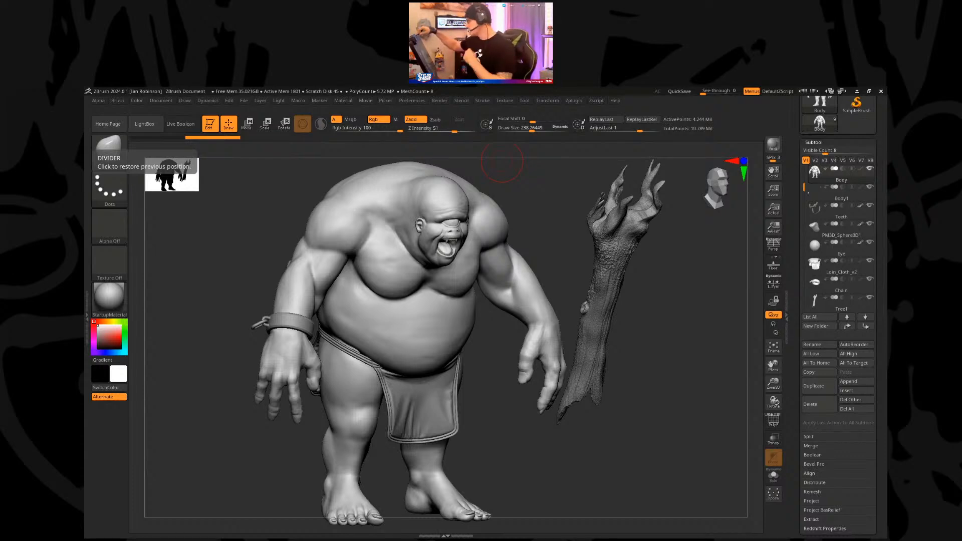
Step: Open PureRef over the front view of the cyclops sculpt
{"action": "left_click_drag", "start_coordinate": [666, 290], "coordinate": [687, 266]}
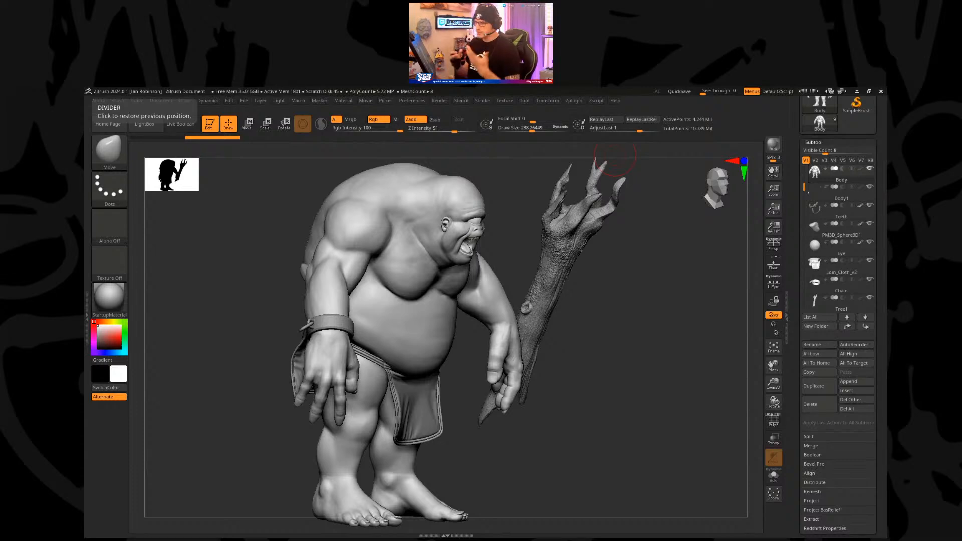
{"action": "left_click_drag", "start_coordinate": [617, 300], "coordinate": [678, 270]}
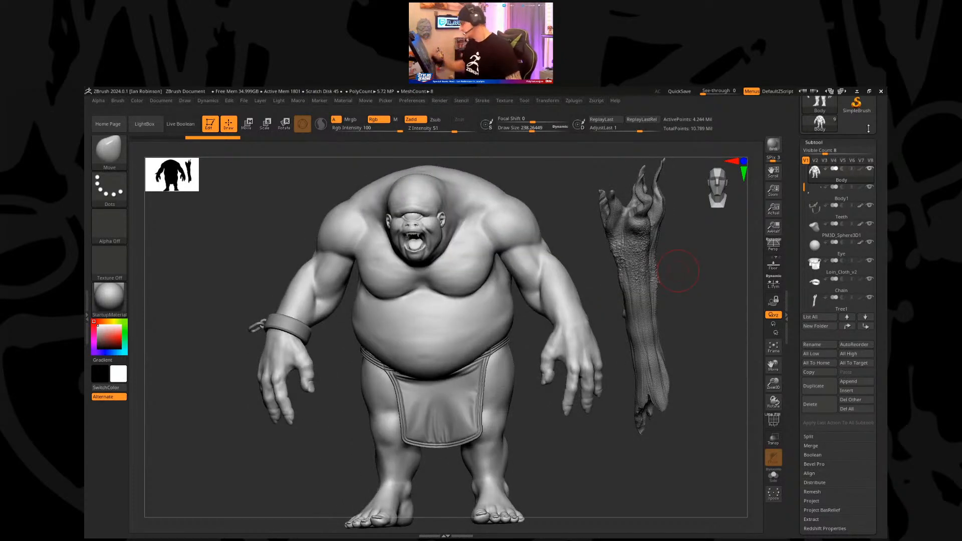
{"action": "key", "text": "super"}
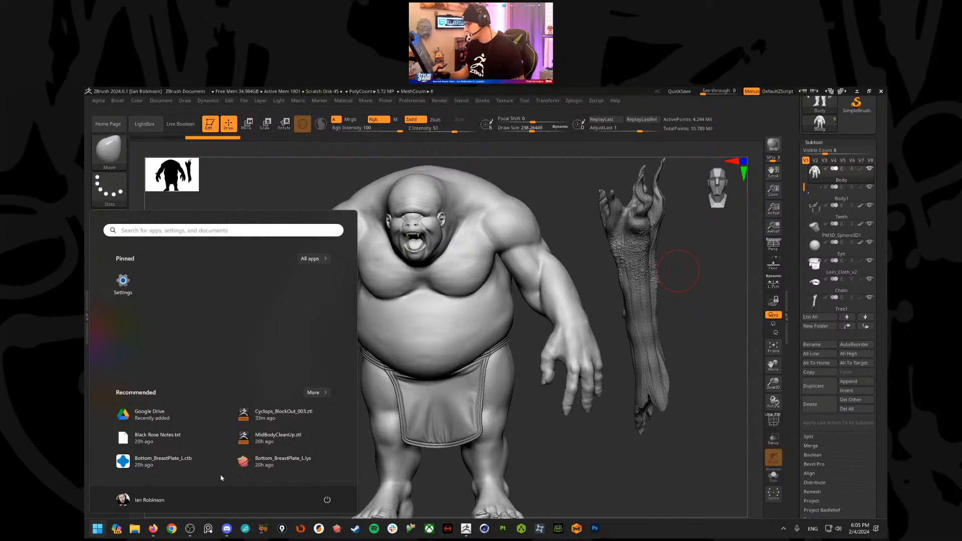
{"action": "key", "text": "super"}
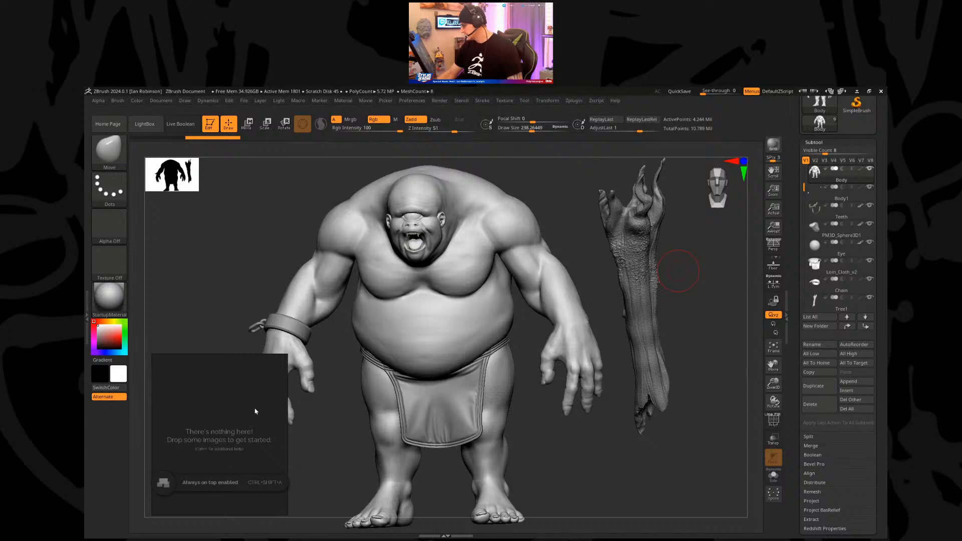
{"action": "right_click", "coordinate": [253, 395]}
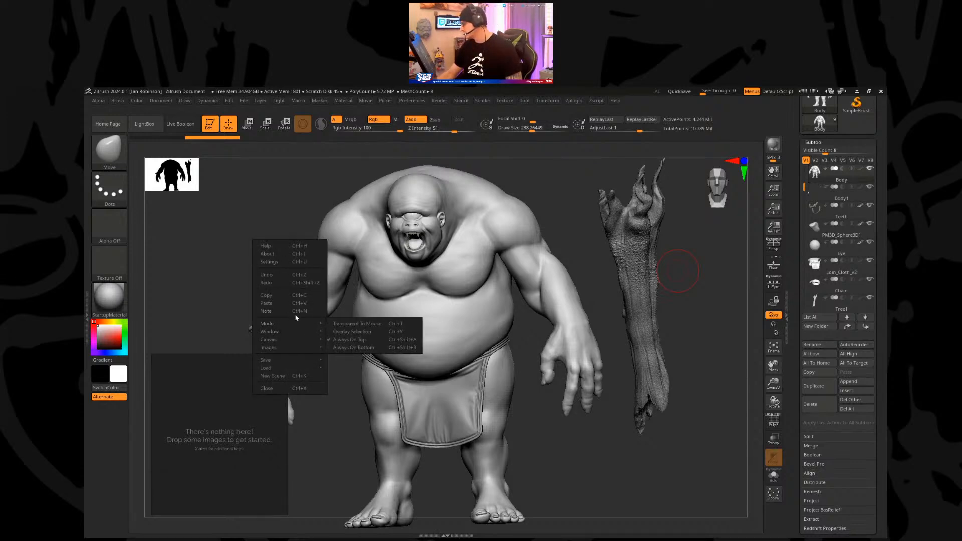
{"action": "mouse_move", "coordinate": [299, 361]}
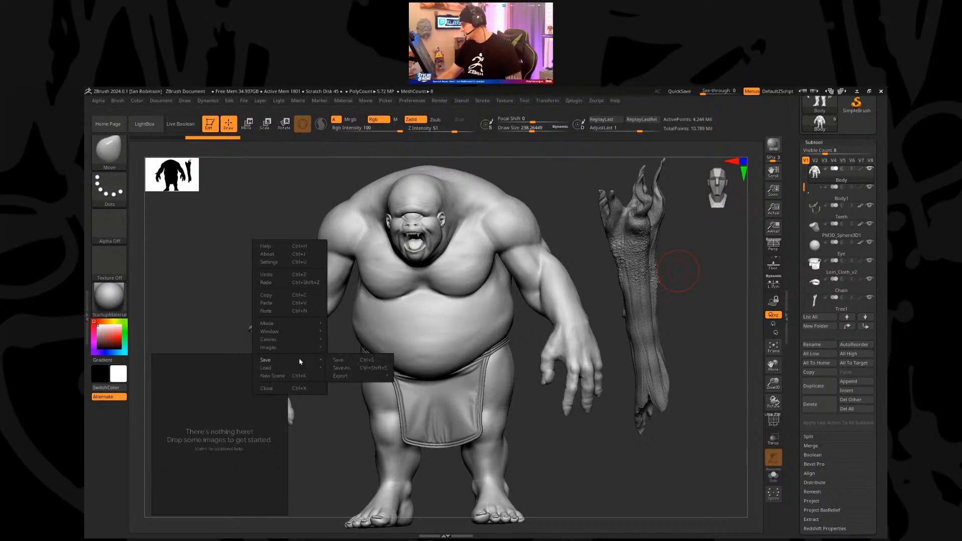
{"action": "left_click", "coordinate": [345, 370]}
{"action": "double_click", "coordinate": [306, 287]}
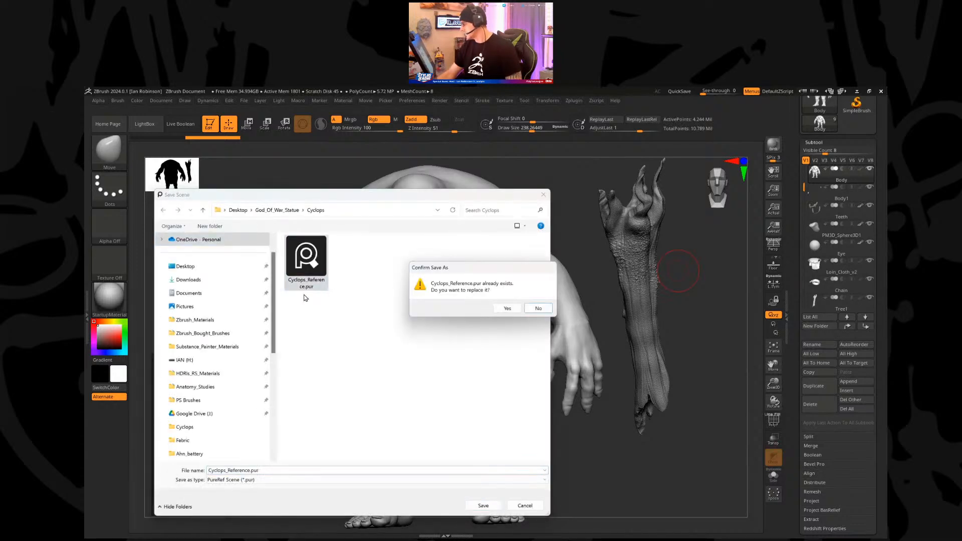
{"action": "left_click", "coordinate": [538, 310]}
{"action": "left_click", "coordinate": [537, 508]}
Step: Load the recent reference scene Cyclops_Reference.pur
{"action": "right_click", "coordinate": [259, 409]}
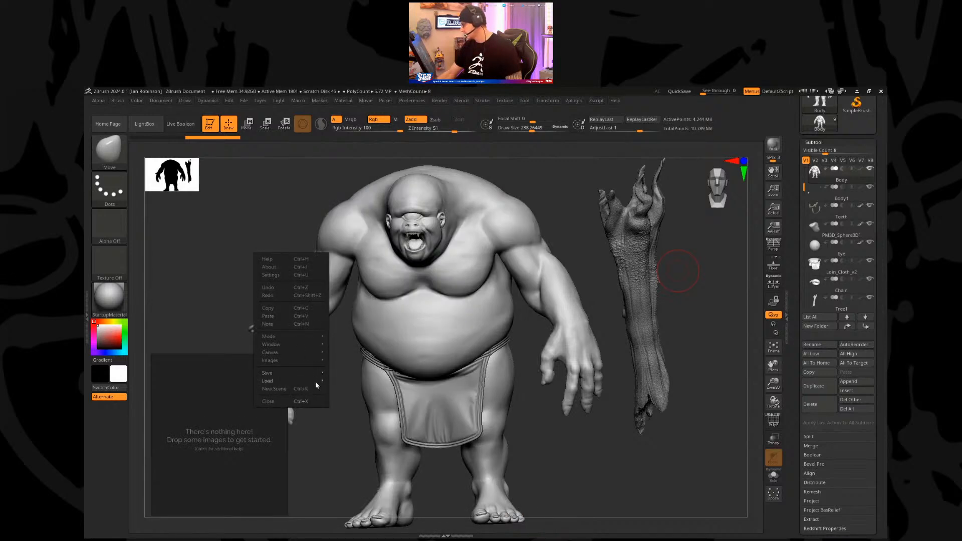
{"action": "mouse_move", "coordinate": [316, 382]}
{"action": "mouse_move", "coordinate": [363, 391]}
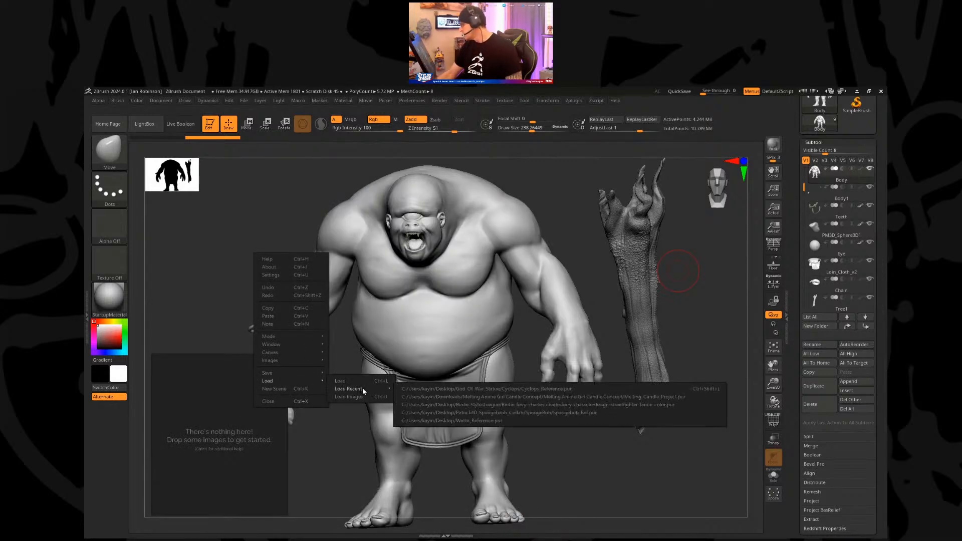
{"action": "left_click", "coordinate": [404, 388]}
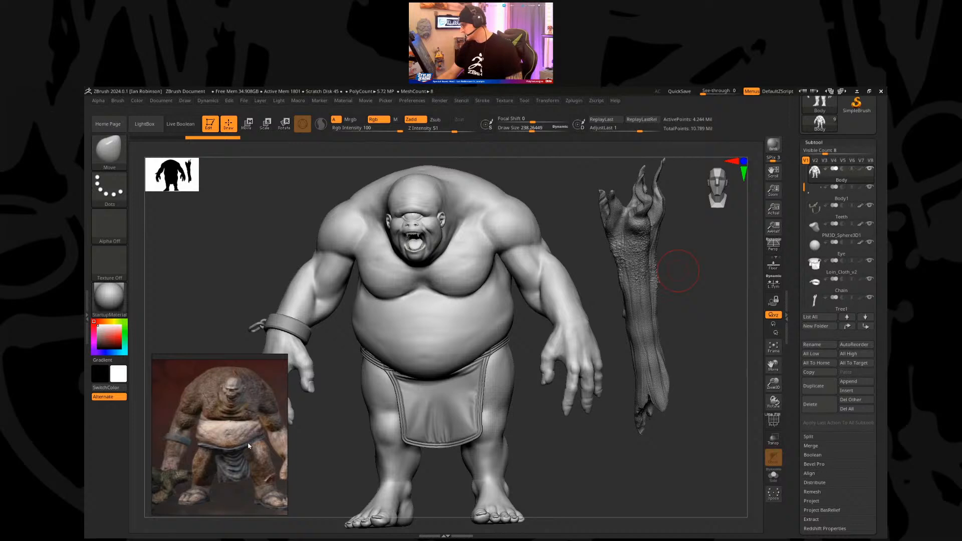
{"action": "scroll", "coordinate": [248, 445], "scroll_direction": "down", "scroll_amount": 3}
Step: Enlarge the reference board so several images are visible and reposition it over the sculpt
{"action": "left_click_drag", "start_coordinate": [287, 433], "coordinate": [474, 422]}
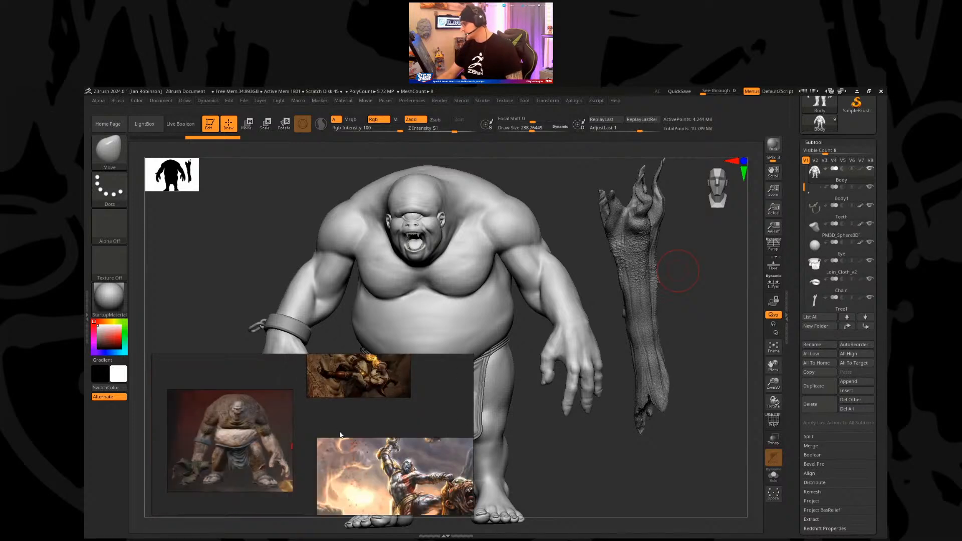
{"action": "middle_click_drag", "start_coordinate": [293, 388], "coordinate": [307, 417]}
{"action": "right_click_drag", "start_coordinate": [325, 417], "coordinate": [306, 215]}
{"action": "left_click_drag", "start_coordinate": [367, 313], "coordinate": [376, 502]}
{"action": "left_click_drag", "start_coordinate": [454, 325], "coordinate": [567, 324]}
Step: Examine the cyclops reference images for body proportions, muscle shapes, face and pose, and put the reference board away
{"action": "double_click", "coordinate": [446, 328]}
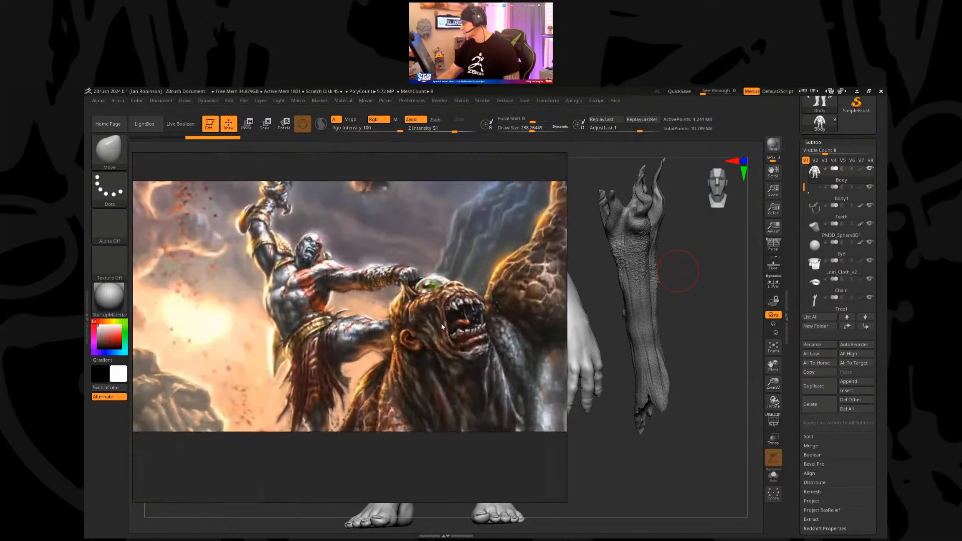
{"action": "scroll", "coordinate": [446, 329], "scroll_direction": "down", "scroll_amount": 2}
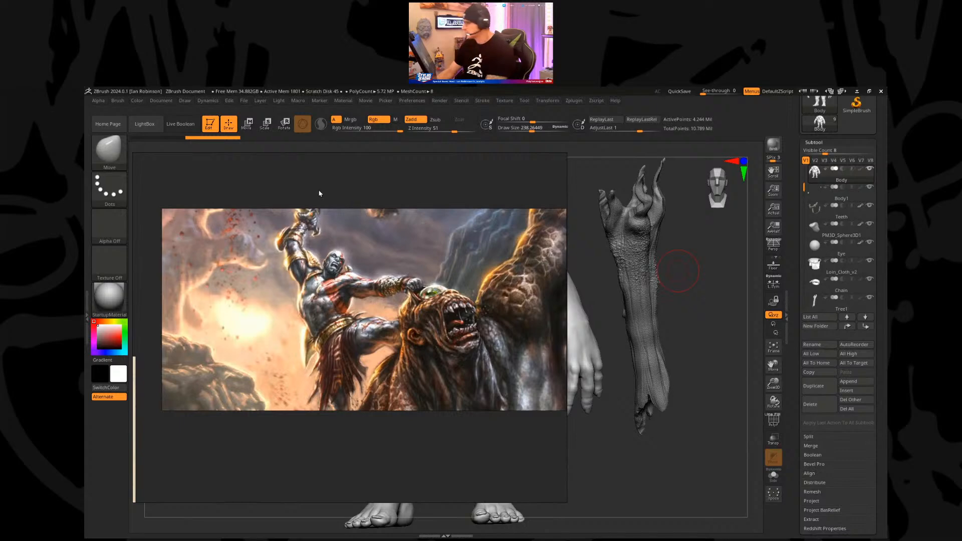
{"action": "scroll", "coordinate": [337, 233], "scroll_direction": "down", "scroll_amount": 3}
{"action": "right_click_drag", "start_coordinate": [330, 262], "coordinate": [337, 354]}
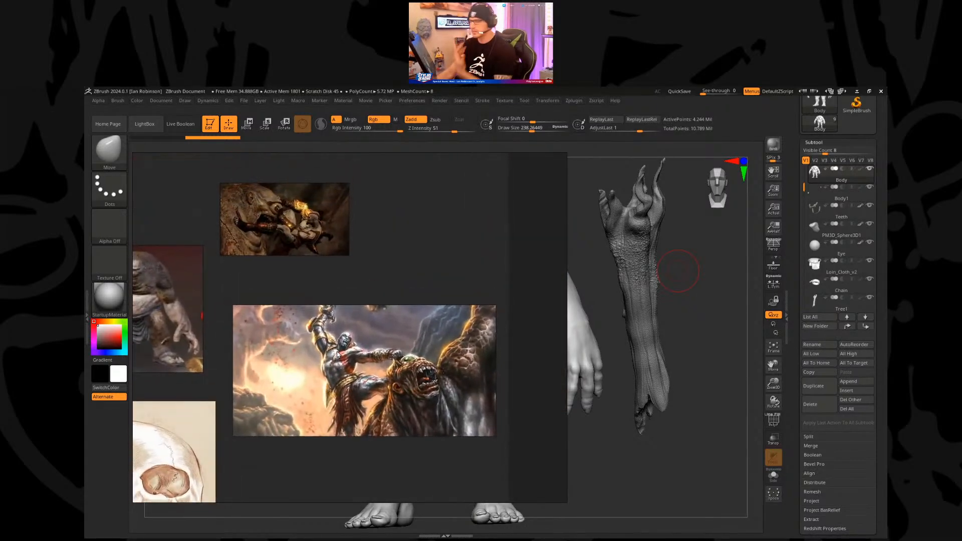
{"action": "scroll", "coordinate": [304, 263], "scroll_direction": "down", "scroll_amount": 1}
{"action": "middle_click_drag", "start_coordinate": [290, 294], "coordinate": [338, 291]}
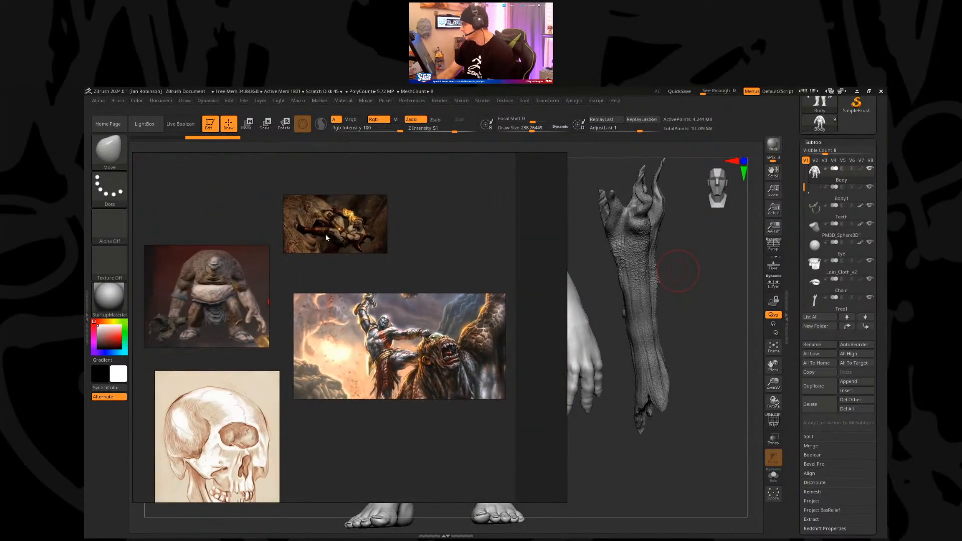
{"action": "scroll", "coordinate": [328, 233], "scroll_direction": "up", "scroll_amount": 2}
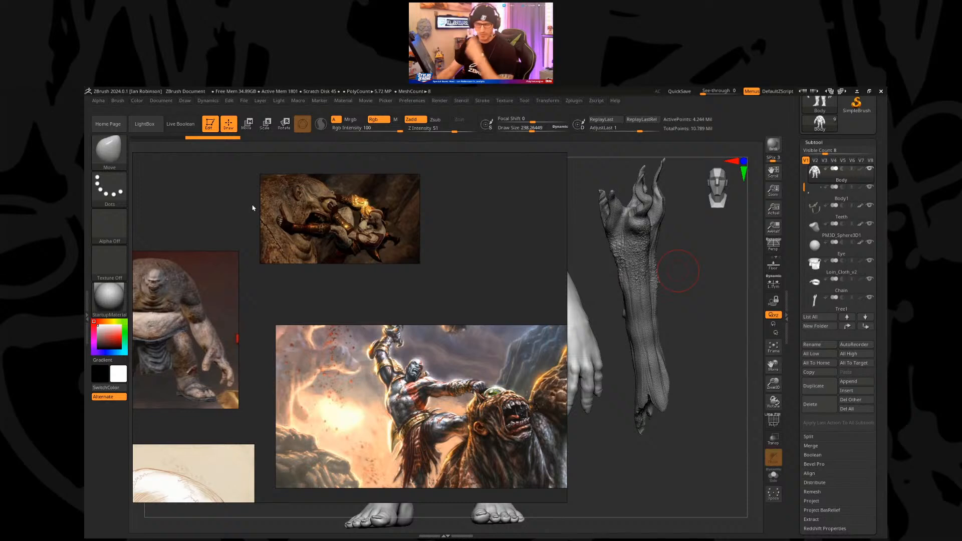
{"action": "middle_click_drag", "start_coordinate": [441, 385], "coordinate": [538, 366]}
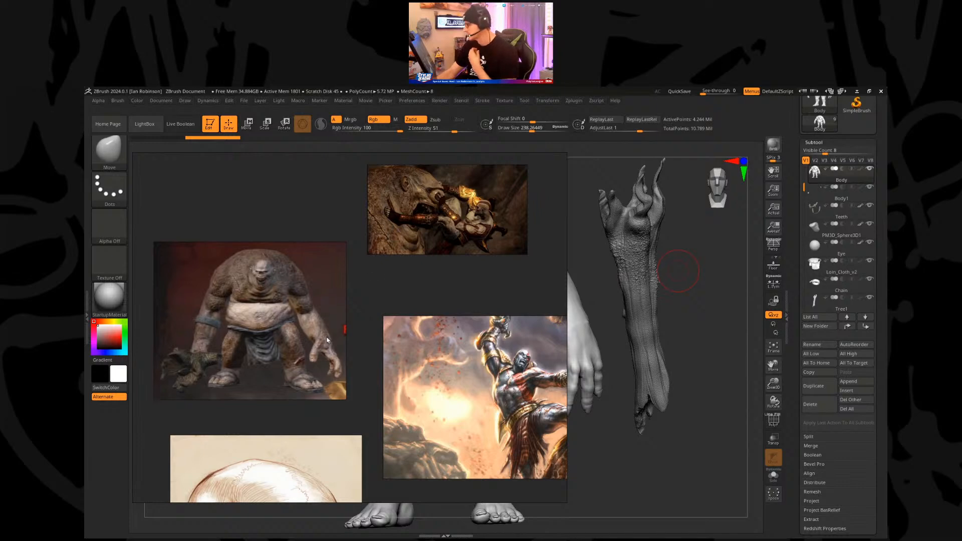
{"action": "scroll", "coordinate": [258, 314], "scroll_direction": "up", "scroll_amount": 3}
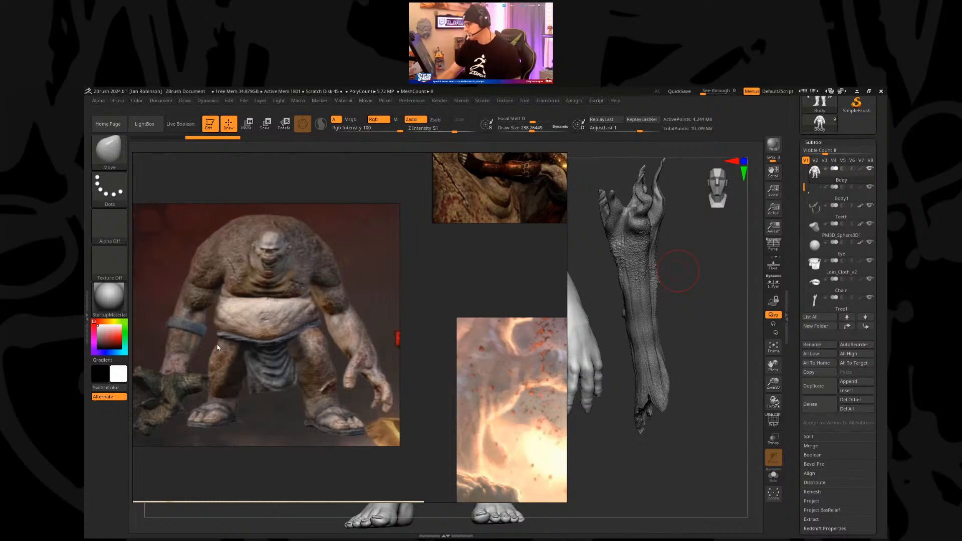
{"action": "scroll", "coordinate": [217, 343], "scroll_direction": "down", "scroll_amount": 2}
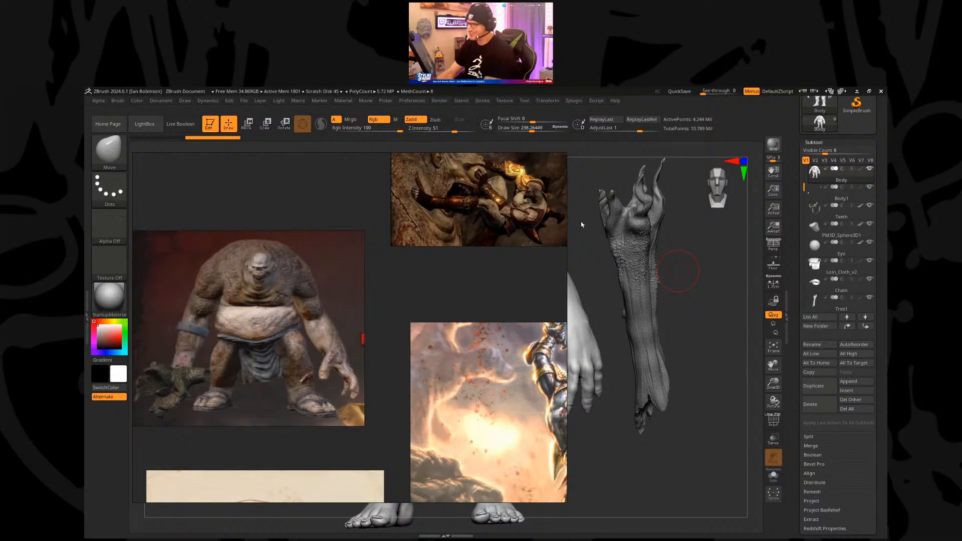
{"action": "scroll", "coordinate": [246, 344], "scroll_direction": "down", "scroll_amount": 2}
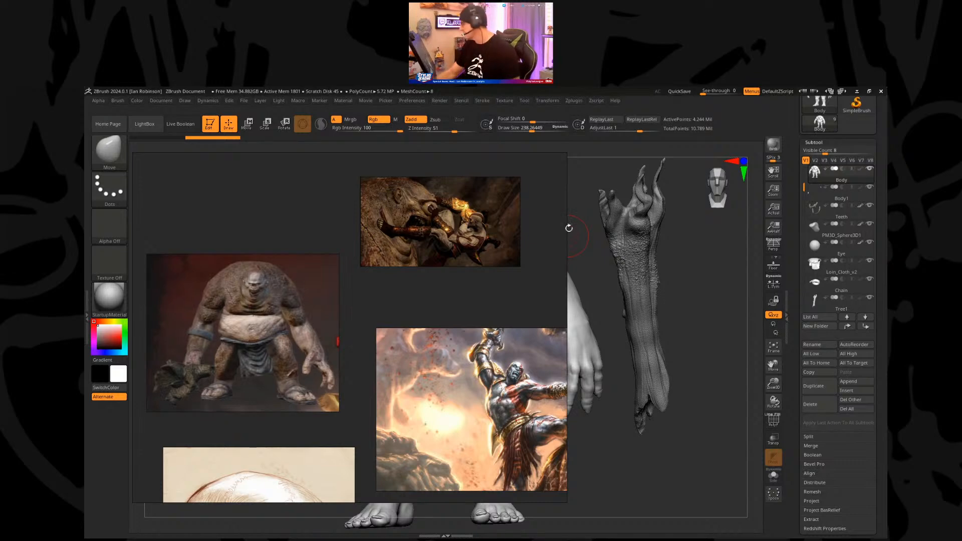
{"action": "left_click_drag", "start_coordinate": [393, 323], "coordinate": [337, 311]}
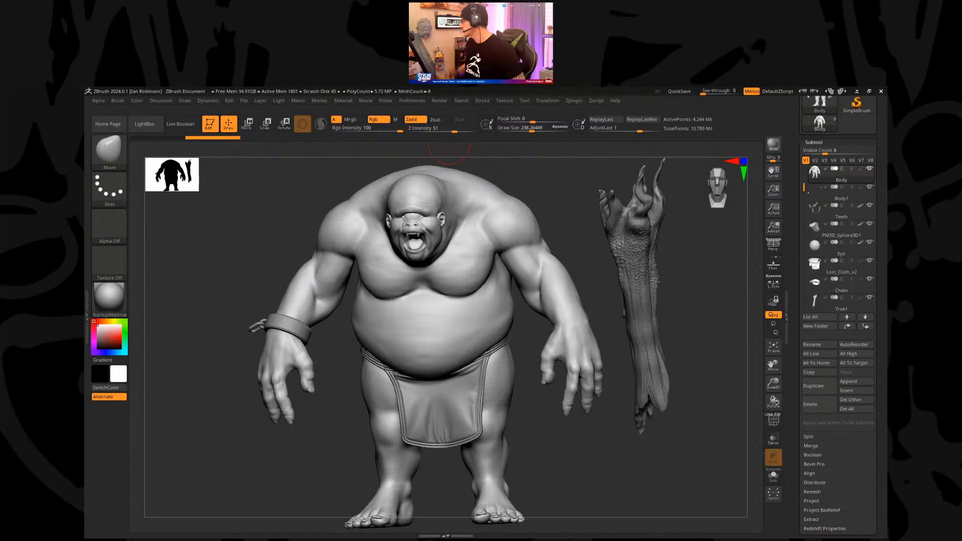
Step: Hide the Tree1 subtool and make the Body subtool active
{"action": "left_click_drag", "start_coordinate": [692, 245], "coordinate": [672, 240]}
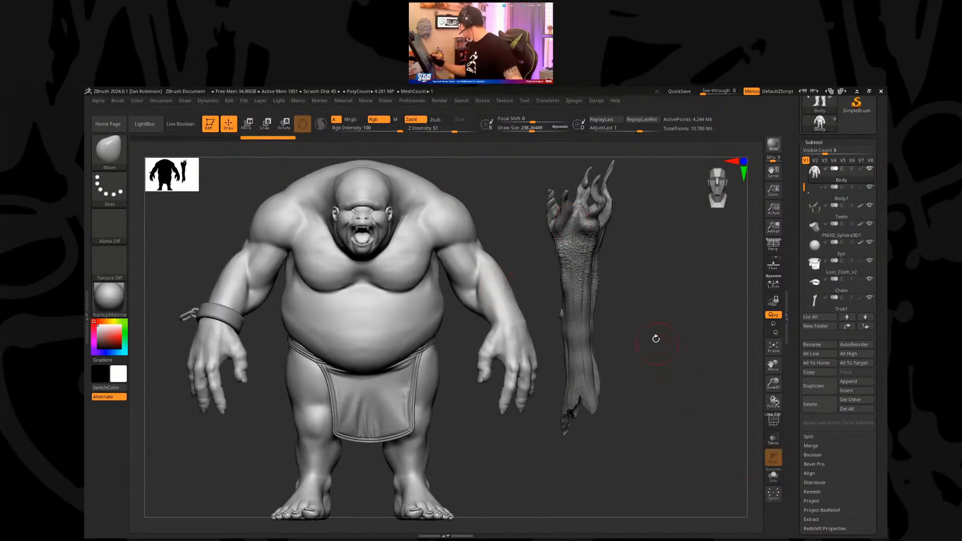
{"action": "left_click", "coordinate": [599, 297], "text": "alt"}
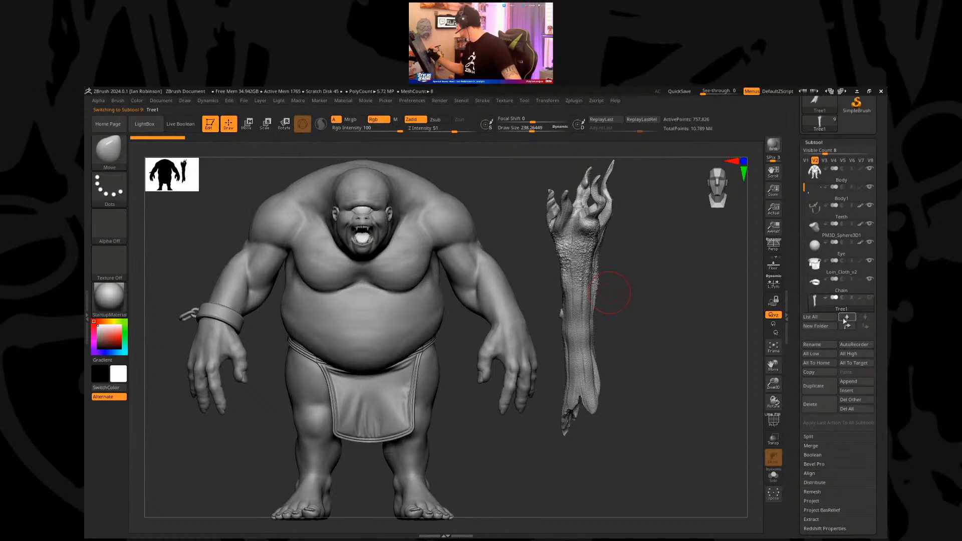
{"action": "left_click", "coordinate": [513, 232], "text": "alt"}
Step: Build up the chest and shoulder muscles with the ClayBuildup brush, using Alpha 18 and a draw size of about 277
{"action": "left_click_drag", "start_coordinate": [514, 232], "coordinate": [626, 291]}
{"action": "key", "text": "b"}
{"action": "key", "text": "c"}
{"action": "key", "text": "b"}
{"action": "left_click", "coordinate": [117, 229]}
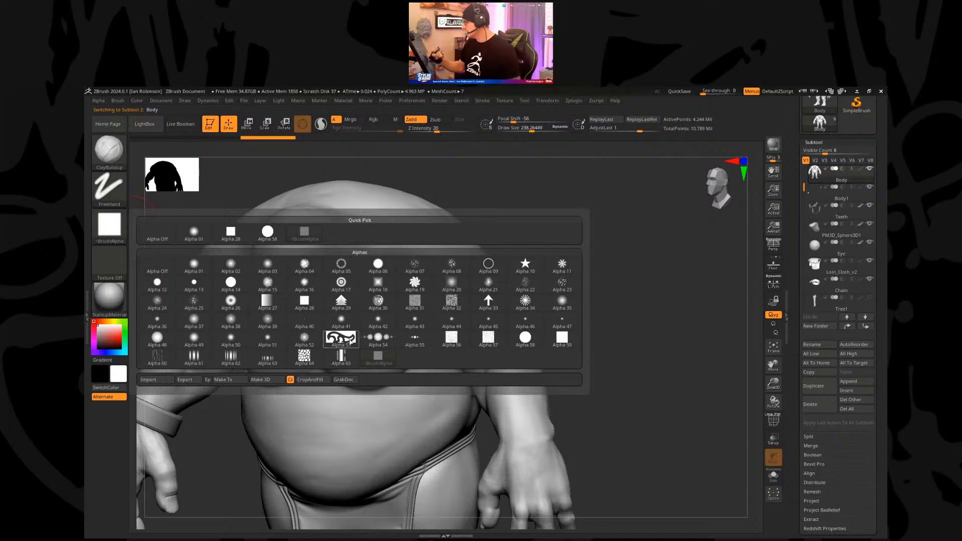
{"action": "left_click", "coordinate": [378, 282]}
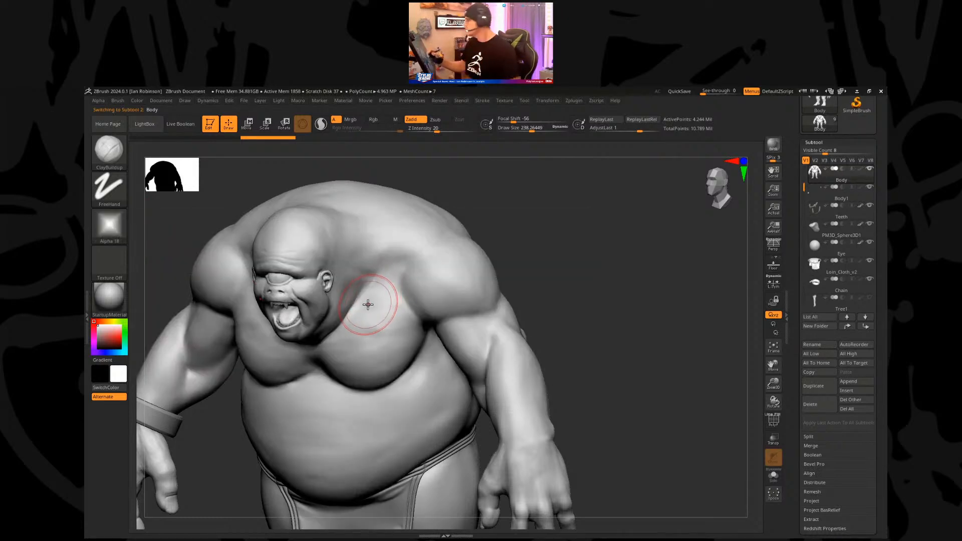
{"action": "key", "text": "s"}
{"action": "left_click_drag", "start_coordinate": [530, 238], "coordinate": [535, 238]}
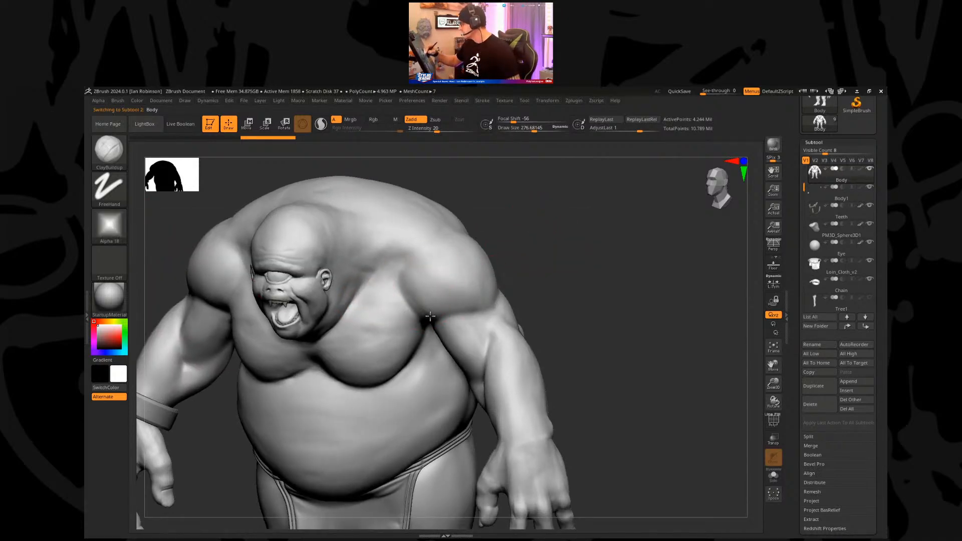
{"action": "left_click_drag", "start_coordinate": [430, 299], "coordinate": [441, 275]}
{"action": "mouse_move", "coordinate": [545, 259]}
{"action": "left_mouse_down"}
{"action": "mouse_move", "coordinate": [504, 258]}
{"action": "mouse_move", "coordinate": [501, 284]}
{"action": "left_mouse_up"}
{"action": "mouse_move", "coordinate": [341, 381]}
{"action": "left_mouse_down"}
{"action": "mouse_move", "coordinate": [317, 421]}
{"action": "mouse_move", "coordinate": [553, 223]}
{"action": "mouse_move", "coordinate": [498, 258]}
{"action": "left_mouse_up"}
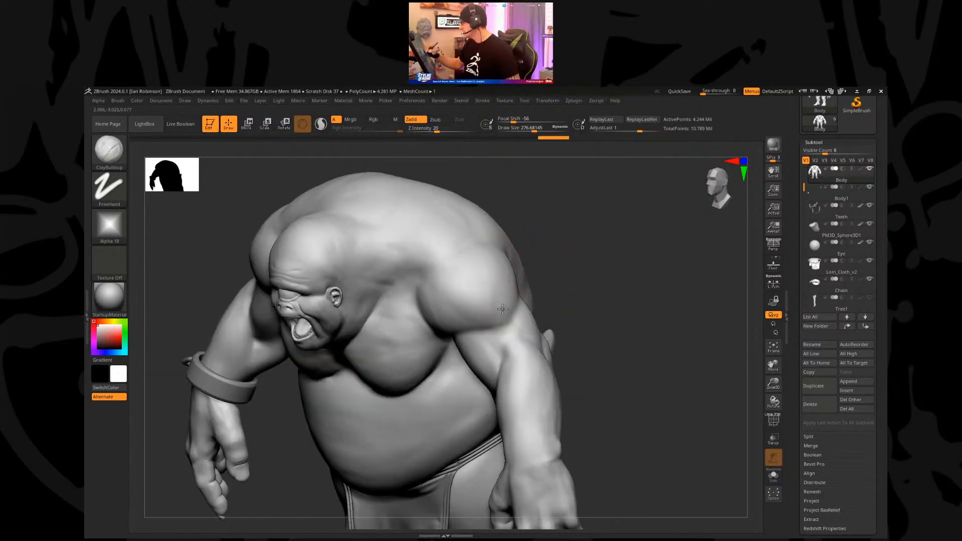
{"action": "mouse_move", "coordinate": [562, 236]}
{"action": "left_mouse_down"}
{"action": "mouse_move", "coordinate": [586, 255]}
{"action": "mouse_move", "coordinate": [532, 297]}
{"action": "mouse_move", "coordinate": [576, 264]}
{"action": "mouse_move", "coordinate": [558, 236]}
{"action": "left_mouse_up"}
Step: Carve the creases between the deltoids and chest with the DamStandard brush at a draw size of about 277
{"action": "key", "text": "b"}
{"action": "key", "text": "d"}
{"action": "key", "text": "s"}
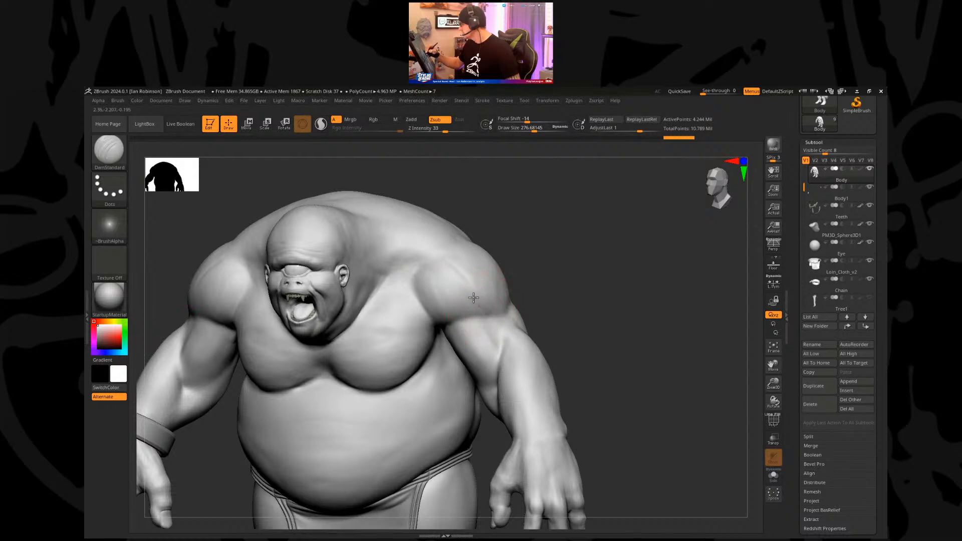
{"action": "left_click_drag", "start_coordinate": [521, 241], "coordinate": [477, 275]}
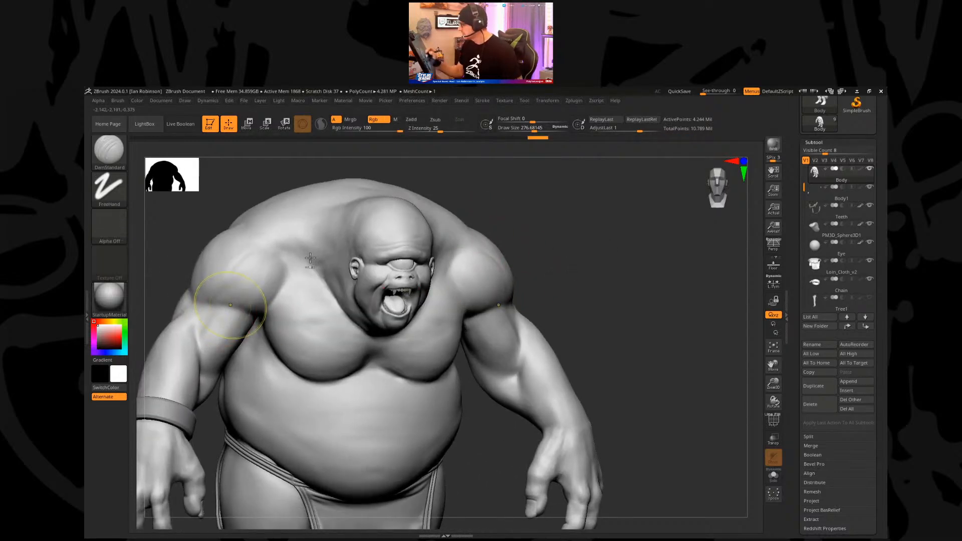
{"action": "mouse_move", "coordinate": [515, 200]}
{"action": "left_mouse_down"}
{"action": "mouse_move", "coordinate": [545, 207]}
{"action": "mouse_move", "coordinate": [322, 279]}
{"action": "left_mouse_up"}
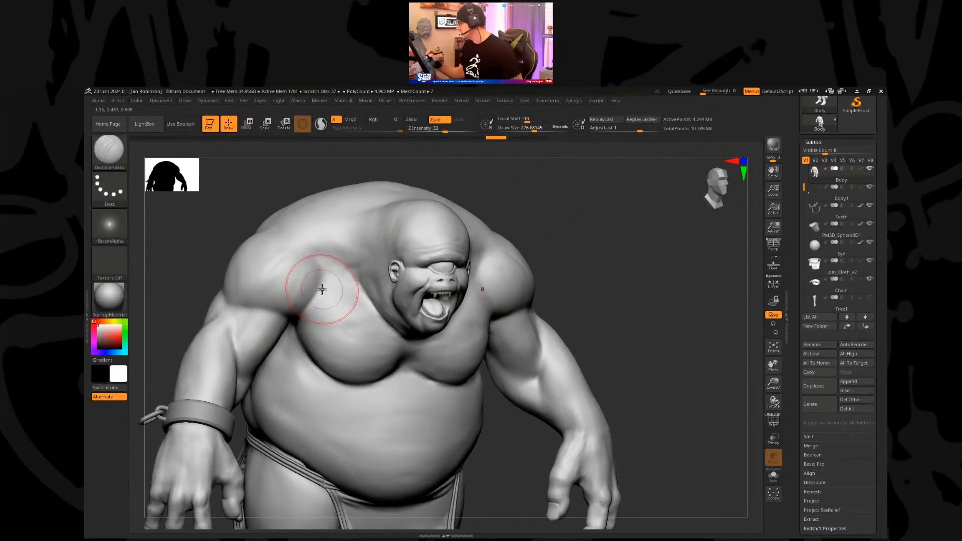
{"action": "mouse_move", "coordinate": [290, 317]}
{"action": "left_mouse_down"}
{"action": "mouse_move", "coordinate": [320, 292]}
{"action": "mouse_move", "coordinate": [331, 264]}
{"action": "left_mouse_up"}
{"action": "left_click_drag", "start_coordinate": [570, 239], "coordinate": [576, 208]}
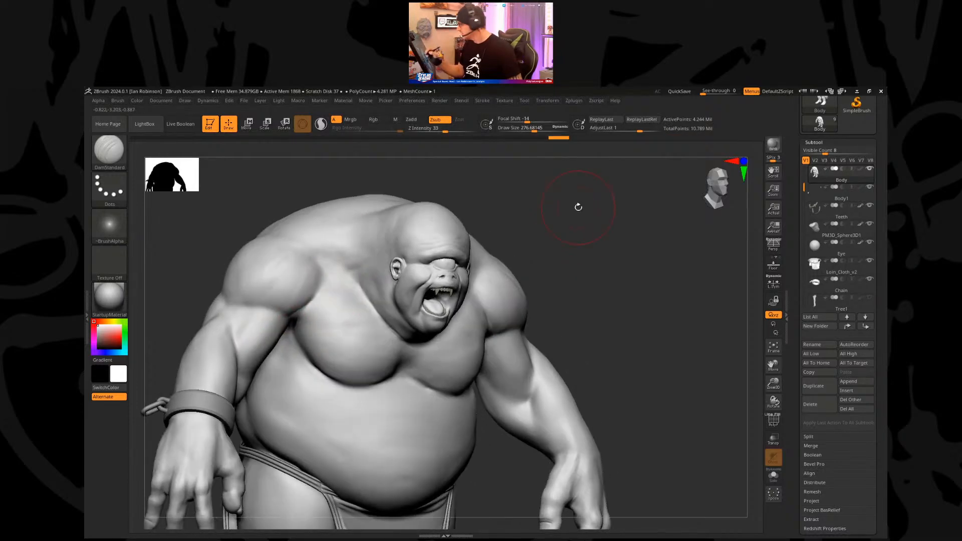
{"action": "mouse_move", "coordinate": [315, 300]}
{"action": "left_mouse_down"}
{"action": "mouse_move", "coordinate": [269, 322]}
{"action": "mouse_move", "coordinate": [333, 280]}
{"action": "left_mouse_up"}
{"action": "mouse_move", "coordinate": [556, 203]}
{"action": "left_mouse_down"}
{"action": "mouse_move", "coordinate": [331, 283]}
{"action": "mouse_move", "coordinate": [494, 241]}
{"action": "mouse_move", "coordinate": [511, 230]}
{"action": "mouse_move", "coordinate": [333, 300]}
{"action": "mouse_move", "coordinate": [326, 291]}
{"action": "left_mouse_up"}
{"action": "mouse_move", "coordinate": [457, 254]}
{"action": "left_mouse_down"}
{"action": "mouse_move", "coordinate": [518, 270]}
{"action": "mouse_move", "coordinate": [478, 274]}
{"action": "left_mouse_up"}
Step: Build up the shoulder blades and upper back muscles with the ClayBuildup brush at a draw size of about 311
{"action": "key", "text": "b"}
{"action": "key", "text": "c"}
{"action": "key", "text": "b"}
{"action": "key", "text": "s"}
{"action": "mouse_move", "coordinate": [327, 298]}
{"action": "left_mouse_down"}
{"action": "mouse_move", "coordinate": [333, 278]}
{"action": "mouse_move", "coordinate": [416, 274]}
{"action": "left_mouse_up"}
{"action": "key", "text": "s"}
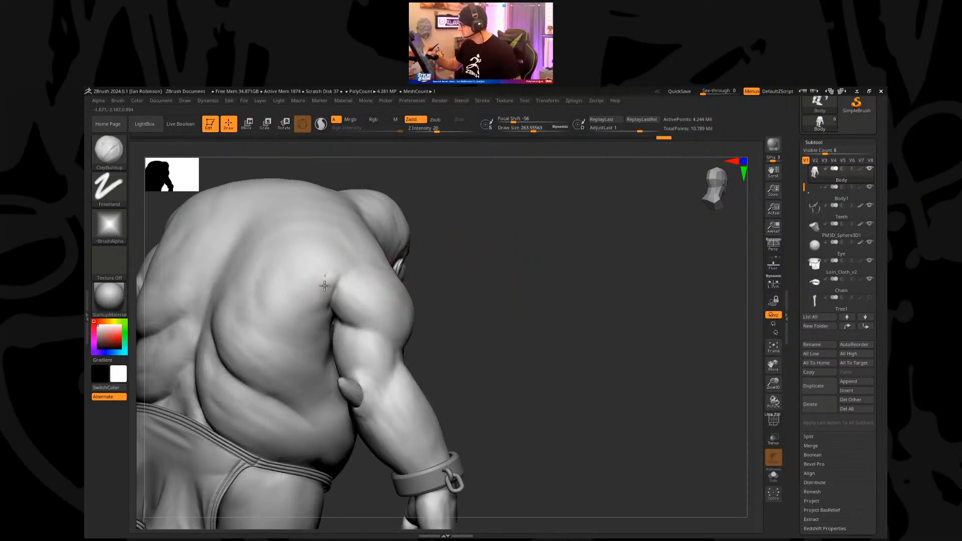
{"action": "key", "text": "s"}
{"action": "mouse_move", "coordinate": [308, 271]}
{"action": "left_mouse_down"}
{"action": "mouse_move", "coordinate": [321, 271]}
{"action": "mouse_move", "coordinate": [304, 314]}
{"action": "left_mouse_up"}
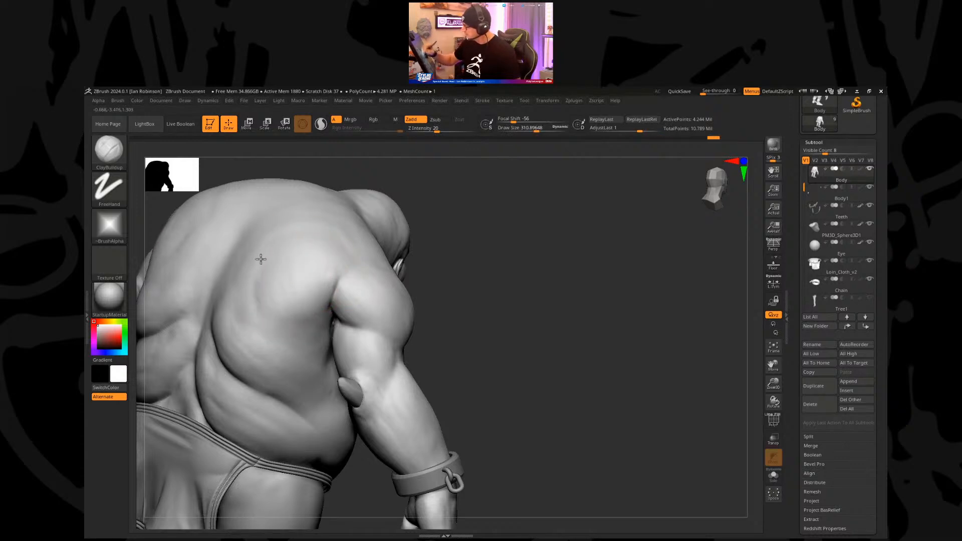
{"action": "mouse_move", "coordinate": [496, 299]}
{"action": "left_mouse_down"}
{"action": "mouse_move", "coordinate": [516, 292]}
{"action": "mouse_move", "coordinate": [509, 317]}
{"action": "mouse_move", "coordinate": [387, 285]}
{"action": "mouse_move", "coordinate": [331, 297]}
{"action": "mouse_move", "coordinate": [359, 260]}
{"action": "left_mouse_up"}
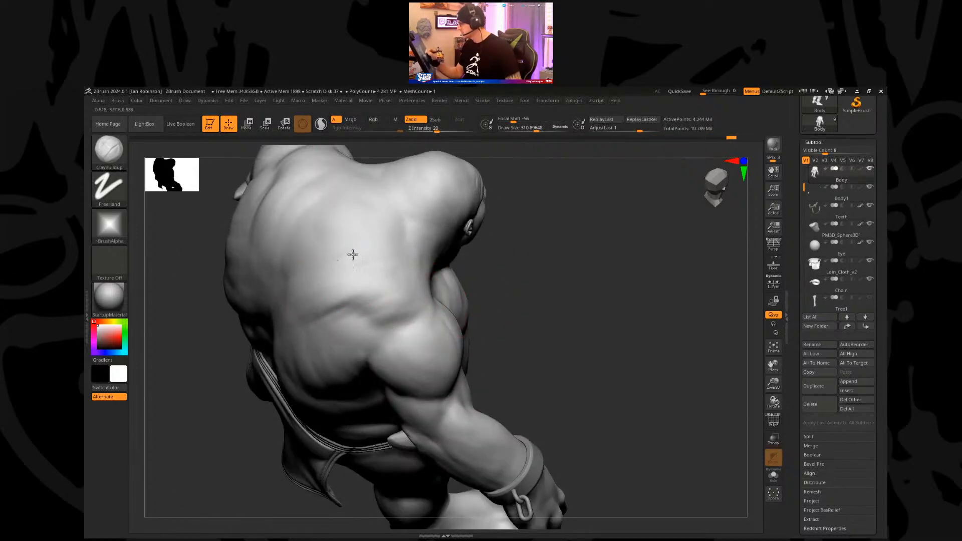
{"action": "mouse_move", "coordinate": [481, 248]}
{"action": "left_mouse_down"}
{"action": "mouse_move", "coordinate": [543, 238]}
{"action": "mouse_move", "coordinate": [412, 307]}
{"action": "left_mouse_up"}
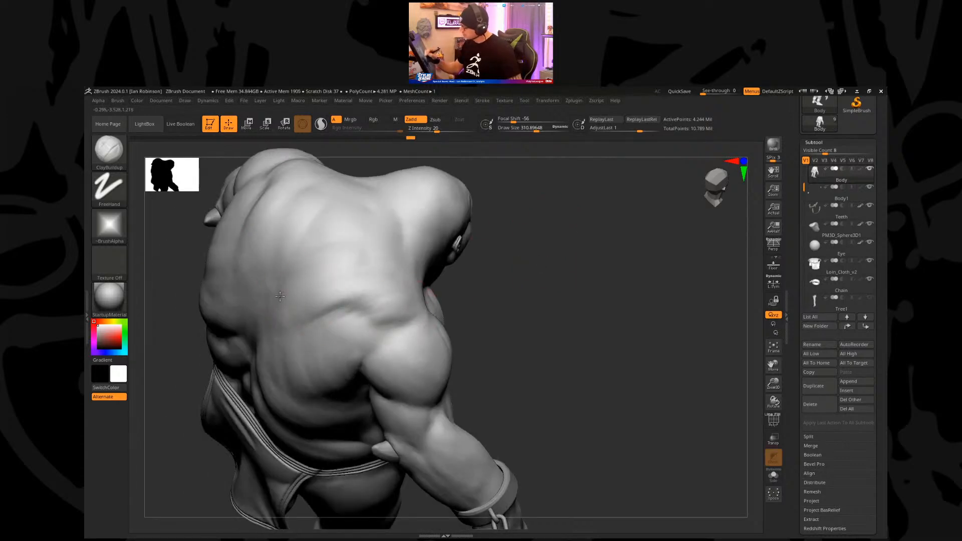
{"action": "left_click_drag", "start_coordinate": [565, 264], "coordinate": [569, 258]}
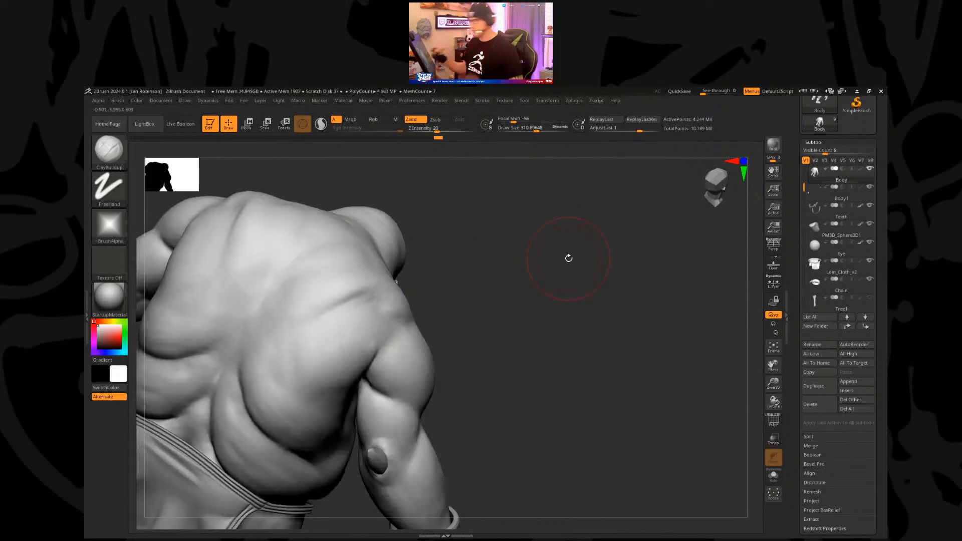
Step: Add clay strokes to shape the trapezius between the neck, upper shoulder and shoulder blade
{"action": "left_click_drag", "start_coordinate": [526, 294], "coordinate": [378, 310]}
{"action": "left_click_drag", "start_coordinate": [526, 300], "coordinate": [436, 318]}
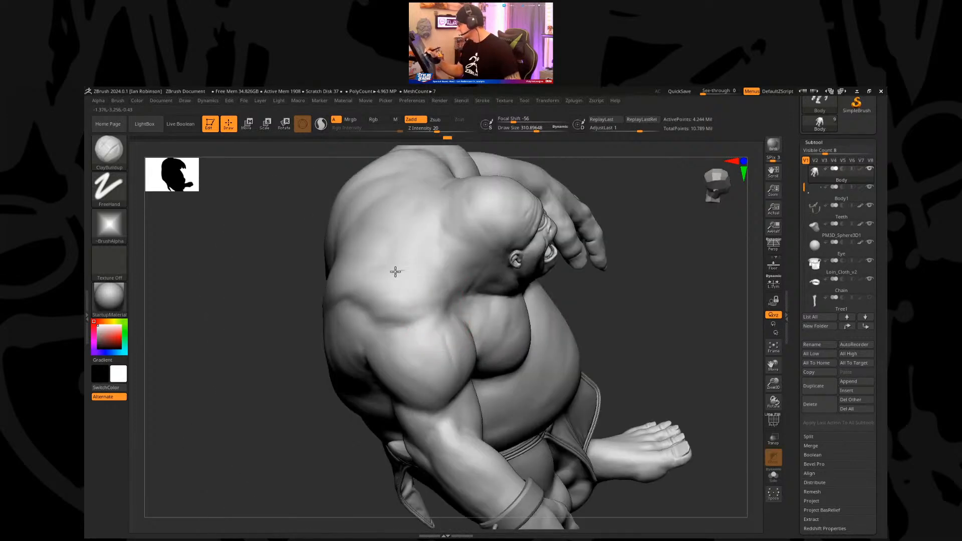
{"action": "mouse_move", "coordinate": [617, 280]}
{"action": "left_mouse_down"}
{"action": "mouse_move", "coordinate": [648, 304]}
{"action": "mouse_move", "coordinate": [432, 267]}
{"action": "left_mouse_up"}
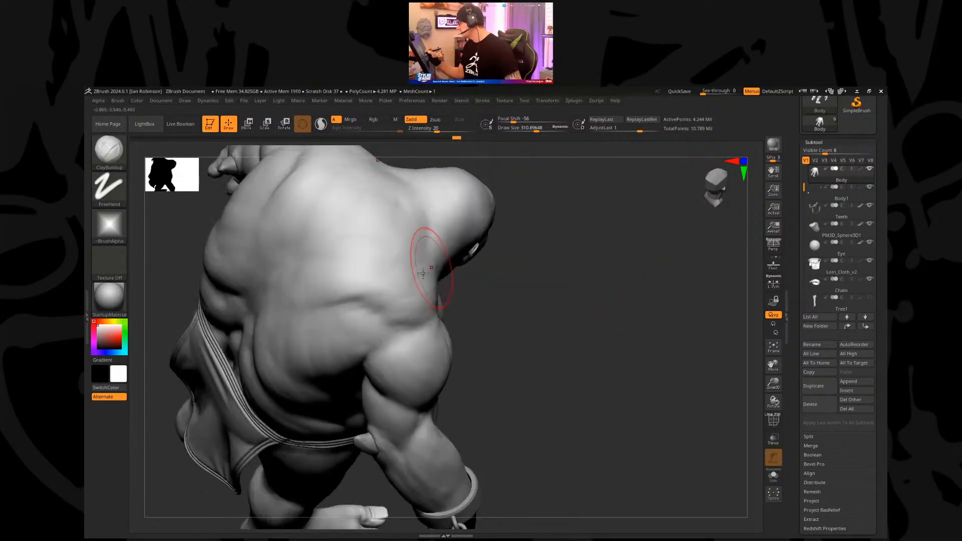
{"action": "left_click_drag", "start_coordinate": [548, 281], "coordinate": [431, 274]}
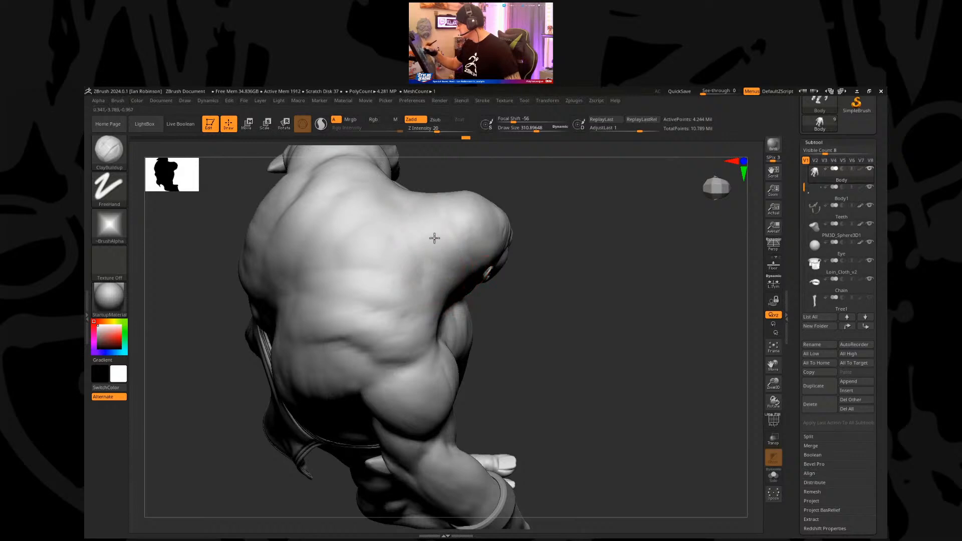
{"action": "mouse_move", "coordinate": [521, 267]}
{"action": "left_mouse_down"}
{"action": "mouse_move", "coordinate": [578, 219]}
{"action": "mouse_move", "coordinate": [526, 215]}
{"action": "mouse_move", "coordinate": [469, 252]}
{"action": "mouse_move", "coordinate": [429, 301]}
{"action": "left_mouse_up"}
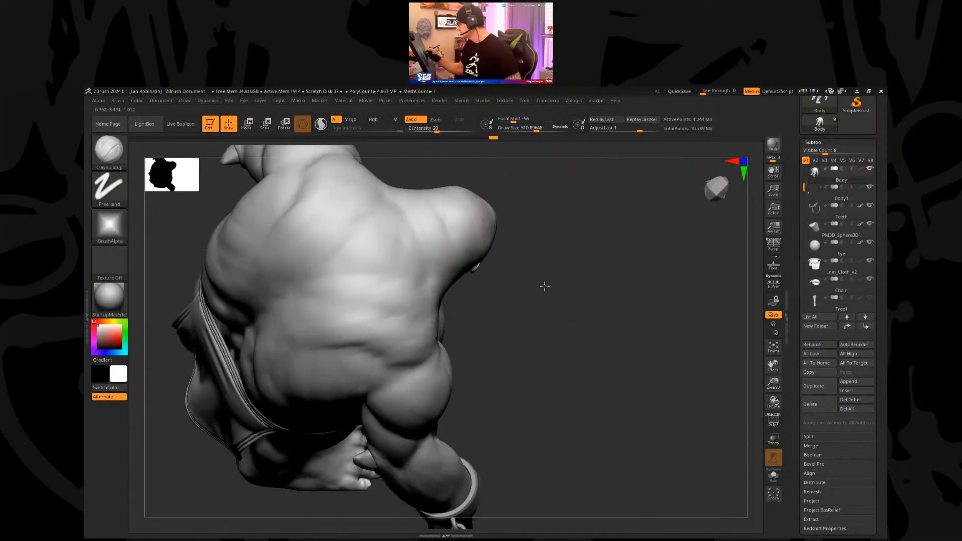
{"action": "left_click_drag", "start_coordinate": [544, 286], "coordinate": [408, 279]}
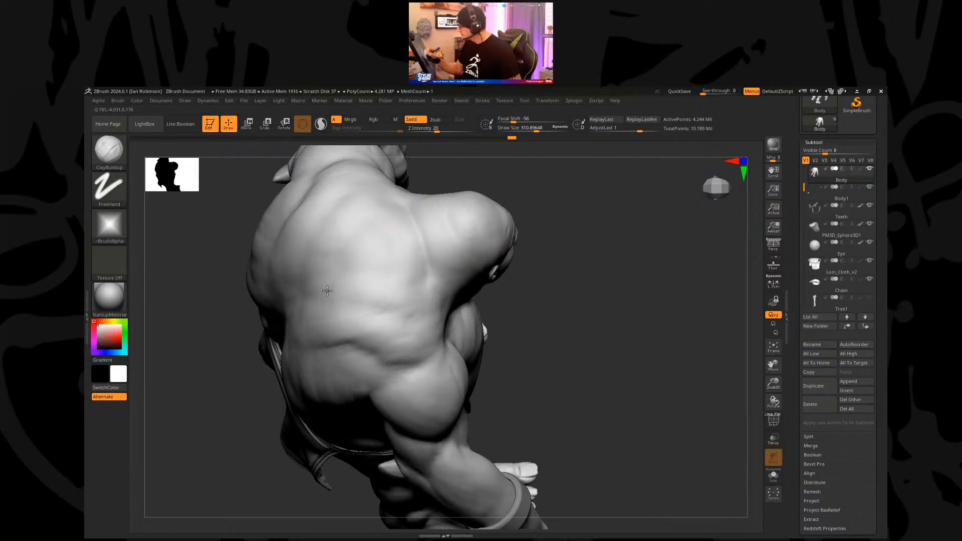
Step: Continue building up the muscle forms across the mid back and shoulder blades
{"action": "left_click_drag", "start_coordinate": [524, 296], "coordinate": [603, 272]}
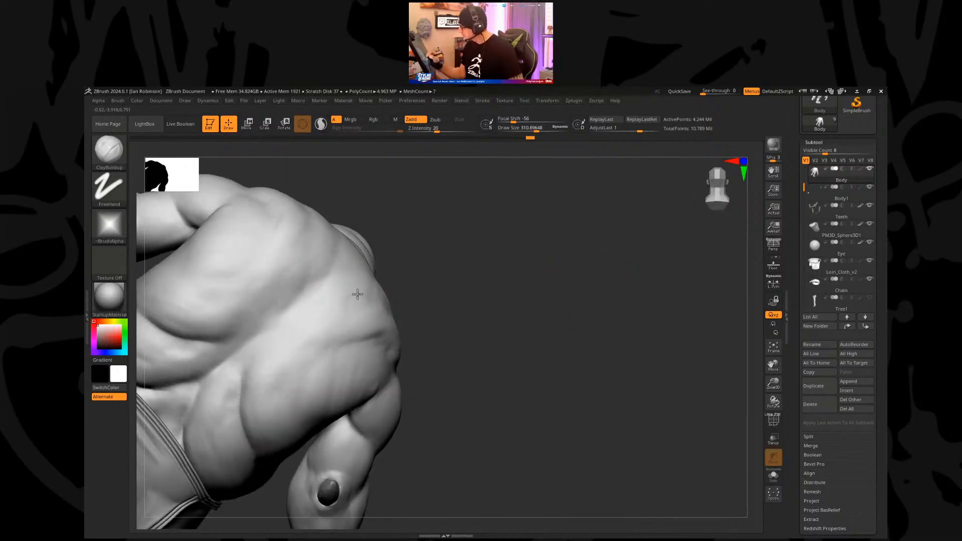
{"action": "mouse_move", "coordinate": [384, 306]}
{"action": "left_mouse_down"}
{"action": "mouse_move", "coordinate": [537, 305]}
{"action": "mouse_move", "coordinate": [595, 329]}
{"action": "mouse_move", "coordinate": [594, 318]}
{"action": "mouse_move", "coordinate": [577, 310]}
{"action": "left_mouse_up"}
{"action": "left_click_drag", "start_coordinate": [320, 247], "coordinate": [283, 221]}
{"action": "mouse_move", "coordinate": [527, 283]}
{"action": "left_mouse_down"}
{"action": "mouse_move", "coordinate": [561, 308]}
{"action": "mouse_move", "coordinate": [378, 257]}
{"action": "left_mouse_up"}
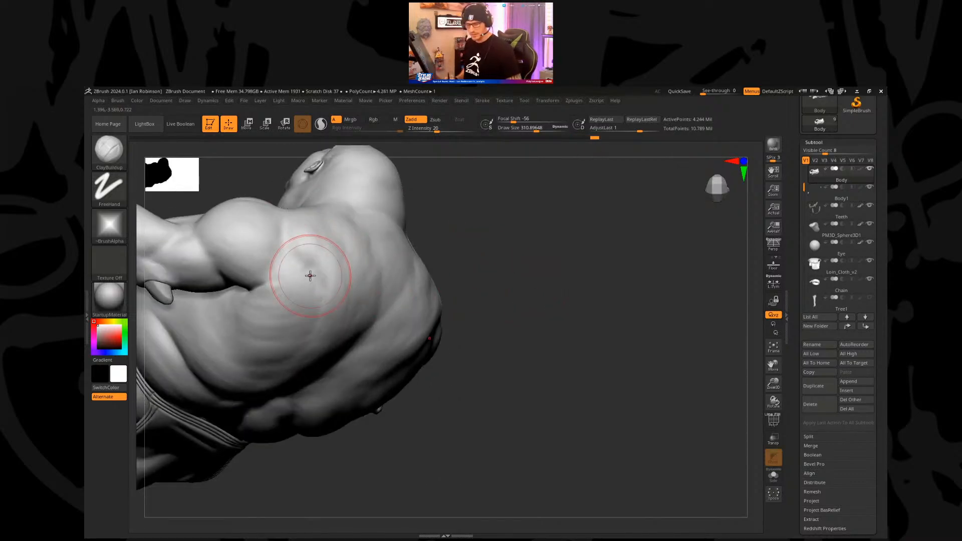
Step: Carve creases around the shoulder blade and down the back with the DamStandard brush at a draw size of about 311
{"action": "key", "text": "b"}
{"action": "key", "text": "d"}
{"action": "key", "text": "s"}
{"action": "left_click_drag", "start_coordinate": [468, 286], "coordinate": [464, 234]}
{"action": "left_click_drag", "start_coordinate": [285, 231], "coordinate": [322, 326]}
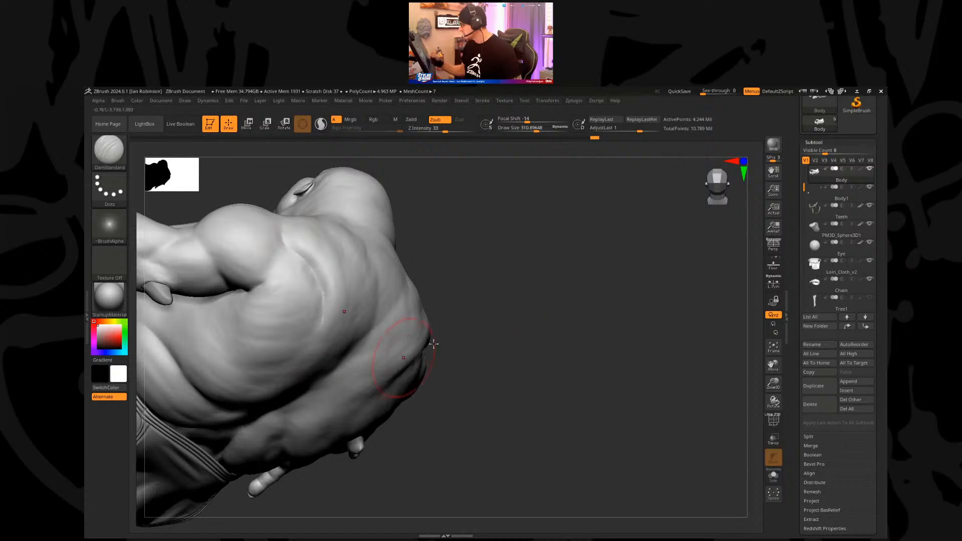
{"action": "left_click_drag", "start_coordinate": [507, 287], "coordinate": [332, 318]}
{"action": "left_click_drag", "start_coordinate": [303, 256], "coordinate": [307, 454]}
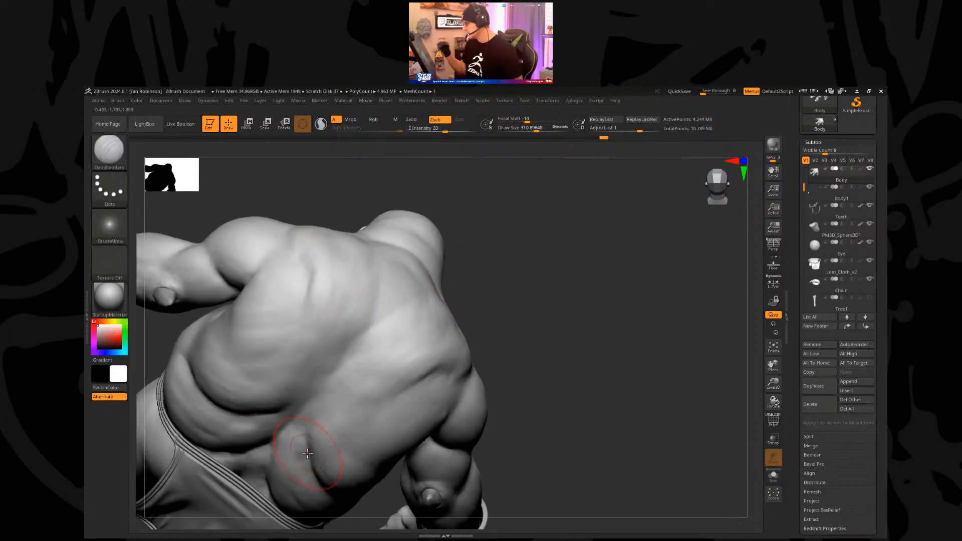
{"action": "left_click_drag", "start_coordinate": [521, 262], "coordinate": [372, 276]}
Step: Fill out the muscles around the shoulder blade and rear shoulder with the ClayBuildup brush
{"action": "key", "text": "b"}
{"action": "key", "text": "c"}
{"action": "key", "text": "b"}
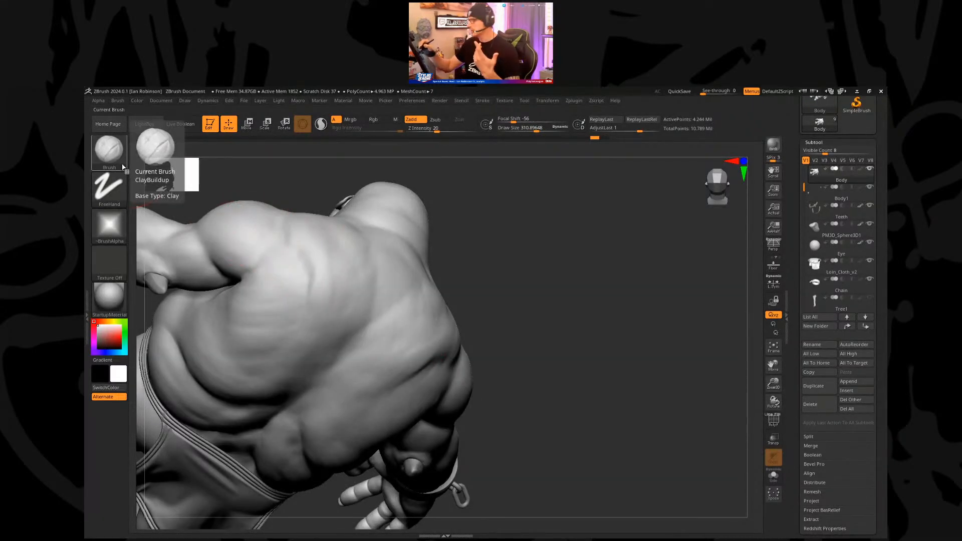
{"action": "left_click_drag", "start_coordinate": [323, 232], "coordinate": [341, 302]}
{"action": "left_click_drag", "start_coordinate": [316, 338], "coordinate": [326, 345]}
{"action": "mouse_move", "coordinate": [473, 321]}
{"action": "left_mouse_down"}
{"action": "mouse_move", "coordinate": [524, 303]}
{"action": "mouse_move", "coordinate": [462, 297]}
{"action": "mouse_move", "coordinate": [526, 288]}
{"action": "mouse_move", "coordinate": [350, 293]}
{"action": "left_mouse_up"}
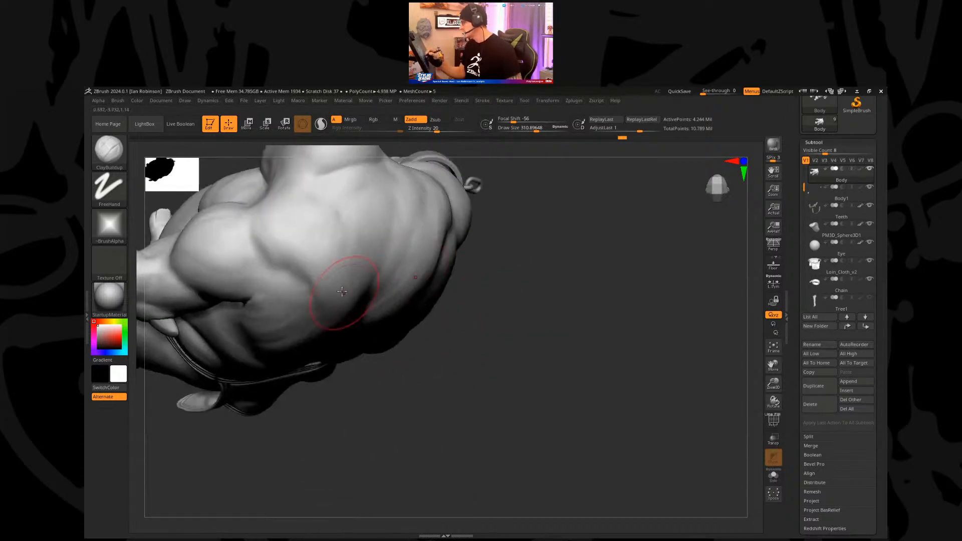
{"action": "left_click_drag", "start_coordinate": [259, 244], "coordinate": [312, 211]}
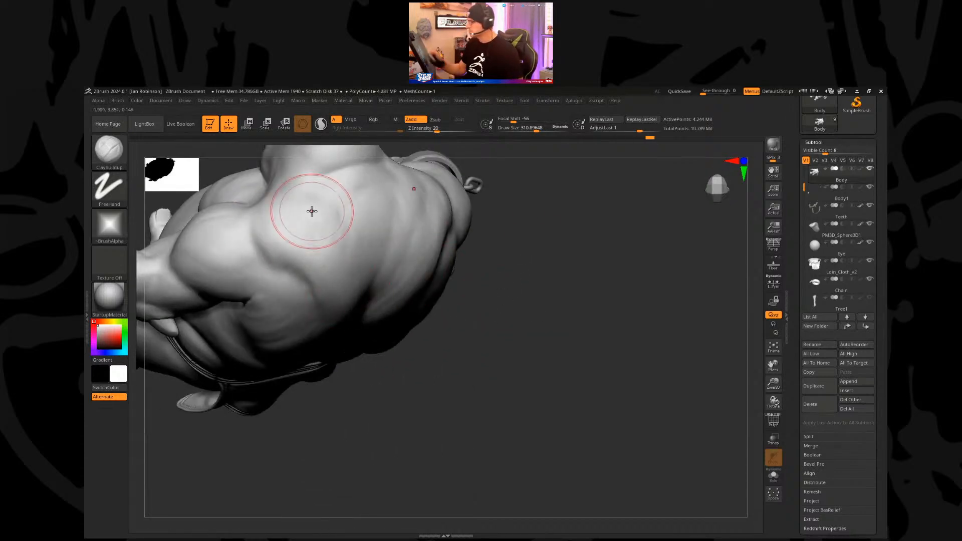
{"action": "left_click_drag", "start_coordinate": [501, 210], "coordinate": [472, 209]}
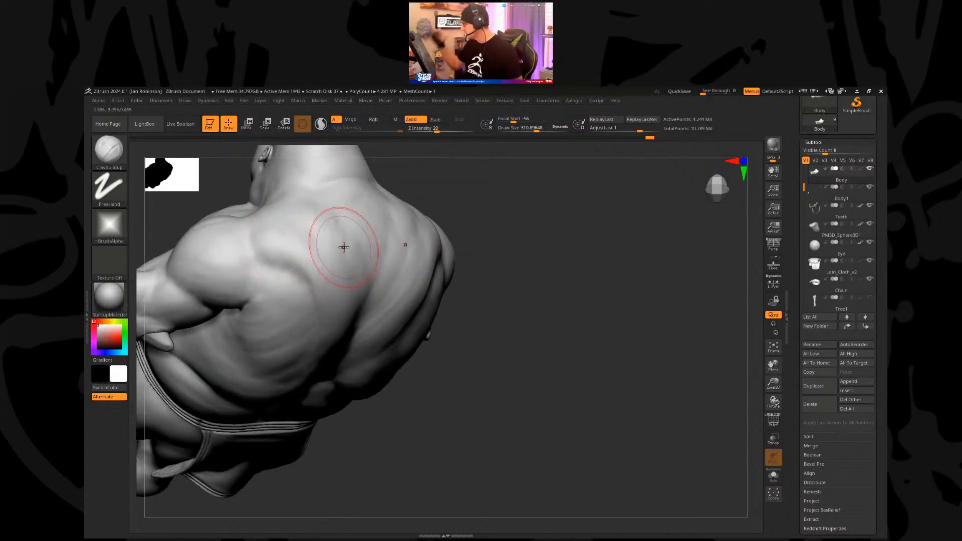
Step: Build up the trapezius and the muscles along both sides of the spine with ClayBuildup
{"action": "left_click_drag", "start_coordinate": [481, 221], "coordinate": [285, 253]}
{"action": "mouse_move", "coordinate": [472, 218]}
{"action": "left_mouse_down"}
{"action": "mouse_move", "coordinate": [305, 256]}
{"action": "mouse_move", "coordinate": [401, 275]}
{"action": "left_mouse_up"}
{"action": "mouse_move", "coordinate": [536, 236]}
{"action": "left_mouse_down"}
{"action": "mouse_move", "coordinate": [548, 251]}
{"action": "mouse_move", "coordinate": [461, 279]}
{"action": "left_mouse_up"}
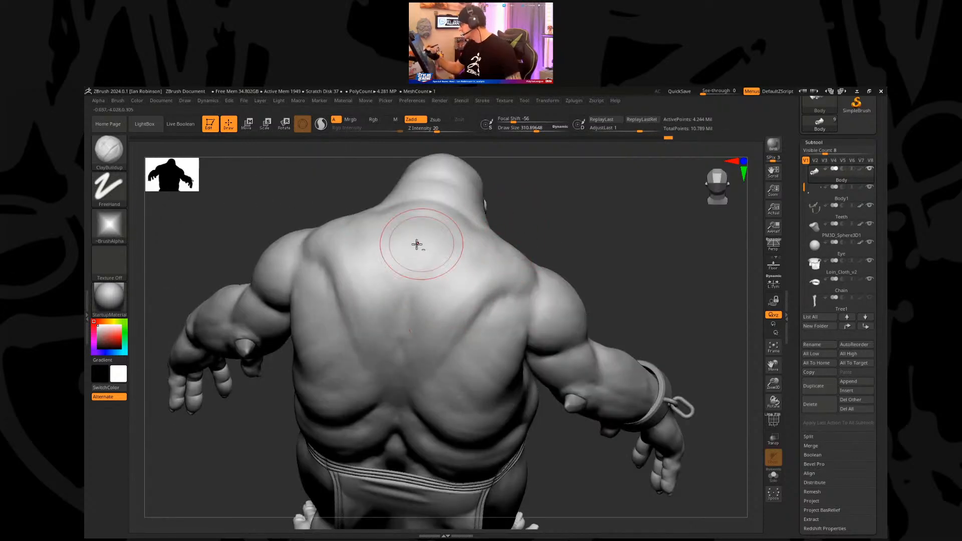
{"action": "mouse_move", "coordinate": [554, 215]}
{"action": "left_mouse_down"}
{"action": "mouse_move", "coordinate": [440, 242]}
{"action": "mouse_move", "coordinate": [461, 254]}
{"action": "left_mouse_up"}
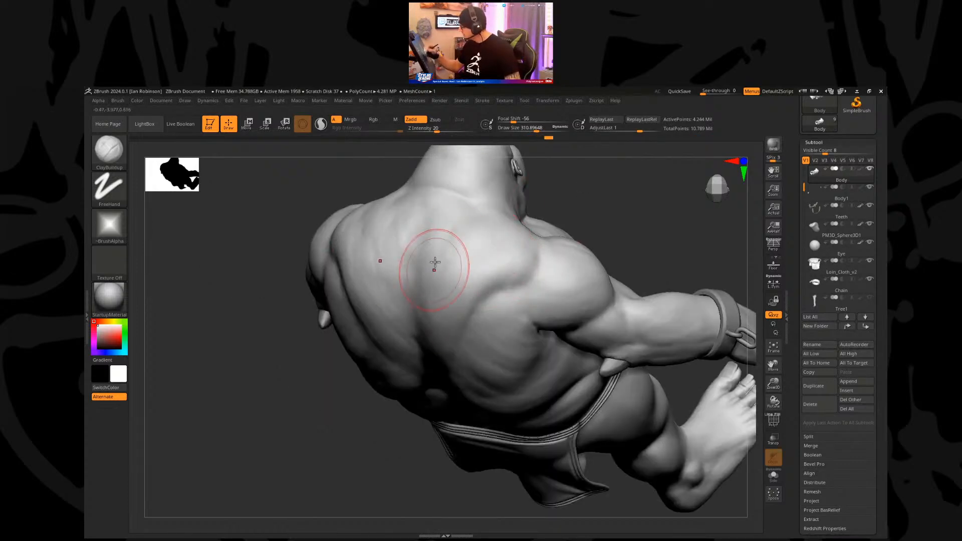
{"action": "left_click_drag", "start_coordinate": [325, 360], "coordinate": [410, 236]}
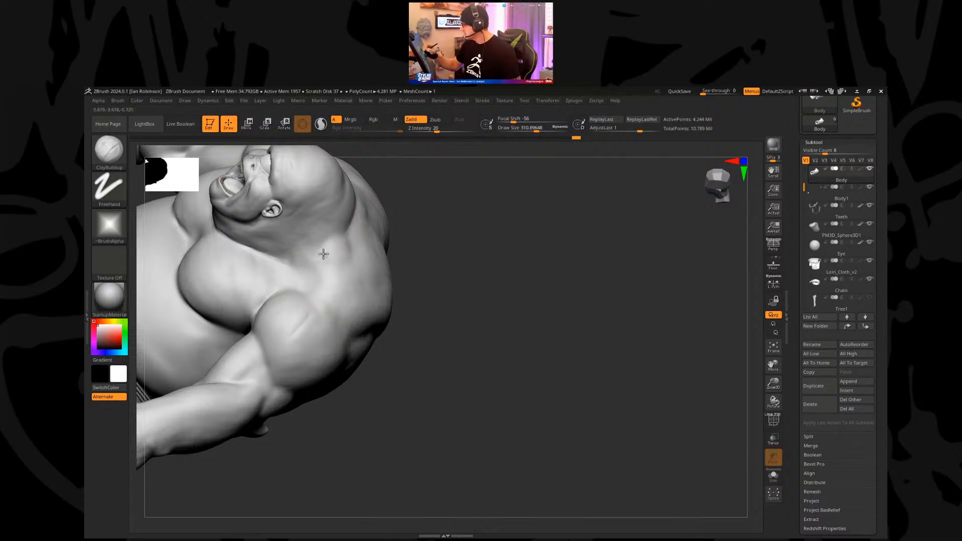
Step: Shape the transition from the neck into the trapezius and upper back with ClayBuildup strokes
{"action": "left_click_drag", "start_coordinate": [486, 210], "coordinate": [375, 247]}
{"action": "left_click_drag", "start_coordinate": [538, 296], "coordinate": [386, 301]}
{"action": "mouse_move", "coordinate": [489, 251]}
{"action": "left_mouse_down"}
{"action": "mouse_move", "coordinate": [511, 249]}
{"action": "mouse_move", "coordinate": [503, 215]}
{"action": "mouse_move", "coordinate": [396, 226]}
{"action": "mouse_move", "coordinate": [575, 217]}
{"action": "left_mouse_up"}
{"action": "mouse_move", "coordinate": [440, 214]}
{"action": "left_mouse_down"}
{"action": "mouse_move", "coordinate": [432, 259]}
{"action": "mouse_move", "coordinate": [532, 215]}
{"action": "left_mouse_up"}
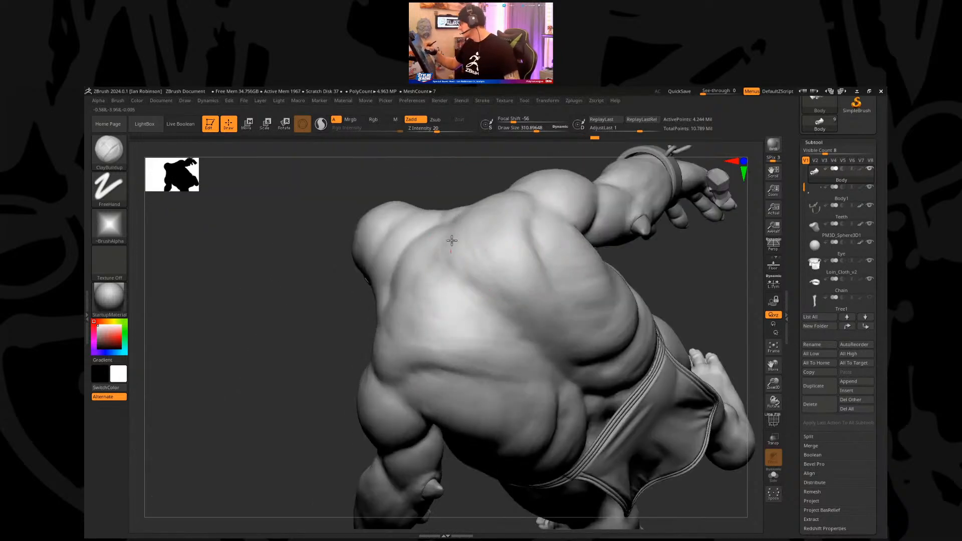
{"action": "left_click_drag", "start_coordinate": [445, 271], "coordinate": [626, 263]}
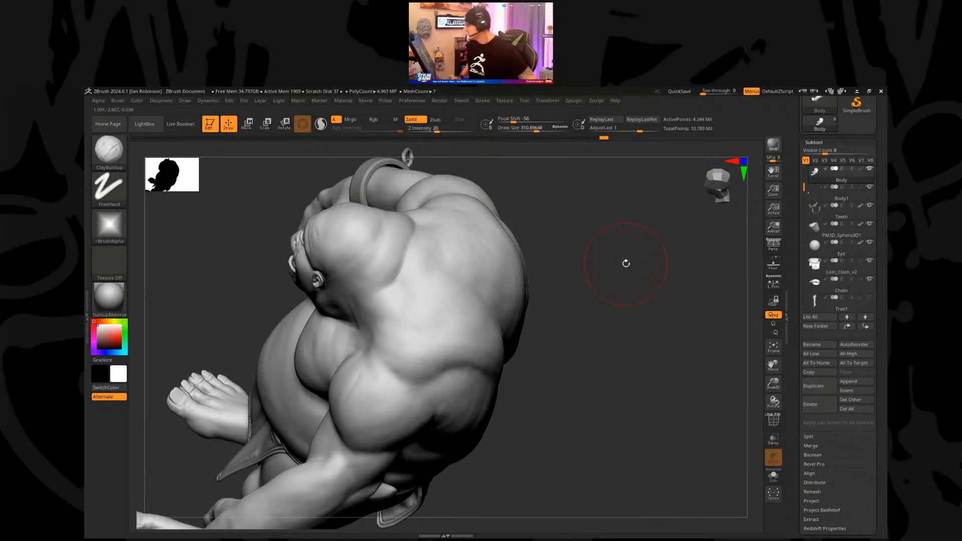
Step: Build up the top of the shoulder where the trapezius, collarbone and deltoid meet
{"action": "mouse_move", "coordinate": [626, 263]}
{"action": "left_mouse_down"}
{"action": "mouse_move", "coordinate": [606, 226]}
{"action": "mouse_move", "coordinate": [584, 243]}
{"action": "mouse_move", "coordinate": [461, 259]}
{"action": "mouse_move", "coordinate": [431, 230]}
{"action": "left_mouse_up"}
{"action": "left_click_drag", "start_coordinate": [496, 185], "coordinate": [502, 271]}
{"action": "left_click_drag", "start_coordinate": [415, 380], "coordinate": [404, 396]}
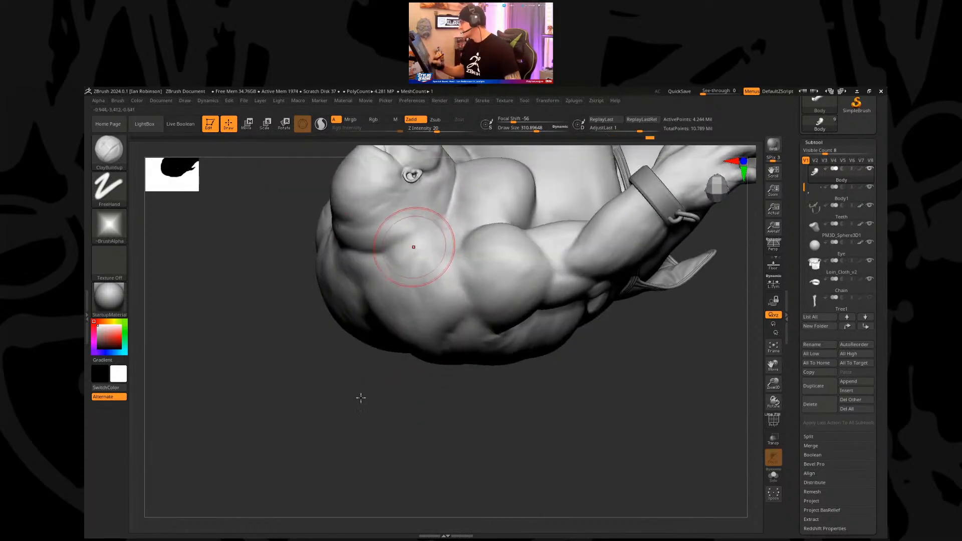
{"action": "left_click_drag", "start_coordinate": [414, 246], "coordinate": [402, 254]}
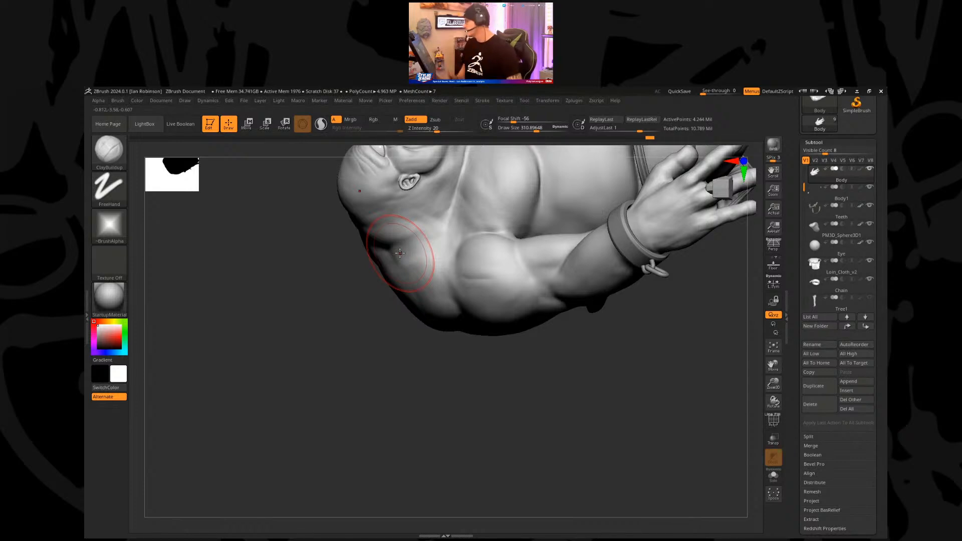
{"action": "mouse_move", "coordinate": [399, 253]}
{"action": "left_mouse_down"}
{"action": "mouse_move", "coordinate": [417, 275]}
{"action": "mouse_move", "coordinate": [410, 239]}
{"action": "mouse_move", "coordinate": [310, 401]}
{"action": "mouse_move", "coordinate": [403, 247]}
{"action": "mouse_move", "coordinate": [399, 257]}
{"action": "left_mouse_up"}
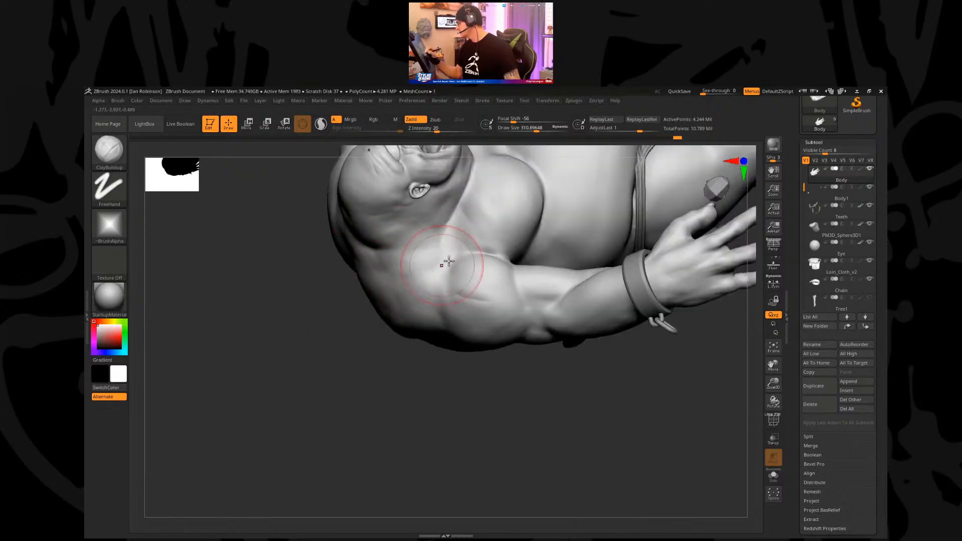
{"action": "left_click_drag", "start_coordinate": [353, 382], "coordinate": [419, 269]}
{"action": "mouse_move", "coordinate": [611, 260]}
{"action": "left_mouse_down"}
{"action": "mouse_move", "coordinate": [589, 226]}
{"action": "mouse_move", "coordinate": [668, 257]}
{"action": "mouse_move", "coordinate": [646, 215]}
{"action": "mouse_move", "coordinate": [695, 278]}
{"action": "mouse_move", "coordinate": [541, 227]}
{"action": "mouse_move", "coordinate": [565, 264]}
{"action": "left_mouse_up"}
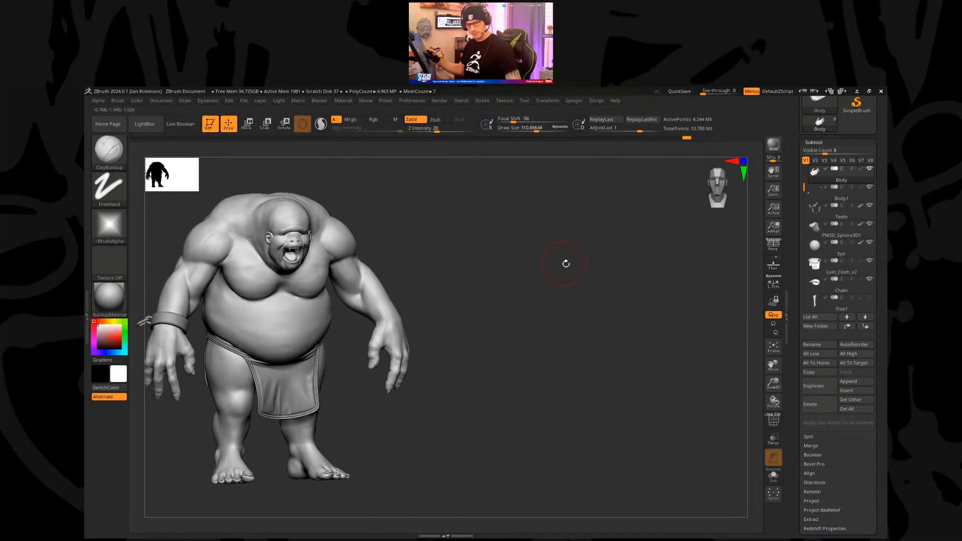
Step: Leave a canvas snapshot of the full front figure and move the live model beside it
{"action": "key", "text": "shift+s"}
{"action": "mouse_move", "coordinate": [509, 293]}
{"action": "left_mouse_down", "text": "alt"}
{"action": "mouse_move", "coordinate": [674, 300]}
{"action": "mouse_move", "coordinate": [677, 335]}
{"action": "mouse_move", "coordinate": [663, 339]}
{"action": "mouse_move", "coordinate": [613, 229]}
{"action": "mouse_move", "coordinate": [644, 217]}
{"action": "mouse_move", "coordinate": [649, 254]}
{"action": "mouse_move", "coordinate": [661, 236]}
{"action": "mouse_move", "coordinate": [554, 209]}
{"action": "left_mouse_up", "text": "alt"}
{"action": "key", "text": "s"}
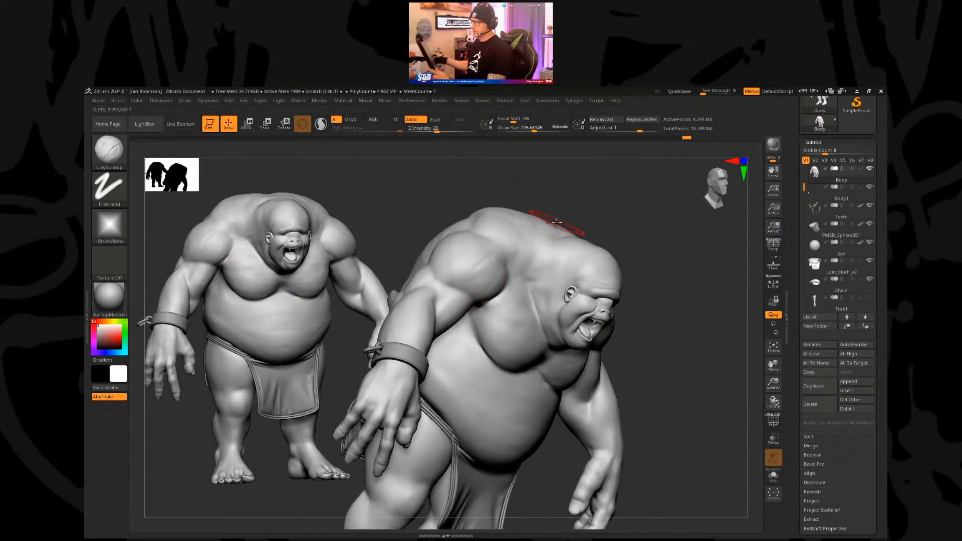
Step: Build up the arm muscles around the elbow spike with ClayBuildup at a draw size of about 105
{"action": "mouse_move", "coordinate": [625, 215]}
{"action": "left_mouse_down"}
{"action": "mouse_move", "coordinate": [455, 266]}
{"action": "mouse_move", "coordinate": [516, 263]}
{"action": "left_mouse_up"}
{"action": "left_click_drag", "start_coordinate": [638, 221], "coordinate": [432, 235]}
{"action": "mouse_move", "coordinate": [616, 238]}
{"action": "left_mouse_down"}
{"action": "mouse_move", "coordinate": [644, 260]}
{"action": "mouse_move", "coordinate": [630, 365]}
{"action": "mouse_move", "coordinate": [670, 299]}
{"action": "mouse_move", "coordinate": [693, 299]}
{"action": "mouse_move", "coordinate": [552, 311]}
{"action": "mouse_move", "coordinate": [597, 304]}
{"action": "mouse_move", "coordinate": [579, 298]}
{"action": "left_mouse_up"}
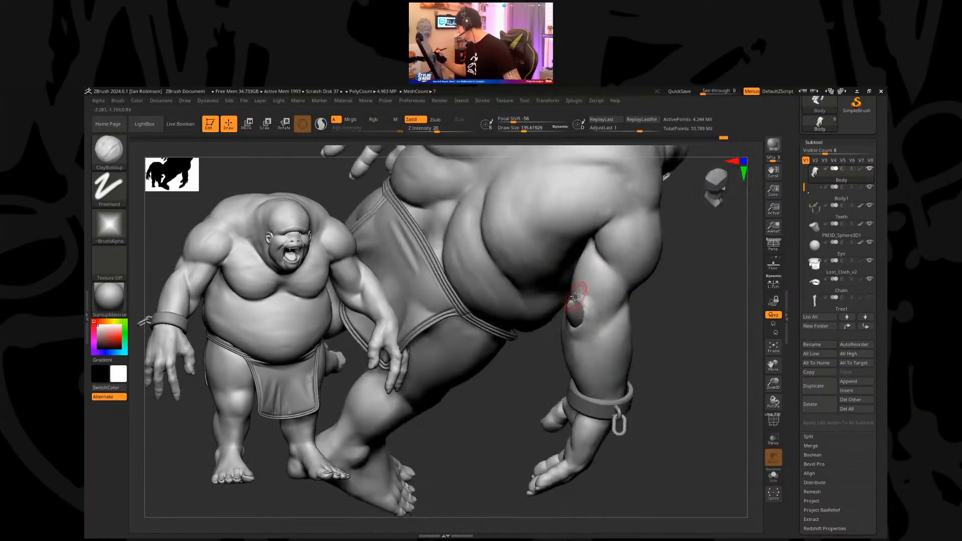
{"action": "key", "text": "s"}
{"action": "left_click_drag", "start_coordinate": [664, 281], "coordinate": [639, 275]}
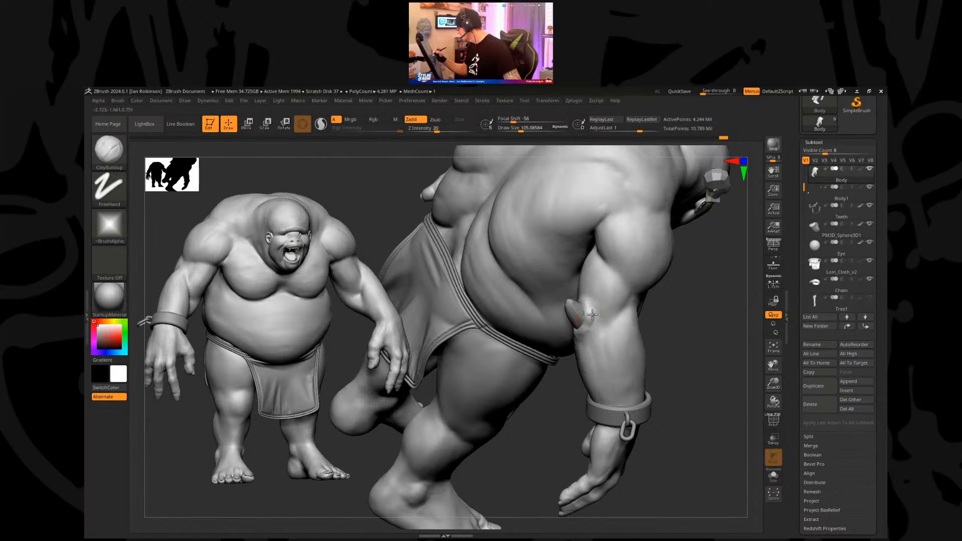
{"action": "mouse_move", "coordinate": [674, 318]}
{"action": "left_mouse_down"}
{"action": "mouse_move", "coordinate": [672, 328]}
{"action": "mouse_move", "coordinate": [583, 300]}
{"action": "left_mouse_up"}
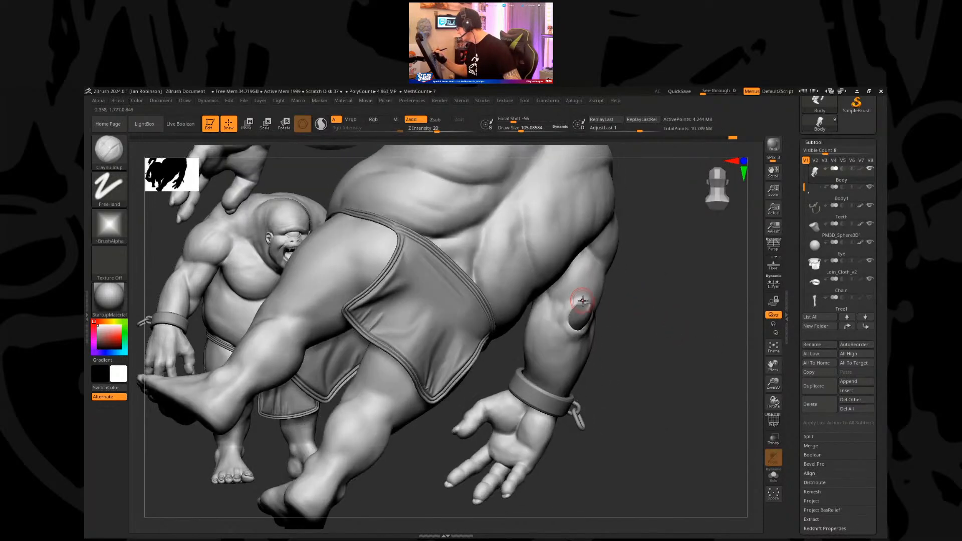
{"action": "mouse_move", "coordinate": [668, 298]}
{"action": "left_mouse_down"}
{"action": "mouse_move", "coordinate": [679, 281]}
{"action": "mouse_move", "coordinate": [668, 296]}
{"action": "left_mouse_up"}
{"action": "left_click_drag", "start_coordinate": [618, 327], "coordinate": [611, 384]}
Step: Isolate the elbow area of the Body mesh with the SelectLasso brush
{"action": "key", "text": "ctrl+shift"}
{"action": "left_click", "coordinate": [106, 165]}
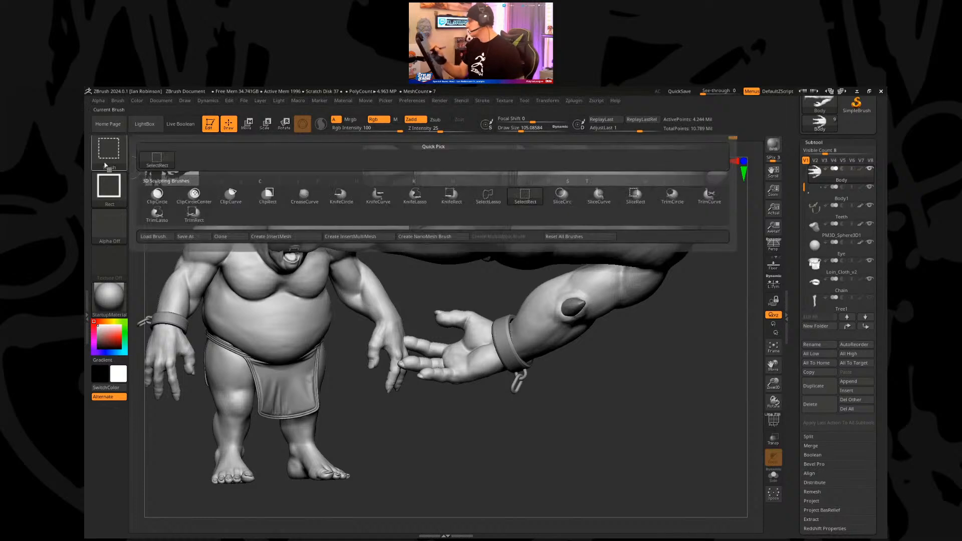
{"action": "left_click", "coordinate": [499, 197]}
{"action": "mouse_move", "coordinate": [630, 315]}
{"action": "left_mouse_down", "text": "ctrl+shift"}
{"action": "mouse_move", "coordinate": [521, 326]}
{"action": "mouse_move", "coordinate": [701, 345]}
{"action": "left_mouse_up", "text": "ctrl+shift"}
{"action": "mouse_move", "coordinate": [701, 346]}
{"action": "left_mouse_down"}
{"action": "mouse_move", "coordinate": [644, 337]}
{"action": "mouse_move", "coordinate": [654, 301]}
{"action": "left_mouse_up"}
{"action": "left_click_drag", "start_coordinate": [671, 349], "coordinate": [704, 358]}
Step: Switch to subtool visibility set V4 and show the Body1 subtool with the elbow spike
{"action": "left_click", "coordinate": [833, 160]}
{"action": "left_click_drag", "start_coordinate": [737, 328], "coordinate": [735, 284]}
{"action": "left_click", "coordinate": [869, 187]}
Step: Build up a raised rim of skin around the base of the elbow spike with ClayBuildup
{"action": "left_click_drag", "start_coordinate": [655, 276], "coordinate": [674, 331]}
{"action": "left_click_drag", "start_coordinate": [674, 331], "coordinate": [579, 273]}
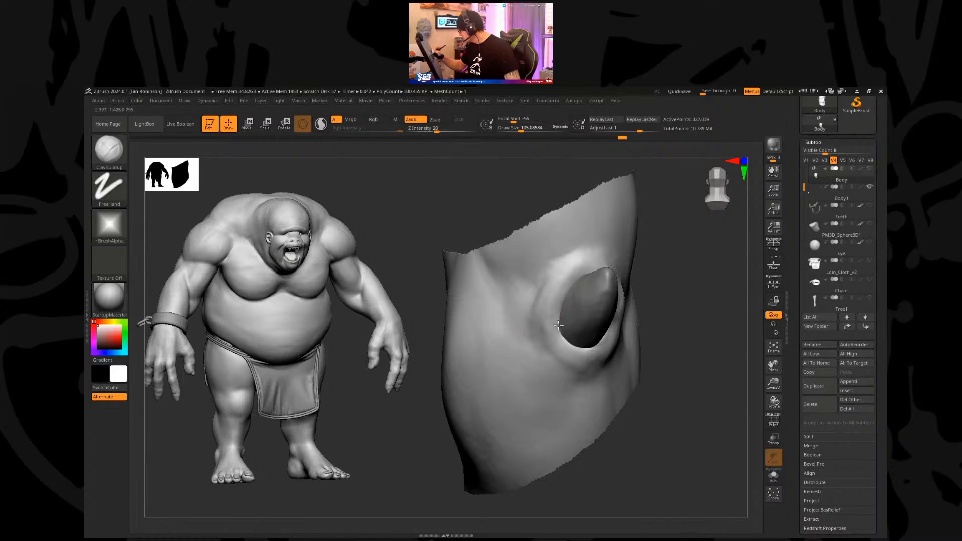
{"action": "left_click_drag", "start_coordinate": [702, 243], "coordinate": [644, 300]}
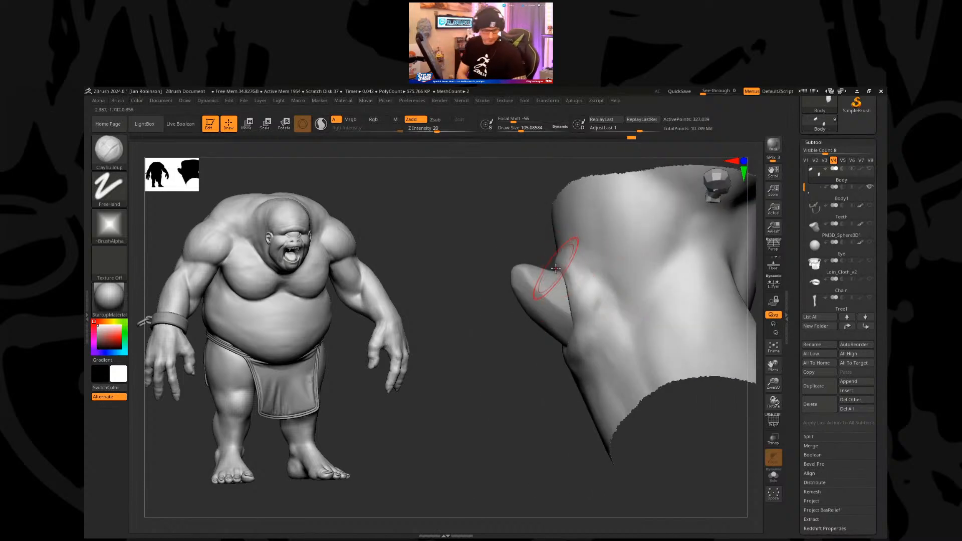
{"action": "right_click_drag", "start_coordinate": [557, 269], "coordinate": [579, 322]}
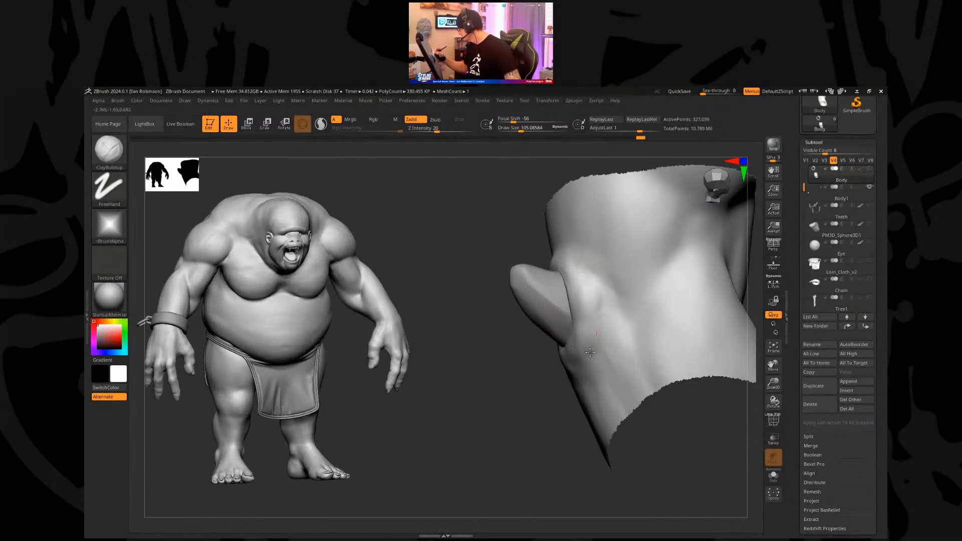
{"action": "mouse_move", "coordinate": [647, 279]}
{"action": "right_mouse_down"}
{"action": "mouse_move", "coordinate": [689, 279]}
{"action": "mouse_move", "coordinate": [586, 280]}
{"action": "right_mouse_up"}
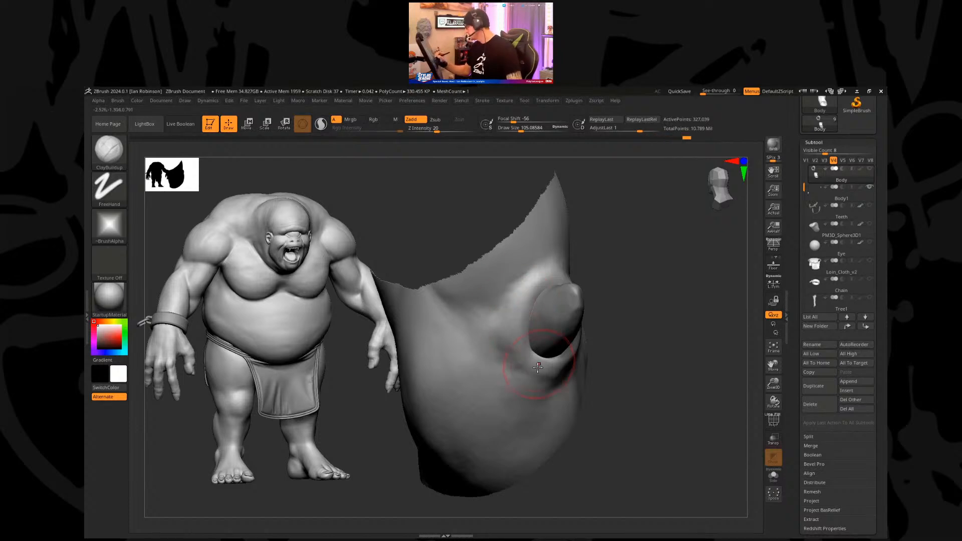
{"action": "mouse_move", "coordinate": [637, 326]}
{"action": "right_mouse_down"}
{"action": "mouse_move", "coordinate": [694, 253]}
{"action": "mouse_move", "coordinate": [675, 293]}
{"action": "right_mouse_up"}
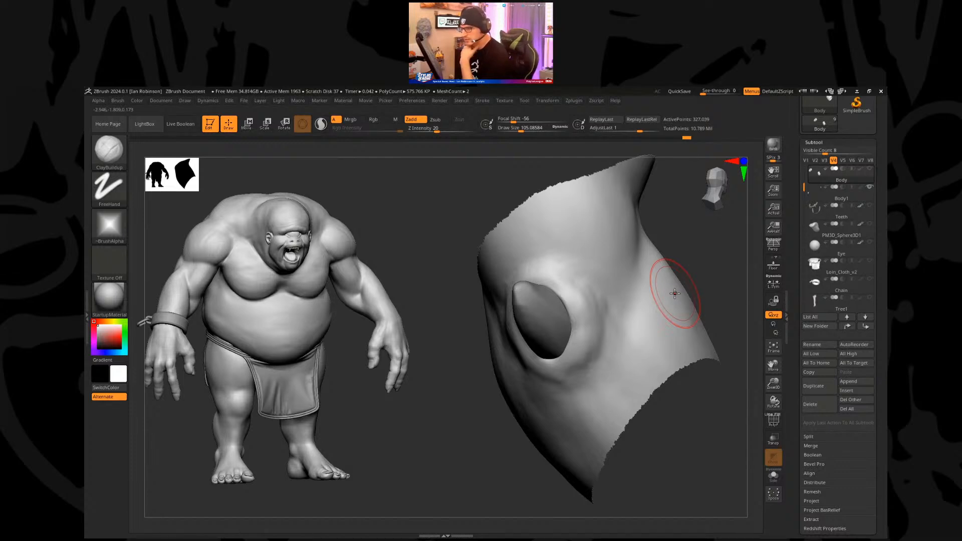
{"action": "right_click_drag", "start_coordinate": [675, 293], "coordinate": [535, 297]}
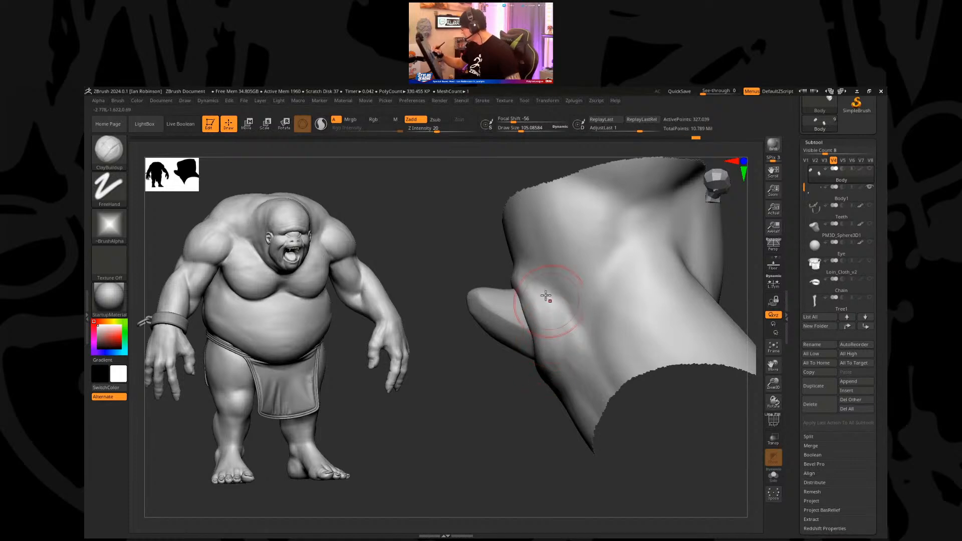
Step: Shape the skin folds on the arm beside and below the elbow spike with ClayBuildup
{"action": "left_click_drag", "start_coordinate": [529, 299], "coordinate": [460, 398]}
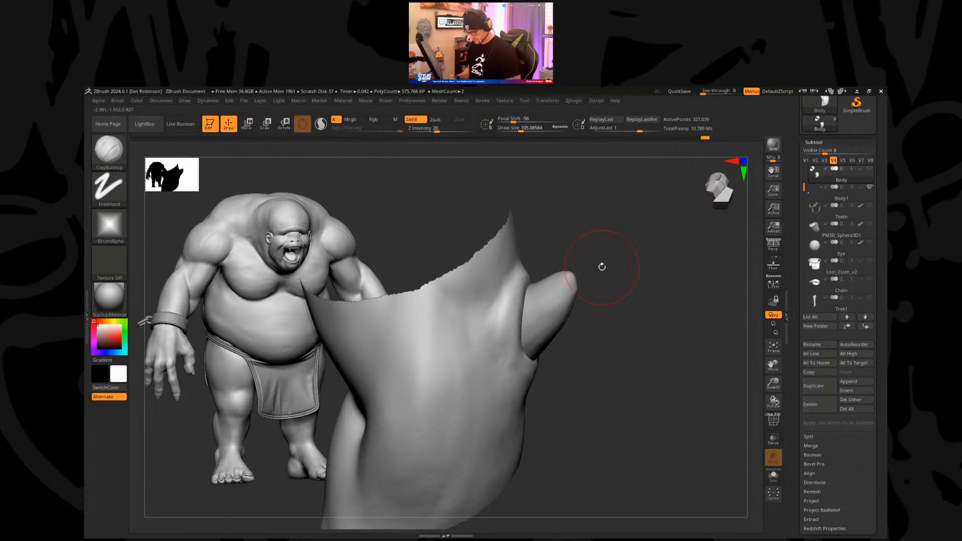
{"action": "mouse_move", "coordinate": [602, 266]}
{"action": "left_mouse_down"}
{"action": "mouse_move", "coordinate": [588, 298]}
{"action": "mouse_move", "coordinate": [597, 230]}
{"action": "mouse_move", "coordinate": [536, 279]}
{"action": "mouse_move", "coordinate": [477, 286]}
{"action": "mouse_move", "coordinate": [462, 311]}
{"action": "mouse_move", "coordinate": [487, 351]}
{"action": "left_mouse_up"}
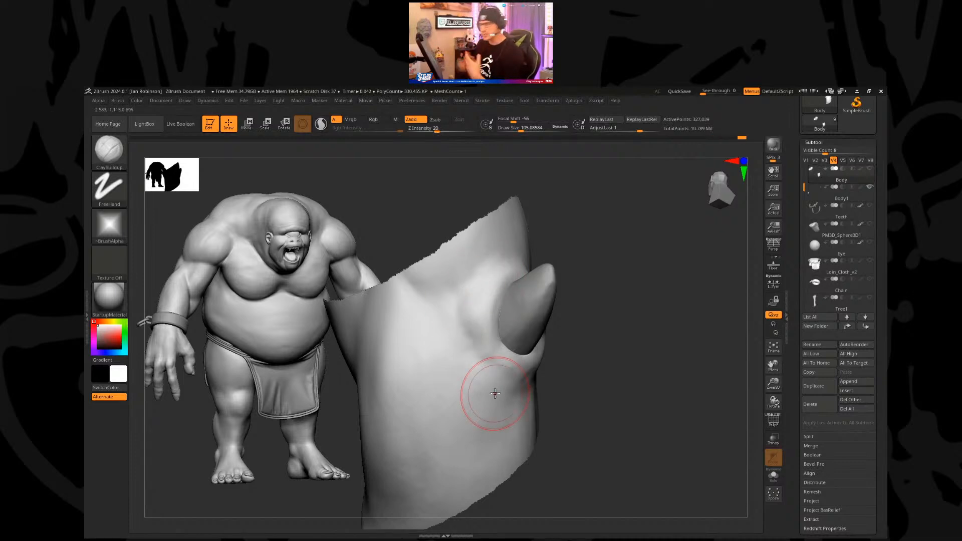
{"action": "left_click_drag", "start_coordinate": [561, 320], "coordinate": [524, 326]}
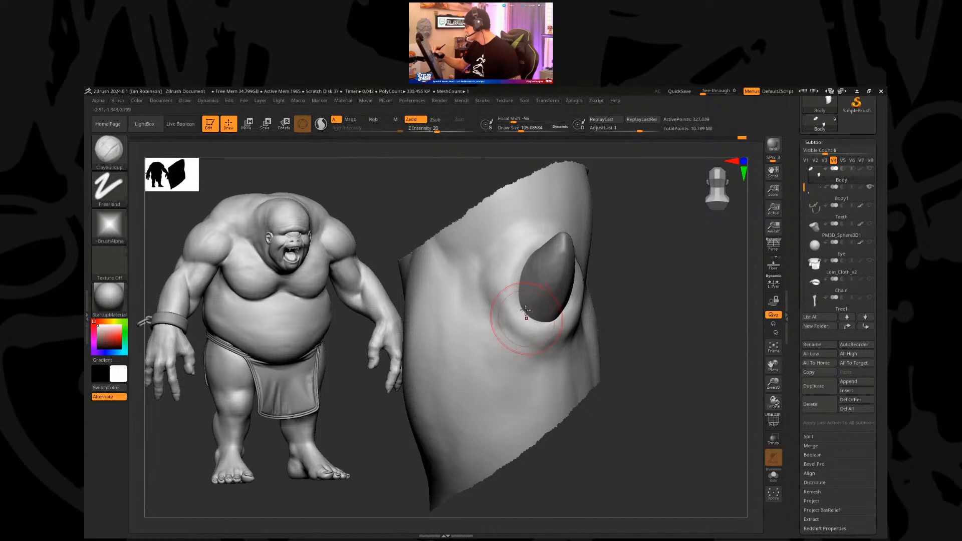
{"action": "left_click_drag", "start_coordinate": [595, 271], "coordinate": [546, 276]}
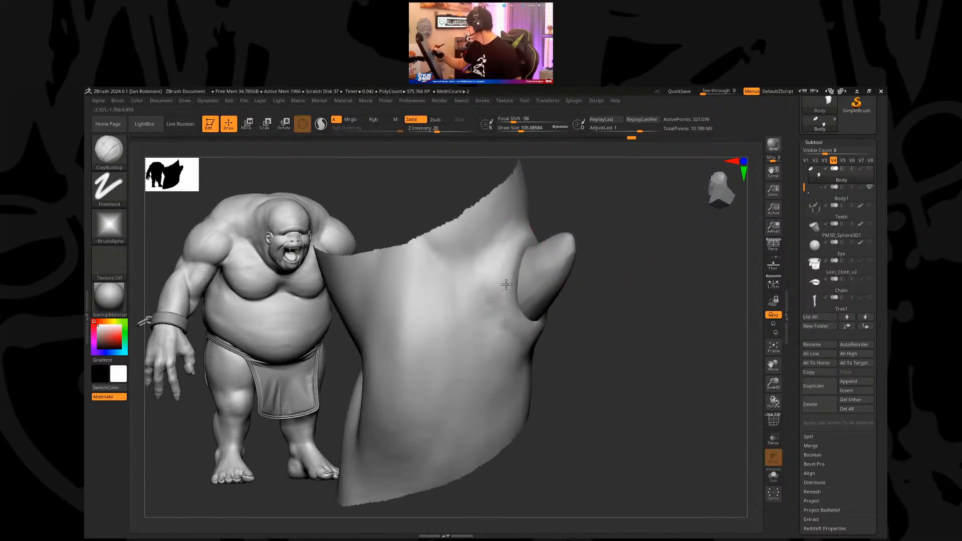
{"action": "left_click_drag", "start_coordinate": [505, 326], "coordinate": [507, 301]}
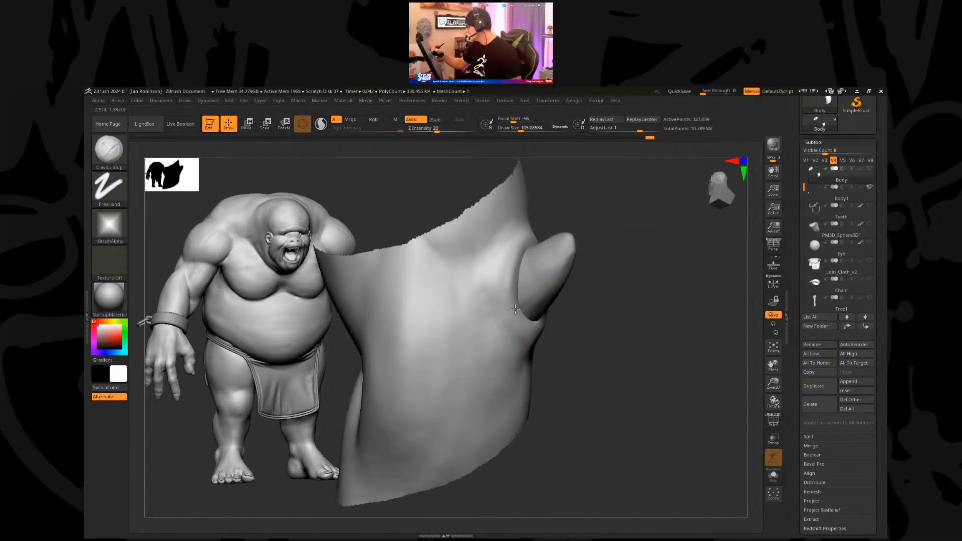
{"action": "mouse_move", "coordinate": [628, 298]}
{"action": "left_mouse_down"}
{"action": "mouse_move", "coordinate": [562, 311]}
{"action": "mouse_move", "coordinate": [533, 253]}
{"action": "mouse_move", "coordinate": [540, 293]}
{"action": "mouse_move", "coordinate": [527, 330]}
{"action": "left_mouse_up"}
Step: Unhide the full Body mesh, frame the figure and restore subtool visibility set V1
{"action": "mouse_move", "coordinate": [445, 359]}
{"action": "left_mouse_down", "text": "alt"}
{"action": "mouse_move", "coordinate": [594, 398]}
{"action": "mouse_move", "coordinate": [593, 440]}
{"action": "left_mouse_up", "text": "alt"}
{"action": "left_click", "coordinate": [636, 385], "text": "ctrl+shift"}
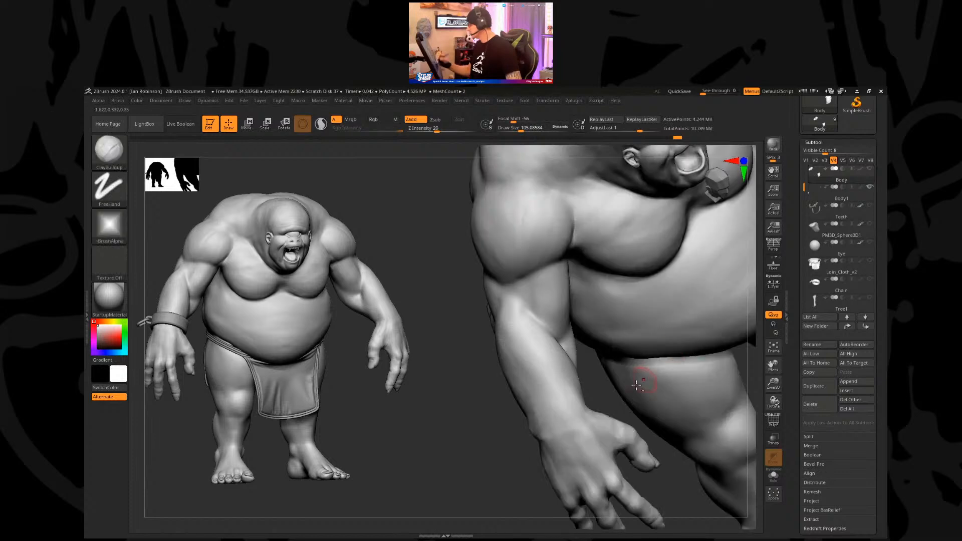
{"action": "key", "text": "f"}
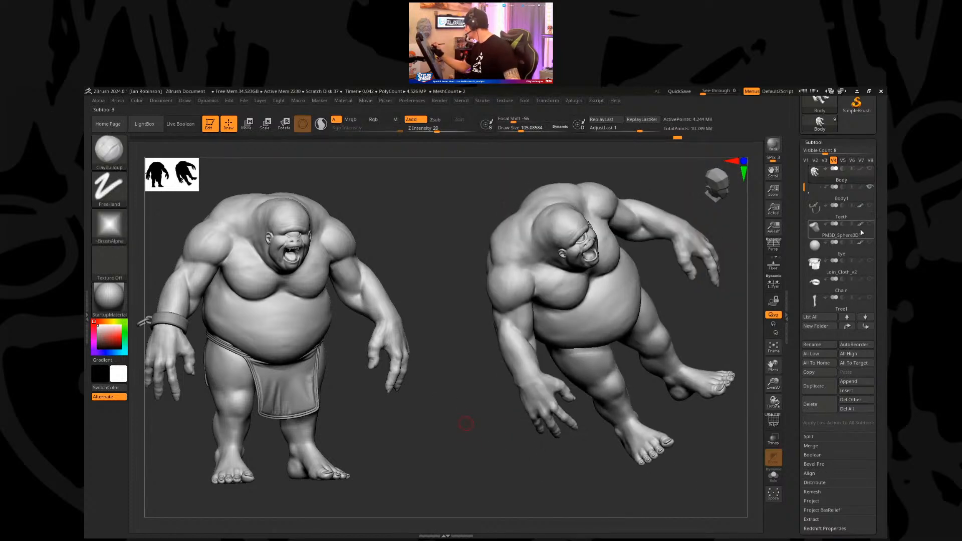
{"action": "left_click", "coordinate": [870, 169]}
{"action": "left_click", "coordinate": [805, 160]}
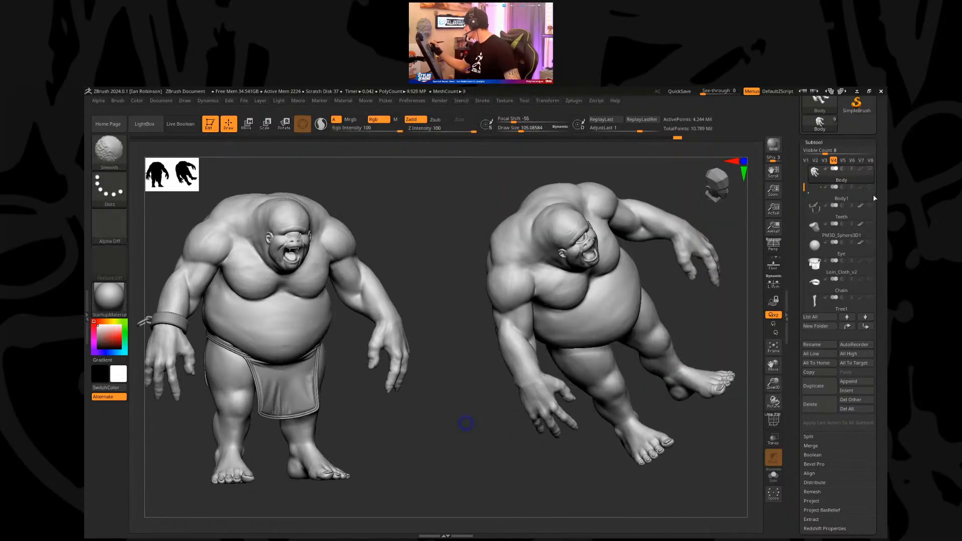
Step: Select the Loin_Cloth_v2 subtool and adjust its waistband at the front hip with the Move brush at a draw size of about 587
{"action": "left_click_drag", "start_coordinate": [466, 423], "coordinate": [705, 316]}
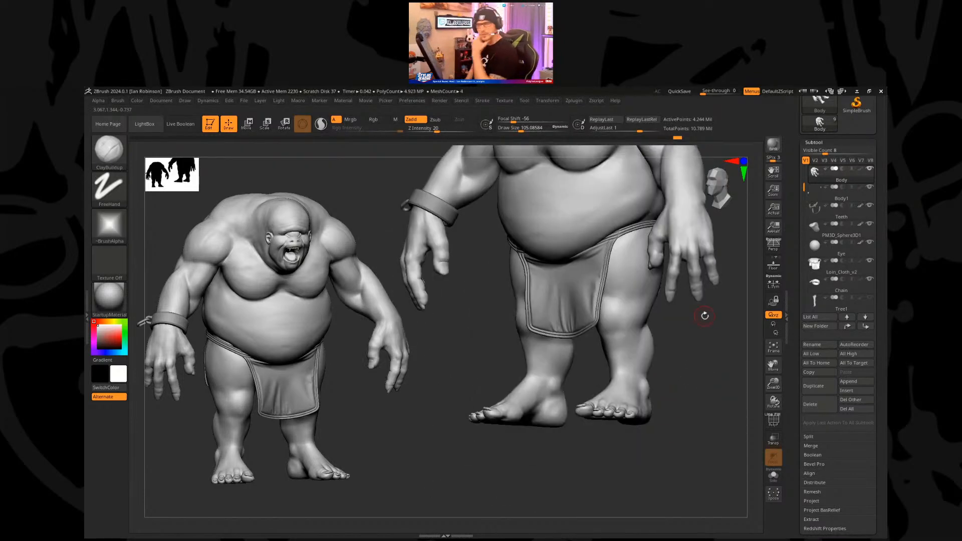
{"action": "left_click", "coordinate": [574, 288], "text": "alt"}
{"action": "left_click_drag", "start_coordinate": [496, 346], "coordinate": [454, 370]}
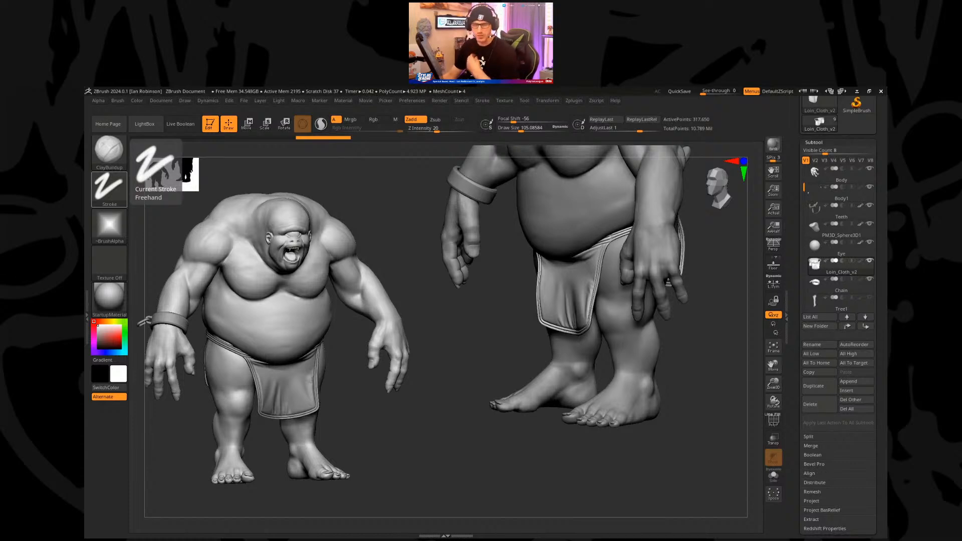
{"action": "mouse_move", "coordinate": [486, 338]}
{"action": "left_mouse_down"}
{"action": "mouse_move", "coordinate": [485, 320]}
{"action": "mouse_move", "coordinate": [470, 337]}
{"action": "mouse_move", "coordinate": [660, 370]}
{"action": "mouse_move", "coordinate": [692, 309]}
{"action": "mouse_move", "coordinate": [642, 240]}
{"action": "mouse_move", "coordinate": [678, 251]}
{"action": "mouse_move", "coordinate": [581, 243]}
{"action": "left_mouse_up"}
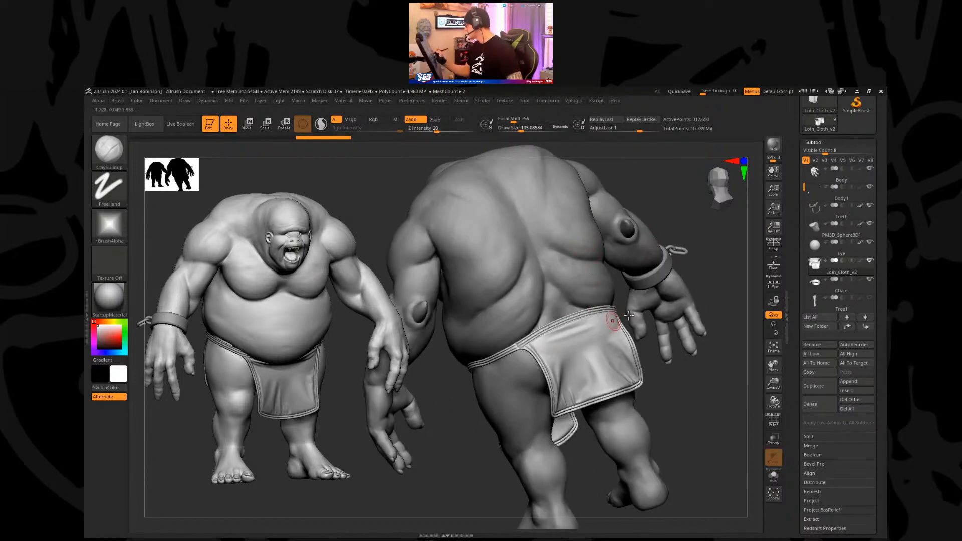
{"action": "left_click_drag", "start_coordinate": [683, 398], "coordinate": [610, 437]}
{"action": "mouse_move", "coordinate": [685, 458]}
{"action": "left_mouse_down", "text": "alt"}
{"action": "mouse_move", "coordinate": [661, 403]}
{"action": "mouse_move", "coordinate": [649, 418]}
{"action": "mouse_move", "coordinate": [644, 403]}
{"action": "mouse_move", "coordinate": [646, 389]}
{"action": "mouse_move", "coordinate": [667, 392]}
{"action": "mouse_move", "coordinate": [540, 431]}
{"action": "left_mouse_up", "text": "alt"}
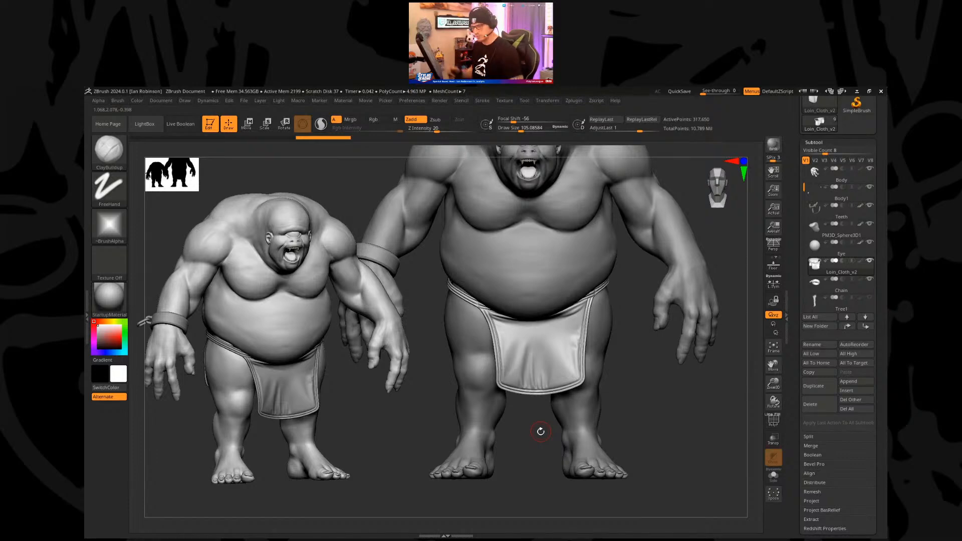
{"action": "key", "text": "b"}
{"action": "key", "text": "m"}
{"action": "key", "text": "v"}
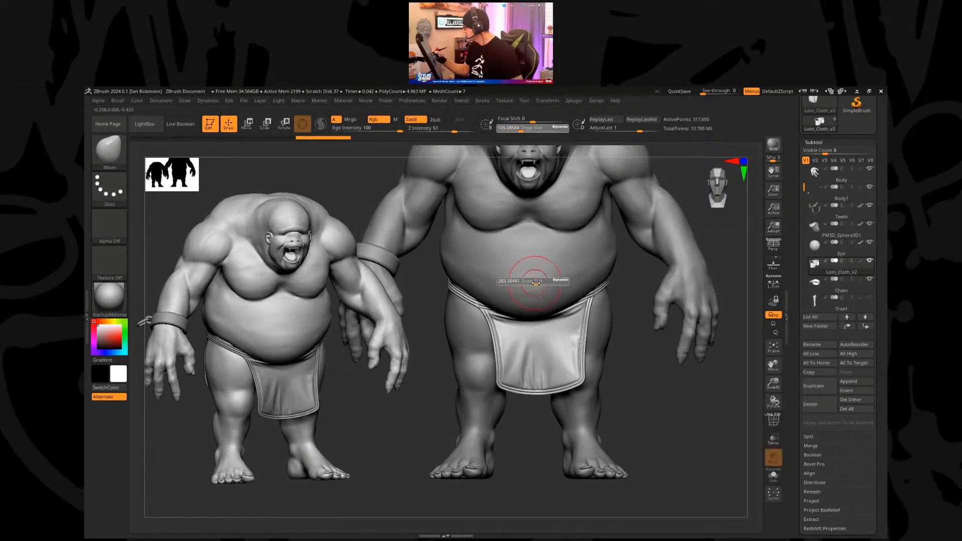
{"action": "key", "text": "s"}
{"action": "left_click_drag", "start_coordinate": [456, 295], "coordinate": [476, 300]}
{"action": "left_click_drag", "start_coordinate": [672, 413], "coordinate": [608, 367]}
{"action": "left_click_drag", "start_coordinate": [648, 301], "coordinate": [639, 239]}
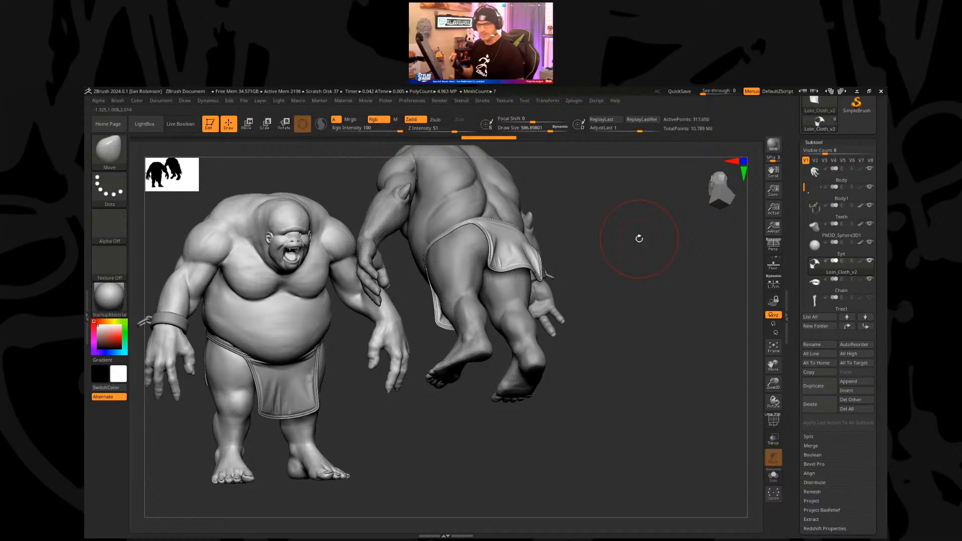
Step: Adjust the rear flap of the loin cloth around the buttocks with the Move brush
{"action": "mouse_move", "coordinate": [595, 248]}
{"action": "left_mouse_down"}
{"action": "mouse_move", "coordinate": [539, 255]}
{"action": "mouse_move", "coordinate": [549, 259]}
{"action": "mouse_move", "coordinate": [540, 274]}
{"action": "left_mouse_up"}
{"action": "right_click_drag", "start_coordinate": [506, 293], "coordinate": [555, 287]}
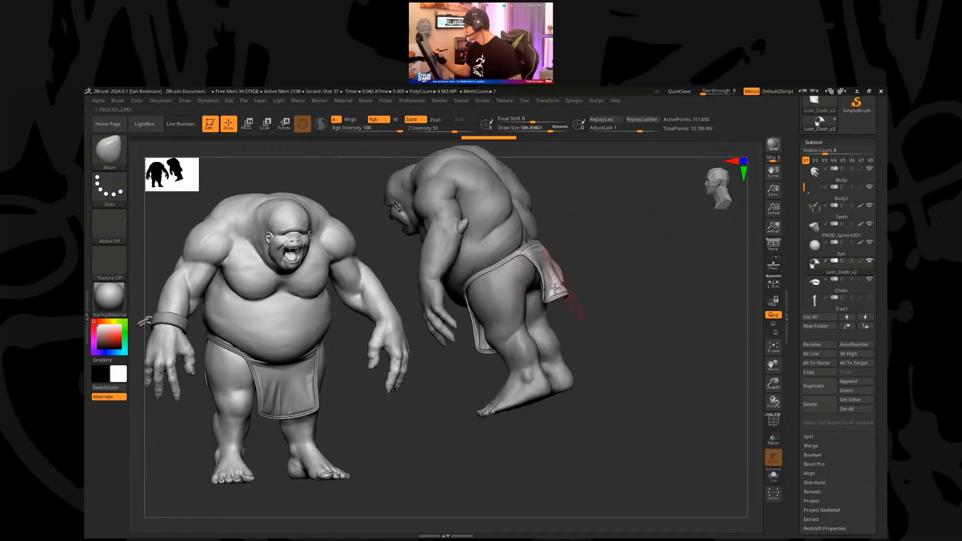
{"action": "left_click_drag", "start_coordinate": [507, 325], "coordinate": [538, 289]}
{"action": "key", "text": "shift+f"}
{"action": "key", "text": "shift+f"}
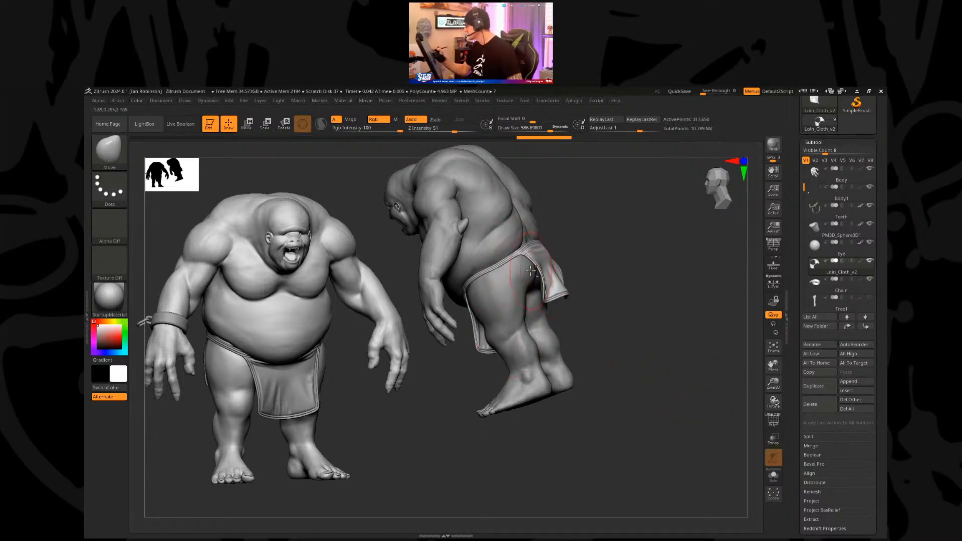
Step: Select the Body subtool, solo it and isolate the hips and upper thighs
{"action": "left_click", "coordinate": [516, 341], "text": "alt"}
{"action": "right_click_drag", "start_coordinate": [517, 340], "coordinate": [694, 357]}
{"action": "mouse_move", "coordinate": [641, 371]}
{"action": "right_mouse_down"}
{"action": "mouse_move", "coordinate": [678, 326]}
{"action": "mouse_move", "coordinate": [681, 337]}
{"action": "mouse_move", "coordinate": [630, 415]}
{"action": "mouse_move", "coordinate": [567, 411]}
{"action": "mouse_move", "coordinate": [611, 385]}
{"action": "mouse_move", "coordinate": [691, 271]}
{"action": "mouse_move", "coordinate": [702, 341]}
{"action": "mouse_move", "coordinate": [591, 383]}
{"action": "mouse_move", "coordinate": [494, 387]}
{"action": "right_mouse_up"}
{"action": "left_click", "coordinate": [773, 476]}
{"action": "mouse_move", "coordinate": [636, 289]}
{"action": "left_mouse_down", "text": "ctrl+shift"}
{"action": "mouse_move", "coordinate": [551, 254]}
{"action": "mouse_move", "coordinate": [489, 300]}
{"action": "mouse_move", "coordinate": [636, 363]}
{"action": "left_mouse_up", "text": "ctrl+shift"}
{"action": "mouse_move", "coordinate": [636, 362]}
{"action": "right_mouse_down"}
{"action": "mouse_move", "coordinate": [692, 369]}
{"action": "mouse_move", "coordinate": [694, 322]}
{"action": "mouse_move", "coordinate": [668, 359]}
{"action": "mouse_move", "coordinate": [680, 332]}
{"action": "mouse_move", "coordinate": [669, 329]}
{"action": "mouse_move", "coordinate": [676, 303]}
{"action": "mouse_move", "coordinate": [655, 269]}
{"action": "mouse_move", "coordinate": [627, 270]}
{"action": "right_mouse_up"}
Step: Mask a band around the pelvis and upper thighs with the MaskLasso brush, following the hip and buttock contours
{"action": "key", "text": "ctrl"}
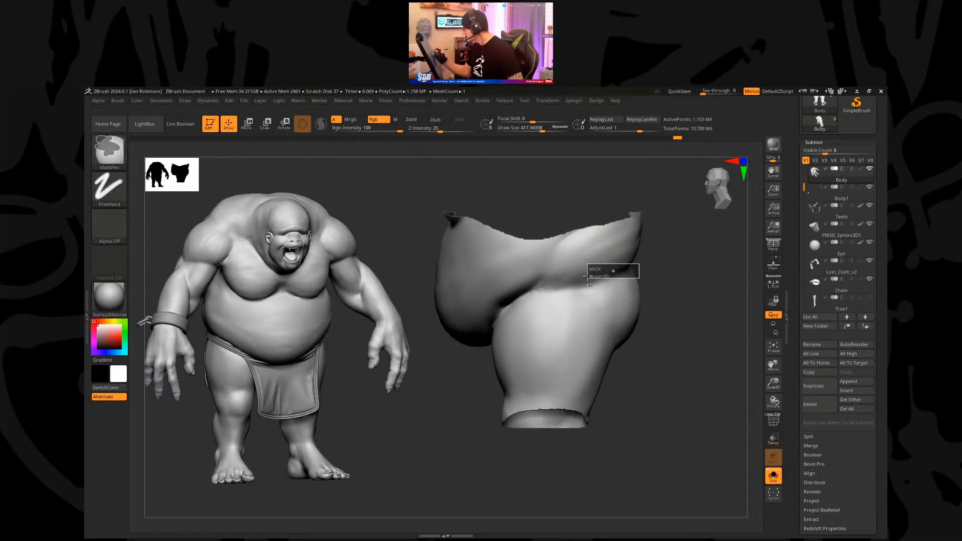
{"action": "key", "text": "b"}
{"action": "key", "text": "m"}
{"action": "key", "text": "l"}
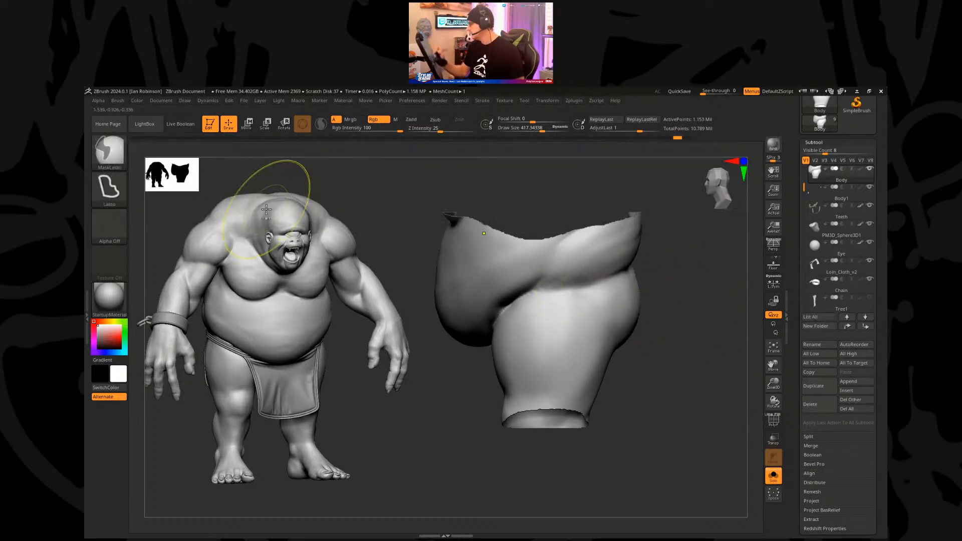
{"action": "mouse_move", "coordinate": [648, 258]}
{"action": "left_mouse_down", "text": "ctrl"}
{"action": "mouse_move", "coordinate": [609, 261]}
{"action": "mouse_move", "coordinate": [500, 305]}
{"action": "mouse_move", "coordinate": [463, 375]}
{"action": "mouse_move", "coordinate": [666, 337]}
{"action": "left_mouse_up", "text": "ctrl"}
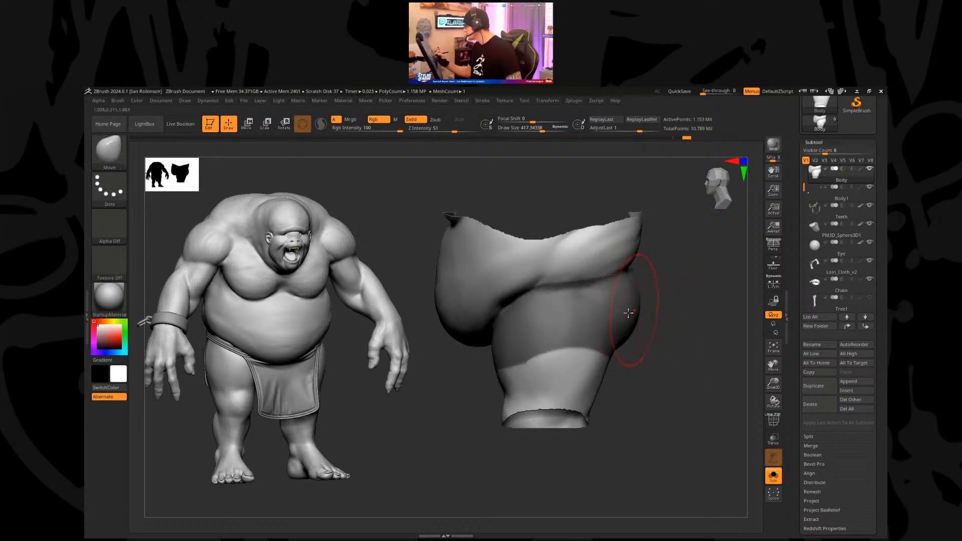
{"action": "key", "text": "ctrl+h"}
{"action": "mouse_move", "coordinate": [641, 256]}
{"action": "left_mouse_down", "text": "ctrl+shift"}
{"action": "mouse_move", "coordinate": [586, 263]}
{"action": "mouse_move", "coordinate": [448, 328]}
{"action": "mouse_move", "coordinate": [459, 351]}
{"action": "mouse_move", "coordinate": [597, 331]}
{"action": "mouse_move", "coordinate": [642, 360]}
{"action": "mouse_move", "coordinate": [651, 346]}
{"action": "left_mouse_up", "text": "ctrl+shift"}
{"action": "left_click_drag", "start_coordinate": [687, 294], "coordinate": [632, 321], "text": "shift"}
{"action": "left_click_drag", "start_coordinate": [560, 417], "coordinate": [436, 393], "text": "alt"}
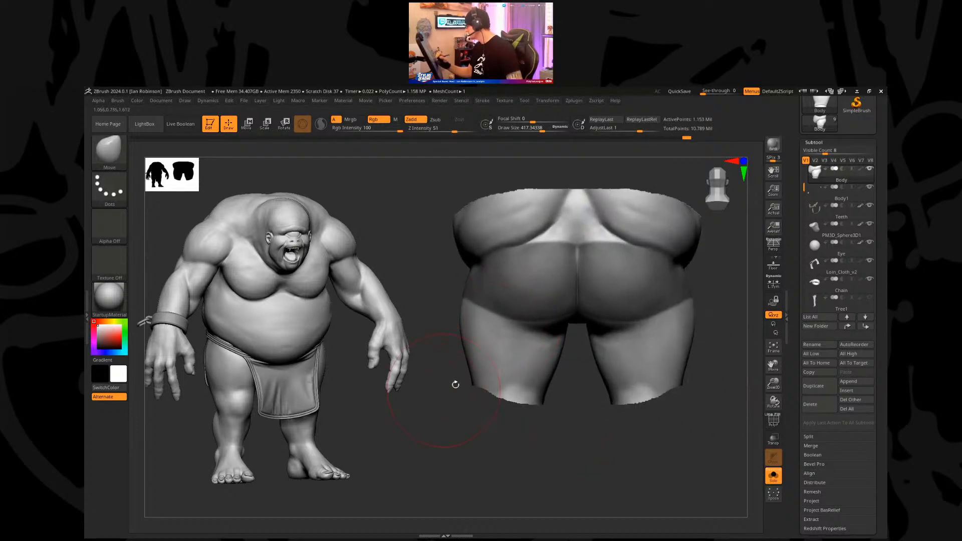
{"action": "mouse_move", "coordinate": [591, 346]}
{"action": "left_mouse_down", "text": "ctrl"}
{"action": "mouse_move", "coordinate": [616, 336]}
{"action": "mouse_move", "coordinate": [617, 261]}
{"action": "mouse_move", "coordinate": [586, 351]}
{"action": "left_mouse_up", "text": "ctrl"}
{"action": "mouse_move", "coordinate": [576, 402]}
{"action": "left_mouse_down"}
{"action": "mouse_move", "coordinate": [608, 300]}
{"action": "mouse_move", "coordinate": [678, 224]}
{"action": "mouse_move", "coordinate": [577, 241]}
{"action": "left_mouse_up"}
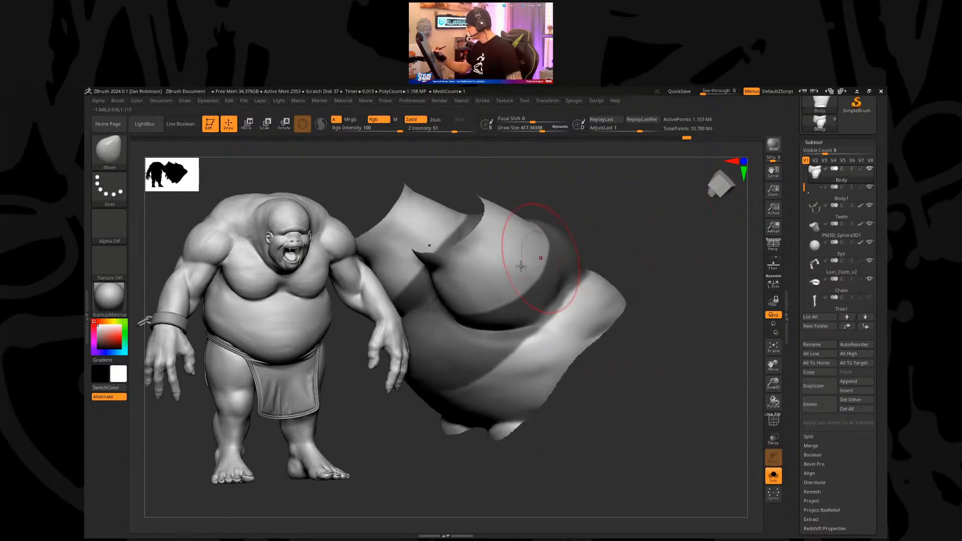
{"action": "mouse_move", "coordinate": [625, 214]}
{"action": "left_mouse_down"}
{"action": "mouse_move", "coordinate": [640, 201]}
{"action": "mouse_move", "coordinate": [621, 210]}
{"action": "left_mouse_up"}
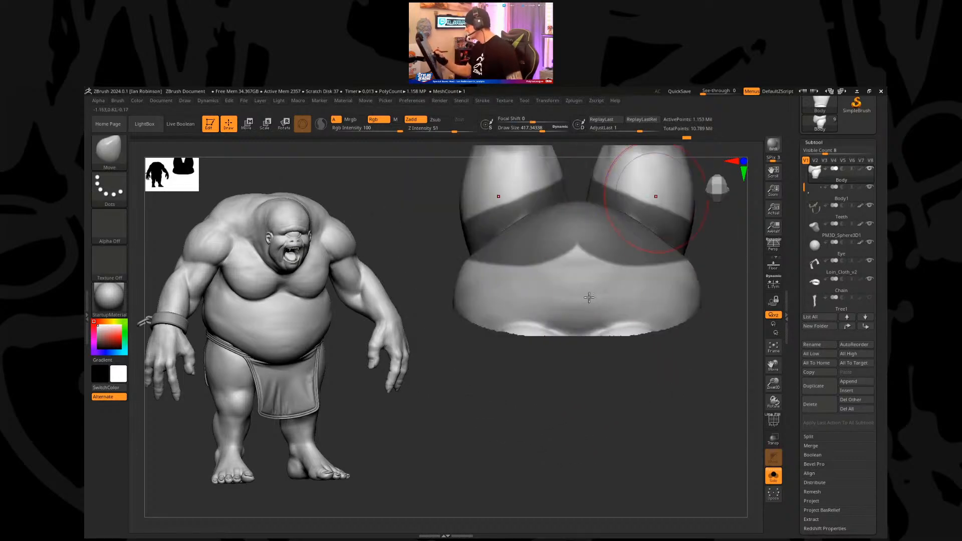
Step: Switch masking to MaskPen and even out the mask edge across the underbelly at a draw size of about 136
{"action": "left_click", "coordinate": [119, 154], "text": "ctrl"}
{"action": "left_click", "coordinate": [194, 160]}
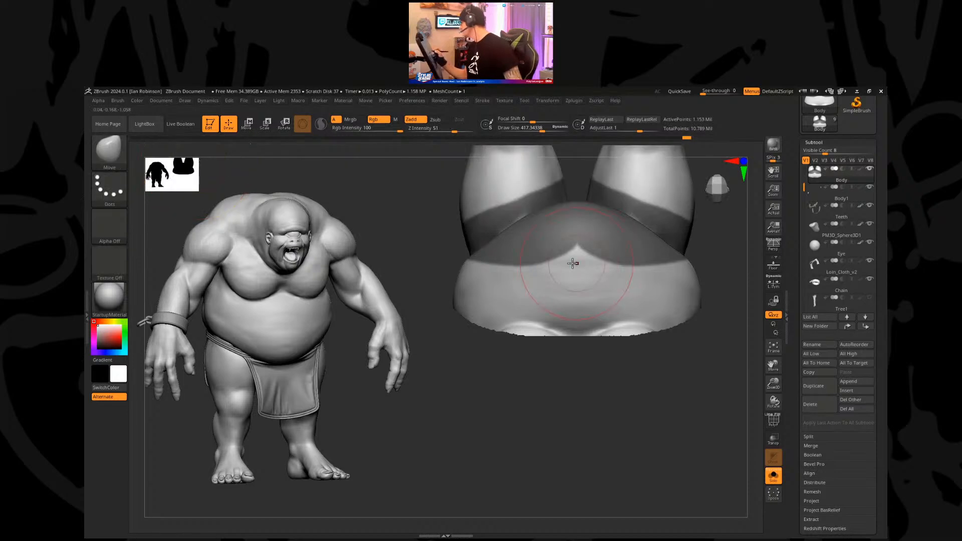
{"action": "mouse_move", "coordinate": [555, 266]}
{"action": "left_mouse_down", "text": "ctrl+alt"}
{"action": "mouse_move", "coordinate": [651, 258]}
{"action": "mouse_move", "coordinate": [526, 253]}
{"action": "mouse_move", "coordinate": [626, 247]}
{"action": "mouse_move", "coordinate": [601, 249]}
{"action": "mouse_move", "coordinate": [618, 253]}
{"action": "left_mouse_up", "text": "ctrl+alt"}
{"action": "mouse_move", "coordinate": [591, 360]}
{"action": "left_mouse_down"}
{"action": "mouse_move", "coordinate": [558, 398]}
{"action": "mouse_move", "coordinate": [521, 389]}
{"action": "mouse_move", "coordinate": [520, 294]}
{"action": "left_mouse_up"}
{"action": "mouse_move", "coordinate": [501, 260]}
{"action": "left_mouse_down", "text": "ctrl"}
{"action": "mouse_move", "coordinate": [441, 251]}
{"action": "mouse_move", "coordinate": [554, 275]}
{"action": "left_mouse_up", "text": "ctrl"}
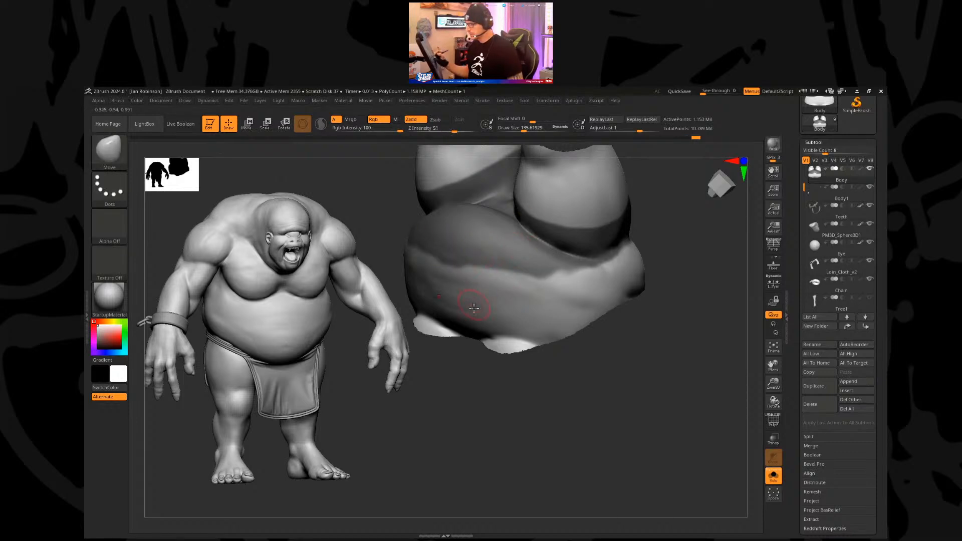
{"action": "mouse_move", "coordinate": [496, 281]}
{"action": "left_mouse_down", "text": "ctrl"}
{"action": "mouse_move", "coordinate": [461, 279]}
{"action": "mouse_move", "coordinate": [536, 269]}
{"action": "left_mouse_up", "text": "ctrl"}
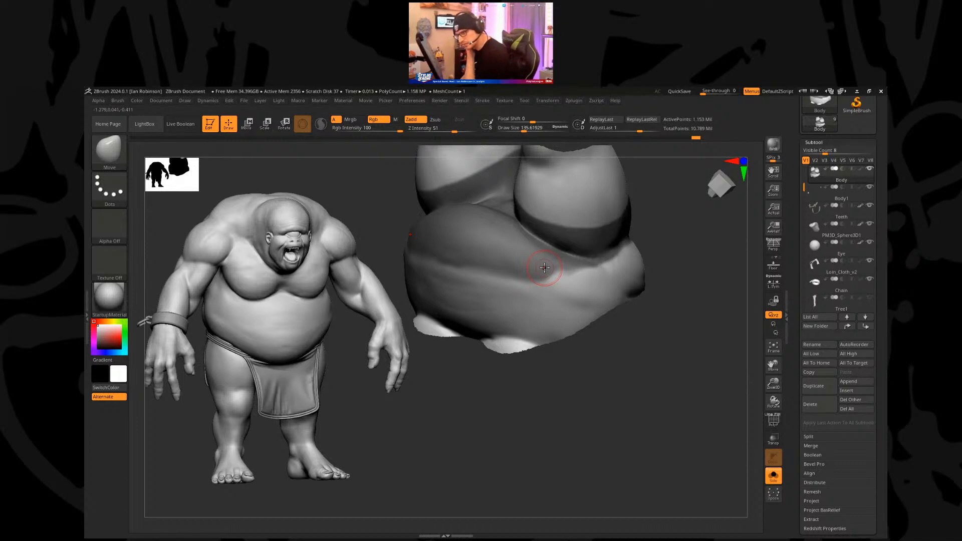
{"action": "mouse_move", "coordinate": [596, 354]}
{"action": "left_mouse_down"}
{"action": "mouse_move", "coordinate": [610, 367]}
{"action": "mouse_move", "coordinate": [622, 351]}
{"action": "mouse_move", "coordinate": [610, 375]}
{"action": "mouse_move", "coordinate": [623, 384]}
{"action": "mouse_move", "coordinate": [594, 355]}
{"action": "left_mouse_up"}
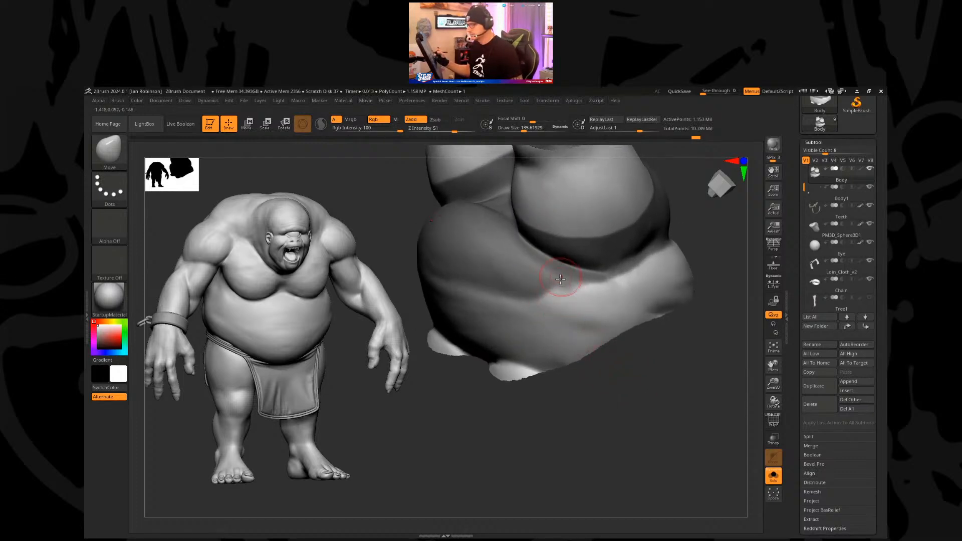
{"action": "mouse_move", "coordinate": [563, 285]}
{"action": "left_mouse_down", "text": "ctrl"}
{"action": "mouse_move", "coordinate": [581, 289]}
{"action": "mouse_move", "coordinate": [607, 271]}
{"action": "left_mouse_up", "text": "ctrl"}
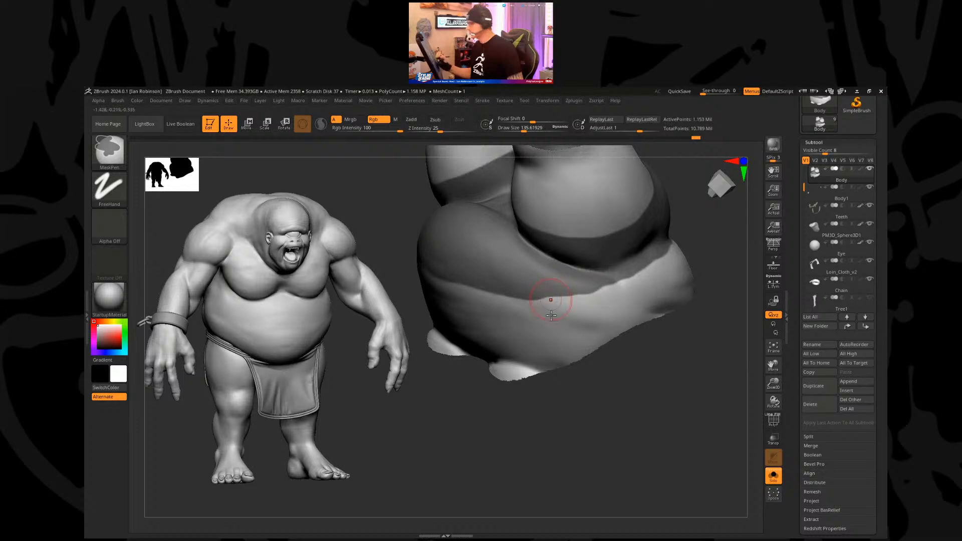
Step: Clean up the mask edge along the lower back above the buttocks with MaskPen at a draw size of about 93
{"action": "mouse_move", "coordinate": [584, 408]}
{"action": "left_mouse_down"}
{"action": "mouse_move", "coordinate": [570, 425]}
{"action": "mouse_move", "coordinate": [606, 393]}
{"action": "mouse_move", "coordinate": [562, 451]}
{"action": "mouse_move", "coordinate": [630, 382]}
{"action": "mouse_move", "coordinate": [571, 333]}
{"action": "left_mouse_up"}
{"action": "key", "text": "s"}
{"action": "key", "text": "ctrl"}
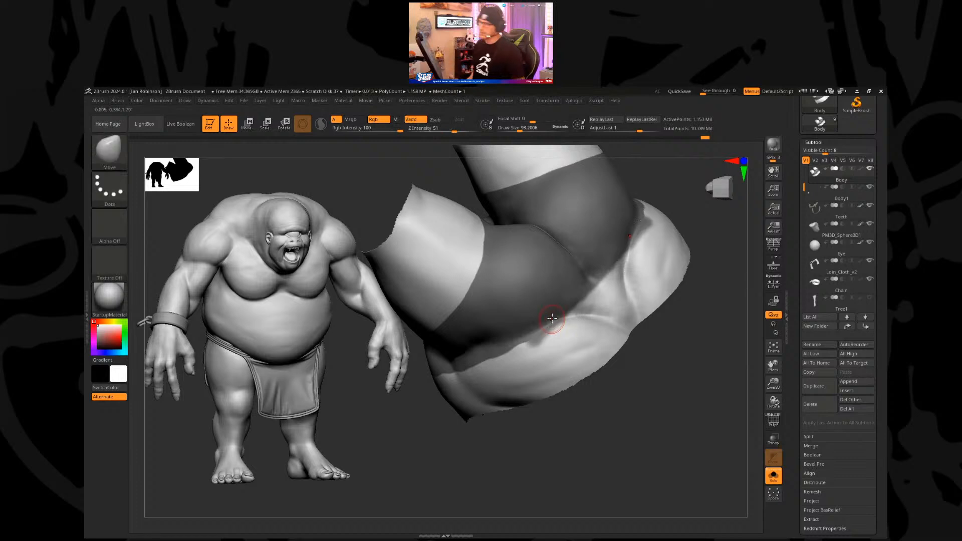
{"action": "key", "text": "ctrl"}
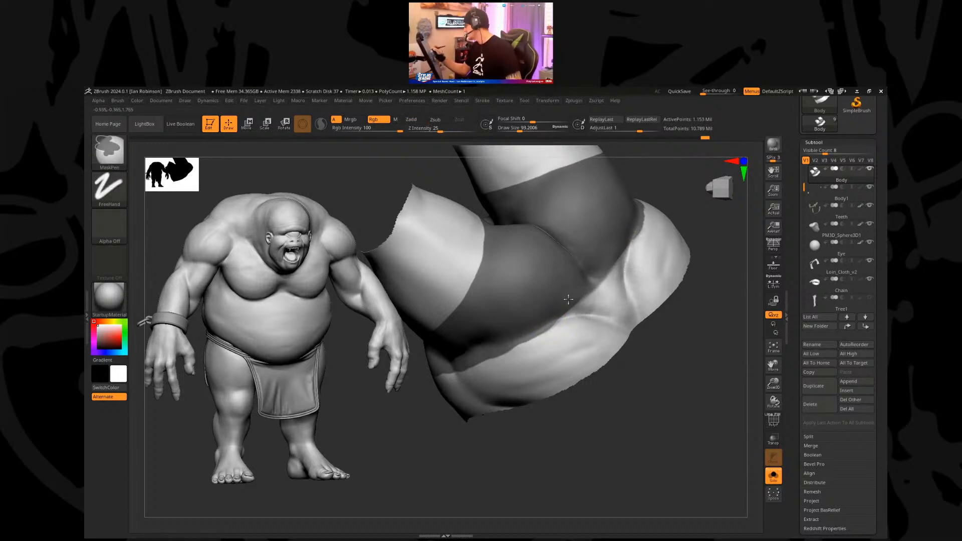
Step: Touch up the pelvis mask edge behind the hip with MaskPen and unmask the hanging belly with MaskLasso
{"action": "left_click_drag", "start_coordinate": [583, 288], "coordinate": [626, 242], "text": "ctrl"}
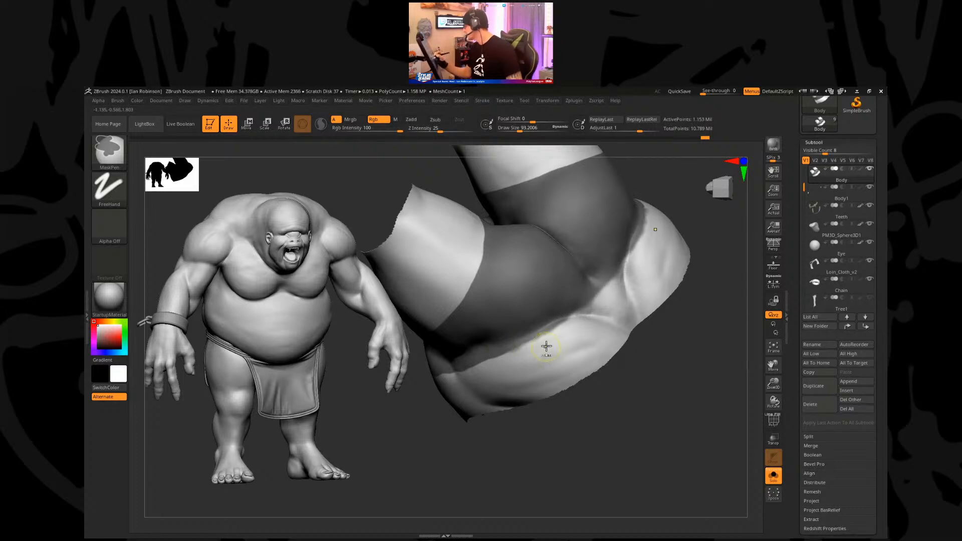
{"action": "mouse_move", "coordinate": [624, 168]}
{"action": "left_mouse_down"}
{"action": "mouse_move", "coordinate": [617, 188]}
{"action": "mouse_move", "coordinate": [660, 286]}
{"action": "mouse_move", "coordinate": [654, 269]}
{"action": "mouse_move", "coordinate": [649, 284]}
{"action": "mouse_move", "coordinate": [466, 318]}
{"action": "left_mouse_up"}
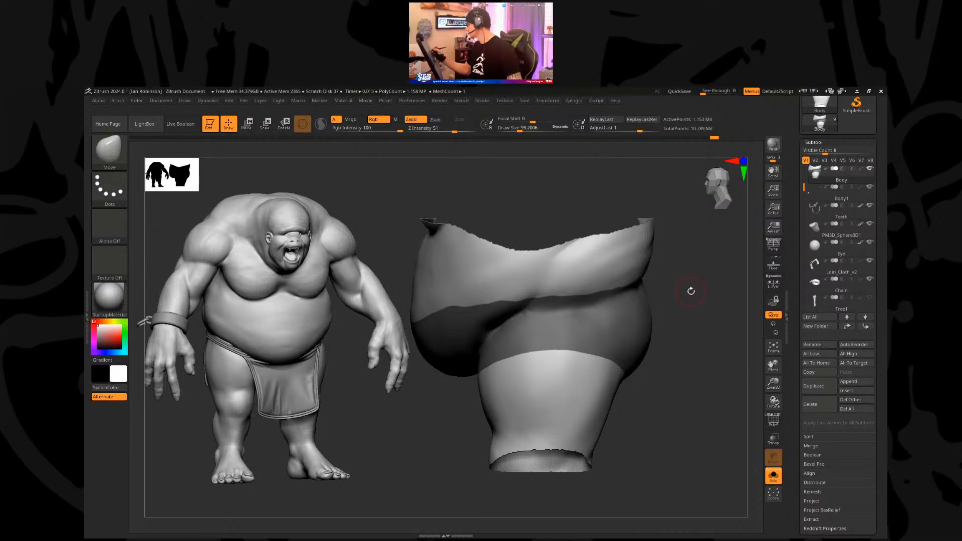
{"action": "left_click_drag", "start_coordinate": [690, 289], "coordinate": [685, 270]}
{"action": "left_click", "coordinate": [120, 155], "text": "ctrl"}
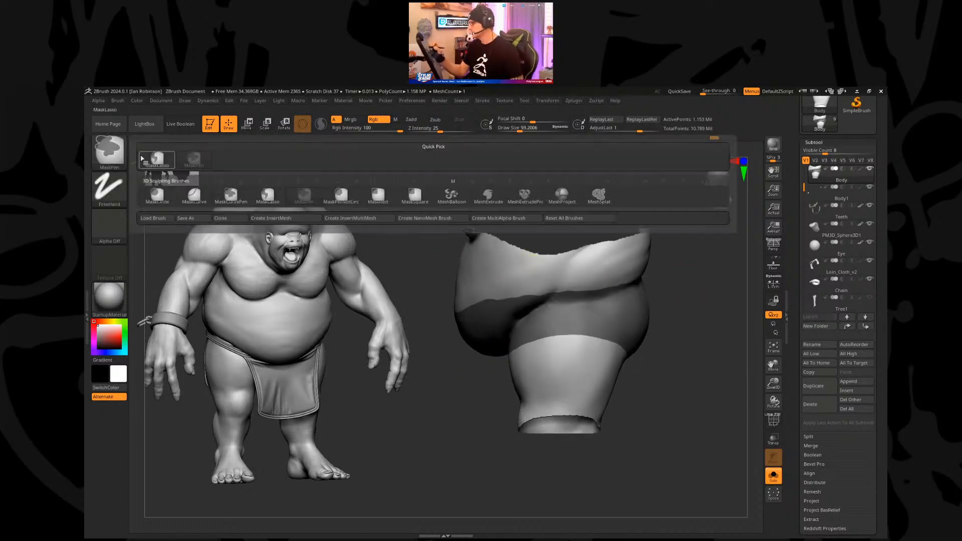
{"action": "left_click", "coordinate": [270, 196]}
{"action": "mouse_move", "coordinate": [529, 276]}
{"action": "left_mouse_down", "text": "ctrl+alt"}
{"action": "mouse_move", "coordinate": [447, 318]}
{"action": "mouse_move", "coordinate": [507, 320]}
{"action": "mouse_move", "coordinate": [594, 288]}
{"action": "left_mouse_up", "text": "ctrl+alt"}
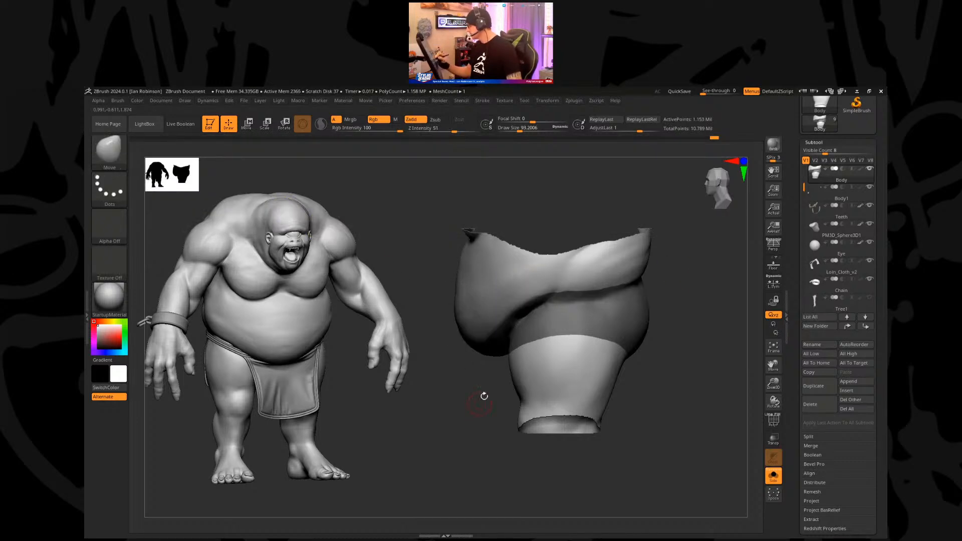
{"action": "left_click_drag", "start_coordinate": [484, 396], "coordinate": [478, 351]}
{"action": "left_click_drag", "start_coordinate": [591, 321], "coordinate": [617, 328]}
{"action": "key", "text": "ctrl"}
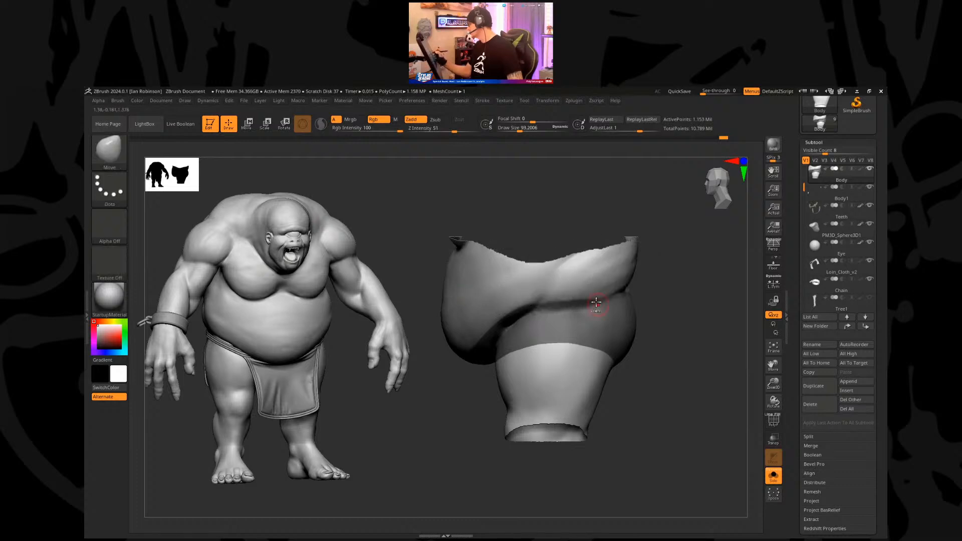
{"action": "left_click_drag", "start_coordinate": [591, 300], "coordinate": [654, 332]}
{"action": "left_click_drag", "start_coordinate": [554, 395], "coordinate": [712, 361]}
Step: Unhide the whole Body mesh and extract the masked hip area as a new subtool with thickness 0, smoothness 5 and Double on
{"action": "left_click", "coordinate": [821, 142]}
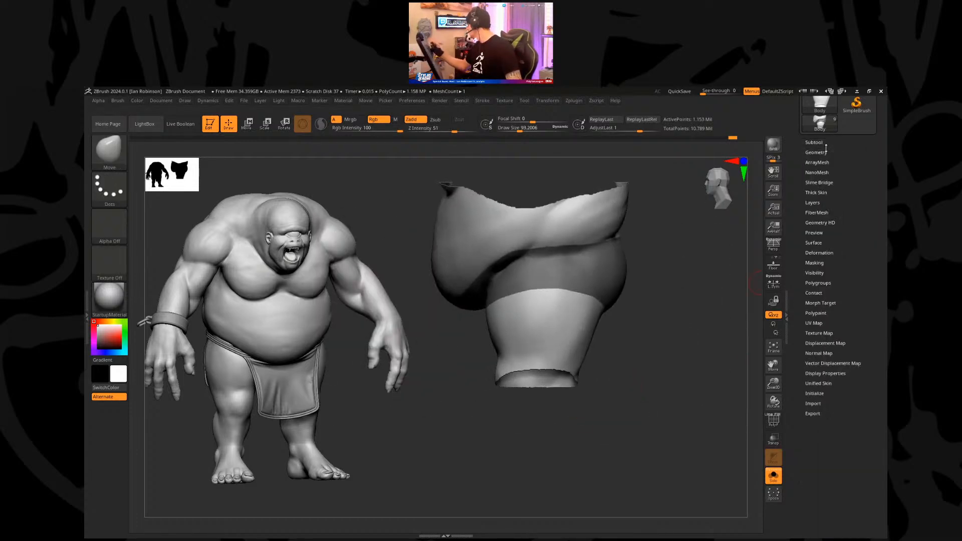
{"action": "left_click", "coordinate": [683, 387], "text": "ctrl+shift"}
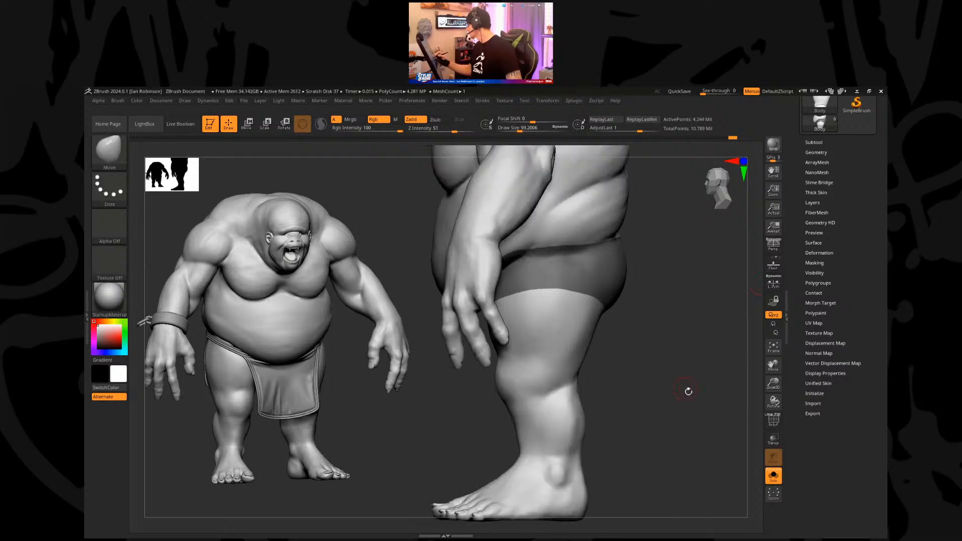
{"action": "left_click", "coordinate": [822, 152]}
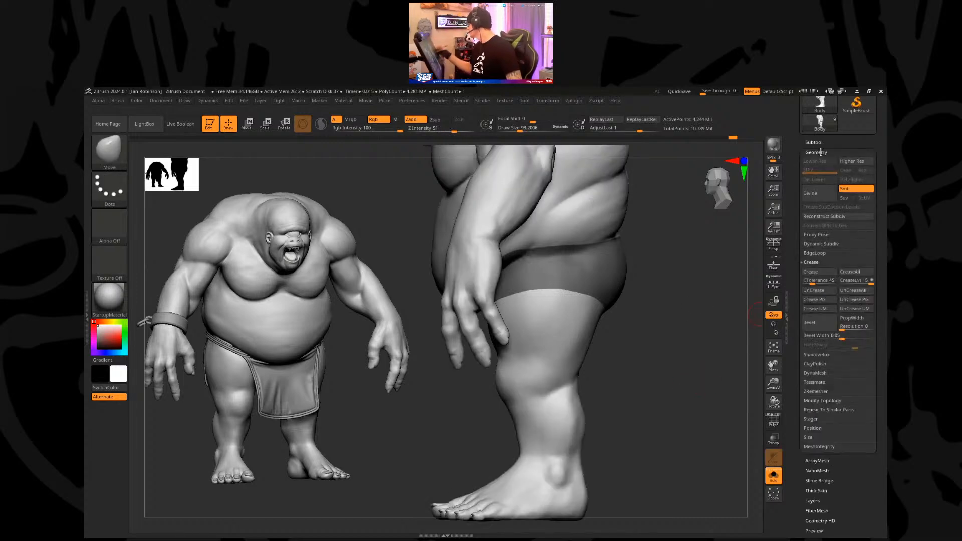
{"action": "left_click", "coordinate": [817, 143]}
{"action": "left_click_drag", "start_coordinate": [859, 435], "coordinate": [818, 329]}
{"action": "left_click", "coordinate": [811, 338]}
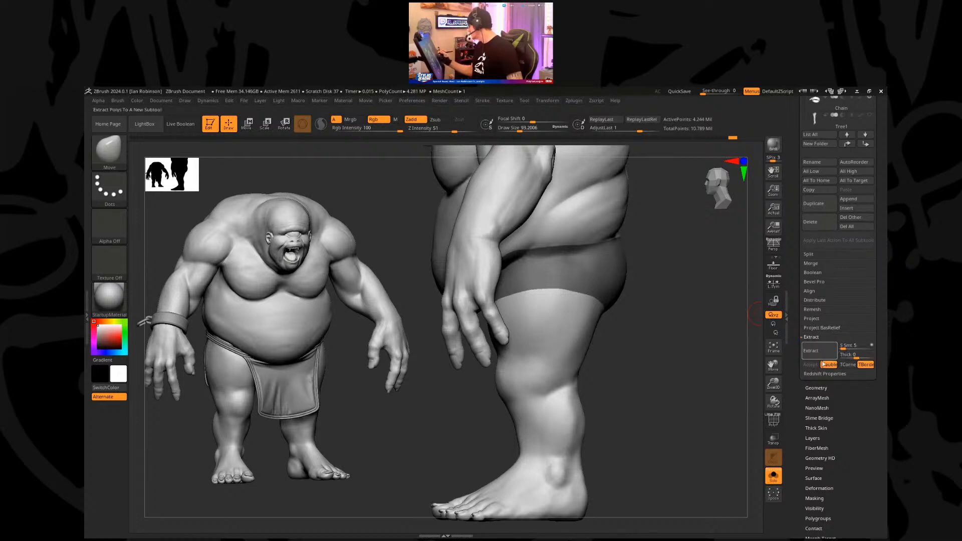
{"action": "left_click", "coordinate": [817, 350]}
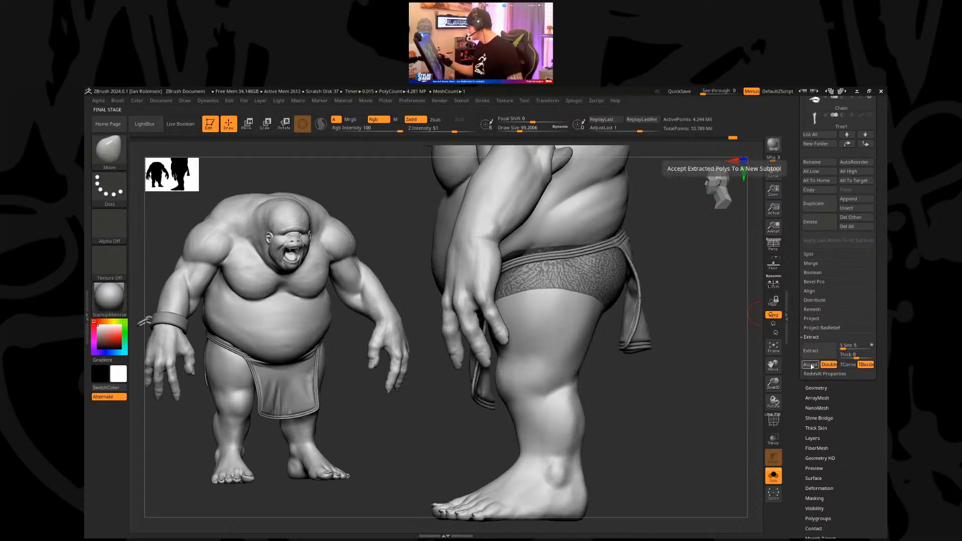
{"action": "left_click", "coordinate": [810, 365]}
Step: Inspect the extracted shorts from several angles and show their polyframe
{"action": "mouse_move", "coordinate": [668, 365]}
{"action": "left_mouse_down"}
{"action": "mouse_move", "coordinate": [674, 342]}
{"action": "mouse_move", "coordinate": [646, 380]}
{"action": "mouse_move", "coordinate": [672, 329]}
{"action": "mouse_move", "coordinate": [655, 314]}
{"action": "mouse_move", "coordinate": [668, 338]}
{"action": "mouse_move", "coordinate": [672, 302]}
{"action": "mouse_move", "coordinate": [593, 270]}
{"action": "left_mouse_up"}
{"action": "key", "text": "ctrl"}
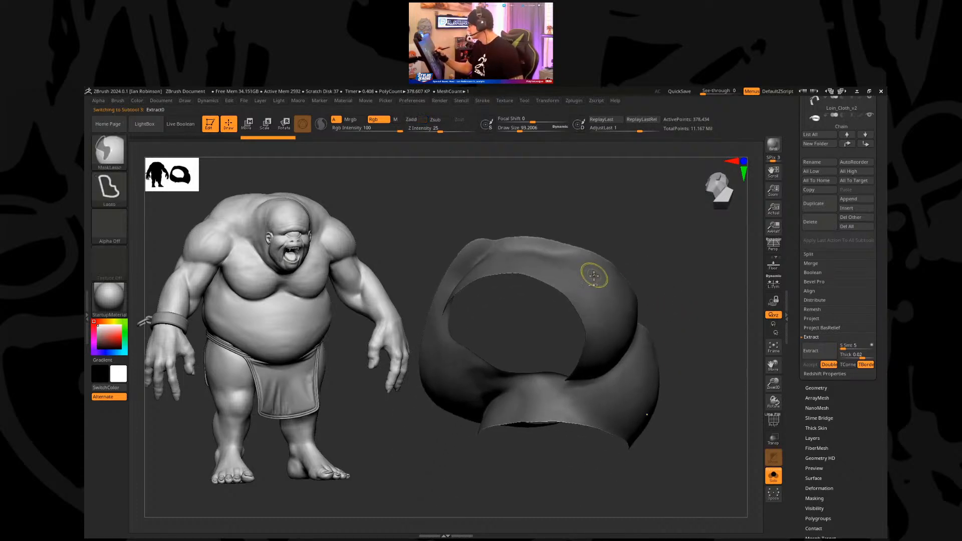
{"action": "mouse_move", "coordinate": [634, 241]}
{"action": "left_mouse_down"}
{"action": "mouse_move", "coordinate": [650, 230]}
{"action": "mouse_move", "coordinate": [639, 225]}
{"action": "left_mouse_up"}
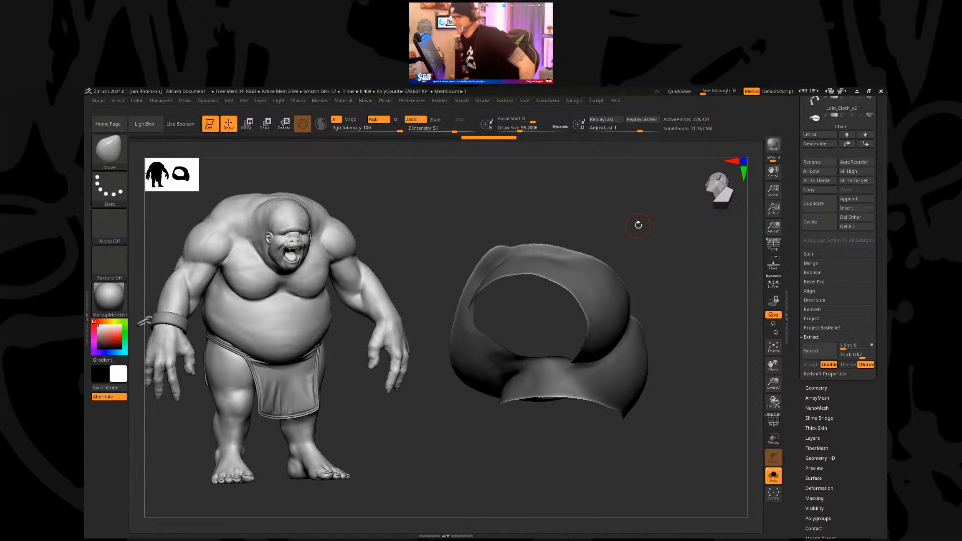
{"action": "left_click_drag", "start_coordinate": [638, 225], "coordinate": [610, 260]}
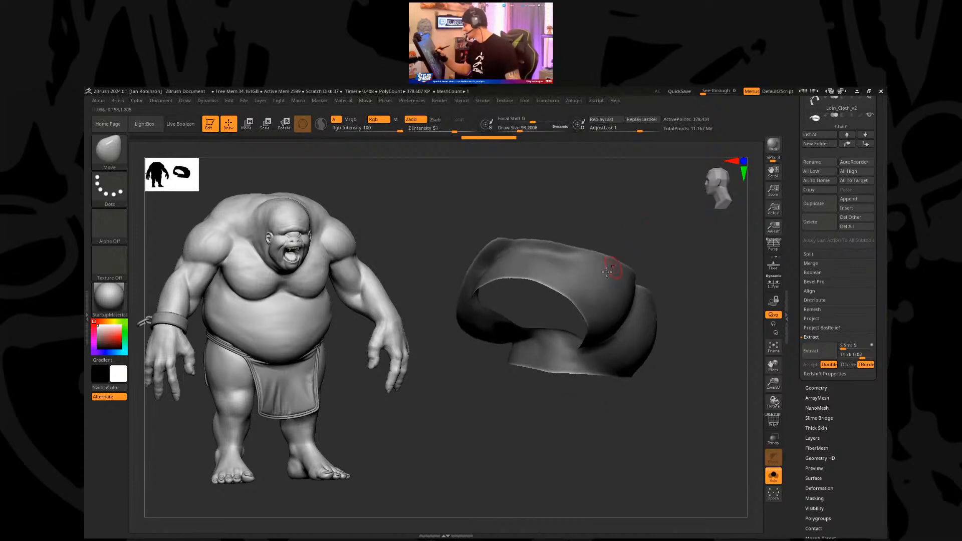
{"action": "left_click_drag", "start_coordinate": [867, 303], "coordinate": [868, 221]}
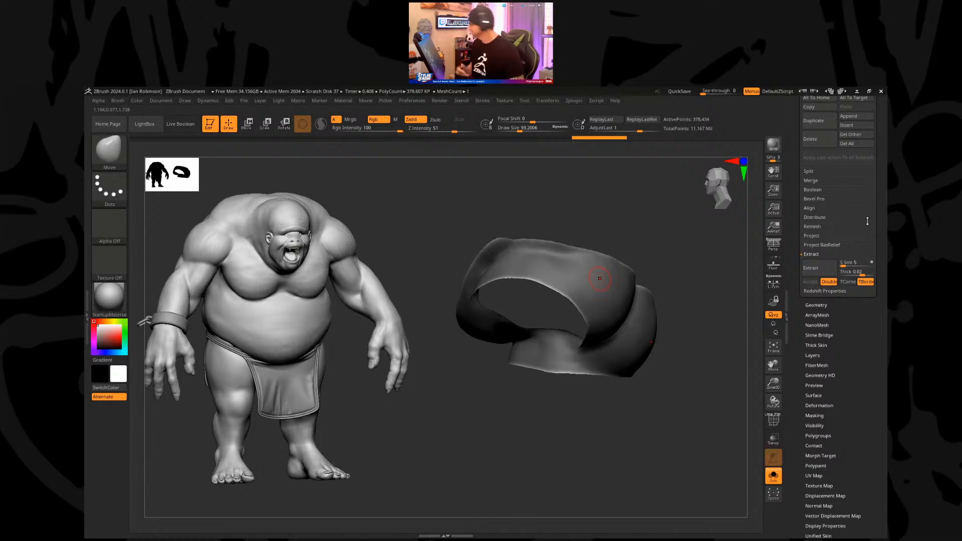
{"action": "left_click_drag", "start_coordinate": [720, 321], "coordinate": [546, 382]}
{"action": "left_click_drag", "start_coordinate": [863, 317], "coordinate": [863, 183]}
{"action": "key", "text": "shift+f"}
{"action": "left_click_drag", "start_coordinate": [696, 362], "coordinate": [626, 384]}
Step: Smooth the extracted shorts with the Polish By Features deformation
{"action": "left_click_drag", "start_coordinate": [832, 263], "coordinate": [885, 241]}
{"action": "left_click", "coordinate": [826, 250]}
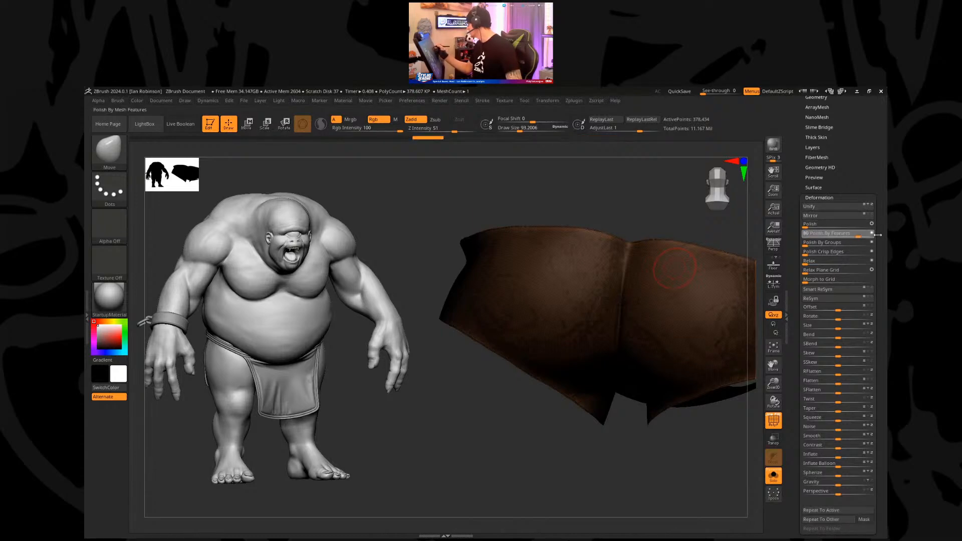
{"action": "mouse_move", "coordinate": [606, 210]}
{"action": "left_mouse_down"}
{"action": "mouse_move", "coordinate": [576, 252]}
{"action": "mouse_move", "coordinate": [636, 258]}
{"action": "mouse_move", "coordinate": [596, 257]}
{"action": "left_mouse_up"}
{"action": "key", "text": "ctrl"}
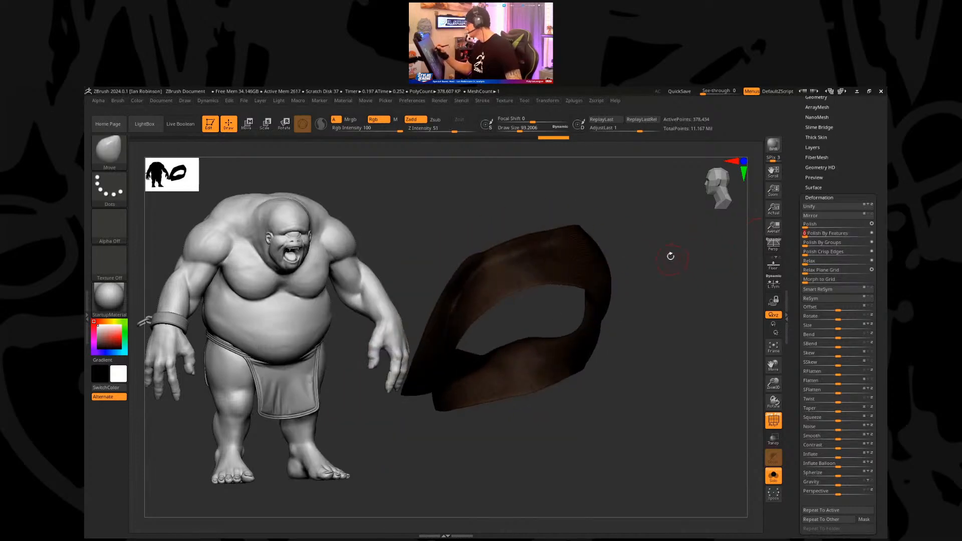
{"action": "left_click_drag", "start_coordinate": [658, 248], "coordinate": [682, 281]}
{"action": "key", "text": "ctrl"}
{"action": "left_click", "coordinate": [690, 287], "text": "ctrl"}
Step: ZRemesh the extracted shorts at a target of 5 with KeepGroups on, SmoothGroups 0 and AdaptiveSize 0
{"action": "left_click", "coordinate": [816, 97]}
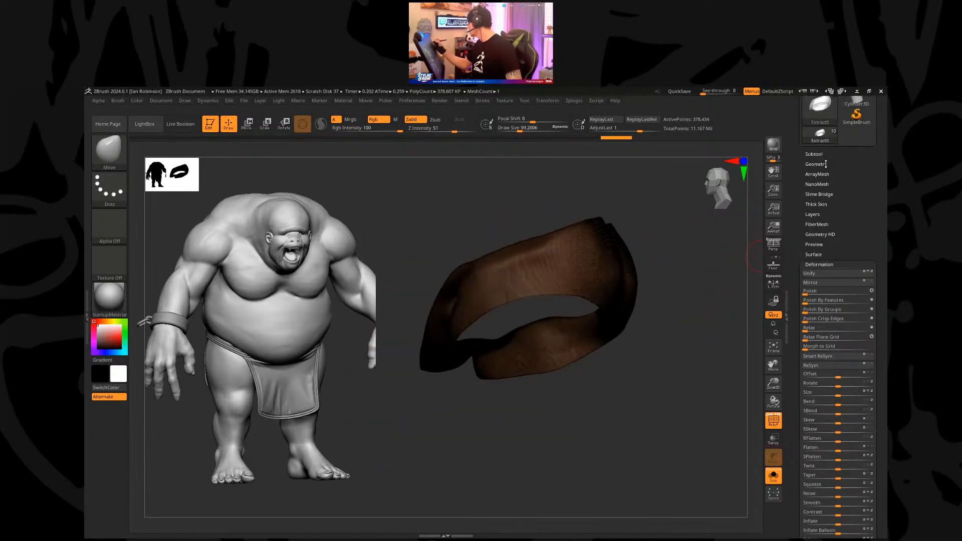
{"action": "left_click", "coordinate": [829, 216]}
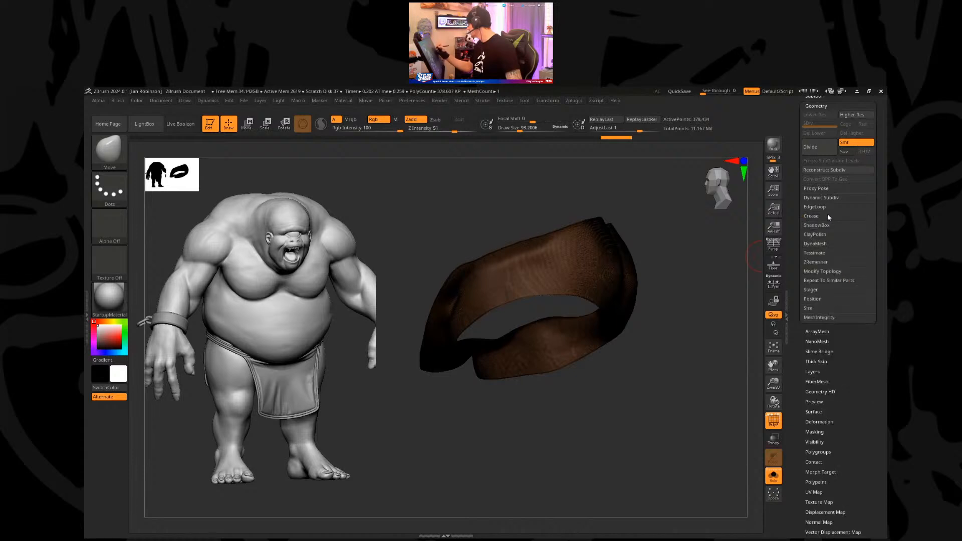
{"action": "left_click", "coordinate": [815, 263]}
{"action": "left_click", "coordinate": [854, 318]}
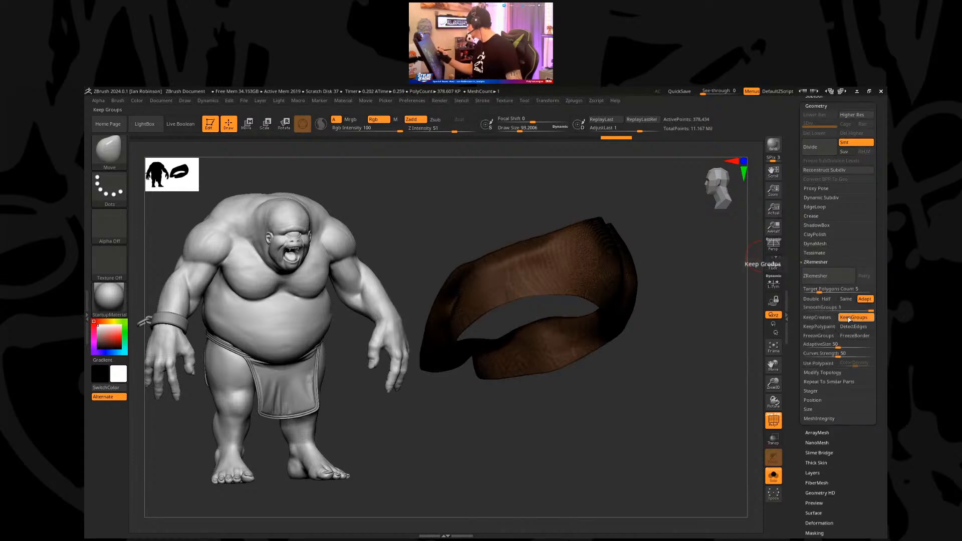
{"action": "left_click", "coordinate": [822, 345]}
{"action": "type", "text": "0"}
{"action": "key", "text": "Return"}
{"action": "left_click", "coordinate": [808, 276]}
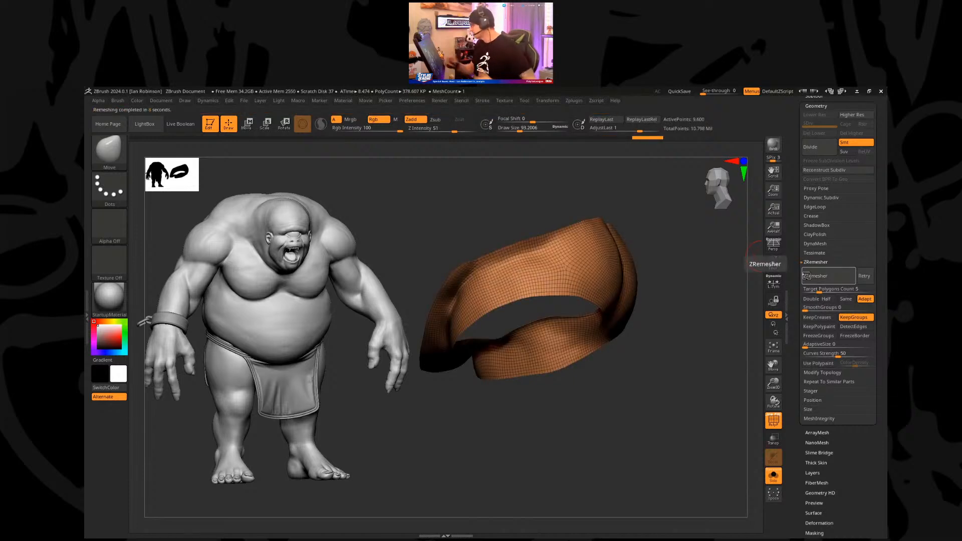
Step: Reduce the shorts' mesh density further by running ZRemesher with the Half option
{"action": "left_click_drag", "start_coordinate": [530, 427], "coordinate": [659, 246]}
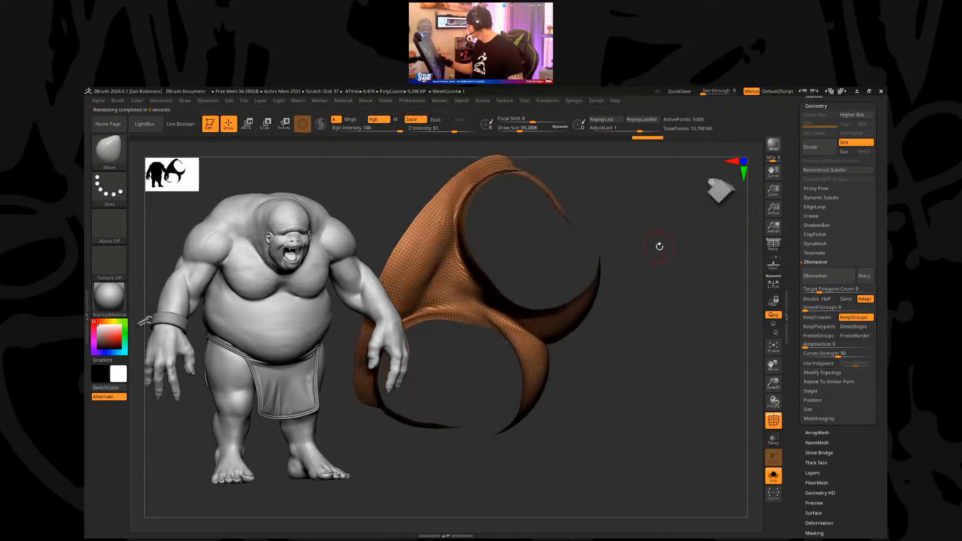
{"action": "left_click_drag", "start_coordinate": [554, 190], "coordinate": [693, 296]}
{"action": "left_click_drag", "start_coordinate": [543, 347], "coordinate": [664, 361]}
{"action": "left_click", "coordinate": [826, 299]}
{"action": "left_click", "coordinate": [830, 279]}
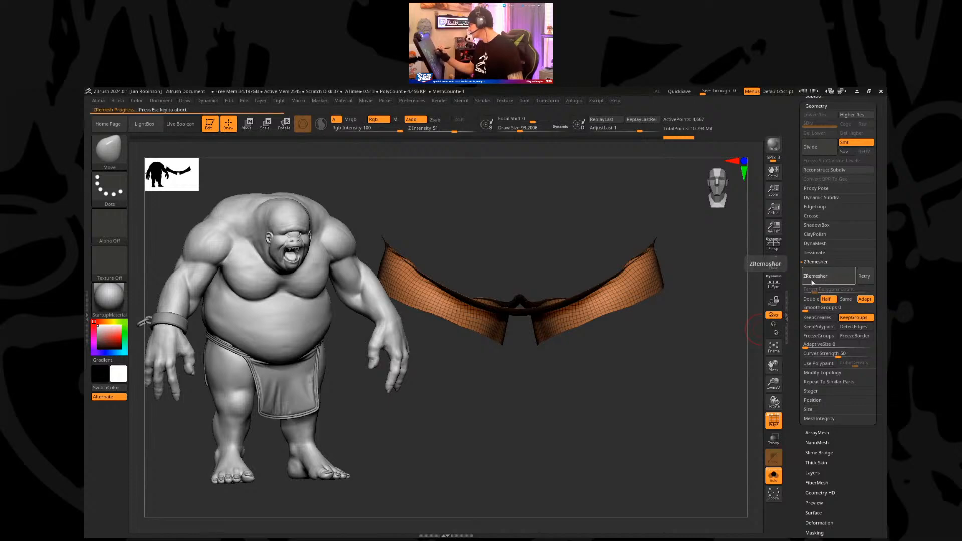
Step: Raise the draw size to about 170 and smooth the crease at the centre back of the shorts
{"action": "key", "text": "s"}
{"action": "mouse_move", "coordinate": [683, 371]}
{"action": "left_mouse_down"}
{"action": "mouse_move", "coordinate": [691, 292]}
{"action": "mouse_move", "coordinate": [612, 301]}
{"action": "mouse_move", "coordinate": [528, 271]}
{"action": "mouse_move", "coordinate": [491, 243]}
{"action": "mouse_move", "coordinate": [531, 241]}
{"action": "mouse_move", "coordinate": [521, 331]}
{"action": "mouse_move", "coordinate": [474, 233]}
{"action": "mouse_move", "coordinate": [520, 252]}
{"action": "left_mouse_up"}
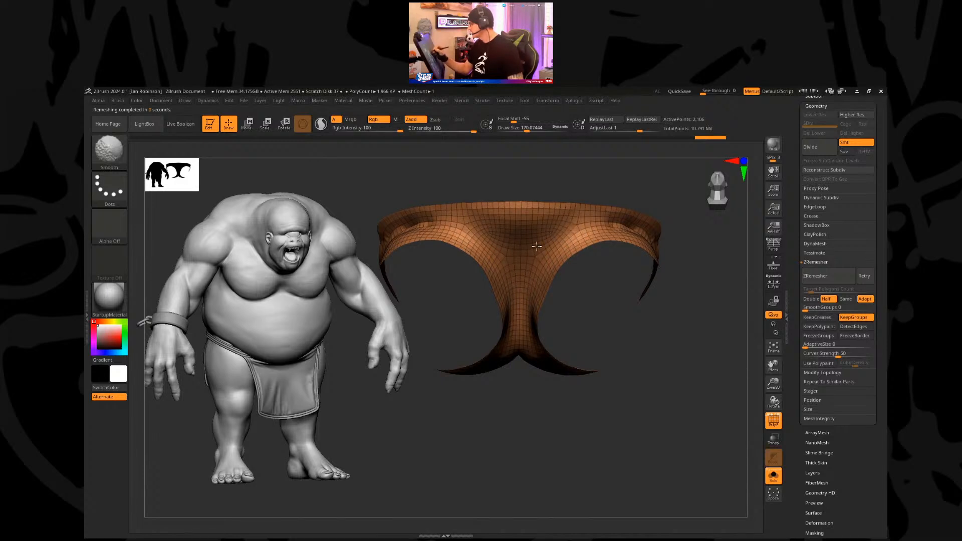
{"action": "mouse_move", "coordinate": [550, 328]}
{"action": "left_mouse_down"}
{"action": "mouse_move", "coordinate": [521, 440]}
{"action": "mouse_move", "coordinate": [589, 247]}
{"action": "mouse_move", "coordinate": [610, 372]}
{"action": "mouse_move", "coordinate": [608, 296]}
{"action": "mouse_move", "coordinate": [586, 414]}
{"action": "mouse_move", "coordinate": [611, 357]}
{"action": "left_mouse_up"}
{"action": "mouse_move", "coordinate": [582, 269]}
{"action": "left_mouse_down", "text": "shift"}
{"action": "mouse_move", "coordinate": [495, 269]}
{"action": "mouse_move", "coordinate": [574, 243]}
{"action": "left_mouse_up", "text": "shift"}
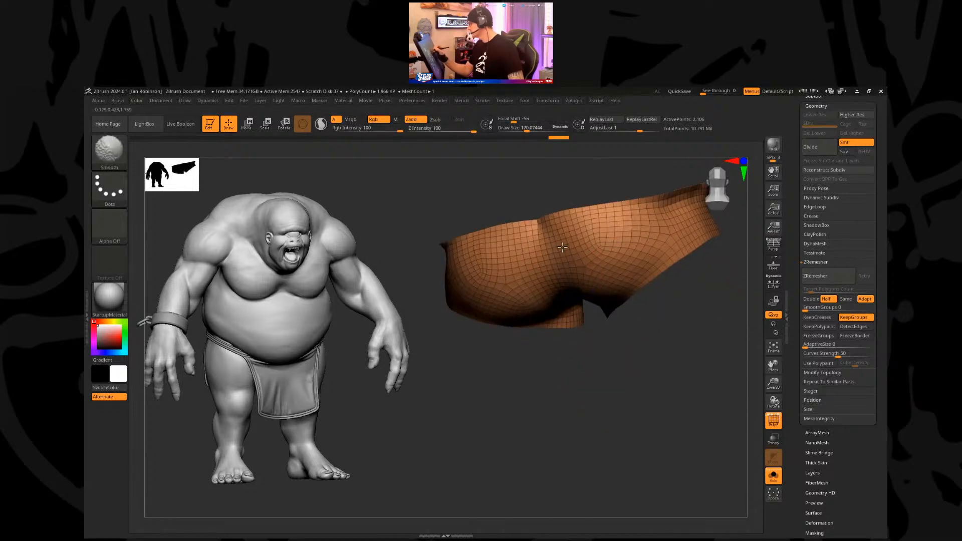
{"action": "left_click_drag", "start_coordinate": [642, 350], "coordinate": [668, 391], "text": "shift"}
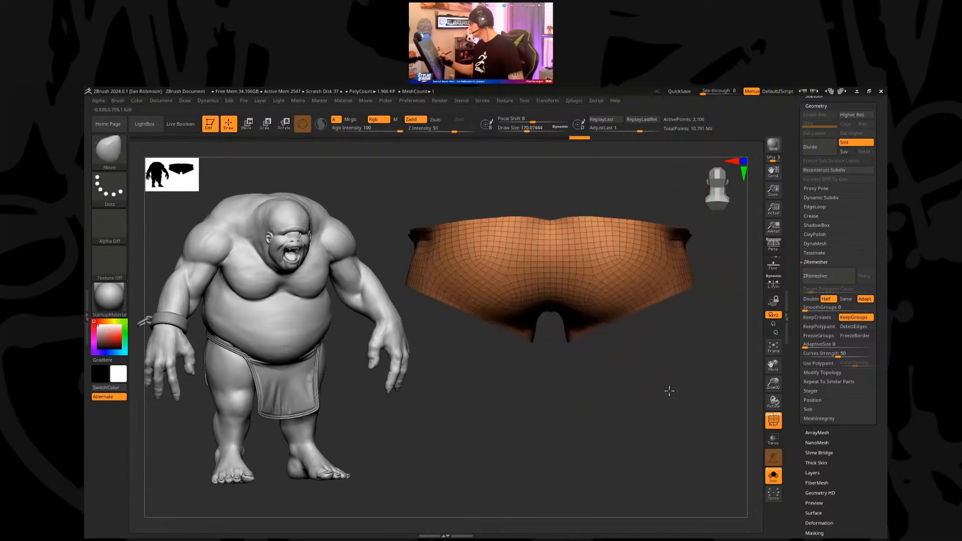
Step: Turn off solo mode and hide the Loin_Cloth_v2 subtool
{"action": "left_click", "coordinate": [773, 475]}
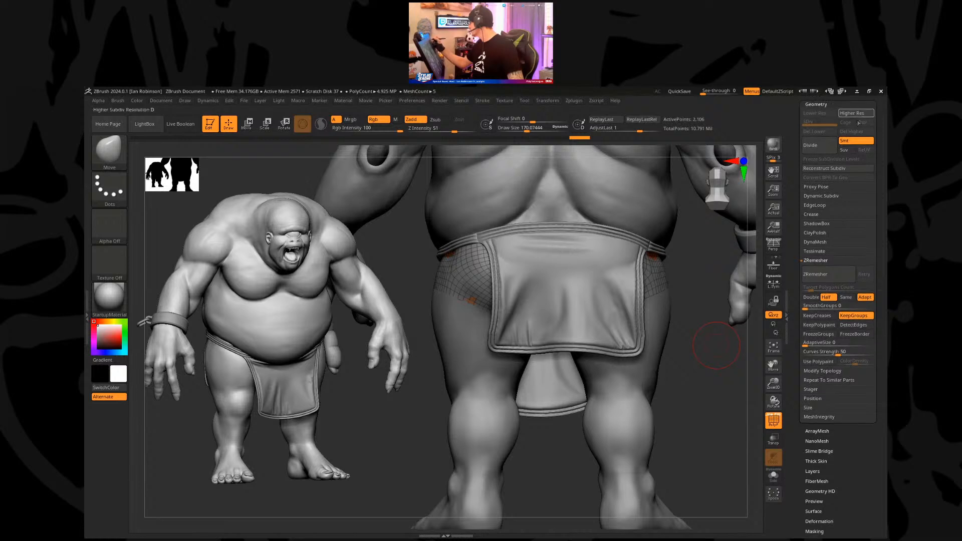
{"action": "left_click_drag", "start_coordinate": [886, 119], "coordinate": [887, 210]}
{"action": "left_click", "coordinate": [820, 184]}
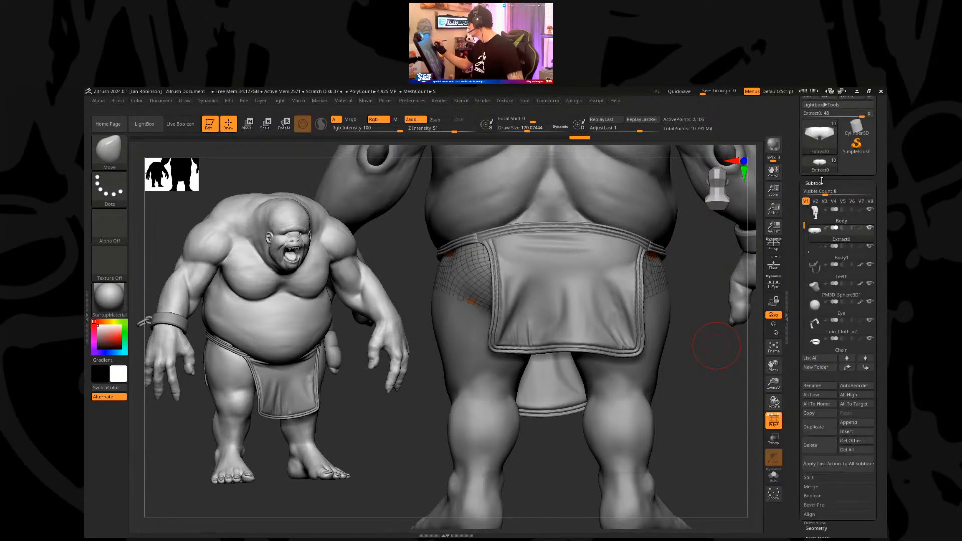
{"action": "left_click", "coordinate": [867, 239]}
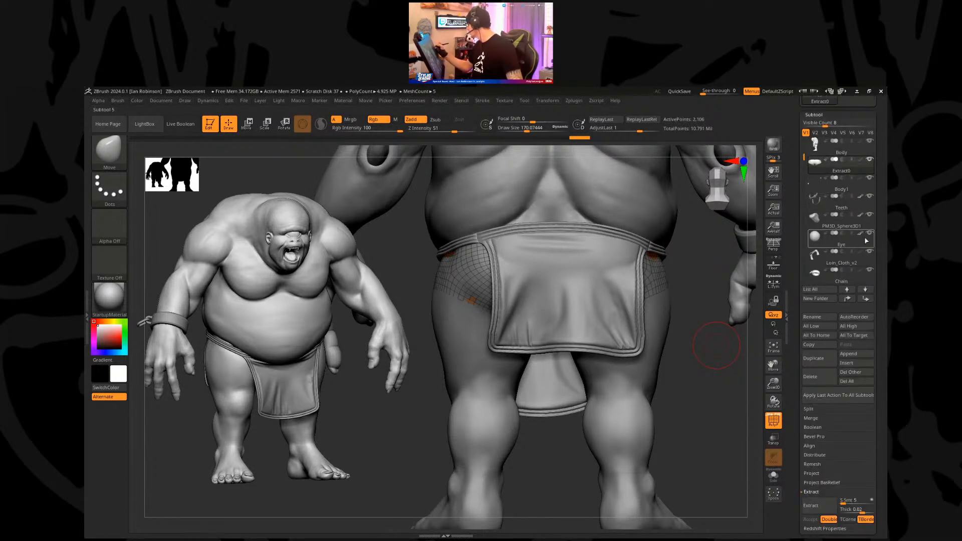
{"action": "left_click", "coordinate": [870, 251]}
Step: Select the Loin_Cloth_v2 subtool and rename it Loin_Cloth
{"action": "left_click_drag", "start_coordinate": [727, 381], "coordinate": [720, 307]}
{"action": "key", "text": "Down"}
{"action": "key", "text": "Down"}
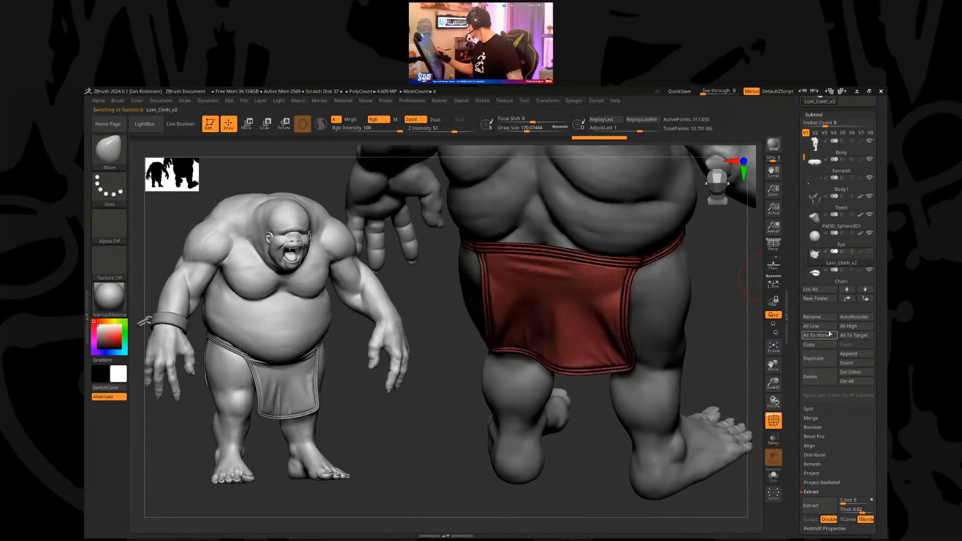
{"action": "left_click", "coordinate": [827, 318]}
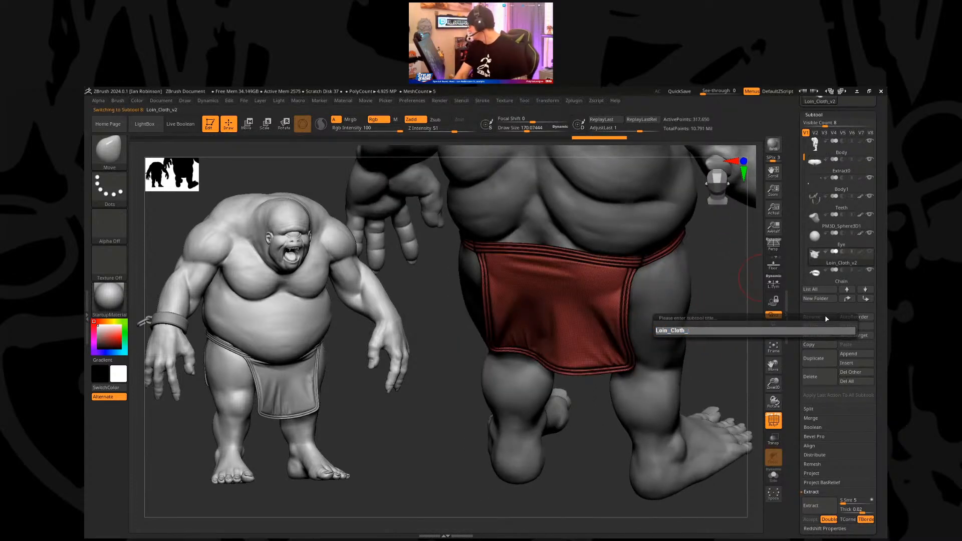
{"action": "key", "text": "Return"}
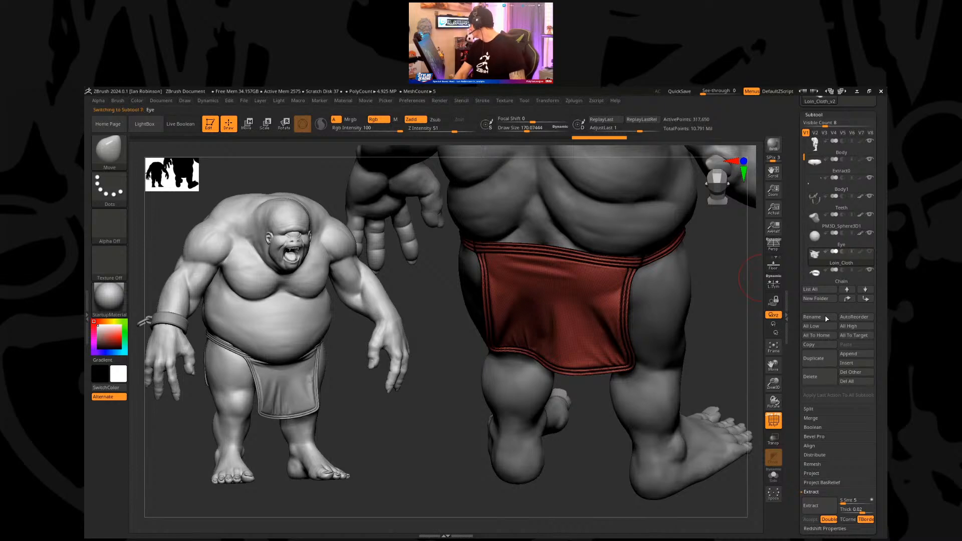
Step: Select the PM3D_Sphere3D1 subtool and rename it Tounge
{"action": "key", "text": "Down"}
{"action": "key", "text": "Up"}
{"action": "key", "text": "Up"}
{"action": "key", "text": "Up"}
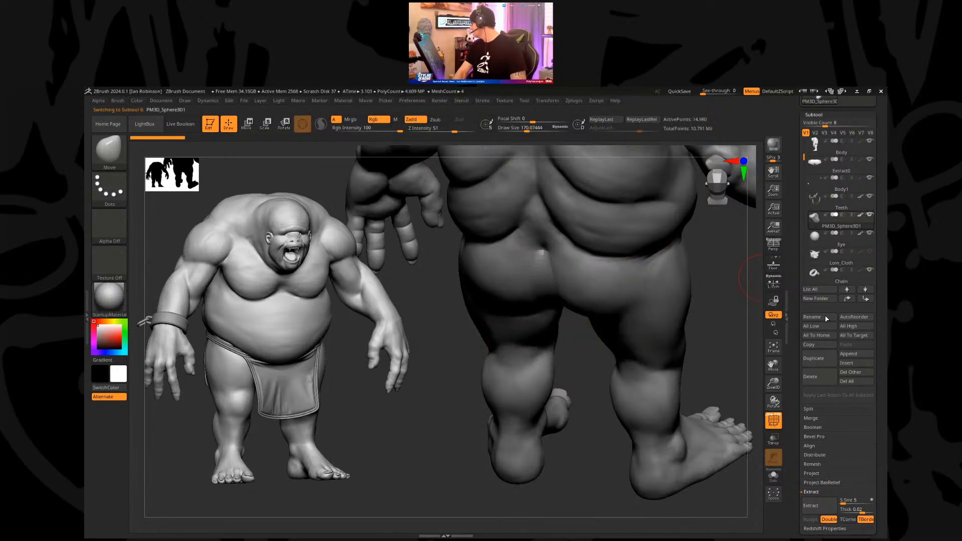
{"action": "left_click", "coordinate": [826, 315]}
{"action": "type", "text": "Tounge"}
{"action": "key", "text": "Return"}
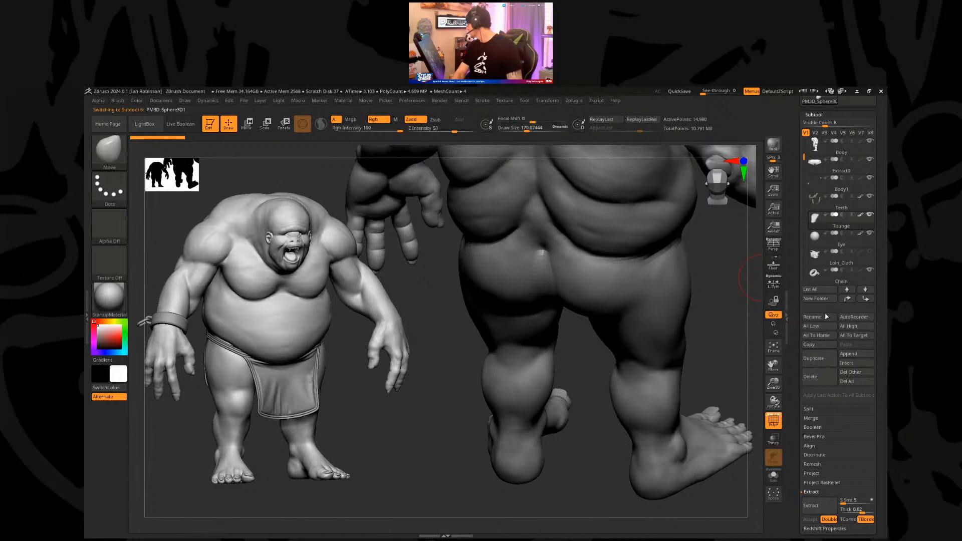
Step: Select the Tounge subtool and rename it Tonuge
{"action": "key", "text": "Up"}
{"action": "key", "text": "Down"}
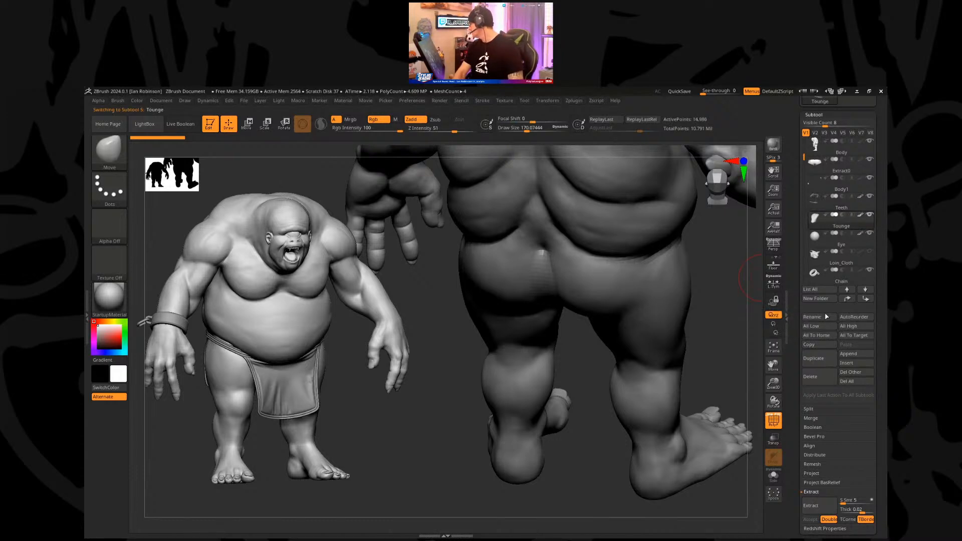
{"action": "left_click", "coordinate": [818, 316]}
{"action": "type", "text": "T"}
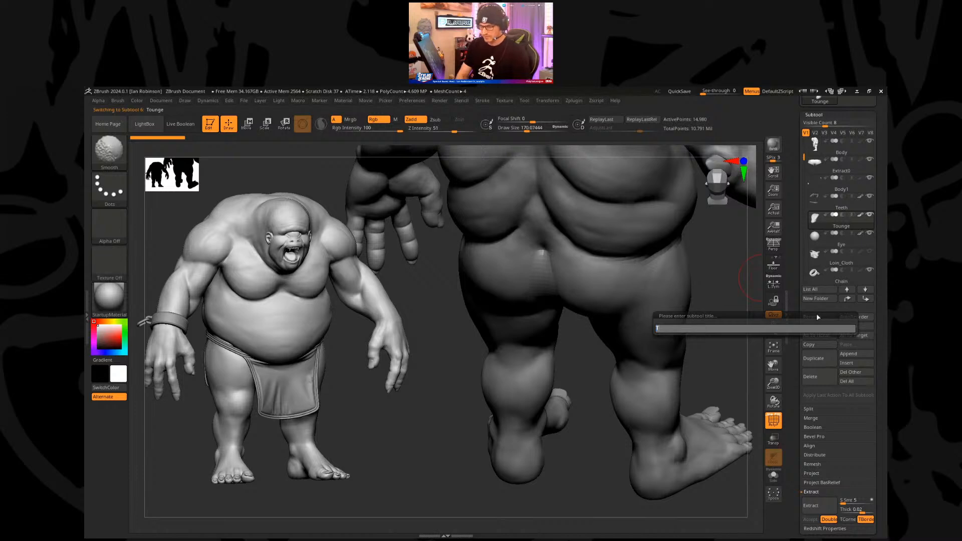
{"action": "type", "text": "onuge"}
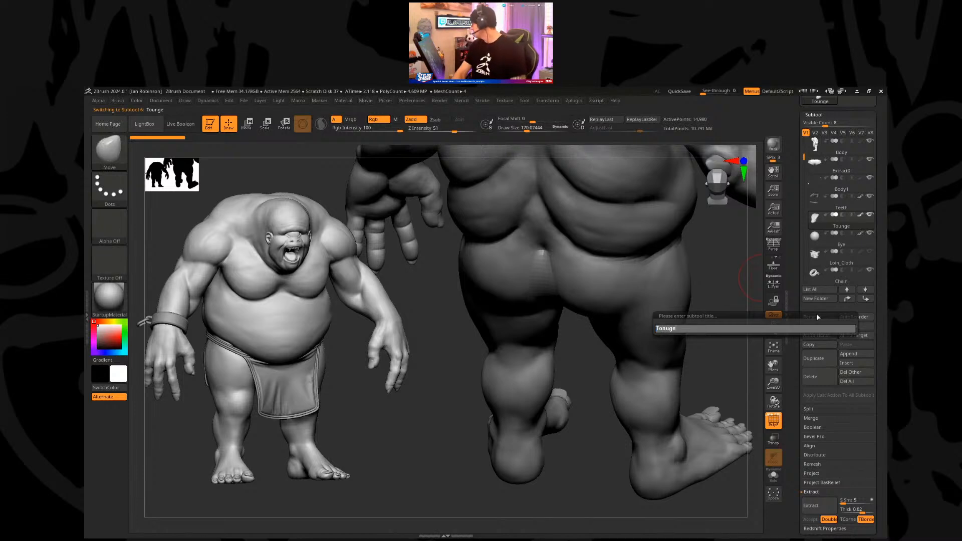
{"action": "key", "text": "Return"}
Step: Select the Body1 subtool holding the elbow spikes and rename it Elbow_Bones
{"action": "key", "text": "Up"}
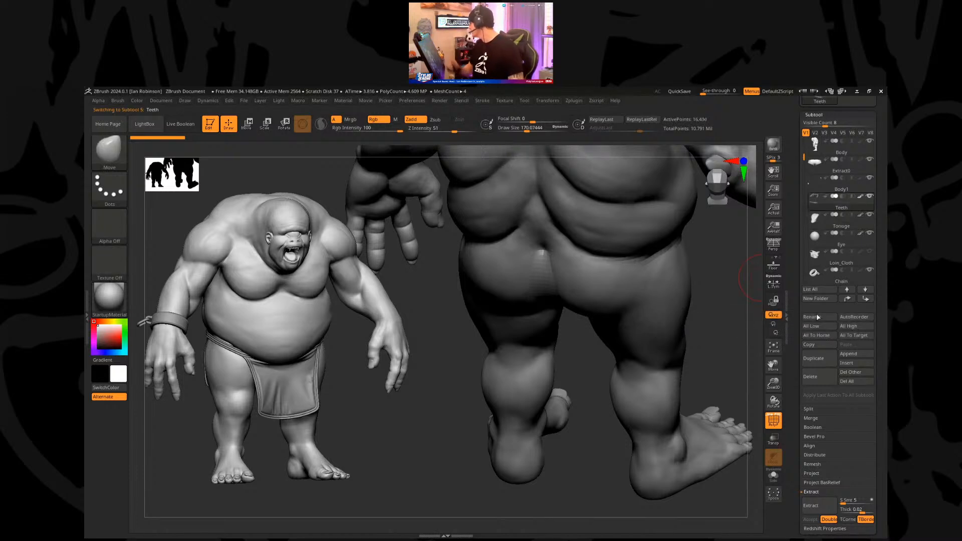
{"action": "key", "text": "Up"}
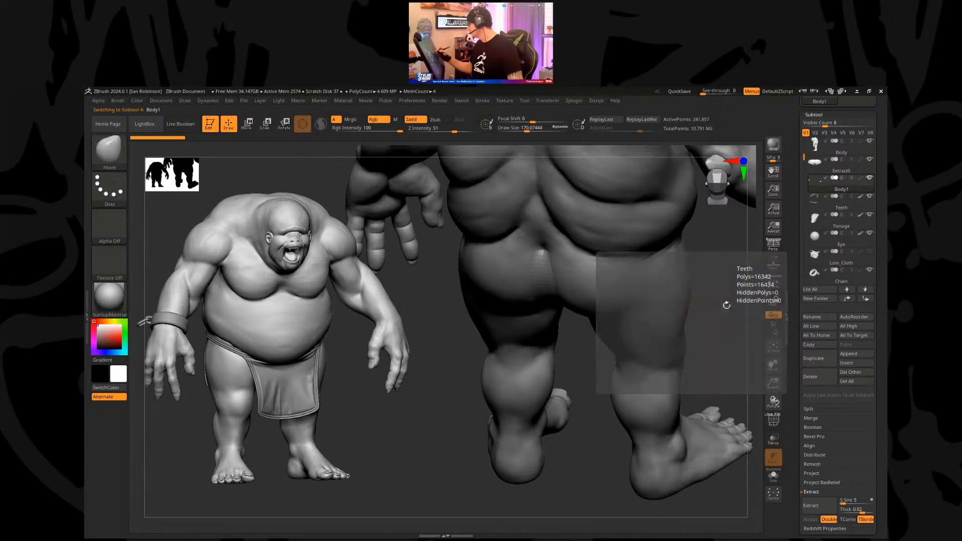
{"action": "mouse_move", "coordinate": [831, 187]}
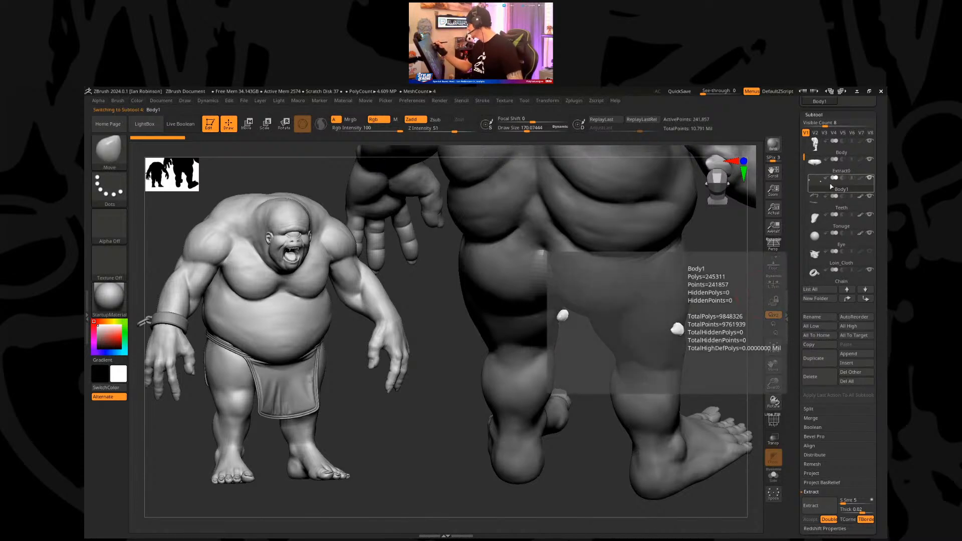
{"action": "left_click_drag", "start_coordinate": [667, 321], "coordinate": [694, 323]}
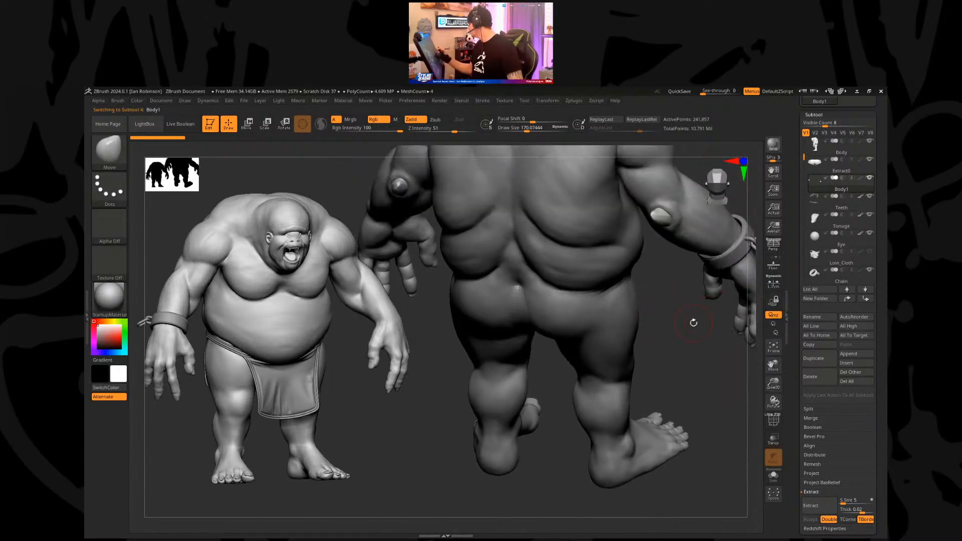
{"action": "left_click", "coordinate": [814, 317]}
{"action": "type", "text": "El"}
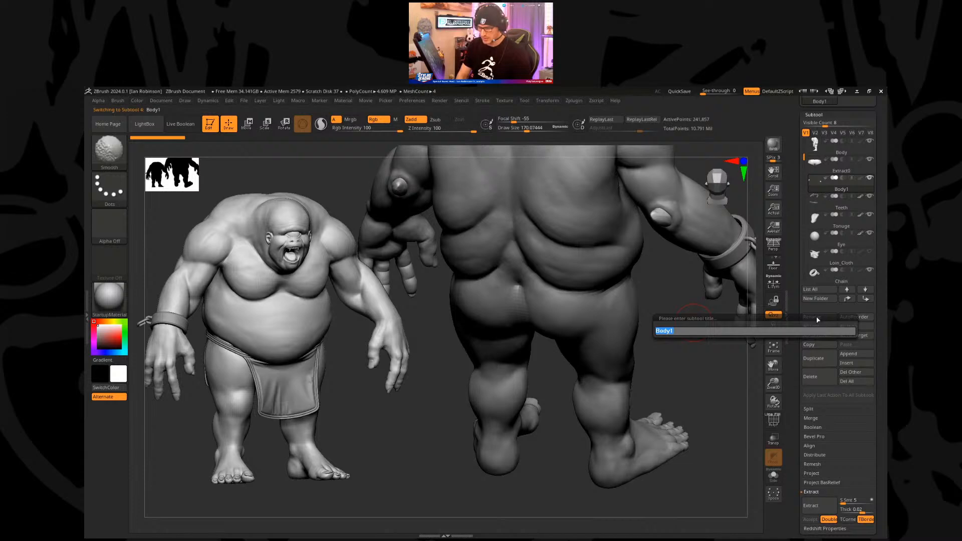
{"action": "type", "text": "bow_"}
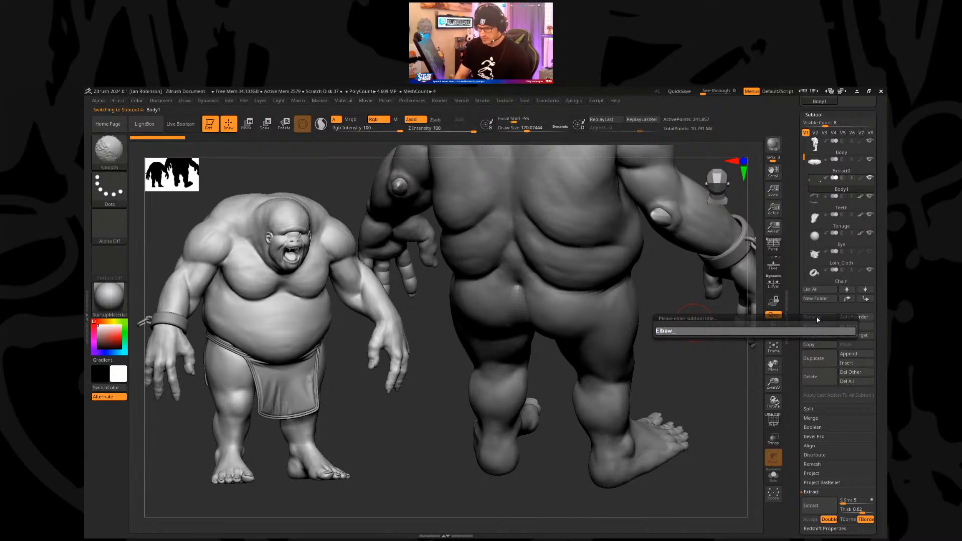
{"action": "type", "text": "Bones"}
{"action": "key", "text": "Return"}
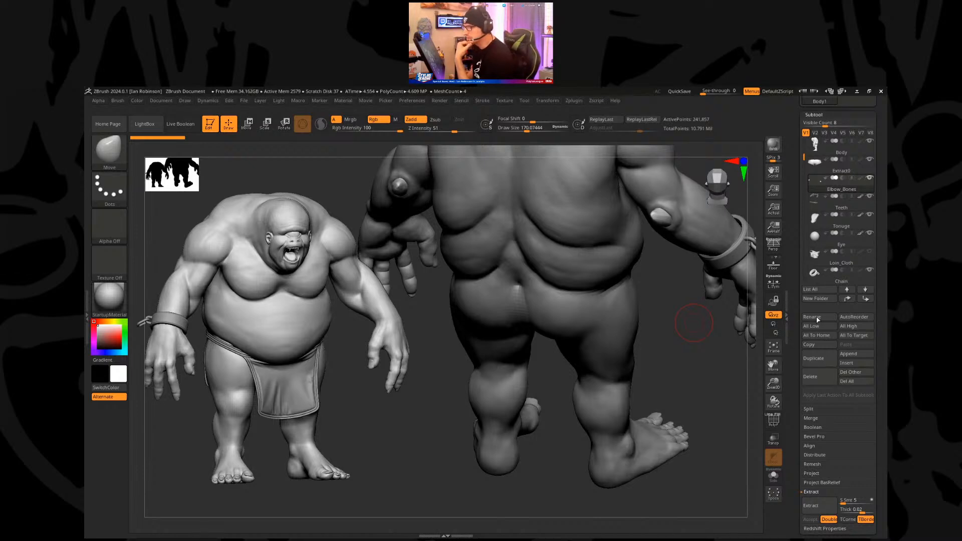
Step: Select the Extract0 subtool and adjust the shorts' fit with the gizmo so they sit just outside the hips
{"action": "left_click_drag", "start_coordinate": [695, 323], "coordinate": [749, 258]}
{"action": "left_click", "coordinate": [831, 171]}
{"action": "left_click_drag", "start_coordinate": [702, 361], "coordinate": [626, 376]}
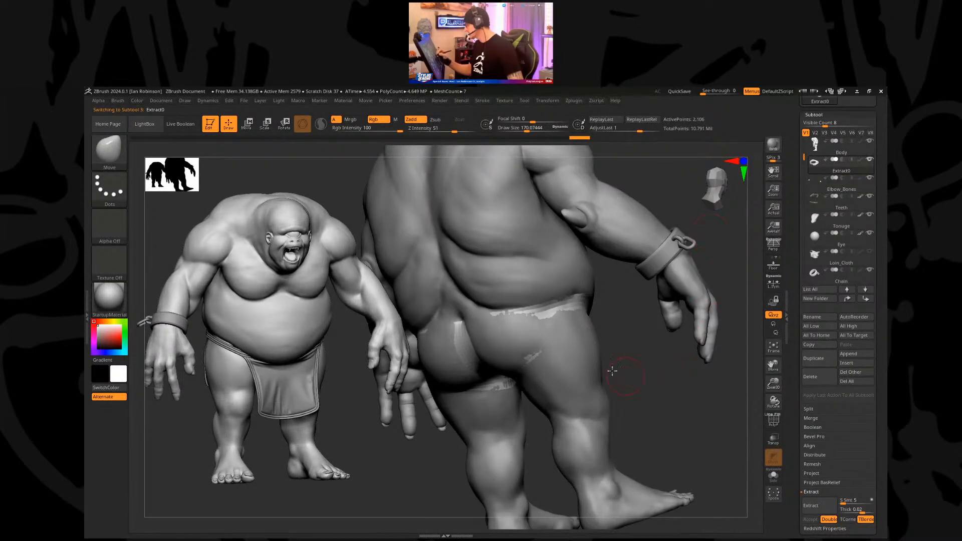
{"action": "key", "text": "w"}
{"action": "mouse_move", "coordinate": [631, 335]}
{"action": "left_mouse_down", "text": "alt"}
{"action": "mouse_move", "coordinate": [649, 304]}
{"action": "mouse_move", "coordinate": [539, 325]}
{"action": "mouse_move", "coordinate": [551, 321]}
{"action": "left_mouse_up", "text": "alt"}
{"action": "left_click", "coordinate": [536, 218]}
{"action": "key", "text": "q"}
Step: Select the Loin_Cloth subtool and adjust its fit over the shorts slightly with the gizmo
{"action": "mouse_move", "coordinate": [649, 333]}
{"action": "left_mouse_down"}
{"action": "mouse_move", "coordinate": [674, 340]}
{"action": "mouse_move", "coordinate": [658, 346]}
{"action": "mouse_move", "coordinate": [676, 322]}
{"action": "mouse_move", "coordinate": [679, 341]}
{"action": "left_mouse_up"}
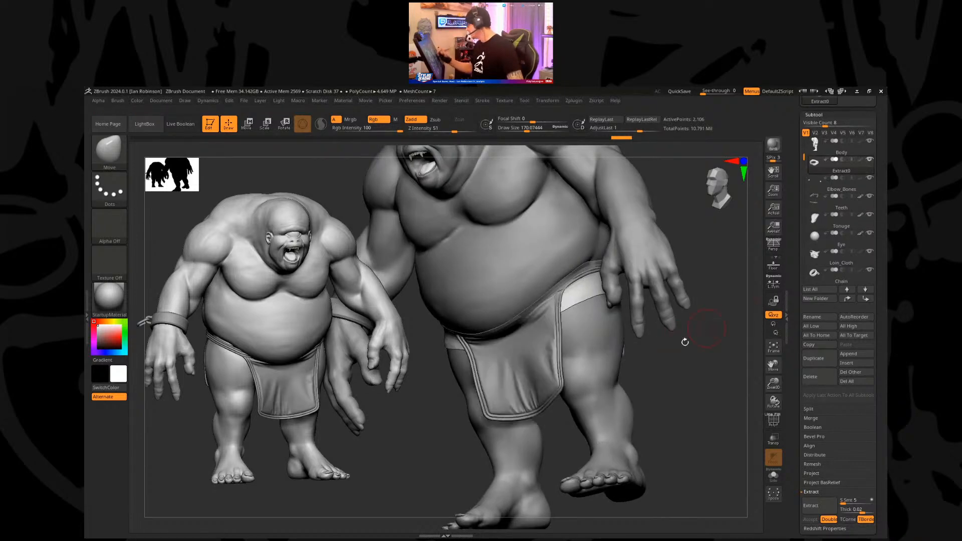
{"action": "mouse_move", "coordinate": [678, 366]}
{"action": "left_mouse_down"}
{"action": "mouse_move", "coordinate": [689, 348]}
{"action": "mouse_move", "coordinate": [683, 371]}
{"action": "mouse_move", "coordinate": [682, 363]}
{"action": "left_mouse_up"}
{"action": "left_click", "coordinate": [584, 364], "text": "alt"}
{"action": "key", "text": "w"}
{"action": "left_click_drag", "start_coordinate": [536, 297], "coordinate": [536, 307]}
{"action": "key", "text": "q"}
Step: Set the Move brush draw size to about 521 and reshape the loin cloth's waistband around the hips and thighs
{"action": "mouse_move", "coordinate": [663, 398]}
{"action": "left_mouse_down"}
{"action": "mouse_move", "coordinate": [631, 417]}
{"action": "mouse_move", "coordinate": [666, 369]}
{"action": "mouse_move", "coordinate": [636, 370]}
{"action": "mouse_move", "coordinate": [649, 326]}
{"action": "left_mouse_up"}
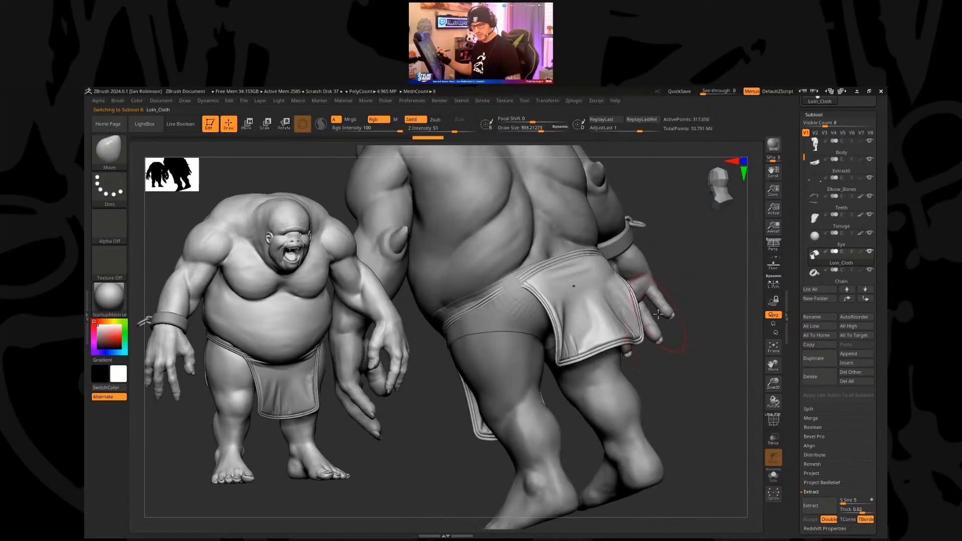
{"action": "key", "text": "s"}
{"action": "mouse_move", "coordinate": [674, 236]}
{"action": "left_mouse_down"}
{"action": "mouse_move", "coordinate": [687, 236]}
{"action": "mouse_move", "coordinate": [479, 303]}
{"action": "mouse_move", "coordinate": [431, 386]}
{"action": "mouse_move", "coordinate": [546, 256]}
{"action": "mouse_move", "coordinate": [477, 303]}
{"action": "left_mouse_up"}
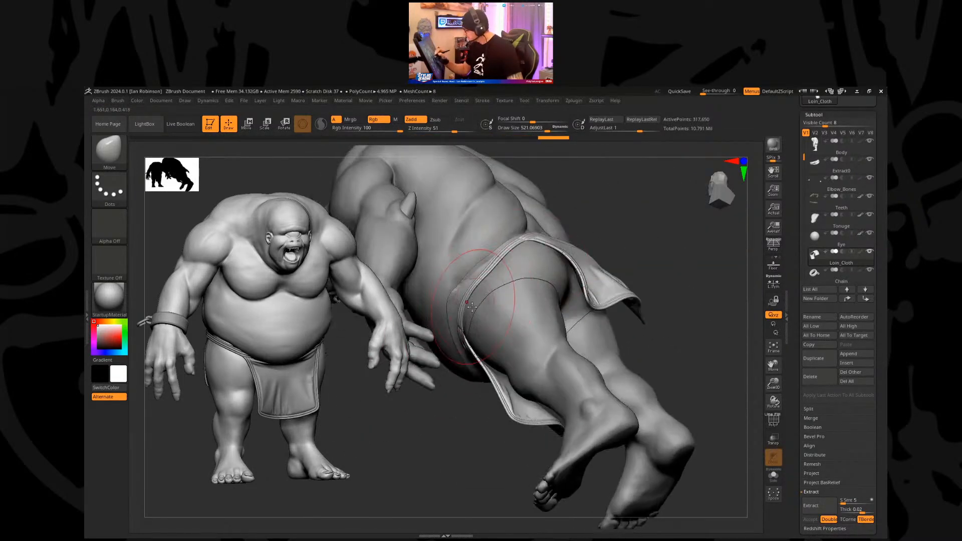
{"action": "mouse_move", "coordinate": [595, 222]}
{"action": "left_mouse_down"}
{"action": "mouse_move", "coordinate": [623, 164]}
{"action": "mouse_move", "coordinate": [619, 230]}
{"action": "mouse_move", "coordinate": [629, 260]}
{"action": "mouse_move", "coordinate": [632, 244]}
{"action": "mouse_move", "coordinate": [490, 322]}
{"action": "left_mouse_up"}
{"action": "mouse_move", "coordinate": [574, 351]}
{"action": "left_mouse_down"}
{"action": "mouse_move", "coordinate": [547, 319]}
{"action": "mouse_move", "coordinate": [533, 404]}
{"action": "mouse_move", "coordinate": [565, 307]}
{"action": "mouse_move", "coordinate": [533, 349]}
{"action": "mouse_move", "coordinate": [507, 324]}
{"action": "left_mouse_up"}
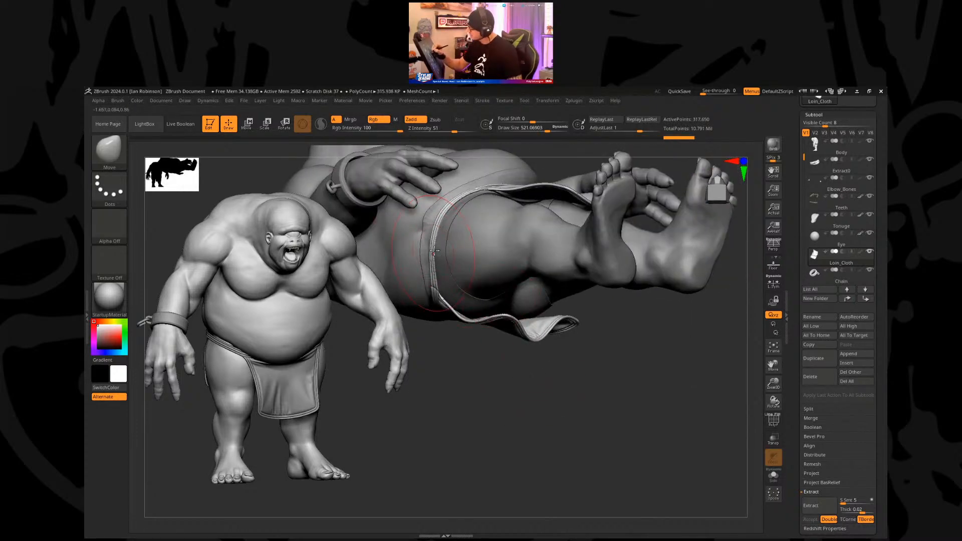
{"action": "left_click_drag", "start_coordinate": [451, 311], "coordinate": [586, 378]}
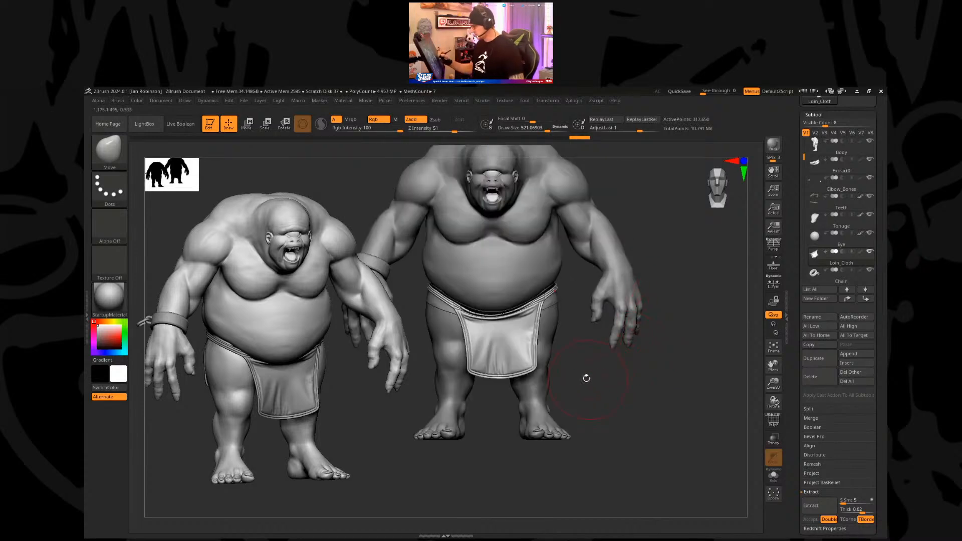
Step: Select the Extract0 shorts and inflate them slightly with the Inflate deformation
{"action": "left_click", "coordinate": [556, 309], "text": "alt"}
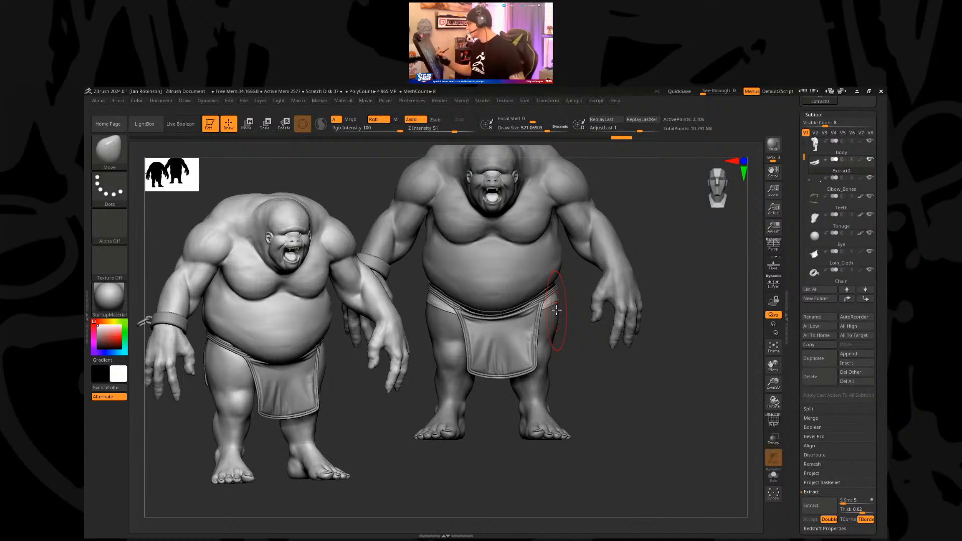
{"action": "key", "text": "w"}
{"action": "left_click_drag", "start_coordinate": [607, 363], "coordinate": [616, 451], "text": "alt"}
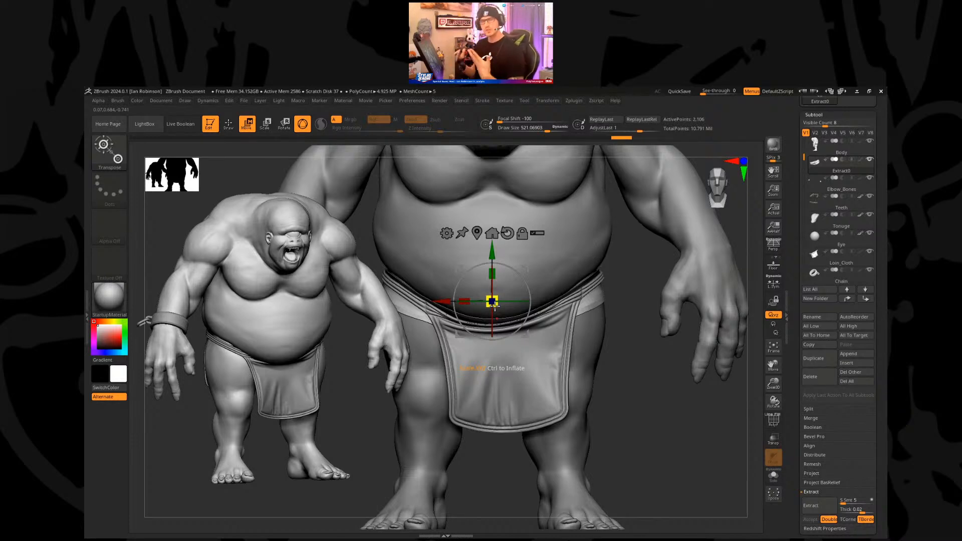
{"action": "scroll", "coordinate": [855, 277], "scroll_direction": "down", "scroll_amount": 10}
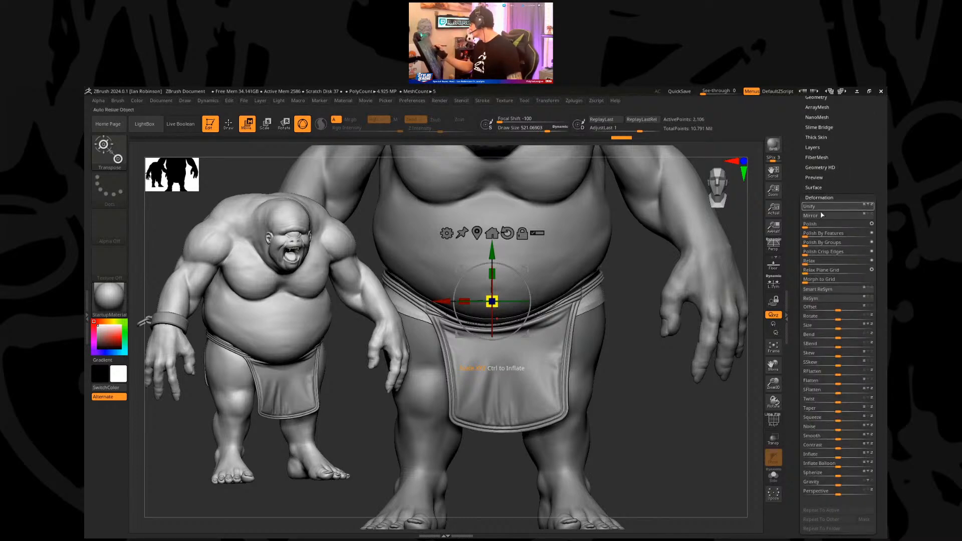
{"action": "scroll", "coordinate": [838, 351], "scroll_direction": "down", "scroll_amount": 4}
{"action": "left_click_drag", "start_coordinate": [838, 383], "coordinate": [857, 383]}
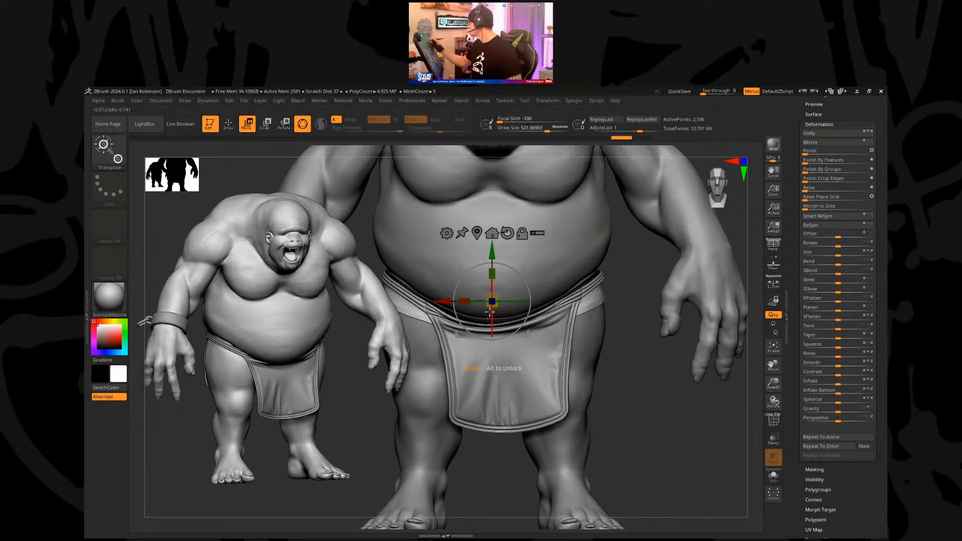
{"action": "left_click", "coordinate": [820, 124]}
{"action": "scroll", "coordinate": [832, 226], "scroll_direction": "up", "scroll_amount": 10}
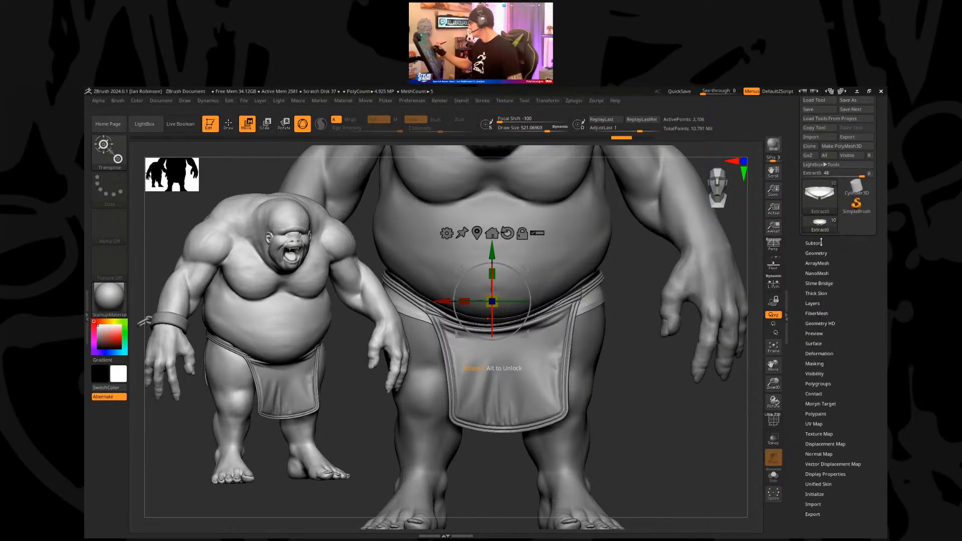
Step: Set the Move brush draw size to about 597 and adjust the shorts' outer edges at the hips
{"action": "left_click_drag", "start_coordinate": [625, 358], "coordinate": [620, 304]}
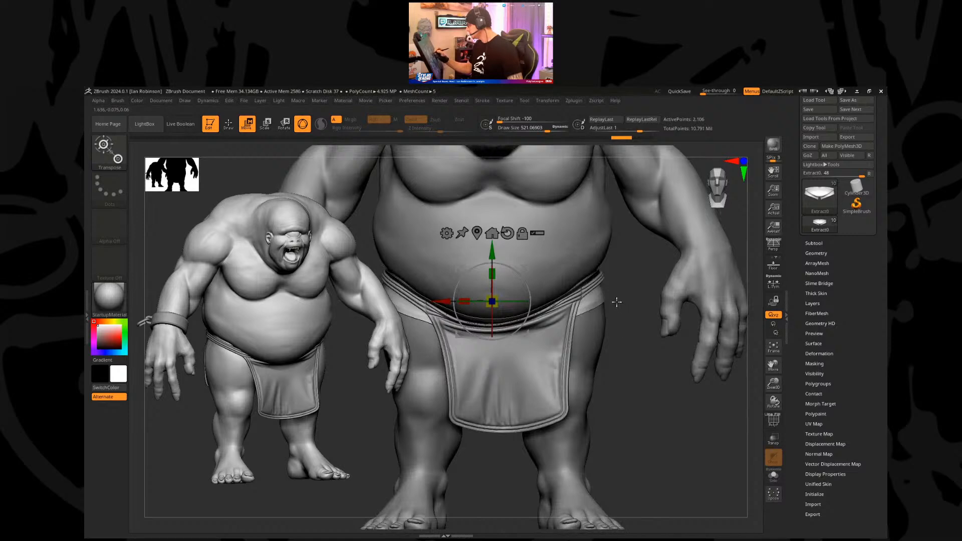
{"action": "key", "text": "q"}
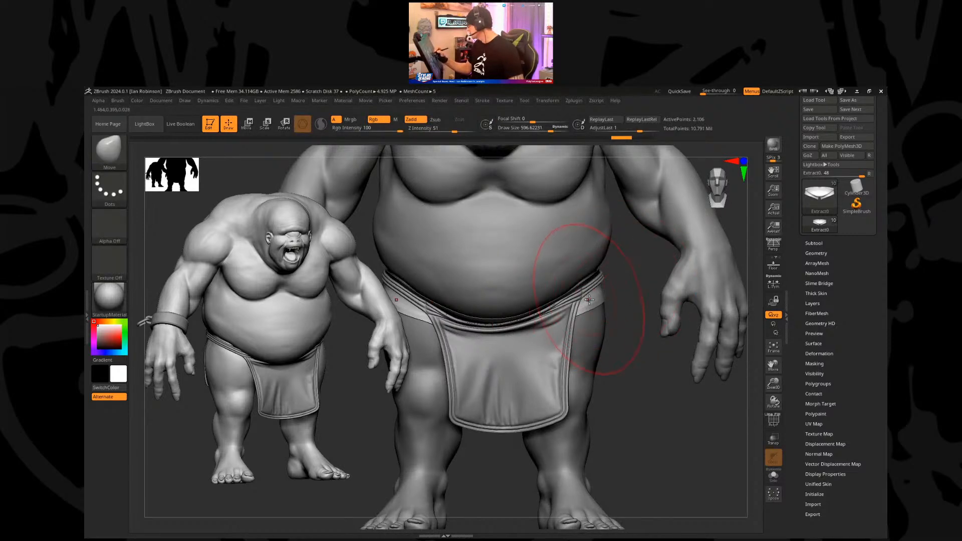
{"action": "left_click_drag", "start_coordinate": [606, 299], "coordinate": [596, 304]}
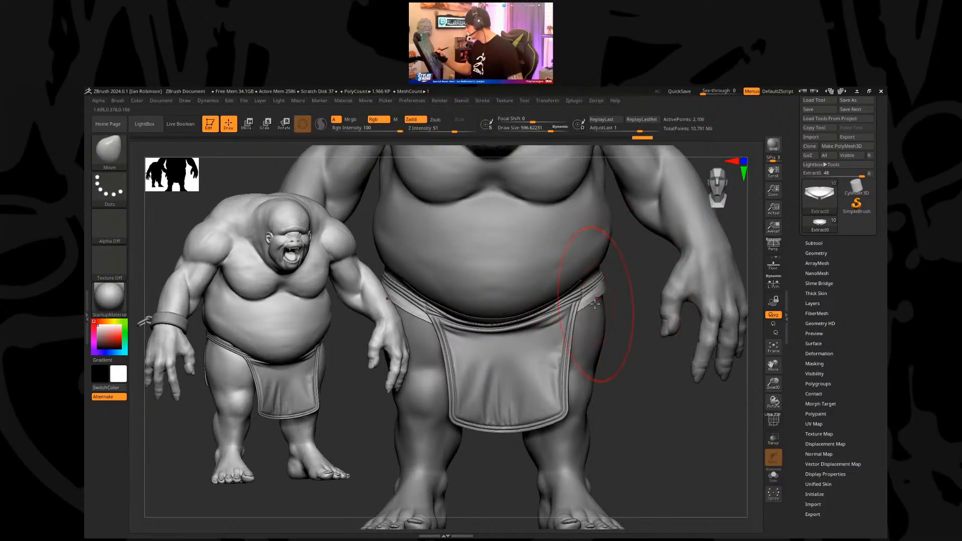
Step: Isolate the shorts, lasso-mask part of them and adjust the rest with the Move brush before showing all subtools again
{"action": "left_click", "coordinate": [774, 475]}
{"action": "left_click_drag", "start_coordinate": [625, 383], "coordinate": [635, 417]}
{"action": "mouse_move", "coordinate": [705, 278]}
{"action": "left_mouse_down", "text": "ctrl"}
{"action": "mouse_move", "coordinate": [597, 295]}
{"action": "mouse_move", "coordinate": [530, 365]}
{"action": "mouse_move", "coordinate": [496, 210]}
{"action": "mouse_move", "coordinate": [506, 215]}
{"action": "left_mouse_up", "text": "ctrl"}
{"action": "key", "text": "b"}
{"action": "key", "text": "m"}
{"action": "key", "text": "v"}
{"action": "mouse_move", "coordinate": [627, 421]}
{"action": "left_mouse_down"}
{"action": "mouse_move", "coordinate": [612, 366]}
{"action": "mouse_move", "coordinate": [636, 317]}
{"action": "mouse_move", "coordinate": [621, 337]}
{"action": "mouse_move", "coordinate": [678, 316]}
{"action": "left_mouse_up"}
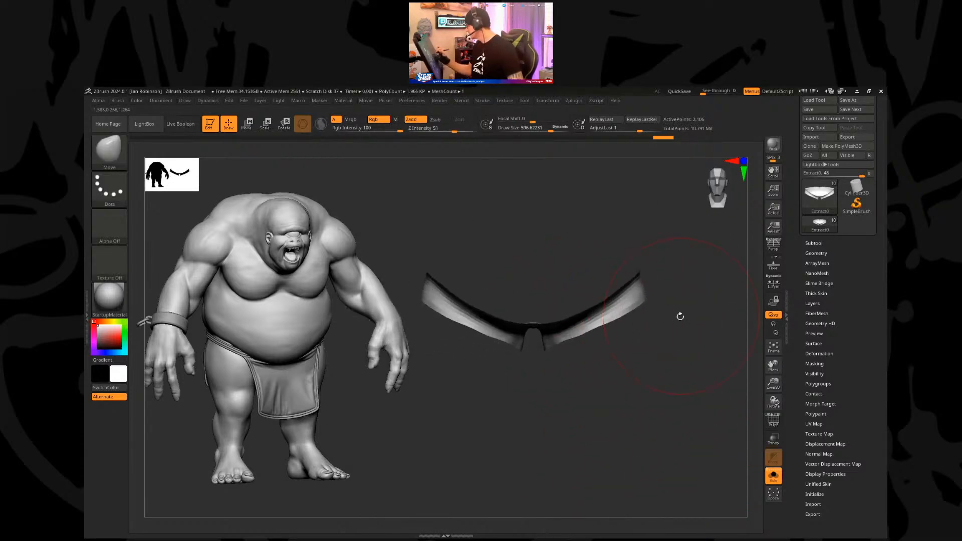
{"action": "left_click", "coordinate": [775, 480]}
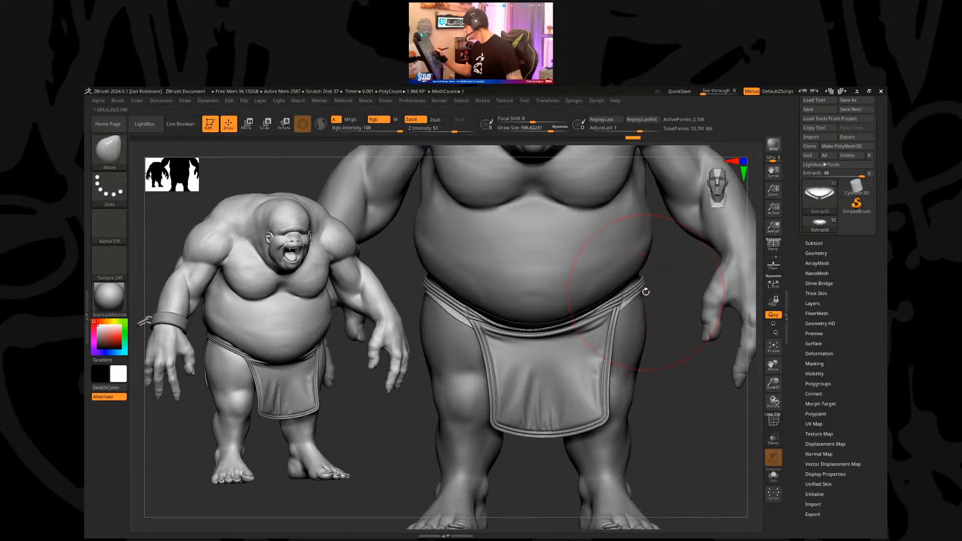
Step: Fit the sides and back of the shorts under the loin cloth's belt with the Move brush, reducing the draw size to about 340
{"action": "mouse_move", "coordinate": [638, 294]}
{"action": "left_mouse_down"}
{"action": "mouse_move", "coordinate": [619, 317]}
{"action": "mouse_move", "coordinate": [598, 296]}
{"action": "left_mouse_up"}
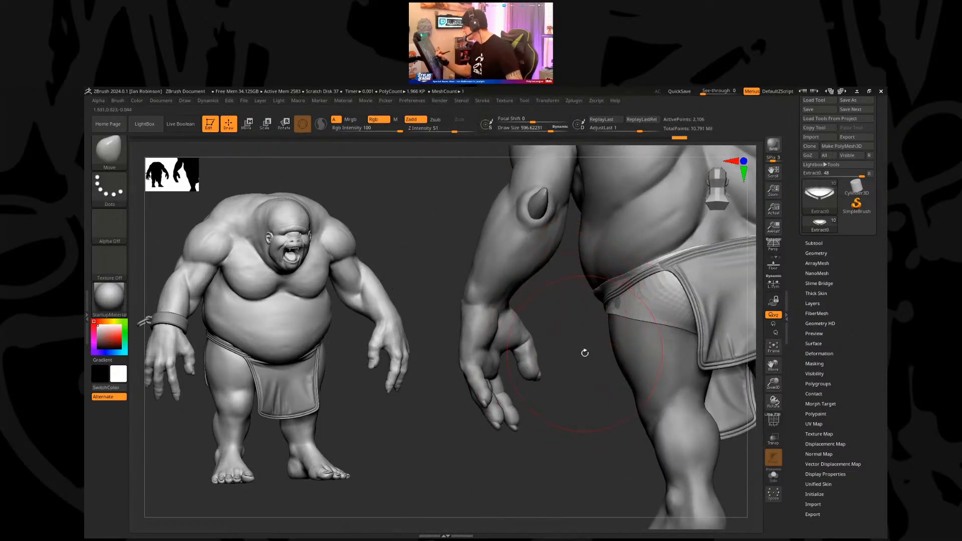
{"action": "left_click_drag", "start_coordinate": [580, 348], "coordinate": [576, 322]}
{"action": "mouse_move", "coordinate": [677, 315]}
{"action": "left_mouse_down"}
{"action": "mouse_move", "coordinate": [684, 279]}
{"action": "mouse_move", "coordinate": [699, 273]}
{"action": "left_mouse_up"}
{"action": "mouse_move", "coordinate": [562, 382]}
{"action": "left_mouse_down"}
{"action": "mouse_move", "coordinate": [535, 404]}
{"action": "mouse_move", "coordinate": [660, 306]}
{"action": "mouse_move", "coordinate": [632, 280]}
{"action": "left_mouse_up"}
{"action": "mouse_move", "coordinate": [576, 361]}
{"action": "left_mouse_down"}
{"action": "mouse_move", "coordinate": [541, 346]}
{"action": "mouse_move", "coordinate": [498, 266]}
{"action": "left_mouse_up"}
{"action": "left_click_drag", "start_coordinate": [588, 247], "coordinate": [596, 240]}
{"action": "mouse_move", "coordinate": [714, 216]}
{"action": "left_mouse_down"}
{"action": "mouse_move", "coordinate": [640, 285]}
{"action": "mouse_move", "coordinate": [608, 280]}
{"action": "mouse_move", "coordinate": [656, 247]}
{"action": "mouse_move", "coordinate": [594, 296]}
{"action": "left_mouse_up"}
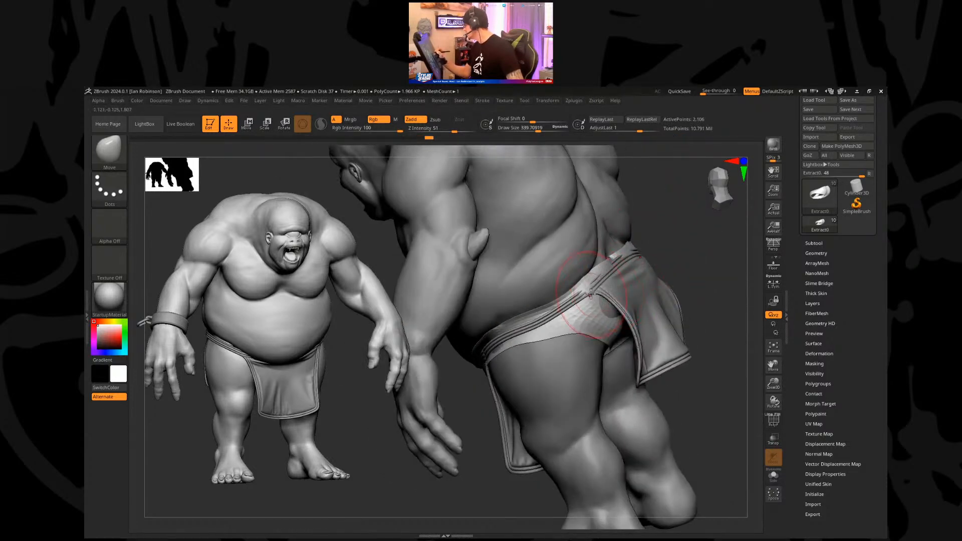
{"action": "mouse_move", "coordinate": [699, 259]}
{"action": "left_mouse_down"}
{"action": "mouse_move", "coordinate": [616, 276]}
{"action": "mouse_move", "coordinate": [688, 244]}
{"action": "mouse_move", "coordinate": [672, 271]}
{"action": "mouse_move", "coordinate": [677, 288]}
{"action": "mouse_move", "coordinate": [623, 322]}
{"action": "left_mouse_up"}
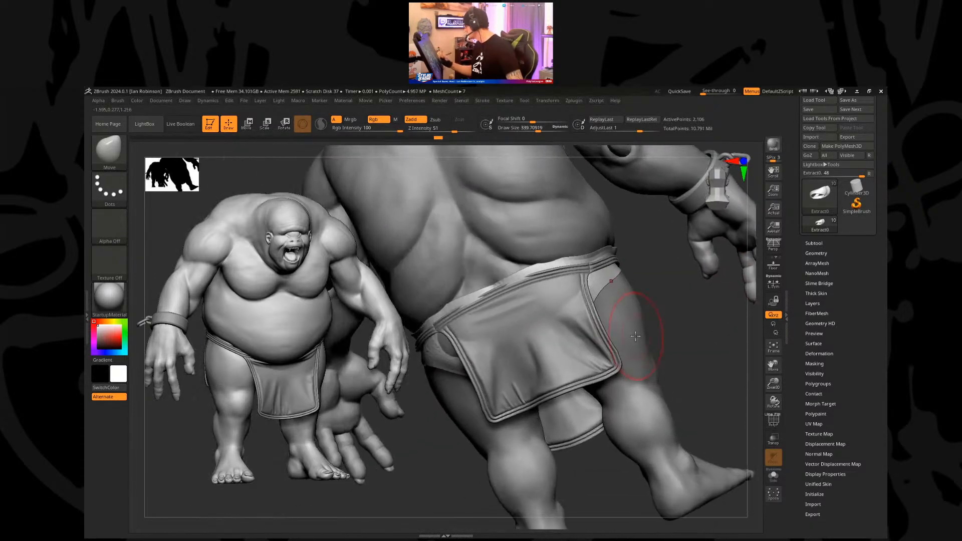
Step: Isolate the shorts, lasso-mask their narrow front end, invert the mask and adjust the unmasked area with the gizmo, leaving solo mode when finished
{"action": "left_click", "coordinate": [772, 481]}
{"action": "mouse_move", "coordinate": [653, 275]}
{"action": "left_mouse_down", "text": "ctrl"}
{"action": "mouse_move", "coordinate": [550, 258]}
{"action": "mouse_move", "coordinate": [412, 281]}
{"action": "mouse_move", "coordinate": [696, 307]}
{"action": "mouse_move", "coordinate": [536, 387]}
{"action": "left_mouse_up", "text": "ctrl"}
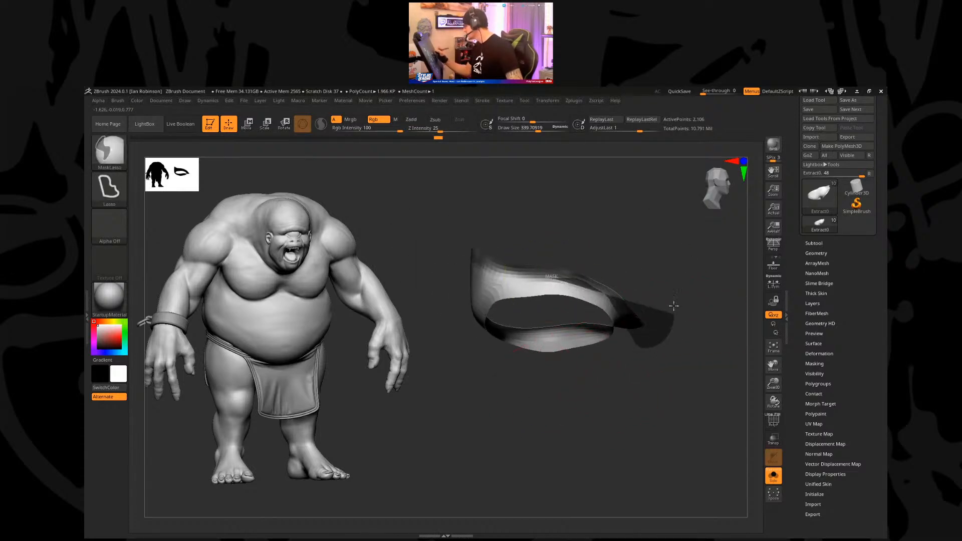
{"action": "left_click", "coordinate": [632, 271], "text": "ctrl"}
{"action": "key", "text": "w"}
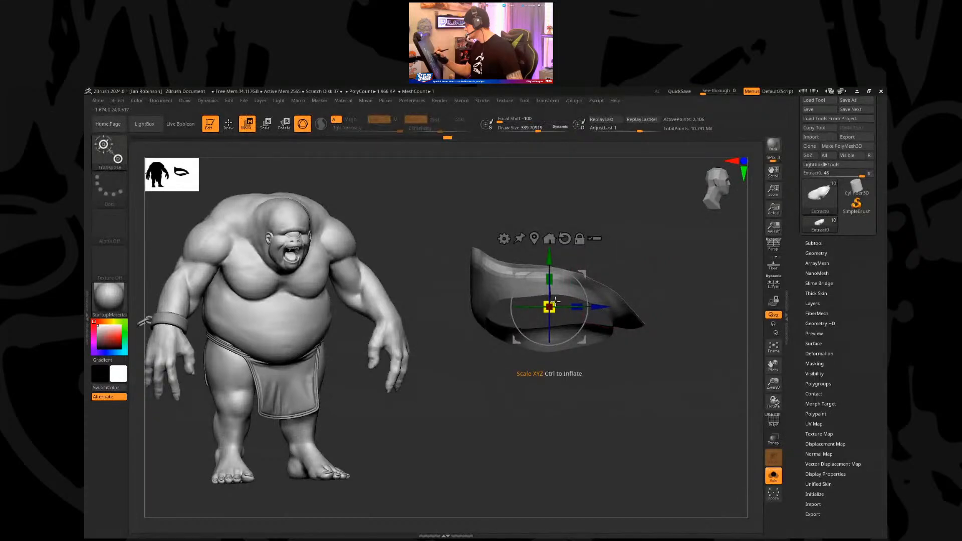
{"action": "mouse_move", "coordinate": [564, 299]}
{"action": "left_mouse_down"}
{"action": "mouse_move", "coordinate": [624, 304]}
{"action": "mouse_move", "coordinate": [630, 289]}
{"action": "left_mouse_up"}
{"action": "key", "text": "q"}
{"action": "mouse_move", "coordinate": [675, 371]}
{"action": "left_mouse_down"}
{"action": "mouse_move", "coordinate": [675, 340]}
{"action": "mouse_move", "coordinate": [661, 333]}
{"action": "left_mouse_up"}
{"action": "left_click", "coordinate": [773, 480]}
Step: Nudge the shorts slightly upward under the belt with the gizmo and check the fit from the side
{"action": "left_click_drag", "start_coordinate": [683, 369], "coordinate": [712, 398]}
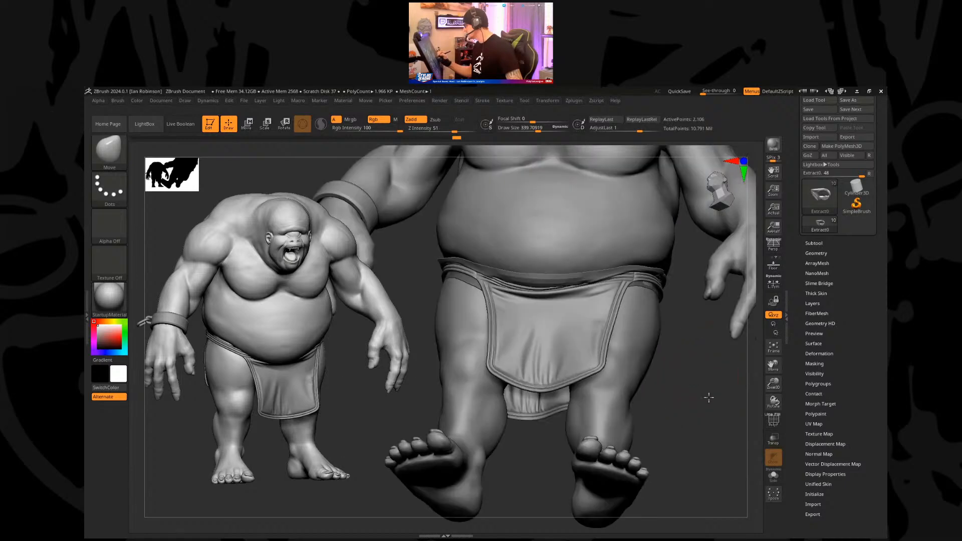
{"action": "left_click_drag", "start_coordinate": [677, 309], "coordinate": [678, 339]}
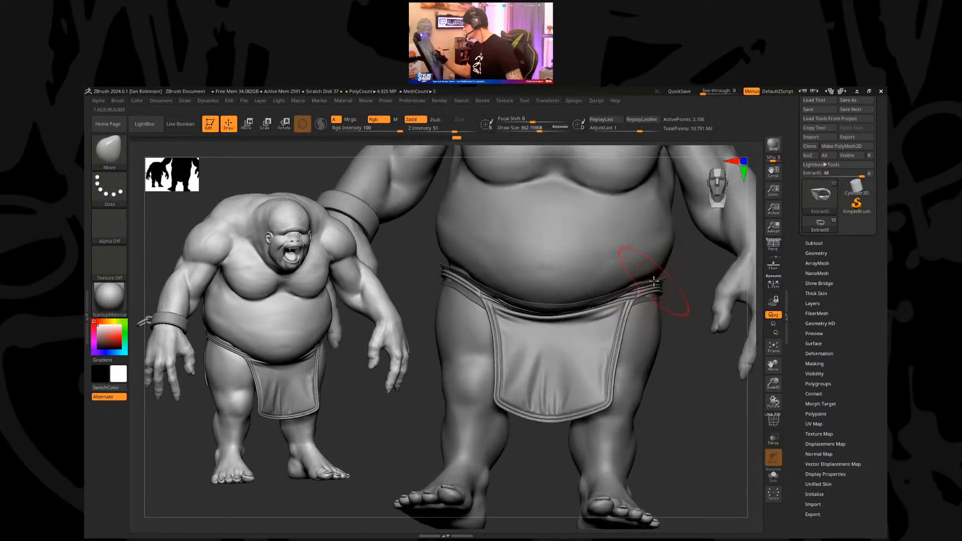
{"action": "key", "text": "w"}
{"action": "left_click_drag", "start_coordinate": [556, 261], "coordinate": [558, 256]}
{"action": "key", "text": "q"}
{"action": "mouse_move", "coordinate": [683, 369]}
{"action": "left_mouse_down"}
{"action": "mouse_move", "coordinate": [672, 393]}
{"action": "mouse_move", "coordinate": [633, 369]}
{"action": "left_mouse_up"}
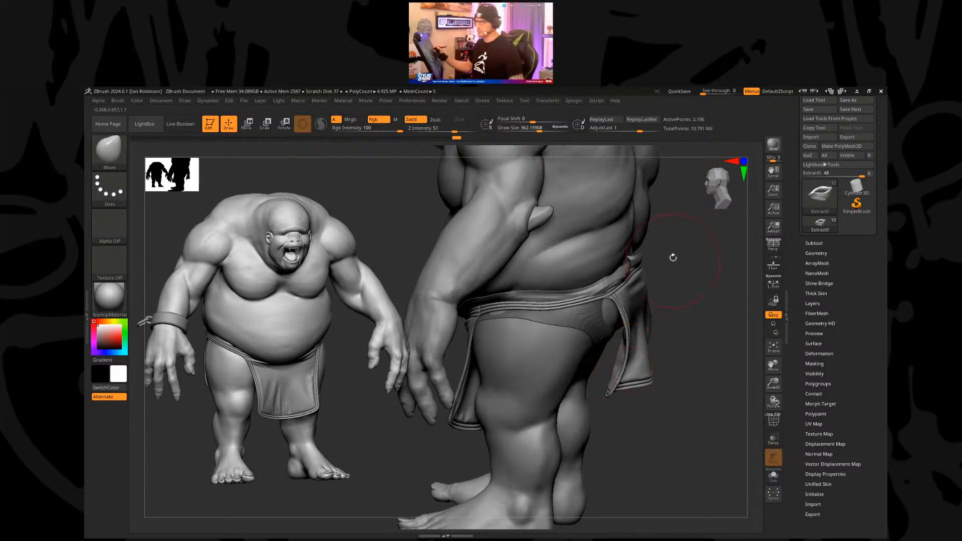
{"action": "left_click_drag", "start_coordinate": [692, 248], "coordinate": [670, 242]}
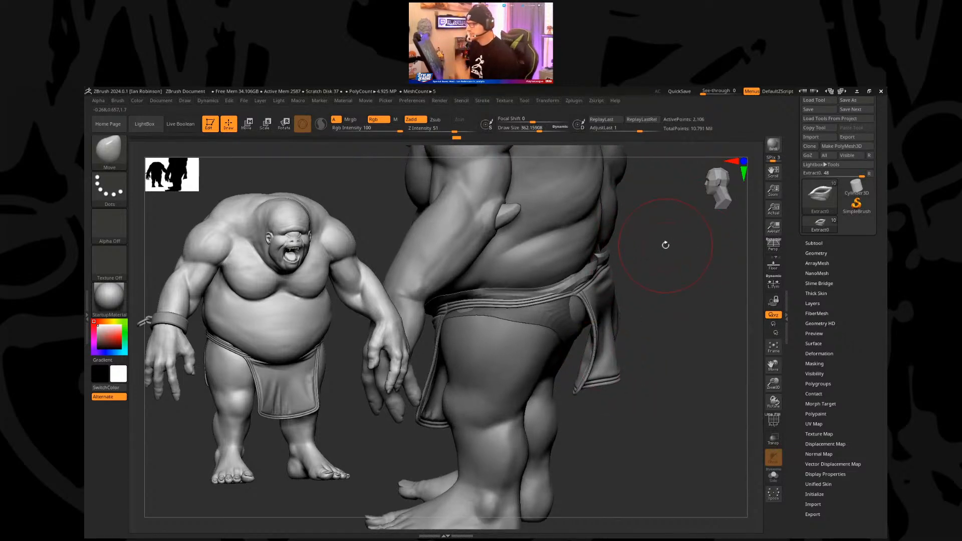
Step: Pull the back of the shorts slightly upward under the loin cloth's belt with the Move brush
{"action": "mouse_move", "coordinate": [666, 244]}
{"action": "left_mouse_down"}
{"action": "mouse_move", "coordinate": [648, 279]}
{"action": "mouse_move", "coordinate": [677, 273]}
{"action": "mouse_move", "coordinate": [575, 284]}
{"action": "mouse_move", "coordinate": [581, 293]}
{"action": "left_mouse_up"}
{"action": "left_click_drag", "start_coordinate": [702, 373], "coordinate": [592, 351]}
{"action": "left_click_drag", "start_coordinate": [659, 275], "coordinate": [512, 274]}
{"action": "mouse_move", "coordinate": [574, 254]}
{"action": "left_mouse_down"}
{"action": "mouse_move", "coordinate": [535, 261]}
{"action": "mouse_move", "coordinate": [575, 230]}
{"action": "left_mouse_up"}
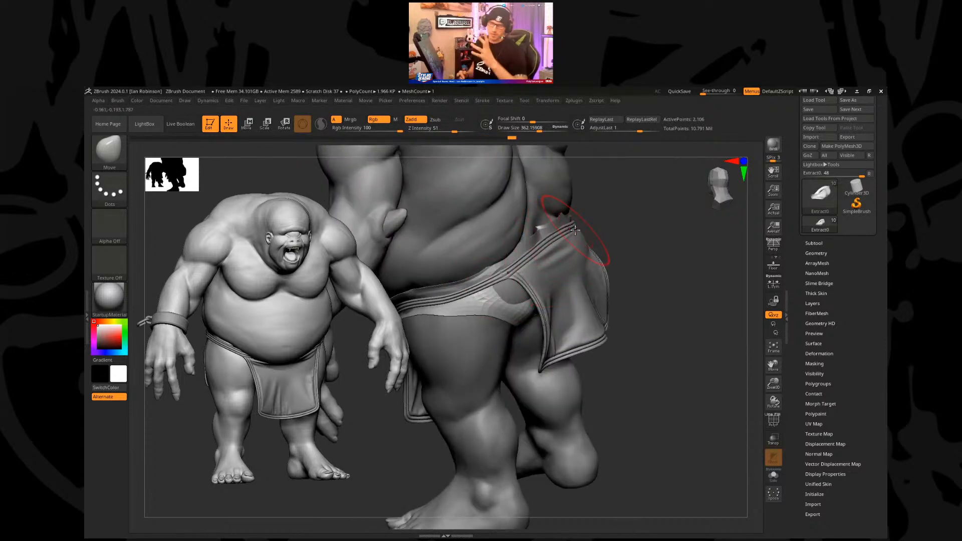
Step: Isolate the shorts, show their polyframe wireframe and reduce the draw size to about 155
{"action": "left_click", "coordinate": [770, 479]}
{"action": "left_click_drag", "start_coordinate": [658, 310], "coordinate": [630, 291]}
{"action": "key", "text": "s"}
{"action": "mouse_move", "coordinate": [652, 246]}
{"action": "left_mouse_down"}
{"action": "mouse_move", "coordinate": [650, 233]}
{"action": "mouse_move", "coordinate": [589, 208]}
{"action": "mouse_move", "coordinate": [642, 260]}
{"action": "mouse_move", "coordinate": [616, 281]}
{"action": "mouse_move", "coordinate": [527, 217]}
{"action": "mouse_move", "coordinate": [655, 251]}
{"action": "mouse_move", "coordinate": [624, 214]}
{"action": "mouse_move", "coordinate": [630, 202]}
{"action": "mouse_move", "coordinate": [617, 202]}
{"action": "left_mouse_up"}
{"action": "key", "text": "shift+f"}
{"action": "key", "text": "s"}
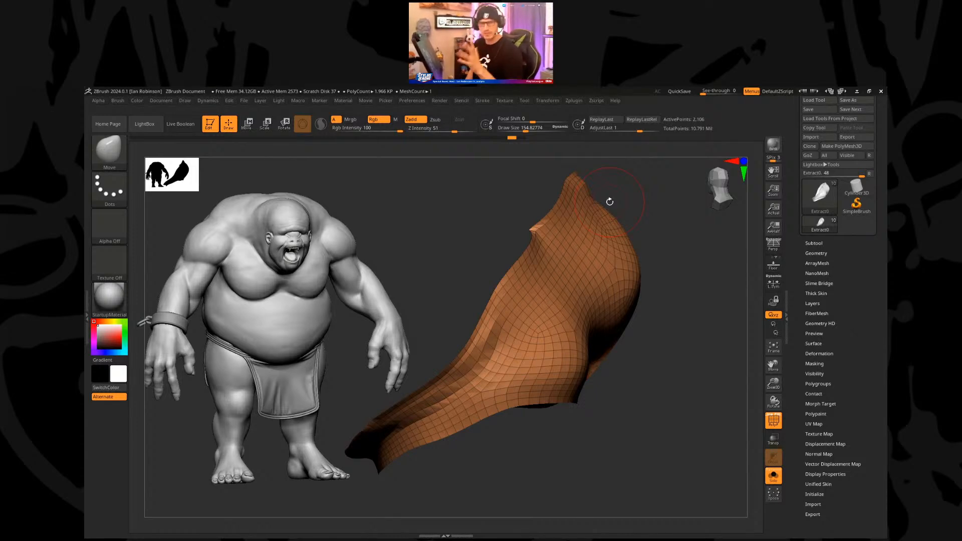
Step: Reshape and smooth the uneven upper rim of the shorts with the Move brush at draw sizes of about 62 to 105
{"action": "mouse_move", "coordinate": [662, 285]}
{"action": "left_mouse_down"}
{"action": "mouse_move", "coordinate": [681, 369]}
{"action": "mouse_move", "coordinate": [652, 281]}
{"action": "mouse_move", "coordinate": [671, 244]}
{"action": "left_mouse_up"}
{"action": "key", "text": "s"}
{"action": "left_click", "coordinate": [652, 280]}
{"action": "key", "text": "s"}
{"action": "left_click_drag", "start_coordinate": [671, 243], "coordinate": [633, 242]}
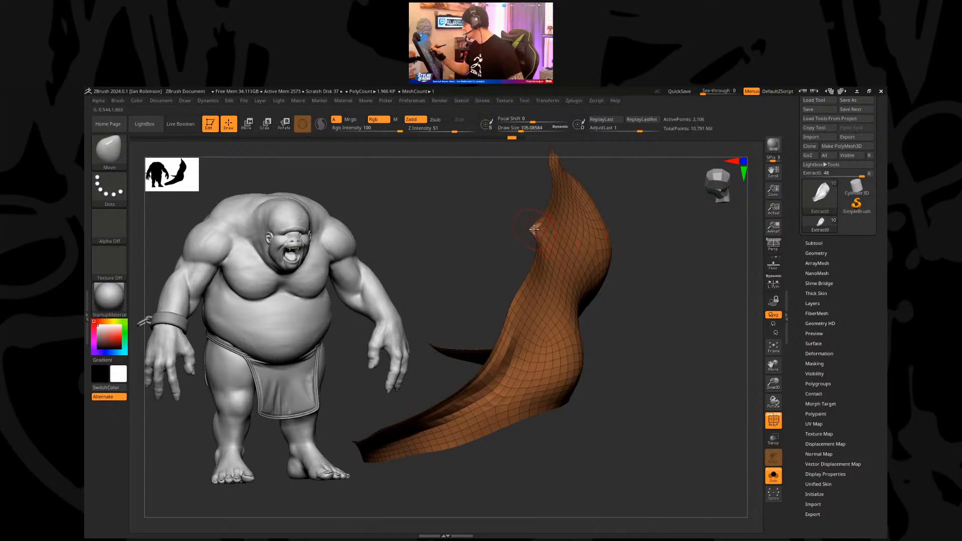
{"action": "mouse_move", "coordinate": [550, 226]}
{"action": "left_mouse_down"}
{"action": "mouse_move", "coordinate": [554, 163]}
{"action": "mouse_move", "coordinate": [580, 209]}
{"action": "mouse_move", "coordinate": [543, 200]}
{"action": "mouse_move", "coordinate": [526, 212]}
{"action": "mouse_move", "coordinate": [531, 204]}
{"action": "mouse_move", "coordinate": [524, 230]}
{"action": "mouse_move", "coordinate": [524, 198]}
{"action": "mouse_move", "coordinate": [530, 209]}
{"action": "left_mouse_up"}
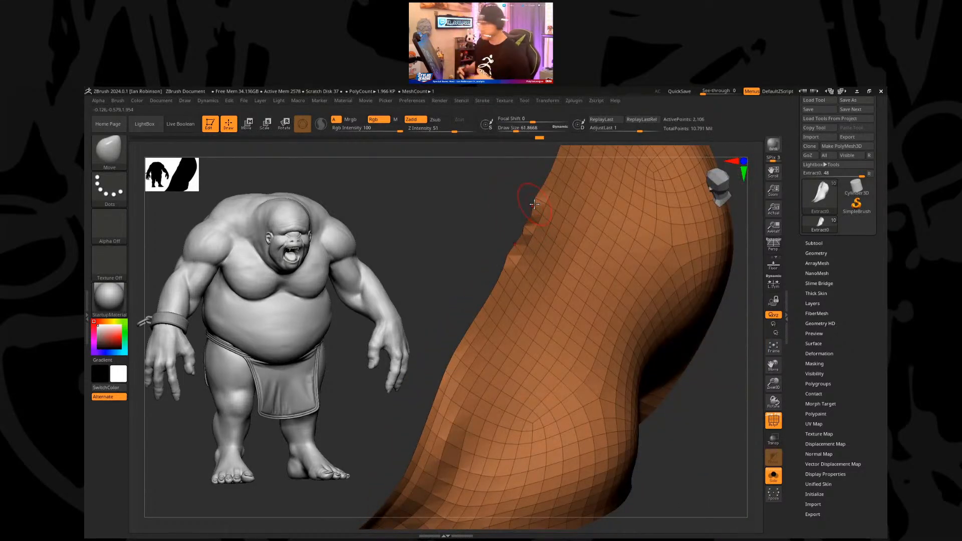
{"action": "left_click_drag", "start_coordinate": [535, 204], "coordinate": [524, 239]}
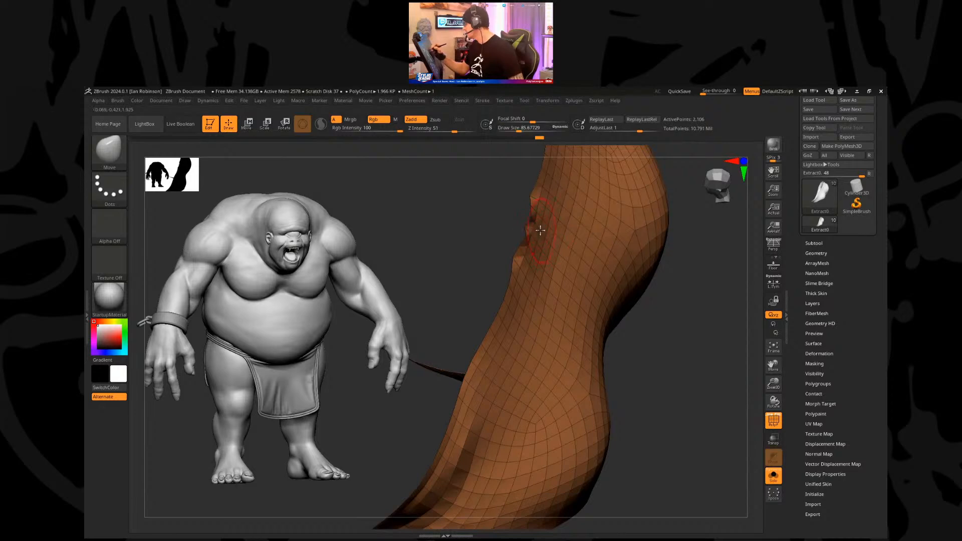
{"action": "key", "text": "shift"}
Step: Carve a long crease along the upper rim of the shorts with the DamStandard brush at a draw size of about 136
{"action": "mouse_move", "coordinate": [678, 335]}
{"action": "left_mouse_down"}
{"action": "mouse_move", "coordinate": [674, 299]}
{"action": "mouse_move", "coordinate": [644, 306]}
{"action": "left_mouse_up"}
{"action": "key", "text": "b"}
{"action": "key", "text": "d"}
{"action": "key", "text": "s"}
{"action": "key", "text": "s"}
{"action": "left_click_drag", "start_coordinate": [600, 168], "coordinate": [511, 283]}
{"action": "left_click_drag", "start_coordinate": [575, 190], "coordinate": [486, 316]}
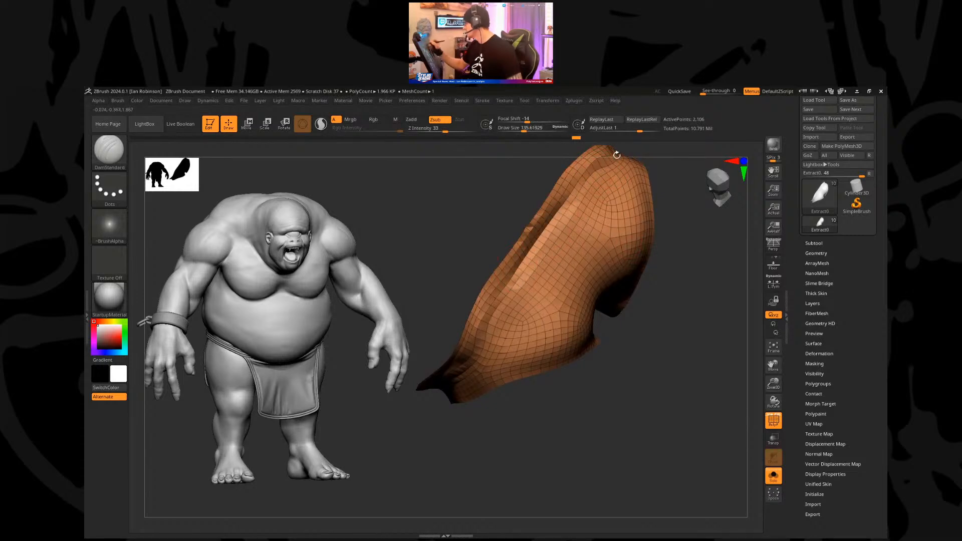
{"action": "left_click_drag", "start_coordinate": [686, 245], "coordinate": [670, 226]}
{"action": "left_click_drag", "start_coordinate": [533, 271], "coordinate": [495, 328]}
{"action": "left_click_drag", "start_coordinate": [571, 188], "coordinate": [557, 225]}
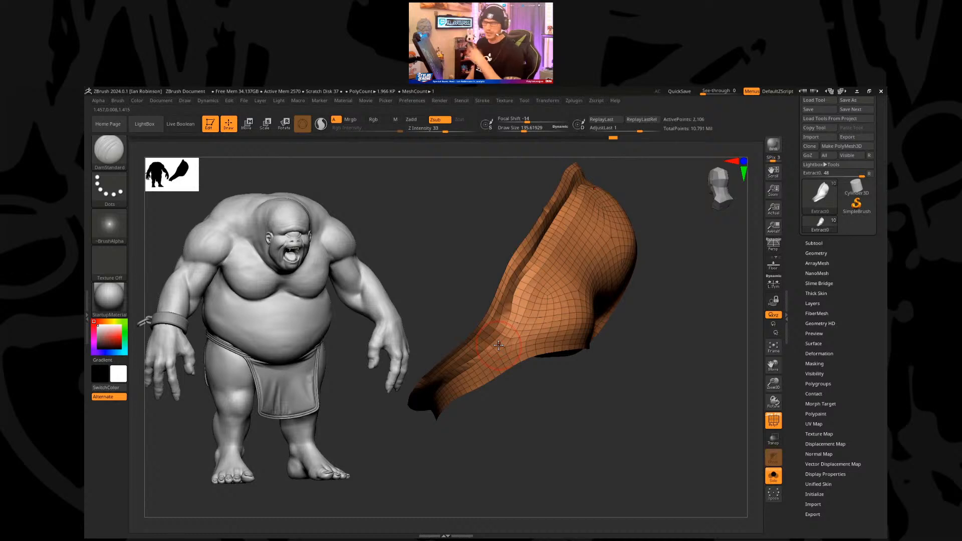
{"action": "left_click_drag", "start_coordinate": [652, 353], "coordinate": [665, 318]}
Step: Show all subtools again and switch to the Move brush with a draw size of about 332
{"action": "left_click", "coordinate": [773, 476]}
{"action": "left_click_drag", "start_coordinate": [647, 404], "coordinate": [625, 402], "text": "alt"}
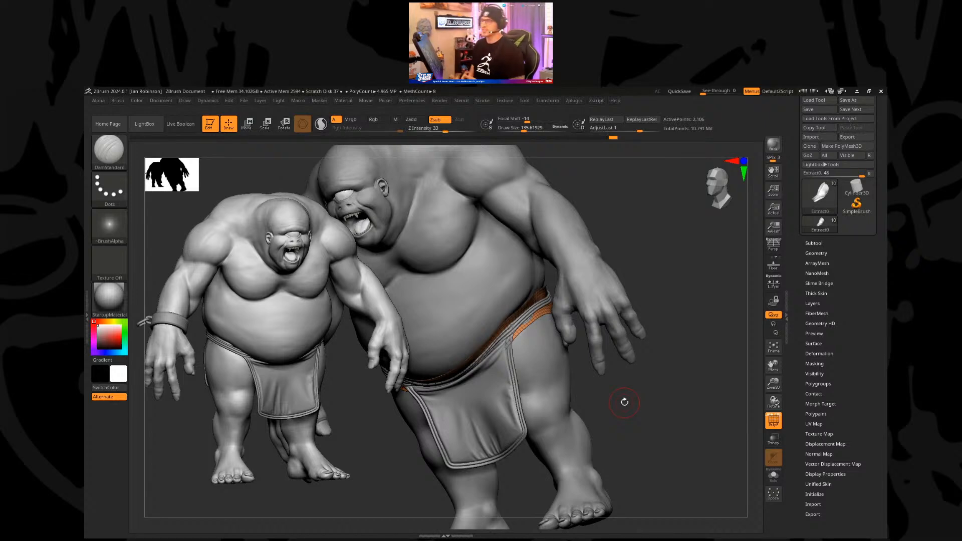
{"action": "mouse_move", "coordinate": [624, 402]}
{"action": "left_mouse_down"}
{"action": "mouse_move", "coordinate": [647, 277]}
{"action": "mouse_move", "coordinate": [596, 280]}
{"action": "mouse_move", "coordinate": [661, 269]}
{"action": "mouse_move", "coordinate": [609, 274]}
{"action": "left_mouse_up"}
{"action": "key", "text": "s"}
{"action": "left_click", "coordinate": [657, 270]}
{"action": "key", "text": "v"}
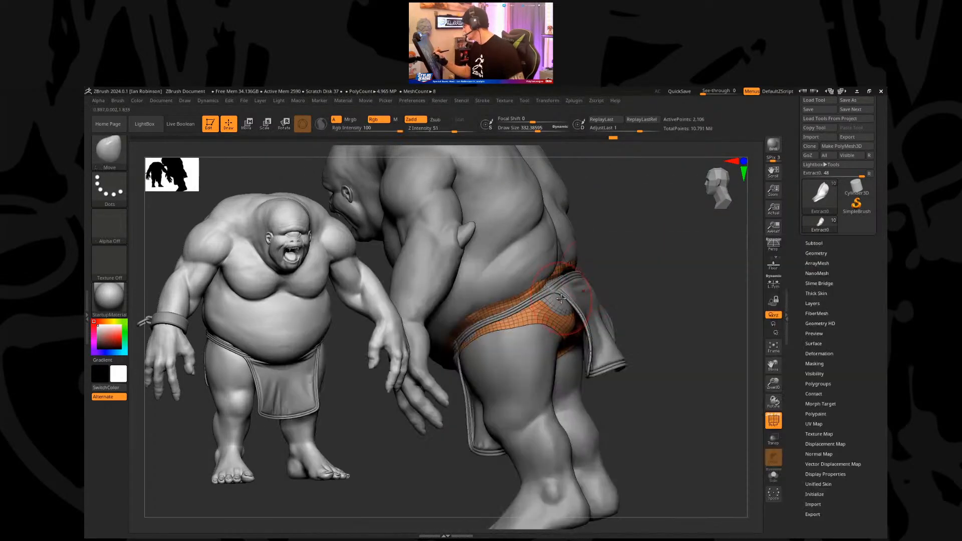
Step: Check the shorts' fit under the loin cloth from the side and back, both isolated and with the body
{"action": "left_click_drag", "start_coordinate": [628, 266], "coordinate": [600, 289]}
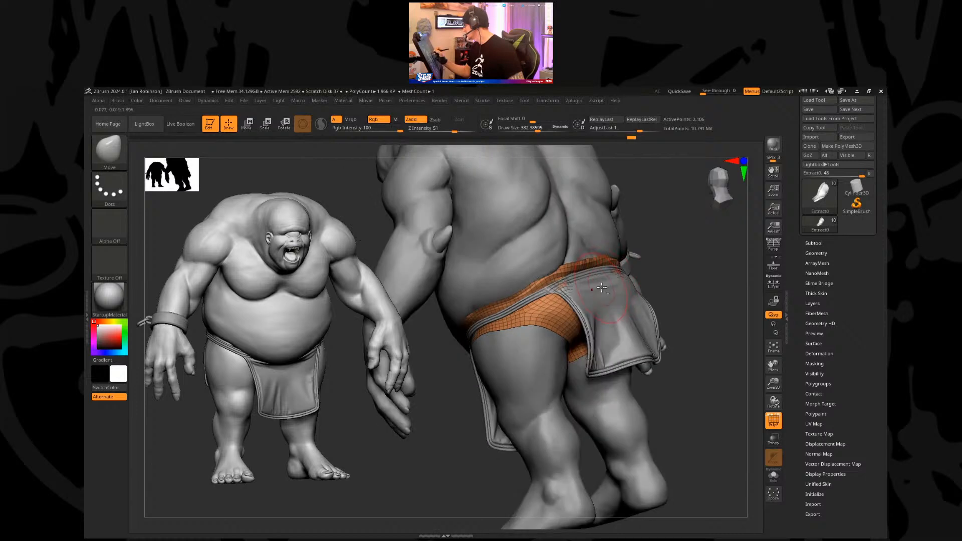
{"action": "left_click_drag", "start_coordinate": [646, 261], "coordinate": [660, 269]}
{"action": "left_click", "coordinate": [774, 475]}
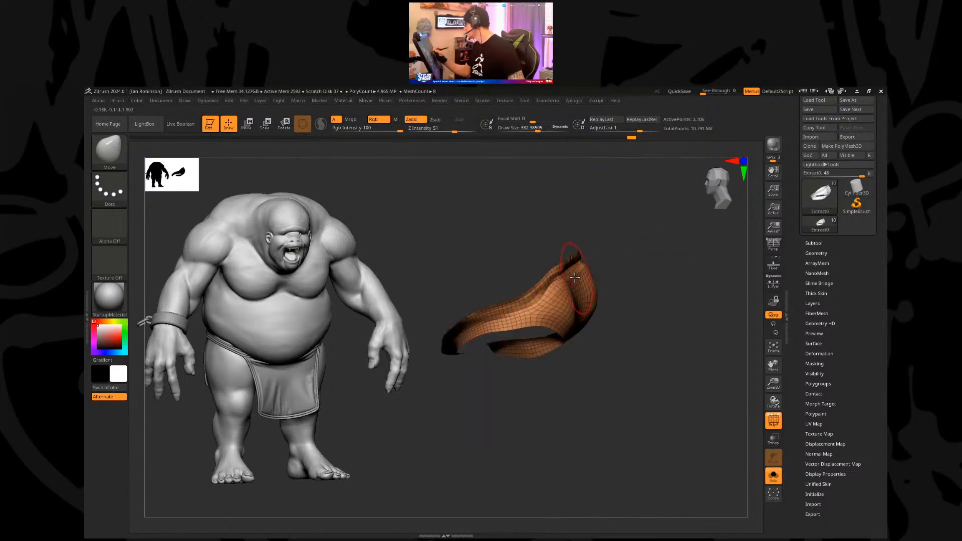
{"action": "left_click_drag", "start_coordinate": [648, 331], "coordinate": [626, 306]}
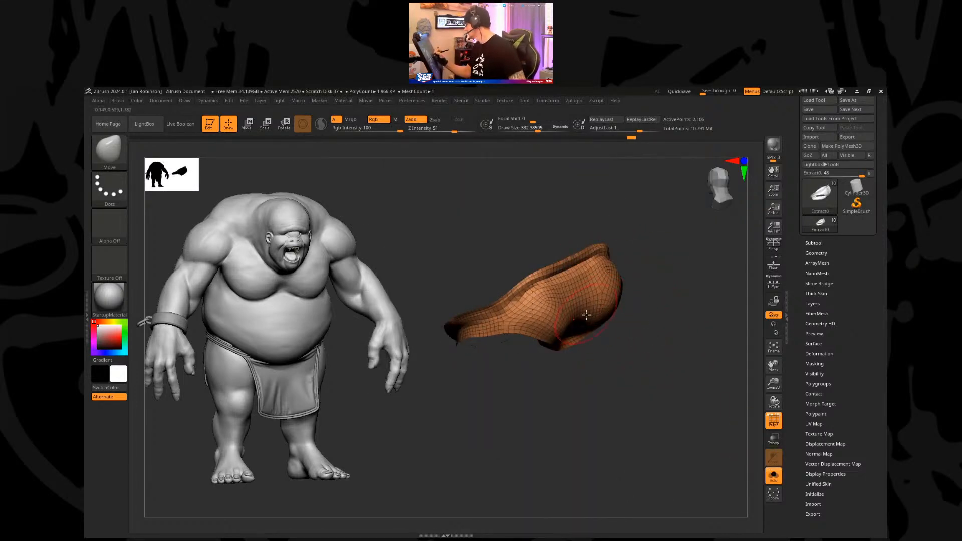
{"action": "left_click", "coordinate": [774, 478]}
{"action": "left_click_drag", "start_coordinate": [687, 333], "coordinate": [702, 310]}
Step: Select the loin cloth and examine how it sits on the hips from behind, below and the front
{"action": "left_click", "coordinate": [605, 263], "text": "alt"}
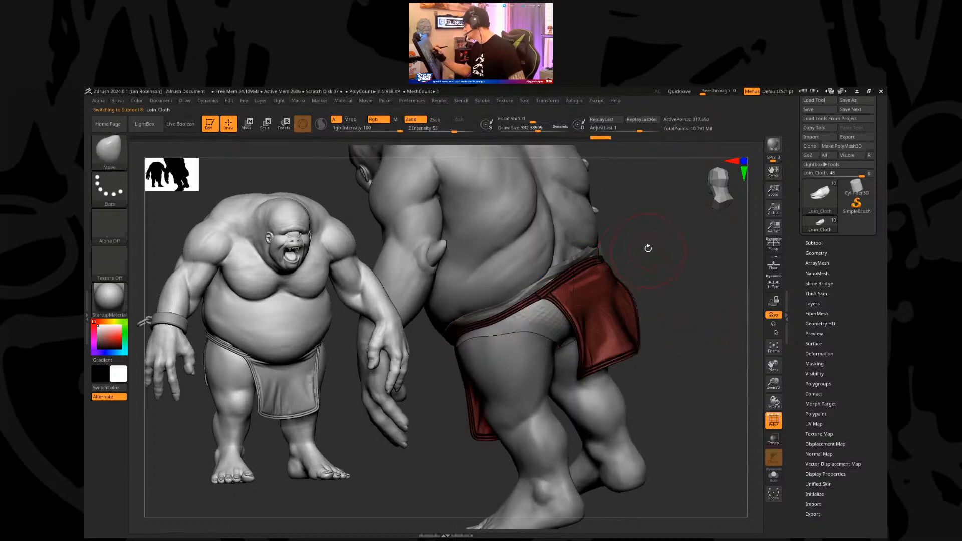
{"action": "left_click_drag", "start_coordinate": [649, 250], "coordinate": [617, 267]}
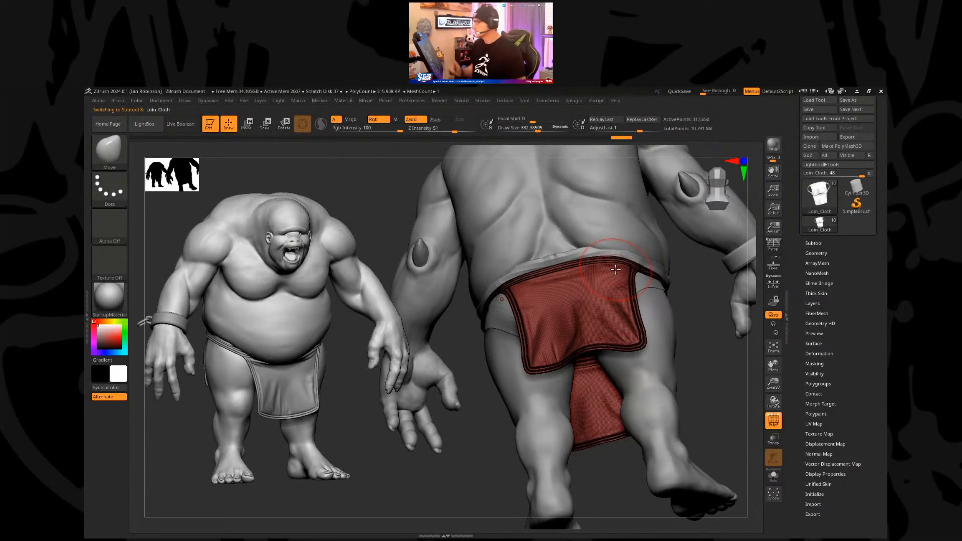
{"action": "left_click_drag", "start_coordinate": [696, 344], "coordinate": [696, 236]}
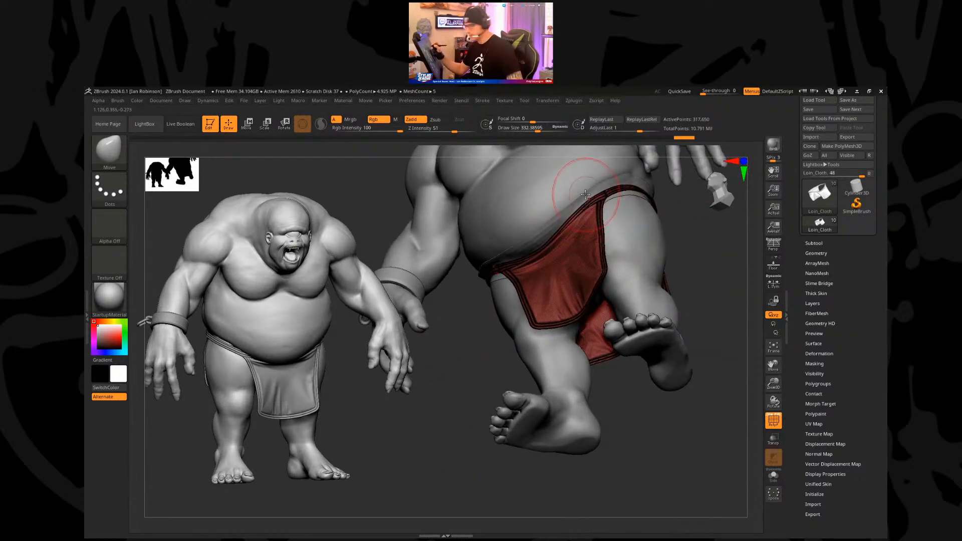
{"action": "left_click_drag", "start_coordinate": [694, 248], "coordinate": [558, 243]}
{"action": "left_click_drag", "start_coordinate": [662, 218], "coordinate": [644, 217]}
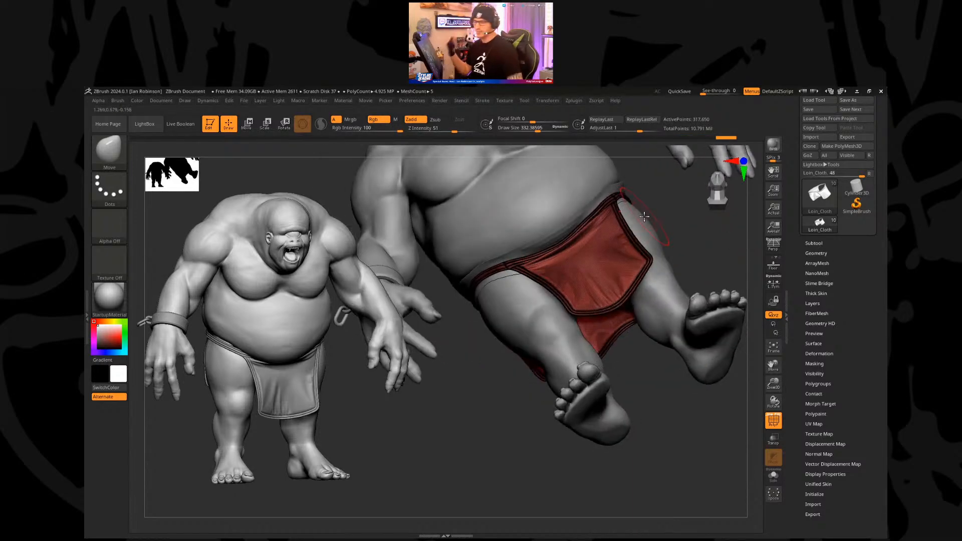
{"action": "left_click_drag", "start_coordinate": [508, 449], "coordinate": [574, 226]}
Step: Select the shorts, turn on Dynamic Subdiv and give them a thickness of about 0.0147
{"action": "left_click", "coordinate": [580, 244], "text": "alt"}
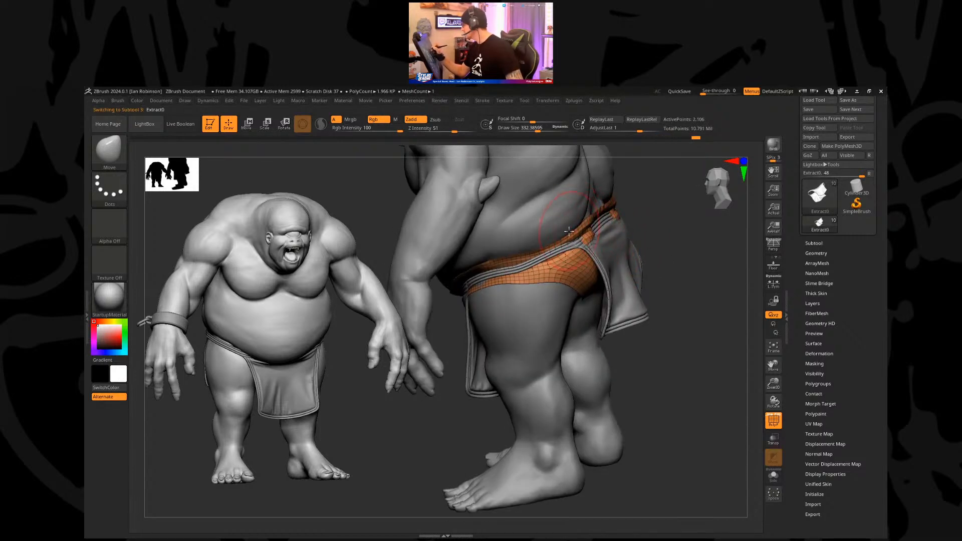
{"action": "mouse_move", "coordinate": [662, 238]}
{"action": "left_mouse_down"}
{"action": "mouse_move", "coordinate": [665, 216]}
{"action": "mouse_move", "coordinate": [590, 236]}
{"action": "mouse_move", "coordinate": [616, 243]}
{"action": "mouse_move", "coordinate": [647, 224]}
{"action": "left_mouse_up"}
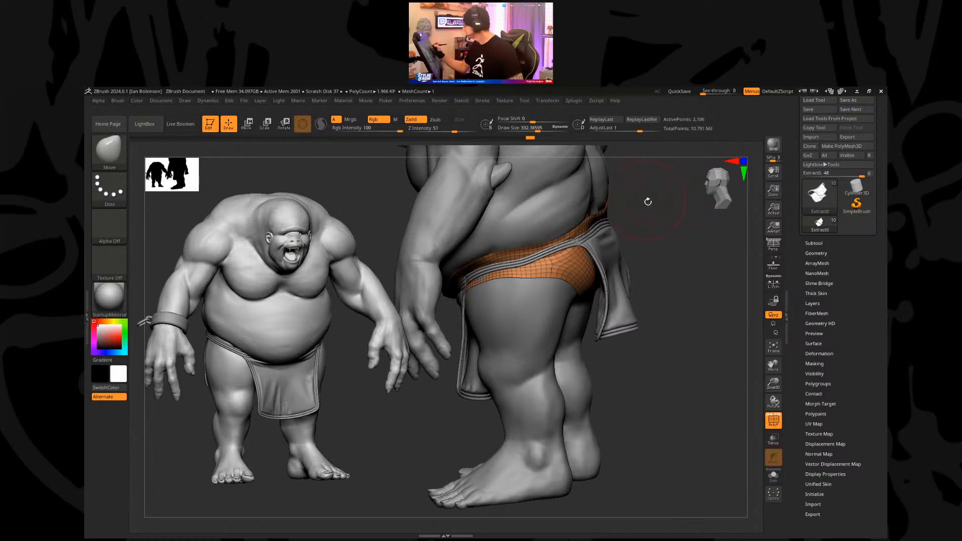
{"action": "left_click_drag", "start_coordinate": [653, 233], "coordinate": [619, 256]}
{"action": "left_click", "coordinate": [826, 243]}
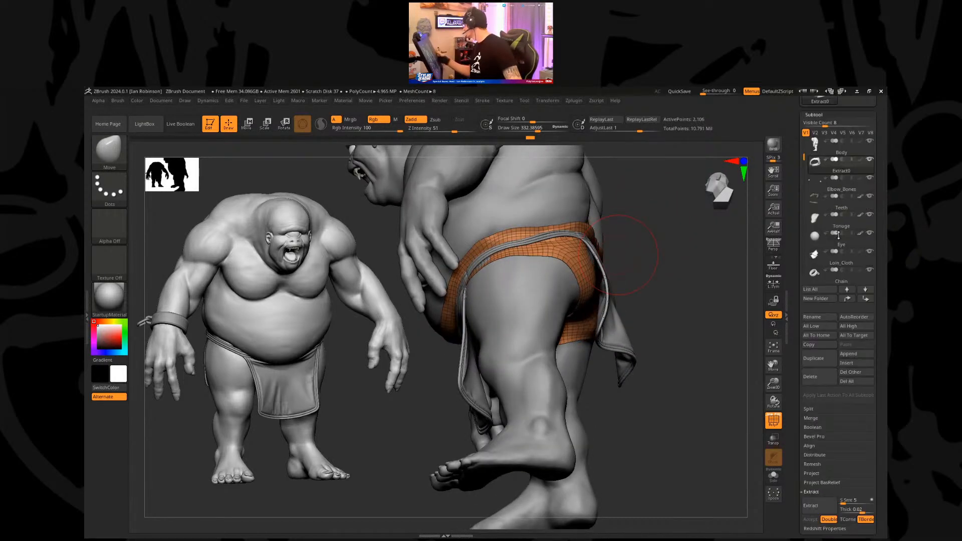
{"action": "left_click", "coordinate": [815, 115]}
{"action": "left_click", "coordinate": [817, 124]}
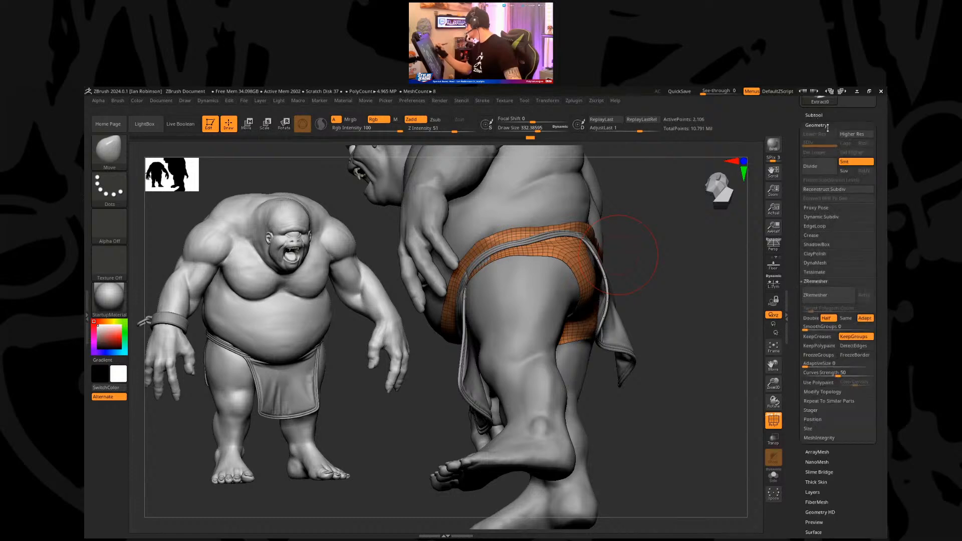
{"action": "left_click", "coordinate": [816, 262]}
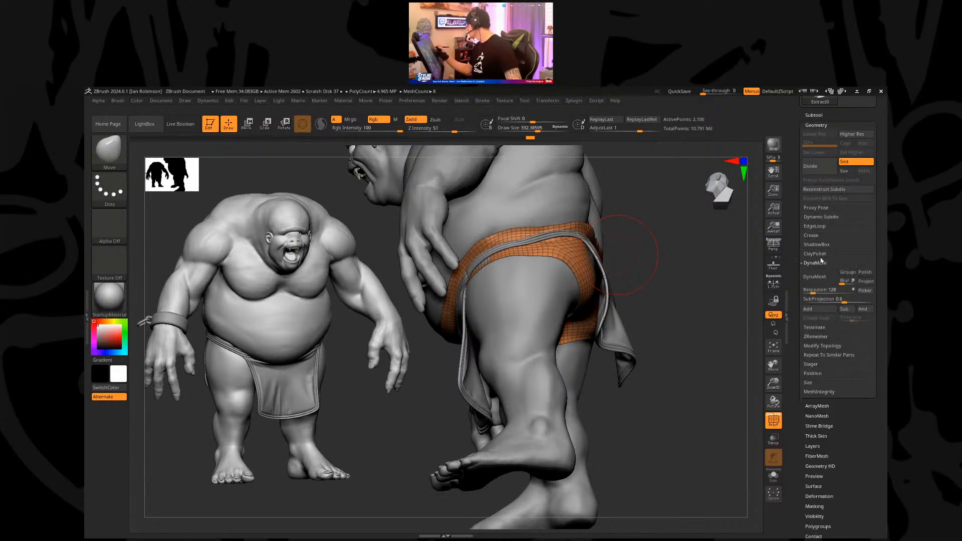
{"action": "left_click", "coordinate": [821, 217]}
{"action": "key", "text": "d"}
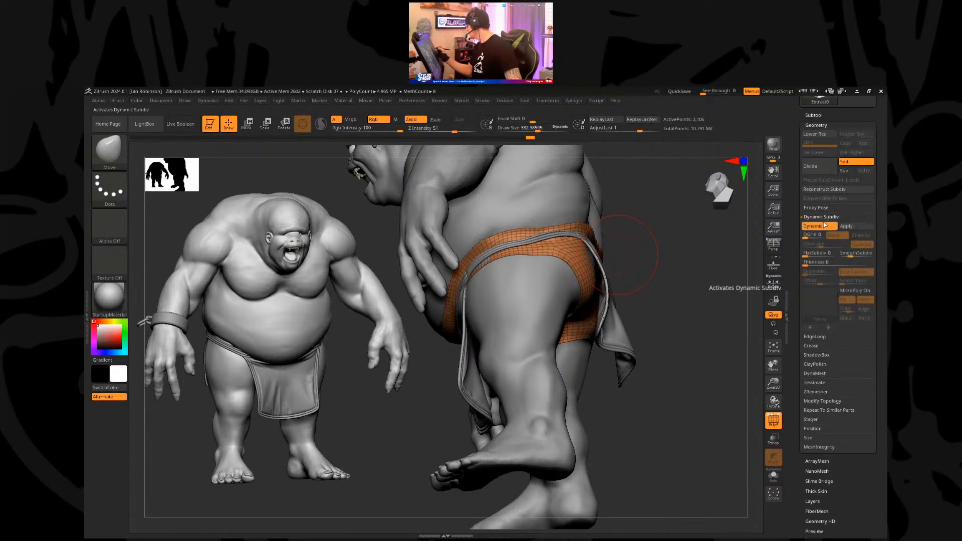
{"action": "left_click_drag", "start_coordinate": [708, 317], "coordinate": [711, 331], "text": "alt"}
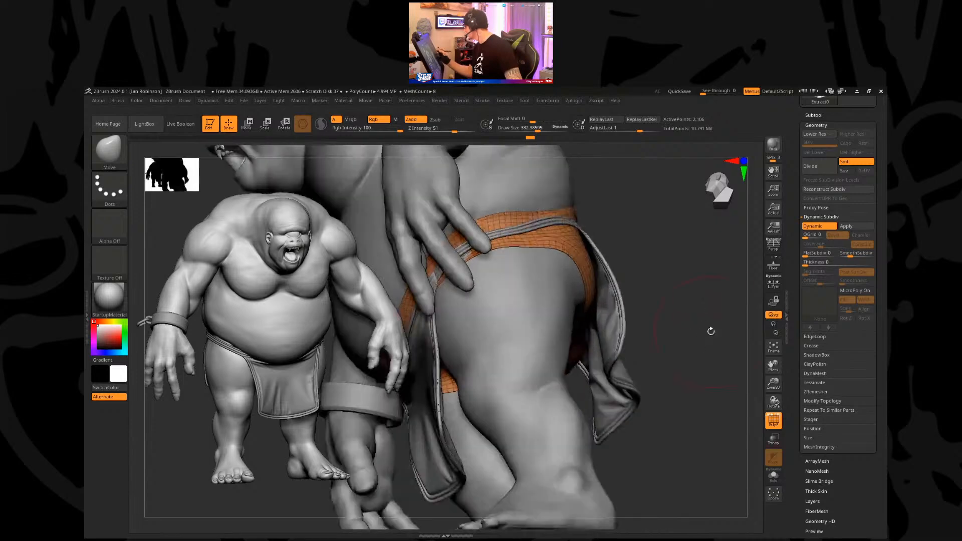
{"action": "left_click_drag", "start_coordinate": [806, 263], "coordinate": [833, 264]}
{"action": "left_click_drag", "start_coordinate": [726, 253], "coordinate": [663, 326]}
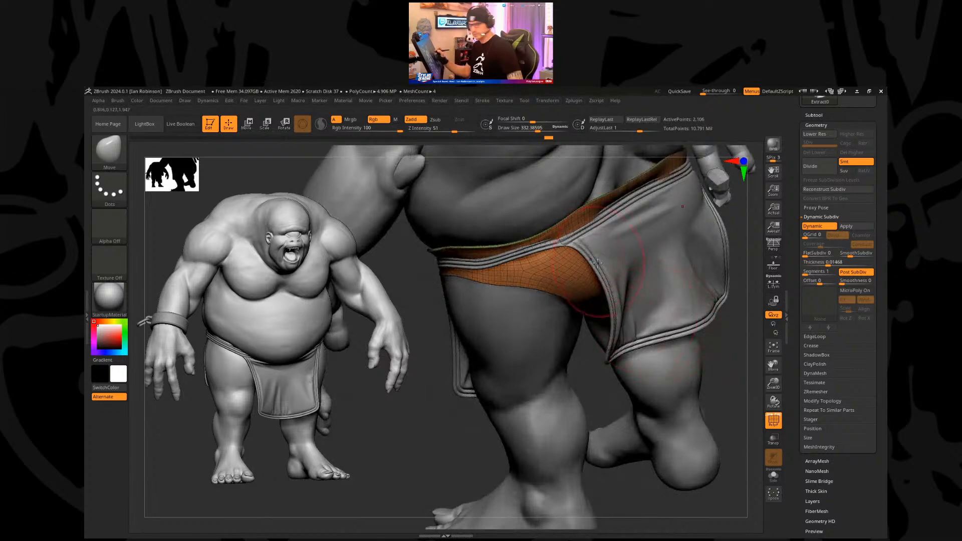
Step: Switch to the DamStandard brush at a draw size of about 270 and set the shorts' Dynamic Subdiv thickness to 0.01578
{"action": "key", "text": "b"}
{"action": "key", "text": "d"}
{"action": "key", "text": "s"}
{"action": "key", "text": "s"}
{"action": "left_click_drag", "start_coordinate": [591, 243], "coordinate": [592, 243]}
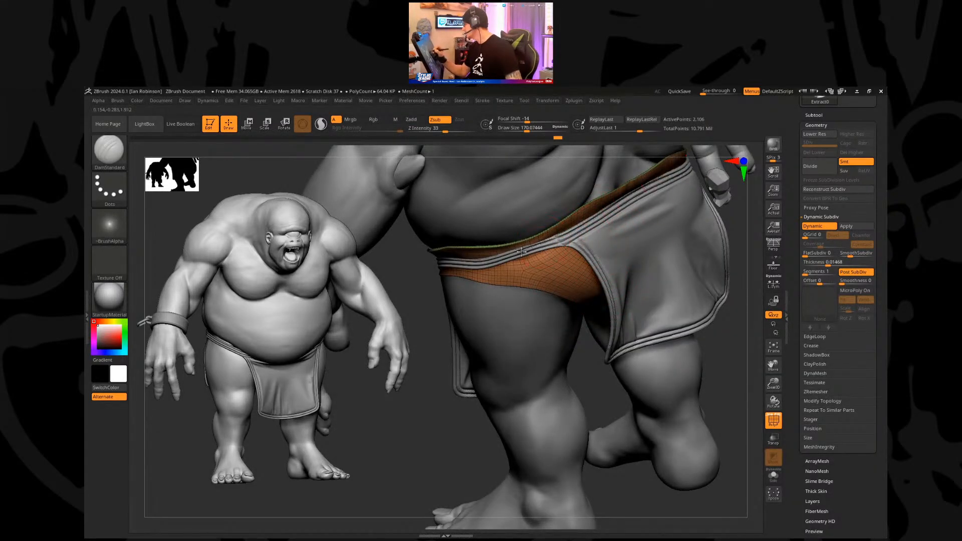
{"action": "mouse_move", "coordinate": [445, 431]}
{"action": "left_mouse_down"}
{"action": "mouse_move", "coordinate": [436, 371]}
{"action": "mouse_move", "coordinate": [666, 260]}
{"action": "mouse_move", "coordinate": [608, 281]}
{"action": "mouse_move", "coordinate": [614, 331]}
{"action": "mouse_move", "coordinate": [552, 231]}
{"action": "left_mouse_up"}
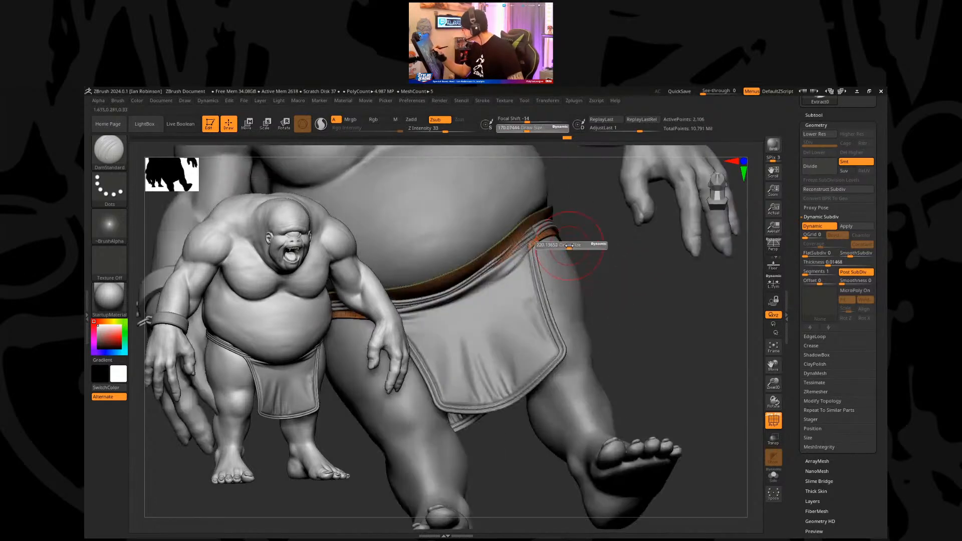
{"action": "left_click_drag", "start_coordinate": [652, 257], "coordinate": [704, 257], "text": "alt"}
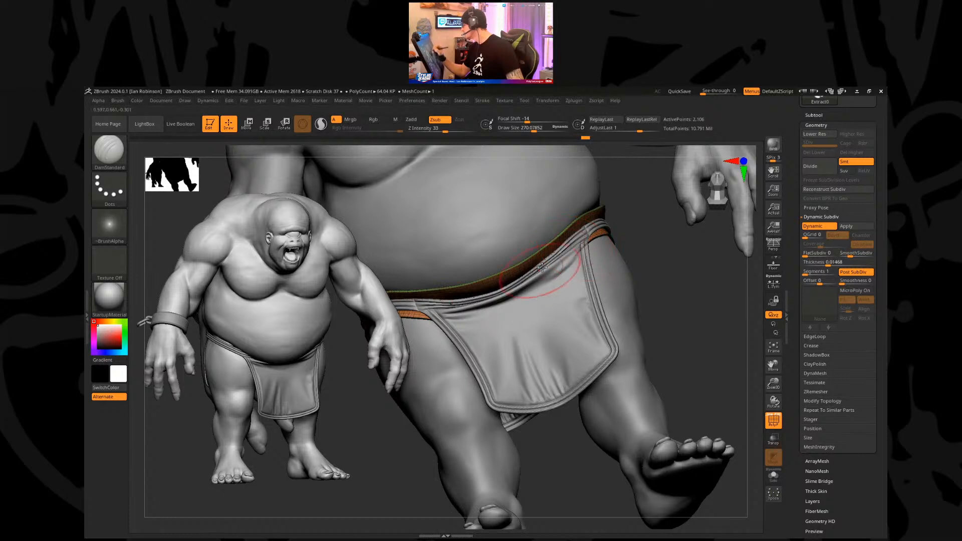
{"action": "left_click_drag", "start_coordinate": [834, 262], "coordinate": [838, 262]}
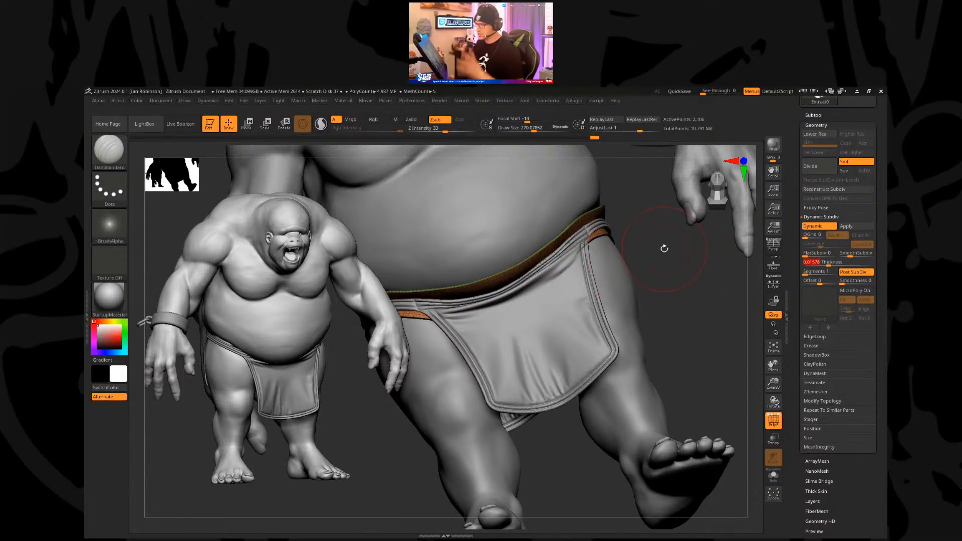
{"action": "left_click_drag", "start_coordinate": [665, 275], "coordinate": [597, 285]}
Step: Select the loin cloth and nudge it slightly with the gizmo to fit over the thickened shorts
{"action": "key", "text": "b"}
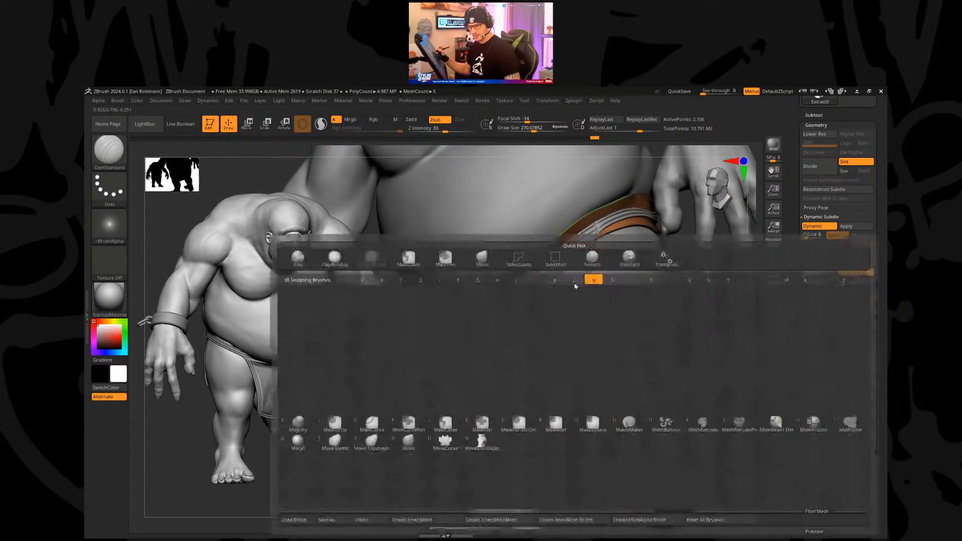
{"action": "key", "text": "Escape"}
{"action": "left_click", "coordinate": [563, 315], "text": "alt"}
{"action": "key", "text": "w"}
{"action": "mouse_move", "coordinate": [512, 327]}
{"action": "left_mouse_down"}
{"action": "mouse_move", "coordinate": [521, 331]}
{"action": "mouse_move", "coordinate": [527, 319]}
{"action": "left_mouse_up"}
{"action": "left_click_drag", "start_coordinate": [498, 282], "coordinate": [499, 286]}
{"action": "key", "text": "q"}
Step: Adjust the loin cloth's belt along the side of the hip with the Move brush at a draw size of about 393
{"action": "mouse_move", "coordinate": [667, 324]}
{"action": "left_mouse_down"}
{"action": "mouse_move", "coordinate": [638, 337]}
{"action": "mouse_move", "coordinate": [630, 329]}
{"action": "mouse_move", "coordinate": [666, 260]}
{"action": "left_mouse_up"}
{"action": "left_click_drag", "start_coordinate": [675, 299], "coordinate": [676, 298], "text": "alt"}
{"action": "key", "text": "b"}
{"action": "key", "text": "m"}
{"action": "key", "text": "v"}
{"action": "key", "text": "s"}
{"action": "left_click_drag", "start_coordinate": [646, 256], "coordinate": [653, 257]}
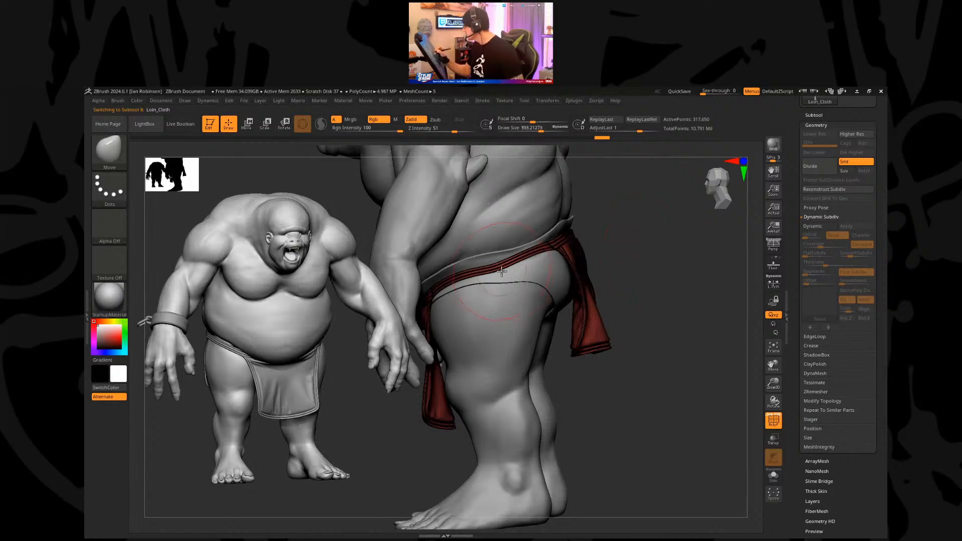
{"action": "left_click_drag", "start_coordinate": [502, 272], "coordinate": [527, 260]}
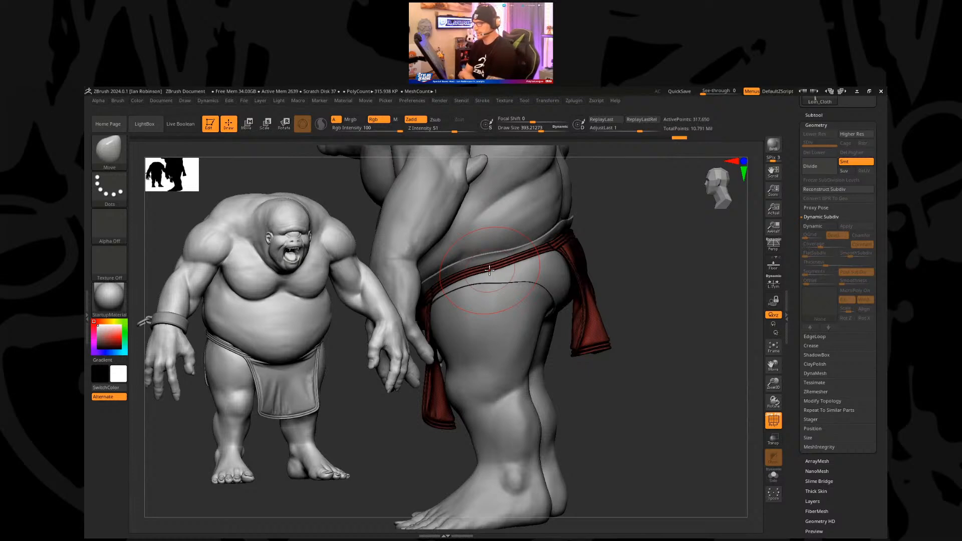
Step: Inspect the loin cloth from behind in isolation before showing all subtools again
{"action": "left_click_drag", "start_coordinate": [644, 299], "coordinate": [641, 343]}
{"action": "left_click", "coordinate": [773, 476]}
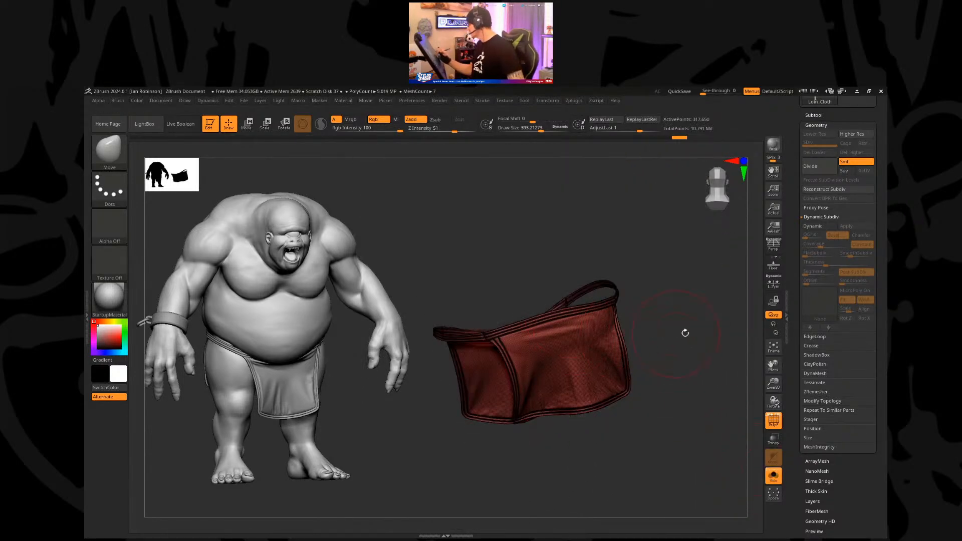
{"action": "left_click", "coordinate": [773, 476]}
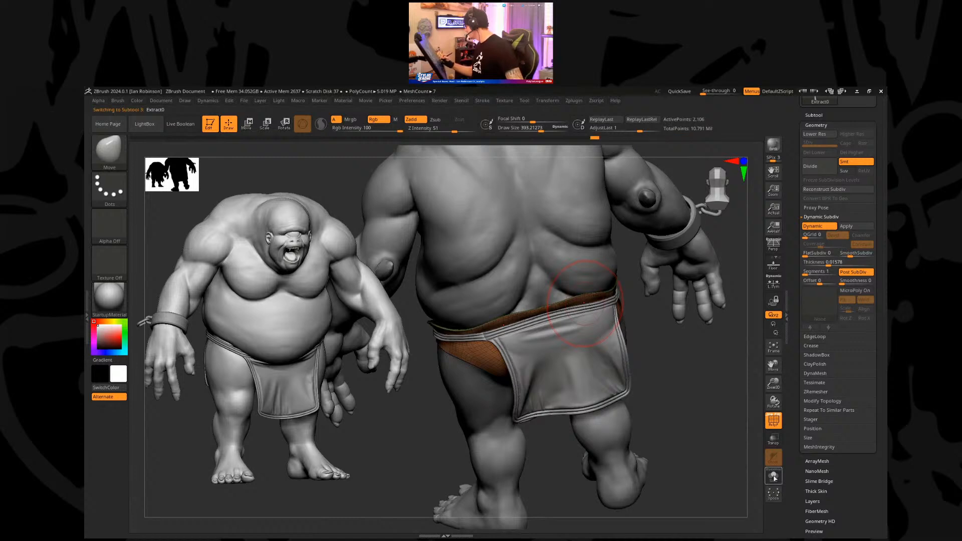
Step: Isolate the shorts and switch the subtool list to visibility set V3
{"action": "left_click", "coordinate": [773, 476]}
{"action": "left_click", "coordinate": [815, 115]}
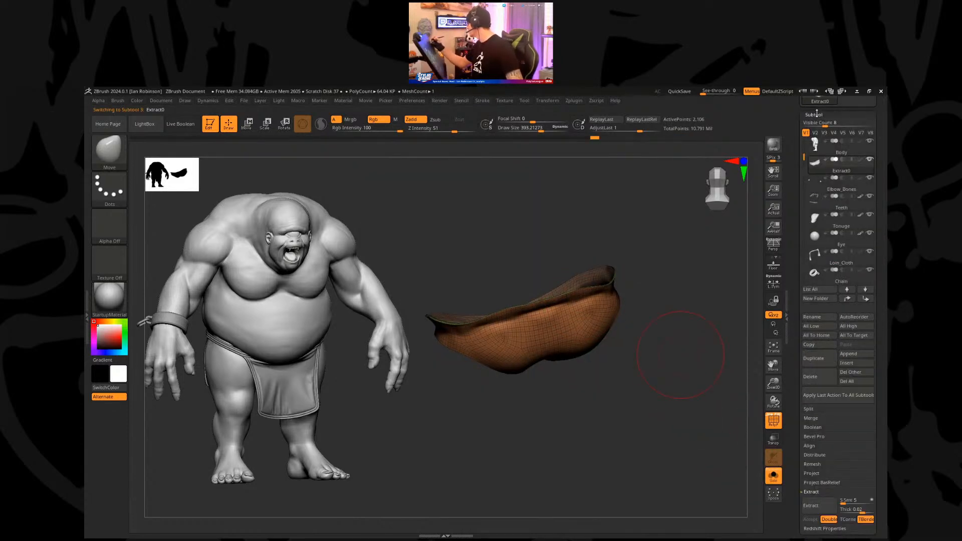
{"action": "left_click", "coordinate": [824, 133]}
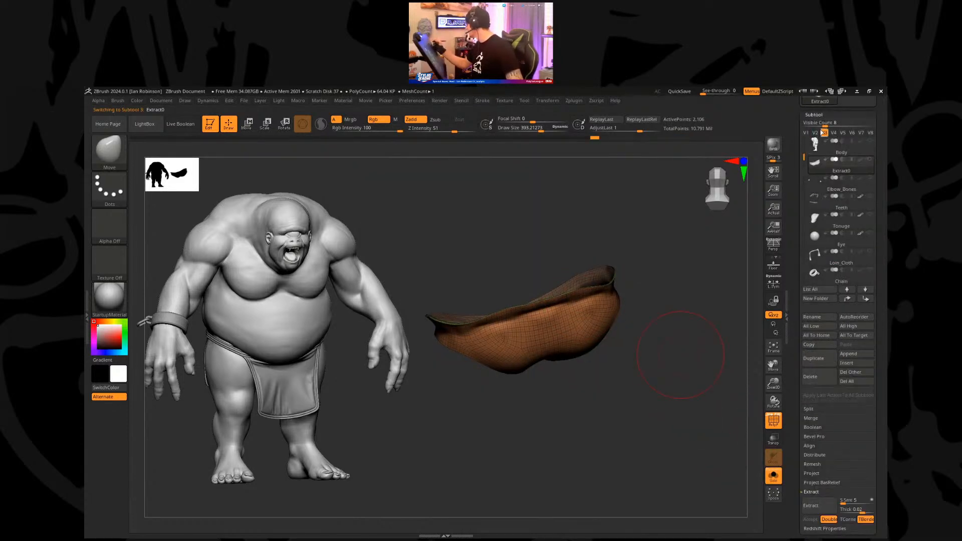
Step: Show the body around the isolated shorts and scale the shorts up uniformly by a factor of about 1.03 with the gizmo
{"action": "left_click", "coordinate": [870, 142]}
{"action": "left_click_drag", "start_coordinate": [681, 403], "coordinate": [720, 371]}
{"action": "key", "text": "w"}
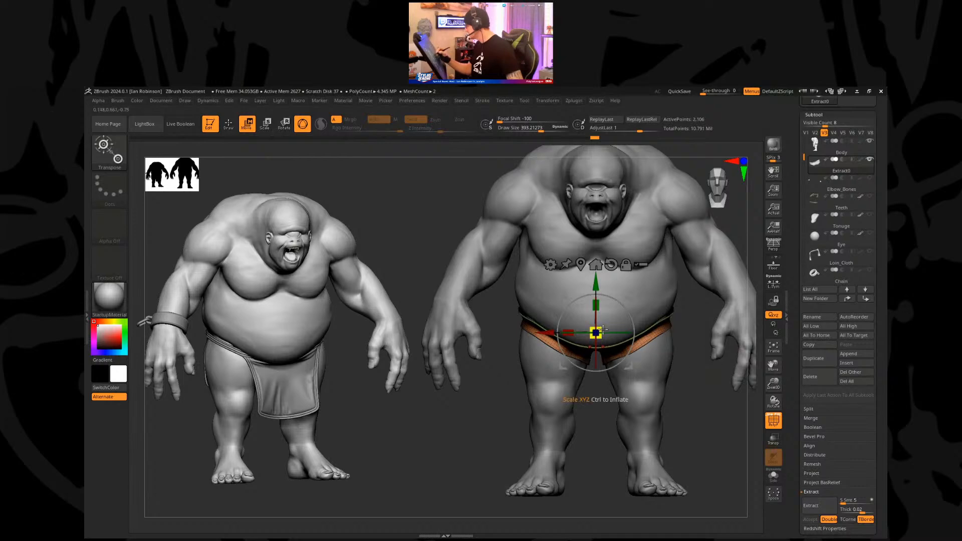
{"action": "left_click_drag", "start_coordinate": [603, 328], "coordinate": [606, 326]}
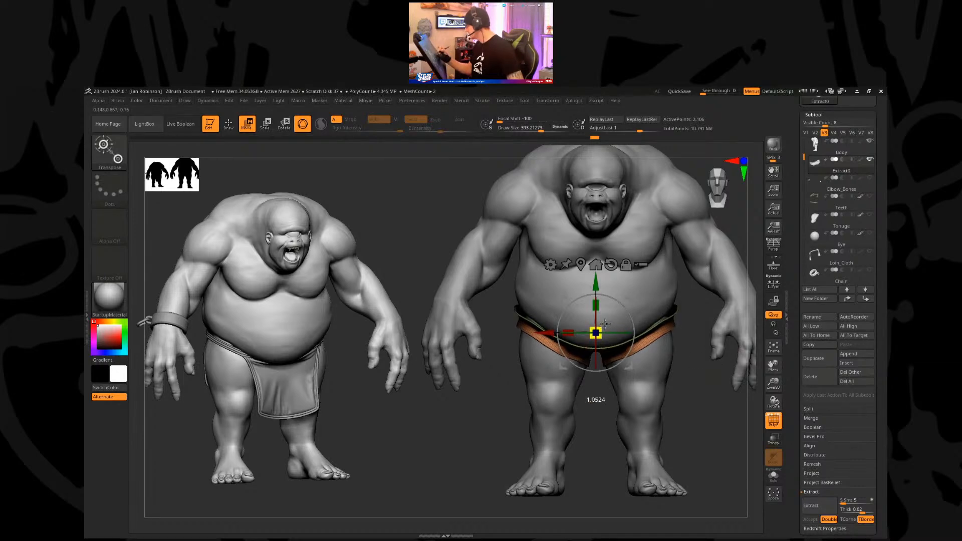
{"action": "key", "text": "q"}
{"action": "mouse_move", "coordinate": [667, 271]}
{"action": "left_mouse_down"}
{"action": "mouse_move", "coordinate": [691, 360]}
{"action": "mouse_move", "coordinate": [655, 382]}
{"action": "mouse_move", "coordinate": [691, 413]}
{"action": "mouse_move", "coordinate": [609, 346]}
{"action": "left_mouse_up"}
{"action": "key", "text": "w"}
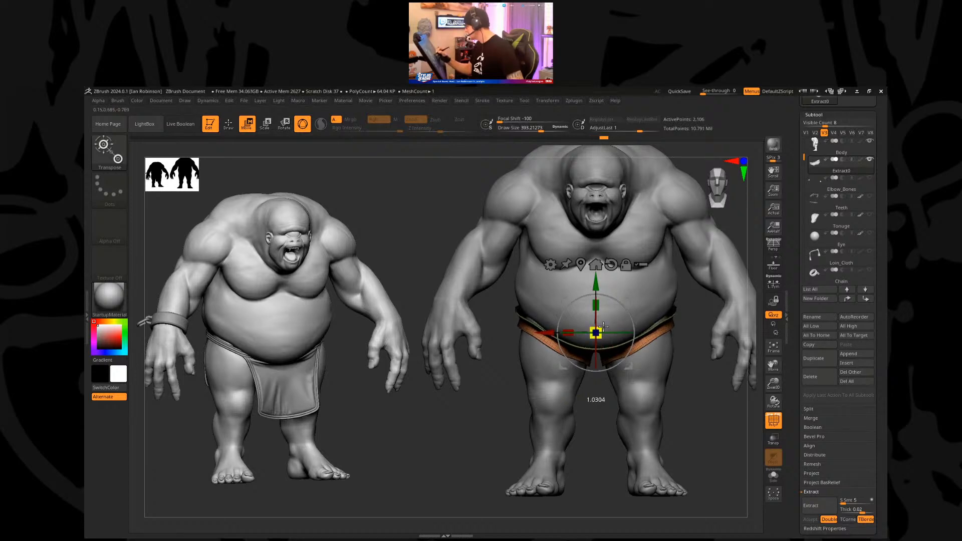
{"action": "key", "text": "q"}
{"action": "left_click_drag", "start_coordinate": [717, 382], "coordinate": [680, 361]}
{"action": "left_click_drag", "start_coordinate": [681, 403], "coordinate": [704, 410]}
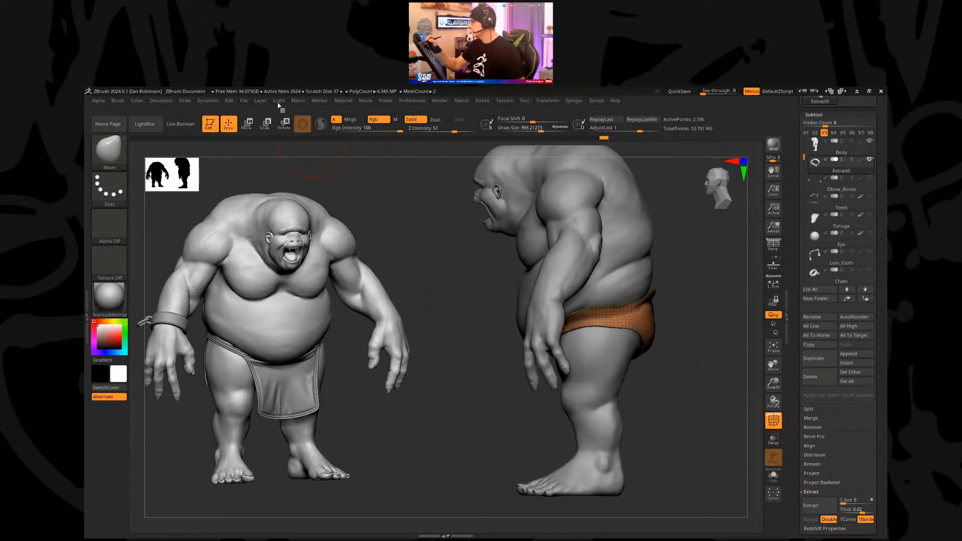
Step: Set the cloth dynamics to Contract with amount 0.2 and Collision Volume with inflate 0.25, and run the simulation on the shorts
{"action": "left_click", "coordinate": [211, 100]}
{"action": "left_click", "coordinate": [202, 111]}
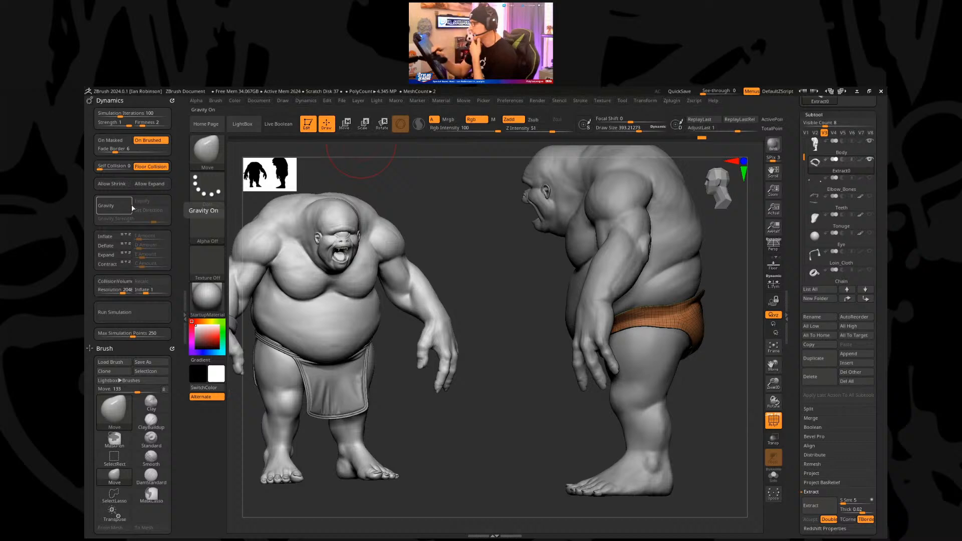
{"action": "left_click", "coordinate": [114, 264]}
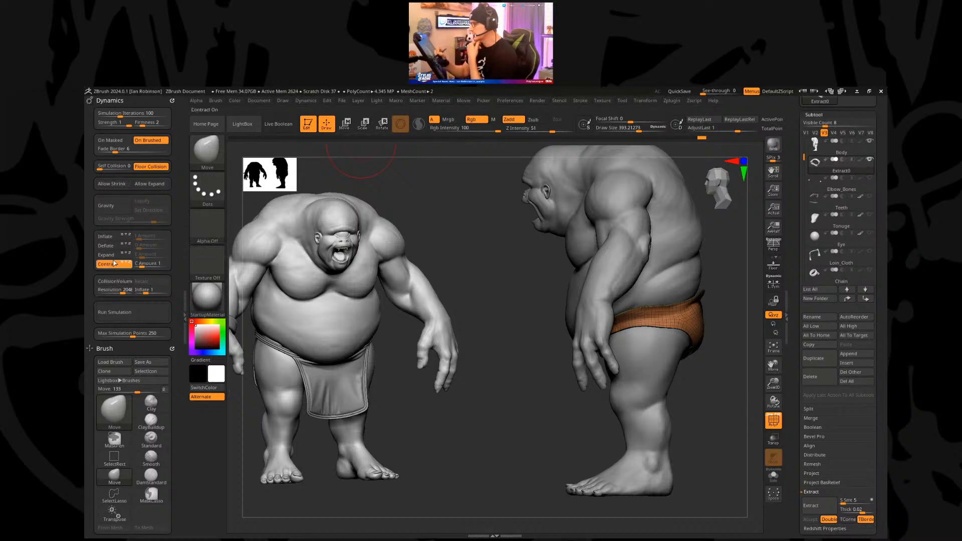
{"action": "left_click", "coordinate": [132, 281]}
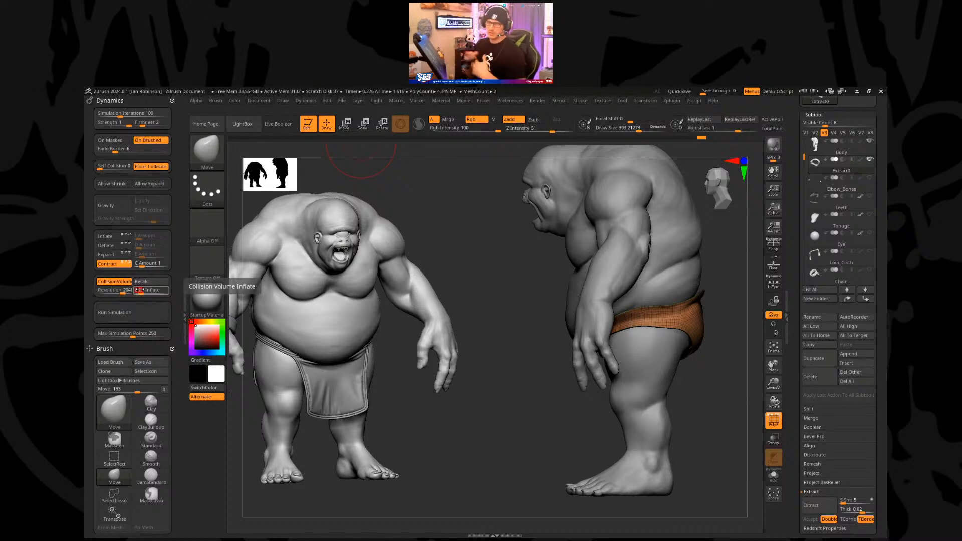
{"action": "left_click", "coordinate": [138, 264]}
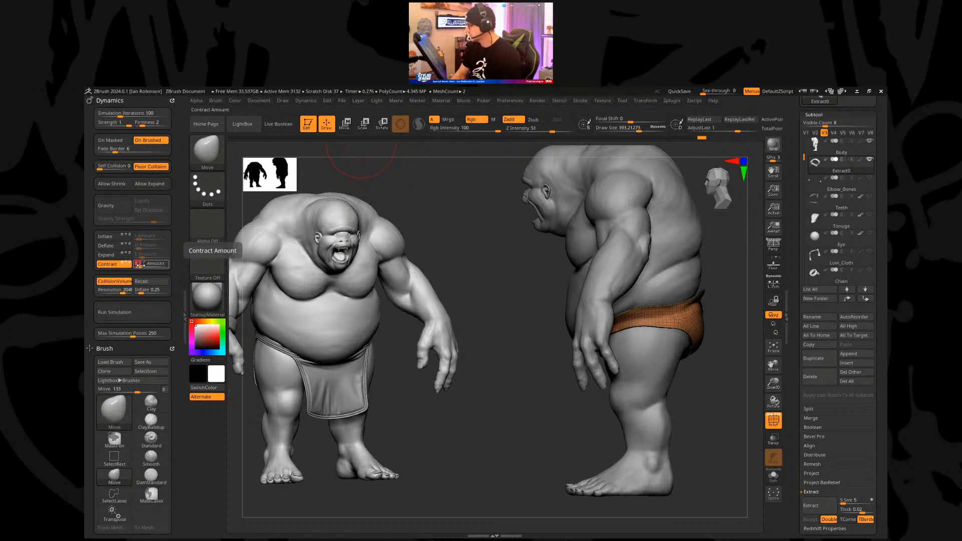
{"action": "type", "text": "0.2"}
{"action": "key", "text": "Return"}
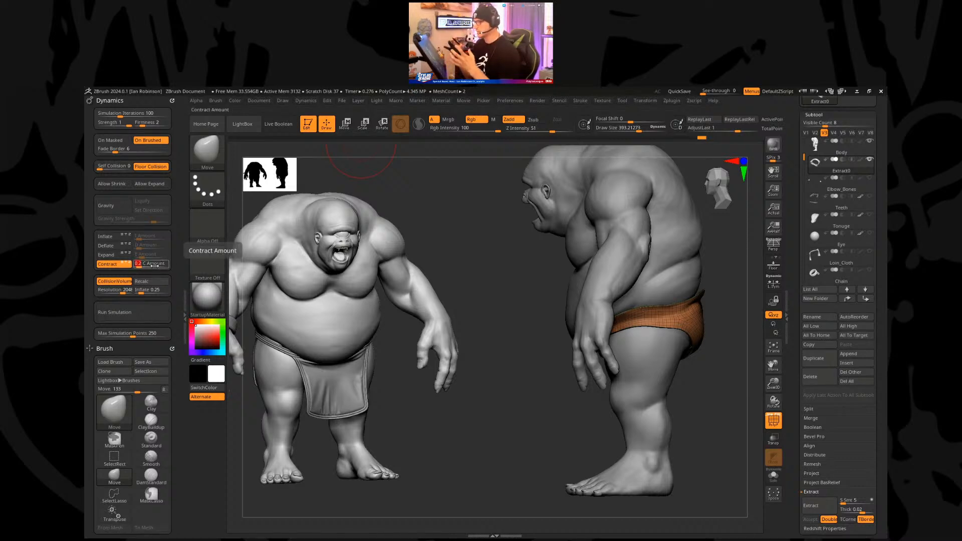
{"action": "left_click_drag", "start_coordinate": [525, 369], "coordinate": [513, 370]}
{"action": "left_click", "coordinate": [148, 315]}
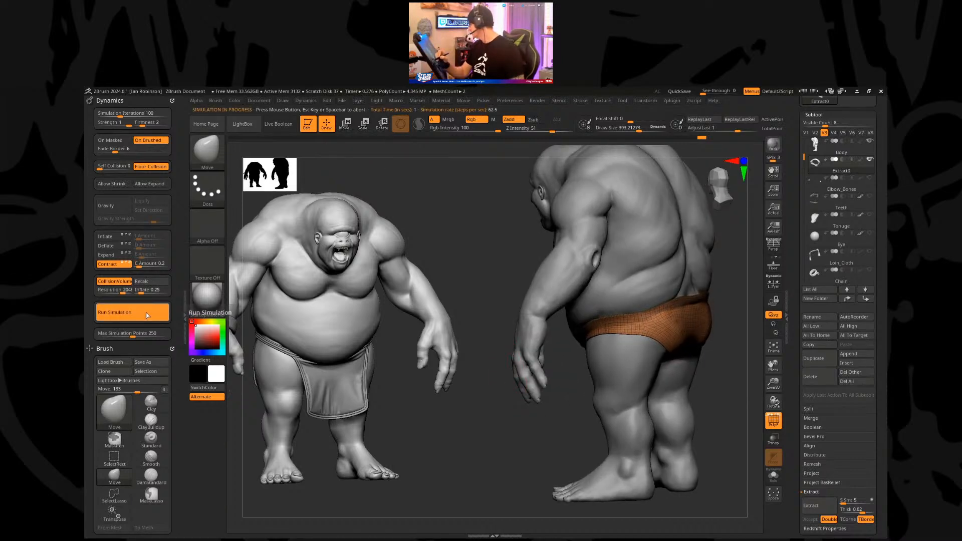
Step: Isolate the shorts and switch the gizmo to the TransposeCloth brush
{"action": "left_click_drag", "start_coordinate": [518, 382], "coordinate": [685, 426]}
{"action": "key", "text": "w"}
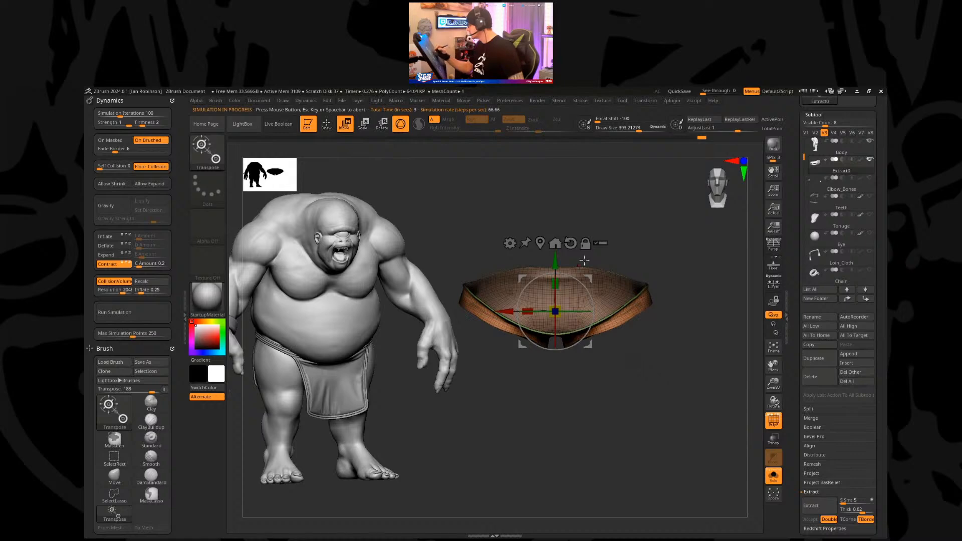
{"action": "key", "text": "b"}
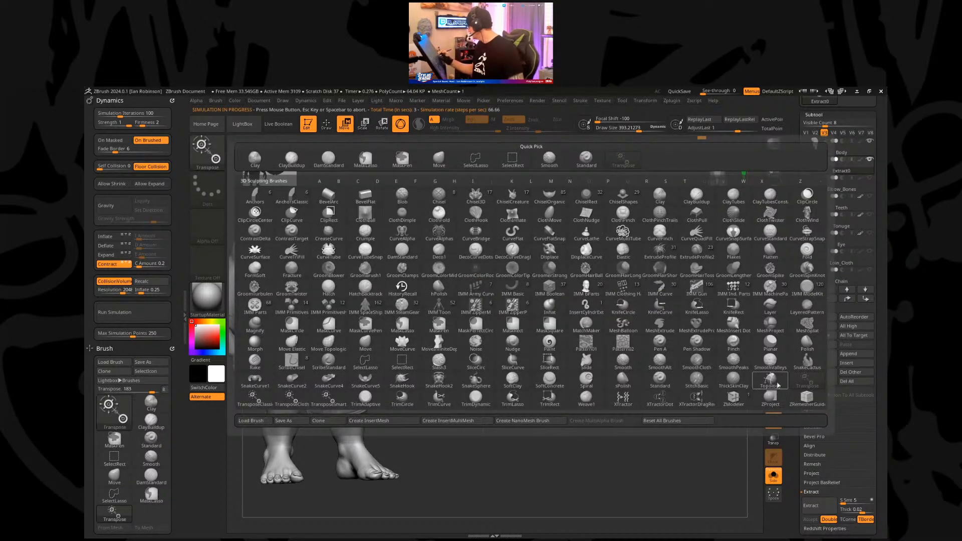
{"action": "left_click", "coordinate": [296, 399]}
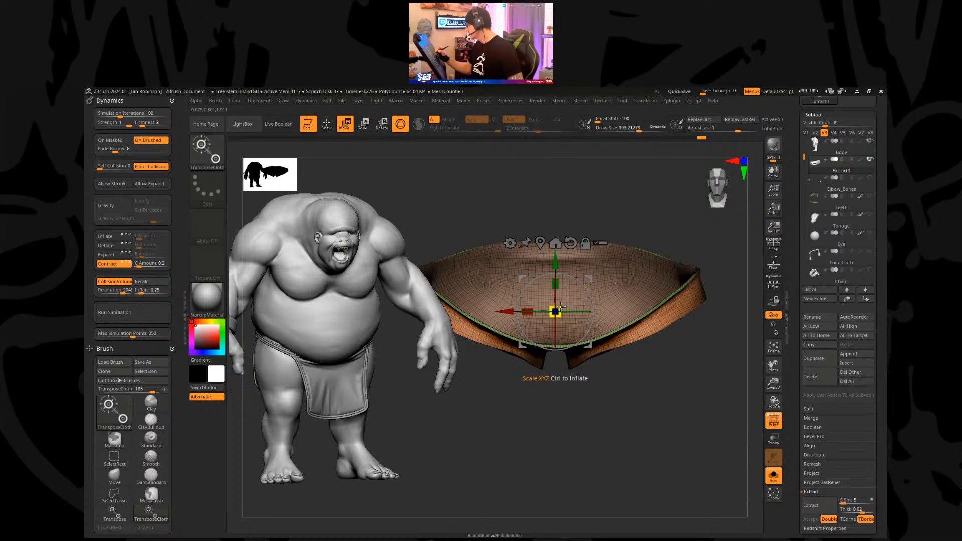
Step: Try scaling the isolated shorts with TransposeCloth, both uniformly and along their vertical axis
{"action": "left_click_drag", "start_coordinate": [561, 307], "coordinate": [563, 258]}
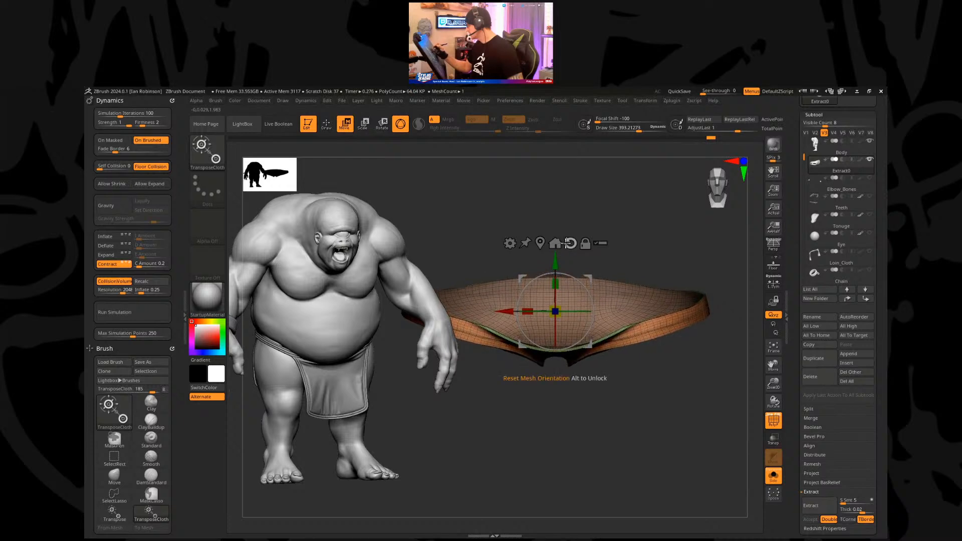
{"action": "left_click_drag", "start_coordinate": [644, 240], "coordinate": [616, 264]}
{"action": "left_click_drag", "start_coordinate": [664, 410], "coordinate": [614, 401]}
{"action": "left_click_drag", "start_coordinate": [542, 289], "coordinate": [539, 281]}
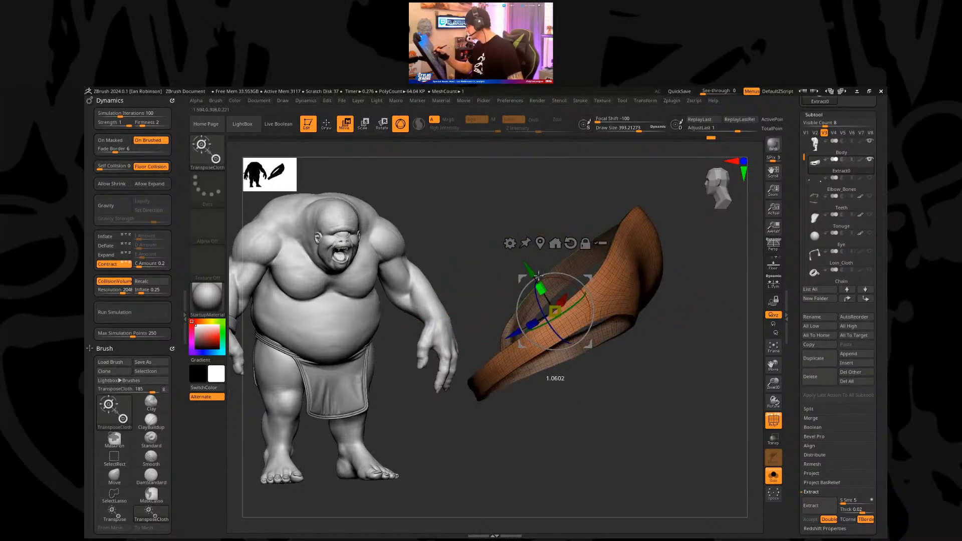
Step: Try reshaping the isolated shorts by lasso masking and adjusting them with the TransposeCloth gizmo
{"action": "key", "text": "q"}
{"action": "mouse_move", "coordinate": [658, 394]}
{"action": "left_mouse_down"}
{"action": "mouse_move", "coordinate": [690, 361]}
{"action": "mouse_move", "coordinate": [668, 399]}
{"action": "left_mouse_up"}
{"action": "key", "text": "ctrl"}
{"action": "left_click_drag", "start_coordinate": [662, 349], "coordinate": [630, 330], "text": "ctrl"}
{"action": "mouse_move", "coordinate": [498, 305]}
{"action": "left_mouse_down", "text": "ctrl"}
{"action": "mouse_move", "coordinate": [720, 400]}
{"action": "mouse_move", "coordinate": [706, 414]}
{"action": "left_mouse_up", "text": "ctrl"}
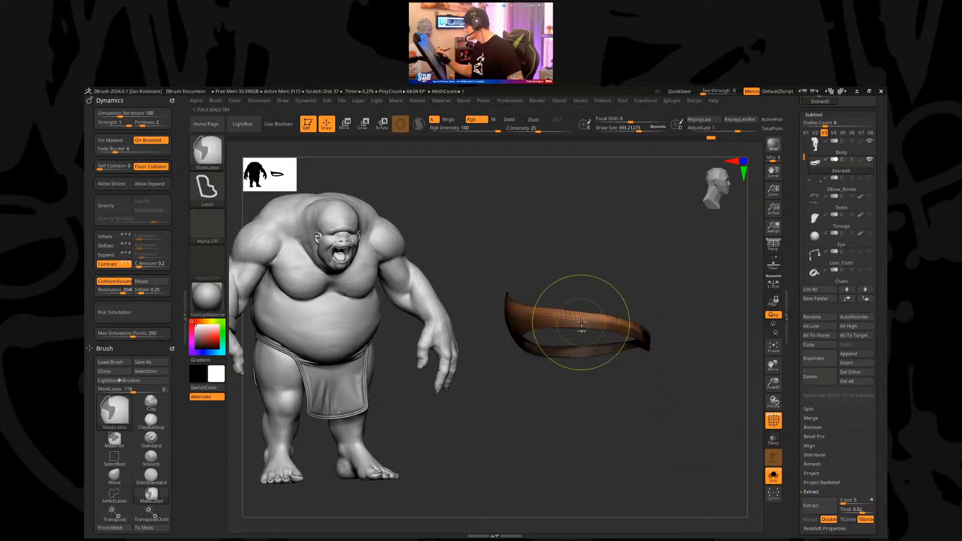
{"action": "key", "text": "w"}
{"action": "left_click_drag", "start_coordinate": [597, 314], "coordinate": [592, 319]}
{"action": "mouse_move", "coordinate": [590, 399]}
{"action": "left_mouse_down"}
{"action": "mouse_move", "coordinate": [617, 393]}
{"action": "mouse_move", "coordinate": [615, 378]}
{"action": "mouse_move", "coordinate": [601, 407]}
{"action": "mouse_move", "coordinate": [605, 432]}
{"action": "mouse_move", "coordinate": [683, 286]}
{"action": "left_mouse_up"}
{"action": "key", "text": "b"}
{"action": "key", "text": "m"}
{"action": "key", "text": "v"}
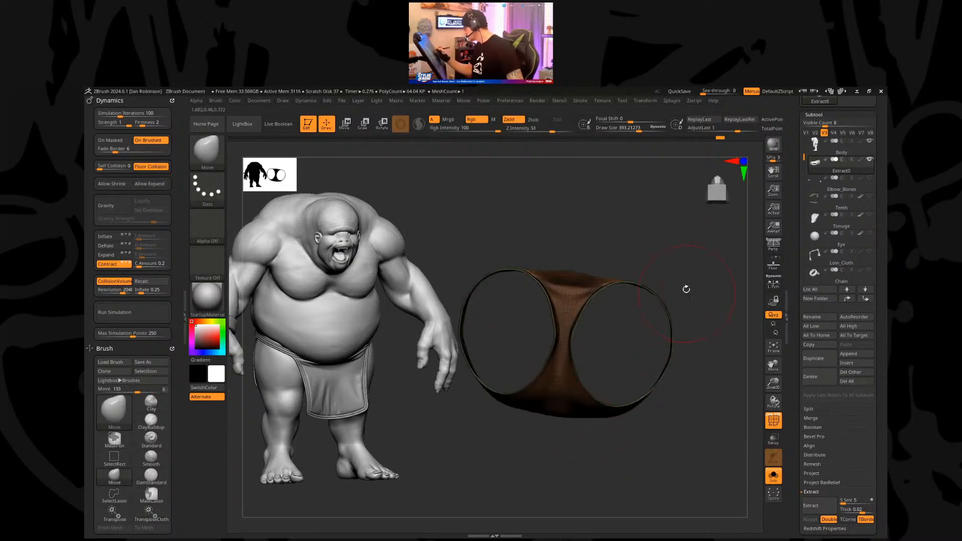
Step: Show the body again and try shifting the shorts by about 0.15 along their vertical axis with TransposeCloth
{"action": "key", "text": "b"}
{"action": "key", "text": "m"}
{"action": "key", "text": "l"}
{"action": "key", "text": "b"}
{"action": "key", "text": "m"}
{"action": "key", "text": "v"}
{"action": "left_click_drag", "start_coordinate": [616, 237], "coordinate": [547, 301]}
{"action": "key", "text": "w"}
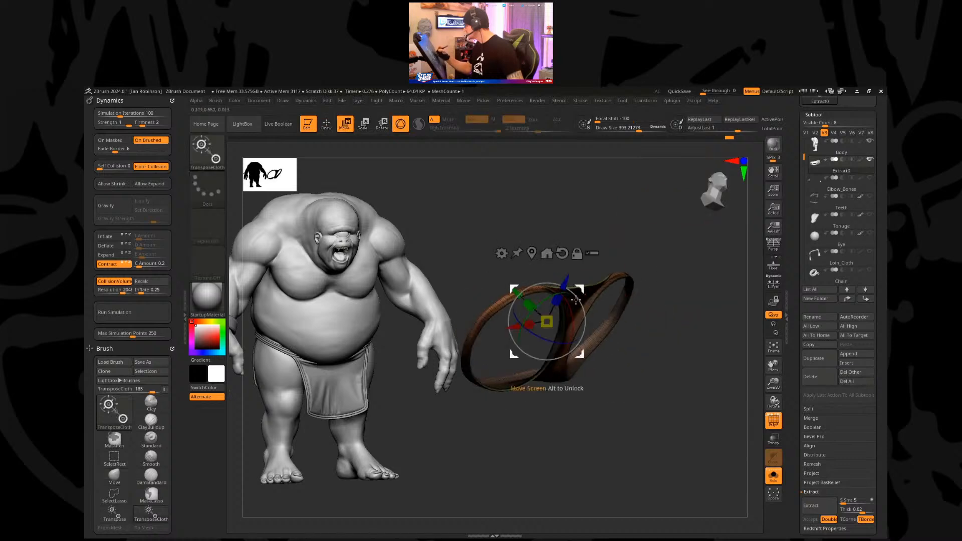
{"action": "left_click", "coordinate": [774, 476]}
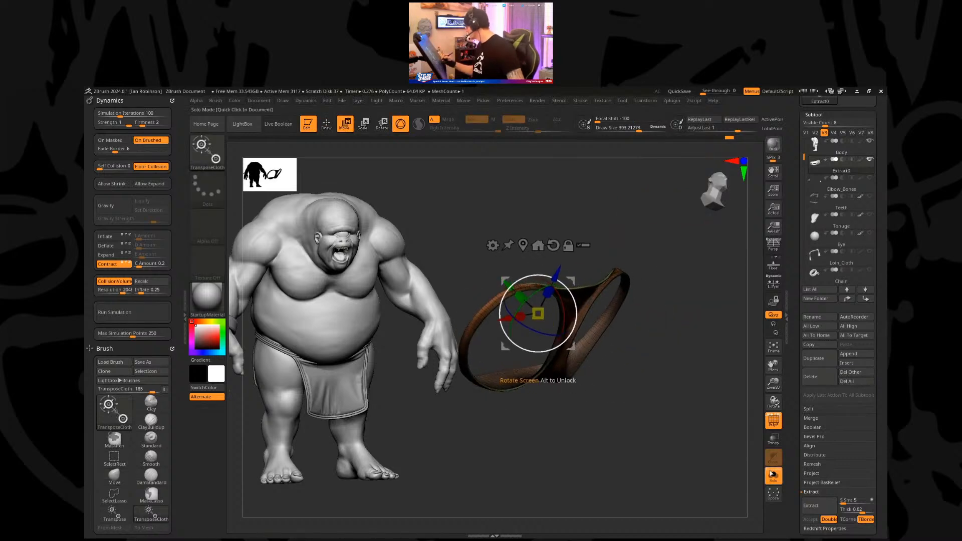
{"action": "left_click_drag", "start_coordinate": [520, 493], "coordinate": [551, 351]}
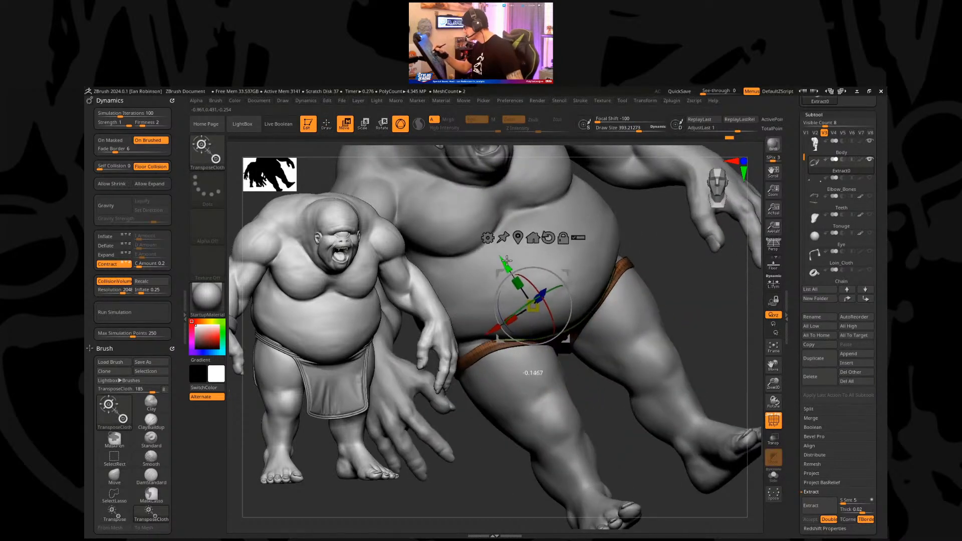
{"action": "left_click_drag", "start_coordinate": [690, 326], "coordinate": [675, 344]}
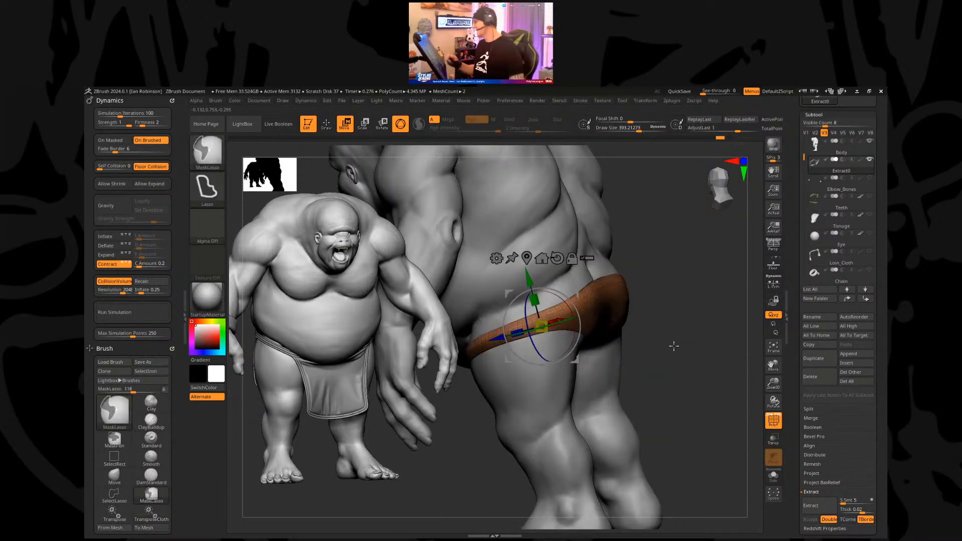
{"action": "key", "text": "ctrl"}
{"action": "key", "text": "ctrl+s"}
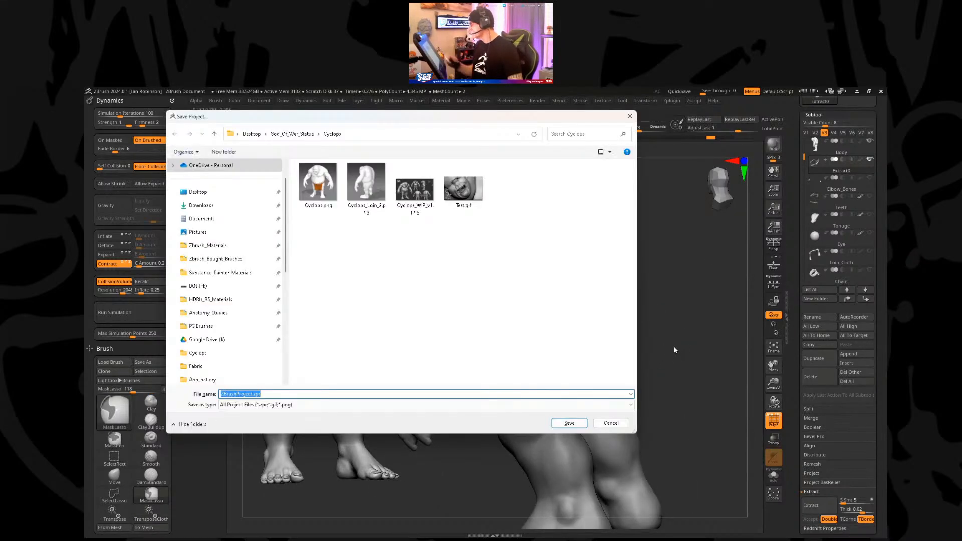
{"action": "key", "text": "Escape"}
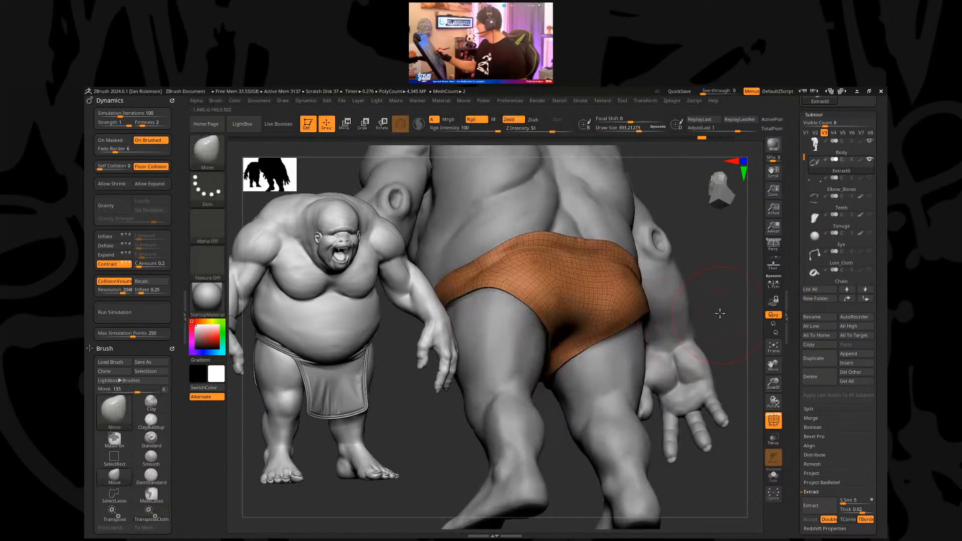
Step: Fit the shorts more closely around the buttocks and hips with small TransposeCloth adjustments from behind and from the side
{"action": "left_click_drag", "start_coordinate": [720, 313], "coordinate": [679, 339], "text": "alt"}
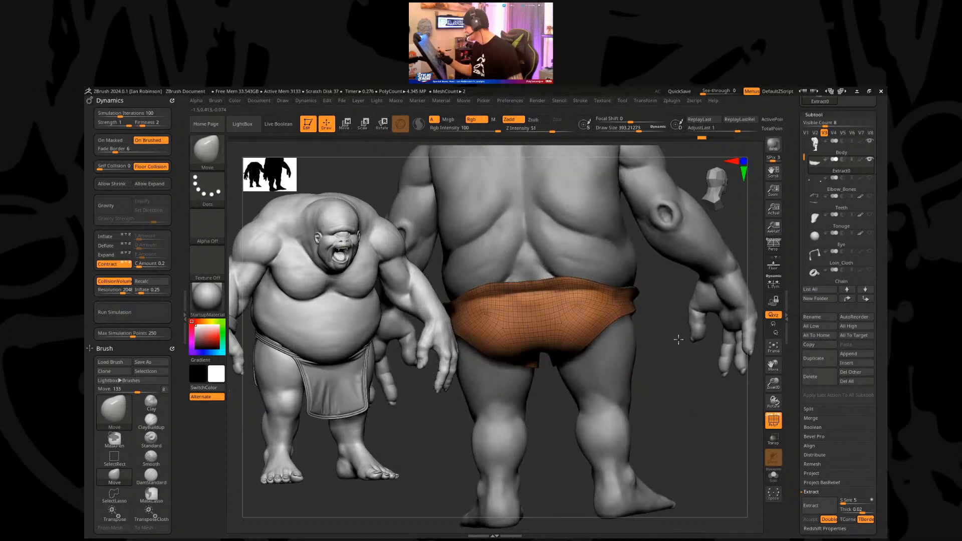
{"action": "key", "text": "w"}
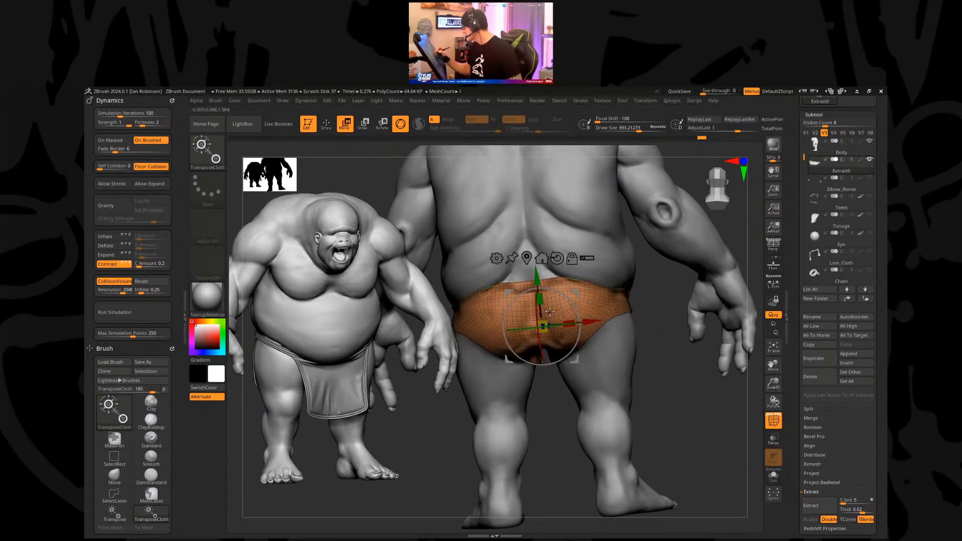
{"action": "key", "text": "q"}
{"action": "mouse_move", "coordinate": [666, 387]}
{"action": "left_mouse_down"}
{"action": "mouse_move", "coordinate": [631, 428]}
{"action": "mouse_move", "coordinate": [700, 366]}
{"action": "mouse_move", "coordinate": [674, 378]}
{"action": "mouse_move", "coordinate": [624, 351]}
{"action": "left_mouse_up"}
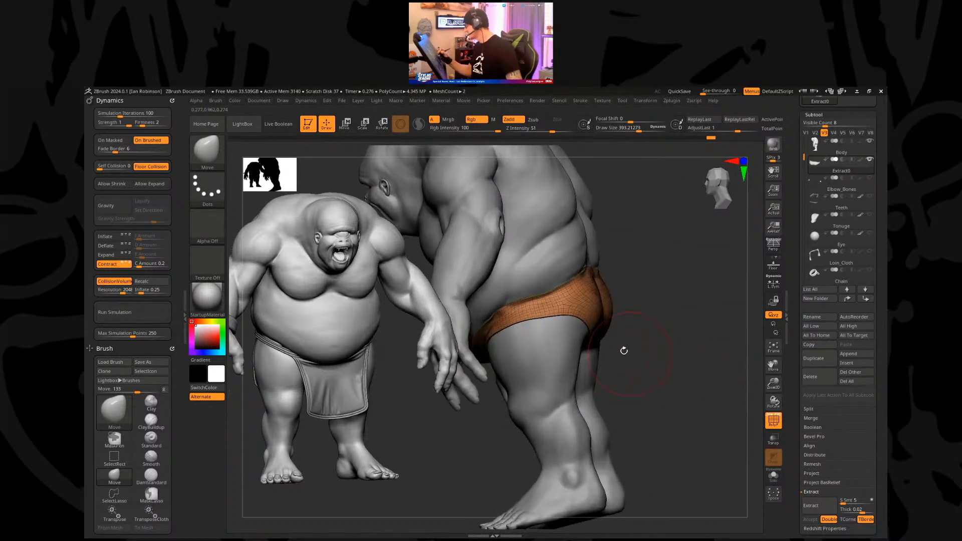
{"action": "key", "text": "w"}
{"action": "key", "text": "q"}
{"action": "left_click_drag", "start_coordinate": [662, 270], "coordinate": [654, 266]}
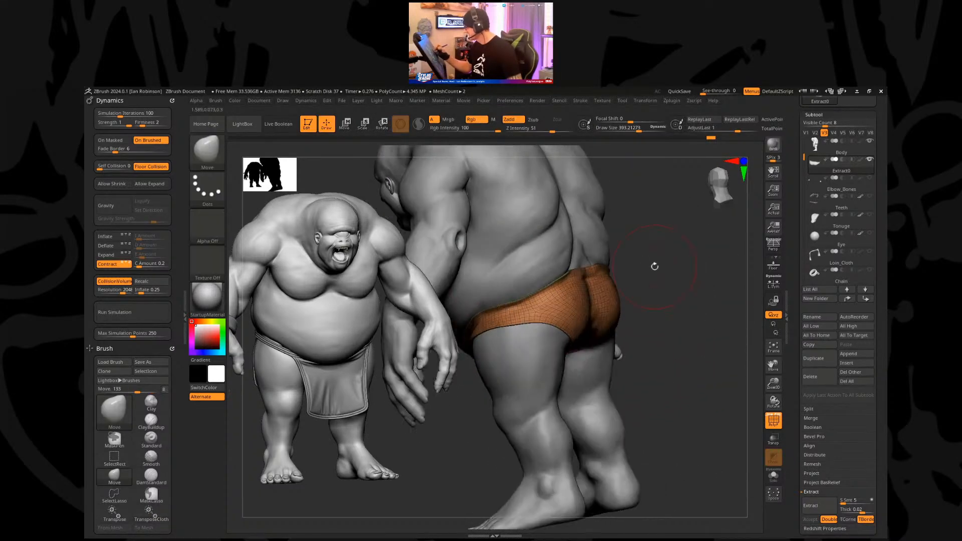
{"action": "key", "text": "w"}
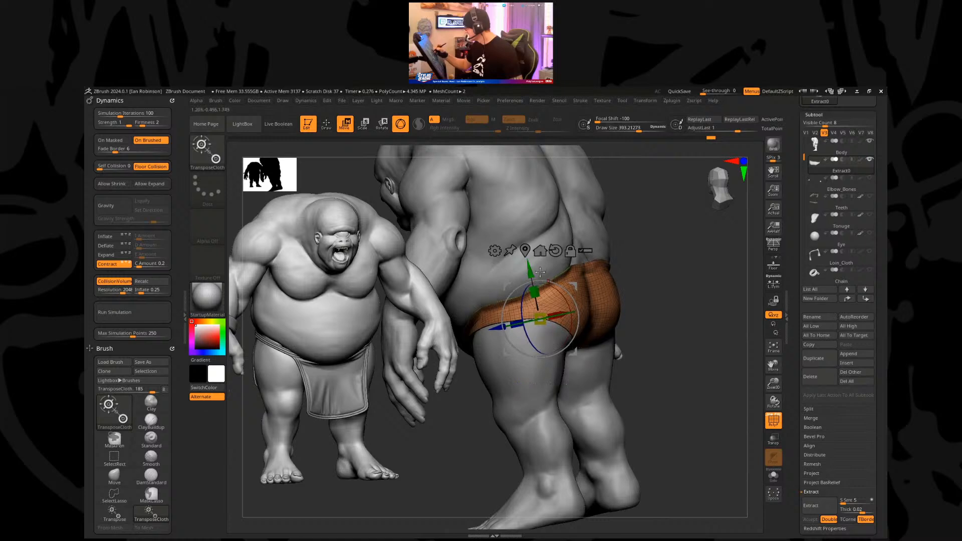
{"action": "key", "text": "q"}
{"action": "mouse_move", "coordinate": [687, 372]}
{"action": "left_mouse_down"}
{"action": "mouse_move", "coordinate": [704, 376]}
{"action": "mouse_move", "coordinate": [727, 317]}
{"action": "left_mouse_up"}
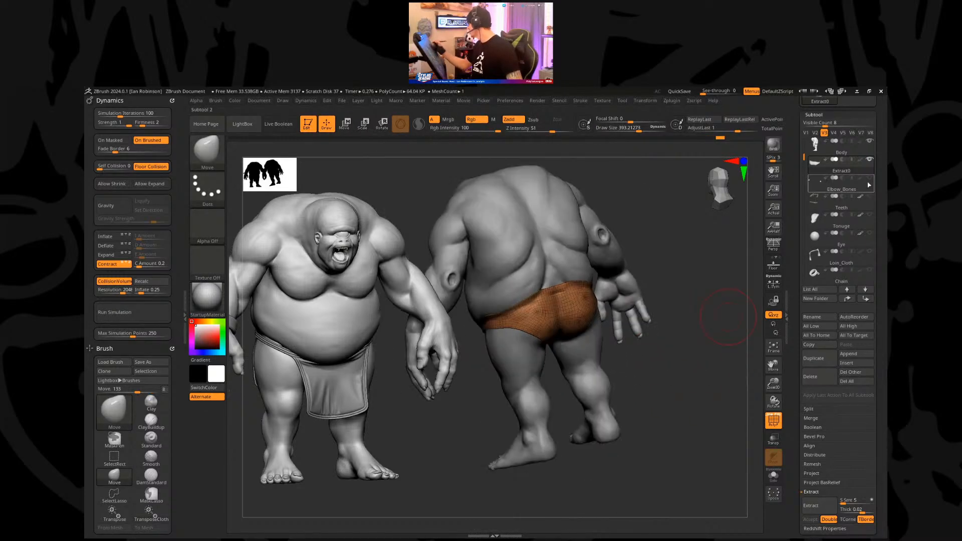
Step: Switch to visibility set V1, select the loin cloth and nudge it over the shorts with the standard Transpose gizmo
{"action": "left_click", "coordinate": [806, 133]}
{"action": "left_click_drag", "start_coordinate": [705, 279], "coordinate": [592, 337]}
{"action": "left_click", "coordinate": [592, 337], "text": "alt"}
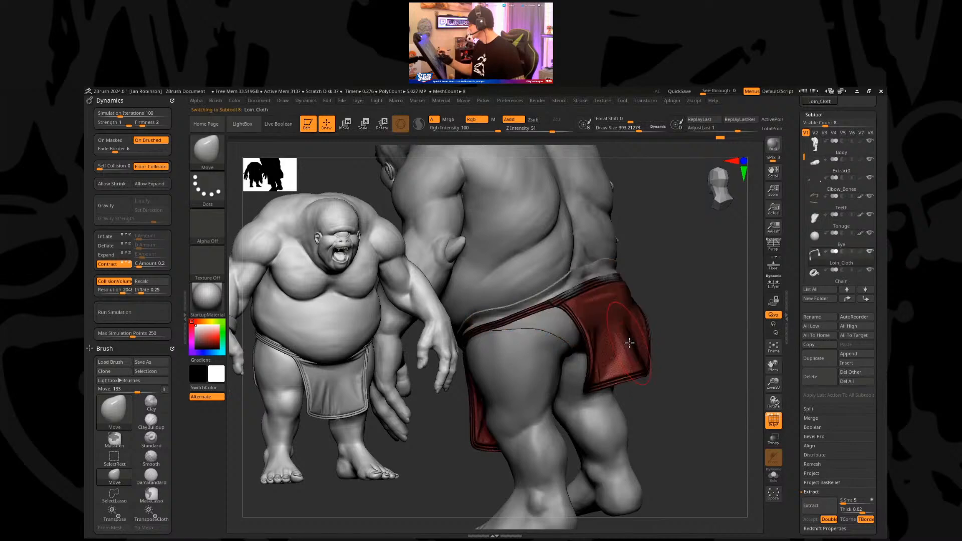
{"action": "key", "text": "w"}
{"action": "key", "text": "b"}
{"action": "left_click", "coordinate": [807, 383]}
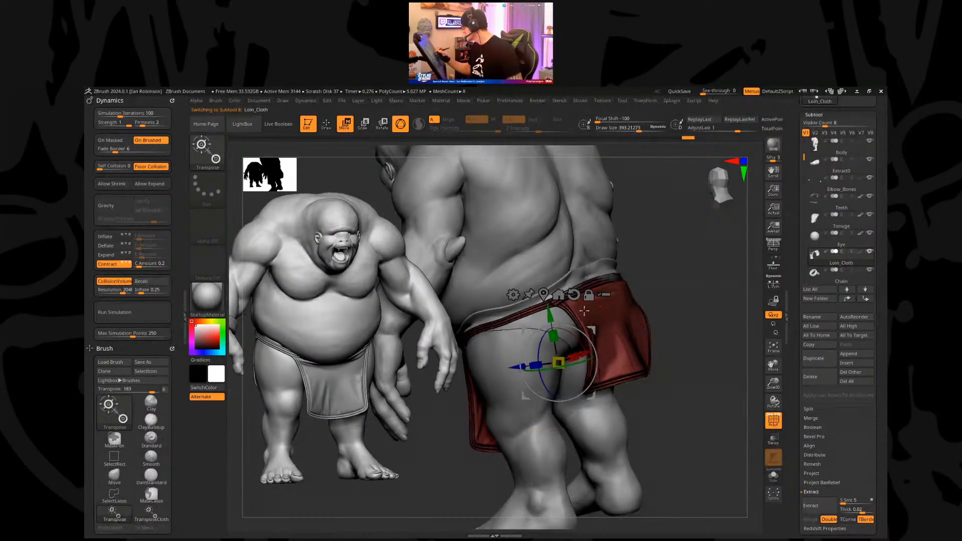
{"action": "key", "text": "q"}
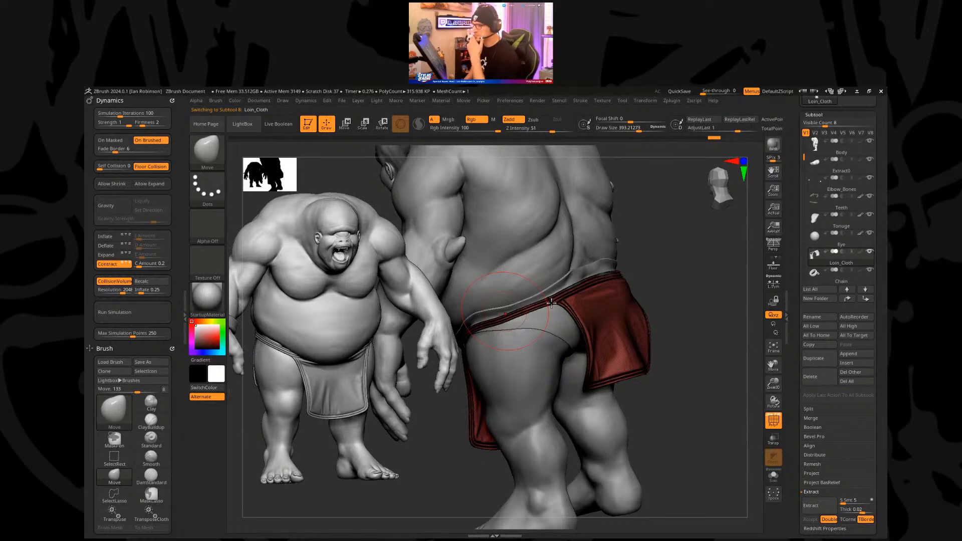
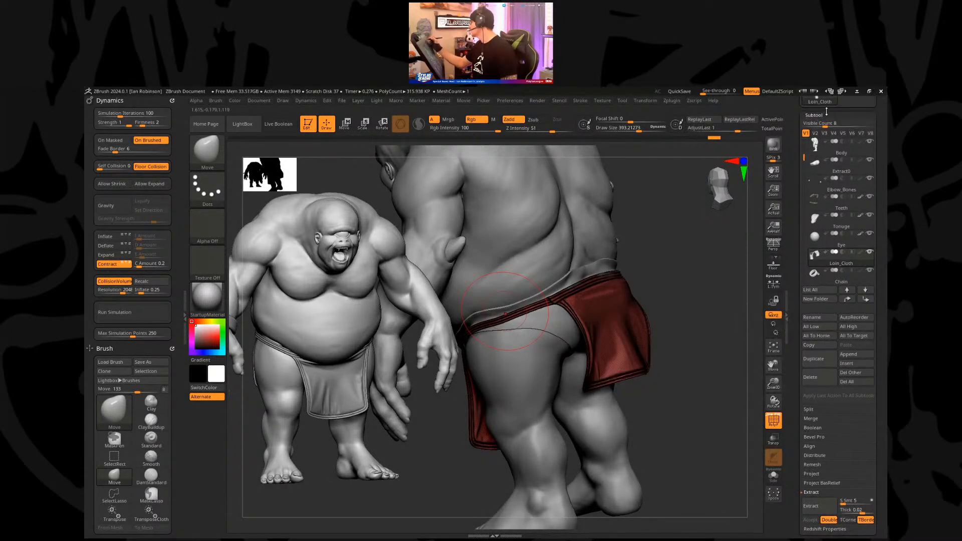
Step: Look through the preferences for Interface, Draw, Custom UI, Palettes and interface colors
{"action": "left_click", "coordinate": [821, 114]}
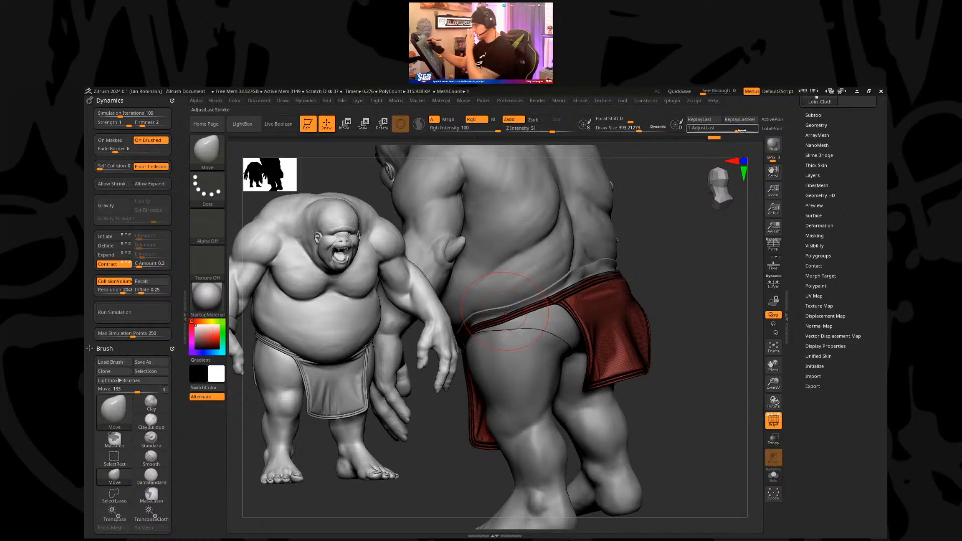
{"action": "left_click", "coordinate": [519, 98]}
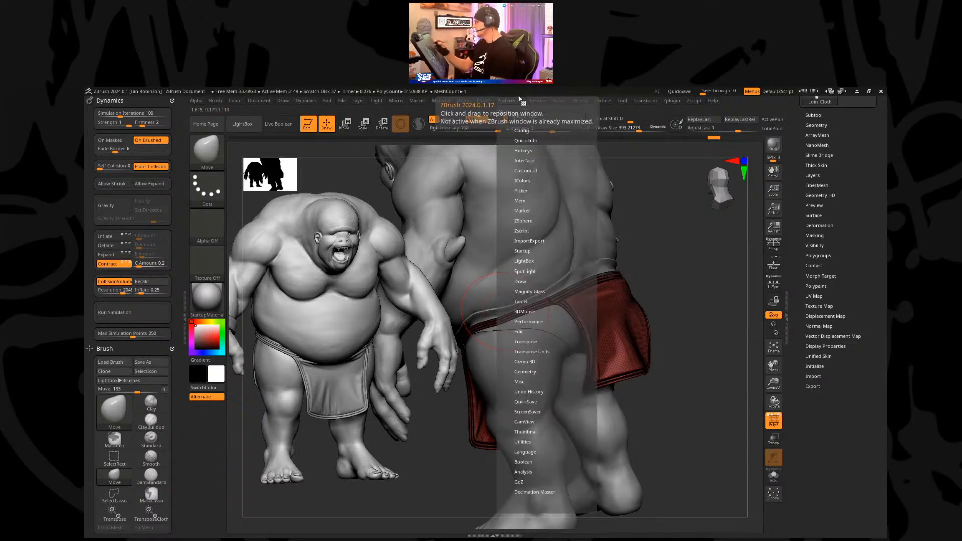
{"action": "left_click", "coordinate": [539, 160]}
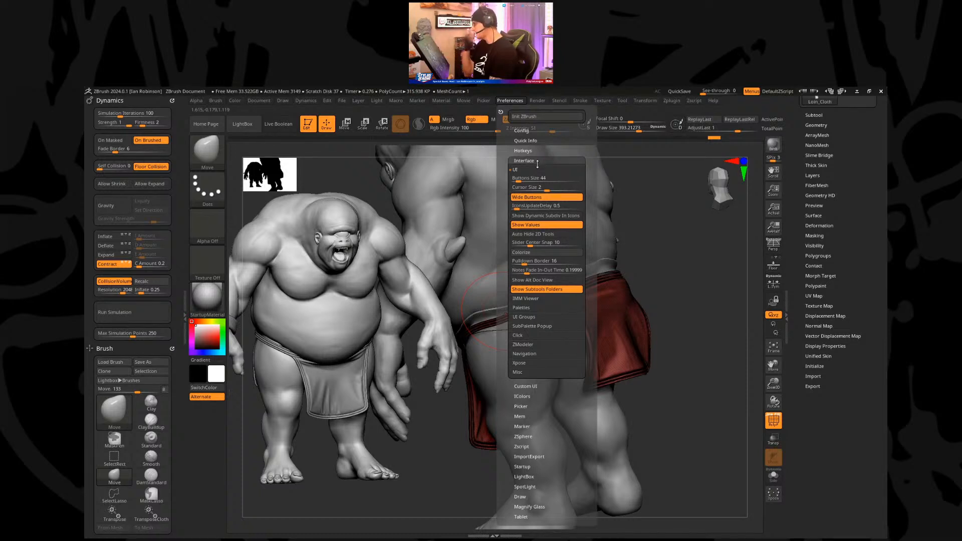
{"action": "left_click", "coordinate": [536, 162]}
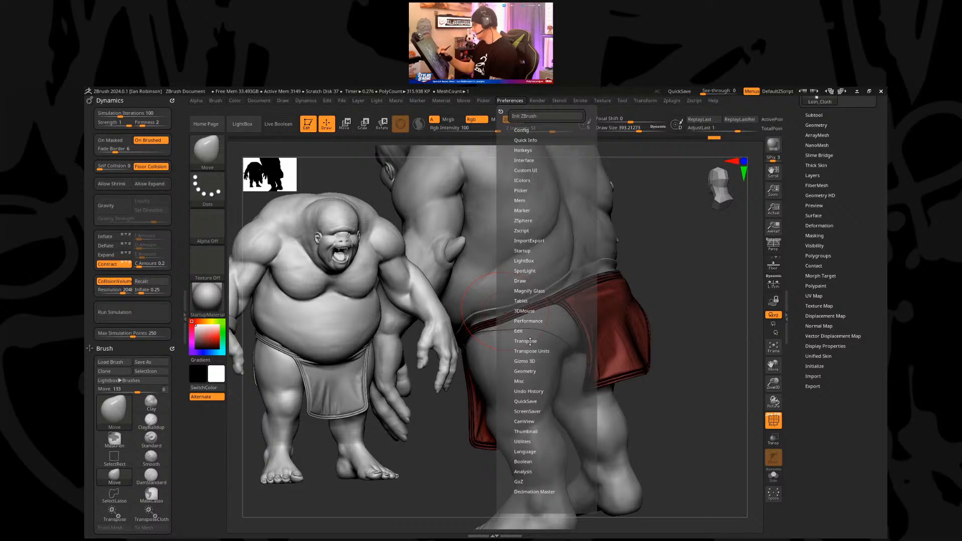
{"action": "left_click", "coordinate": [525, 281]}
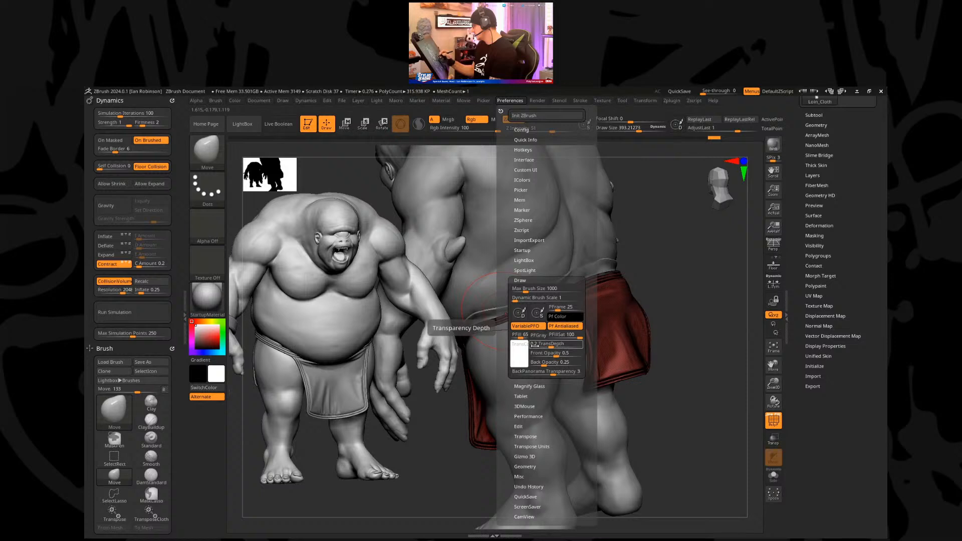
{"action": "left_click", "coordinate": [533, 281]}
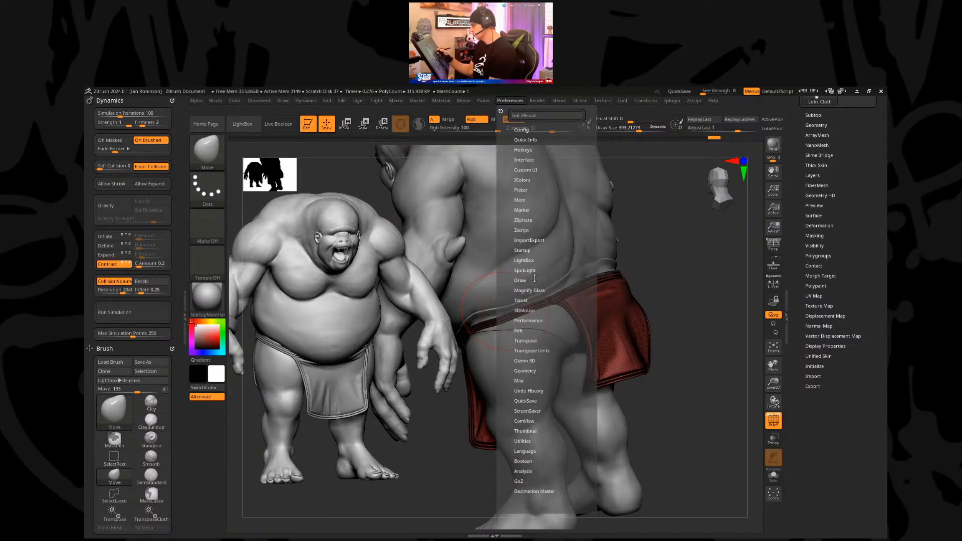
{"action": "left_click", "coordinate": [527, 161]}
{"action": "left_click", "coordinate": [529, 161]}
{"action": "left_click", "coordinate": [537, 171]}
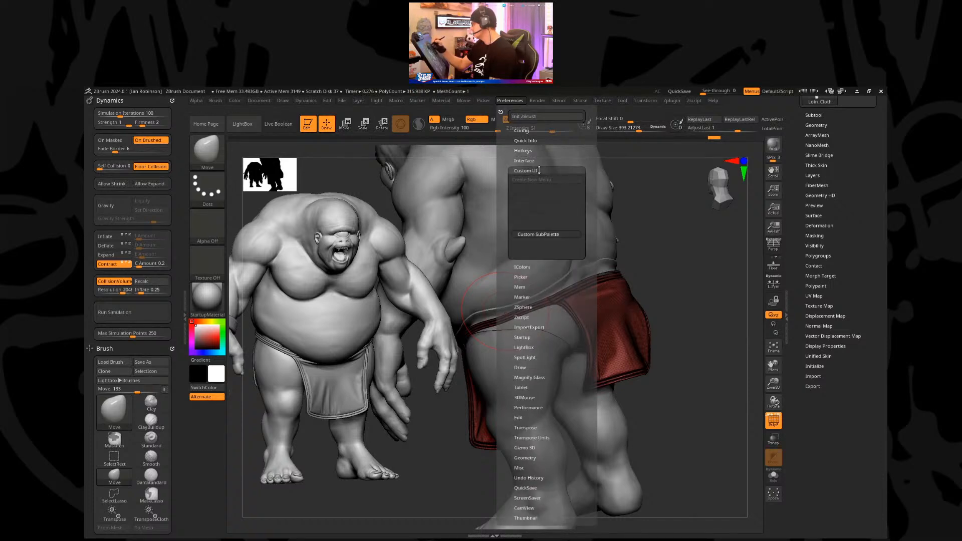
{"action": "left_click", "coordinate": [534, 160]}
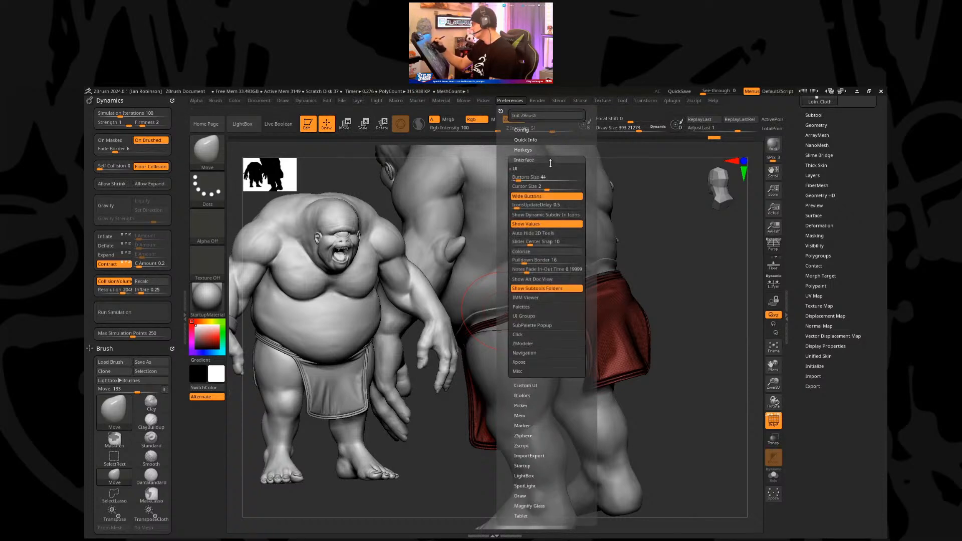
{"action": "left_click", "coordinate": [531, 308]}
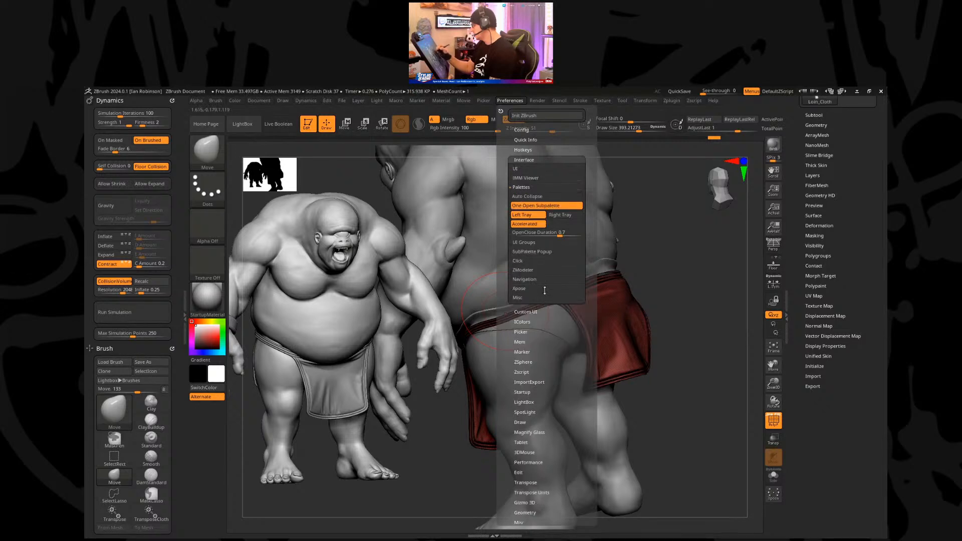
{"action": "left_click", "coordinate": [532, 188]}
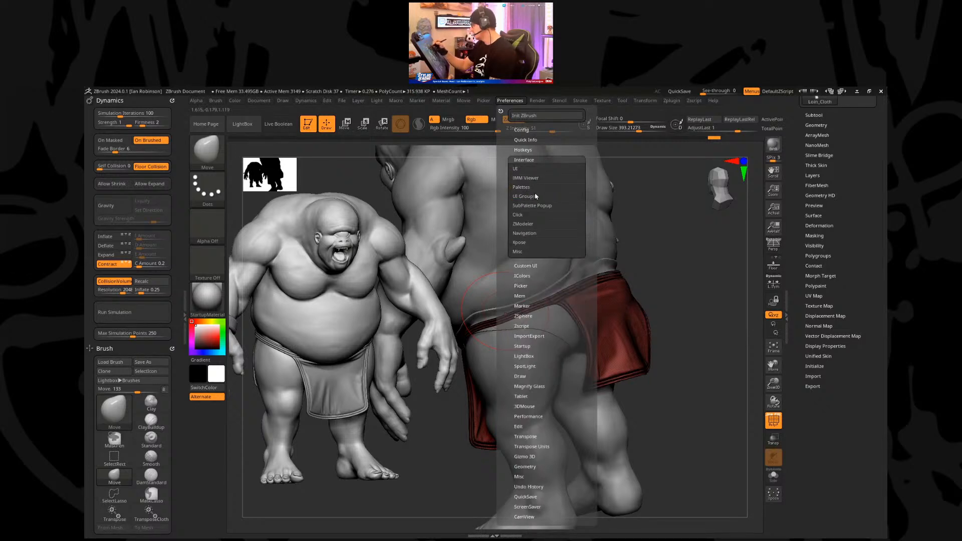
{"action": "left_click", "coordinate": [531, 276]}
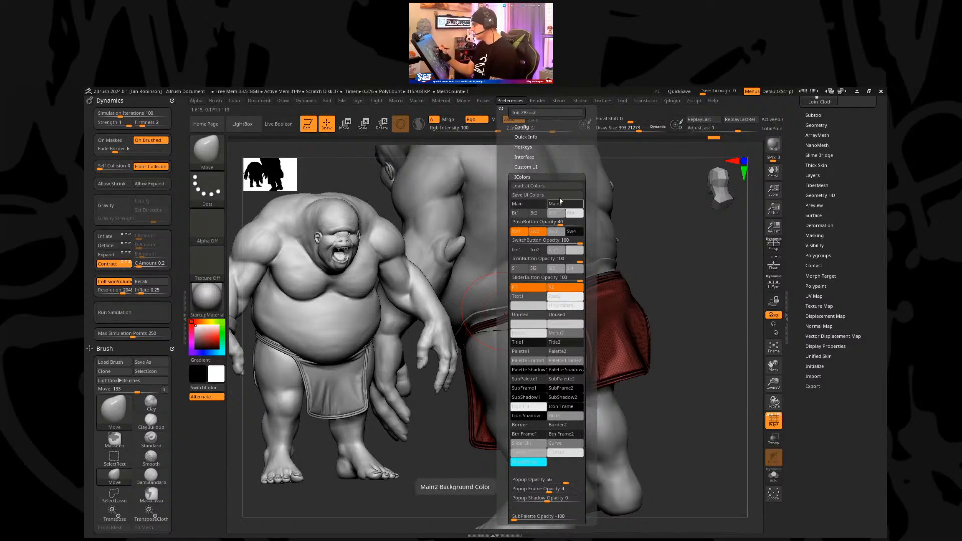
{"action": "scroll", "coordinate": [524, 111], "scroll_direction": "up", "scroll_amount": 1}
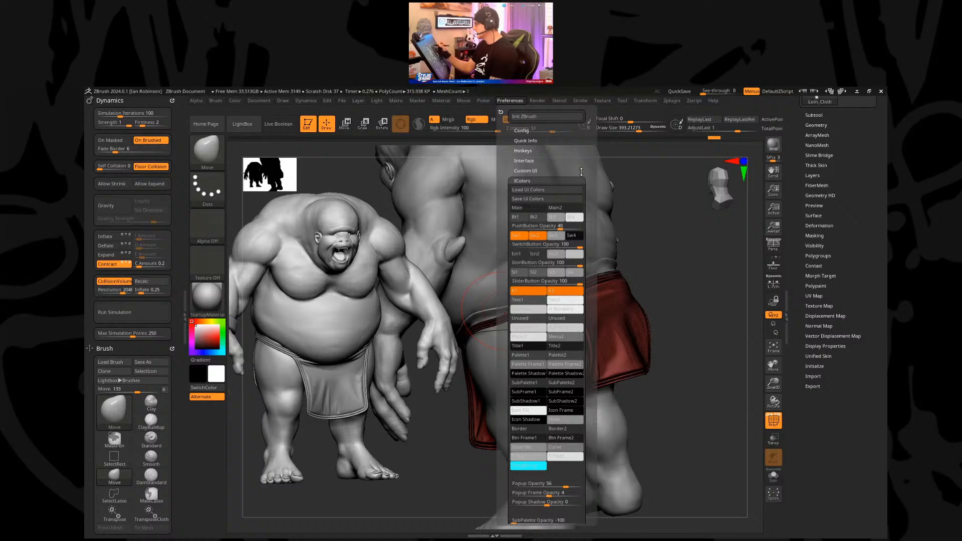
{"action": "scroll", "coordinate": [576, 316], "scroll_direction": "down", "scroll_amount": 2}
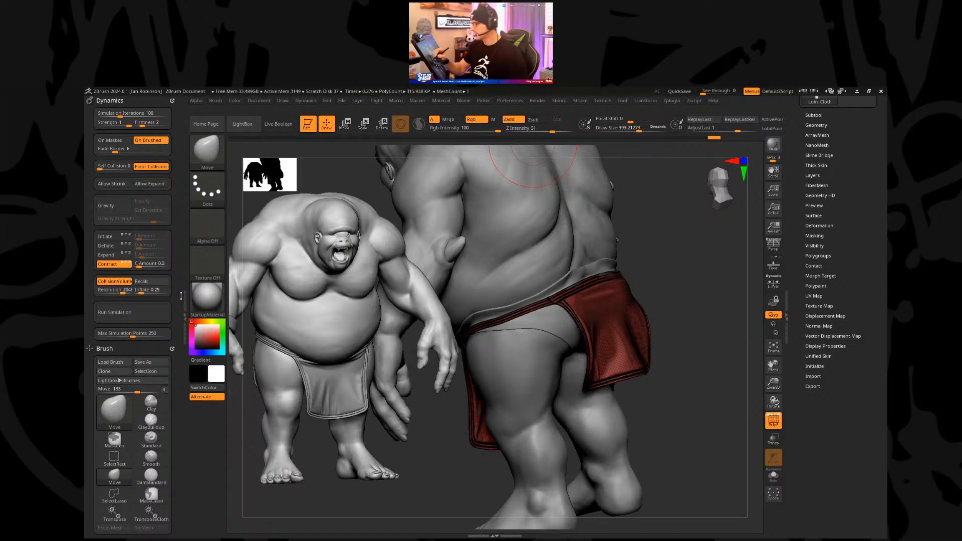
Step: Hide the Dynamics and Brush palettes beside the canvas and turn off the PolyFrame display
{"action": "mouse_move", "coordinate": [685, 264]}
{"action": "left_mouse_down", "text": "alt"}
{"action": "mouse_move", "coordinate": [668, 232]}
{"action": "mouse_move", "coordinate": [625, 263]}
{"action": "mouse_move", "coordinate": [648, 270]}
{"action": "mouse_move", "coordinate": [648, 306]}
{"action": "mouse_move", "coordinate": [681, 243]}
{"action": "mouse_move", "coordinate": [677, 307]}
{"action": "mouse_move", "coordinate": [686, 257]}
{"action": "mouse_move", "coordinate": [590, 269]}
{"action": "mouse_move", "coordinate": [596, 273]}
{"action": "left_mouse_up", "text": "alt"}
{"action": "left_click", "coordinate": [183, 305]}
{"action": "key", "text": "shift+f"}
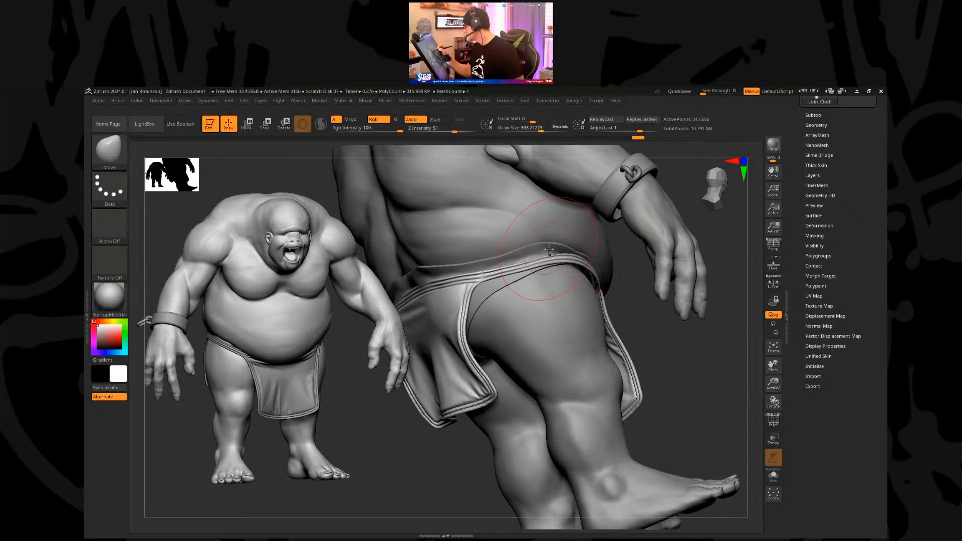
Step: Select the extracted shorts and adjust their upper edge around the hip with the Move brush
{"action": "left_click", "coordinate": [549, 249], "text": "alt"}
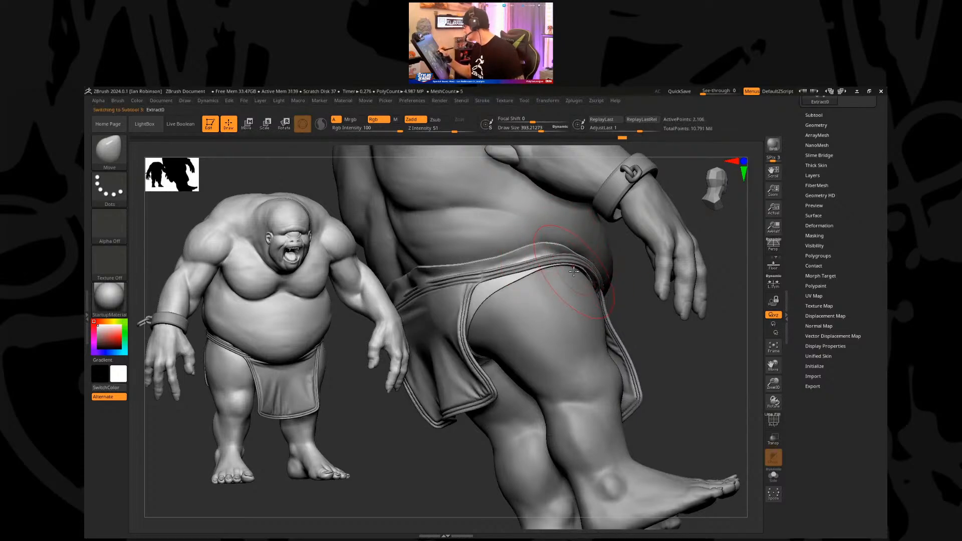
{"action": "left_click_drag", "start_coordinate": [574, 272], "coordinate": [381, 368]}
{"action": "mouse_move", "coordinate": [700, 422]}
{"action": "left_mouse_down"}
{"action": "mouse_move", "coordinate": [719, 434]}
{"action": "mouse_move", "coordinate": [674, 408]}
{"action": "mouse_move", "coordinate": [685, 414]}
{"action": "mouse_move", "coordinate": [652, 301]}
{"action": "mouse_move", "coordinate": [649, 393]}
{"action": "mouse_move", "coordinate": [626, 306]}
{"action": "mouse_move", "coordinate": [646, 283]}
{"action": "left_mouse_up"}
{"action": "mouse_move", "coordinate": [659, 367]}
{"action": "left_mouse_down", "text": "alt"}
{"action": "mouse_move", "coordinate": [630, 321]}
{"action": "mouse_move", "coordinate": [616, 440]}
{"action": "left_mouse_up", "text": "alt"}
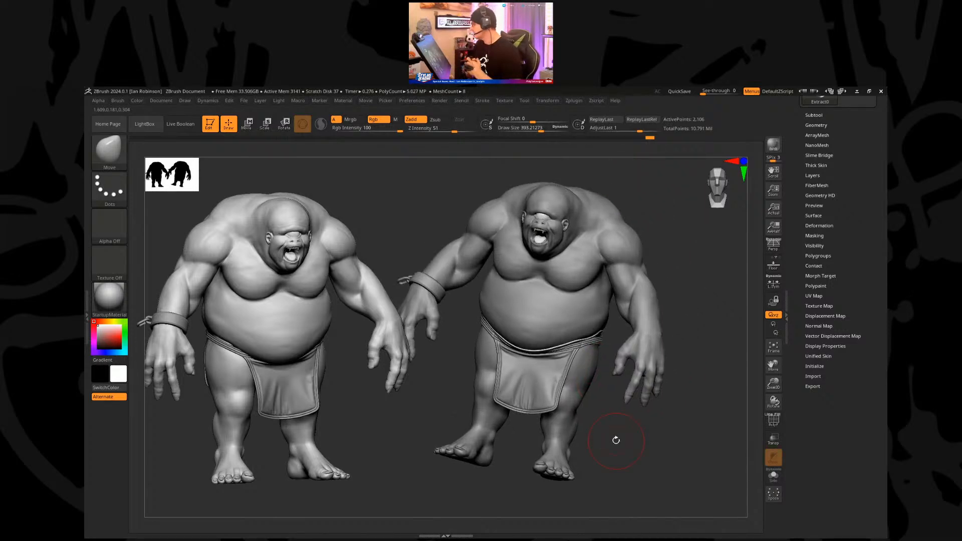
Step: Clear the old canvas snapshot, drop a closer snapshot of the cyclops's head and chest, and place the live model beside it
{"action": "key", "text": "ctrl"}
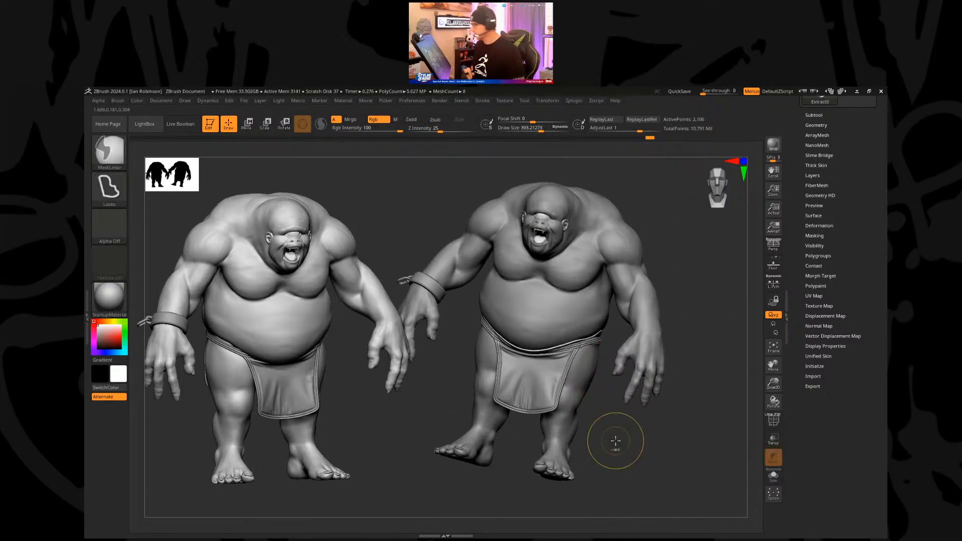
{"action": "key", "text": "ctrl+n"}
{"action": "mouse_move", "coordinate": [616, 440]}
{"action": "left_mouse_down"}
{"action": "mouse_move", "coordinate": [685, 247]}
{"action": "mouse_move", "coordinate": [486, 279]}
{"action": "mouse_move", "coordinate": [535, 266]}
{"action": "mouse_move", "coordinate": [583, 293]}
{"action": "mouse_move", "coordinate": [533, 290]}
{"action": "mouse_move", "coordinate": [530, 316]}
{"action": "mouse_move", "coordinate": [526, 305]}
{"action": "mouse_move", "coordinate": [551, 314]}
{"action": "mouse_move", "coordinate": [544, 328]}
{"action": "left_mouse_up"}
{"action": "key", "text": "shift"}
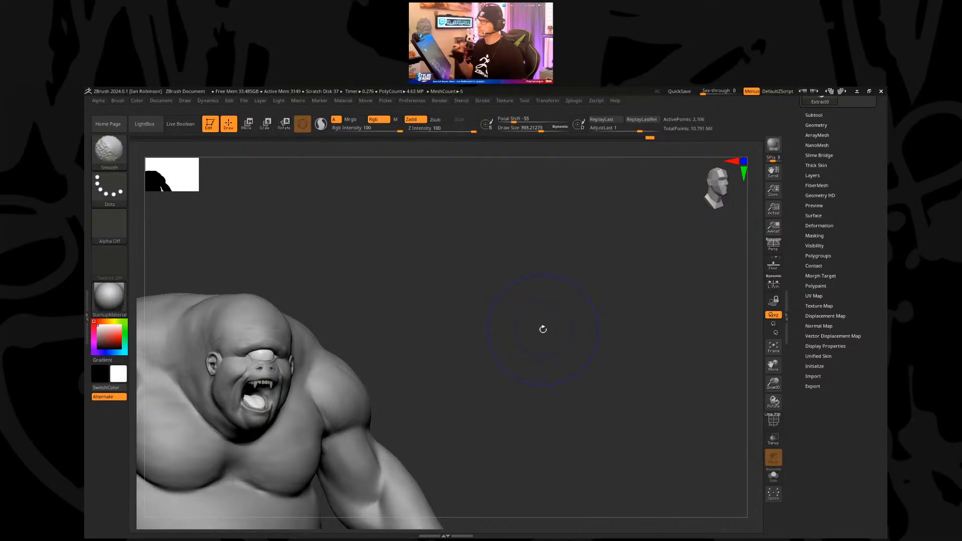
{"action": "key", "text": "shift+s"}
{"action": "mouse_move", "coordinate": [536, 310]}
{"action": "left_mouse_down", "text": "alt"}
{"action": "mouse_move", "coordinate": [649, 279]}
{"action": "mouse_move", "coordinate": [589, 228]}
{"action": "mouse_move", "coordinate": [655, 273]}
{"action": "mouse_move", "coordinate": [661, 256]}
{"action": "mouse_move", "coordinate": [677, 278]}
{"action": "left_mouse_up", "text": "alt"}
Step: Briefly isolate the shorts, restore the full figure, and isolate the body with Solo
{"action": "left_click", "coordinate": [773, 475]}
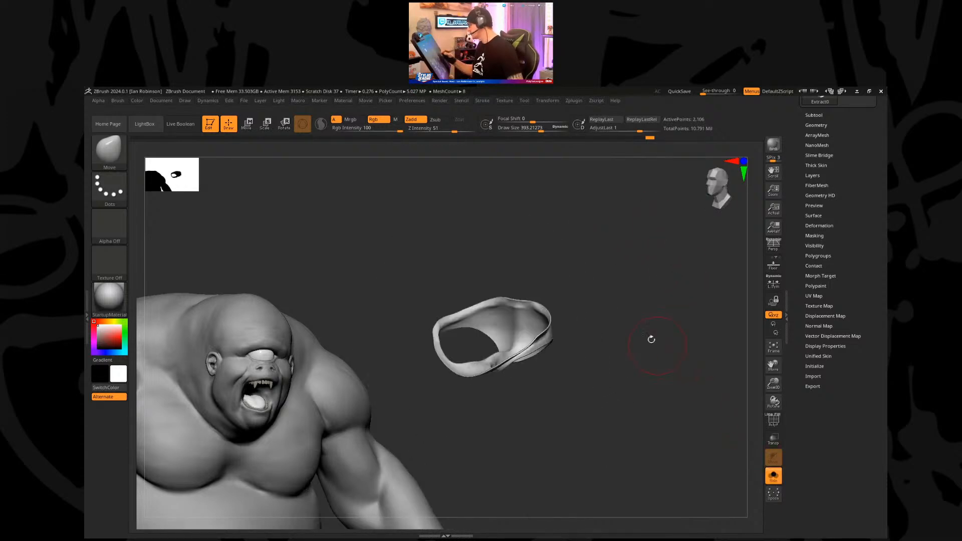
{"action": "left_click", "coordinate": [774, 476]}
{"action": "left_click", "coordinate": [559, 298], "text": "alt"}
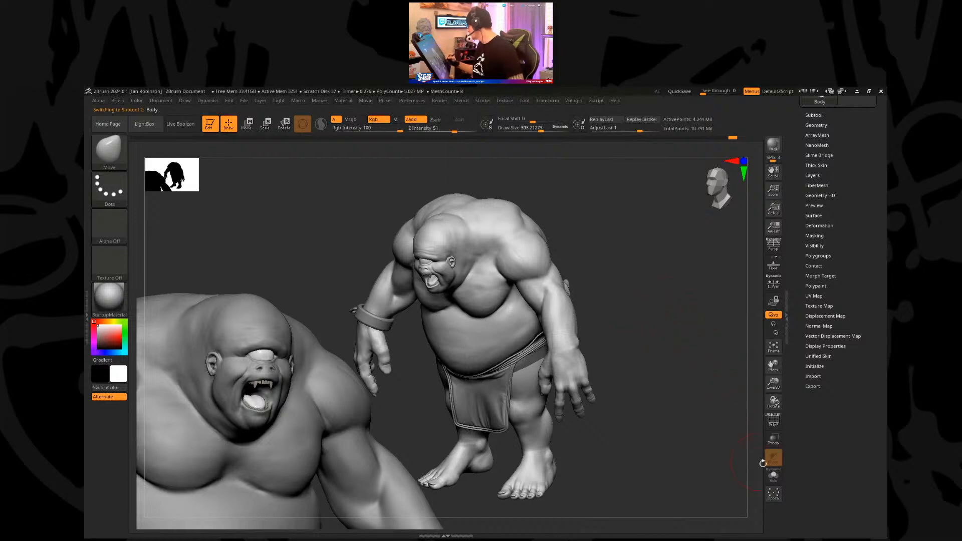
{"action": "left_click", "coordinate": [773, 475]}
{"action": "left_click_drag", "start_coordinate": [726, 426], "coordinate": [640, 249]}
{"action": "key", "text": "ctrl"}
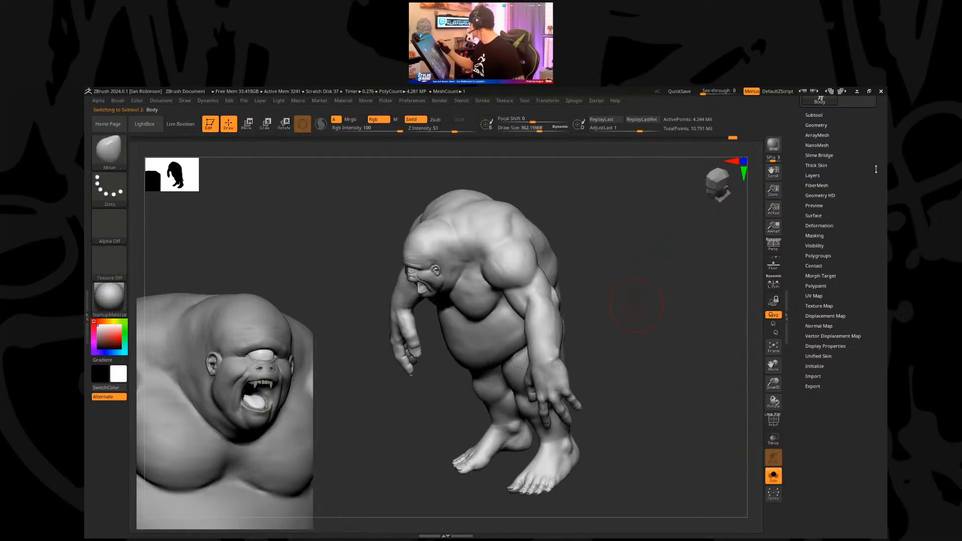
Step: Enable Thick Skin on the body with a Thickness of 31.25
{"action": "left_click_drag", "start_coordinate": [849, 147], "coordinate": [849, 183]}
{"action": "left_click", "coordinate": [821, 153]}
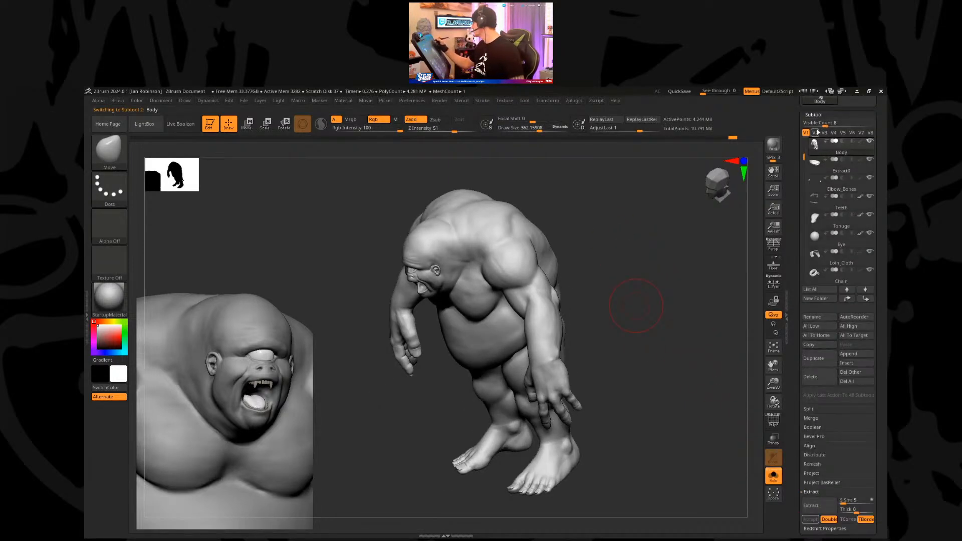
{"action": "left_click", "coordinate": [825, 117]}
{"action": "left_click", "coordinate": [825, 126]}
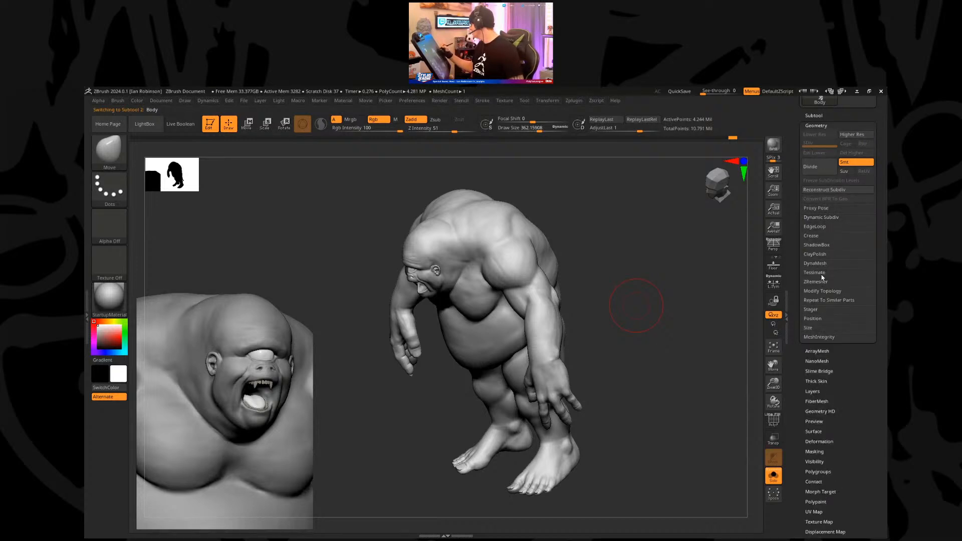
{"action": "left_click", "coordinate": [816, 381]}
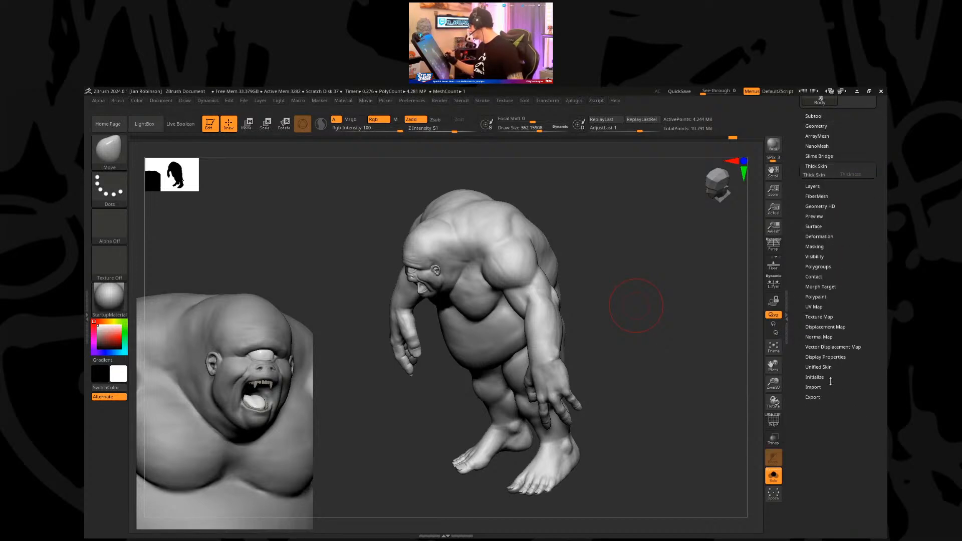
{"action": "left_click_drag", "start_coordinate": [644, 221], "coordinate": [689, 240]}
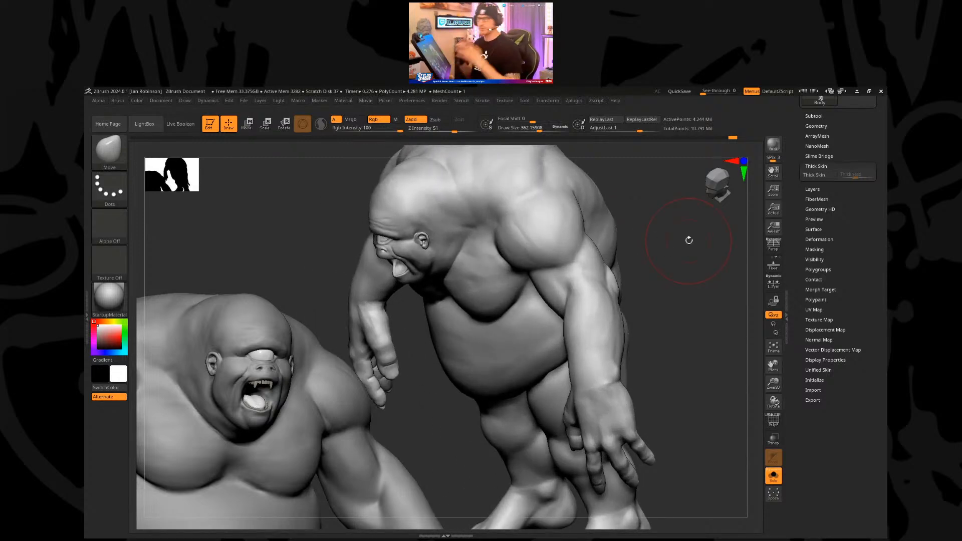
{"action": "left_click", "coordinate": [814, 175]}
{"action": "left_click_drag", "start_coordinate": [846, 175], "coordinate": [855, 178]}
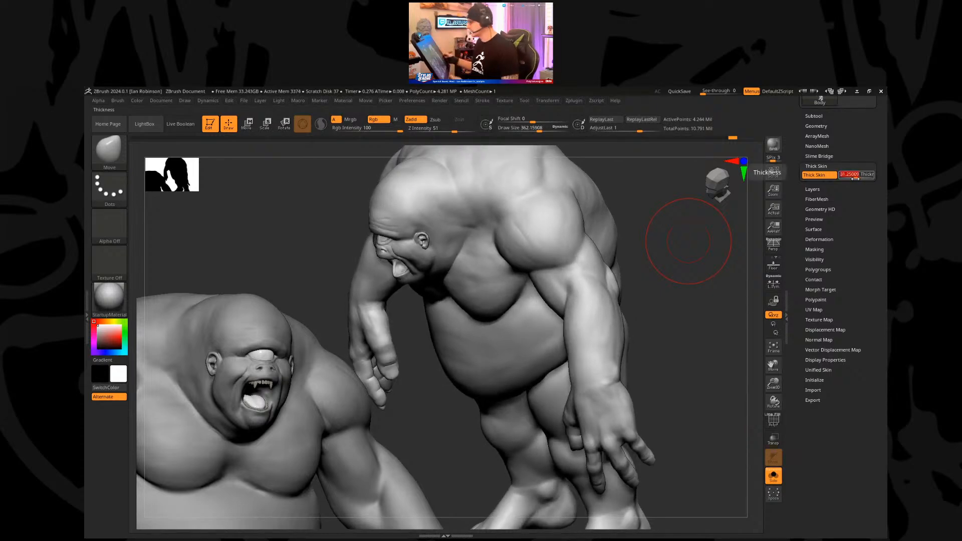
Step: Select the ClayBuildup brush with a square alpha for sculpting on the body
{"action": "key", "text": "b"}
{"action": "key", "text": "c"}
{"action": "key", "text": "b"}
{"action": "mouse_move", "coordinate": [648, 215]}
{"action": "left_mouse_down"}
{"action": "mouse_move", "coordinate": [647, 241]}
{"action": "mouse_move", "coordinate": [584, 239]}
{"action": "left_mouse_up"}
{"action": "left_click", "coordinate": [108, 225]}
{"action": "left_click", "coordinate": [269, 227]}
Step: Test Thick Skin by building up a round ClayBuildup patch on the upper back near both shoulders
{"action": "left_click_drag", "start_coordinate": [519, 247], "coordinate": [537, 248]}
{"action": "left_click_drag", "start_coordinate": [630, 223], "coordinate": [616, 214]}
{"action": "left_click_drag", "start_coordinate": [442, 198], "coordinate": [502, 230]}
{"action": "left_click_drag", "start_coordinate": [602, 237], "coordinate": [638, 251]}
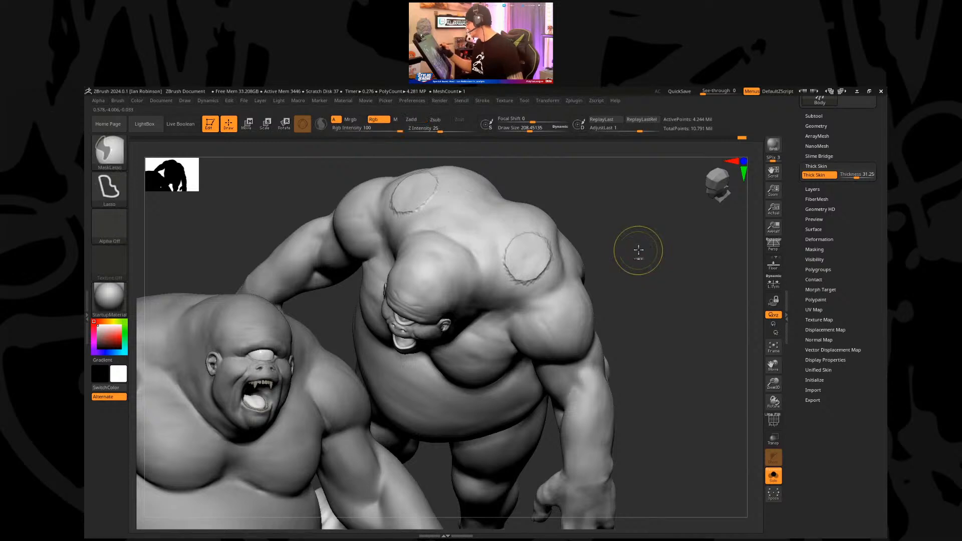
Step: Set the body's Thick Skin Thickness to 50
{"action": "left_click", "coordinate": [852, 175]}
{"action": "left_click_drag", "start_coordinate": [855, 175], "coordinate": [865, 176]}
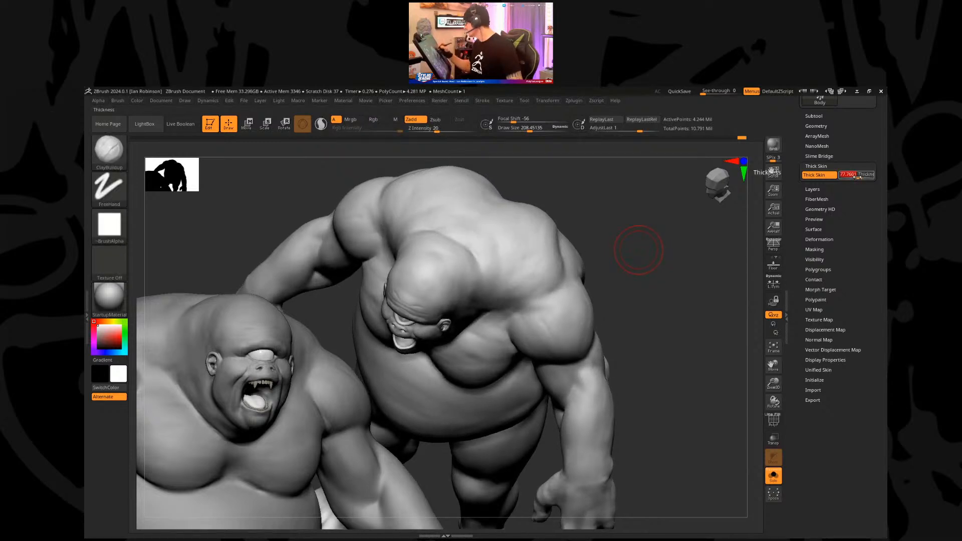
{"action": "type", "text": "50"}
{"action": "key", "text": "Return"}
Step: Test the thicker skin limit with small ClayBuildup strokes on both shoulders
{"action": "left_click_drag", "start_coordinate": [526, 248], "coordinate": [530, 253]}
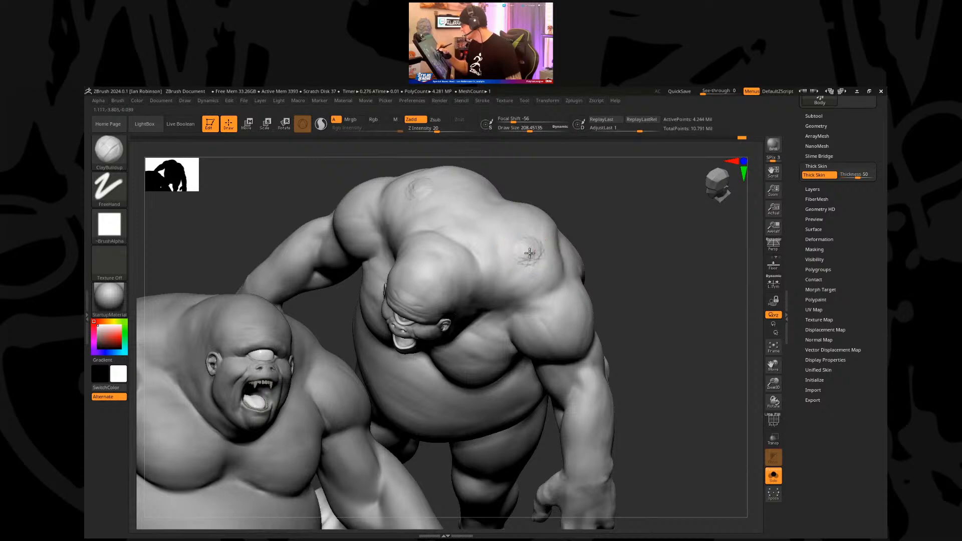
{"action": "left_click_drag", "start_coordinate": [599, 223], "coordinate": [634, 206]}
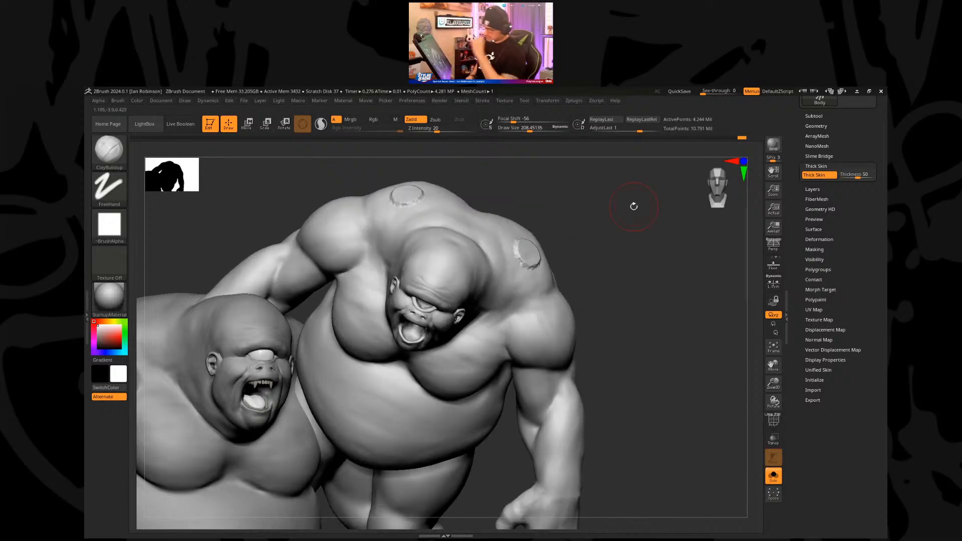
Step: Save the cyclops tool over its existing file
{"action": "mouse_move", "coordinate": [613, 255]}
{"action": "left_mouse_down"}
{"action": "mouse_move", "coordinate": [646, 230]}
{"action": "mouse_move", "coordinate": [554, 251]}
{"action": "mouse_move", "coordinate": [625, 221]}
{"action": "mouse_move", "coordinate": [619, 228]}
{"action": "mouse_move", "coordinate": [651, 230]}
{"action": "mouse_move", "coordinate": [640, 243]}
{"action": "left_mouse_up"}
{"action": "left_click_drag", "start_coordinate": [832, 148], "coordinate": [831, 288]}
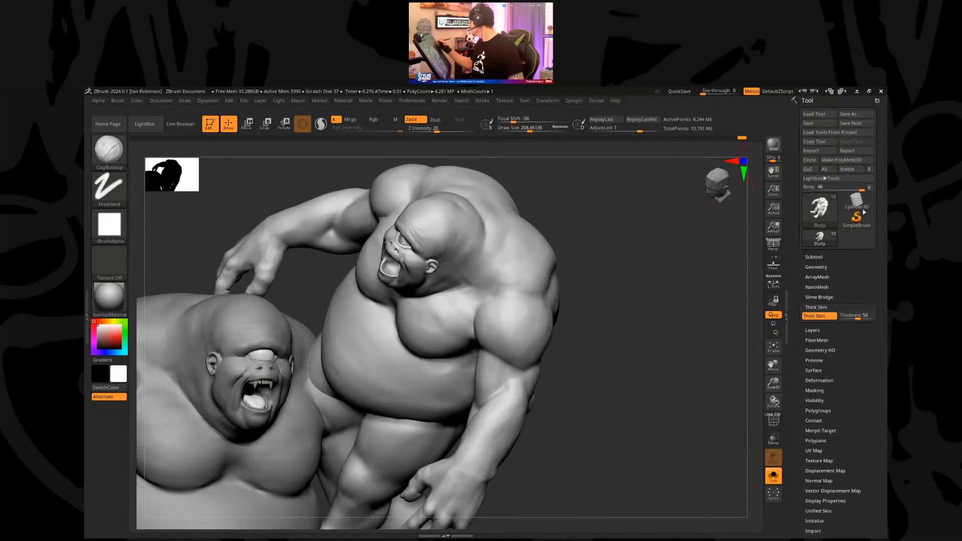
{"action": "left_click", "coordinate": [818, 123]}
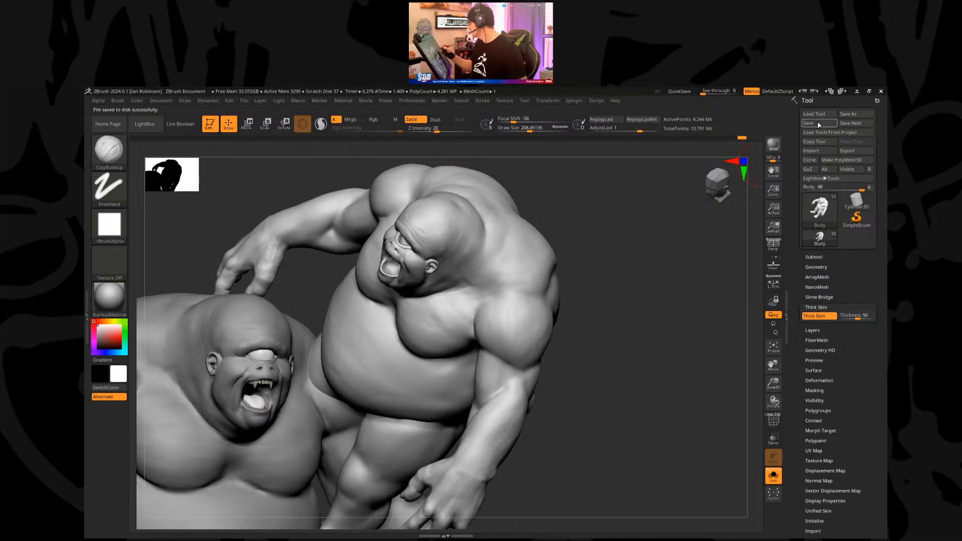
Step: Switch the masking brush from MaskLasso to MaskPen with a FreeHand stroke
{"action": "mouse_move", "coordinate": [618, 257]}
{"action": "left_mouse_down"}
{"action": "mouse_move", "coordinate": [649, 219]}
{"action": "mouse_move", "coordinate": [558, 232]}
{"action": "left_mouse_up"}
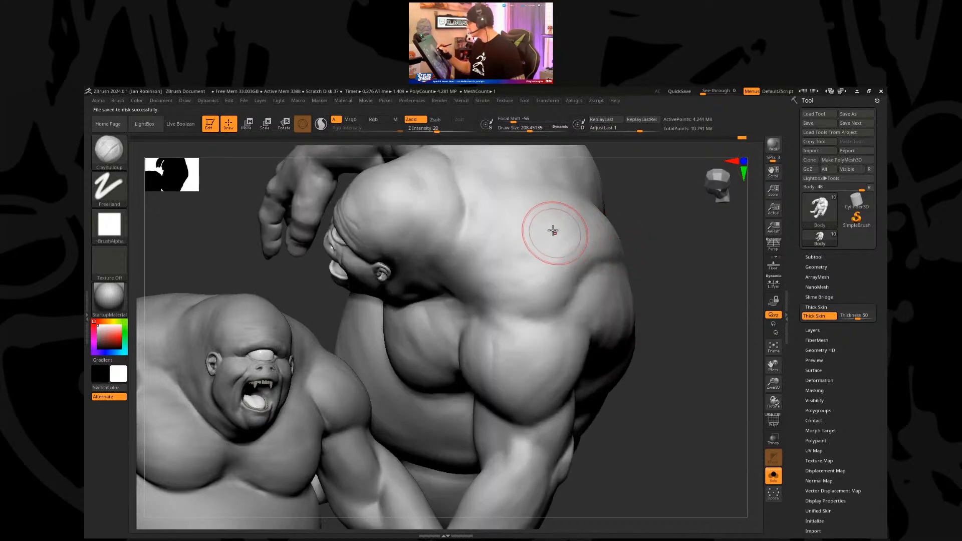
{"action": "mouse_move", "coordinate": [645, 199]}
{"action": "left_mouse_down"}
{"action": "mouse_move", "coordinate": [640, 236]}
{"action": "mouse_move", "coordinate": [494, 247]}
{"action": "left_mouse_up"}
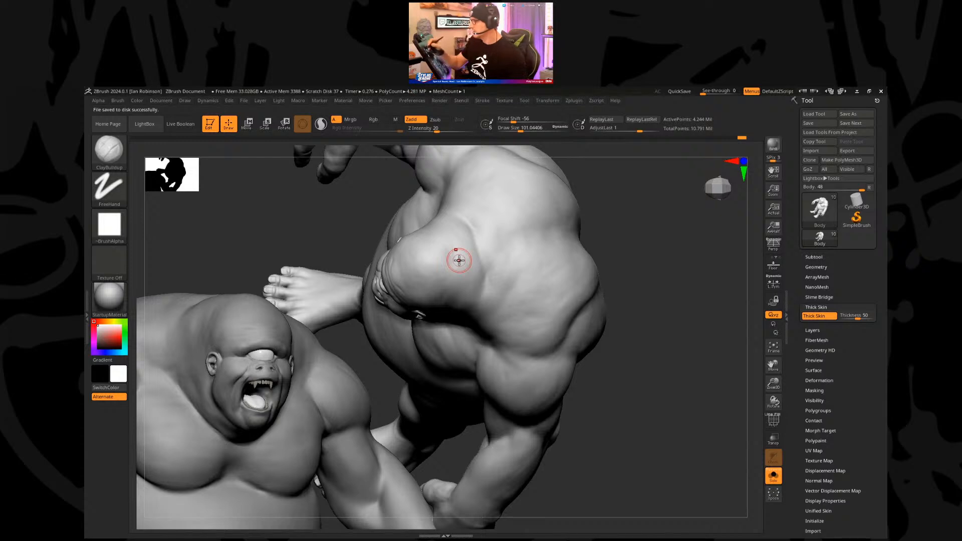
{"action": "key", "text": "ctrl"}
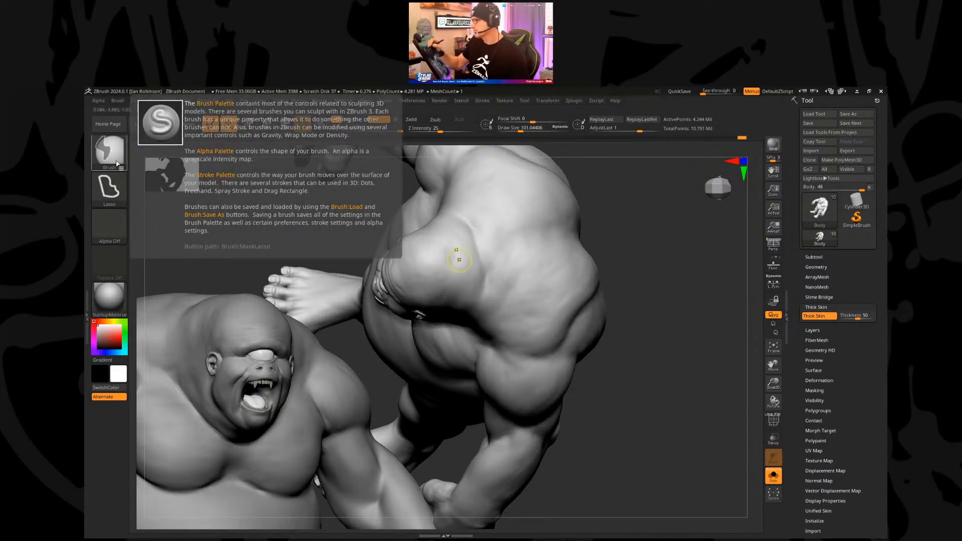
{"action": "left_click", "coordinate": [110, 151]}
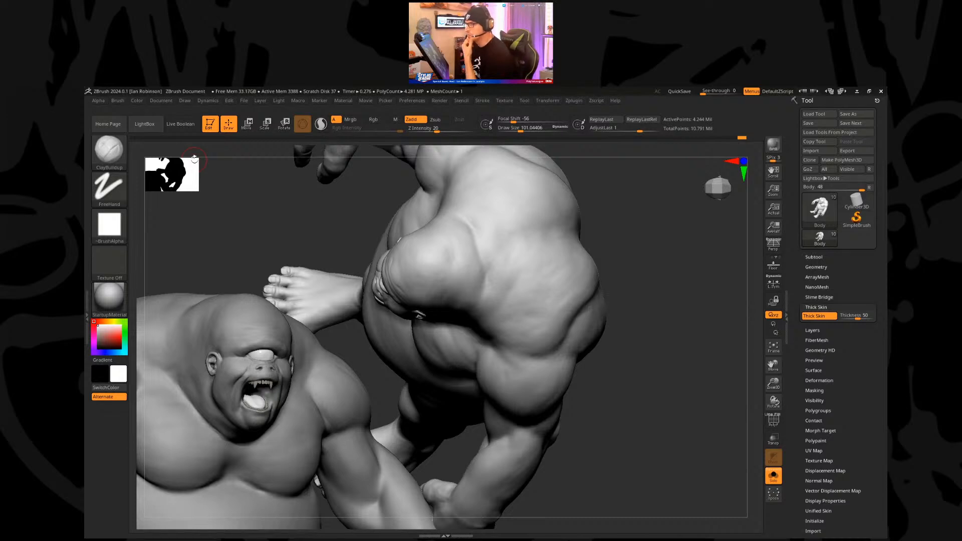
Step: Mask a row of irregular rounded patches across the upper back behind the neck, using a draw size of about 75
{"action": "mouse_move", "coordinate": [644, 217]}
{"action": "left_mouse_down"}
{"action": "mouse_move", "coordinate": [657, 230]}
{"action": "mouse_move", "coordinate": [582, 246]}
{"action": "mouse_move", "coordinate": [558, 305]}
{"action": "mouse_move", "coordinate": [490, 331]}
{"action": "left_mouse_up"}
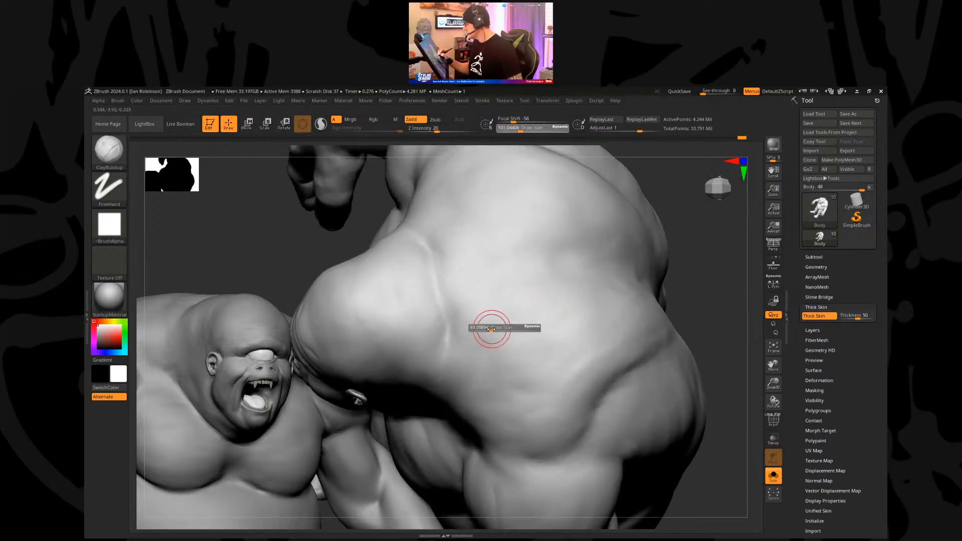
{"action": "key", "text": "ctrl"}
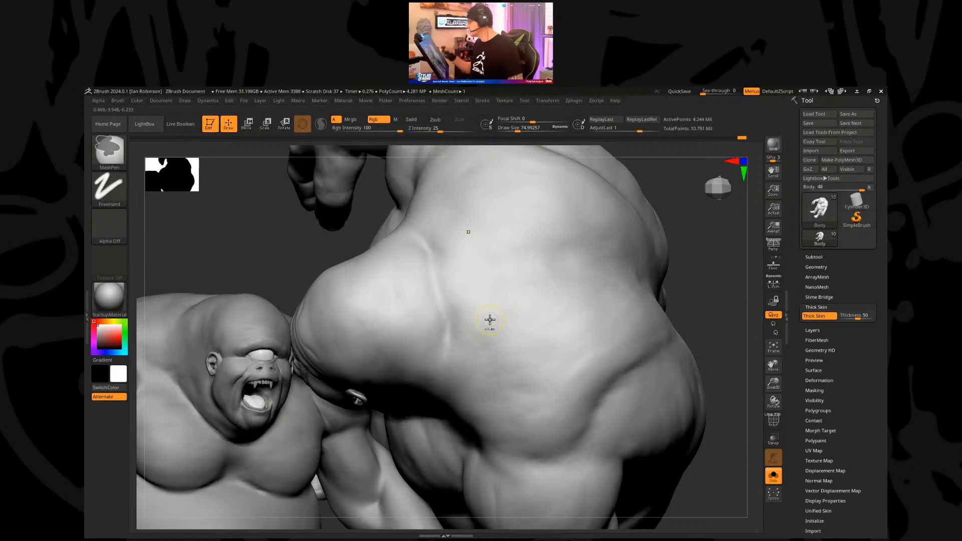
{"action": "mouse_move", "coordinate": [486, 300]}
{"action": "left_mouse_down", "text": "ctrl"}
{"action": "mouse_move", "coordinate": [472, 303]}
{"action": "mouse_move", "coordinate": [456, 280]}
{"action": "left_mouse_up", "text": "ctrl"}
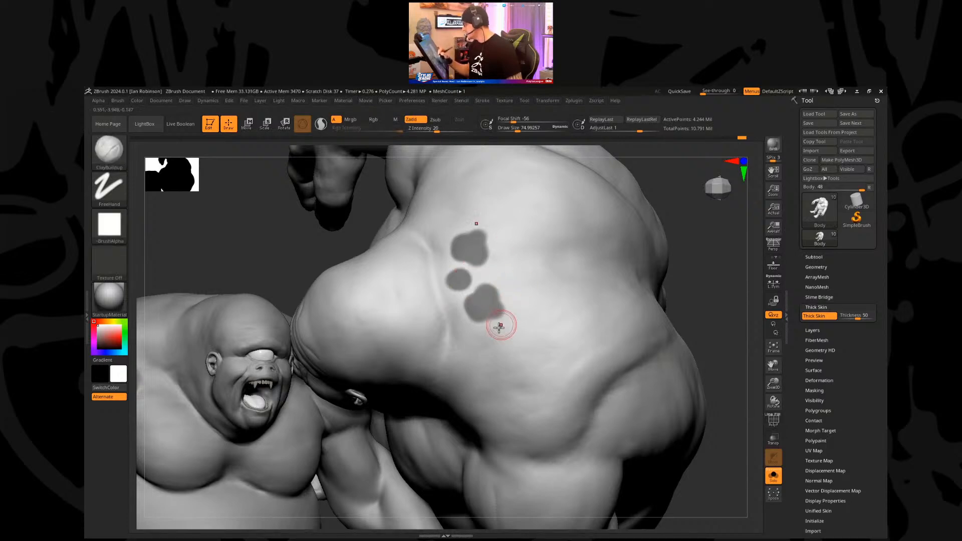
{"action": "mouse_move", "coordinate": [464, 335]}
{"action": "left_mouse_down", "text": "ctrl"}
{"action": "mouse_move", "coordinate": [486, 346]}
{"action": "mouse_move", "coordinate": [466, 344]}
{"action": "mouse_move", "coordinate": [471, 355]}
{"action": "mouse_move", "coordinate": [482, 348]}
{"action": "left_mouse_up", "text": "ctrl"}
{"action": "key", "text": "b"}
{"action": "key", "text": "c"}
{"action": "key", "text": "b"}
{"action": "mouse_move", "coordinate": [492, 333]}
{"action": "right_mouse_down"}
{"action": "mouse_move", "coordinate": [515, 281]}
{"action": "mouse_move", "coordinate": [620, 255]}
{"action": "mouse_move", "coordinate": [601, 226]}
{"action": "right_mouse_up"}
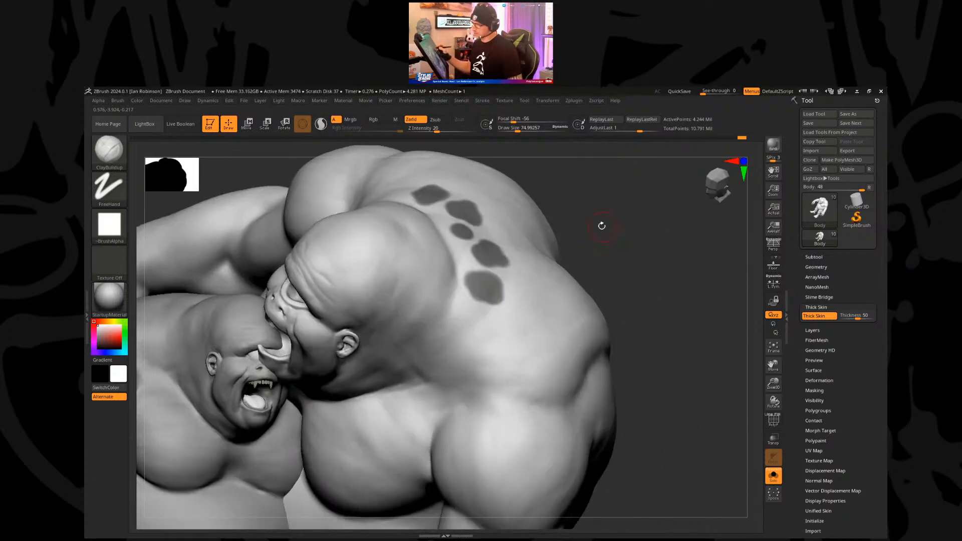
Step: Sharpen the mask edges and mask an additional patch beside each outer end of the row, using a draw size of about 68
{"action": "mouse_move", "coordinate": [490, 296]}
{"action": "right_mouse_down"}
{"action": "mouse_move", "coordinate": [484, 326]}
{"action": "mouse_move", "coordinate": [493, 328]}
{"action": "right_mouse_up"}
{"action": "left_click", "coordinate": [530, 287], "text": "ctrl+alt"}
{"action": "right_click_drag", "start_coordinate": [655, 260], "coordinate": [518, 264]}
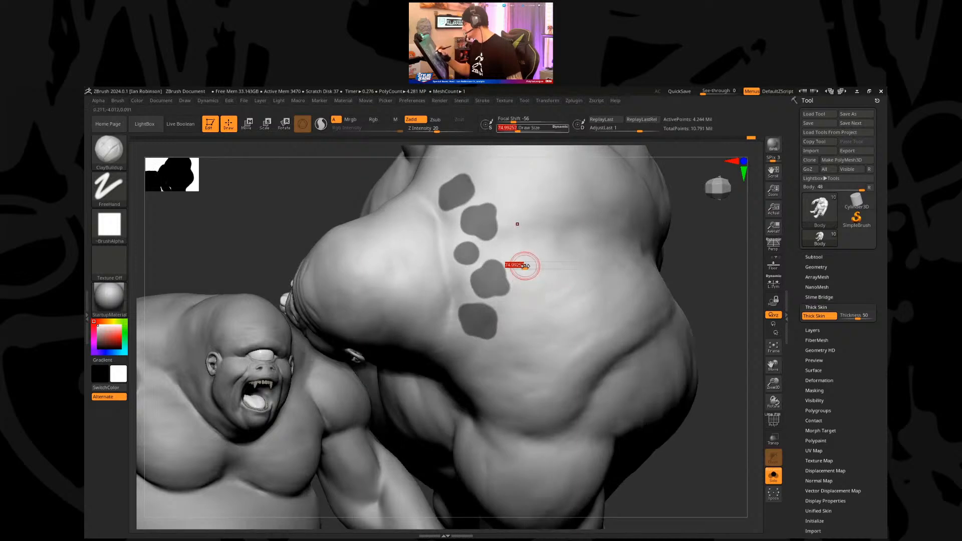
{"action": "mouse_move", "coordinate": [513, 305]}
{"action": "left_mouse_down", "text": "ctrl"}
{"action": "mouse_move", "coordinate": [511, 325]}
{"action": "mouse_move", "coordinate": [518, 311]}
{"action": "left_mouse_up", "text": "ctrl"}
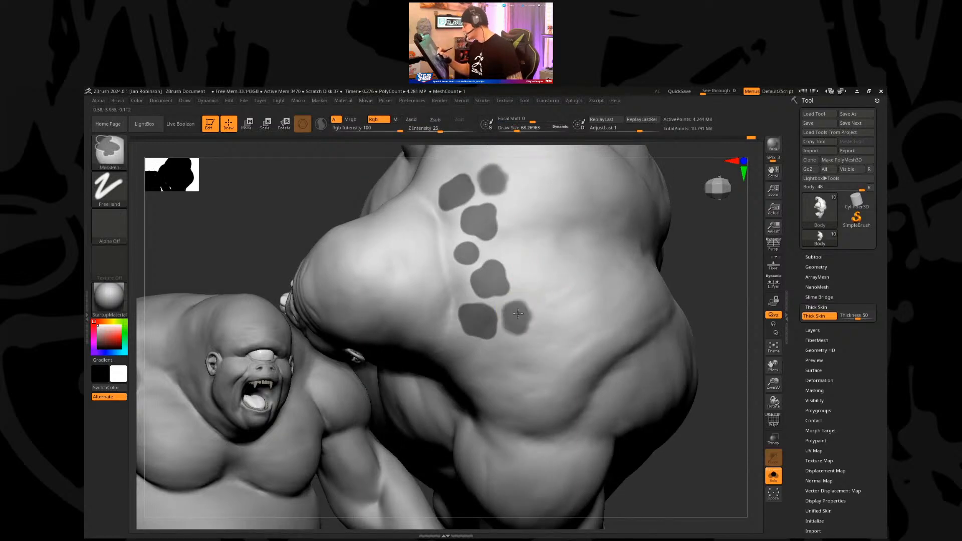
{"action": "left_click_drag", "start_coordinate": [708, 262], "coordinate": [716, 303]}
{"action": "key", "text": "s"}
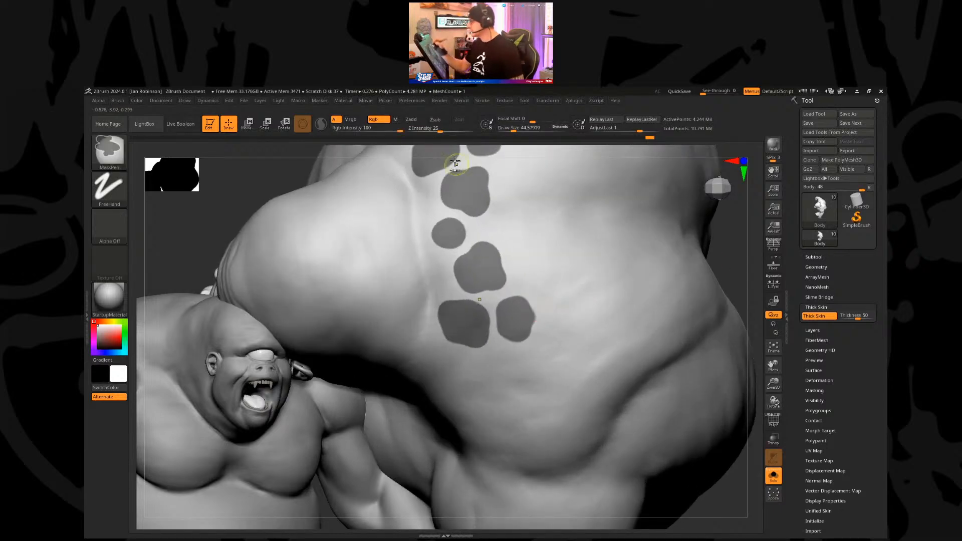
Step: Refine the patch masks at a draw size of about 35, adding small patches beside the neck and erasing the centre one
{"action": "key", "text": "space"}
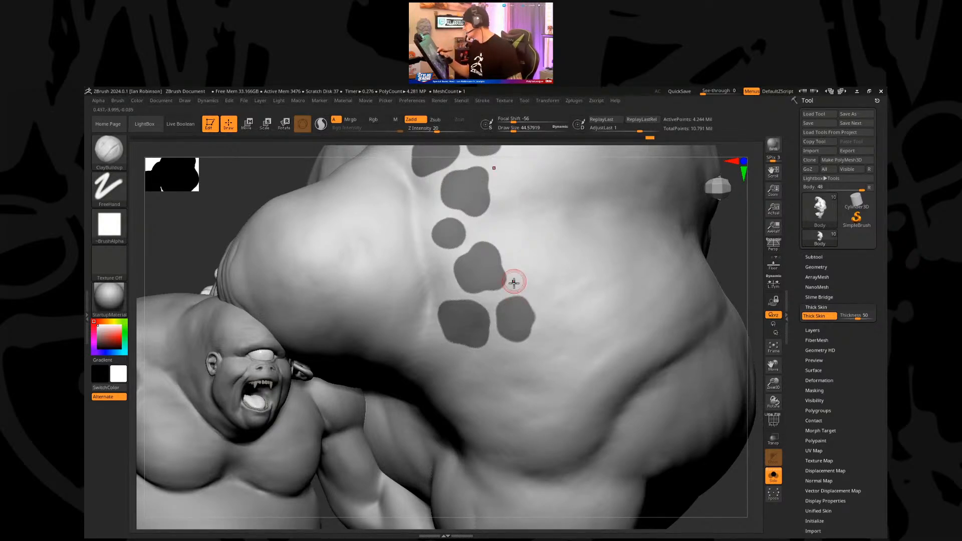
{"action": "key", "text": "s"}
{"action": "left_click", "coordinate": [518, 299]}
{"action": "key", "text": "ctrl"}
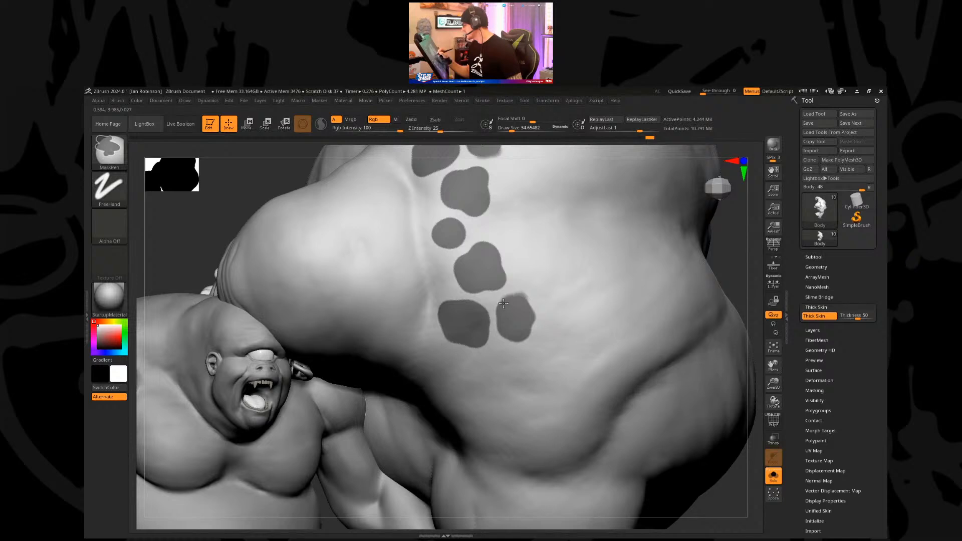
{"action": "left_click_drag", "start_coordinate": [500, 303], "coordinate": [528, 302], "text": "ctrl"}
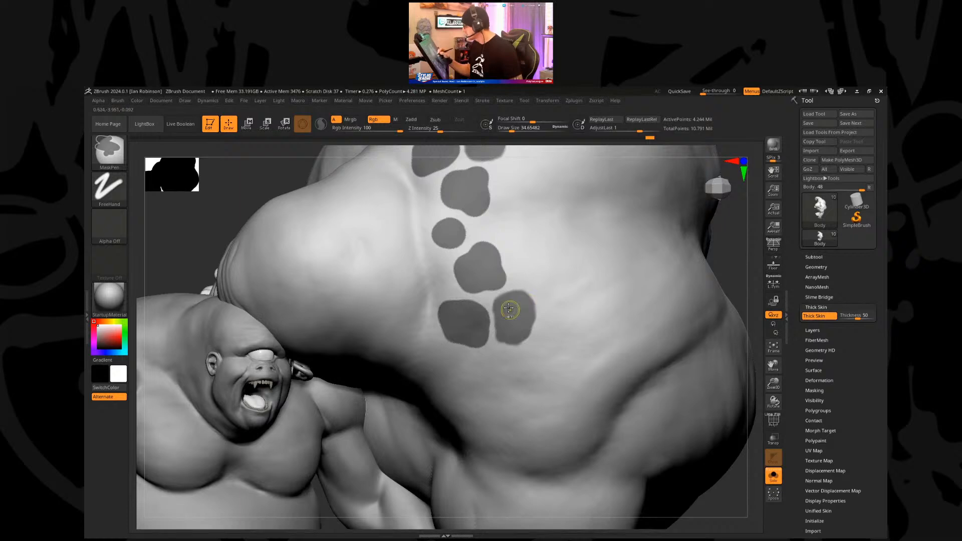
{"action": "mouse_move", "coordinate": [442, 264]}
{"action": "left_mouse_down", "text": "ctrl"}
{"action": "mouse_move", "coordinate": [435, 291]}
{"action": "mouse_move", "coordinate": [434, 257]}
{"action": "mouse_move", "coordinate": [440, 292]}
{"action": "mouse_move", "coordinate": [446, 262]}
{"action": "mouse_move", "coordinate": [444, 275]}
{"action": "left_mouse_up", "text": "ctrl"}
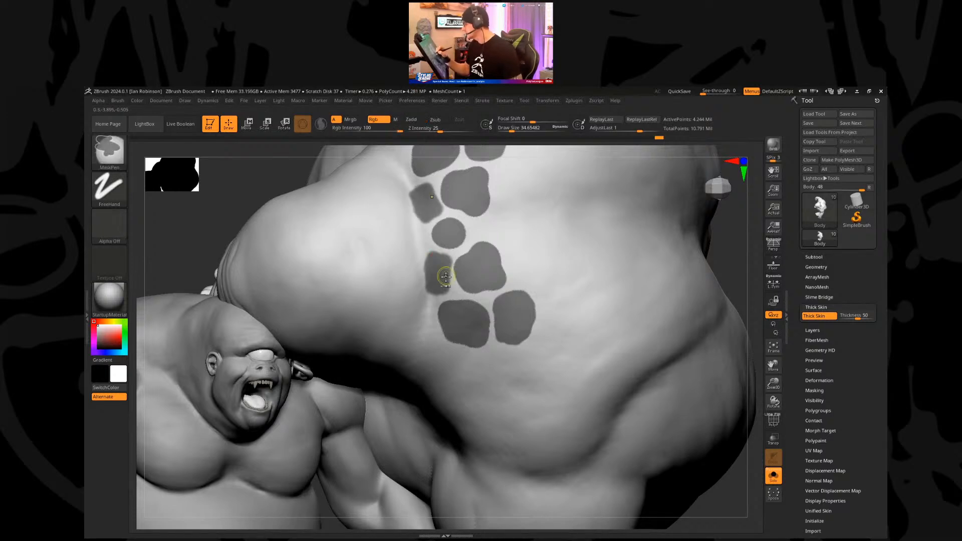
{"action": "key", "text": "ctrl"}
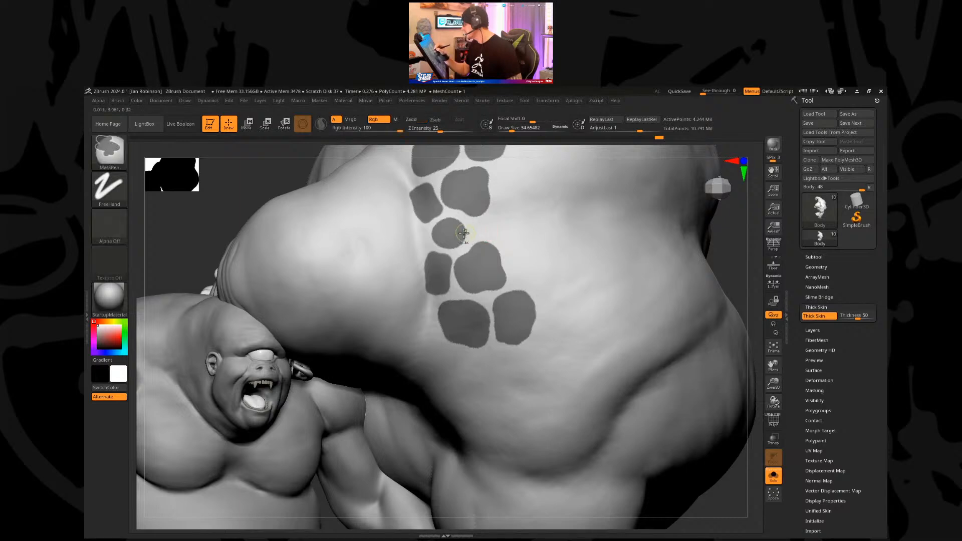
{"action": "left_click_drag", "start_coordinate": [471, 231], "coordinate": [440, 231], "text": "ctrl"}
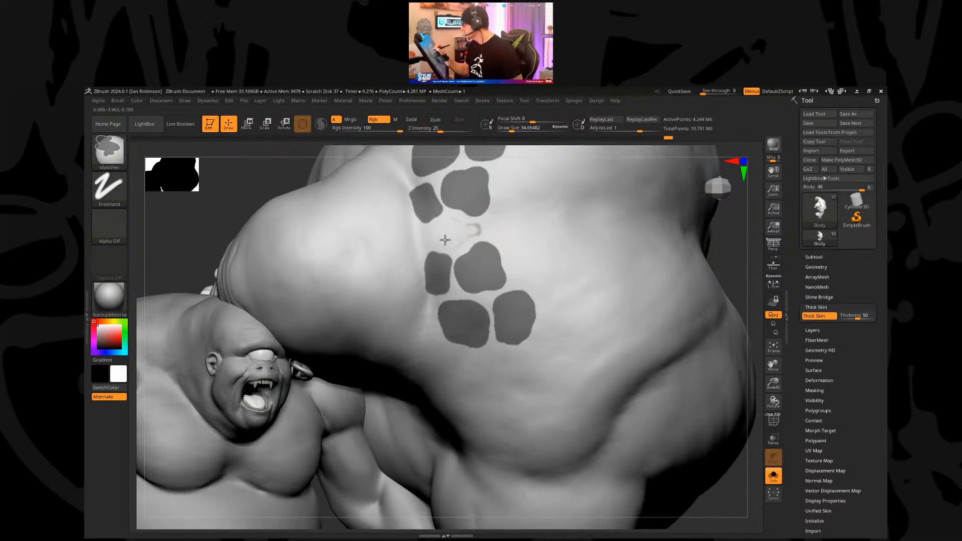
Step: Extend the masked patches from the base of the neck down over the top of the shoulder
{"action": "mouse_move", "coordinate": [526, 290]}
{"action": "right_mouse_down"}
{"action": "mouse_move", "coordinate": [539, 275]}
{"action": "mouse_move", "coordinate": [660, 247]}
{"action": "mouse_move", "coordinate": [657, 205]}
{"action": "right_mouse_up"}
{"action": "key", "text": "ctrl"}
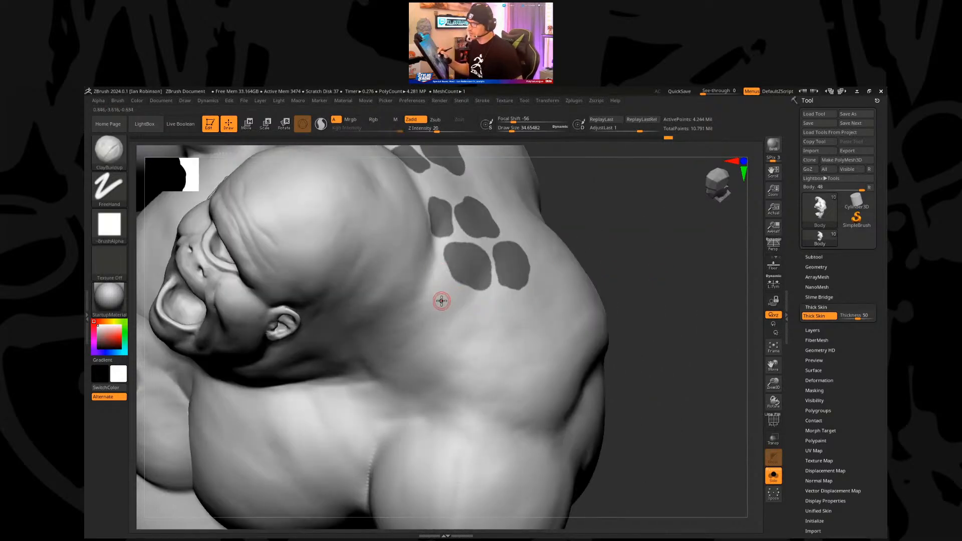
{"action": "key", "text": "ctrl"}
{"action": "mouse_move", "coordinate": [440, 275]}
{"action": "left_mouse_down", "text": "ctrl"}
{"action": "mouse_move", "coordinate": [441, 298]}
{"action": "mouse_move", "coordinate": [427, 297]}
{"action": "left_mouse_up", "text": "ctrl"}
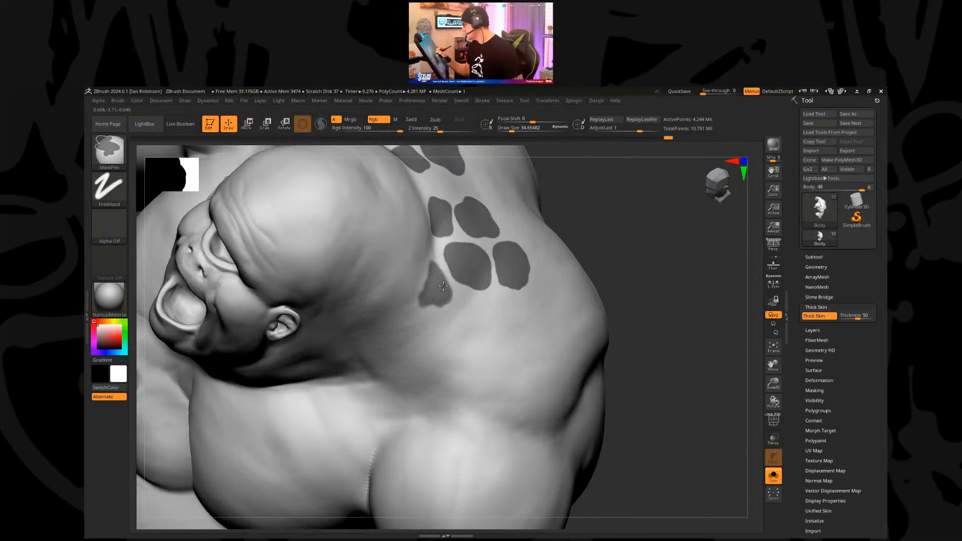
{"action": "right_click_drag", "start_coordinate": [436, 262], "coordinate": [509, 269]}
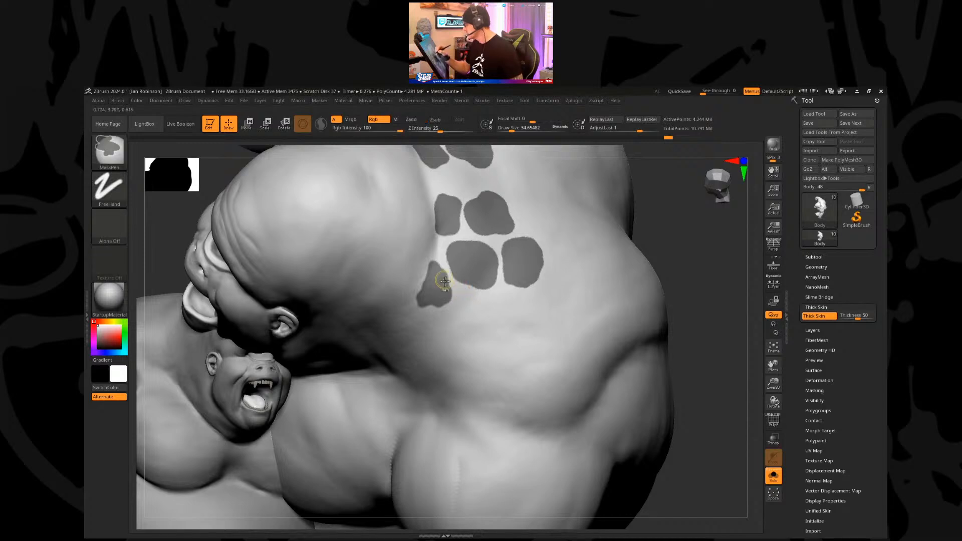
{"action": "mouse_move", "coordinate": [428, 297]}
{"action": "left_mouse_down", "text": "ctrl"}
{"action": "mouse_move", "coordinate": [493, 307]}
{"action": "mouse_move", "coordinate": [458, 305]}
{"action": "mouse_move", "coordinate": [486, 316]}
{"action": "left_mouse_up", "text": "ctrl"}
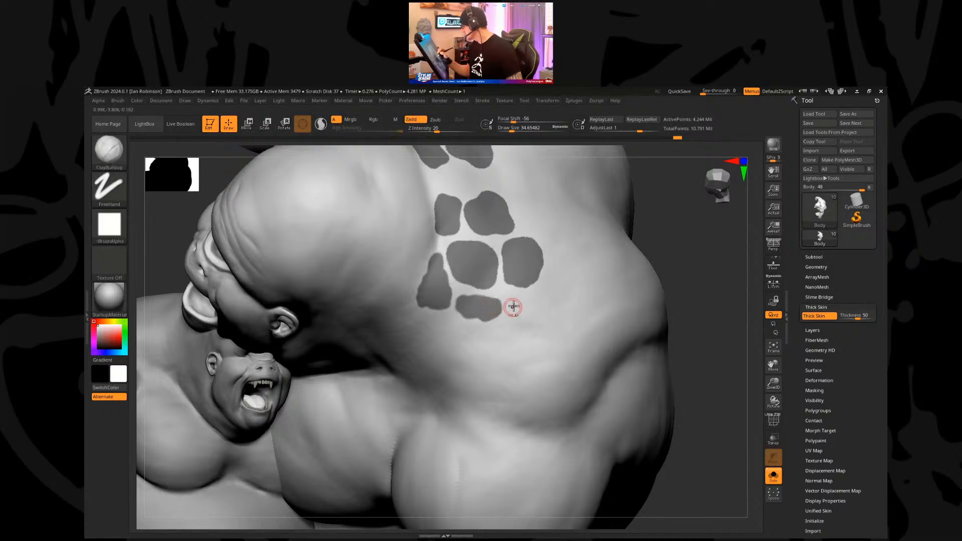
{"action": "left_click_drag", "start_coordinate": [526, 297], "coordinate": [548, 294], "text": "ctrl"}
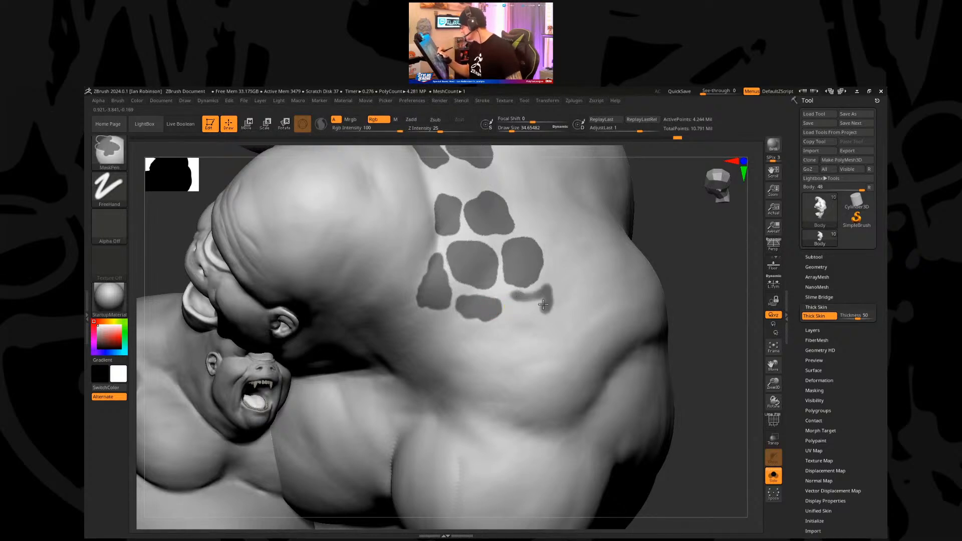
{"action": "left_click_drag", "start_coordinate": [508, 318], "coordinate": [529, 312], "text": "ctrl"}
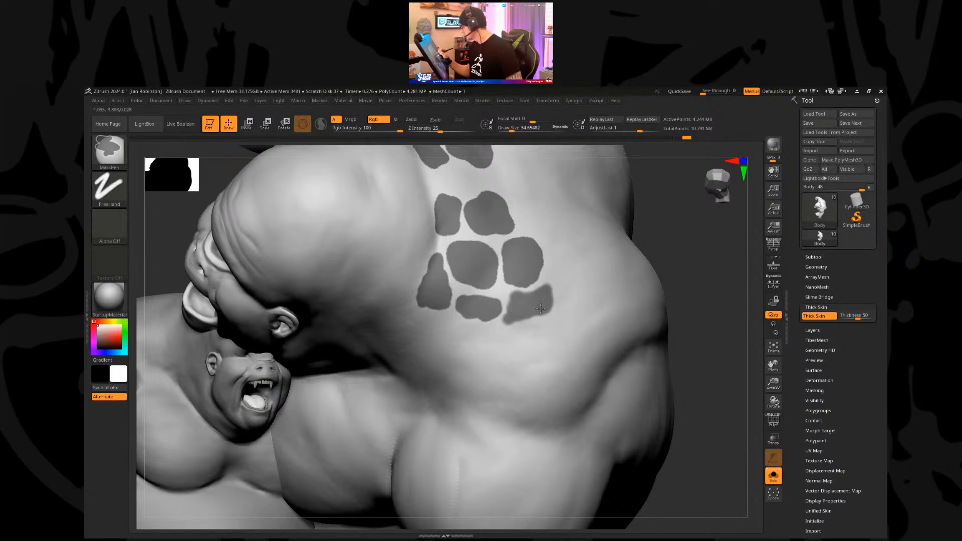
{"action": "mouse_move", "coordinate": [688, 261]}
{"action": "left_mouse_down"}
{"action": "mouse_move", "coordinate": [672, 273]}
{"action": "mouse_move", "coordinate": [702, 233]}
{"action": "mouse_move", "coordinate": [676, 256]}
{"action": "mouse_move", "coordinate": [588, 286]}
{"action": "left_mouse_up"}
{"action": "key", "text": "ctrl"}
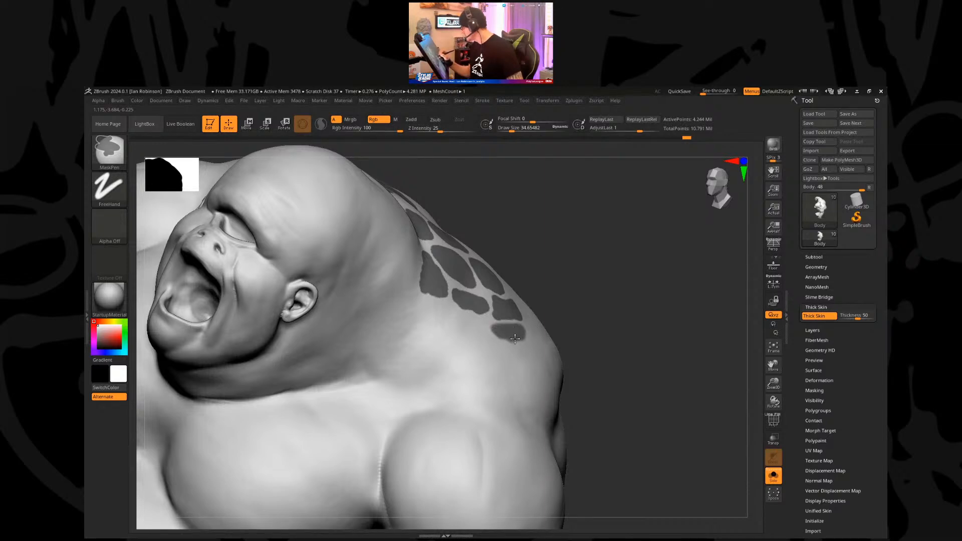
Step: Invert the mask, try building up the exposed patches with ClayBuildup at a draw size of about 232, and undo the strokes
{"action": "left_click", "coordinate": [627, 257], "text": "ctrl"}
{"action": "key", "text": "s"}
{"action": "left_click_drag", "start_coordinate": [637, 258], "coordinate": [559, 261]}
{"action": "key", "text": "s"}
{"action": "mouse_move", "coordinate": [553, 260]}
{"action": "left_mouse_down"}
{"action": "mouse_move", "coordinate": [565, 260]}
{"action": "mouse_move", "coordinate": [502, 273]}
{"action": "mouse_move", "coordinate": [467, 265]}
{"action": "mouse_move", "coordinate": [391, 163]}
{"action": "mouse_move", "coordinate": [466, 221]}
{"action": "mouse_move", "coordinate": [476, 306]}
{"action": "mouse_move", "coordinate": [521, 320]}
{"action": "left_mouse_up"}
{"action": "mouse_move", "coordinate": [617, 381]}
{"action": "left_mouse_down"}
{"action": "mouse_move", "coordinate": [578, 303]}
{"action": "mouse_move", "coordinate": [645, 305]}
{"action": "left_mouse_up"}
{"action": "key", "text": "ctrl+z"}
{"action": "key", "text": "ctrl+z"}
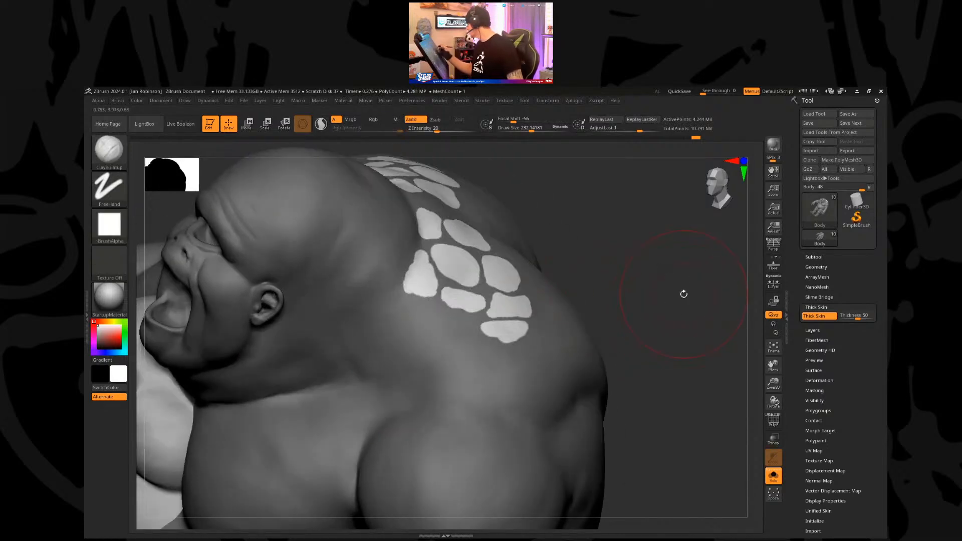
Step: Clear the patch mask and set the body's Thick Skin Thickness to 27.03
{"action": "left_click", "coordinate": [672, 339], "text": "ctrl"}
{"action": "left_click_drag", "start_coordinate": [672, 339], "coordinate": [696, 351], "text": "ctrl"}
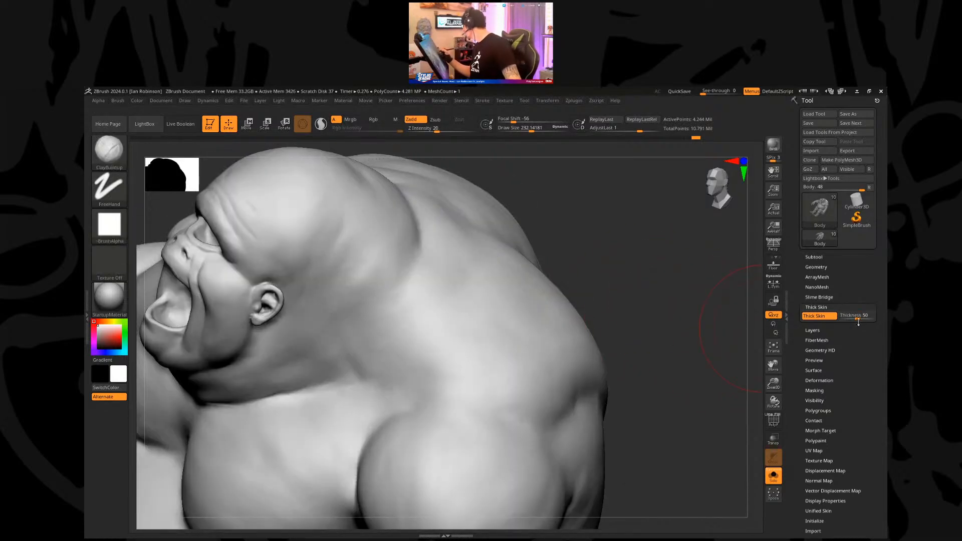
{"action": "left_click", "coordinate": [855, 318]}
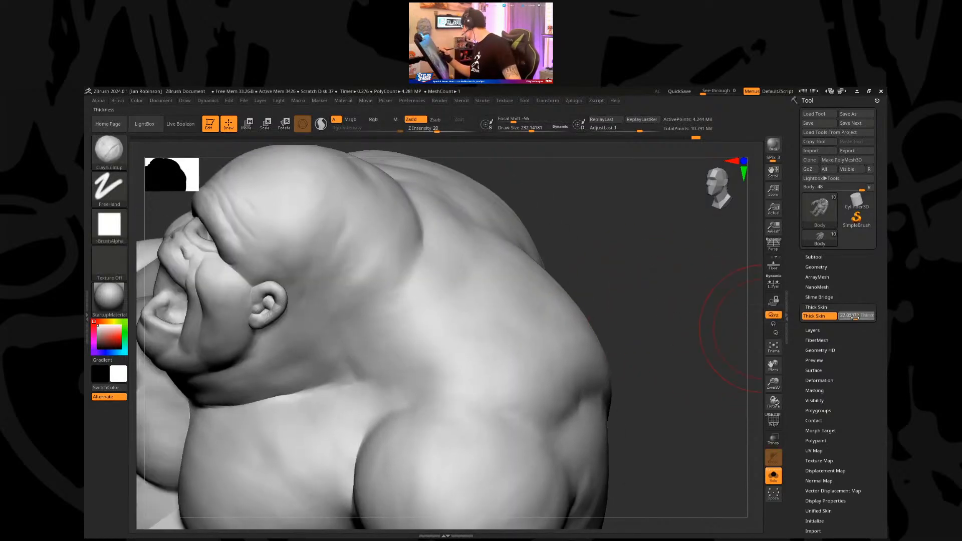
Step: Test the new thickness by building up clay in a round unmasked patch on the shoulder
{"action": "left_click", "coordinate": [483, 299], "text": "ctrl"}
{"action": "key", "text": "ctrl+i"}
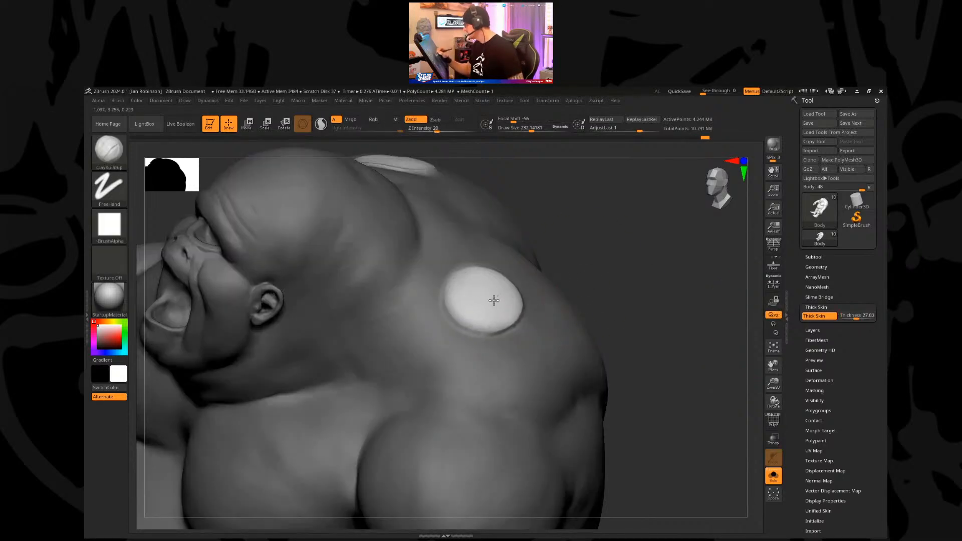
{"action": "left_click_drag", "start_coordinate": [543, 275], "coordinate": [647, 262]}
{"action": "left_click", "coordinate": [636, 407], "text": "ctrl"}
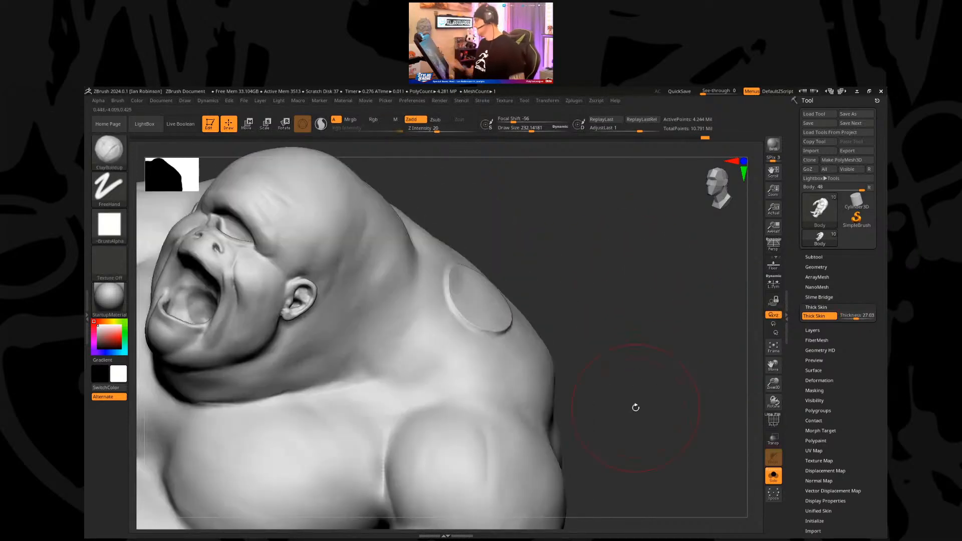
{"action": "left_click", "coordinate": [636, 407], "text": "ctrl"}
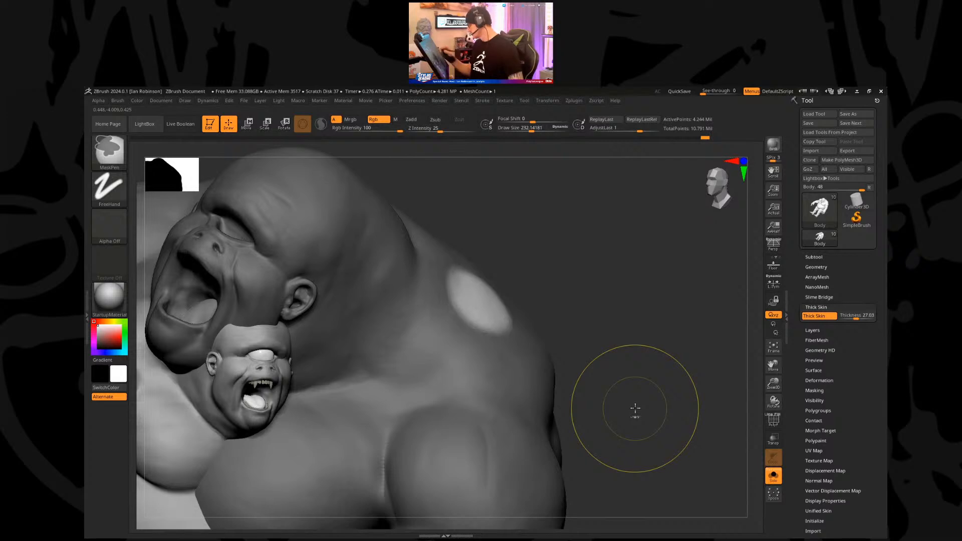
{"action": "left_click", "coordinate": [586, 242], "text": "ctrl"}
Step: Mask a symmetrical grid of irregular patches across the upper back behind the neck, using a draw size of about 62
{"action": "key", "text": "s"}
{"action": "mouse_move", "coordinate": [581, 242]}
{"action": "left_mouse_down"}
{"action": "mouse_move", "coordinate": [563, 242]}
{"action": "mouse_move", "coordinate": [584, 243]}
{"action": "mouse_move", "coordinate": [570, 263]}
{"action": "left_mouse_up"}
{"action": "right_click_drag", "start_coordinate": [432, 267], "coordinate": [483, 286]}
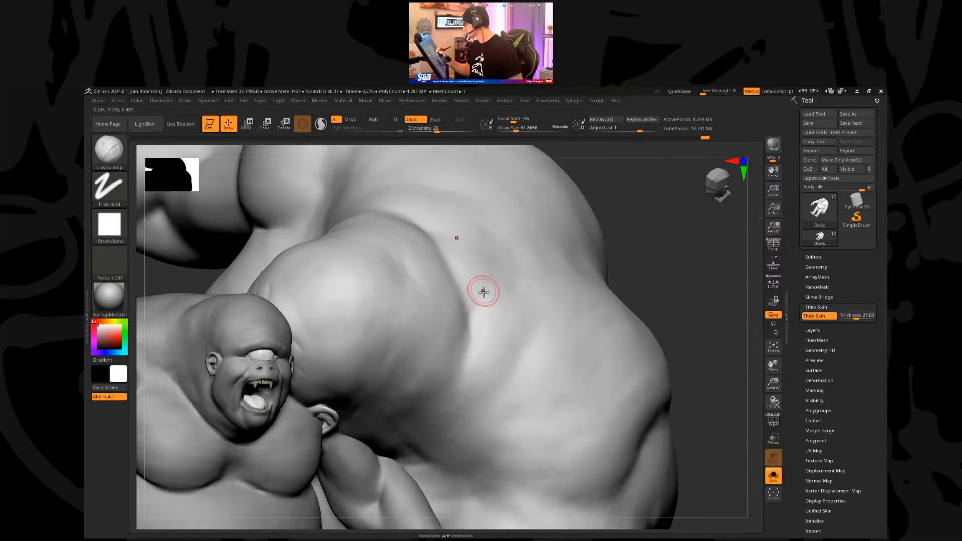
{"action": "mouse_move", "coordinate": [483, 318]}
{"action": "left_mouse_down", "text": "ctrl"}
{"action": "mouse_move", "coordinate": [479, 352]}
{"action": "mouse_move", "coordinate": [491, 332]}
{"action": "mouse_move", "coordinate": [482, 321]}
{"action": "mouse_move", "coordinate": [494, 341]}
{"action": "left_mouse_up", "text": "ctrl"}
{"action": "mouse_move", "coordinate": [521, 344]}
{"action": "right_mouse_down"}
{"action": "mouse_move", "coordinate": [547, 256]}
{"action": "mouse_move", "coordinate": [672, 257]}
{"action": "mouse_move", "coordinate": [491, 322]}
{"action": "mouse_move", "coordinate": [468, 358]}
{"action": "right_mouse_up"}
{"action": "key", "text": "ctrl+n"}
{"action": "right_click_drag", "start_coordinate": [484, 325], "coordinate": [468, 303]}
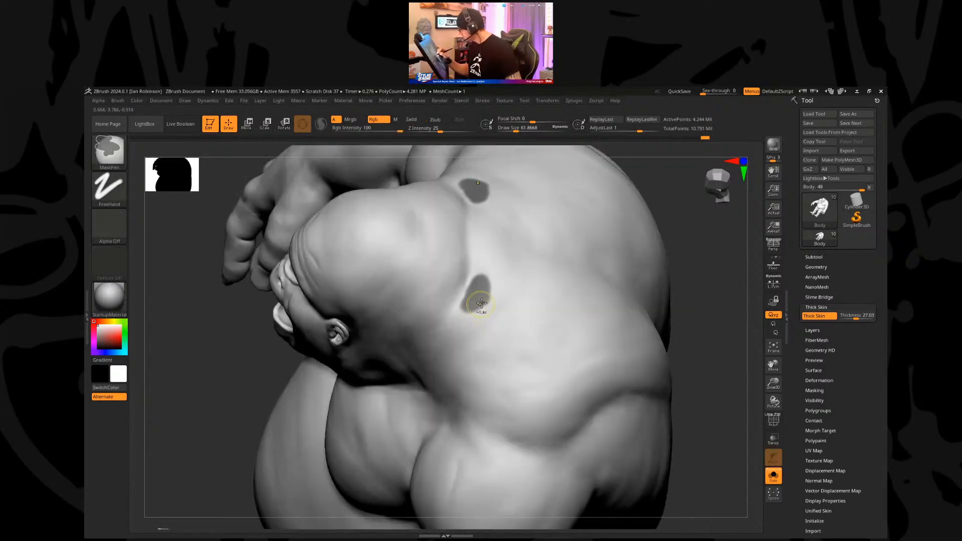
{"action": "mouse_move", "coordinate": [504, 301]}
{"action": "left_mouse_down", "text": "ctrl"}
{"action": "mouse_move", "coordinate": [509, 281]}
{"action": "mouse_move", "coordinate": [528, 280]}
{"action": "mouse_move", "coordinate": [517, 285]}
{"action": "mouse_move", "coordinate": [522, 293]}
{"action": "mouse_move", "coordinate": [533, 274]}
{"action": "mouse_move", "coordinate": [545, 291]}
{"action": "mouse_move", "coordinate": [566, 281]}
{"action": "mouse_move", "coordinate": [562, 294]}
{"action": "mouse_move", "coordinate": [551, 258]}
{"action": "mouse_move", "coordinate": [576, 268]}
{"action": "mouse_move", "coordinate": [552, 254]}
{"action": "mouse_move", "coordinate": [505, 260]}
{"action": "mouse_move", "coordinate": [531, 256]}
{"action": "mouse_move", "coordinate": [507, 245]}
{"action": "mouse_move", "coordinate": [532, 245]}
{"action": "mouse_move", "coordinate": [500, 254]}
{"action": "left_mouse_up", "text": "ctrl"}
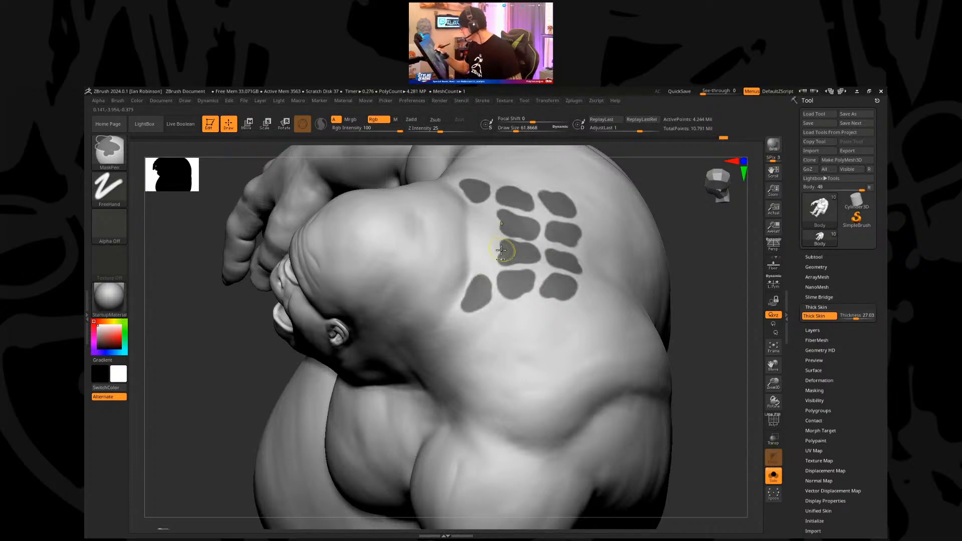
Step: Reduce the draw size to about 32 and mask two small patches in the gap directly behind the neck
{"action": "key", "text": "s"}
{"action": "left_click", "coordinate": [502, 247]}
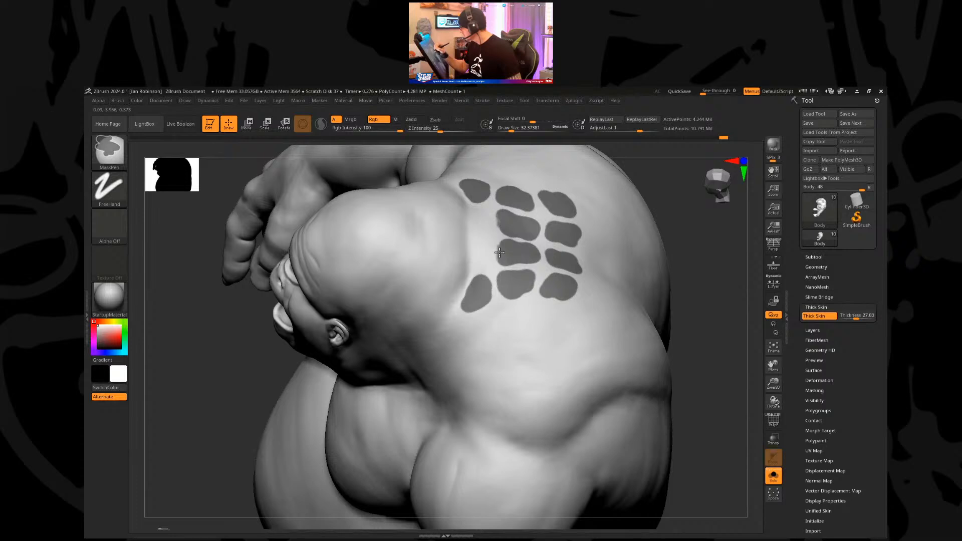
{"action": "mouse_move", "coordinate": [490, 227]}
{"action": "left_mouse_down", "text": "ctrl"}
{"action": "mouse_move", "coordinate": [474, 218]}
{"action": "mouse_move", "coordinate": [481, 208]}
{"action": "left_mouse_up", "text": "ctrl"}
{"action": "left_click_drag", "start_coordinate": [480, 245], "coordinate": [473, 249], "text": "ctrl"}
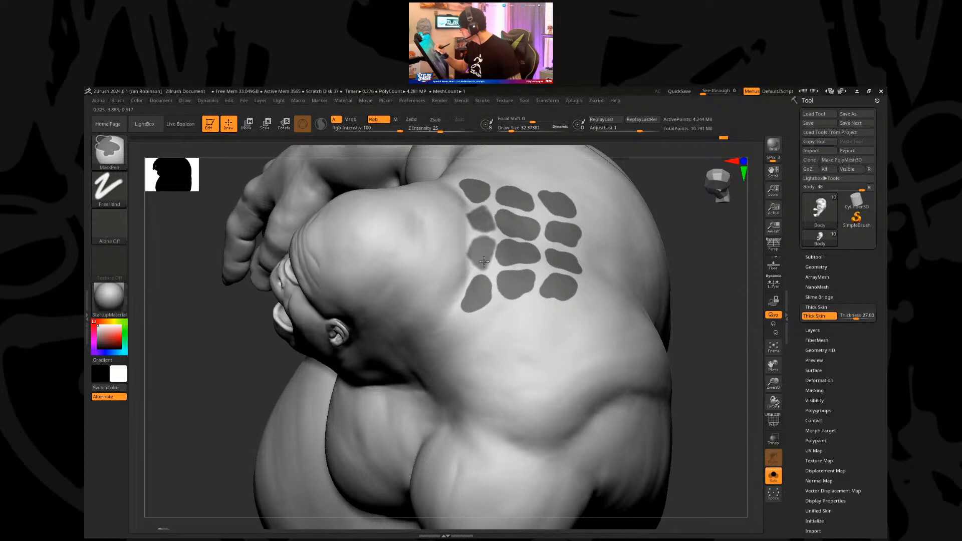
Step: Set the draw size to about 45 and extend the patch mask along the neck base at both ends of the rows
{"action": "mouse_move", "coordinate": [722, 321]}
{"action": "left_mouse_down"}
{"action": "mouse_move", "coordinate": [744, 309]}
{"action": "mouse_move", "coordinate": [675, 255]}
{"action": "mouse_move", "coordinate": [496, 274]}
{"action": "mouse_move", "coordinate": [480, 245]}
{"action": "mouse_move", "coordinate": [512, 276]}
{"action": "mouse_move", "coordinate": [514, 247]}
{"action": "mouse_move", "coordinate": [534, 243]}
{"action": "mouse_move", "coordinate": [512, 245]}
{"action": "mouse_move", "coordinate": [528, 245]}
{"action": "mouse_move", "coordinate": [515, 246]}
{"action": "mouse_move", "coordinate": [535, 283]}
{"action": "mouse_move", "coordinate": [541, 261]}
{"action": "mouse_move", "coordinate": [525, 288]}
{"action": "left_mouse_up"}
{"action": "left_click", "coordinate": [484, 266], "text": "ctrl"}
{"action": "mouse_move", "coordinate": [514, 289]}
{"action": "left_mouse_down"}
{"action": "mouse_move", "coordinate": [516, 303]}
{"action": "mouse_move", "coordinate": [517, 288]}
{"action": "mouse_move", "coordinate": [509, 300]}
{"action": "left_mouse_up"}
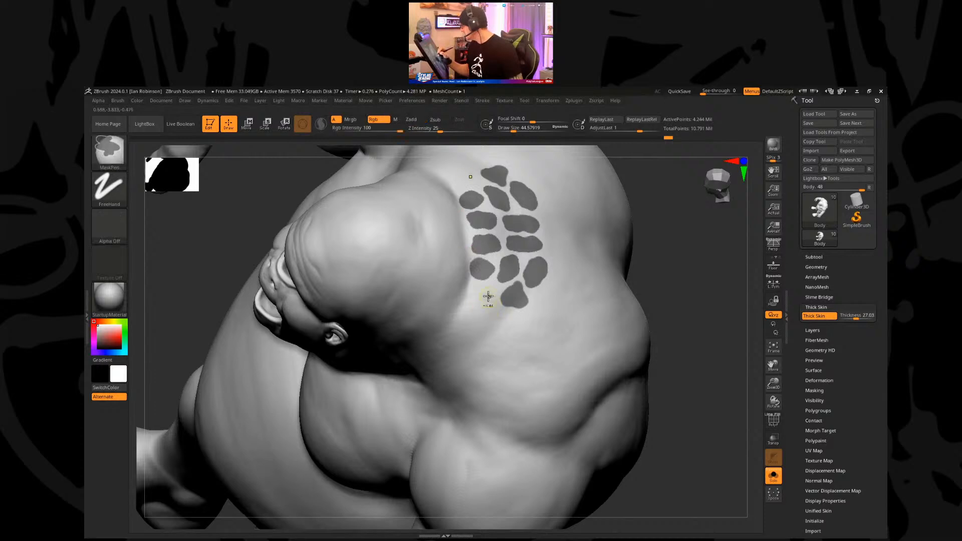
{"action": "mouse_move", "coordinate": [483, 286]}
{"action": "left_mouse_down"}
{"action": "mouse_move", "coordinate": [474, 299]}
{"action": "mouse_move", "coordinate": [480, 291]}
{"action": "left_mouse_up"}
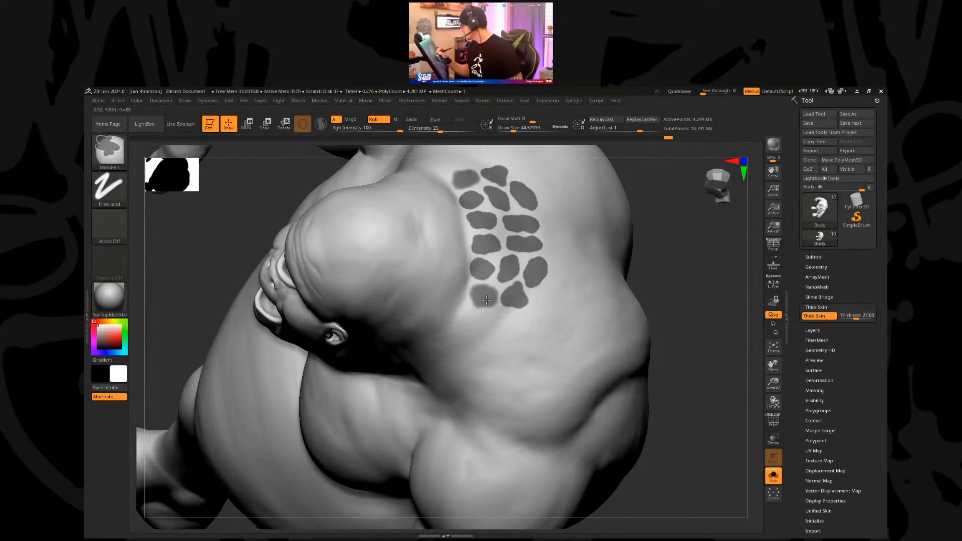
{"action": "left_click_drag", "start_coordinate": [676, 262], "coordinate": [474, 320]}
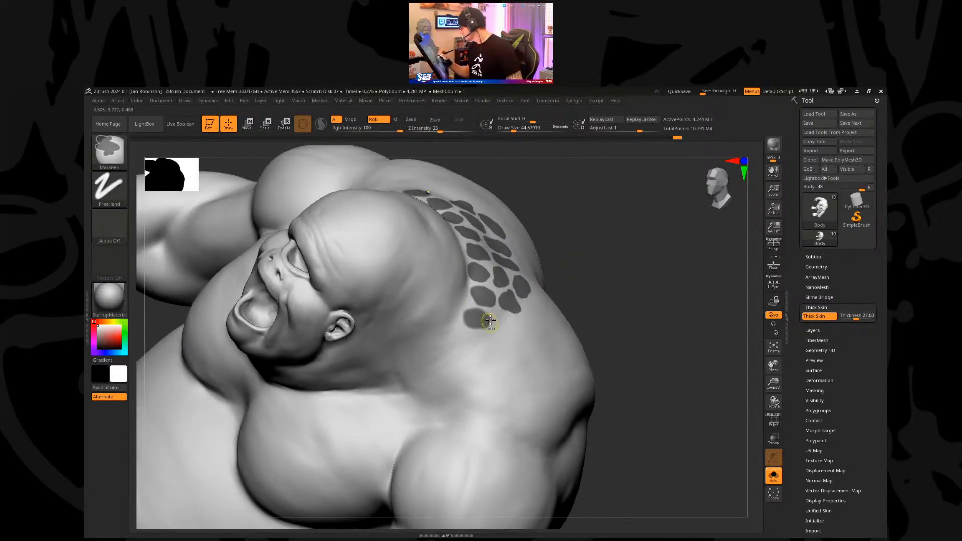
Step: Mask further irregular patches beside the neck and down over the top of the shoulder
{"action": "left_click_drag", "start_coordinate": [618, 281], "coordinate": [563, 271]}
{"action": "mouse_move", "coordinate": [498, 276]}
{"action": "left_mouse_down", "text": "ctrl"}
{"action": "mouse_move", "coordinate": [516, 288]}
{"action": "mouse_move", "coordinate": [520, 277]}
{"action": "mouse_move", "coordinate": [501, 280]}
{"action": "left_mouse_up", "text": "ctrl"}
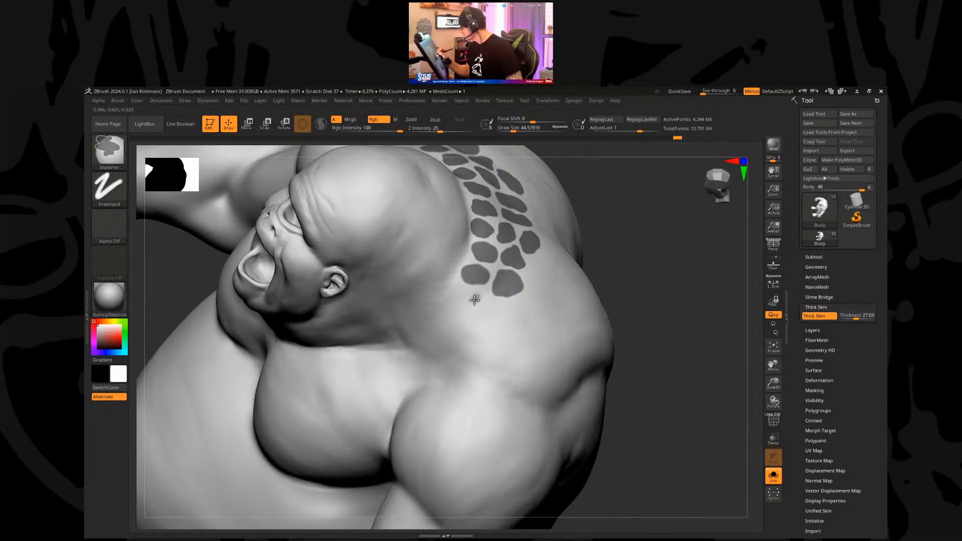
{"action": "mouse_move", "coordinate": [477, 297]}
{"action": "left_mouse_down", "text": "ctrl"}
{"action": "mouse_move", "coordinate": [477, 313]}
{"action": "mouse_move", "coordinate": [509, 321]}
{"action": "mouse_move", "coordinate": [499, 311]}
{"action": "left_mouse_up", "text": "ctrl"}
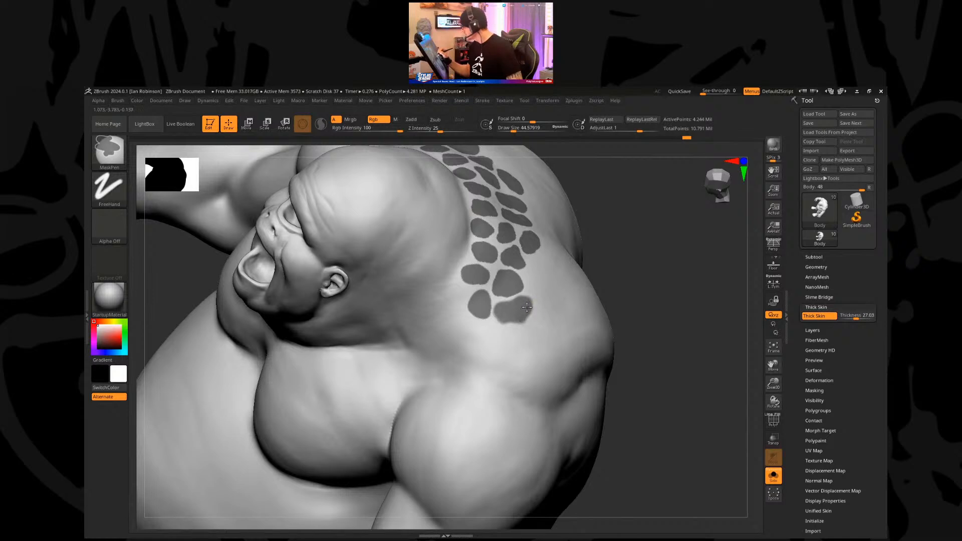
{"action": "left_click_drag", "start_coordinate": [650, 255], "coordinate": [571, 275]}
{"action": "mouse_move", "coordinate": [501, 312]}
{"action": "left_mouse_down", "text": "ctrl"}
{"action": "mouse_move", "coordinate": [518, 312]}
{"action": "mouse_move", "coordinate": [469, 311]}
{"action": "mouse_move", "coordinate": [484, 318]}
{"action": "mouse_move", "coordinate": [477, 308]}
{"action": "mouse_move", "coordinate": [472, 318]}
{"action": "mouse_move", "coordinate": [482, 310]}
{"action": "left_mouse_up", "text": "ctrl"}
Step: Mask a small patch on the side of the neck and extend the lowest row toward the back of the shoulder
{"action": "left_click_drag", "start_coordinate": [602, 236], "coordinate": [625, 237]}
{"action": "left_click_drag", "start_coordinate": [451, 264], "coordinate": [454, 281], "text": "ctrl"}
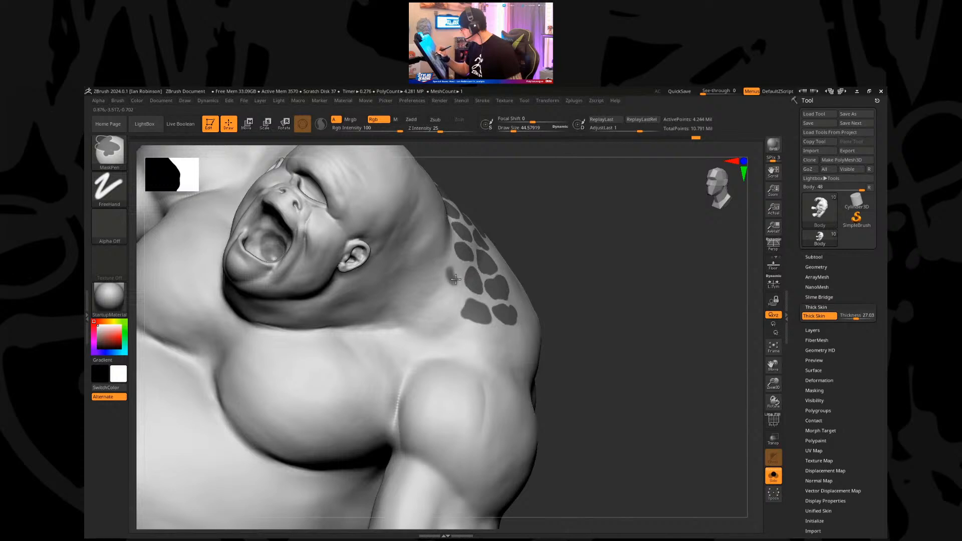
{"action": "mouse_move", "coordinate": [581, 240]}
{"action": "left_mouse_down"}
{"action": "mouse_move", "coordinate": [599, 238]}
{"action": "mouse_move", "coordinate": [582, 209]}
{"action": "mouse_move", "coordinate": [626, 259]}
{"action": "mouse_move", "coordinate": [449, 291]}
{"action": "mouse_move", "coordinate": [463, 290]}
{"action": "mouse_move", "coordinate": [450, 281]}
{"action": "mouse_move", "coordinate": [468, 291]}
{"action": "mouse_move", "coordinate": [453, 314]}
{"action": "mouse_move", "coordinate": [461, 310]}
{"action": "mouse_move", "coordinate": [448, 306]}
{"action": "mouse_move", "coordinate": [450, 316]}
{"action": "mouse_move", "coordinate": [458, 310]}
{"action": "mouse_move", "coordinate": [448, 319]}
{"action": "mouse_move", "coordinate": [460, 313]}
{"action": "mouse_move", "coordinate": [443, 351]}
{"action": "mouse_move", "coordinate": [468, 342]}
{"action": "mouse_move", "coordinate": [447, 340]}
{"action": "mouse_move", "coordinate": [475, 326]}
{"action": "left_mouse_up"}
{"action": "key", "text": "ctrl+z"}
{"action": "left_click_drag", "start_coordinate": [655, 316], "coordinate": [647, 198]}
{"action": "mouse_move", "coordinate": [464, 291]}
{"action": "left_mouse_down", "text": "ctrl"}
{"action": "mouse_move", "coordinate": [444, 289]}
{"action": "mouse_move", "coordinate": [449, 302]}
{"action": "mouse_move", "coordinate": [466, 292]}
{"action": "left_mouse_up", "text": "ctrl"}
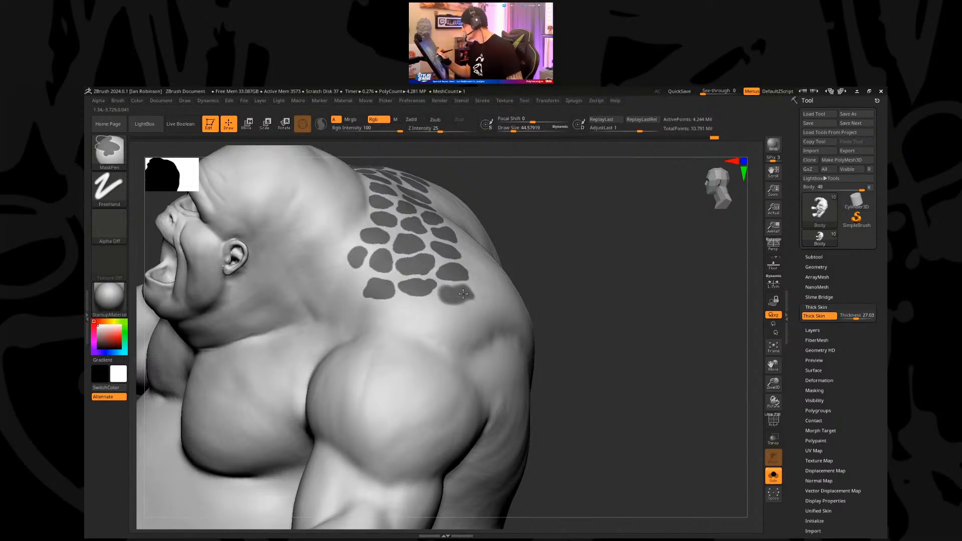
Step: Mask two patches below the lowest row, just above the deltoid
{"action": "right_click_drag", "start_coordinate": [461, 288], "coordinate": [447, 300]}
{"action": "mouse_move", "coordinate": [430, 305]}
{"action": "left_mouse_down", "text": "ctrl"}
{"action": "mouse_move", "coordinate": [416, 306]}
{"action": "mouse_move", "coordinate": [434, 317]}
{"action": "mouse_move", "coordinate": [439, 304]}
{"action": "mouse_move", "coordinate": [436, 311]}
{"action": "left_mouse_up", "text": "ctrl"}
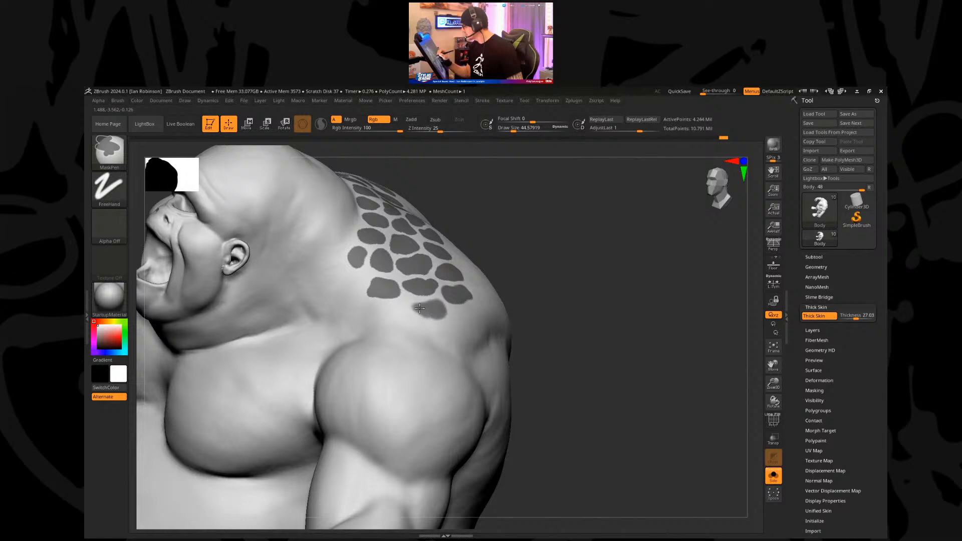
{"action": "mouse_move", "coordinate": [562, 281]}
{"action": "left_mouse_down"}
{"action": "mouse_move", "coordinate": [391, 320]}
{"action": "mouse_move", "coordinate": [412, 327]}
{"action": "mouse_move", "coordinate": [407, 311]}
{"action": "left_mouse_up"}
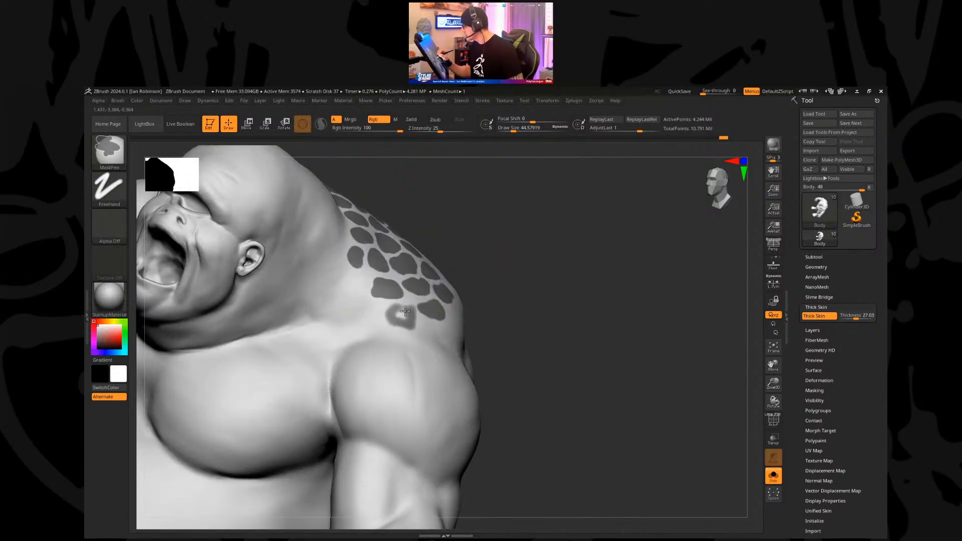
{"action": "mouse_move", "coordinate": [578, 284]}
{"action": "left_mouse_down"}
{"action": "mouse_move", "coordinate": [556, 296]}
{"action": "mouse_move", "coordinate": [408, 316]}
{"action": "left_mouse_up"}
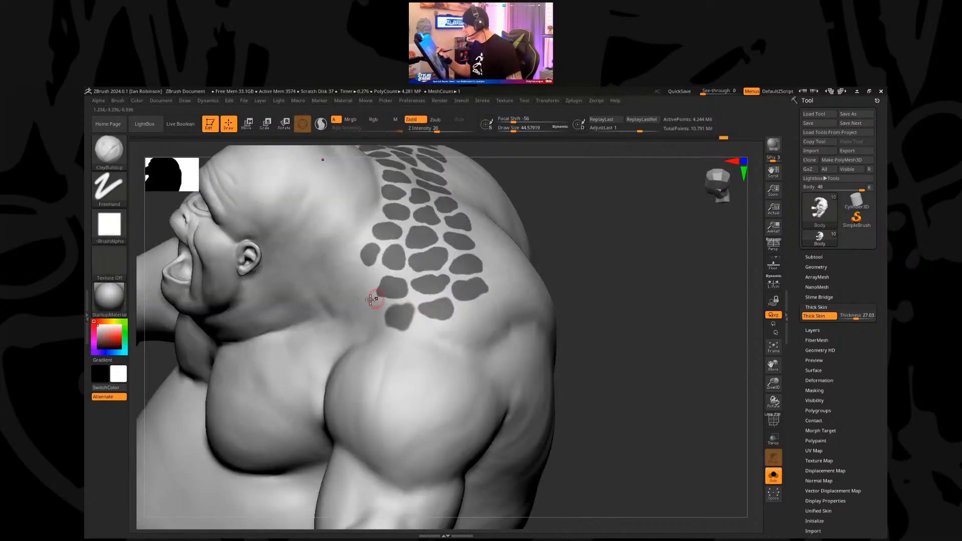
Step: Fill the front edge of the pattern with small masked patches where the neck meets the shoulder
{"action": "left_click_drag", "start_coordinate": [375, 307], "coordinate": [373, 310], "text": "ctrl"}
{"action": "mouse_move", "coordinate": [370, 275]}
{"action": "left_mouse_down", "text": "ctrl"}
{"action": "mouse_move", "coordinate": [355, 275]}
{"action": "mouse_move", "coordinate": [365, 282]}
{"action": "left_mouse_up", "text": "ctrl"}
{"action": "left_click_drag", "start_coordinate": [631, 237], "coordinate": [674, 225]}
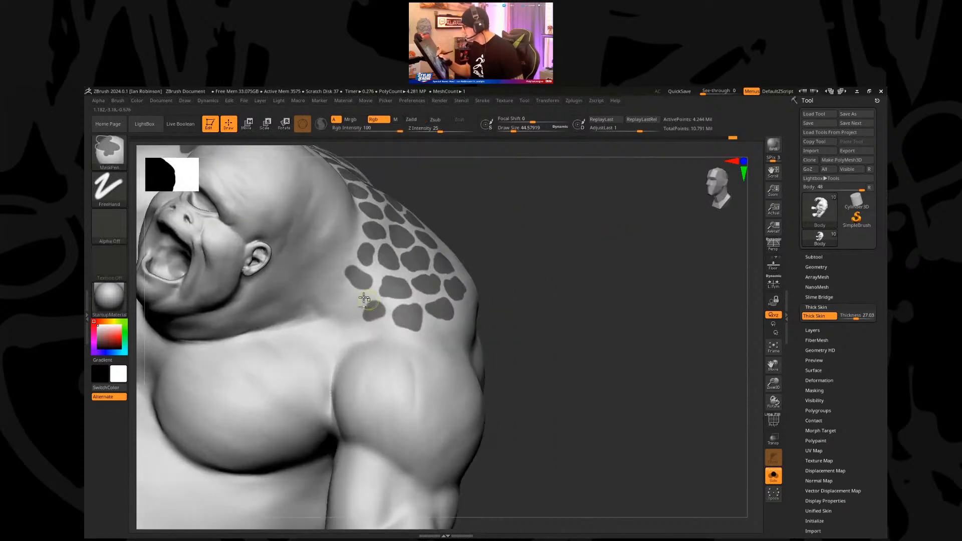
{"action": "left_click_drag", "start_coordinate": [353, 298], "coordinate": [353, 299], "text": "ctrl"}
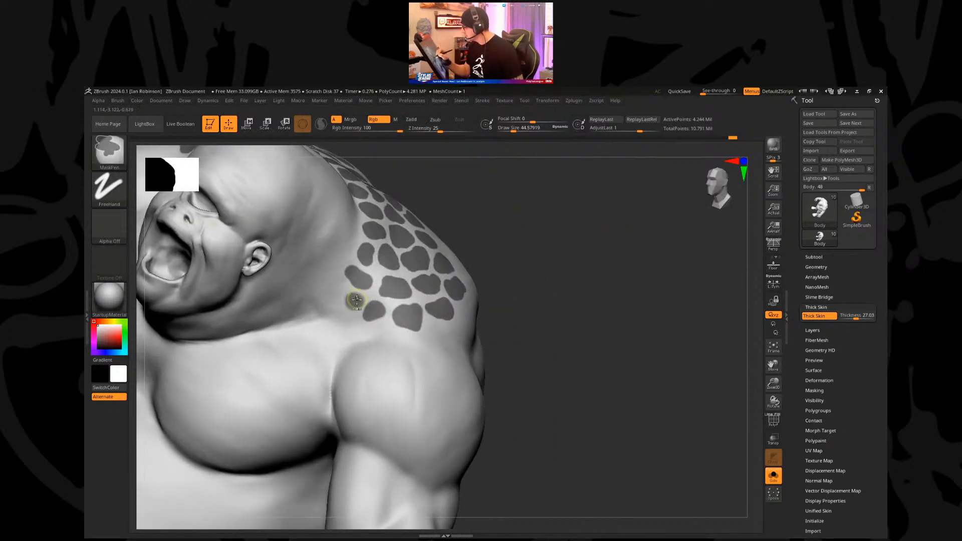
Step: Add masked patches around the rear of the shoulder, undoing the misplaced stroke
{"action": "mouse_move", "coordinate": [565, 211]}
{"action": "left_mouse_down", "text": "alt"}
{"action": "mouse_move", "coordinate": [602, 247]}
{"action": "mouse_move", "coordinate": [635, 260]}
{"action": "mouse_move", "coordinate": [621, 278]}
{"action": "mouse_move", "coordinate": [625, 254]}
{"action": "mouse_move", "coordinate": [625, 275]}
{"action": "mouse_move", "coordinate": [609, 287]}
{"action": "mouse_move", "coordinate": [636, 255]}
{"action": "mouse_move", "coordinate": [458, 316]}
{"action": "left_mouse_up", "text": "alt"}
{"action": "key", "text": "ctrl"}
{"action": "key", "text": "ctrl+z"}
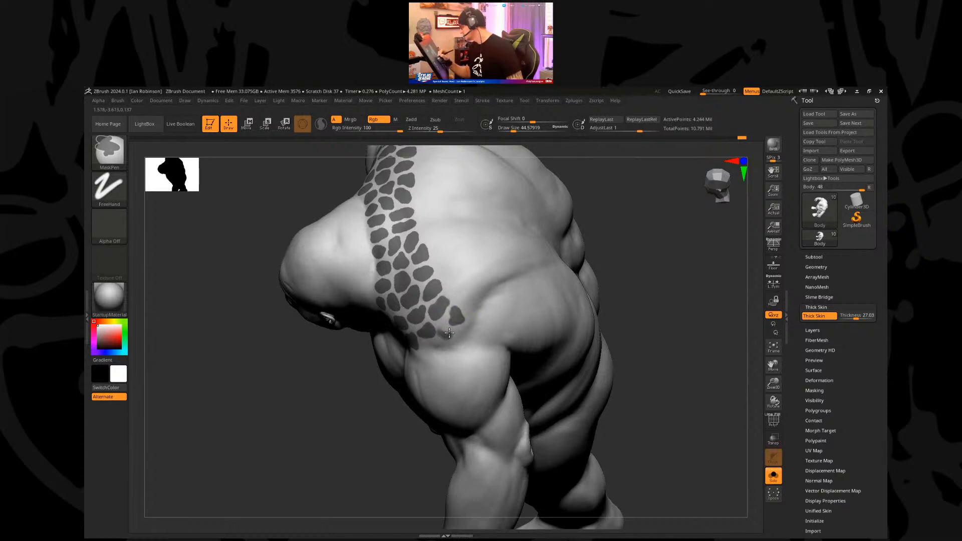
{"action": "mouse_move", "coordinate": [664, 269]}
{"action": "left_mouse_down"}
{"action": "mouse_move", "coordinate": [692, 241]}
{"action": "mouse_move", "coordinate": [687, 284]}
{"action": "left_mouse_up"}
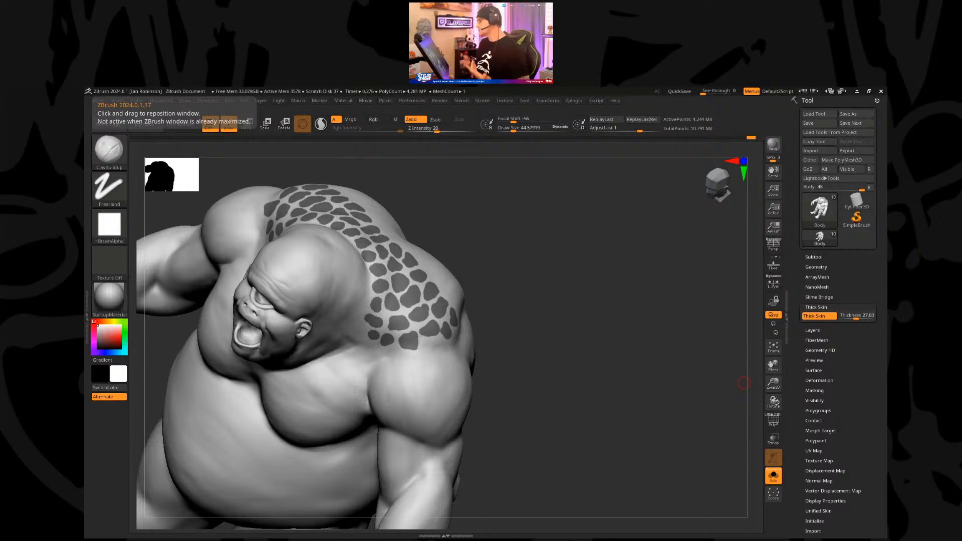
{"action": "mouse_move", "coordinate": [744, 382]}
{"action": "left_mouse_down"}
{"action": "mouse_move", "coordinate": [580, 296]}
{"action": "mouse_move", "coordinate": [589, 270]}
{"action": "left_mouse_up"}
{"action": "key", "text": "alt+Tab"}
{"action": "key", "text": "alt+Tab"}
{"action": "left_click", "coordinate": [590, 276]}
{"action": "right_click_drag", "start_coordinate": [302, 317], "coordinate": [489, 239]}
{"action": "scroll", "coordinate": [512, 246], "scroll_direction": "down", "scroll_amount": 6}
{"action": "scroll", "coordinate": [515, 264], "scroll_direction": "up", "scroll_amount": 5}
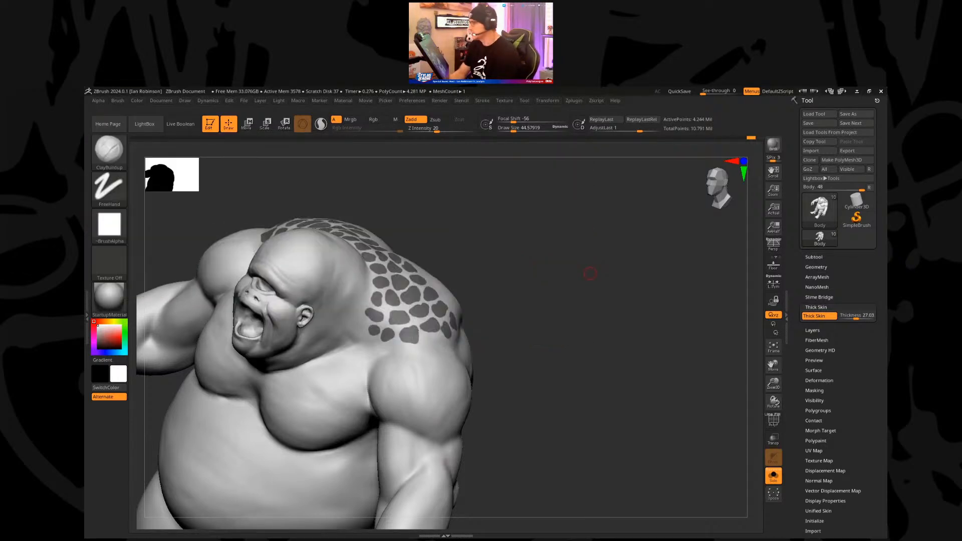
Step: Mask a patch at the shoulder's lower edge and three patches along the pattern's rear edge on the upper back
{"action": "mouse_move", "coordinate": [551, 306]}
{"action": "left_mouse_down"}
{"action": "mouse_move", "coordinate": [548, 320]}
{"action": "mouse_move", "coordinate": [582, 273]}
{"action": "mouse_move", "coordinate": [593, 301]}
{"action": "mouse_move", "coordinate": [613, 306]}
{"action": "mouse_move", "coordinate": [613, 318]}
{"action": "left_mouse_up"}
{"action": "left_click_drag", "start_coordinate": [415, 347], "coordinate": [432, 348], "text": "ctrl"}
{"action": "right_click_drag", "start_coordinate": [429, 344], "coordinate": [480, 274]}
{"action": "key", "text": "ctrl"}
{"action": "mouse_move", "coordinate": [474, 274]}
{"action": "left_mouse_down", "text": "ctrl"}
{"action": "mouse_move", "coordinate": [480, 263]}
{"action": "mouse_move", "coordinate": [468, 271]}
{"action": "mouse_move", "coordinate": [475, 266]}
{"action": "mouse_move", "coordinate": [489, 299]}
{"action": "mouse_move", "coordinate": [497, 278]}
{"action": "mouse_move", "coordinate": [484, 289]}
{"action": "left_mouse_up", "text": "ctrl"}
{"action": "mouse_move", "coordinate": [461, 243]}
{"action": "left_mouse_down", "text": "ctrl"}
{"action": "mouse_move", "coordinate": [474, 240]}
{"action": "mouse_move", "coordinate": [467, 232]}
{"action": "left_mouse_up", "text": "ctrl"}
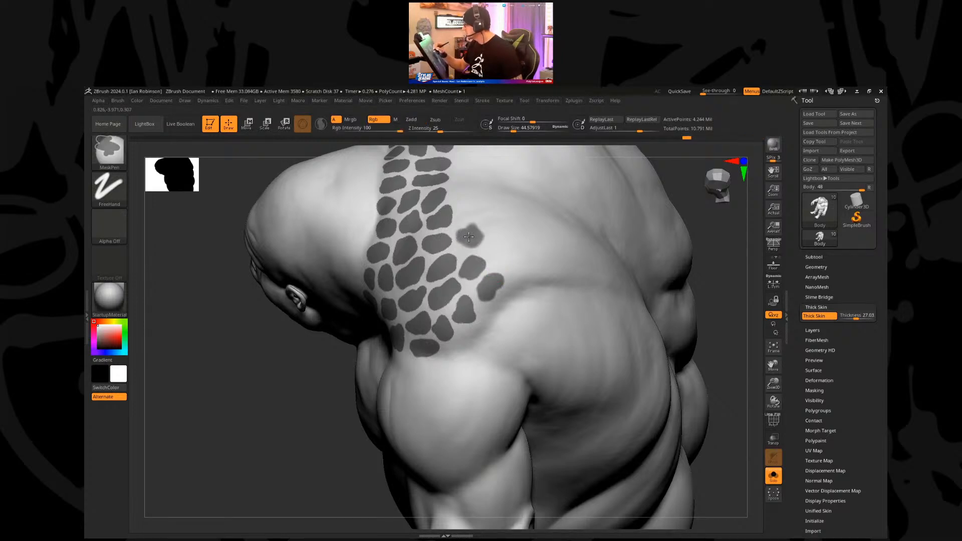
Step: Set the draw size to about 35 and mask larger patches up the pattern's rear edge toward the spine
{"action": "mouse_move", "coordinate": [489, 240]}
{"action": "right_mouse_down"}
{"action": "mouse_move", "coordinate": [472, 271]}
{"action": "mouse_move", "coordinate": [476, 292]}
{"action": "mouse_move", "coordinate": [440, 283]}
{"action": "right_mouse_up"}
{"action": "key", "text": "ctrl"}
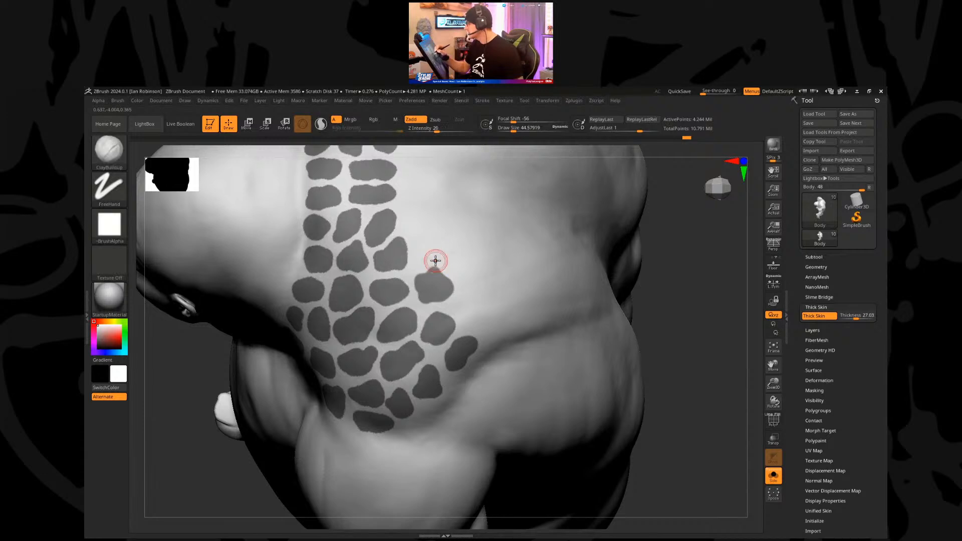
{"action": "key", "text": "ctrl"}
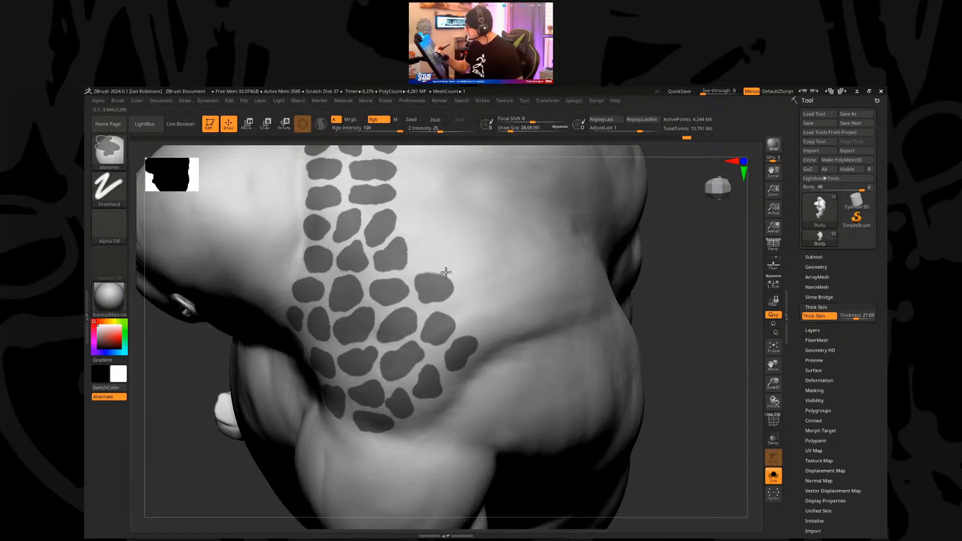
{"action": "key", "text": "ctrl"}
{"action": "key", "text": "ctrl"}
{"action": "mouse_move", "coordinate": [418, 245]}
{"action": "left_mouse_down", "text": "ctrl"}
{"action": "mouse_move", "coordinate": [416, 232]}
{"action": "mouse_move", "coordinate": [449, 251]}
{"action": "mouse_move", "coordinate": [435, 267]}
{"action": "mouse_move", "coordinate": [421, 252]}
{"action": "mouse_move", "coordinate": [432, 246]}
{"action": "left_mouse_up", "text": "ctrl"}
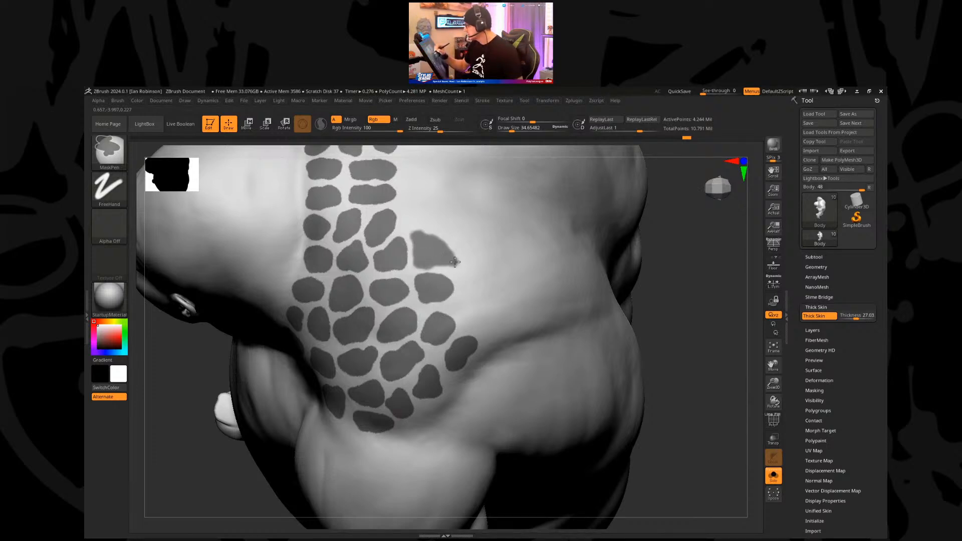
{"action": "mouse_move", "coordinate": [408, 213]}
{"action": "left_mouse_down", "text": "ctrl"}
{"action": "mouse_move", "coordinate": [431, 213]}
{"action": "mouse_move", "coordinate": [414, 207]}
{"action": "left_mouse_up", "text": "ctrl"}
{"action": "mouse_move", "coordinate": [410, 190]}
{"action": "left_mouse_down"}
{"action": "mouse_move", "coordinate": [433, 206]}
{"action": "mouse_move", "coordinate": [405, 203]}
{"action": "mouse_move", "coordinate": [420, 217]}
{"action": "mouse_move", "coordinate": [426, 209]}
{"action": "left_mouse_up"}
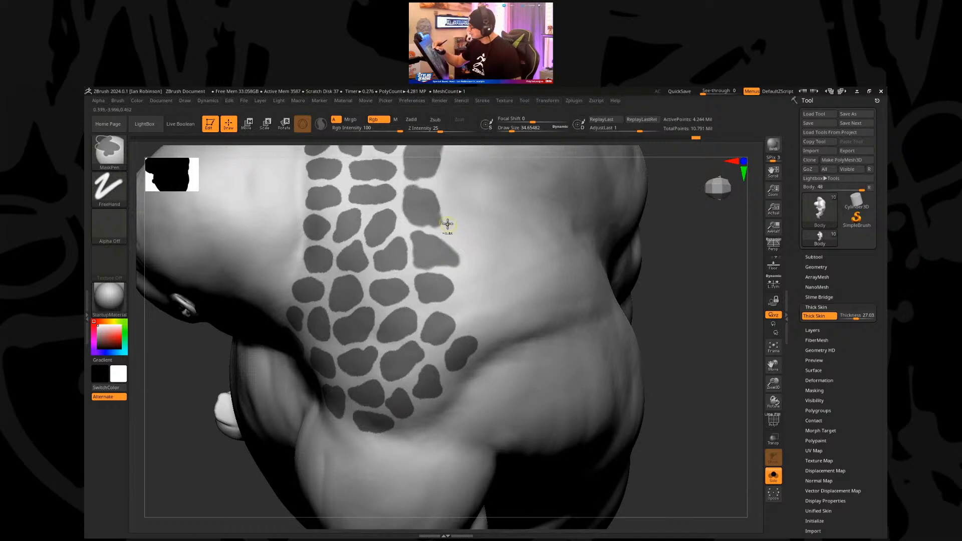
Step: Mask another row of patches behind the larger ones on the upper back, from the spine toward the shoulder
{"action": "left_click_drag", "start_coordinate": [459, 161], "coordinate": [453, 173]}
{"action": "mouse_move", "coordinate": [450, 197]}
{"action": "left_mouse_down"}
{"action": "mouse_move", "coordinate": [463, 208]}
{"action": "mouse_move", "coordinate": [469, 201]}
{"action": "mouse_move", "coordinate": [447, 194]}
{"action": "mouse_move", "coordinate": [462, 215]}
{"action": "mouse_move", "coordinate": [476, 206]}
{"action": "mouse_move", "coordinate": [463, 246]}
{"action": "mouse_move", "coordinate": [484, 240]}
{"action": "mouse_move", "coordinate": [477, 234]}
{"action": "left_mouse_up"}
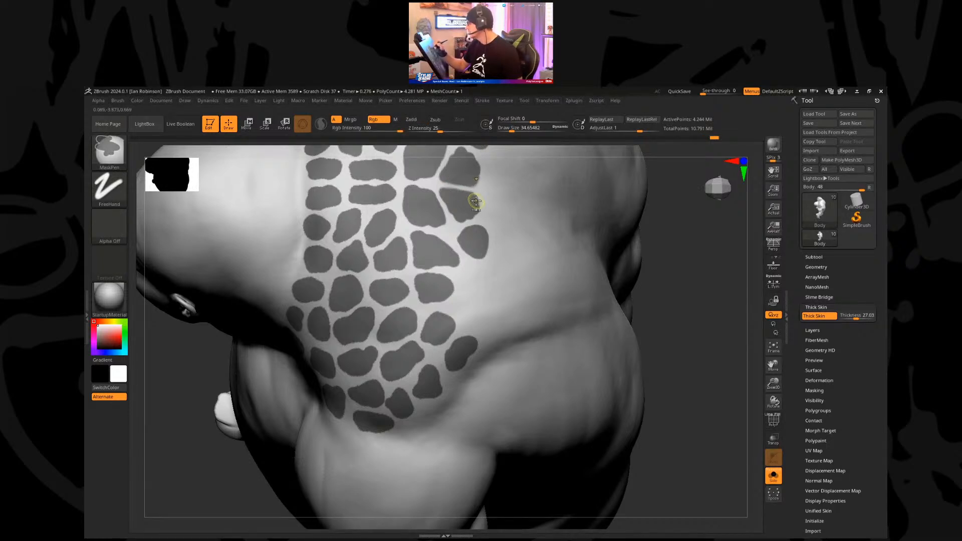
{"action": "mouse_move", "coordinate": [471, 275]}
{"action": "left_mouse_down"}
{"action": "mouse_move", "coordinate": [465, 298]}
{"action": "mouse_move", "coordinate": [487, 270]}
{"action": "mouse_move", "coordinate": [465, 270]}
{"action": "mouse_move", "coordinate": [475, 287]}
{"action": "left_mouse_up"}
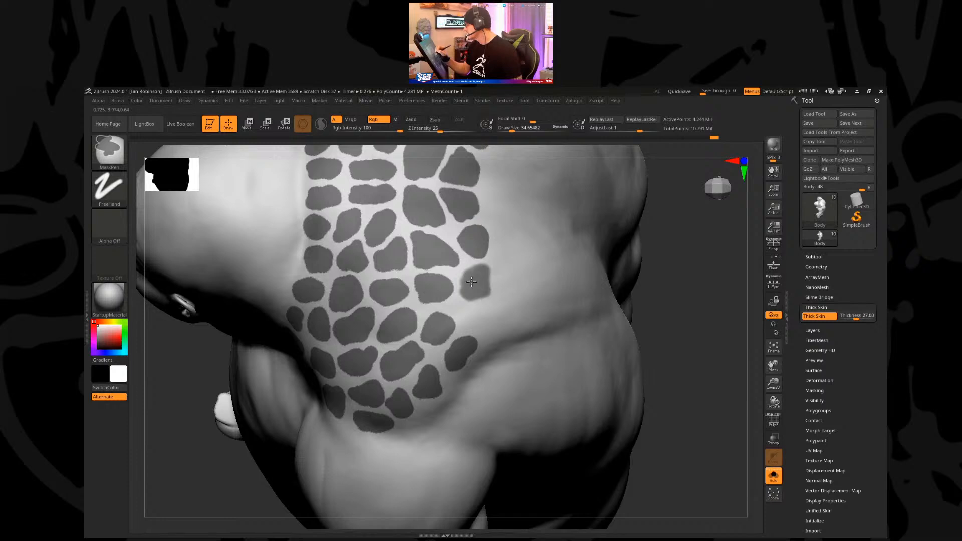
{"action": "key", "text": "b"}
{"action": "key", "text": "c"}
{"action": "key", "text": "b"}
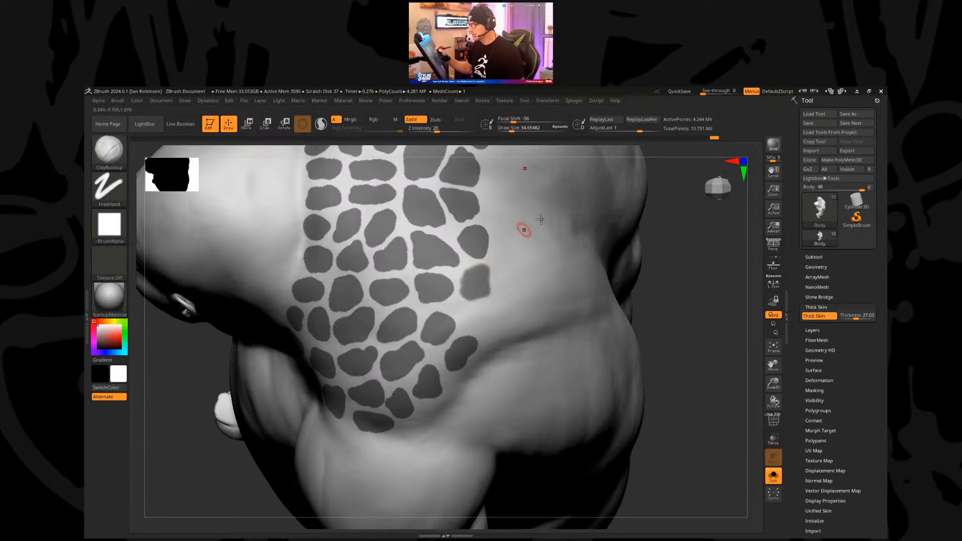
{"action": "key", "text": "b"}
{"action": "key", "text": "m"}
{"action": "key", "text": "p"}
{"action": "key", "text": "b"}
{"action": "key", "text": "c"}
{"action": "key", "text": "b"}
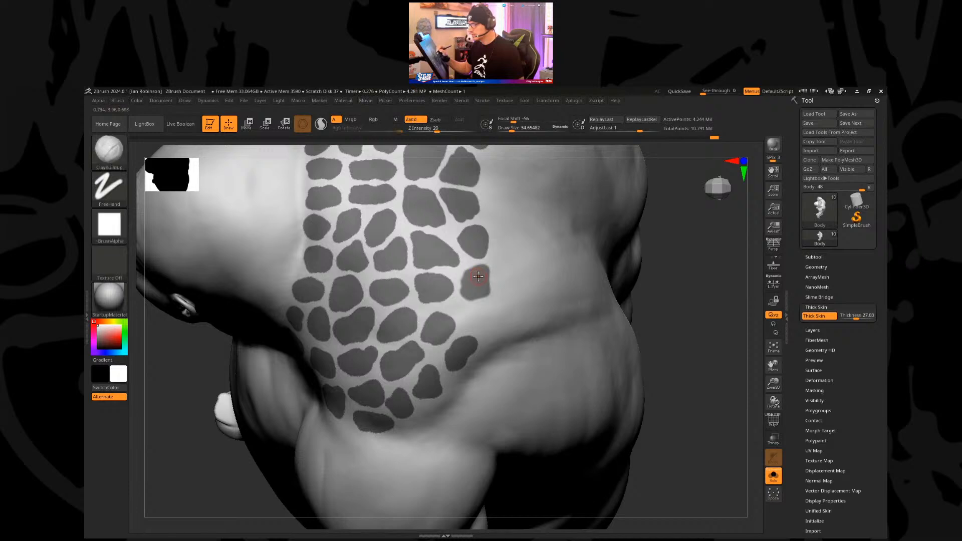
Step: Mask a wide patch in the gap at the pattern's rear edge, just above the shoulder blade crease
{"action": "mouse_move", "coordinate": [466, 299]}
{"action": "right_mouse_down"}
{"action": "mouse_move", "coordinate": [474, 292]}
{"action": "mouse_move", "coordinate": [528, 306]}
{"action": "right_mouse_up"}
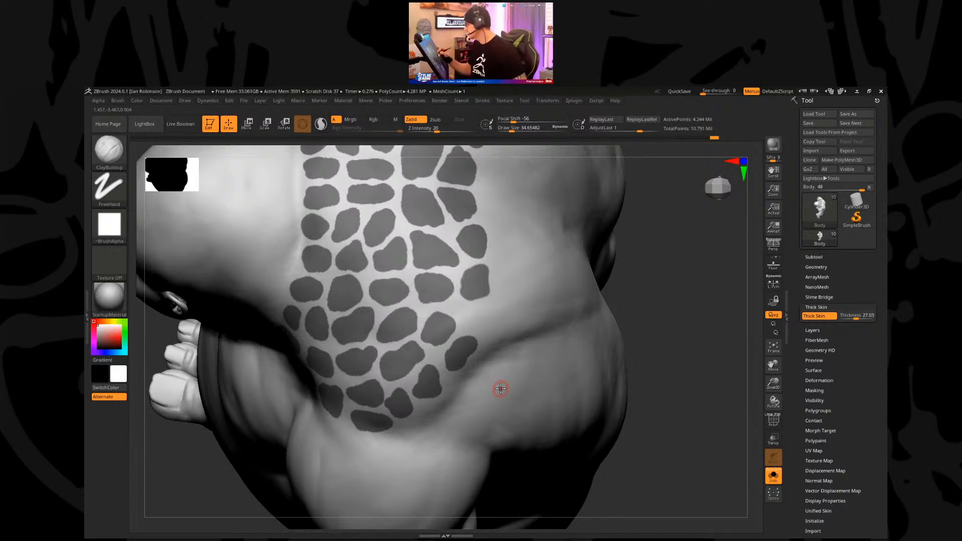
{"action": "mouse_move", "coordinate": [481, 311]}
{"action": "left_mouse_down", "text": "ctrl"}
{"action": "mouse_move", "coordinate": [467, 312]}
{"action": "mouse_move", "coordinate": [486, 322]}
{"action": "mouse_move", "coordinate": [475, 312]}
{"action": "left_mouse_up", "text": "ctrl"}
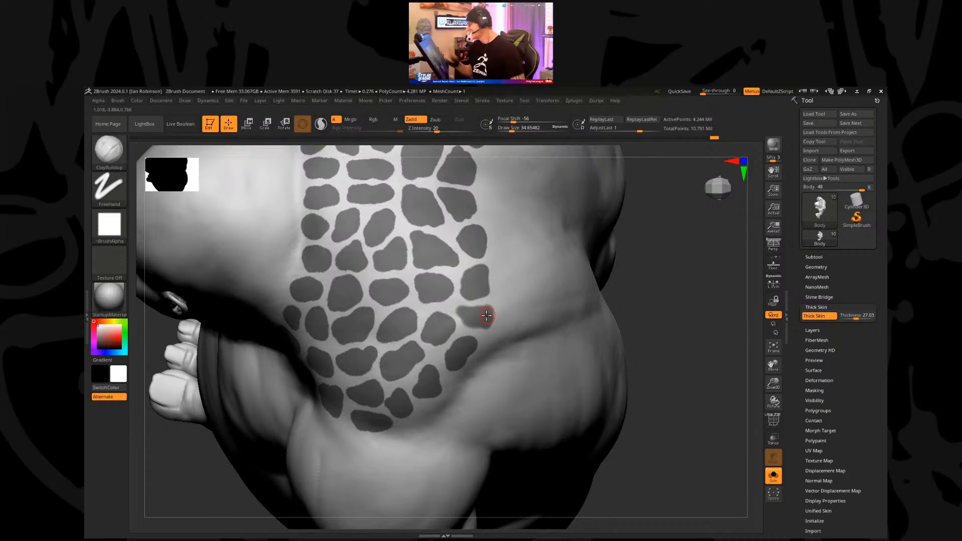
{"action": "left_click_drag", "start_coordinate": [477, 314], "coordinate": [484, 318], "text": "ctrl"}
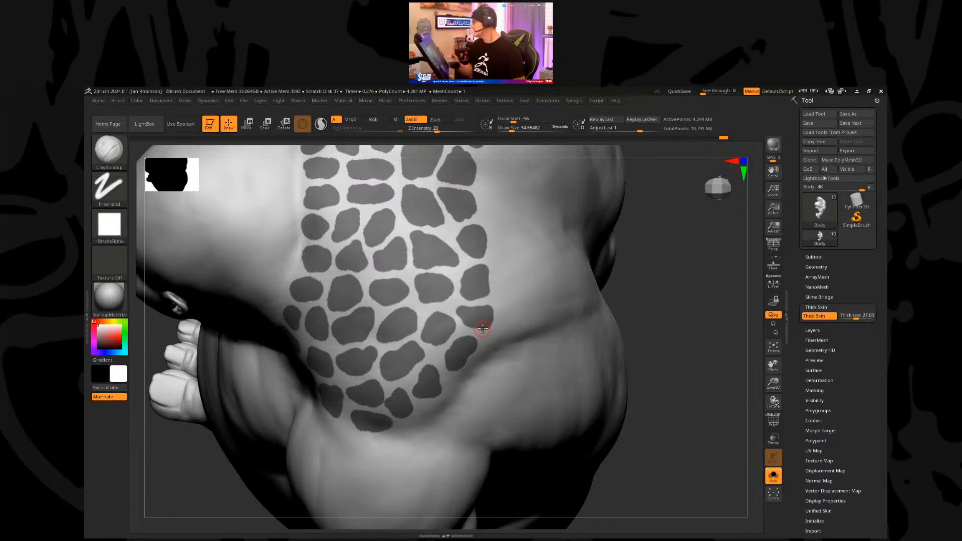
Step: Mask an outermost row of patches down the upper back, from the spine to the shoulder crease
{"action": "right_click_drag", "start_coordinate": [483, 329], "coordinate": [423, 318]}
{"action": "mouse_move", "coordinate": [511, 262]}
{"action": "right_mouse_down", "text": "alt"}
{"action": "mouse_move", "coordinate": [492, 284]}
{"action": "mouse_move", "coordinate": [468, 261]}
{"action": "right_mouse_up", "text": "alt"}
{"action": "mouse_move", "coordinate": [468, 249]}
{"action": "left_mouse_down", "text": "ctrl"}
{"action": "mouse_move", "coordinate": [481, 226]}
{"action": "mouse_move", "coordinate": [487, 256]}
{"action": "mouse_move", "coordinate": [471, 251]}
{"action": "mouse_move", "coordinate": [466, 228]}
{"action": "mouse_move", "coordinate": [481, 258]}
{"action": "mouse_move", "coordinate": [467, 220]}
{"action": "mouse_move", "coordinate": [482, 262]}
{"action": "mouse_move", "coordinate": [456, 300]}
{"action": "mouse_move", "coordinate": [485, 293]}
{"action": "mouse_move", "coordinate": [463, 283]}
{"action": "mouse_move", "coordinate": [451, 303]}
{"action": "mouse_move", "coordinate": [476, 292]}
{"action": "left_mouse_up", "text": "ctrl"}
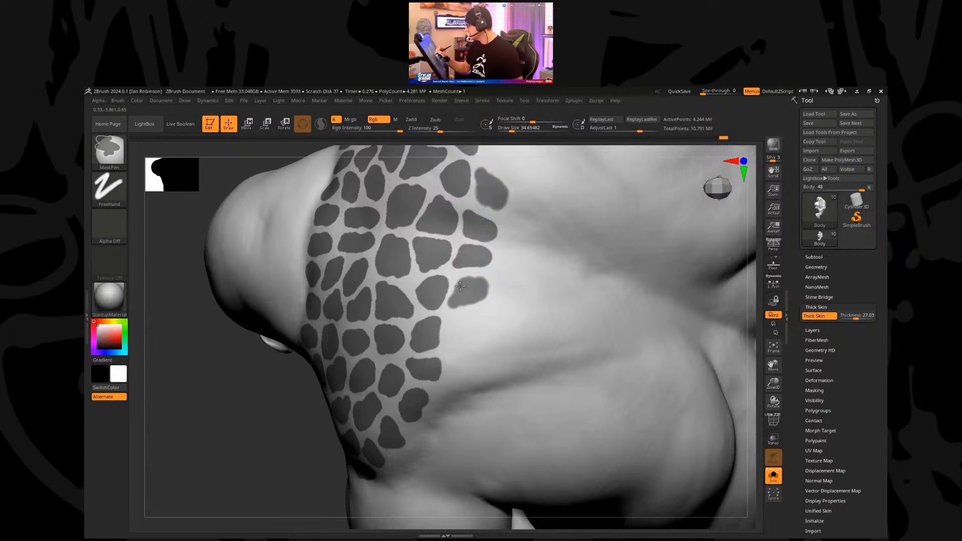
{"action": "mouse_move", "coordinate": [458, 327]}
{"action": "left_mouse_down", "text": "ctrl"}
{"action": "mouse_move", "coordinate": [480, 329]}
{"action": "mouse_move", "coordinate": [465, 317]}
{"action": "mouse_move", "coordinate": [492, 310]}
{"action": "mouse_move", "coordinate": [484, 332]}
{"action": "mouse_move", "coordinate": [487, 323]}
{"action": "mouse_move", "coordinate": [475, 331]}
{"action": "mouse_move", "coordinate": [451, 322]}
{"action": "mouse_move", "coordinate": [460, 342]}
{"action": "mouse_move", "coordinate": [479, 313]}
{"action": "mouse_move", "coordinate": [454, 369]}
{"action": "mouse_move", "coordinate": [476, 360]}
{"action": "mouse_move", "coordinate": [458, 360]}
{"action": "left_mouse_up", "text": "ctrl"}
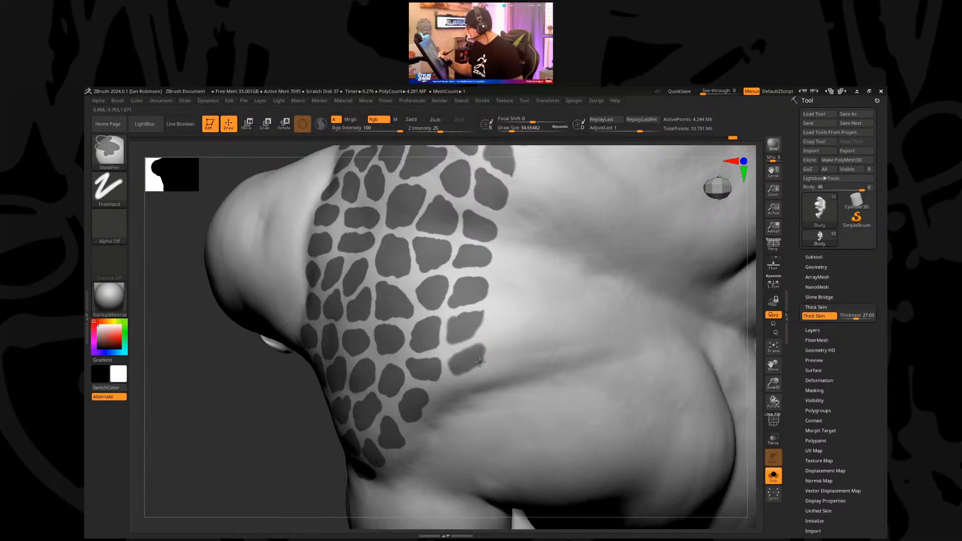
{"action": "left_click_drag", "start_coordinate": [441, 395], "coordinate": [450, 387], "text": "ctrl"}
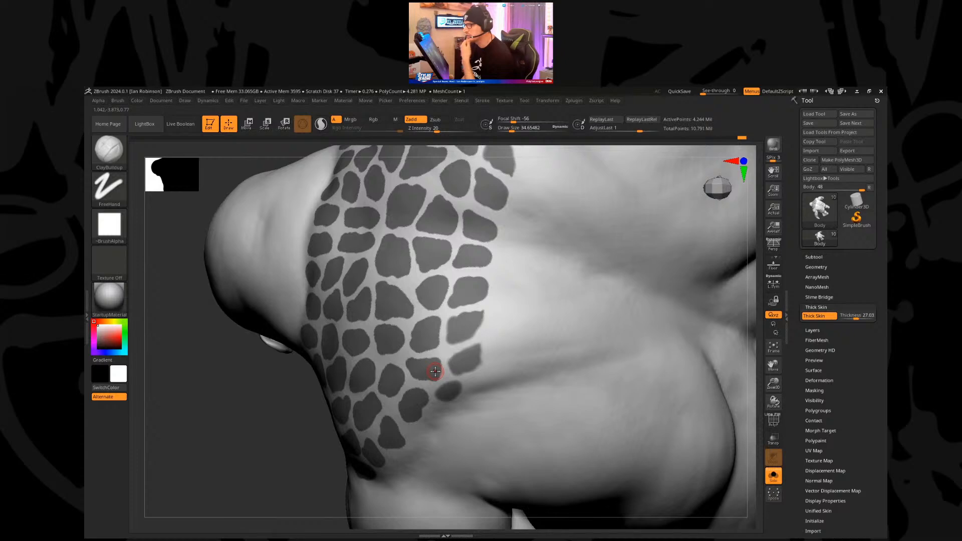
{"action": "mouse_move", "coordinate": [499, 345]}
{"action": "right_mouse_down"}
{"action": "mouse_move", "coordinate": [527, 311]}
{"action": "mouse_move", "coordinate": [457, 374]}
{"action": "mouse_move", "coordinate": [678, 250]}
{"action": "mouse_move", "coordinate": [638, 287]}
{"action": "mouse_move", "coordinate": [636, 247]}
{"action": "mouse_move", "coordinate": [621, 306]}
{"action": "right_mouse_up"}
{"action": "key", "text": "ctrl"}
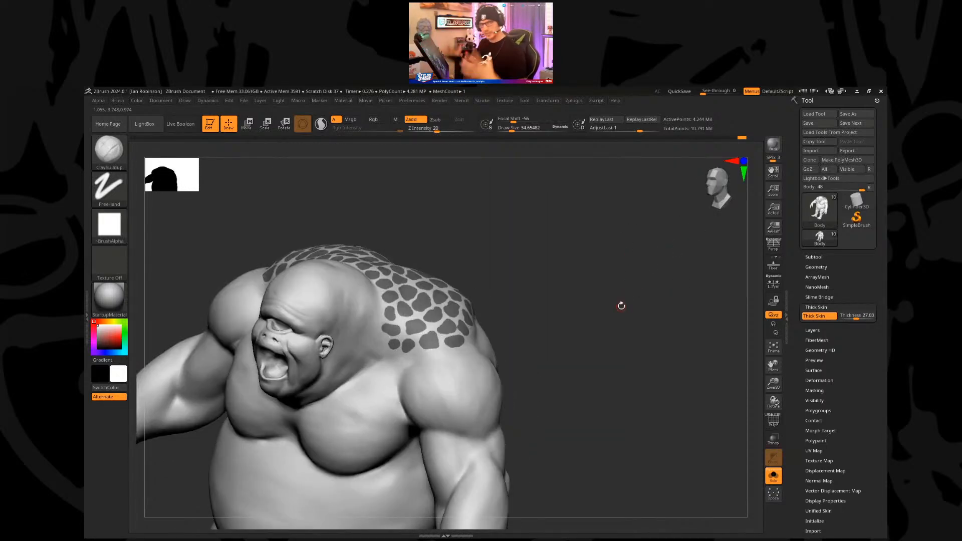
Step: Invert the patch mask and set ClayBuildup to a Z Intensity of 13 and a draw size of about 257
{"action": "mouse_move", "coordinate": [573, 284]}
{"action": "right_mouse_down"}
{"action": "mouse_move", "coordinate": [565, 298]}
{"action": "mouse_move", "coordinate": [588, 250]}
{"action": "right_mouse_up"}
{"action": "key", "text": "s"}
{"action": "left_click_drag", "start_coordinate": [588, 251], "coordinate": [592, 245]}
{"action": "mouse_move", "coordinate": [591, 245]}
{"action": "right_mouse_down"}
{"action": "mouse_move", "coordinate": [595, 238]}
{"action": "mouse_move", "coordinate": [594, 250]}
{"action": "right_mouse_up"}
{"action": "left_click", "coordinate": [431, 131]}
{"action": "key", "text": "s"}
{"action": "left_click_drag", "start_coordinate": [481, 187], "coordinate": [490, 185]}
{"action": "right_click_drag", "start_coordinate": [509, 212], "coordinate": [397, 318]}
{"action": "key", "text": "s"}
{"action": "left_click_drag", "start_coordinate": [412, 315], "coordinate": [420, 316]}
Step: Build up clay over all the unmasked patches across the upper back and shoulders to raise them as plates
{"action": "mouse_move", "coordinate": [386, 341]}
{"action": "left_mouse_down"}
{"action": "mouse_move", "coordinate": [398, 351]}
{"action": "mouse_move", "coordinate": [353, 368]}
{"action": "mouse_move", "coordinate": [395, 367]}
{"action": "mouse_move", "coordinate": [432, 330]}
{"action": "mouse_move", "coordinate": [449, 346]}
{"action": "mouse_move", "coordinate": [434, 357]}
{"action": "mouse_move", "coordinate": [464, 291]}
{"action": "mouse_move", "coordinate": [453, 273]}
{"action": "mouse_move", "coordinate": [389, 265]}
{"action": "mouse_move", "coordinate": [371, 235]}
{"action": "mouse_move", "coordinate": [291, 225]}
{"action": "mouse_move", "coordinate": [331, 250]}
{"action": "mouse_move", "coordinate": [311, 230]}
{"action": "left_mouse_up"}
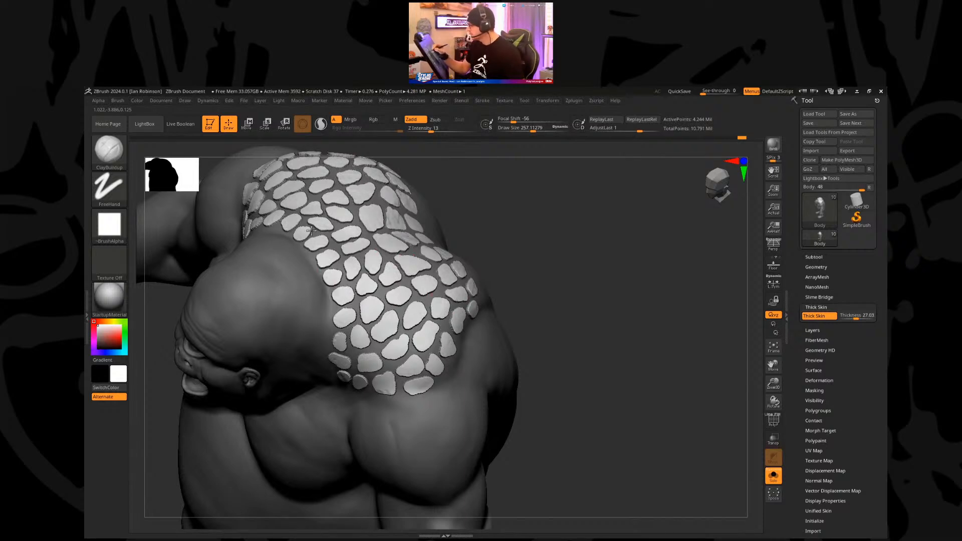
{"action": "left_click_drag", "start_coordinate": [414, 218], "coordinate": [435, 271]}
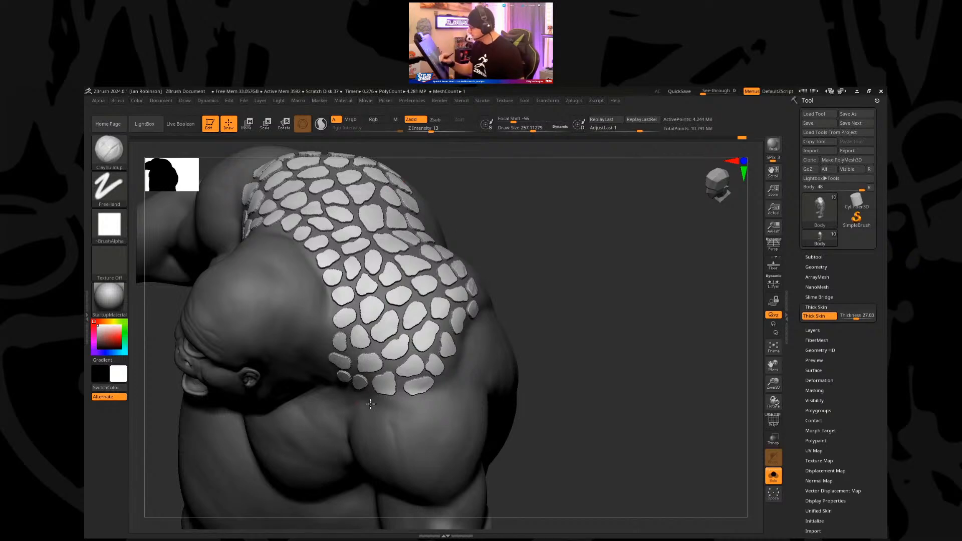
{"action": "mouse_move", "coordinate": [543, 305]}
{"action": "left_mouse_down"}
{"action": "mouse_move", "coordinate": [522, 303]}
{"action": "mouse_move", "coordinate": [524, 251]}
{"action": "left_mouse_up"}
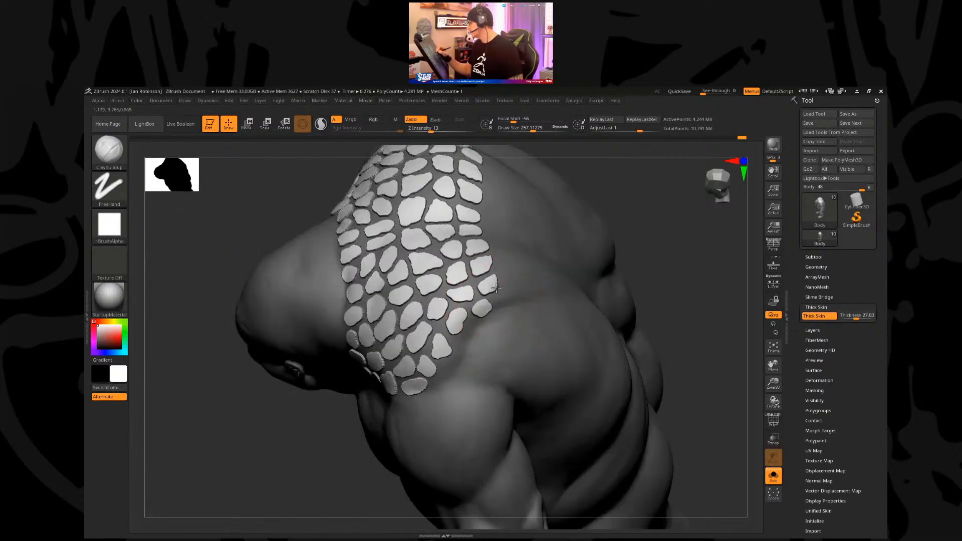
{"action": "mouse_move", "coordinate": [672, 257]}
{"action": "left_mouse_down"}
{"action": "mouse_move", "coordinate": [648, 255]}
{"action": "mouse_move", "coordinate": [599, 287]}
{"action": "mouse_move", "coordinate": [590, 273]}
{"action": "mouse_move", "coordinate": [576, 311]}
{"action": "mouse_move", "coordinate": [625, 290]}
{"action": "mouse_move", "coordinate": [608, 251]}
{"action": "mouse_move", "coordinate": [617, 290]}
{"action": "mouse_move", "coordinate": [595, 312]}
{"action": "mouse_move", "coordinate": [595, 328]}
{"action": "mouse_move", "coordinate": [603, 270]}
{"action": "mouse_move", "coordinate": [600, 308]}
{"action": "mouse_move", "coordinate": [513, 261]}
{"action": "left_mouse_up"}
Step: Clear the patch mask, set the draw size to about 197 and the Smooth brush's Z Intensity to 25
{"action": "key", "text": "s"}
{"action": "left_click_drag", "start_coordinate": [561, 212], "coordinate": [599, 347], "text": "ctrl"}
{"action": "left_click_drag", "start_coordinate": [578, 272], "coordinate": [573, 289]}
{"action": "key", "text": "shift"}
{"action": "left_click", "coordinate": [440, 131], "text": "shift"}
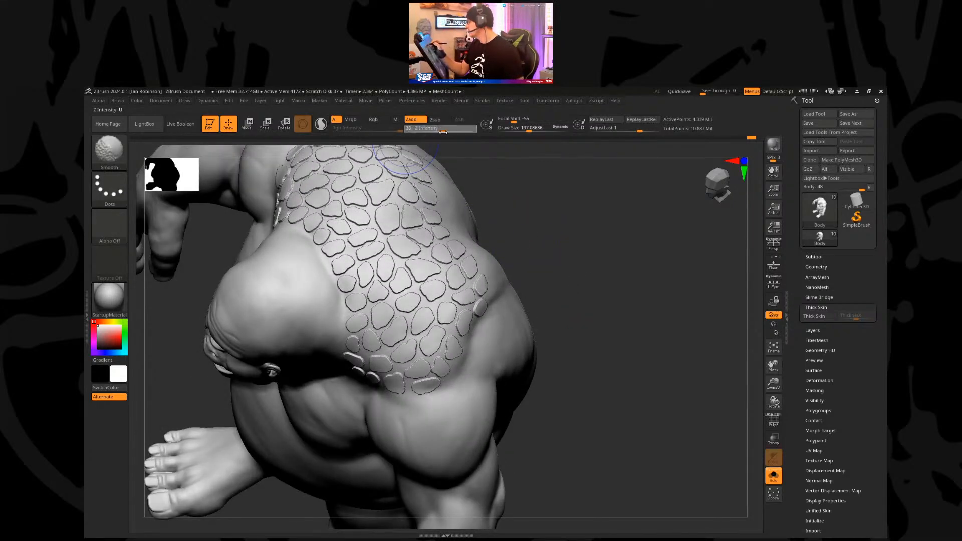
{"action": "key", "text": "shift"}
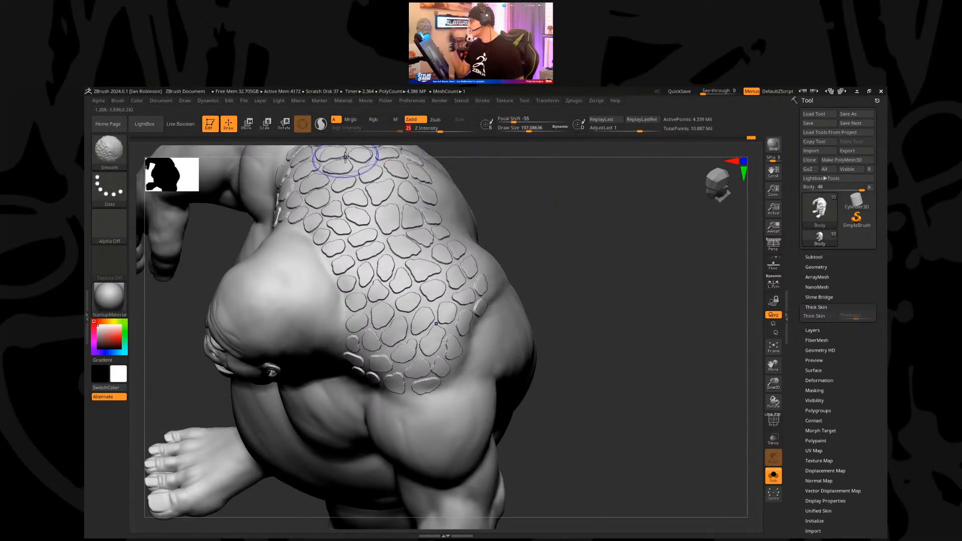
Step: Smooth the edges of the raised plates across the upper back and shoulders with the weaker Smooth brush
{"action": "left_click_drag", "start_coordinate": [381, 143], "coordinate": [490, 194]}
{"action": "key", "text": "shift"}
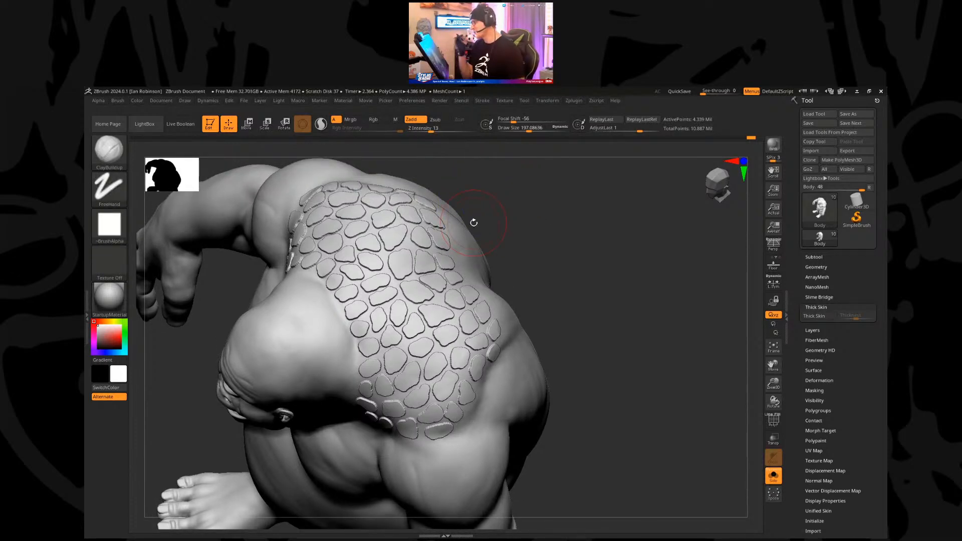
{"action": "key", "text": "shift"}
{"action": "left_click_drag", "start_coordinate": [391, 306], "coordinate": [404, 270], "text": "shift"}
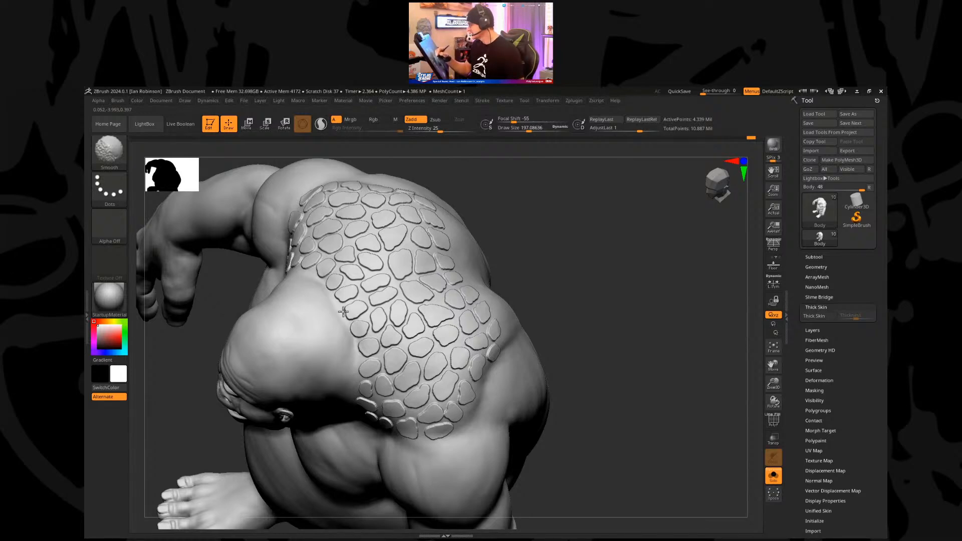
{"action": "mouse_move", "coordinate": [560, 230]}
{"action": "left_mouse_down"}
{"action": "mouse_move", "coordinate": [569, 226]}
{"action": "mouse_move", "coordinate": [551, 250]}
{"action": "left_mouse_up"}
{"action": "key", "text": "shift"}
Step: Set the ClayBuildup draw size to about 170 and turn Thick Skin back on for the body
{"action": "mouse_move", "coordinate": [496, 210]}
{"action": "left_mouse_down"}
{"action": "mouse_move", "coordinate": [645, 293]}
{"action": "mouse_move", "coordinate": [631, 271]}
{"action": "mouse_move", "coordinate": [611, 274]}
{"action": "mouse_move", "coordinate": [646, 271]}
{"action": "mouse_move", "coordinate": [584, 310]}
{"action": "mouse_move", "coordinate": [579, 273]}
{"action": "mouse_move", "coordinate": [608, 258]}
{"action": "mouse_move", "coordinate": [609, 311]}
{"action": "mouse_move", "coordinate": [572, 200]}
{"action": "mouse_move", "coordinate": [554, 217]}
{"action": "mouse_move", "coordinate": [537, 211]}
{"action": "mouse_move", "coordinate": [575, 212]}
{"action": "mouse_move", "coordinate": [537, 203]}
{"action": "mouse_move", "coordinate": [575, 197]}
{"action": "left_mouse_up"}
{"action": "key", "text": "s"}
{"action": "left_click", "coordinate": [538, 211]}
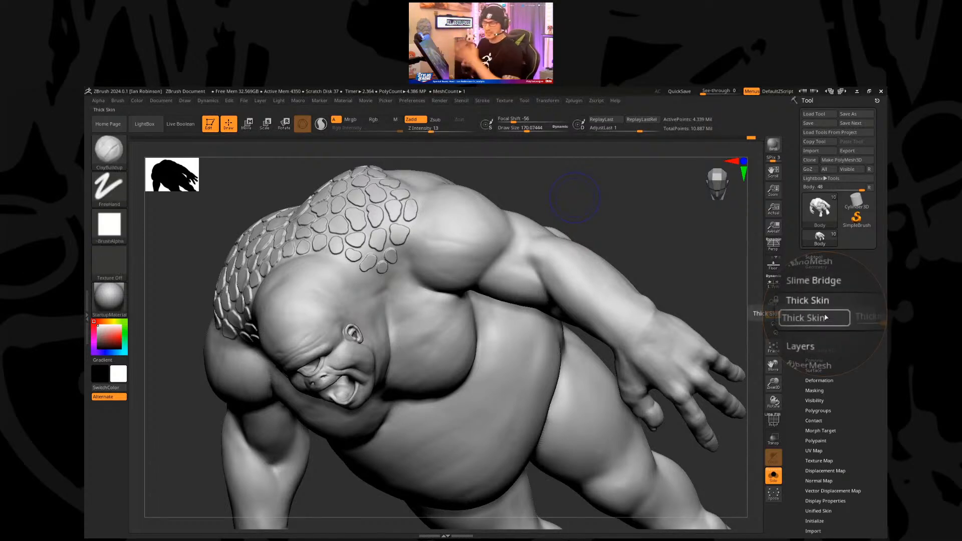
{"action": "key", "text": "ctrl"}
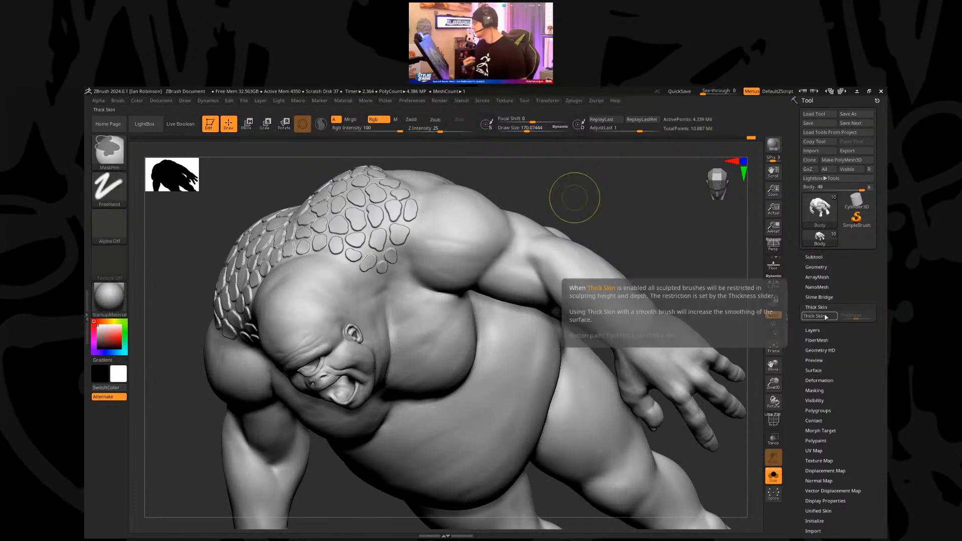
{"action": "left_click", "coordinate": [824, 316]}
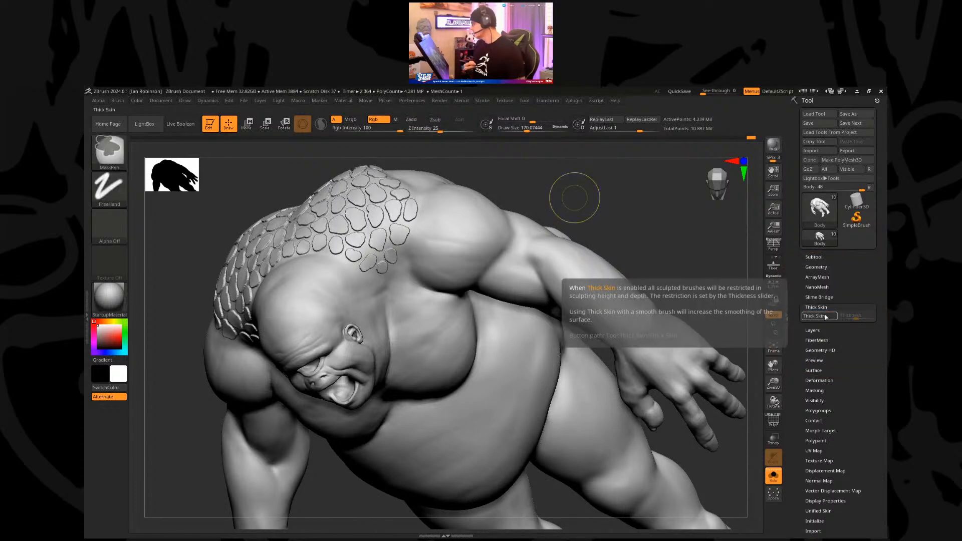
{"action": "mouse_move", "coordinate": [575, 200]}
{"action": "left_mouse_down"}
{"action": "mouse_move", "coordinate": [589, 205]}
{"action": "mouse_move", "coordinate": [451, 247]}
{"action": "mouse_move", "coordinate": [462, 247]}
{"action": "mouse_move", "coordinate": [411, 281]}
{"action": "mouse_move", "coordinate": [322, 268]}
{"action": "left_mouse_up"}
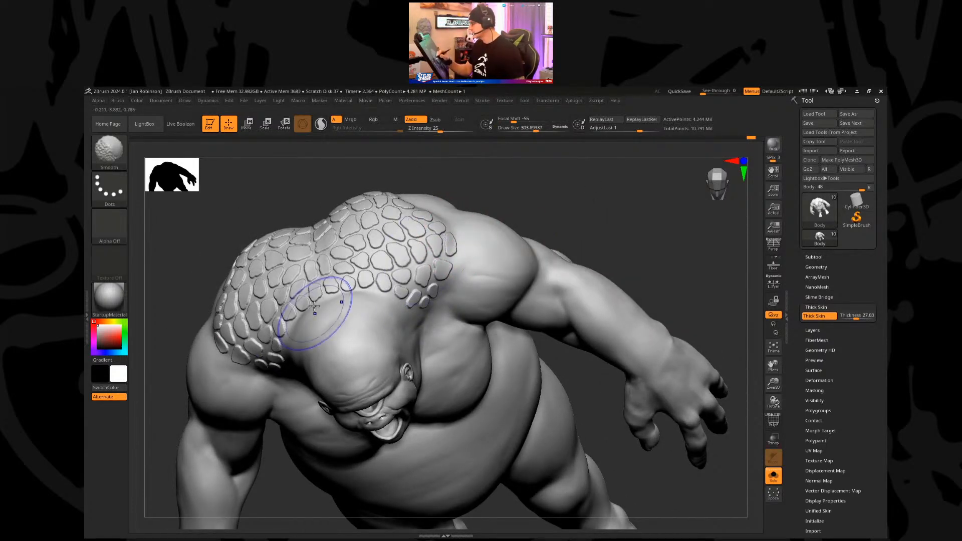
Step: Switch to the ClayBuildup brush and reduce its draw size to about 82 for the scales at the back of the shoulder
{"action": "mouse_move", "coordinate": [520, 200]}
{"action": "left_mouse_down"}
{"action": "mouse_move", "coordinate": [534, 216]}
{"action": "mouse_move", "coordinate": [309, 321]}
{"action": "left_mouse_up"}
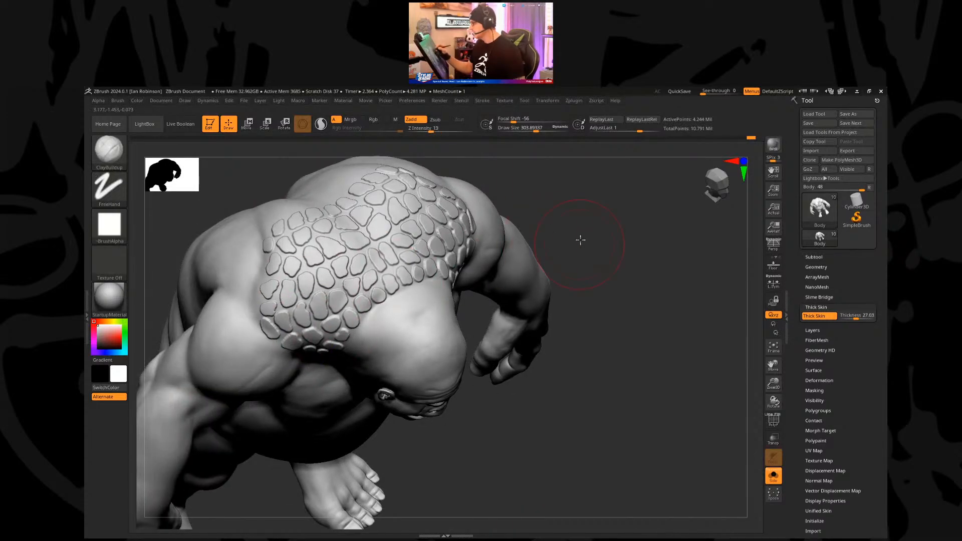
{"action": "left_click_drag", "start_coordinate": [580, 241], "coordinate": [580, 189]}
{"action": "key", "text": "s"}
{"action": "left_click", "coordinate": [554, 277]}
{"action": "mouse_move", "coordinate": [568, 304]}
{"action": "left_mouse_down"}
{"action": "mouse_move", "coordinate": [563, 279]}
{"action": "mouse_move", "coordinate": [531, 249]}
{"action": "mouse_move", "coordinate": [548, 262]}
{"action": "mouse_move", "coordinate": [560, 300]}
{"action": "mouse_move", "coordinate": [569, 239]}
{"action": "mouse_move", "coordinate": [576, 258]}
{"action": "mouse_move", "coordinate": [566, 249]}
{"action": "mouse_move", "coordinate": [419, 301]}
{"action": "left_mouse_up"}
{"action": "key", "text": "s"}
{"action": "left_click", "coordinate": [564, 245]}
{"action": "mouse_move", "coordinate": [457, 232]}
{"action": "left_mouse_down"}
{"action": "mouse_move", "coordinate": [548, 212]}
{"action": "mouse_move", "coordinate": [456, 279]}
{"action": "left_mouse_up"}
{"action": "key", "text": "s"}
{"action": "left_click", "coordinate": [549, 214]}
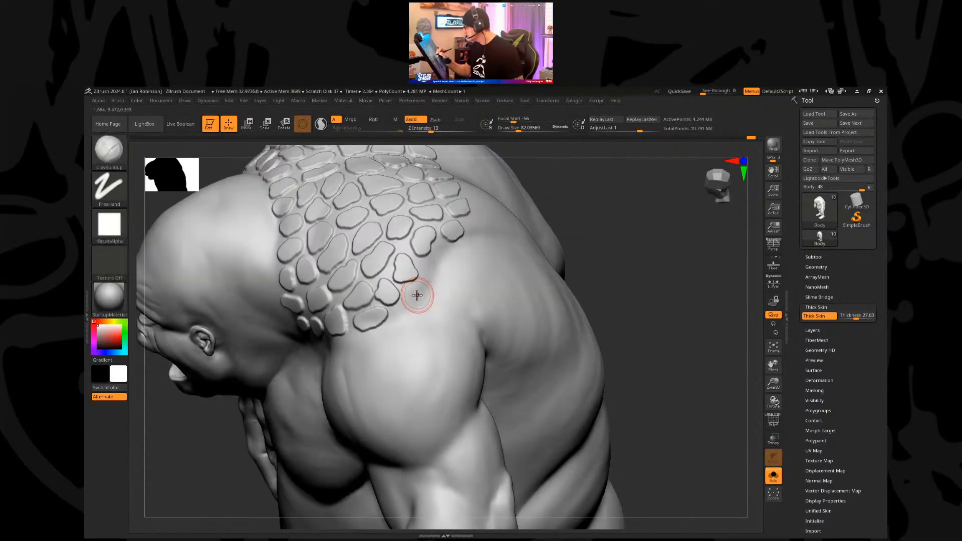
Step: Mask a small patch beside the shoulder scales, invert the mask and build up a raised scale inside it with ClayBuildup
{"action": "key", "text": "ctrl"}
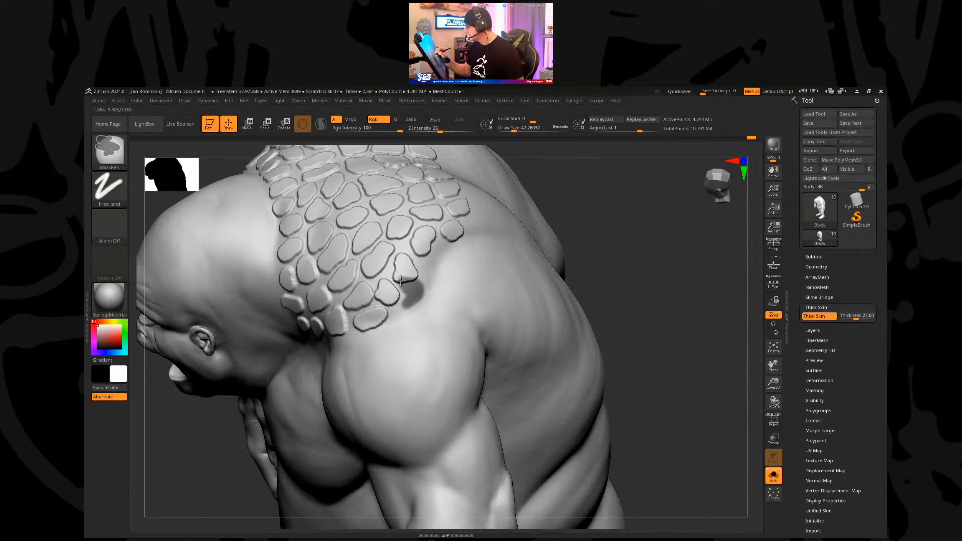
{"action": "left_click", "coordinate": [608, 212], "text": "ctrl"}
{"action": "key", "text": "s"}
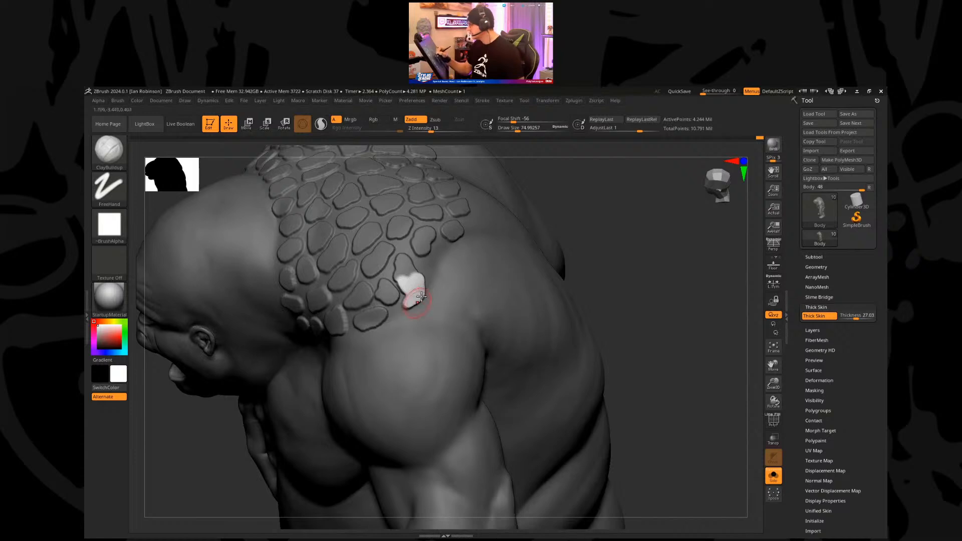
{"action": "left_click_drag", "start_coordinate": [628, 231], "coordinate": [601, 210]}
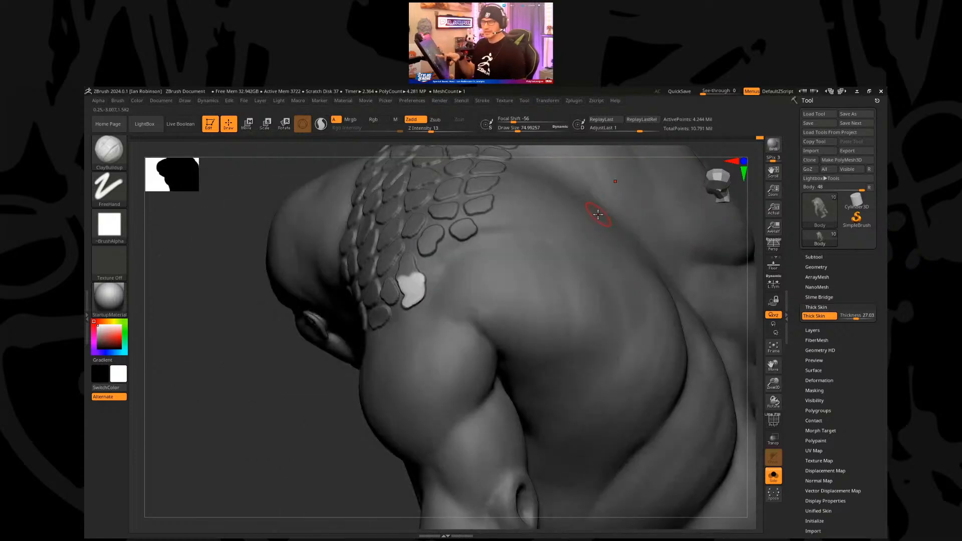
Step: Undo the built-up scale strokes and switch Thick Skin off and back on
{"action": "key", "text": "ctrl+z"}
{"action": "key", "text": "ctrl+z"}
{"action": "key", "text": "ctrl+z"}
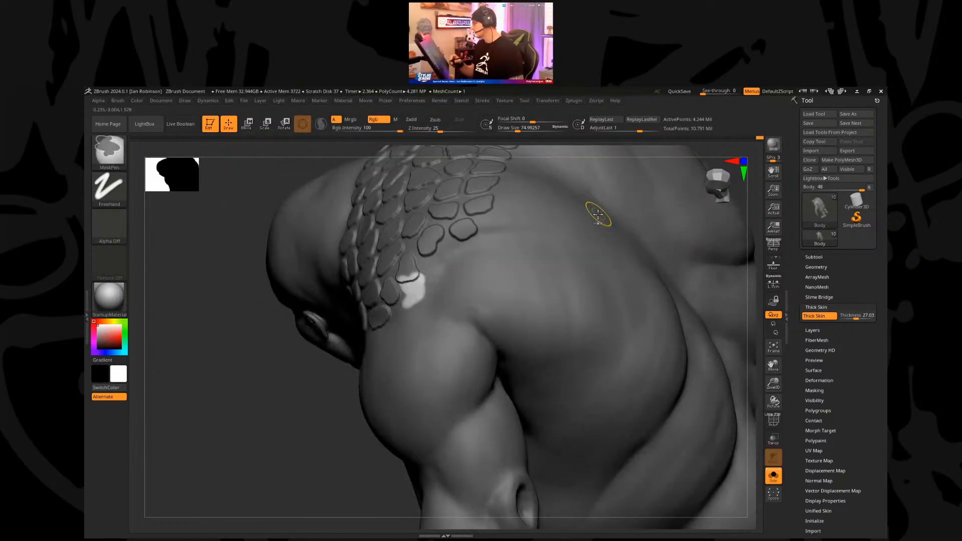
{"action": "left_click_drag", "start_coordinate": [317, 417], "coordinate": [320, 404]}
{"action": "left_click", "coordinate": [822, 317]}
{"action": "left_click", "coordinate": [823, 317]}
Step: Try masking and inverting a small patch below the edge scale again and building up a scale inside it
{"action": "left_click_drag", "start_coordinate": [417, 276], "coordinate": [403, 290], "text": "ctrl"}
{"action": "left_click", "coordinate": [630, 206], "text": "ctrl"}
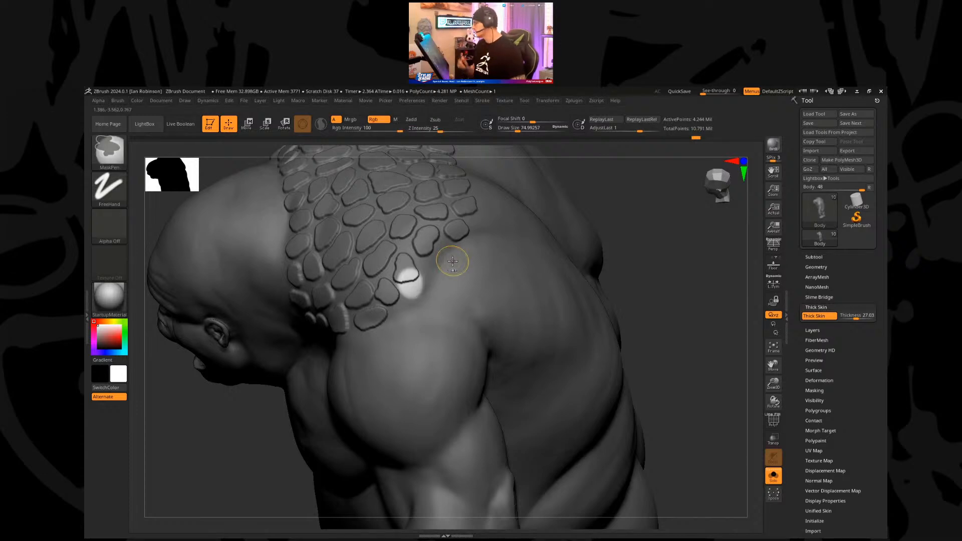
{"action": "key", "text": "ctrl+shift+a"}
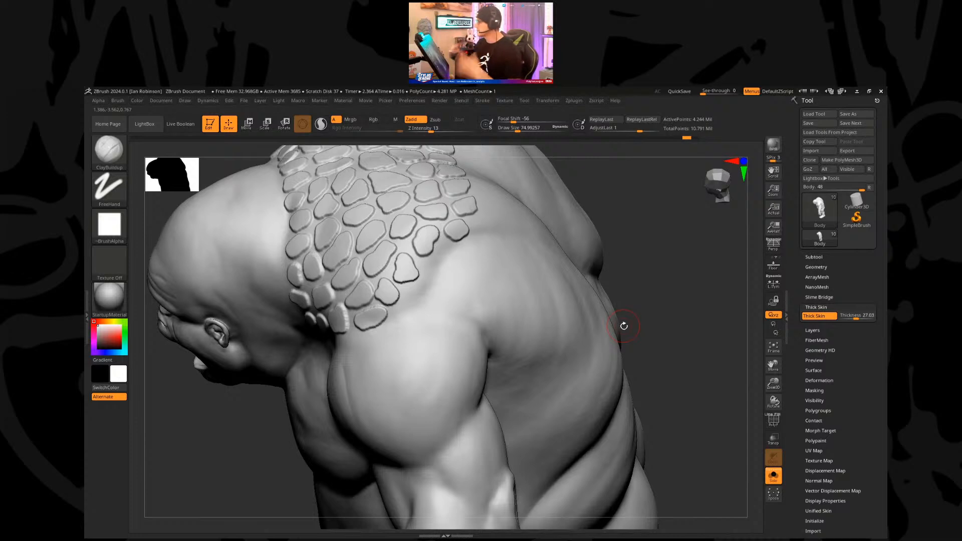
{"action": "mouse_move", "coordinate": [654, 242]}
{"action": "left_mouse_down"}
{"action": "mouse_move", "coordinate": [620, 212]}
{"action": "mouse_move", "coordinate": [429, 279]}
{"action": "left_mouse_up"}
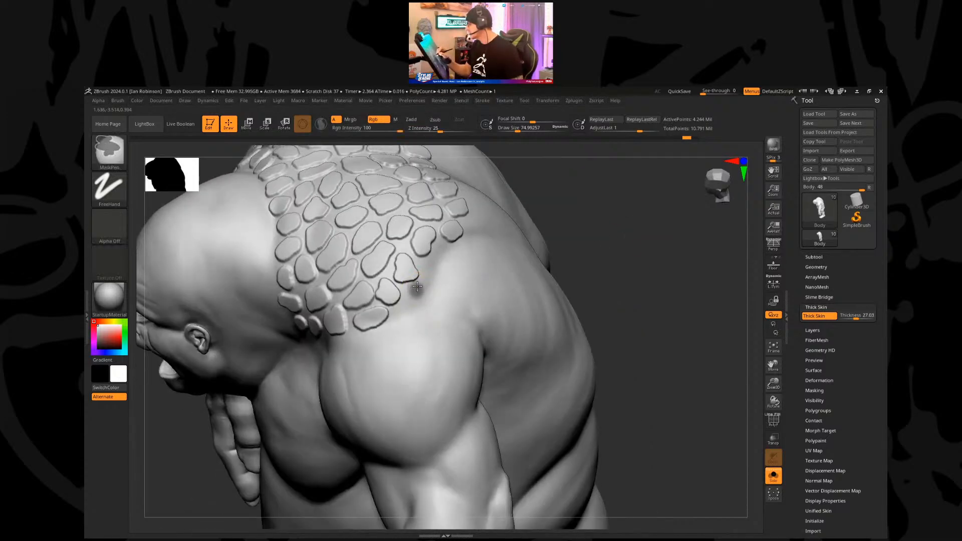
{"action": "left_click", "coordinate": [593, 223], "text": "ctrl"}
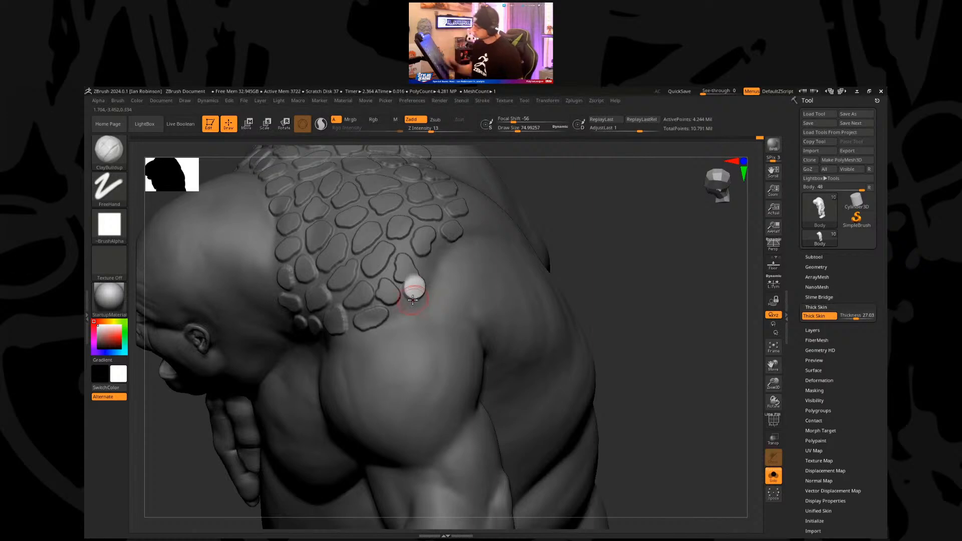
{"action": "left_click_drag", "start_coordinate": [609, 194], "coordinate": [617, 273], "text": "ctrl"}
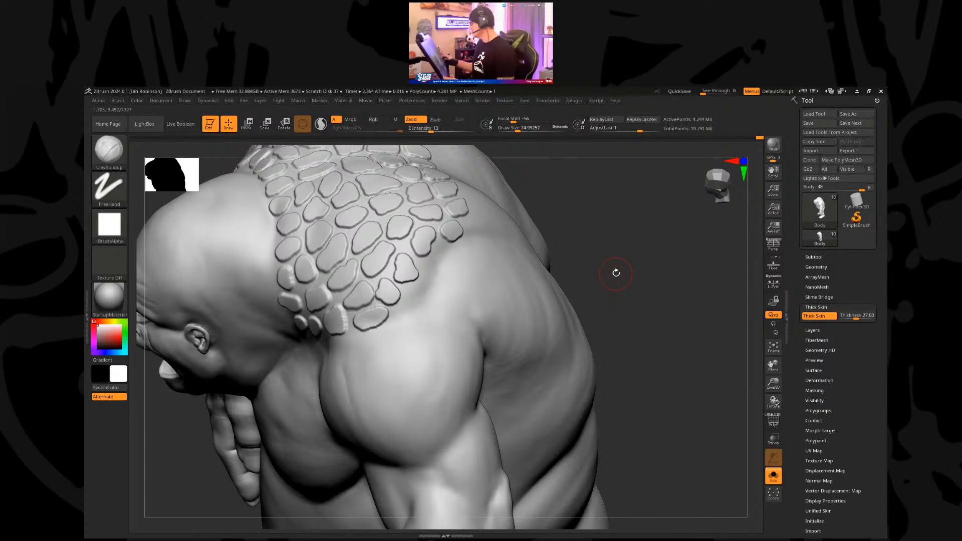
Step: Paint two staggered rows of scale-shaped mask patches along the shoulder edge of the scales, reducing the draw size to about 50
{"action": "mouse_move", "coordinate": [618, 238]}
{"action": "left_mouse_down"}
{"action": "mouse_move", "coordinate": [627, 224]}
{"action": "mouse_move", "coordinate": [575, 240]}
{"action": "mouse_move", "coordinate": [604, 221]}
{"action": "mouse_move", "coordinate": [430, 279]}
{"action": "left_mouse_up"}
{"action": "key", "text": "ctrl"}
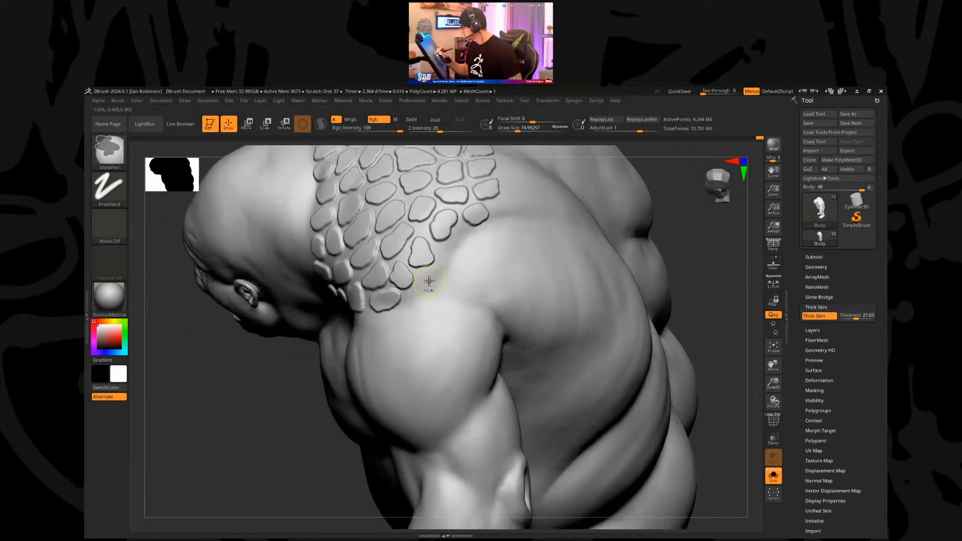
{"action": "left_click", "coordinate": [428, 282], "text": "ctrl"}
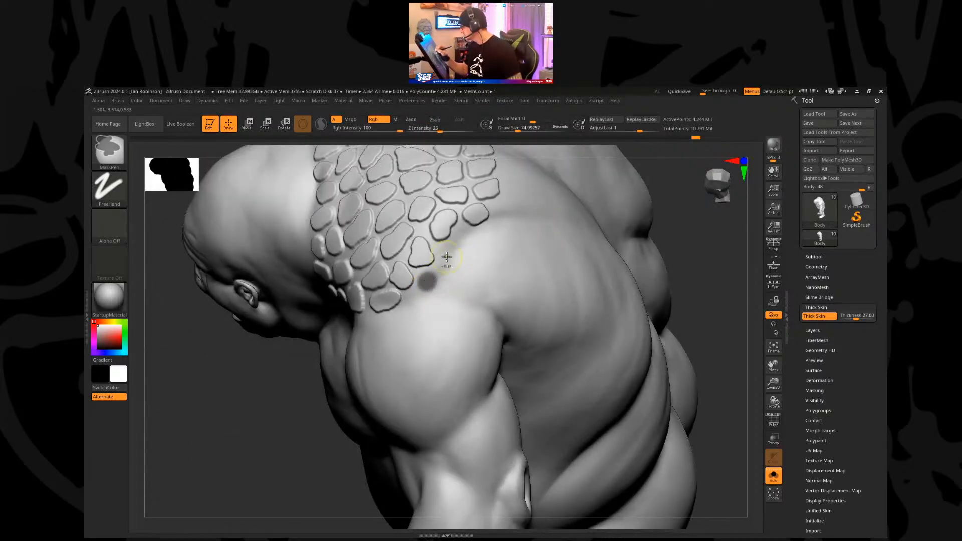
{"action": "key", "text": "s"}
{"action": "left_click_drag", "start_coordinate": [455, 269], "coordinate": [450, 270]}
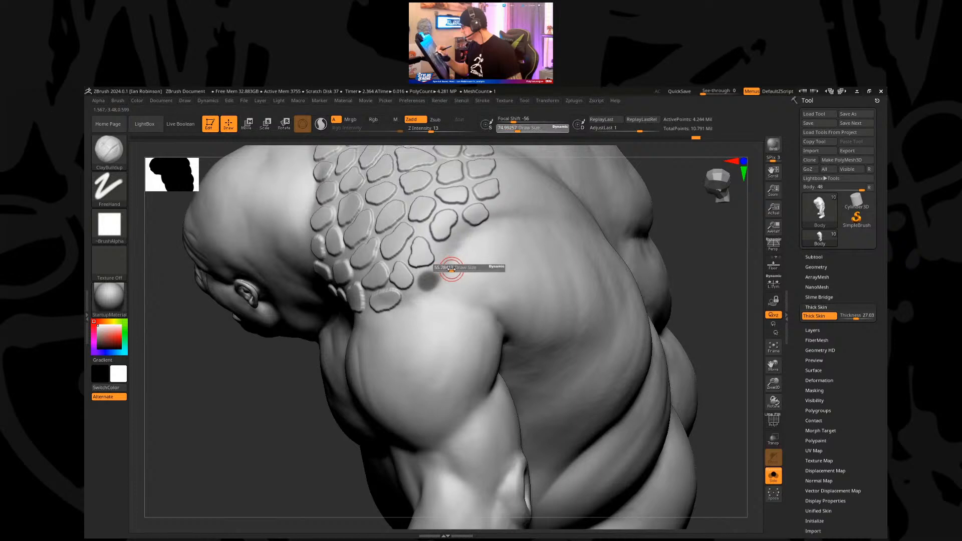
{"action": "key", "text": "ctrl"}
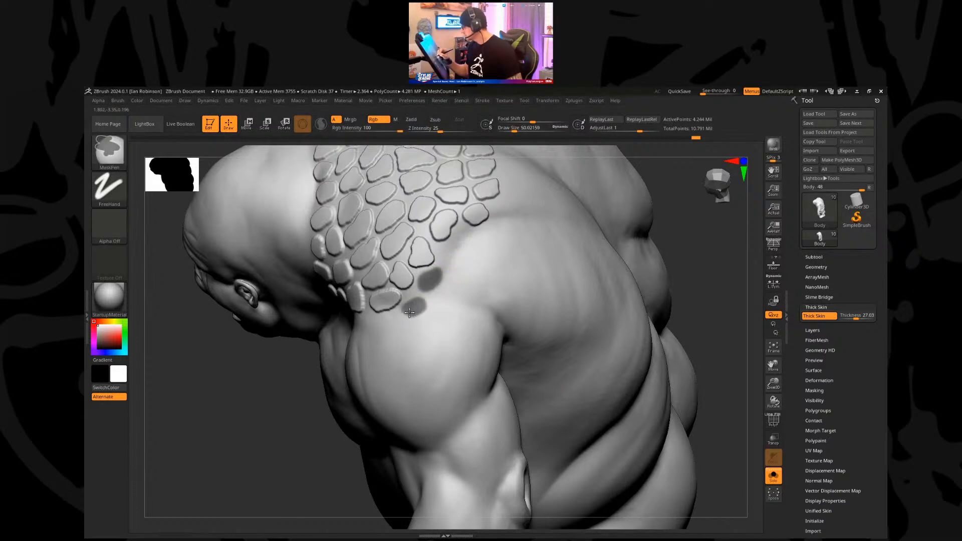
{"action": "left_click_drag", "start_coordinate": [452, 252], "coordinate": [495, 229], "text": "ctrl"}
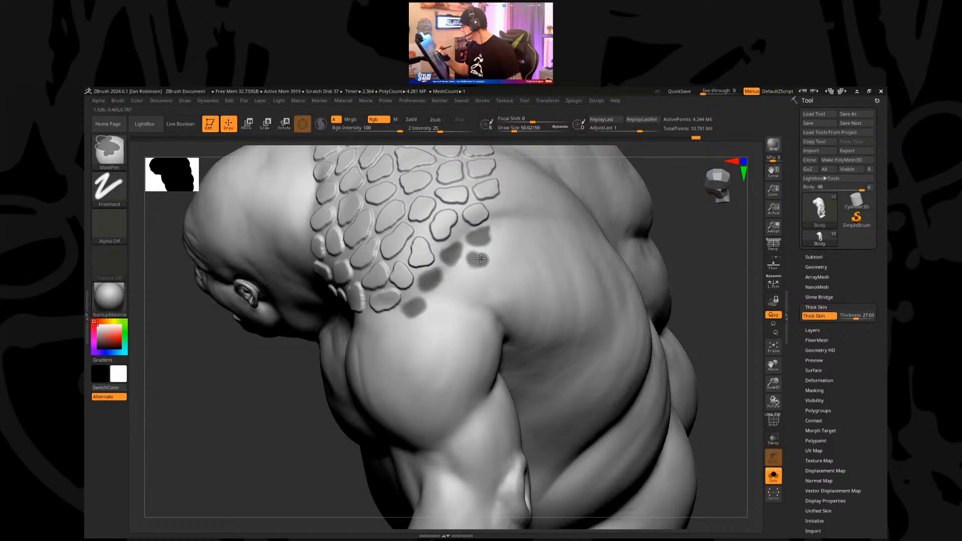
{"action": "mouse_move", "coordinate": [473, 262]}
{"action": "left_mouse_down", "text": "ctrl"}
{"action": "mouse_move", "coordinate": [439, 306]}
{"action": "mouse_move", "coordinate": [445, 301]}
{"action": "left_mouse_up", "text": "ctrl"}
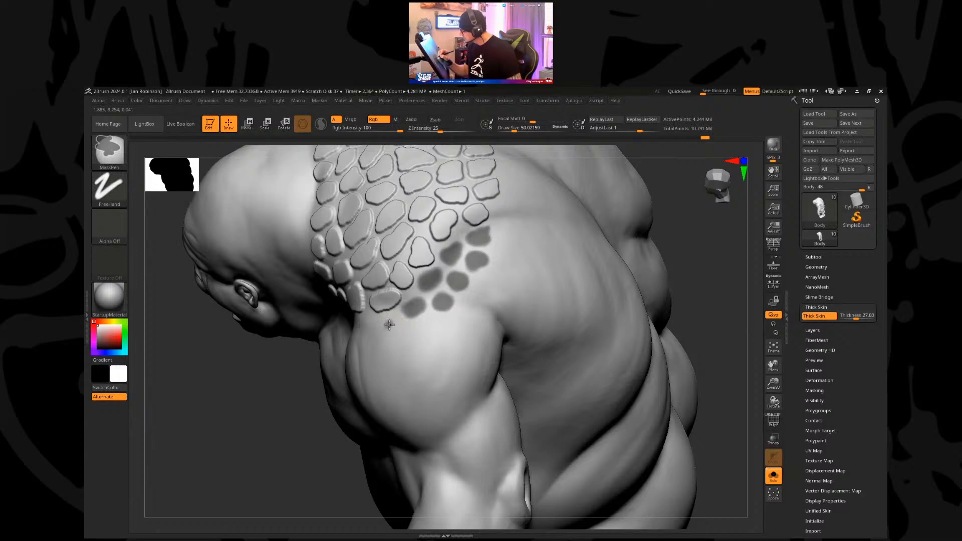
{"action": "left_click_drag", "start_coordinate": [387, 326], "coordinate": [396, 325], "text": "ctrl"}
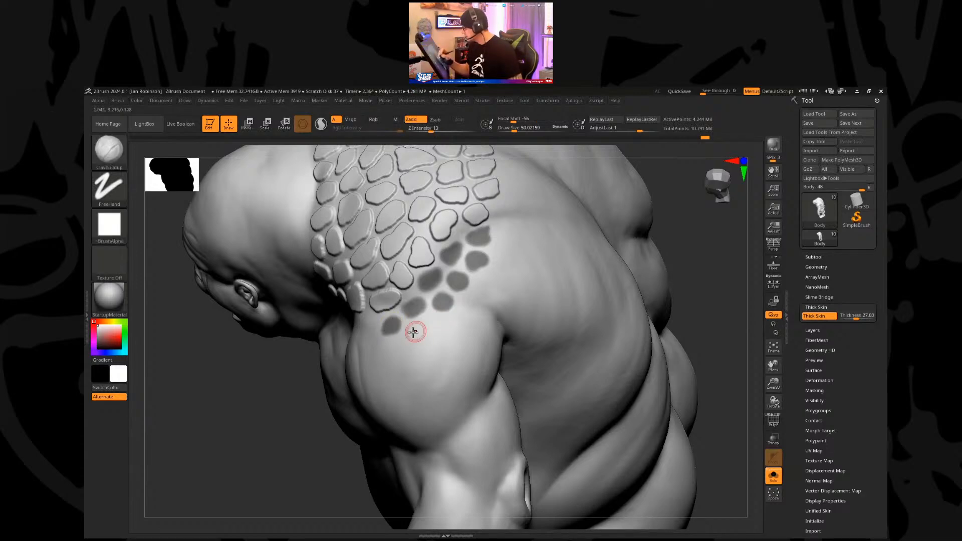
Step: Extend the row of mask patches across the front of the shoulder toward the neck with a draw size of about 45
{"action": "mouse_move", "coordinate": [407, 328]}
{"action": "right_mouse_down"}
{"action": "mouse_move", "coordinate": [563, 245]}
{"action": "mouse_move", "coordinate": [406, 318]}
{"action": "right_mouse_up"}
{"action": "mouse_move", "coordinate": [406, 318]}
{"action": "left_mouse_down", "text": "ctrl"}
{"action": "mouse_move", "coordinate": [394, 316]}
{"action": "mouse_move", "coordinate": [396, 327]}
{"action": "mouse_move", "coordinate": [321, 328]}
{"action": "mouse_move", "coordinate": [350, 313]}
{"action": "mouse_move", "coordinate": [328, 324]}
{"action": "left_mouse_up", "text": "ctrl"}
{"action": "key", "text": "["}
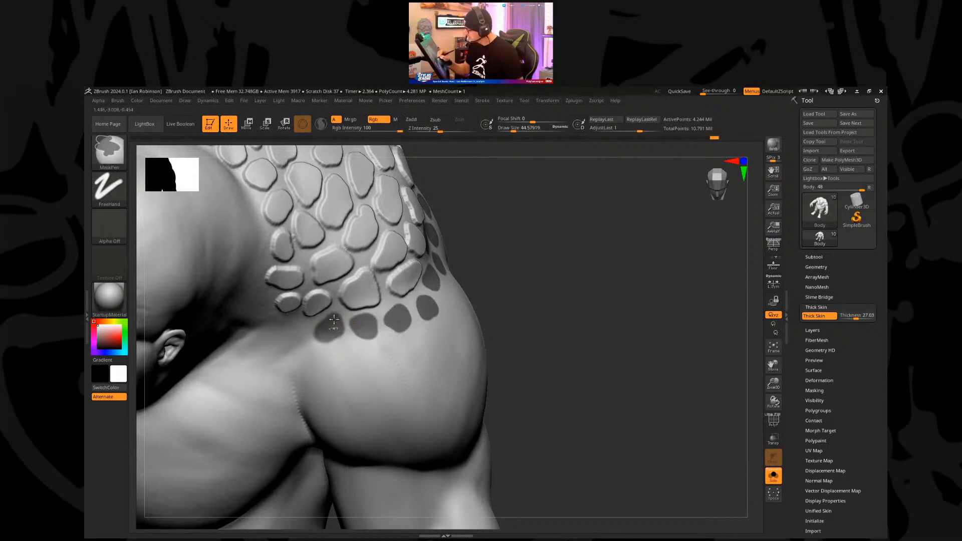
{"action": "key", "text": "b"}
{"action": "key", "text": "c"}
{"action": "key", "text": "b"}
{"action": "left_click_drag", "start_coordinate": [473, 221], "coordinate": [487, 214]}
{"action": "key", "text": "ctrl"}
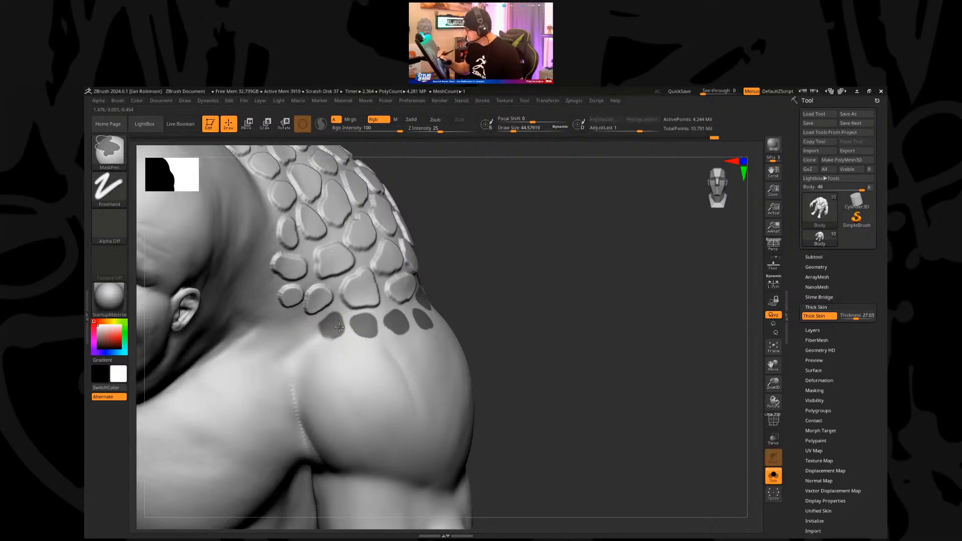
{"action": "key", "text": "ctrl"}
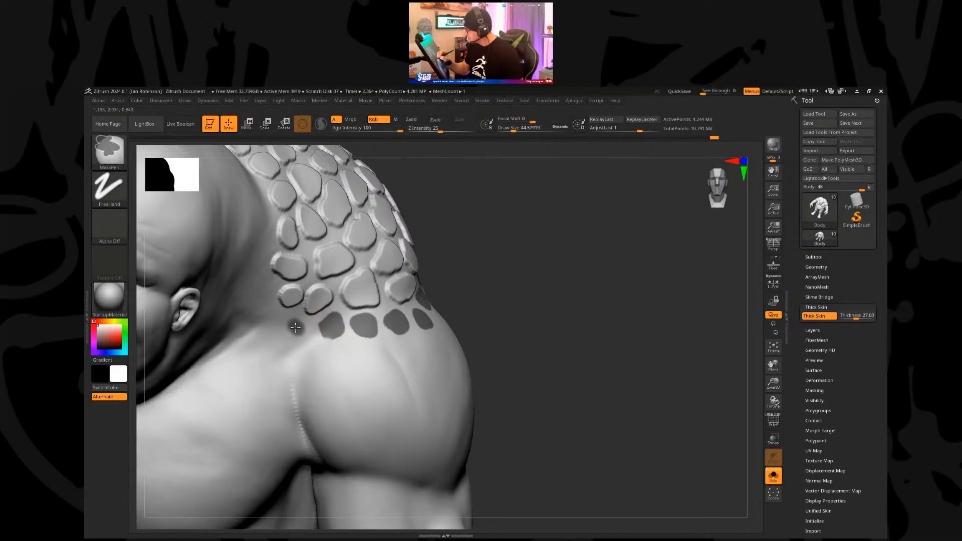
{"action": "left_click", "coordinate": [289, 323], "text": "ctrl"}
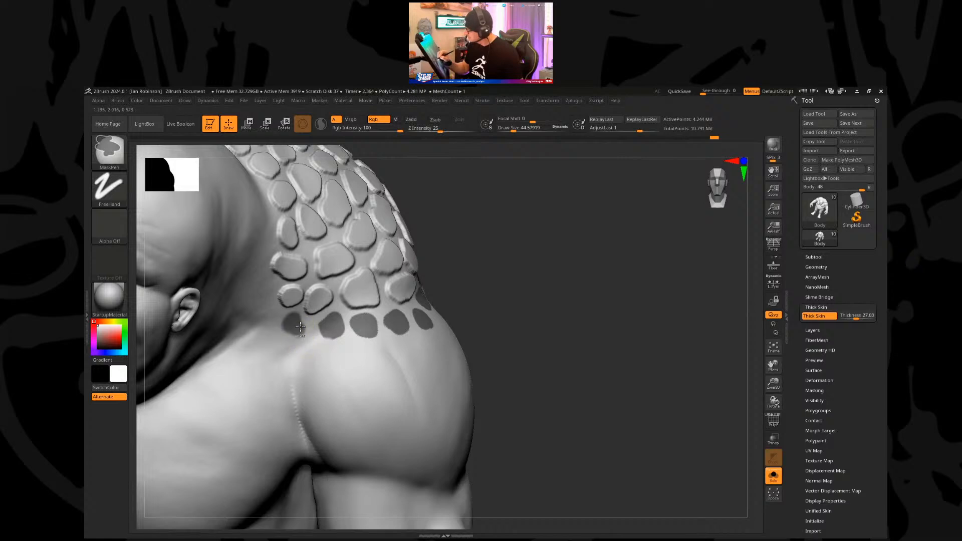
Step: Reduce the draw size to about 30 and mask smaller scale patches where the shoulder meets the neck
{"action": "key", "text": "s"}
{"action": "key", "text": "ctrl"}
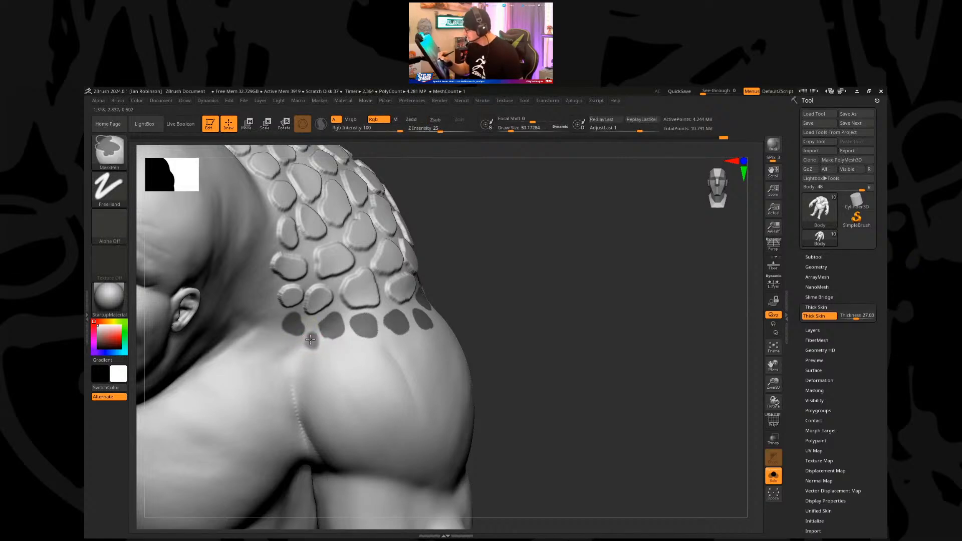
{"action": "left_click", "coordinate": [313, 343], "text": "ctrl"}
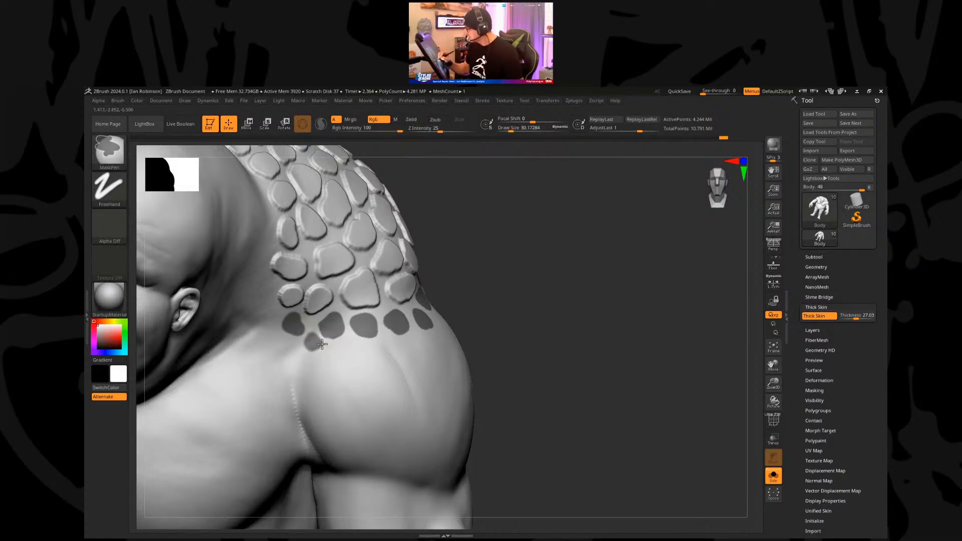
{"action": "left_click", "coordinate": [272, 312], "text": "ctrl"}
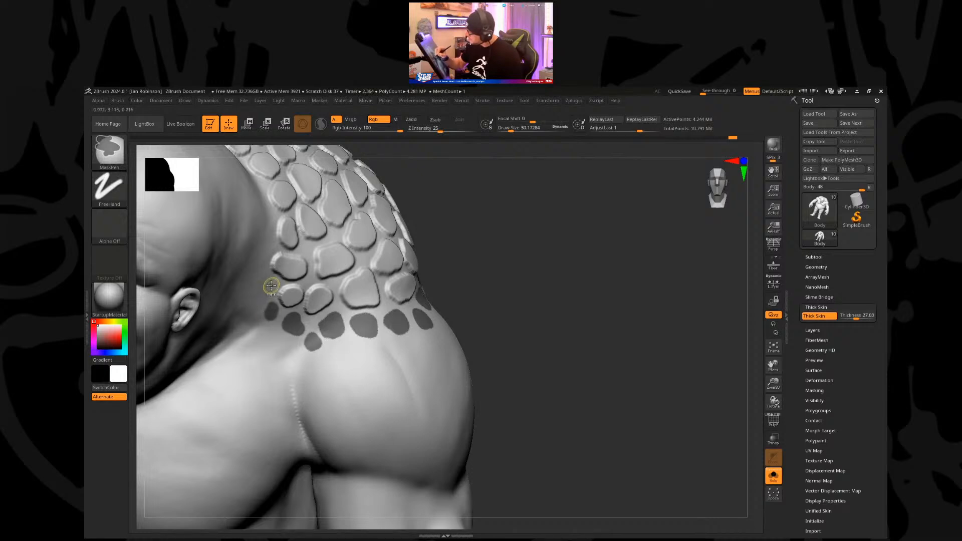
{"action": "left_click", "coordinate": [268, 284], "text": "ctrl"}
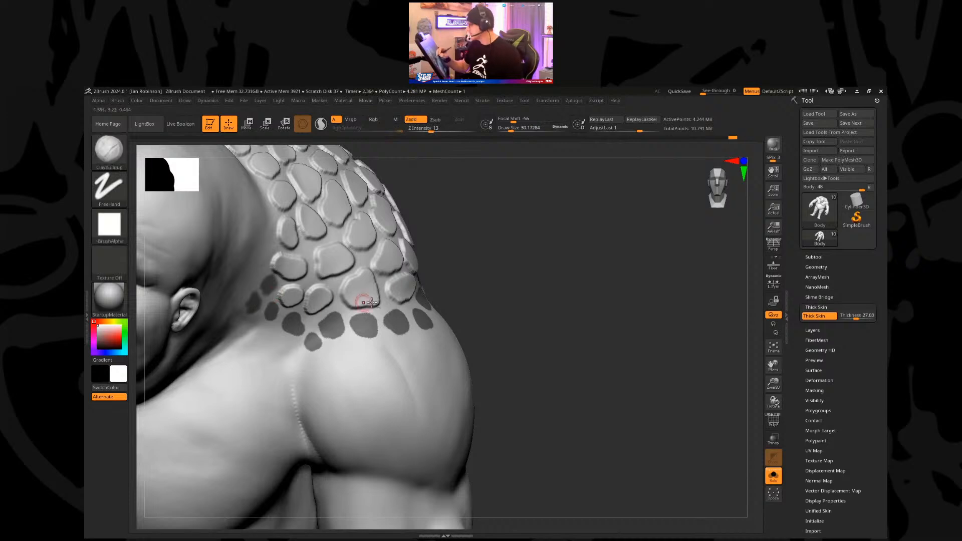
Step: Turn off Solo mode and mask small patches up the neck edge of the scales toward the back of the head
{"action": "mouse_move", "coordinate": [497, 232]}
{"action": "left_mouse_down"}
{"action": "mouse_move", "coordinate": [513, 206]}
{"action": "mouse_move", "coordinate": [608, 211]}
{"action": "mouse_move", "coordinate": [597, 220]}
{"action": "left_mouse_up"}
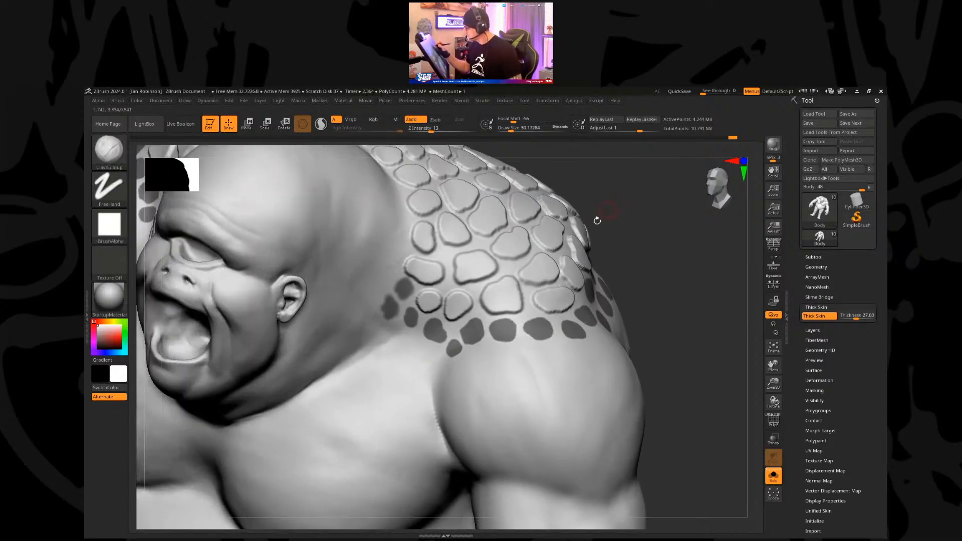
{"action": "key", "text": "ctrl"}
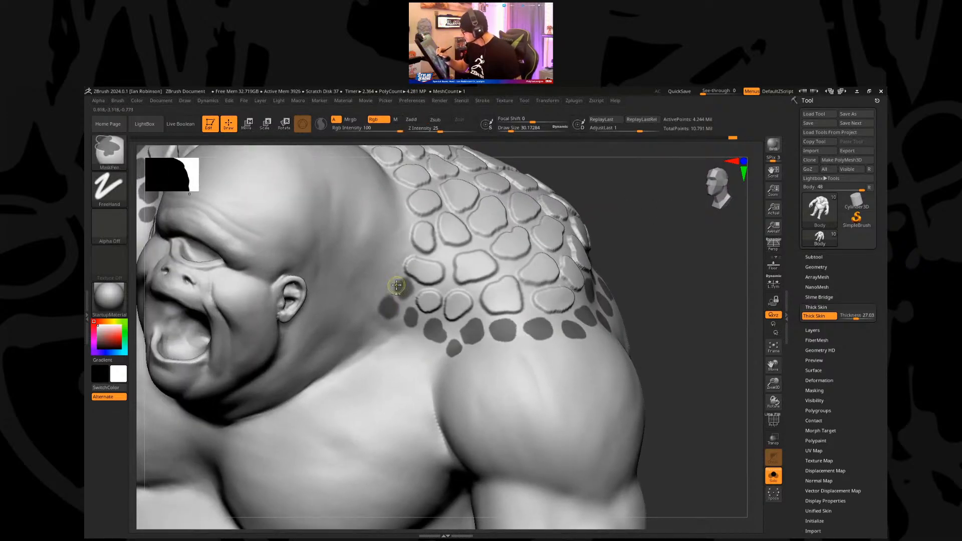
{"action": "left_click", "coordinate": [773, 476]}
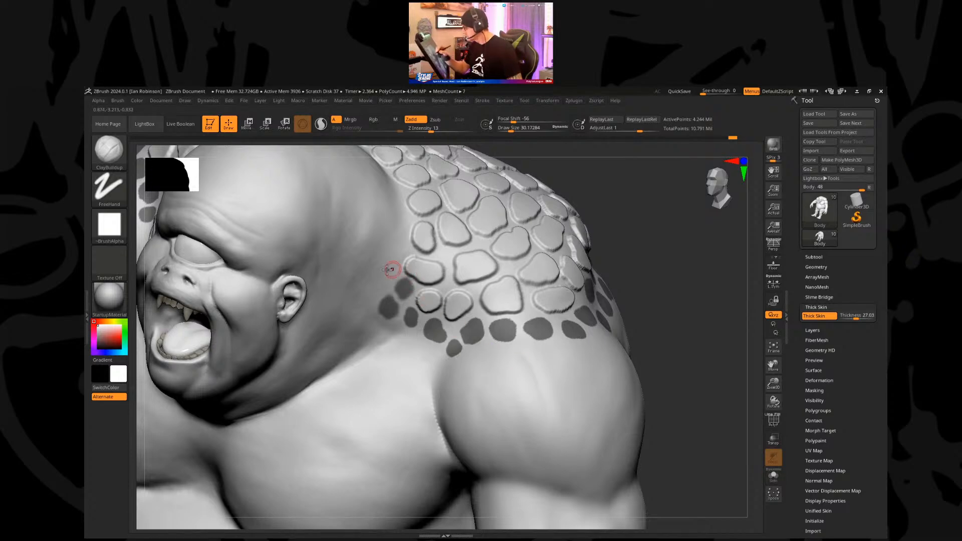
{"action": "key", "text": "ctrl"}
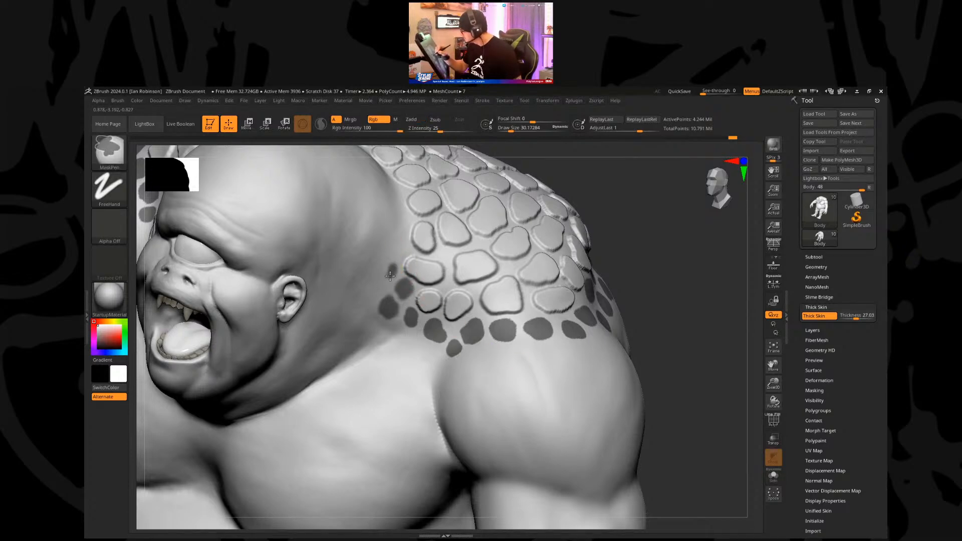
{"action": "left_click_drag", "start_coordinate": [389, 275], "coordinate": [401, 247], "text": "ctrl"}
{"action": "right_click_drag", "start_coordinate": [420, 242], "coordinate": [376, 257]}
{"action": "left_click_drag", "start_coordinate": [404, 218], "coordinate": [404, 229], "text": "ctrl"}
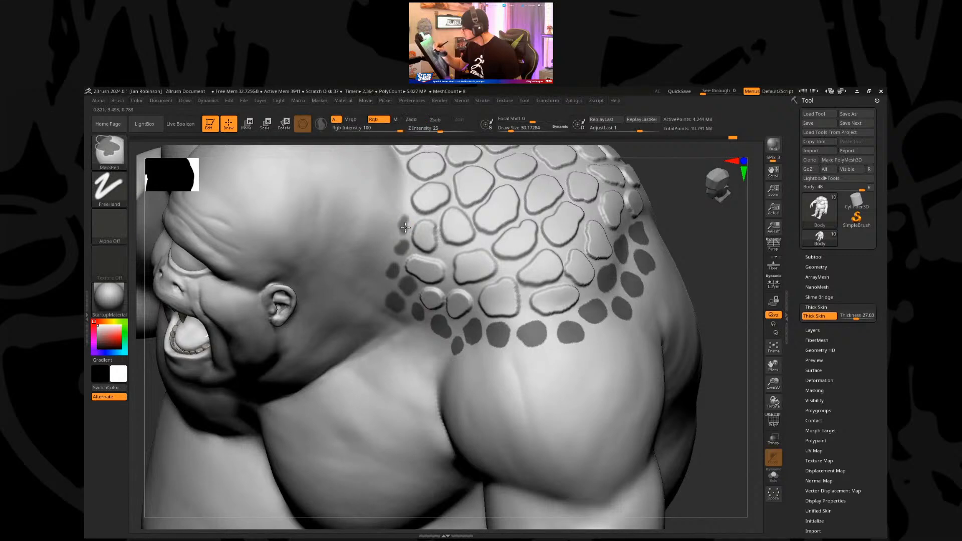
{"action": "mouse_move", "coordinate": [408, 208]}
{"action": "right_mouse_down"}
{"action": "mouse_move", "coordinate": [425, 271]}
{"action": "mouse_move", "coordinate": [425, 262]}
{"action": "right_mouse_up"}
{"action": "left_click_drag", "start_coordinate": [424, 268], "coordinate": [429, 261], "text": "ctrl"}
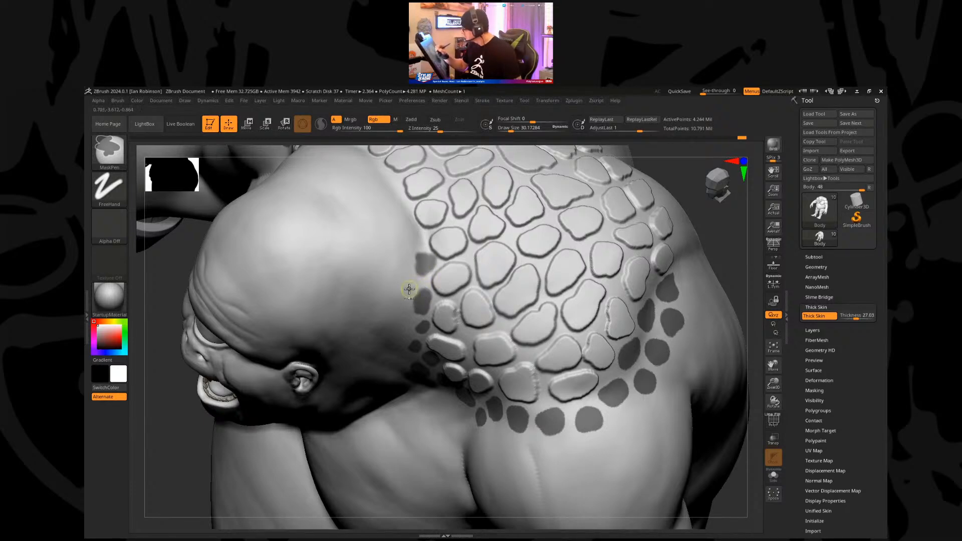
Step: Refine the outlines of the mask patches behind the head by adding to the mask and erasing its edges
{"action": "left_click", "coordinate": [427, 265], "text": "ctrl"}
{"action": "left_click", "coordinate": [426, 265], "text": "ctrl"}
{"action": "left_click", "coordinate": [413, 327], "text": "ctrl+alt"}
{"action": "left_click", "coordinate": [436, 270], "text": "ctrl+alt"}
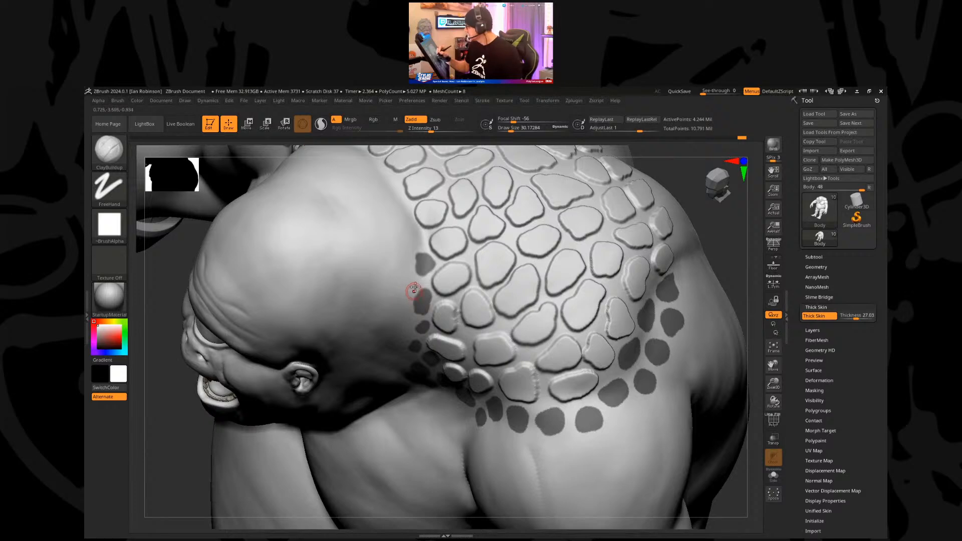
{"action": "key", "text": "ctrl"}
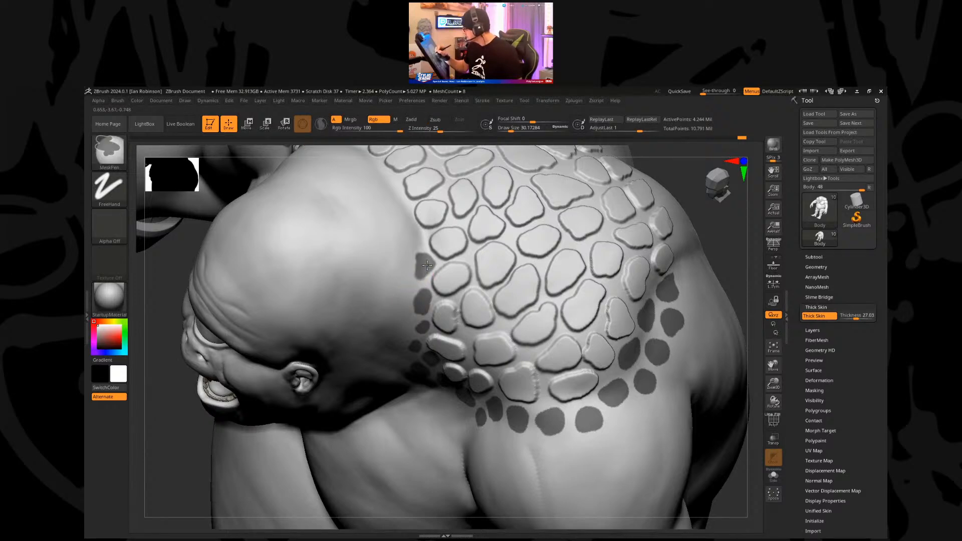
Step: Mask a small scale patch at the front base of the neck, beside the existing shoulder patches
{"action": "left_click_drag", "start_coordinate": [746, 259], "coordinate": [455, 396]}
{"action": "right_click_drag", "start_coordinate": [436, 360], "coordinate": [457, 300]}
{"action": "left_click_drag", "start_coordinate": [431, 298], "coordinate": [430, 302], "text": "ctrl"}
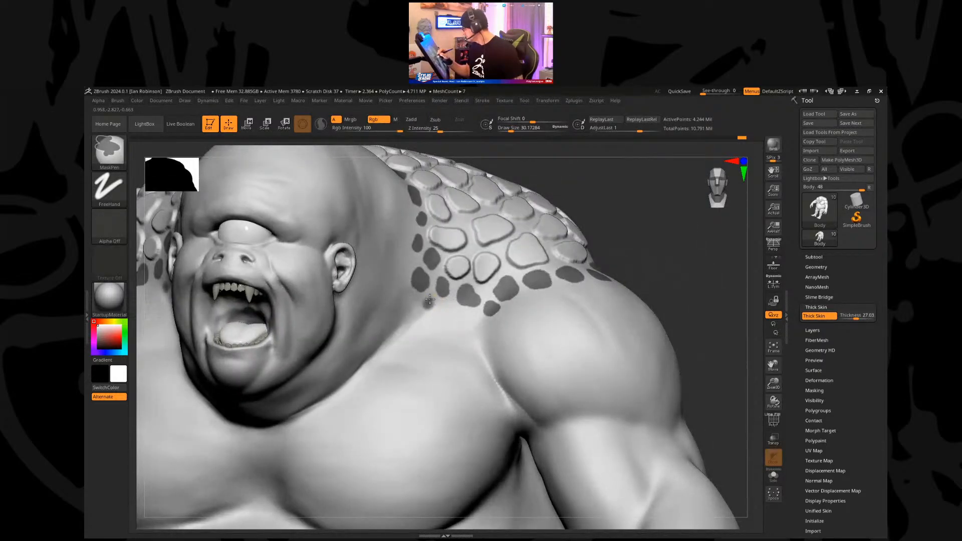
Step: Examine the scale mask patches around the neck, shoulder and upper back from several angles
{"action": "left_click_drag", "start_coordinate": [609, 211], "coordinate": [540, 215]}
{"action": "left_click_drag", "start_coordinate": [610, 180], "coordinate": [620, 170]}
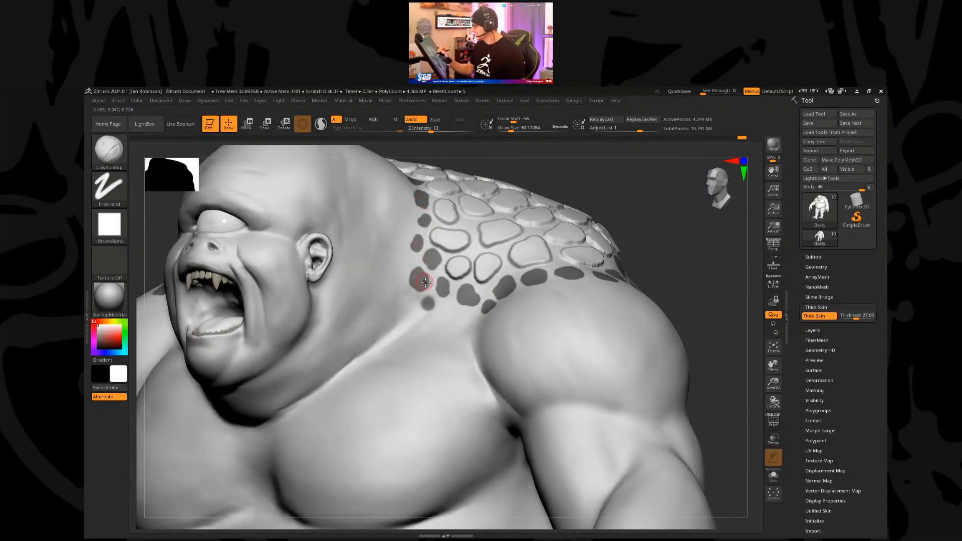
{"action": "key", "text": "ctrl"}
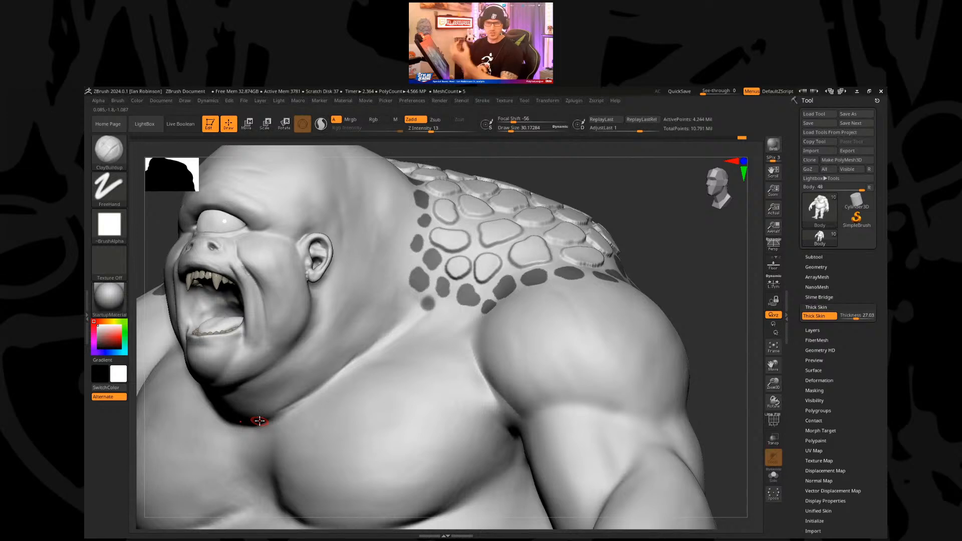
{"action": "mouse_move", "coordinate": [631, 193]}
{"action": "left_mouse_down"}
{"action": "mouse_move", "coordinate": [613, 211]}
{"action": "mouse_move", "coordinate": [616, 229]}
{"action": "left_mouse_up"}
{"action": "left_click_drag", "start_coordinate": [480, 257], "coordinate": [482, 274]}
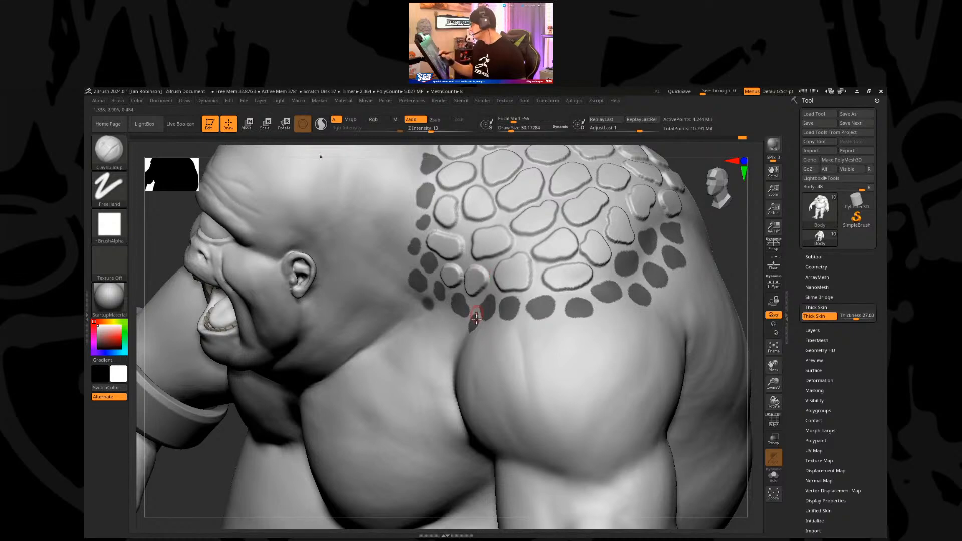
{"action": "mouse_move", "coordinate": [717, 240]}
{"action": "left_mouse_down", "text": "alt"}
{"action": "mouse_move", "coordinate": [714, 225]}
{"action": "mouse_move", "coordinate": [627, 247]}
{"action": "mouse_move", "coordinate": [623, 271]}
{"action": "mouse_move", "coordinate": [640, 219]}
{"action": "mouse_move", "coordinate": [632, 217]}
{"action": "left_mouse_up", "text": "alt"}
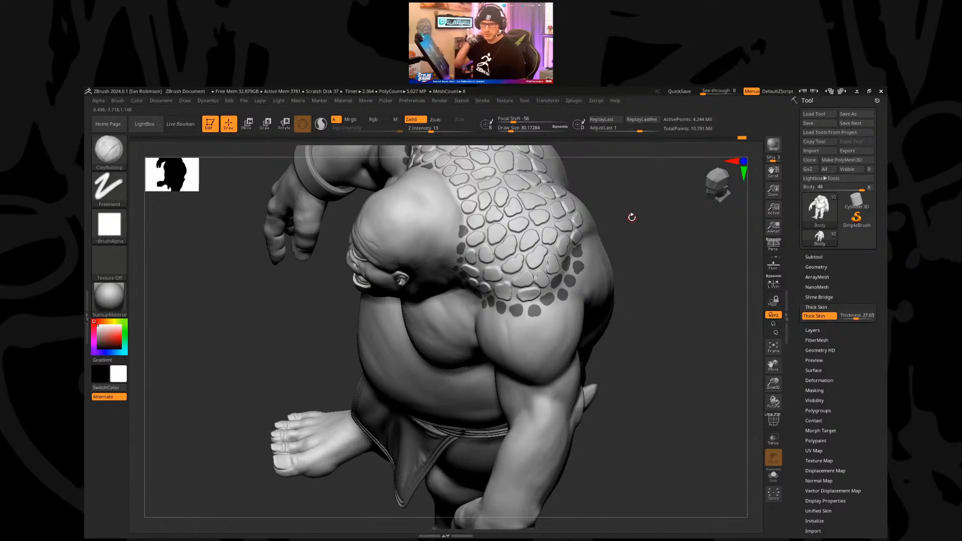
{"action": "left_click_drag", "start_coordinate": [659, 266], "coordinate": [655, 222]}
{"action": "left_click_drag", "start_coordinate": [653, 270], "coordinate": [556, 295]}
{"action": "left_click_drag", "start_coordinate": [445, 339], "coordinate": [362, 376]}
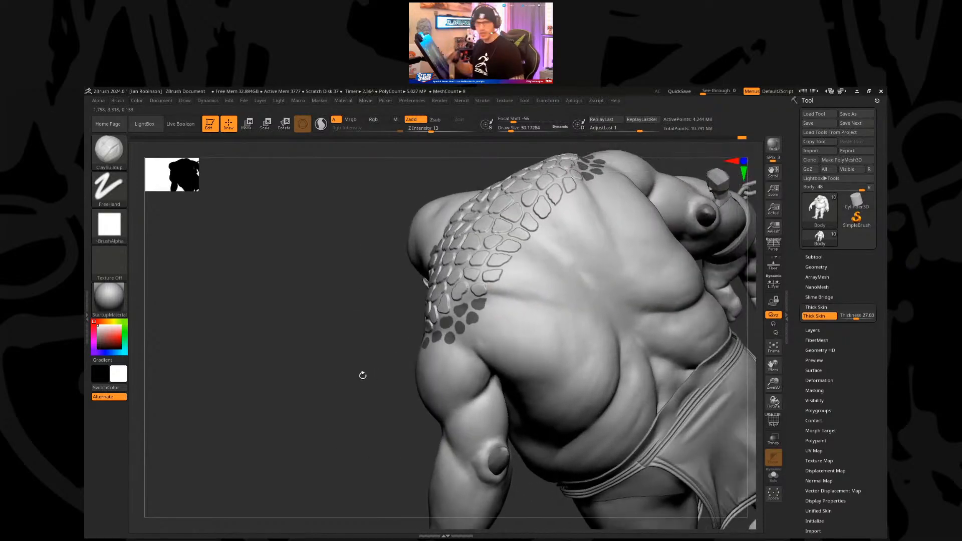
Step: Mask scale patches along the rear edge of the scales behind the shoulder with a draw size of about 45
{"action": "left_click_drag", "start_coordinate": [386, 333], "coordinate": [385, 354]}
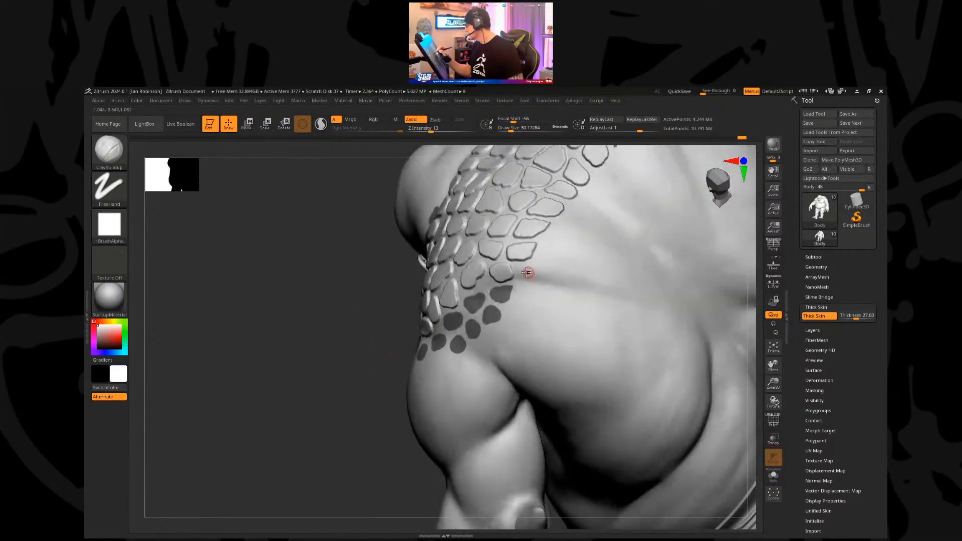
{"action": "key", "text": "ctrl"}
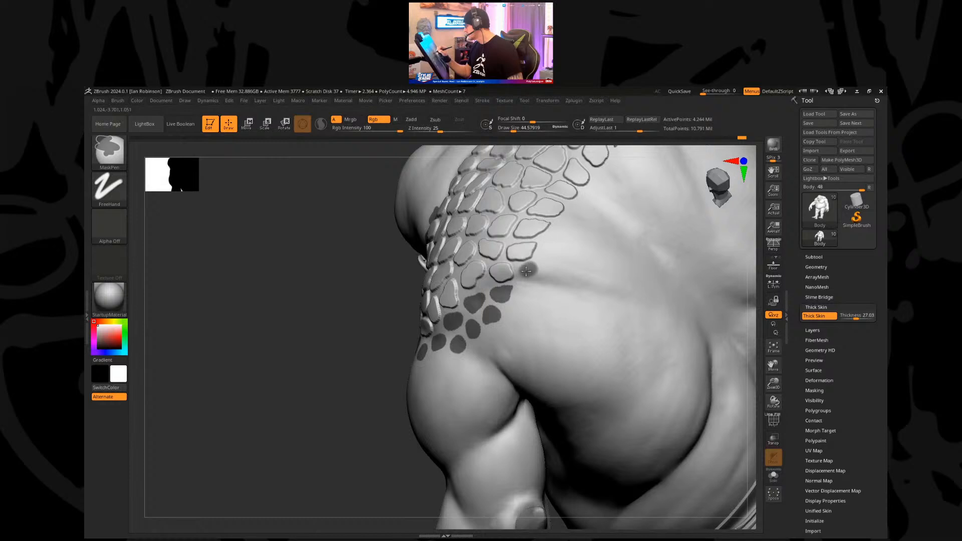
{"action": "left_click_drag", "start_coordinate": [543, 251], "coordinate": [567, 231], "text": "ctrl"}
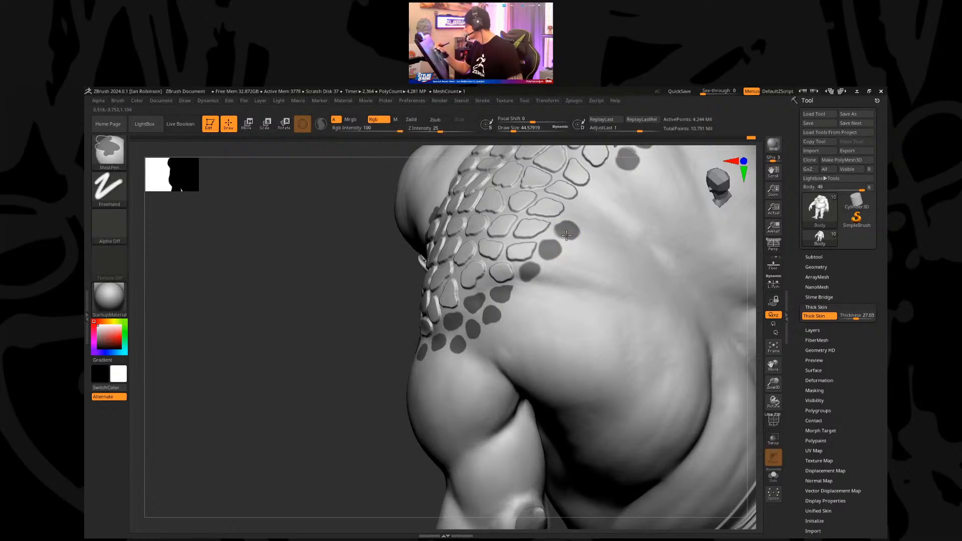
Step: Reduce the draw size to about 39 and mask an outer row of smaller patches behind the shoulder
{"action": "mouse_move", "coordinate": [396, 381]}
{"action": "left_mouse_down"}
{"action": "mouse_move", "coordinate": [355, 386]}
{"action": "mouse_move", "coordinate": [322, 376]}
{"action": "left_mouse_up"}
{"action": "key", "text": "ctrl"}
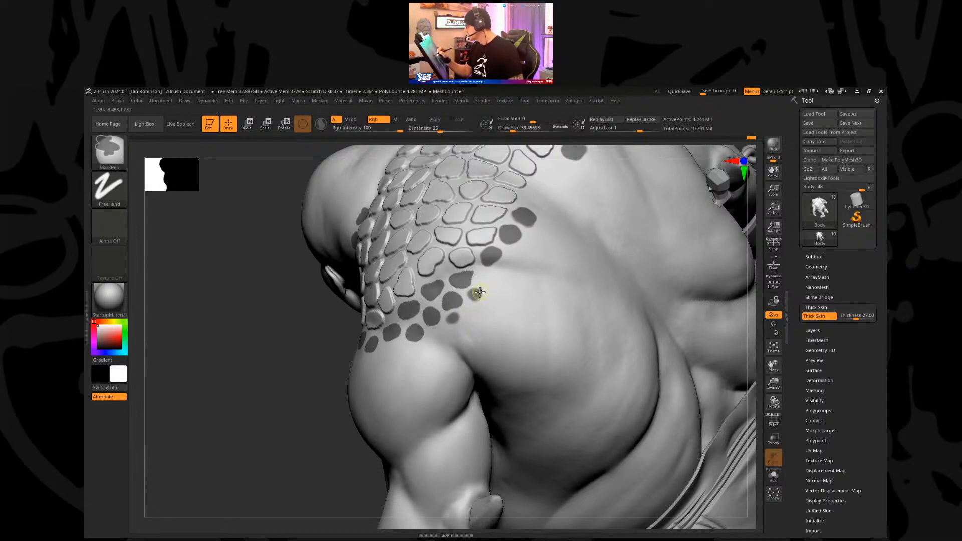
{"action": "left_click", "coordinate": [487, 279], "text": "ctrl"}
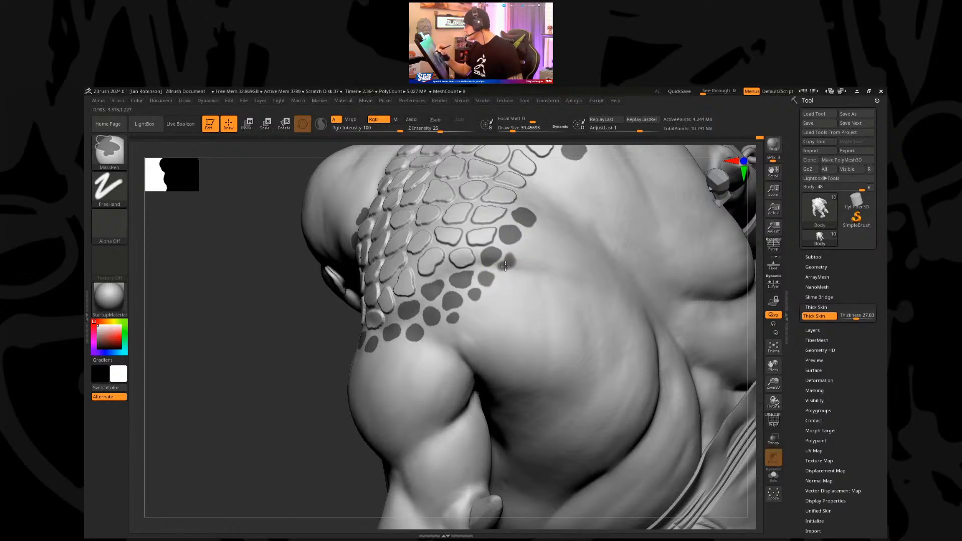
{"action": "left_click", "coordinate": [526, 250], "text": "ctrl"}
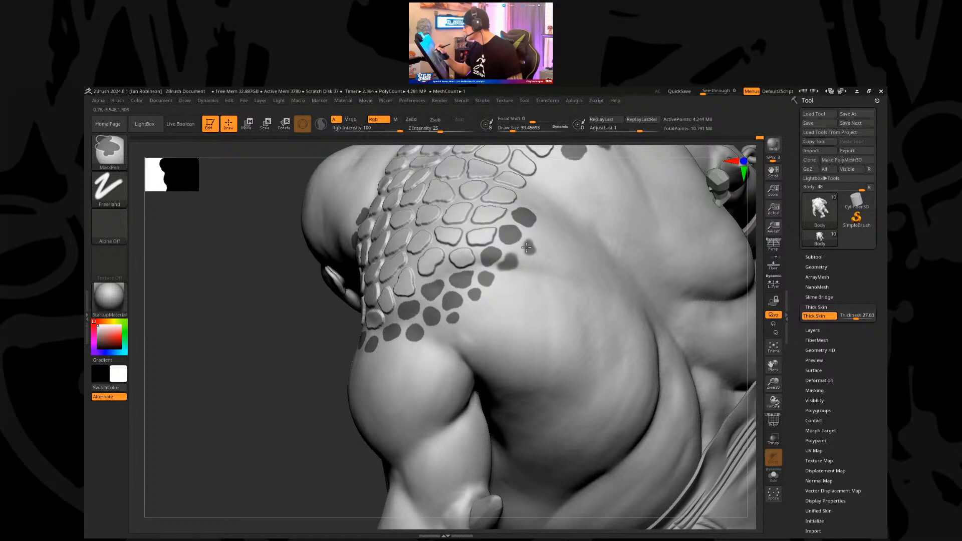
{"action": "left_click", "coordinate": [529, 247], "text": "ctrl"}
{"action": "left_click", "coordinate": [545, 231], "text": "ctrl"}
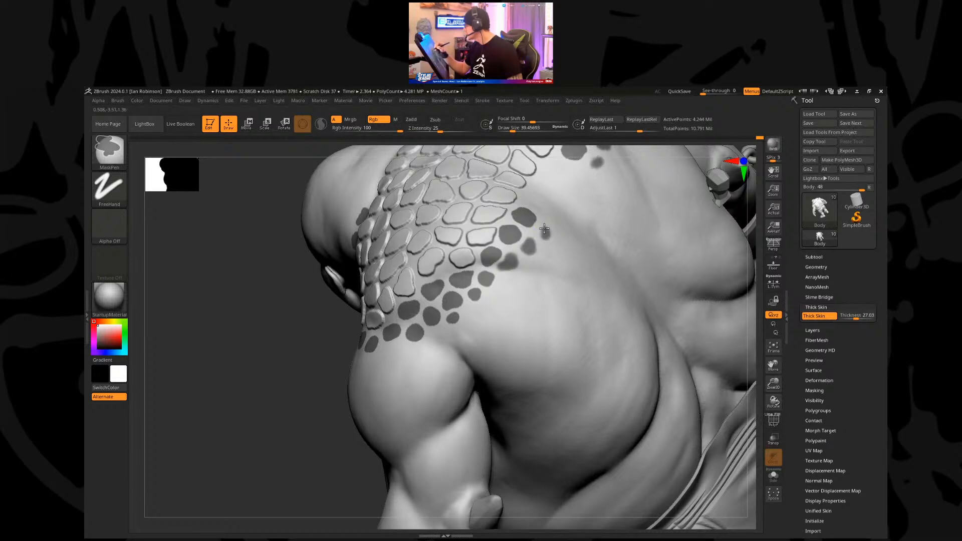
Step: Fill the gaps in the mask pattern with more patches across the upper back toward the spine
{"action": "left_click_drag", "start_coordinate": [549, 214], "coordinate": [527, 196], "text": "ctrl"}
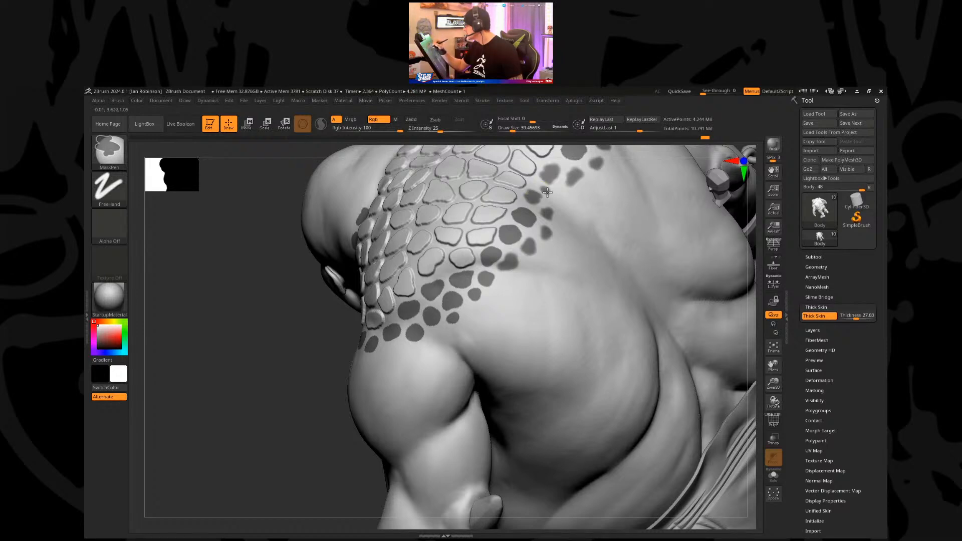
{"action": "left_click", "coordinate": [568, 208], "text": "ctrl"}
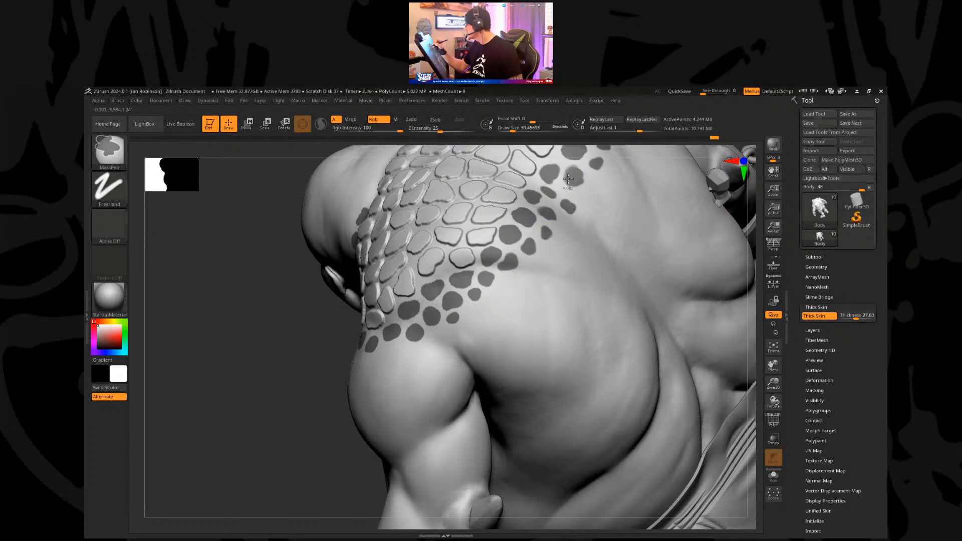
{"action": "right_click_drag", "start_coordinate": [504, 230], "coordinate": [455, 266], "text": "alt"}
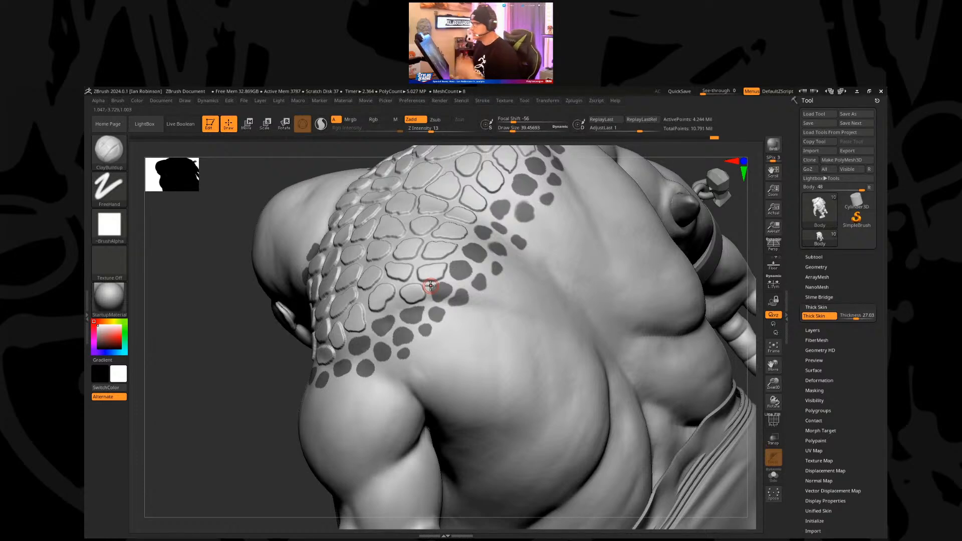
Step: Mask a row of small patches along the neck edge of the scales behind the head
{"action": "right_click_drag", "start_coordinate": [462, 301], "coordinate": [571, 288]}
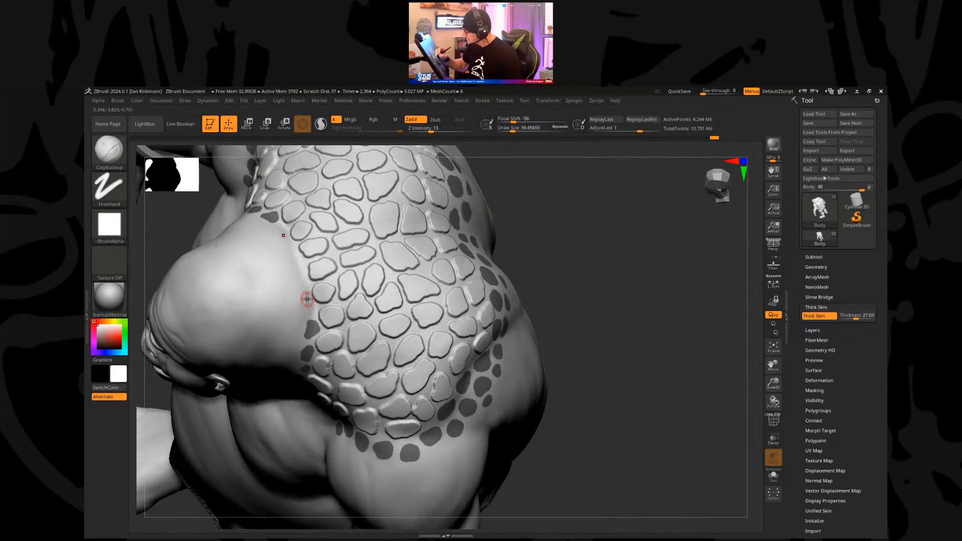
{"action": "key", "text": "ctrl"}
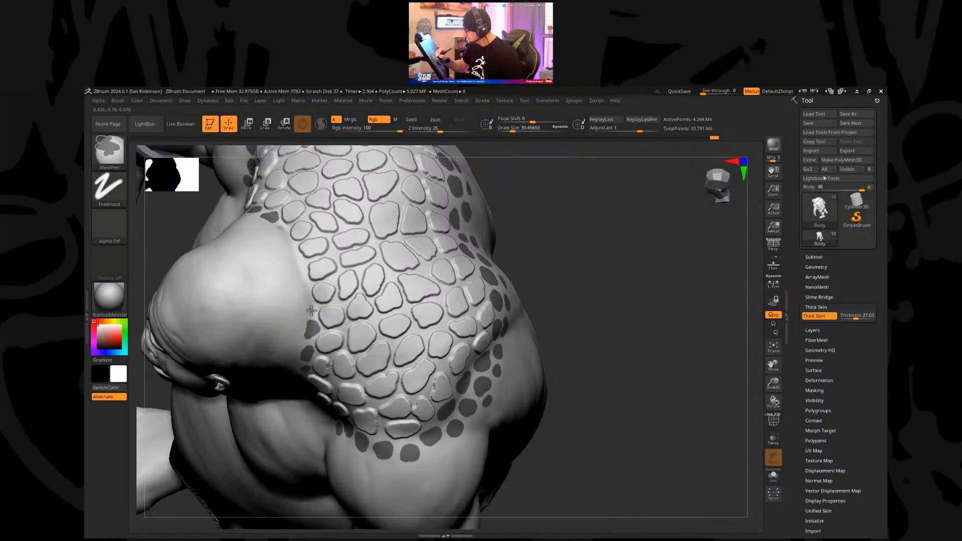
{"action": "left_click_drag", "start_coordinate": [311, 309], "coordinate": [300, 269], "text": "ctrl"}
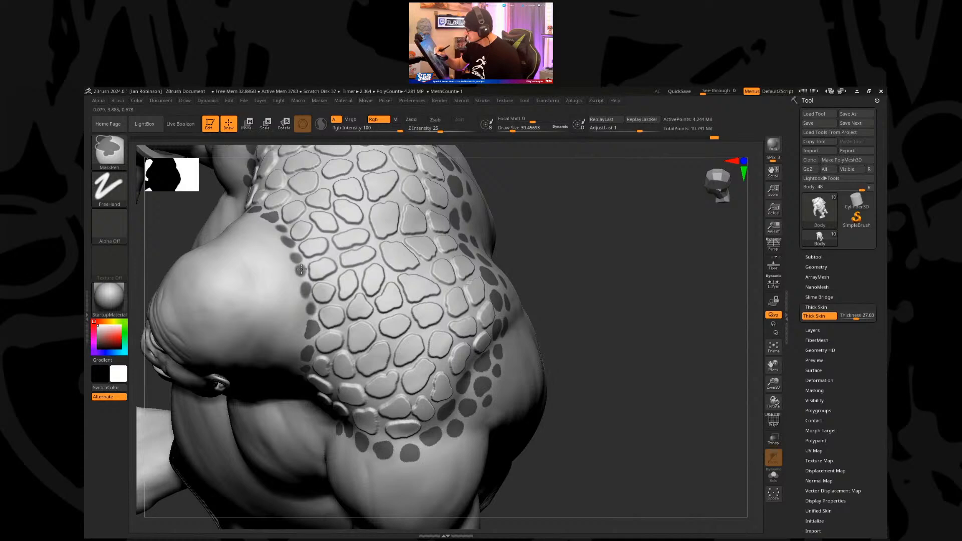
{"action": "key", "text": "ctrl"}
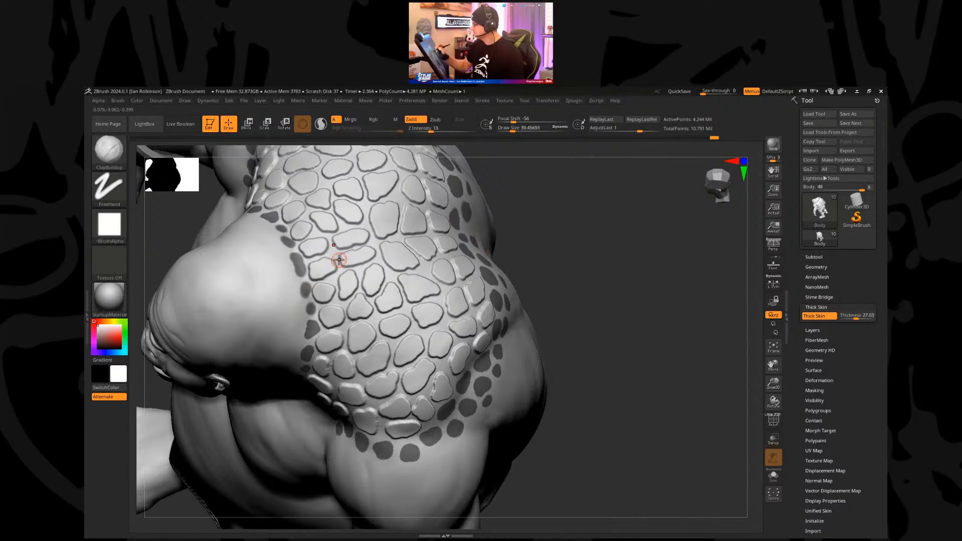
Step: Invert the mask so only the newly painted scale patches can be sculpted
{"action": "left_click_drag", "start_coordinate": [597, 237], "coordinate": [463, 286]}
{"action": "key", "text": "ctrl"}
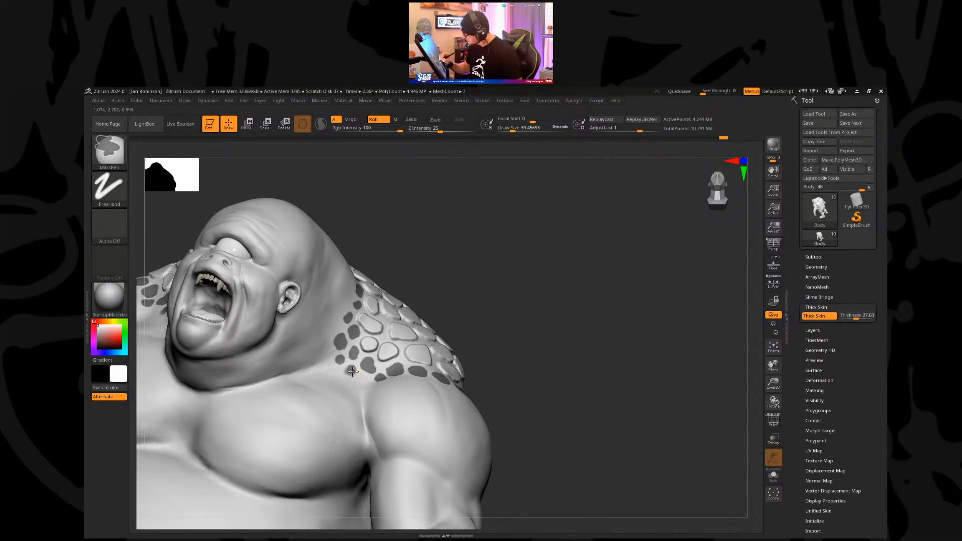
{"action": "left_click", "coordinate": [479, 296], "text": "ctrl"}
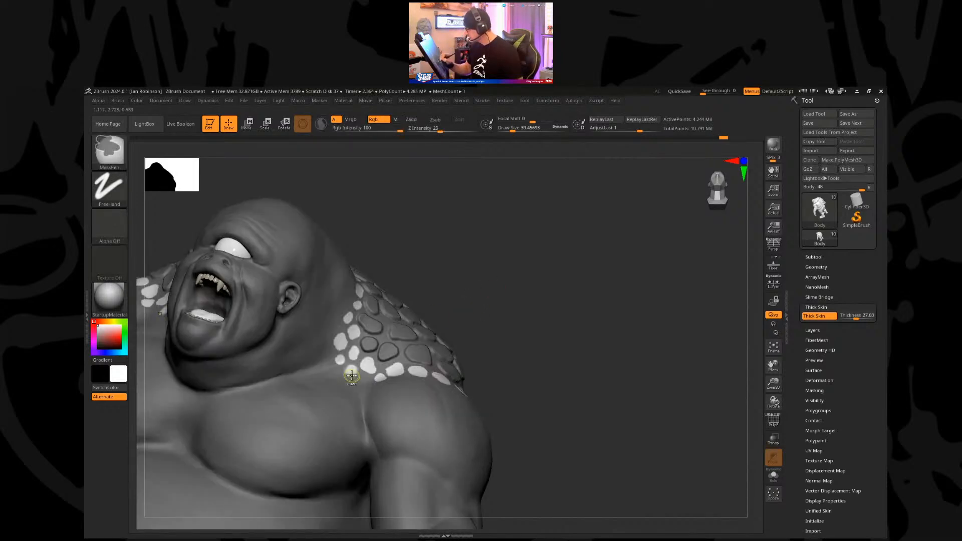
Step: Build up the unmasked patches around the neck and front shoulder with ClayBuildup at a draw size of about 113
{"action": "key", "text": "s"}
{"action": "left_click_drag", "start_coordinate": [511, 285], "coordinate": [494, 290]}
{"action": "left_click_drag", "start_coordinate": [356, 328], "coordinate": [361, 358]}
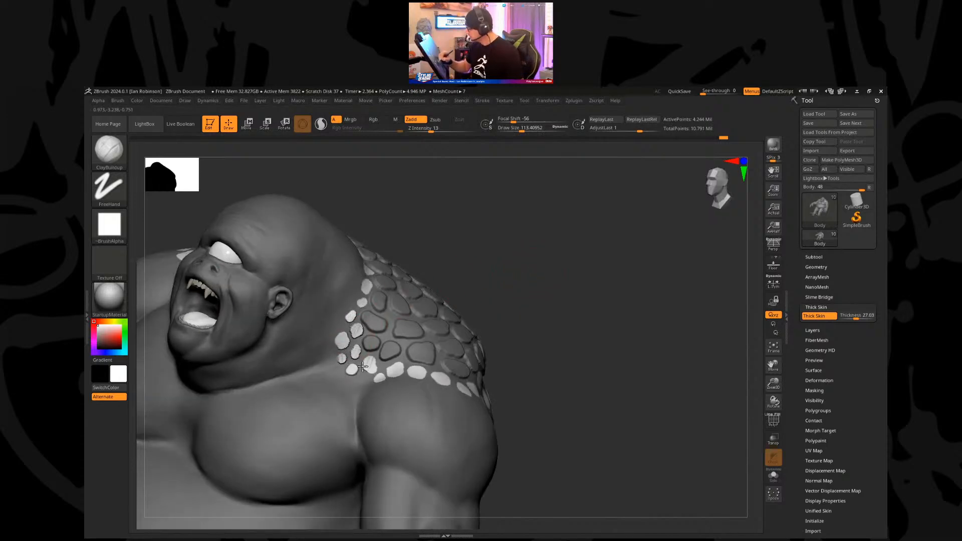
{"action": "left_click_drag", "start_coordinate": [392, 389], "coordinate": [394, 383]}
{"action": "right_click_drag", "start_coordinate": [413, 352], "coordinate": [368, 288]}
{"action": "left_click_drag", "start_coordinate": [373, 254], "coordinate": [372, 224]}
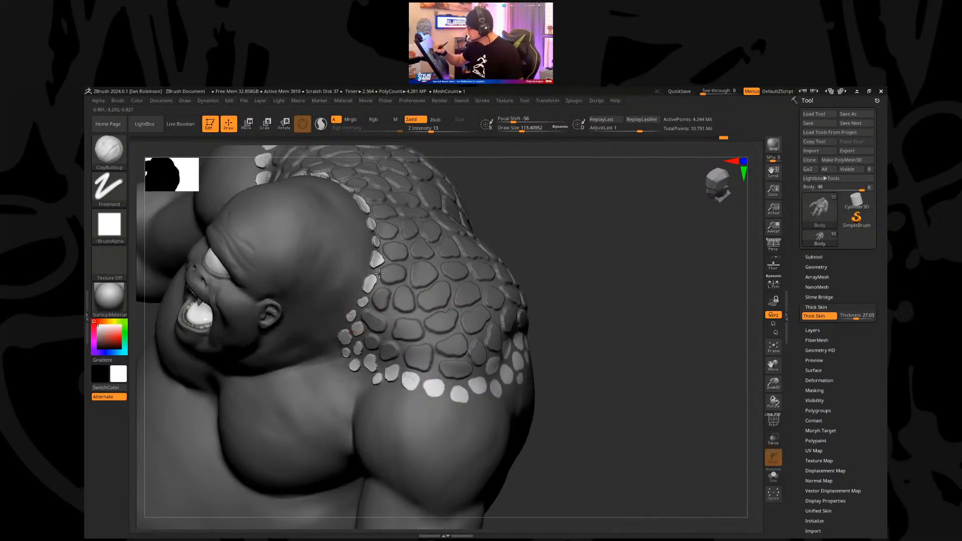
Step: Raise the unmasked scale patches over the outer shoulder and upper back with ClayBuildup at a draw size of about 160
{"action": "mouse_move", "coordinate": [401, 392]}
{"action": "left_mouse_down"}
{"action": "mouse_move", "coordinate": [431, 370]}
{"action": "mouse_move", "coordinate": [450, 395]}
{"action": "mouse_move", "coordinate": [480, 390]}
{"action": "left_mouse_up"}
{"action": "mouse_move", "coordinate": [616, 323]}
{"action": "right_mouse_down"}
{"action": "mouse_move", "coordinate": [598, 321]}
{"action": "mouse_move", "coordinate": [603, 307]}
{"action": "right_mouse_up"}
{"action": "mouse_move", "coordinate": [491, 385]}
{"action": "left_mouse_down"}
{"action": "mouse_move", "coordinate": [510, 373]}
{"action": "mouse_move", "coordinate": [493, 367]}
{"action": "mouse_move", "coordinate": [507, 353]}
{"action": "mouse_move", "coordinate": [531, 344]}
{"action": "mouse_move", "coordinate": [520, 366]}
{"action": "left_mouse_up"}
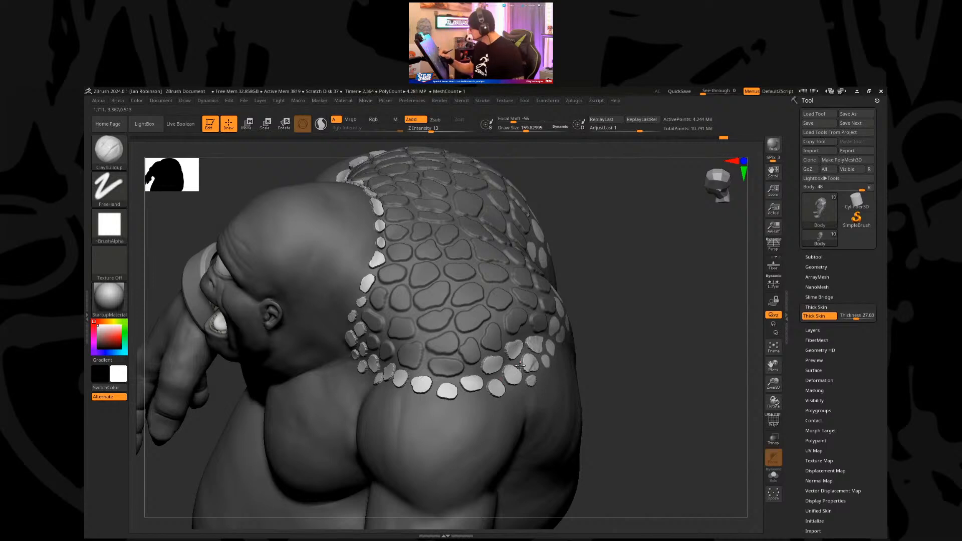
{"action": "mouse_move", "coordinate": [635, 343]}
{"action": "right_mouse_down"}
{"action": "mouse_move", "coordinate": [575, 337]}
{"action": "mouse_move", "coordinate": [273, 411]}
{"action": "mouse_move", "coordinate": [258, 430]}
{"action": "mouse_move", "coordinate": [465, 372]}
{"action": "right_mouse_up"}
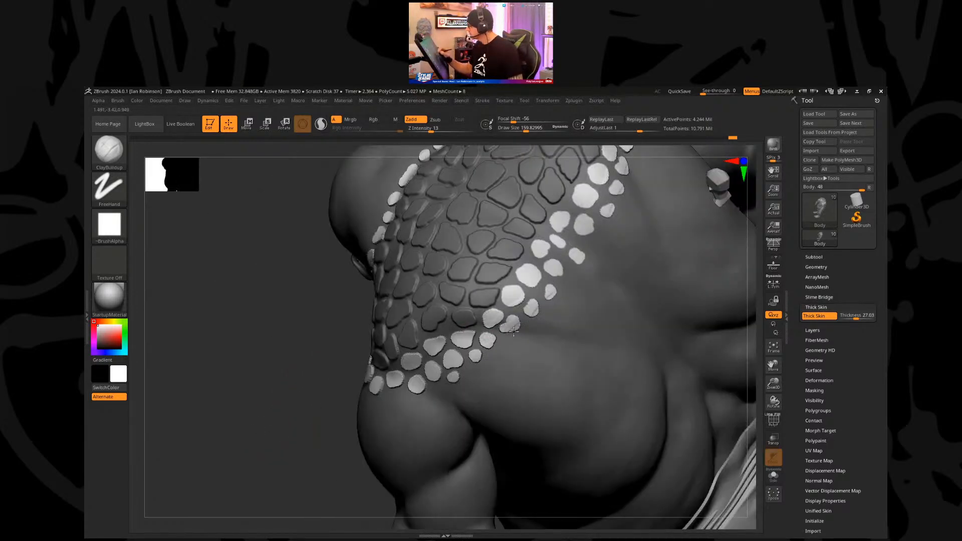
{"action": "mouse_move", "coordinate": [586, 257]}
{"action": "left_mouse_down"}
{"action": "mouse_move", "coordinate": [554, 248]}
{"action": "mouse_move", "coordinate": [560, 223]}
{"action": "mouse_move", "coordinate": [539, 265]}
{"action": "mouse_move", "coordinate": [564, 214]}
{"action": "left_mouse_up"}
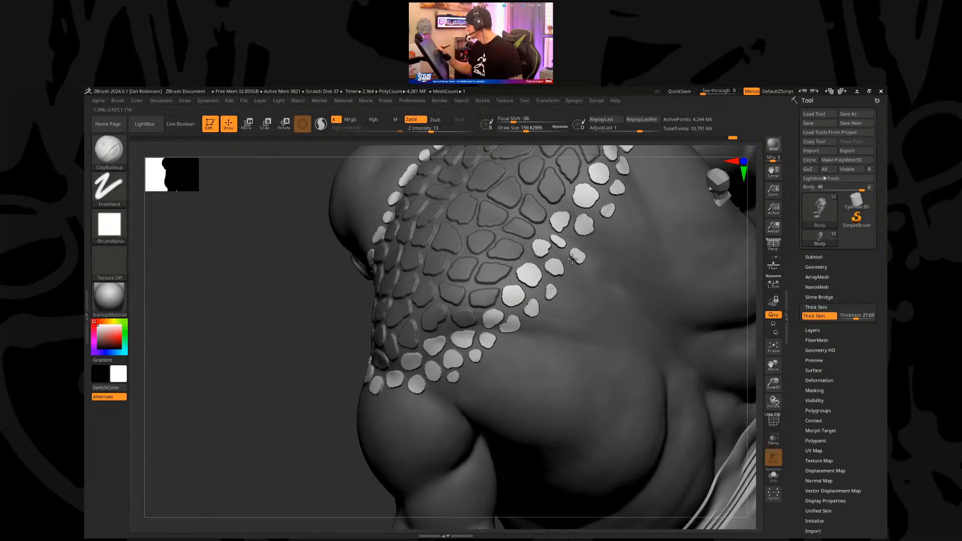
Step: Frame the creature, clear the mask from the body and save the file
{"action": "mouse_move", "coordinate": [496, 287]}
{"action": "right_mouse_down"}
{"action": "mouse_move", "coordinate": [646, 230]}
{"action": "mouse_move", "coordinate": [640, 249]}
{"action": "right_mouse_up"}
{"action": "key", "text": "f"}
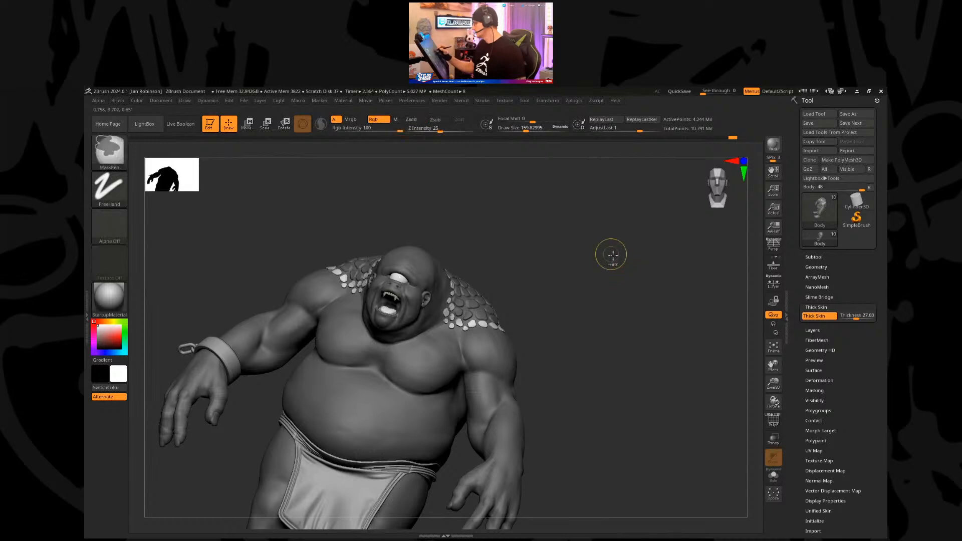
{"action": "right_click_drag", "start_coordinate": [591, 281], "coordinate": [610, 298]}
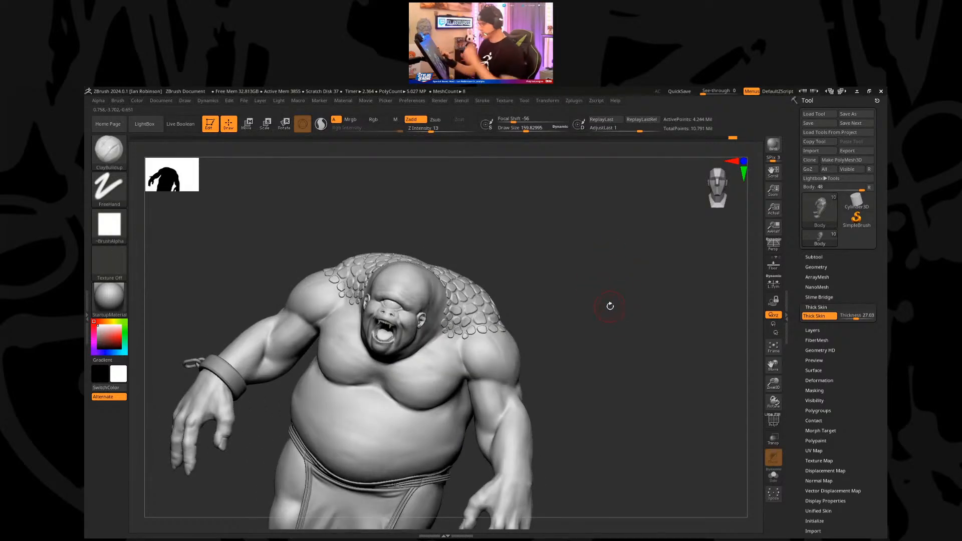
{"action": "left_click", "coordinate": [827, 123]}
Step: Switch to the DamStandard brush and carve fold creases across the neck beneath the chin
{"action": "mouse_move", "coordinate": [542, 261]}
{"action": "right_mouse_down"}
{"action": "mouse_move", "coordinate": [556, 228]}
{"action": "mouse_move", "coordinate": [581, 230]}
{"action": "mouse_move", "coordinate": [584, 210]}
{"action": "mouse_move", "coordinate": [573, 239]}
{"action": "right_mouse_up"}
{"action": "key", "text": "b"}
{"action": "key", "text": "d"}
{"action": "key", "text": "s"}
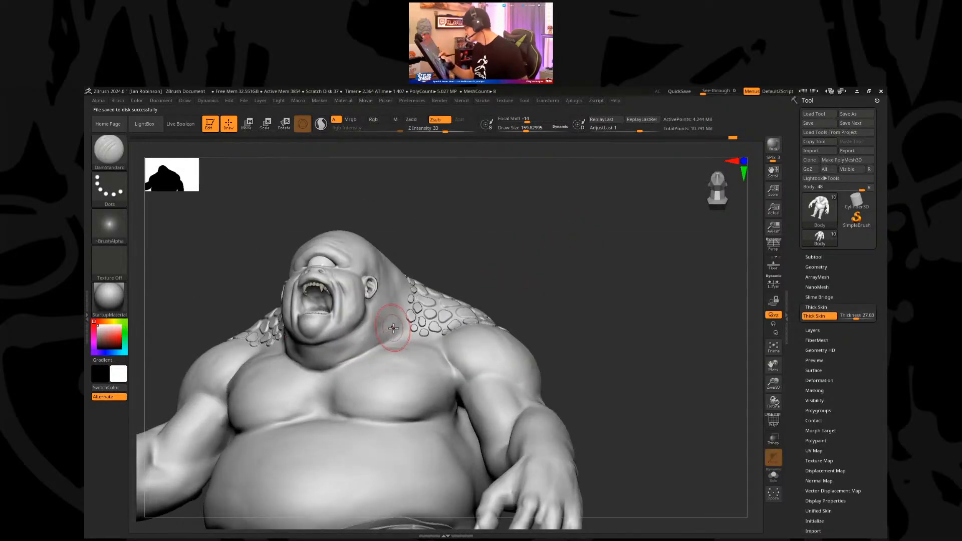
{"action": "left_click_drag", "start_coordinate": [329, 358], "coordinate": [324, 359]}
{"action": "left_click_drag", "start_coordinate": [380, 343], "coordinate": [320, 360]}
Step: Deepen the neck folds along the jaw and throat with DamStandard, working from both sides of the head
{"action": "right_click_drag", "start_coordinate": [499, 277], "coordinate": [353, 320]}
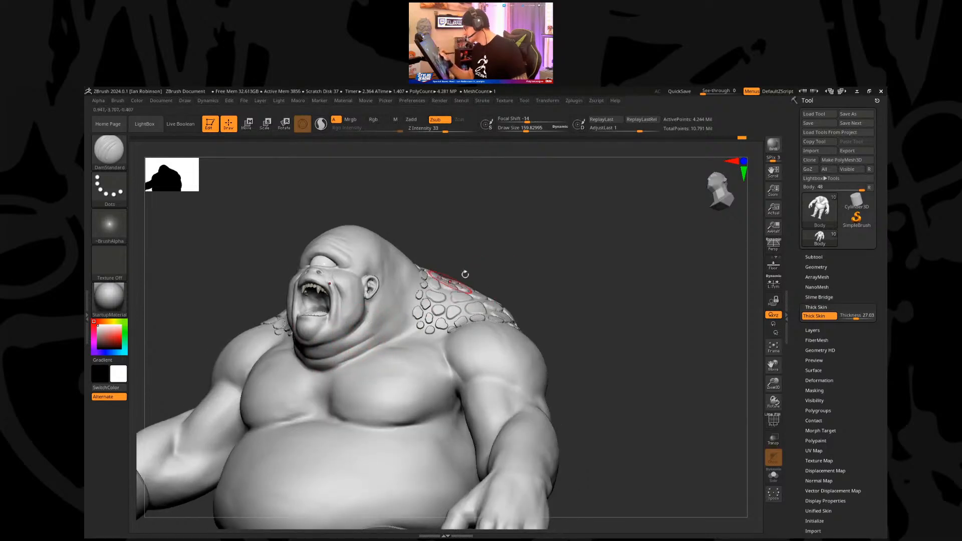
{"action": "right_click_drag", "start_coordinate": [441, 300], "coordinate": [406, 307]}
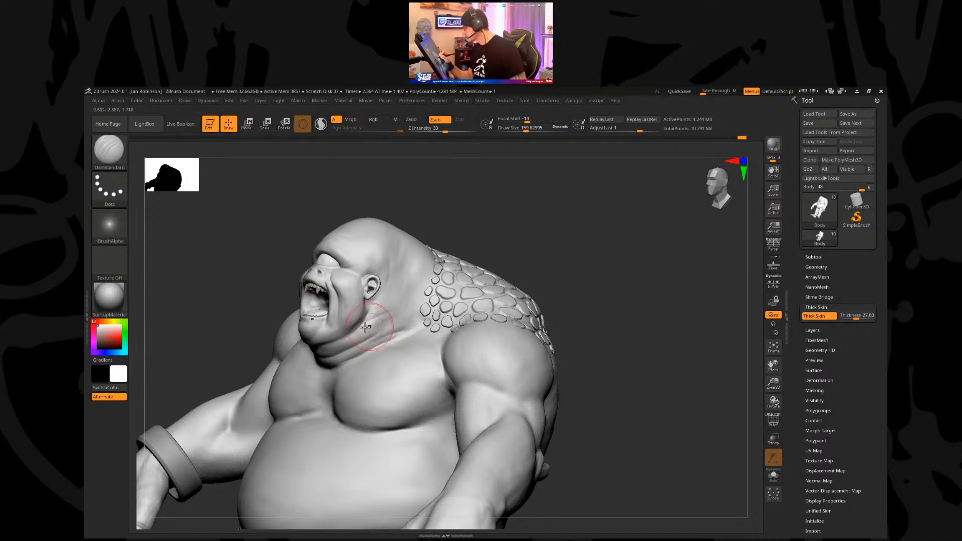
{"action": "left_click_drag", "start_coordinate": [591, 260], "coordinate": [293, 373]}
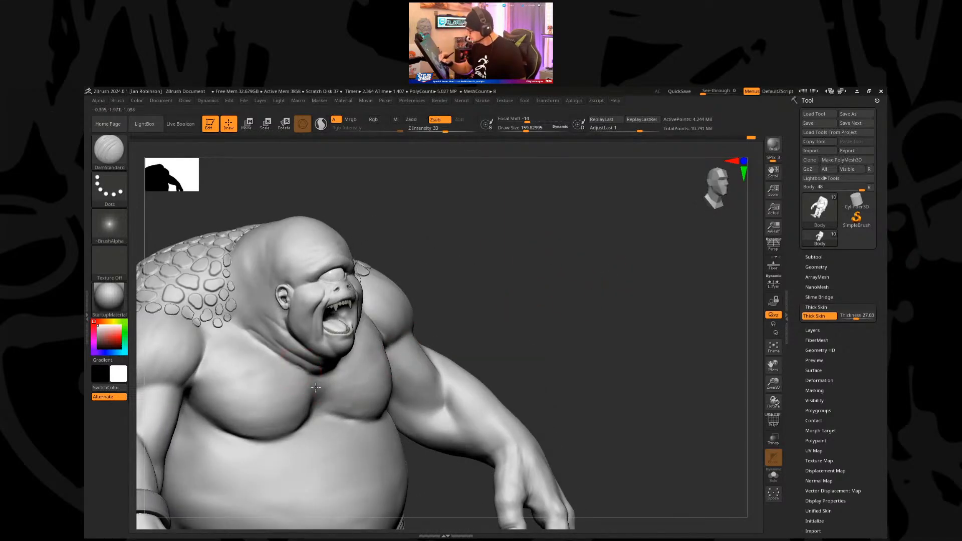
{"action": "mouse_move", "coordinate": [477, 266]}
{"action": "left_mouse_down"}
{"action": "mouse_move", "coordinate": [324, 387]}
{"action": "mouse_move", "coordinate": [329, 394]}
{"action": "mouse_move", "coordinate": [351, 370]}
{"action": "left_mouse_up"}
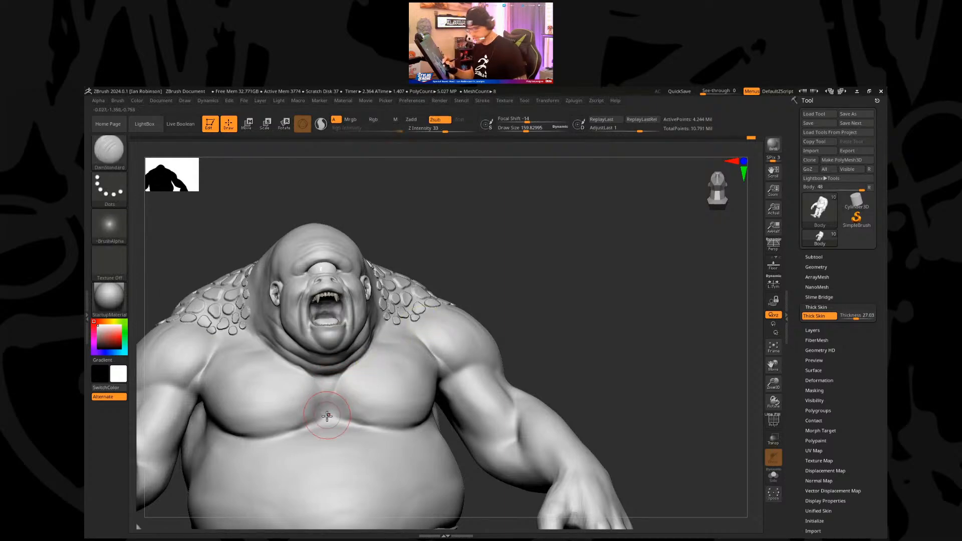
Step: Switch to the ClayBuildup brush and smooth the upper chest just beneath the neck folds
{"action": "key", "text": "b"}
{"action": "key", "text": "b"}
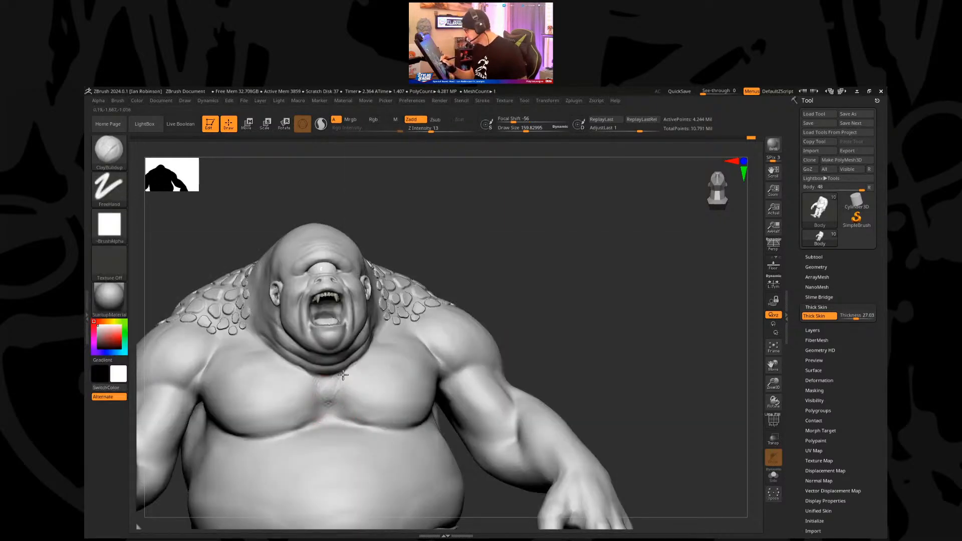
{"action": "left_click_drag", "start_coordinate": [351, 373], "coordinate": [341, 386], "text": "shift"}
{"action": "left_click_drag", "start_coordinate": [531, 307], "coordinate": [415, 365]}
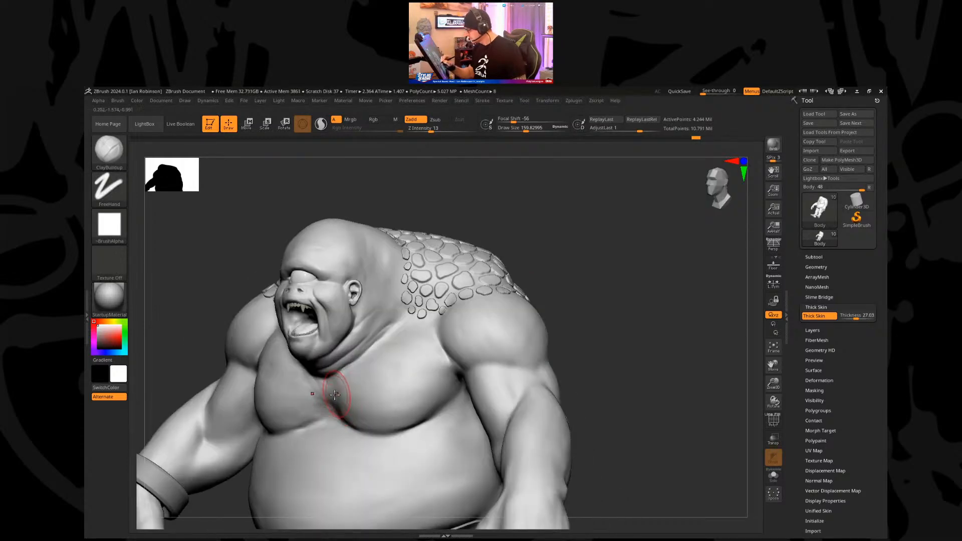
Step: Smooth the skin along the scales' edge at the front of the shoulder with a draw size of about 150
{"action": "key", "text": "s"}
{"action": "mouse_move", "coordinate": [586, 290]}
{"action": "left_mouse_down"}
{"action": "mouse_move", "coordinate": [604, 273]}
{"action": "mouse_move", "coordinate": [537, 262]}
{"action": "mouse_move", "coordinate": [549, 253]}
{"action": "left_mouse_up"}
{"action": "left_click_drag", "start_coordinate": [470, 293], "coordinate": [416, 297], "text": "shift"}
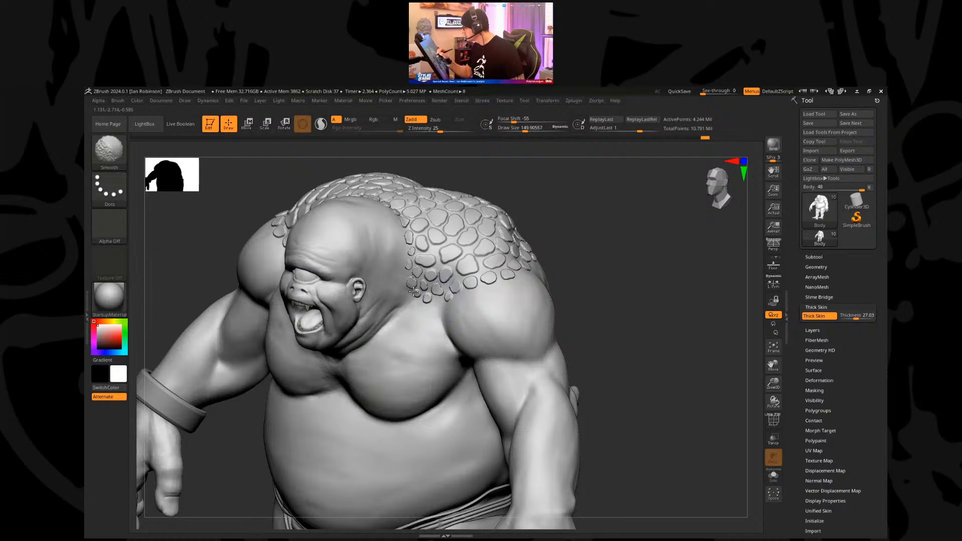
{"action": "mouse_move", "coordinate": [574, 224]}
{"action": "left_mouse_down"}
{"action": "mouse_move", "coordinate": [404, 244]}
{"action": "mouse_move", "coordinate": [414, 229]}
{"action": "mouse_move", "coordinate": [404, 243]}
{"action": "mouse_move", "coordinate": [410, 283]}
{"action": "left_mouse_up"}
{"action": "left_click_drag", "start_coordinate": [648, 196], "coordinate": [666, 166]}
{"action": "mouse_move", "coordinate": [471, 302]}
{"action": "left_mouse_down", "text": "shift"}
{"action": "mouse_move", "coordinate": [463, 295]}
{"action": "mouse_move", "coordinate": [476, 307]}
{"action": "left_mouse_up", "text": "shift"}
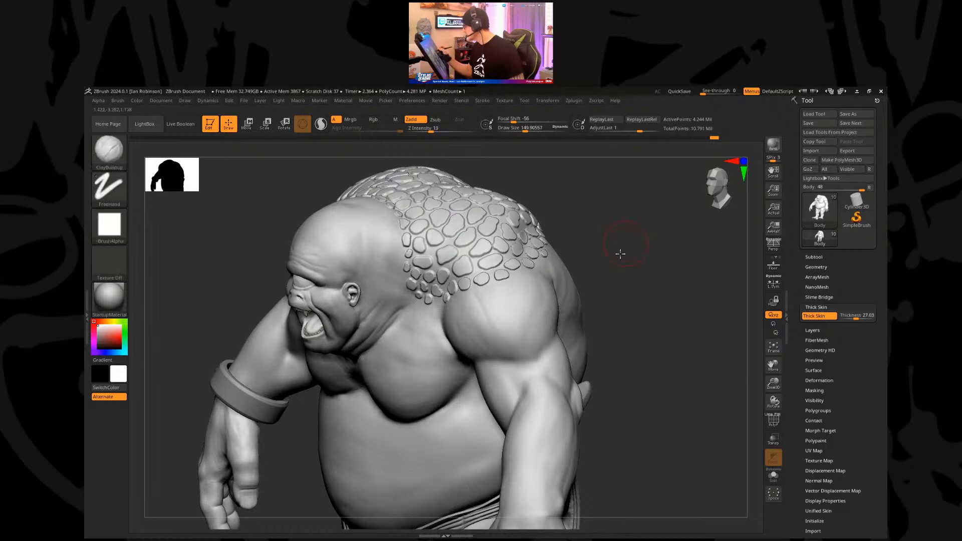
Step: Smooth the border of the raised scales around the outer shoulder and upper back
{"action": "left_click_drag", "start_coordinate": [621, 254], "coordinate": [581, 300]}
{"action": "left_click_drag", "start_coordinate": [491, 296], "coordinate": [486, 298], "text": "shift"}
{"action": "mouse_move", "coordinate": [527, 249]}
{"action": "left_mouse_down"}
{"action": "mouse_move", "coordinate": [576, 240]}
{"action": "mouse_move", "coordinate": [608, 258]}
{"action": "mouse_move", "coordinate": [481, 306]}
{"action": "left_mouse_up"}
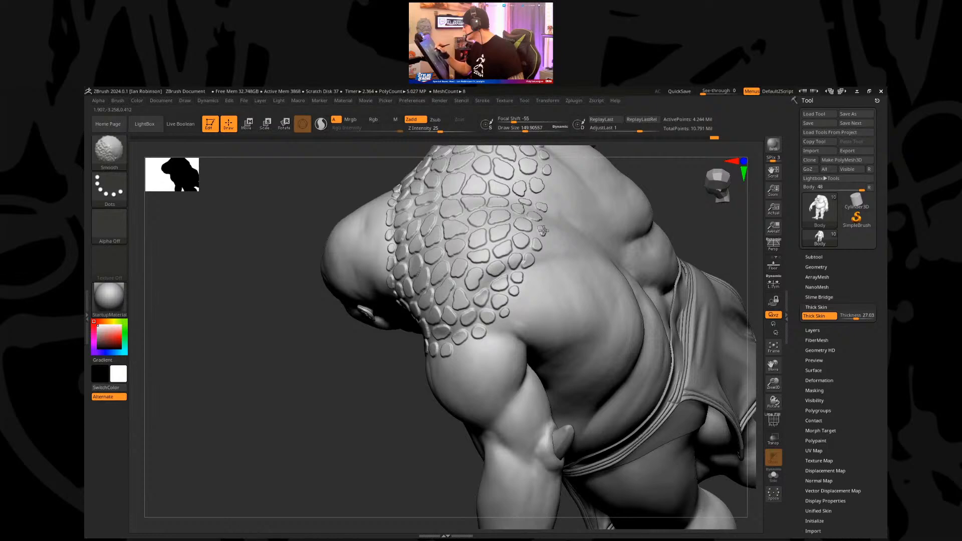
{"action": "left_click_drag", "start_coordinate": [376, 419], "coordinate": [536, 214]}
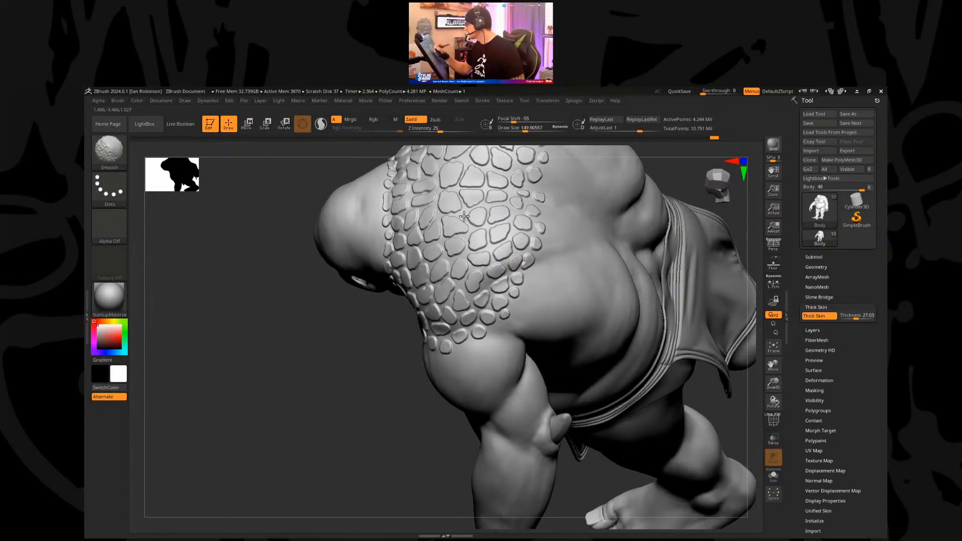
{"action": "left_click_drag", "start_coordinate": [359, 376], "coordinate": [615, 257]}
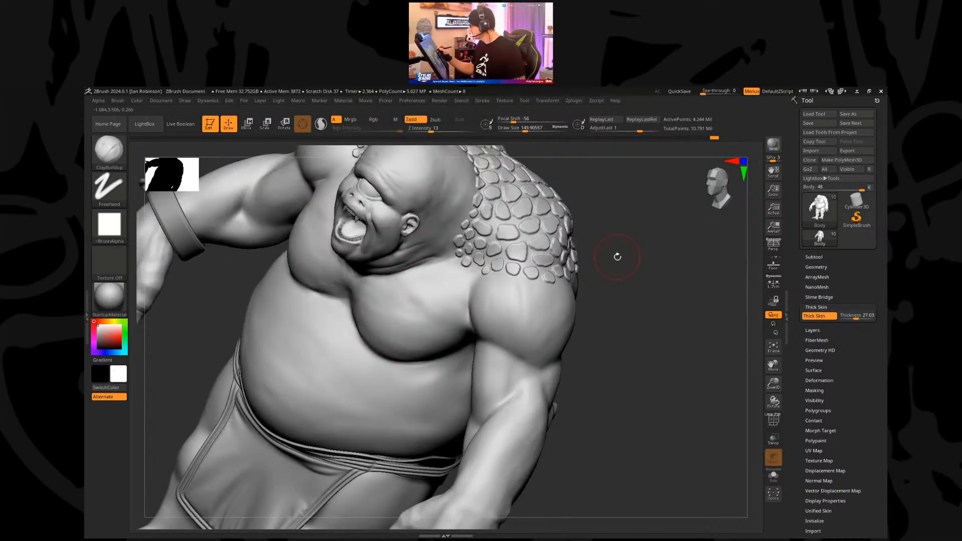
{"action": "left_click_drag", "start_coordinate": [620, 256], "coordinate": [479, 286], "text": "shift"}
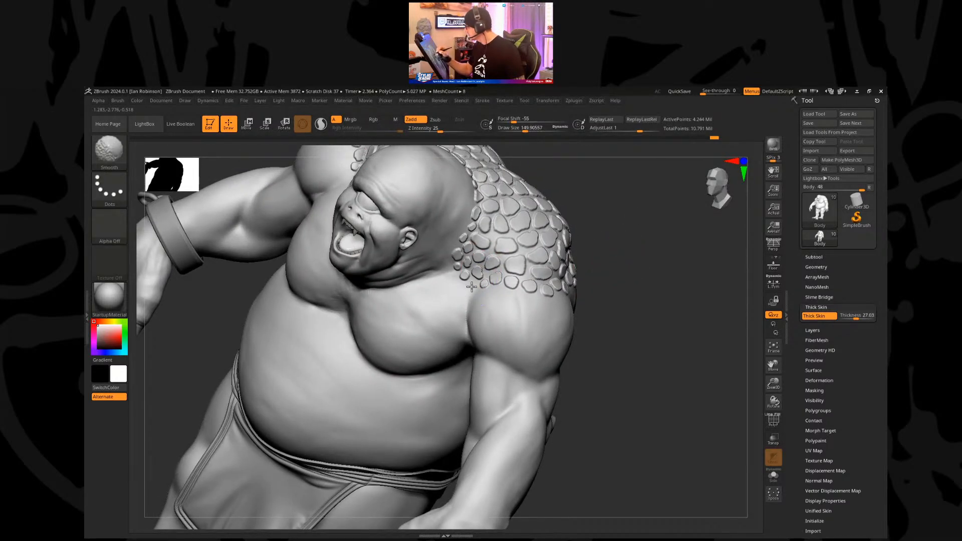
Step: Mask the first scale patch below the raised scales at the front of the shoulder with a draw size of about 56
{"action": "mouse_move", "coordinate": [657, 235]}
{"action": "left_mouse_down"}
{"action": "mouse_move", "coordinate": [630, 260]}
{"action": "mouse_move", "coordinate": [616, 227]}
{"action": "mouse_move", "coordinate": [636, 240]}
{"action": "mouse_move", "coordinate": [532, 296]}
{"action": "mouse_move", "coordinate": [508, 294]}
{"action": "left_mouse_up"}
{"action": "key", "text": "s"}
{"action": "key", "text": "ctrl"}
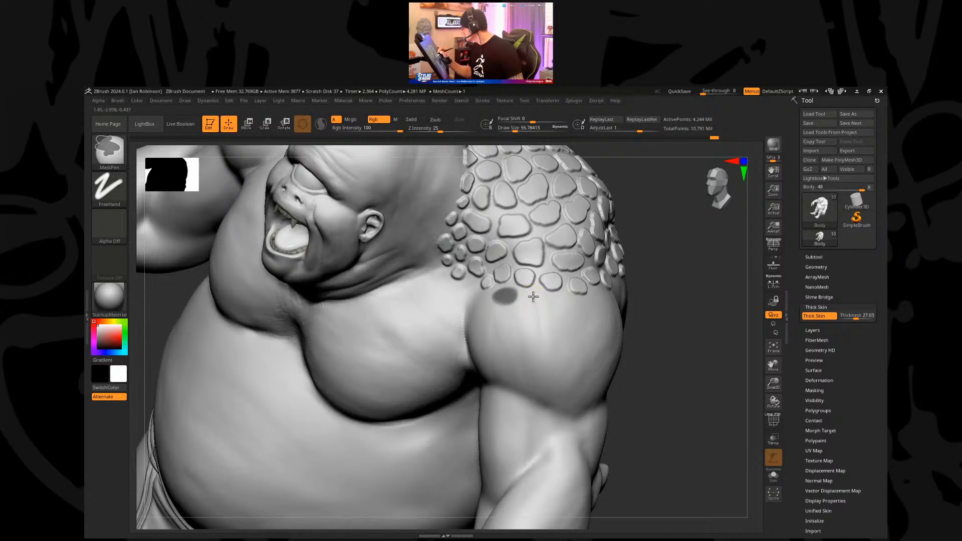
{"action": "left_click_drag", "start_coordinate": [672, 275], "coordinate": [513, 301]}
{"action": "left_click_drag", "start_coordinate": [720, 344], "coordinate": [700, 346]}
Step: Mask a row of scale patches across the outer shoulder beneath the raised scales with a draw size of about 47
{"action": "key", "text": "ctrl"}
{"action": "key", "text": "s"}
{"action": "left_click_drag", "start_coordinate": [562, 306], "coordinate": [560, 305]}
{"action": "key", "text": "ctrl"}
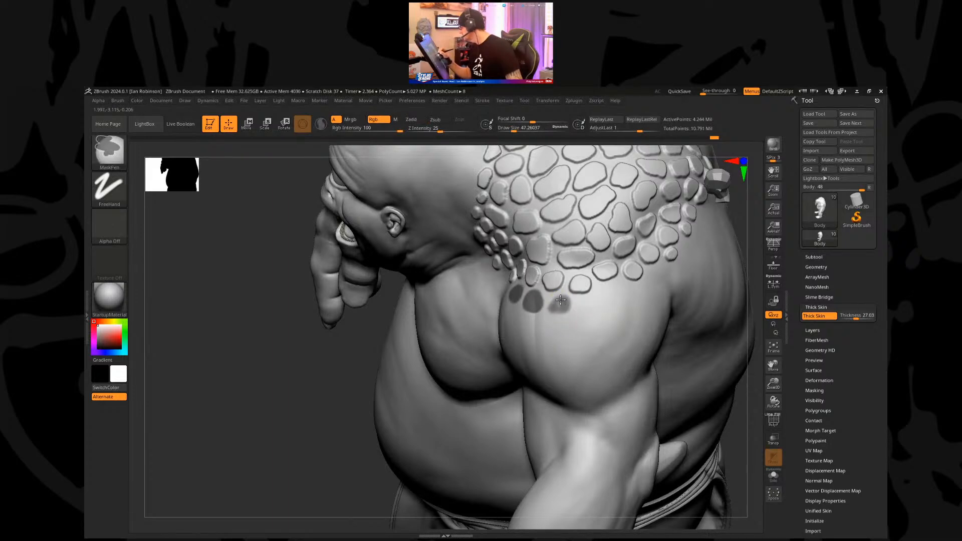
{"action": "left_click_drag", "start_coordinate": [556, 306], "coordinate": [569, 305]}
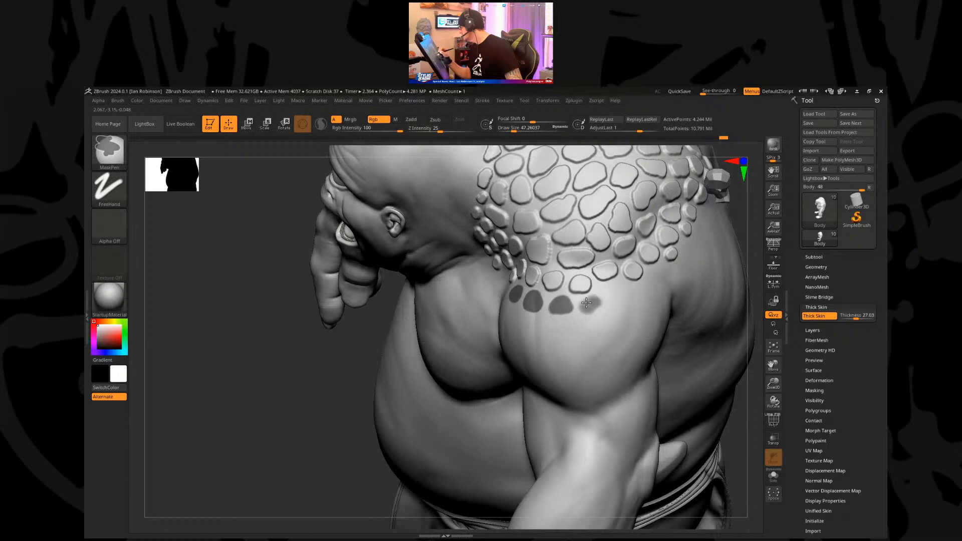
{"action": "left_click_drag", "start_coordinate": [610, 294], "coordinate": [629, 292]}
Step: Reshape the last mask patch and extend the first row around the rear of the shoulder
{"action": "mouse_move", "coordinate": [625, 312]}
{"action": "right_mouse_down", "text": "alt"}
{"action": "mouse_move", "coordinate": [535, 325]}
{"action": "mouse_move", "coordinate": [591, 291]}
{"action": "right_mouse_up", "text": "alt"}
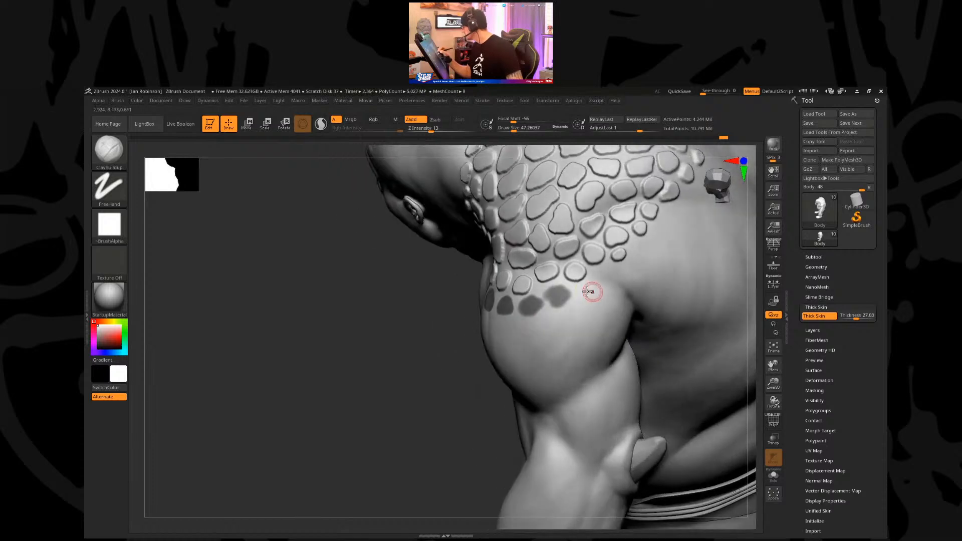
{"action": "key", "text": "ctrl"}
{"action": "left_click_drag", "start_coordinate": [556, 294], "coordinate": [558, 295], "text": "ctrl"}
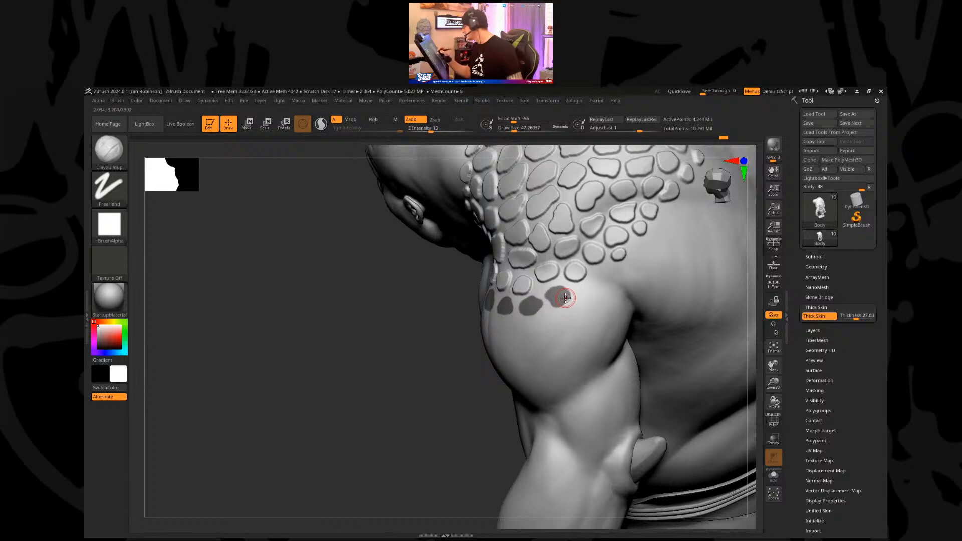
{"action": "key", "text": "ctrl"}
{"action": "left_click_drag", "start_coordinate": [584, 295], "coordinate": [587, 294], "text": "ctrl"}
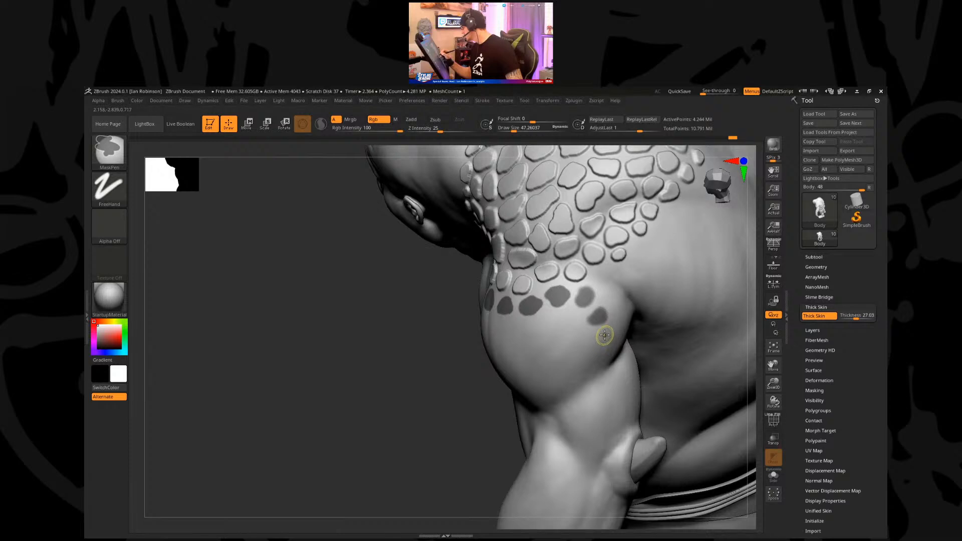
Step: Mask scale patches down the shoulder's rear edge and start a second row beneath the first
{"action": "left_click_drag", "start_coordinate": [459, 408], "coordinate": [457, 391]}
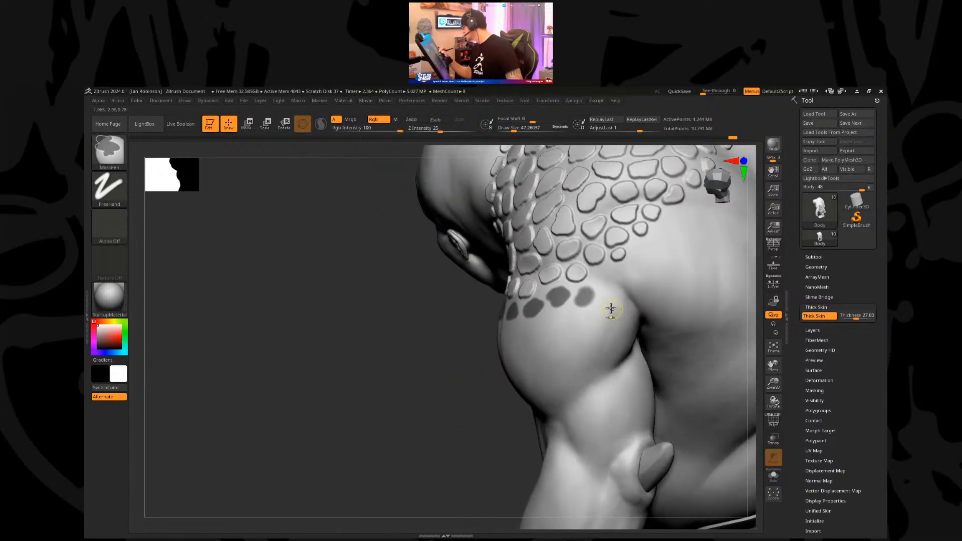
{"action": "left_click_drag", "start_coordinate": [604, 307], "coordinate": [622, 333], "text": "ctrl"}
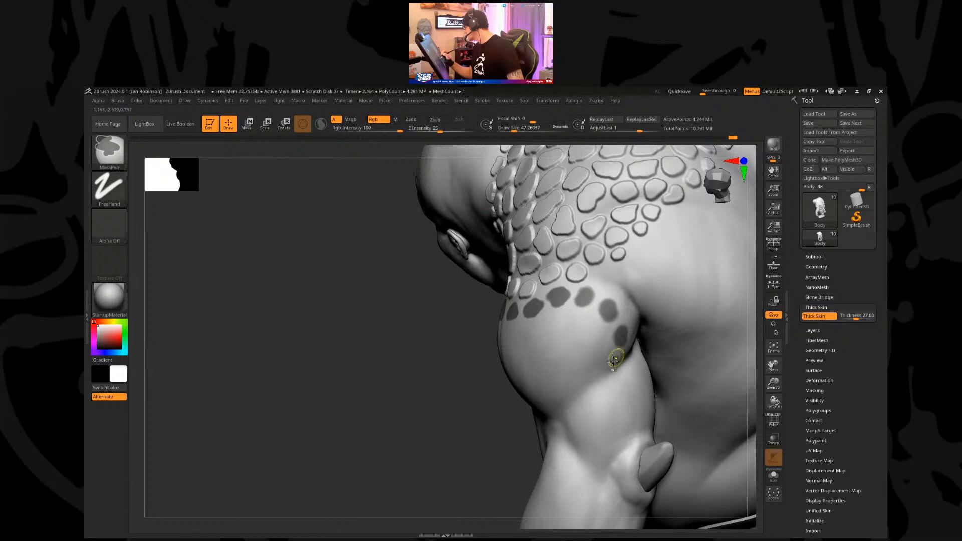
{"action": "left_click", "coordinate": [609, 357], "text": "ctrl"}
{"action": "mouse_move", "coordinate": [602, 343]}
{"action": "left_mouse_down", "text": "ctrl"}
{"action": "mouse_move", "coordinate": [584, 323]}
{"action": "mouse_move", "coordinate": [565, 326]}
{"action": "left_mouse_up", "text": "ctrl"}
{"action": "mouse_move", "coordinate": [475, 400]}
{"action": "left_mouse_down"}
{"action": "mouse_move", "coordinate": [543, 322]}
{"action": "mouse_move", "coordinate": [543, 336]}
{"action": "left_mouse_up"}
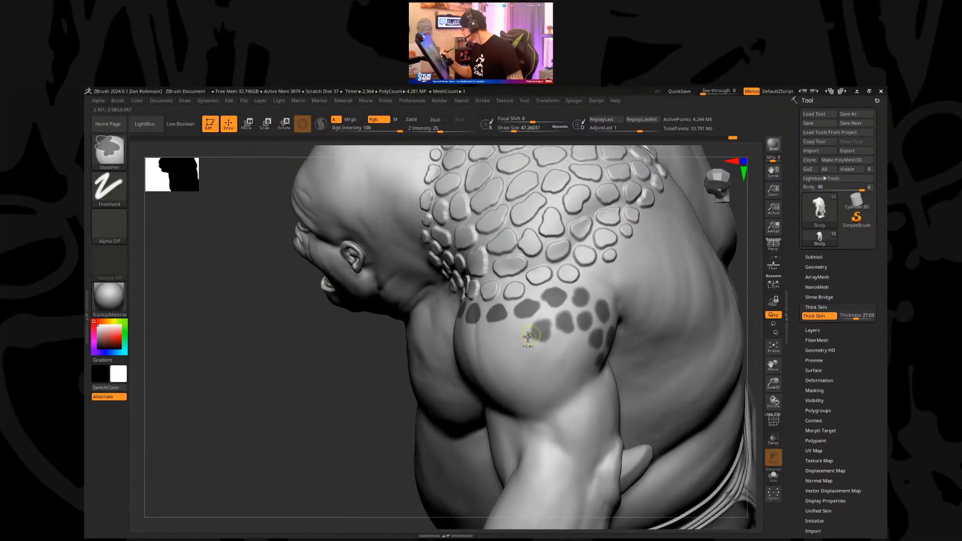
Step: Extend the second row of masked scale patches across the shoulder to its front edge by the chest
{"action": "left_click_drag", "start_coordinate": [356, 431], "coordinate": [437, 429]}
{"action": "mouse_move", "coordinate": [518, 329]}
{"action": "left_mouse_down", "text": "ctrl"}
{"action": "mouse_move", "coordinate": [506, 332]}
{"action": "mouse_move", "coordinate": [508, 345]}
{"action": "mouse_move", "coordinate": [488, 337]}
{"action": "mouse_move", "coordinate": [421, 346]}
{"action": "mouse_move", "coordinate": [440, 340]}
{"action": "left_mouse_up", "text": "ctrl"}
{"action": "left_click_drag", "start_coordinate": [451, 334], "coordinate": [449, 337], "text": "ctrl"}
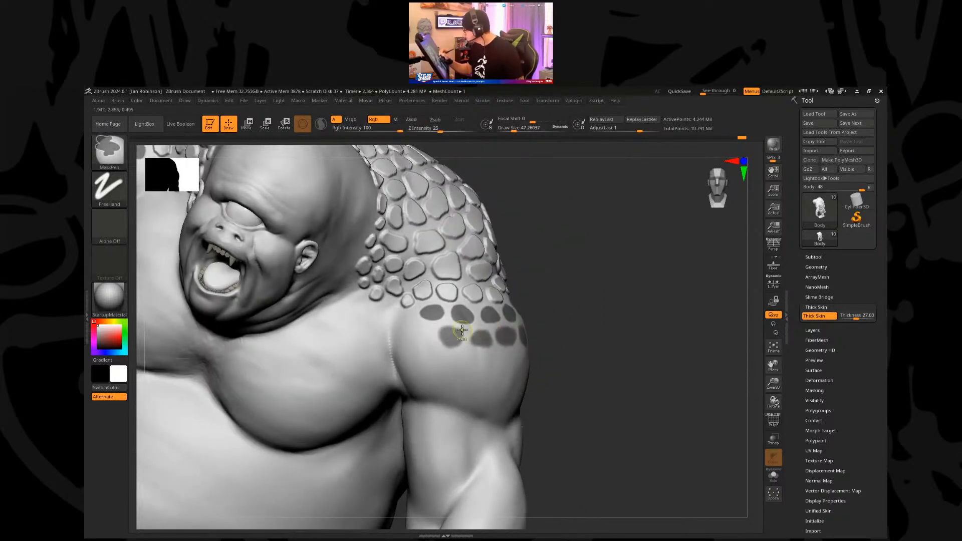
{"action": "left_click_drag", "start_coordinate": [424, 334], "coordinate": [412, 320], "text": "ctrl"}
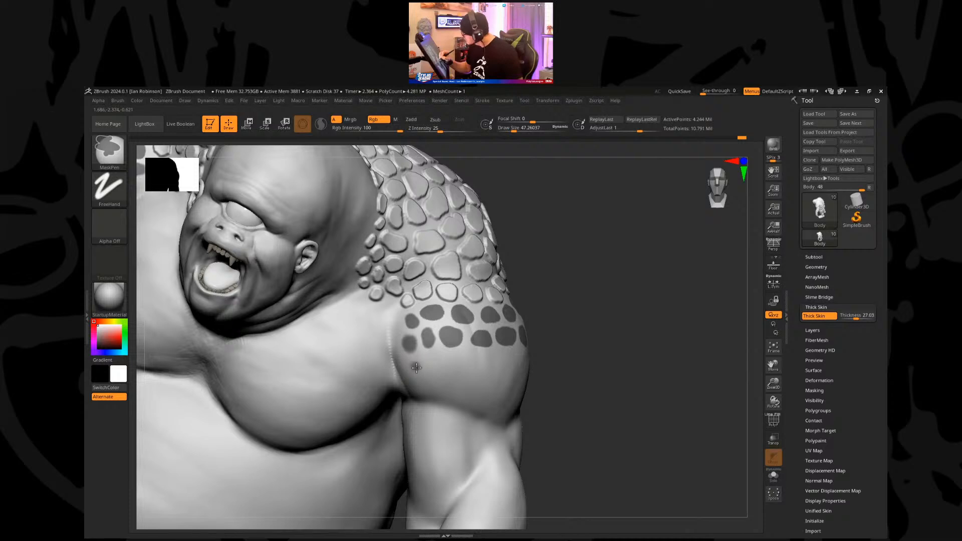
Step: Mask a third row of scale patches around the deltoid from the front to the rear
{"action": "left_click_drag", "start_coordinate": [419, 364], "coordinate": [438, 359], "text": "ctrl"}
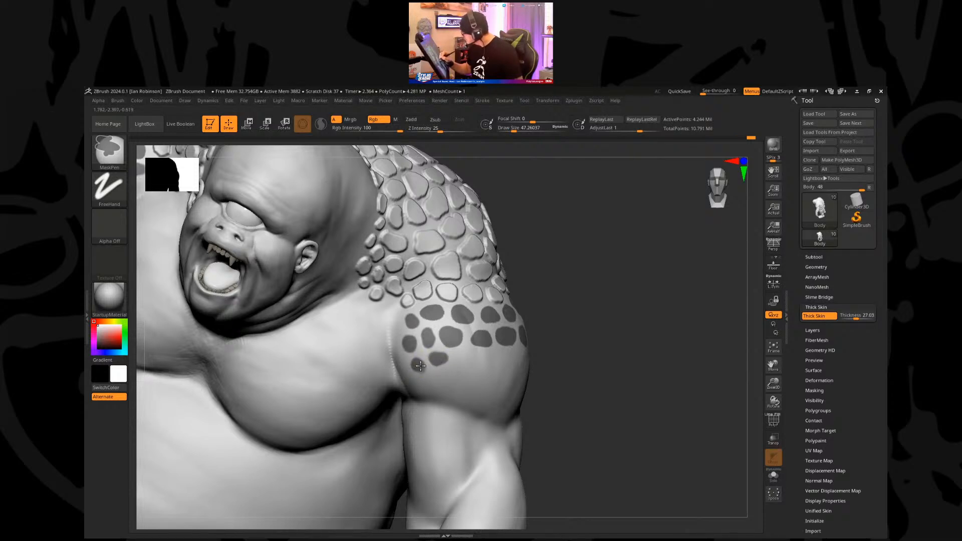
{"action": "left_click_drag", "start_coordinate": [574, 288], "coordinate": [599, 262]}
{"action": "mouse_move", "coordinate": [461, 351]}
{"action": "left_mouse_down", "text": "ctrl"}
{"action": "mouse_move", "coordinate": [480, 334]}
{"action": "mouse_move", "coordinate": [458, 350]}
{"action": "left_mouse_up", "text": "ctrl"}
{"action": "mouse_move", "coordinate": [603, 295]}
{"action": "left_mouse_down"}
{"action": "mouse_move", "coordinate": [605, 281]}
{"action": "mouse_move", "coordinate": [558, 310]}
{"action": "left_mouse_up"}
{"action": "left_click_drag", "start_coordinate": [495, 333], "coordinate": [548, 327], "text": "ctrl"}
{"action": "mouse_move", "coordinate": [676, 311]}
{"action": "left_mouse_down"}
{"action": "mouse_move", "coordinate": [579, 339]}
{"action": "mouse_move", "coordinate": [601, 362]}
{"action": "left_mouse_up"}
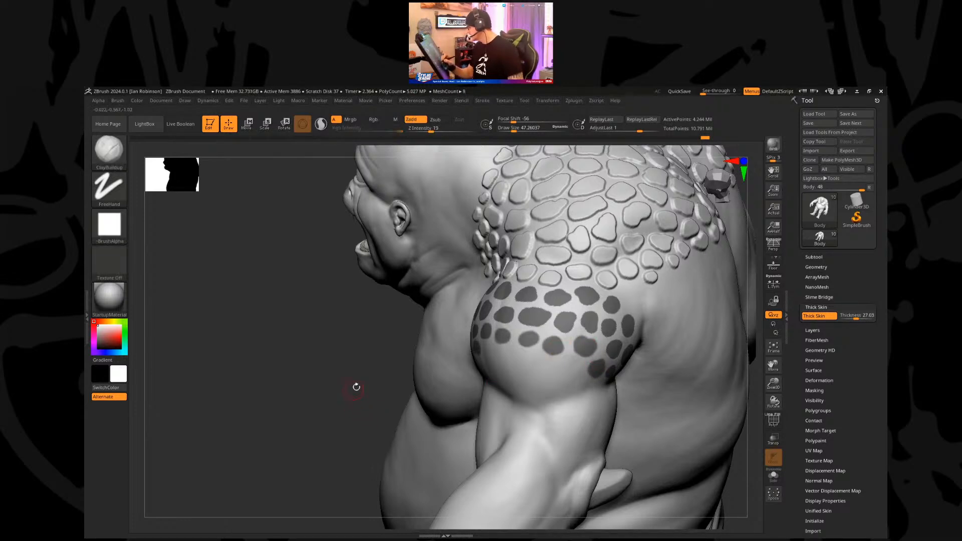
Step: Reduce the draw size to about 28 and reshape the mask patches on the deltoid into larger, more angular scales
{"action": "right_click_drag", "start_coordinate": [556, 339], "coordinate": [596, 337]}
{"action": "key", "text": "["}
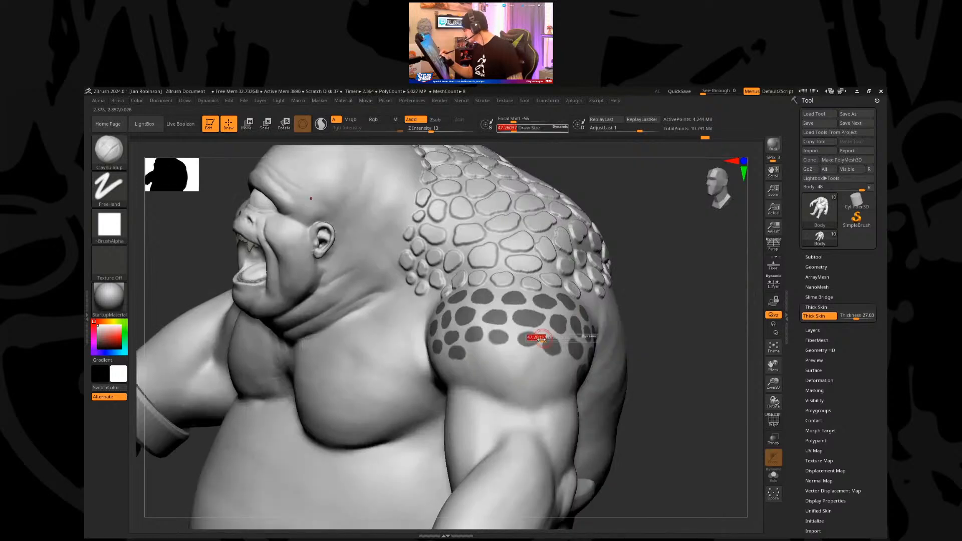
{"action": "mouse_move", "coordinate": [516, 312]}
{"action": "right_mouse_down"}
{"action": "mouse_move", "coordinate": [533, 368]}
{"action": "mouse_move", "coordinate": [526, 336]}
{"action": "right_mouse_up"}
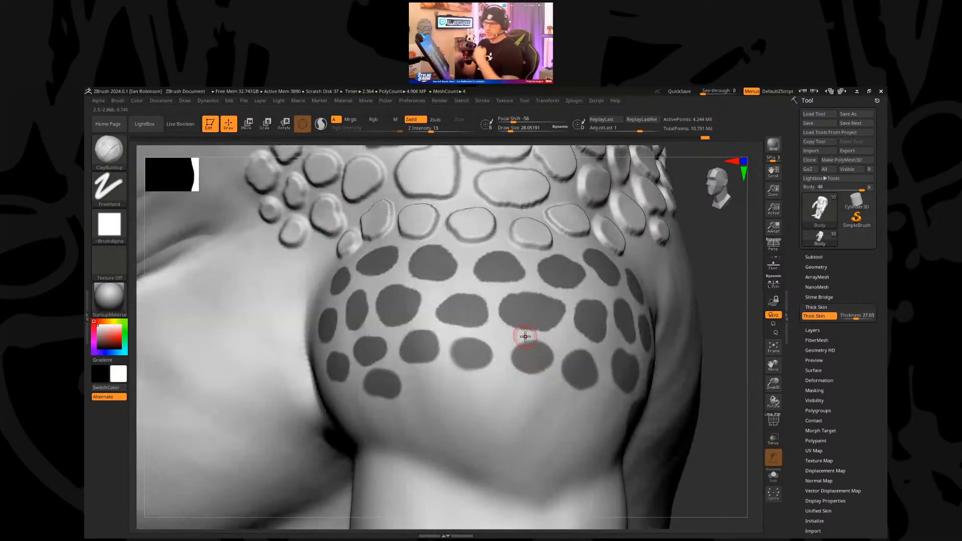
{"action": "key", "text": "ctrl"}
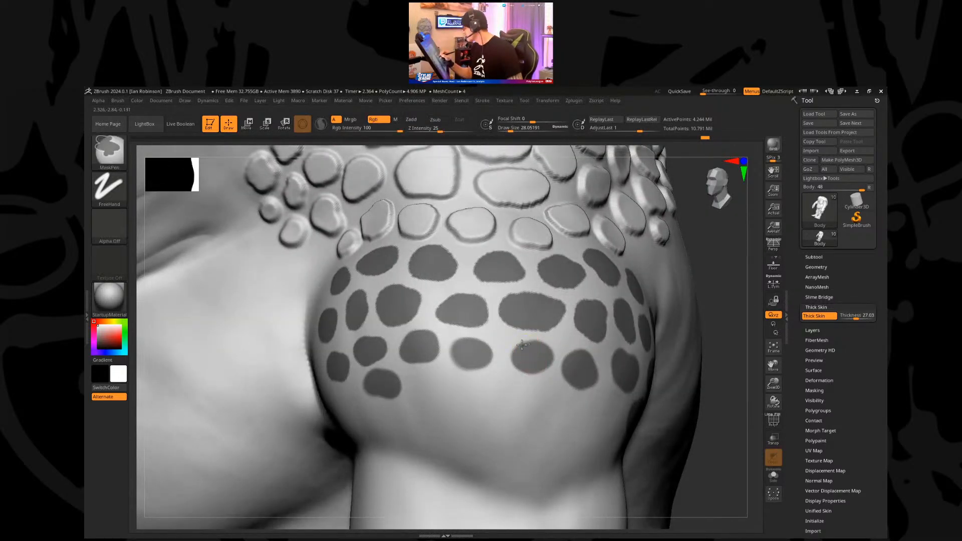
{"action": "mouse_move", "coordinate": [524, 346]}
{"action": "left_mouse_down", "text": "ctrl"}
{"action": "mouse_move", "coordinate": [508, 363]}
{"action": "mouse_move", "coordinate": [452, 343]}
{"action": "mouse_move", "coordinate": [488, 353]}
{"action": "mouse_move", "coordinate": [490, 344]}
{"action": "mouse_move", "coordinate": [494, 354]}
{"action": "mouse_move", "coordinate": [469, 354]}
{"action": "left_mouse_up", "text": "ctrl"}
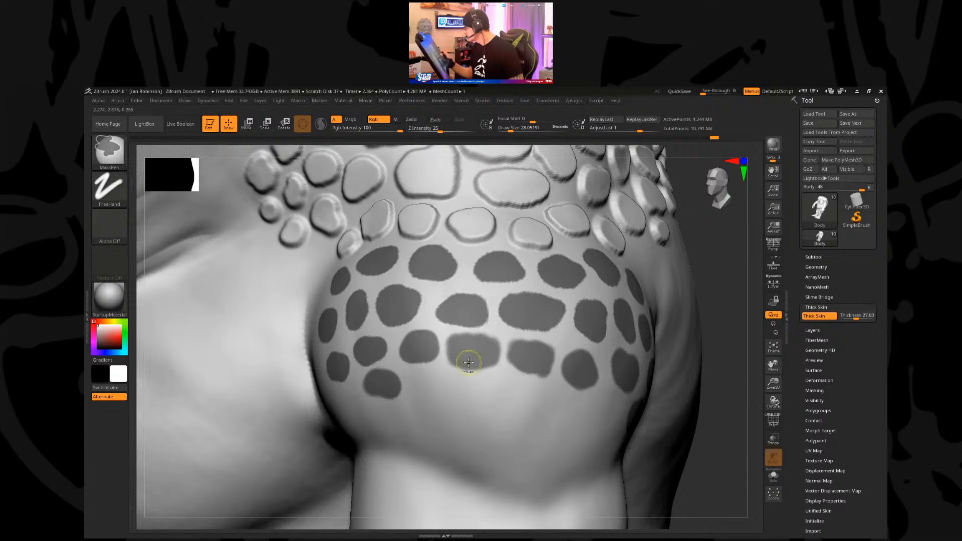
{"action": "left_click_drag", "start_coordinate": [393, 375], "coordinate": [398, 376], "text": "ctrl"}
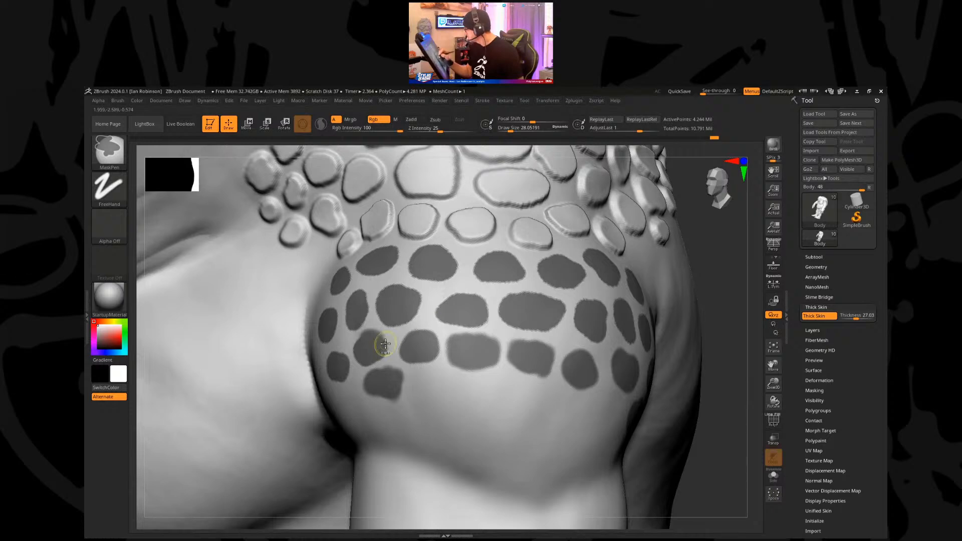
{"action": "mouse_move", "coordinate": [419, 305]}
{"action": "left_mouse_down", "text": "ctrl"}
{"action": "mouse_move", "coordinate": [415, 320]}
{"action": "mouse_move", "coordinate": [417, 296]}
{"action": "left_mouse_up", "text": "ctrl"}
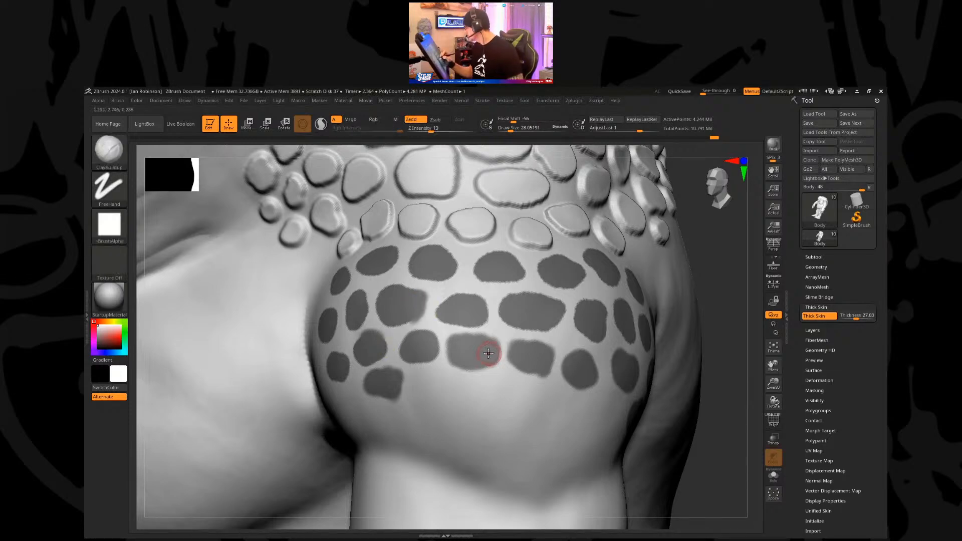
Step: Mask a fourth row of angular scale patches along the front of the lower deltoid
{"action": "right_click_drag", "start_coordinate": [491, 353], "coordinate": [510, 334]}
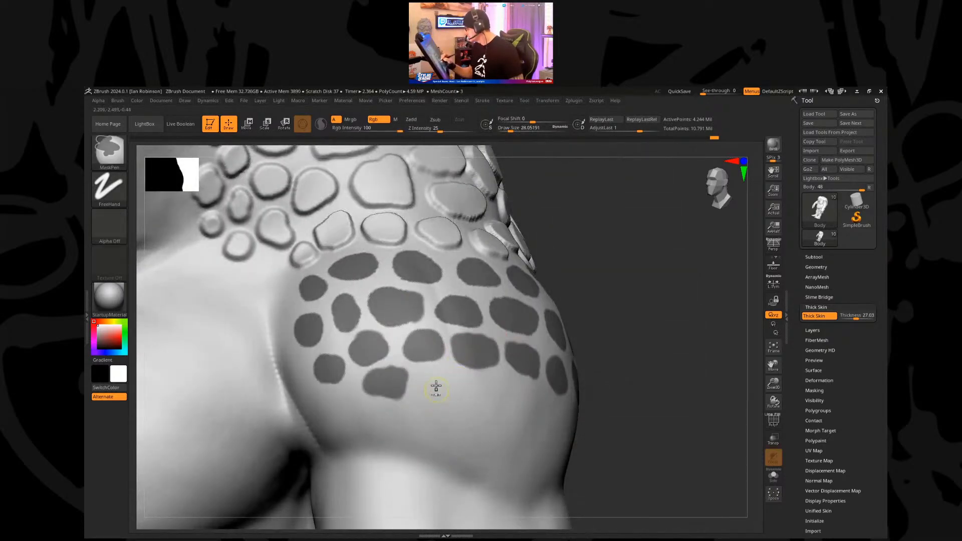
{"action": "mouse_move", "coordinate": [433, 374]}
{"action": "left_mouse_down", "text": "ctrl"}
{"action": "mouse_move", "coordinate": [430, 393]}
{"action": "mouse_move", "coordinate": [443, 377]}
{"action": "mouse_move", "coordinate": [441, 389]}
{"action": "left_mouse_up", "text": "ctrl"}
{"action": "mouse_move", "coordinate": [347, 396]}
{"action": "left_mouse_down", "text": "ctrl"}
{"action": "mouse_move", "coordinate": [345, 407]}
{"action": "mouse_move", "coordinate": [349, 398]}
{"action": "mouse_move", "coordinate": [389, 420]}
{"action": "left_mouse_up", "text": "ctrl"}
{"action": "key", "text": "ctrl"}
{"action": "mouse_move", "coordinate": [623, 335]}
{"action": "left_mouse_down"}
{"action": "mouse_move", "coordinate": [634, 334]}
{"action": "mouse_move", "coordinate": [456, 394]}
{"action": "mouse_move", "coordinate": [484, 390]}
{"action": "mouse_move", "coordinate": [468, 392]}
{"action": "left_mouse_up"}
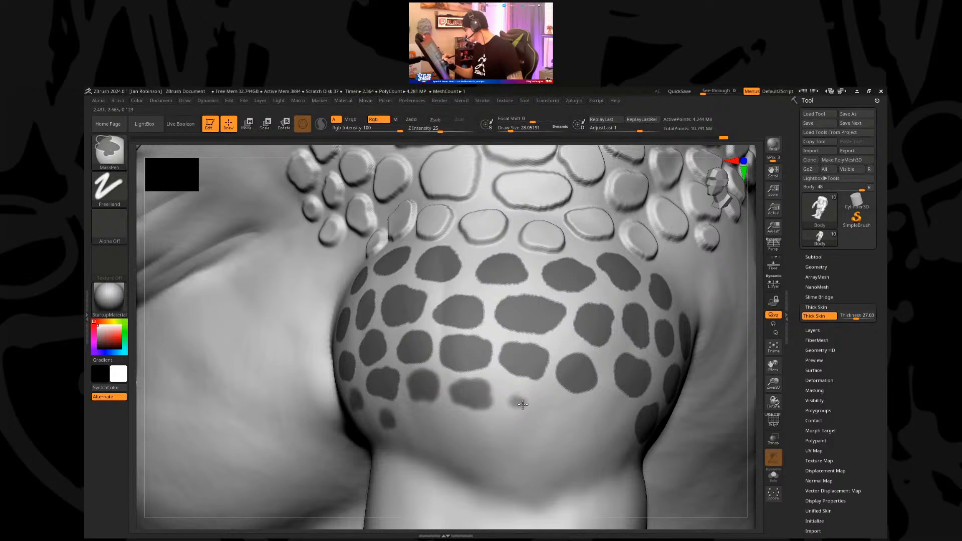
{"action": "mouse_move", "coordinate": [499, 389]}
{"action": "left_mouse_down", "text": "ctrl"}
{"action": "mouse_move", "coordinate": [492, 401]}
{"action": "mouse_move", "coordinate": [438, 383]}
{"action": "left_mouse_up", "text": "ctrl"}
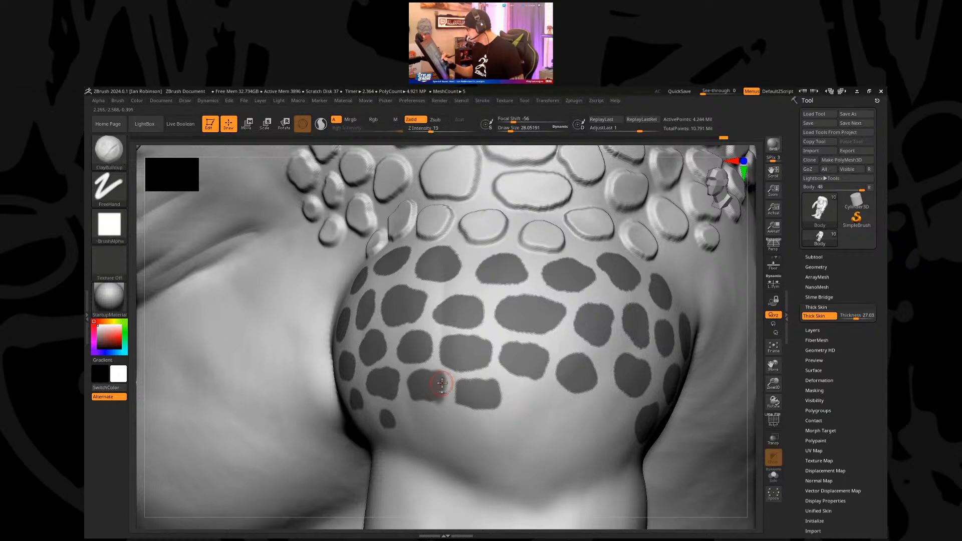
Step: Continue the fourth row toward the rear of the deltoid and mask small scale patches beneath it
{"action": "right_click_drag", "start_coordinate": [515, 369], "coordinate": [498, 322]}
{"action": "mouse_move", "coordinate": [546, 402]}
{"action": "right_mouse_down"}
{"action": "mouse_move", "coordinate": [522, 382]}
{"action": "mouse_move", "coordinate": [541, 386]}
{"action": "mouse_move", "coordinate": [501, 359]}
{"action": "right_mouse_up"}
{"action": "left_click_drag", "start_coordinate": [501, 360], "coordinate": [496, 363], "text": "ctrl"}
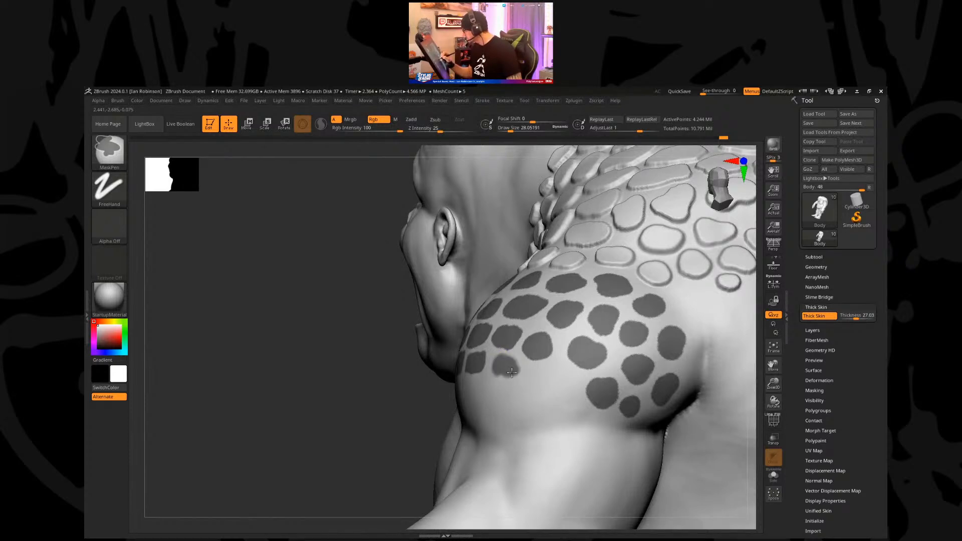
{"action": "left_click_drag", "start_coordinate": [541, 370], "coordinate": [564, 381], "text": "ctrl"}
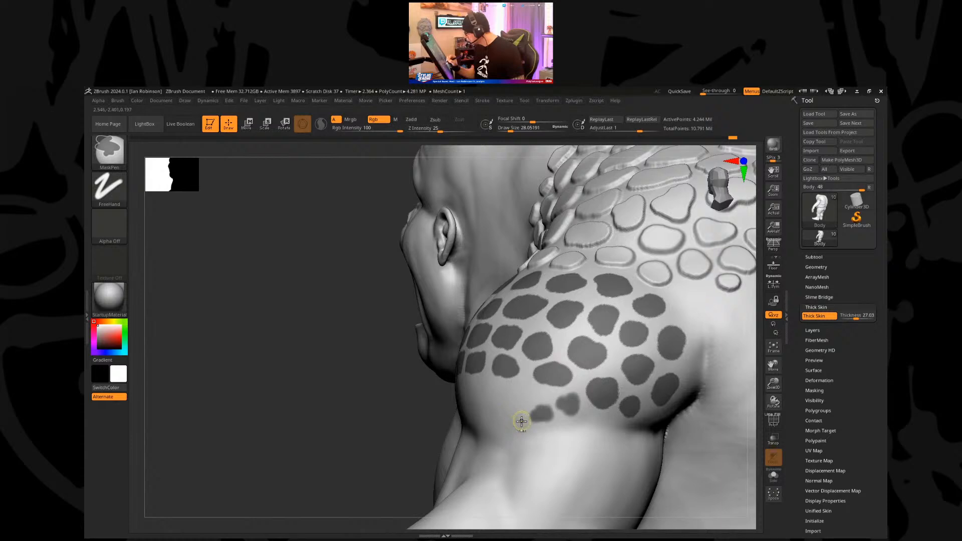
{"action": "left_click_drag", "start_coordinate": [509, 423], "coordinate": [516, 420]}
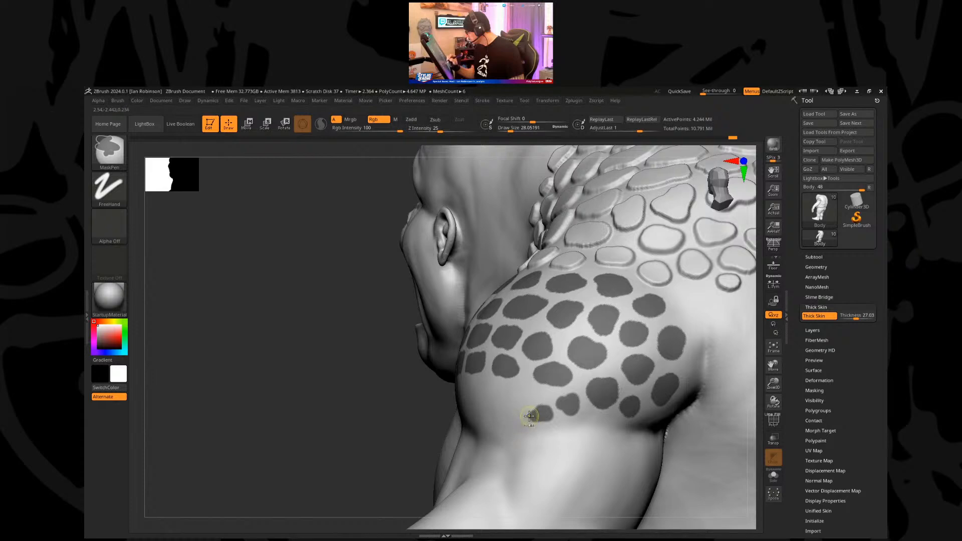
Step: Mask the lowest row of scale patches across the deltoid just above the upper arm
{"action": "mouse_move", "coordinate": [506, 427]}
{"action": "left_mouse_down"}
{"action": "mouse_move", "coordinate": [517, 419]}
{"action": "mouse_move", "coordinate": [519, 387]}
{"action": "mouse_move", "coordinate": [491, 400]}
{"action": "mouse_move", "coordinate": [466, 391]}
{"action": "mouse_move", "coordinate": [456, 400]}
{"action": "mouse_move", "coordinate": [454, 391]}
{"action": "mouse_move", "coordinate": [420, 399]}
{"action": "left_mouse_up"}
{"action": "key", "text": "b"}
{"action": "key", "text": "c"}
{"action": "key", "text": "b"}
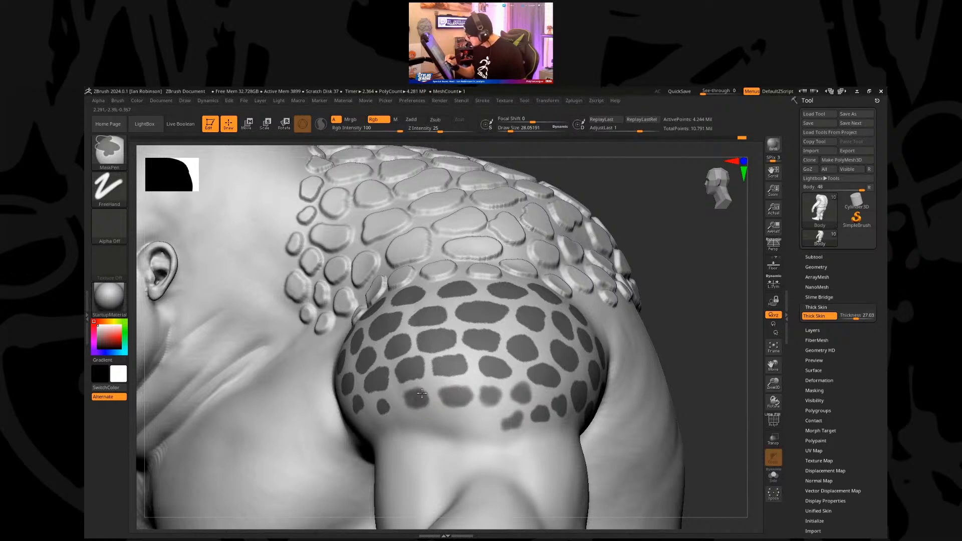
{"action": "right_click_drag", "start_coordinate": [392, 404], "coordinate": [389, 400]}
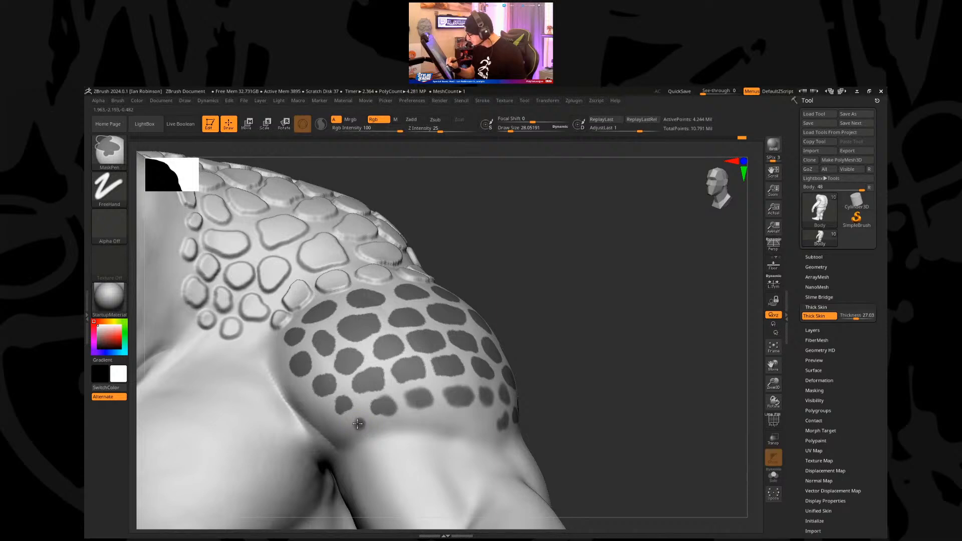
Step: Complete the lowest row of masked scale patches across the front and middle of the deltoid above the upper arm
{"action": "mouse_move", "coordinate": [586, 309]}
{"action": "right_mouse_down", "text": "ctrl"}
{"action": "mouse_move", "coordinate": [581, 323]}
{"action": "mouse_move", "coordinate": [597, 337]}
{"action": "mouse_move", "coordinate": [408, 434]}
{"action": "right_mouse_up", "text": "ctrl"}
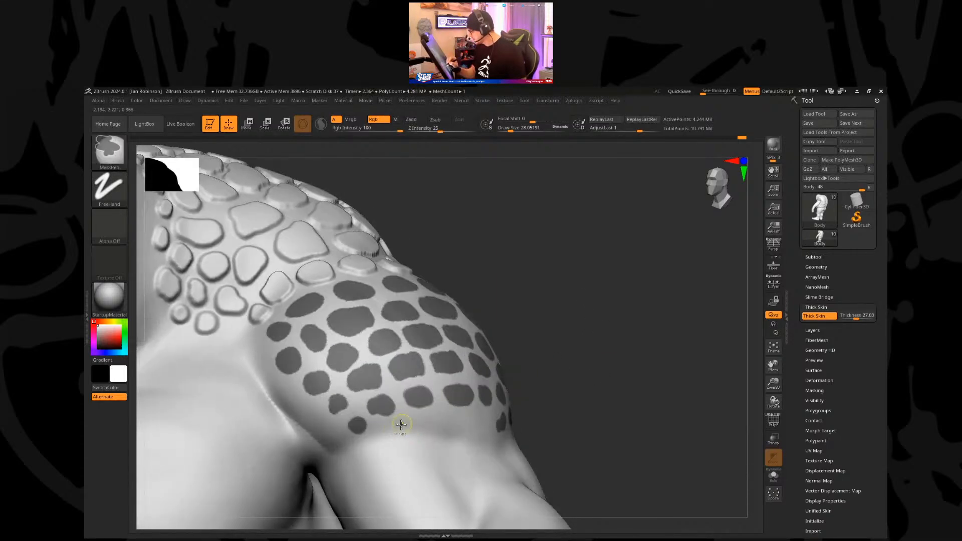
{"action": "left_click_drag", "start_coordinate": [402, 426], "coordinate": [405, 423], "text": "ctrl"}
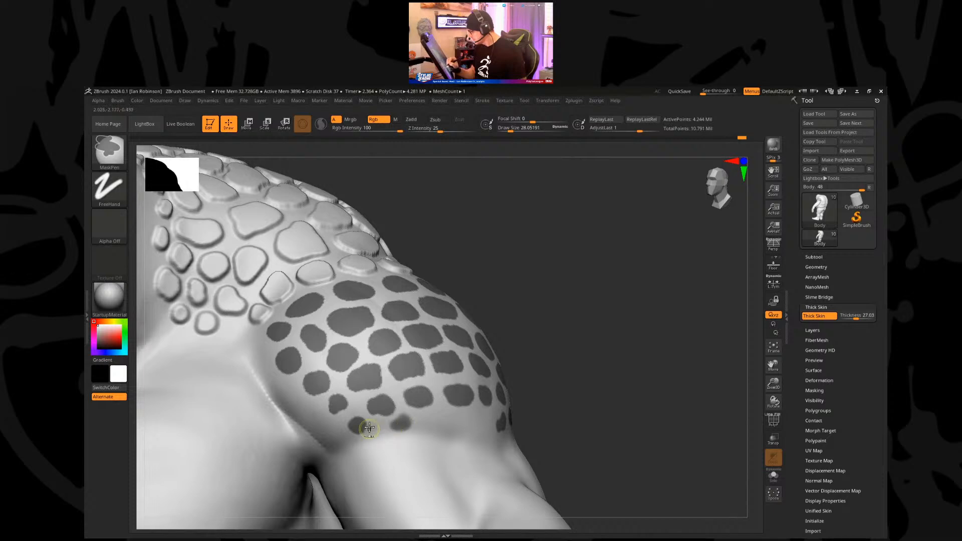
{"action": "mouse_move", "coordinate": [380, 418]}
{"action": "right_mouse_down"}
{"action": "mouse_move", "coordinate": [579, 372]}
{"action": "mouse_move", "coordinate": [421, 438]}
{"action": "right_mouse_up"}
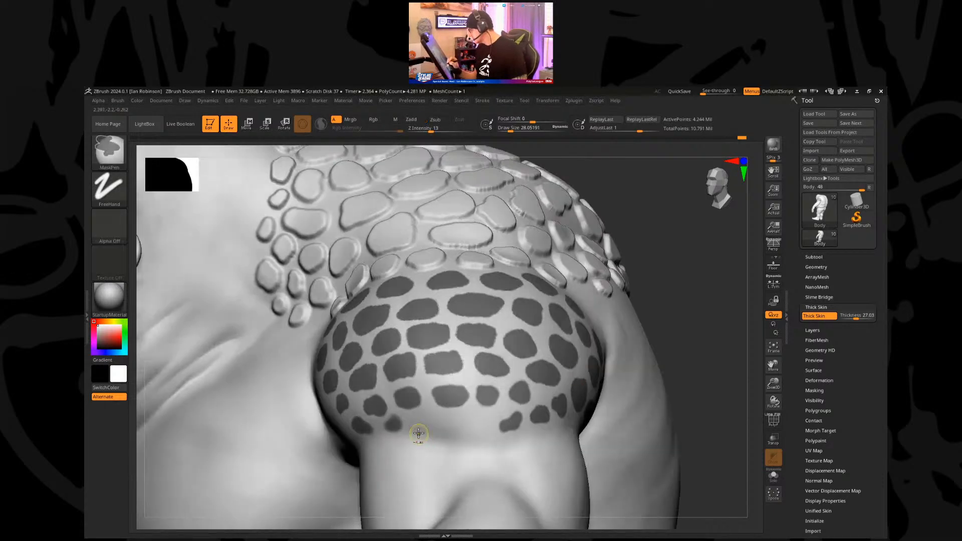
{"action": "left_click_drag", "start_coordinate": [435, 430], "coordinate": [421, 425], "text": "ctrl"}
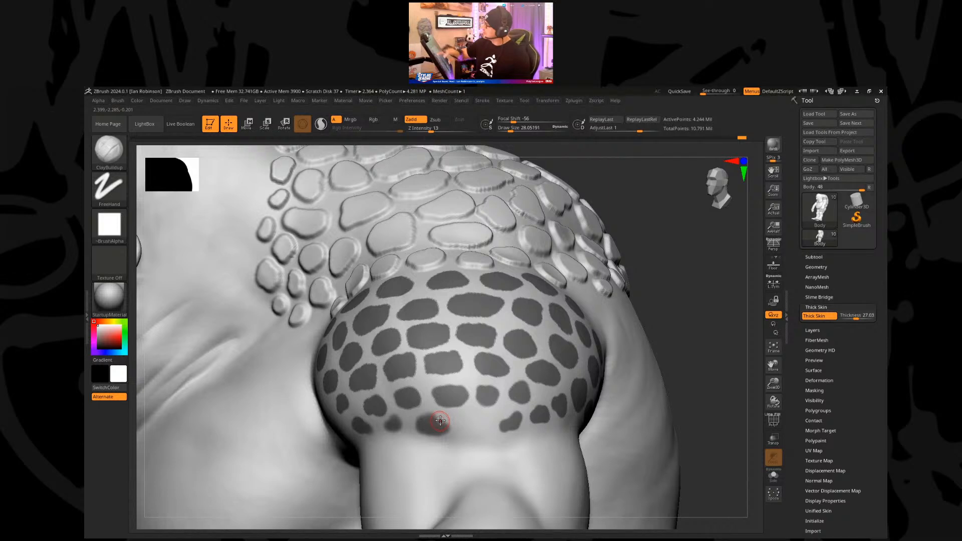
{"action": "left_click_drag", "start_coordinate": [440, 422], "coordinate": [438, 417], "text": "ctrl"}
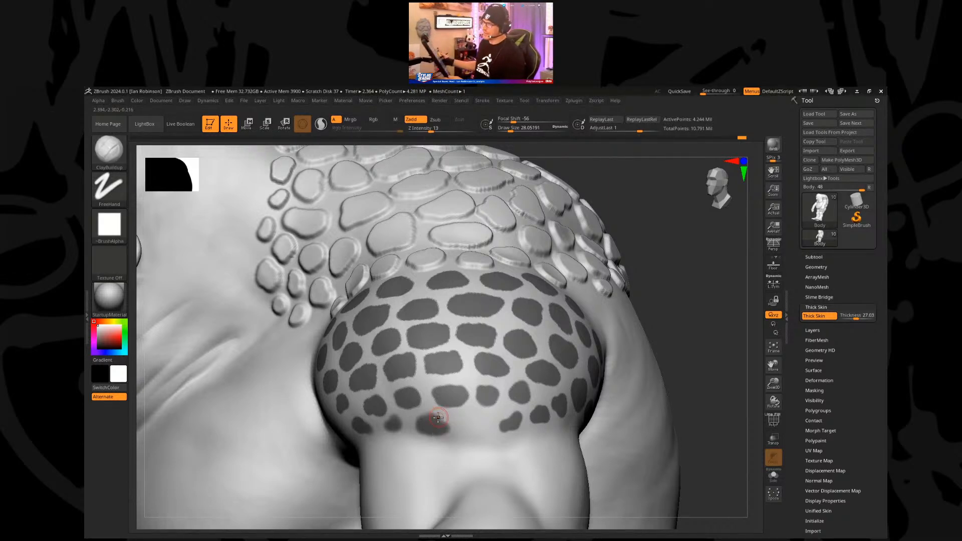
{"action": "left_click_drag", "start_coordinate": [400, 426], "coordinate": [397, 419], "text": "ctrl"}
{"action": "mouse_move", "coordinate": [465, 420]}
{"action": "left_mouse_down", "text": "ctrl"}
{"action": "mouse_move", "coordinate": [475, 430]}
{"action": "mouse_move", "coordinate": [465, 422]}
{"action": "left_mouse_up", "text": "ctrl"}
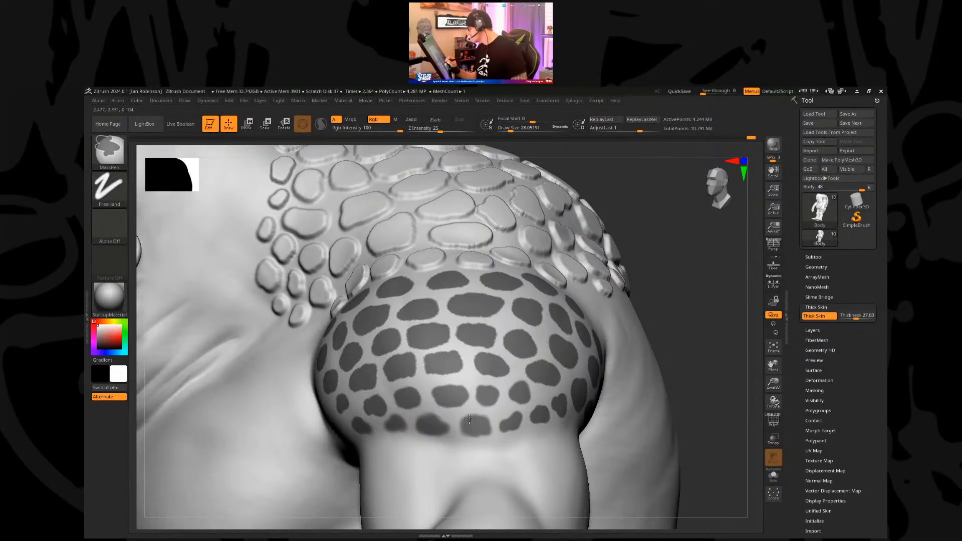
{"action": "key", "text": "ctrl"}
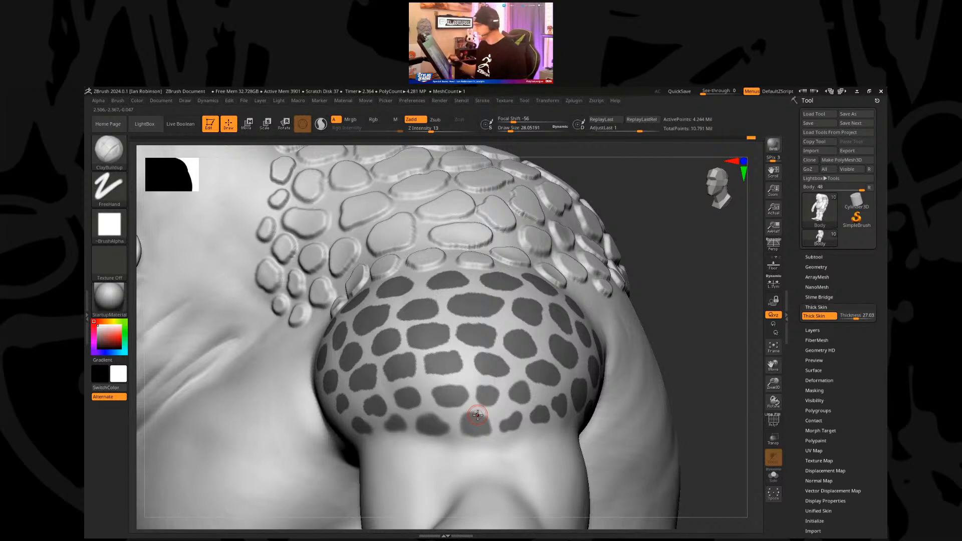
{"action": "key", "text": "ctrl"}
{"action": "key", "text": "ctrl"}
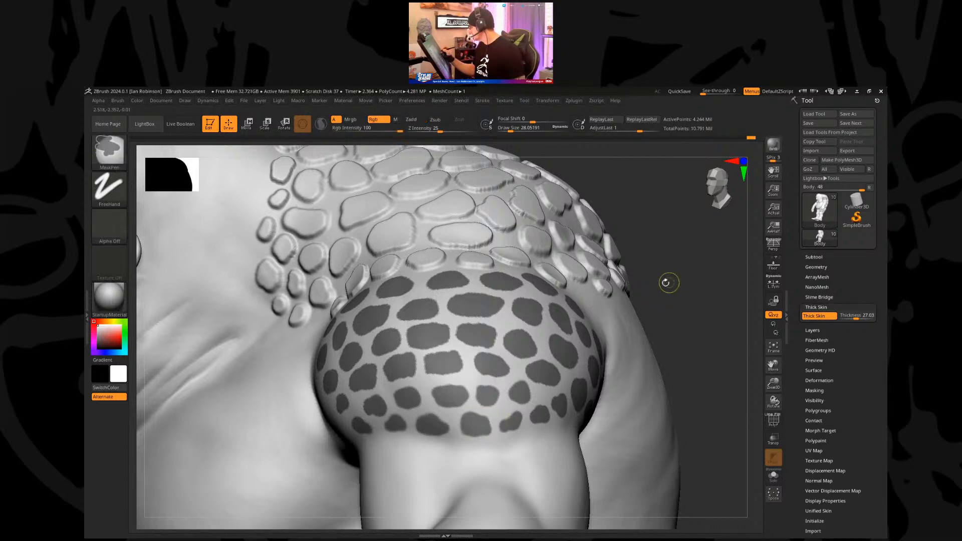
Step: Invert the mask, enlarge the draw size to about 181, and build up the deltoid scales with ClayBuildup from front to rear
{"action": "left_click", "coordinate": [687, 275], "text": "ctrl"}
{"action": "mouse_move", "coordinate": [670, 250]}
{"action": "left_mouse_down", "text": "alt"}
{"action": "mouse_move", "coordinate": [685, 267]}
{"action": "mouse_move", "coordinate": [644, 267]}
{"action": "left_mouse_up", "text": "alt"}
{"action": "key", "text": "s"}
{"action": "mouse_move", "coordinate": [456, 320]}
{"action": "left_mouse_down"}
{"action": "mouse_move", "coordinate": [437, 321]}
{"action": "mouse_move", "coordinate": [424, 349]}
{"action": "mouse_move", "coordinate": [404, 351]}
{"action": "mouse_move", "coordinate": [468, 331]}
{"action": "left_mouse_up"}
{"action": "key", "text": "s"}
{"action": "mouse_move", "coordinate": [466, 336]}
{"action": "left_mouse_down"}
{"action": "mouse_move", "coordinate": [471, 350]}
{"action": "mouse_move", "coordinate": [501, 306]}
{"action": "mouse_move", "coordinate": [502, 341]}
{"action": "mouse_move", "coordinate": [523, 302]}
{"action": "mouse_move", "coordinate": [516, 371]}
{"action": "mouse_move", "coordinate": [527, 393]}
{"action": "mouse_move", "coordinate": [488, 406]}
{"action": "mouse_move", "coordinate": [474, 375]}
{"action": "mouse_move", "coordinate": [416, 368]}
{"action": "mouse_move", "coordinate": [391, 373]}
{"action": "mouse_move", "coordinate": [395, 415]}
{"action": "mouse_move", "coordinate": [371, 371]}
{"action": "left_mouse_up"}
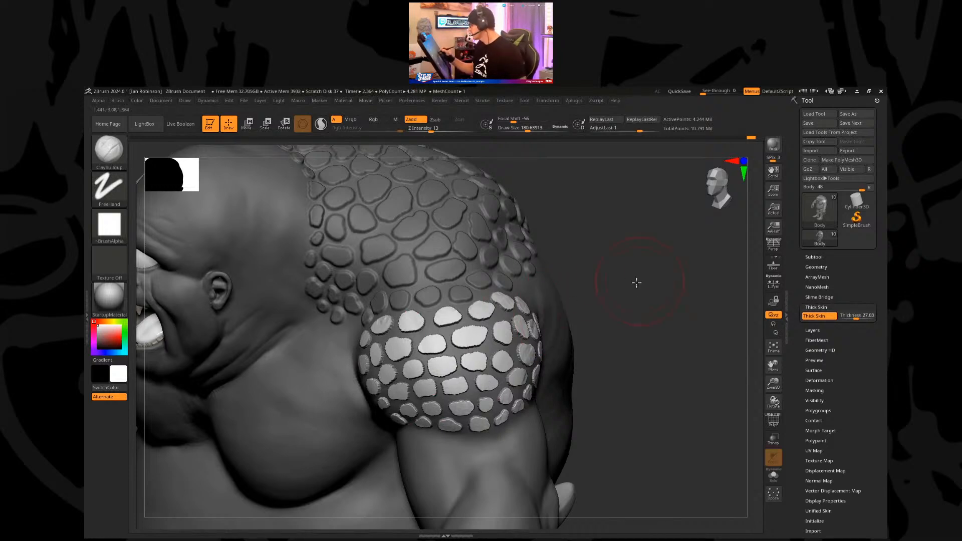
{"action": "left_click_drag", "start_coordinate": [636, 280], "coordinate": [576, 311]}
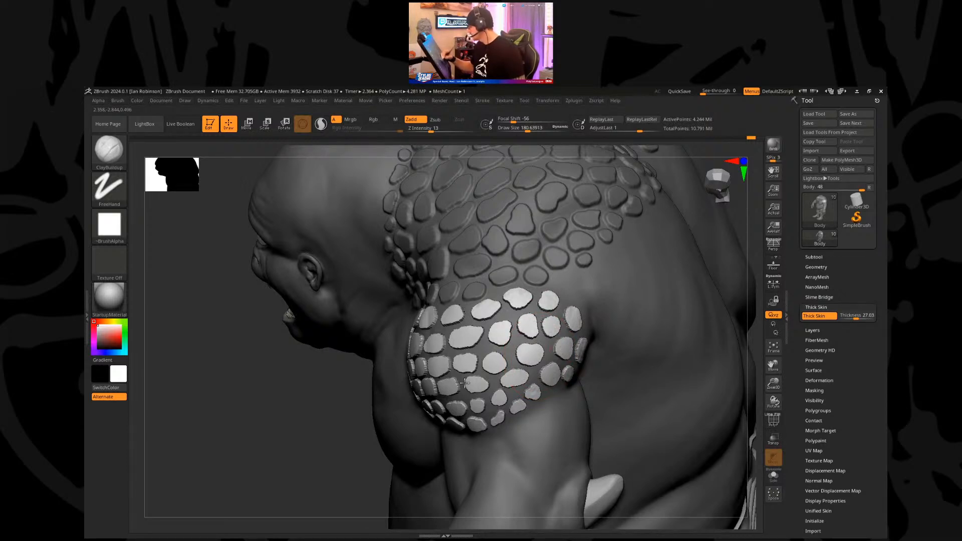
{"action": "left_click_drag", "start_coordinate": [427, 371], "coordinate": [379, 390]}
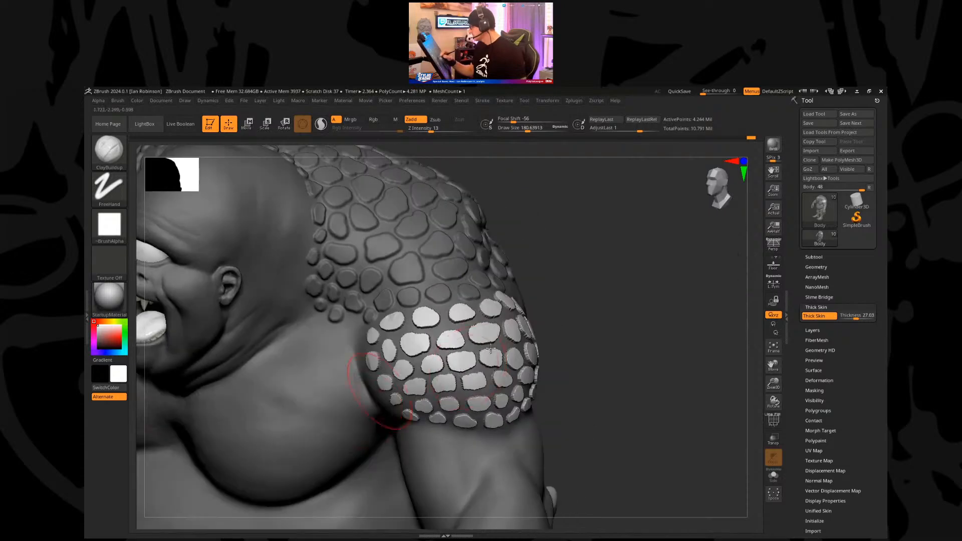
{"action": "mouse_move", "coordinate": [601, 290]}
{"action": "left_mouse_down"}
{"action": "mouse_move", "coordinate": [576, 240]}
{"action": "mouse_move", "coordinate": [591, 323]}
{"action": "left_mouse_up"}
Step: Clear the mask and smooth the raised scales around the front, side and rear of the deltoid
{"action": "key", "text": "ctrl"}
{"action": "mouse_move", "coordinate": [470, 373]}
{"action": "left_mouse_down", "text": "shift"}
{"action": "mouse_move", "coordinate": [407, 371]}
{"action": "mouse_move", "coordinate": [431, 333]}
{"action": "left_mouse_up", "text": "shift"}
{"action": "mouse_move", "coordinate": [574, 321]}
{"action": "left_mouse_down"}
{"action": "mouse_move", "coordinate": [554, 334]}
{"action": "mouse_move", "coordinate": [526, 311]}
{"action": "mouse_move", "coordinate": [536, 325]}
{"action": "mouse_move", "coordinate": [532, 360]}
{"action": "mouse_move", "coordinate": [540, 348]}
{"action": "left_mouse_up"}
{"action": "right_click_drag", "start_coordinate": [540, 348], "coordinate": [476, 341]}
{"action": "left_click_drag", "start_coordinate": [574, 321], "coordinate": [594, 321], "text": "shift"}
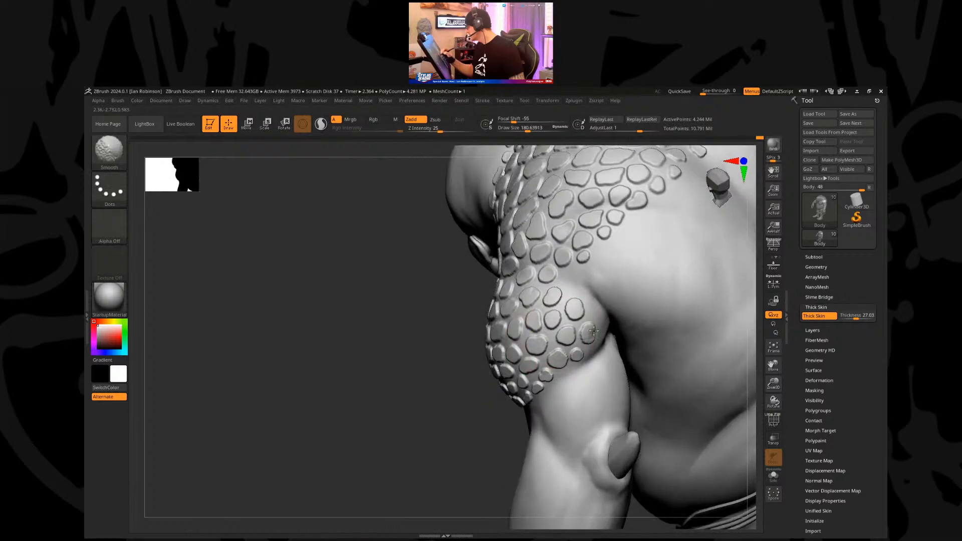
{"action": "right_click_drag", "start_coordinate": [551, 295], "coordinate": [497, 360]}
{"action": "left_click_drag", "start_coordinate": [497, 360], "coordinate": [481, 366], "text": "shift"}
{"action": "right_click_drag", "start_coordinate": [500, 359], "coordinate": [456, 391]}
{"action": "left_click_drag", "start_coordinate": [456, 391], "coordinate": [431, 373], "text": "shift"}
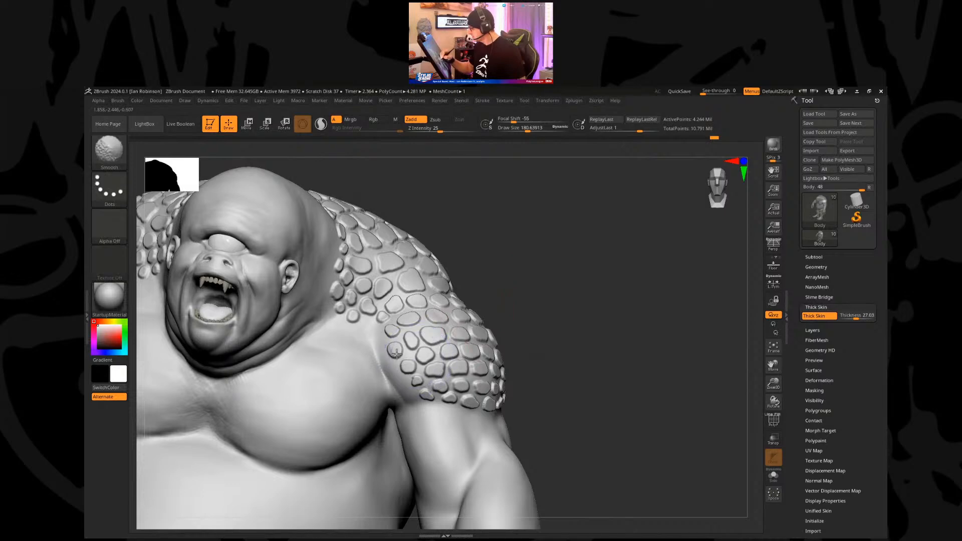
Step: Reduce the draw size to about 30 and refine individual scales where the shoulder and deltoid rows meet using ClayBuildup
{"action": "mouse_move", "coordinate": [561, 272]}
{"action": "left_mouse_down"}
{"action": "mouse_move", "coordinate": [532, 275]}
{"action": "mouse_move", "coordinate": [553, 272]}
{"action": "mouse_move", "coordinate": [576, 290]}
{"action": "mouse_move", "coordinate": [683, 222]}
{"action": "mouse_move", "coordinate": [717, 215]}
{"action": "left_mouse_up"}
{"action": "key", "text": "s"}
{"action": "right_click_drag", "start_coordinate": [534, 299], "coordinate": [512, 333], "text": "ctrl"}
{"action": "key", "text": "s"}
{"action": "mouse_move", "coordinate": [510, 279]}
{"action": "left_mouse_down"}
{"action": "mouse_move", "coordinate": [501, 278]}
{"action": "mouse_move", "coordinate": [500, 295]}
{"action": "left_mouse_up"}
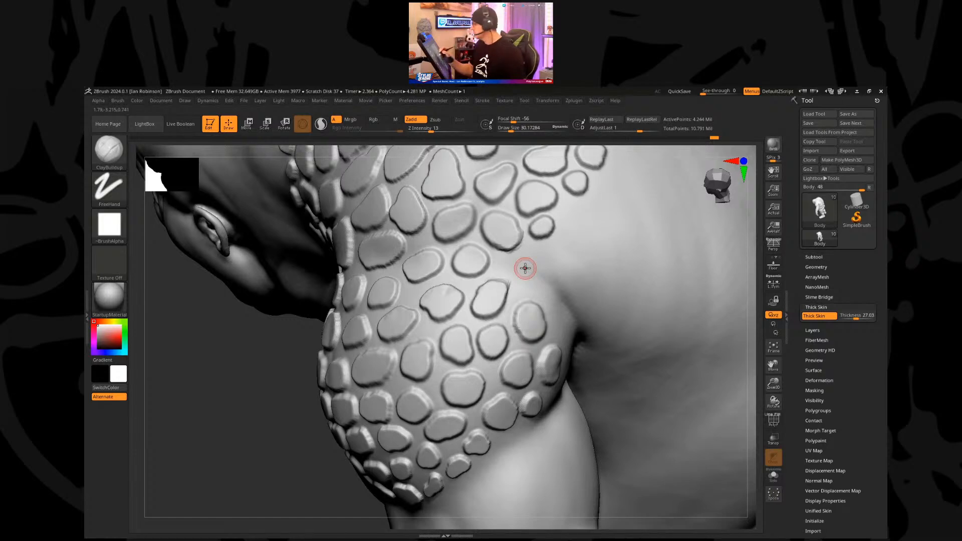
{"action": "mouse_move", "coordinate": [429, 254]}
{"action": "right_mouse_down"}
{"action": "mouse_move", "coordinate": [439, 256]}
{"action": "mouse_move", "coordinate": [426, 251]}
{"action": "right_mouse_up"}
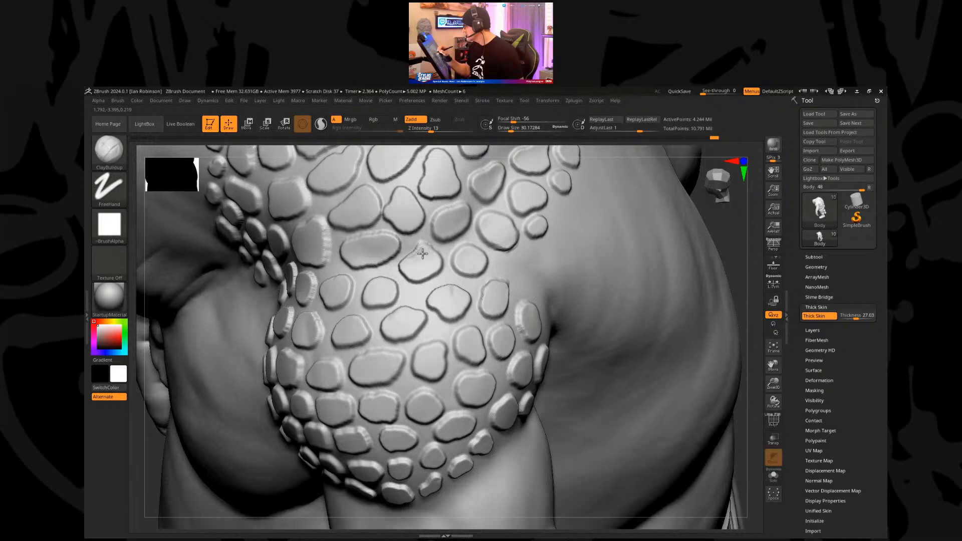
{"action": "mouse_move", "coordinate": [430, 249]}
{"action": "left_mouse_down"}
{"action": "mouse_move", "coordinate": [415, 252]}
{"action": "mouse_move", "coordinate": [423, 251]}
{"action": "left_mouse_up"}
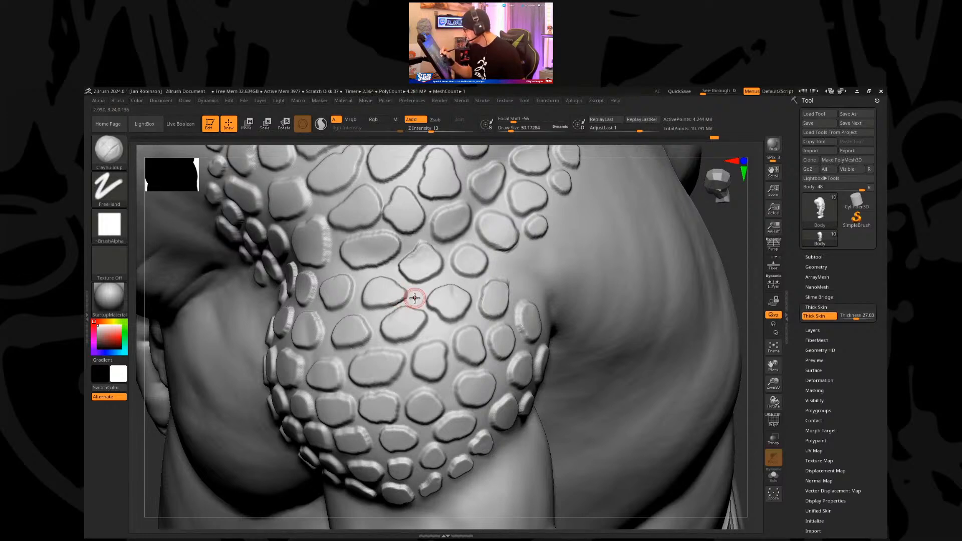
{"action": "right_click_drag", "start_coordinate": [352, 322], "coordinate": [318, 326]}
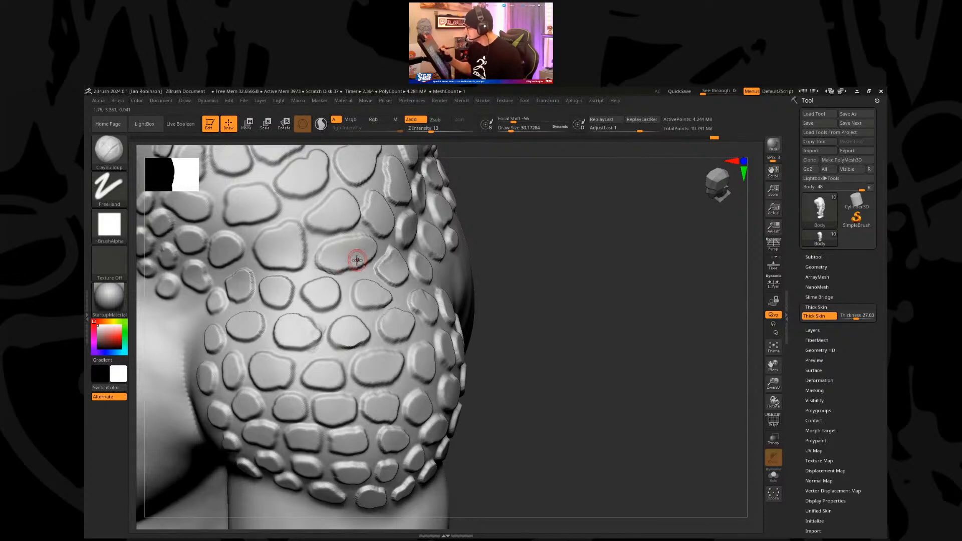
Step: Save the sculpt to its tool file and frame the whole creature
{"action": "mouse_move", "coordinate": [518, 217]}
{"action": "left_mouse_down"}
{"action": "mouse_move", "coordinate": [593, 285]}
{"action": "mouse_move", "coordinate": [546, 253]}
{"action": "left_mouse_up"}
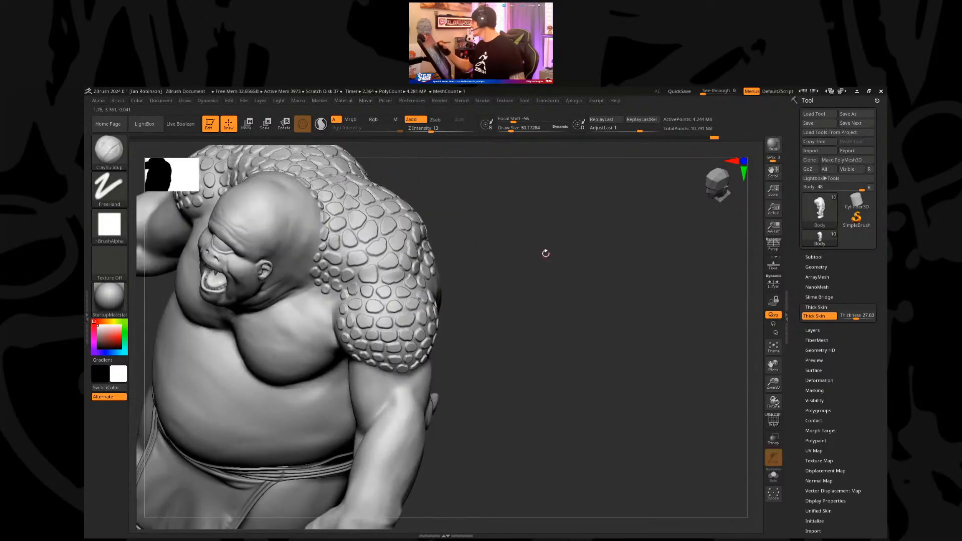
{"action": "left_click", "coordinate": [822, 124]}
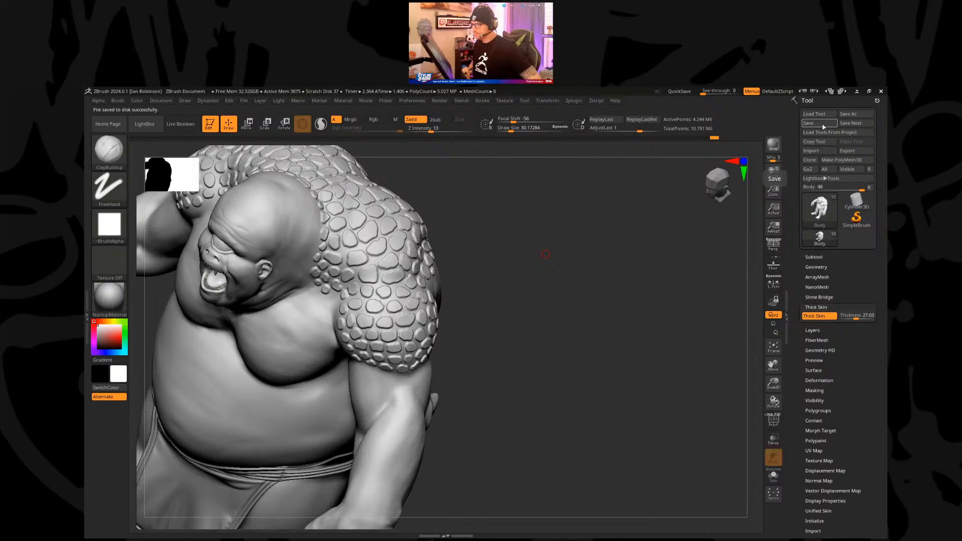
{"action": "key", "text": "f"}
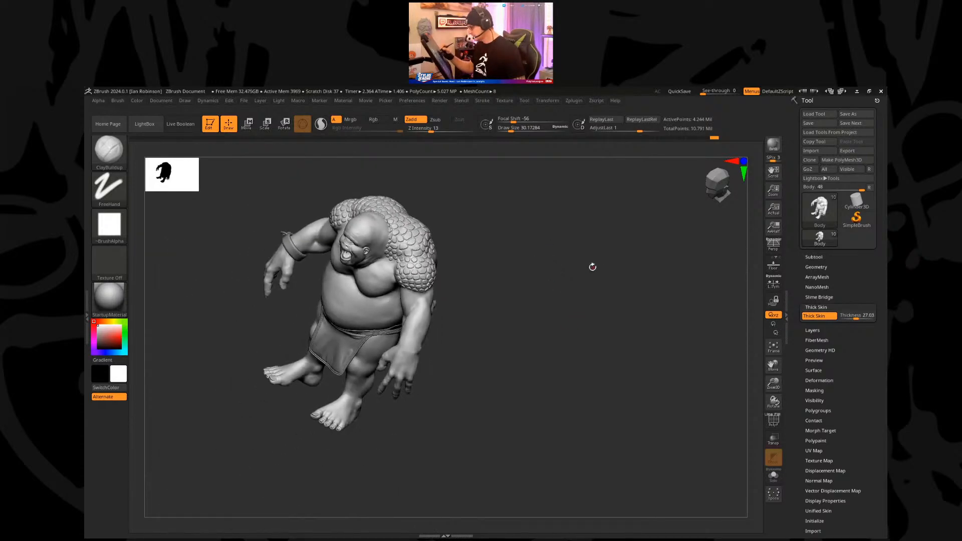
{"action": "left_click_drag", "start_coordinate": [593, 264], "coordinate": [552, 231]}
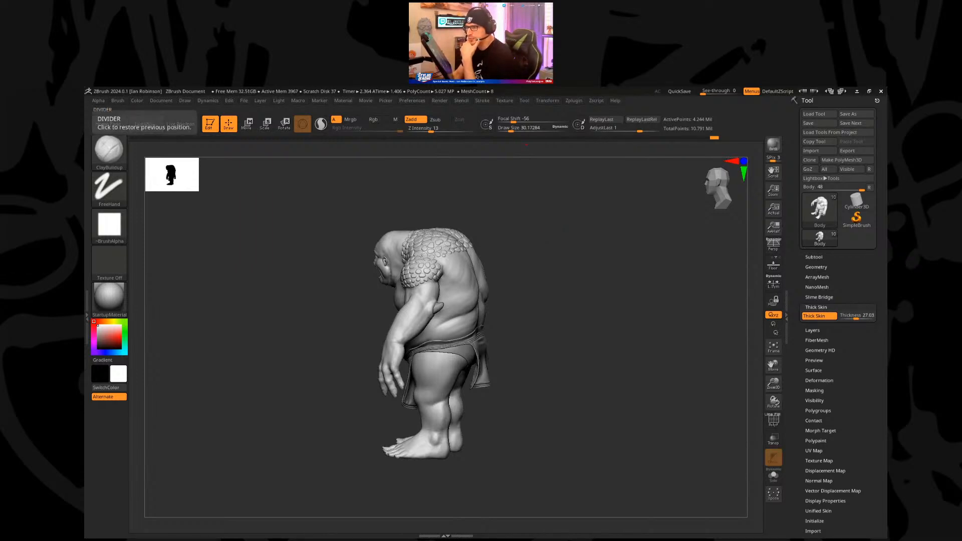
Step: Examine the one-eyed ogre reference images for the skin texture on the body, arms and legs
{"action": "left_click_drag", "start_coordinate": [85, 368], "coordinate": [348, 271]}
{"action": "scroll", "coordinate": [350, 271], "scroll_direction": "down", "scroll_amount": 3}
{"action": "scroll", "coordinate": [350, 271], "scroll_direction": "up", "scroll_amount": 5}
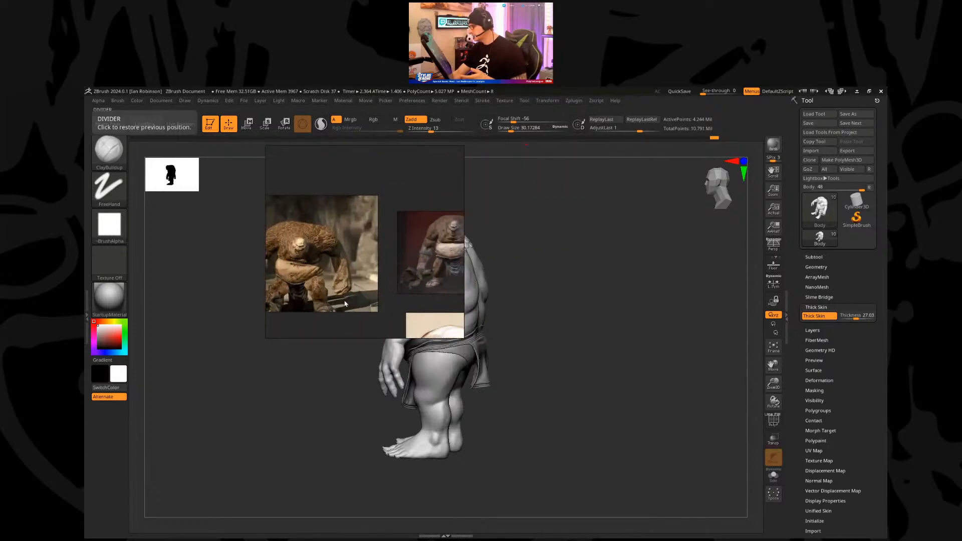
{"action": "scroll", "coordinate": [331, 306], "scroll_direction": "down", "scroll_amount": 2}
{"action": "scroll", "coordinate": [400, 273], "scroll_direction": "up", "scroll_amount": 4}
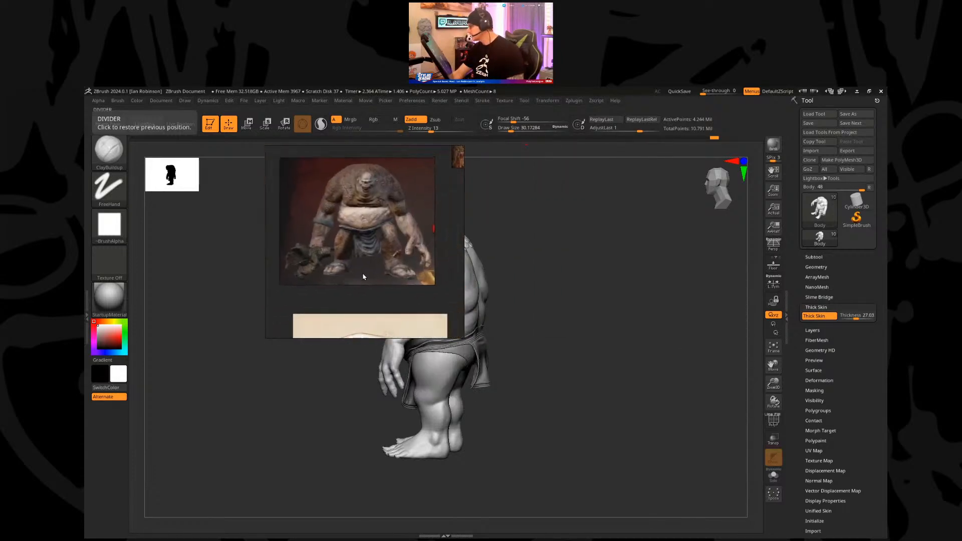
{"action": "scroll", "coordinate": [321, 235], "scroll_direction": "down", "scroll_amount": 4}
{"action": "middle_click_drag", "start_coordinate": [360, 239], "coordinate": [516, 243]}
{"action": "scroll", "coordinate": [376, 242], "scroll_direction": "down", "scroll_amount": 3}
{"action": "scroll", "coordinate": [363, 256], "scroll_direction": "up", "scroll_amount": 4}
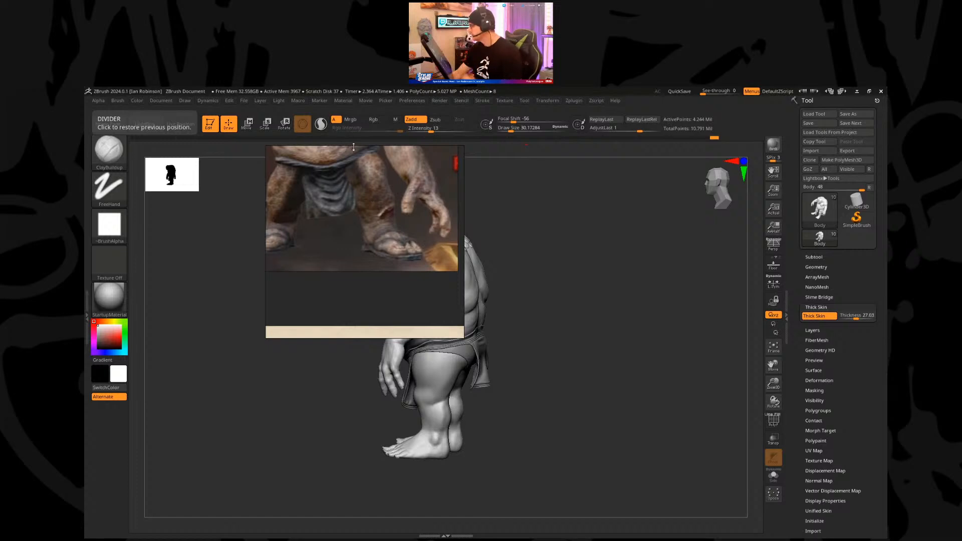
{"action": "scroll", "coordinate": [381, 227], "scroll_direction": "down", "scroll_amount": 1}
{"action": "scroll", "coordinate": [382, 231], "scroll_direction": "down", "scroll_amount": 1}
{"action": "scroll", "coordinate": [383, 271], "scroll_direction": "down", "scroll_amount": 1}
{"action": "scroll", "coordinate": [386, 258], "scroll_direction": "up", "scroll_amount": 1}
{"action": "scroll", "coordinate": [386, 258], "scroll_direction": "down", "scroll_amount": 1}
{"action": "middle_click_drag", "start_coordinate": [386, 258], "coordinate": [408, 282]}
{"action": "right_click_drag", "start_coordinate": [409, 281], "coordinate": [85, 206]}
Step: Set the draw size to about 42 and mask the first scale patches below the neck scales on the upper chest
{"action": "mouse_move", "coordinate": [566, 293]}
{"action": "left_mouse_down"}
{"action": "mouse_move", "coordinate": [618, 264]}
{"action": "mouse_move", "coordinate": [565, 280]}
{"action": "left_mouse_up"}
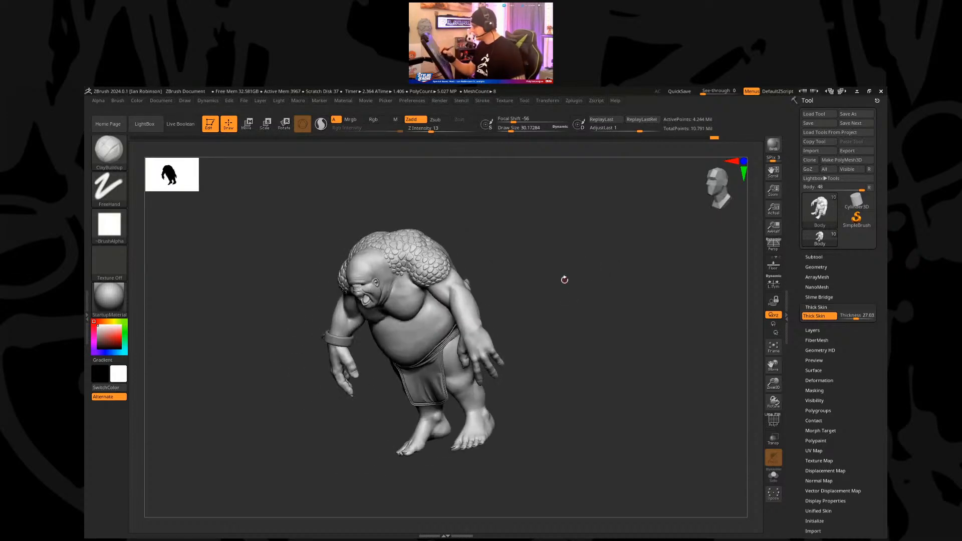
{"action": "left_click_drag", "start_coordinate": [597, 232], "coordinate": [567, 240]}
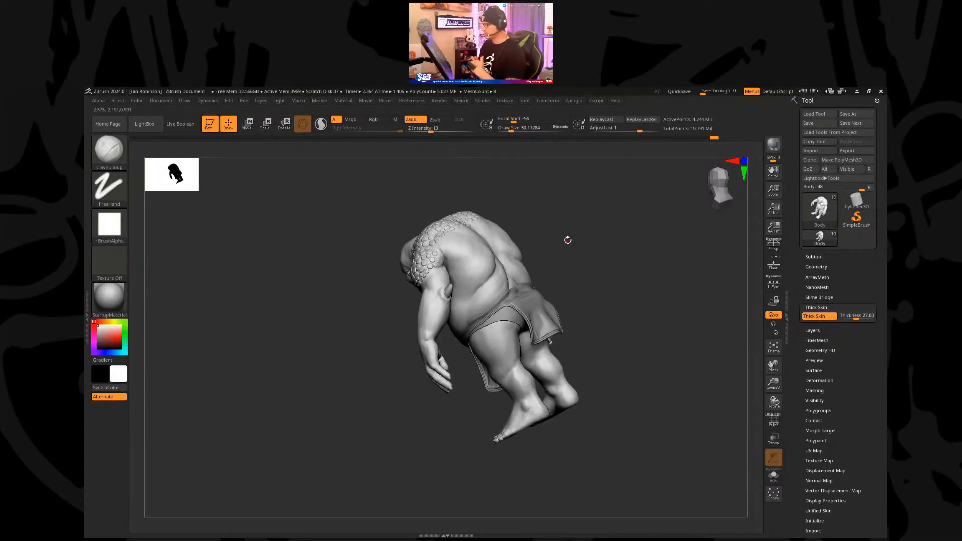
{"action": "left_click_drag", "start_coordinate": [583, 251], "coordinate": [384, 347]}
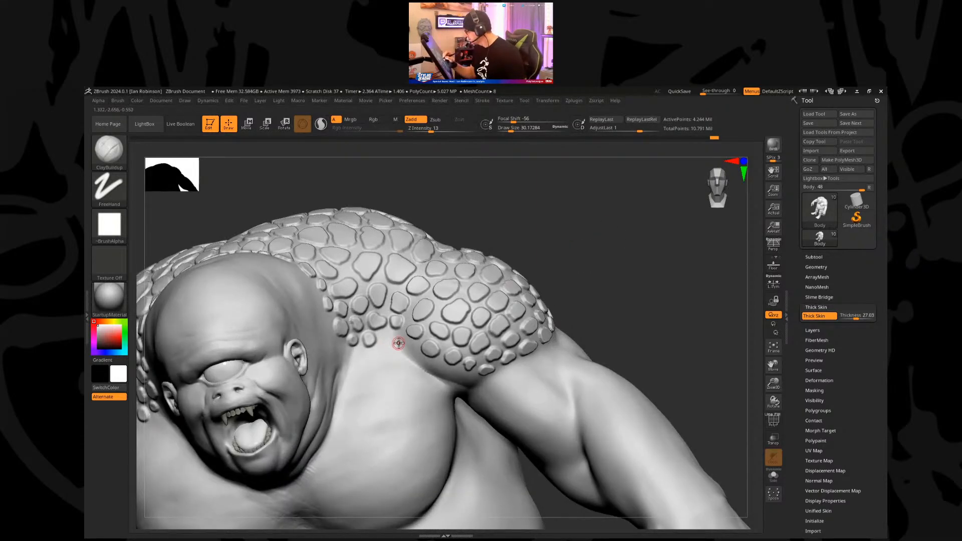
{"action": "left_click_drag", "start_coordinate": [574, 260], "coordinate": [618, 206], "text": "alt"}
{"action": "key", "text": "s"}
{"action": "left_click_drag", "start_coordinate": [445, 301], "coordinate": [447, 300]}
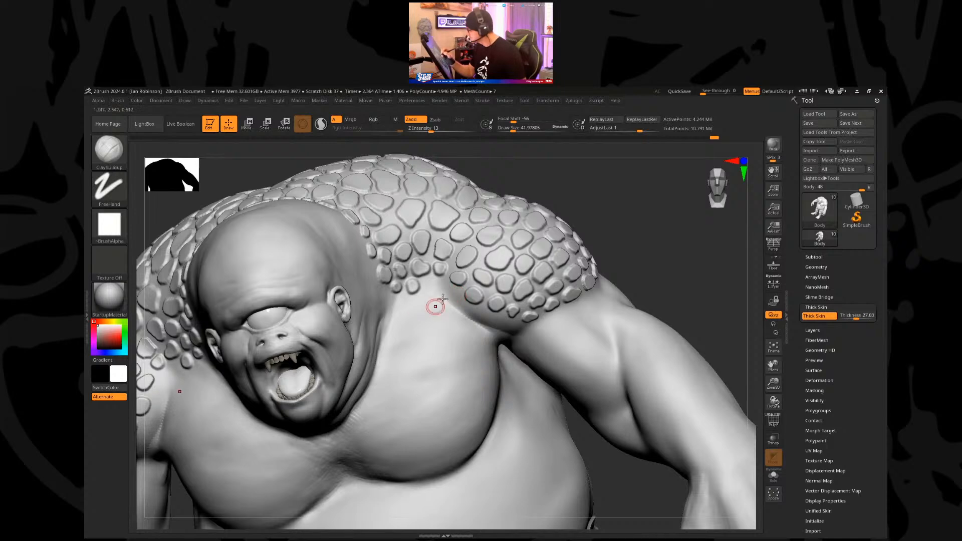
{"action": "key", "text": "ctrl"}
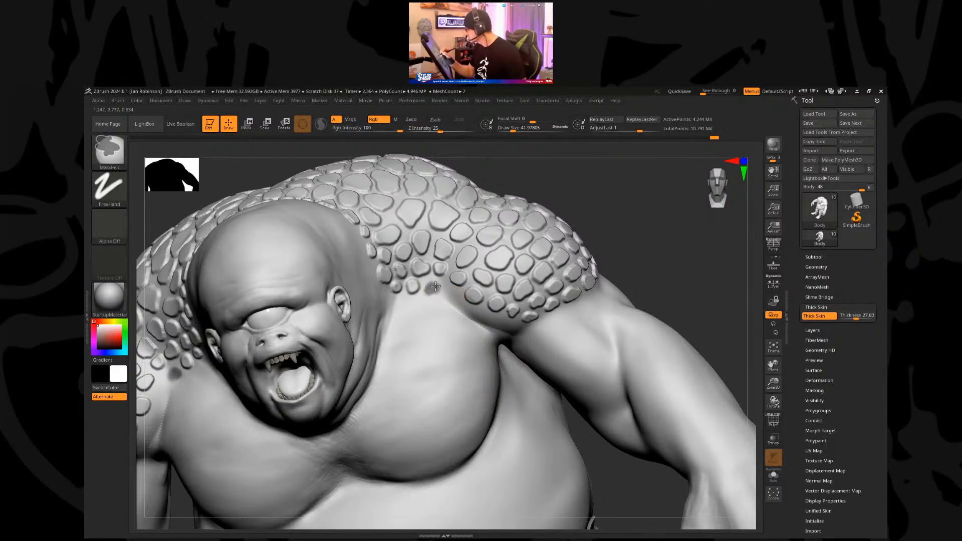
{"action": "left_click", "coordinate": [434, 290], "text": "ctrl"}
{"action": "left_click", "coordinate": [405, 304], "text": "ctrl"}
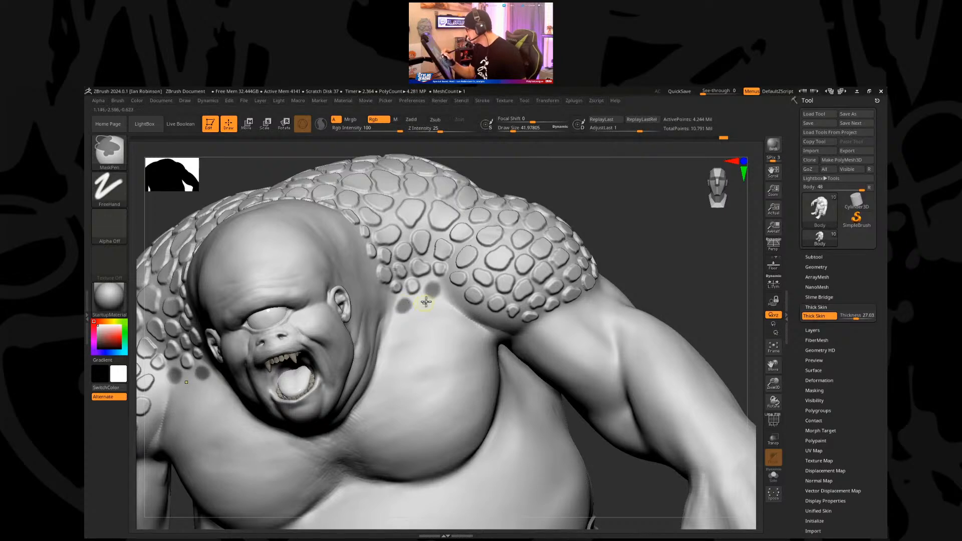
Step: Reduce the draw size to about 26 and mask more scale patches below the neck scales and along the front shoulder edge
{"action": "right_click_drag", "start_coordinate": [455, 335], "coordinate": [430, 312], "text": "alt"}
{"action": "key", "text": "s"}
{"action": "left_click_drag", "start_coordinate": [429, 311], "coordinate": [412, 302]}
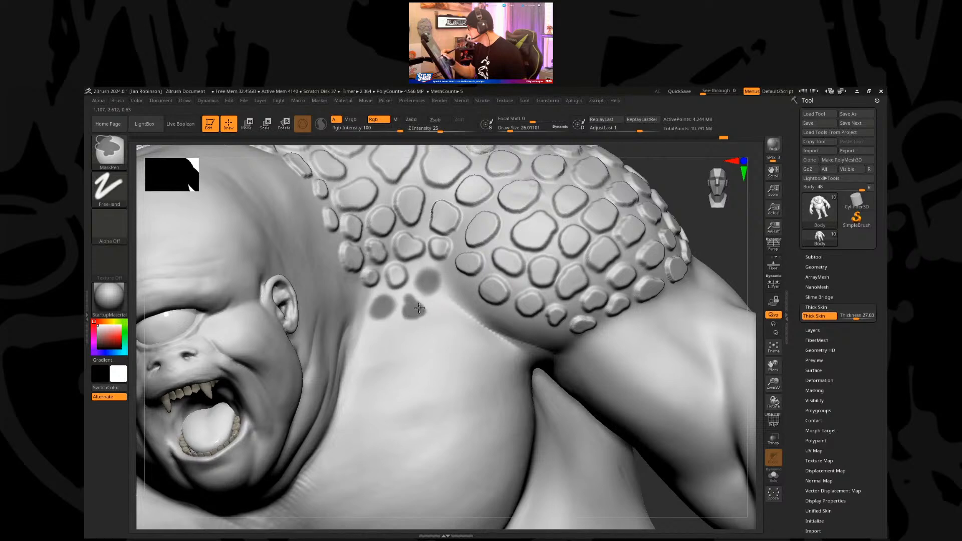
{"action": "left_click", "coordinate": [442, 313], "text": "ctrl"}
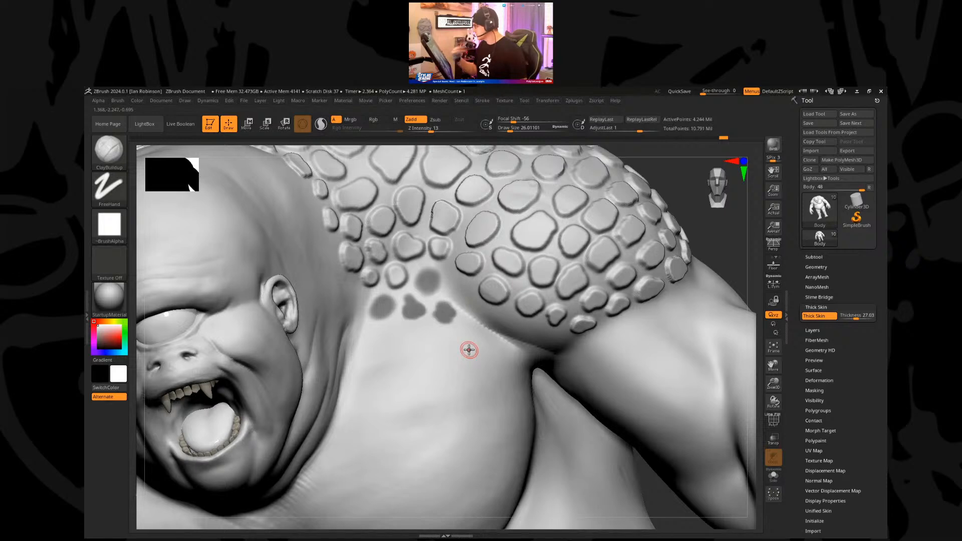
{"action": "key", "text": "ctrl"}
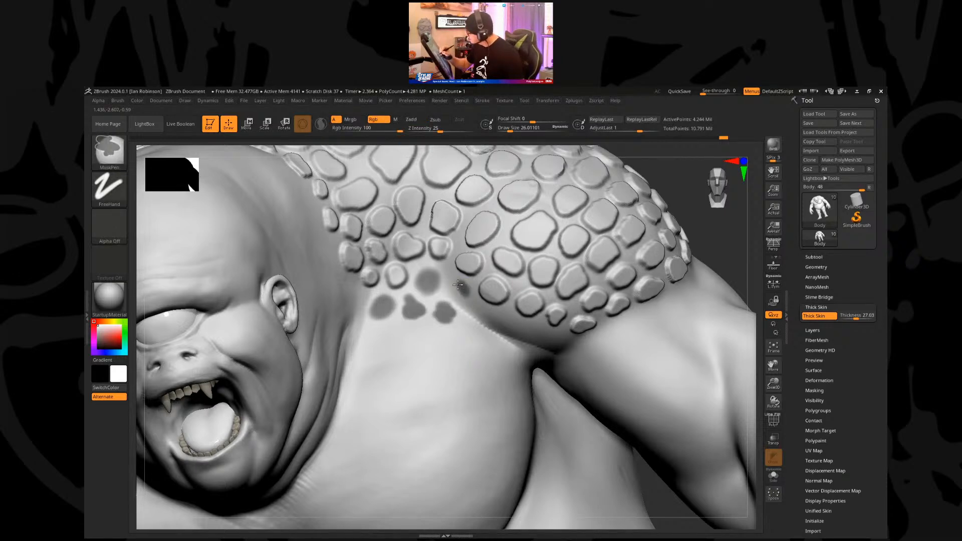
{"action": "left_click", "coordinate": [462, 289], "text": "ctrl"}
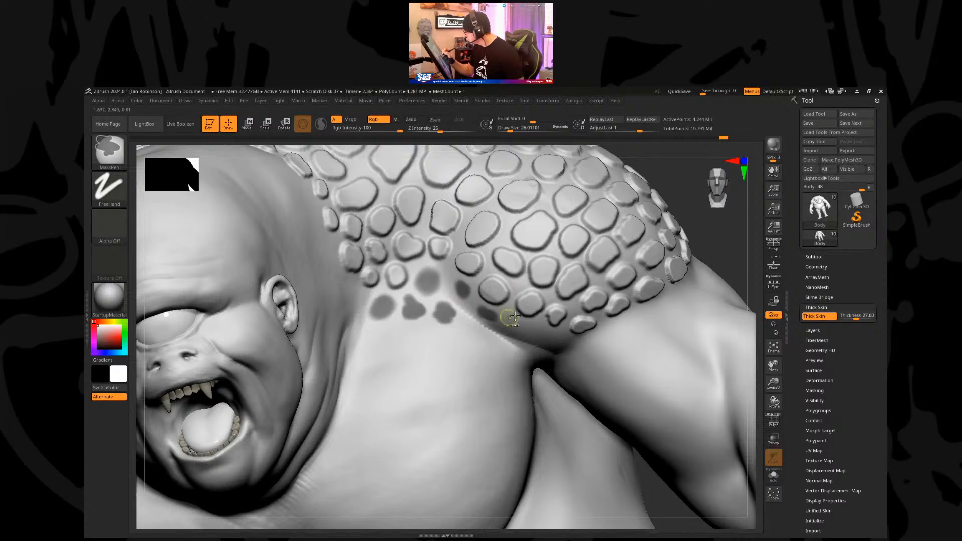
{"action": "left_click", "coordinate": [478, 311], "text": "ctrl"}
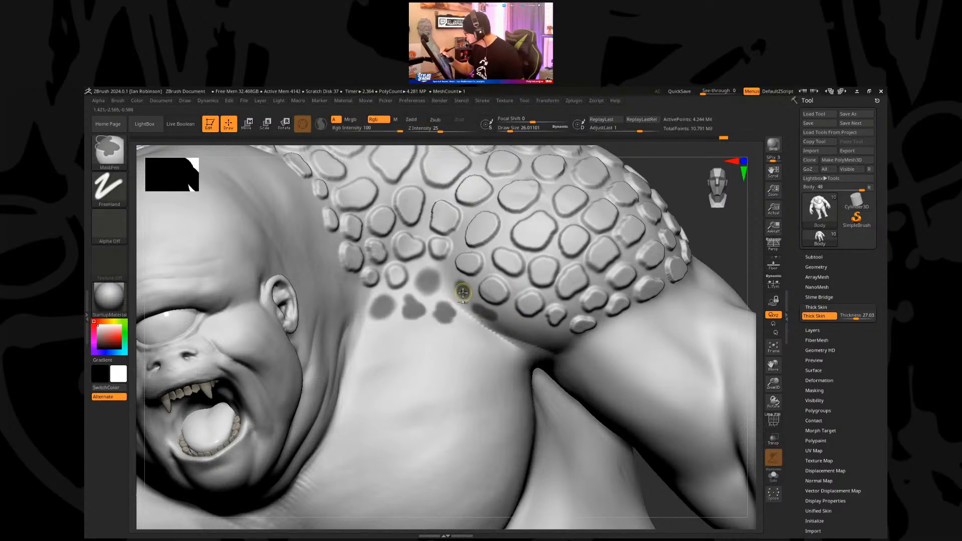
Step: Mask additional staggered rows of small scale patches further down the upper chest beside the neck
{"action": "left_click_drag", "start_coordinate": [457, 283], "coordinate": [457, 314], "text": "ctrl"}
{"action": "left_click", "coordinate": [452, 319], "text": "ctrl"}
{"action": "left_click", "coordinate": [423, 327], "text": "ctrl"}
{"action": "left_click", "coordinate": [392, 331], "text": "ctrl"}
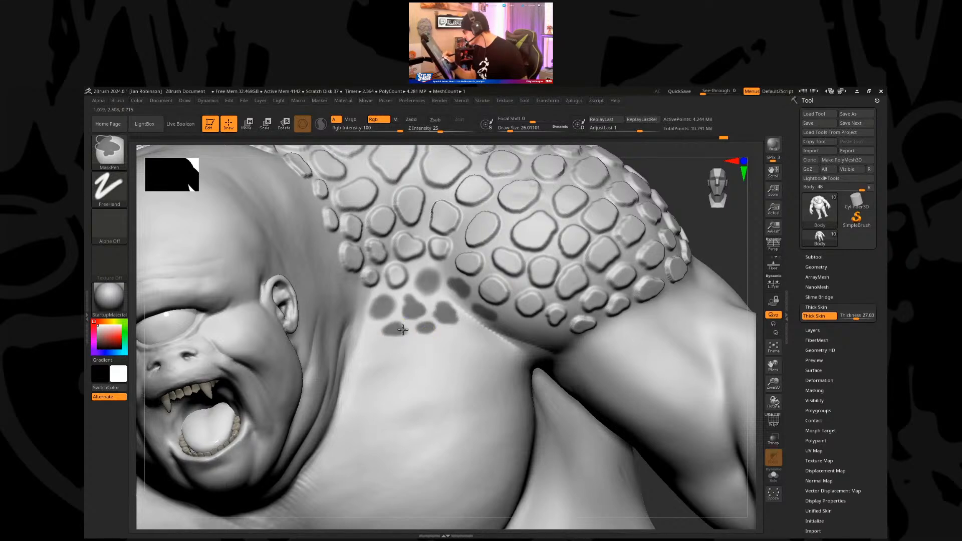
{"action": "left_click", "coordinate": [374, 344], "text": "ctrl"}
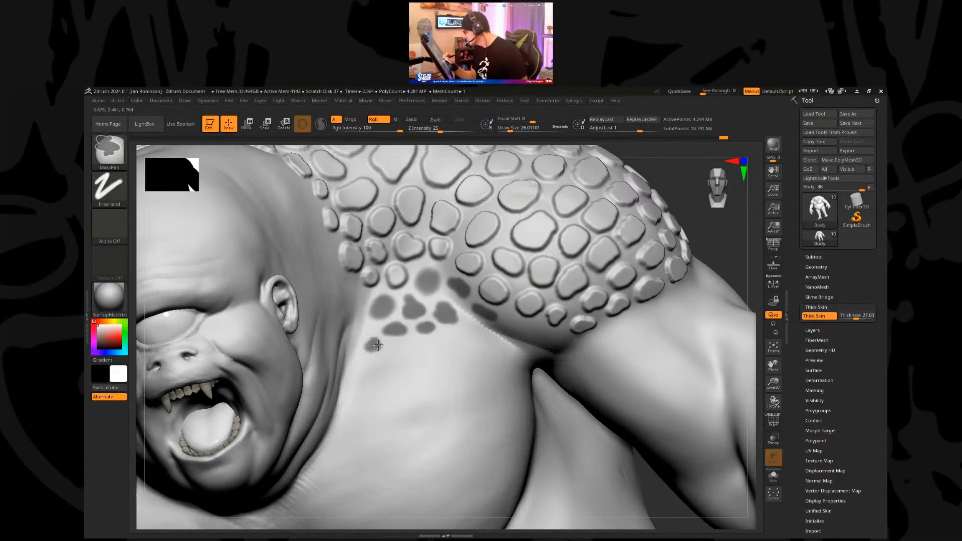
{"action": "left_click", "coordinate": [415, 347], "text": "ctrl"}
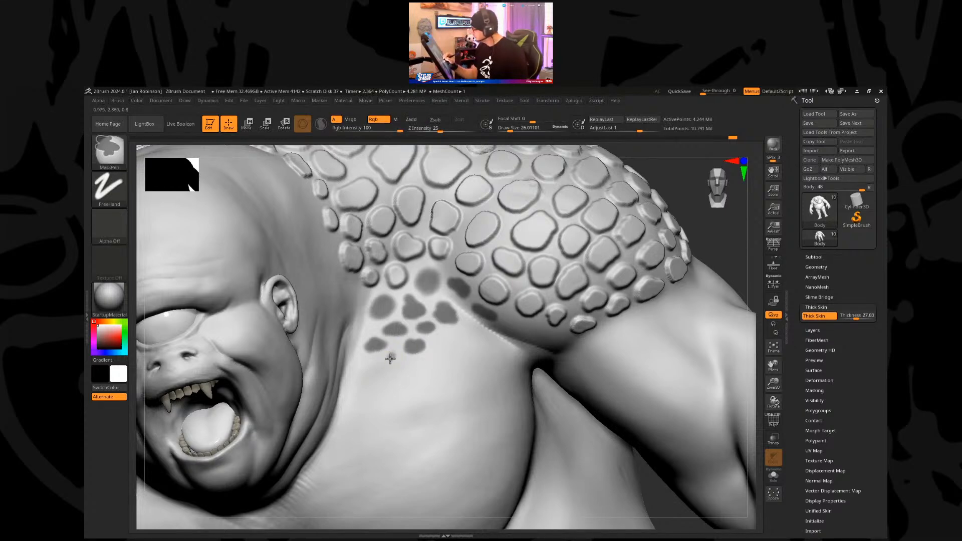
{"action": "left_click", "coordinate": [440, 345], "text": "ctrl"}
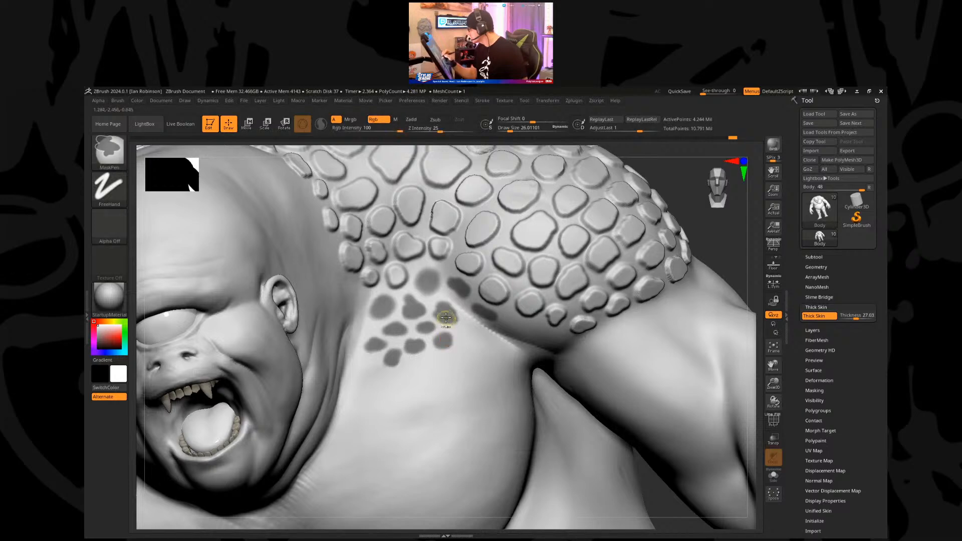
Step: Sharpen and invert the mask, raise the chest patches with ClayBuildup at a draw size of about 113, then clear the mask and smooth them
{"action": "key", "text": "s"}
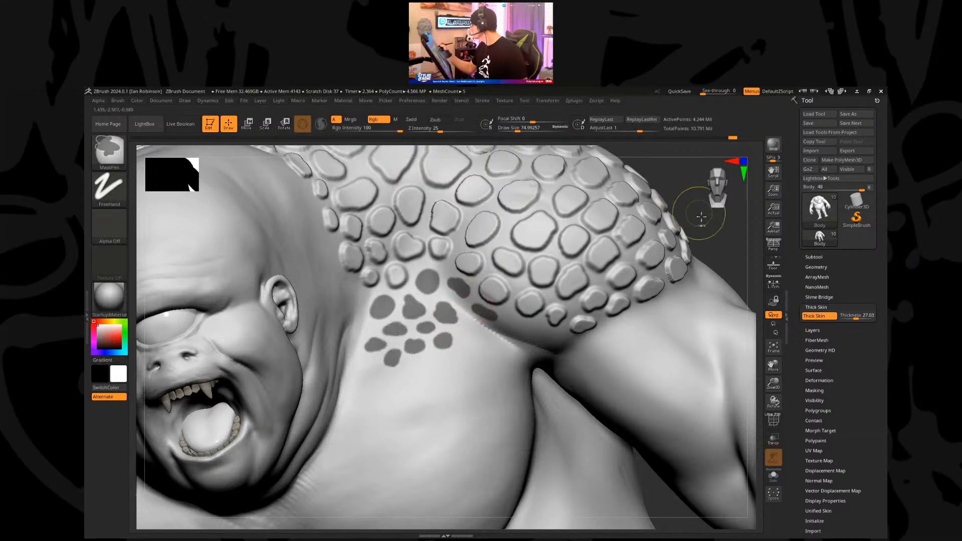
{"action": "key", "text": "ctrl+i"}
{"action": "key", "text": "s"}
{"action": "left_click_drag", "start_coordinate": [421, 317], "coordinate": [422, 316]}
{"action": "mouse_move", "coordinate": [426, 280]}
{"action": "left_mouse_down"}
{"action": "mouse_move", "coordinate": [416, 308]}
{"action": "mouse_move", "coordinate": [376, 346]}
{"action": "mouse_move", "coordinate": [393, 361]}
{"action": "mouse_move", "coordinate": [444, 313]}
{"action": "mouse_move", "coordinate": [508, 311]}
{"action": "mouse_move", "coordinate": [453, 283]}
{"action": "mouse_move", "coordinate": [431, 287]}
{"action": "mouse_move", "coordinate": [441, 306]}
{"action": "left_mouse_up"}
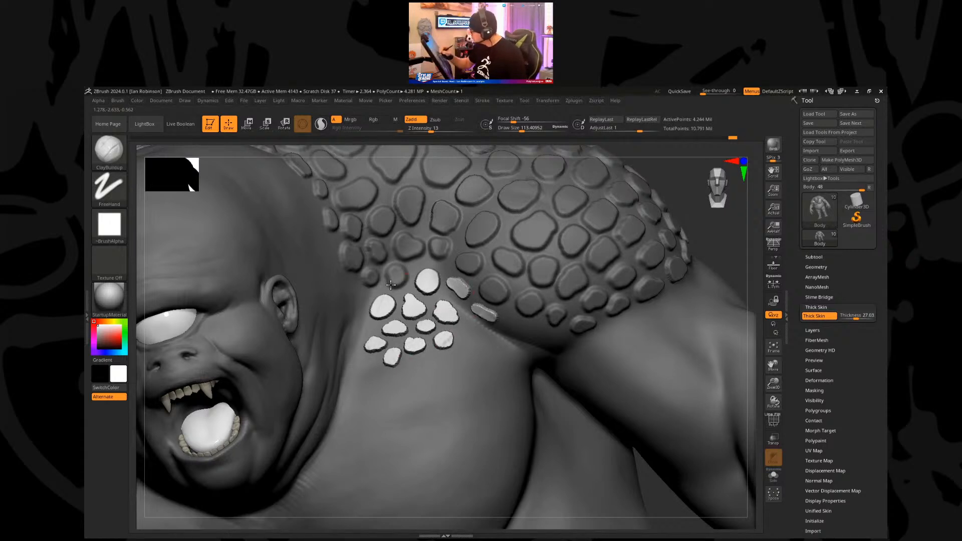
{"action": "left_click_drag", "start_coordinate": [727, 232], "coordinate": [722, 247], "text": "ctrl"}
{"action": "mouse_move", "coordinate": [445, 337]}
{"action": "left_mouse_down", "text": "shift"}
{"action": "mouse_move", "coordinate": [392, 335]}
{"action": "mouse_move", "coordinate": [384, 302]}
{"action": "mouse_move", "coordinate": [426, 293]}
{"action": "mouse_move", "coordinate": [423, 303]}
{"action": "mouse_move", "coordinate": [466, 301]}
{"action": "mouse_move", "coordinate": [375, 333]}
{"action": "left_mouse_up", "text": "shift"}
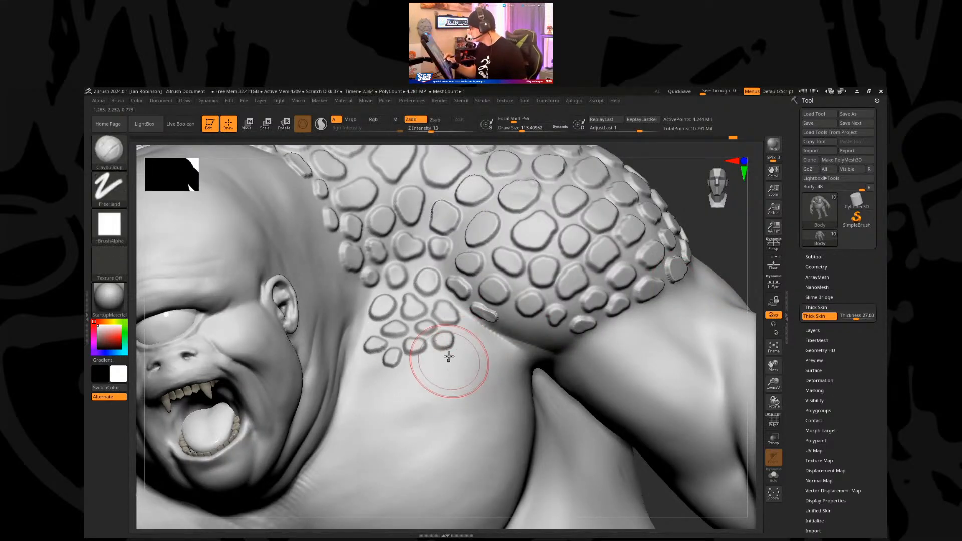
Step: Try to extract the new chest scales with the XTractorDragRect brush, then close the frozen program
{"action": "key", "text": "b"}
{"action": "key", "text": "x"}
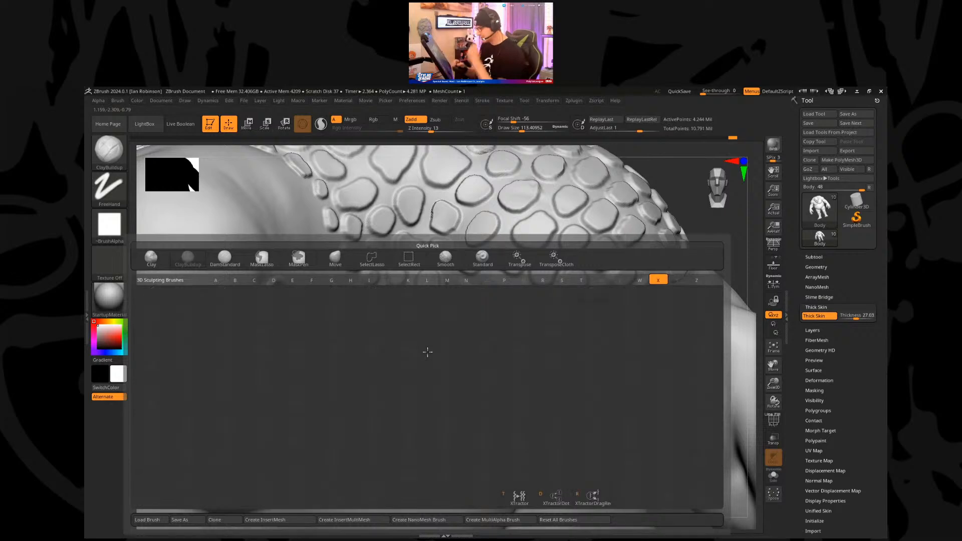
{"action": "left_click", "coordinate": [595, 499]}
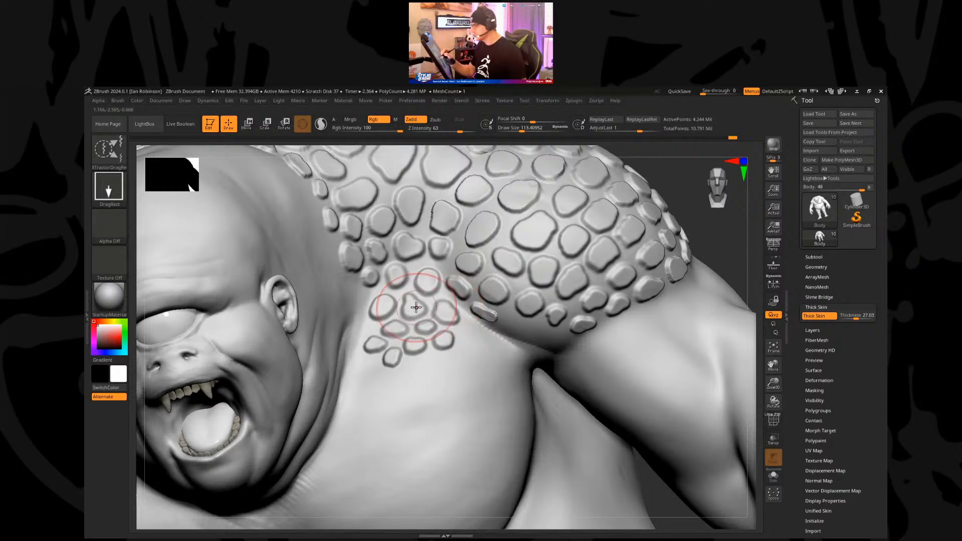
{"action": "left_click_drag", "start_coordinate": [410, 311], "coordinate": [409, 372]}
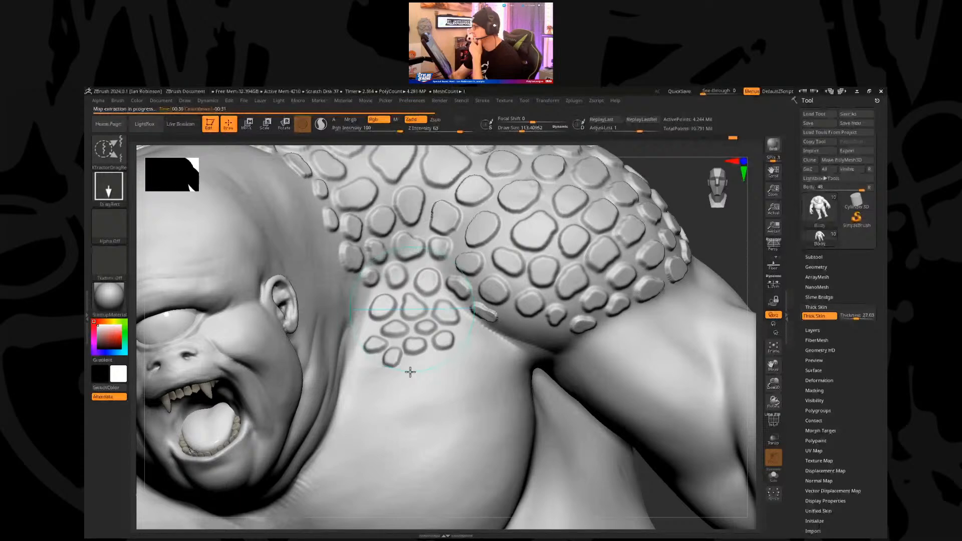
{"action": "mouse_move", "coordinate": [410, 539]}
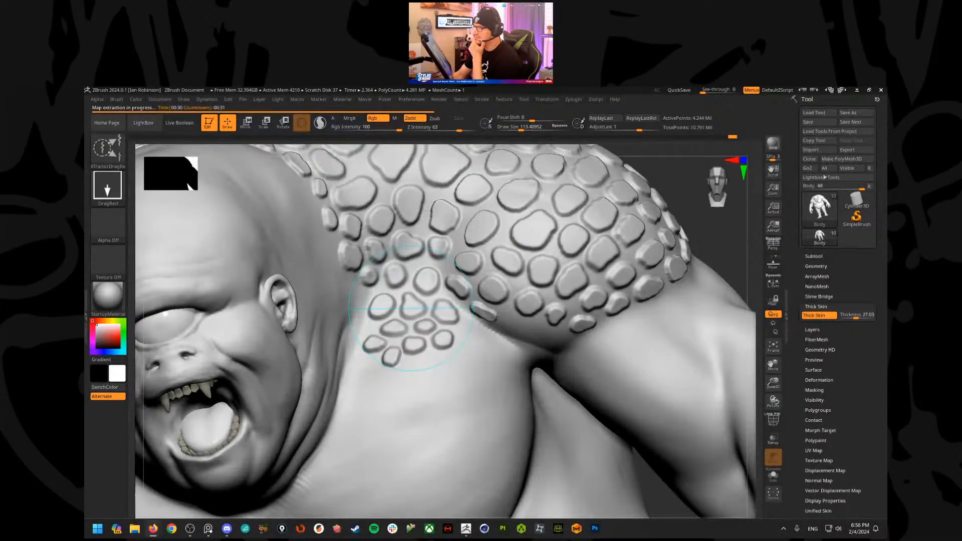
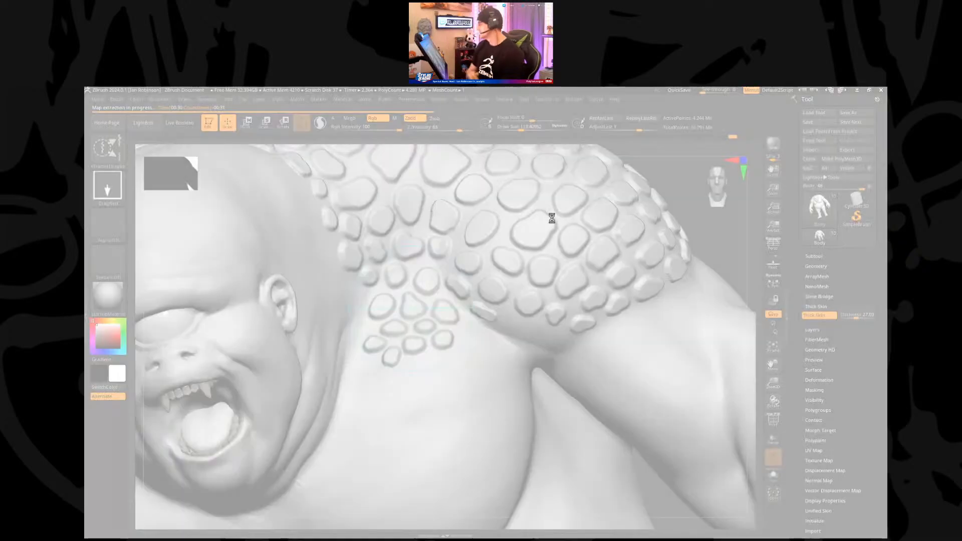
{"action": "left_click", "coordinate": [454, 322]}
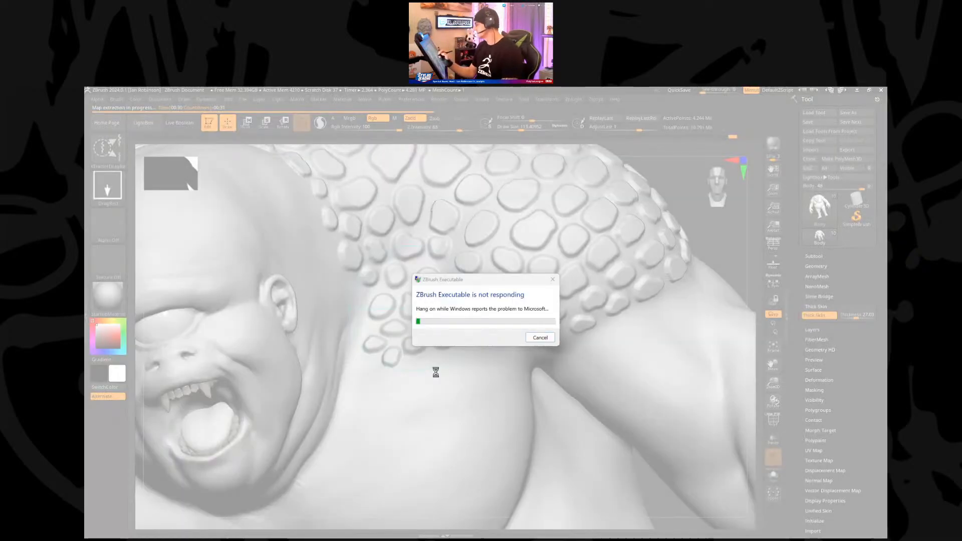
{"action": "left_click", "coordinate": [537, 337]}
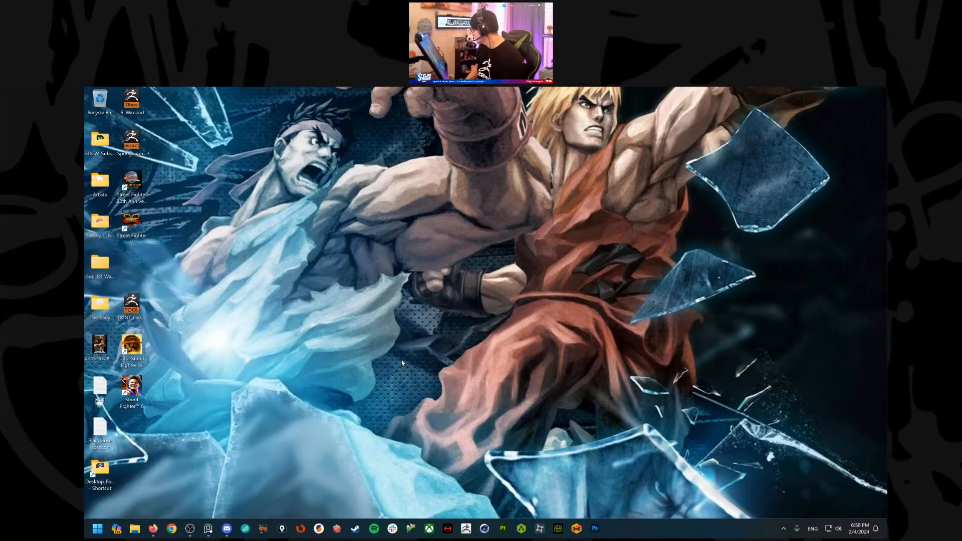
Step: Relaunch ZBrush, load Cyclops_BlockOut_003.ztl, place the creature on the canvas in Edit mode and frame it
{"action": "left_click", "coordinate": [466, 529]}
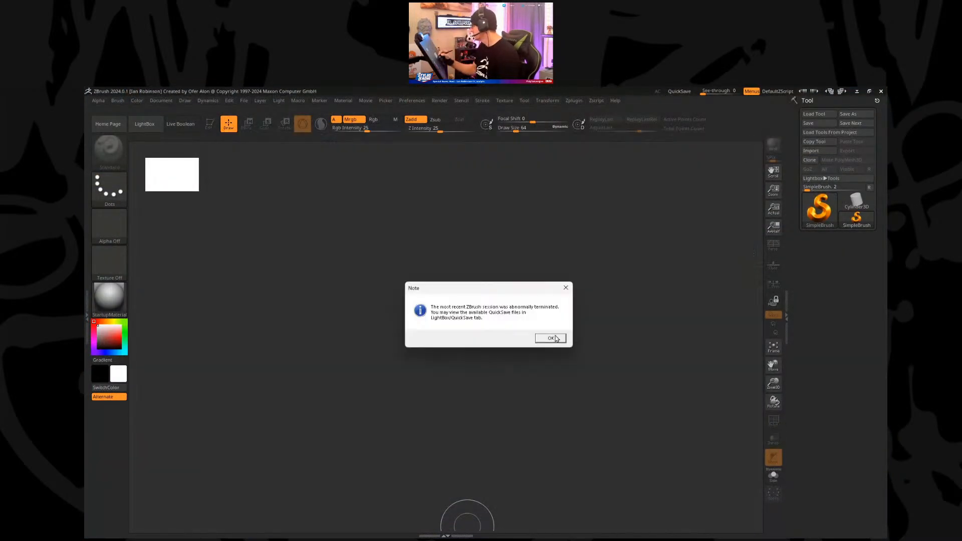
{"action": "left_click", "coordinate": [551, 338]}
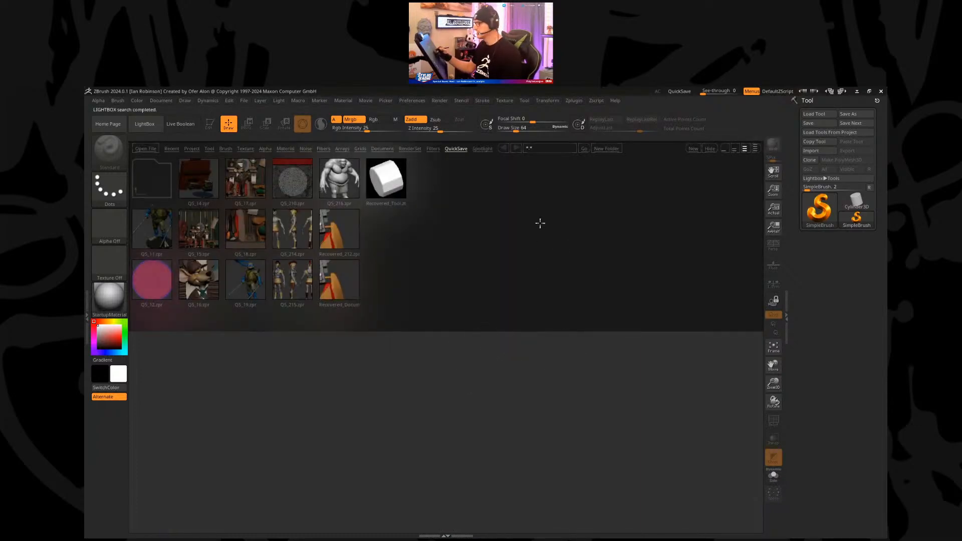
{"action": "left_click", "coordinate": [818, 114]}
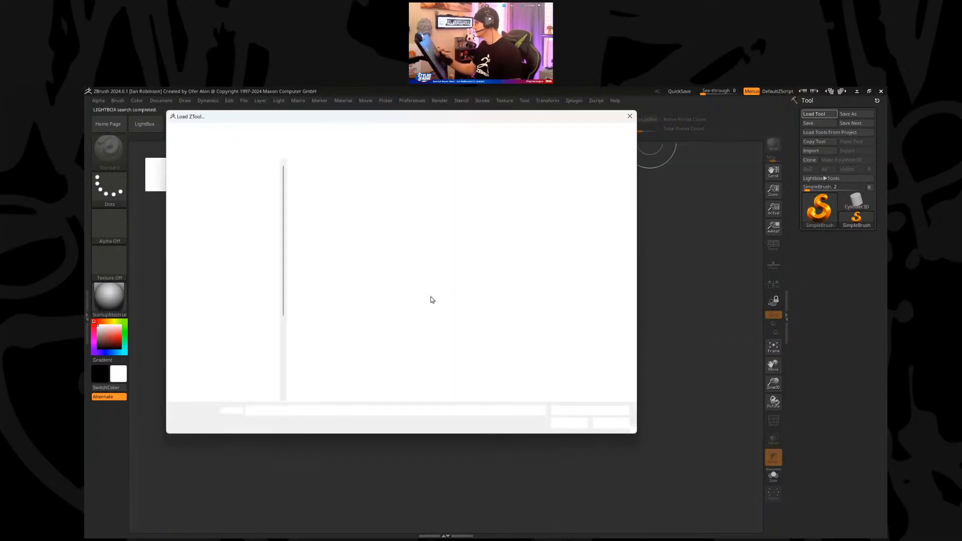
{"action": "left_click", "coordinate": [518, 201]}
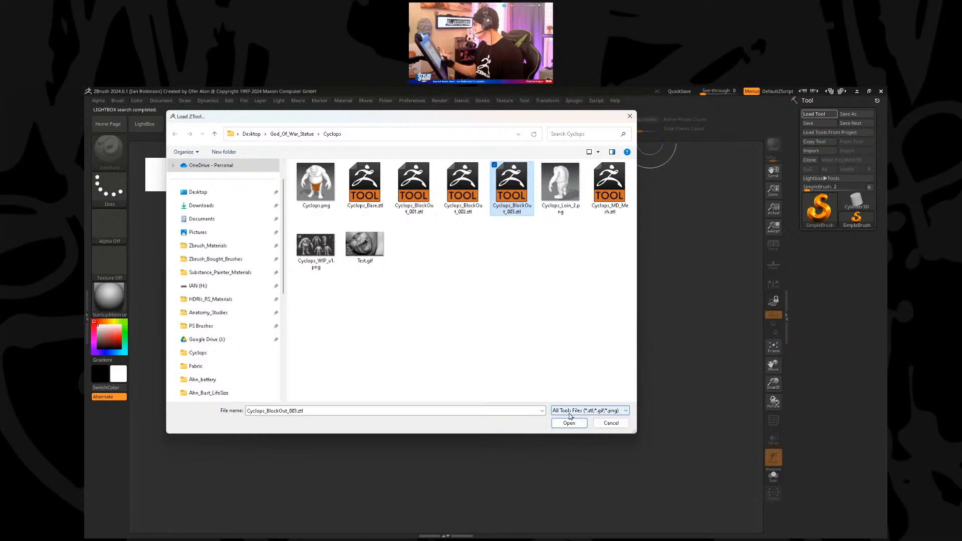
{"action": "left_click", "coordinate": [561, 424]}
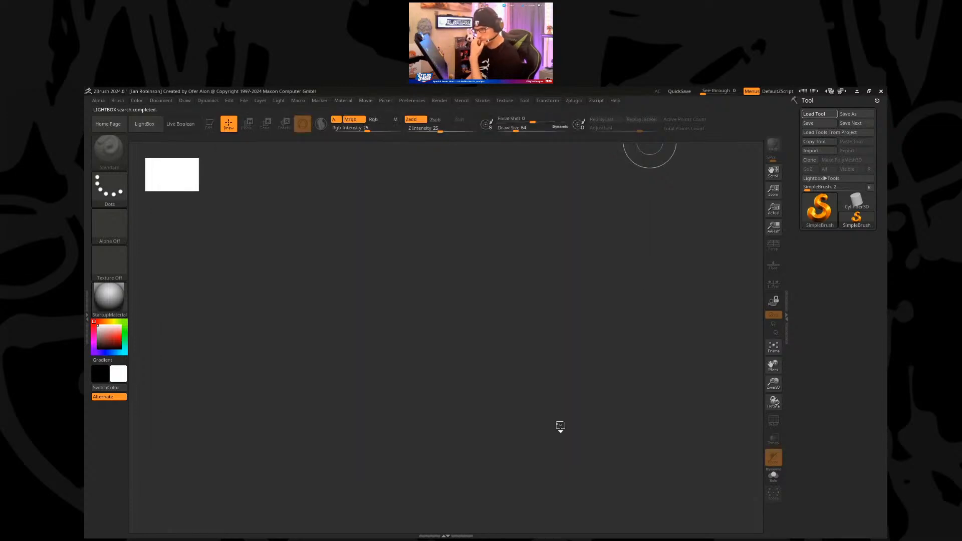
{"action": "left_click_drag", "start_coordinate": [443, 360], "coordinate": [441, 429]}
{"action": "key", "text": "t"}
{"action": "key", "text": "f"}
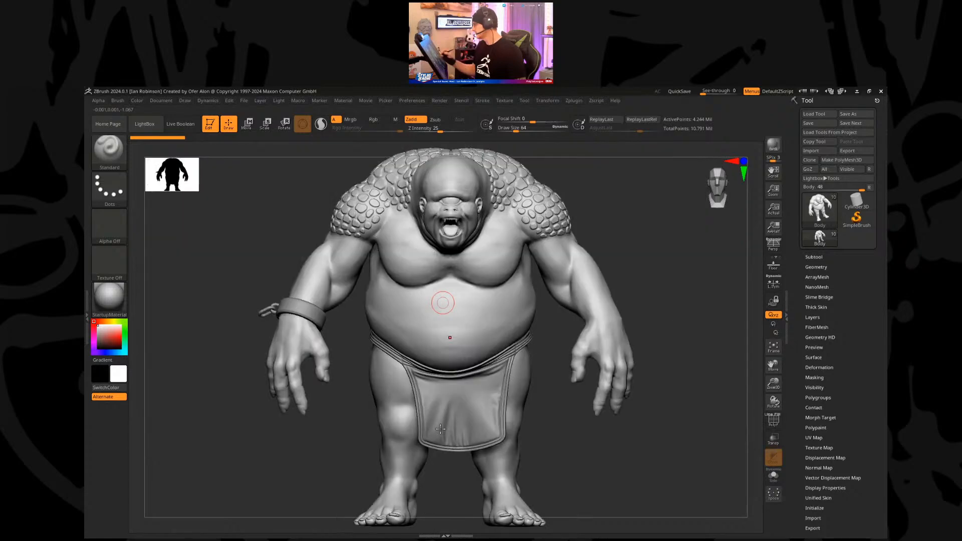
Step: Turn on Thick Skin for the creature's body
{"action": "left_click_drag", "start_coordinate": [660, 287], "coordinate": [462, 234]}
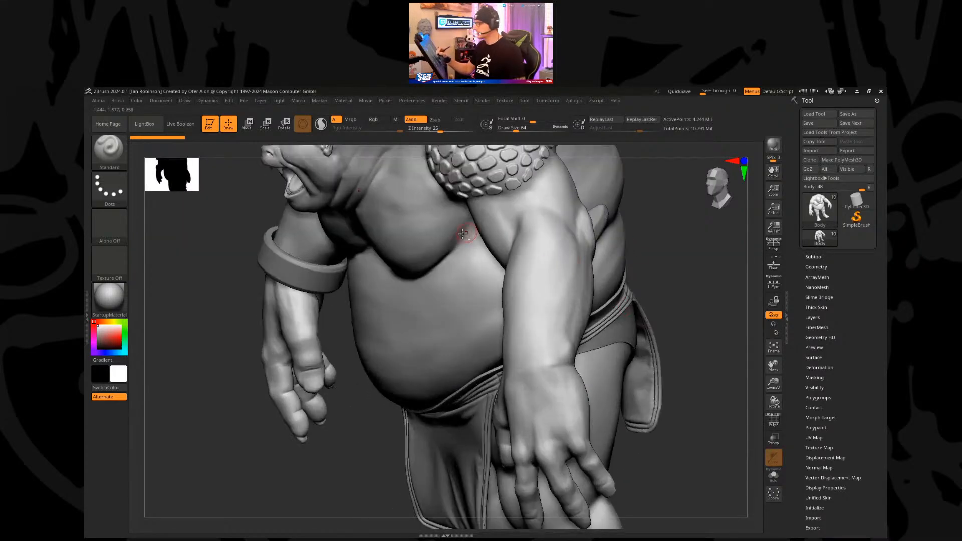
{"action": "right_click_drag", "start_coordinate": [458, 320], "coordinate": [456, 324]}
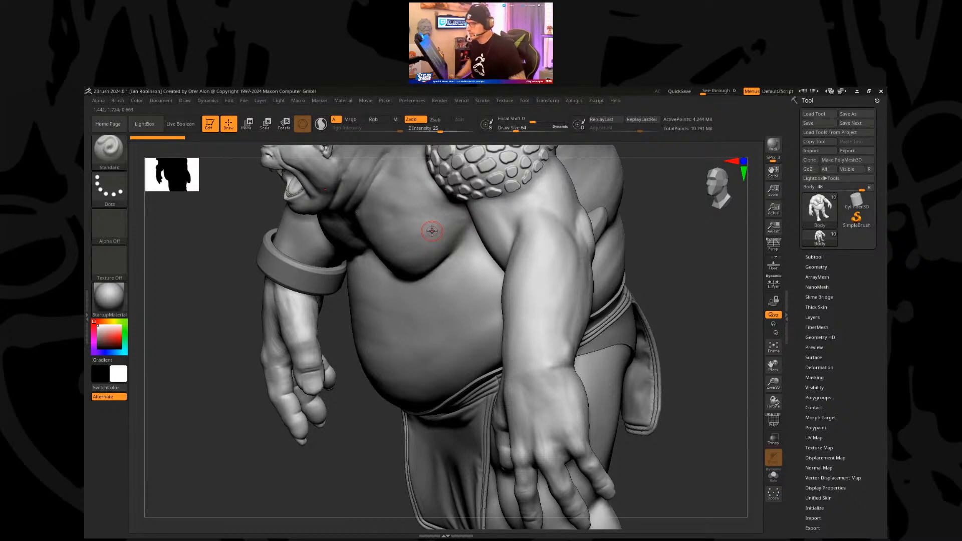
{"action": "right_click_drag", "start_coordinate": [341, 333], "coordinate": [388, 332]}
{"action": "mouse_move", "coordinate": [469, 276]}
{"action": "right_mouse_down", "text": "alt"}
{"action": "mouse_move", "coordinate": [457, 291]}
{"action": "mouse_move", "coordinate": [575, 208]}
{"action": "mouse_move", "coordinate": [571, 240]}
{"action": "mouse_move", "coordinate": [578, 226]}
{"action": "mouse_move", "coordinate": [647, 239]}
{"action": "mouse_move", "coordinate": [608, 245]}
{"action": "right_mouse_up", "text": "alt"}
{"action": "left_click", "coordinate": [816, 307]}
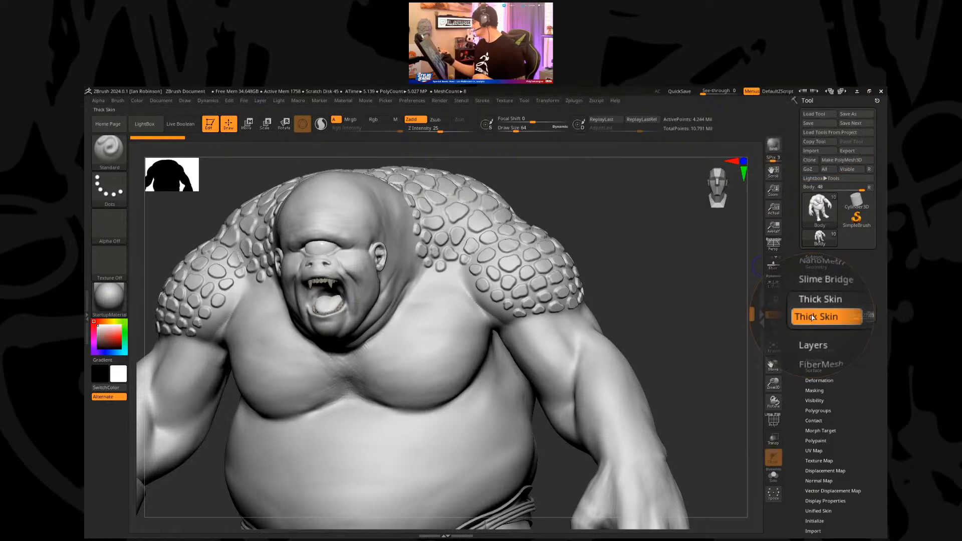
{"action": "key", "text": "shift"}
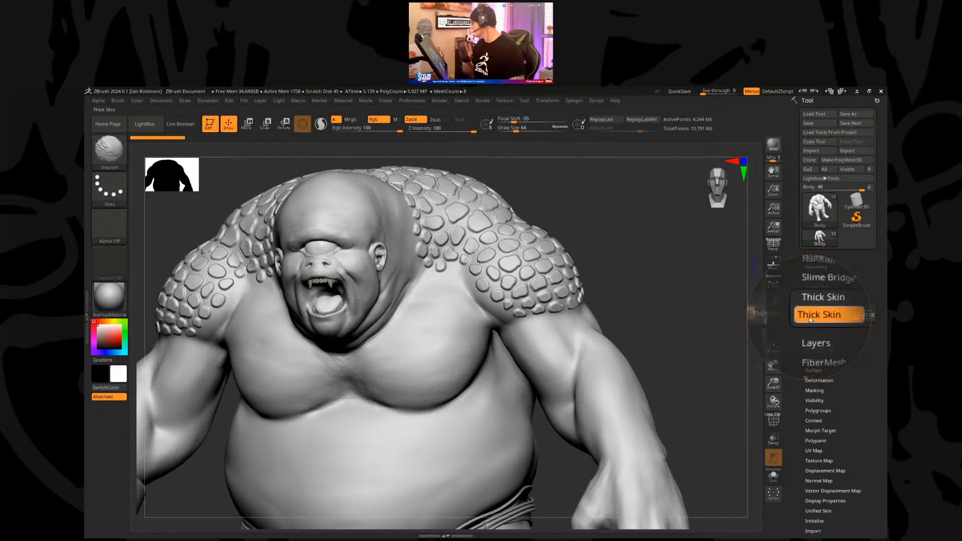
Step: Set the draw size to about 39 and mask staggered rows of scale patches below the neck scales on the upper chest
{"action": "mouse_move", "coordinate": [607, 257]}
{"action": "left_mouse_down"}
{"action": "mouse_move", "coordinate": [620, 239]}
{"action": "mouse_move", "coordinate": [470, 292]}
{"action": "left_mouse_up"}
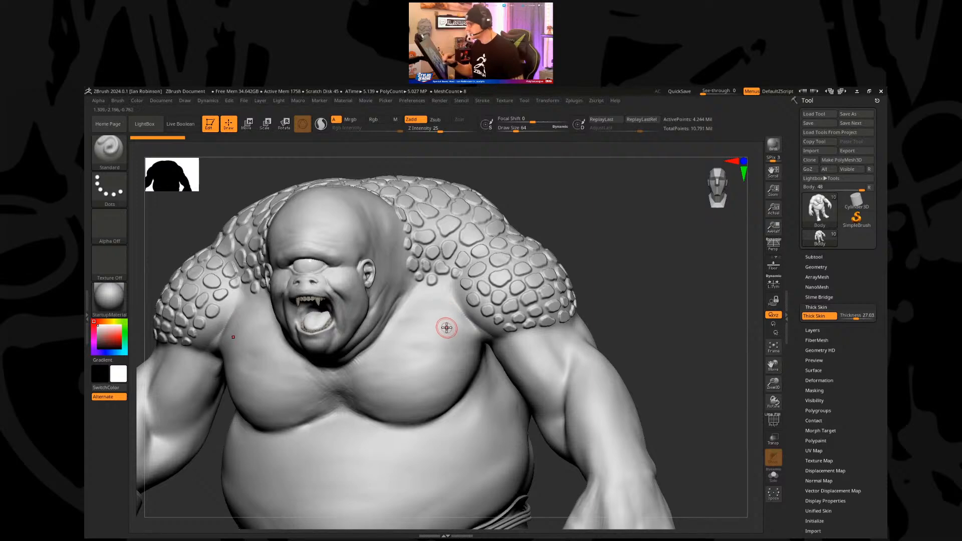
{"action": "mouse_move", "coordinate": [604, 271]}
{"action": "left_mouse_down"}
{"action": "mouse_move", "coordinate": [551, 324]}
{"action": "mouse_move", "coordinate": [608, 262]}
{"action": "mouse_move", "coordinate": [589, 205]}
{"action": "mouse_move", "coordinate": [601, 197]}
{"action": "mouse_move", "coordinate": [422, 236]}
{"action": "mouse_move", "coordinate": [429, 341]}
{"action": "mouse_move", "coordinate": [430, 305]}
{"action": "mouse_move", "coordinate": [448, 323]}
{"action": "left_mouse_up"}
{"action": "key", "text": "ctrl+z"}
{"action": "key", "text": "s"}
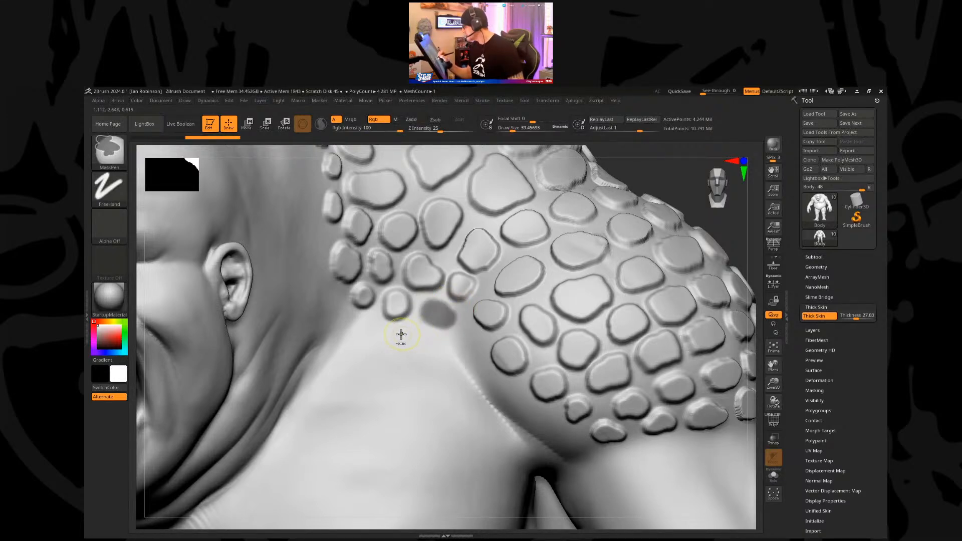
{"action": "mouse_move", "coordinate": [367, 324]}
{"action": "left_mouse_down", "text": "ctrl"}
{"action": "mouse_move", "coordinate": [358, 338]}
{"action": "mouse_move", "coordinate": [416, 335]}
{"action": "mouse_move", "coordinate": [446, 345]}
{"action": "mouse_move", "coordinate": [456, 372]}
{"action": "left_mouse_up", "text": "ctrl"}
{"action": "left_click_drag", "start_coordinate": [412, 366], "coordinate": [416, 370], "text": "ctrl"}
{"action": "left_click_drag", "start_coordinate": [373, 364], "coordinate": [367, 364], "text": "ctrl"}
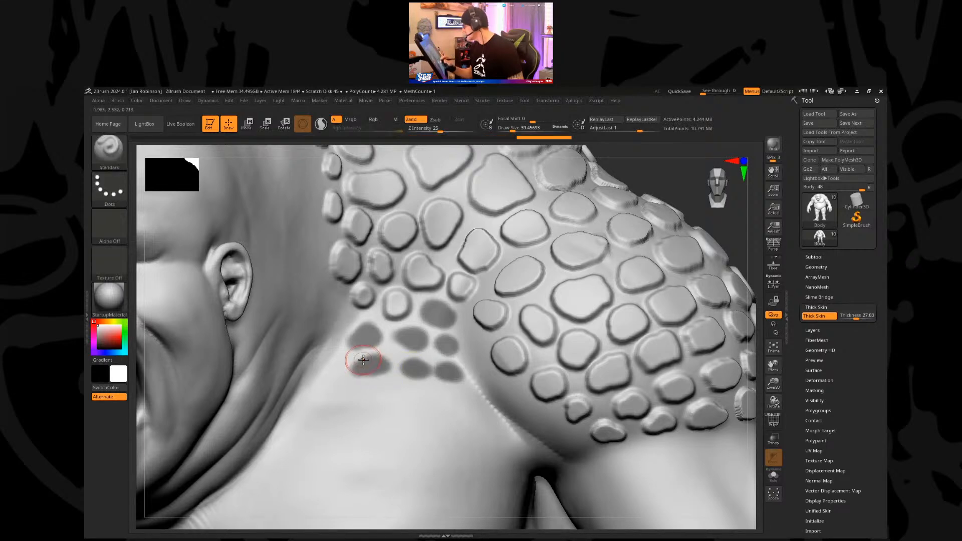
{"action": "left_click_drag", "start_coordinate": [330, 390], "coordinate": [419, 397], "text": "ctrl"}
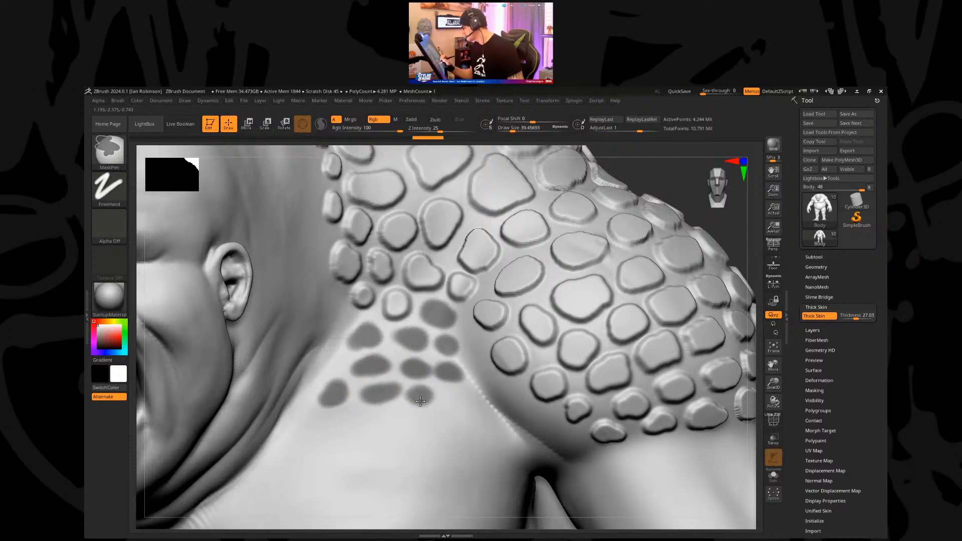
Step: Undo the last masked patches at the shoulder-side ends of the two lowest chest rows
{"action": "key", "text": "ctrl"}
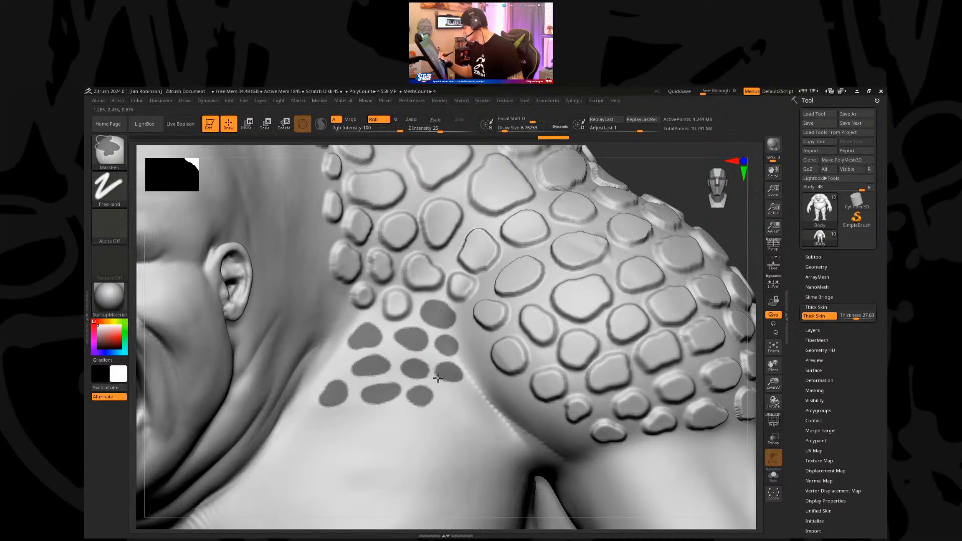
{"action": "key", "text": "s"}
{"action": "mouse_move", "coordinate": [457, 393]}
{"action": "left_mouse_down"}
{"action": "mouse_move", "coordinate": [419, 393]}
{"action": "mouse_move", "coordinate": [456, 396]}
{"action": "left_mouse_up"}
{"action": "left_click_drag", "start_coordinate": [417, 423], "coordinate": [414, 425], "text": "ctrl"}
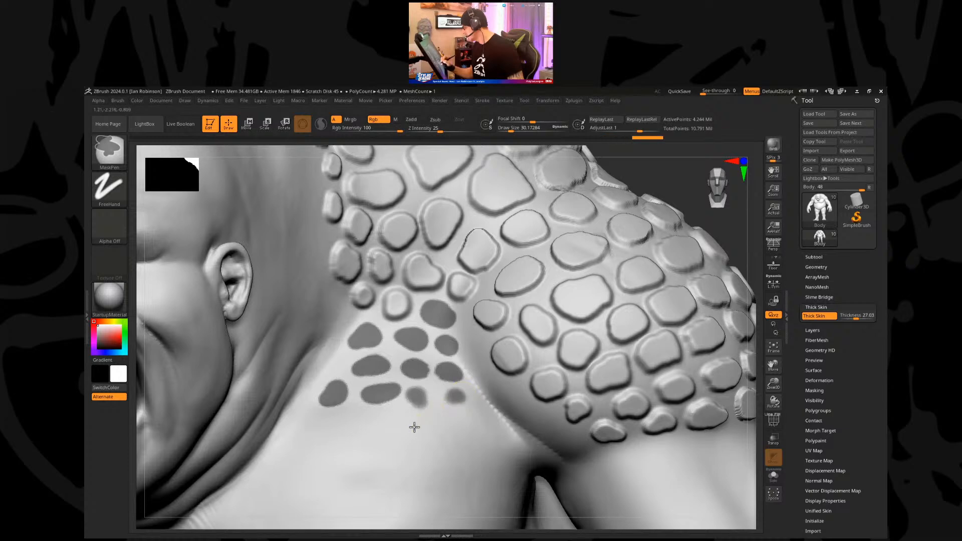
{"action": "key", "text": "ctrl+z"}
{"action": "key", "text": "ctrl+z"}
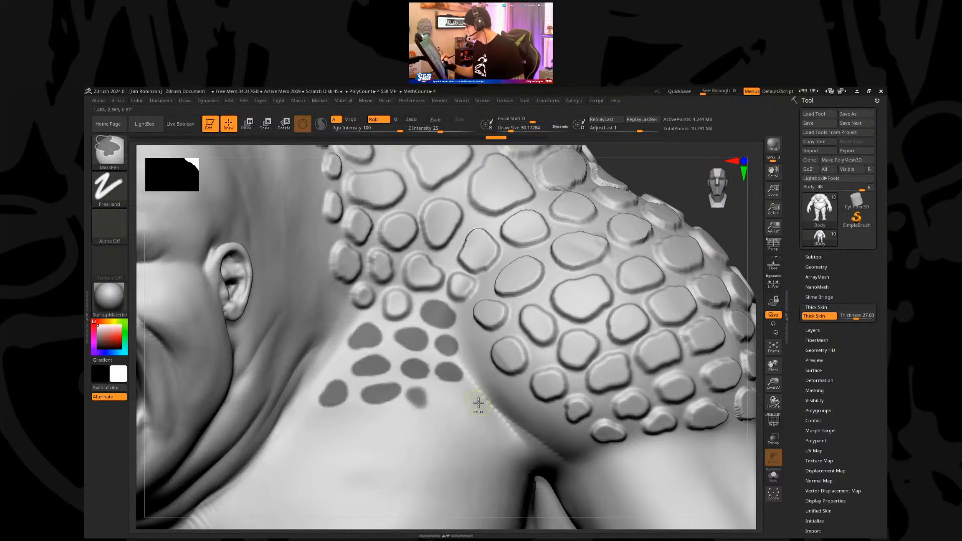
{"action": "key", "text": "ctrl+z"}
{"action": "key", "text": "ctrl+z"}
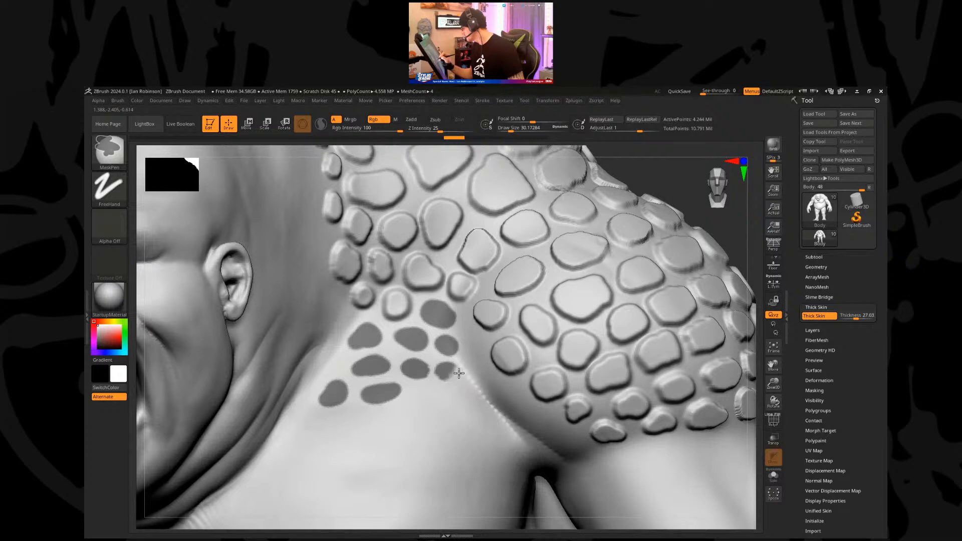
Step: Set the draw size to about 19 and mask irregular scale patches completing the lowest chest row, plus a staggered row beneath it
{"action": "left_click", "coordinate": [447, 376], "text": "ctrl"}
{"action": "key", "text": "ctrl+s"}
{"action": "key", "text": "Escape"}
{"action": "key", "text": "ctrl"}
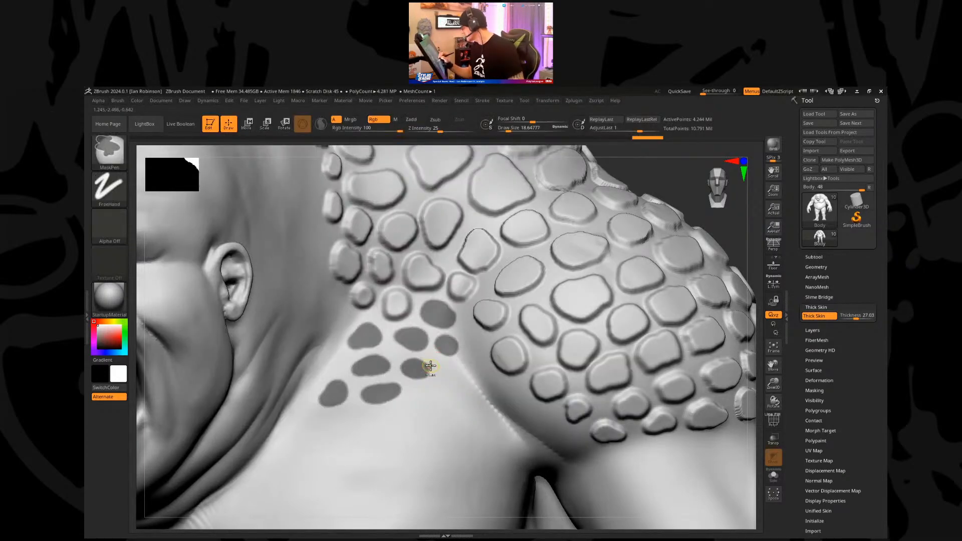
{"action": "mouse_move", "coordinate": [430, 370]}
{"action": "left_mouse_down", "text": "ctrl"}
{"action": "mouse_move", "coordinate": [414, 388]}
{"action": "mouse_move", "coordinate": [452, 389]}
{"action": "mouse_move", "coordinate": [461, 373]}
{"action": "left_mouse_up", "text": "ctrl"}
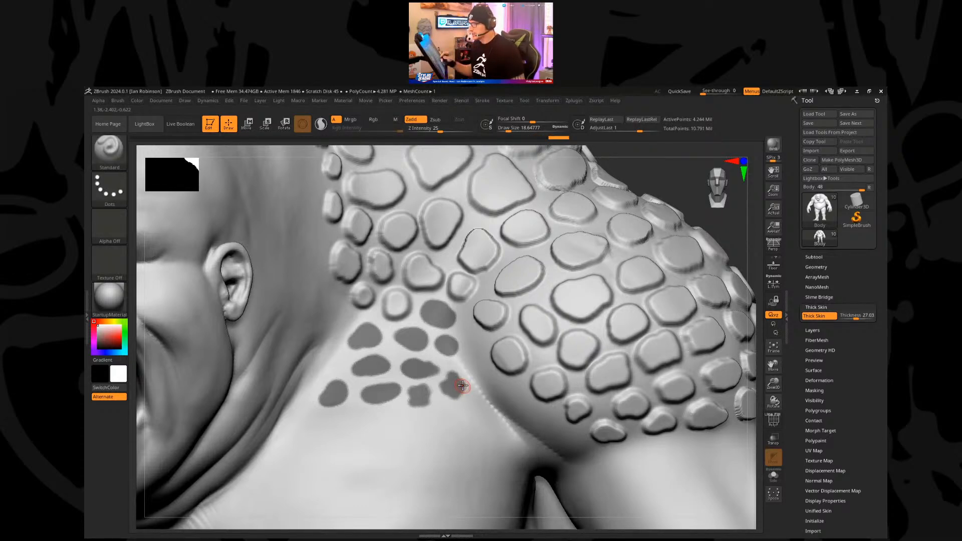
{"action": "right_click_drag", "start_coordinate": [440, 349], "coordinate": [463, 313]}
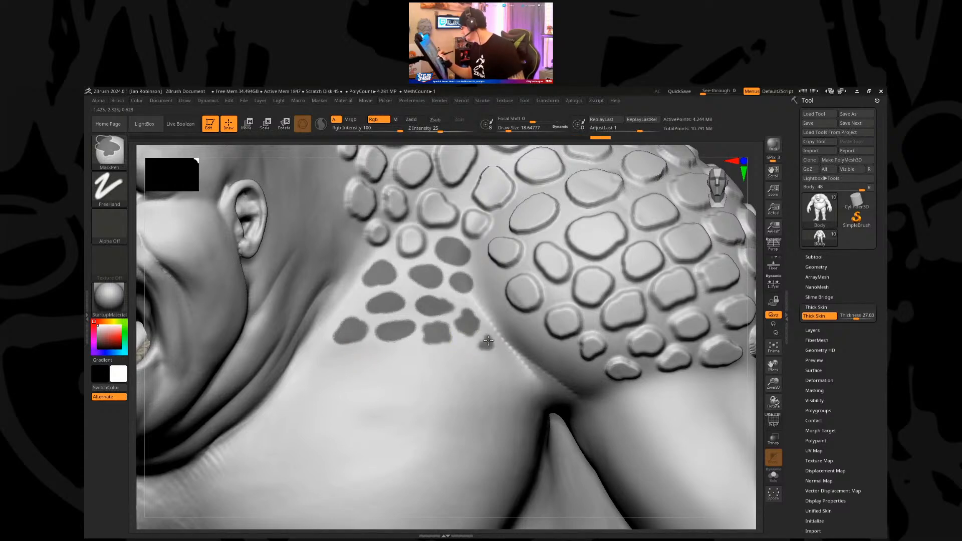
{"action": "mouse_move", "coordinate": [485, 347]}
{"action": "left_mouse_down", "text": "ctrl"}
{"action": "mouse_move", "coordinate": [449, 354]}
{"action": "mouse_move", "coordinate": [463, 360]}
{"action": "left_mouse_up", "text": "ctrl"}
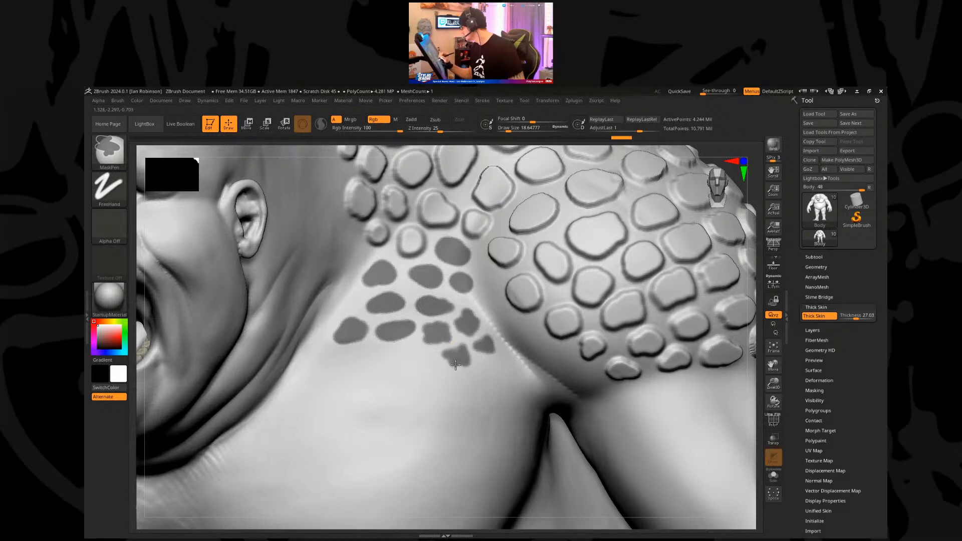
{"action": "mouse_move", "coordinate": [419, 354]}
{"action": "left_mouse_down", "text": "ctrl"}
{"action": "mouse_move", "coordinate": [408, 348]}
{"action": "mouse_move", "coordinate": [418, 357]}
{"action": "mouse_move", "coordinate": [362, 362]}
{"action": "mouse_move", "coordinate": [386, 359]}
{"action": "mouse_move", "coordinate": [404, 326]}
{"action": "mouse_move", "coordinate": [415, 330]}
{"action": "left_mouse_up", "text": "ctrl"}
Step: Set the draw size to about 24 and mask two patches beside the lowest neck scales, at the base of the neck
{"action": "key", "text": "s"}
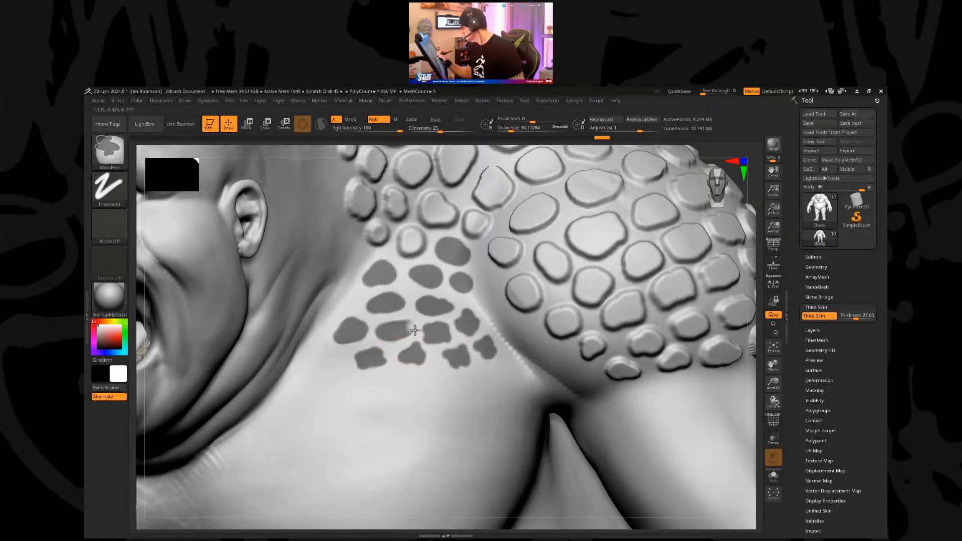
{"action": "key", "text": "bracketleft"}
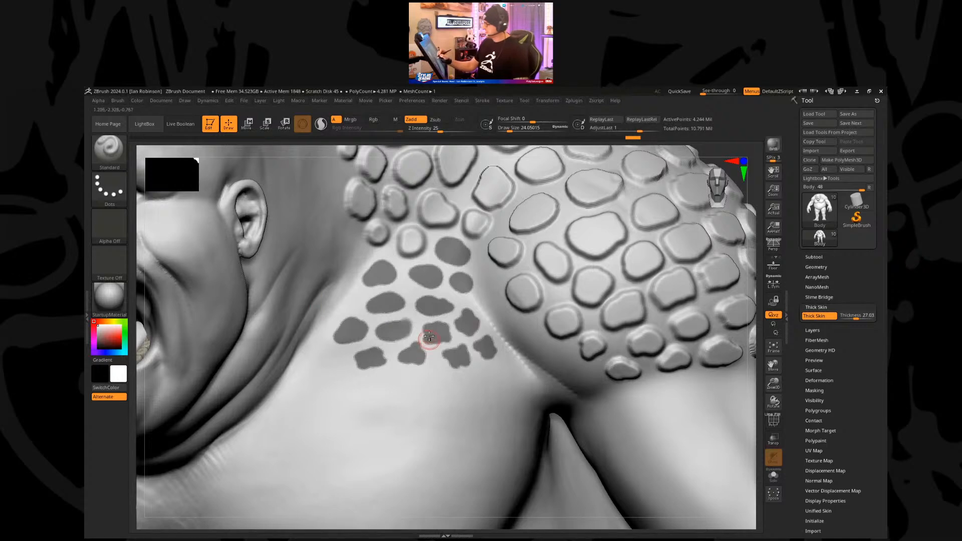
{"action": "key", "text": "f"}
{"action": "left_click_drag", "start_coordinate": [643, 246], "coordinate": [647, 379]}
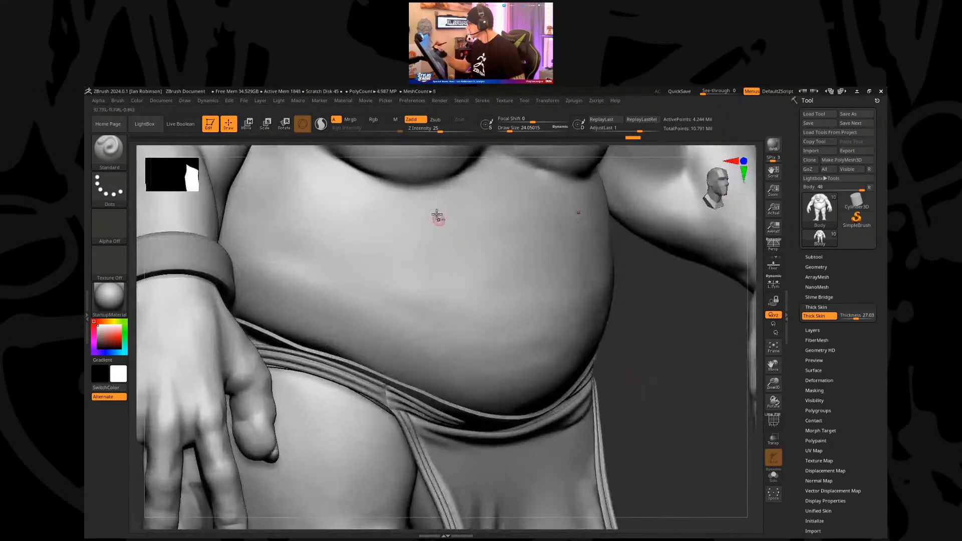
{"action": "key", "text": "d"}
{"action": "left_click", "coordinate": [443, 332]}
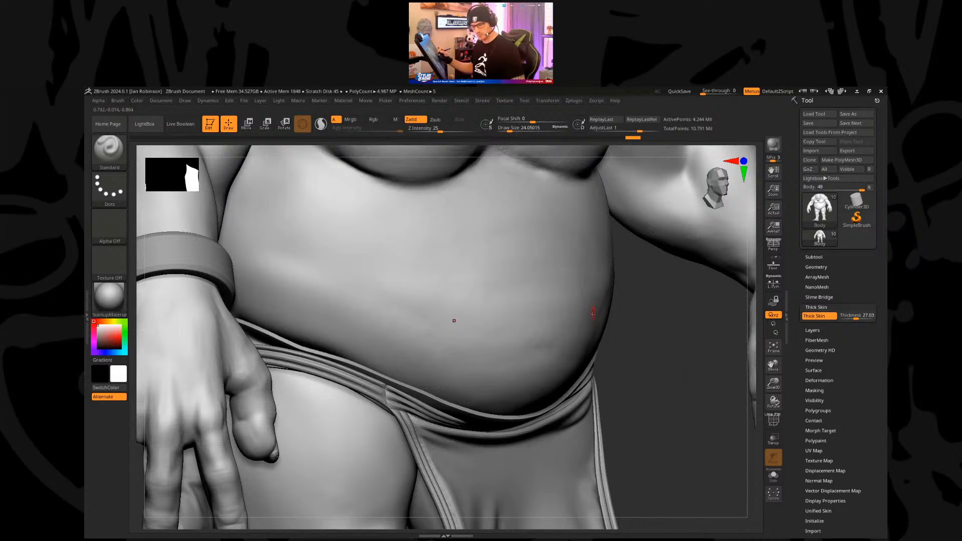
{"action": "right_click_drag", "start_coordinate": [464, 237], "coordinate": [472, 459], "text": "alt"}
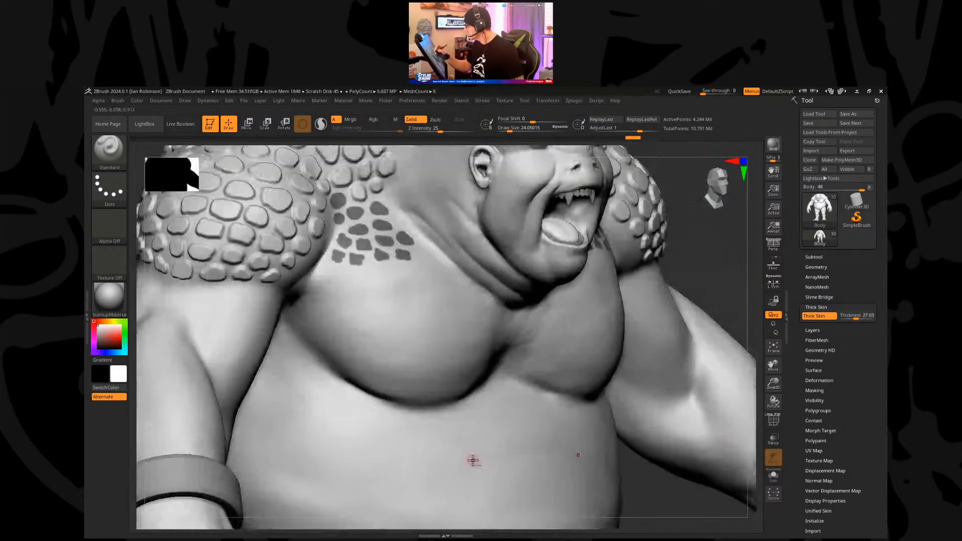
{"action": "mouse_move", "coordinate": [421, 220]}
{"action": "right_mouse_down"}
{"action": "mouse_move", "coordinate": [475, 262]}
{"action": "mouse_move", "coordinate": [441, 264]}
{"action": "mouse_move", "coordinate": [404, 240]}
{"action": "right_mouse_up"}
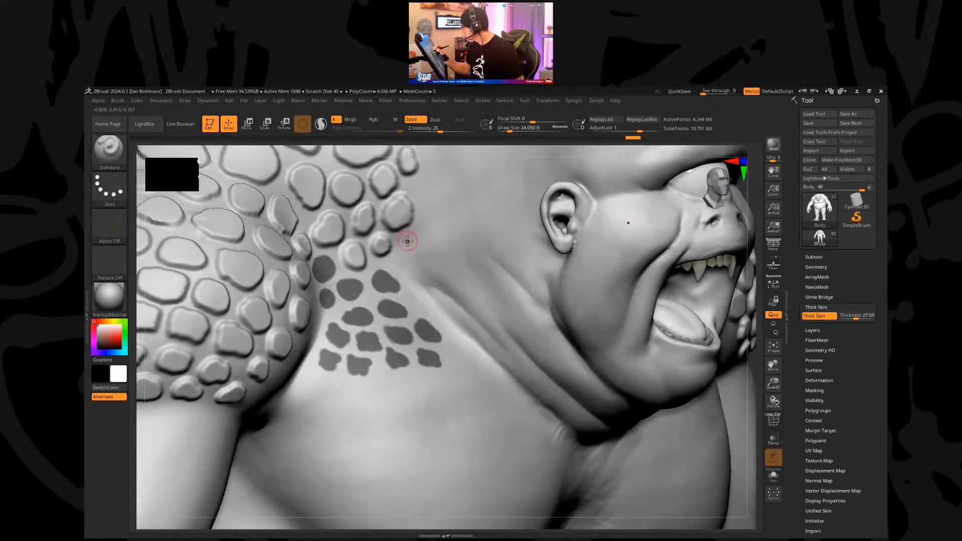
{"action": "key", "text": "ctrl"}
{"action": "left_click_drag", "start_coordinate": [406, 246], "coordinate": [404, 241], "text": "ctrl"}
{"action": "right_click_drag", "start_coordinate": [414, 246], "coordinate": [402, 252]}
{"action": "key", "text": "ctrl"}
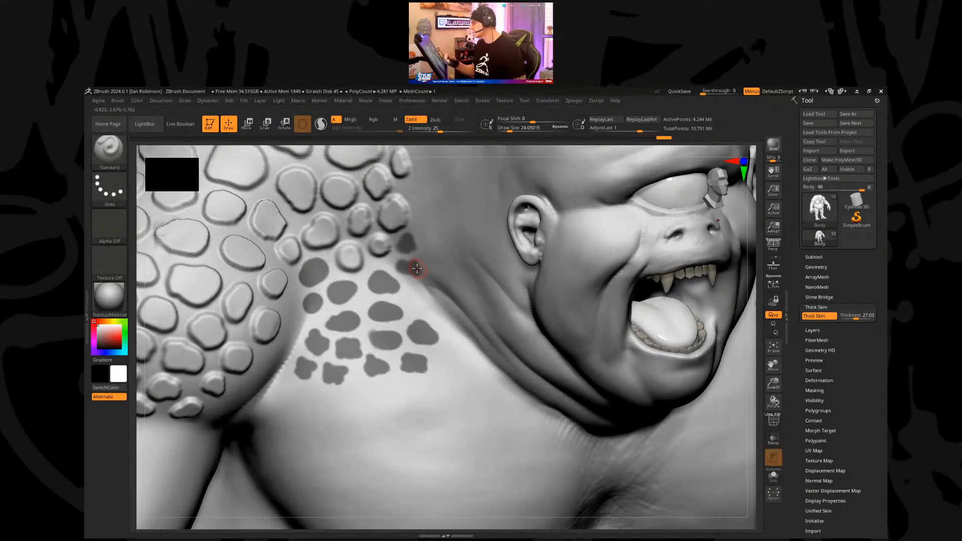
Step: Mask a line of patches down the shoulder's inner edge towards the armpit, between the shoulder scales and the chest patches
{"action": "right_click_drag", "start_coordinate": [408, 268], "coordinate": [332, 323]}
{"action": "key", "text": "ctrl"}
{"action": "left_click_drag", "start_coordinate": [286, 308], "coordinate": [286, 304], "text": "ctrl"}
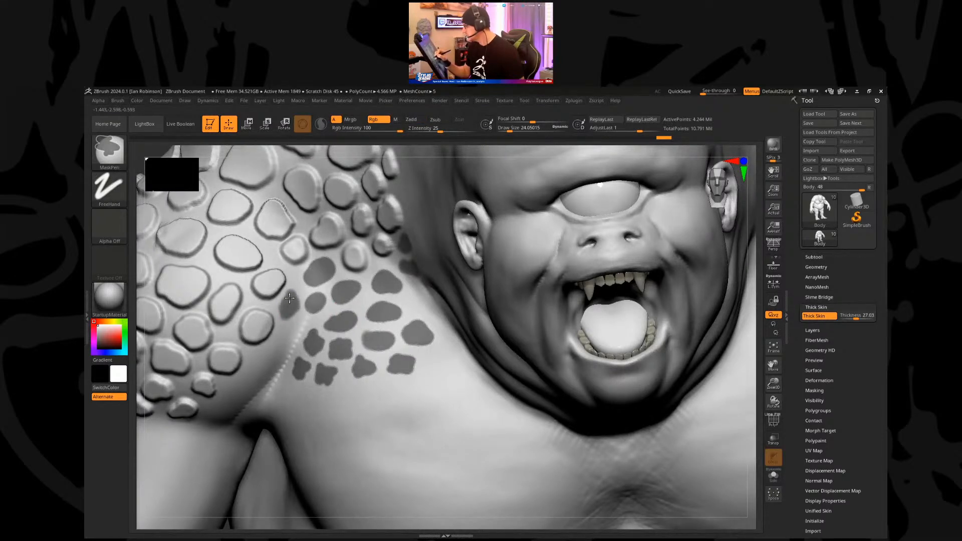
{"action": "right_click_drag", "start_coordinate": [287, 332], "coordinate": [288, 335]}
{"action": "key", "text": "ctrl"}
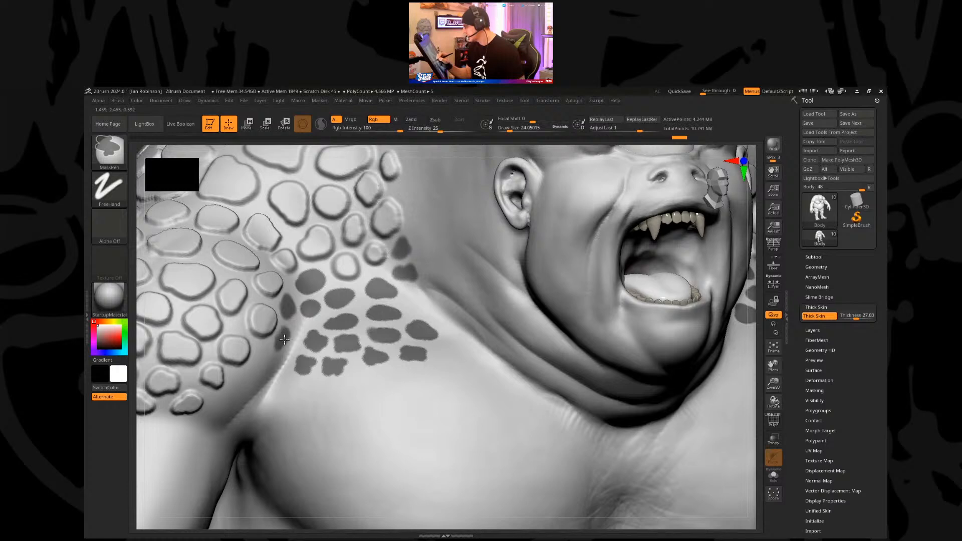
{"action": "left_click_drag", "start_coordinate": [280, 348], "coordinate": [251, 369], "text": "ctrl"}
{"action": "key", "text": "ctrl"}
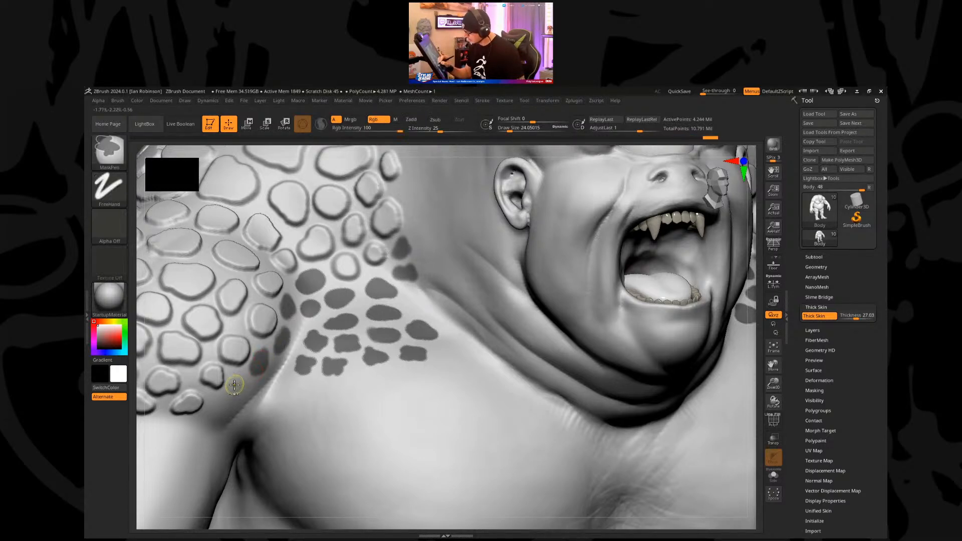
{"action": "key", "text": "ctrl"}
{"action": "key", "text": "ctrl"}
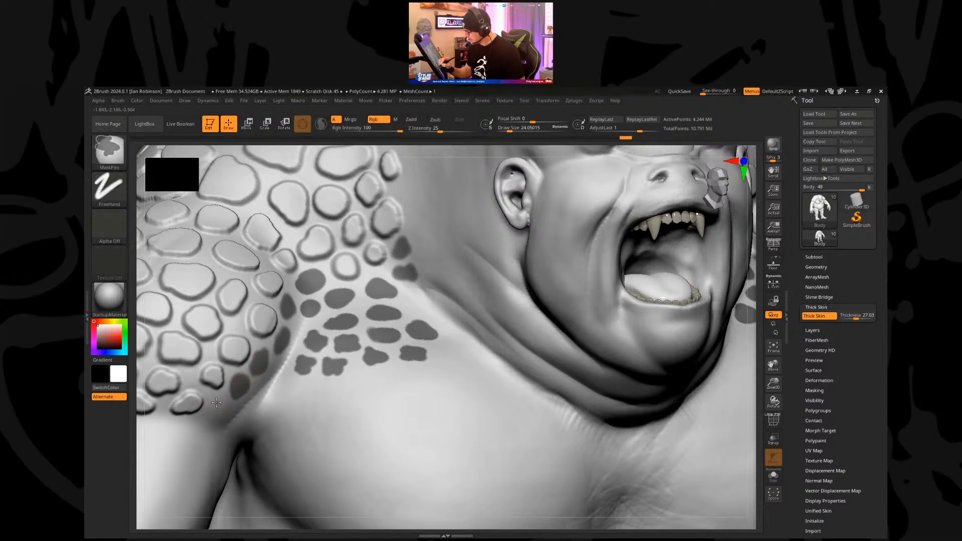
{"action": "left_click", "coordinate": [219, 404], "text": "ctrl"}
{"action": "key", "text": "ctrl+z"}
{"action": "key", "text": "ctrl+z"}
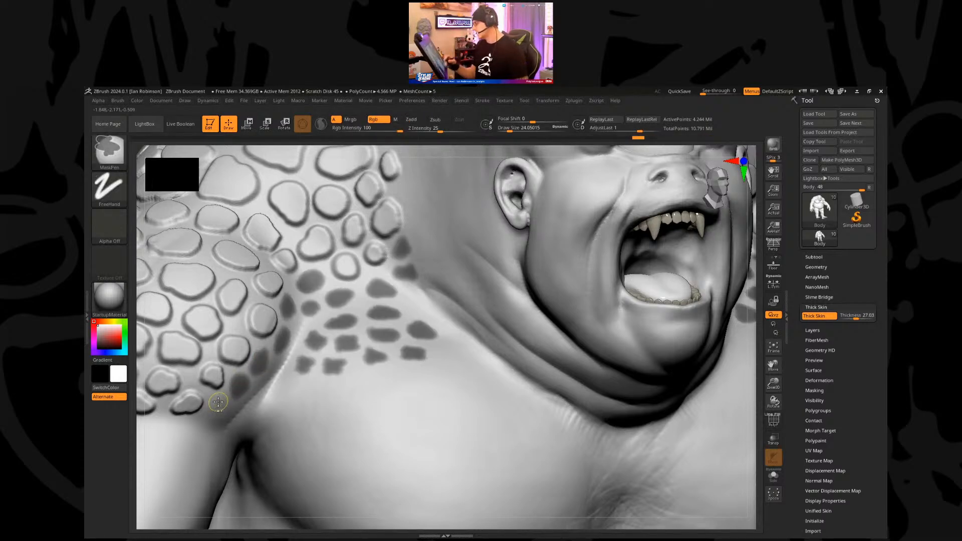
{"action": "mouse_move", "coordinate": [234, 399]}
{"action": "right_mouse_down", "text": "alt"}
{"action": "mouse_move", "coordinate": [293, 354]}
{"action": "mouse_move", "coordinate": [275, 365]}
{"action": "right_mouse_up", "text": "alt"}
{"action": "key", "text": "ctrl"}
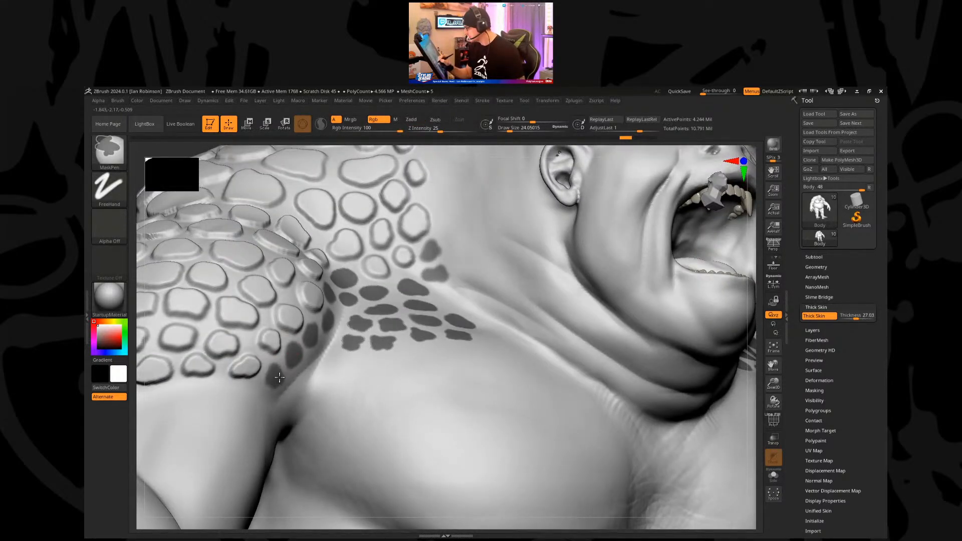
Step: Invert the mask and switch to the ClayBuildup brush with a draw size of about 101
{"action": "mouse_move", "coordinate": [565, 257]}
{"action": "right_mouse_down"}
{"action": "mouse_move", "coordinate": [535, 305]}
{"action": "mouse_move", "coordinate": [587, 250]}
{"action": "right_mouse_up"}
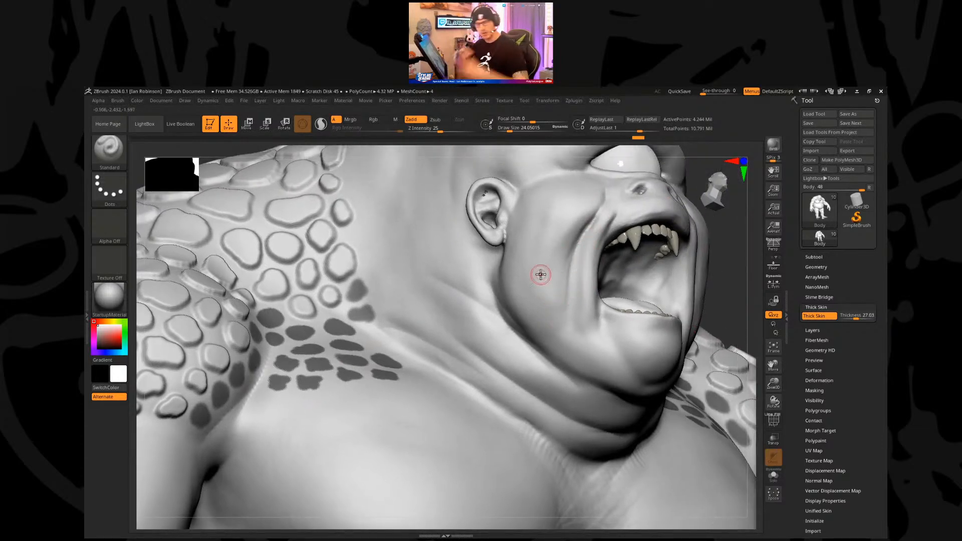
{"action": "key", "text": "ctrl"}
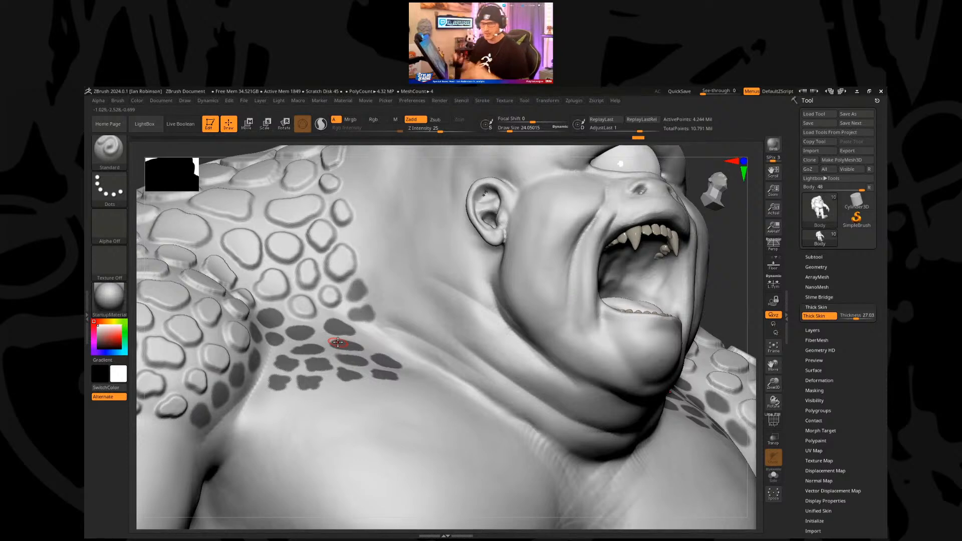
{"action": "key", "text": "ctrl"}
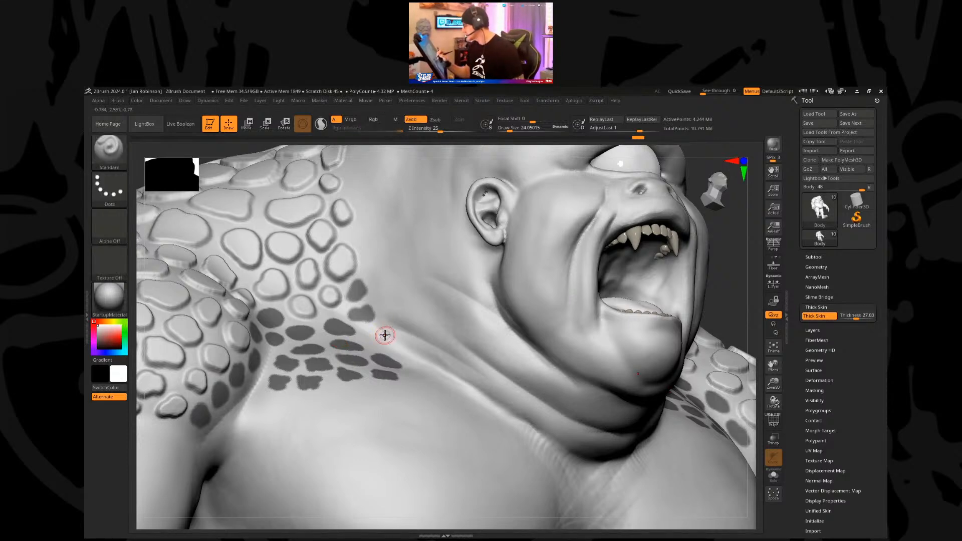
{"action": "left_click", "coordinate": [729, 297], "text": "ctrl"}
{"action": "key", "text": "s"}
{"action": "left_click", "coordinate": [398, 291]}
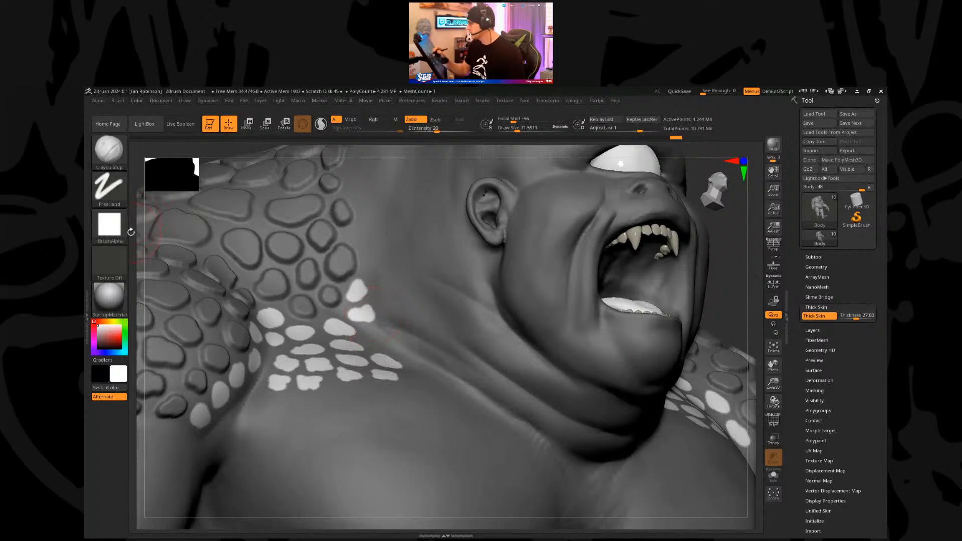
{"action": "left_click", "coordinate": [109, 225]}
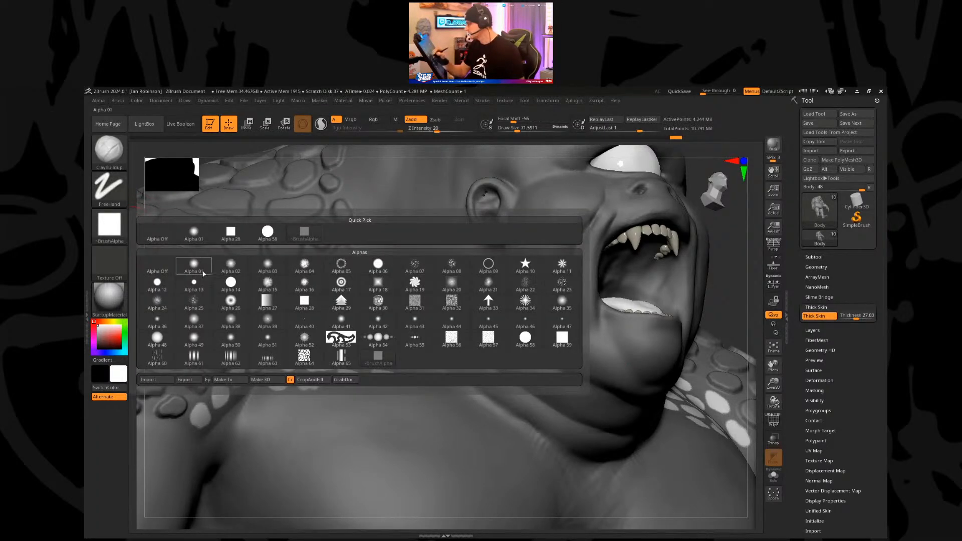
{"action": "left_click", "coordinate": [217, 278]}
{"action": "key", "text": "s"}
{"action": "left_click", "coordinate": [346, 197]}
Step: Build up the unmasked patches on the upper chest, neck base and inner shoulder edge into raised scales with ClayBuildup
{"action": "mouse_move", "coordinate": [354, 290]}
{"action": "left_mouse_down"}
{"action": "mouse_move", "coordinate": [369, 315]}
{"action": "mouse_move", "coordinate": [354, 331]}
{"action": "mouse_move", "coordinate": [358, 361]}
{"action": "mouse_move", "coordinate": [401, 370]}
{"action": "left_mouse_up"}
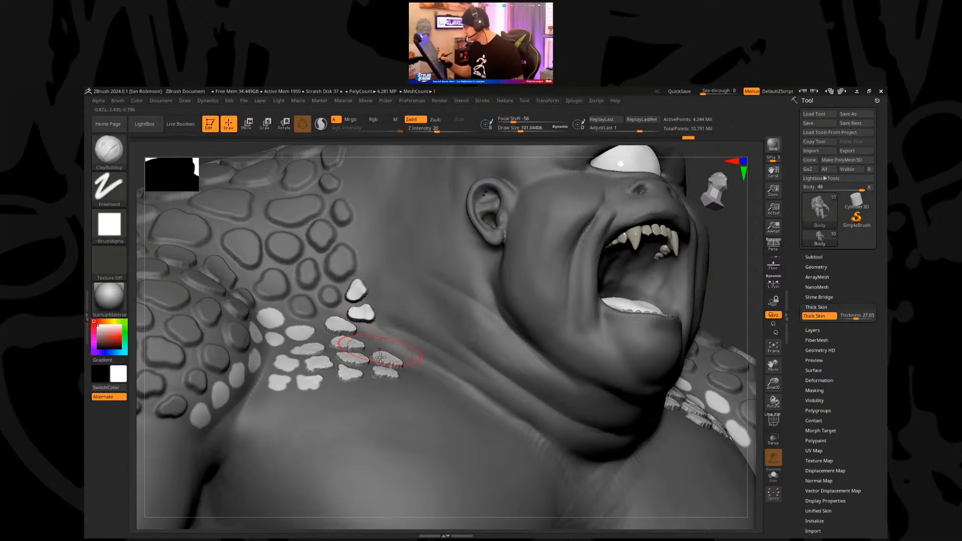
{"action": "mouse_move", "coordinate": [384, 361]}
{"action": "right_mouse_down"}
{"action": "mouse_move", "coordinate": [364, 369]}
{"action": "mouse_move", "coordinate": [358, 361]}
{"action": "right_mouse_up"}
{"action": "left_click_drag", "start_coordinate": [301, 346], "coordinate": [316, 355]}
{"action": "mouse_move", "coordinate": [293, 320]}
{"action": "left_mouse_down"}
{"action": "mouse_move", "coordinate": [311, 326]}
{"action": "mouse_move", "coordinate": [283, 336]}
{"action": "left_mouse_up"}
{"action": "left_click_drag", "start_coordinate": [266, 299], "coordinate": [281, 310]}
{"action": "left_click_drag", "start_coordinate": [253, 331], "coordinate": [245, 399]}
{"action": "left_click_drag", "start_coordinate": [256, 362], "coordinate": [248, 389]}
{"action": "left_click_drag", "start_coordinate": [236, 387], "coordinate": [188, 459]}
{"action": "mouse_move", "coordinate": [267, 390]}
{"action": "left_mouse_down"}
{"action": "mouse_move", "coordinate": [278, 409]}
{"action": "mouse_move", "coordinate": [355, 395]}
{"action": "left_mouse_up"}
{"action": "left_click_drag", "start_coordinate": [377, 357], "coordinate": [386, 391]}
{"action": "left_click_drag", "start_coordinate": [276, 390], "coordinate": [285, 406]}
{"action": "left_click_drag", "start_coordinate": [259, 324], "coordinate": [251, 351]}
{"action": "left_click_drag", "start_coordinate": [301, 314], "coordinate": [313, 324]}
{"action": "left_click_drag", "start_coordinate": [291, 350], "coordinate": [299, 360]}
{"action": "left_click_drag", "start_coordinate": [356, 261], "coordinate": [371, 280]}
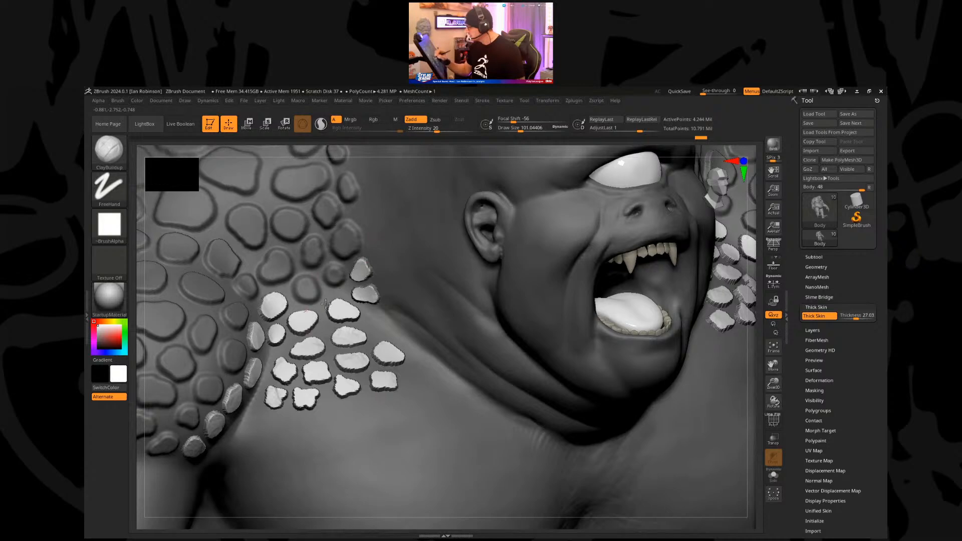
Step: Smooth the newly raised scales across the upper chest and along the inner shoulder edge
{"action": "left_click_drag", "start_coordinate": [227, 411], "coordinate": [200, 448]}
{"action": "mouse_move", "coordinate": [292, 305]}
{"action": "left_mouse_down"}
{"action": "mouse_move", "coordinate": [254, 369]}
{"action": "mouse_move", "coordinate": [258, 331]}
{"action": "mouse_move", "coordinate": [275, 367]}
{"action": "mouse_move", "coordinate": [350, 376]}
{"action": "left_mouse_up"}
{"action": "left_click_drag", "start_coordinate": [361, 280], "coordinate": [361, 296], "text": "shift"}
{"action": "key", "text": "d"}
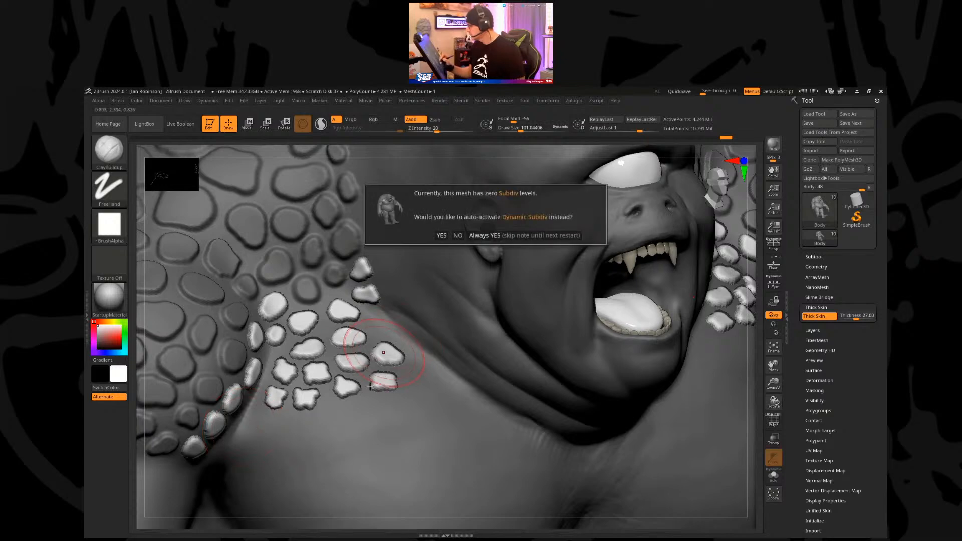
Step: Clear the mask from the body and save the tool to its existing file
{"action": "key", "text": "f"}
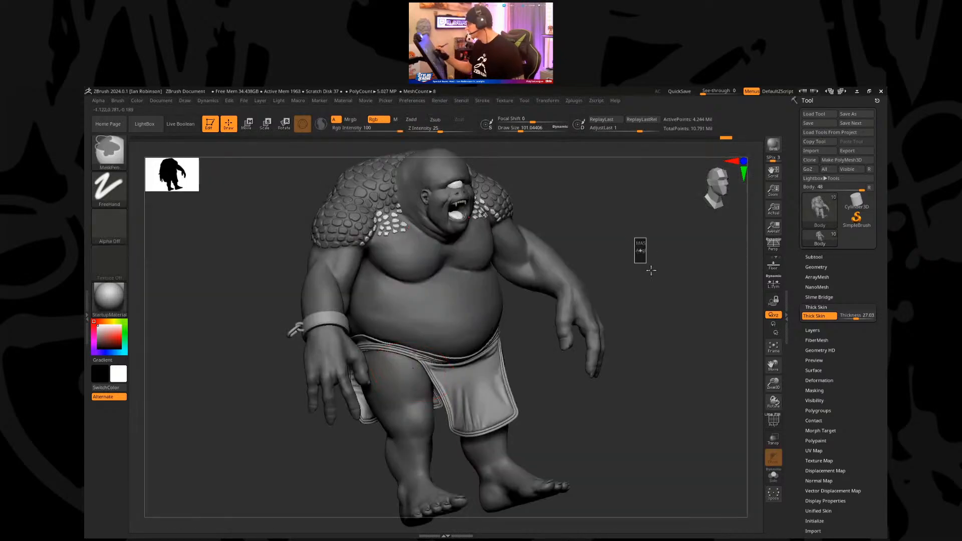
{"action": "left_click_drag", "start_coordinate": [633, 226], "coordinate": [388, 223], "text": "shift"}
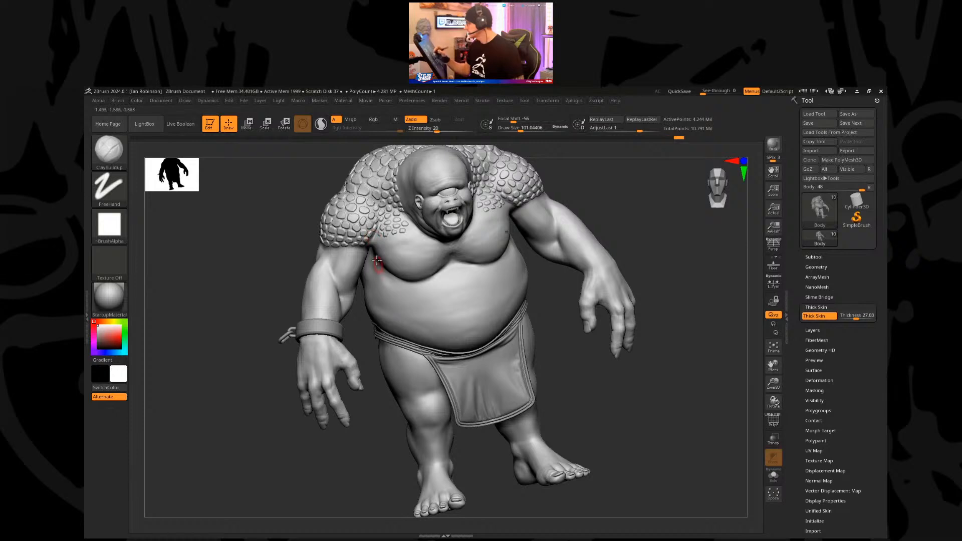
{"action": "left_click_drag", "start_coordinate": [662, 233], "coordinate": [702, 239], "text": "alt"}
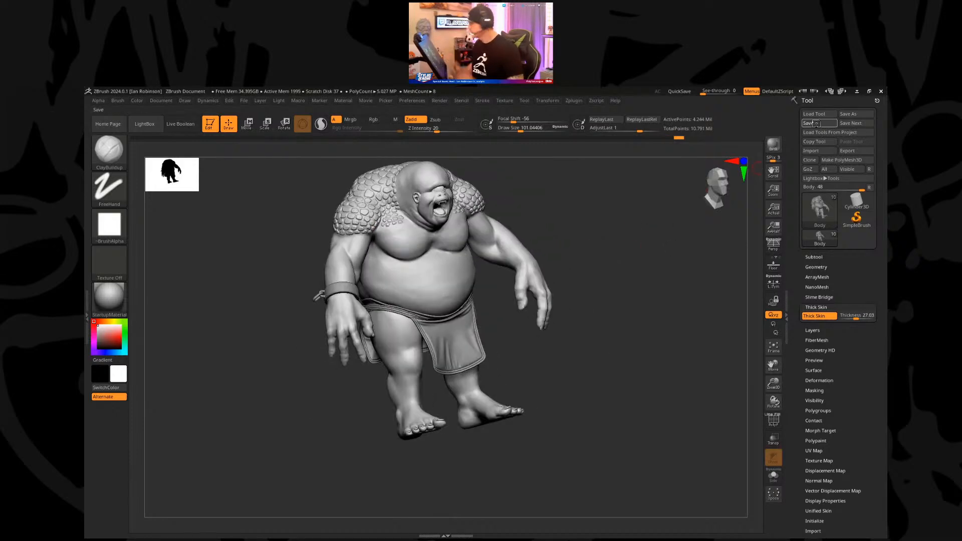
{"action": "left_click", "coordinate": [814, 123]}
Step: Set the ClayBuildup draw size to about 39 and enlarge the scales between the neck and shoulder to narrow the gaps
{"action": "left_click_drag", "start_coordinate": [597, 236], "coordinate": [598, 318]}
{"action": "left_click_drag", "start_coordinate": [661, 228], "coordinate": [553, 290]}
{"action": "left_click_drag", "start_coordinate": [609, 220], "coordinate": [597, 341]}
{"action": "key", "text": "s"}
{"action": "left_click_drag", "start_coordinate": [409, 288], "coordinate": [400, 288]}
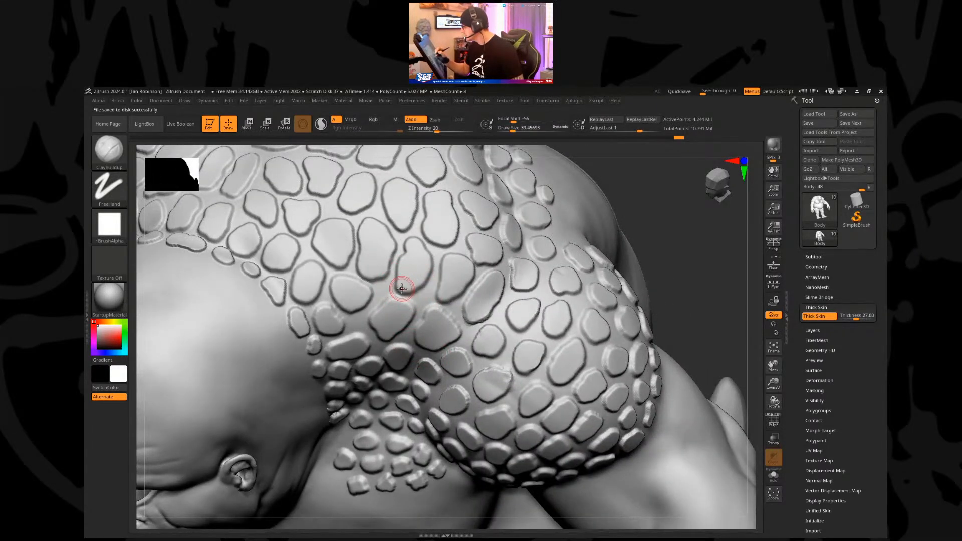
{"action": "right_click_drag", "start_coordinate": [380, 296], "coordinate": [387, 301]}
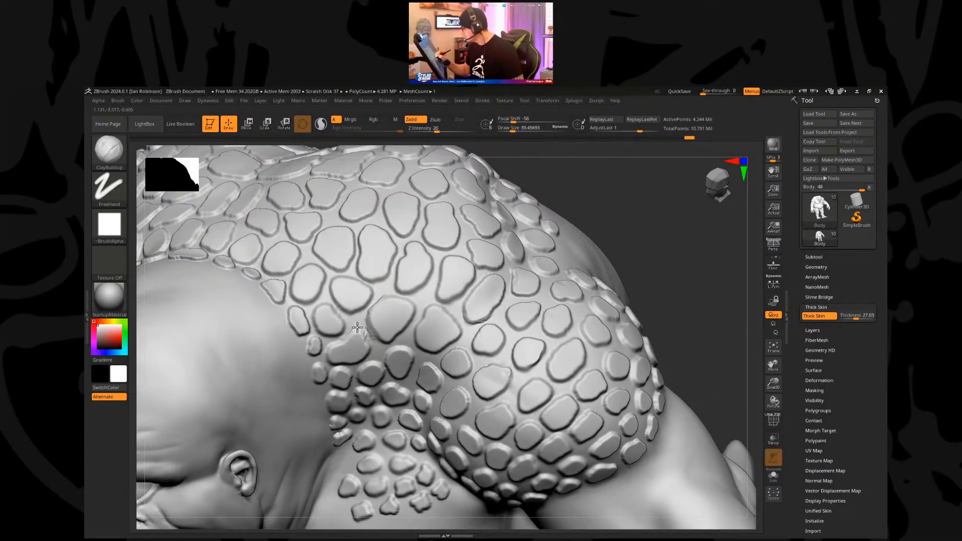
{"action": "mouse_move", "coordinate": [366, 343]}
{"action": "left_mouse_down"}
{"action": "mouse_move", "coordinate": [355, 329]}
{"action": "mouse_move", "coordinate": [342, 344]}
{"action": "mouse_move", "coordinate": [363, 306]}
{"action": "left_mouse_up"}
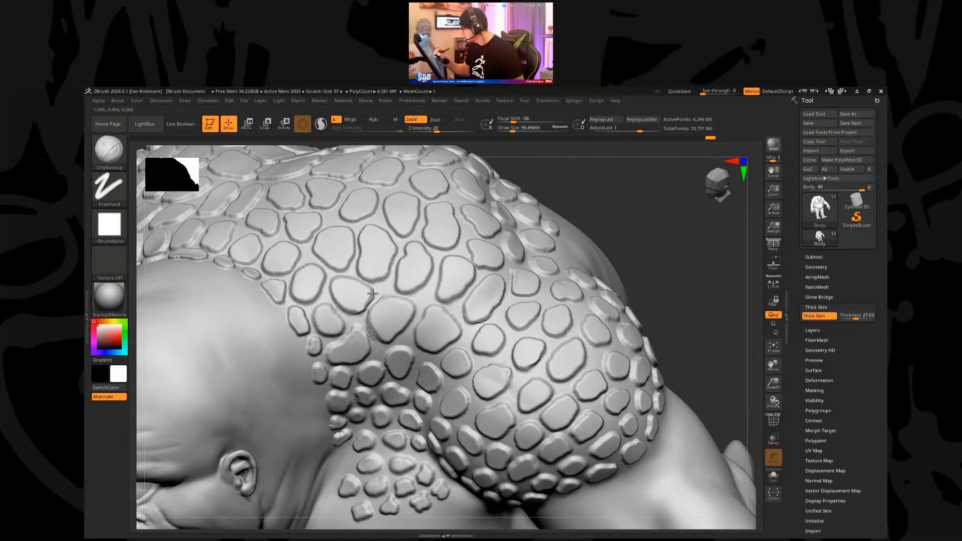
{"action": "left_click_drag", "start_coordinate": [370, 295], "coordinate": [419, 290]}
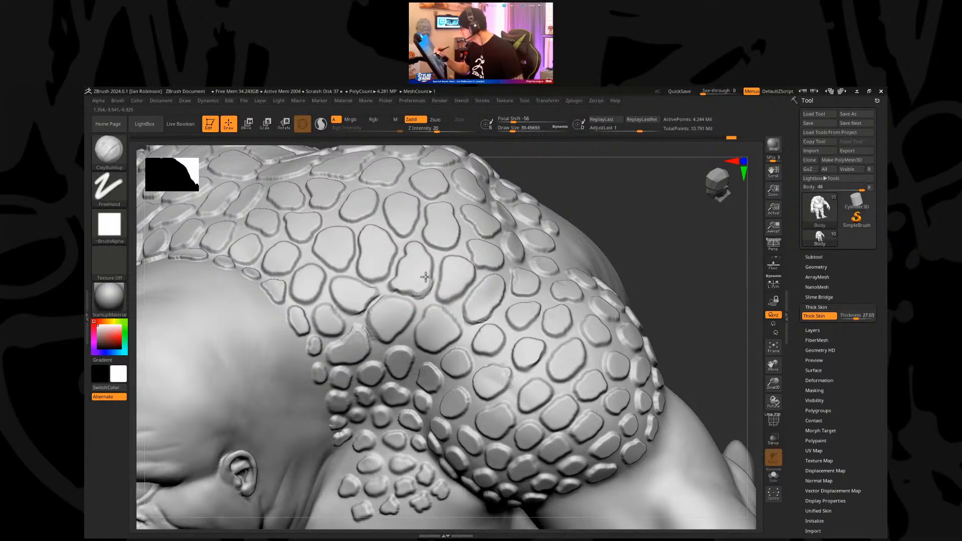
{"action": "left_click_drag", "start_coordinate": [423, 293], "coordinate": [425, 314]}
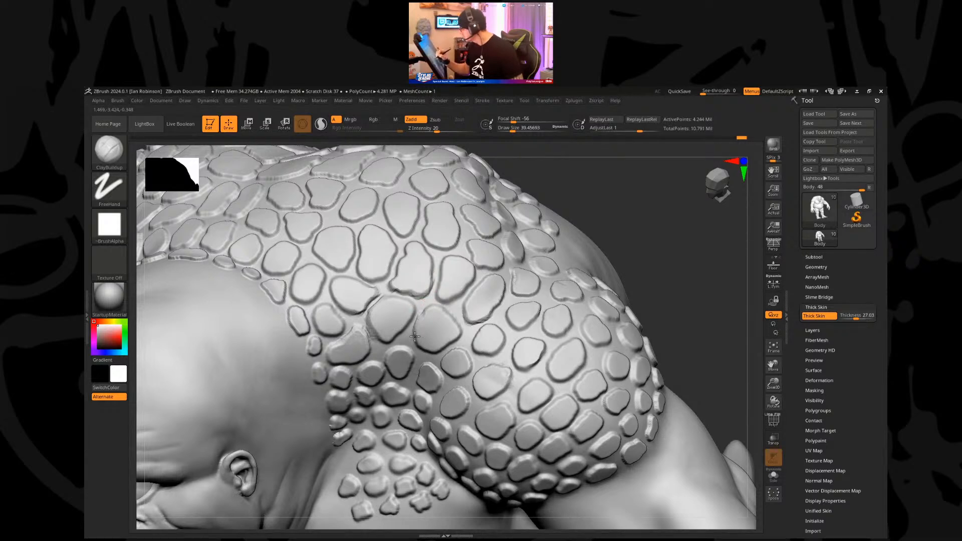
{"action": "left_click_drag", "start_coordinate": [420, 337], "coordinate": [414, 323]}
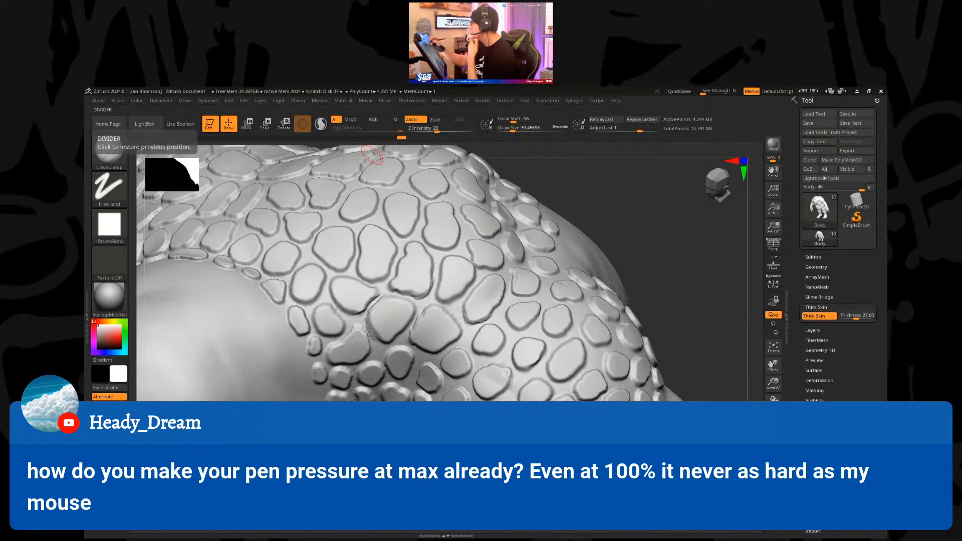
Step: Turn off Use Tablet in the preferences, try a ClayBuildup stroke on the side of the head, and undo it
{"action": "left_click", "coordinate": [413, 101]}
{"action": "left_click", "coordinate": [432, 301]}
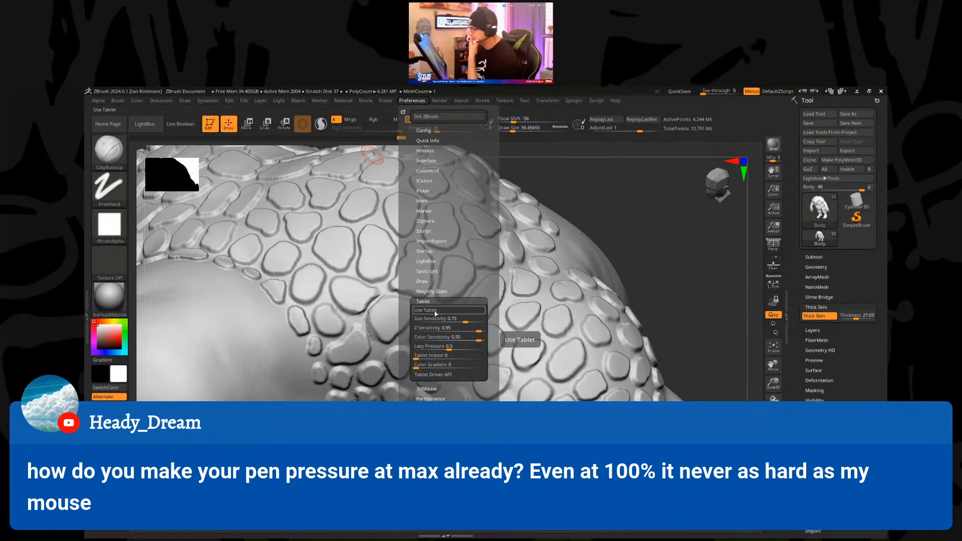
{"action": "mouse_move", "coordinate": [258, 346]}
{"action": "left_mouse_down"}
{"action": "mouse_move", "coordinate": [265, 363]}
{"action": "mouse_move", "coordinate": [271, 347]}
{"action": "mouse_move", "coordinate": [256, 380]}
{"action": "left_mouse_up"}
{"action": "key", "text": "ctrl+z"}
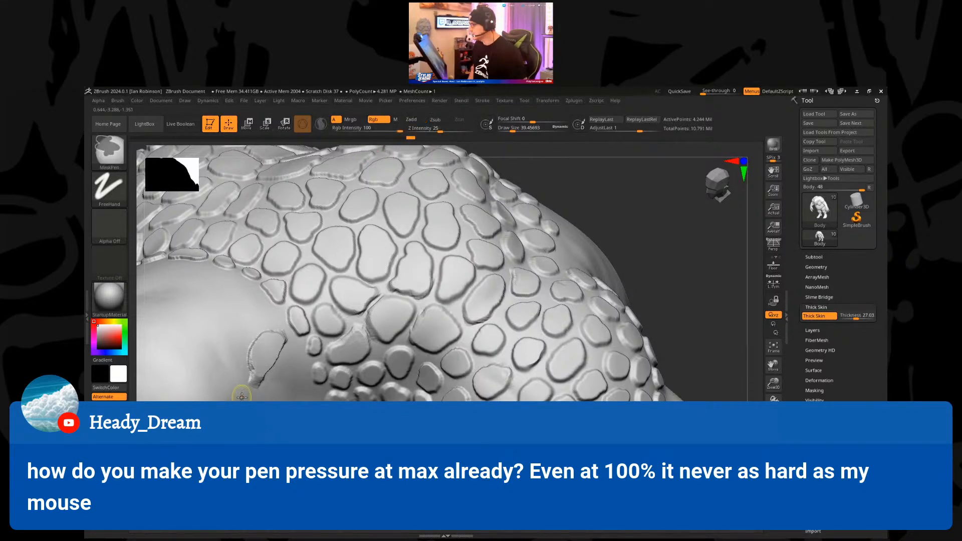
Step: Compare ClayBuildup test dabs on the side of the head with Use Tablet on and off
{"action": "left_click", "coordinate": [417, 101]}
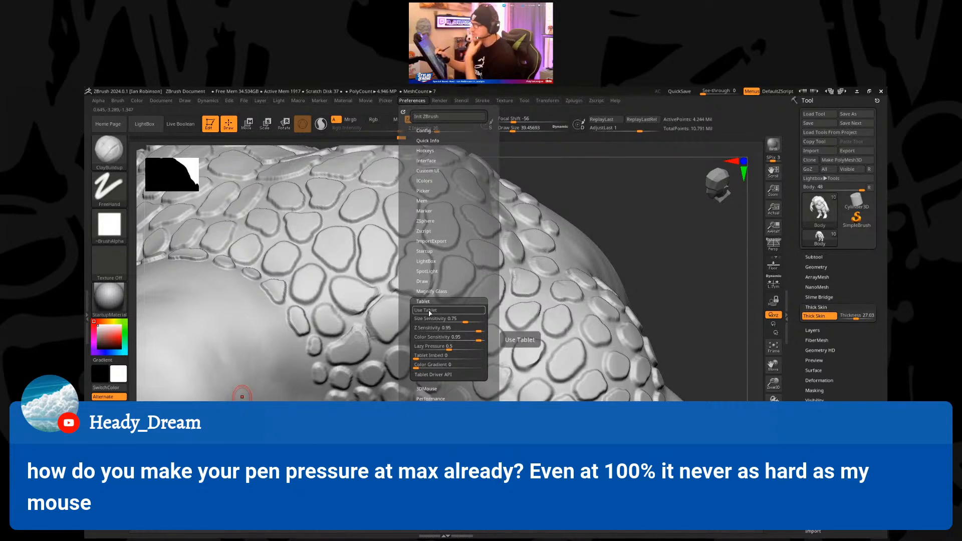
{"action": "left_click", "coordinate": [434, 310]}
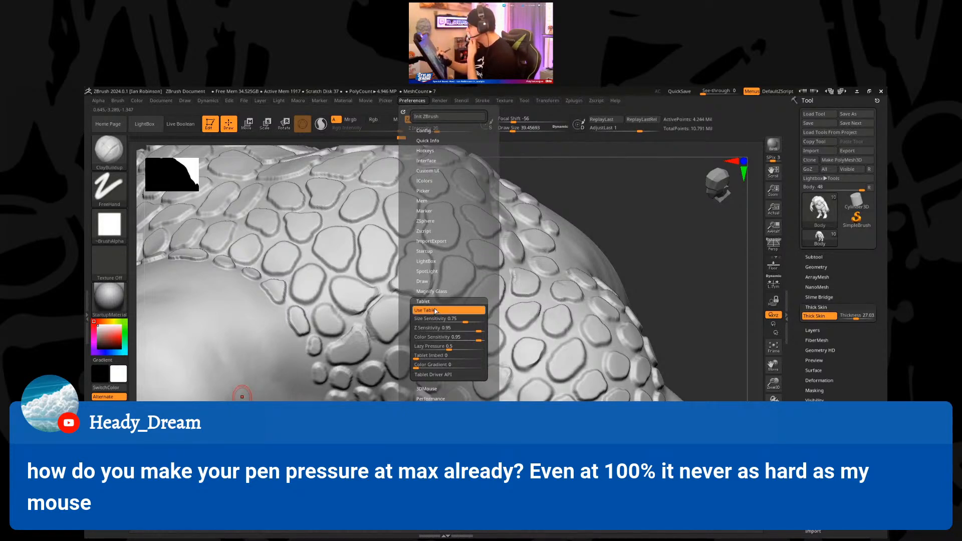
{"action": "left_click_drag", "start_coordinate": [251, 357], "coordinate": [254, 350]}
{"action": "left_click", "coordinate": [422, 102]}
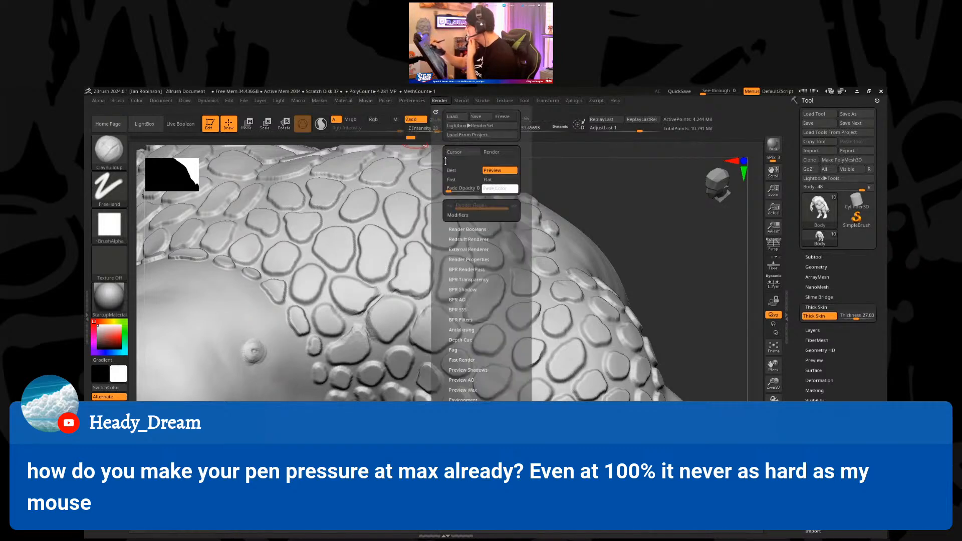
{"action": "left_click_drag", "start_coordinate": [228, 354], "coordinate": [229, 363]}
{"action": "mouse_move", "coordinate": [257, 328]}
{"action": "left_mouse_down"}
{"action": "mouse_move", "coordinate": [284, 358]}
{"action": "mouse_move", "coordinate": [268, 379]}
{"action": "mouse_move", "coordinate": [289, 378]}
{"action": "left_mouse_up"}
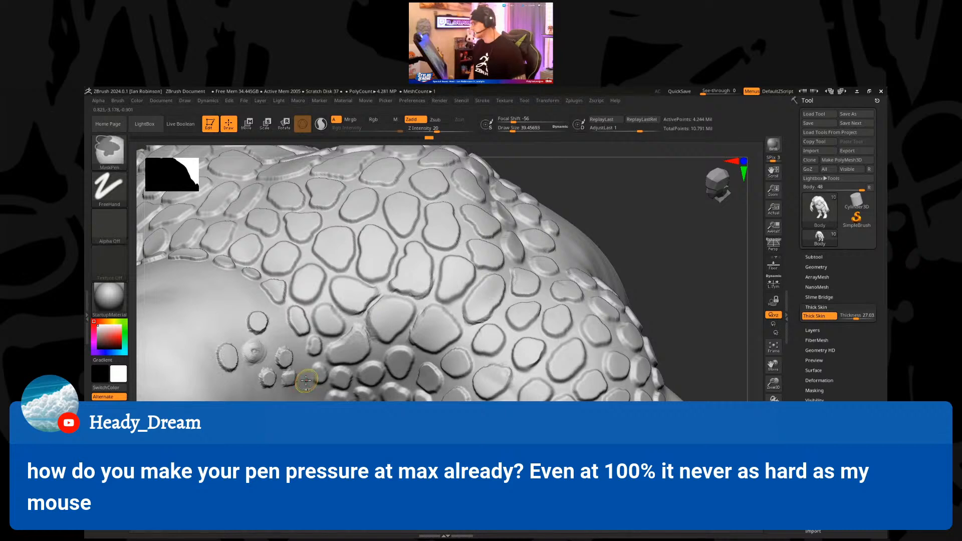
Step: Undo the test dabs on the side of the head and turn Use Tablet back on
{"action": "key", "text": "ctrl+z"}
{"action": "key", "text": "ctrl+z"}
{"action": "key", "text": "ctrl+z"}
{"action": "key", "text": "ctrl+z"}
{"action": "key", "text": "ctrl+z"}
{"action": "key", "text": "ctrl+z"}
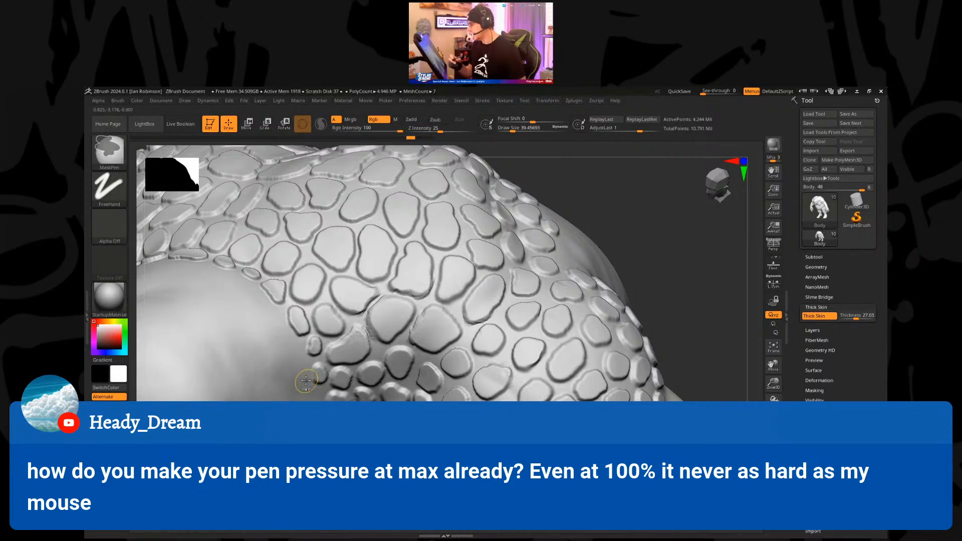
{"action": "left_click", "coordinate": [414, 101]}
{"action": "left_click", "coordinate": [432, 311]}
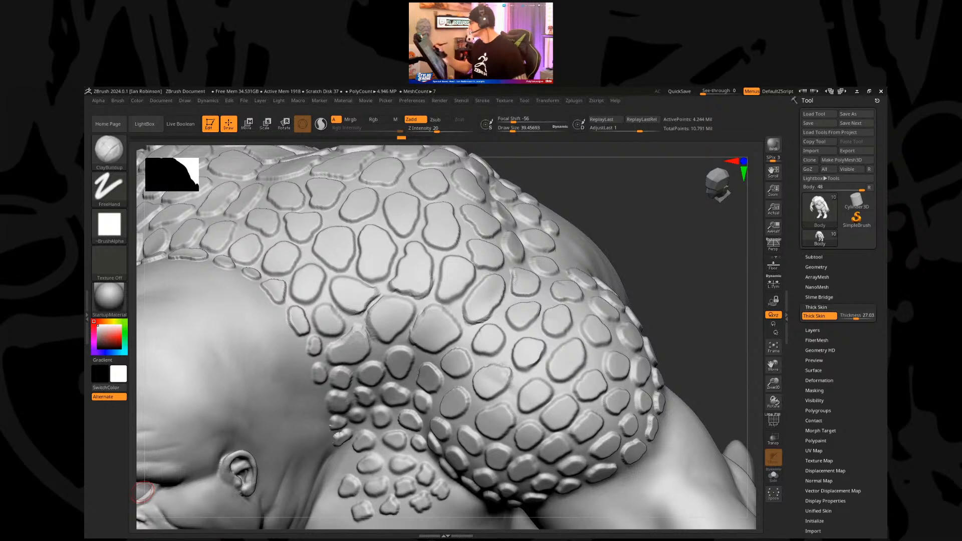
Step: Build up and reshape the smaller scales along the side of the neck down to its base with ClayBuildup
{"action": "mouse_move", "coordinate": [613, 199]}
{"action": "left_mouse_down"}
{"action": "mouse_move", "coordinate": [582, 215]}
{"action": "mouse_move", "coordinate": [594, 204]}
{"action": "left_mouse_up"}
{"action": "right_click_drag", "start_coordinate": [361, 340], "coordinate": [393, 284], "text": "alt"}
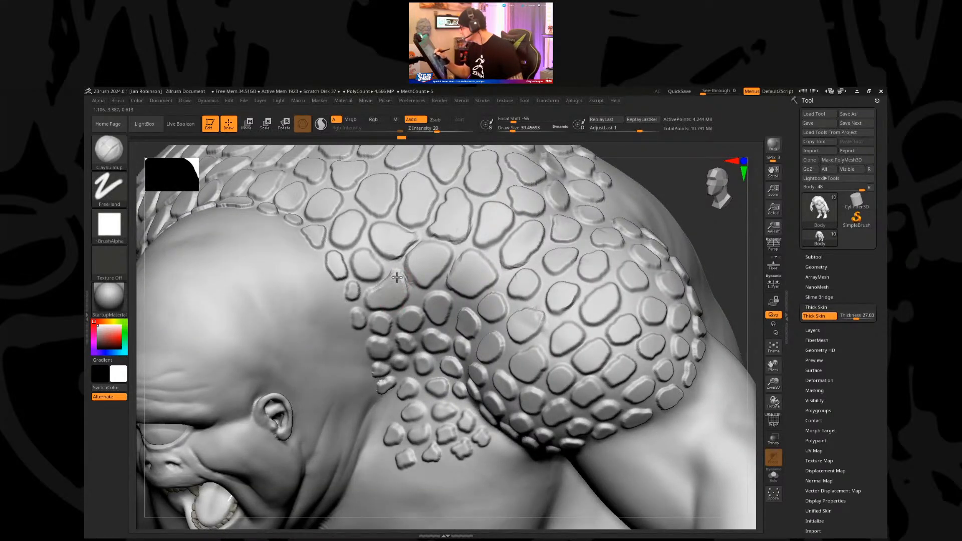
{"action": "mouse_move", "coordinate": [393, 277]}
{"action": "left_mouse_down"}
{"action": "mouse_move", "coordinate": [468, 221]}
{"action": "mouse_move", "coordinate": [466, 252]}
{"action": "mouse_move", "coordinate": [411, 312]}
{"action": "left_mouse_up"}
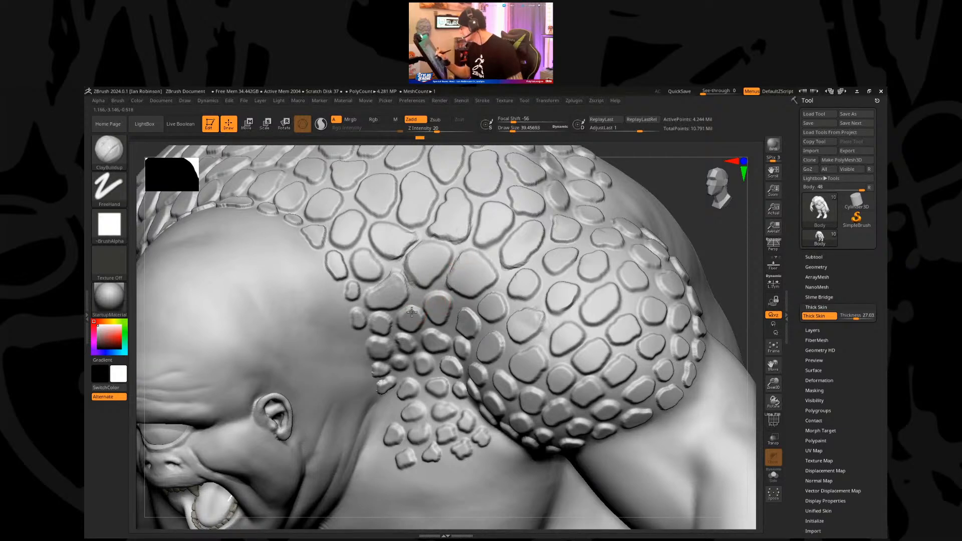
{"action": "right_click_drag", "start_coordinate": [422, 313], "coordinate": [412, 308]}
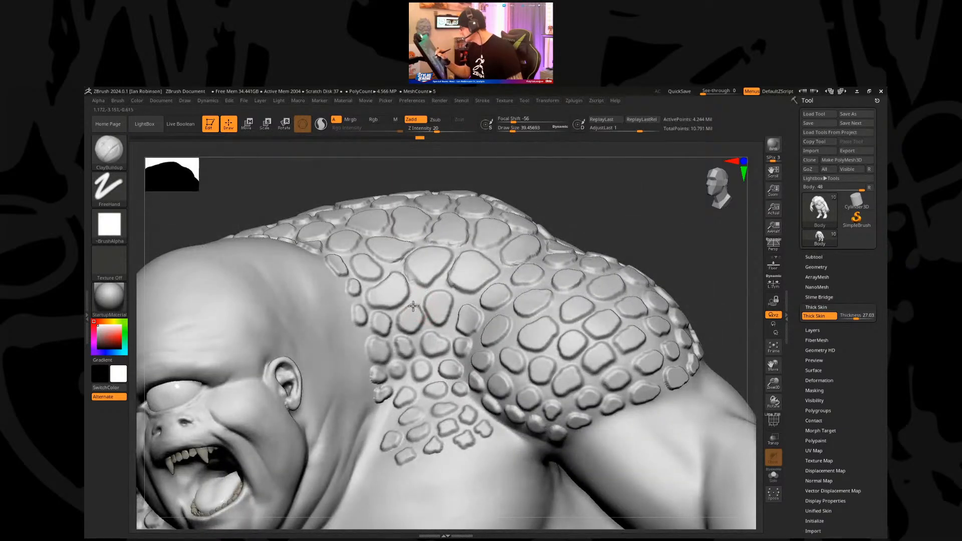
{"action": "mouse_move", "coordinate": [400, 323]}
{"action": "left_mouse_down"}
{"action": "mouse_move", "coordinate": [388, 329]}
{"action": "mouse_move", "coordinate": [356, 309]}
{"action": "mouse_move", "coordinate": [360, 320]}
{"action": "left_mouse_up"}
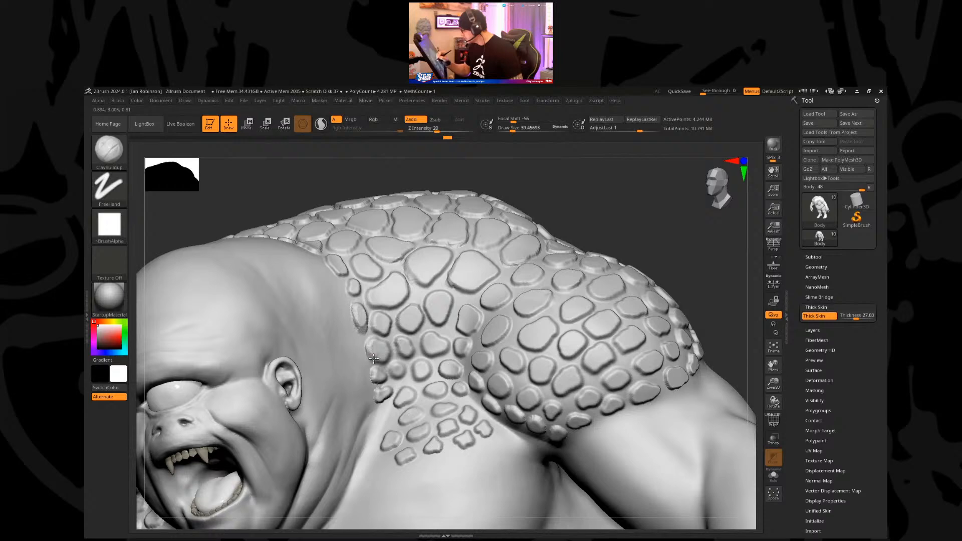
{"action": "left_click_drag", "start_coordinate": [387, 344], "coordinate": [396, 365]}
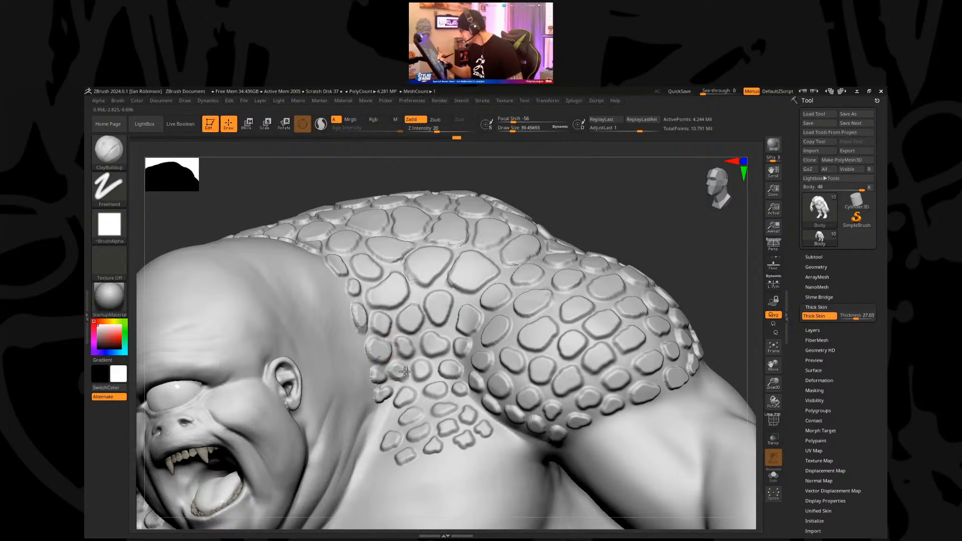
{"action": "mouse_move", "coordinate": [405, 374]}
{"action": "left_mouse_down"}
{"action": "mouse_move", "coordinate": [377, 400]}
{"action": "mouse_move", "coordinate": [384, 394]}
{"action": "left_mouse_up"}
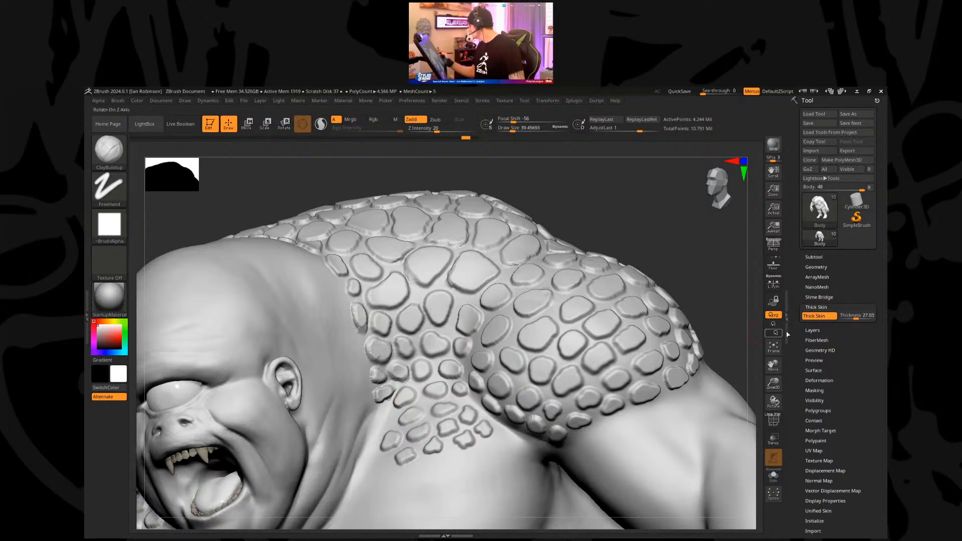
Step: Try ClayBuildup over the scales between neck and shoulder with Thick Skin thickness 0 and a draw size of about 82
{"action": "left_click", "coordinate": [824, 316]}
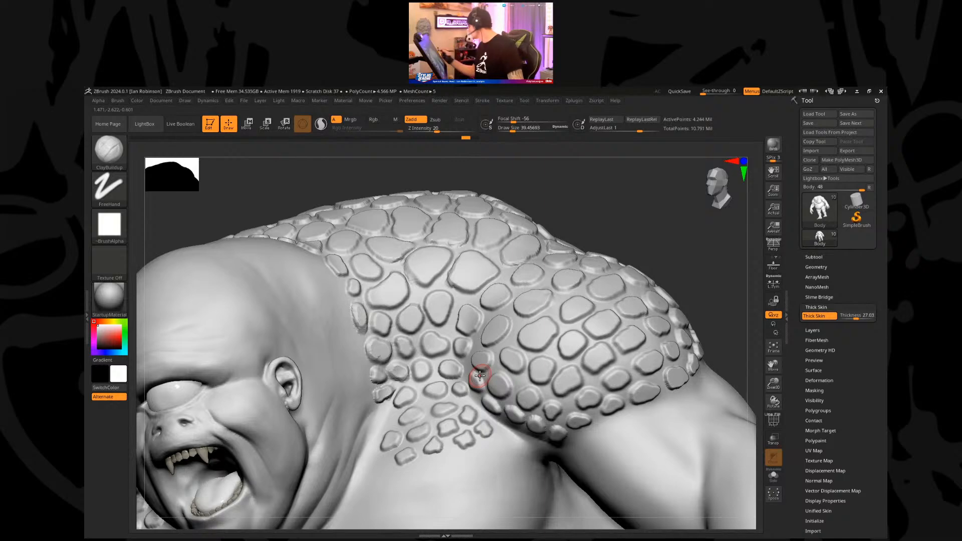
{"action": "left_click_drag", "start_coordinate": [854, 317], "coordinate": [834, 319]}
{"action": "key", "text": "s"}
{"action": "left_click_drag", "start_coordinate": [455, 364], "coordinate": [461, 364]}
{"action": "mouse_move", "coordinate": [382, 382]}
{"action": "left_mouse_down"}
{"action": "mouse_move", "coordinate": [390, 389]}
{"action": "mouse_move", "coordinate": [404, 358]}
{"action": "mouse_move", "coordinate": [386, 326]}
{"action": "mouse_move", "coordinate": [481, 270]}
{"action": "mouse_move", "coordinate": [527, 279]}
{"action": "mouse_move", "coordinate": [525, 295]}
{"action": "mouse_move", "coordinate": [509, 291]}
{"action": "mouse_move", "coordinate": [486, 246]}
{"action": "mouse_move", "coordinate": [436, 251]}
{"action": "mouse_move", "coordinate": [380, 278]}
{"action": "left_mouse_up"}
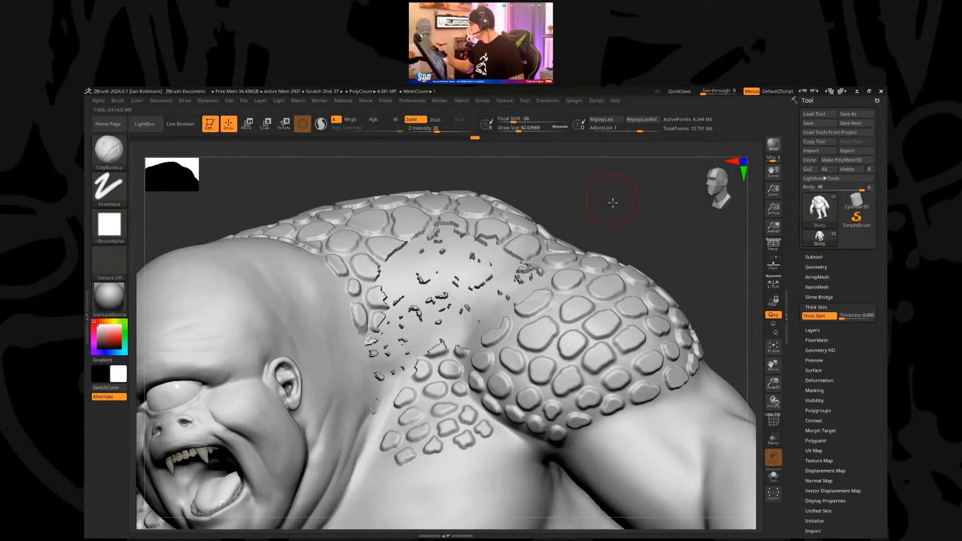
{"action": "left_click_drag", "start_coordinate": [617, 206], "coordinate": [586, 231]}
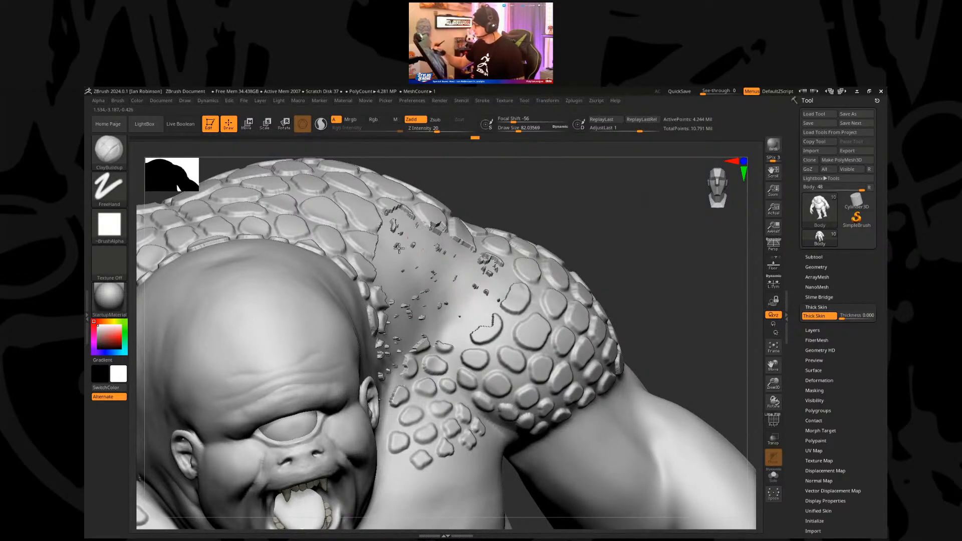
Step: Undo the ClayBuildup strokes made over the scales between neck and shoulder
{"action": "left_click_drag", "start_coordinate": [483, 182], "coordinate": [580, 215]}
{"action": "key", "text": "ctrl"}
{"action": "key", "text": "ctrl+z"}
{"action": "key", "text": "ctrl+z"}
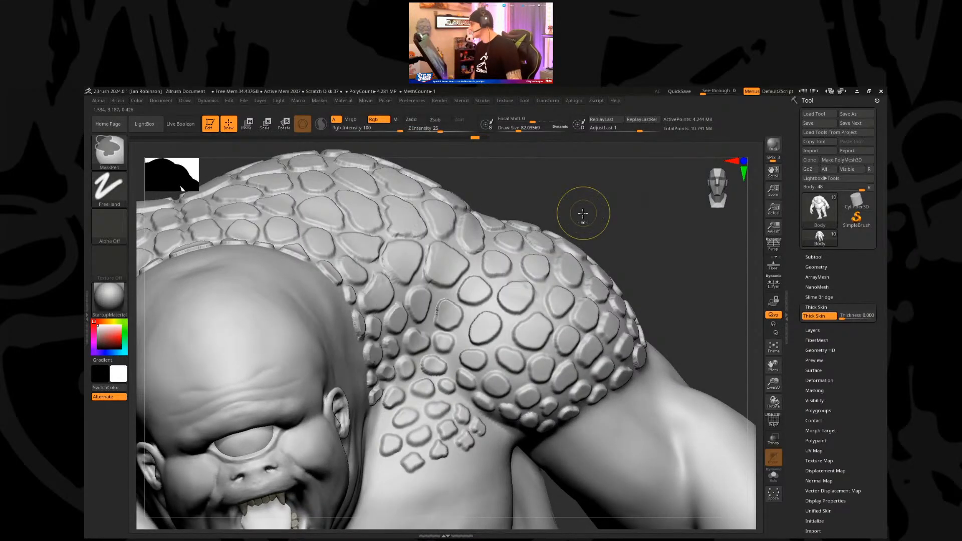
Step: Restore Thick Skin thickness to 27.03 and build up the inner shoulder and neck-base scales, reducing the draw size to about 39
{"action": "left_click_drag", "start_coordinate": [625, 223], "coordinate": [441, 301]}
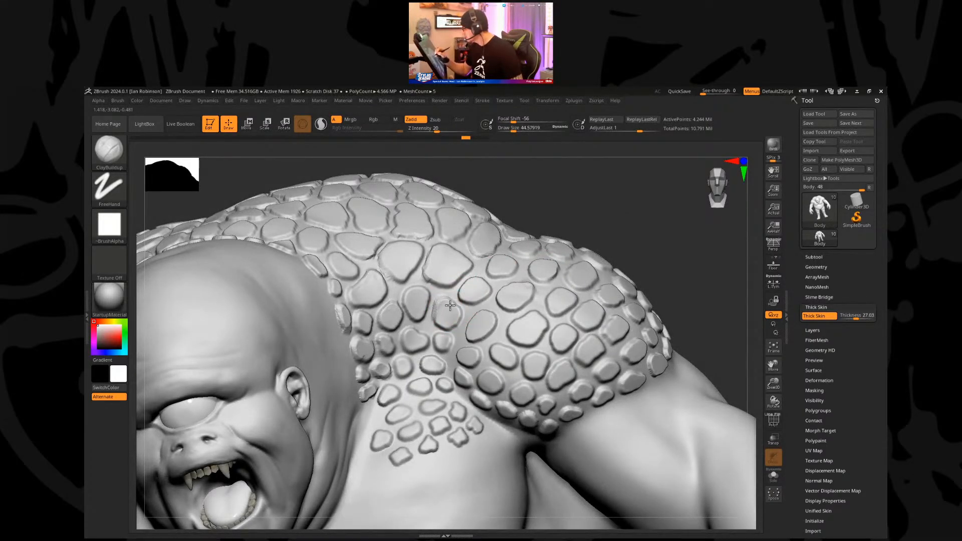
{"action": "left_click_drag", "start_coordinate": [449, 312], "coordinate": [415, 336]}
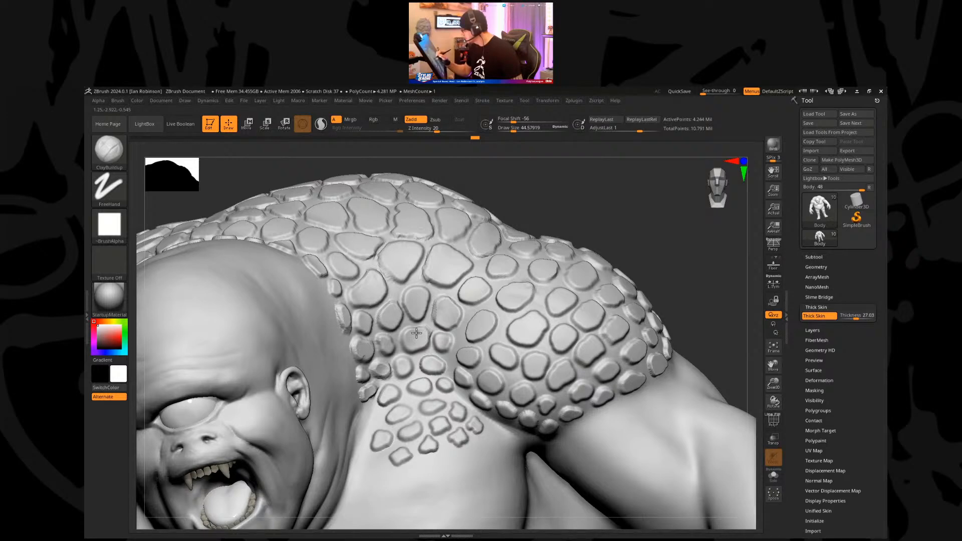
{"action": "key", "text": "s"}
{"action": "mouse_move", "coordinate": [424, 328]}
{"action": "left_mouse_down"}
{"action": "mouse_move", "coordinate": [450, 343]}
{"action": "mouse_move", "coordinate": [431, 343]}
{"action": "left_mouse_up"}
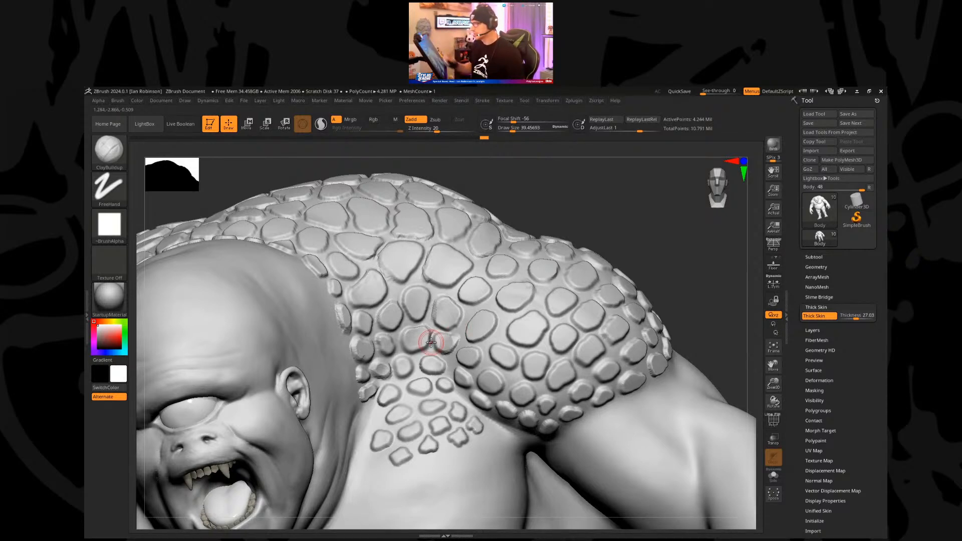
{"action": "right_click_drag", "start_coordinate": [429, 326], "coordinate": [404, 339]}
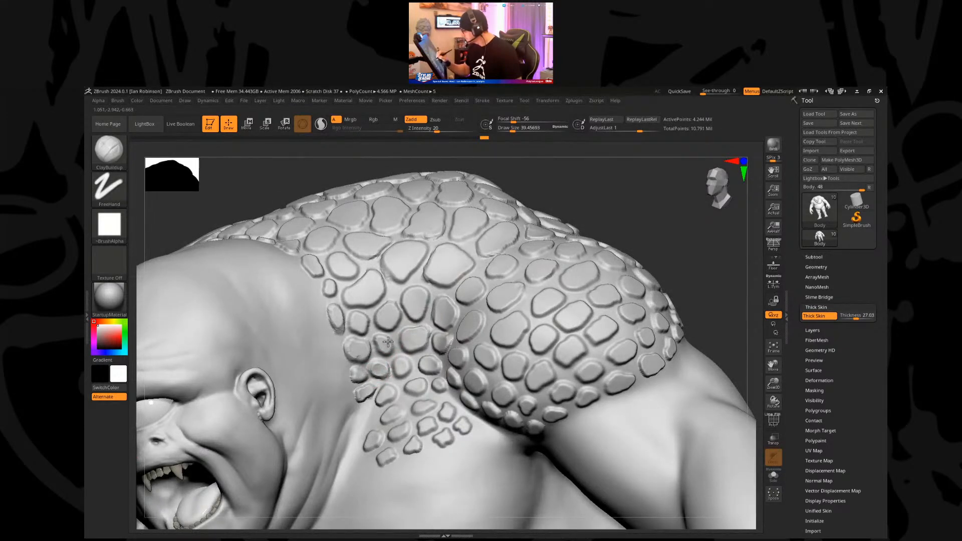
{"action": "left_click_drag", "start_coordinate": [388, 345], "coordinate": [402, 368]}
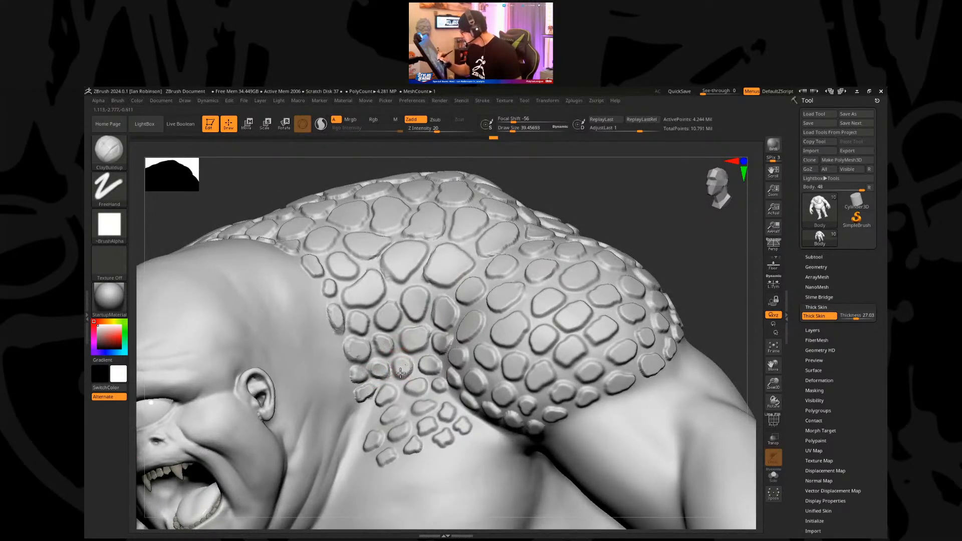
Step: Build up and widen the scales on the front and top of the shoulder with ClayBuildup at draw size about 39
{"action": "mouse_move", "coordinate": [429, 365]}
{"action": "right_mouse_down"}
{"action": "mouse_move", "coordinate": [515, 279]}
{"action": "mouse_move", "coordinate": [531, 287]}
{"action": "mouse_move", "coordinate": [513, 278]}
{"action": "right_mouse_up"}
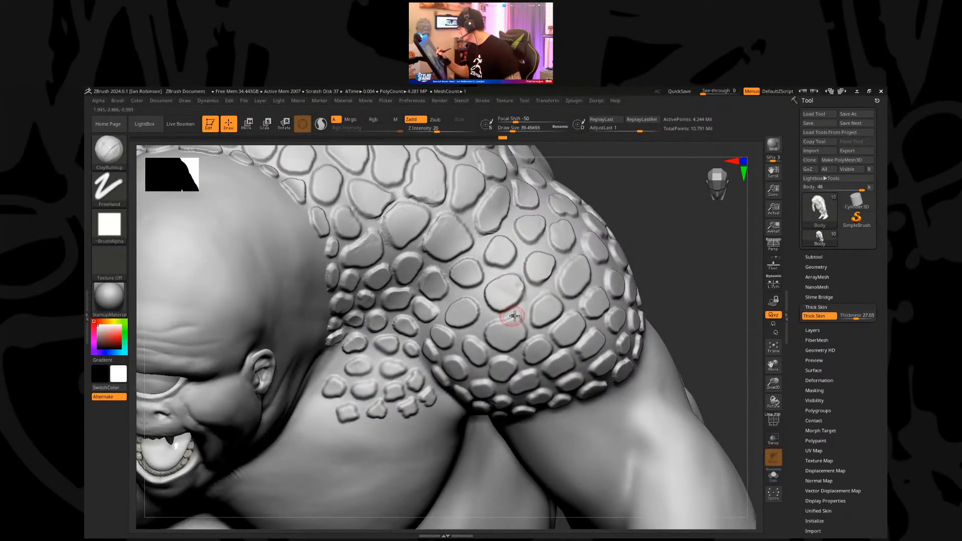
{"action": "right_click_drag", "start_coordinate": [498, 316], "coordinate": [493, 325]}
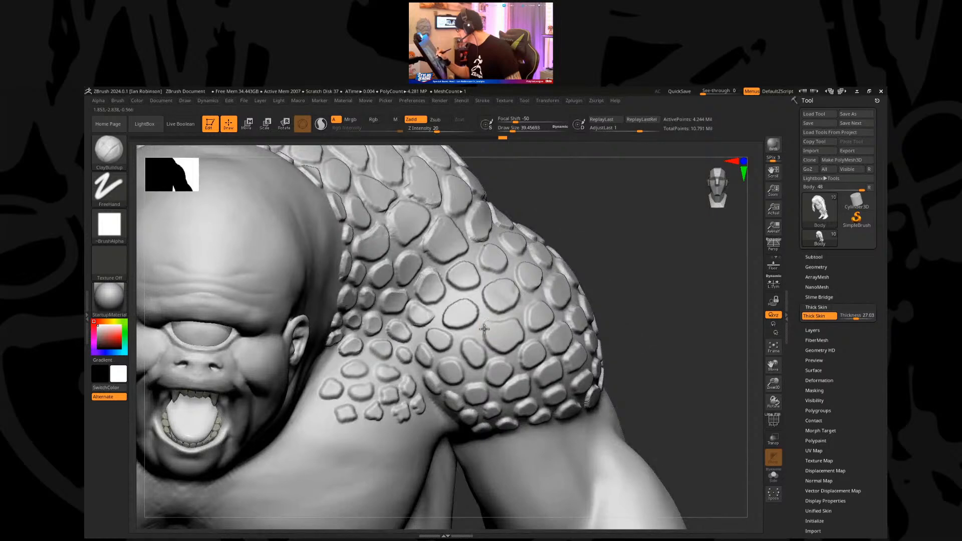
{"action": "right_click_drag", "start_coordinate": [548, 311], "coordinate": [501, 322]}
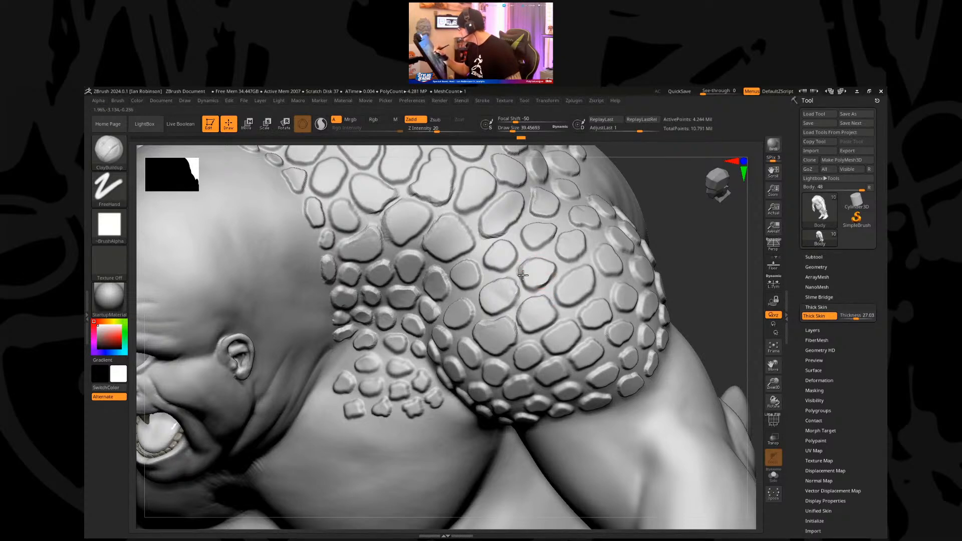
{"action": "mouse_move", "coordinate": [564, 273]}
{"action": "right_mouse_down", "text": "alt"}
{"action": "mouse_move", "coordinate": [524, 315]}
{"action": "mouse_move", "coordinate": [549, 300]}
{"action": "mouse_move", "coordinate": [532, 308]}
{"action": "right_mouse_up", "text": "alt"}
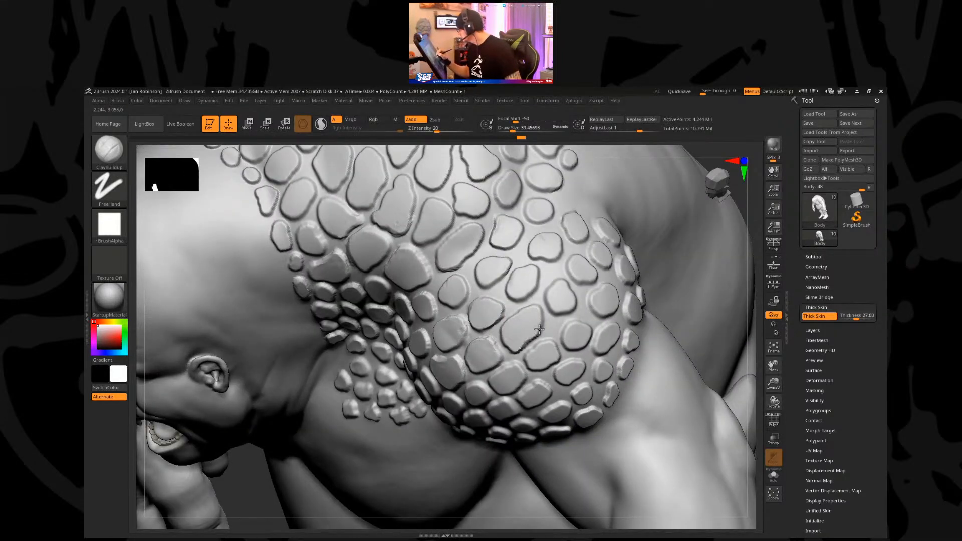
{"action": "left_click", "coordinate": [562, 312]}
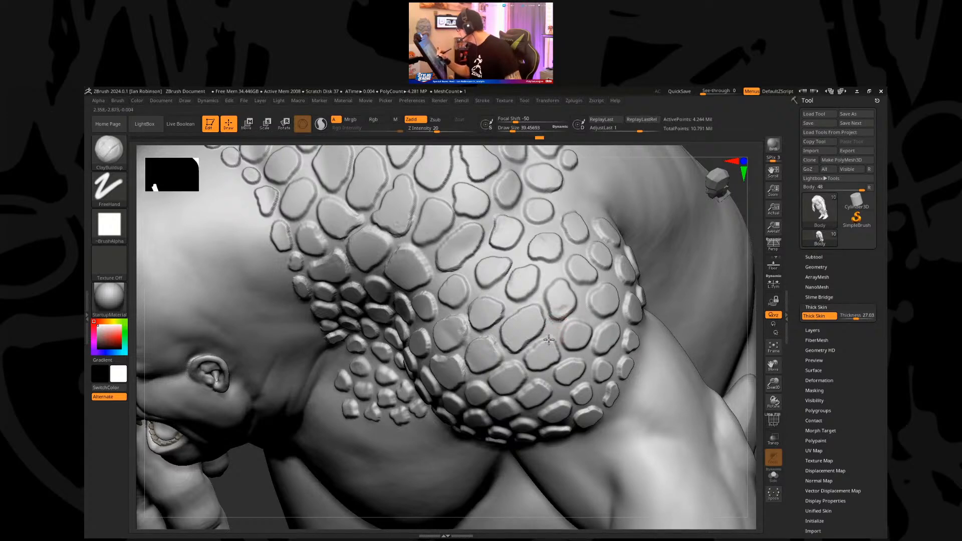
{"action": "right_click_drag", "start_coordinate": [569, 326], "coordinate": [535, 320]}
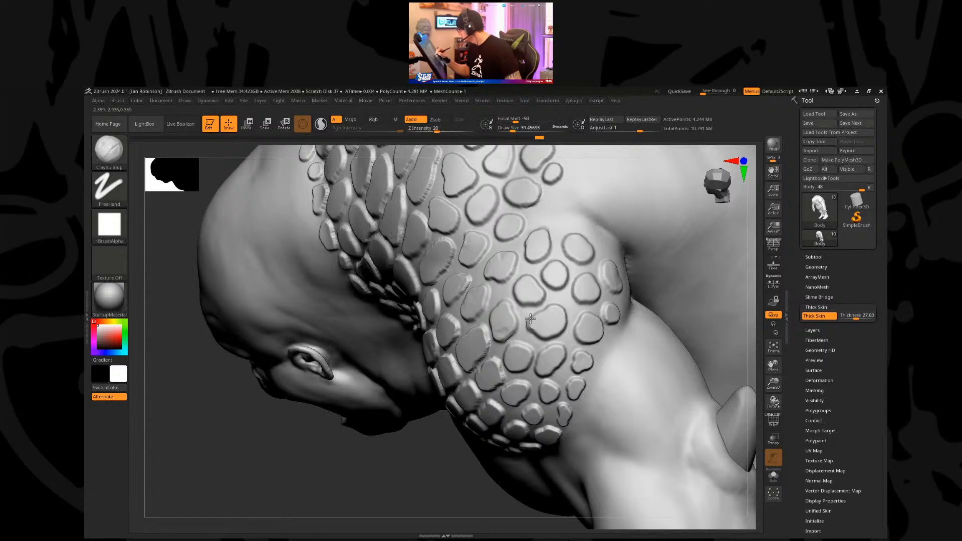
Step: Fill out the large scales on the outer shoulder cap with ClayBuildup to tighten the gaps between them
{"action": "left_click_drag", "start_coordinate": [535, 332], "coordinate": [532, 335]}
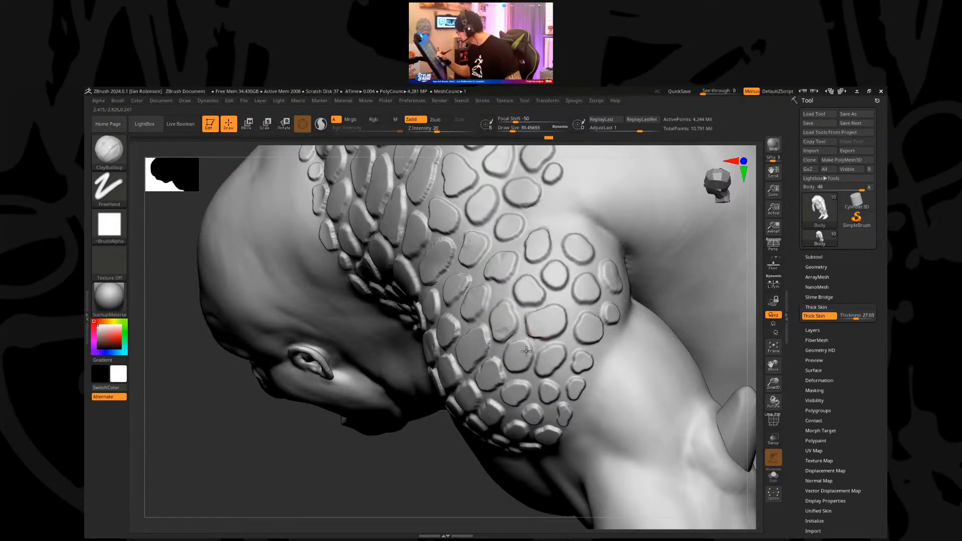
{"action": "right_click_drag", "start_coordinate": [526, 350], "coordinate": [518, 370]}
{"action": "mouse_move", "coordinate": [514, 368]}
{"action": "left_mouse_down"}
{"action": "mouse_move", "coordinate": [505, 350]}
{"action": "mouse_move", "coordinate": [515, 354]}
{"action": "left_mouse_up"}
{"action": "left_click_drag", "start_coordinate": [516, 396], "coordinate": [494, 414]}
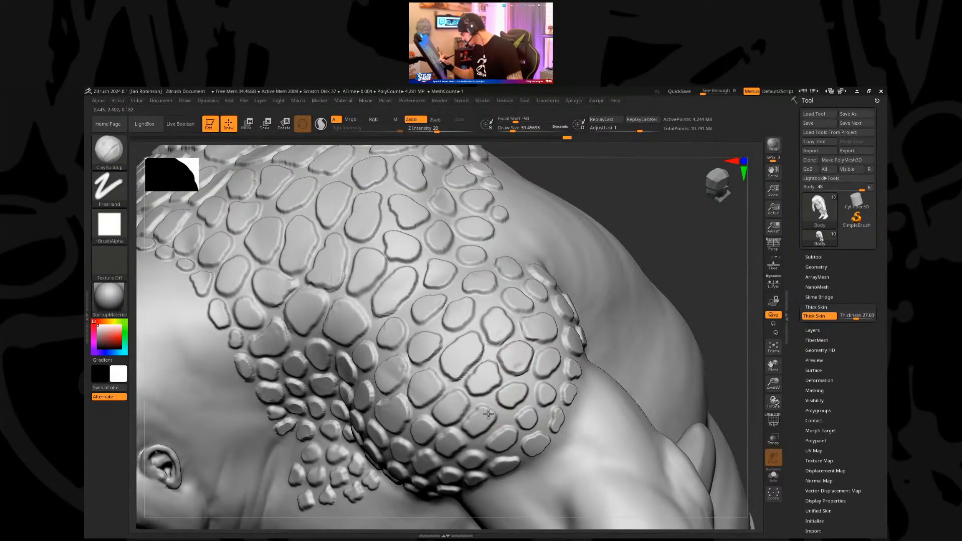
Step: Reduce the draw size to about 24 and refine the edges of the scales across the outer and rear shoulder
{"action": "mouse_move", "coordinate": [476, 387]}
{"action": "right_mouse_down"}
{"action": "mouse_move", "coordinate": [468, 400]}
{"action": "mouse_move", "coordinate": [493, 374]}
{"action": "right_mouse_up"}
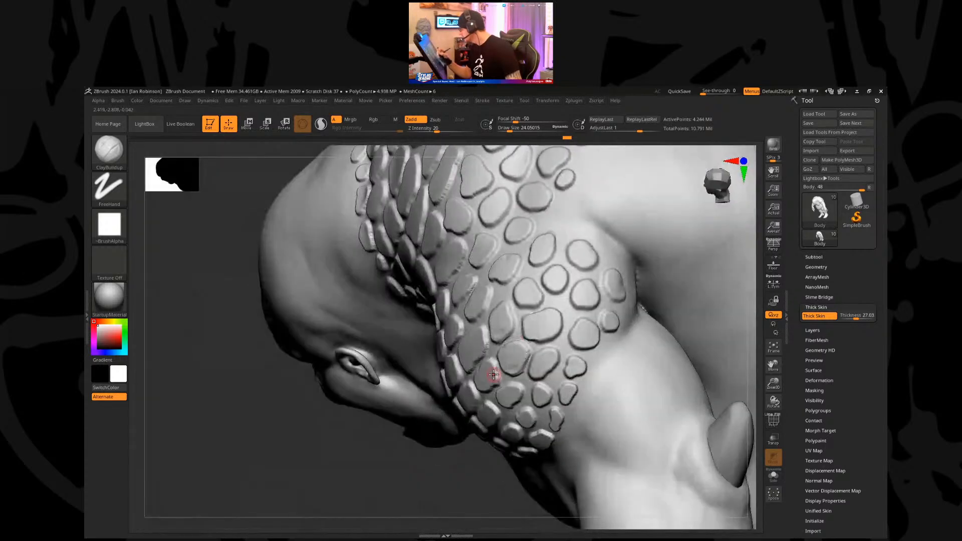
{"action": "right_click_drag", "start_coordinate": [522, 281], "coordinate": [526, 275]}
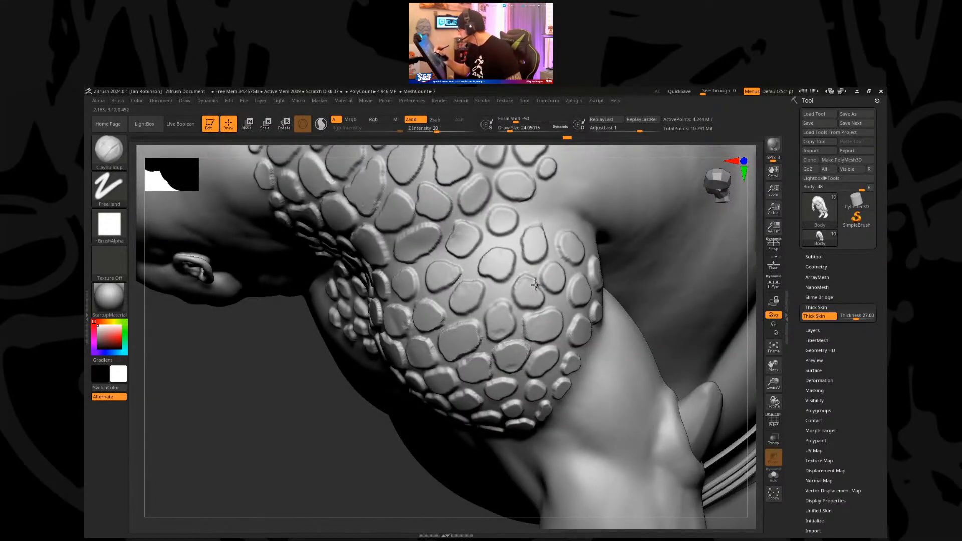
{"action": "right_click_drag", "start_coordinate": [522, 292], "coordinate": [536, 278]}
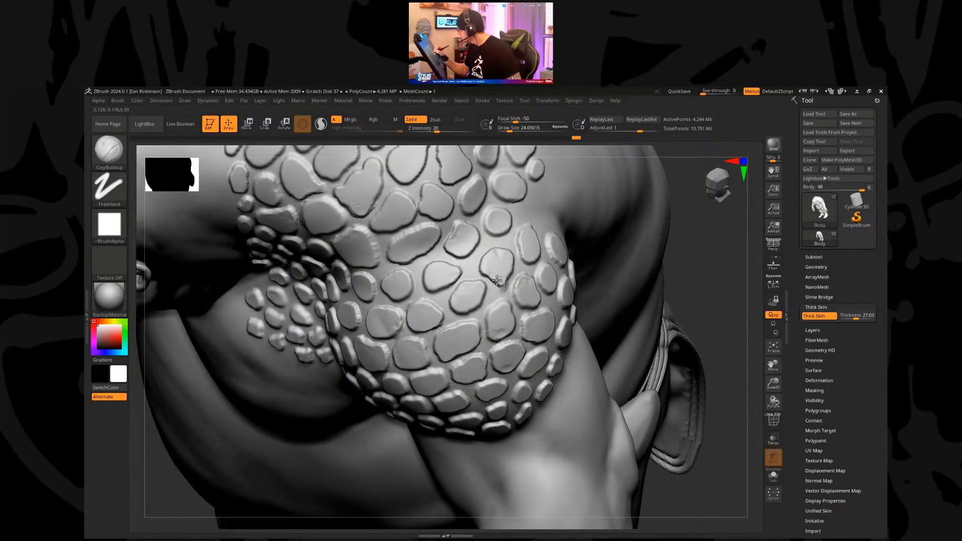
Step: Set the draw size to about 32, enlarge the rear shoulder scales and add a small scale at the crease between shoulder and back
{"action": "key", "text": "s"}
{"action": "left_click_drag", "start_coordinate": [507, 275], "coordinate": [509, 276]}
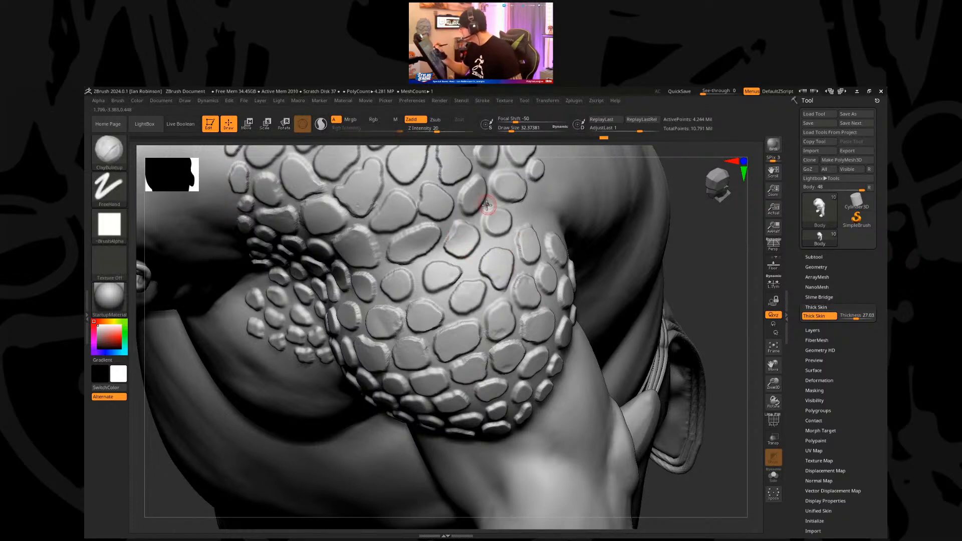
{"action": "right_click_drag", "start_coordinate": [487, 205], "coordinate": [430, 326]}
{"action": "right_click_drag", "start_coordinate": [477, 286], "coordinate": [504, 255]}
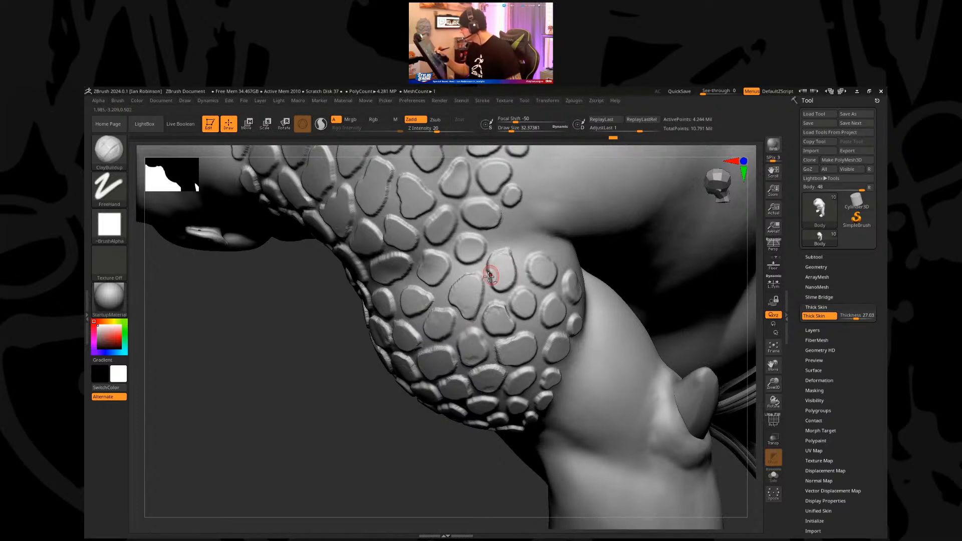
{"action": "mouse_move", "coordinate": [322, 369]}
{"action": "right_mouse_down"}
{"action": "mouse_move", "coordinate": [314, 341]}
{"action": "mouse_move", "coordinate": [300, 359]}
{"action": "mouse_move", "coordinate": [452, 283]}
{"action": "mouse_move", "coordinate": [417, 280]}
{"action": "right_mouse_up"}
{"action": "mouse_move", "coordinate": [420, 299]}
{"action": "left_mouse_down"}
{"action": "mouse_move", "coordinate": [436, 305]}
{"action": "mouse_move", "coordinate": [439, 297]}
{"action": "mouse_move", "coordinate": [422, 310]}
{"action": "mouse_move", "coordinate": [451, 300]}
{"action": "left_mouse_up"}
{"action": "left_click_drag", "start_coordinate": [391, 328], "coordinate": [397, 326]}
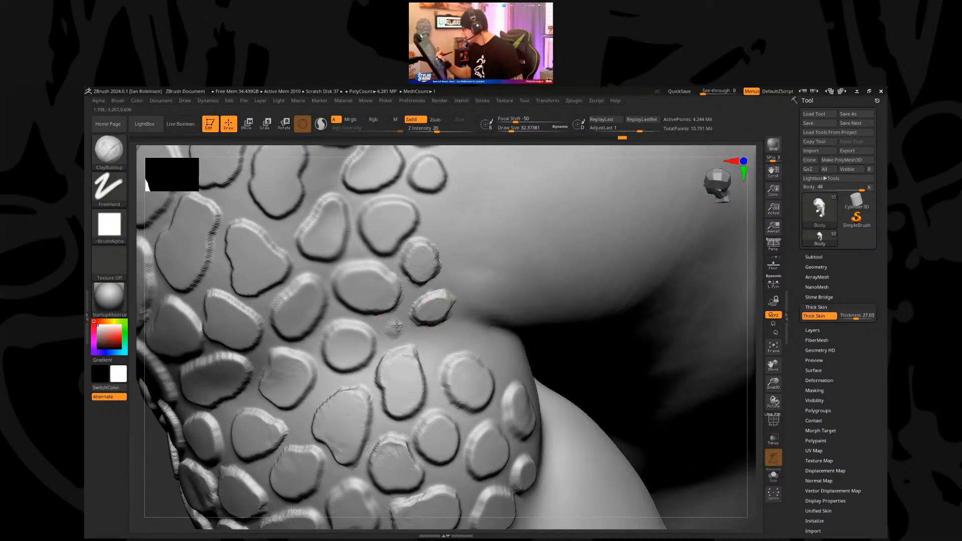
Step: Extend the small scale at the shoulder crease and build up the neighbouring scales toward the shoulder blade with ClayBuildup
{"action": "right_click_drag", "start_coordinate": [426, 336], "coordinate": [281, 466], "text": "ctrl"}
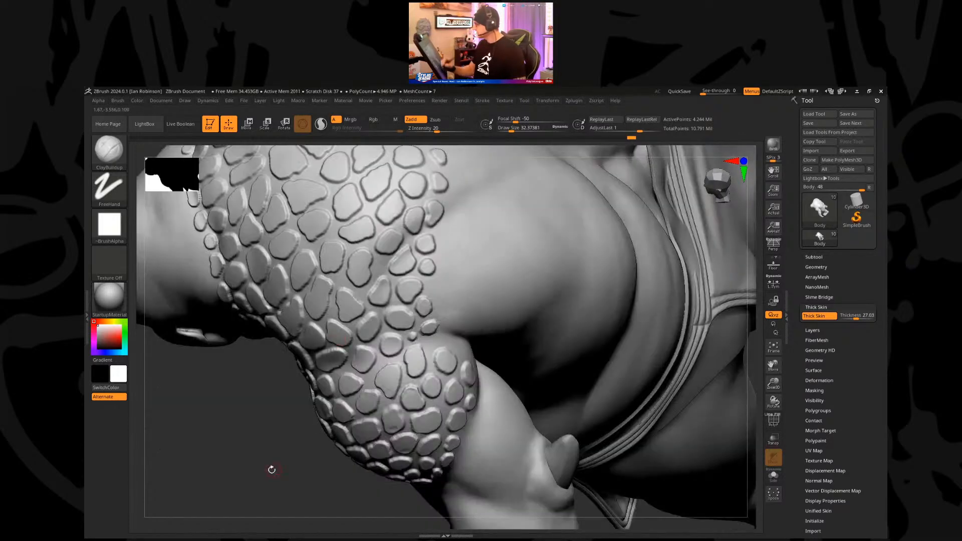
{"action": "right_click_drag", "start_coordinate": [277, 429], "coordinate": [277, 406]}
{"action": "right_click_drag", "start_coordinate": [653, 273], "coordinate": [625, 286]}
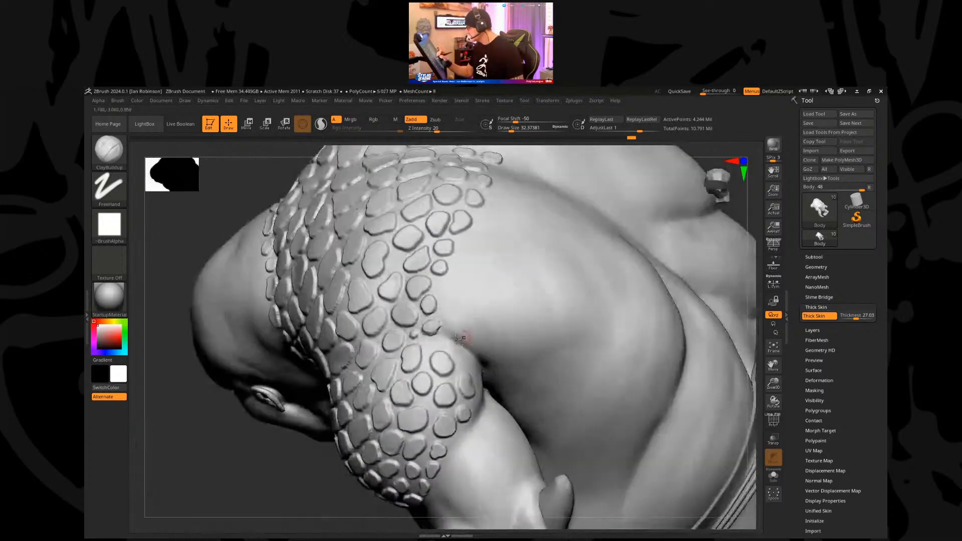
{"action": "right_click_drag", "start_coordinate": [442, 367], "coordinate": [459, 414]}
{"action": "mouse_move", "coordinate": [458, 414]}
{"action": "right_mouse_down", "text": "ctrl"}
{"action": "mouse_move", "coordinate": [430, 326]}
{"action": "mouse_move", "coordinate": [441, 340]}
{"action": "mouse_move", "coordinate": [427, 343]}
{"action": "right_mouse_up", "text": "ctrl"}
{"action": "mouse_move", "coordinate": [426, 344]}
{"action": "left_mouse_down"}
{"action": "mouse_move", "coordinate": [416, 331]}
{"action": "mouse_move", "coordinate": [444, 337]}
{"action": "mouse_move", "coordinate": [362, 351]}
{"action": "mouse_move", "coordinate": [374, 330]}
{"action": "mouse_move", "coordinate": [347, 325]}
{"action": "mouse_move", "coordinate": [319, 349]}
{"action": "mouse_move", "coordinate": [344, 367]}
{"action": "mouse_move", "coordinate": [374, 346]}
{"action": "mouse_move", "coordinate": [362, 327]}
{"action": "left_mouse_up"}
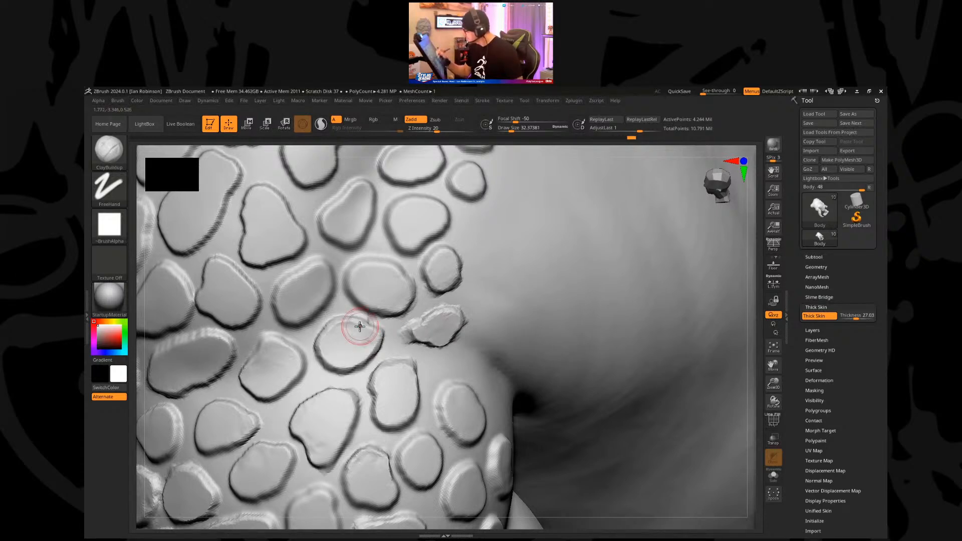
{"action": "mouse_move", "coordinate": [344, 244]}
{"action": "left_mouse_down"}
{"action": "mouse_move", "coordinate": [375, 201]}
{"action": "mouse_move", "coordinate": [358, 183]}
{"action": "mouse_move", "coordinate": [332, 202]}
{"action": "mouse_move", "coordinate": [358, 240]}
{"action": "left_mouse_up"}
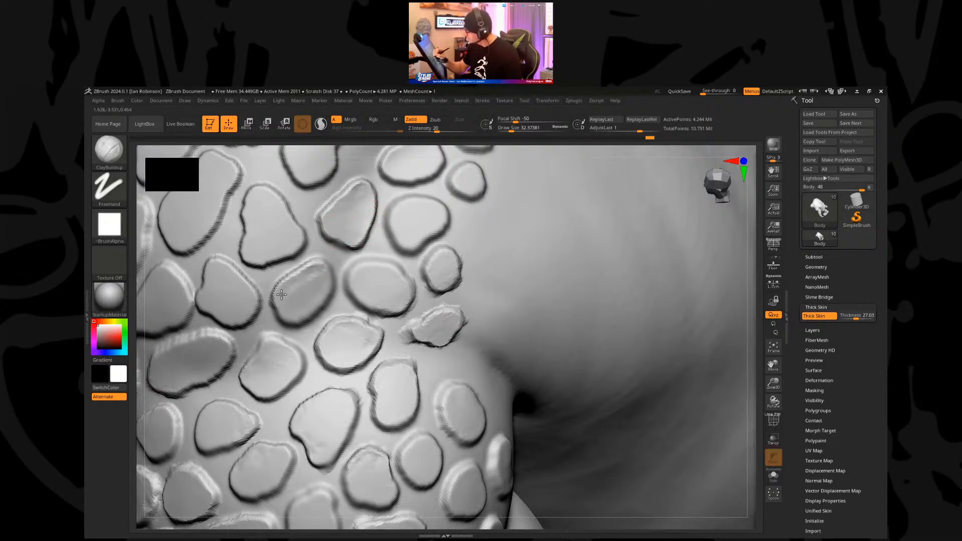
{"action": "mouse_move", "coordinate": [317, 308]}
{"action": "left_mouse_down"}
{"action": "mouse_move", "coordinate": [315, 276]}
{"action": "mouse_move", "coordinate": [299, 284]}
{"action": "left_mouse_up"}
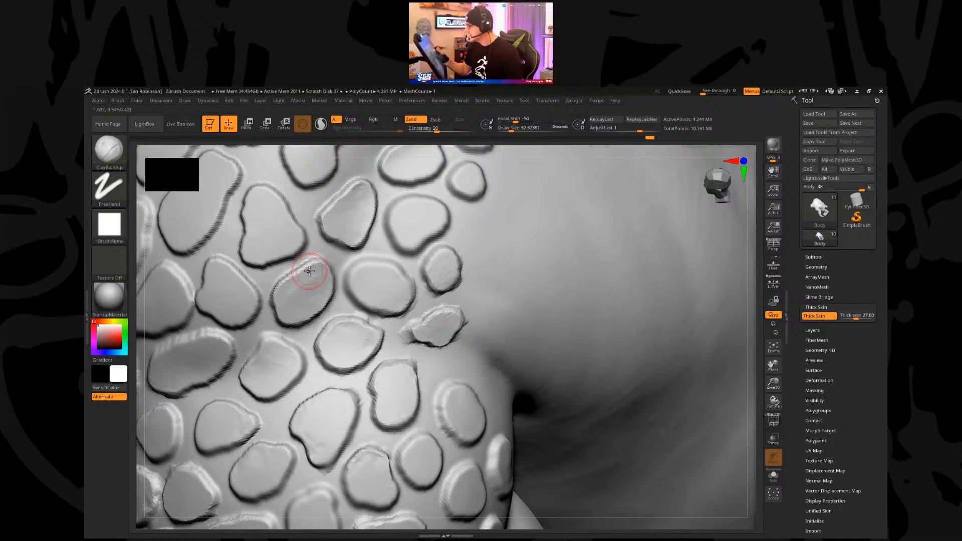
{"action": "left_click_drag", "start_coordinate": [374, 266], "coordinate": [370, 267]}
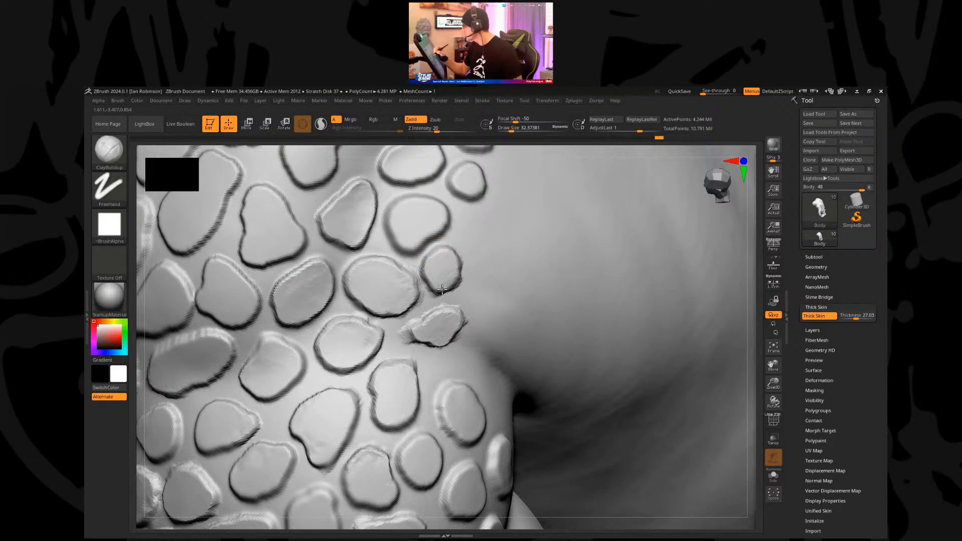
Step: Enlarge and reshape the scales farther up the back near the border with the bare skin
{"action": "right_click_drag", "start_coordinate": [468, 249], "coordinate": [408, 268]}
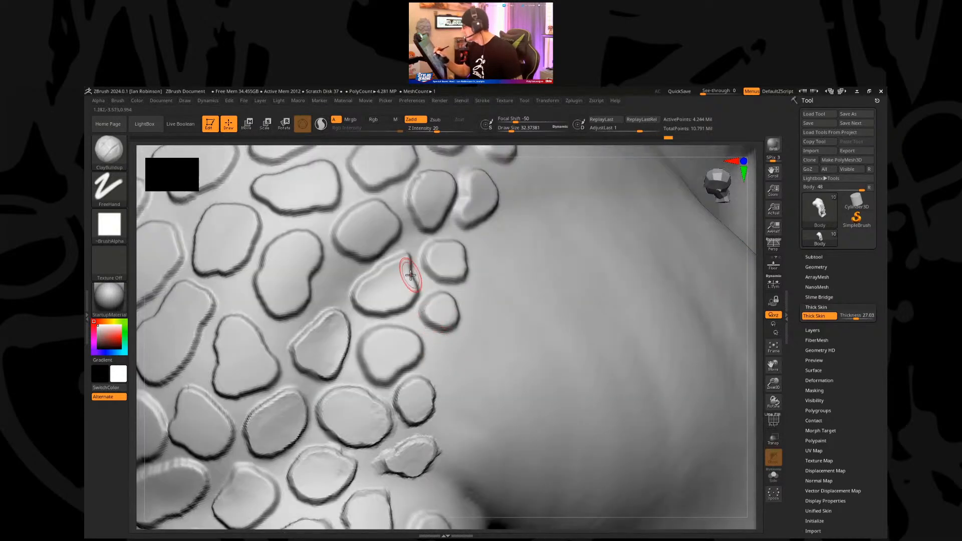
{"action": "mouse_move", "coordinate": [410, 289]}
{"action": "left_mouse_down"}
{"action": "mouse_move", "coordinate": [378, 313]}
{"action": "mouse_move", "coordinate": [402, 259]}
{"action": "mouse_move", "coordinate": [346, 251]}
{"action": "mouse_move", "coordinate": [342, 273]}
{"action": "mouse_move", "coordinate": [383, 216]}
{"action": "left_mouse_up"}
{"action": "left_click_drag", "start_coordinate": [318, 281], "coordinate": [311, 258]}
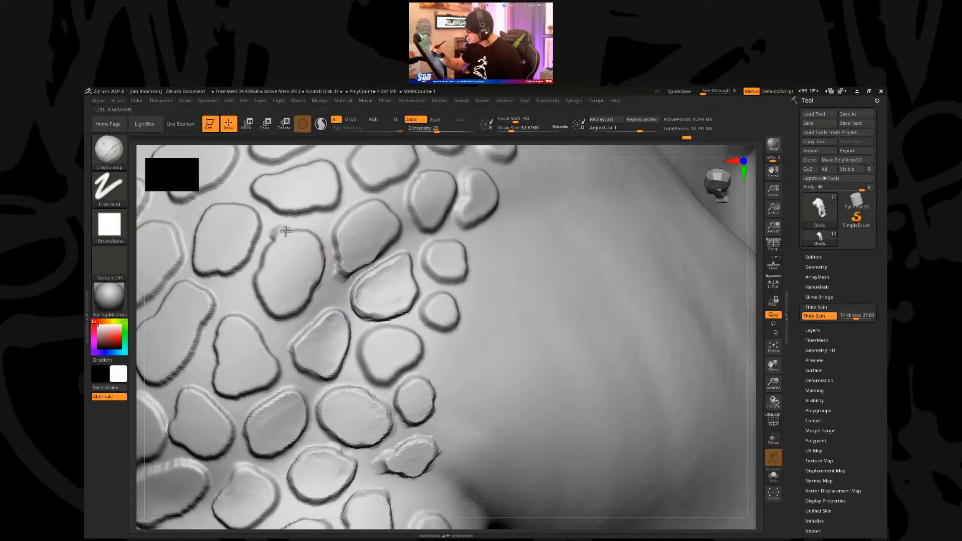
{"action": "mouse_move", "coordinate": [258, 272]}
{"action": "left_mouse_down"}
{"action": "mouse_move", "coordinate": [255, 306]}
{"action": "mouse_move", "coordinate": [278, 319]}
{"action": "mouse_move", "coordinate": [357, 253]}
{"action": "mouse_move", "coordinate": [356, 215]}
{"action": "mouse_move", "coordinate": [382, 296]}
{"action": "mouse_move", "coordinate": [370, 285]}
{"action": "mouse_move", "coordinate": [429, 321]}
{"action": "mouse_move", "coordinate": [361, 279]}
{"action": "mouse_move", "coordinate": [382, 295]}
{"action": "mouse_move", "coordinate": [443, 257]}
{"action": "mouse_move", "coordinate": [424, 286]}
{"action": "mouse_move", "coordinate": [466, 270]}
{"action": "left_mouse_up"}
Step: Reduce the draw size to about 28 and fill out the pair of scales at the upper-back border
{"action": "right_click_drag", "start_coordinate": [468, 278], "coordinate": [446, 278]}
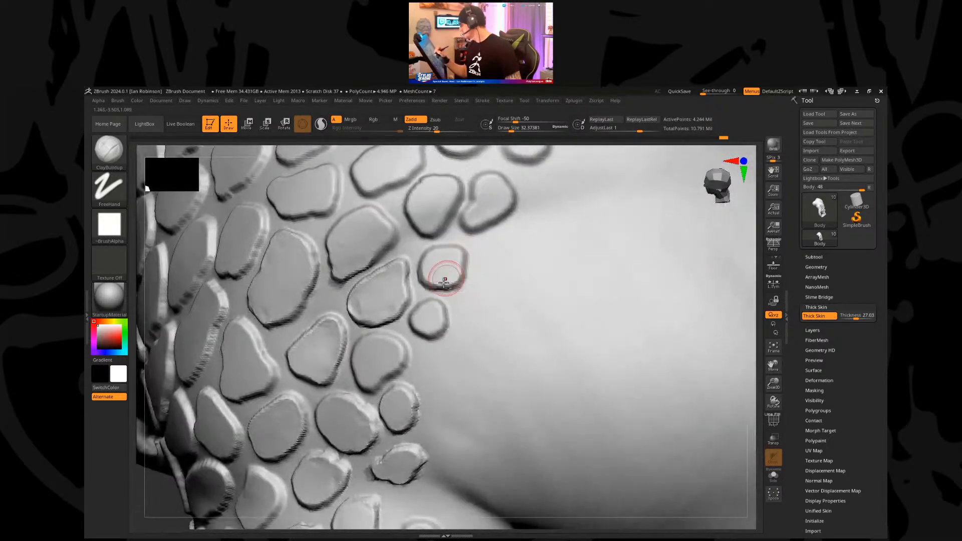
{"action": "key", "text": "s"}
{"action": "mouse_move", "coordinate": [481, 200]}
{"action": "left_mouse_down"}
{"action": "mouse_move", "coordinate": [462, 197]}
{"action": "mouse_move", "coordinate": [455, 217]}
{"action": "mouse_move", "coordinate": [479, 208]}
{"action": "mouse_move", "coordinate": [464, 226]}
{"action": "mouse_move", "coordinate": [494, 221]}
{"action": "mouse_move", "coordinate": [511, 205]}
{"action": "mouse_move", "coordinate": [493, 224]}
{"action": "mouse_move", "coordinate": [463, 209]}
{"action": "mouse_move", "coordinate": [441, 219]}
{"action": "left_mouse_up"}
{"action": "key", "text": "s"}
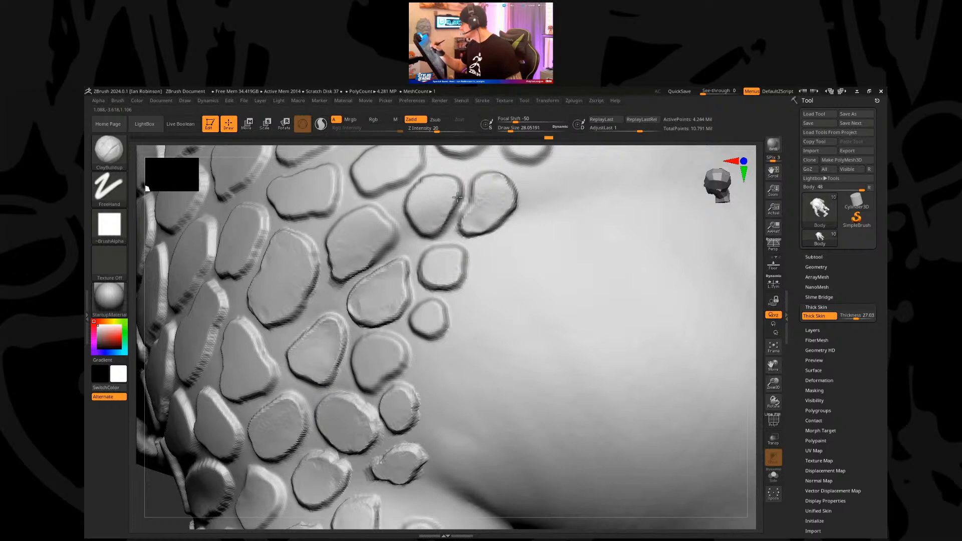
Step: Build up the small scales on the upper chest below the neck, squaring their outlines and narrowing the gaps between them
{"action": "key", "text": "f"}
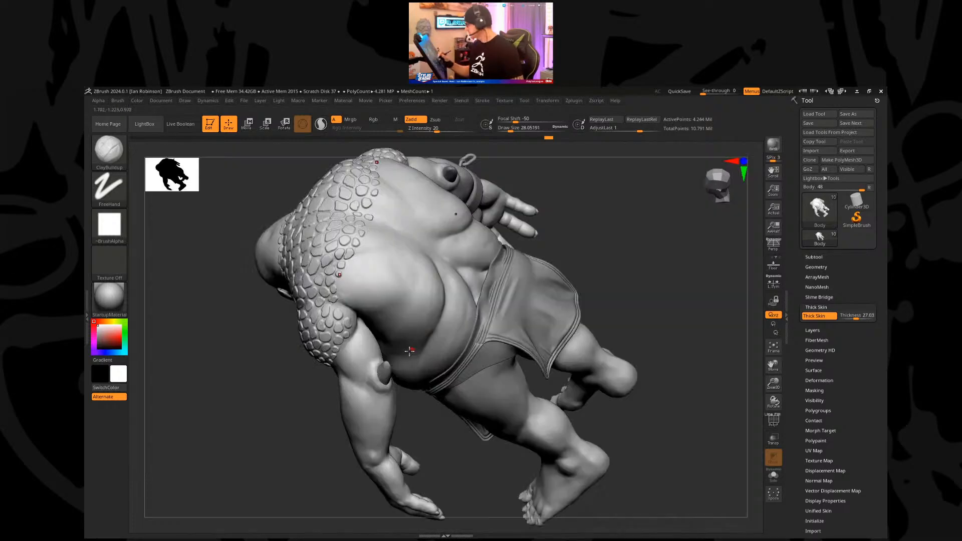
{"action": "left_click_drag", "start_coordinate": [612, 211], "coordinate": [592, 302]}
{"action": "right_click_drag", "start_coordinate": [591, 301], "coordinate": [584, 371], "text": "ctrl"}
{"action": "right_click_drag", "start_coordinate": [450, 292], "coordinate": [407, 435], "text": "alt"}
{"action": "right_click_drag", "start_coordinate": [448, 240], "coordinate": [478, 328], "text": "ctrl"}
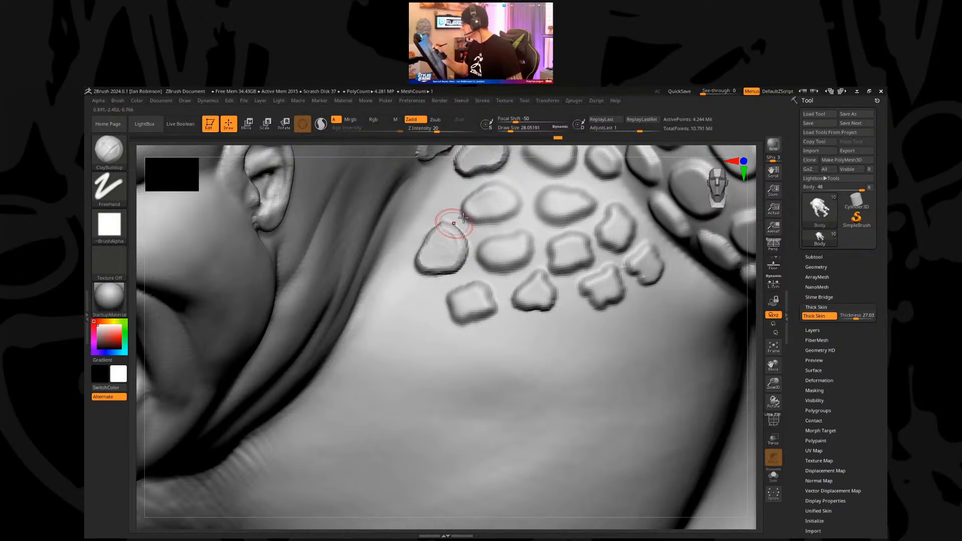
{"action": "mouse_move", "coordinate": [479, 197]}
{"action": "left_mouse_down"}
{"action": "mouse_move", "coordinate": [498, 191]}
{"action": "mouse_move", "coordinate": [501, 211]}
{"action": "mouse_move", "coordinate": [476, 213]}
{"action": "mouse_move", "coordinate": [508, 198]}
{"action": "mouse_move", "coordinate": [461, 206]}
{"action": "mouse_move", "coordinate": [471, 219]}
{"action": "mouse_move", "coordinate": [508, 213]}
{"action": "mouse_move", "coordinate": [527, 184]}
{"action": "left_mouse_up"}
{"action": "mouse_move", "coordinate": [519, 233]}
{"action": "left_mouse_down"}
{"action": "mouse_move", "coordinate": [495, 237]}
{"action": "mouse_move", "coordinate": [506, 273]}
{"action": "mouse_move", "coordinate": [532, 243]}
{"action": "mouse_move", "coordinate": [513, 246]}
{"action": "left_mouse_up"}
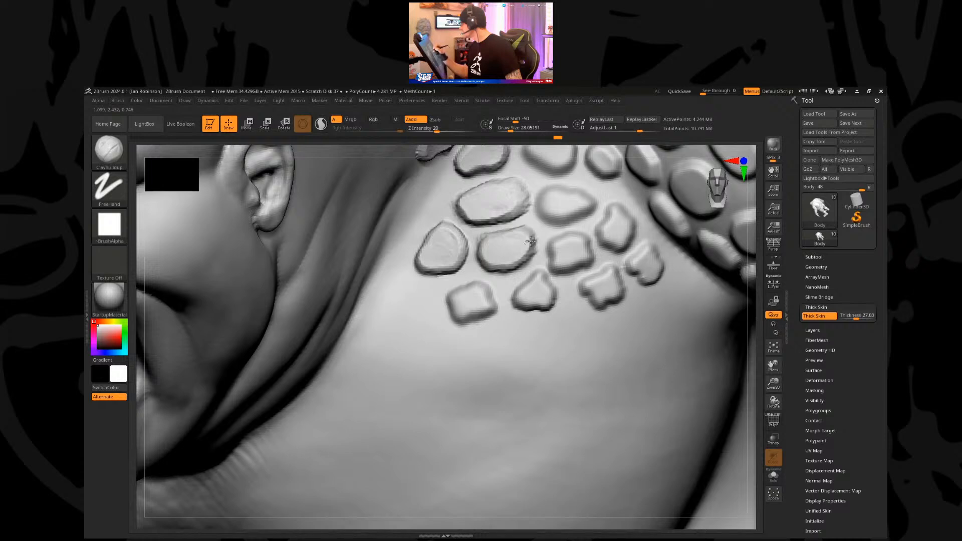
{"action": "mouse_move", "coordinate": [588, 194]}
{"action": "left_mouse_down"}
{"action": "mouse_move", "coordinate": [541, 221]}
{"action": "mouse_move", "coordinate": [591, 210]}
{"action": "mouse_move", "coordinate": [568, 243]}
{"action": "mouse_move", "coordinate": [591, 258]}
{"action": "left_mouse_up"}
{"action": "mouse_move", "coordinate": [544, 297]}
{"action": "left_mouse_down"}
{"action": "mouse_move", "coordinate": [533, 284]}
{"action": "mouse_move", "coordinate": [521, 299]}
{"action": "mouse_move", "coordinate": [511, 285]}
{"action": "mouse_move", "coordinate": [539, 304]}
{"action": "left_mouse_up"}
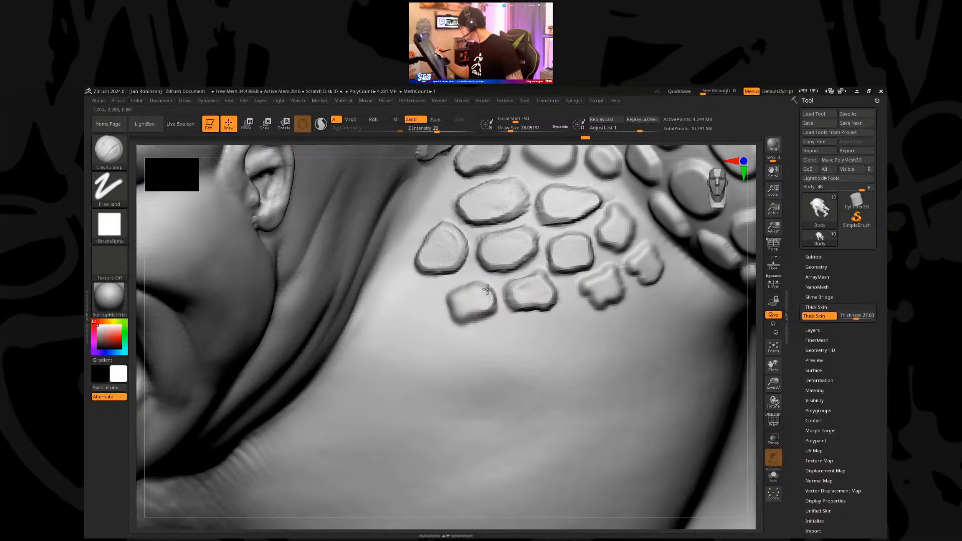
{"action": "mouse_move", "coordinate": [444, 304]}
{"action": "left_mouse_down"}
{"action": "mouse_move", "coordinate": [481, 299]}
{"action": "mouse_move", "coordinate": [476, 263]}
{"action": "mouse_move", "coordinate": [433, 274]}
{"action": "mouse_move", "coordinate": [454, 278]}
{"action": "mouse_move", "coordinate": [466, 256]}
{"action": "mouse_move", "coordinate": [447, 269]}
{"action": "left_mouse_up"}
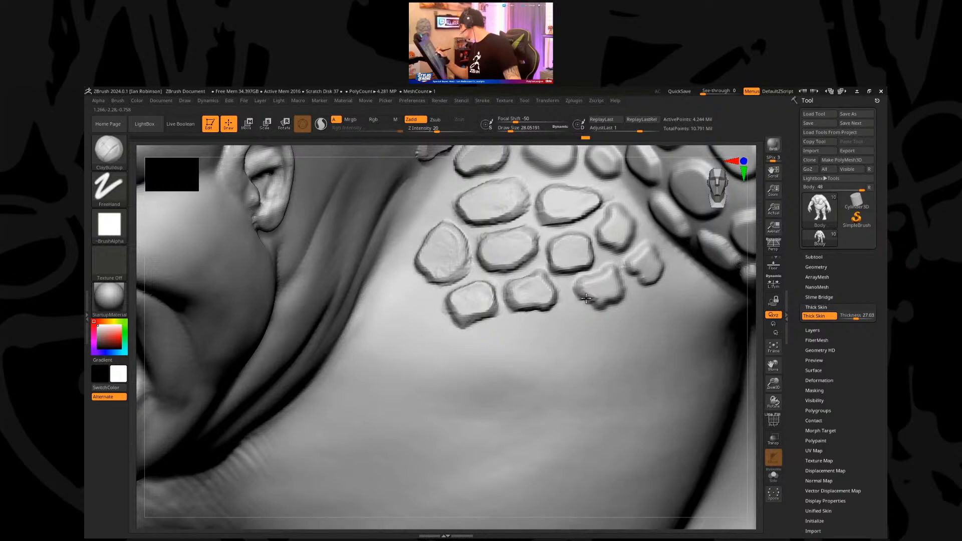
Step: Extend the scale on the rear shoulder and add a small scale beside it above the armpit with ClayBuildup
{"action": "key", "text": "f"}
{"action": "left_click_drag", "start_coordinate": [611, 256], "coordinate": [481, 321]}
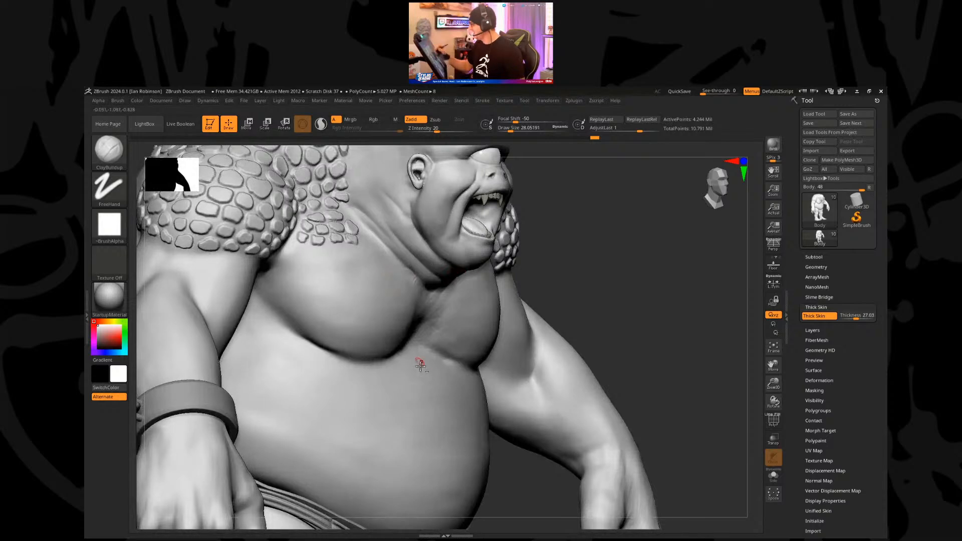
{"action": "left_click_drag", "start_coordinate": [578, 215], "coordinate": [366, 264]}
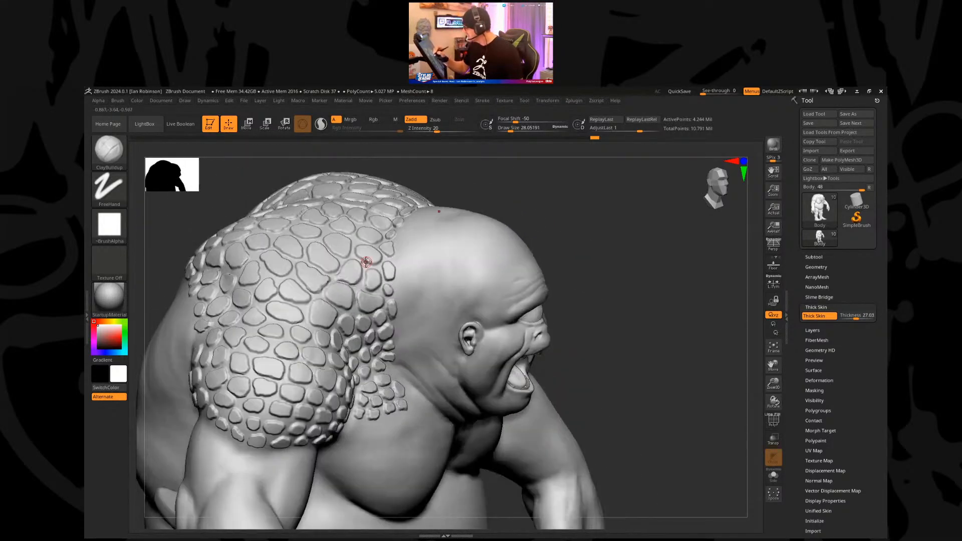
{"action": "left_click_drag", "start_coordinate": [320, 296], "coordinate": [373, 242]}
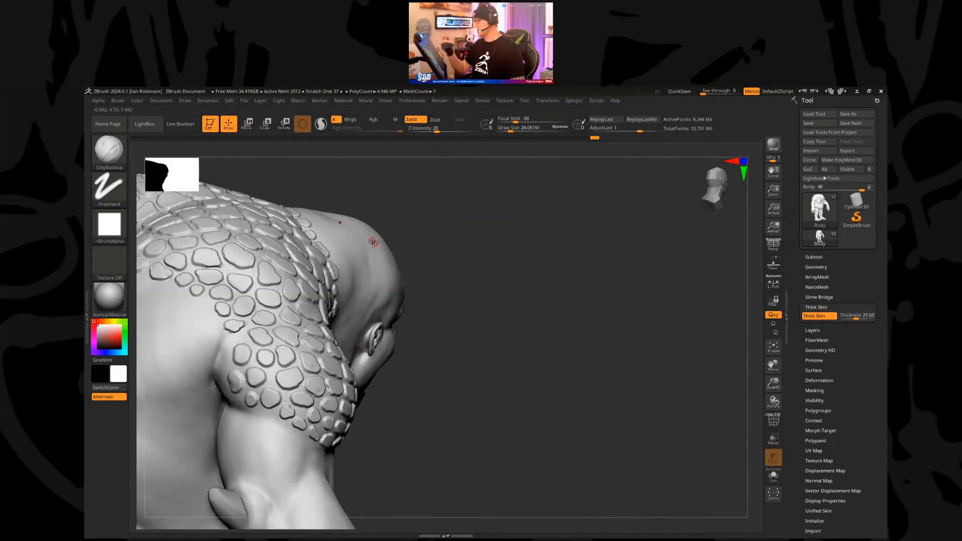
{"action": "left_click_drag", "start_coordinate": [524, 255], "coordinate": [312, 285]}
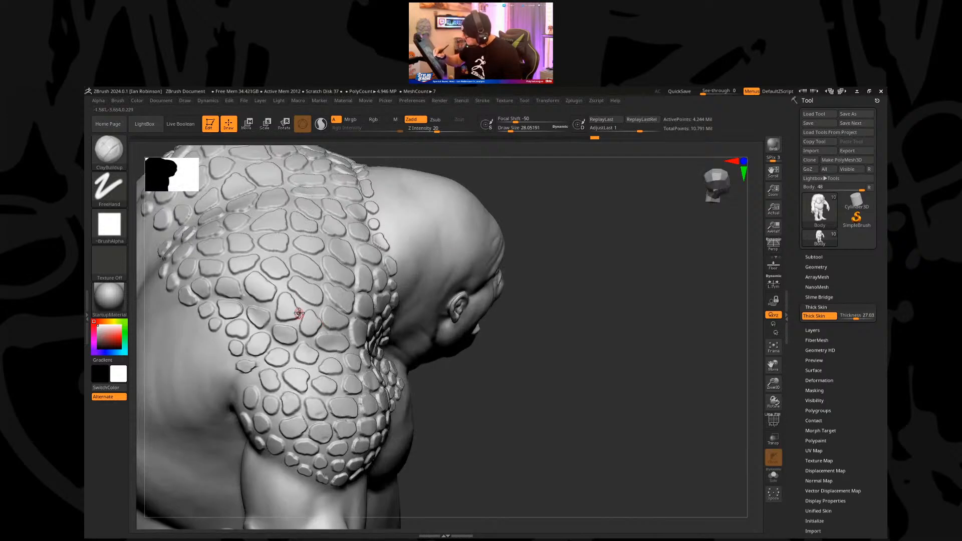
{"action": "scroll", "coordinate": [301, 305], "scroll_direction": "up", "scroll_amount": 5}
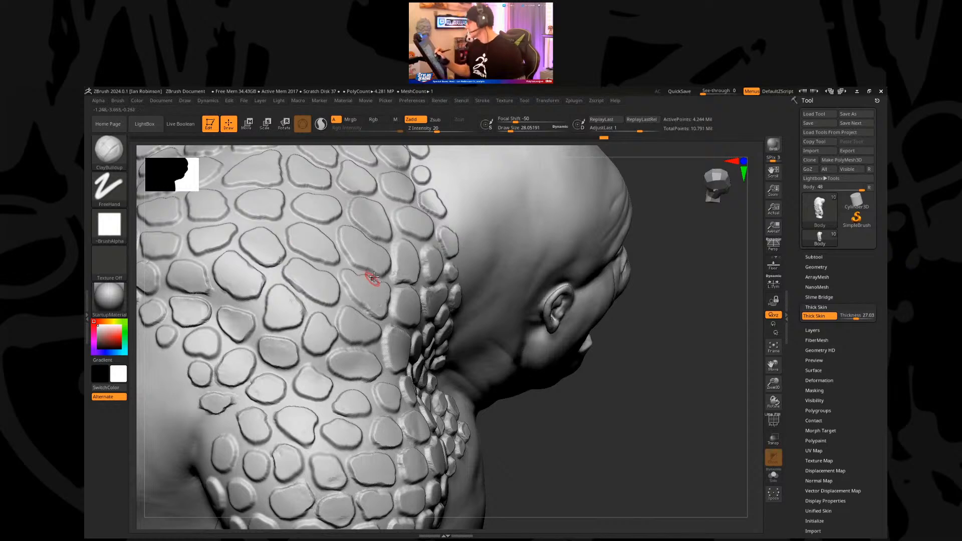
{"action": "mouse_move", "coordinate": [275, 316]}
{"action": "right_mouse_down"}
{"action": "mouse_move", "coordinate": [280, 305]}
{"action": "mouse_move", "coordinate": [232, 414]}
{"action": "right_mouse_up"}
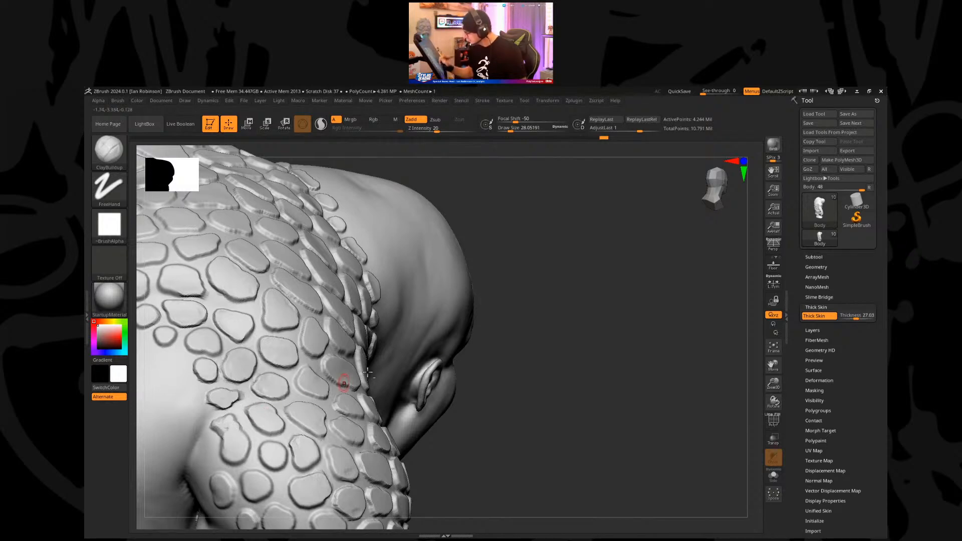
{"action": "right_click_drag", "start_coordinate": [548, 337], "coordinate": [280, 375]}
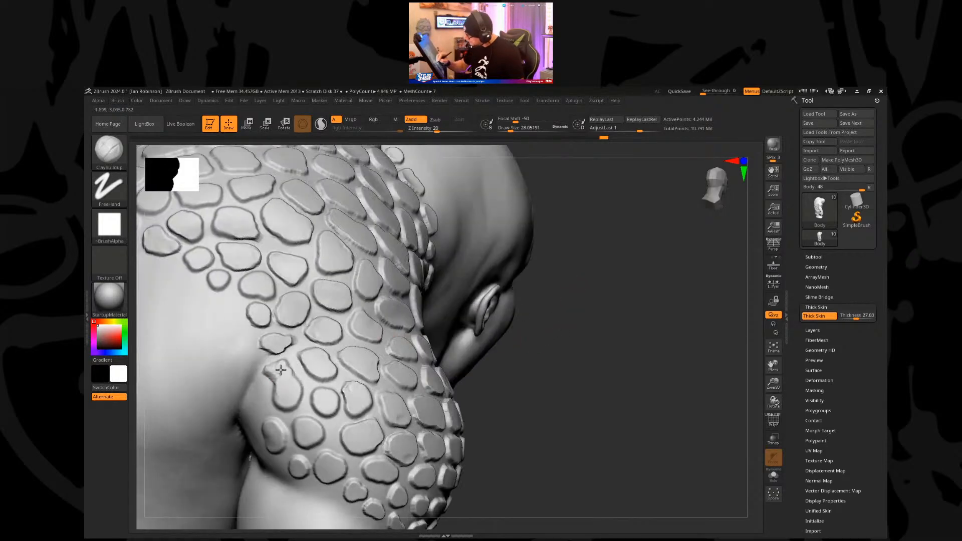
{"action": "left_click_drag", "start_coordinate": [275, 379], "coordinate": [261, 389]}
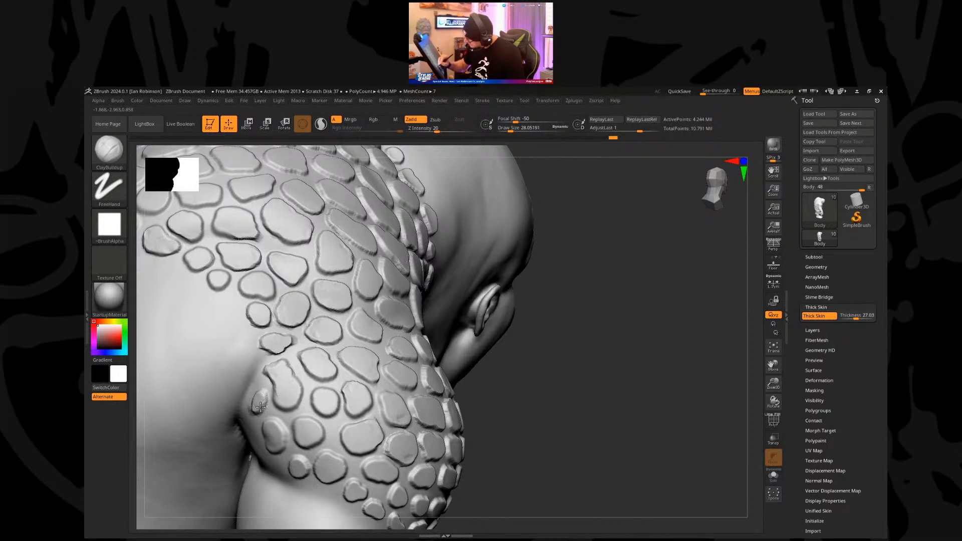
Step: Switch to the Inflat brush with a draw size of about 385 and inflate the scales across the shoulder
{"action": "mouse_move", "coordinate": [612, 339]}
{"action": "right_mouse_down"}
{"action": "mouse_move", "coordinate": [564, 296]}
{"action": "mouse_move", "coordinate": [619, 269]}
{"action": "mouse_move", "coordinate": [576, 316]}
{"action": "mouse_move", "coordinate": [621, 303]}
{"action": "mouse_move", "coordinate": [625, 262]}
{"action": "mouse_move", "coordinate": [536, 234]}
{"action": "mouse_move", "coordinate": [552, 234]}
{"action": "right_mouse_up"}
{"action": "key", "text": "s"}
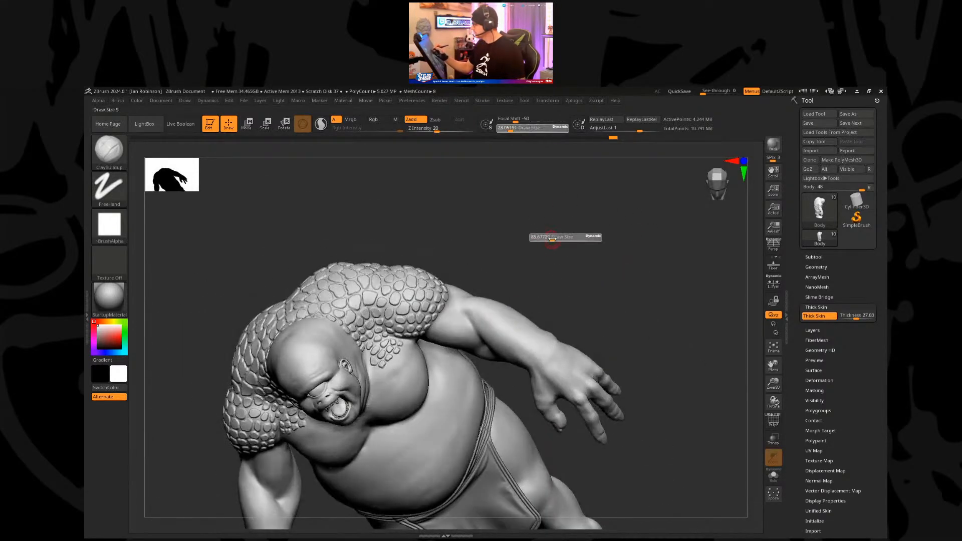
{"action": "left_click_drag", "start_coordinate": [552, 234], "coordinate": [555, 232]}
{"action": "key", "text": "b"}
{"action": "key", "text": "n"}
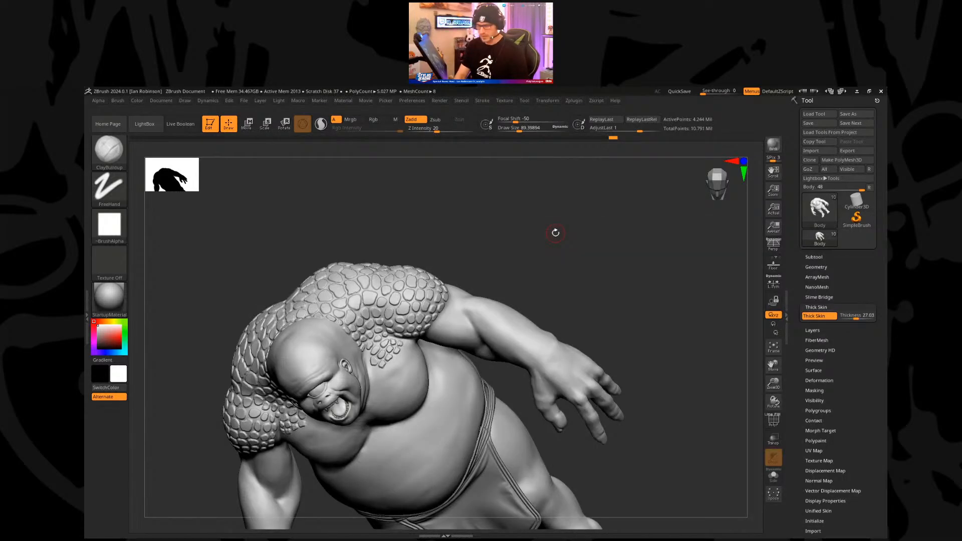
{"action": "key", "text": "b"}
{"action": "key", "text": "i"}
{"action": "key", "text": "n"}
{"action": "key", "text": "s"}
{"action": "left_click_drag", "start_coordinate": [515, 220], "coordinate": [540, 231]}
{"action": "key", "text": "s"}
{"action": "mouse_move", "coordinate": [399, 328]}
{"action": "left_mouse_down"}
{"action": "mouse_move", "coordinate": [356, 331]}
{"action": "mouse_move", "coordinate": [346, 348]}
{"action": "left_mouse_up"}
{"action": "mouse_move", "coordinate": [544, 226]}
{"action": "left_mouse_down"}
{"action": "mouse_move", "coordinate": [517, 239]}
{"action": "mouse_move", "coordinate": [498, 307]}
{"action": "left_mouse_up"}
{"action": "mouse_move", "coordinate": [299, 389]}
{"action": "left_mouse_down"}
{"action": "mouse_move", "coordinate": [270, 418]}
{"action": "mouse_move", "coordinate": [233, 417]}
{"action": "left_mouse_up"}
{"action": "left_click_drag", "start_coordinate": [393, 285], "coordinate": [392, 328]}
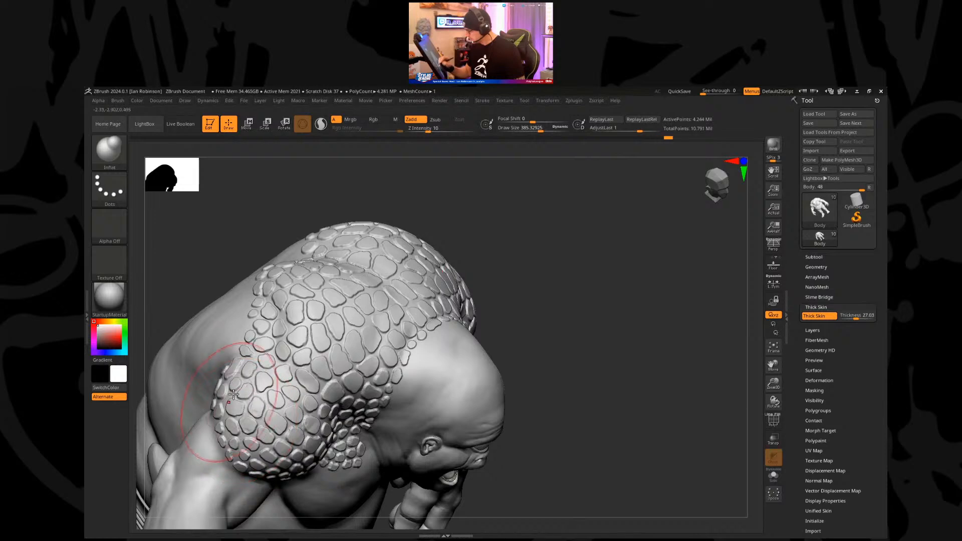
Step: Inflate the scales on the back of the shoulder and along the outer upper arm
{"action": "mouse_move", "coordinate": [536, 243]}
{"action": "left_mouse_down"}
{"action": "mouse_move", "coordinate": [557, 237]}
{"action": "mouse_move", "coordinate": [368, 401]}
{"action": "left_mouse_up"}
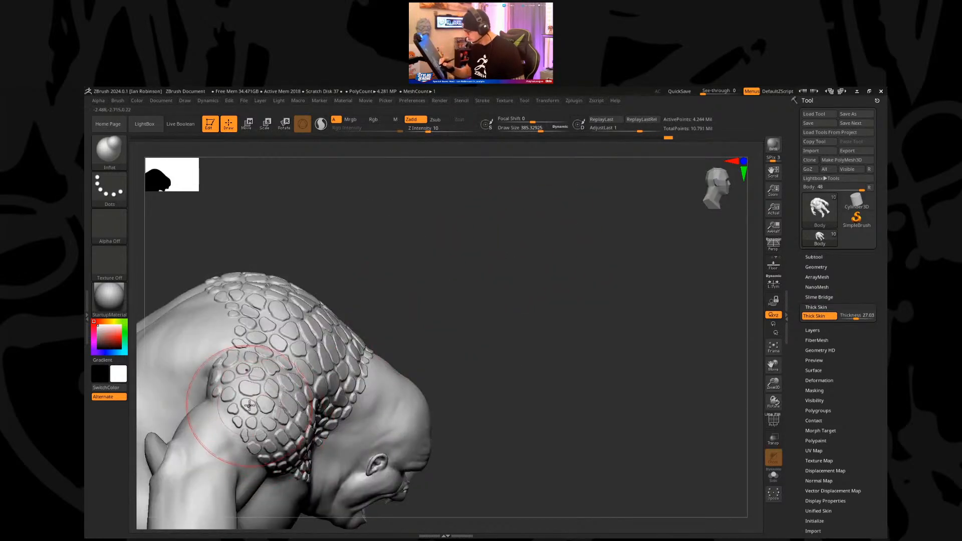
{"action": "mouse_move", "coordinate": [403, 265]}
{"action": "left_mouse_down"}
{"action": "mouse_move", "coordinate": [519, 251]}
{"action": "mouse_move", "coordinate": [263, 366]}
{"action": "mouse_move", "coordinate": [428, 299]}
{"action": "mouse_move", "coordinate": [225, 275]}
{"action": "left_mouse_up"}
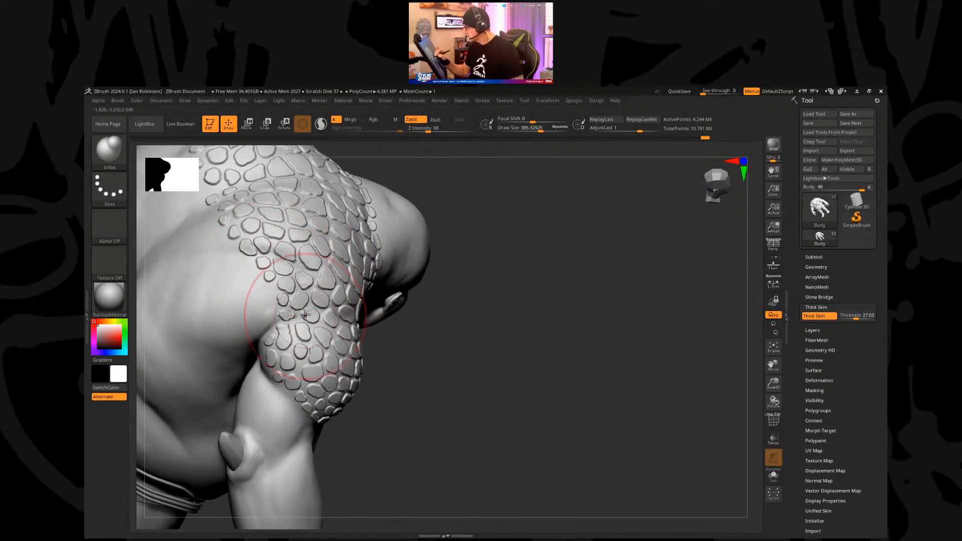
{"action": "mouse_move", "coordinate": [461, 299]}
{"action": "left_mouse_down"}
{"action": "mouse_move", "coordinate": [483, 326]}
{"action": "mouse_move", "coordinate": [463, 345]}
{"action": "mouse_move", "coordinate": [573, 353]}
{"action": "mouse_move", "coordinate": [556, 346]}
{"action": "left_mouse_up"}
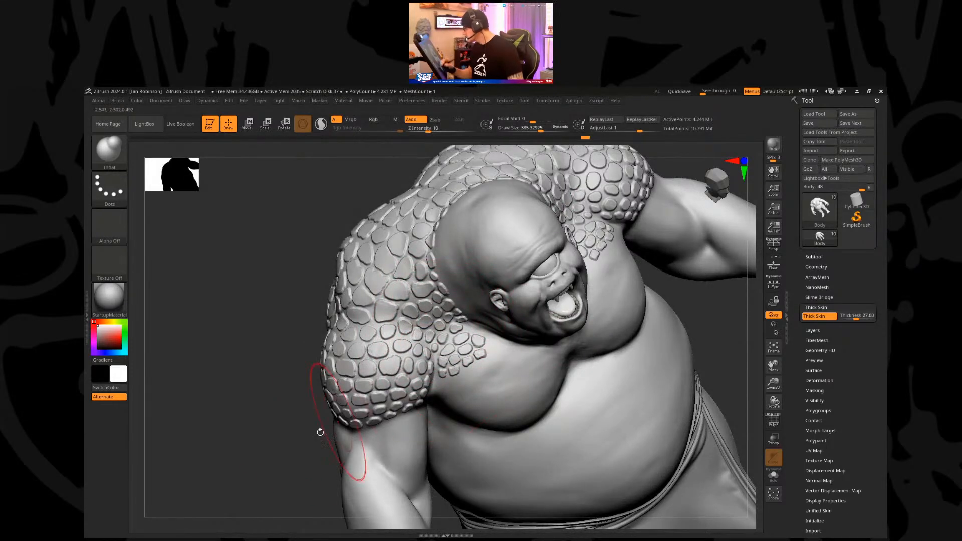
{"action": "left_click_drag", "start_coordinate": [323, 418], "coordinate": [314, 415]}
{"action": "left_click_drag", "start_coordinate": [344, 447], "coordinate": [396, 441]}
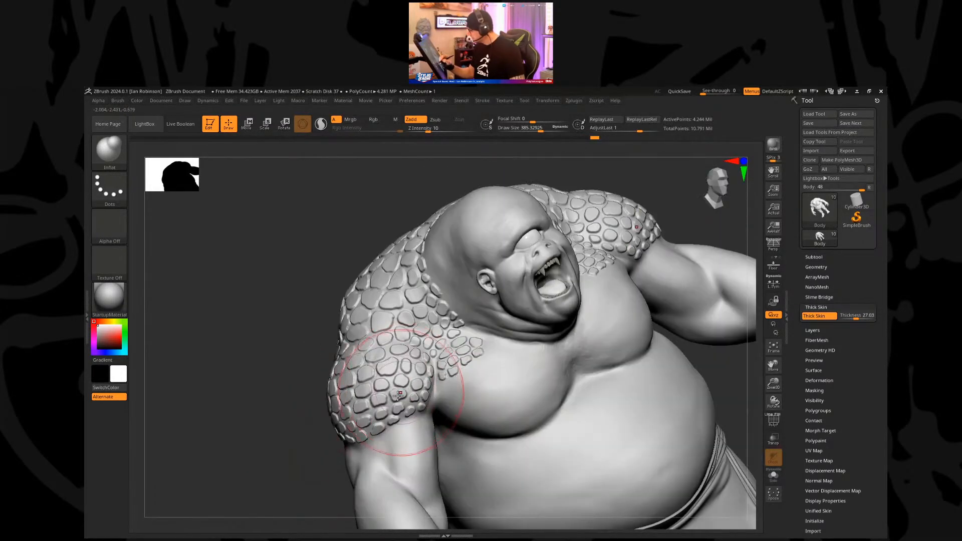
{"action": "mouse_move", "coordinate": [322, 376]}
{"action": "left_mouse_down"}
{"action": "mouse_move", "coordinate": [312, 451]}
{"action": "mouse_move", "coordinate": [344, 408]}
{"action": "left_mouse_up"}
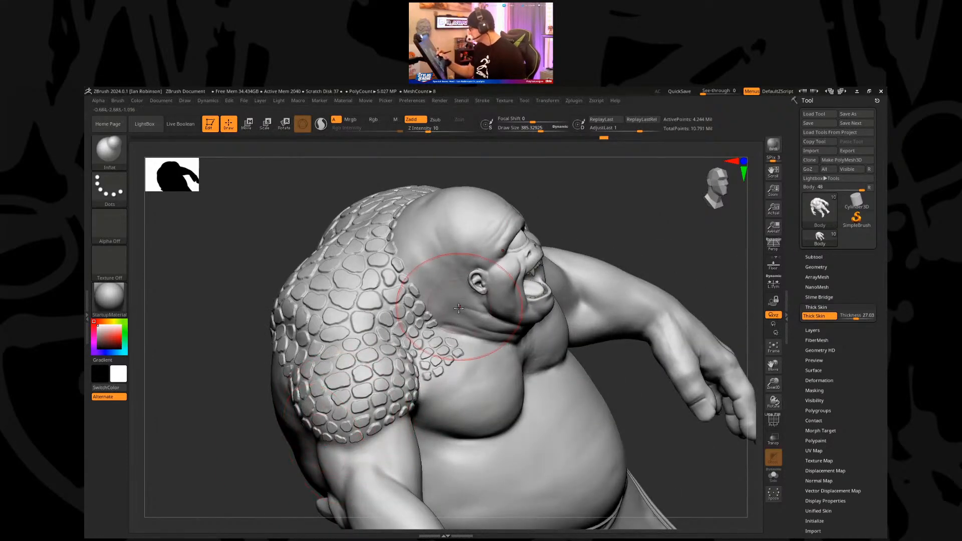
Step: Return to ClayBuildup at a draw size of about 26 and enlarge the scales along the lower shoulder border, narrowing their gaps
{"action": "key", "text": "s"}
{"action": "left_click_drag", "start_coordinate": [357, 400], "coordinate": [348, 408]}
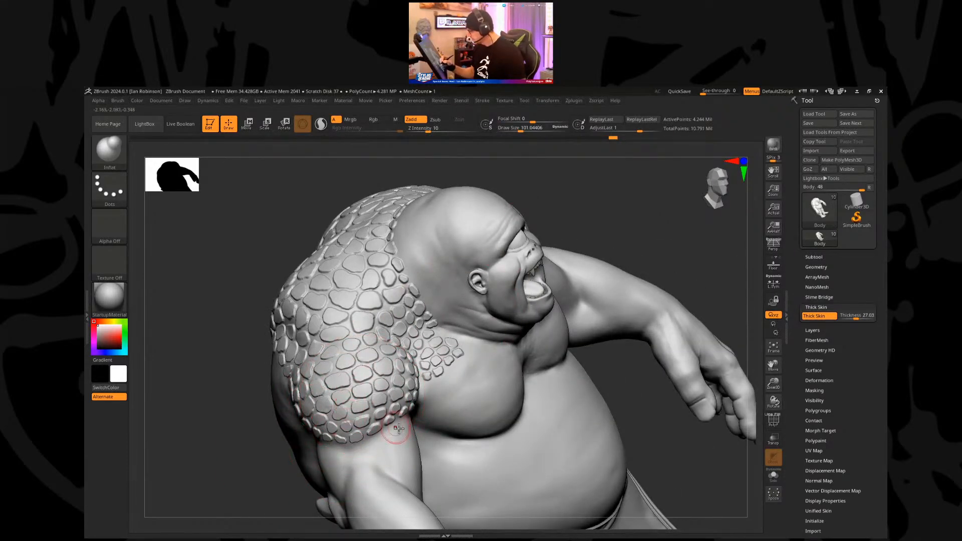
{"action": "mouse_move", "coordinate": [347, 419]}
{"action": "right_mouse_down"}
{"action": "mouse_move", "coordinate": [381, 411]}
{"action": "mouse_move", "coordinate": [402, 431]}
{"action": "right_mouse_up"}
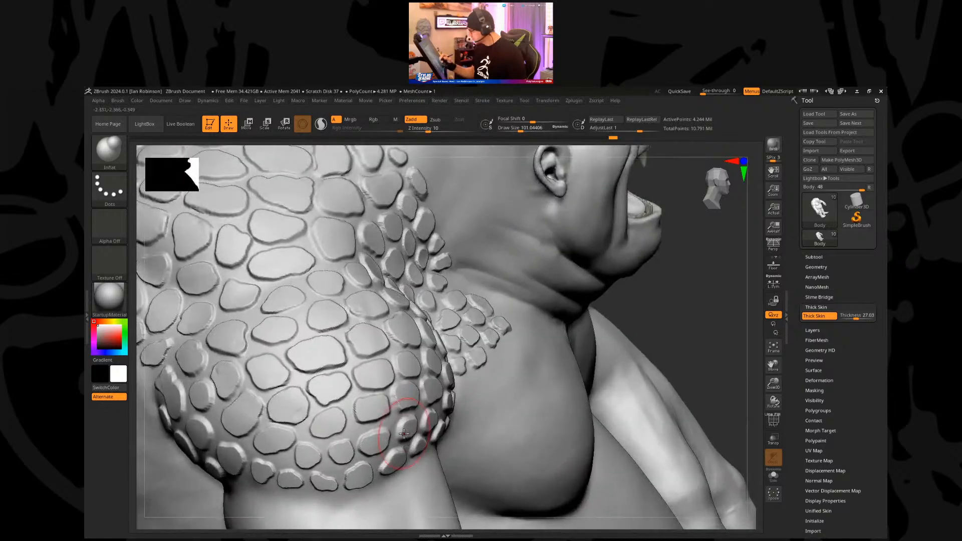
{"action": "key", "text": "1"}
{"action": "key", "text": "s"}
{"action": "mouse_move", "coordinate": [344, 422]}
{"action": "left_mouse_down"}
{"action": "mouse_move", "coordinate": [331, 423]}
{"action": "mouse_move", "coordinate": [342, 410]}
{"action": "left_mouse_up"}
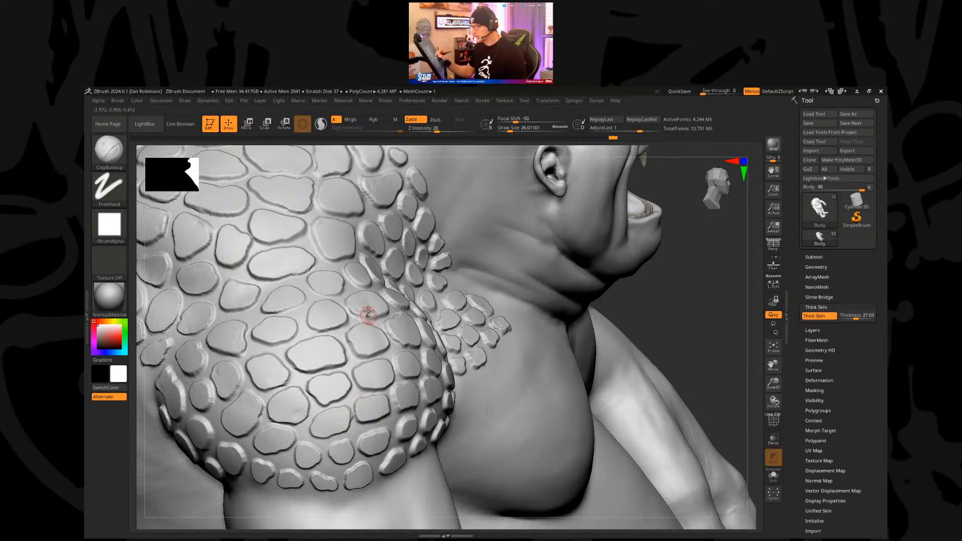
{"action": "mouse_move", "coordinate": [661, 317]}
{"action": "left_mouse_down"}
{"action": "mouse_move", "coordinate": [666, 301]}
{"action": "mouse_move", "coordinate": [659, 318]}
{"action": "mouse_move", "coordinate": [460, 347]}
{"action": "left_mouse_up"}
{"action": "right_click_drag", "start_coordinate": [313, 387], "coordinate": [319, 404], "text": "ctrl"}
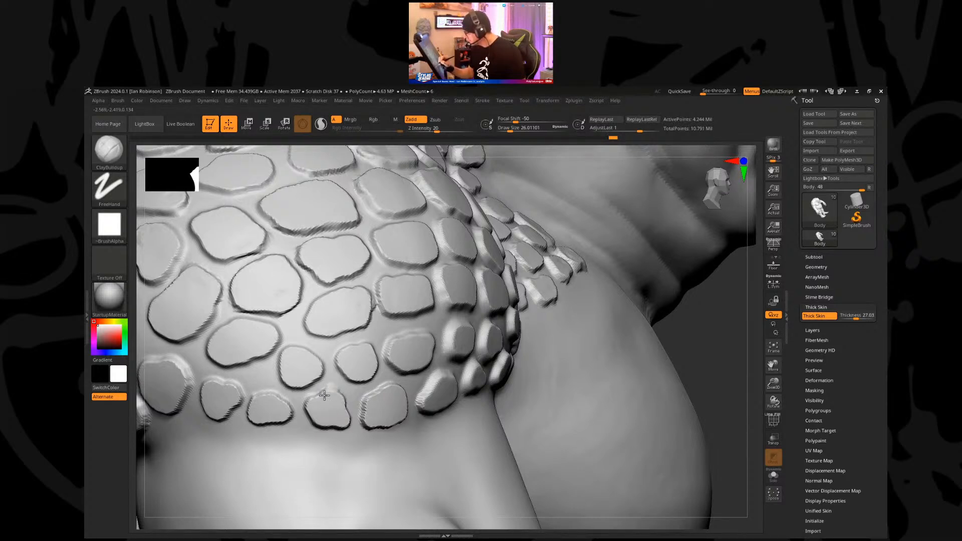
{"action": "mouse_move", "coordinate": [340, 395]}
{"action": "left_mouse_down"}
{"action": "mouse_move", "coordinate": [347, 425]}
{"action": "mouse_move", "coordinate": [332, 388]}
{"action": "left_mouse_up"}
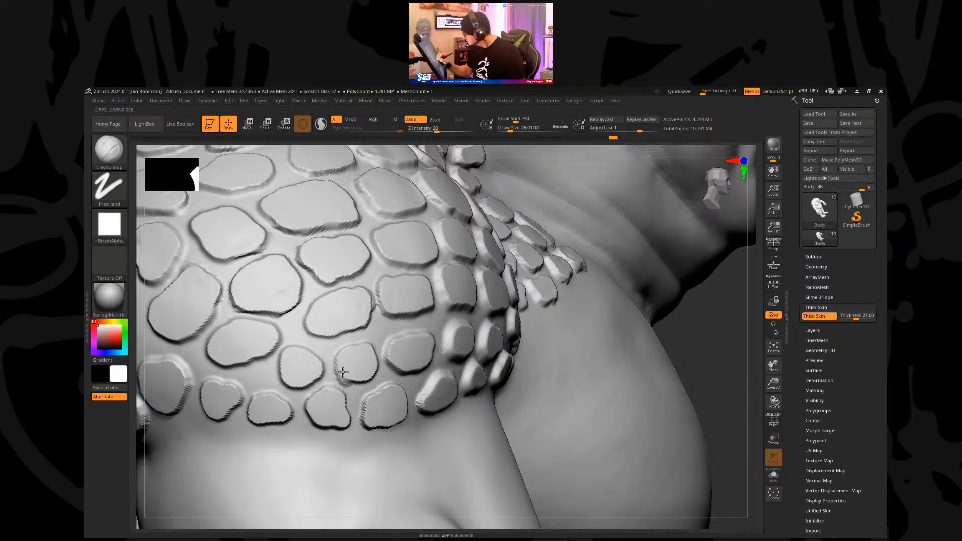
{"action": "left_click_drag", "start_coordinate": [362, 343], "coordinate": [374, 345]}
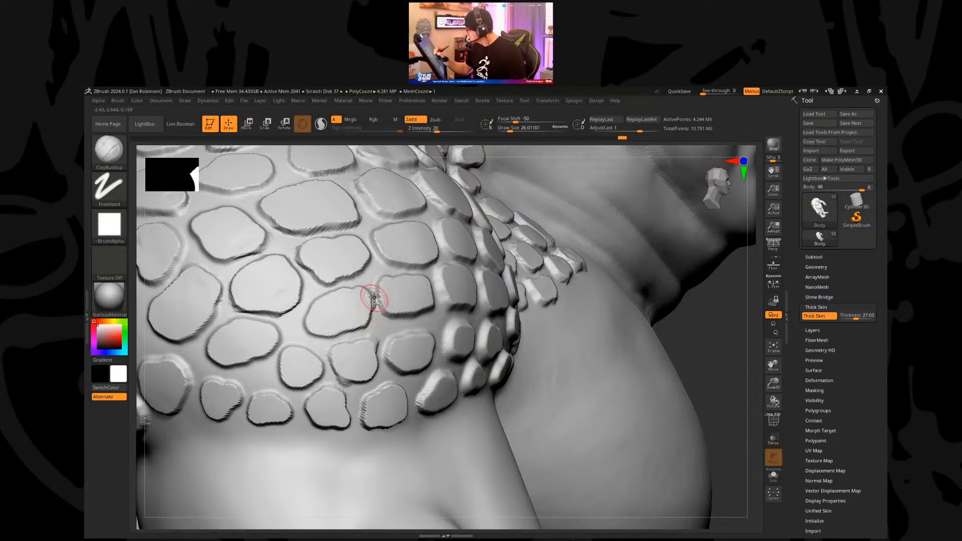
{"action": "key", "text": "shift"}
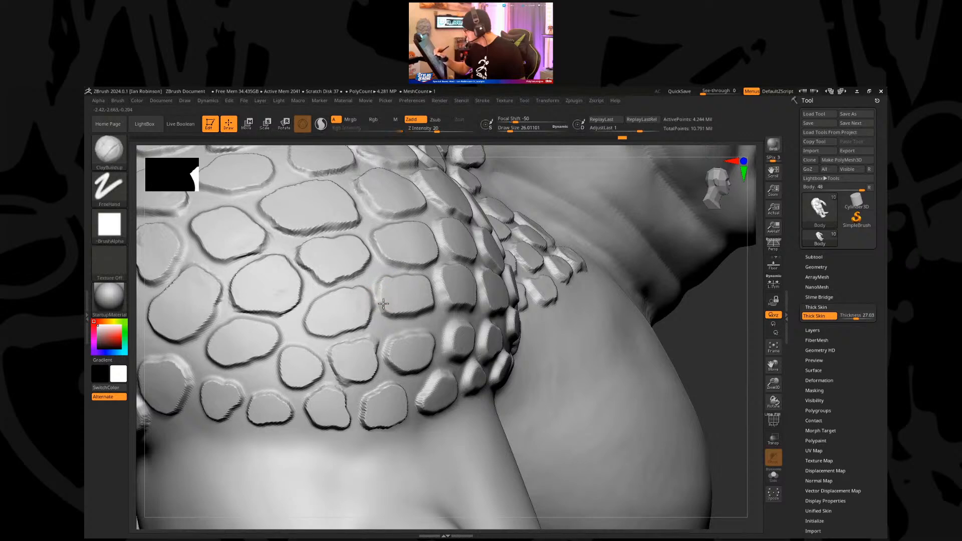
{"action": "left_click_drag", "start_coordinate": [387, 315], "coordinate": [416, 312]}
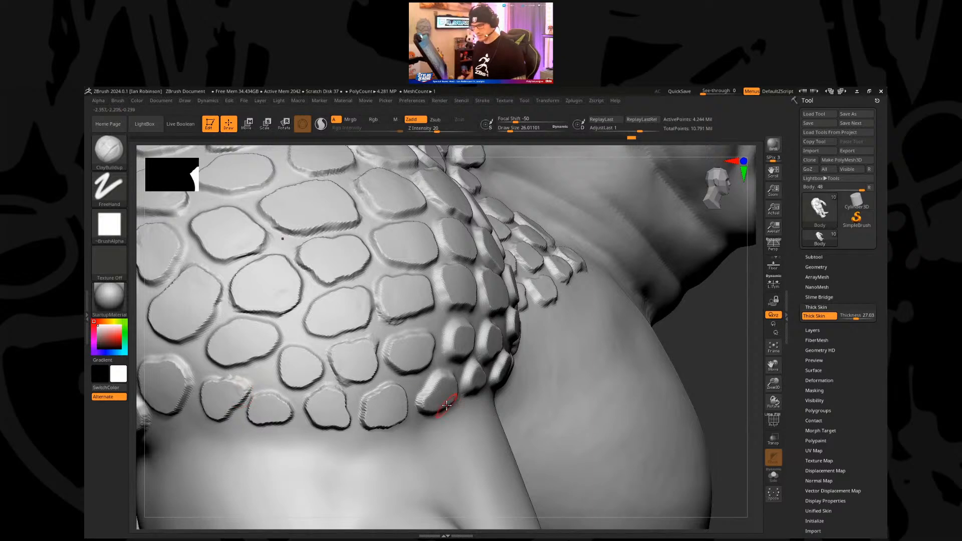
Step: Review the whole cyclops from several angles and save the tool to disk
{"action": "key", "text": "f"}
{"action": "mouse_move", "coordinate": [590, 307]}
{"action": "left_mouse_down"}
{"action": "mouse_move", "coordinate": [624, 279]}
{"action": "mouse_move", "coordinate": [668, 275]}
{"action": "left_mouse_up"}
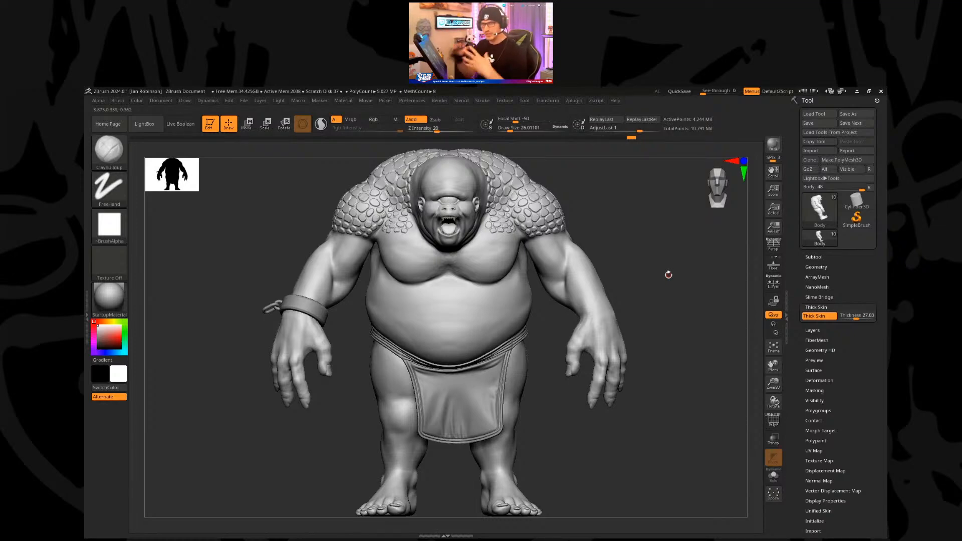
{"action": "mouse_move", "coordinate": [669, 275]}
{"action": "left_mouse_down"}
{"action": "mouse_move", "coordinate": [622, 256]}
{"action": "mouse_move", "coordinate": [660, 232]}
{"action": "mouse_move", "coordinate": [541, 236]}
{"action": "mouse_move", "coordinate": [573, 242]}
{"action": "mouse_move", "coordinate": [572, 251]}
{"action": "left_mouse_up"}
{"action": "mouse_move", "coordinate": [668, 331]}
{"action": "left_mouse_down"}
{"action": "mouse_move", "coordinate": [614, 290]}
{"action": "mouse_move", "coordinate": [607, 260]}
{"action": "mouse_move", "coordinate": [602, 276]}
{"action": "left_mouse_up"}
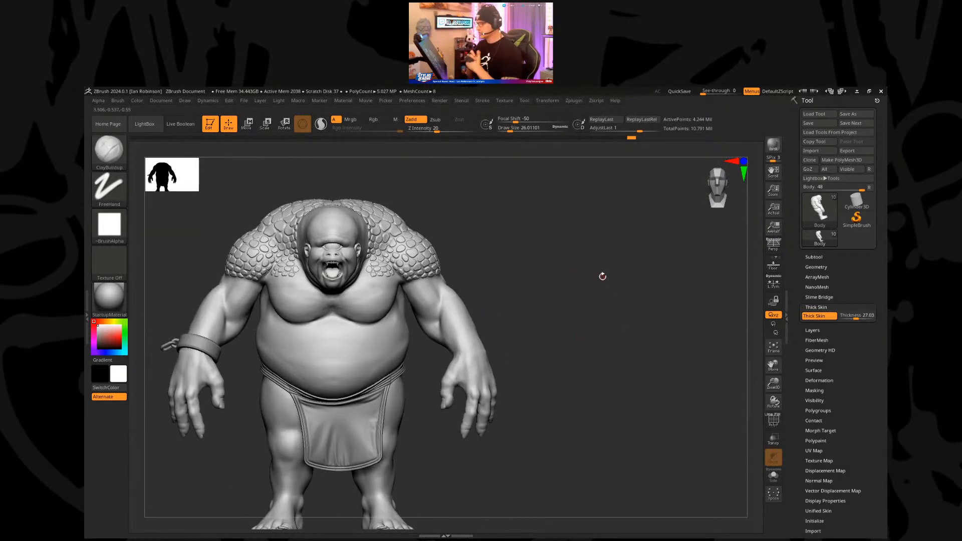
{"action": "left_click", "coordinate": [857, 317]}
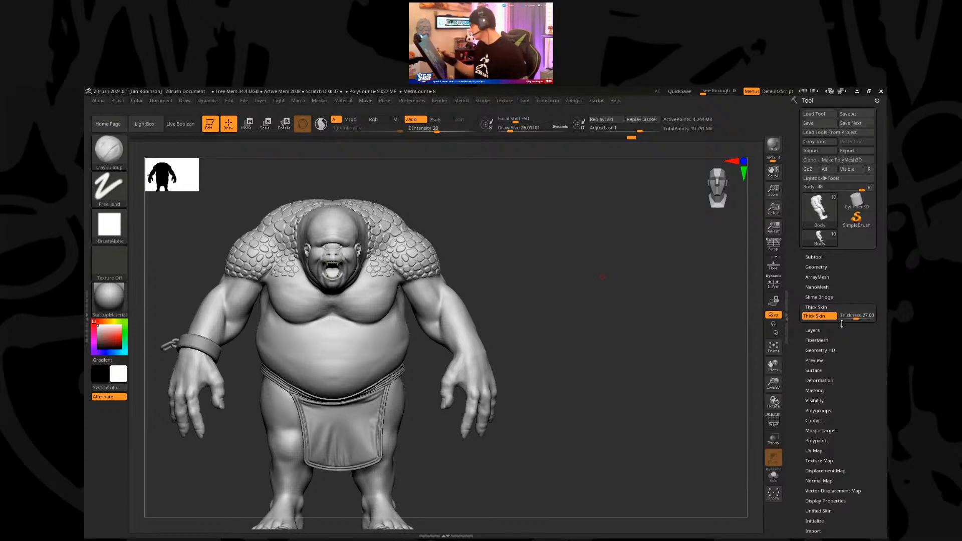
{"action": "mouse_move", "coordinate": [562, 319]}
{"action": "left_mouse_down"}
{"action": "mouse_move", "coordinate": [556, 308]}
{"action": "mouse_move", "coordinate": [548, 322]}
{"action": "mouse_move", "coordinate": [555, 305]}
{"action": "left_mouse_up"}
{"action": "left_click", "coordinate": [828, 123]}
Step: Duplicate the Body subtool, make the copy active and delete its lower subdivision levels
{"action": "left_click", "coordinate": [828, 255]}
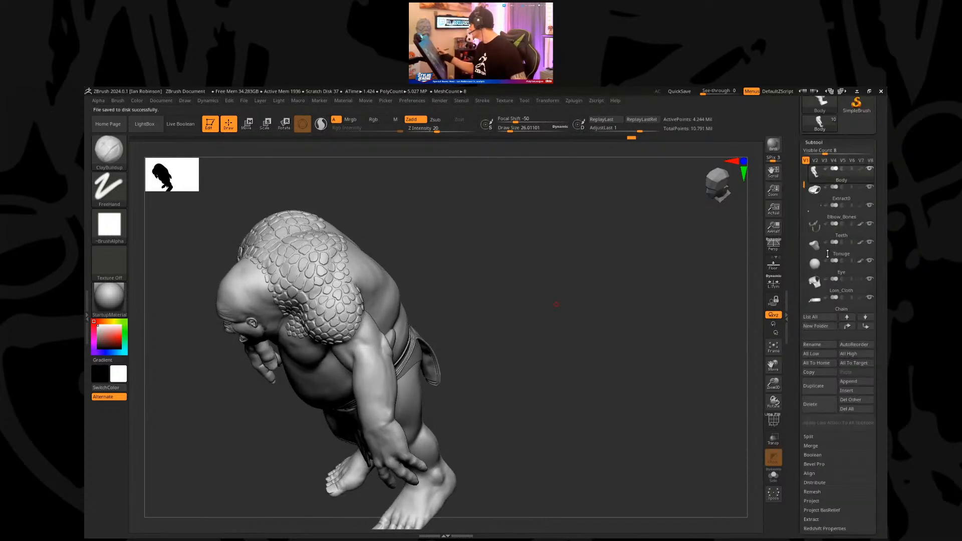
{"action": "mouse_move", "coordinate": [596, 352]}
{"action": "left_mouse_down"}
{"action": "mouse_move", "coordinate": [593, 298]}
{"action": "mouse_move", "coordinate": [578, 309]}
{"action": "mouse_move", "coordinate": [601, 277]}
{"action": "mouse_move", "coordinate": [551, 360]}
{"action": "mouse_move", "coordinate": [556, 337]}
{"action": "mouse_move", "coordinate": [565, 382]}
{"action": "mouse_move", "coordinate": [482, 406]}
{"action": "left_mouse_up"}
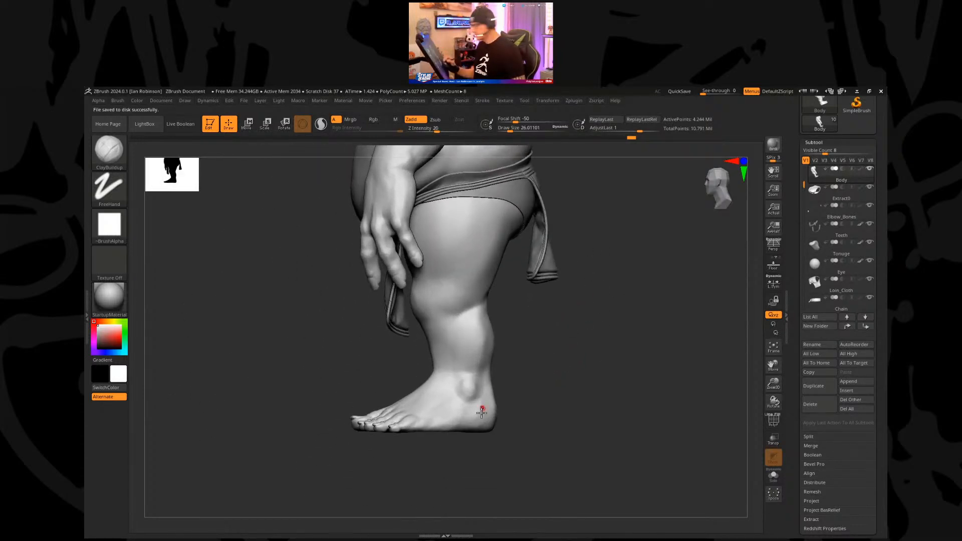
{"action": "left_click", "coordinate": [483, 408], "text": "alt"}
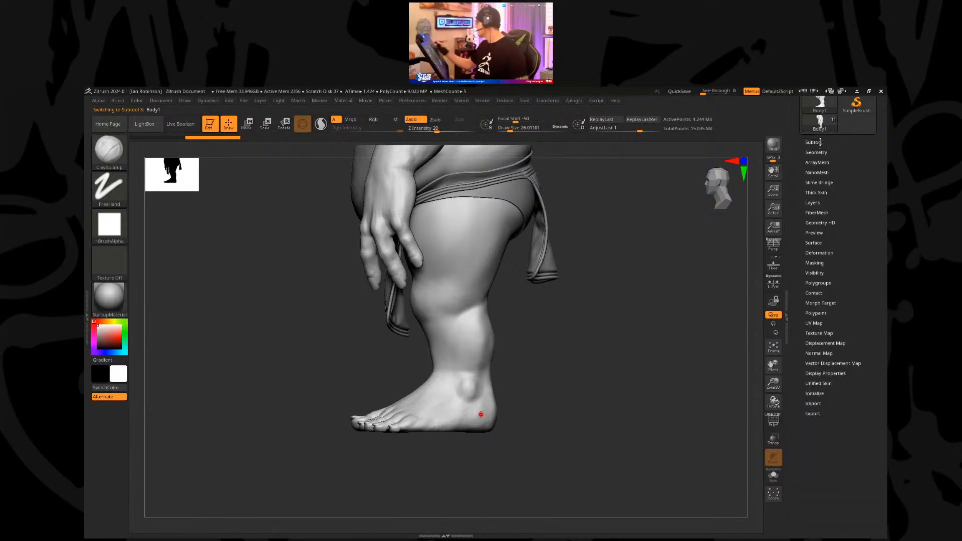
{"action": "left_click", "coordinate": [828, 152]}
{"action": "left_click", "coordinate": [822, 262]}
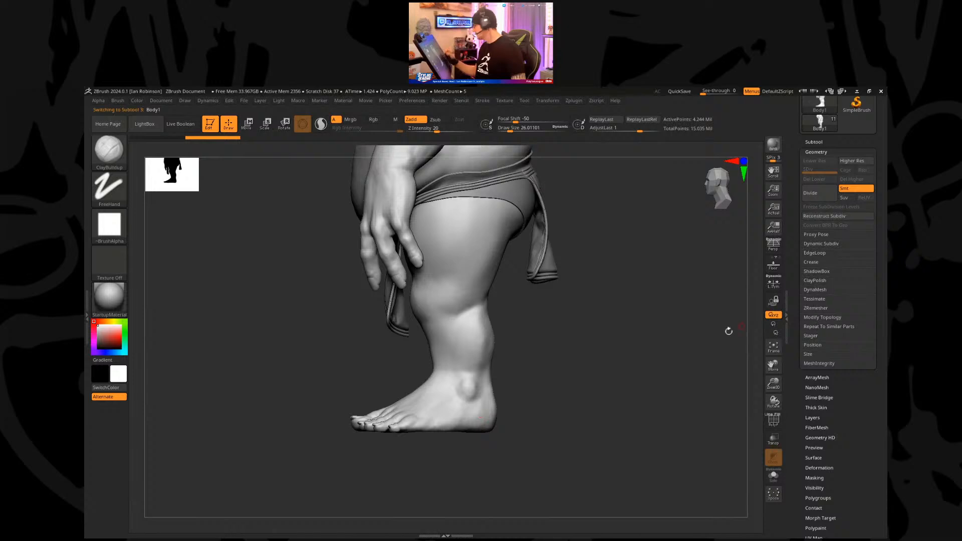
Step: Solo the body copy, isolate a single foot and delete the hidden geometry
{"action": "left_click", "coordinate": [773, 476]}
{"action": "left_click_drag", "start_coordinate": [319, 385], "coordinate": [541, 389], "text": "ctrl+shift"}
{"action": "left_click_drag", "start_coordinate": [428, 326], "coordinate": [615, 471], "text": "ctrl+shift"}
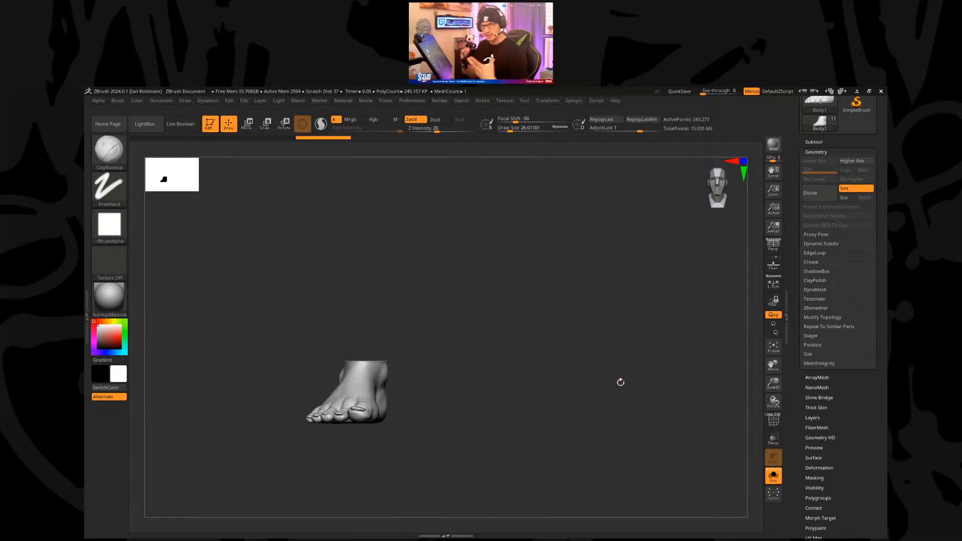
{"action": "left_click", "coordinate": [820, 317]}
{"action": "left_click", "coordinate": [815, 354]}
Step: Switch to the Inflat brush with a draw size of about 170 for working on the isolated foot's toes
{"action": "left_click_drag", "start_coordinate": [561, 424], "coordinate": [557, 404]}
{"action": "left_click_drag", "start_coordinate": [547, 352], "coordinate": [528, 356]}
{"action": "mouse_move", "coordinate": [589, 348]}
{"action": "left_mouse_down"}
{"action": "mouse_move", "coordinate": [569, 323]}
{"action": "mouse_move", "coordinate": [569, 305]}
{"action": "left_mouse_up"}
{"action": "key", "text": "s"}
{"action": "key", "text": "s"}
{"action": "left_click_drag", "start_coordinate": [551, 351], "coordinate": [565, 352]}
{"action": "key", "text": "s"}
{"action": "left_click_drag", "start_coordinate": [456, 404], "coordinate": [471, 405]}
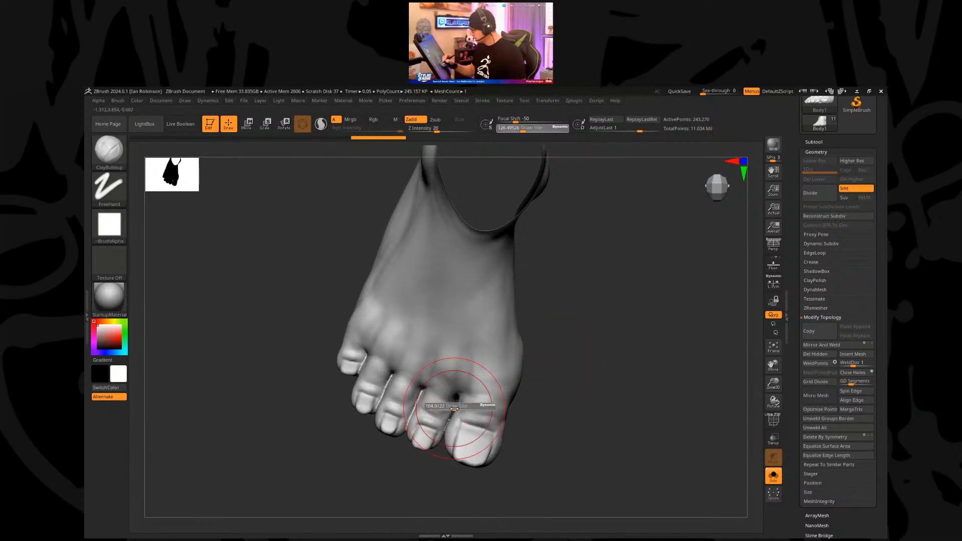
{"action": "key", "text": "b"}
{"action": "left_click", "coordinate": [470, 406]}
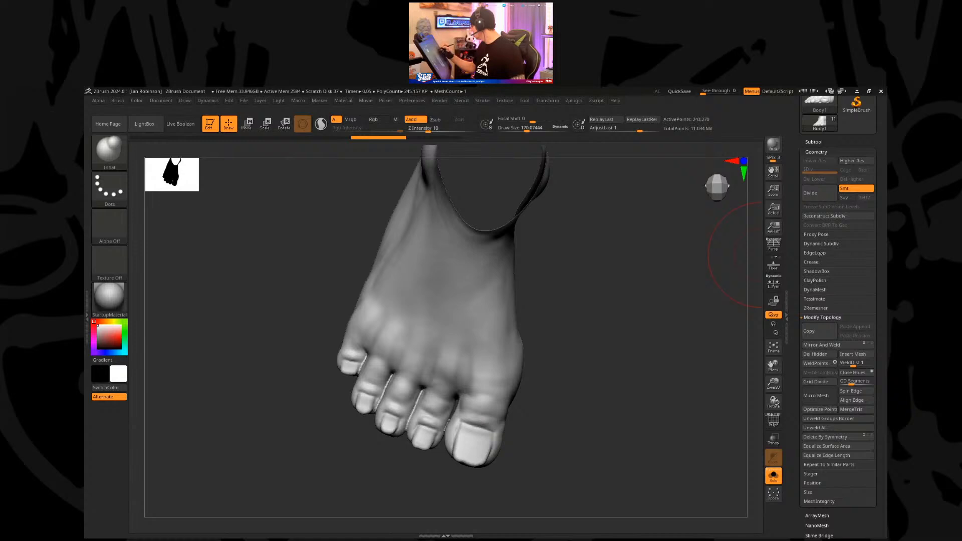
Step: Remesh the foot copy with DynaMesh and reduce the Inflat draw size to about 140
{"action": "left_click", "coordinate": [818, 152]}
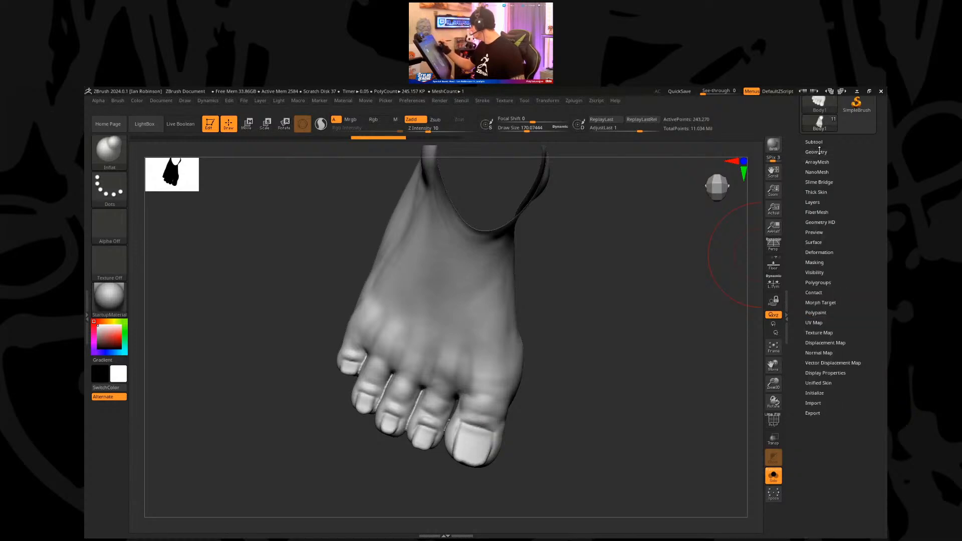
{"action": "left_click", "coordinate": [821, 190]}
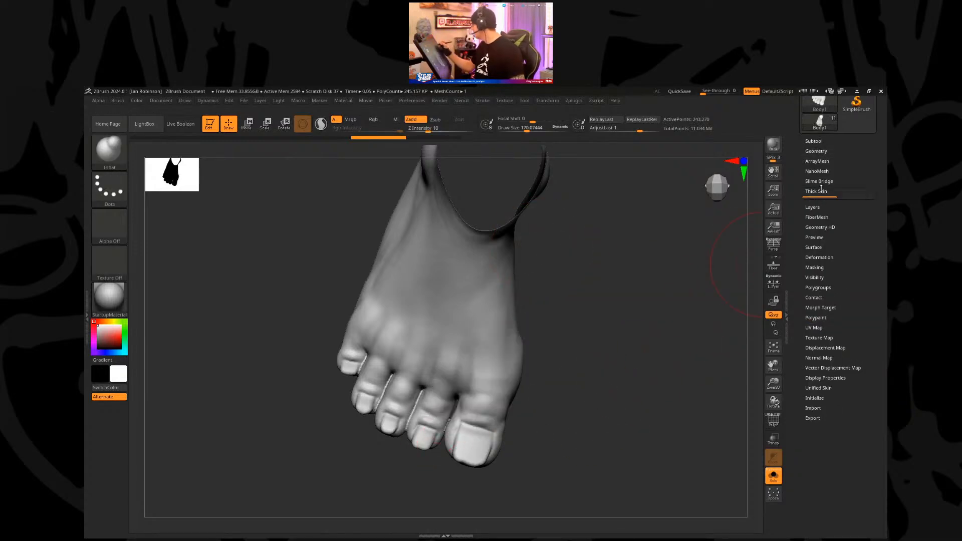
{"action": "left_click_drag", "start_coordinate": [591, 366], "coordinate": [587, 386]}
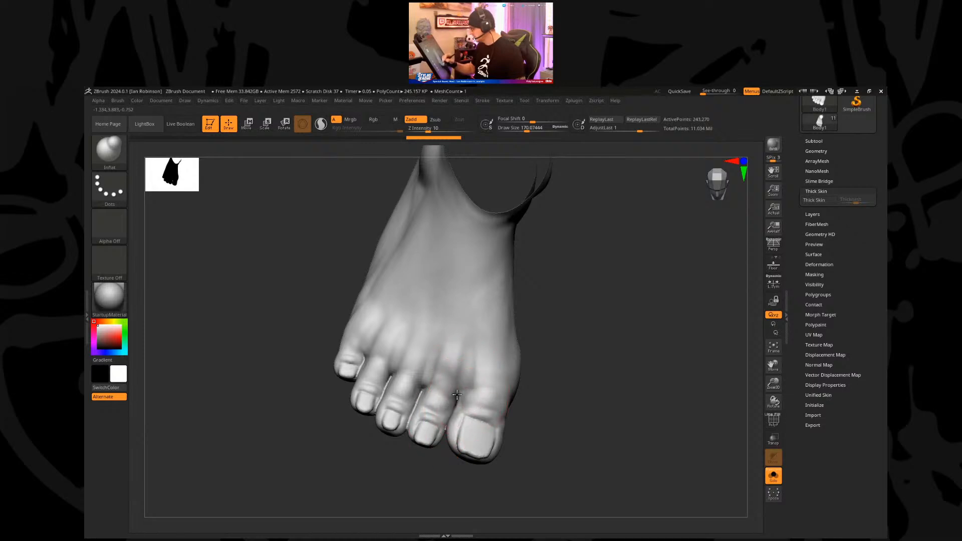
{"action": "mouse_move", "coordinate": [541, 304]}
{"action": "left_mouse_down"}
{"action": "mouse_move", "coordinate": [576, 337]}
{"action": "mouse_move", "coordinate": [500, 339]}
{"action": "mouse_move", "coordinate": [562, 301]}
{"action": "mouse_move", "coordinate": [616, 350]}
{"action": "mouse_move", "coordinate": [597, 378]}
{"action": "left_mouse_up"}
{"action": "key", "text": "ctrl"}
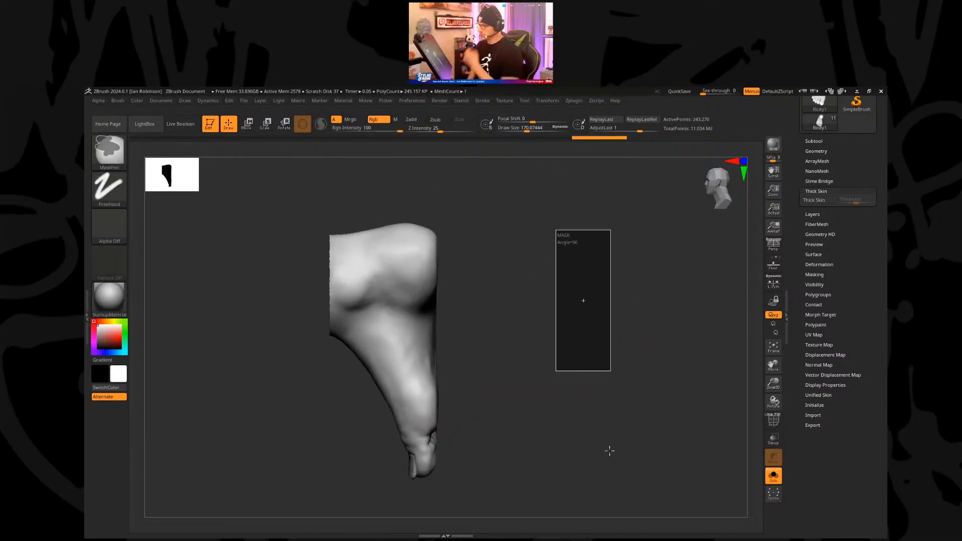
{"action": "mouse_move", "coordinate": [610, 451]}
{"action": "left_mouse_down"}
{"action": "mouse_move", "coordinate": [528, 344]}
{"action": "mouse_move", "coordinate": [588, 283]}
{"action": "mouse_move", "coordinate": [563, 333]}
{"action": "mouse_move", "coordinate": [621, 313]}
{"action": "mouse_move", "coordinate": [623, 267]}
{"action": "mouse_move", "coordinate": [606, 258]}
{"action": "mouse_move", "coordinate": [606, 307]}
{"action": "mouse_move", "coordinate": [588, 280]}
{"action": "mouse_move", "coordinate": [649, 366]}
{"action": "mouse_move", "coordinate": [541, 269]}
{"action": "mouse_move", "coordinate": [571, 273]}
{"action": "mouse_move", "coordinate": [410, 217]}
{"action": "left_mouse_up"}
{"action": "key", "text": "s"}
{"action": "key", "text": "s"}
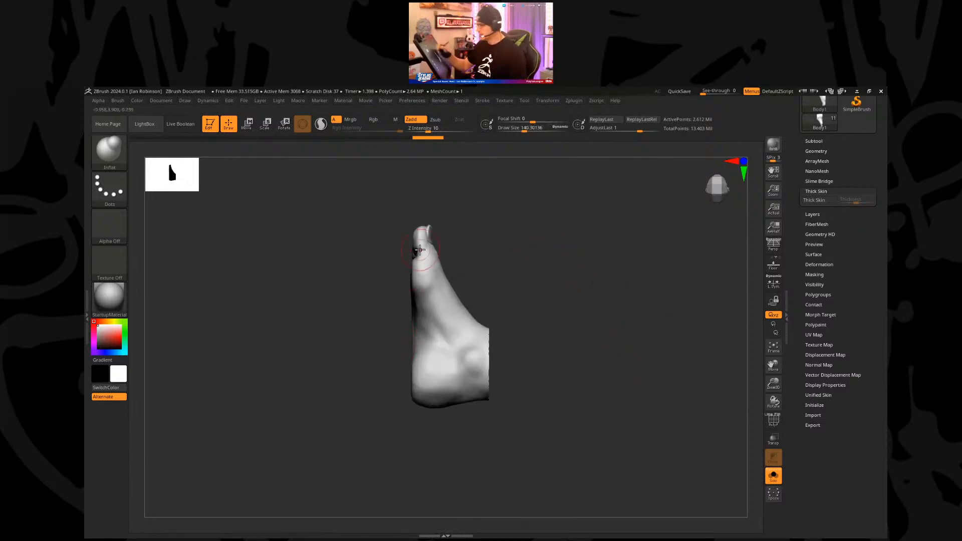
Step: Choose the KnifeCurve brush, enable PolyGroup and Split To Parts, and cut a thin slice along the foot's sole
{"action": "key", "text": "ctrl+shift"}
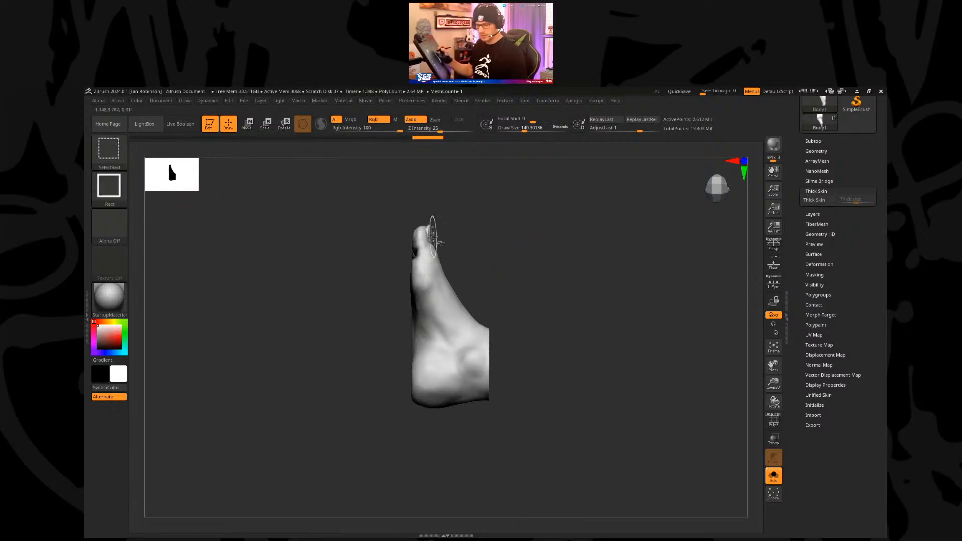
{"action": "left_click", "coordinate": [109, 148]}
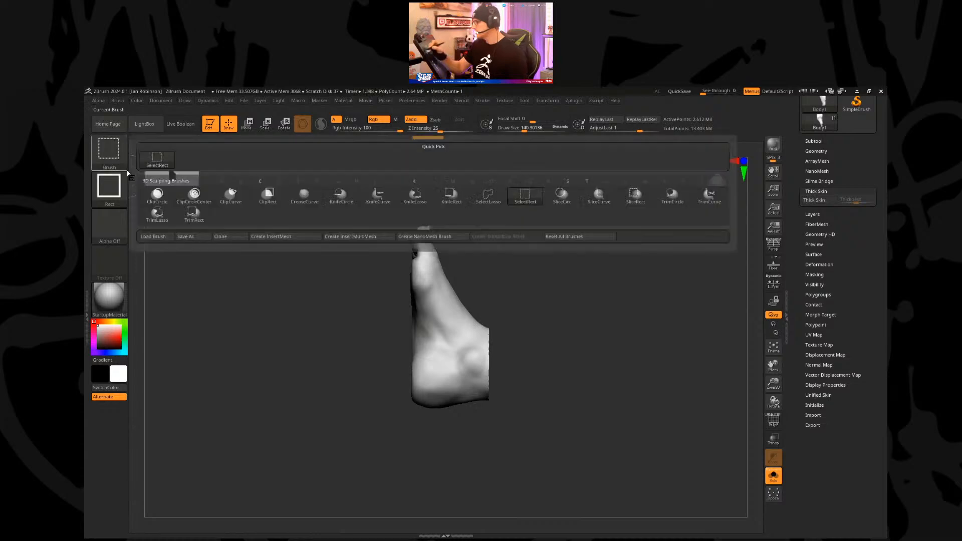
{"action": "left_click", "coordinate": [388, 202]}
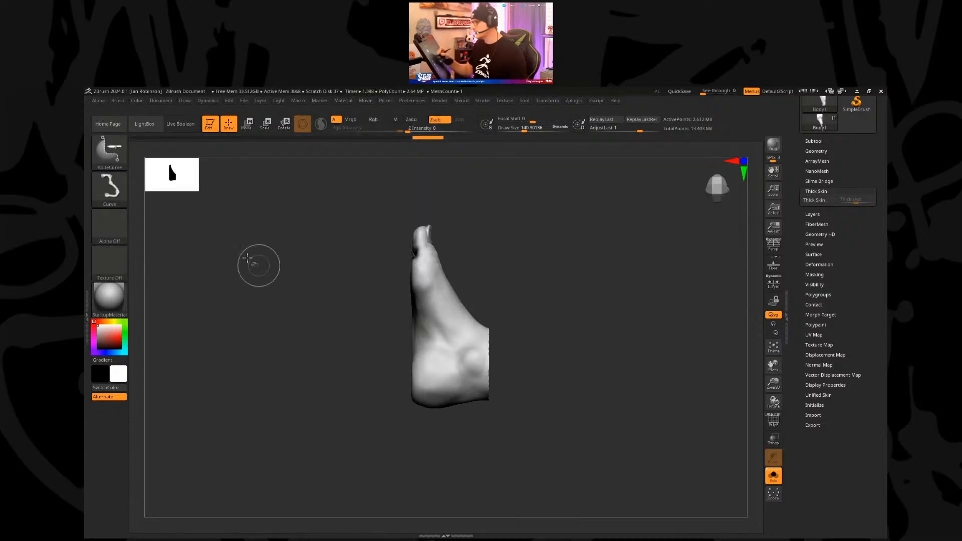
{"action": "right_click", "coordinate": [410, 236]}
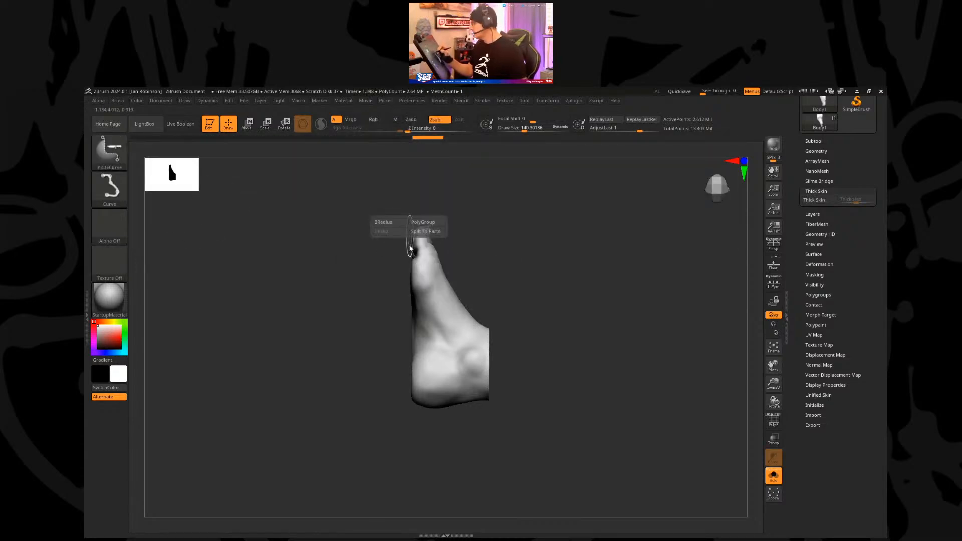
{"action": "left_click", "coordinate": [427, 232]}
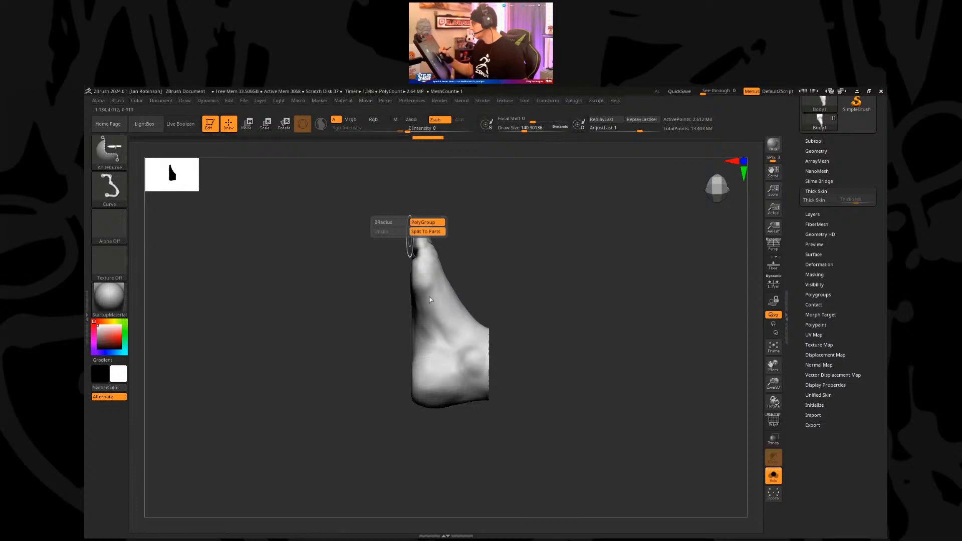
{"action": "left_click_drag", "start_coordinate": [419, 438], "coordinate": [415, 202]}
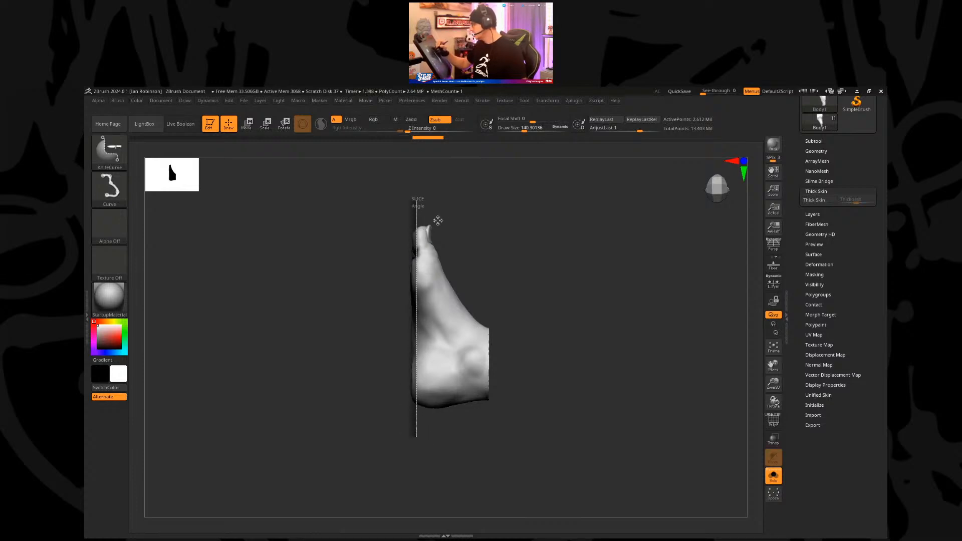
{"action": "left_click", "coordinate": [437, 220]}
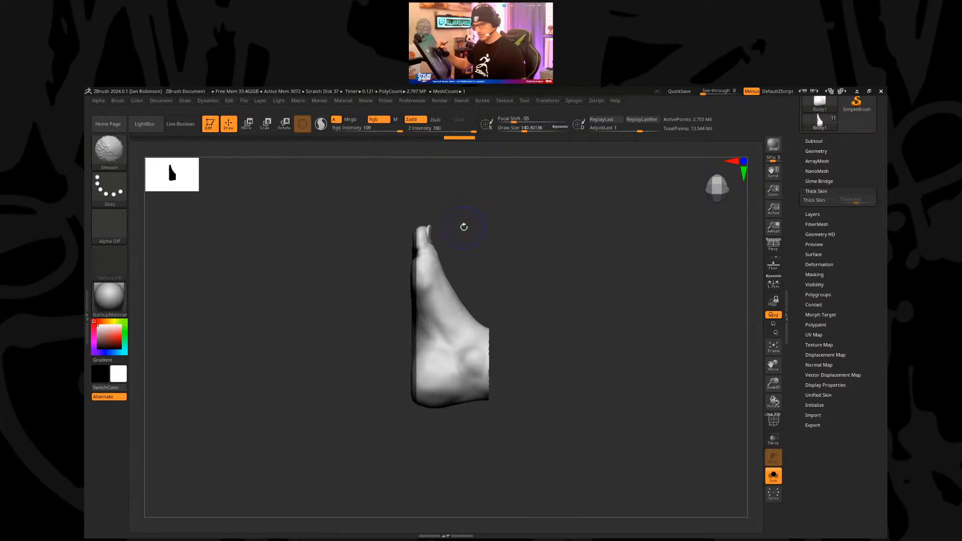
Step: Show the foot's wireframe and try a second straight KnifeCurve cut lengthwise through the foot, farther in from the sole
{"action": "key", "text": "shift+f"}
{"action": "key", "text": "w"}
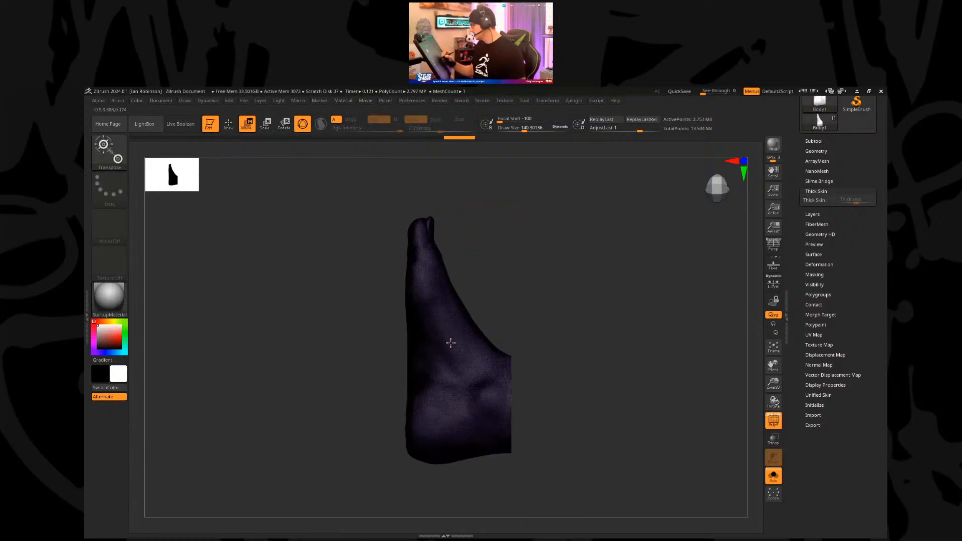
{"action": "left_click", "coordinate": [451, 344]}
{"action": "left_click_drag", "start_coordinate": [458, 329], "coordinate": [557, 333]}
{"action": "key", "text": "q"}
{"action": "key", "text": "ctrl+z"}
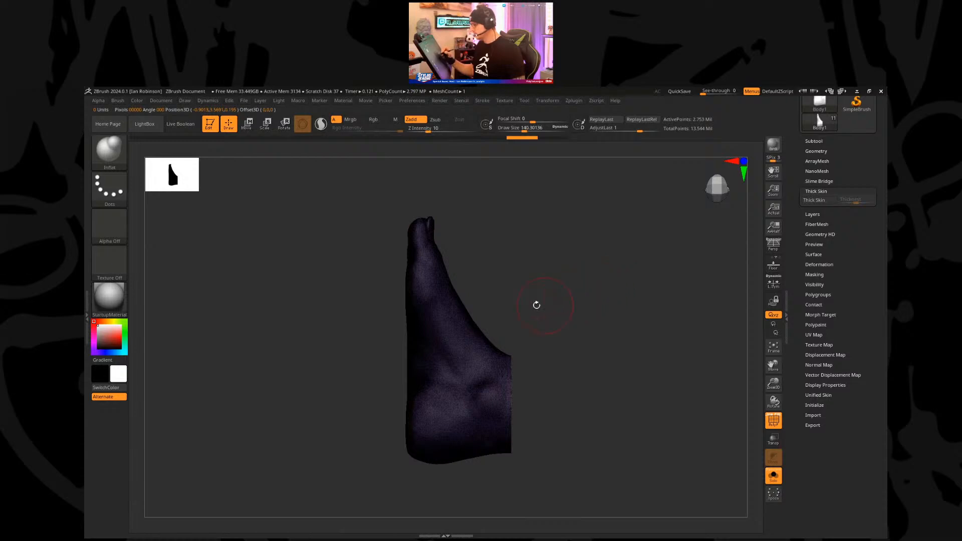
{"action": "left_click_drag", "start_coordinate": [423, 216], "coordinate": [422, 490], "text": "ctrl+shift"}
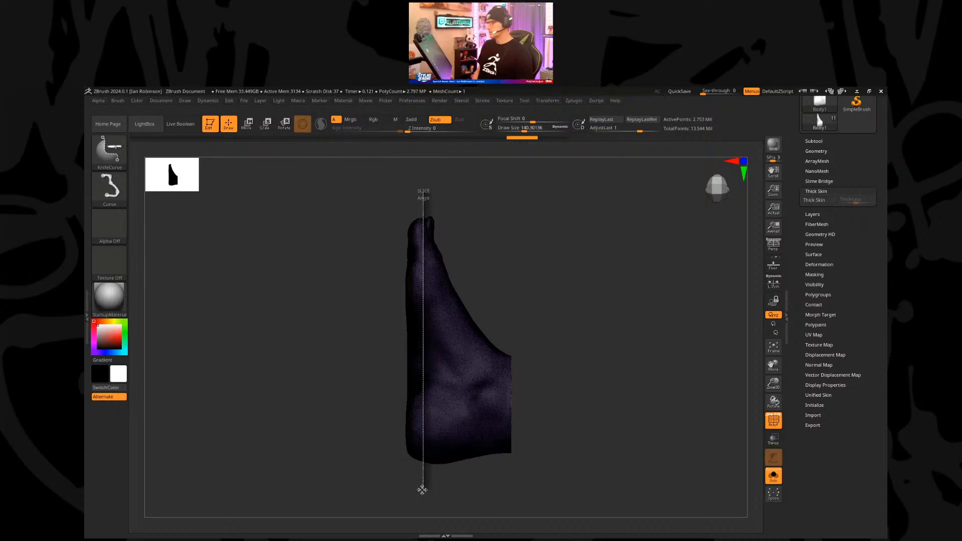
{"action": "left_click_drag", "start_coordinate": [422, 490], "coordinate": [422, 494], "text": "ctrl+shift"}
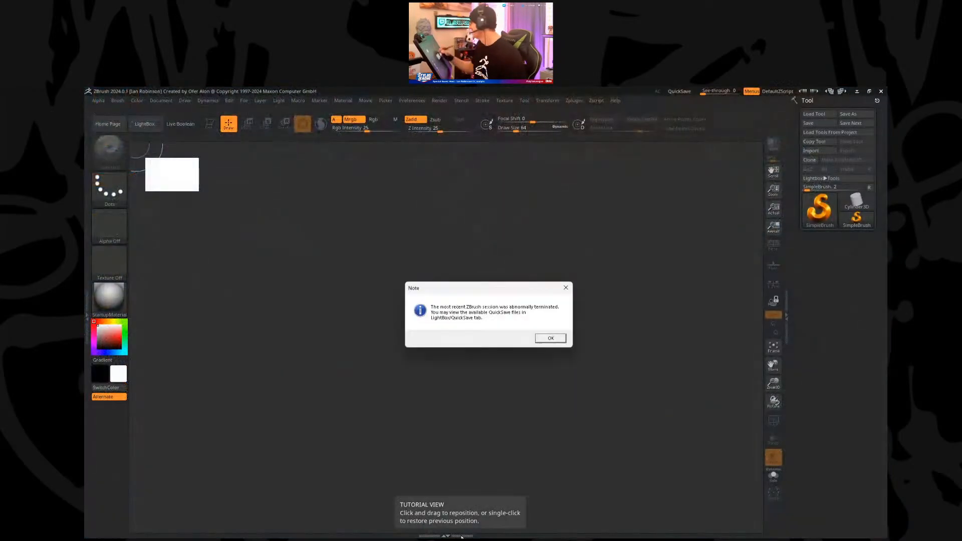
Step: Dismiss the recovery notice and load the tool Cyclops_BlockOut_003.ztl from the Cyclops folder
{"action": "left_click", "coordinate": [553, 337]}
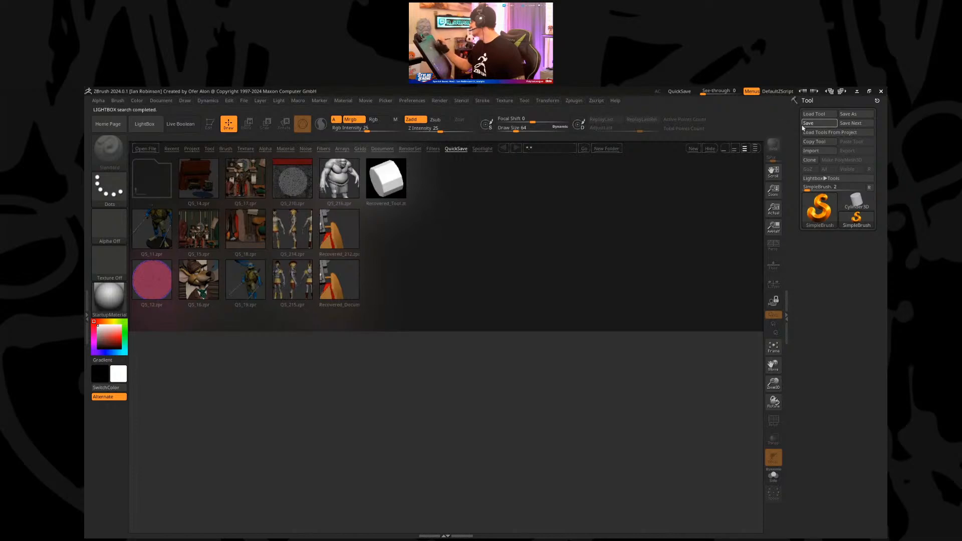
{"action": "left_click", "coordinate": [806, 123]}
{"action": "key", "text": "Escape"}
{"action": "left_click", "coordinate": [805, 120]}
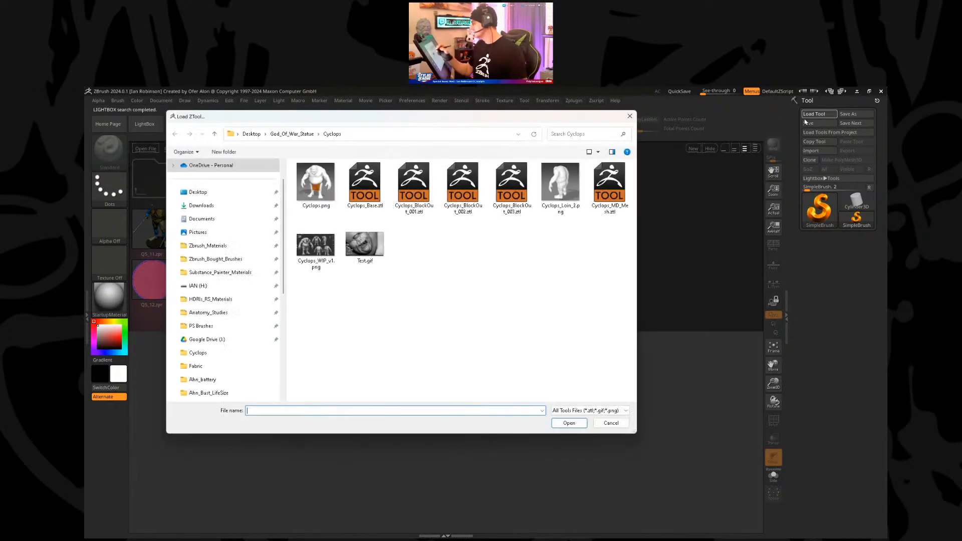
{"action": "left_click", "coordinate": [512, 188]}
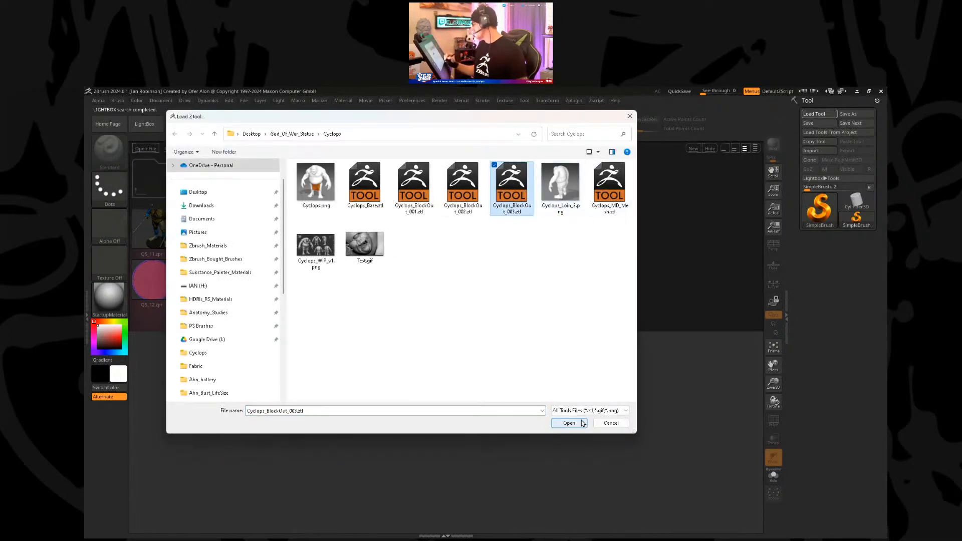
{"action": "left_click", "coordinate": [569, 423]}
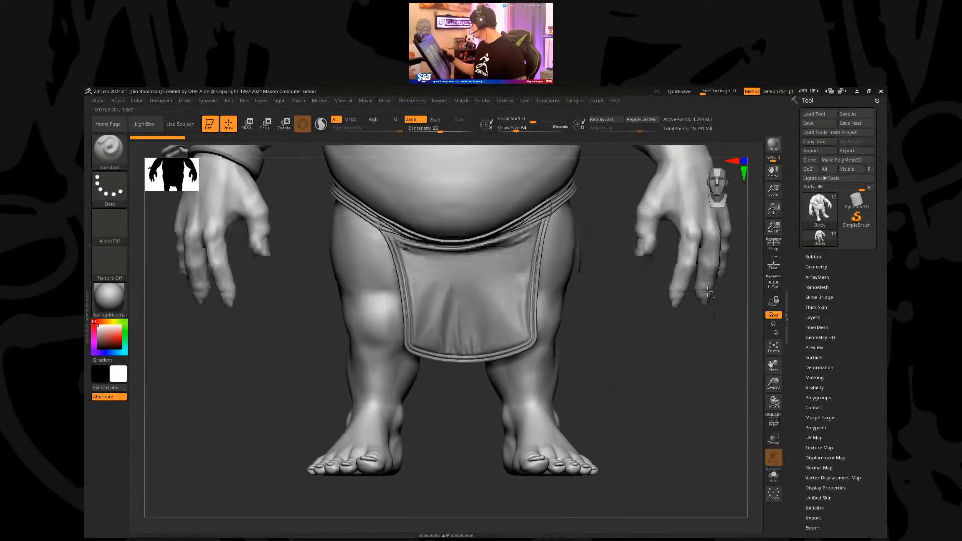
Step: Duplicate the Body subtool, solo the copy without lower subdivision levels, and isolate a single foot
{"action": "left_click", "coordinate": [814, 257]}
{"action": "key", "text": "ctrl+shift"}
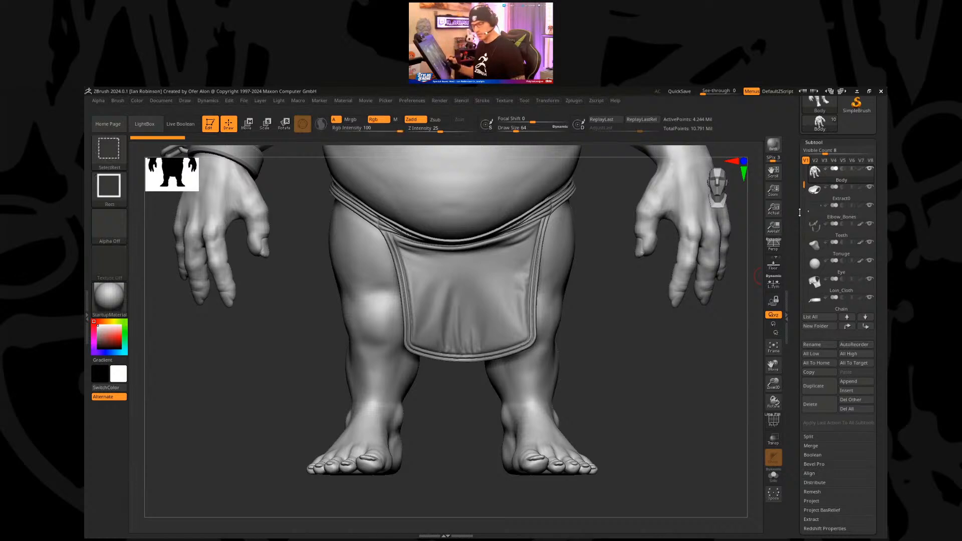
{"action": "left_click", "coordinate": [774, 475]}
{"action": "mouse_move", "coordinate": [692, 446]}
{"action": "left_mouse_down"}
{"action": "mouse_move", "coordinate": [640, 443]}
{"action": "mouse_move", "coordinate": [623, 382]}
{"action": "left_mouse_up"}
{"action": "key", "text": "ctrl+shift"}
{"action": "left_click_drag", "start_coordinate": [307, 370], "coordinate": [576, 464], "text": "ctrl+shift"}
{"action": "left_click_drag", "start_coordinate": [586, 382], "coordinate": [436, 484]}
{"action": "left_click", "coordinate": [540, 365], "text": "ctrl+shift"}
{"action": "left_click", "coordinate": [548, 371], "text": "ctrl+shift"}
{"action": "mouse_move", "coordinate": [586, 325]}
{"action": "left_mouse_down", "text": "ctrl"}
{"action": "mouse_move", "coordinate": [565, 423]}
{"action": "mouse_move", "coordinate": [449, 474]}
{"action": "left_mouse_up", "text": "ctrl"}
{"action": "scroll", "coordinate": [825, 436], "scroll_direction": "down", "scroll_amount": 3}
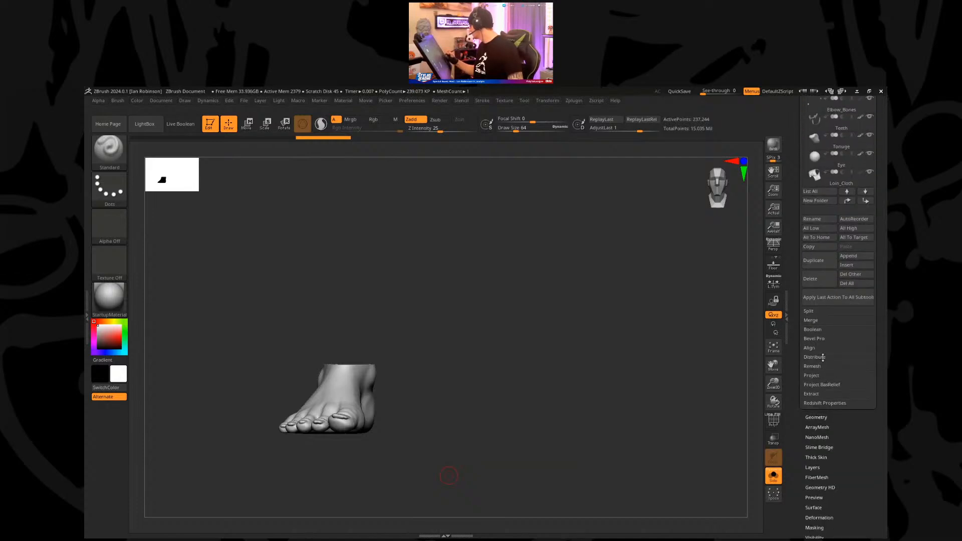
Step: Delete the hidden geometry of the body copy, keeping only the isolated foot
{"action": "left_click", "coordinate": [817, 417]}
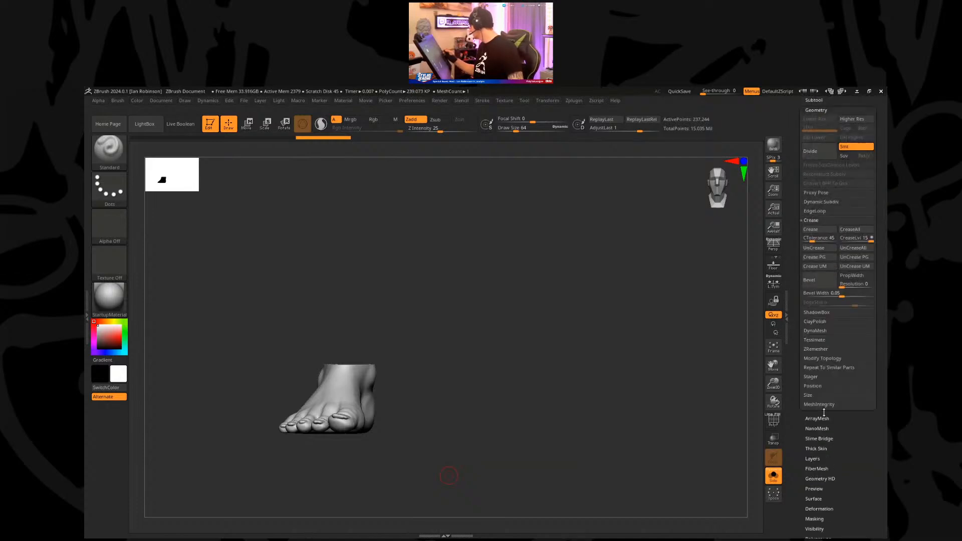
{"action": "left_click", "coordinate": [822, 358]}
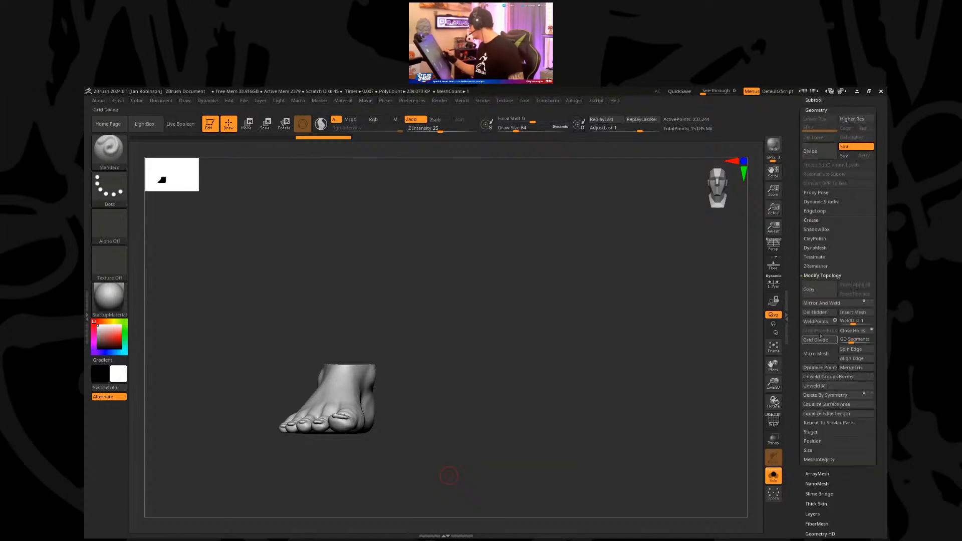
{"action": "left_click", "coordinate": [820, 275]}
Step: Remesh the isolated foot with DynaMesh at resolution 592
{"action": "left_click", "coordinate": [821, 248]}
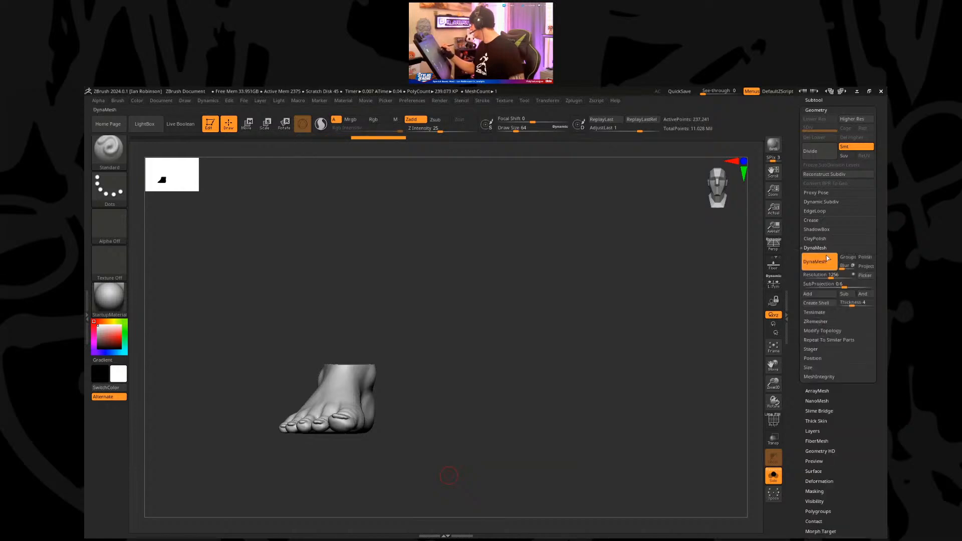
{"action": "left_click", "coordinate": [826, 275]}
{"action": "type", "text": "592"}
{"action": "key", "text": "ctrl"}
{"action": "left_click", "coordinate": [520, 438], "text": "ctrl"}
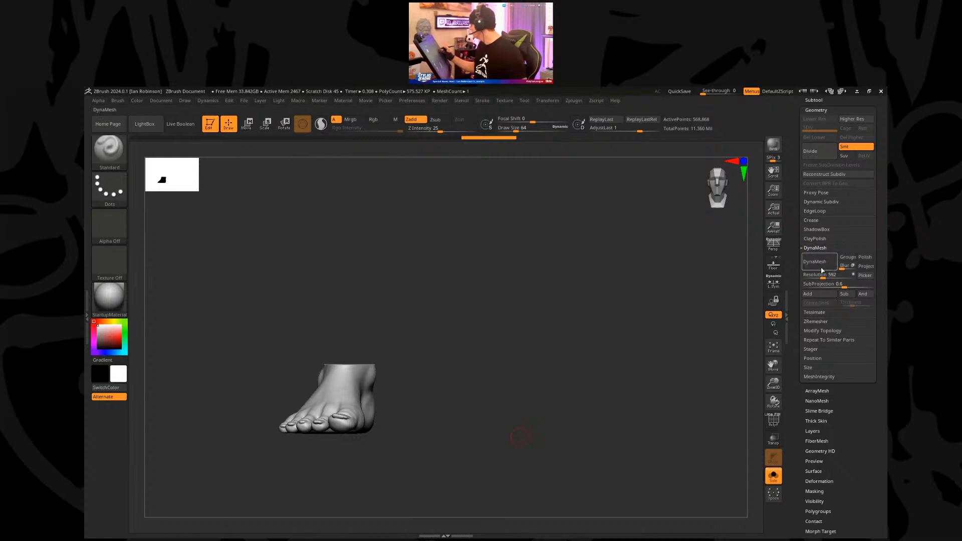
{"action": "left_click_drag", "start_coordinate": [591, 303], "coordinate": [451, 360]}
{"action": "key", "text": "shift"}
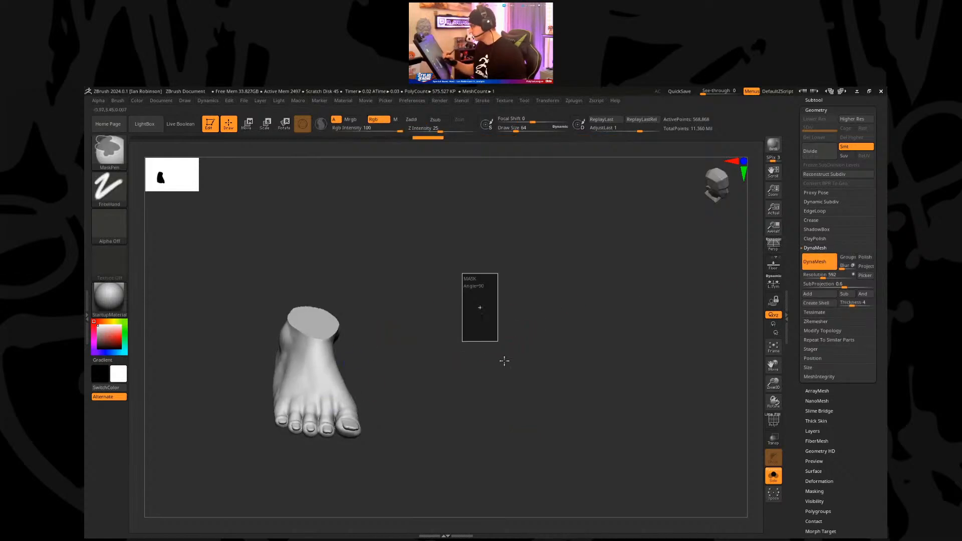
{"action": "left_click_drag", "start_coordinate": [502, 339], "coordinate": [488, 388]}
Step: Remesh the foot at DynaMesh resolution 192 and finally 120, and pick the Inflat brush with a draw size of about 93
{"action": "left_click_drag", "start_coordinate": [830, 278], "coordinate": [818, 277]}
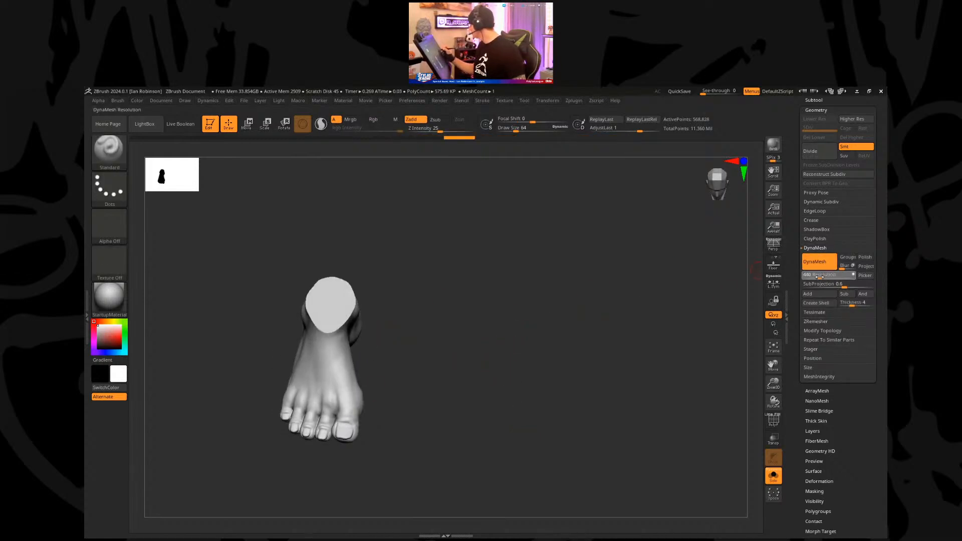
{"action": "mouse_move", "coordinate": [444, 270]}
{"action": "left_mouse_down", "text": "ctrl"}
{"action": "mouse_move", "coordinate": [466, 350]}
{"action": "mouse_move", "coordinate": [492, 358]}
{"action": "mouse_move", "coordinate": [497, 286]}
{"action": "left_mouse_up", "text": "ctrl"}
{"action": "key", "text": "s"}
{"action": "key", "text": "b"}
{"action": "key", "text": "i"}
{"action": "key", "text": "n"}
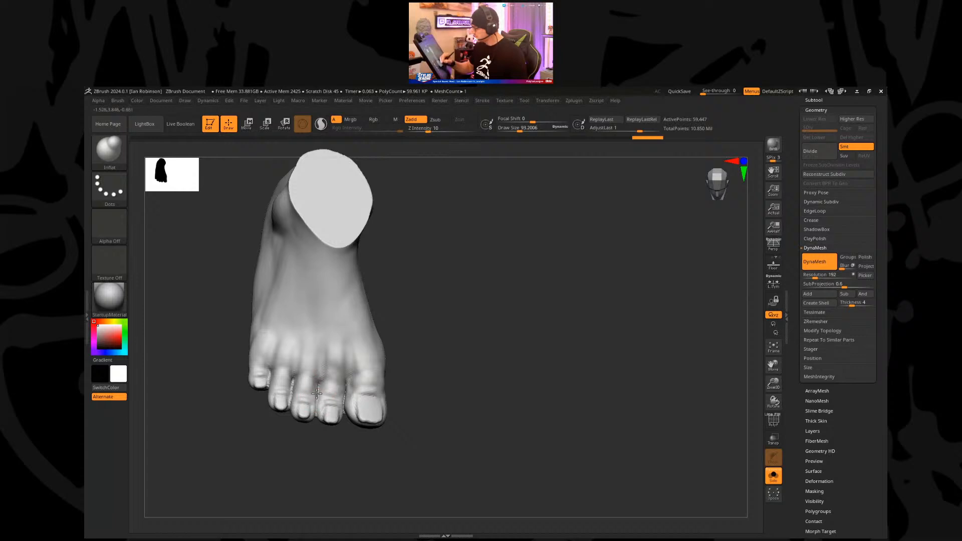
{"action": "left_click_drag", "start_coordinate": [467, 284], "coordinate": [596, 422]}
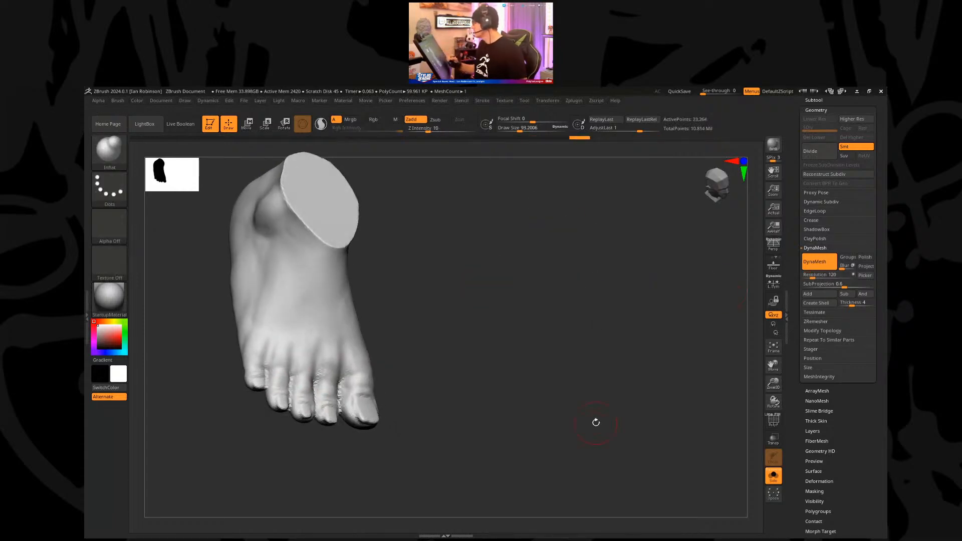
Step: Run the mesh integrity check on the foot and apply Fix Mesh
{"action": "left_click_drag", "start_coordinate": [547, 343], "coordinate": [626, 311]}
{"action": "left_click", "coordinate": [818, 376]}
{"action": "left_click", "coordinate": [818, 330]}
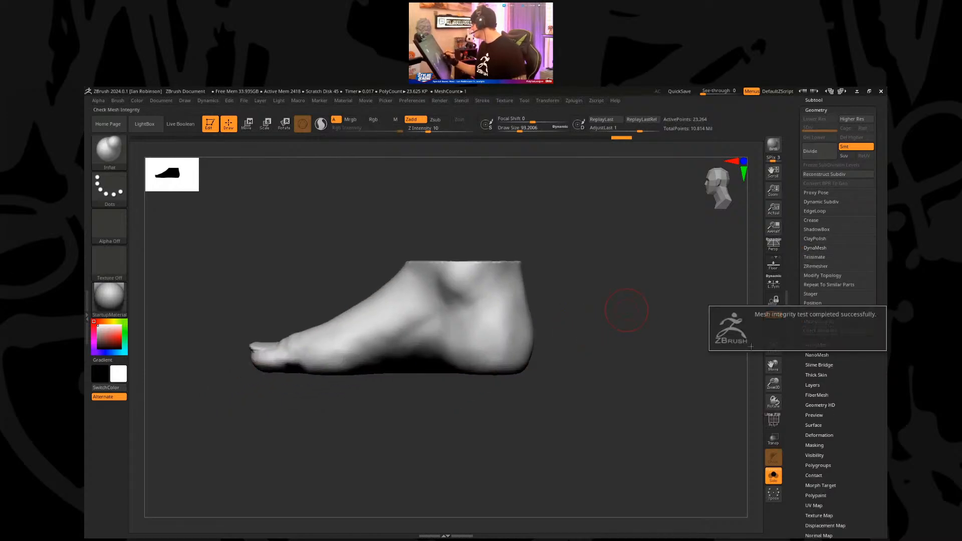
{"action": "left_click", "coordinate": [850, 331]}
Step: Choose the KnifeCurve brush, try horizontal cuts across the foot near its sole, and turn on the polyframe
{"action": "mouse_move", "coordinate": [221, 361]}
{"action": "left_mouse_down", "text": "ctrl+shift"}
{"action": "mouse_move", "coordinate": [668, 365]}
{"action": "mouse_move", "coordinate": [661, 352]}
{"action": "left_mouse_up", "text": "ctrl+shift"}
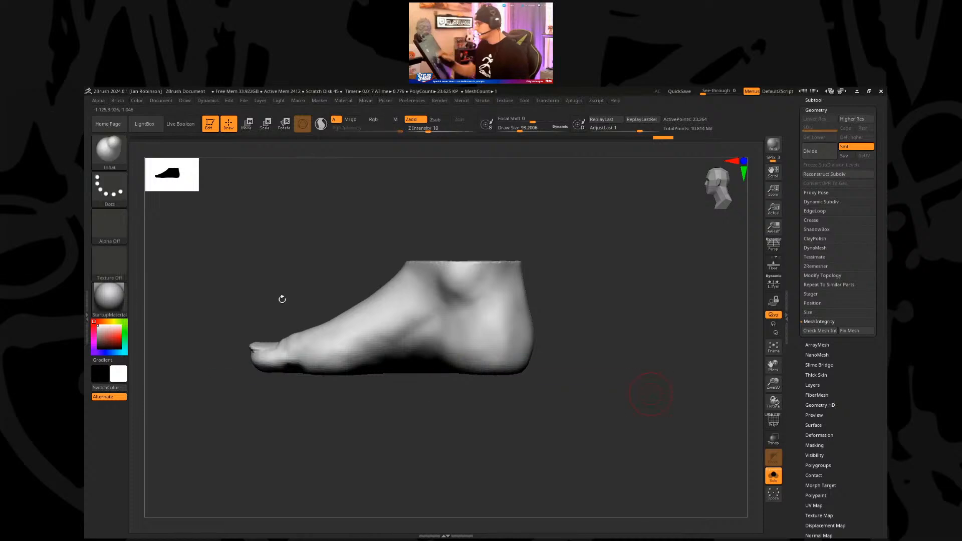
{"action": "key", "text": "b"}
{"action": "left_click", "coordinate": [387, 202]}
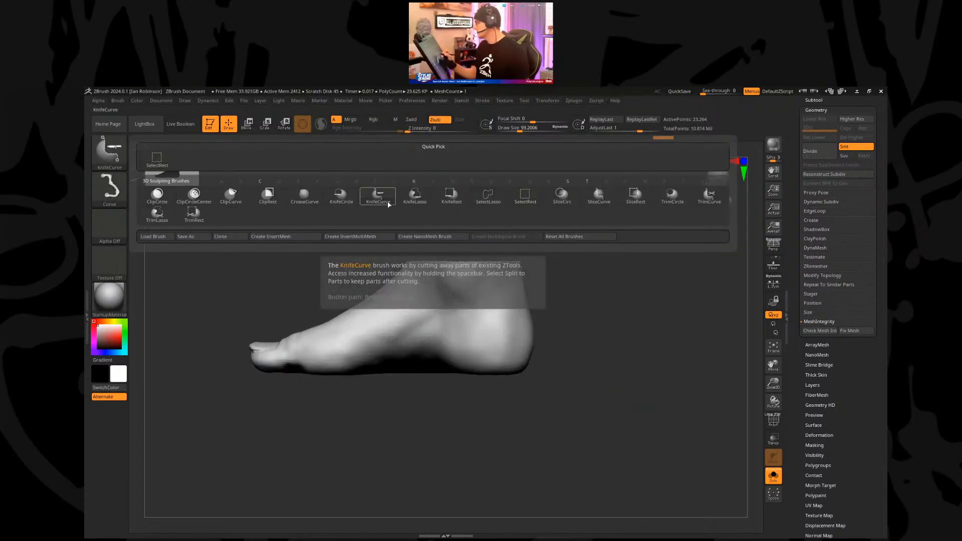
{"action": "left_click_drag", "start_coordinate": [609, 361], "coordinate": [203, 366], "text": "ctrl+shift"}
{"action": "left_click_drag", "start_coordinate": [622, 336], "coordinate": [208, 340], "text": "ctrl+shift"}
{"action": "key", "text": "shift+f"}
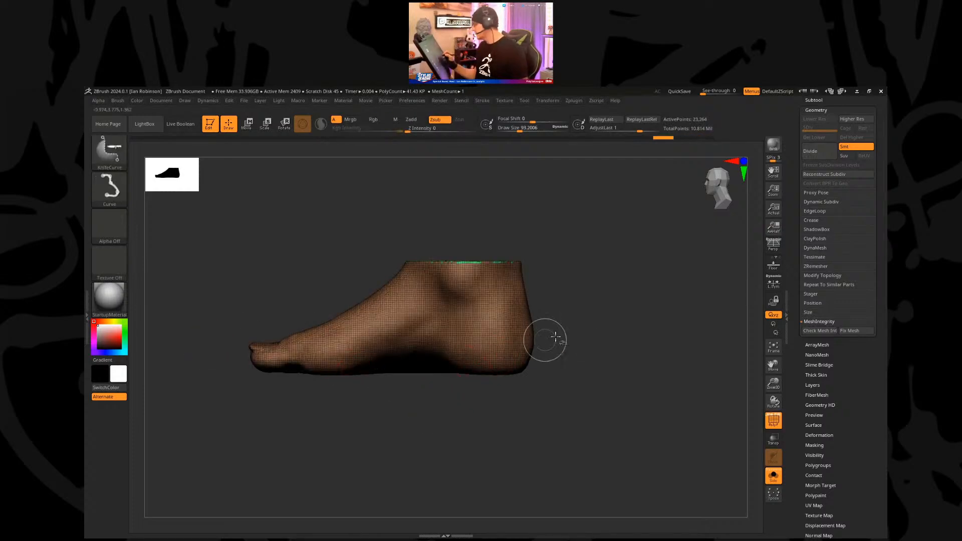
Step: Slice the foot horizontally twice with KnifeCurve near the sole and isolate the lower section
{"action": "right_click", "coordinate": [570, 317], "text": "ctrl+shift"}
{"action": "mouse_move", "coordinate": [596, 362]}
{"action": "left_mouse_down", "text": "ctrl+shift"}
{"action": "mouse_move", "coordinate": [210, 382]}
{"action": "mouse_move", "coordinate": [230, 388]}
{"action": "mouse_move", "coordinate": [215, 361]}
{"action": "left_mouse_up", "text": "ctrl+shift"}
{"action": "mouse_move", "coordinate": [572, 331]}
{"action": "left_mouse_down", "text": "ctrl+shift"}
{"action": "mouse_move", "coordinate": [182, 336]}
{"action": "mouse_move", "coordinate": [181, 354]}
{"action": "left_mouse_up", "text": "ctrl+shift"}
{"action": "left_click", "coordinate": [455, 358], "text": "ctrl+shift"}
{"action": "left_click_drag", "start_coordinate": [588, 300], "coordinate": [599, 293]}
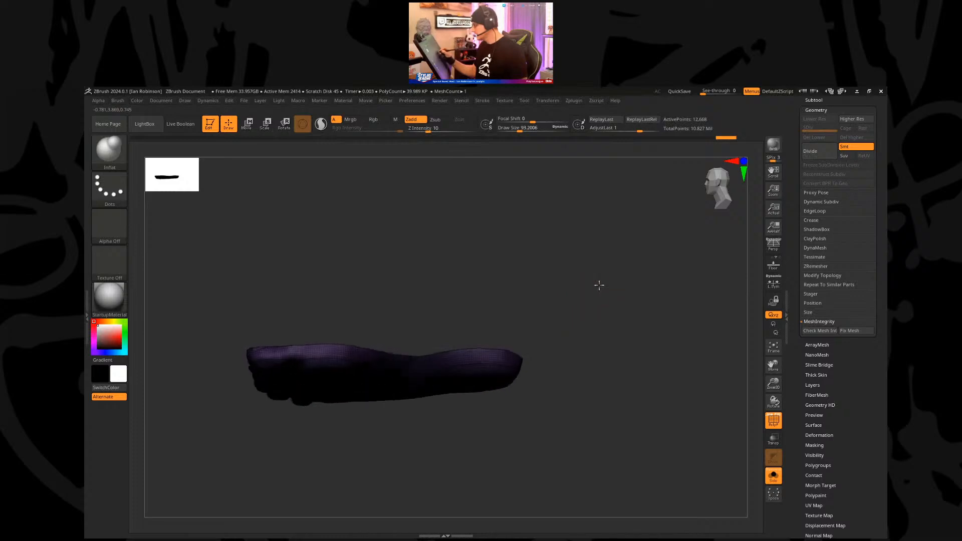
Step: Undo the isolation and the last slice, merge the foot into one polygroup, and slice it again just above the sole
{"action": "left_click", "coordinate": [593, 290], "text": "ctrl+shift"}
{"action": "key", "text": "ctrl+z"}
{"action": "key", "text": "ctrl+z"}
{"action": "key", "text": "ctrl+z"}
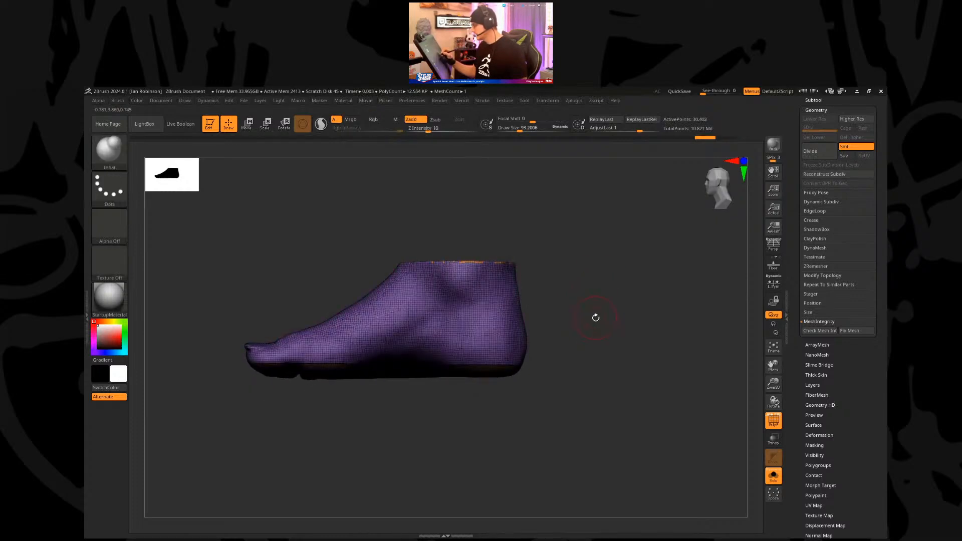
{"action": "key", "text": "ctrl+w"}
{"action": "left_click_drag", "start_coordinate": [604, 354], "coordinate": [203, 351], "text": "ctrl+shift"}
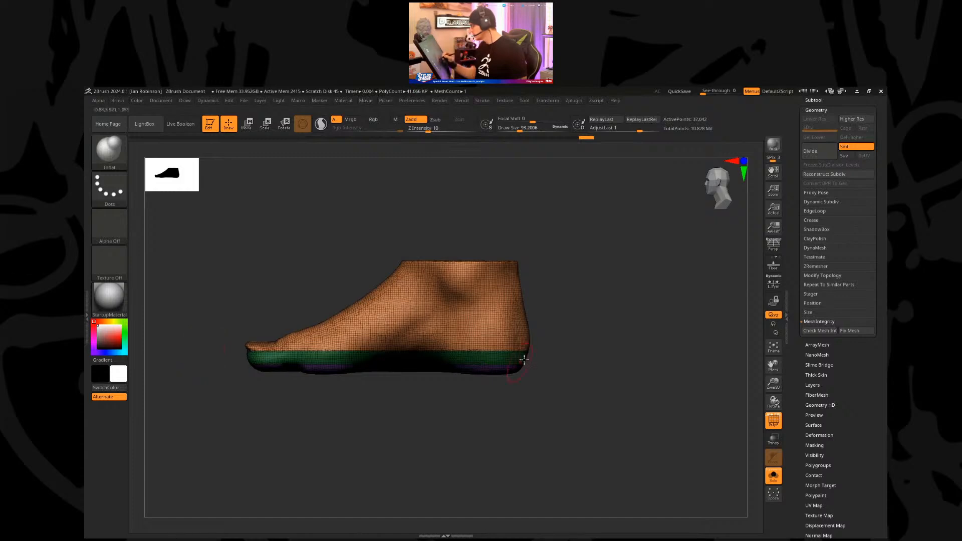
Step: Move the sliced foot sections apart vertically so gaps separate the upper foot from the two sole layers
{"action": "scroll", "coordinate": [873, 356], "scroll_direction": "down", "scroll_amount": 2}
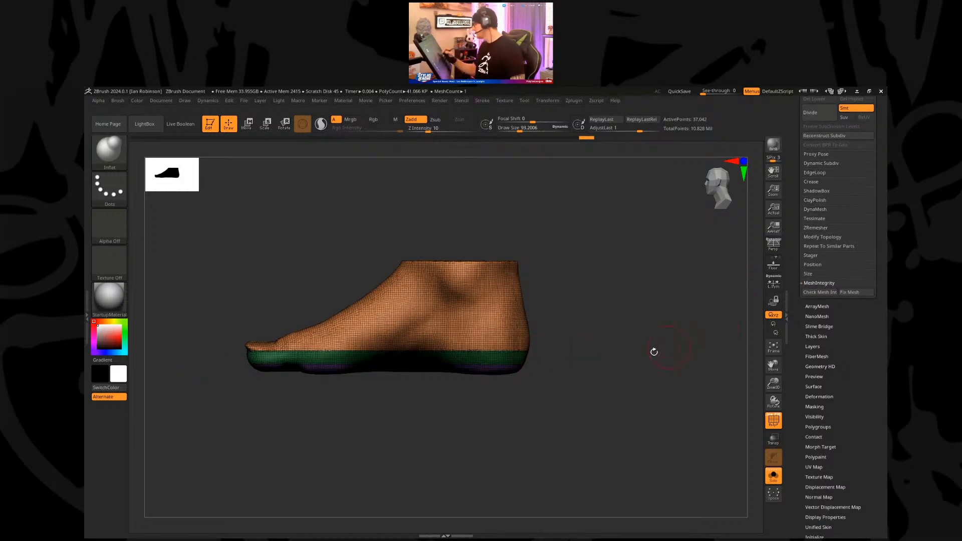
{"action": "key", "text": "w"}
{"action": "left_click_drag", "start_coordinate": [468, 326], "coordinate": [470, 202]}
{"action": "key", "text": "q"}
{"action": "key", "text": "ctrl+z"}
{"action": "key", "text": "ctrl+z"}
{"action": "key", "text": "w"}
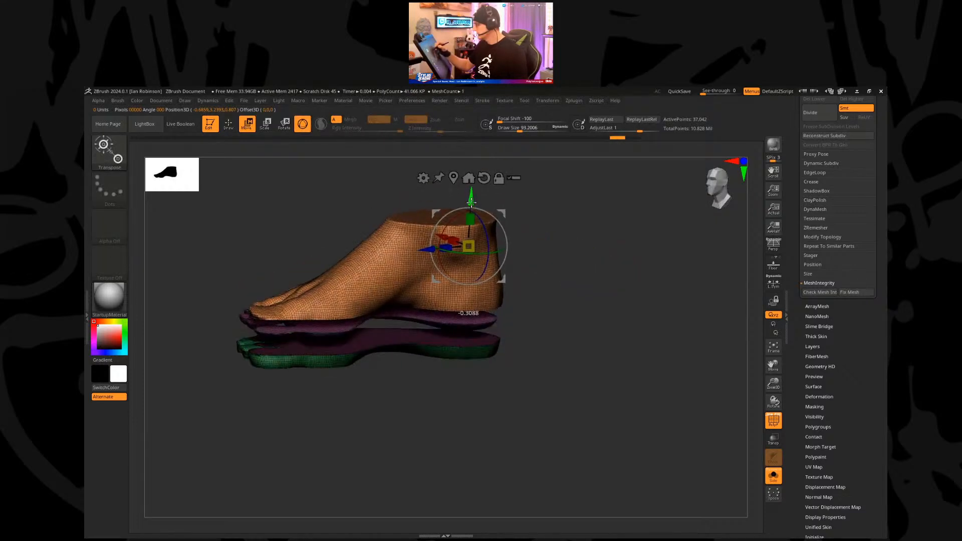
{"action": "mouse_move", "coordinate": [546, 215]}
{"action": "left_mouse_down"}
{"action": "mouse_move", "coordinate": [565, 195]}
{"action": "mouse_move", "coordinate": [567, 208]}
{"action": "mouse_move", "coordinate": [610, 236]}
{"action": "left_mouse_up"}
{"action": "key", "text": "ctrl"}
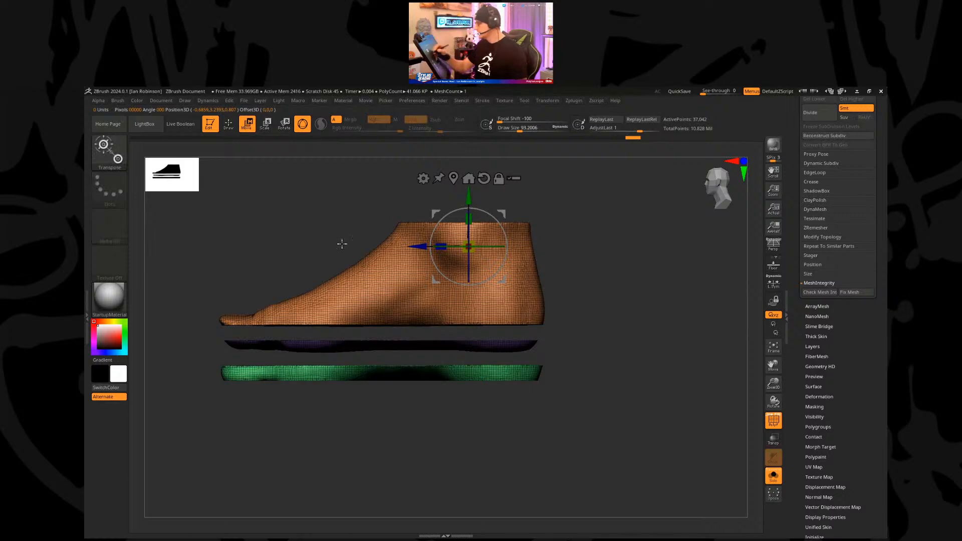
Step: Isolate the green sole layer and delete the other hidden sections of the foot
{"action": "key", "text": "q"}
{"action": "mouse_move", "coordinate": [200, 208]}
{"action": "left_mouse_down", "text": "ctrl+shift"}
{"action": "mouse_move", "coordinate": [408, 283]}
{"action": "mouse_move", "coordinate": [593, 305]}
{"action": "left_mouse_up", "text": "ctrl+shift"}
{"action": "mouse_move", "coordinate": [174, 187]}
{"action": "left_mouse_down", "text": "ctrl+shift"}
{"action": "mouse_move", "coordinate": [571, 285]}
{"action": "mouse_move", "coordinate": [618, 359]}
{"action": "left_mouse_up", "text": "ctrl+shift"}
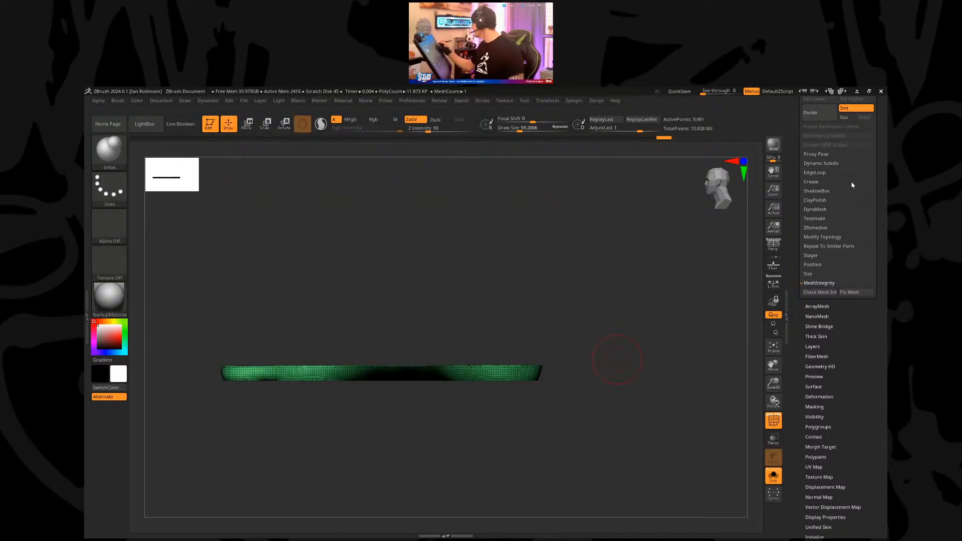
{"action": "scroll", "coordinate": [877, 203], "scroll_direction": "up", "scroll_amount": 1}
{"action": "left_click", "coordinate": [834, 252]}
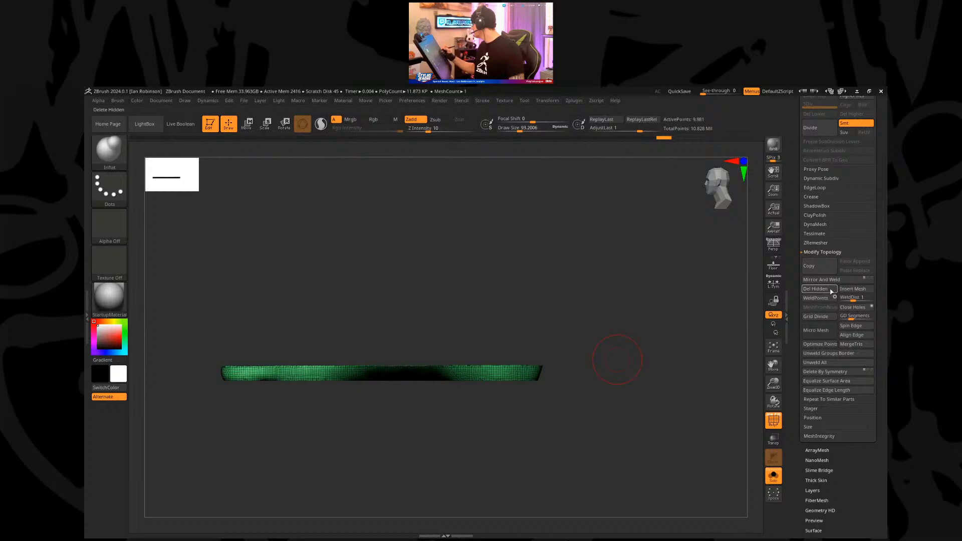
Step: Stretch the green sole layer vertically with the gizmo to about three times its thickness
{"action": "left_click_drag", "start_coordinate": [622, 343], "coordinate": [566, 286]}
{"action": "key", "text": "w"}
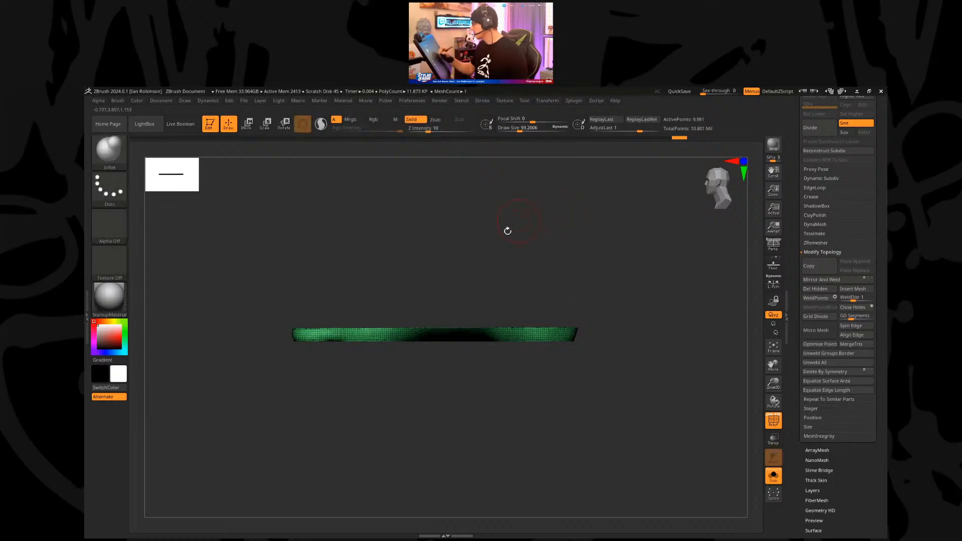
{"action": "left_click", "coordinate": [497, 156], "text": "alt"}
{"action": "mouse_move", "coordinate": [438, 307]}
{"action": "left_mouse_down"}
{"action": "mouse_move", "coordinate": [442, 197]}
{"action": "mouse_move", "coordinate": [439, 298]}
{"action": "left_mouse_up"}
{"action": "key", "text": "q"}
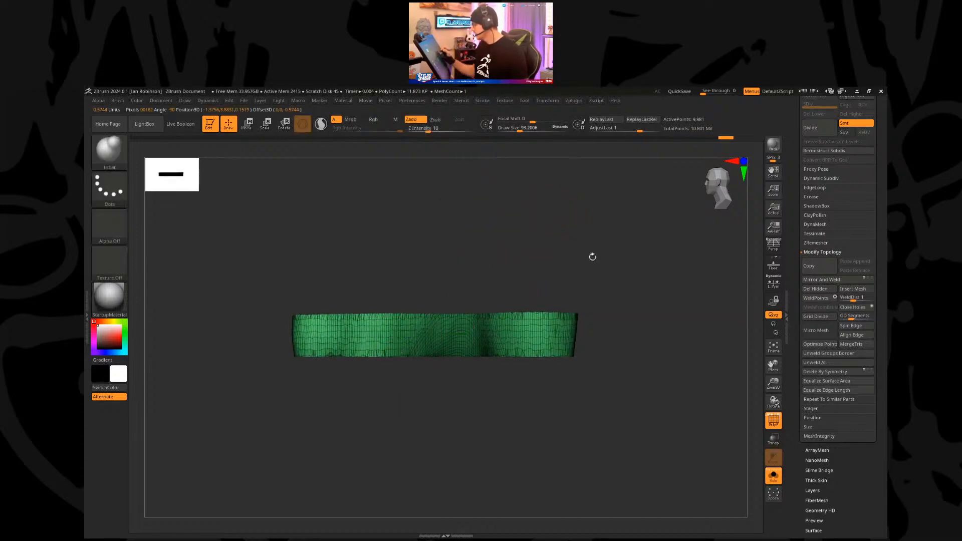
Step: Slice the thickened sole horizontally twice with KnifeCurve, dividing it into three layers
{"action": "mouse_move", "coordinate": [633, 329]}
{"action": "left_mouse_down", "text": "ctrl+shift"}
{"action": "mouse_move", "coordinate": [272, 326]}
{"action": "mouse_move", "coordinate": [525, 342]}
{"action": "mouse_move", "coordinate": [236, 341]}
{"action": "left_mouse_up", "text": "ctrl+shift"}
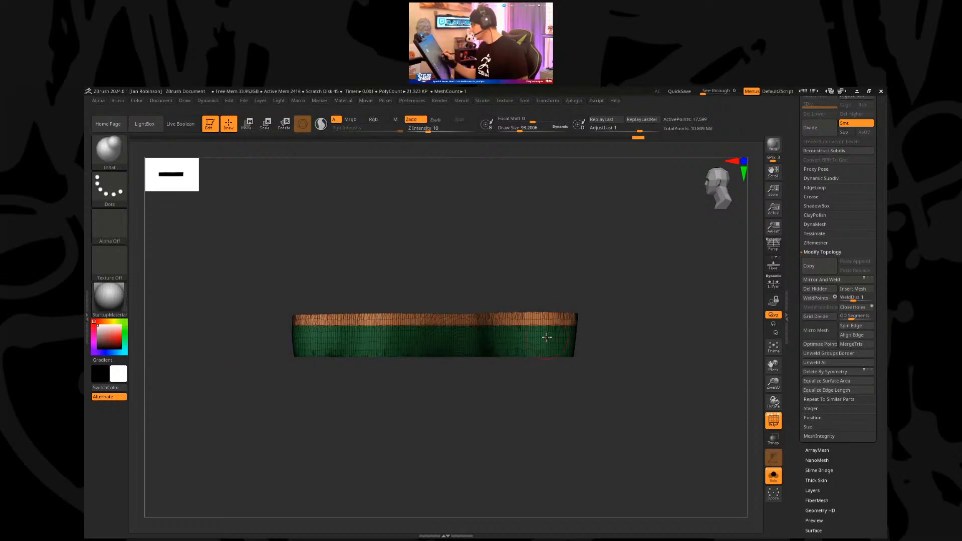
{"action": "key", "text": "ctrl"}
{"action": "left_click_drag", "start_coordinate": [626, 343], "coordinate": [210, 339], "text": "ctrl+shift"}
{"action": "mouse_move", "coordinate": [677, 346]}
{"action": "left_mouse_down"}
{"action": "mouse_move", "coordinate": [628, 371]}
{"action": "mouse_move", "coordinate": [618, 294]}
{"action": "mouse_move", "coordinate": [646, 297]}
{"action": "left_mouse_up"}
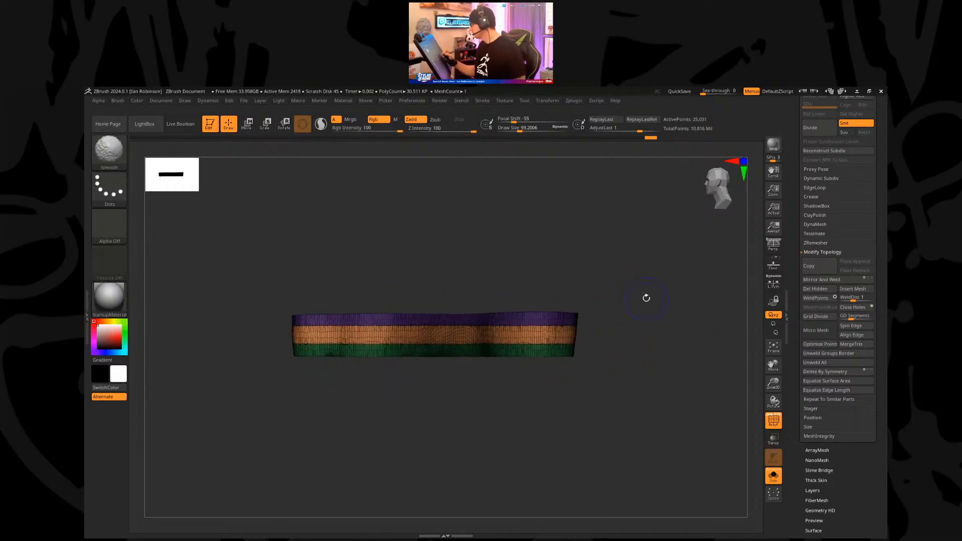
Step: Assign new polygroups to the sole layers with Auto Groups and isolate the middle layer
{"action": "left_click", "coordinate": [827, 253]}
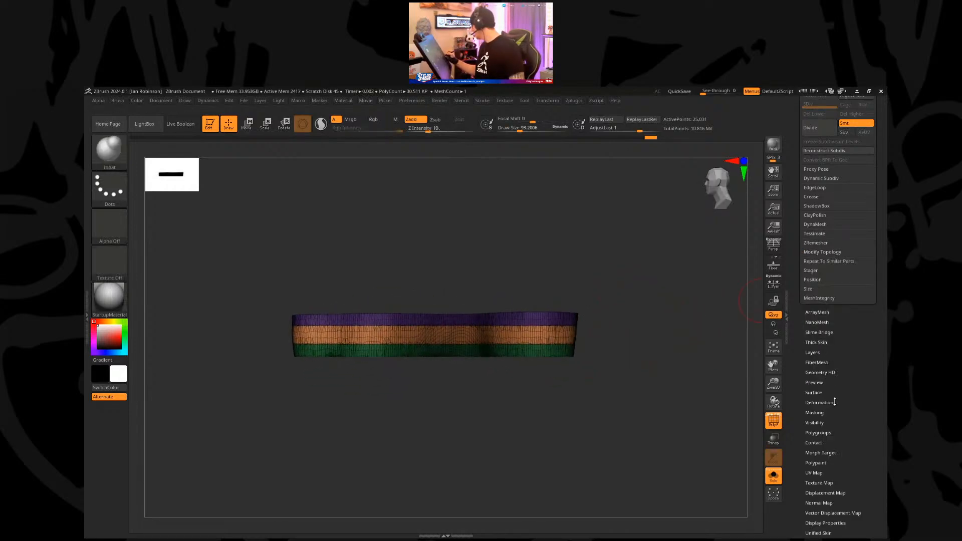
{"action": "scroll", "coordinate": [826, 399], "scroll_direction": "down", "scroll_amount": 2}
{"action": "left_click", "coordinate": [826, 404]}
{"action": "left_click", "coordinate": [824, 239]}
{"action": "mouse_move", "coordinate": [679, 338]}
{"action": "left_mouse_down"}
{"action": "mouse_move", "coordinate": [561, 324]}
{"action": "mouse_move", "coordinate": [651, 350]}
{"action": "mouse_move", "coordinate": [655, 264]}
{"action": "mouse_move", "coordinate": [664, 324]}
{"action": "mouse_move", "coordinate": [665, 275]}
{"action": "left_mouse_up"}
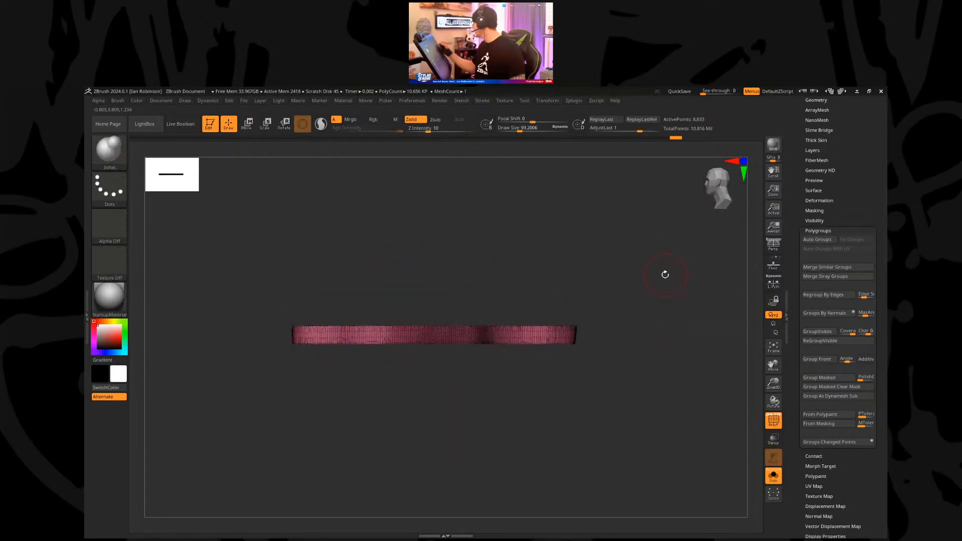
Step: Delete the hidden upper and lower layers, keeping only the middle layer of the sole
{"action": "scroll", "coordinate": [837, 301], "scroll_direction": "up", "scroll_amount": 10}
{"action": "left_click", "coordinate": [832, 180]}
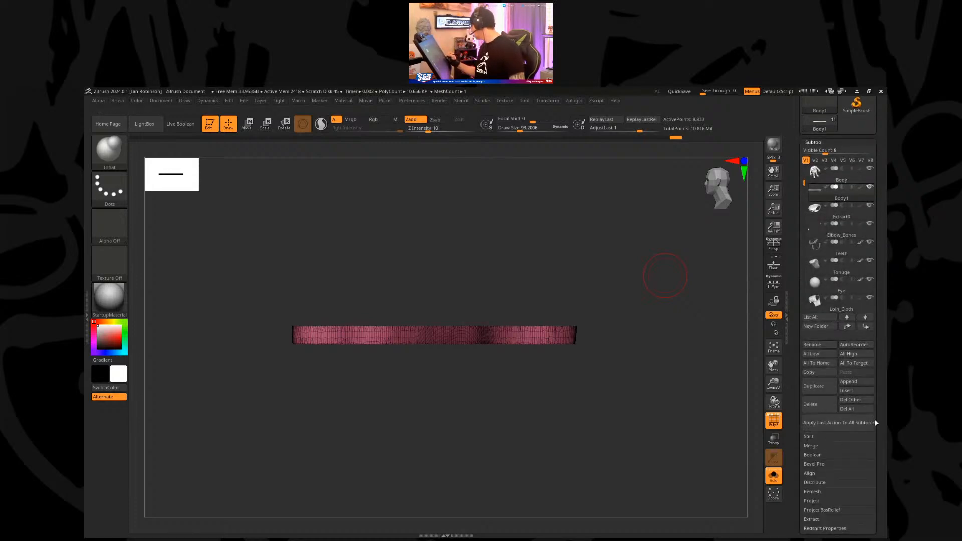
{"action": "left_click_drag", "start_coordinate": [877, 423], "coordinate": [859, 359]}
{"action": "left_click", "coordinate": [821, 349]}
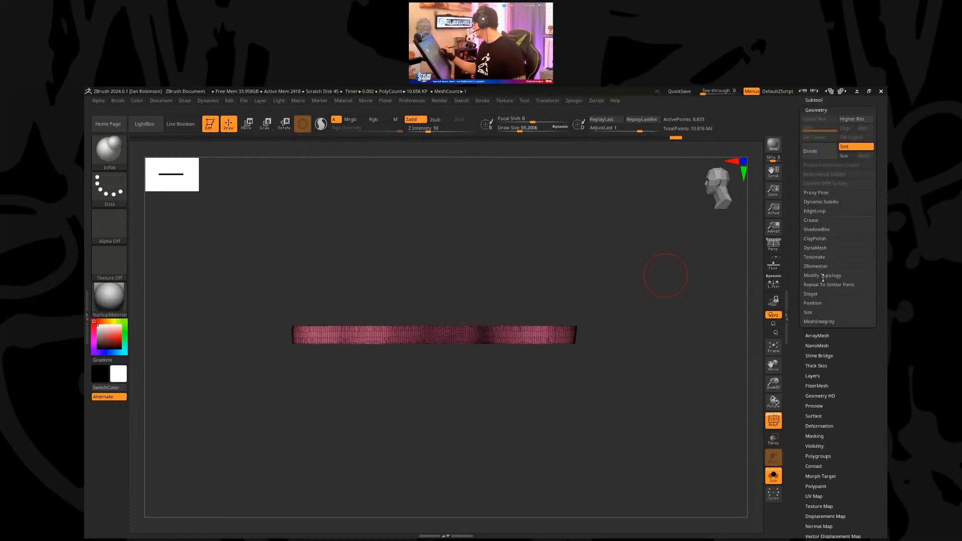
{"action": "left_click", "coordinate": [823, 276]}
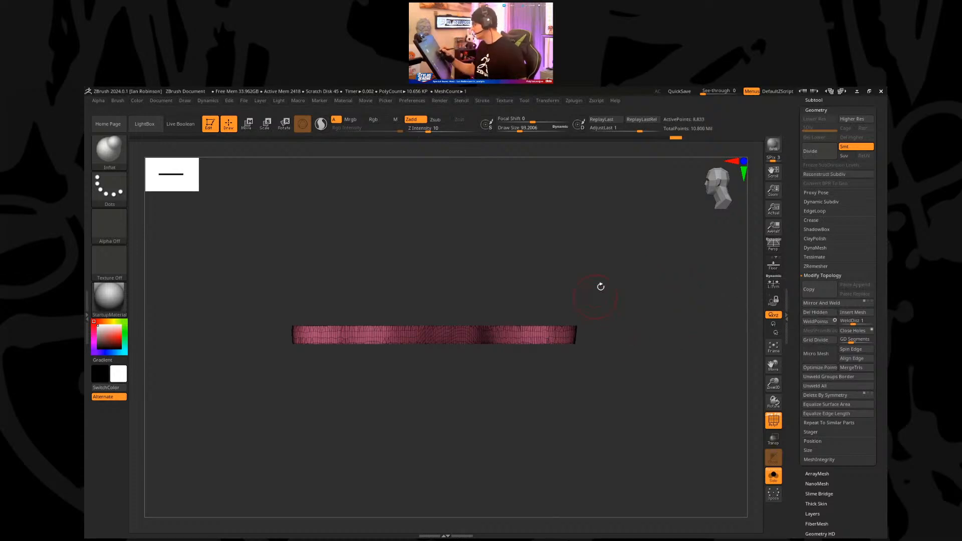
Step: Squash the sole layer vertically with the gizmo, face its flat side, and set the draw size to about 181
{"action": "key", "text": "w"}
{"action": "left_click_drag", "start_coordinate": [434, 305], "coordinate": [440, 354]}
{"action": "key", "text": "q"}
{"action": "left_click_drag", "start_coordinate": [568, 225], "coordinate": [569, 318]}
{"action": "key", "text": "s"}
{"action": "left_click", "coordinate": [510, 230]}
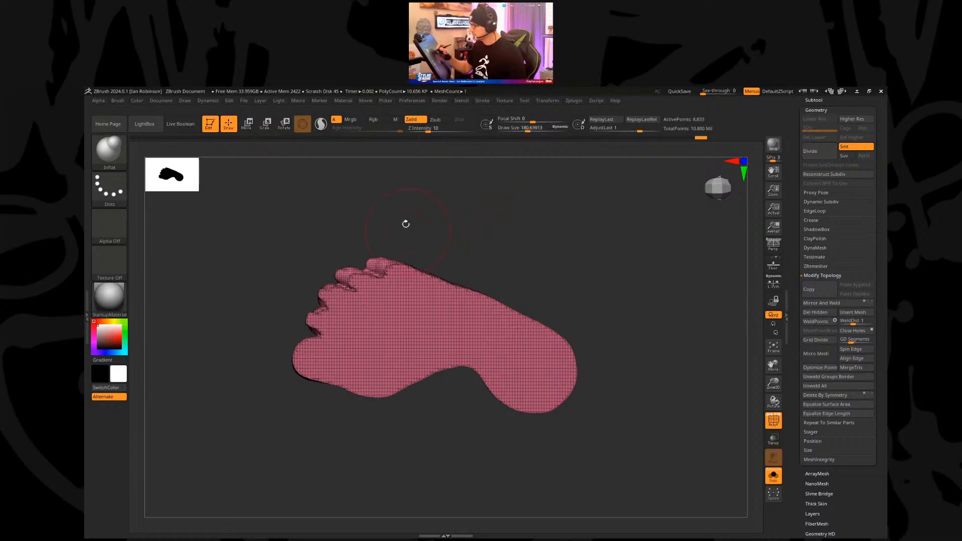
Step: Smooth the sole mesh's toe edge and fill out its toe gaps using the MoveInfiniteDepth brush at draw size about 126
{"action": "key", "text": "shift"}
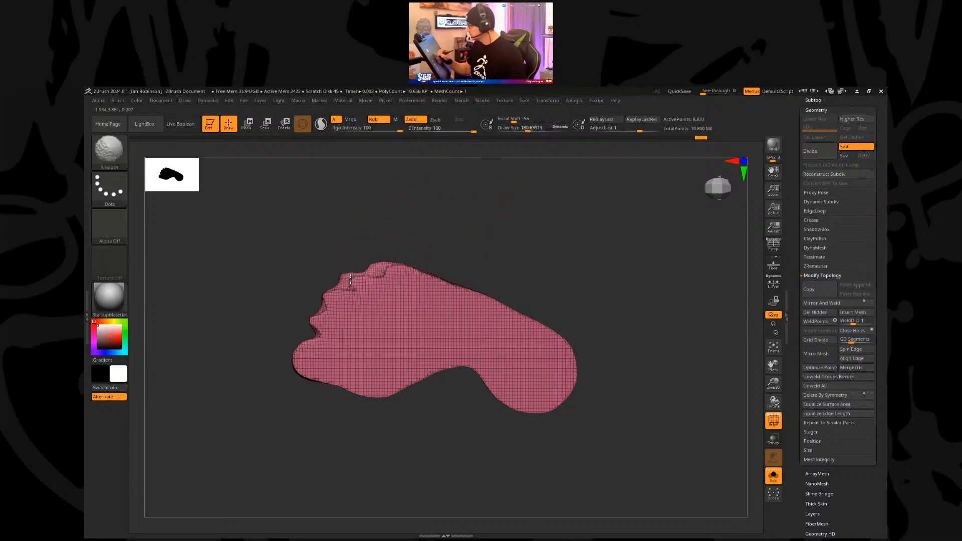
{"action": "key", "text": "b"}
{"action": "key", "text": "m"}
{"action": "key", "text": "i"}
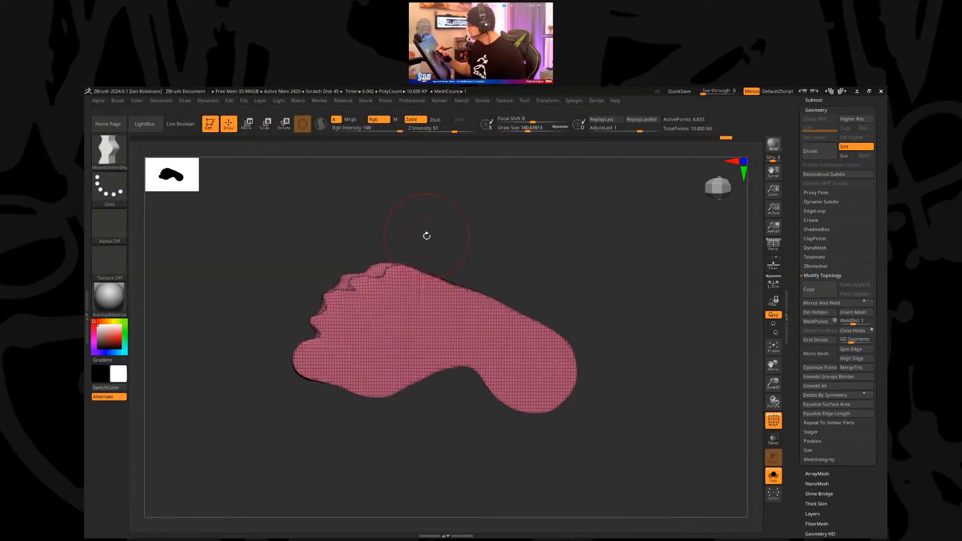
{"action": "key", "text": "s"}
{"action": "left_click", "coordinate": [430, 238]}
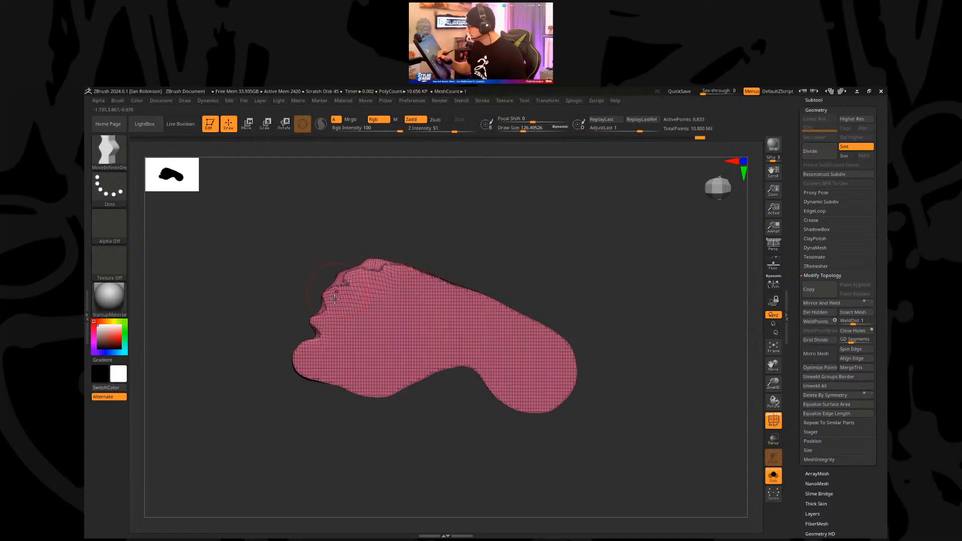
{"action": "left_click_drag", "start_coordinate": [324, 336], "coordinate": [314, 329]}
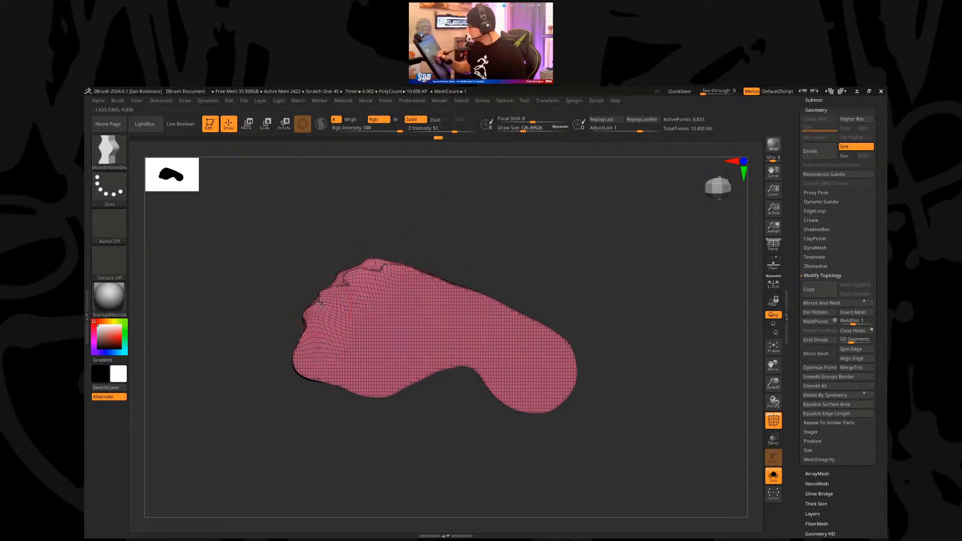
Step: Show the full character again and move the sole mesh slightly toward the underside of the foot
{"action": "left_click", "coordinate": [777, 482]}
{"action": "left_click_drag", "start_coordinate": [665, 269], "coordinate": [529, 263]}
{"action": "left_click_drag", "start_coordinate": [472, 254], "coordinate": [438, 247], "text": "shift"}
{"action": "key", "text": "w"}
{"action": "left_click_drag", "start_coordinate": [366, 336], "coordinate": [346, 337]}
{"action": "key", "text": "q"}
{"action": "left_click_drag", "start_coordinate": [431, 254], "coordinate": [487, 245]}
Step: Reshape the sole's arch and side edges to follow the foot, using draw sizes of about 197 and 251
{"action": "key", "text": "s"}
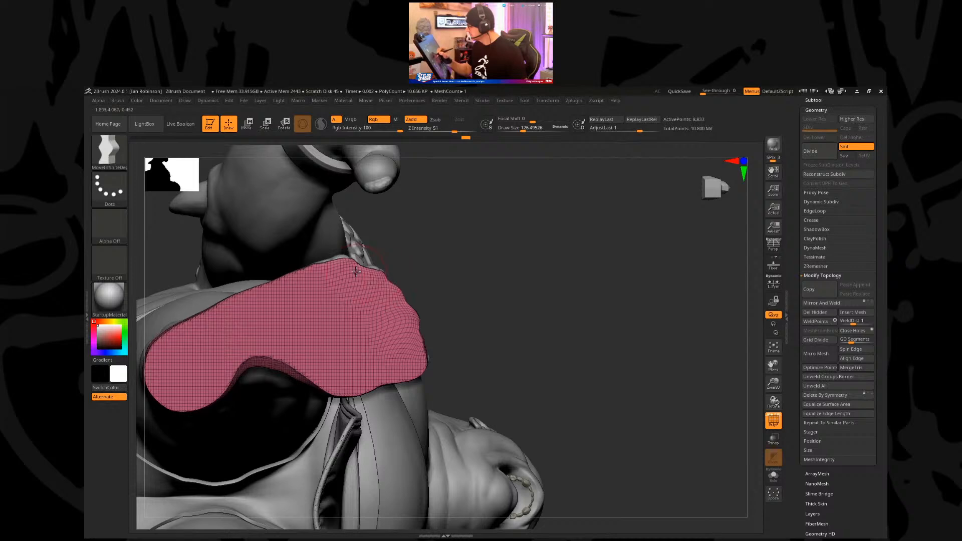
{"action": "left_click_drag", "start_coordinate": [451, 256], "coordinate": [537, 219], "text": "alt"}
{"action": "key", "text": "s"}
{"action": "mouse_move", "coordinate": [337, 316]}
{"action": "left_mouse_down"}
{"action": "mouse_move", "coordinate": [310, 346]}
{"action": "mouse_move", "coordinate": [424, 338]}
{"action": "left_mouse_up"}
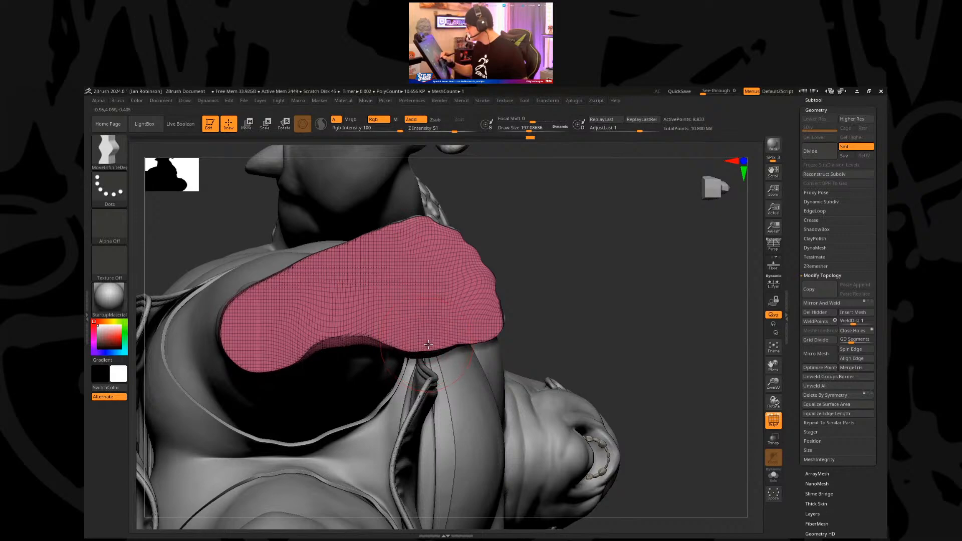
{"action": "key", "text": "s"}
{"action": "left_click_drag", "start_coordinate": [568, 283], "coordinate": [572, 283]}
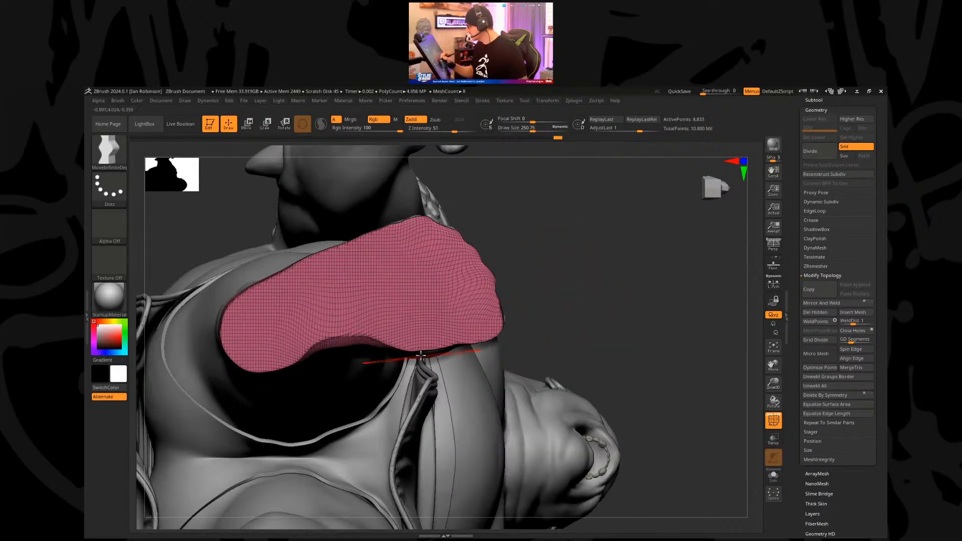
{"action": "left_click_drag", "start_coordinate": [325, 342], "coordinate": [341, 329]}
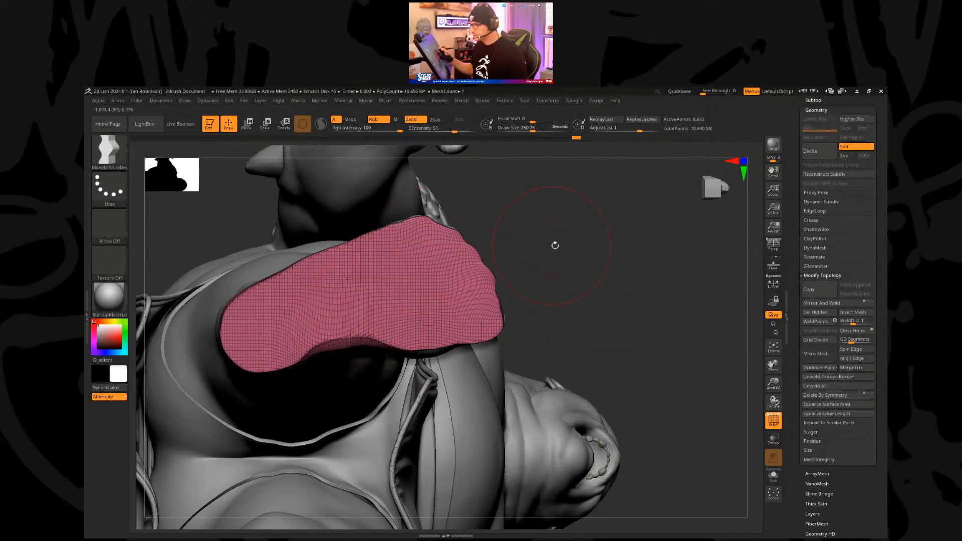
{"action": "left_click_drag", "start_coordinate": [570, 238], "coordinate": [588, 229]}
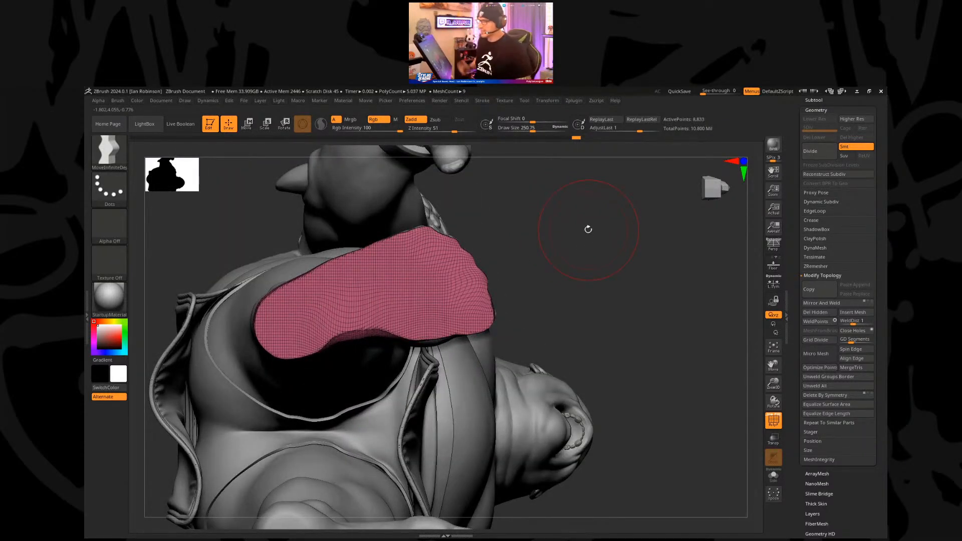
Step: Thicken the sole mesh under the foot by scaling it along the Y axis
{"action": "left_click_drag", "start_coordinate": [554, 231], "coordinate": [483, 365]}
{"action": "key", "text": "w"}
{"action": "left_click_drag", "start_coordinate": [388, 254], "coordinate": [361, 289], "text": "shift"}
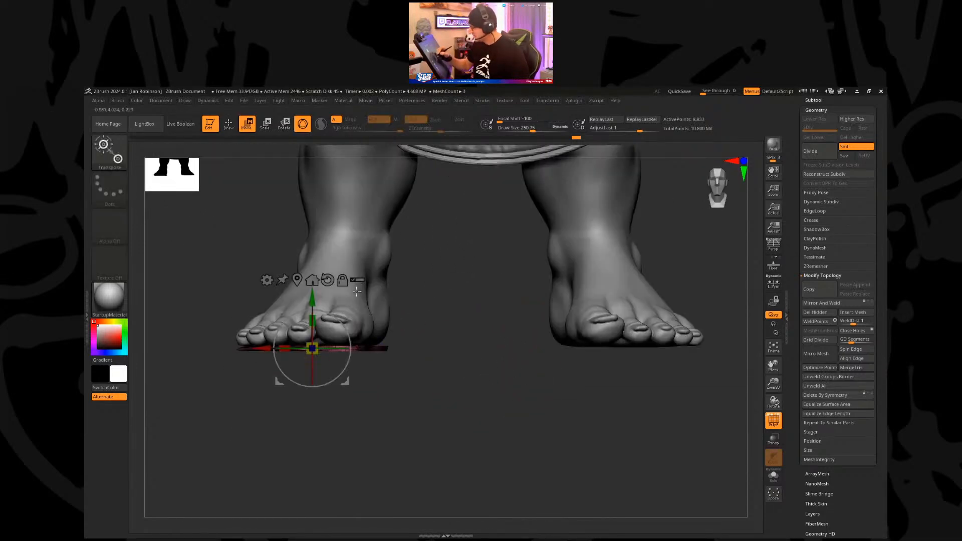
{"action": "left_click_drag", "start_coordinate": [440, 325], "coordinate": [328, 305]}
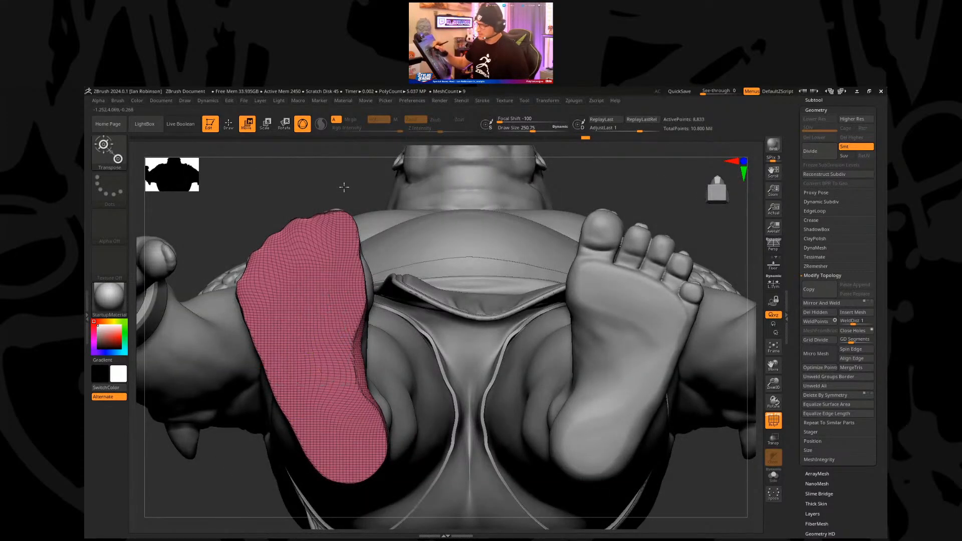
{"action": "left_click_drag", "start_coordinate": [344, 187], "coordinate": [372, 177], "text": "shift"}
{"action": "left_click_drag", "start_coordinate": [456, 221], "coordinate": [476, 222], "text": "alt"}
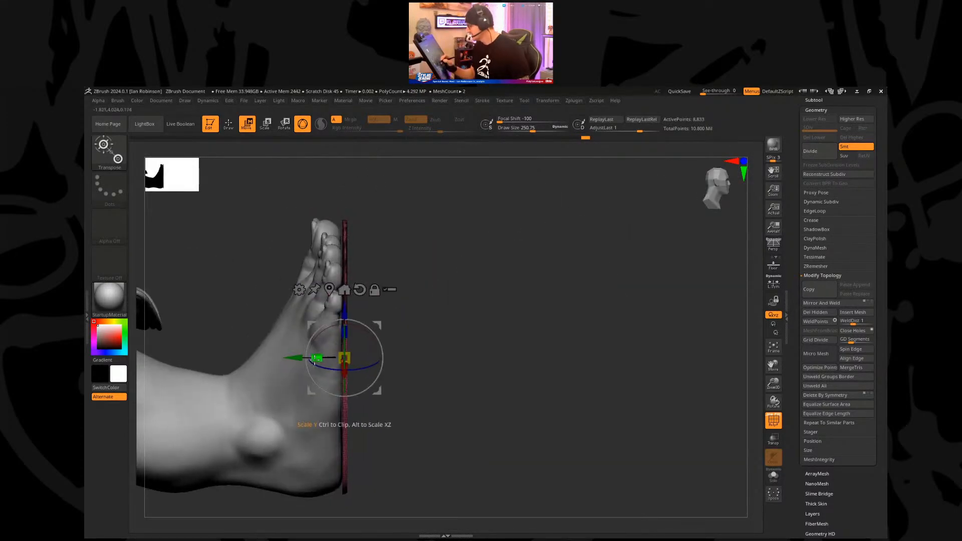
{"action": "key", "text": "q"}
Step: Try to nudge the sole's toe edge at draw size about 155, and undo the stroke
{"action": "mouse_move", "coordinate": [497, 301]}
{"action": "left_mouse_down", "text": "alt"}
{"action": "mouse_move", "coordinate": [543, 303]}
{"action": "mouse_move", "coordinate": [556, 313]}
{"action": "mouse_move", "coordinate": [527, 296]}
{"action": "mouse_move", "coordinate": [416, 305]}
{"action": "left_mouse_up", "text": "alt"}
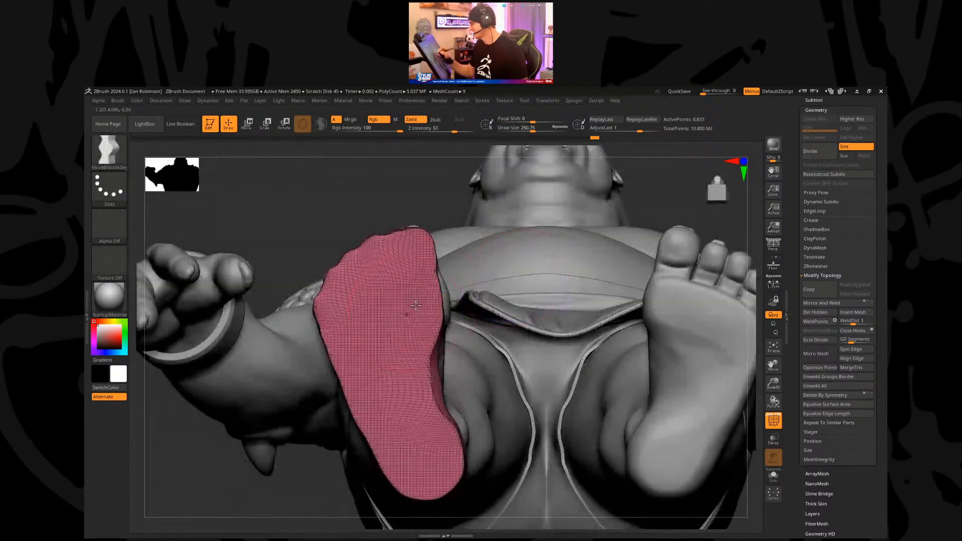
{"action": "key", "text": "s"}
{"action": "left_click_drag", "start_coordinate": [399, 240], "coordinate": [392, 238]}
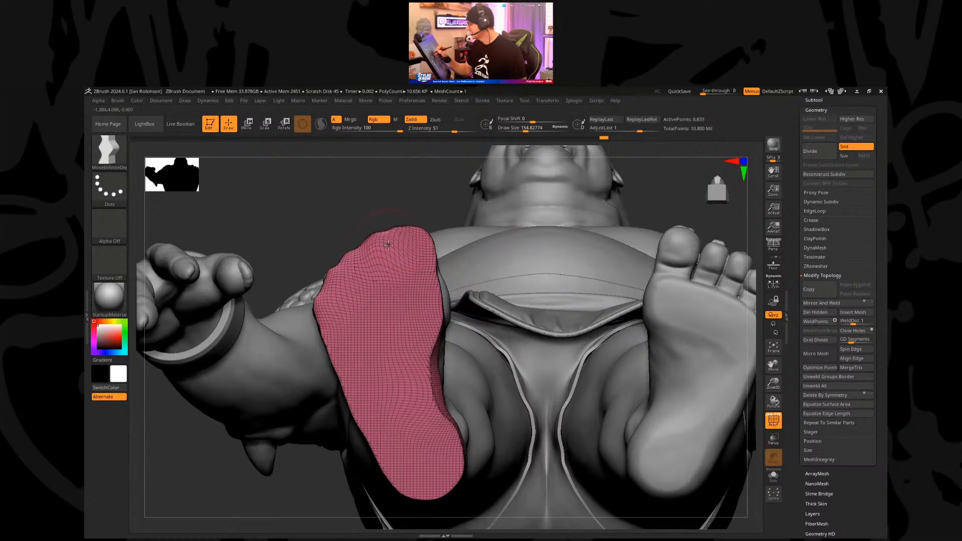
{"action": "key", "text": "ctrl+z"}
Step: Slice the sole lengthwise through its thickness with the KnifeCurve brush, using the PolyGroup and Split To Parts options
{"action": "left_click_drag", "start_coordinate": [399, 208], "coordinate": [486, 221]}
{"action": "mouse_move", "coordinate": [434, 238]}
{"action": "left_mouse_down"}
{"action": "mouse_move", "coordinate": [421, 204]}
{"action": "mouse_move", "coordinate": [460, 200]}
{"action": "mouse_move", "coordinate": [433, 229]}
{"action": "left_mouse_up"}
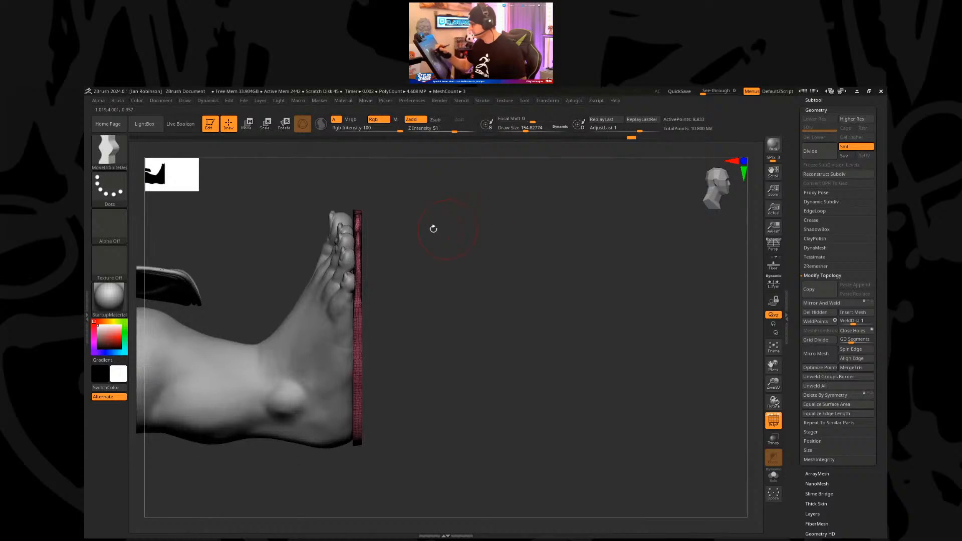
{"action": "left_click_drag", "start_coordinate": [359, 183], "coordinate": [358, 462], "text": "ctrl+shift"}
{"action": "right_click", "coordinate": [422, 256]}
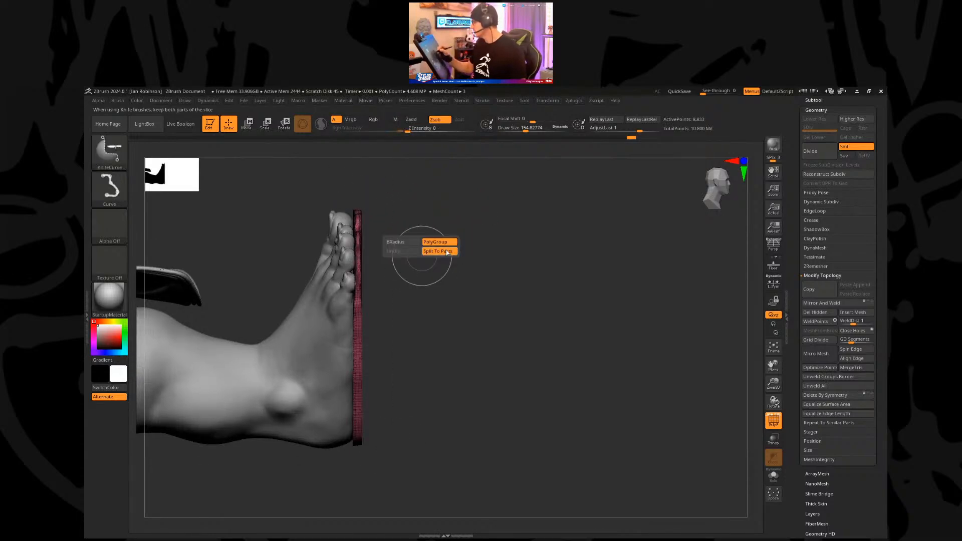
{"action": "left_click_drag", "start_coordinate": [361, 182], "coordinate": [403, 238], "text": "ctrl+shift"}
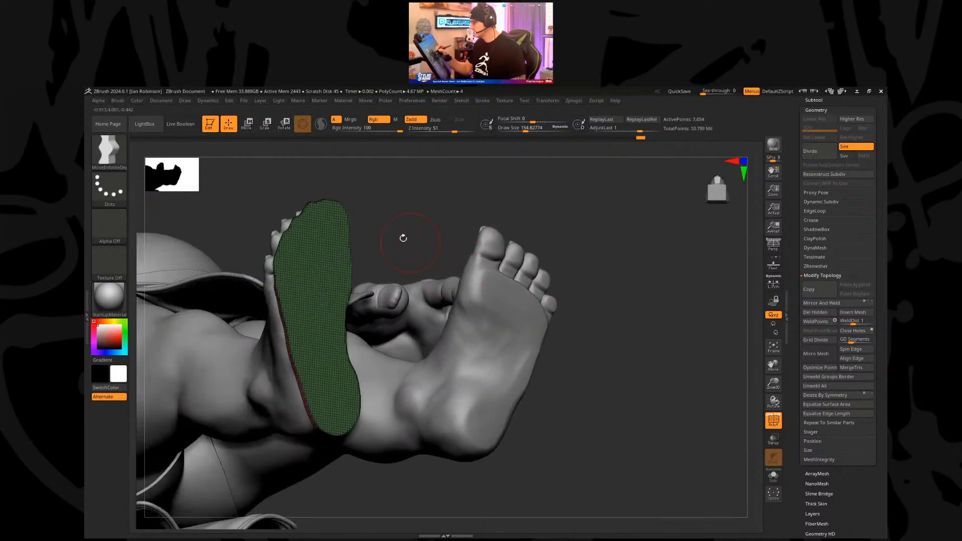
Step: Isolate the flat green polygroup of the sole, delete the hidden geometry, and move the remaining surface toward the foot
{"action": "left_click", "coordinate": [330, 257], "text": "ctrl+shift"}
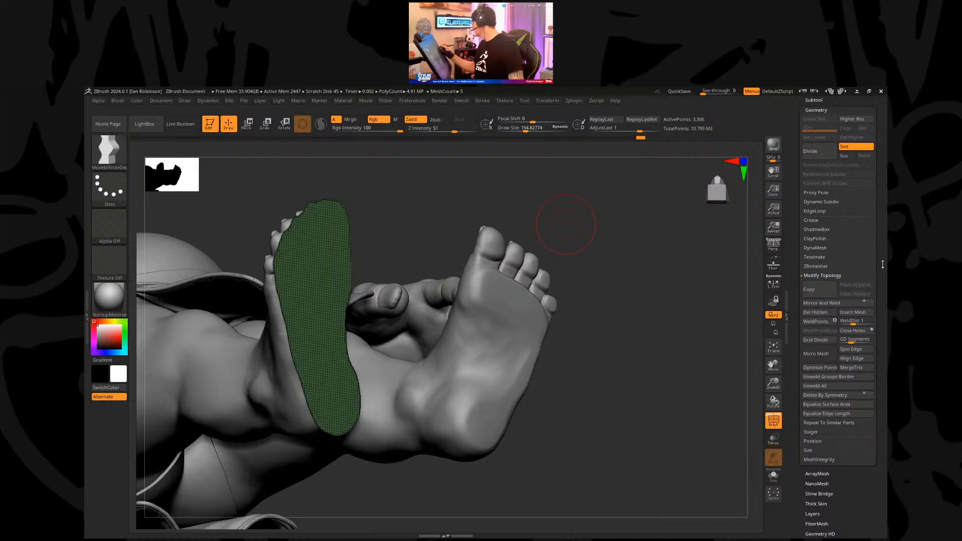
{"action": "scroll", "coordinate": [851, 267], "scroll_direction": "down", "scroll_amount": 2}
{"action": "key", "text": "w"}
{"action": "left_click_drag", "start_coordinate": [569, 204], "coordinate": [561, 246]}
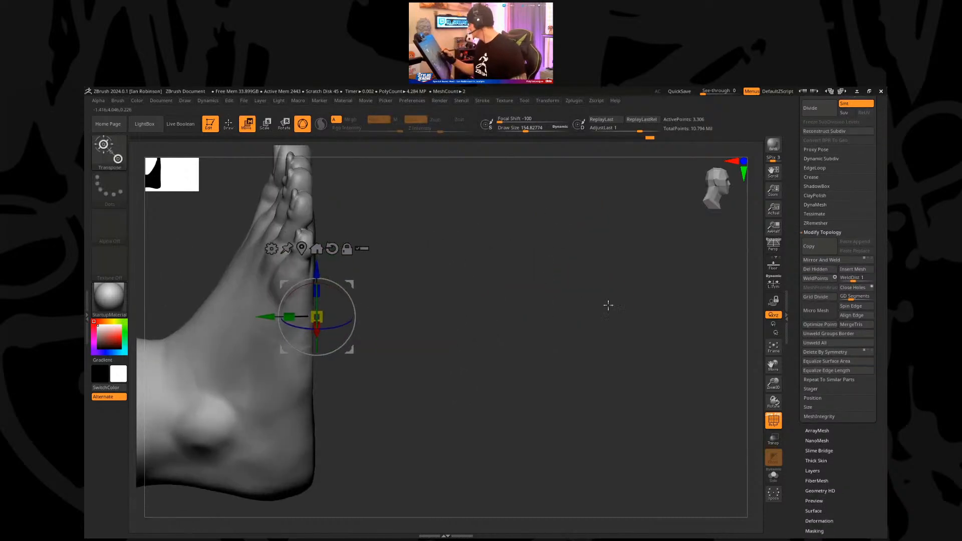
{"action": "left_click_drag", "start_coordinate": [581, 299], "coordinate": [653, 303]}
{"action": "left_click_drag", "start_coordinate": [272, 316], "coordinate": [270, 318]}
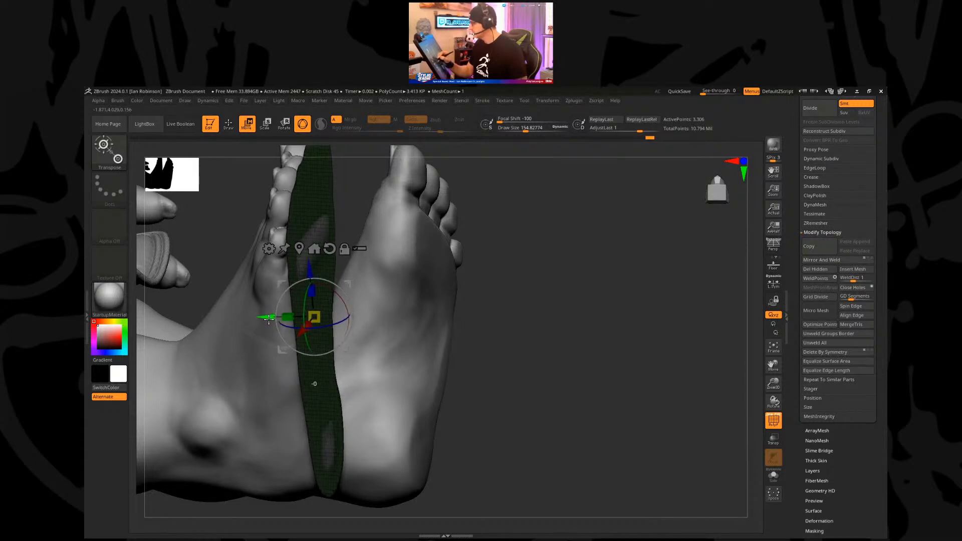
{"action": "key", "text": "q"}
{"action": "mouse_move", "coordinate": [585, 262]}
{"action": "left_mouse_down"}
{"action": "mouse_move", "coordinate": [570, 236]}
{"action": "mouse_move", "coordinate": [549, 252]}
{"action": "mouse_move", "coordinate": [582, 317]}
{"action": "left_mouse_up"}
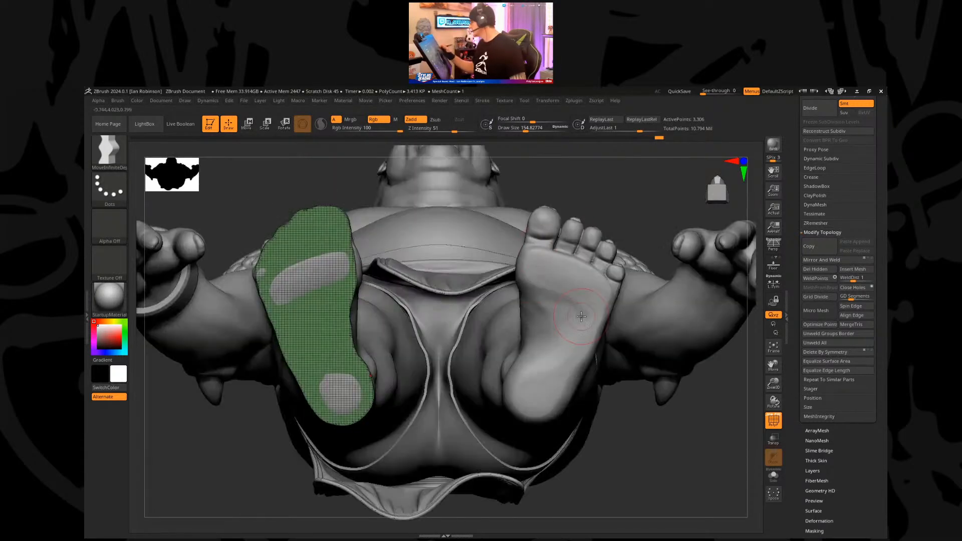
Step: Solo the sole surface, even out its inner arch edge at draw size about 140, and remove all creases
{"action": "left_click_drag", "start_coordinate": [879, 162], "coordinate": [879, 216]}
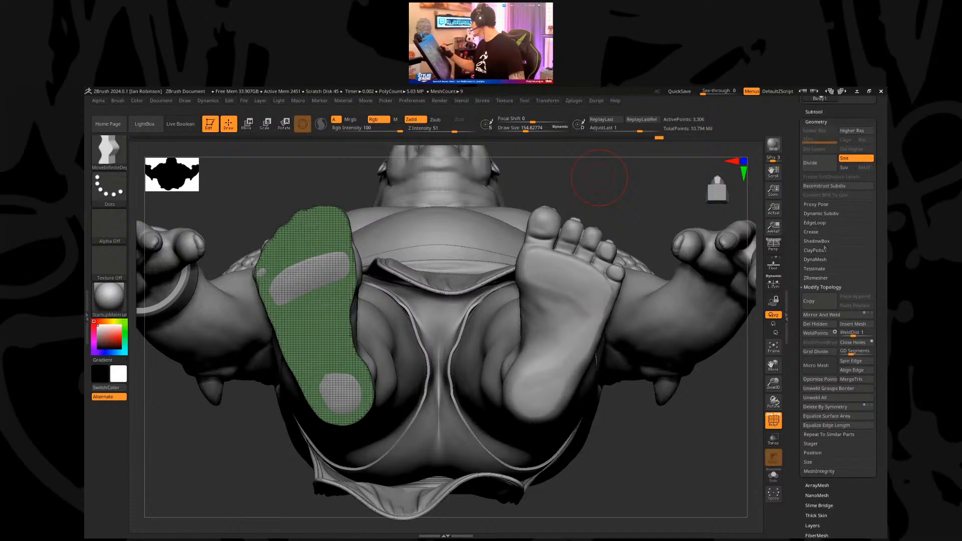
{"action": "left_click", "coordinate": [812, 232]}
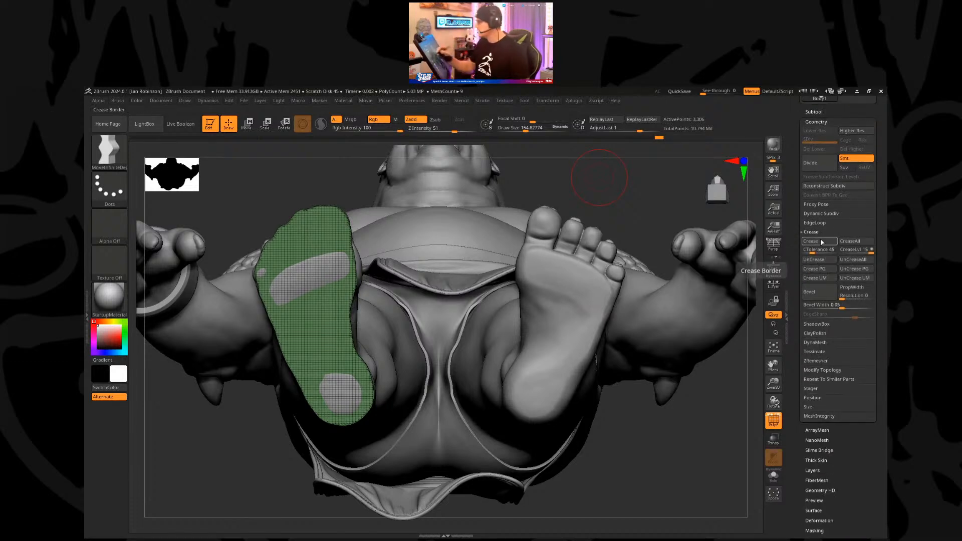
{"action": "left_click", "coordinate": [774, 478]}
{"action": "key", "text": "f"}
{"action": "key", "text": "s"}
{"action": "left_click_drag", "start_coordinate": [459, 274], "coordinate": [456, 274]}
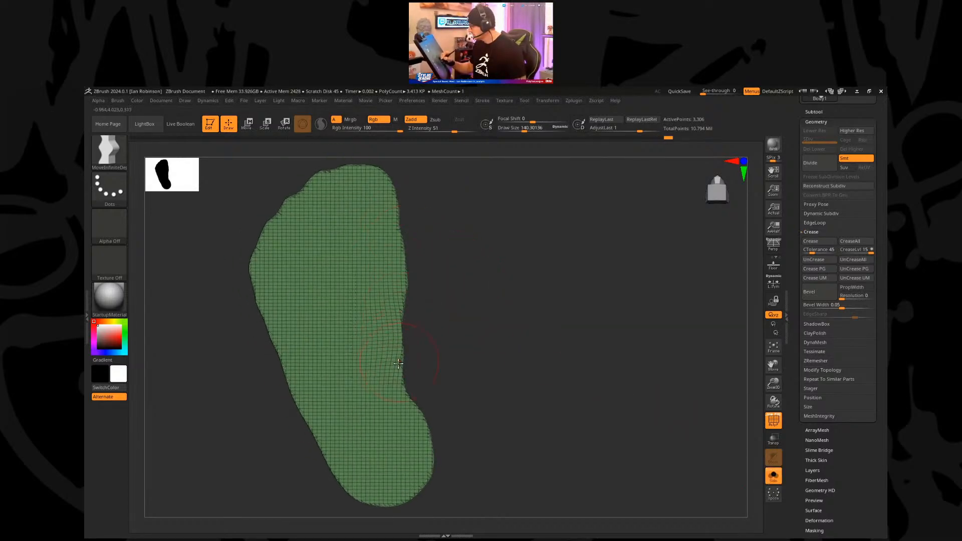
{"action": "left_click_drag", "start_coordinate": [473, 279], "coordinate": [583, 275]}
{"action": "left_click", "coordinate": [845, 259]}
{"action": "left_click", "coordinate": [821, 233]}
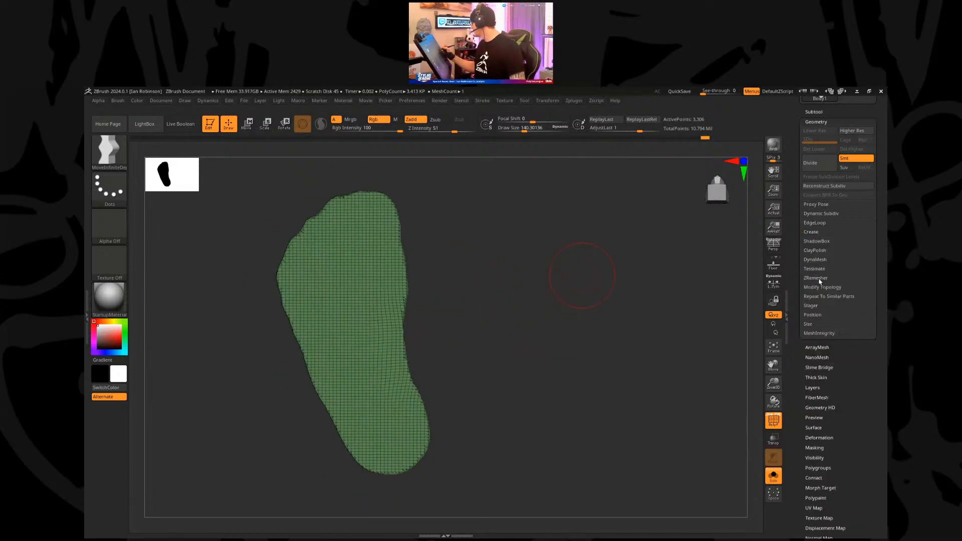
Step: Remesh the sole surface with ZRemesher using KeepCreases and the Same polygon count
{"action": "left_click", "coordinate": [820, 279]}
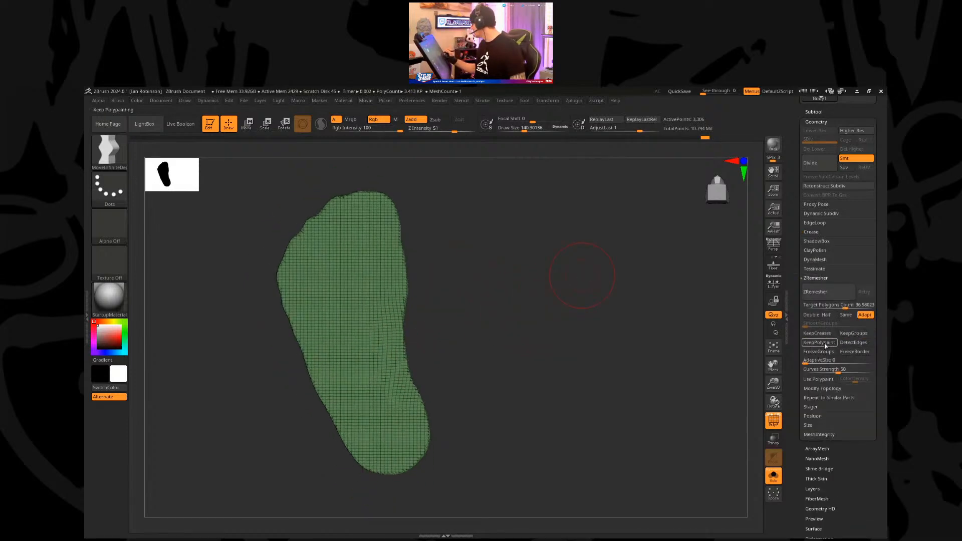
{"action": "left_click", "coordinate": [820, 333]}
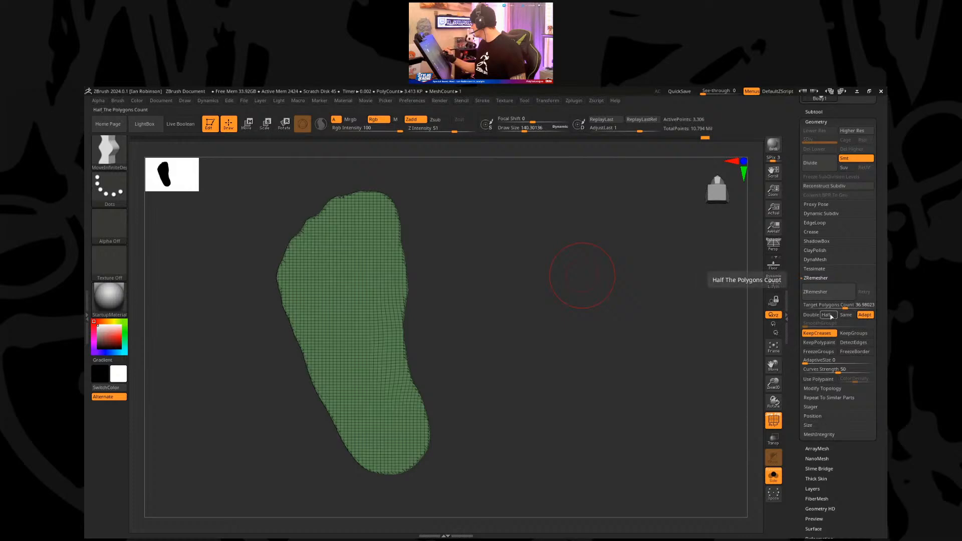
{"action": "left_click", "coordinate": [845, 315]}
{"action": "left_click", "coordinate": [818, 295]}
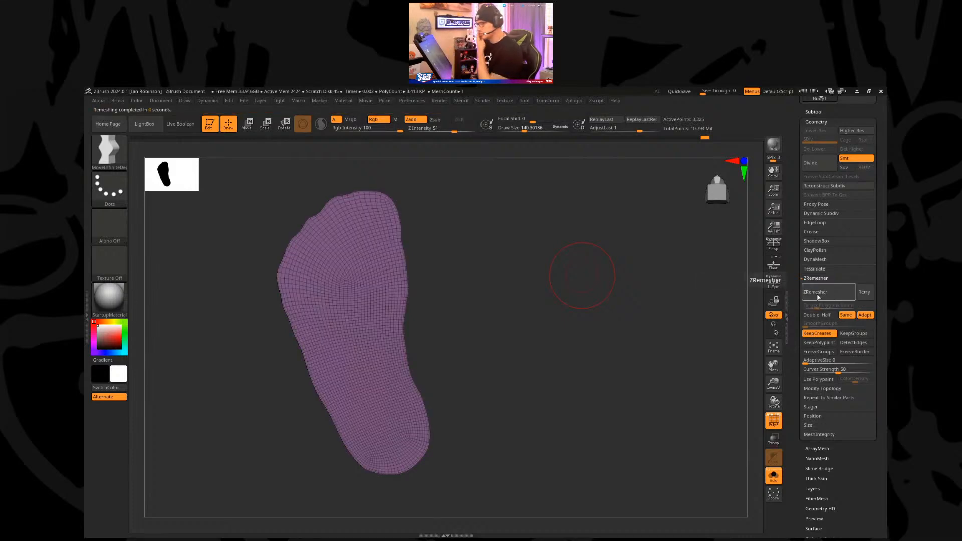
Step: ZRemesh the sole surface repeatedly with the Half polygon count option, and undo the last extra remesh
{"action": "left_click", "coordinate": [826, 315]}
{"action": "left_click", "coordinate": [824, 295]}
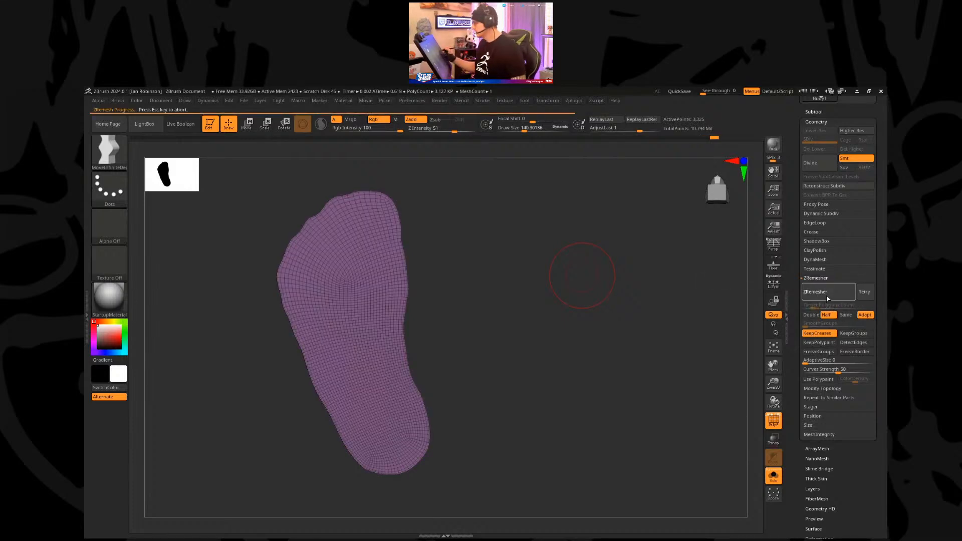
{"action": "left_click", "coordinate": [825, 301]}
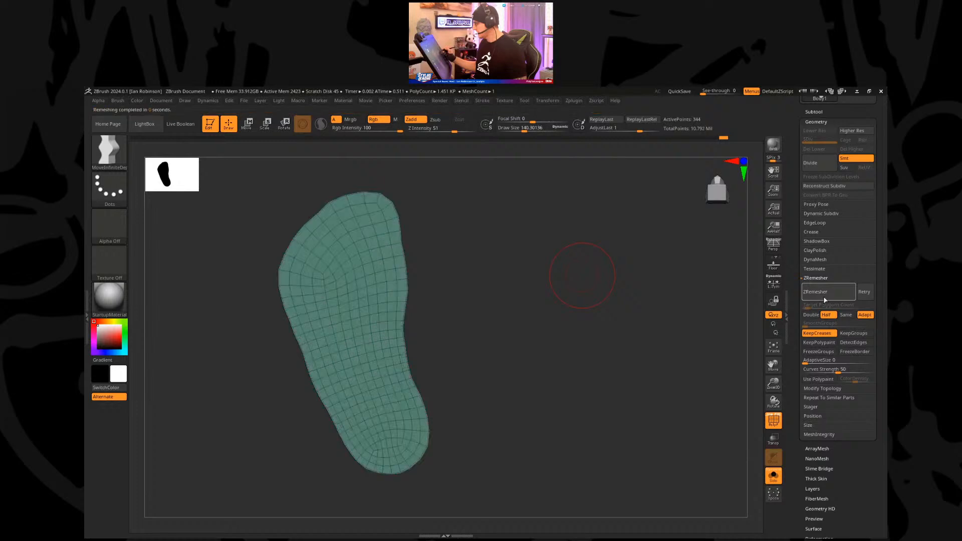
{"action": "left_click", "coordinate": [821, 293]}
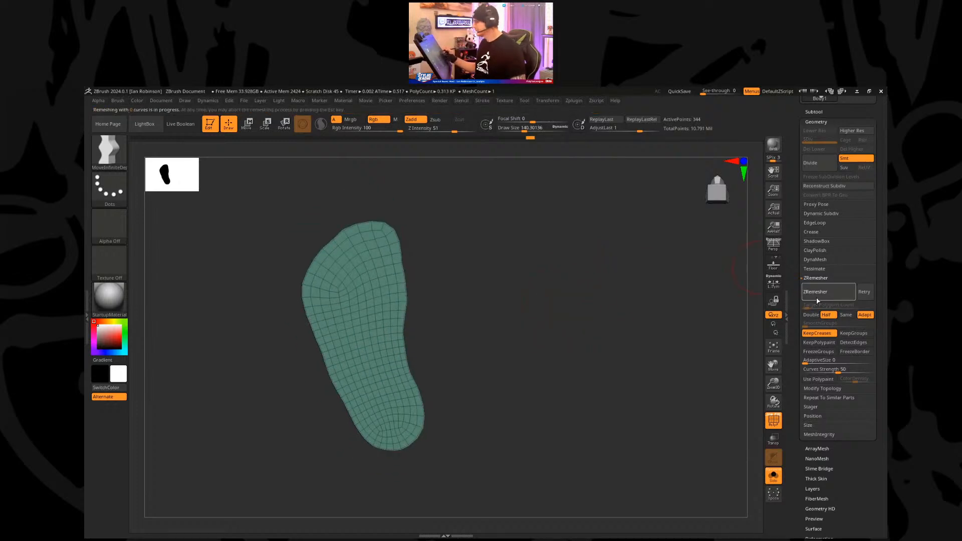
{"action": "key", "text": "ctrl+z"}
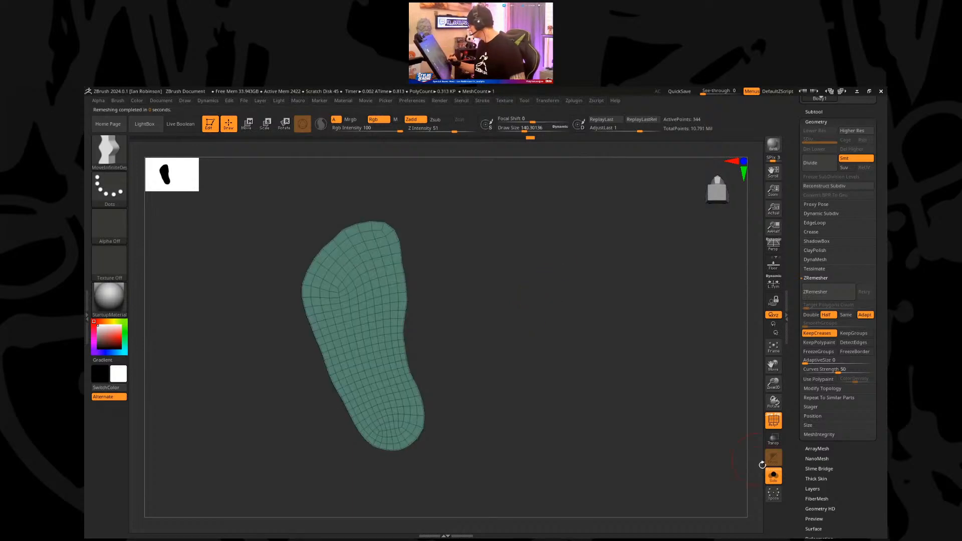
Step: Show the whole character and nudge the inner and outer edges of the sole outline to fit the foot, using draw sizes up to about 226
{"action": "key", "text": "ctrl+shift+s"}
{"action": "key", "text": "bracketleft"}
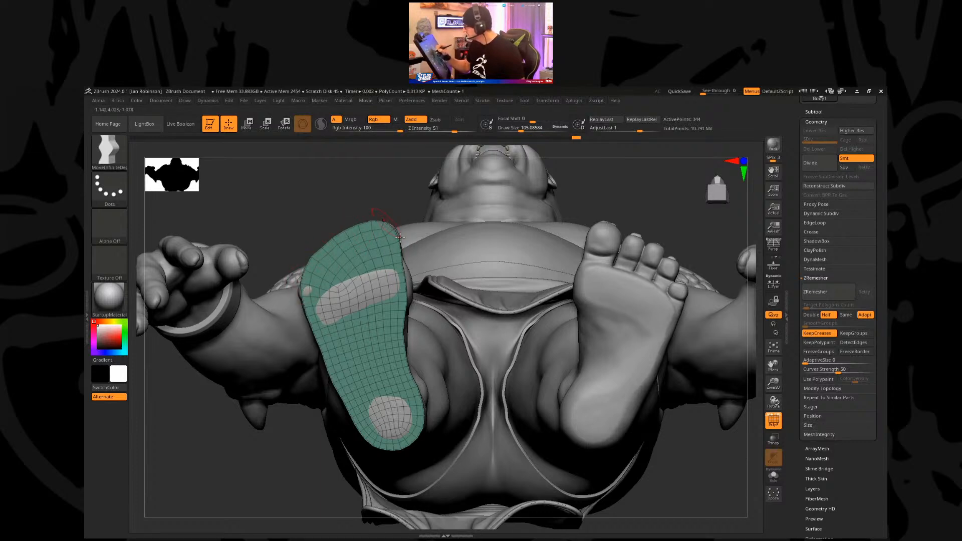
{"action": "key", "text": "s"}
{"action": "left_click", "coordinate": [404, 274]}
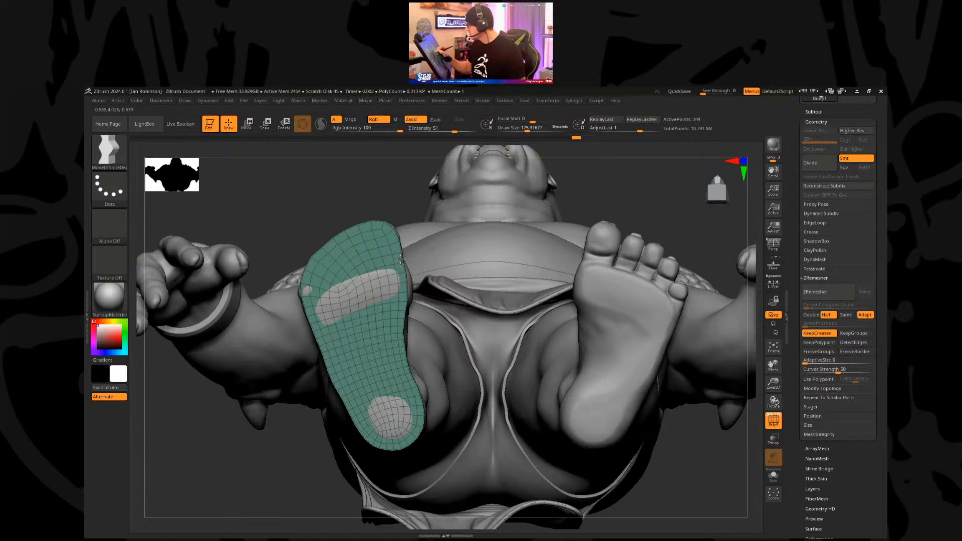
{"action": "key", "text": "s"}
{"action": "left_click", "coordinate": [403, 301]}
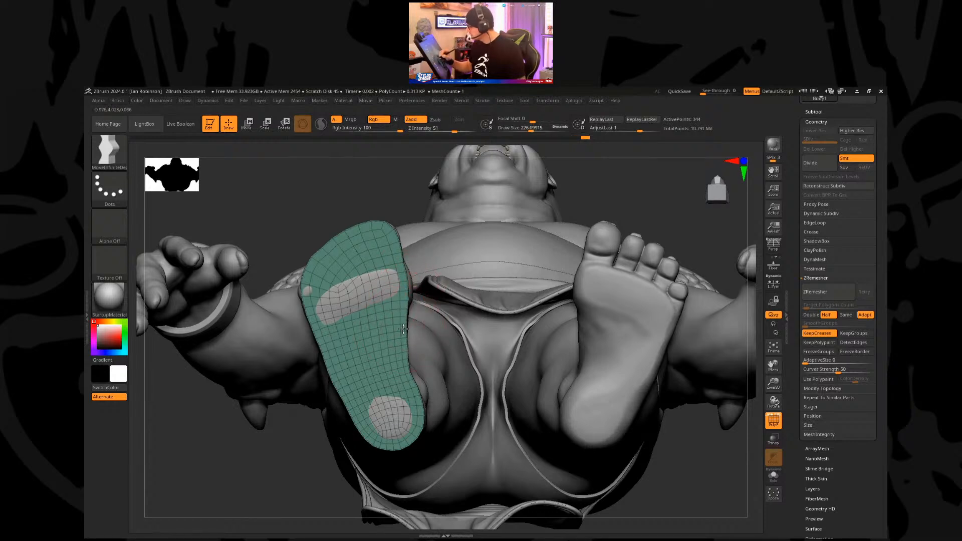
{"action": "left_click_drag", "start_coordinate": [411, 373], "coordinate": [410, 371]}
{"action": "left_click_drag", "start_coordinate": [334, 383], "coordinate": [338, 378]}
{"action": "key", "text": "s"}
{"action": "left_click", "coordinate": [323, 348]}
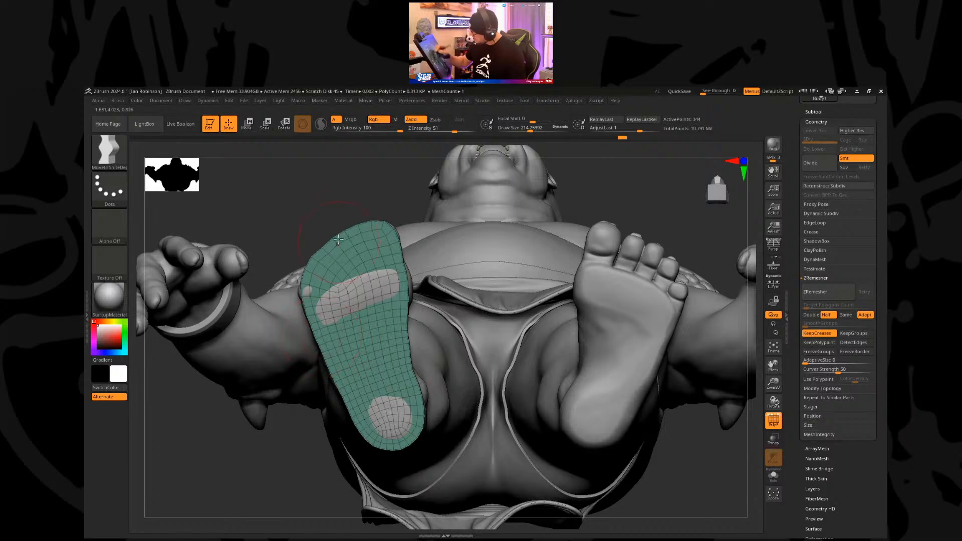
Step: Extrude the entire flat sole surface with ZModeler to give it a thin, even thickness
{"action": "mouse_move", "coordinate": [341, 197]}
{"action": "left_mouse_down", "text": "alt"}
{"action": "mouse_move", "coordinate": [361, 187]}
{"action": "mouse_move", "coordinate": [477, 220]}
{"action": "mouse_move", "coordinate": [489, 251]}
{"action": "mouse_move", "coordinate": [485, 230]}
{"action": "mouse_move", "coordinate": [501, 247]}
{"action": "mouse_move", "coordinate": [494, 234]}
{"action": "left_mouse_up", "text": "alt"}
{"action": "key", "text": "b"}
{"action": "key", "text": "z"}
{"action": "key", "text": "m"}
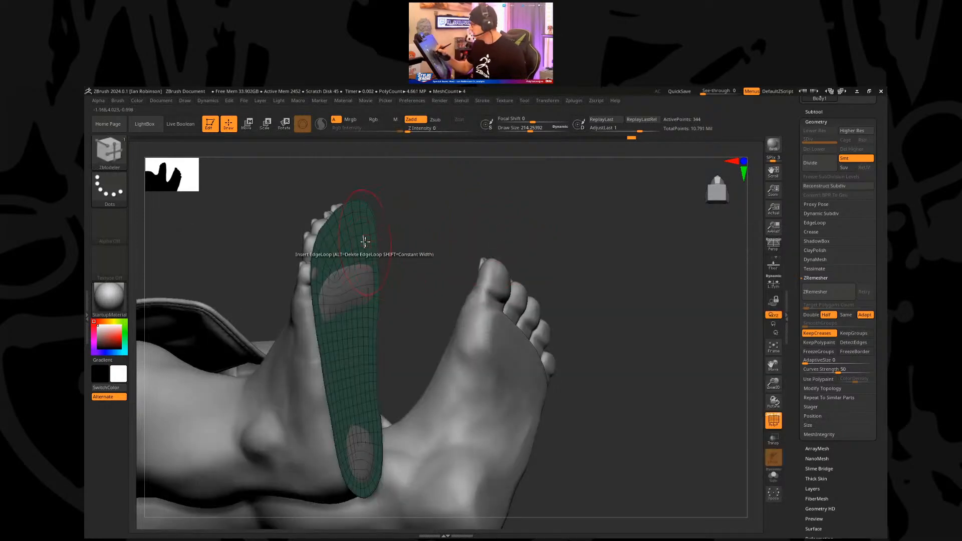
{"action": "key", "text": "space"}
{"action": "left_click", "coordinate": [424, 323]}
{"action": "left_click_drag", "start_coordinate": [369, 251], "coordinate": [380, 242]}
{"action": "left_click_drag", "start_coordinate": [571, 238], "coordinate": [480, 240], "text": "shift"}
{"action": "key", "text": "w"}
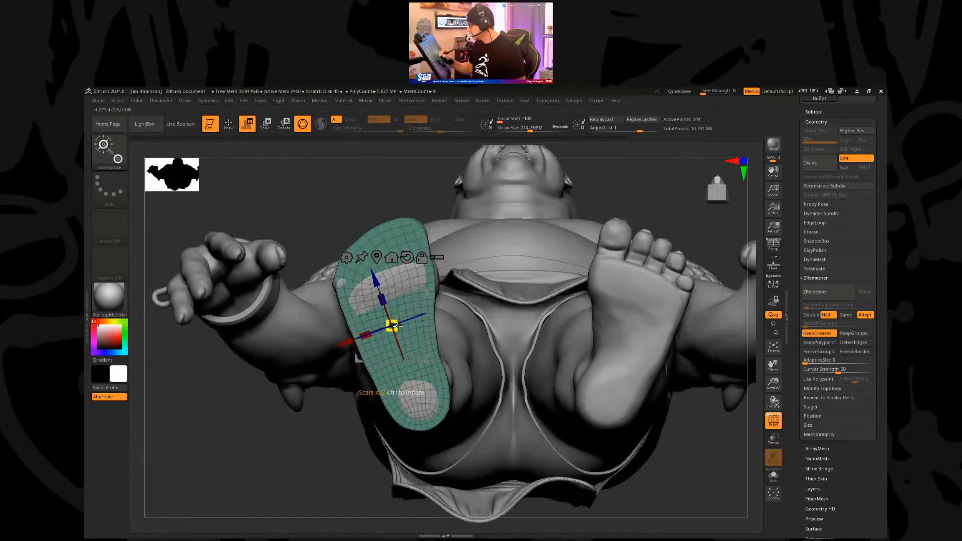
{"action": "mouse_move", "coordinate": [333, 448]}
{"action": "left_mouse_down"}
{"action": "mouse_move", "coordinate": [359, 441]}
{"action": "mouse_move", "coordinate": [573, 232]}
{"action": "mouse_move", "coordinate": [594, 232]}
{"action": "mouse_move", "coordinate": [397, 264]}
{"action": "left_mouse_up"}
{"action": "key", "text": "q"}
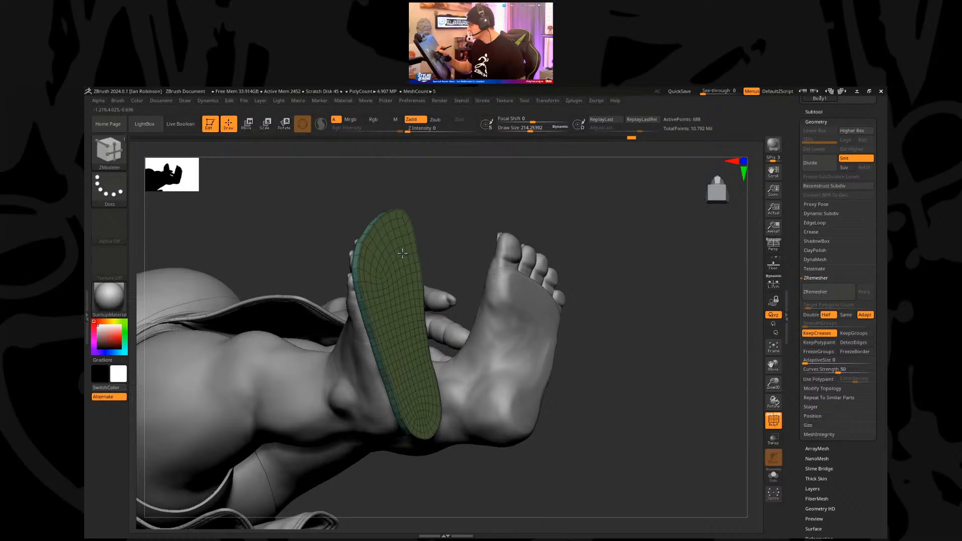
Step: Move the thickened sole against the underside of the foot and check its fit around the toes
{"action": "left_click_drag", "start_coordinate": [549, 198], "coordinate": [431, 290]}
{"action": "key", "text": "w"}
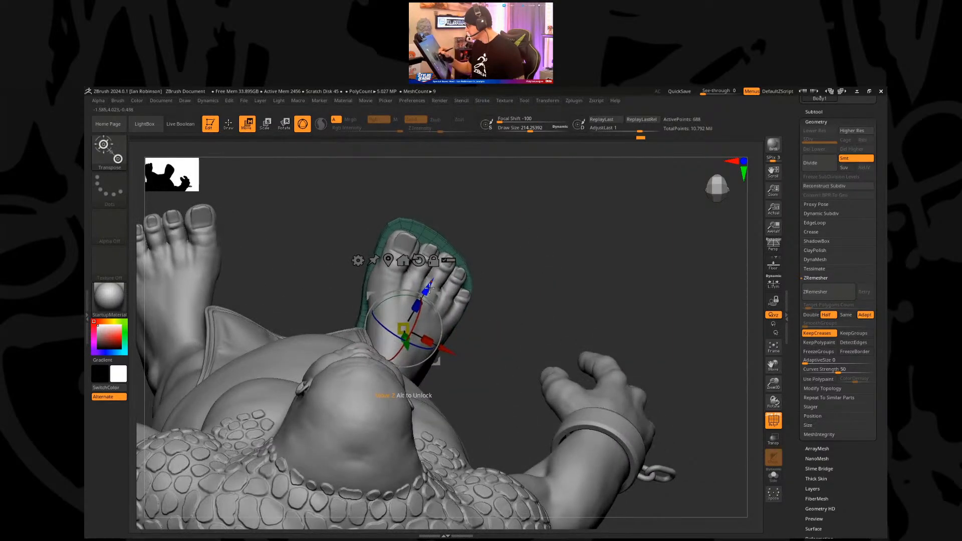
{"action": "key", "text": "q"}
{"action": "mouse_move", "coordinate": [550, 242]}
{"action": "left_mouse_down"}
{"action": "mouse_move", "coordinate": [536, 217]}
{"action": "mouse_move", "coordinate": [589, 261]}
{"action": "mouse_move", "coordinate": [590, 225]}
{"action": "mouse_move", "coordinate": [571, 378]}
{"action": "mouse_move", "coordinate": [528, 411]}
{"action": "mouse_move", "coordinate": [496, 373]}
{"action": "left_mouse_up"}
{"action": "left_click_drag", "start_coordinate": [554, 376], "coordinate": [521, 359]}
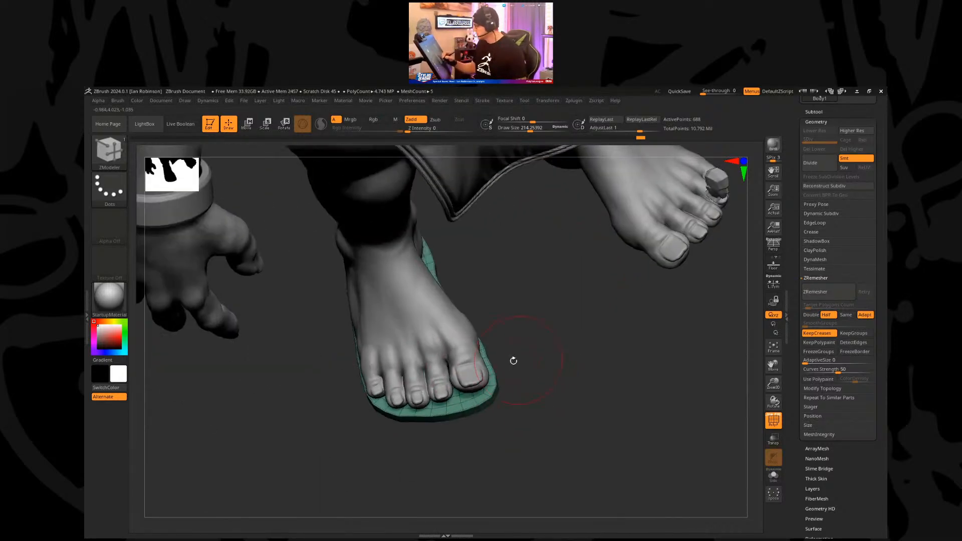
Step: Solo the Body subtool and mask the foot's big toe with the MaskLasso brush
{"action": "left_click", "coordinate": [474, 353], "text": "alt"}
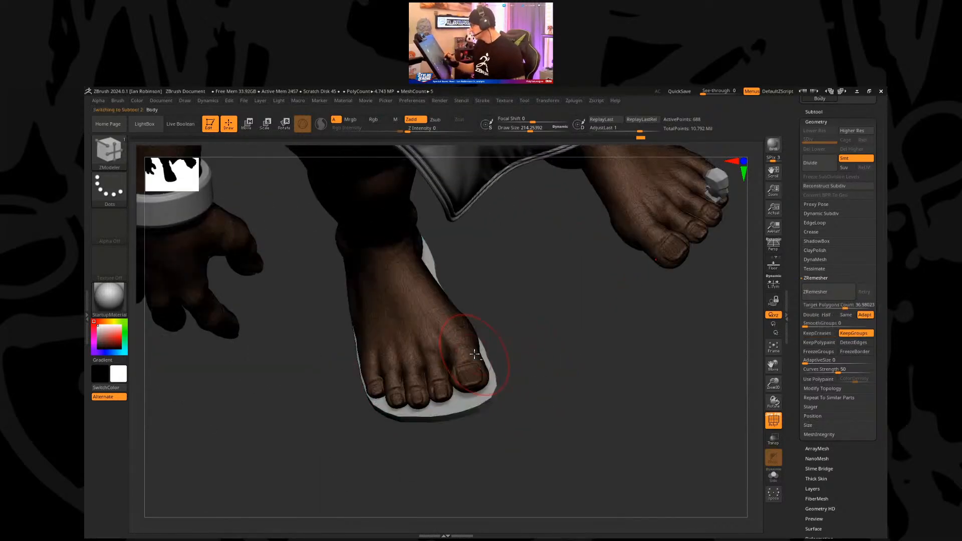
{"action": "left_click", "coordinate": [768, 478]}
{"action": "left_click_drag", "start_coordinate": [595, 377], "coordinate": [591, 391], "text": "alt"}
{"action": "key", "text": "s"}
{"action": "left_click_drag", "start_coordinate": [550, 327], "coordinate": [534, 334]}
{"action": "mouse_move", "coordinate": [534, 334]}
{"action": "left_mouse_down"}
{"action": "mouse_move", "coordinate": [539, 279]}
{"action": "mouse_move", "coordinate": [552, 313]}
{"action": "mouse_move", "coordinate": [509, 300]}
{"action": "left_mouse_up"}
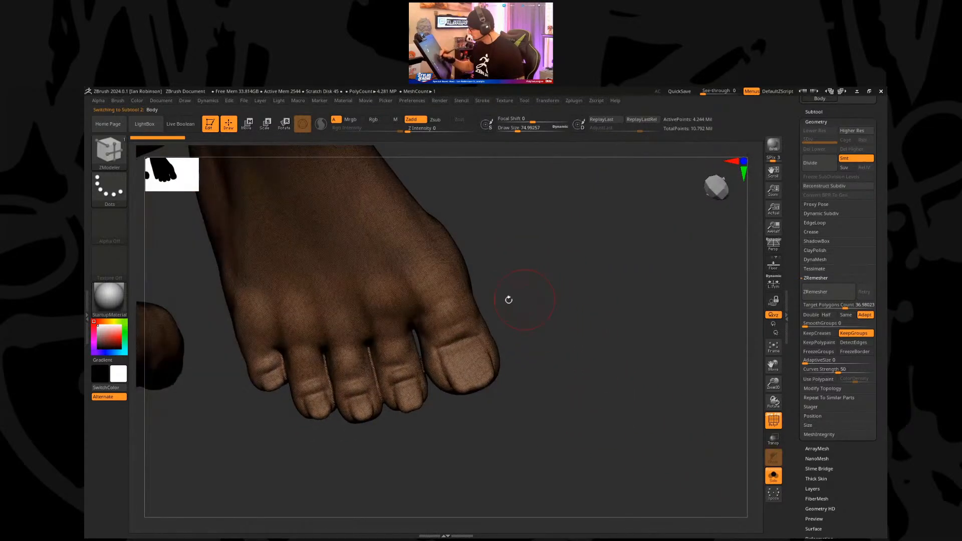
{"action": "key", "text": "ctrl"}
{"action": "left_click", "coordinate": [109, 152], "text": "ctrl"}
{"action": "left_click", "coordinate": [254, 195], "text": "ctrl"}
{"action": "mouse_move", "coordinate": [414, 331]}
{"action": "left_mouse_down", "text": "ctrl"}
{"action": "mouse_move", "coordinate": [427, 376]}
{"action": "mouse_move", "coordinate": [526, 333]}
{"action": "mouse_move", "coordinate": [490, 281]}
{"action": "mouse_move", "coordinate": [433, 306]}
{"action": "mouse_move", "coordinate": [411, 340]}
{"action": "left_mouse_up", "text": "ctrl"}
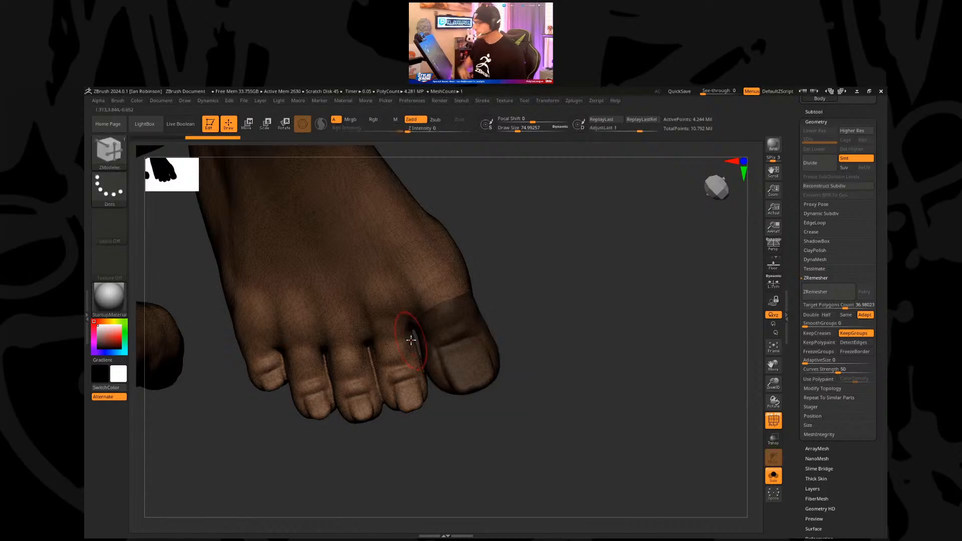
Step: Check the masked area by inverting it and back, and turn the masked big toe into its own polygroup
{"action": "key", "text": "super"}
{"action": "key", "text": "super"}
{"action": "left_click_drag", "start_coordinate": [535, 266], "coordinate": [554, 255]}
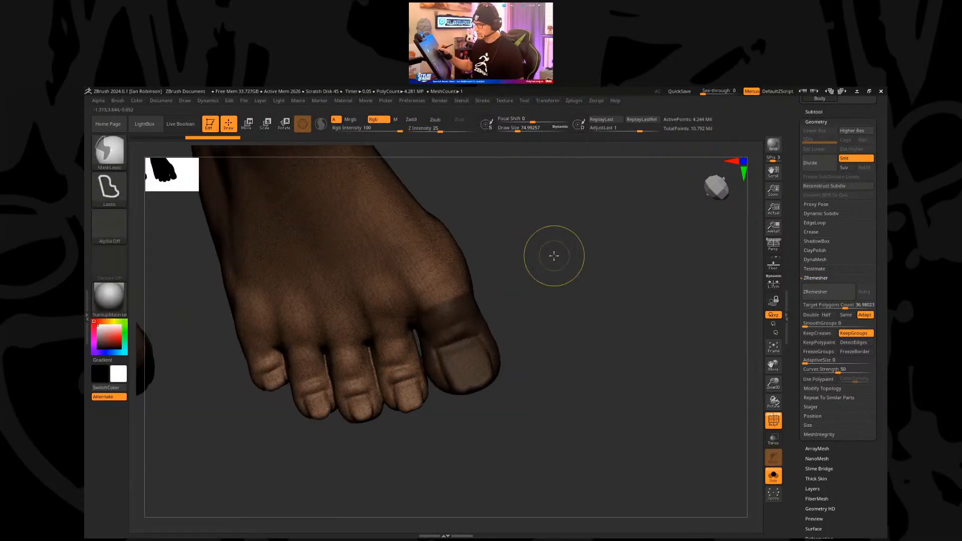
{"action": "left_click", "coordinate": [553, 255], "text": "ctrl"}
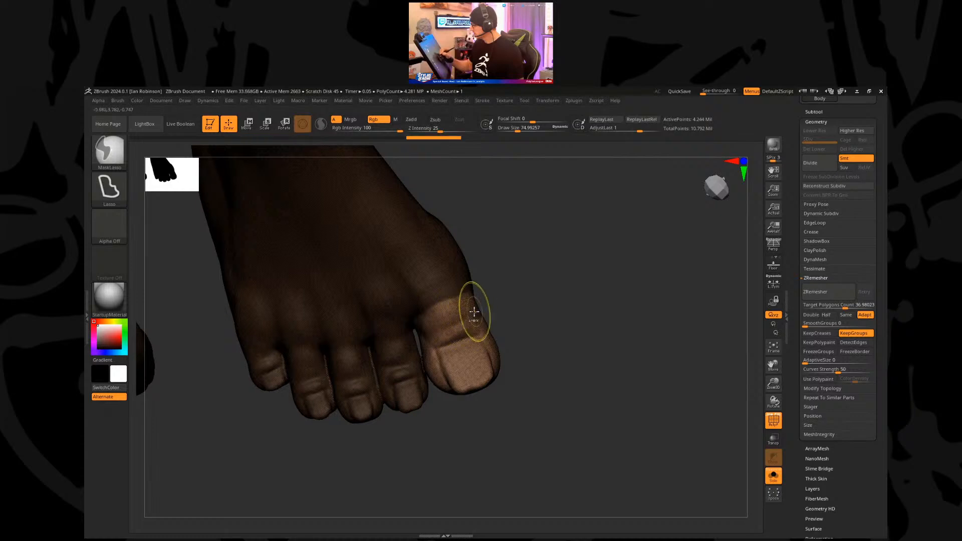
{"action": "left_click", "coordinate": [500, 300], "text": "ctrl"}
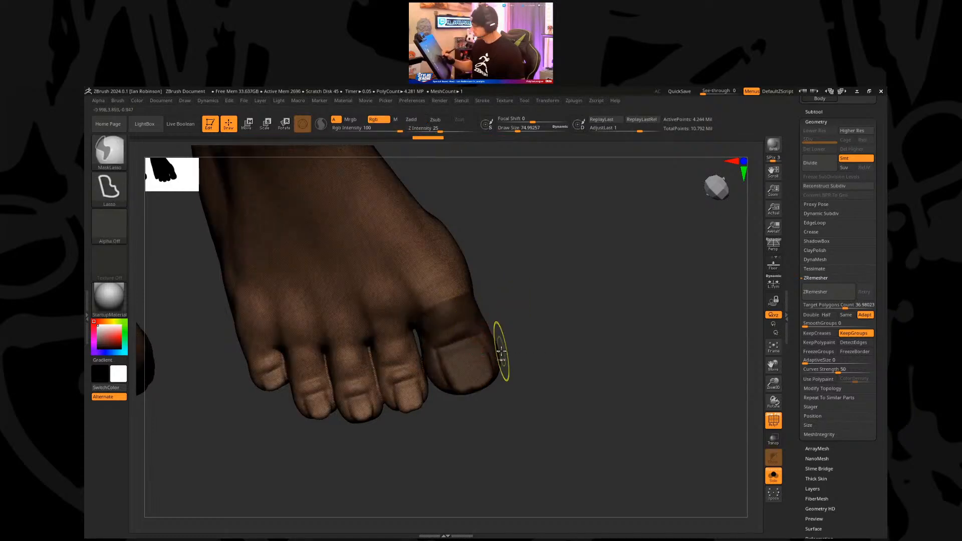
{"action": "key", "text": "ctrl+w"}
Step: Re-DynaMesh the body with Groups enabled at resolution 1552 to separate the big toes
{"action": "key", "text": "b"}
{"action": "key", "text": "z"}
{"action": "key", "text": "m"}
{"action": "left_click_drag", "start_coordinate": [564, 309], "coordinate": [646, 343]}
{"action": "left_click", "coordinate": [822, 278]}
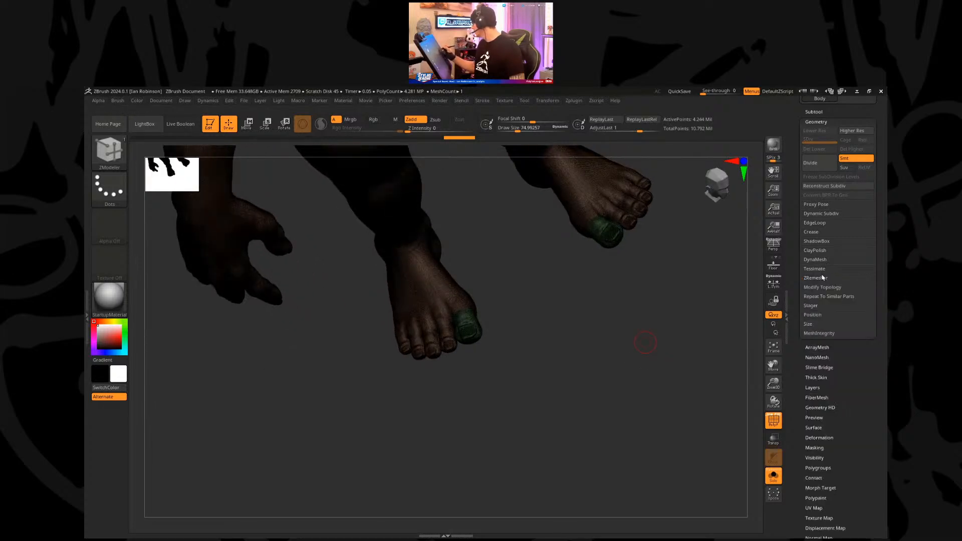
{"action": "left_click", "coordinate": [822, 287]}
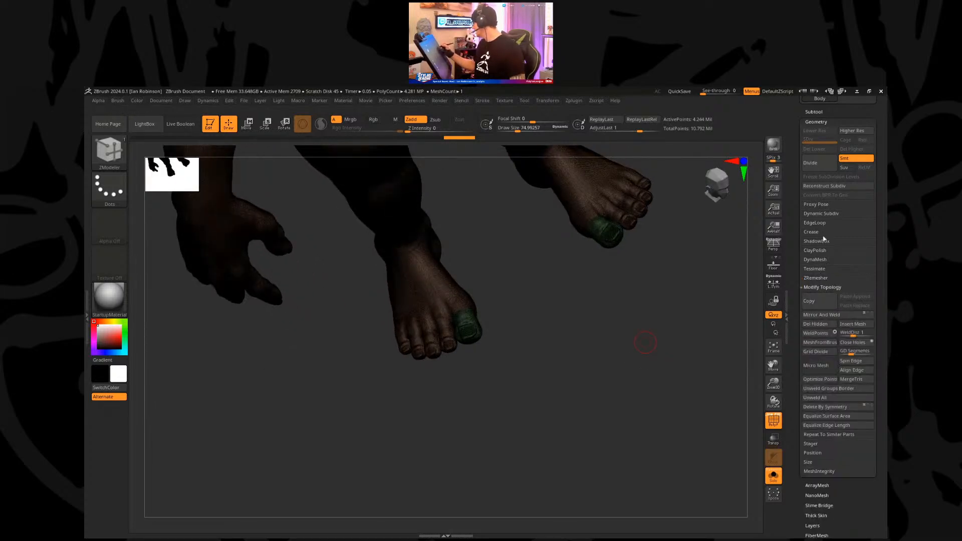
{"action": "left_click", "coordinate": [817, 259]}
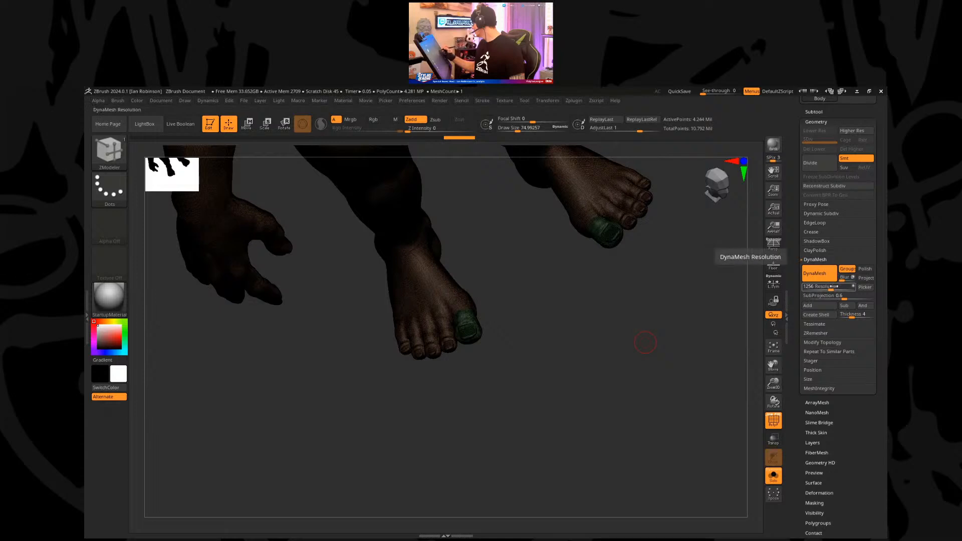
{"action": "left_click_drag", "start_coordinate": [527, 270], "coordinate": [587, 433], "text": "ctrl"}
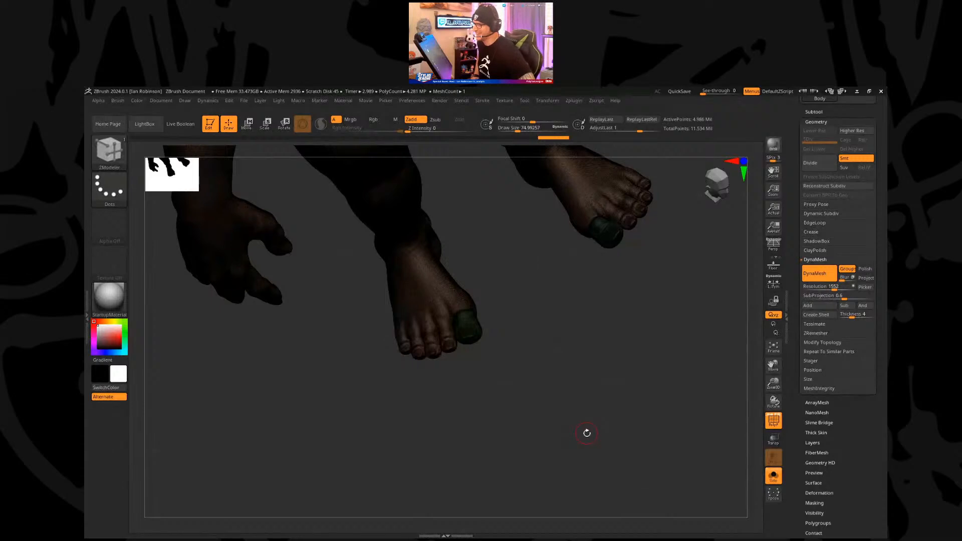
Step: Mask everything except the big toe, centre the gizmo on it, and move it slightly away from the second toe
{"action": "mouse_move", "coordinate": [577, 302]}
{"action": "left_mouse_down"}
{"action": "mouse_move", "coordinate": [578, 331]}
{"action": "mouse_move", "coordinate": [580, 316]}
{"action": "mouse_move", "coordinate": [602, 328]}
{"action": "mouse_move", "coordinate": [601, 349]}
{"action": "mouse_move", "coordinate": [558, 322]}
{"action": "left_mouse_up"}
{"action": "left_click", "coordinate": [559, 321], "text": "ctrl"}
{"action": "key", "text": "w"}
{"action": "left_click", "coordinate": [526, 325], "text": "ctrl"}
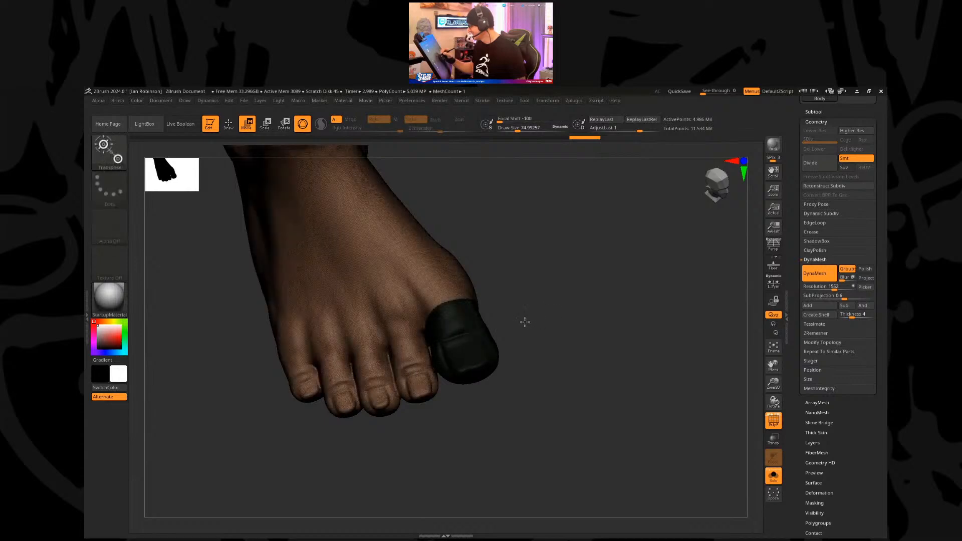
{"action": "left_click", "coordinate": [489, 324], "text": "ctrl"}
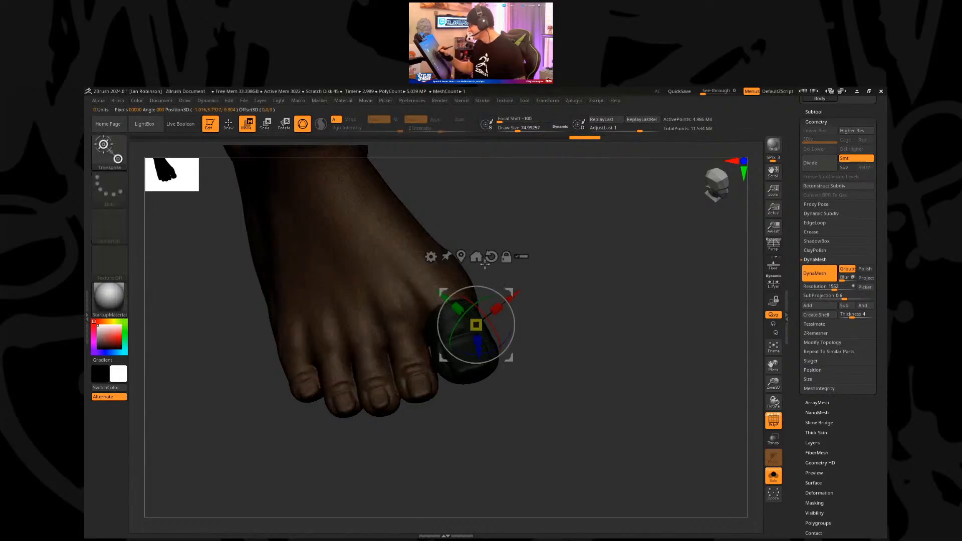
{"action": "left_click", "coordinate": [462, 342], "text": "alt"}
{"action": "left_click_drag", "start_coordinate": [563, 309], "coordinate": [559, 341]}
{"action": "left_click_drag", "start_coordinate": [501, 334], "coordinate": [502, 305]}
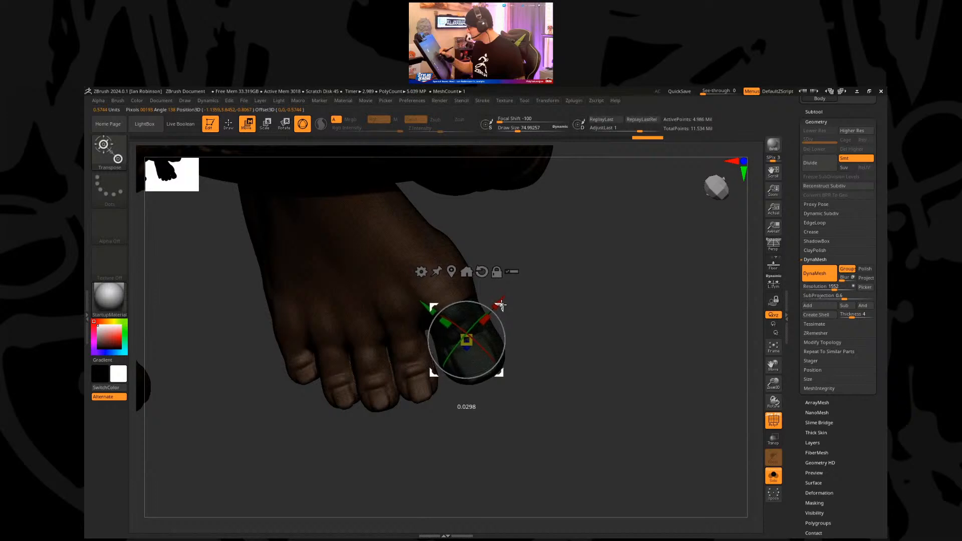
{"action": "left_click", "coordinate": [551, 279], "text": "ctrl"}
{"action": "left_click_drag", "start_coordinate": [553, 287], "coordinate": [601, 320], "text": "alt"}
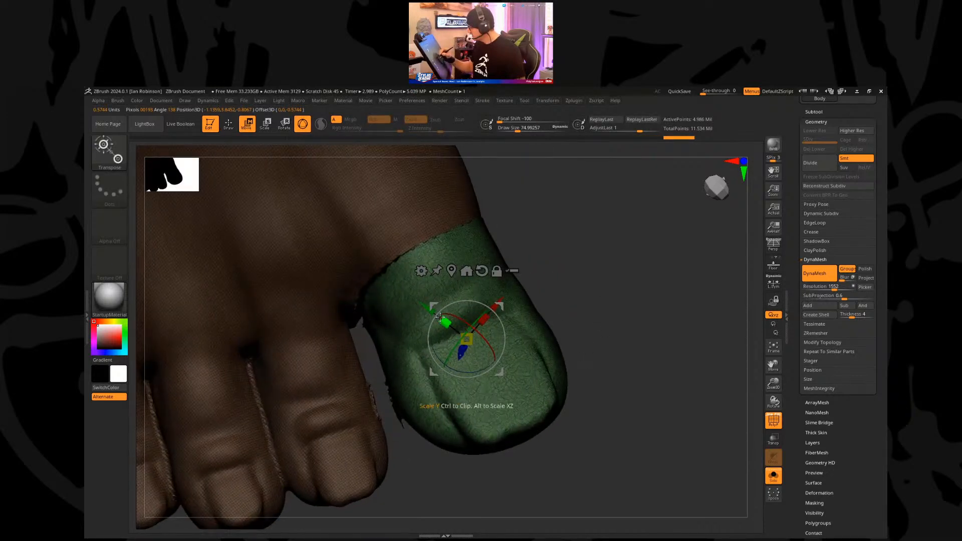
Step: Mask the big toe instead of the foot and pull the foot's edge toward the toe base with the Move brush
{"action": "key", "text": "q"}
{"action": "left_click", "coordinate": [559, 241], "text": "ctrl"}
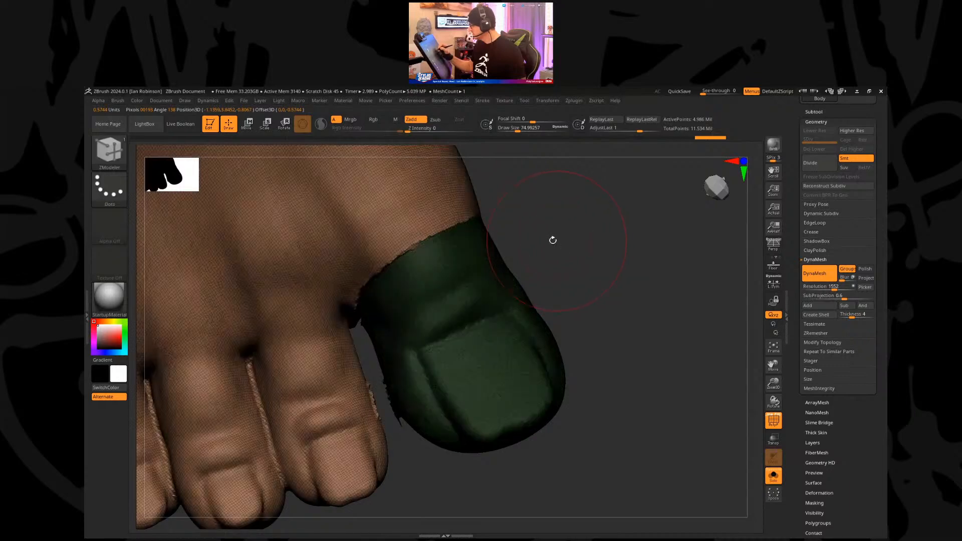
{"action": "key", "text": "b"}
{"action": "key", "text": "m"}
{"action": "key", "text": "v"}
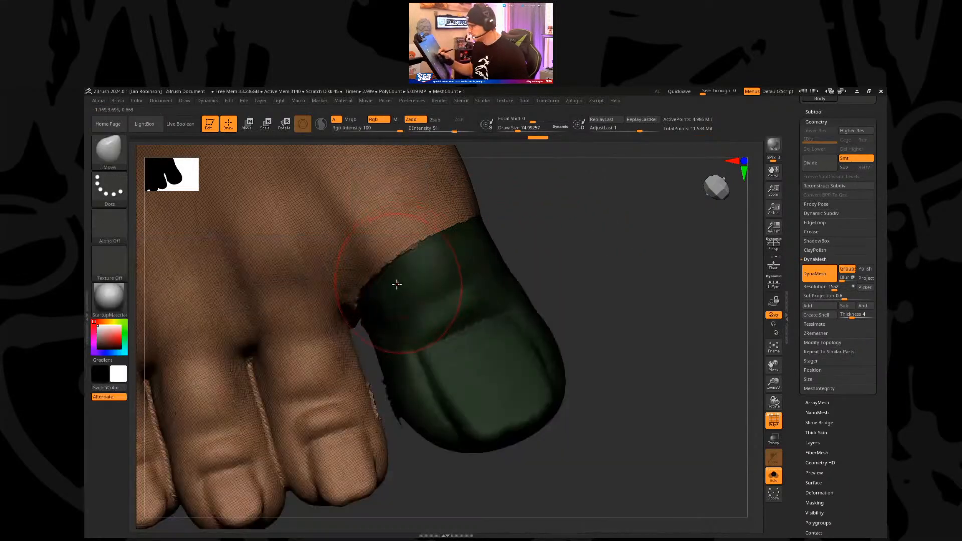
{"action": "mouse_move", "coordinate": [550, 247]}
{"action": "left_mouse_down"}
{"action": "mouse_move", "coordinate": [555, 223]}
{"action": "mouse_move", "coordinate": [599, 221]}
{"action": "mouse_move", "coordinate": [438, 308]}
{"action": "left_mouse_up"}
{"action": "mouse_move", "coordinate": [369, 319]}
{"action": "left_mouse_down"}
{"action": "mouse_move", "coordinate": [365, 308]}
{"action": "mouse_move", "coordinate": [369, 328]}
{"action": "left_mouse_up"}
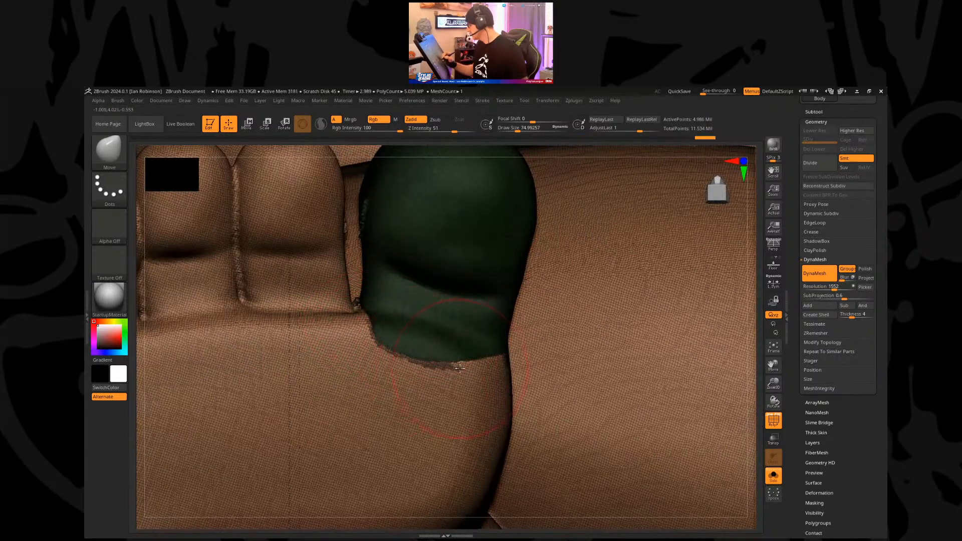
Step: Free the big toe by inverting the mask and push its sides into place with the Move brush at draw size about 192
{"action": "key", "text": "s"}
{"action": "left_click_drag", "start_coordinate": [373, 204], "coordinate": [383, 204]}
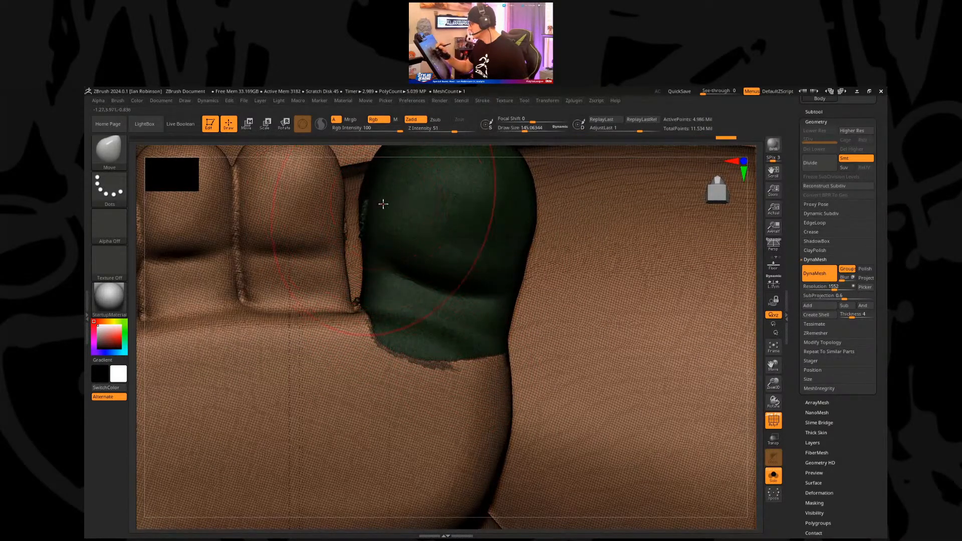
{"action": "left_click", "coordinate": [446, 149], "text": "ctrl"}
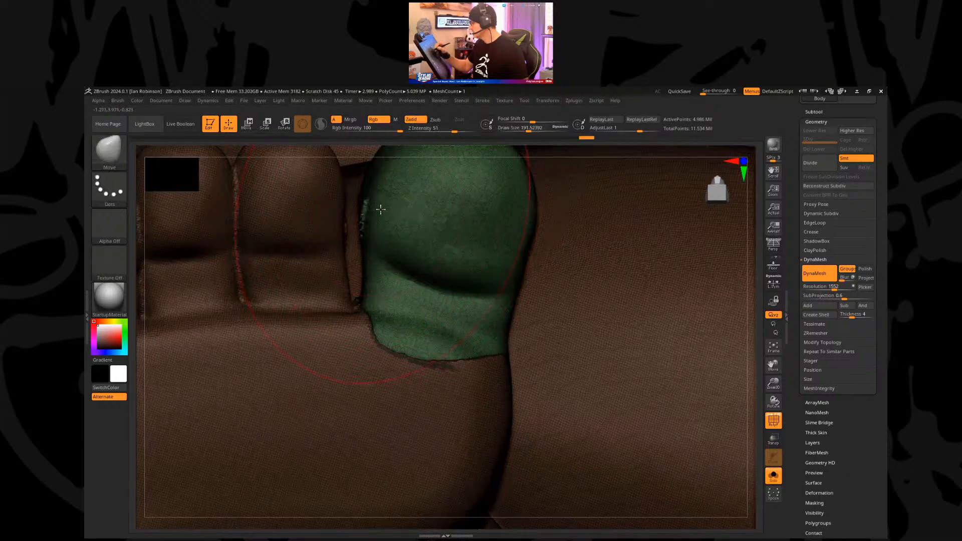
{"action": "left_click_drag", "start_coordinate": [368, 207], "coordinate": [386, 178]}
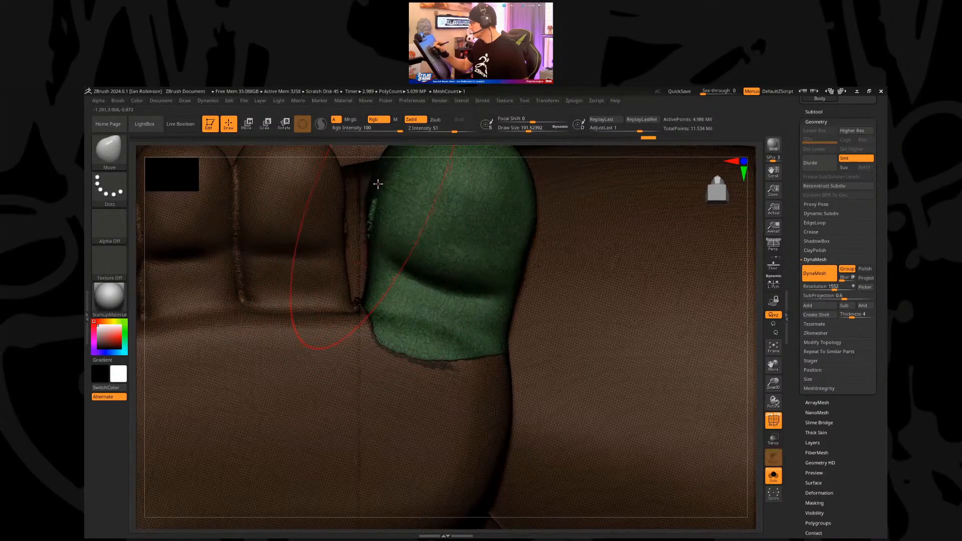
{"action": "left_click_drag", "start_coordinate": [509, 355], "coordinate": [500, 357]}
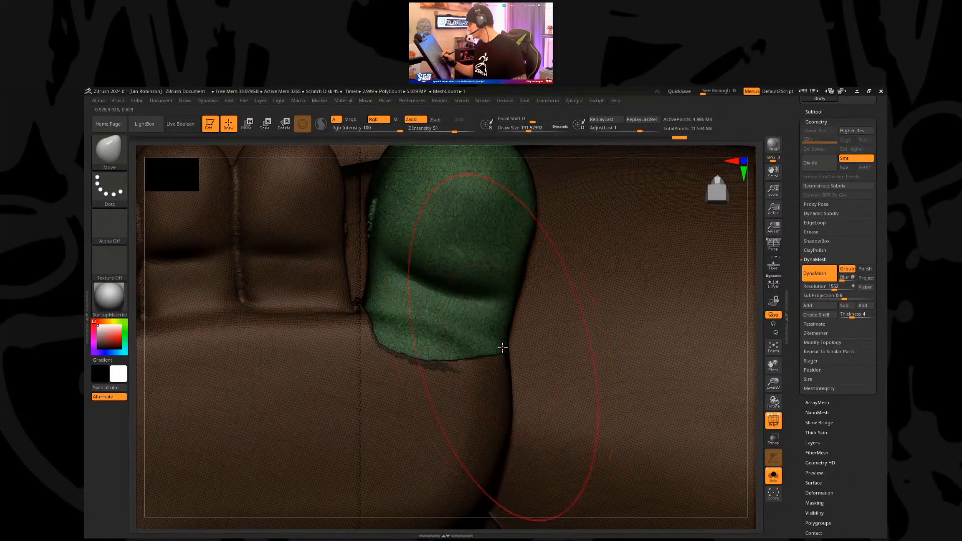
Step: Hide the wireframe and close the seam between foot and big toe with the Move brush at draw sizes about 155 and 113
{"action": "key", "text": "f"}
{"action": "key", "text": "shift+f"}
{"action": "left_click_drag", "start_coordinate": [627, 259], "coordinate": [476, 341]}
{"action": "mouse_move", "coordinate": [486, 262]}
{"action": "left_mouse_down"}
{"action": "mouse_move", "coordinate": [464, 268]}
{"action": "mouse_move", "coordinate": [459, 256]}
{"action": "mouse_move", "coordinate": [367, 303]}
{"action": "left_mouse_up"}
{"action": "key", "text": "s"}
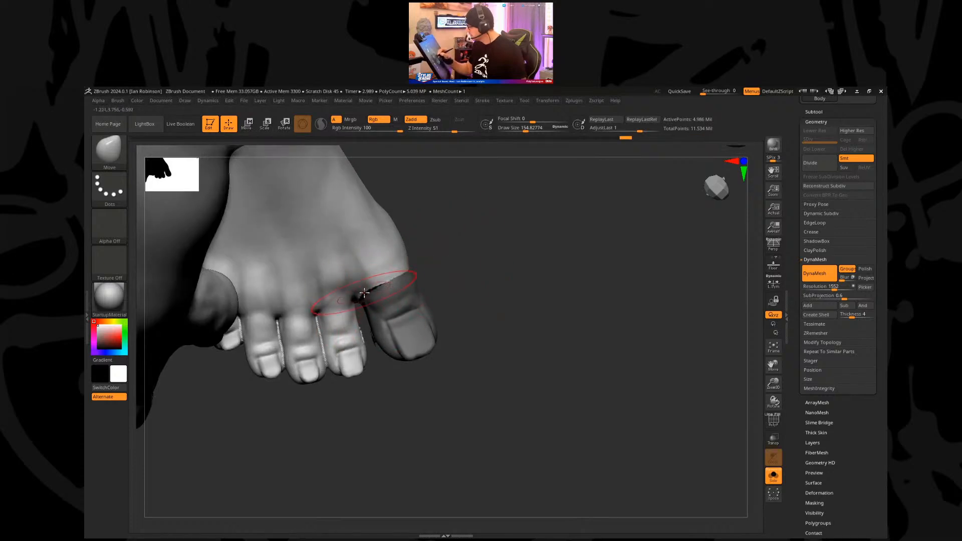
{"action": "left_click_drag", "start_coordinate": [465, 272], "coordinate": [430, 292]}
{"action": "key", "text": "s"}
{"action": "mouse_move", "coordinate": [419, 260]}
{"action": "left_mouse_down"}
{"action": "mouse_move", "coordinate": [391, 256]}
{"action": "mouse_move", "coordinate": [379, 288]}
{"action": "left_mouse_up"}
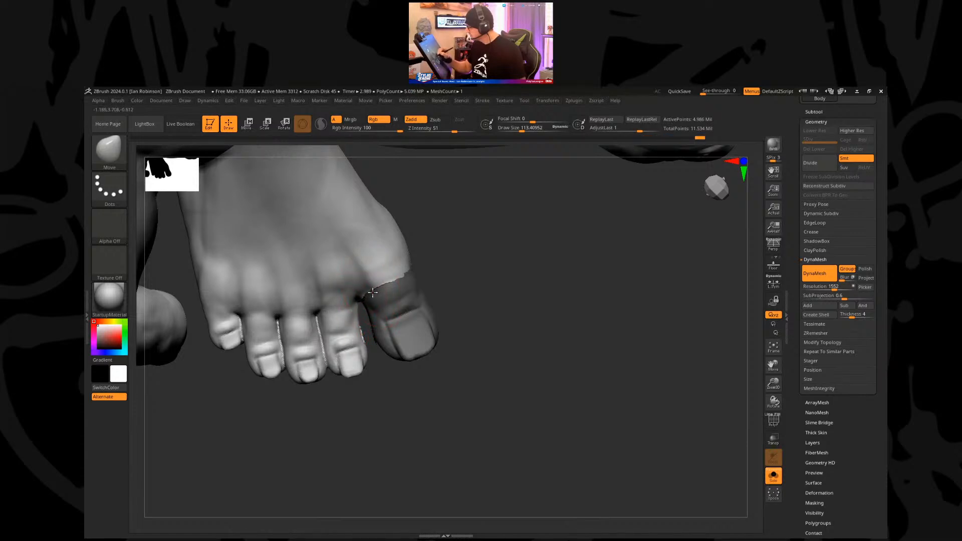
Step: Clear the mask, turn off DynaMesh Groups, and re-DynaMesh the body to fuse the big toes back onto the feet
{"action": "mouse_move", "coordinate": [473, 373]}
{"action": "left_mouse_down", "text": "alt"}
{"action": "mouse_move", "coordinate": [483, 285]}
{"action": "mouse_move", "coordinate": [479, 356]}
{"action": "mouse_move", "coordinate": [474, 331]}
{"action": "mouse_move", "coordinate": [489, 392]}
{"action": "mouse_move", "coordinate": [479, 369]}
{"action": "mouse_move", "coordinate": [474, 408]}
{"action": "mouse_move", "coordinate": [458, 402]}
{"action": "mouse_move", "coordinate": [436, 307]}
{"action": "left_mouse_up", "text": "alt"}
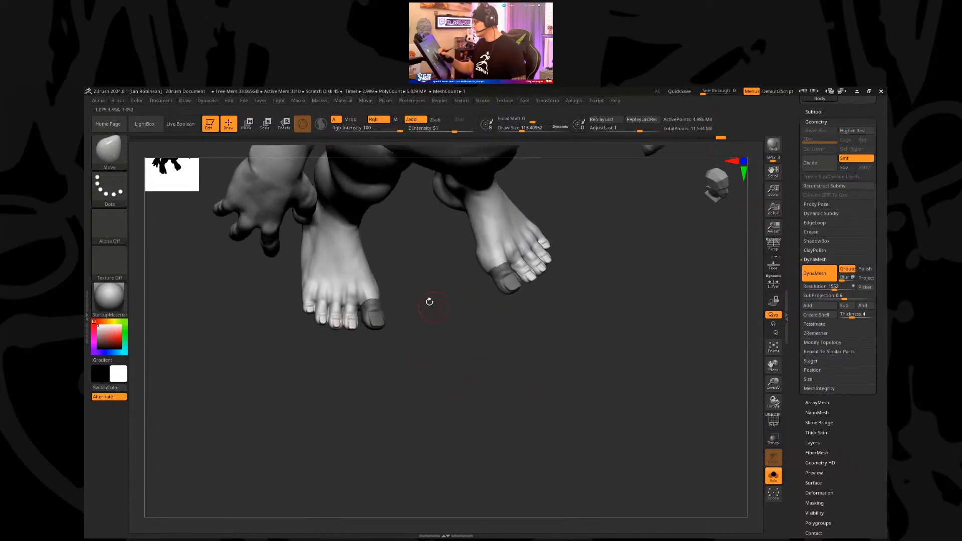
{"action": "left_click_drag", "start_coordinate": [511, 396], "coordinate": [492, 365]}
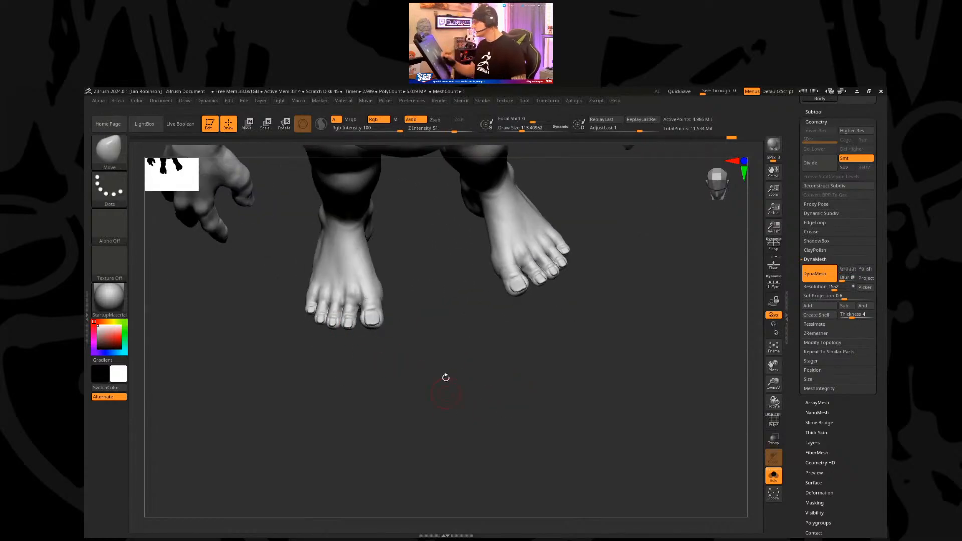
{"action": "left_click_drag", "start_coordinate": [436, 289], "coordinate": [469, 401], "text": "ctrl"}
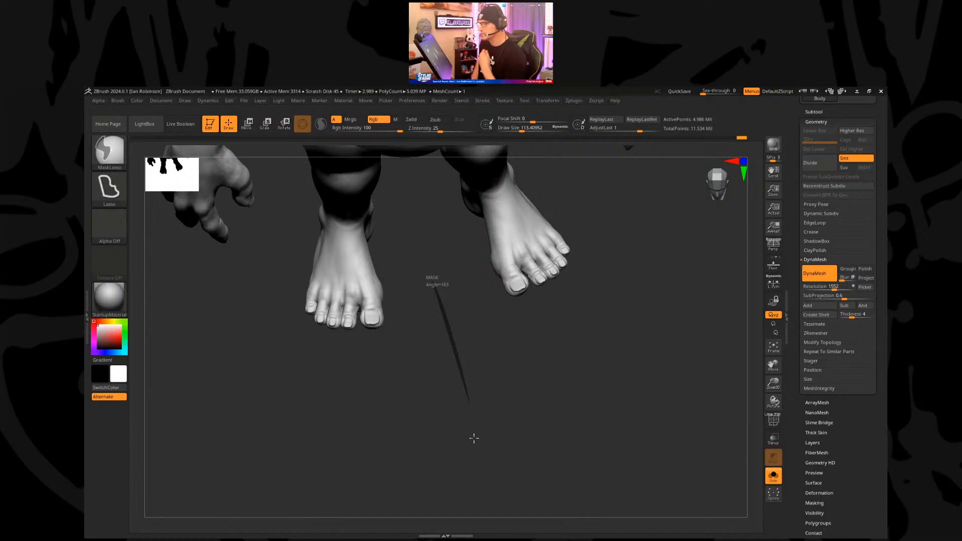
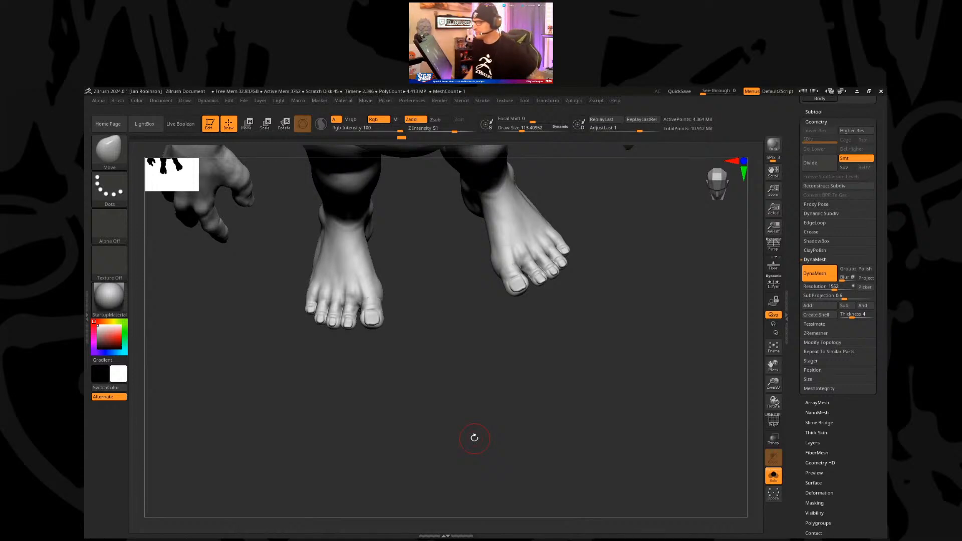
Step: Switch to the Paint brush at draw size about 56 and swap the active painting colour to black
{"action": "left_click_drag", "start_coordinate": [472, 382], "coordinate": [527, 309]}
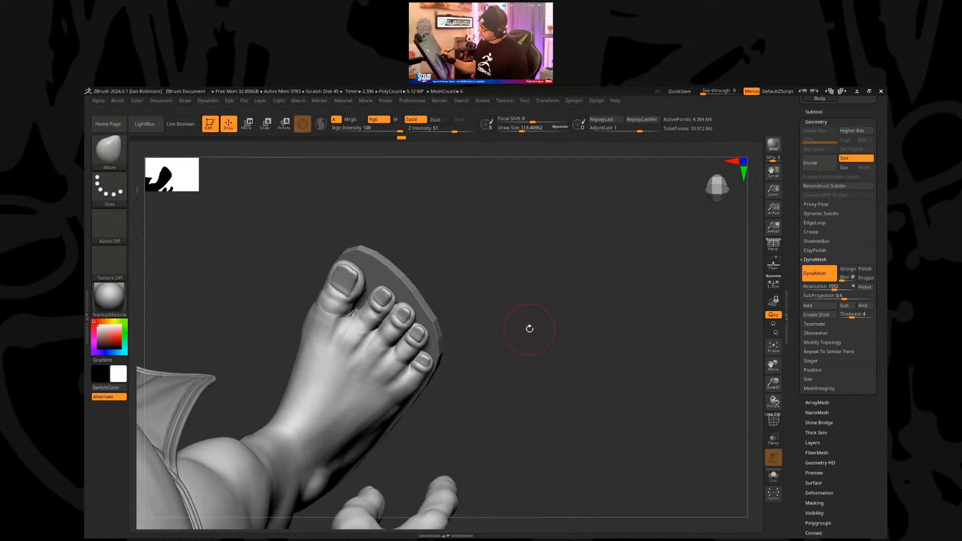
{"action": "left_click_drag", "start_coordinate": [531, 328], "coordinate": [593, 242]}
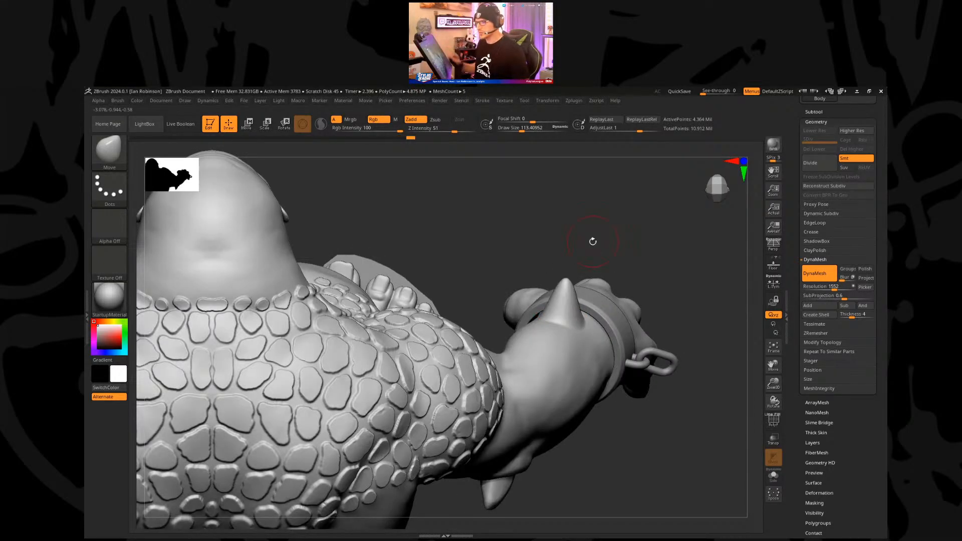
{"action": "mouse_move", "coordinate": [529, 223]}
{"action": "left_mouse_down"}
{"action": "mouse_move", "coordinate": [522, 232]}
{"action": "mouse_move", "coordinate": [693, 209]}
{"action": "mouse_move", "coordinate": [580, 275]}
{"action": "mouse_move", "coordinate": [625, 247]}
{"action": "mouse_move", "coordinate": [320, 206]}
{"action": "left_mouse_up"}
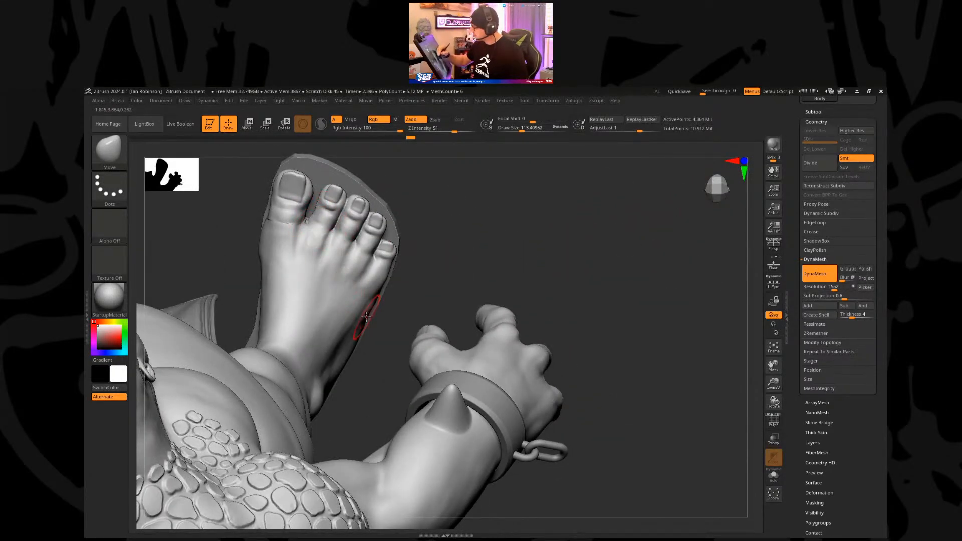
{"action": "left_click_drag", "start_coordinate": [496, 221], "coordinate": [608, 390]}
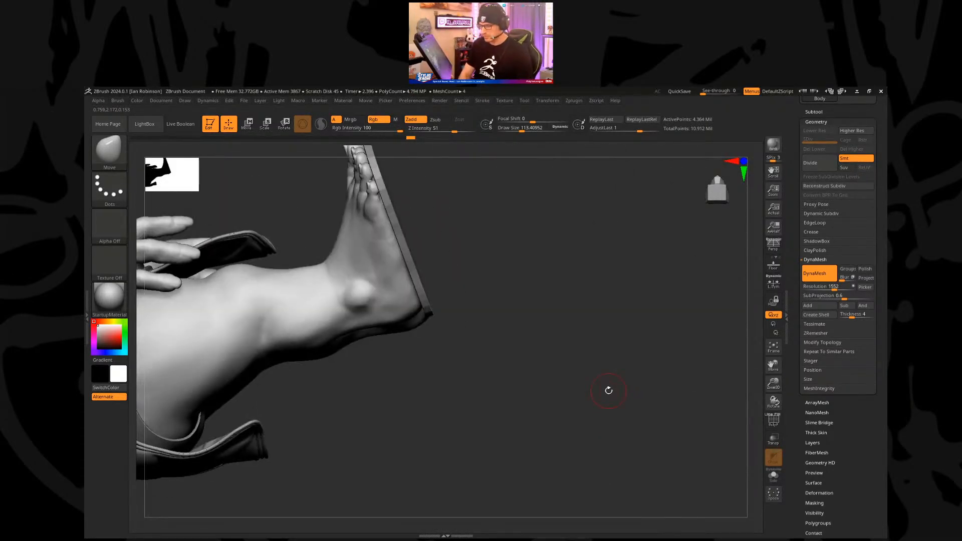
{"action": "key", "text": "b"}
{"action": "key", "text": "p"}
{"action": "key", "text": "a"}
{"action": "mouse_move", "coordinate": [561, 226]}
{"action": "left_mouse_down"}
{"action": "mouse_move", "coordinate": [558, 275]}
{"action": "mouse_move", "coordinate": [329, 266]}
{"action": "mouse_move", "coordinate": [499, 243]}
{"action": "mouse_move", "coordinate": [276, 190]}
{"action": "left_mouse_up"}
{"action": "key", "text": "s"}
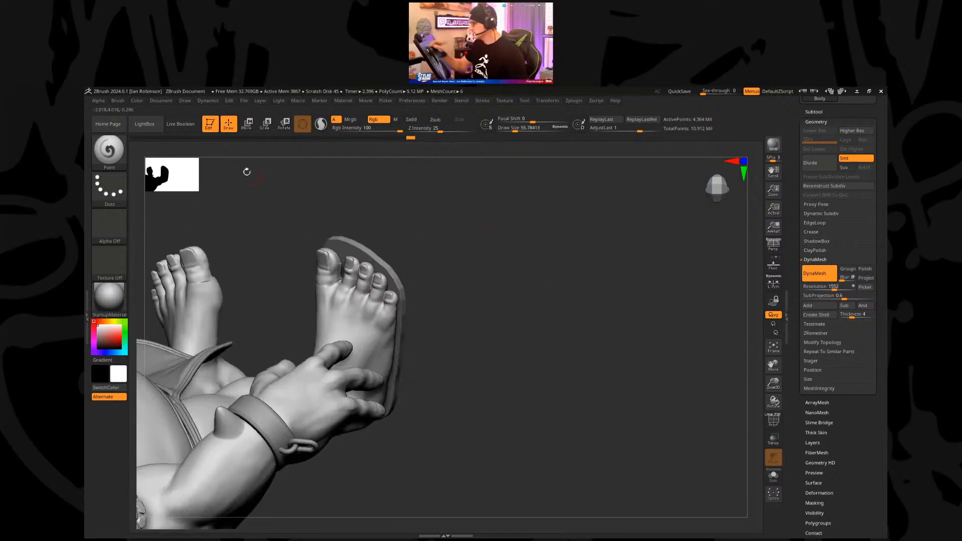
{"action": "left_click", "coordinate": [137, 101]}
{"action": "left_click", "coordinate": [171, 267]}
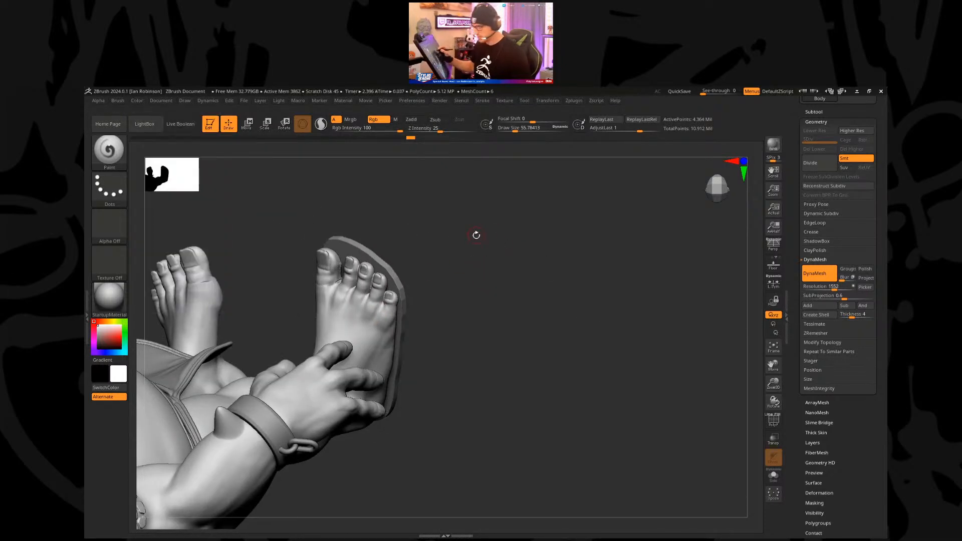
{"action": "key", "text": "v"}
Step: Isolate the body in Solo mode and open the tablet preferences
{"action": "left_click", "coordinate": [439, 100]}
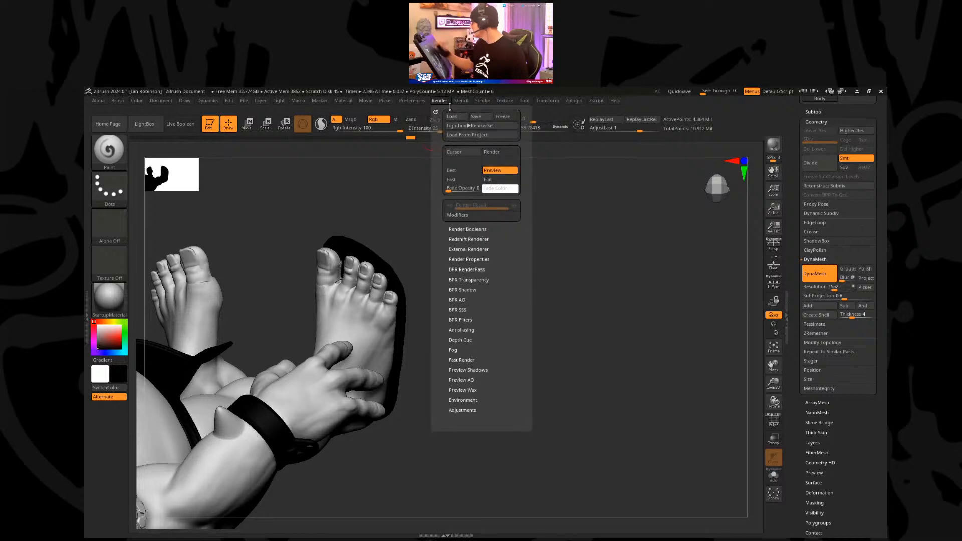
{"action": "left_click", "coordinate": [773, 476]}
{"action": "left_click", "coordinate": [482, 101]}
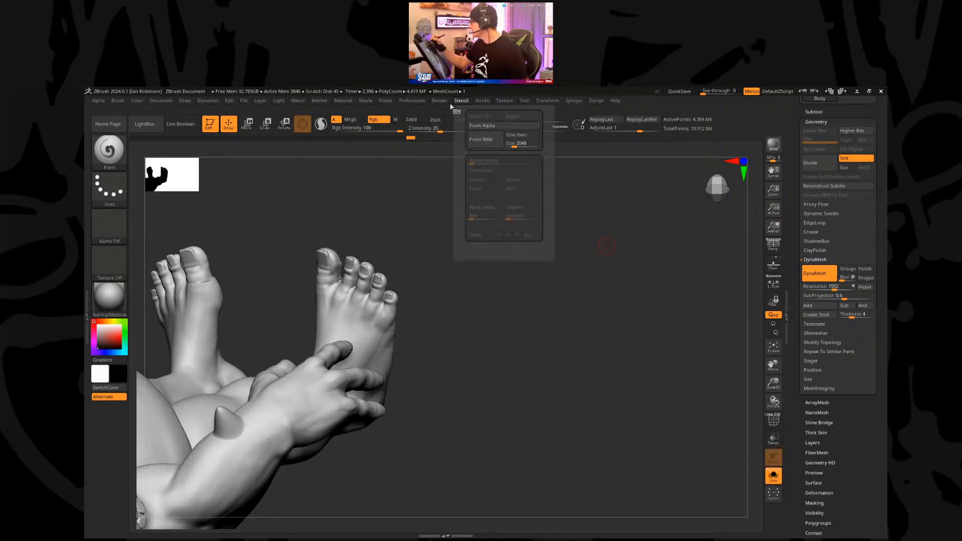
{"action": "left_click", "coordinate": [412, 100]}
{"action": "left_click", "coordinate": [434, 302]}
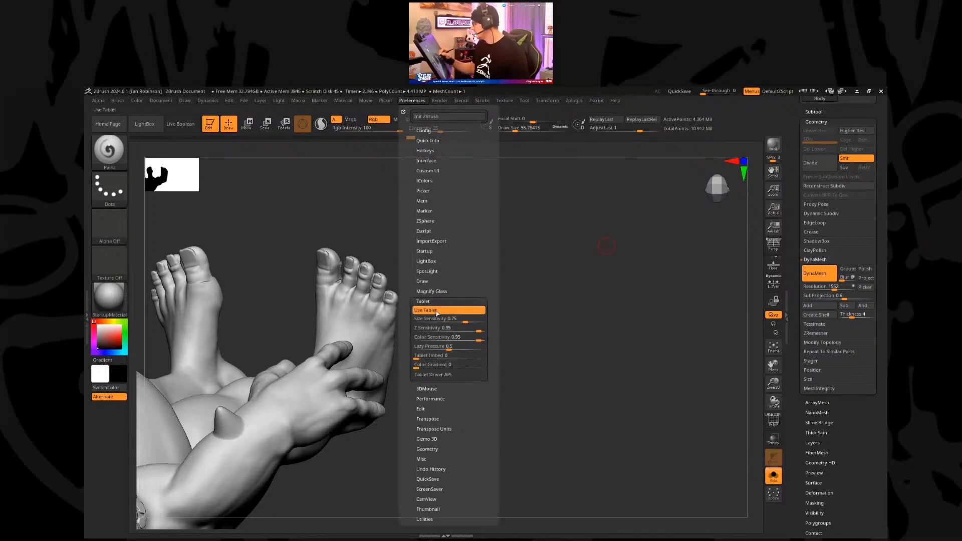
Step: Paint black sandal strap guides over the foot from the big toe gap to its inner and outer sides
{"action": "left_click_drag", "start_coordinate": [541, 258], "coordinate": [510, 251]}
{"action": "mouse_move", "coordinate": [306, 256]}
{"action": "left_mouse_down"}
{"action": "mouse_move", "coordinate": [332, 344]}
{"action": "mouse_move", "coordinate": [374, 392]}
{"action": "mouse_move", "coordinate": [424, 361]}
{"action": "left_mouse_up"}
{"action": "left_click_drag", "start_coordinate": [305, 265], "coordinate": [254, 343]}
{"action": "mouse_move", "coordinate": [496, 266]}
{"action": "left_mouse_down"}
{"action": "mouse_move", "coordinate": [494, 247]}
{"action": "mouse_move", "coordinate": [477, 236]}
{"action": "mouse_move", "coordinate": [514, 282]}
{"action": "mouse_move", "coordinate": [528, 269]}
{"action": "mouse_move", "coordinate": [491, 295]}
{"action": "left_mouse_up"}
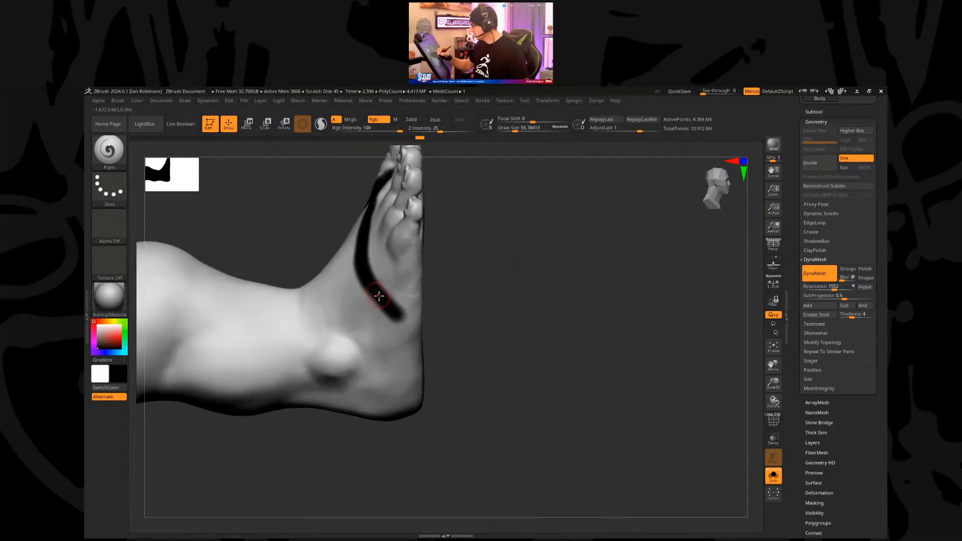
{"action": "left_click_drag", "start_coordinate": [378, 294], "coordinate": [416, 325]}
{"action": "mouse_move", "coordinate": [480, 255]}
{"action": "left_mouse_down"}
{"action": "mouse_move", "coordinate": [522, 312]}
{"action": "mouse_move", "coordinate": [409, 213]}
{"action": "mouse_move", "coordinate": [537, 268]}
{"action": "mouse_move", "coordinate": [581, 307]}
{"action": "mouse_move", "coordinate": [561, 301]}
{"action": "left_mouse_up"}
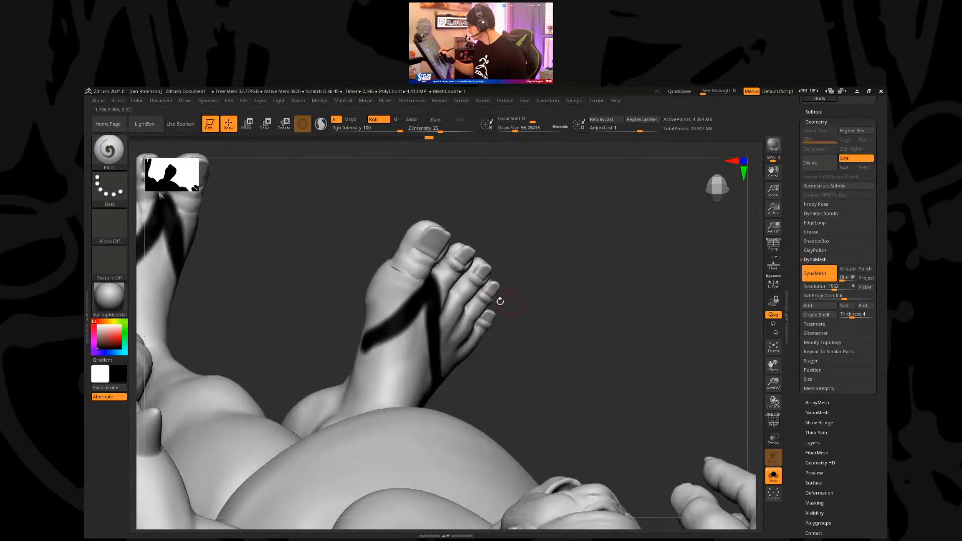
Step: Undo the inner strap guide and try repainting it from the big toe gap to the foot's inner edge
{"action": "key", "text": "ctrl+z"}
{"action": "key", "text": "ctrl+z"}
{"action": "key", "text": "ctrl+shift+z"}
{"action": "mouse_move", "coordinate": [434, 280]}
{"action": "left_mouse_down"}
{"action": "mouse_move", "coordinate": [370, 312]}
{"action": "mouse_move", "coordinate": [419, 298]}
{"action": "mouse_move", "coordinate": [361, 317]}
{"action": "left_mouse_up"}
{"action": "key", "text": "ctrl+z"}
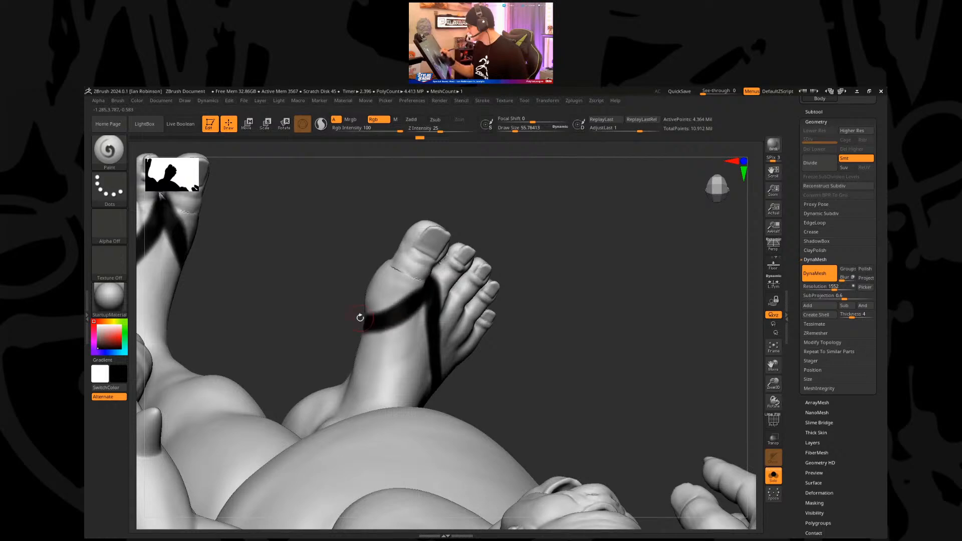
Step: Try painting a strap guide around the ankle toward the heel, undo it, and check the guides from several sides
{"action": "mouse_move", "coordinate": [548, 266]}
{"action": "left_mouse_down"}
{"action": "mouse_move", "coordinate": [528, 232]}
{"action": "mouse_move", "coordinate": [600, 292]}
{"action": "mouse_move", "coordinate": [460, 301]}
{"action": "left_mouse_up"}
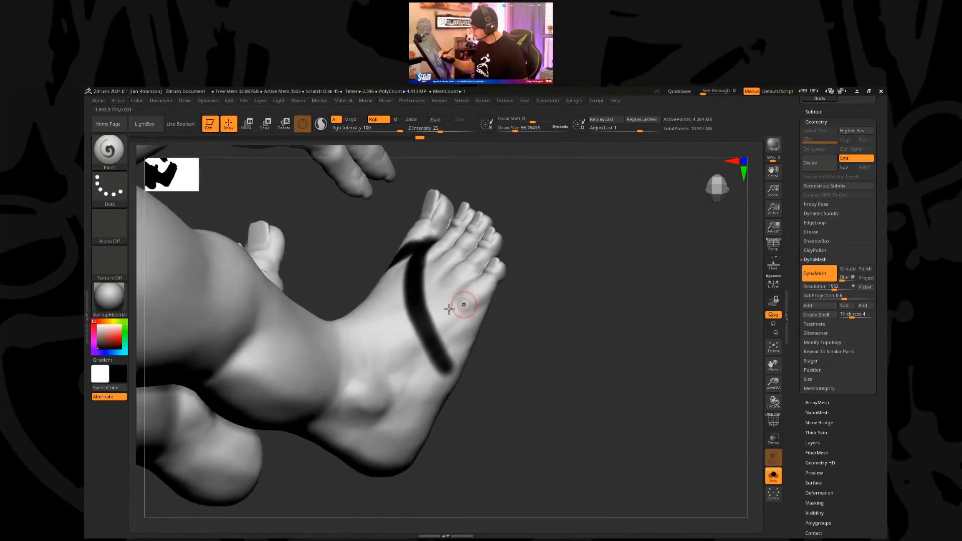
{"action": "mouse_move", "coordinate": [335, 321]}
{"action": "left_mouse_down"}
{"action": "mouse_move", "coordinate": [396, 419]}
{"action": "mouse_move", "coordinate": [415, 429]}
{"action": "left_mouse_up"}
{"action": "mouse_move", "coordinate": [561, 321]}
{"action": "left_mouse_down"}
{"action": "mouse_move", "coordinate": [563, 429]}
{"action": "mouse_move", "coordinate": [422, 371]}
{"action": "mouse_move", "coordinate": [333, 236]}
{"action": "mouse_move", "coordinate": [338, 312]}
{"action": "left_mouse_up"}
{"action": "key", "text": "ctrl+z"}
{"action": "left_click_drag", "start_coordinate": [383, 347], "coordinate": [326, 229]}
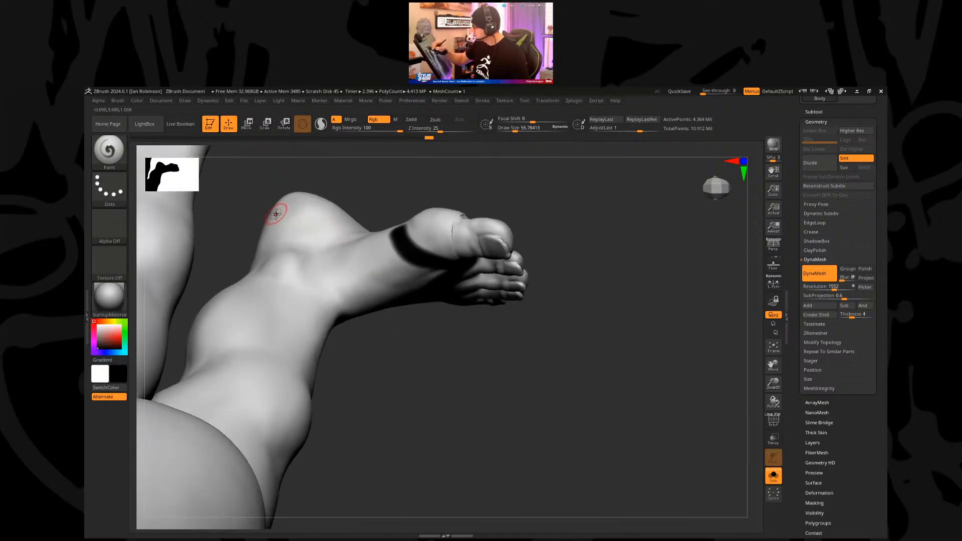
{"action": "left_click_drag", "start_coordinate": [326, 216], "coordinate": [340, 309]}
{"action": "mouse_move", "coordinate": [432, 374]}
{"action": "left_mouse_down"}
{"action": "mouse_move", "coordinate": [405, 250]}
{"action": "mouse_move", "coordinate": [498, 354]}
{"action": "left_mouse_up"}
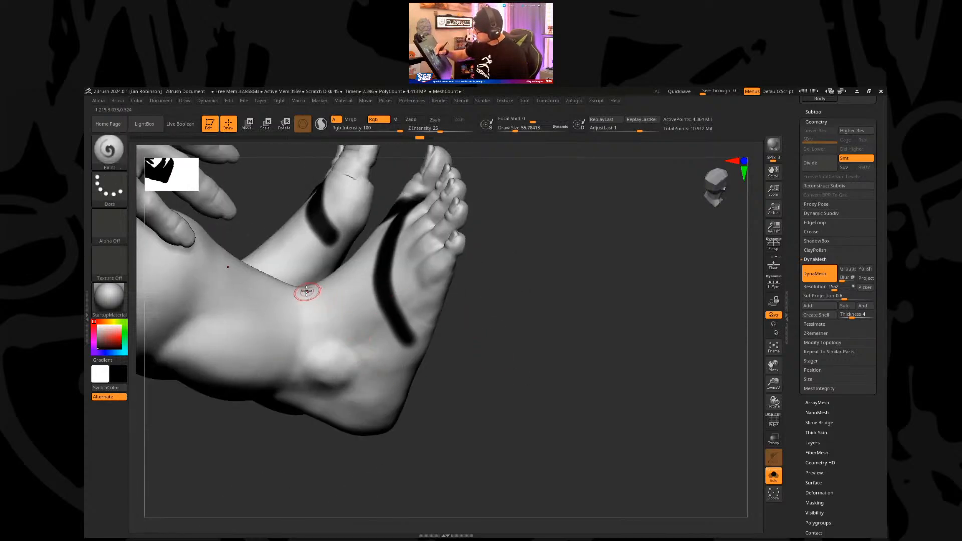
{"action": "left_click_drag", "start_coordinate": [501, 321], "coordinate": [458, 268]}
{"action": "left_click_drag", "start_coordinate": [580, 297], "coordinate": [609, 285]}
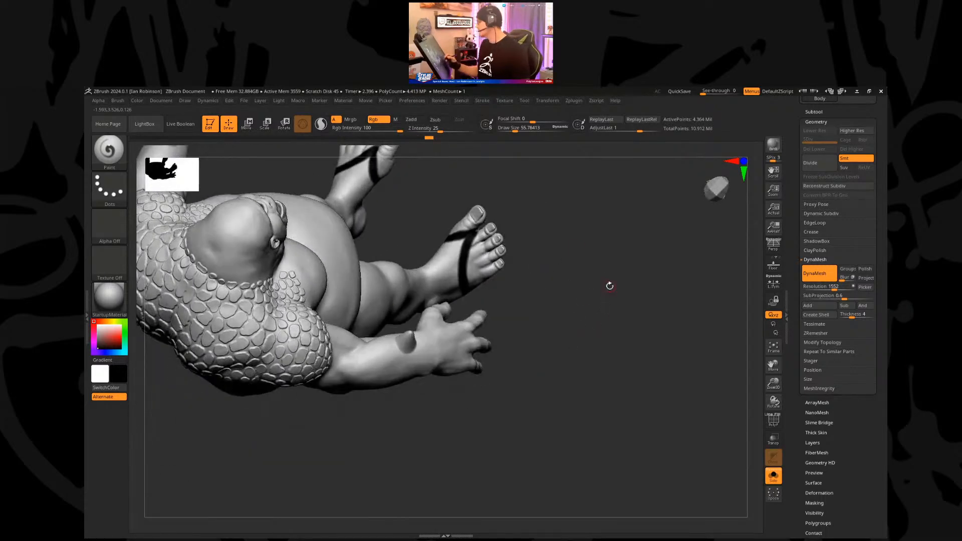
Step: Remove the painted strap guides from the feet and swap the painting colour back to white
{"action": "key", "text": "ctrl"}
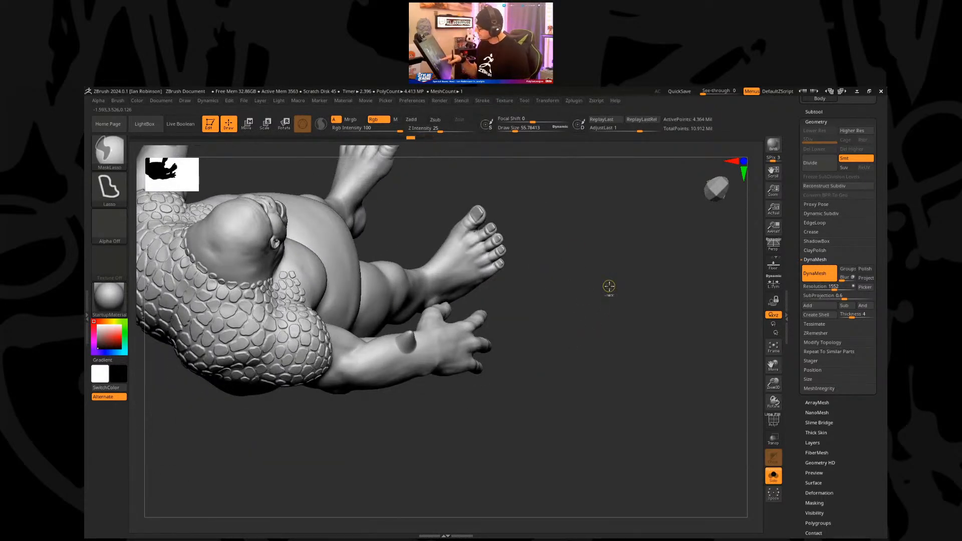
{"action": "left_click", "coordinate": [609, 286], "text": "ctrl"}
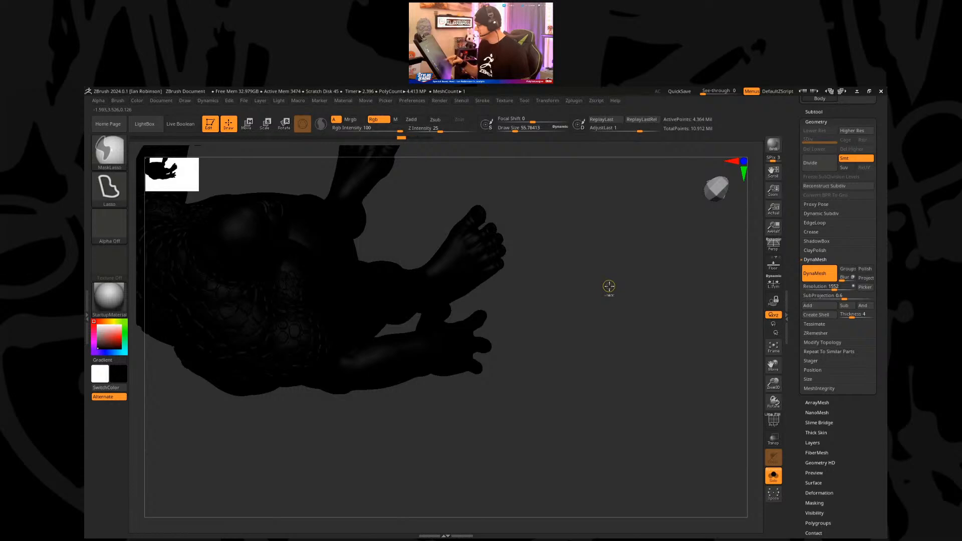
{"action": "left_click", "coordinate": [610, 285], "text": "ctrl"}
{"action": "key", "text": "v"}
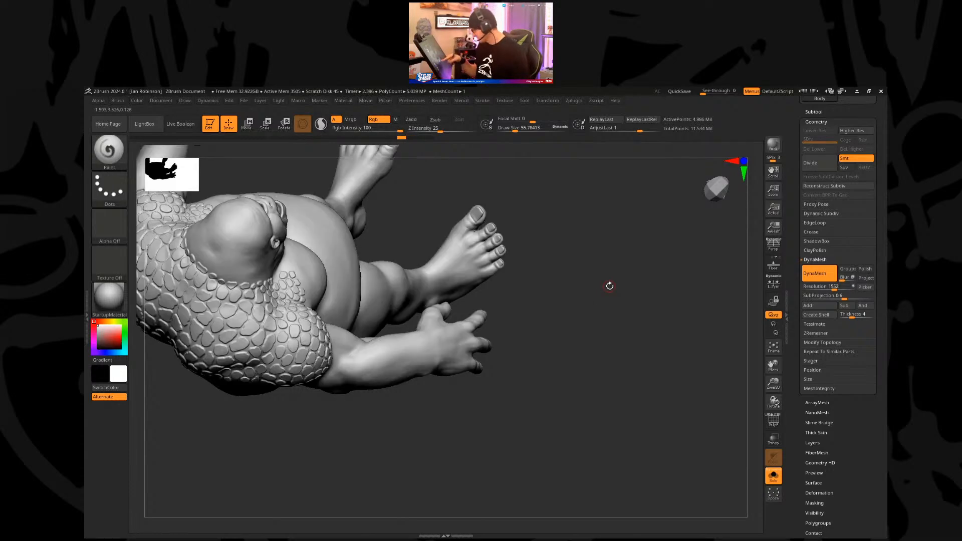
{"action": "mouse_move", "coordinate": [610, 286]}
{"action": "left_mouse_down"}
{"action": "mouse_move", "coordinate": [640, 284]}
{"action": "mouse_move", "coordinate": [621, 257]}
{"action": "mouse_move", "coordinate": [586, 381]}
{"action": "left_mouse_up"}
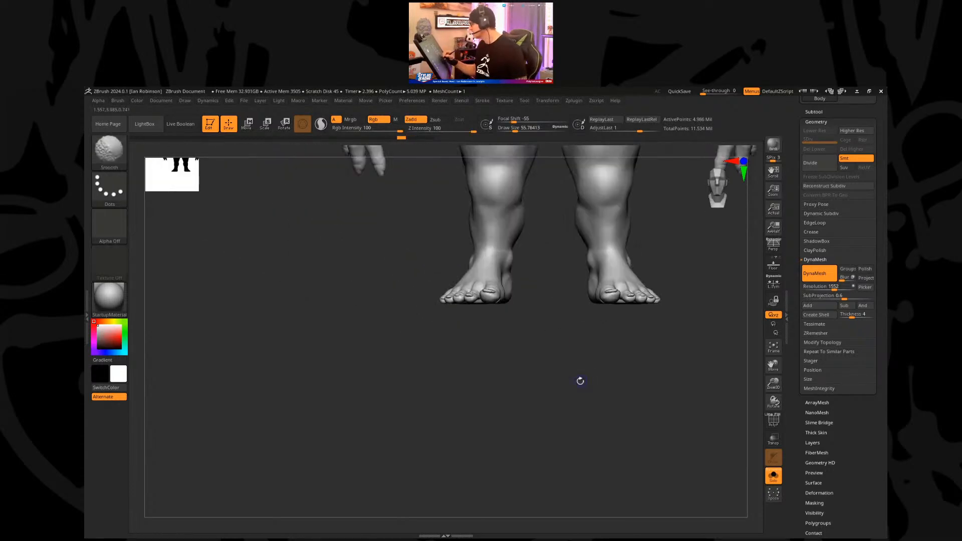
{"action": "mouse_move", "coordinate": [466, 411]}
{"action": "left_mouse_down"}
{"action": "mouse_move", "coordinate": [491, 388]}
{"action": "mouse_move", "coordinate": [501, 471]}
{"action": "left_mouse_up"}
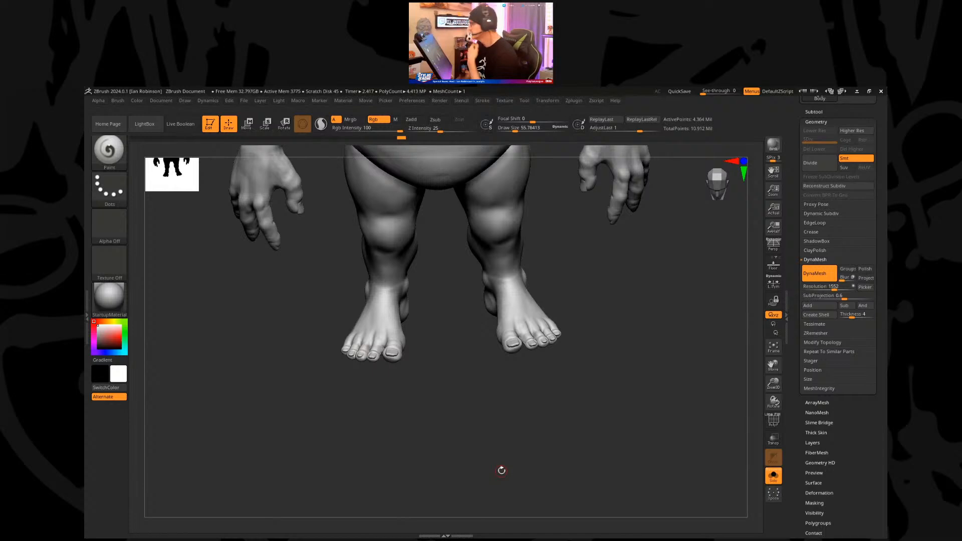
Step: Leave Solo mode and make the sandal sole the active subtool
{"action": "left_click", "coordinate": [412, 101]}
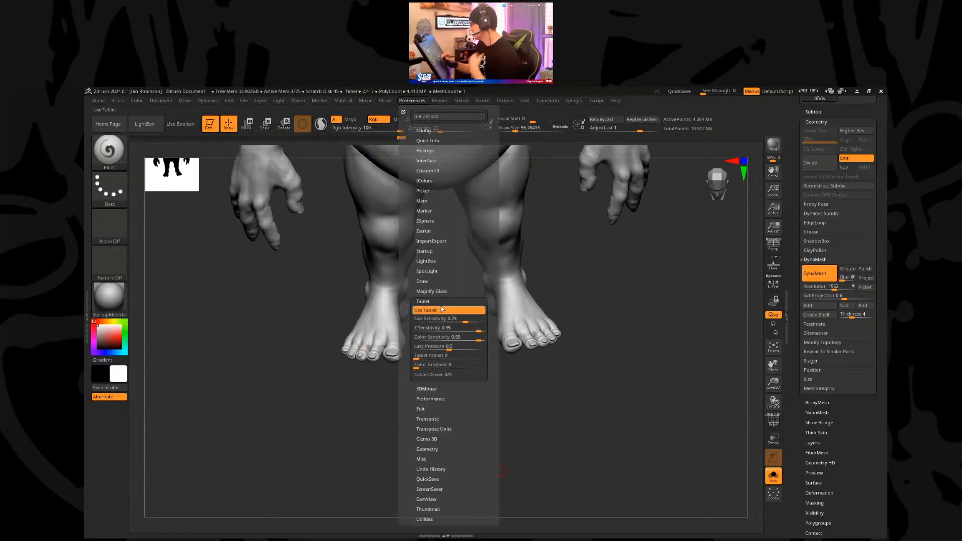
{"action": "mouse_move", "coordinate": [451, 275]}
{"action": "left_mouse_down"}
{"action": "mouse_move", "coordinate": [449, 292]}
{"action": "mouse_move", "coordinate": [436, 270]}
{"action": "mouse_move", "coordinate": [438, 415]}
{"action": "mouse_move", "coordinate": [423, 387]}
{"action": "mouse_move", "coordinate": [481, 342]}
{"action": "mouse_move", "coordinate": [542, 321]}
{"action": "mouse_move", "coordinate": [580, 333]}
{"action": "left_mouse_up"}
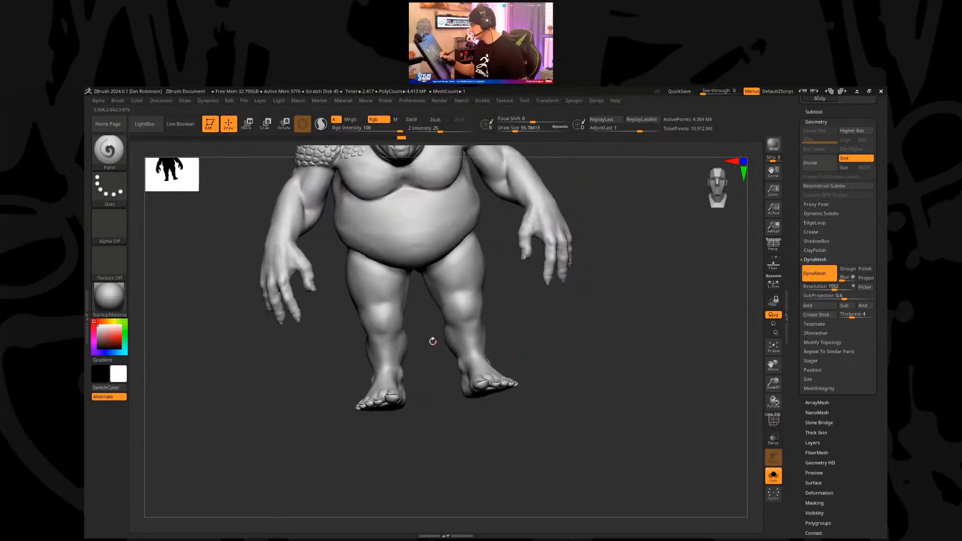
{"action": "left_click_drag", "start_coordinate": [431, 337], "coordinate": [434, 363], "text": "alt"}
{"action": "left_click", "coordinate": [773, 476]}
{"action": "left_click_drag", "start_coordinate": [602, 394], "coordinate": [626, 458]}
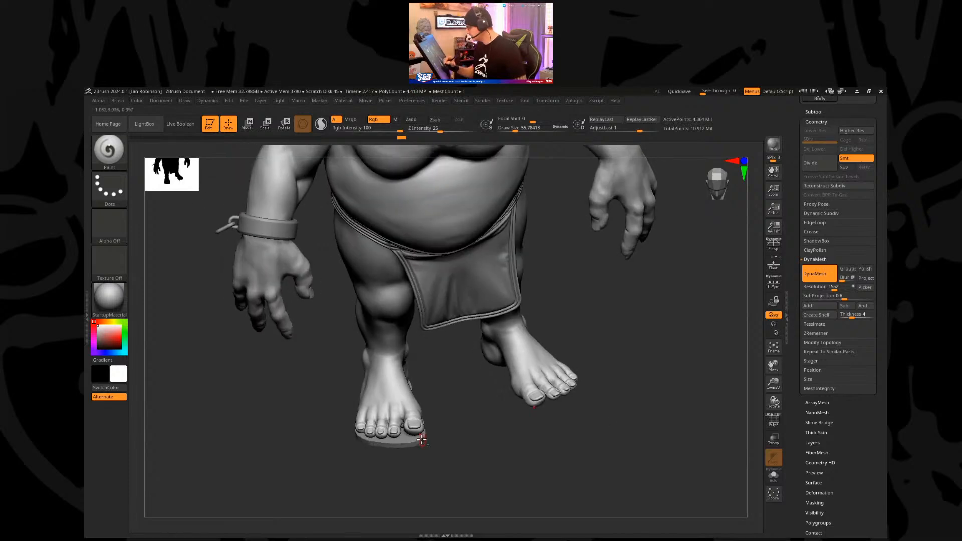
{"action": "left_click", "coordinate": [422, 440], "text": "alt"}
{"action": "mouse_move", "coordinate": [438, 428]}
{"action": "left_mouse_down"}
{"action": "mouse_move", "coordinate": [466, 446]}
{"action": "mouse_move", "coordinate": [491, 427]}
{"action": "mouse_move", "coordinate": [491, 408]}
{"action": "mouse_move", "coordinate": [457, 297]}
{"action": "mouse_move", "coordinate": [435, 305]}
{"action": "left_mouse_up"}
Step: Choose the CurveFlatSnap brush at draw size about 53 and set the picker depth to Cont Z
{"action": "key", "text": "b"}
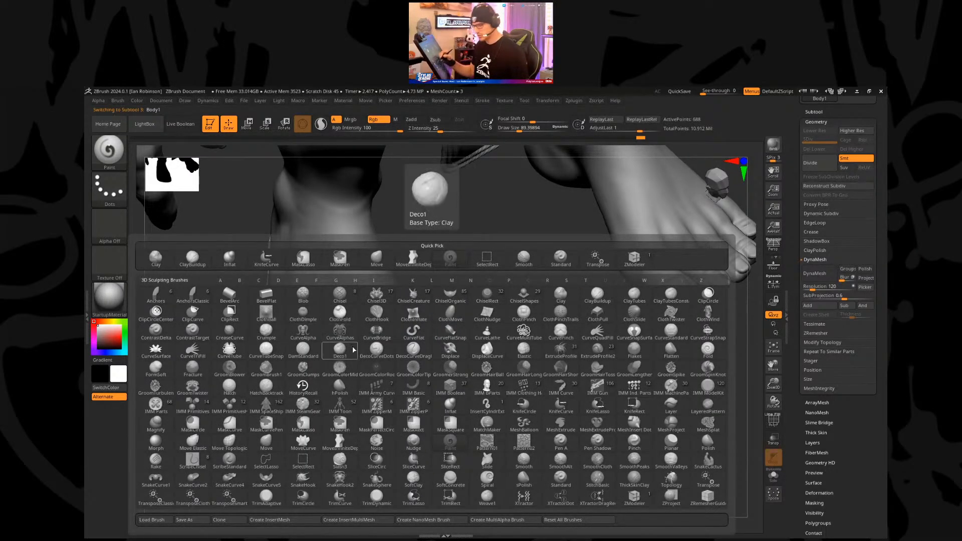
{"action": "key", "text": "c"}
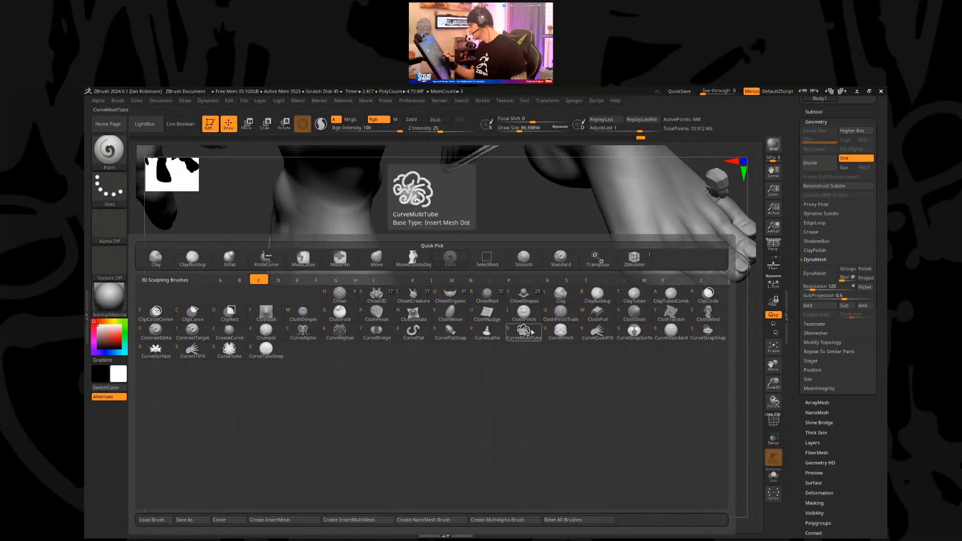
{"action": "left_click", "coordinate": [457, 337]}
{"action": "left_click_drag", "start_coordinate": [459, 342], "coordinate": [490, 301]}
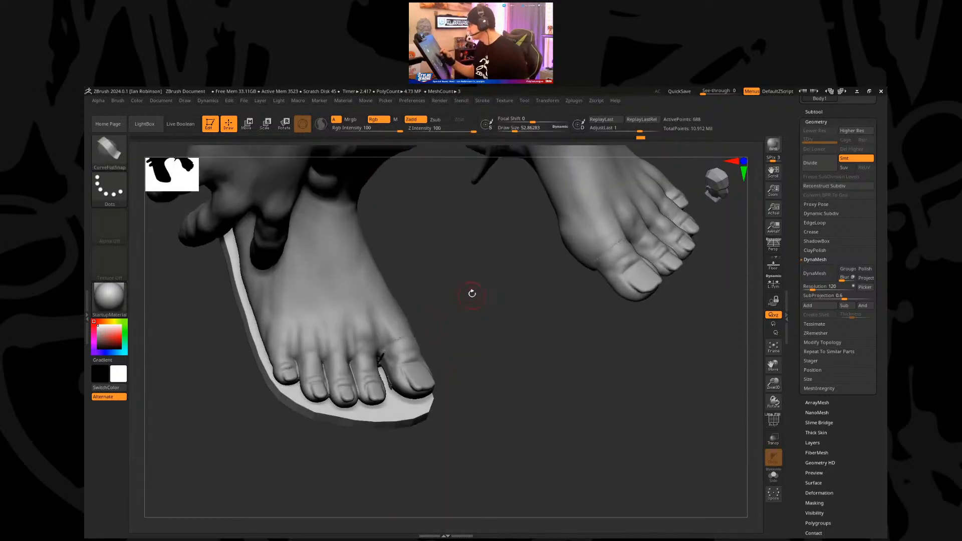
{"action": "left_click", "coordinate": [386, 101]}
{"action": "left_click", "coordinate": [406, 136]}
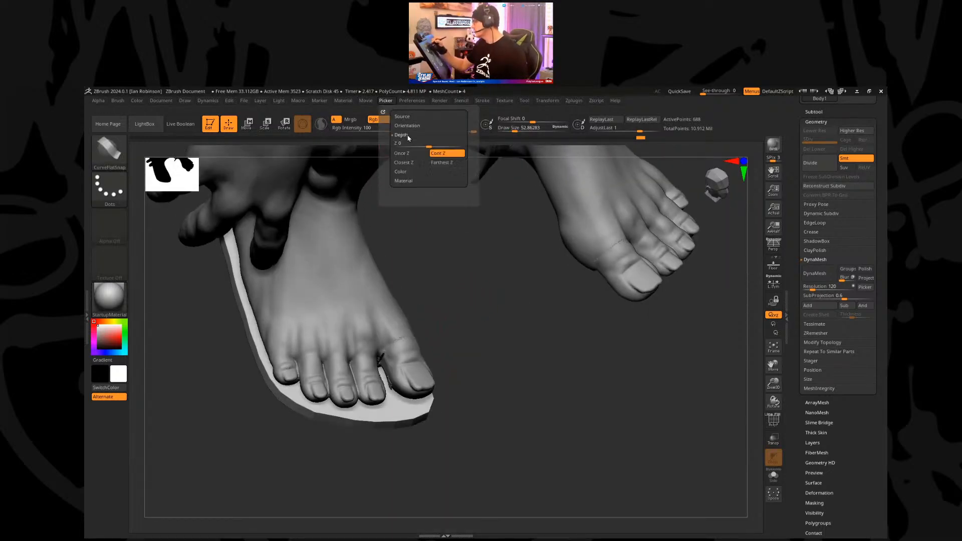
{"action": "left_click", "coordinate": [443, 154]}
Step: Draw a flat strap curve across the top of the foot between its outer edge and the big toe gap, redrawing the first attempt
{"action": "left_click_drag", "start_coordinate": [468, 286], "coordinate": [406, 300]}
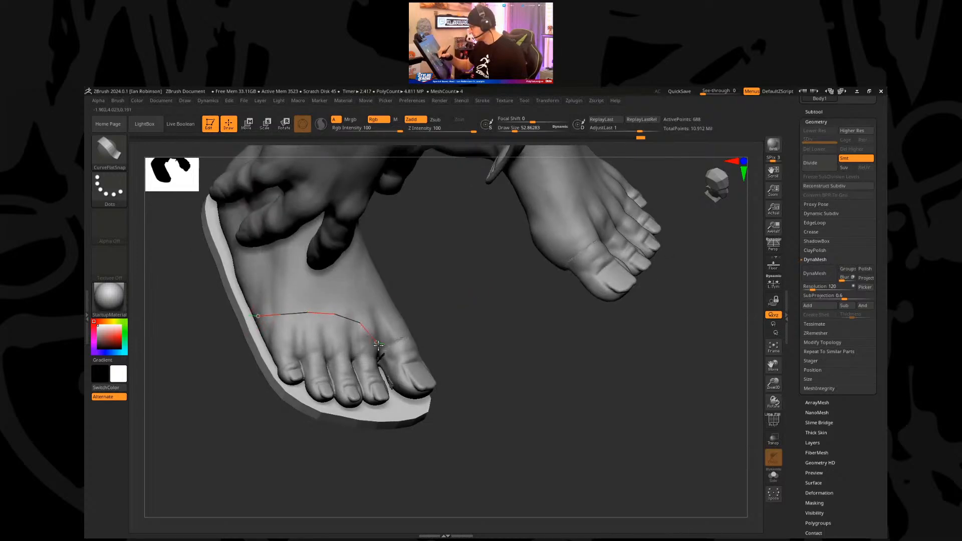
{"action": "left_click_drag", "start_coordinate": [381, 360], "coordinate": [383, 363]}
{"action": "left_click_drag", "start_coordinate": [511, 329], "coordinate": [497, 331]}
{"action": "key", "text": "ctrl+z"}
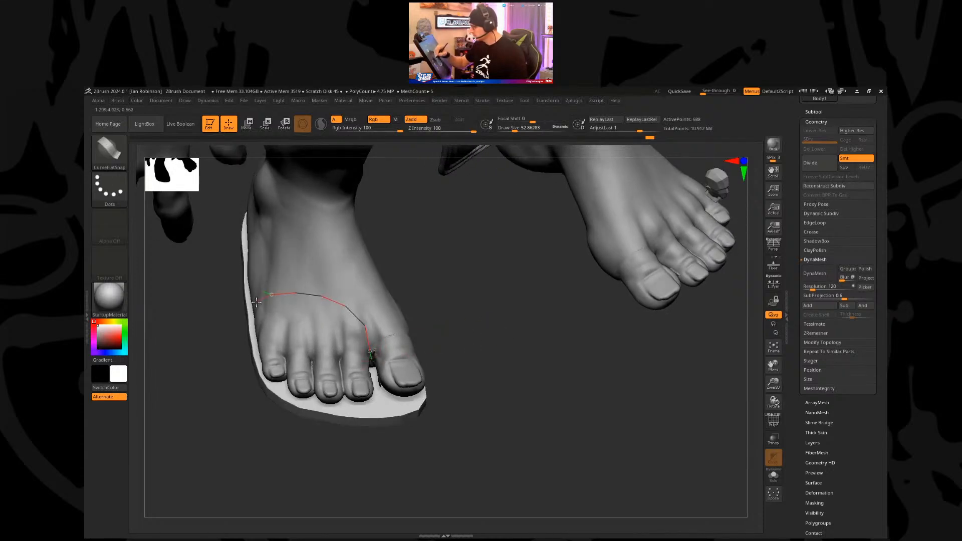
{"action": "left_click_drag", "start_coordinate": [259, 299], "coordinate": [259, 301]}
{"action": "mouse_move", "coordinate": [498, 308]}
{"action": "left_mouse_down"}
{"action": "mouse_move", "coordinate": [464, 299]}
{"action": "mouse_move", "coordinate": [457, 331]}
{"action": "mouse_move", "coordinate": [518, 297]}
{"action": "left_mouse_up"}
{"action": "left_click", "coordinate": [365, 361]}
{"action": "left_click", "coordinate": [356, 311]}
Step: Isolate the sole subtool in Solo mode and hide the sole so only the strap strip remains visible
{"action": "left_click", "coordinate": [774, 476]}
{"action": "left_click_drag", "start_coordinate": [581, 389], "coordinate": [535, 298]}
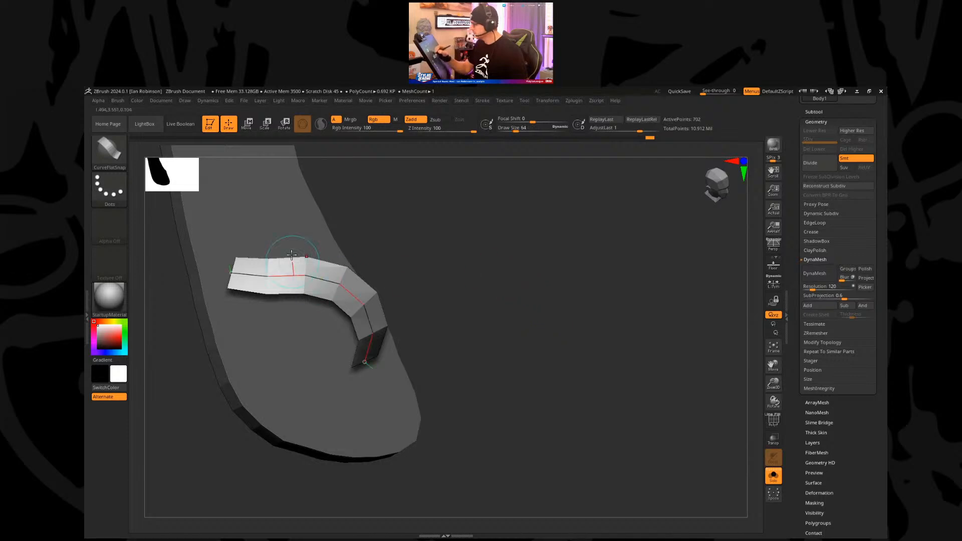
{"action": "left_click_drag", "start_coordinate": [370, 226], "coordinate": [392, 219]}
{"action": "left_click", "coordinate": [282, 282]}
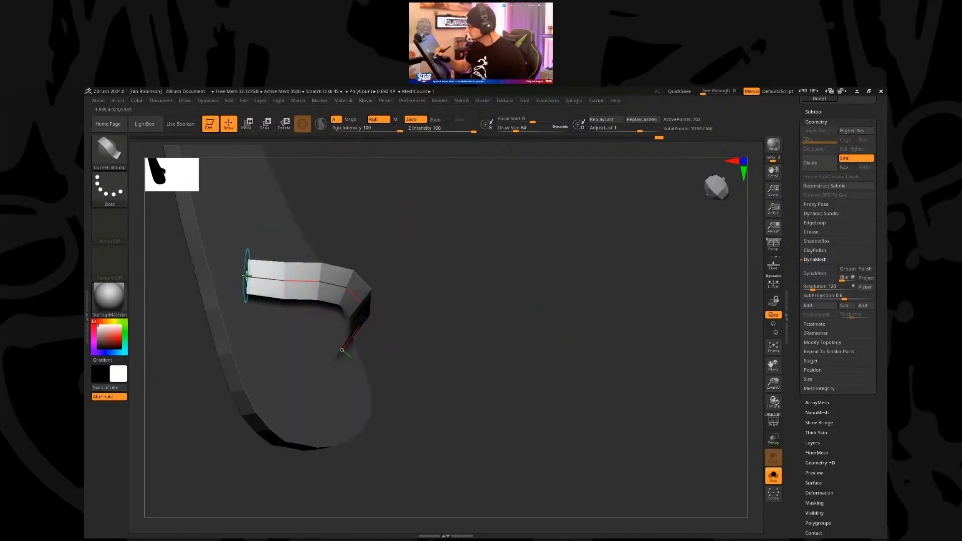
{"action": "left_click_drag", "start_coordinate": [415, 254], "coordinate": [332, 388]}
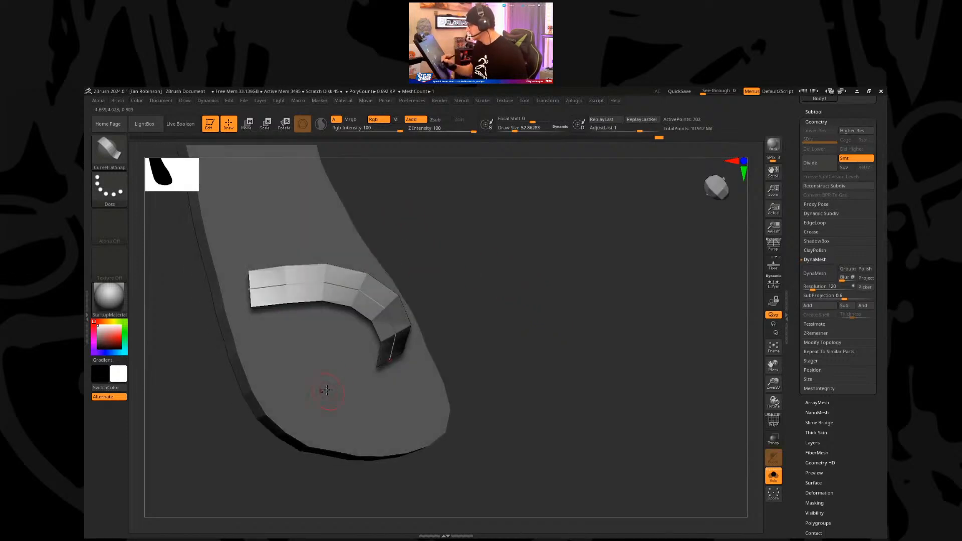
{"action": "left_click", "coordinate": [385, 310], "text": "ctrl+shift"}
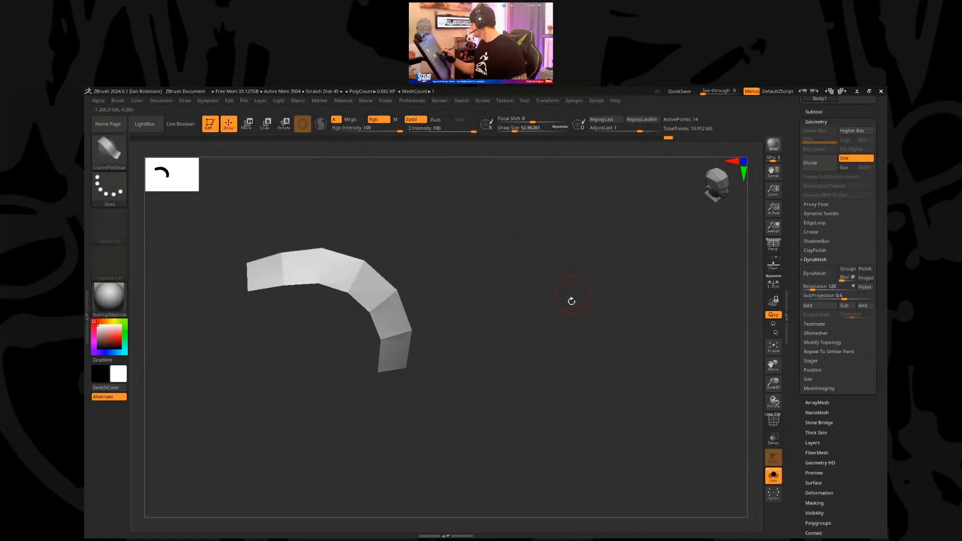
Step: Split the hidden sole from the strap into its own subtool
{"action": "left_click", "coordinate": [817, 112]}
{"action": "left_click", "coordinate": [819, 406]}
{"action": "left_click", "coordinate": [819, 415]}
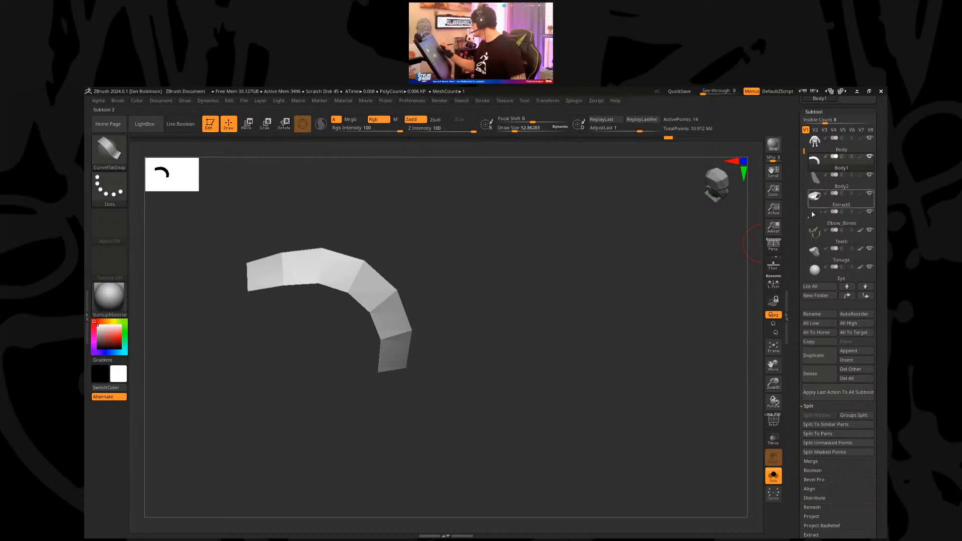
Step: Create a subtool folder named Sandals and place both the strap and the sole in it
{"action": "key", "text": "ctrl+f"}
{"action": "type", "text": "Sandals"}
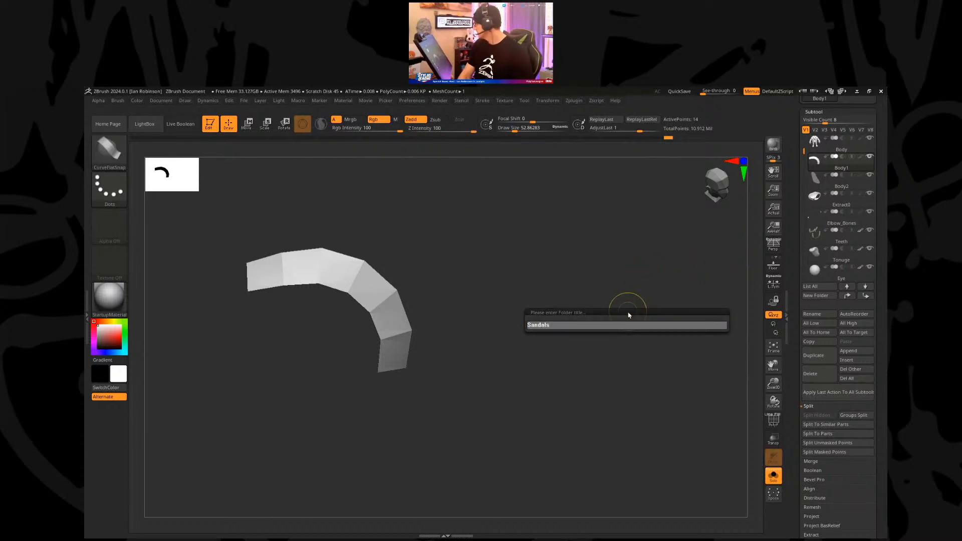
{"action": "key", "text": "Return"}
{"action": "left_click_drag", "start_coordinate": [830, 224], "coordinate": [831, 202]}
Step: Show the strap's wireframe with the foot visible again and raise the strap slightly above the top of the foot
{"action": "mouse_move", "coordinate": [609, 295]}
{"action": "left_mouse_down"}
{"action": "mouse_move", "coordinate": [572, 284]}
{"action": "mouse_move", "coordinate": [590, 293]}
{"action": "left_mouse_up"}
{"action": "key", "text": "shift+f"}
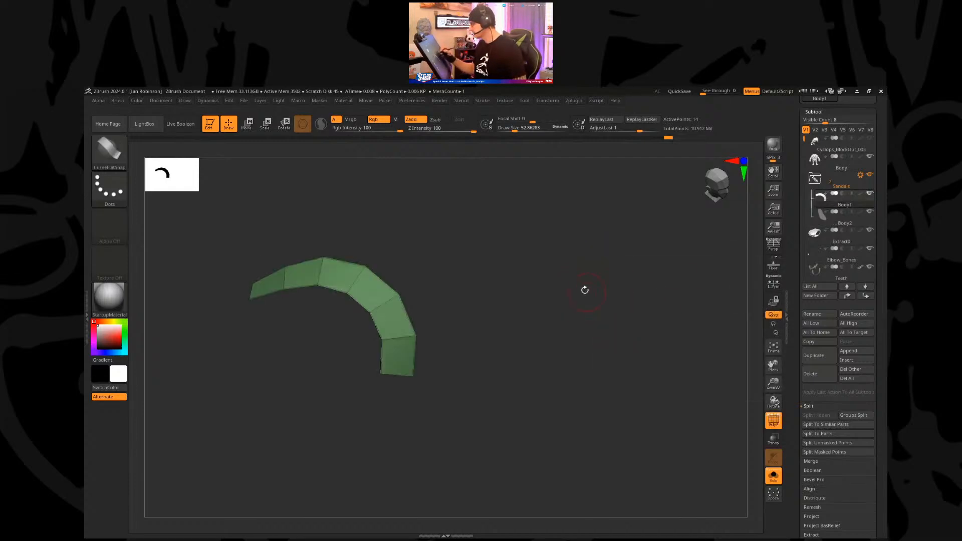
{"action": "left_click", "coordinate": [772, 475]}
{"action": "key", "text": "w"}
{"action": "left_click_drag", "start_coordinate": [522, 337], "coordinate": [396, 248]}
{"action": "left_click", "coordinate": [331, 301]}
{"action": "left_click_drag", "start_coordinate": [521, 261], "coordinate": [547, 241]}
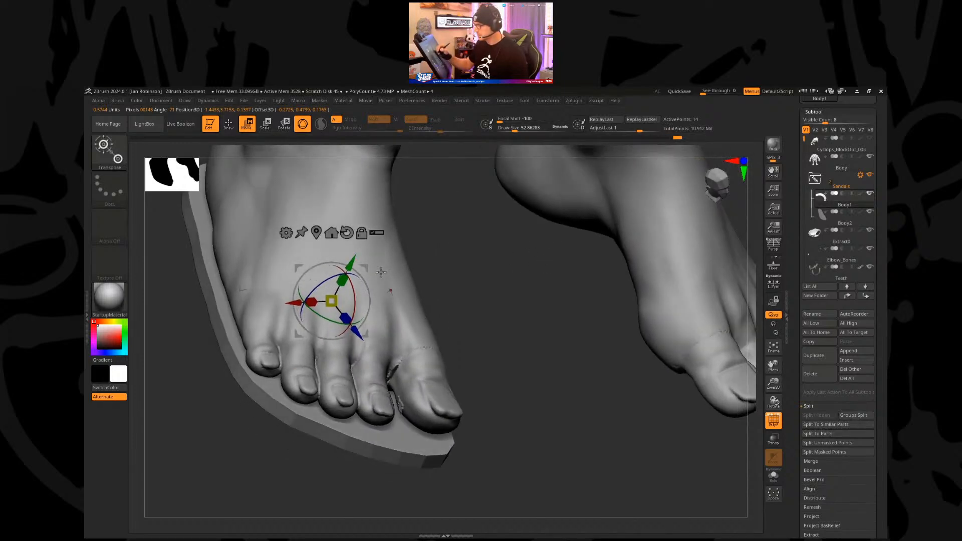
{"action": "left_click_drag", "start_coordinate": [352, 262], "coordinate": [355, 255]}
{"action": "left_click_drag", "start_coordinate": [457, 249], "coordinate": [435, 256]}
{"action": "left_click_drag", "start_coordinate": [441, 265], "coordinate": [400, 306]}
{"action": "key", "text": "q"}
{"action": "left_click_drag", "start_coordinate": [521, 211], "coordinate": [481, 285]}
Step: Isolate the strap, mask everything except its toe-gap end, and narrow that end with the transform gizmo
{"action": "left_click", "coordinate": [773, 476]}
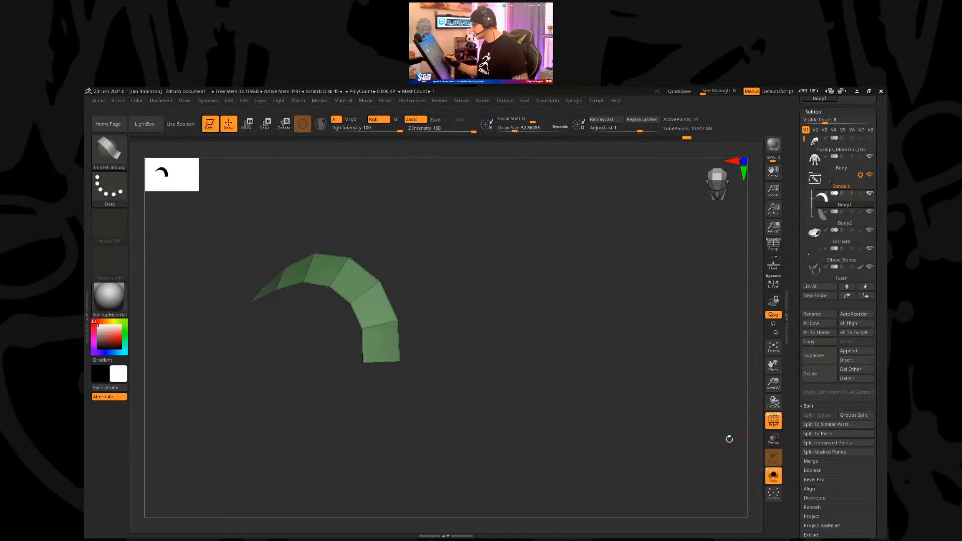
{"action": "left_click_drag", "start_coordinate": [509, 379], "coordinate": [468, 404], "text": "alt"}
{"action": "mouse_move", "coordinate": [356, 383]}
{"action": "left_mouse_down", "text": "ctrl"}
{"action": "mouse_move", "coordinate": [479, 438]}
{"action": "mouse_move", "coordinate": [494, 386]}
{"action": "left_mouse_up", "text": "ctrl"}
{"action": "left_click", "coordinate": [499, 381], "text": "ctrl"}
{"action": "key", "text": "w"}
{"action": "key", "text": "s"}
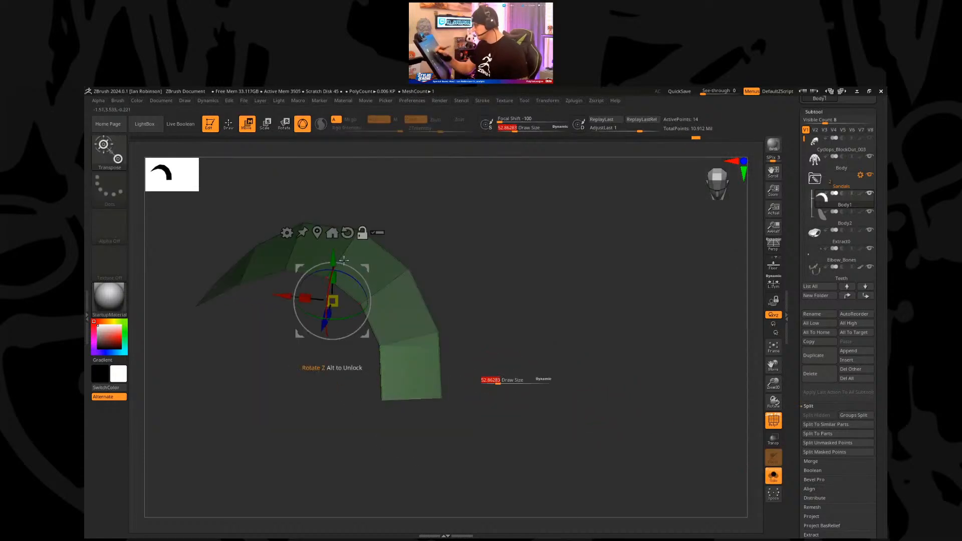
{"action": "left_click", "coordinate": [330, 233]}
{"action": "key", "text": "q"}
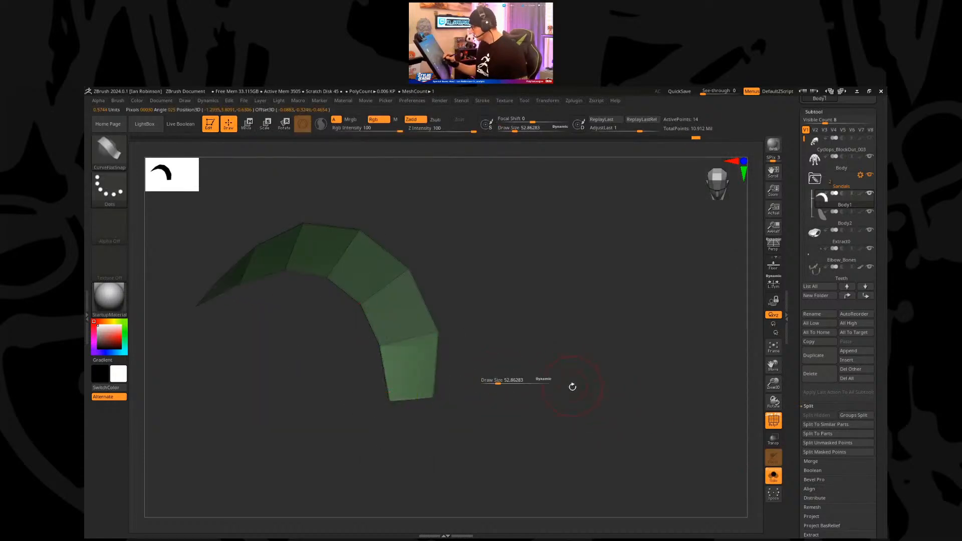
Step: Clear the strap's mask with the foot visible and preview the strap with Dynamic Subdiv, switching the smoothing back off
{"action": "left_click_drag", "start_coordinate": [571, 382], "coordinate": [594, 378]}
{"action": "left_click", "coordinate": [773, 475]}
{"action": "key", "text": "w"}
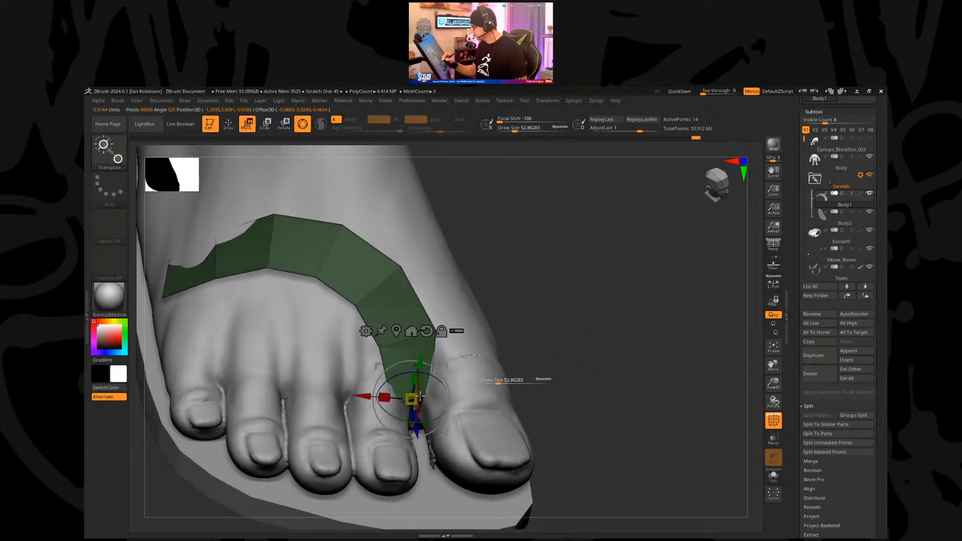
{"action": "left_click", "coordinate": [596, 350], "text": "ctrl"}
{"action": "key", "text": "d"}
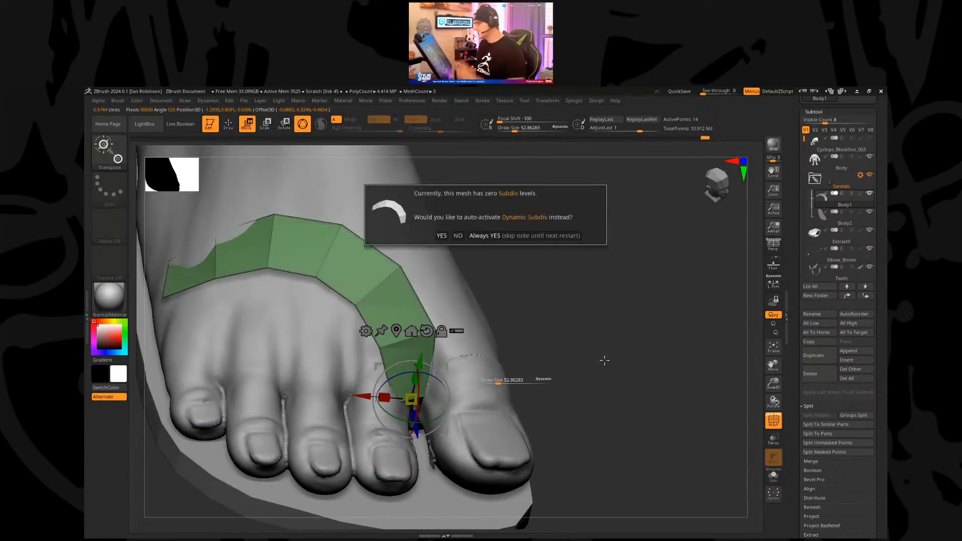
{"action": "key", "text": "Return"}
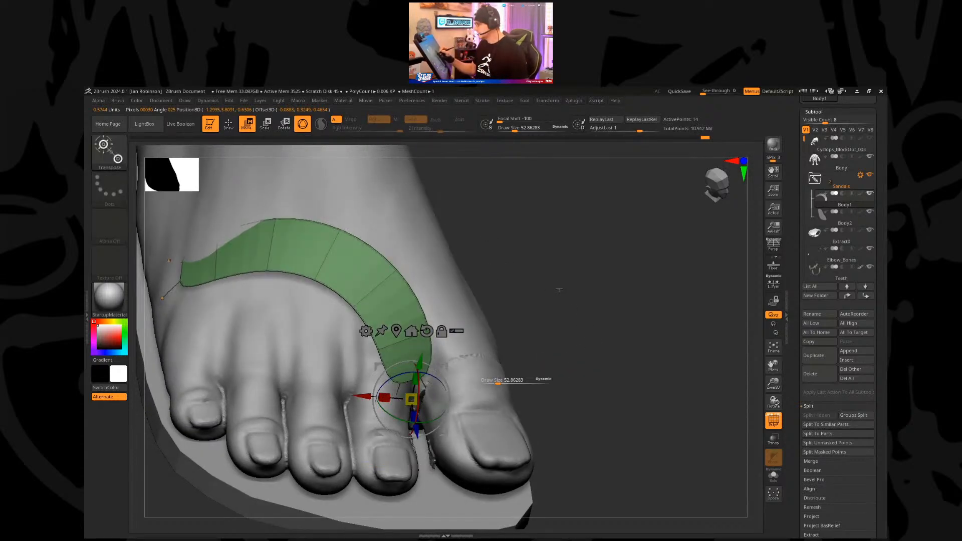
{"action": "left_click_drag", "start_coordinate": [560, 293], "coordinate": [516, 269]}
{"action": "key", "text": "shift+f"}
{"action": "key", "text": "shift+d"}
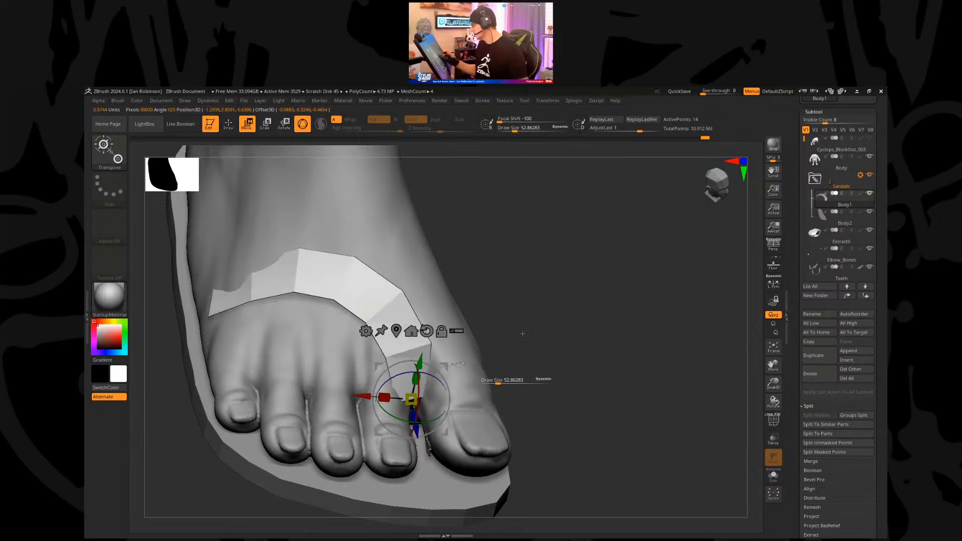
Step: Turn the wireframe display back on and isolate the strap in Solo mode, ready for drawing without a mask
{"action": "key", "text": "shift+f"}
{"action": "key", "text": "ctrl+shift+s"}
{"action": "mouse_move", "coordinate": [437, 411]}
{"action": "left_mouse_down"}
{"action": "mouse_move", "coordinate": [389, 399]}
{"action": "mouse_move", "coordinate": [484, 372]}
{"action": "mouse_move", "coordinate": [368, 423]}
{"action": "left_mouse_up"}
{"action": "key", "text": "ctrl+z"}
{"action": "left_click", "coordinate": [393, 413], "text": "ctrl"}
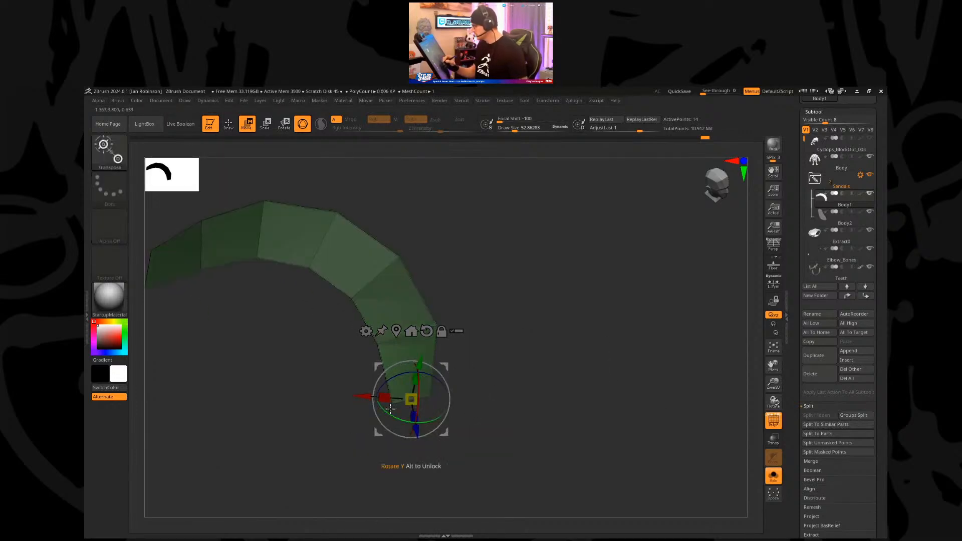
{"action": "key", "text": "q"}
{"action": "mouse_move", "coordinate": [505, 318]}
{"action": "left_mouse_down"}
{"action": "mouse_move", "coordinate": [623, 317]}
{"action": "mouse_move", "coordinate": [608, 280]}
{"action": "mouse_move", "coordinate": [580, 284]}
{"action": "left_mouse_up"}
Step: Extrude the strap's outer end edge by one segment with ZModeler's Extrude edge action, and leave Solo mode
{"action": "key", "text": "b"}
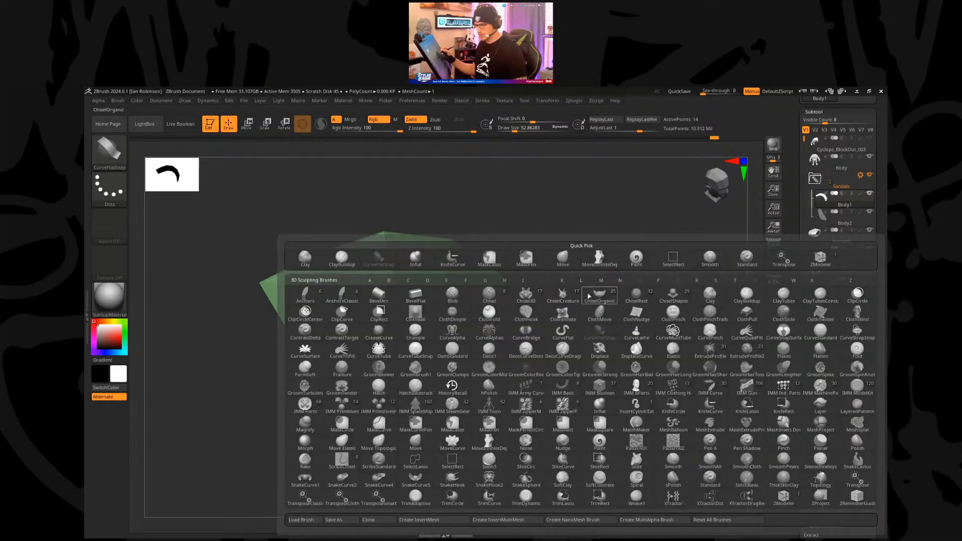
{"action": "key", "text": "b"}
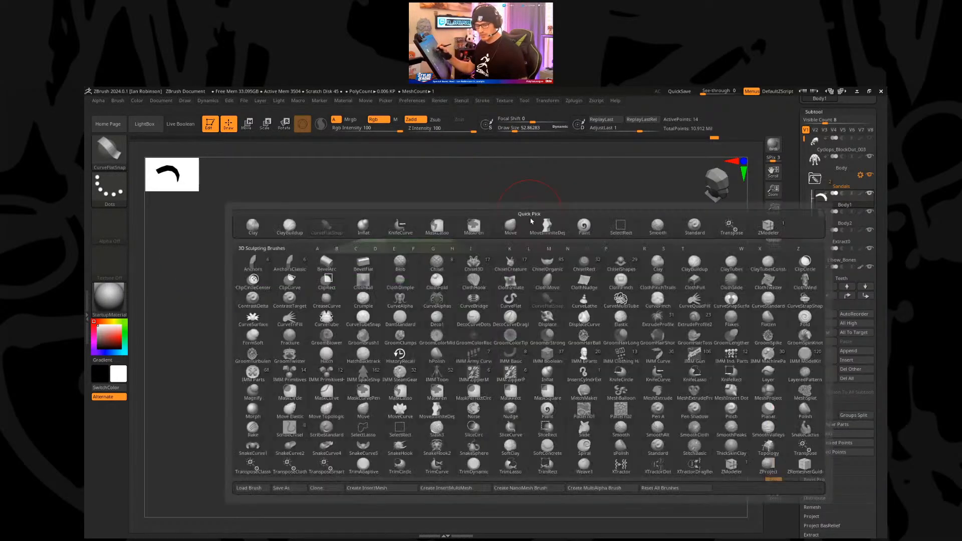
{"action": "key", "text": "z"}
{"action": "key", "text": "m"}
{"action": "key", "text": "space"}
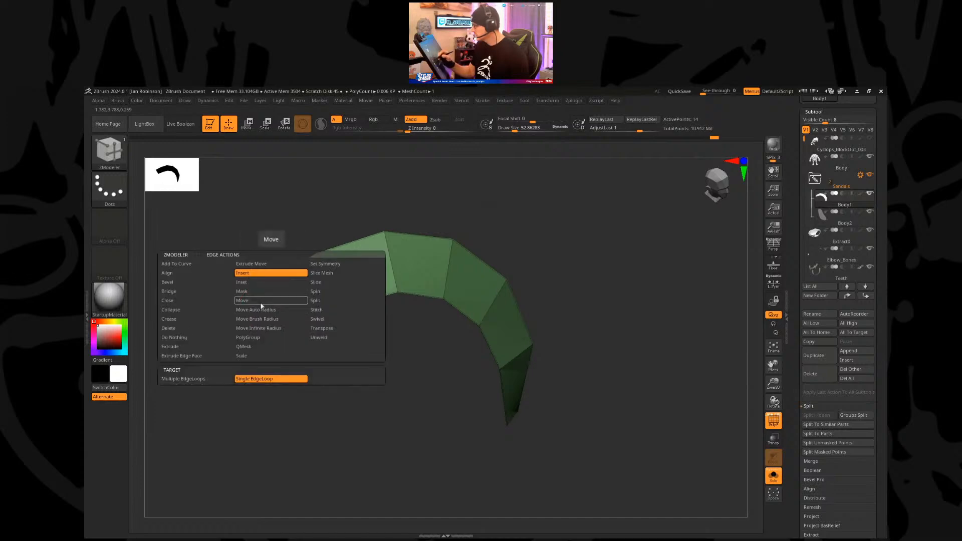
{"action": "left_click", "coordinate": [192, 347]}
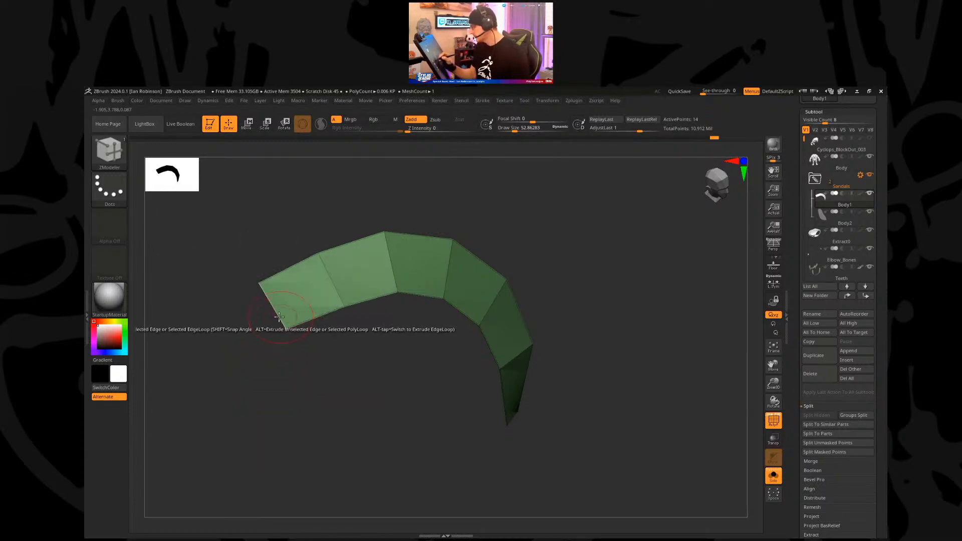
{"action": "left_click_drag", "start_coordinate": [273, 307], "coordinate": [231, 336]}
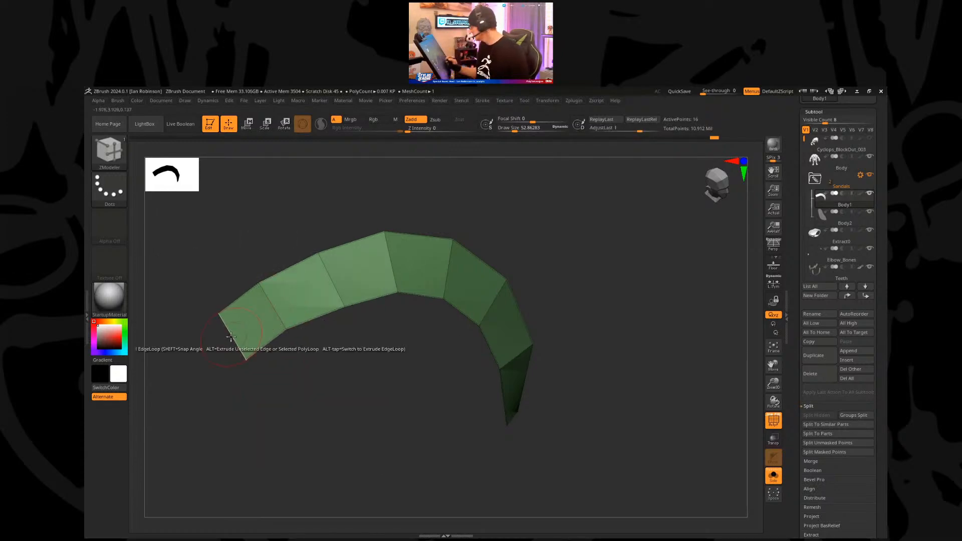
{"action": "left_click", "coordinate": [773, 476]}
{"action": "left_click_drag", "start_coordinate": [603, 320], "coordinate": [630, 309]}
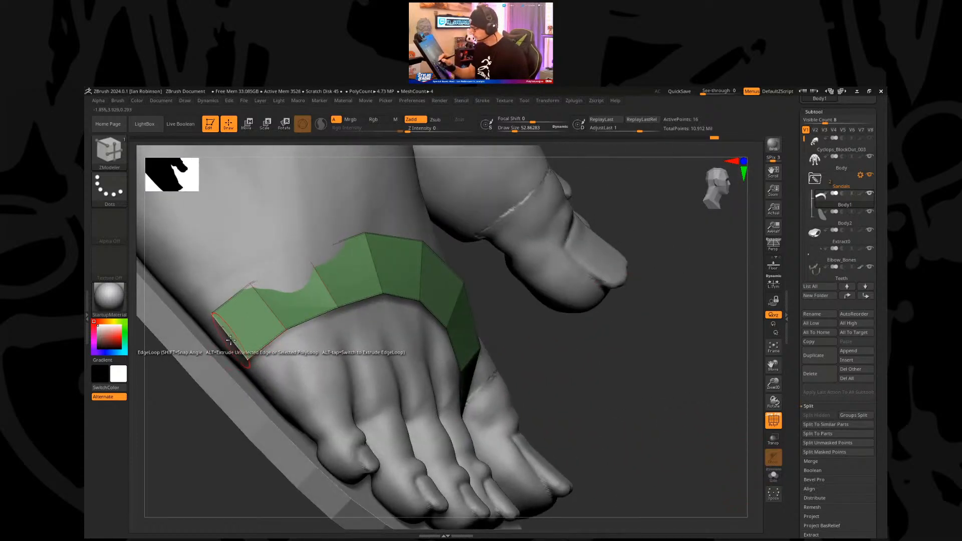
Step: Try to extrude a second segment from the strap's outer end down toward the sole
{"action": "left_click_drag", "start_coordinate": [230, 336], "coordinate": [208, 366]}
{"action": "mouse_move", "coordinate": [552, 344]}
{"action": "left_mouse_down"}
{"action": "mouse_move", "coordinate": [559, 331]}
{"action": "mouse_move", "coordinate": [536, 335]}
{"action": "left_mouse_up"}
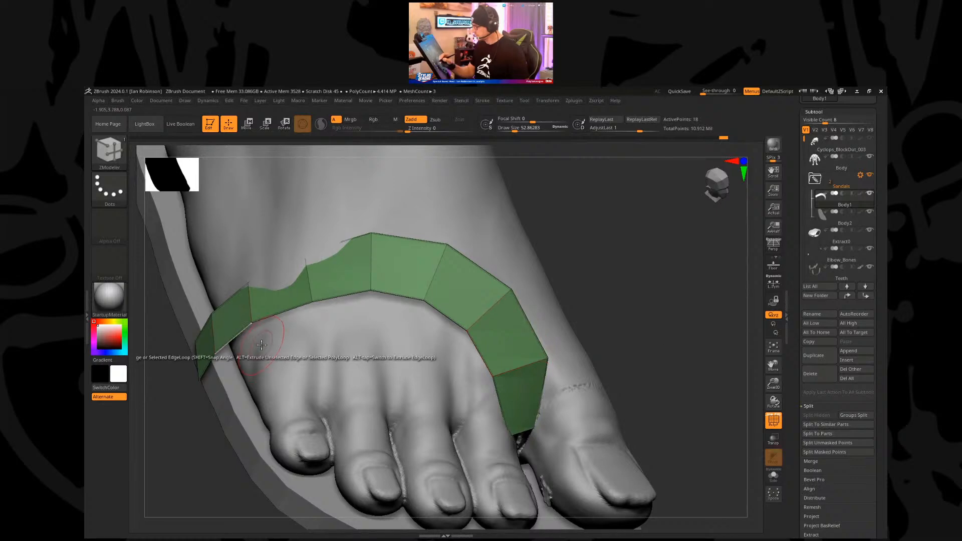
Step: Undo the second extrusion and pull the strap's outer end down to the sole with the Move brush at draw size about 238
{"action": "key", "text": "b"}
{"action": "key", "text": "m"}
{"action": "key", "text": "v"}
{"action": "key", "text": "s"}
{"action": "left_click_drag", "start_coordinate": [295, 336], "coordinate": [311, 336]}
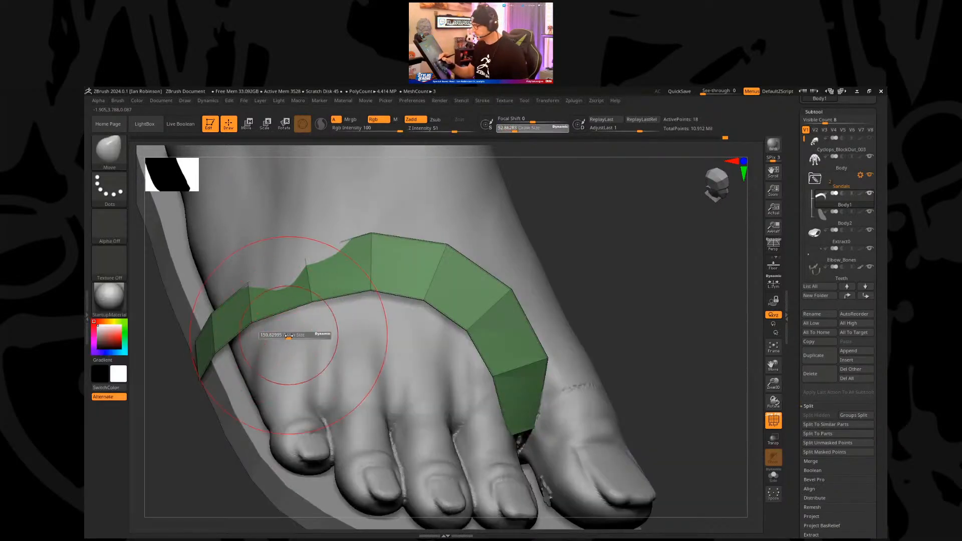
{"action": "key", "text": "ctrl+z"}
{"action": "key", "text": "s"}
{"action": "left_click_drag", "start_coordinate": [240, 336], "coordinate": [246, 335]}
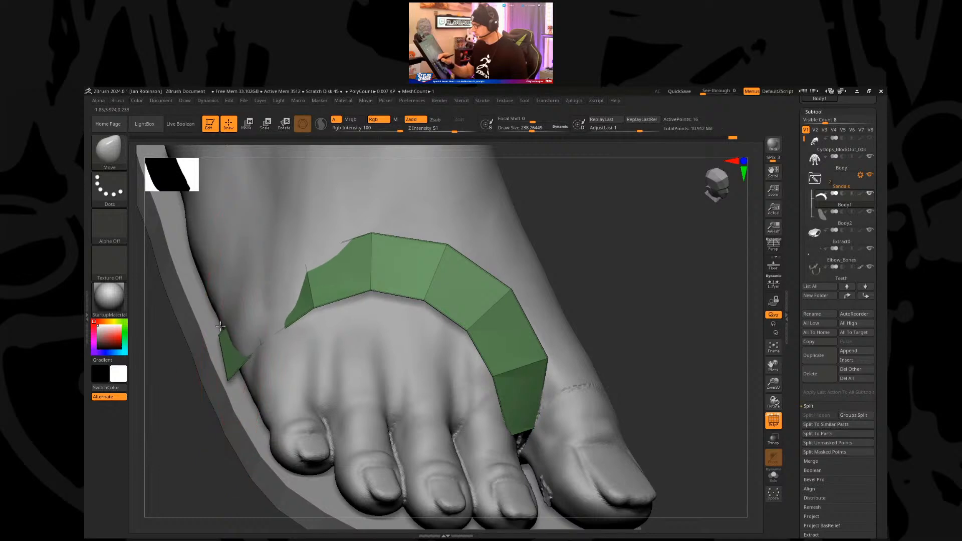
{"action": "left_click_drag", "start_coordinate": [310, 300], "coordinate": [263, 278]}
{"action": "mouse_move", "coordinate": [213, 424]}
{"action": "left_mouse_down"}
{"action": "mouse_move", "coordinate": [200, 394]}
{"action": "mouse_move", "coordinate": [220, 358]}
{"action": "left_mouse_up"}
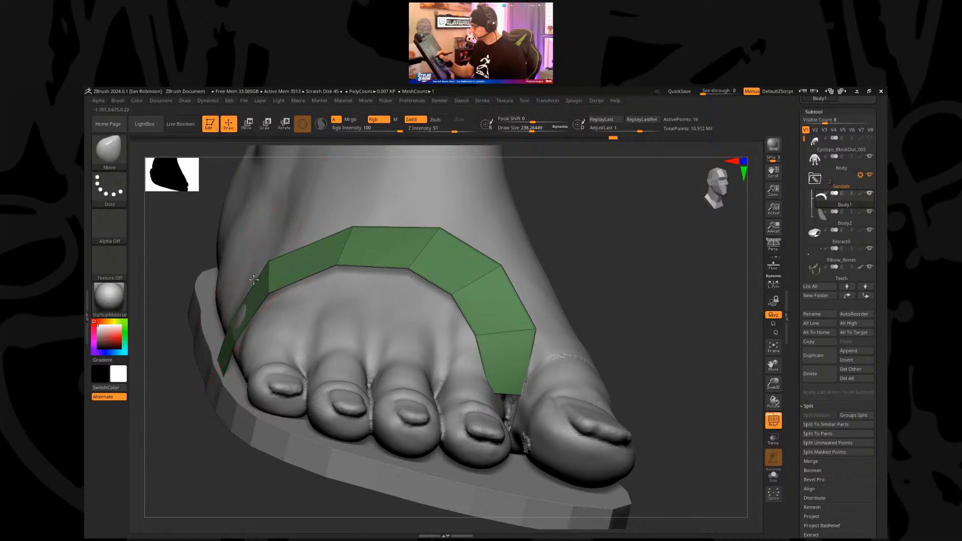
Step: Fit the strap's edges over the top of the foot with the Move brush, reducing the draw size to about 165
{"action": "left_click_drag", "start_coordinate": [353, 232], "coordinate": [331, 236]}
{"action": "left_click_drag", "start_coordinate": [435, 232], "coordinate": [415, 234]}
{"action": "mouse_move", "coordinate": [574, 236]}
{"action": "left_mouse_down"}
{"action": "mouse_move", "coordinate": [594, 275]}
{"action": "mouse_move", "coordinate": [583, 260]}
{"action": "left_mouse_up"}
{"action": "key", "text": "s"}
{"action": "left_click_drag", "start_coordinate": [583, 260], "coordinate": [575, 261]}
{"action": "mouse_move", "coordinate": [571, 258]}
{"action": "left_mouse_down"}
{"action": "mouse_move", "coordinate": [530, 242]}
{"action": "mouse_move", "coordinate": [521, 257]}
{"action": "left_mouse_up"}
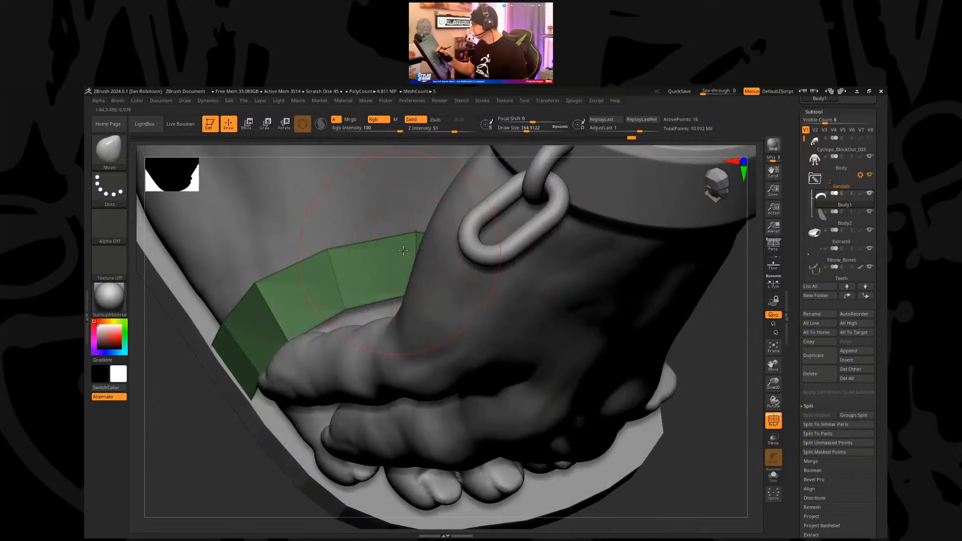
{"action": "right_click_drag", "start_coordinate": [399, 252], "coordinate": [421, 238]}
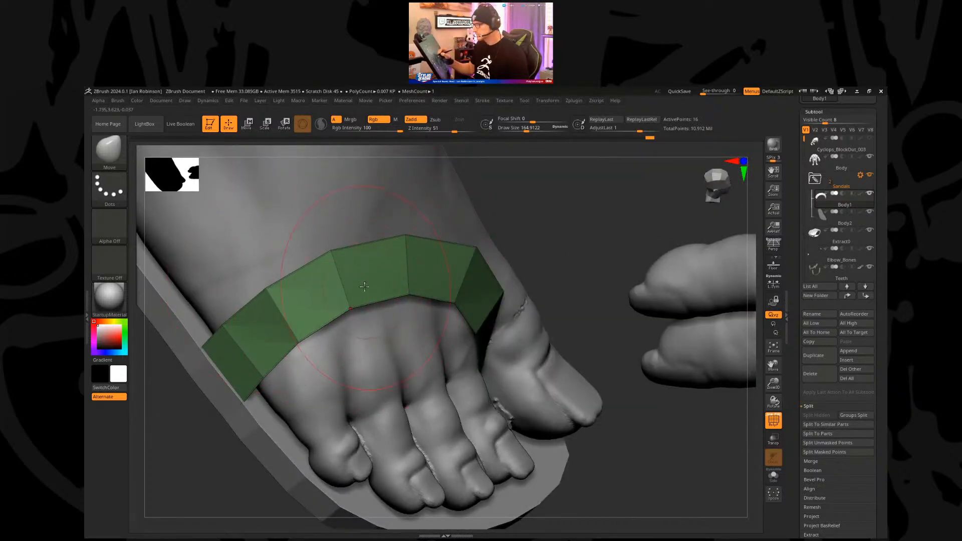
{"action": "left_click_drag", "start_coordinate": [539, 265], "coordinate": [568, 330]}
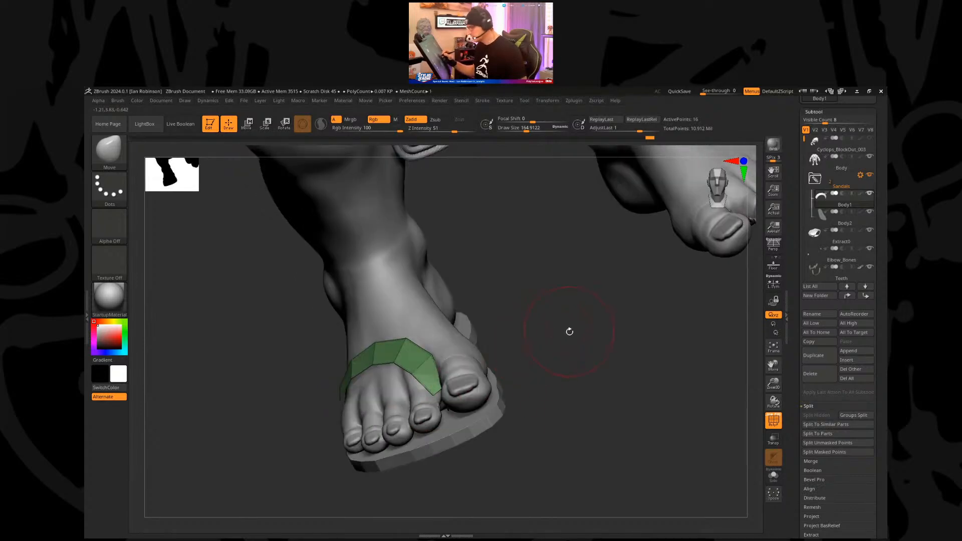
Step: Isolate the strap and extrude its inner end down between the big toe and second toe with ZModeler, then leave Solo mode
{"action": "key", "text": "b"}
{"action": "key", "text": "z"}
{"action": "key", "text": "m"}
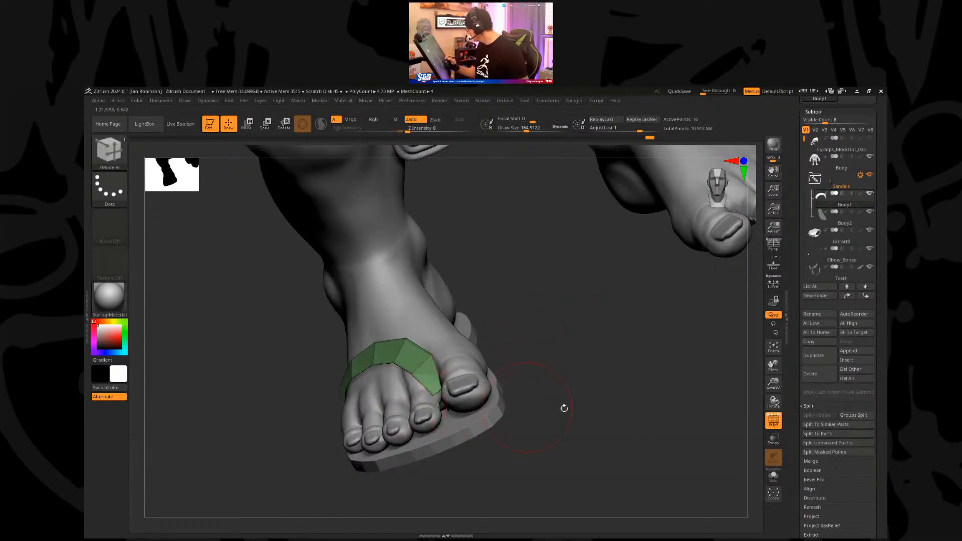
{"action": "left_click", "coordinate": [773, 477]}
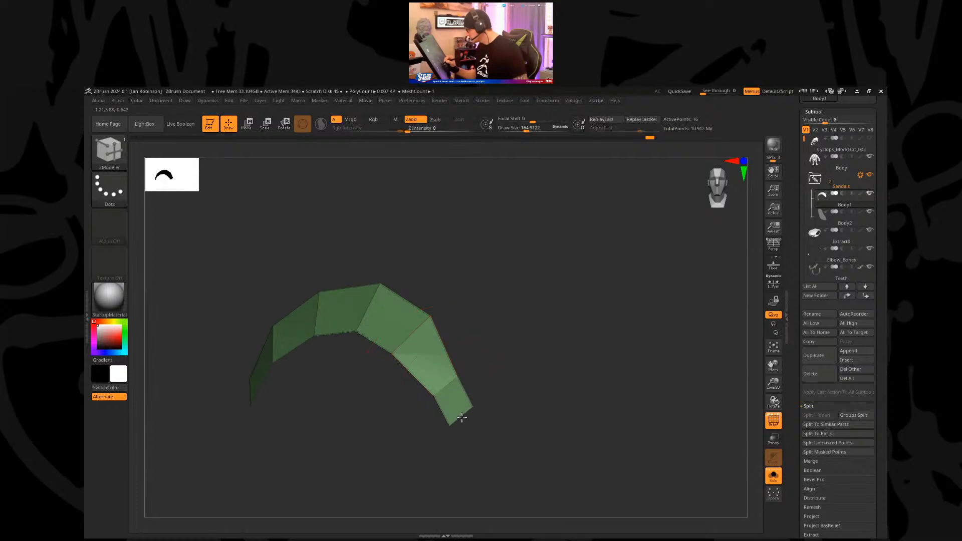
{"action": "left_click", "coordinate": [780, 472]}
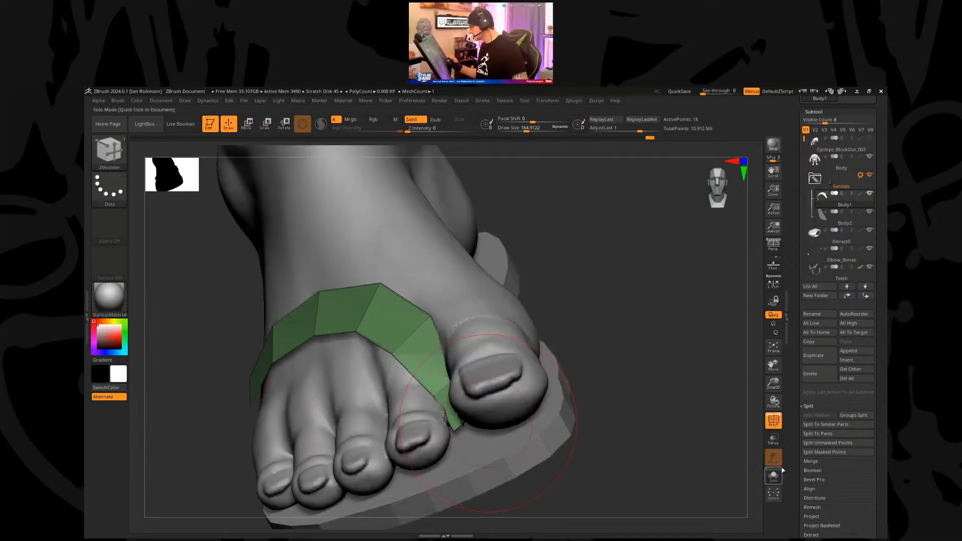
{"action": "left_click_drag", "start_coordinate": [632, 336], "coordinate": [563, 326]}
{"action": "left_click_drag", "start_coordinate": [507, 238], "coordinate": [514, 244]}
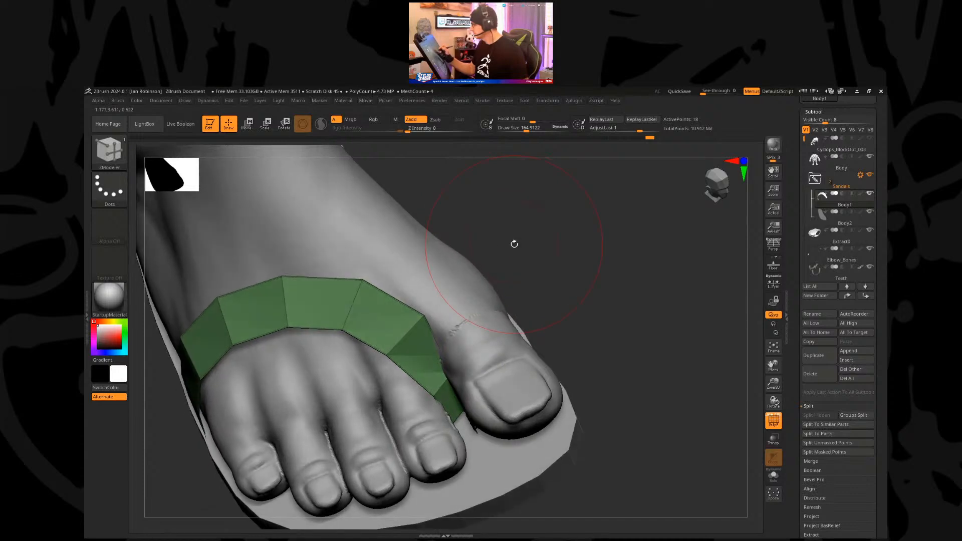
Step: Remove all creases from the strap and check its smoothed shape with Dynamic Subdiv before switching it off
{"action": "left_click", "coordinate": [814, 112]}
{"action": "left_click", "coordinate": [815, 111]}
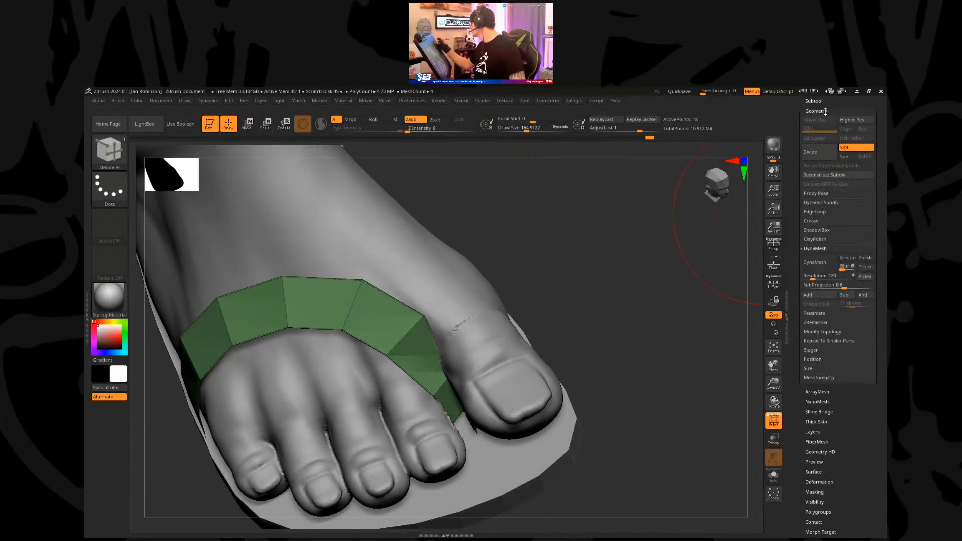
{"action": "left_click", "coordinate": [817, 221]}
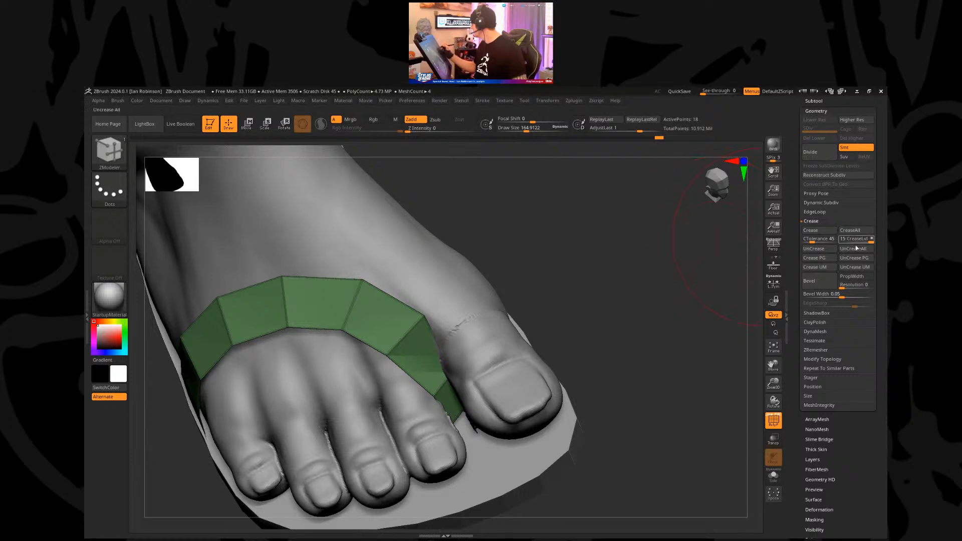
{"action": "left_click", "coordinate": [854, 249]}
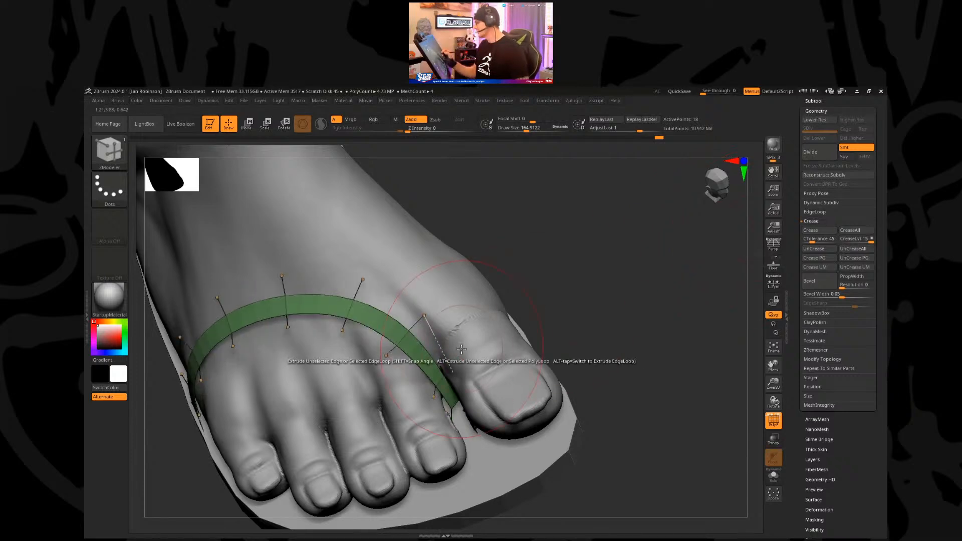
{"action": "key", "text": "shift+f"}
{"action": "key", "text": "shift+f"}
{"action": "key", "text": "shift+d"}
Step: Insert a lengthwise edge loop along the middle of the strap with ZModeler at draw size about 59
{"action": "key", "text": "s"}
{"action": "left_click", "coordinate": [572, 254]}
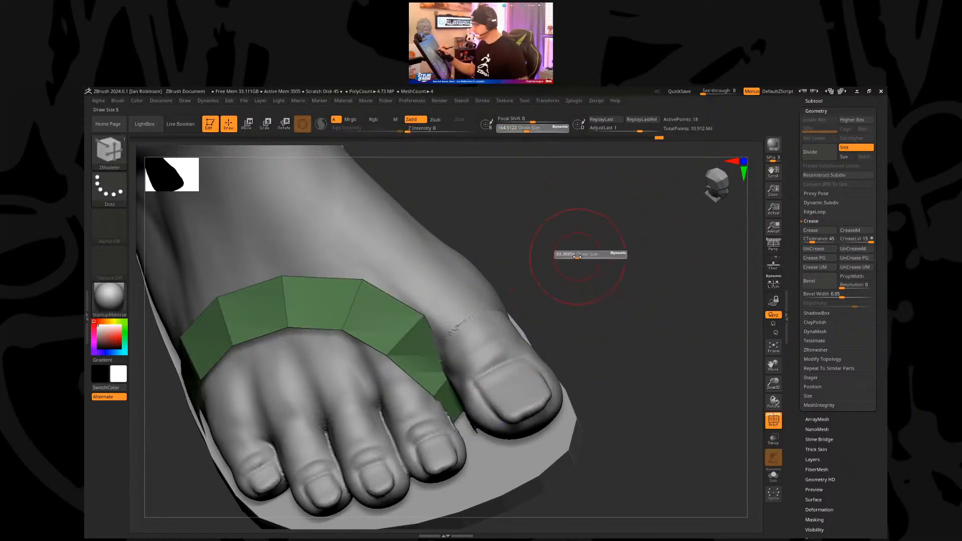
{"action": "key", "text": "space"}
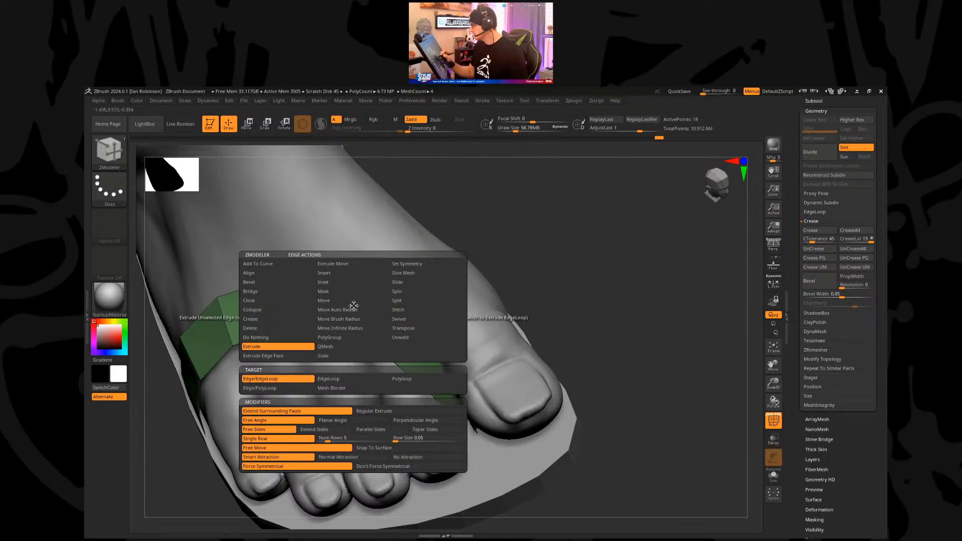
{"action": "left_click", "coordinate": [340, 274]}
{"action": "left_click", "coordinate": [354, 303]}
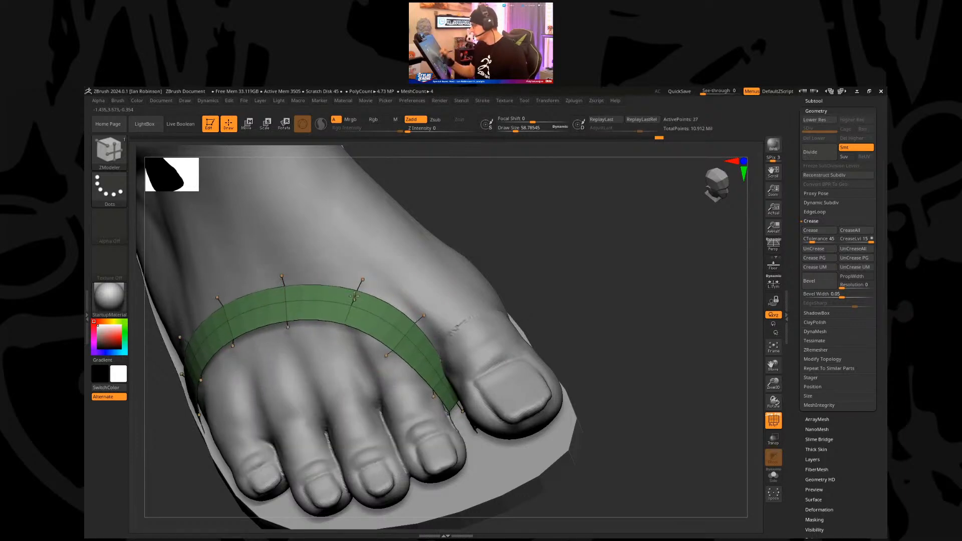
Step: Arrange the strap's lengthwise edge loops toward its two borders with ZModeler and preview the smoothed shape with Dynamic Subdiv
{"action": "key", "text": "shift+d"}
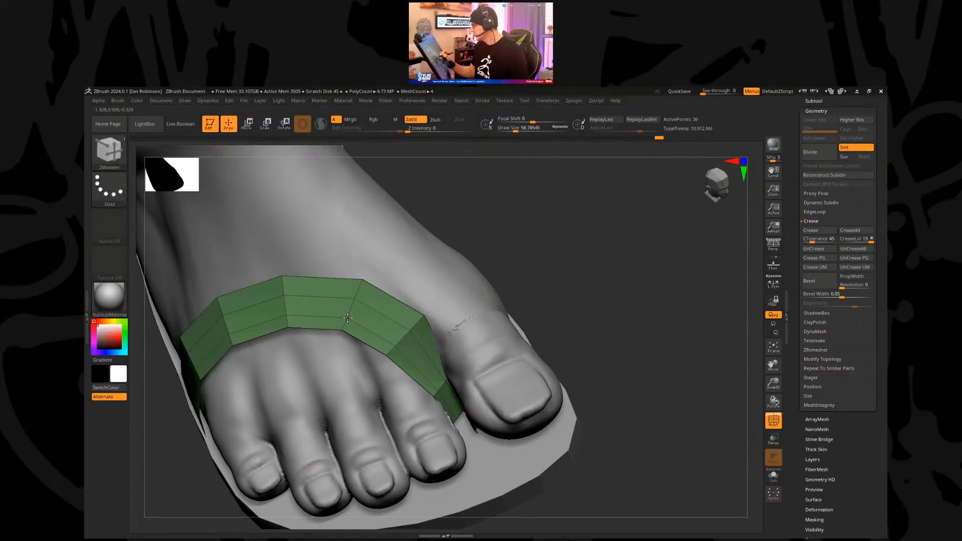
{"action": "left_click", "coordinate": [366, 303], "text": "alt"}
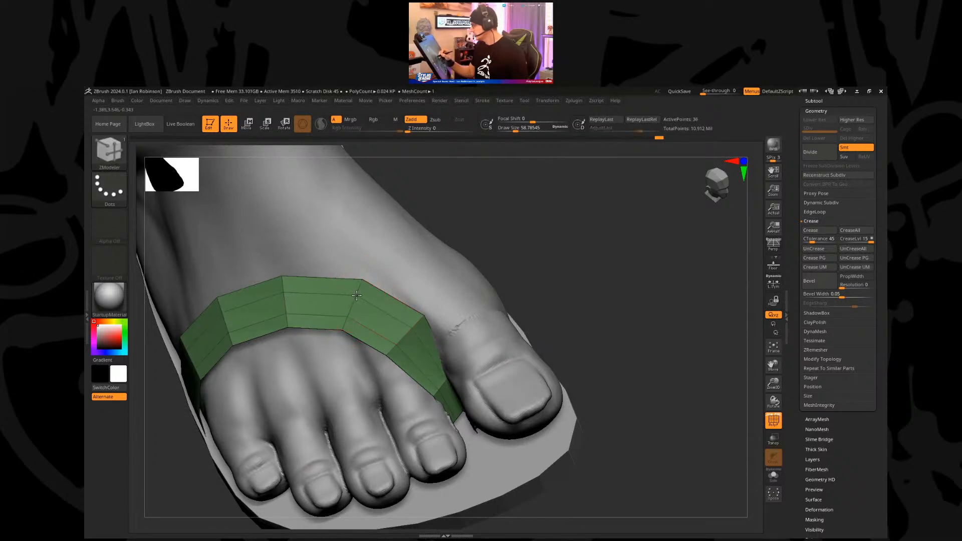
{"action": "key", "text": "d"}
{"action": "key", "text": "shift+f"}
{"action": "left_click_drag", "start_coordinate": [574, 285], "coordinate": [565, 316]}
{"action": "key", "text": "shift+d"}
{"action": "key", "text": "shift+f"}
Step: Insert a crosswise edge loop near the strap's sole end and check the smoothed result
{"action": "left_click_drag", "start_coordinate": [532, 288], "coordinate": [589, 303], "text": "alt"}
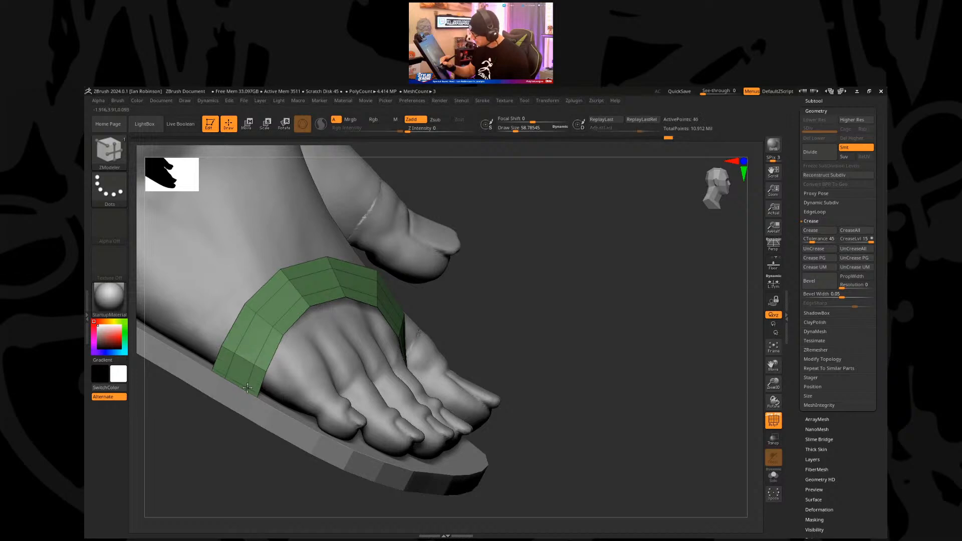
{"action": "key", "text": "d"}
{"action": "key", "text": "shift+f"}
{"action": "left_click_drag", "start_coordinate": [520, 335], "coordinate": [614, 335]}
{"action": "key", "text": "shift+d"}
{"action": "key", "text": "shift+f"}
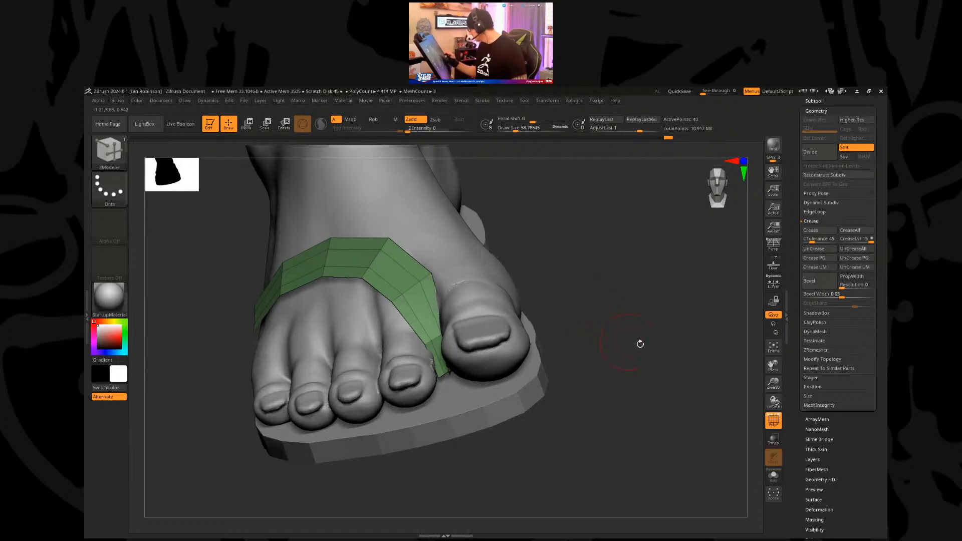
Step: Isolate the strap, mask all but its inner end, and lower that end between the toes before leaving Solo mode
{"action": "left_click", "coordinate": [774, 477]}
{"action": "key", "text": "w"}
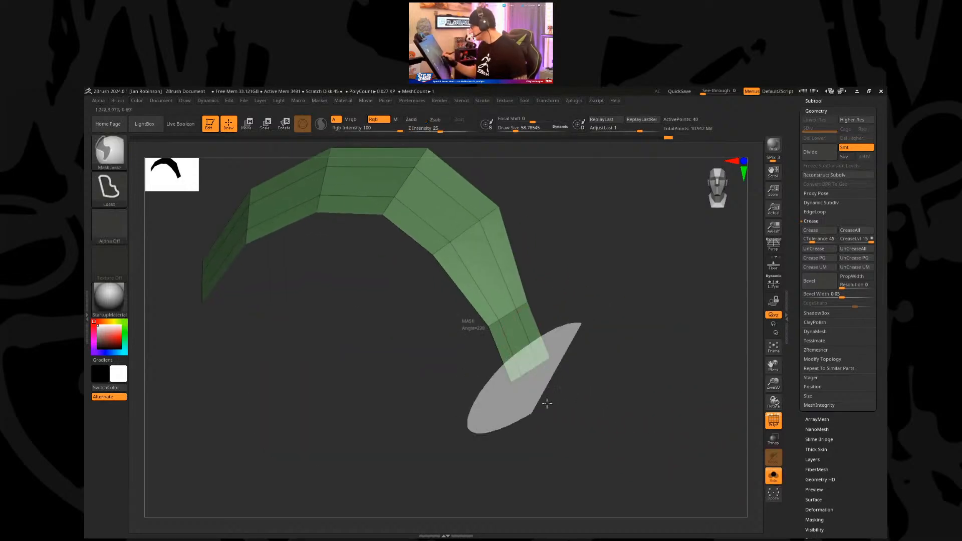
{"action": "left_click", "coordinate": [532, 380]}
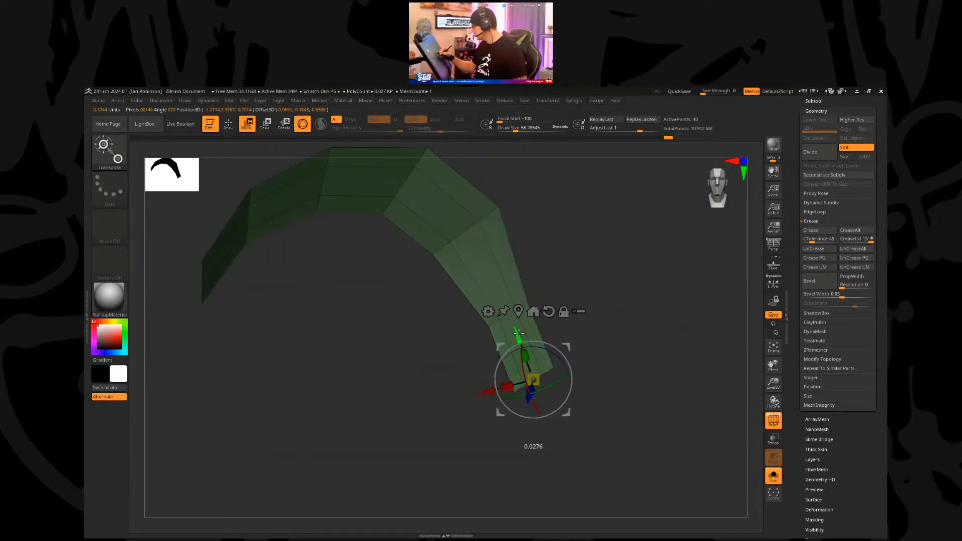
{"action": "key", "text": "q"}
{"action": "left_click", "coordinate": [774, 475]}
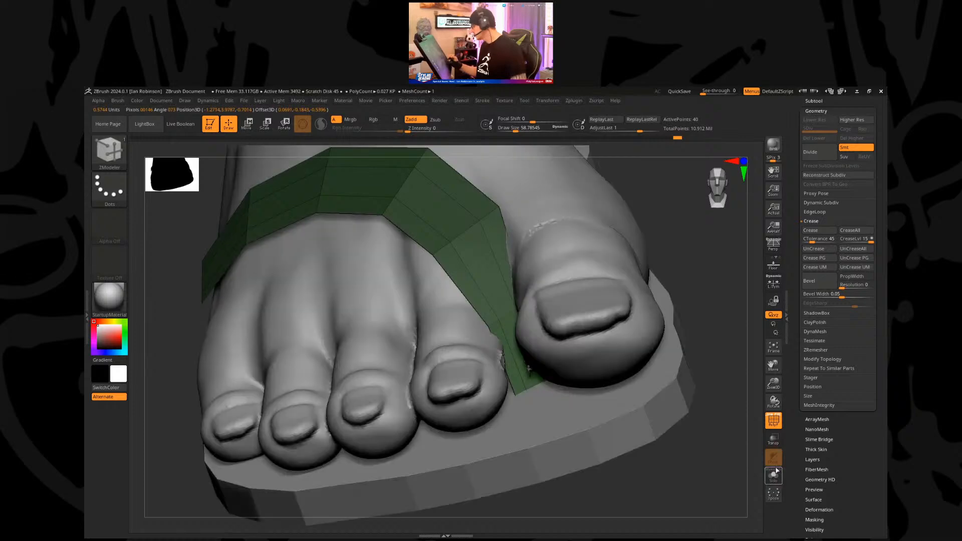
Step: Insert a crosswise edge loop near the strap's inner end and preview the smoothed strap on the foot
{"action": "left_click", "coordinate": [524, 385]}
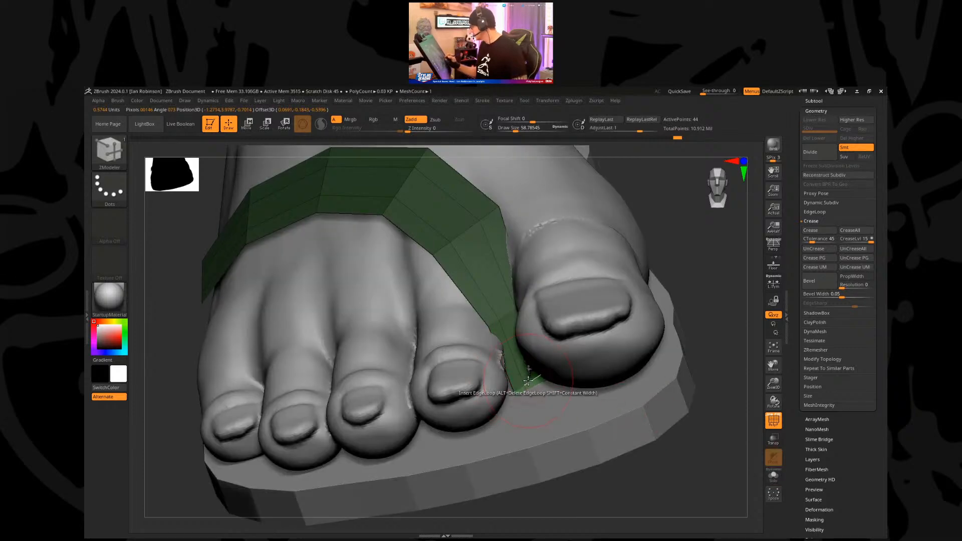
{"action": "key", "text": "f"}
{"action": "key", "text": "ctrl+d"}
{"action": "left_click_drag", "start_coordinate": [670, 307], "coordinate": [625, 301]}
{"action": "key", "text": "shift+f"}
{"action": "key", "text": "shift+f"}
{"action": "mouse_move", "coordinate": [561, 270]}
{"action": "left_mouse_down"}
{"action": "mouse_move", "coordinate": [570, 275]}
{"action": "mouse_move", "coordinate": [570, 254]}
{"action": "left_mouse_up"}
Step: Fit the smoothed strap to the top of the foot with the Move brush, using draw sizes between about 109 and 283
{"action": "key", "text": "s"}
{"action": "key", "text": "b"}
{"action": "key", "text": "m"}
{"action": "key", "text": "v"}
{"action": "key", "text": "s"}
{"action": "left_click_drag", "start_coordinate": [357, 303], "coordinate": [353, 316]}
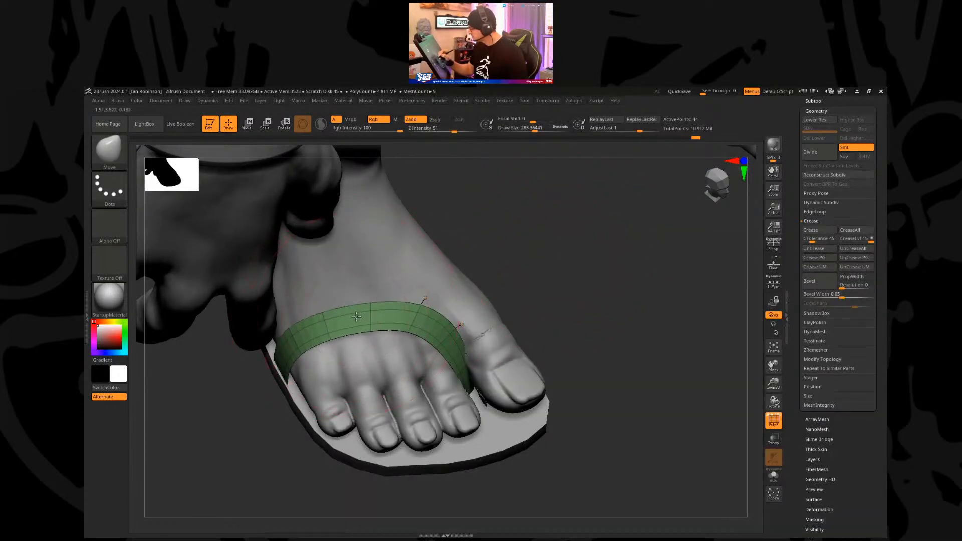
{"action": "left_click_drag", "start_coordinate": [510, 252], "coordinate": [494, 259]}
{"action": "key", "text": "s"}
{"action": "left_click_drag", "start_coordinate": [420, 305], "coordinate": [409, 306]}
{"action": "right_click_drag", "start_coordinate": [408, 306], "coordinate": [413, 293]}
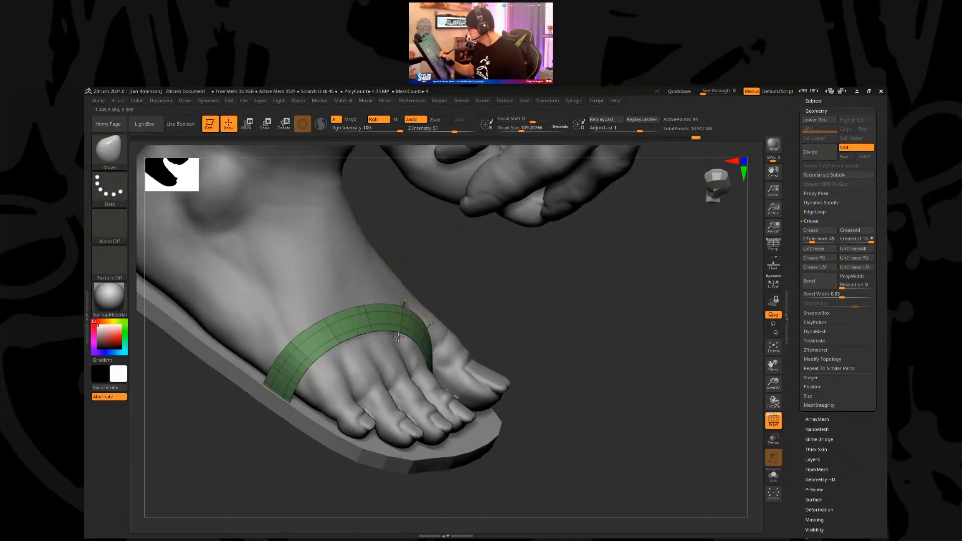
{"action": "left_click_drag", "start_coordinate": [475, 301], "coordinate": [489, 307]}
{"action": "key", "text": "s"}
{"action": "mouse_move", "coordinate": [491, 308]}
{"action": "left_mouse_down"}
{"action": "mouse_move", "coordinate": [457, 340]}
{"action": "mouse_move", "coordinate": [448, 295]}
{"action": "left_mouse_up"}
{"action": "mouse_move", "coordinate": [594, 243]}
{"action": "left_mouse_down"}
{"action": "mouse_move", "coordinate": [582, 232]}
{"action": "mouse_move", "coordinate": [582, 281]}
{"action": "mouse_move", "coordinate": [531, 298]}
{"action": "left_mouse_up"}
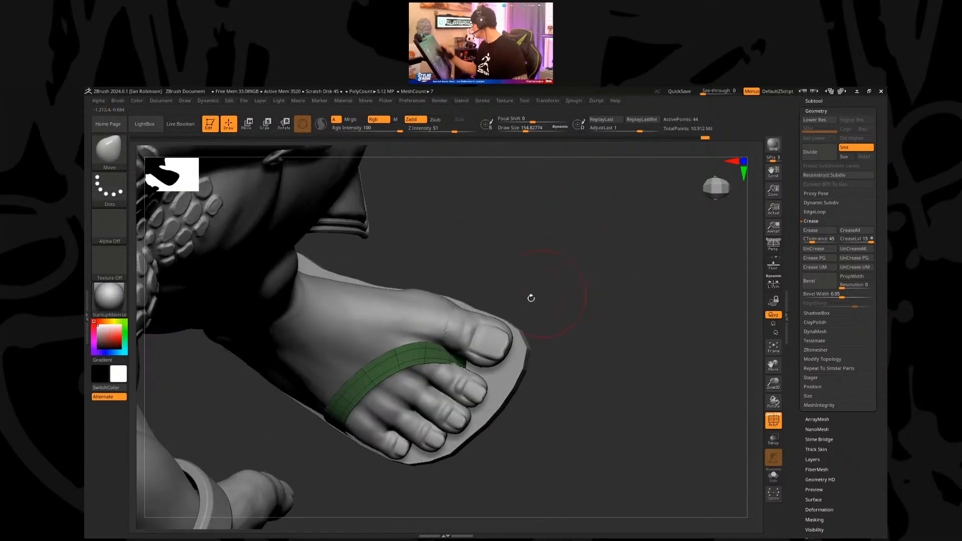
Step: Duplicate the strap subtool and mirror the copy to the other foot with the Mirror deformation
{"action": "left_click", "coordinate": [817, 100]}
{"action": "left_click_drag", "start_coordinate": [655, 268], "coordinate": [619, 317]}
{"action": "key", "text": "ctrl+shift+d"}
{"action": "left_click", "coordinate": [817, 100]}
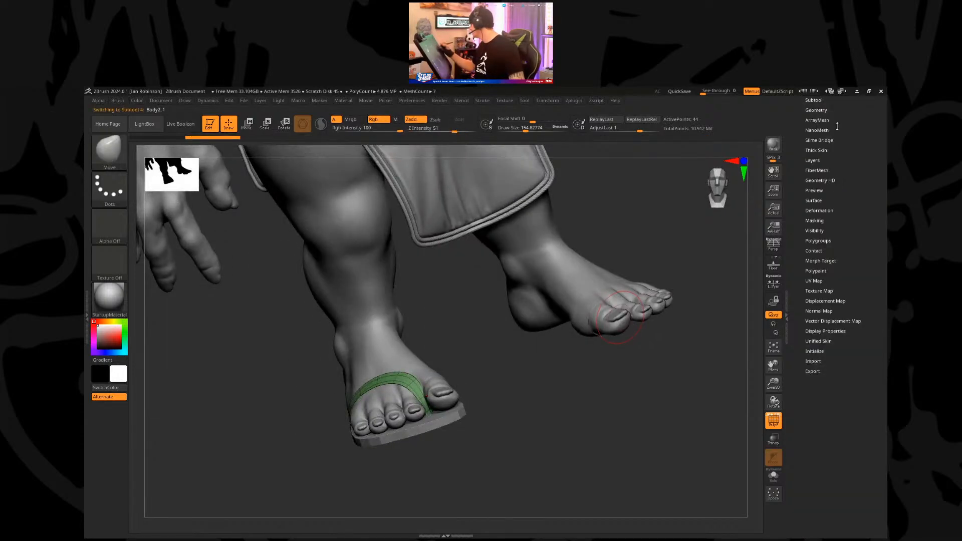
{"action": "left_click", "coordinate": [829, 211]}
{"action": "left_click", "coordinate": [826, 215]}
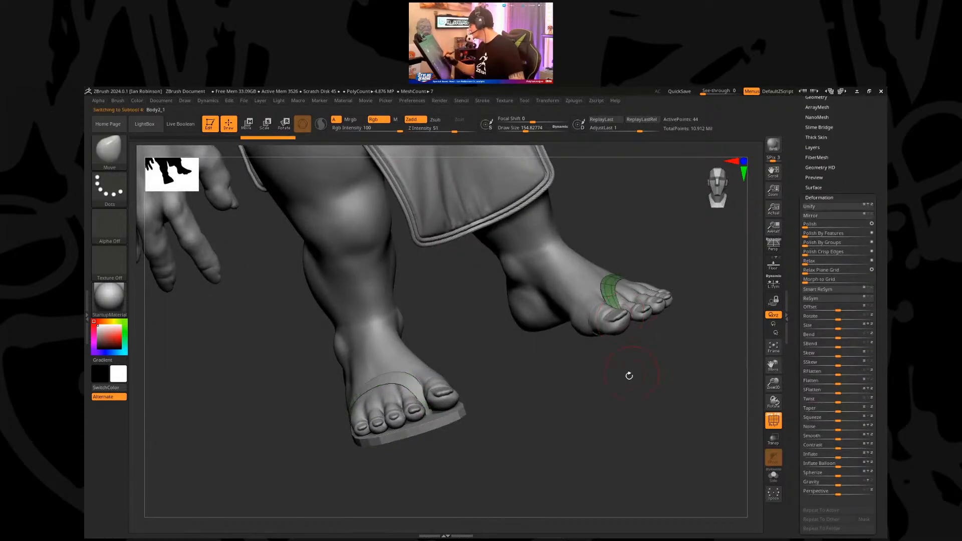
Step: Move the mirrored strap copy back to the first foot, placing it over the big toe side
{"action": "left_click_drag", "start_coordinate": [634, 370], "coordinate": [634, 410]}
{"action": "key", "text": "w"}
{"action": "left_click", "coordinate": [446, 351]}
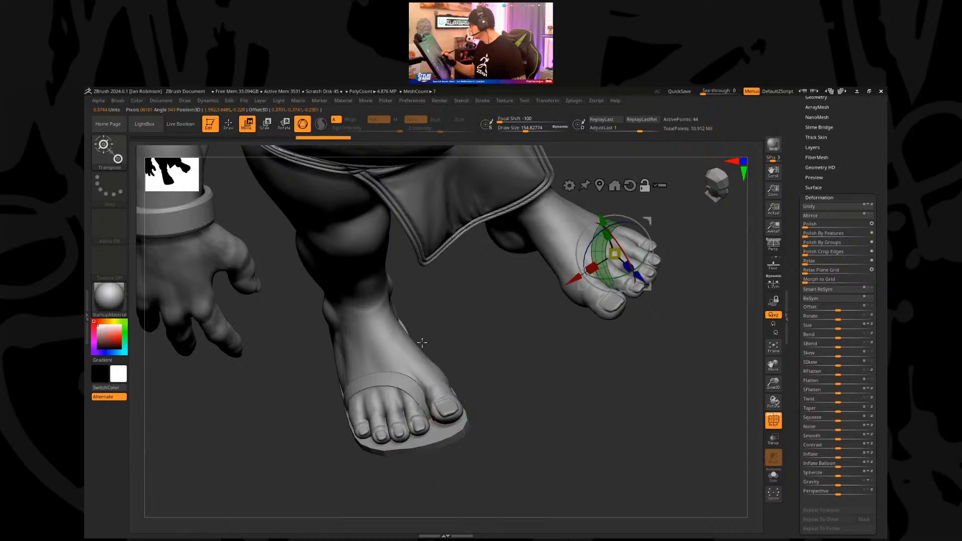
{"action": "left_click_drag", "start_coordinate": [568, 285], "coordinate": [394, 407]}
{"action": "left_click_drag", "start_coordinate": [518, 365], "coordinate": [501, 373]}
{"action": "left_click_drag", "start_coordinate": [396, 407], "coordinate": [399, 415]}
{"action": "key", "text": "q"}
Step: Isolate the copied strap, turn off its smoothing, and delete its lengthwise and surplus crosswise edge loops with ZModeler
{"action": "key", "text": "ctrl+shift+s"}
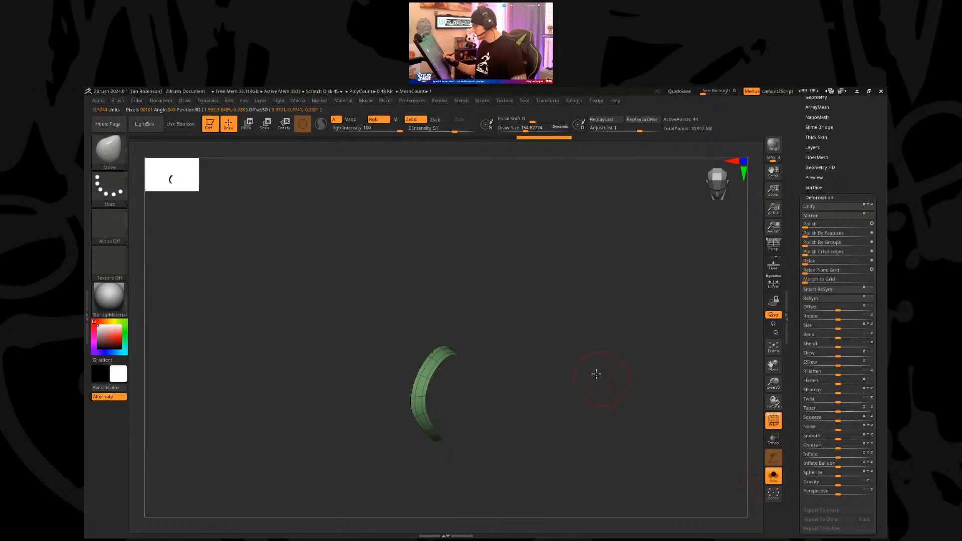
{"action": "key", "text": "shift+f"}
{"action": "key", "text": "shift+d"}
{"action": "key", "text": "shift+d"}
{"action": "key", "text": "b"}
{"action": "key", "text": "m"}
{"action": "key", "text": "v"}
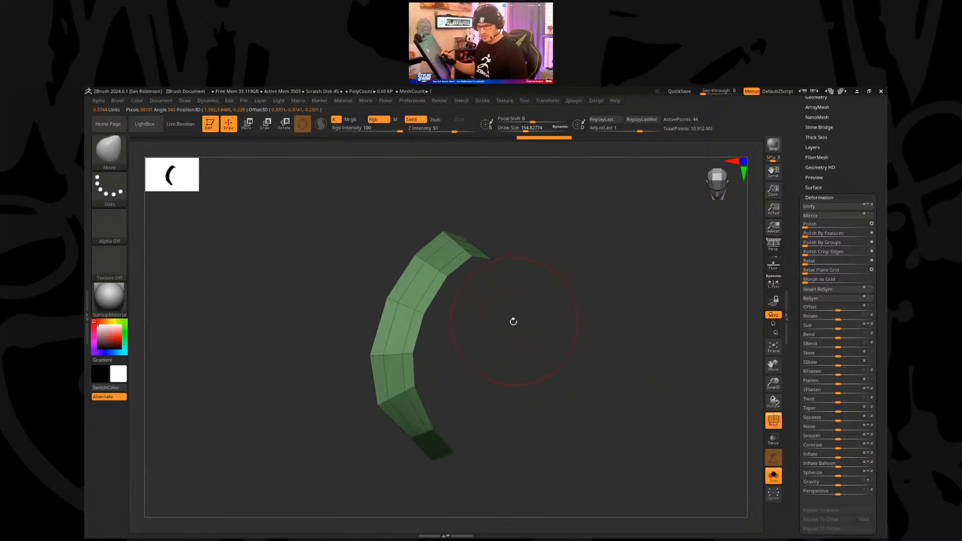
{"action": "key", "text": "b"}
{"action": "key", "text": "z"}
{"action": "key", "text": "m"}
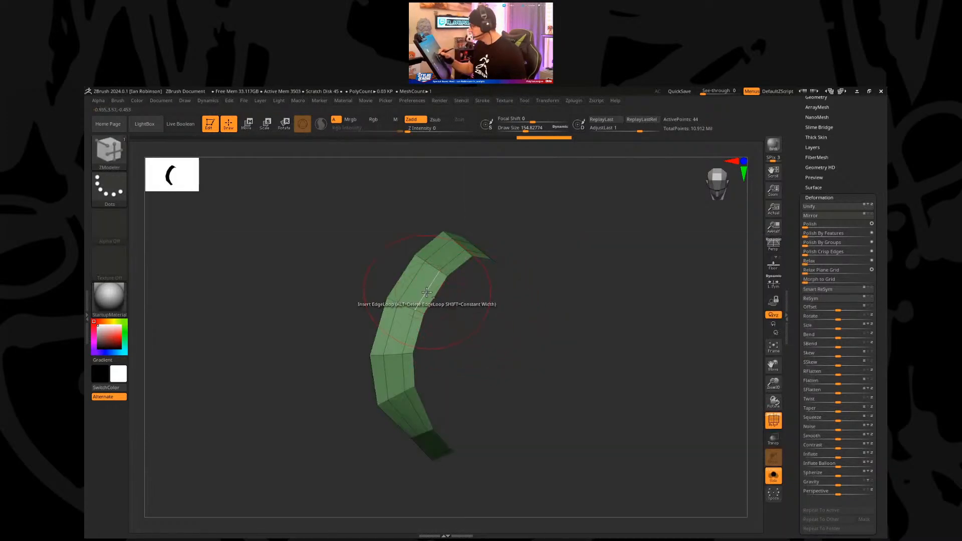
{"action": "mouse_move", "coordinate": [501, 281]}
{"action": "left_mouse_down"}
{"action": "mouse_move", "coordinate": [513, 290]}
{"action": "mouse_move", "coordinate": [505, 309]}
{"action": "mouse_move", "coordinate": [489, 303]}
{"action": "left_mouse_up"}
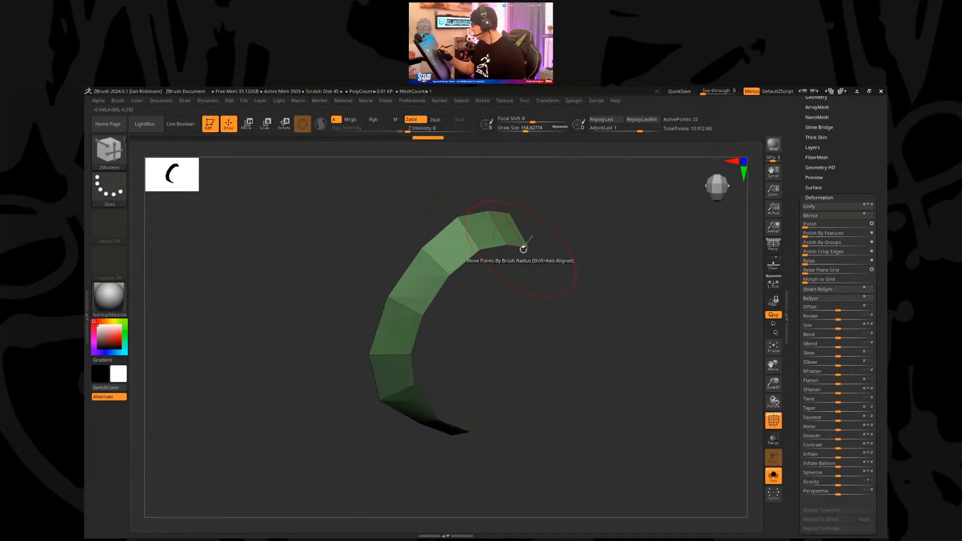
{"action": "mouse_move", "coordinate": [533, 273]}
{"action": "left_mouse_down"}
{"action": "mouse_move", "coordinate": [533, 283]}
{"action": "mouse_move", "coordinate": [557, 266]}
{"action": "mouse_move", "coordinate": [456, 322]}
{"action": "mouse_move", "coordinate": [430, 286]}
{"action": "mouse_move", "coordinate": [558, 310]}
{"action": "mouse_move", "coordinate": [544, 303]}
{"action": "left_mouse_up"}
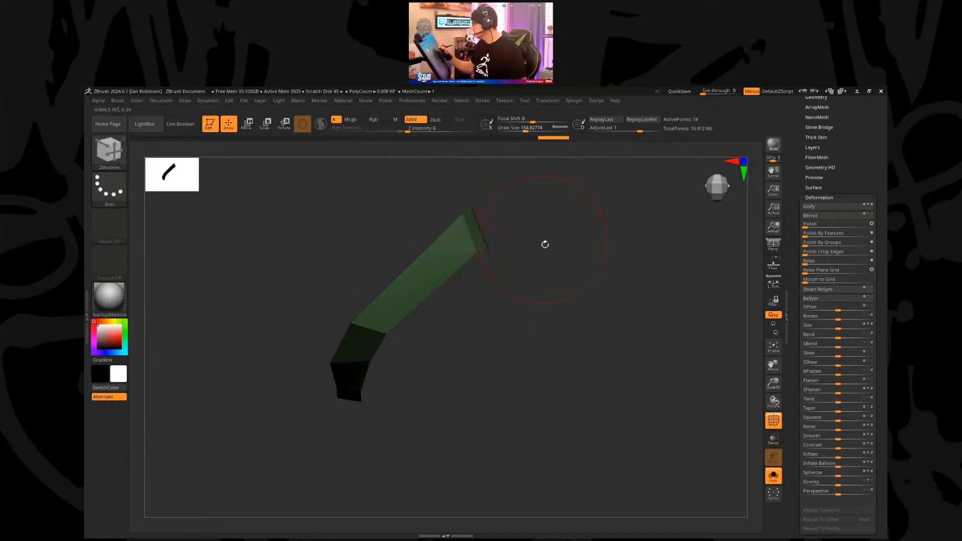
Step: Bend the simplified strap with the gizmo, leave Solo mode, and position it over the big toe
{"action": "key", "text": "w"}
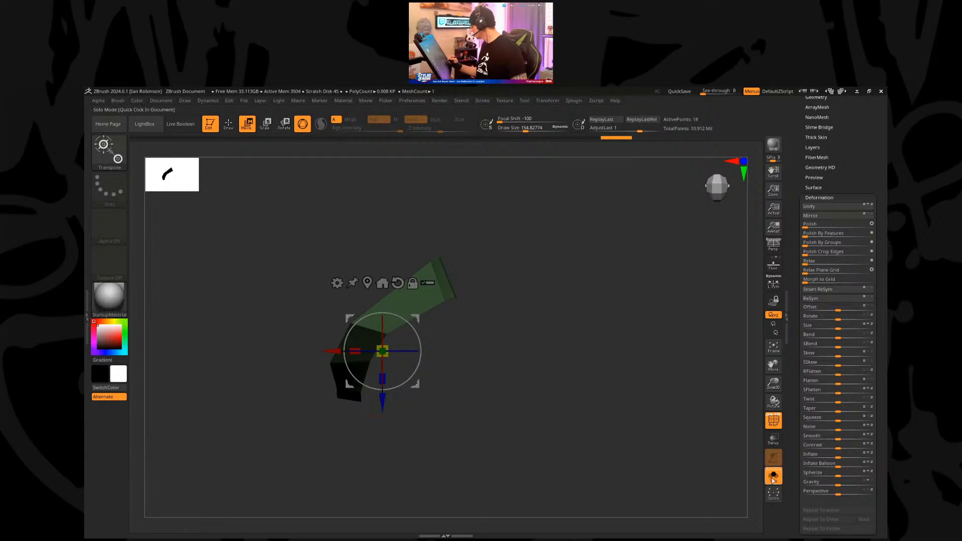
{"action": "left_click", "coordinate": [773, 475]}
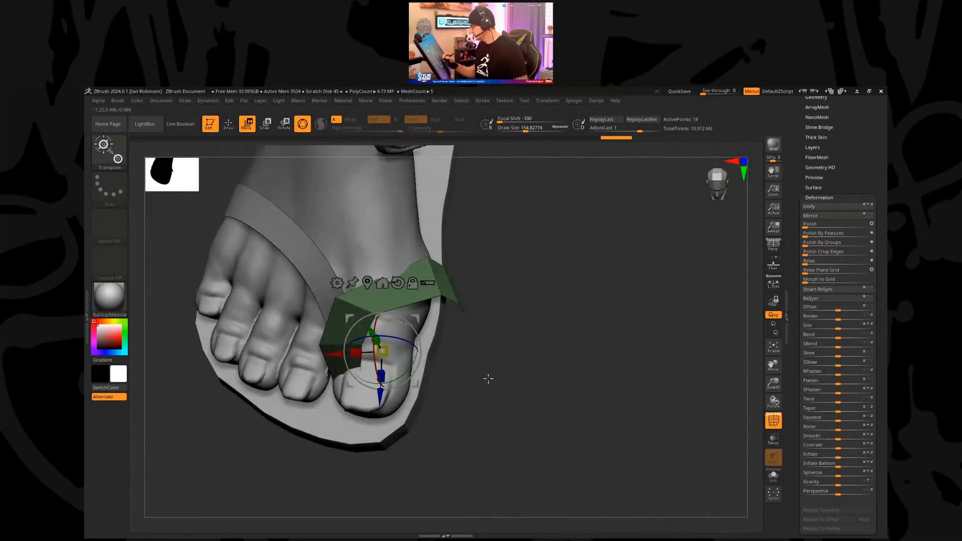
{"action": "left_click_drag", "start_coordinate": [343, 358], "coordinate": [327, 357]}
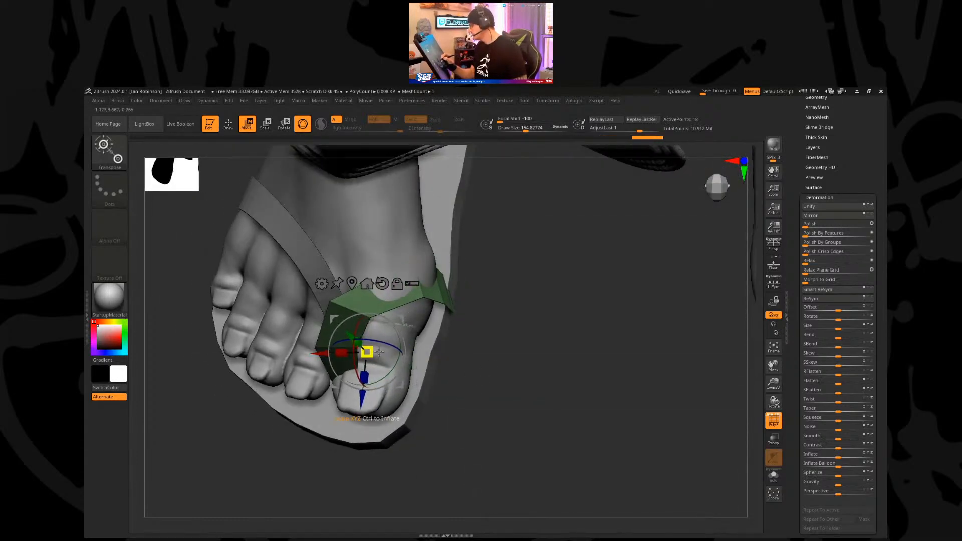
{"action": "left_click", "coordinate": [354, 284]}
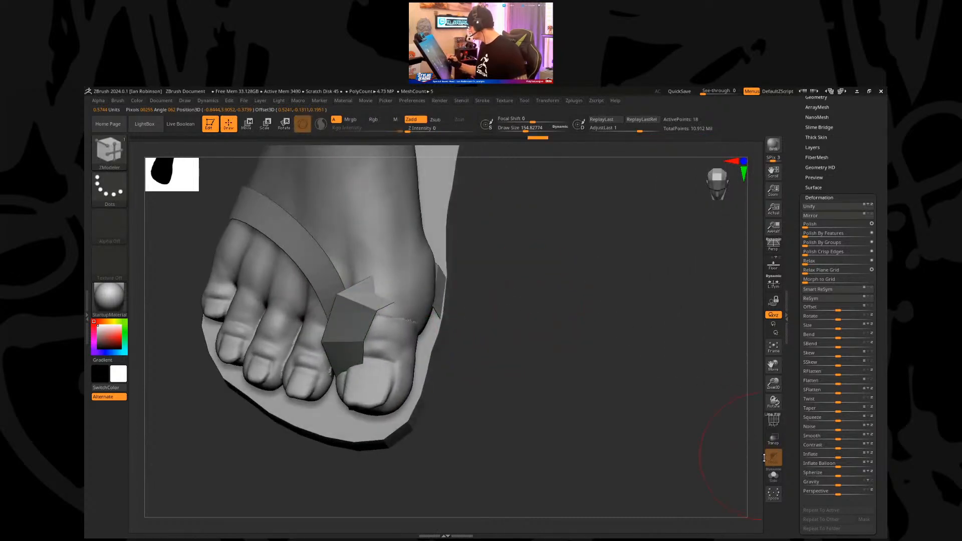
Step: Isolate the big toe strap, undo the last edits, and reposition its outer section with a mask and the gizmo
{"action": "left_click", "coordinate": [773, 420]}
{"action": "left_click", "coordinate": [770, 472]}
{"action": "left_click_drag", "start_coordinate": [491, 273], "coordinate": [492, 262]}
{"action": "key", "text": "s"}
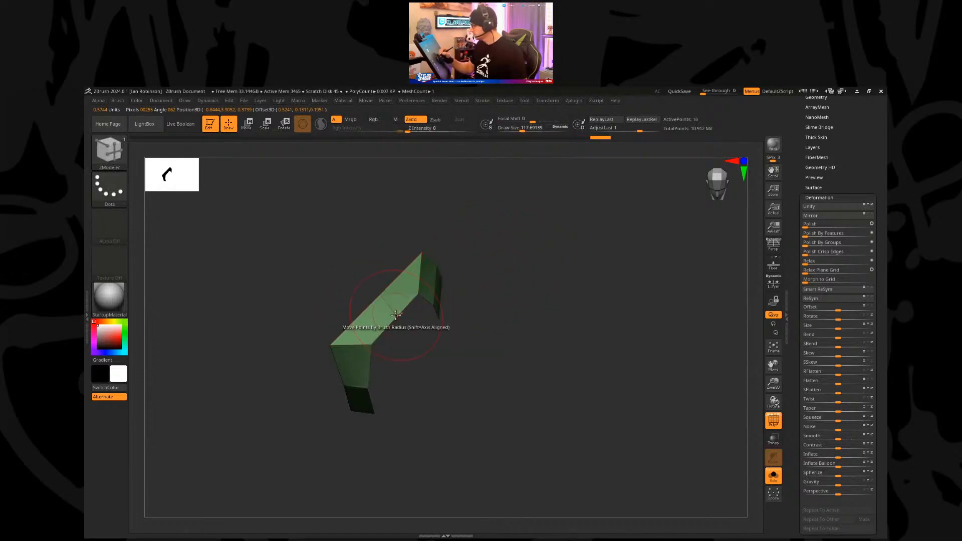
{"action": "key", "text": "ctrl+z"}
{"action": "key", "text": "ctrl+z"}
{"action": "key", "text": "w"}
{"action": "left_click_drag", "start_coordinate": [506, 225], "coordinate": [432, 200], "text": "ctrl"}
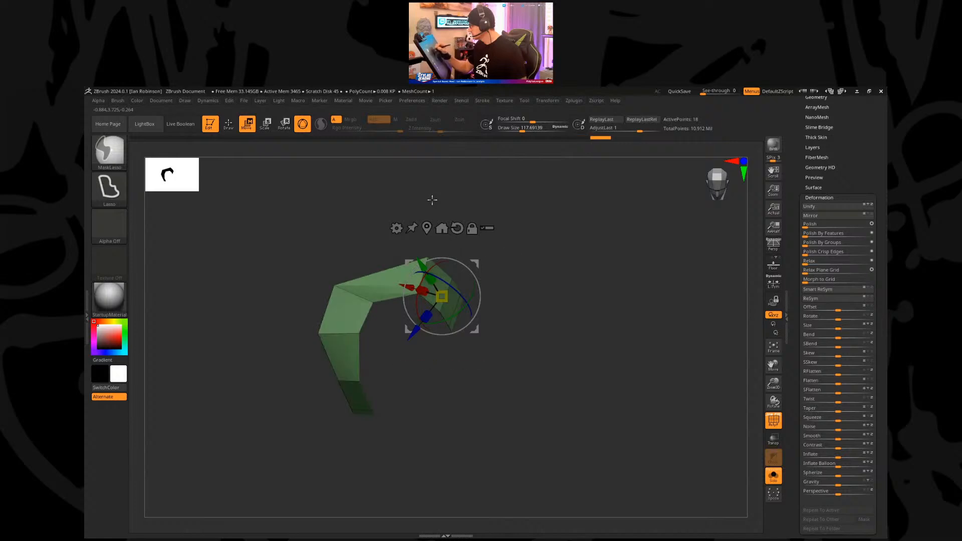
{"action": "left_click_drag", "start_coordinate": [436, 261], "coordinate": [434, 266], "text": "ctrl"}
{"action": "key", "text": "q"}
{"action": "left_click", "coordinate": [773, 476]}
Step: Isolate the big toe strap again and adjust the height of its upper bend with the gizmo
{"action": "left_click_drag", "start_coordinate": [571, 337], "coordinate": [577, 342]}
{"action": "left_click_drag", "start_coordinate": [535, 272], "coordinate": [610, 350]}
{"action": "key", "text": "ctrl+shift+s"}
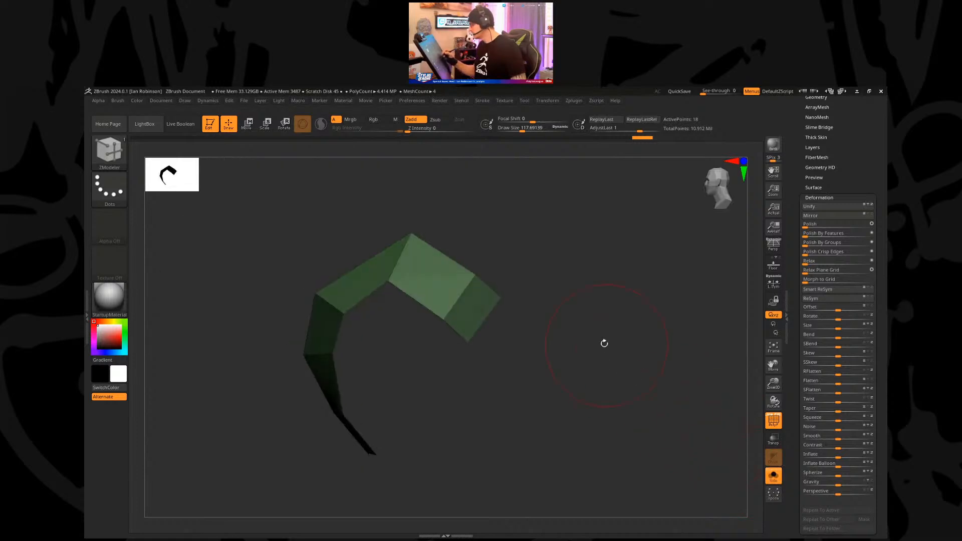
{"action": "left_click_drag", "start_coordinate": [486, 236], "coordinate": [572, 234]}
{"action": "key", "text": "w"}
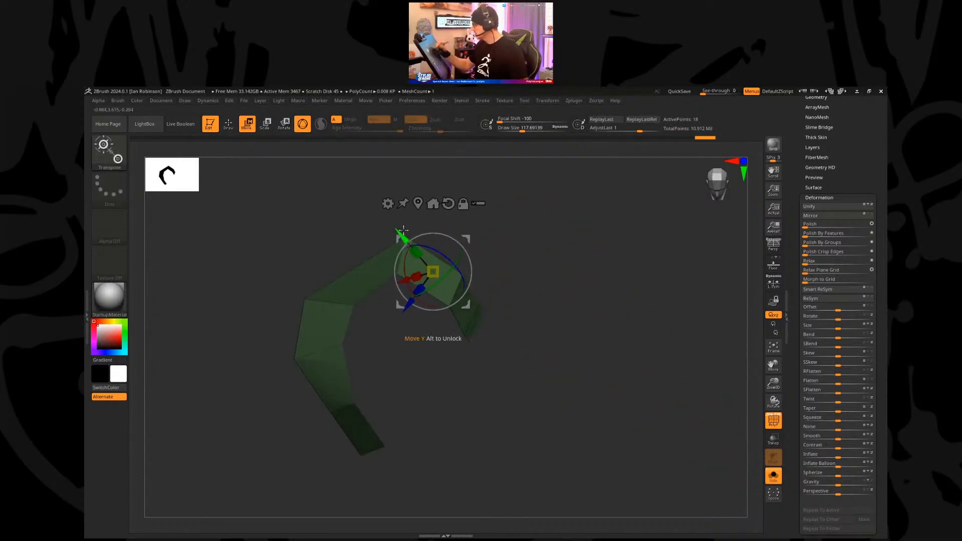
{"action": "key", "text": "q"}
{"action": "key", "text": "ctrl+shift+s"}
Step: Mask the strap's inner end in the toe gap and move the unmasked upper section closer to the foot
{"action": "mouse_move", "coordinate": [585, 339]}
{"action": "left_mouse_down"}
{"action": "mouse_move", "coordinate": [575, 364]}
{"action": "mouse_move", "coordinate": [574, 349]}
{"action": "mouse_move", "coordinate": [554, 339]}
{"action": "mouse_move", "coordinate": [558, 326]}
{"action": "mouse_move", "coordinate": [520, 336]}
{"action": "left_mouse_up"}
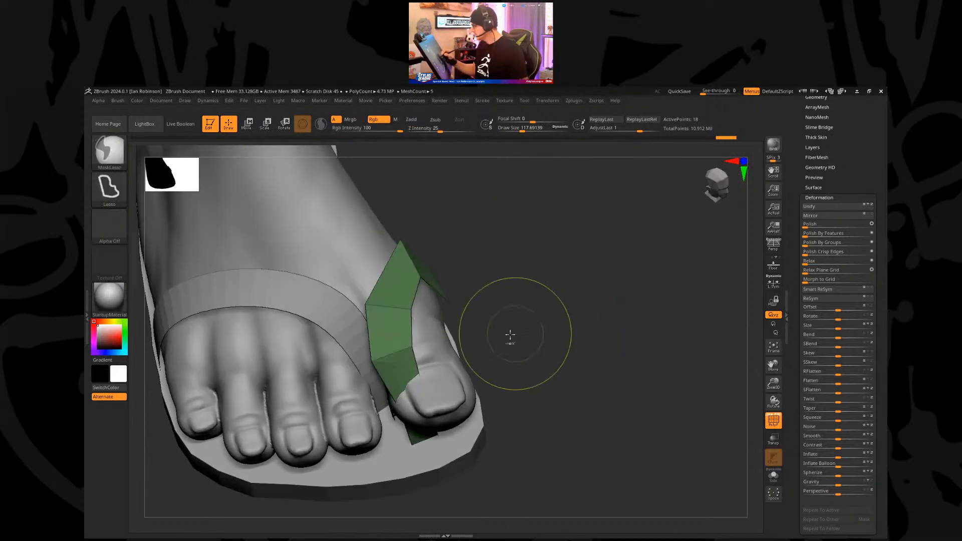
{"action": "mouse_move", "coordinate": [397, 292]}
{"action": "left_mouse_down"}
{"action": "mouse_move", "coordinate": [457, 468]}
{"action": "mouse_move", "coordinate": [471, 458]}
{"action": "left_mouse_up"}
{"action": "left_click_drag", "start_coordinate": [558, 359], "coordinate": [519, 378]}
{"action": "key", "text": "w"}
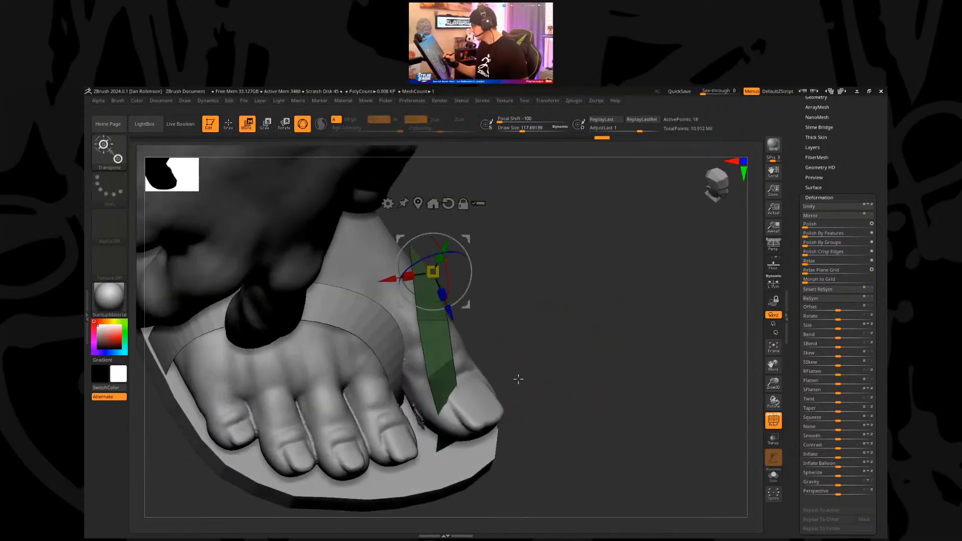
{"action": "left_click_drag", "start_coordinate": [465, 305], "coordinate": [429, 295]}
{"action": "left_click_drag", "start_coordinate": [496, 271], "coordinate": [355, 266]}
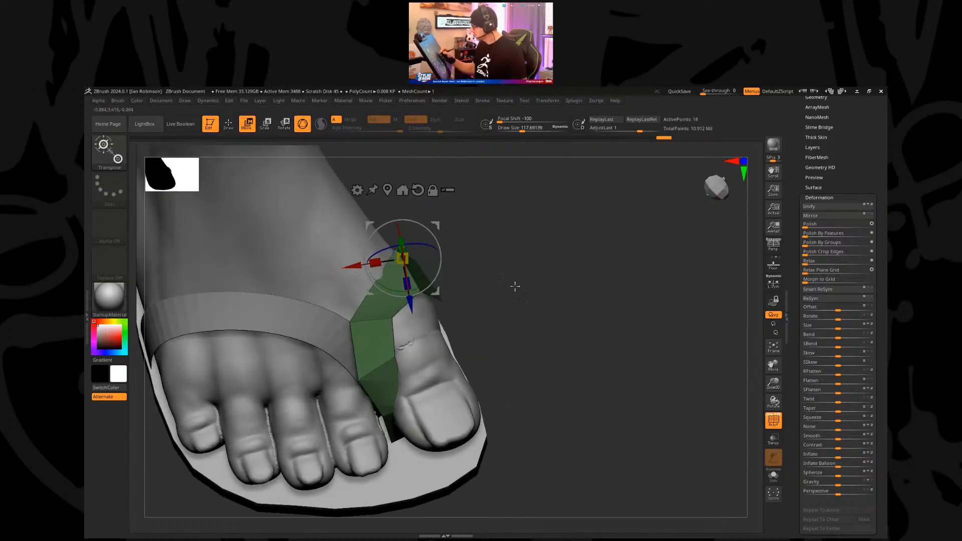
{"action": "key", "text": "q"}
Step: Remask the lower part of the big toe strap and shift its upper corner inward over the foot
{"action": "left_click_drag", "start_coordinate": [533, 309], "coordinate": [533, 294]}
{"action": "left_click_drag", "start_coordinate": [496, 325], "coordinate": [323, 288], "text": "ctrl"}
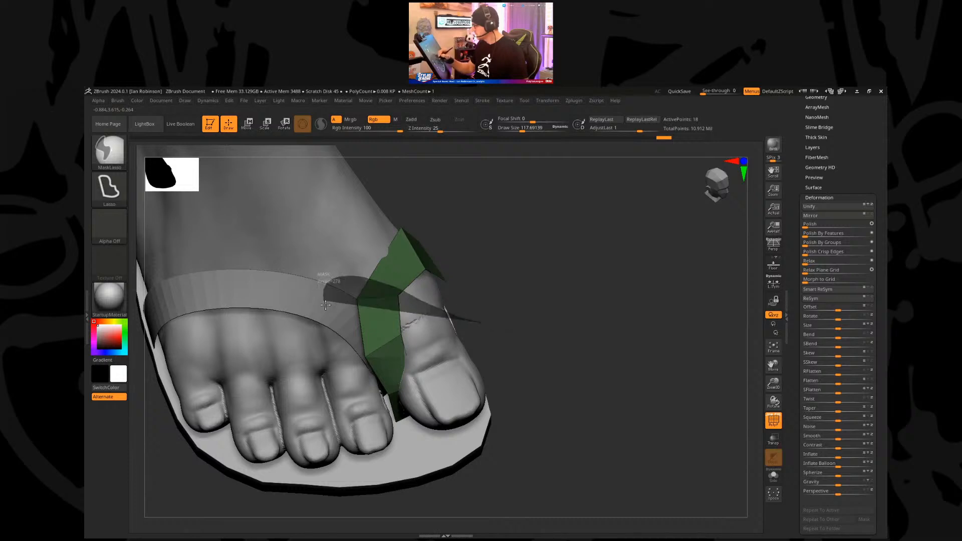
{"action": "left_click_drag", "start_coordinate": [479, 312], "coordinate": [506, 316], "text": "ctrl"}
{"action": "key", "text": "w"}
{"action": "mouse_move", "coordinate": [516, 276]}
{"action": "left_mouse_down", "text": "ctrl"}
{"action": "mouse_move", "coordinate": [534, 273]}
{"action": "mouse_move", "coordinate": [333, 317]}
{"action": "left_mouse_up", "text": "ctrl"}
{"action": "left_click_drag", "start_coordinate": [406, 219], "coordinate": [349, 236]}
{"action": "left_click_drag", "start_coordinate": [514, 259], "coordinate": [523, 260]}
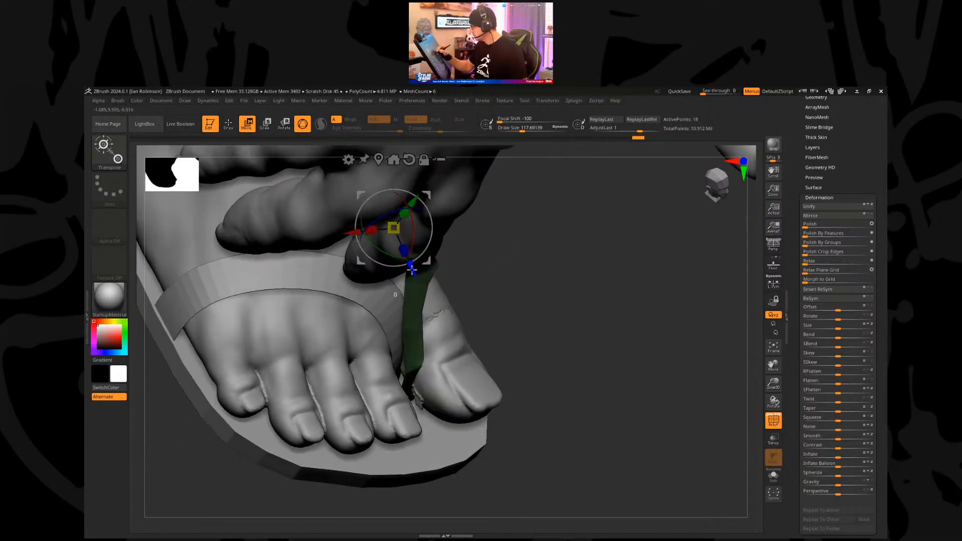
{"action": "left_click_drag", "start_coordinate": [411, 270], "coordinate": [408, 262]}
{"action": "mouse_move", "coordinate": [501, 285]}
{"action": "left_mouse_down"}
{"action": "mouse_move", "coordinate": [521, 292]}
{"action": "mouse_move", "coordinate": [451, 301]}
{"action": "left_mouse_up"}
{"action": "key", "text": "q"}
Step: Mask the strap's inner section beside the big toe and nudge the remaining part with the gizmo
{"action": "left_click_drag", "start_coordinate": [443, 262], "coordinate": [443, 320]}
{"action": "mouse_move", "coordinate": [470, 369]}
{"action": "left_mouse_down", "text": "ctrl"}
{"action": "mouse_move", "coordinate": [369, 294]}
{"action": "mouse_move", "coordinate": [326, 288]}
{"action": "left_mouse_up", "text": "ctrl"}
{"action": "key", "text": "w"}
{"action": "left_click_drag", "start_coordinate": [410, 248], "coordinate": [405, 259]}
{"action": "key", "text": "q"}
Step: Isolate the big toe strap and reshape its outer end with the Move brush at draw size about 37
{"action": "left_click_drag", "start_coordinate": [533, 300], "coordinate": [761, 474]}
{"action": "left_click", "coordinate": [772, 477]}
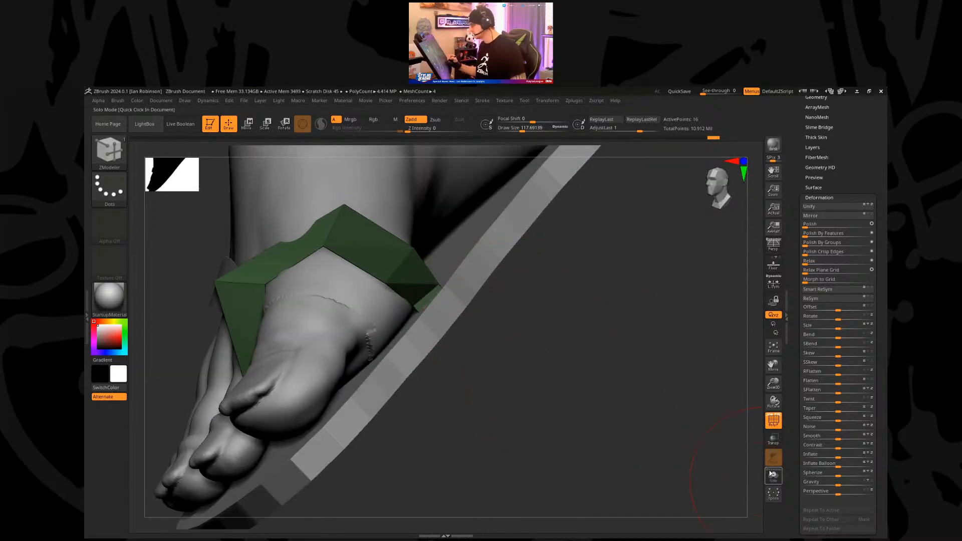
{"action": "mouse_move", "coordinate": [479, 275]}
{"action": "left_mouse_down", "text": "alt"}
{"action": "mouse_move", "coordinate": [514, 301]}
{"action": "mouse_move", "coordinate": [505, 298]}
{"action": "mouse_move", "coordinate": [521, 321]}
{"action": "left_mouse_up", "text": "alt"}
{"action": "key", "text": "s"}
{"action": "key", "text": "b"}
{"action": "key", "text": "m"}
{"action": "key", "text": "v"}
{"action": "left_click_drag", "start_coordinate": [430, 348], "coordinate": [432, 357]}
{"action": "left_click_drag", "start_coordinate": [372, 303], "coordinate": [370, 310]}
{"action": "left_click_drag", "start_coordinate": [473, 248], "coordinate": [569, 243]}
{"action": "left_click_drag", "start_coordinate": [377, 310], "coordinate": [395, 301]}
{"action": "left_click_drag", "start_coordinate": [406, 336], "coordinate": [445, 324]}
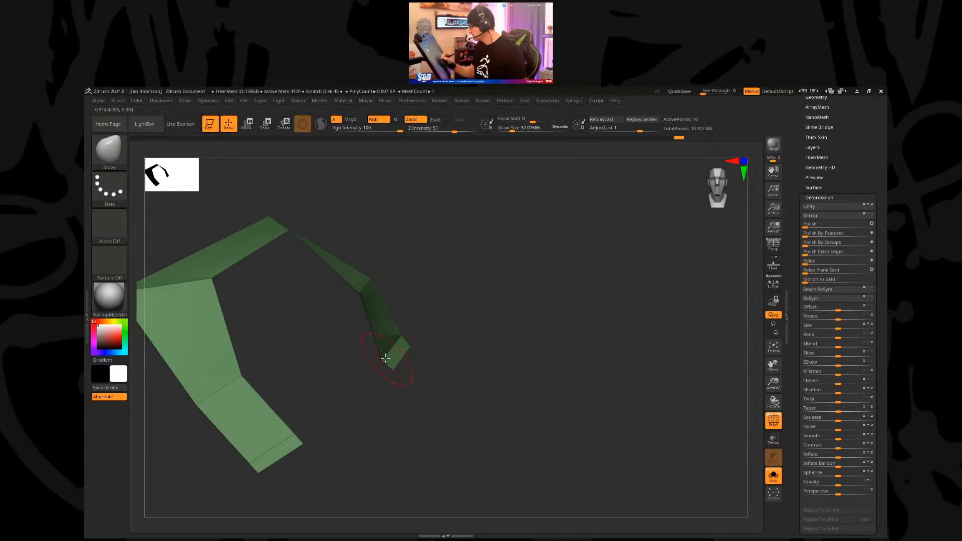
{"action": "left_click_drag", "start_coordinate": [441, 279], "coordinate": [503, 243]}
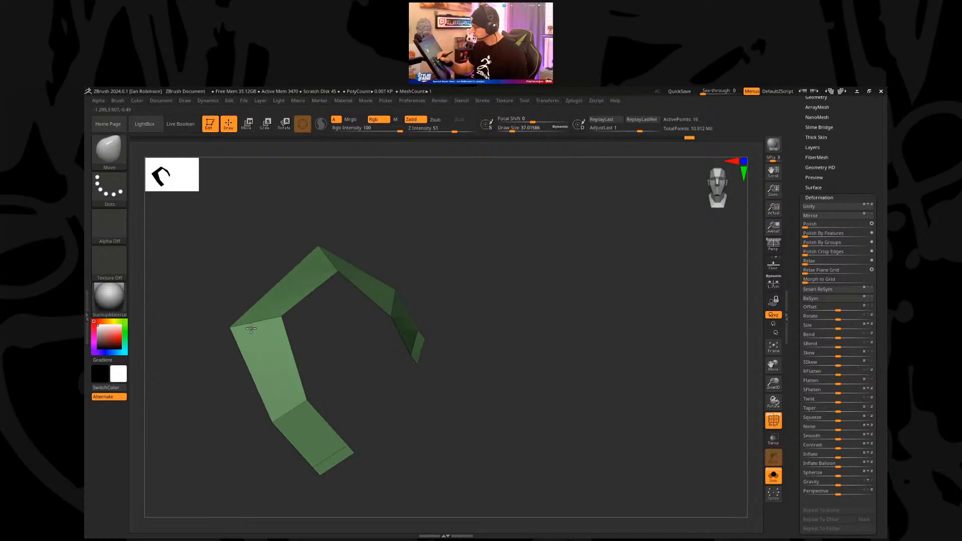
Step: Show the full character again and insert two lengthwise edge loops along the big toe strap with ZModeler
{"action": "left_click_drag", "start_coordinate": [376, 245], "coordinate": [546, 272]}
{"action": "left_click", "coordinate": [773, 476]}
{"action": "left_click_drag", "start_coordinate": [565, 337], "coordinate": [511, 298]}
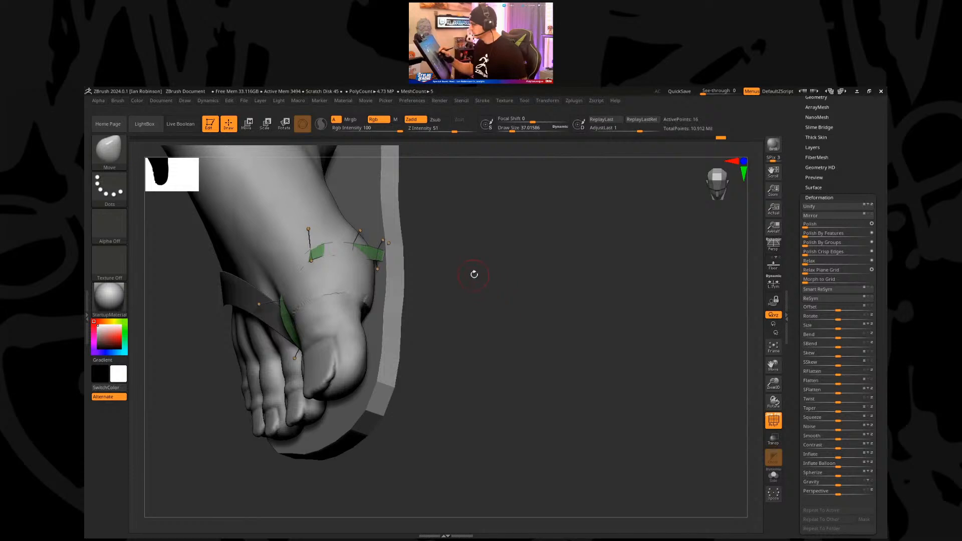
{"action": "key", "text": "b"}
{"action": "key", "text": "z"}
{"action": "key", "text": "m"}
{"action": "left_click", "coordinate": [355, 247]}
{"action": "left_click", "coordinate": [357, 238]}
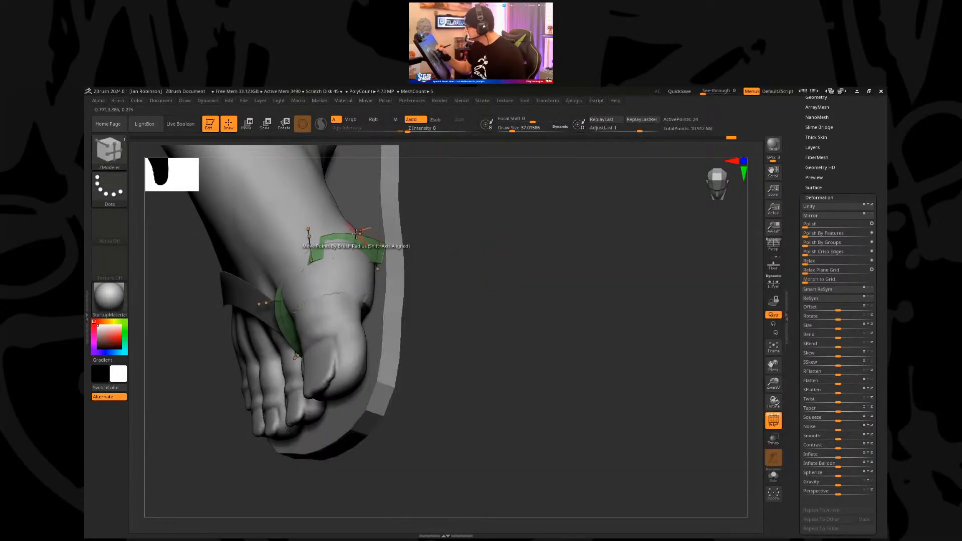
{"action": "left_click_drag", "start_coordinate": [407, 246], "coordinate": [399, 254]}
{"action": "left_click", "coordinate": [354, 257]}
Step: Reshape the outer part of the big toe strap against the foot with the Move brush at draw sizes about 181 and 89
{"action": "mouse_move", "coordinate": [462, 249]}
{"action": "left_mouse_down"}
{"action": "mouse_move", "coordinate": [470, 247]}
{"action": "mouse_move", "coordinate": [473, 265]}
{"action": "mouse_move", "coordinate": [384, 289]}
{"action": "left_mouse_up"}
{"action": "key", "text": "s"}
{"action": "key", "text": "b"}
{"action": "key", "text": "m"}
{"action": "key", "text": "v"}
{"action": "mouse_move", "coordinate": [403, 230]}
{"action": "left_mouse_down"}
{"action": "mouse_move", "coordinate": [375, 241]}
{"action": "mouse_move", "coordinate": [397, 267]}
{"action": "mouse_move", "coordinate": [371, 293]}
{"action": "left_mouse_up"}
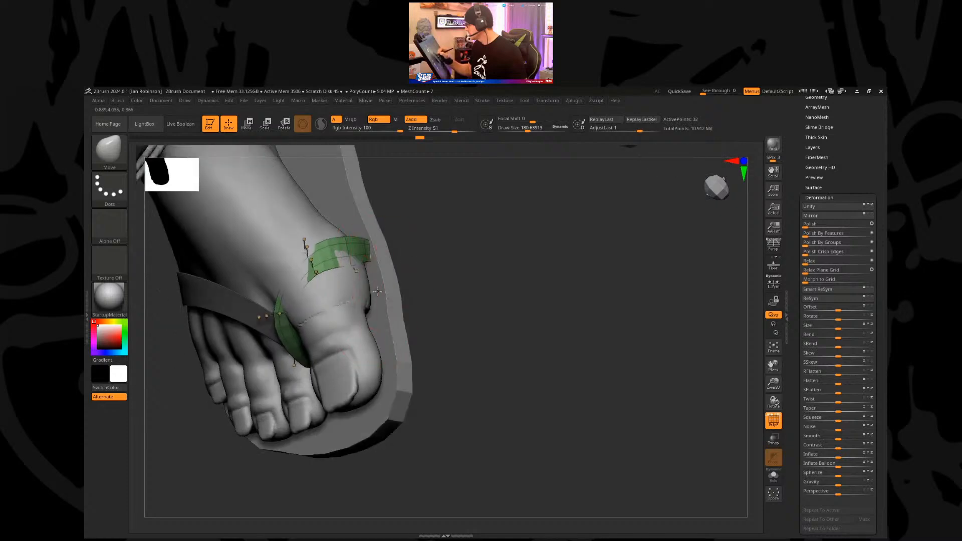
{"action": "left_click_drag", "start_coordinate": [411, 251], "coordinate": [390, 250]}
{"action": "key", "text": "s"}
{"action": "left_click_drag", "start_coordinate": [419, 250], "coordinate": [410, 252]}
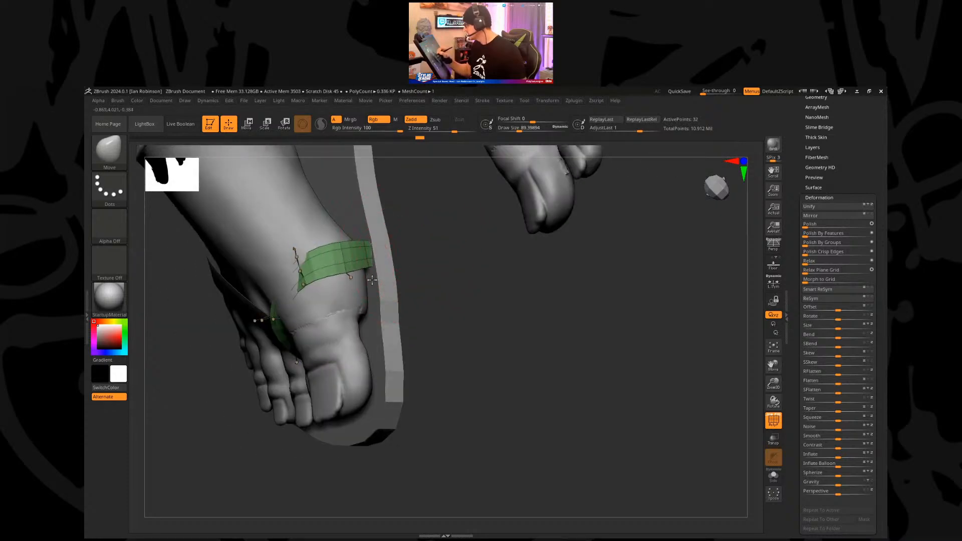
Step: Fit the big toe strap around the toe joint and gap with the Move brush at draw size about 220
{"action": "key", "text": "s"}
{"action": "mouse_move", "coordinate": [444, 274]}
{"action": "left_mouse_down"}
{"action": "mouse_move", "coordinate": [456, 262]}
{"action": "mouse_move", "coordinate": [483, 262]}
{"action": "mouse_move", "coordinate": [373, 240]}
{"action": "mouse_move", "coordinate": [390, 283]}
{"action": "mouse_move", "coordinate": [408, 283]}
{"action": "left_mouse_up"}
{"action": "key", "text": "s"}
{"action": "left_click_drag", "start_coordinate": [303, 368], "coordinate": [297, 368]}
{"action": "mouse_move", "coordinate": [396, 326]}
{"action": "left_mouse_down"}
{"action": "mouse_move", "coordinate": [399, 299]}
{"action": "mouse_move", "coordinate": [375, 286]}
{"action": "left_mouse_up"}
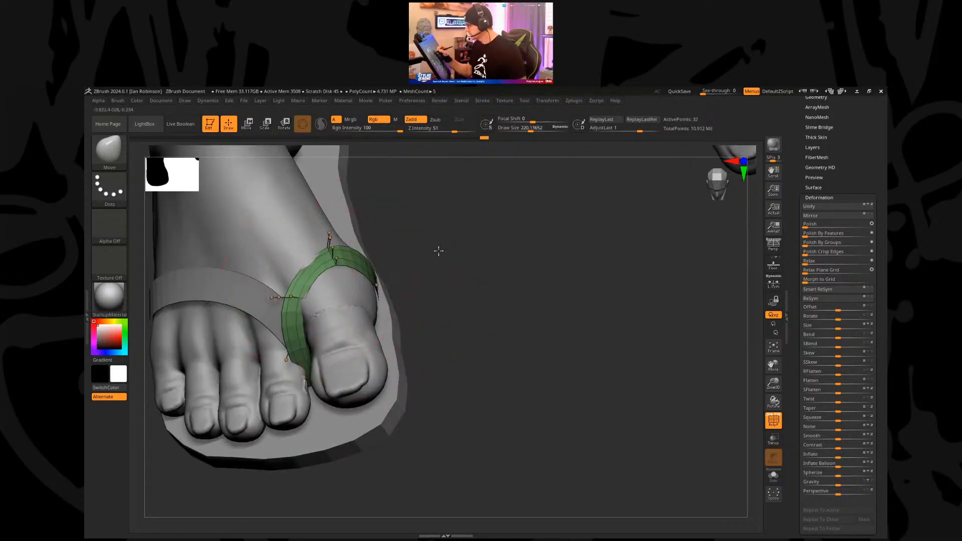
{"action": "left_click_drag", "start_coordinate": [436, 251], "coordinate": [419, 252]}
{"action": "mouse_move", "coordinate": [475, 240]}
{"action": "left_mouse_down"}
{"action": "mouse_move", "coordinate": [462, 230]}
{"action": "mouse_move", "coordinate": [369, 234]}
{"action": "mouse_move", "coordinate": [412, 230]}
{"action": "mouse_move", "coordinate": [419, 249]}
{"action": "mouse_move", "coordinate": [307, 241]}
{"action": "left_mouse_up"}
Step: Refine the upper curve of the big toe strap with the Move brush at draw sizes about 181 and 131
{"action": "key", "text": "s"}
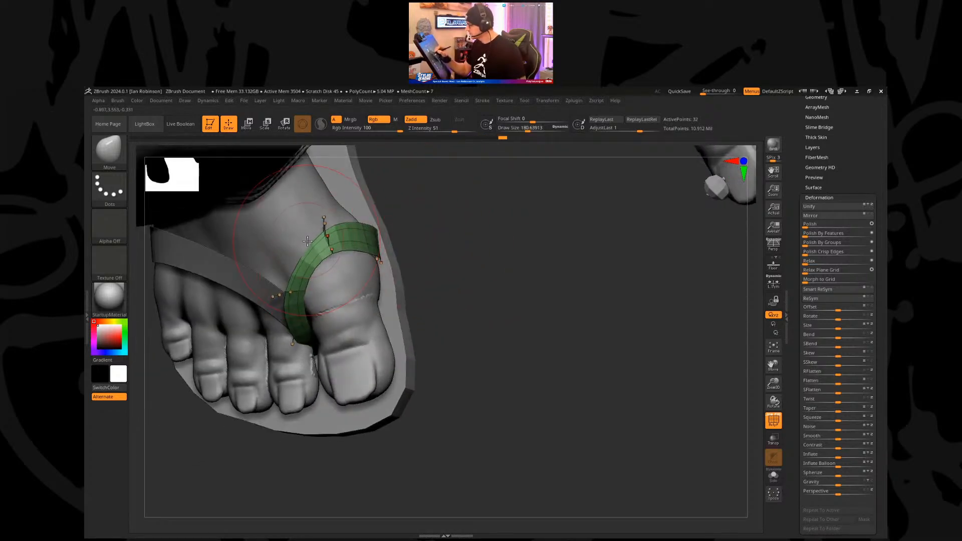
{"action": "left_click_drag", "start_coordinate": [480, 259], "coordinate": [399, 266]}
{"action": "key", "text": "s"}
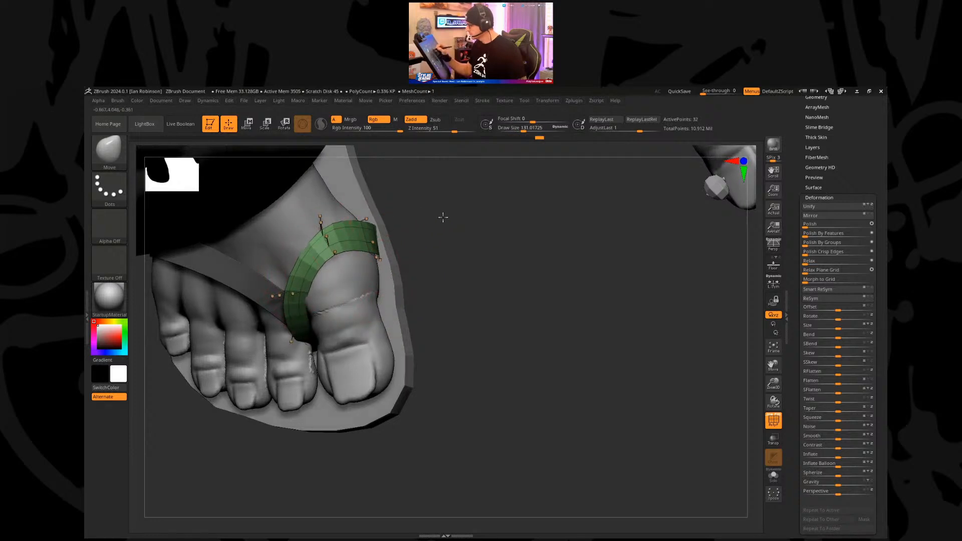
{"action": "left_click_drag", "start_coordinate": [439, 231], "coordinate": [311, 248]}
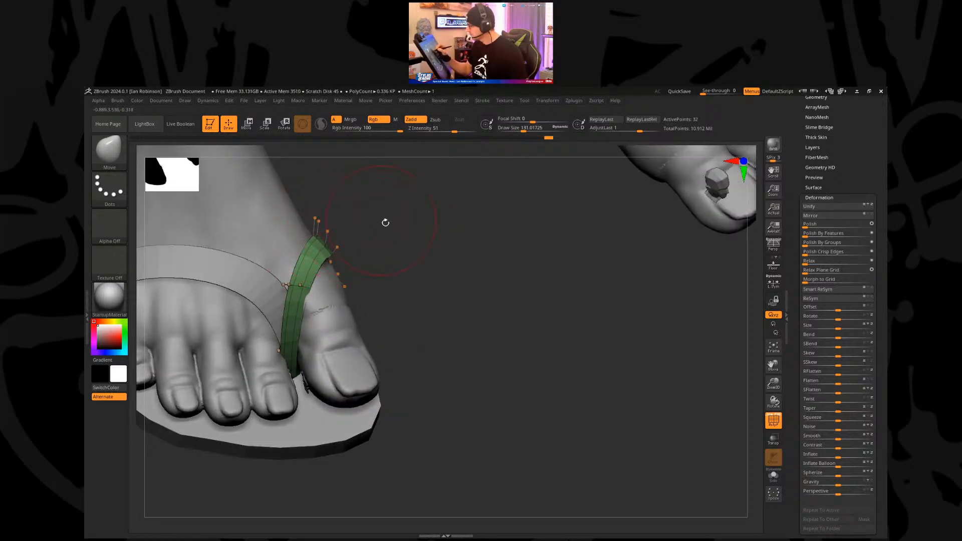
{"action": "left_click_drag", "start_coordinate": [378, 220], "coordinate": [390, 234]}
{"action": "left_click_drag", "start_coordinate": [501, 269], "coordinate": [485, 266]}
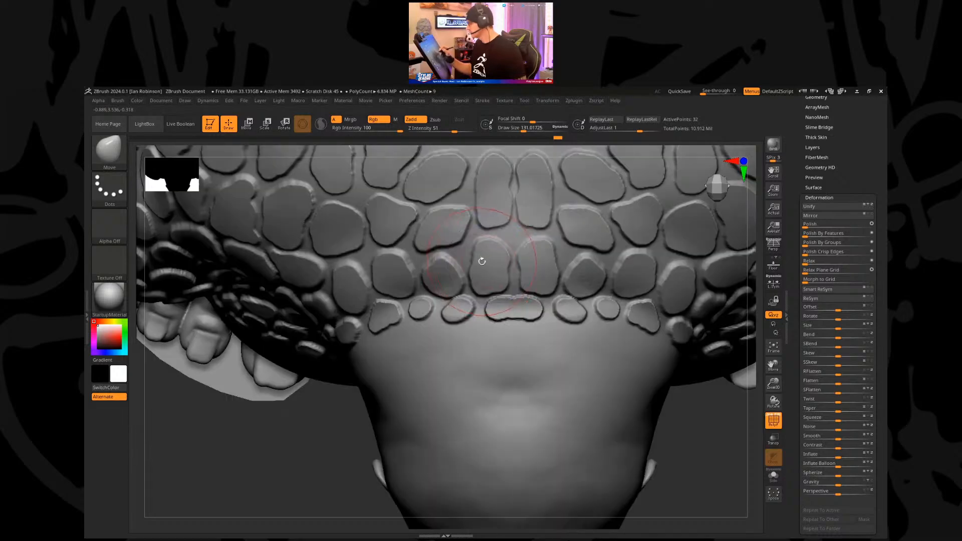
Step: Isolate the big toe strap and delete its two lengthwise edge loops with ZModeler
{"action": "left_click", "coordinate": [773, 476]}
{"action": "mouse_move", "coordinate": [527, 299]}
{"action": "left_mouse_down"}
{"action": "mouse_move", "coordinate": [532, 333]}
{"action": "mouse_move", "coordinate": [533, 279]}
{"action": "mouse_move", "coordinate": [519, 281]}
{"action": "left_mouse_up"}
{"action": "key", "text": "b"}
{"action": "key", "text": "z"}
{"action": "key", "text": "m"}
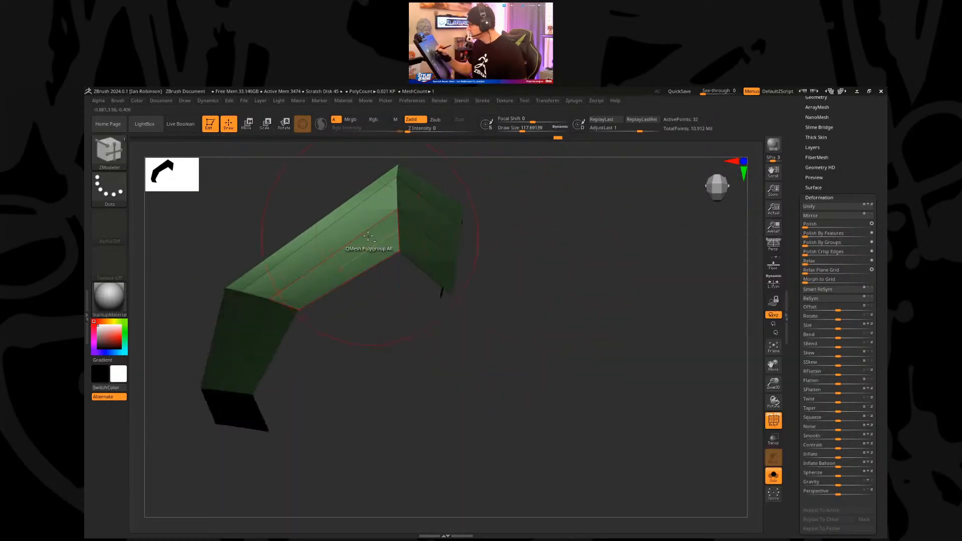
{"action": "left_click", "coordinate": [346, 209], "text": "alt"}
{"action": "key", "text": "ctrl+z"}
{"action": "left_click", "coordinate": [347, 215], "text": "alt"}
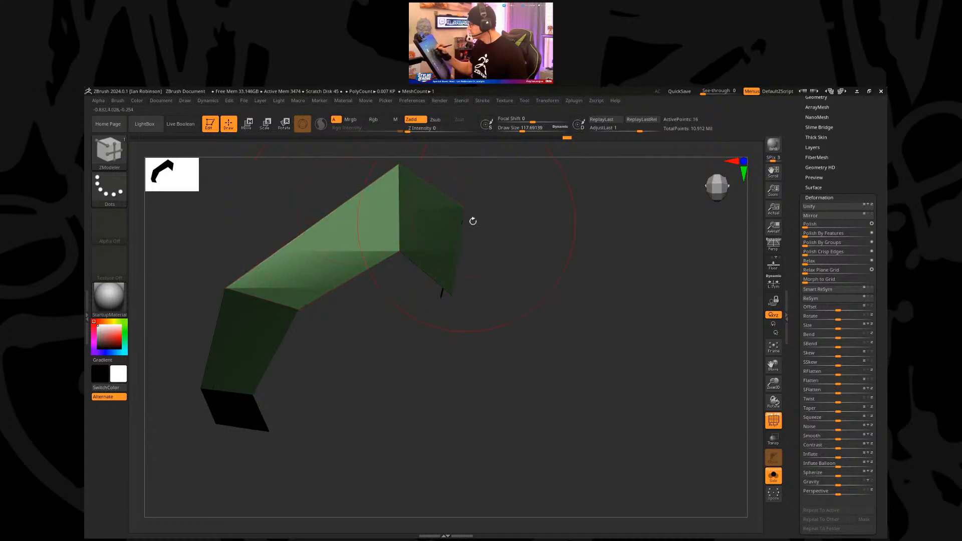
Step: Insert a crosswise edge loop in the middle of the strap's upper segment and nudge it outward to round the arch
{"action": "left_click_drag", "start_coordinate": [473, 221], "coordinate": [473, 228]}
{"action": "left_click", "coordinate": [329, 226]}
{"action": "left_click_drag", "start_coordinate": [556, 236], "coordinate": [498, 217]}
{"action": "mouse_move", "coordinate": [326, 220]}
{"action": "left_mouse_down", "text": "ctrl"}
{"action": "mouse_move", "coordinate": [306, 249]}
{"action": "mouse_move", "coordinate": [328, 205]}
{"action": "left_mouse_up", "text": "ctrl"}
{"action": "key", "text": "w"}
{"action": "left_click", "coordinate": [333, 246]}
{"action": "key", "text": "q"}
{"action": "left_click_drag", "start_coordinate": [565, 251], "coordinate": [569, 222], "text": "alt"}
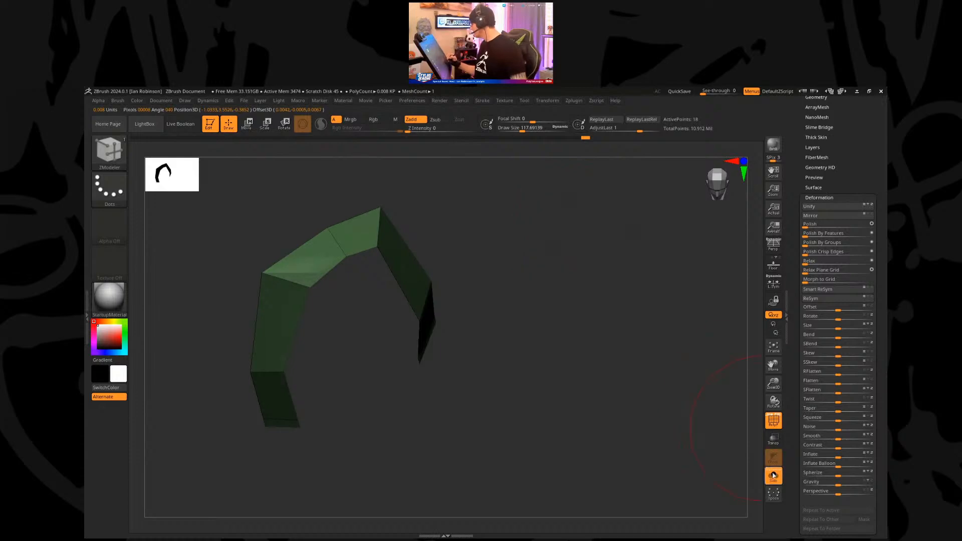
Step: Show the full character and insert two lengthwise edge loops in the big toe strap, previewed with dynamic subdivision and no wireframe
{"action": "left_click", "coordinate": [773, 474]}
{"action": "left_click_drag", "start_coordinate": [593, 344], "coordinate": [501, 301]}
{"action": "key", "text": "shift+f"}
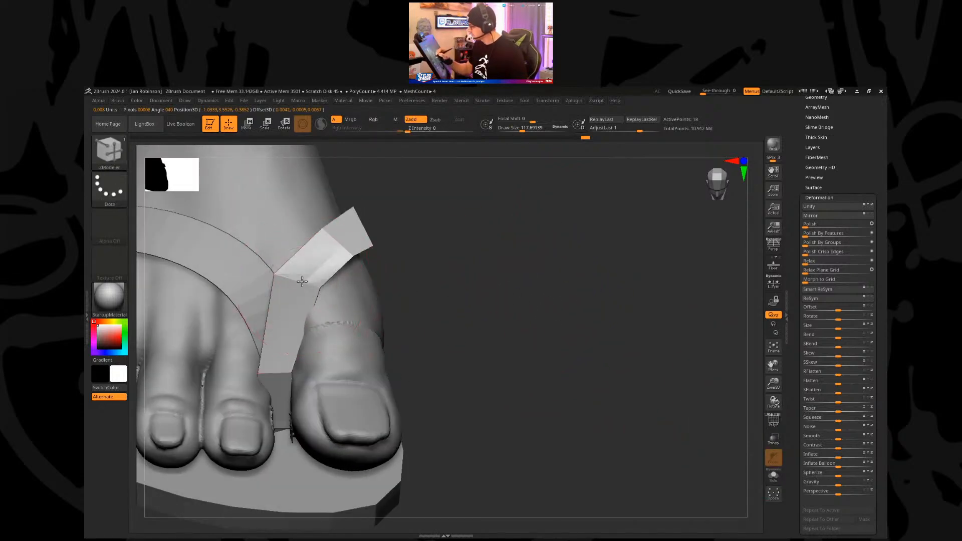
{"action": "left_click", "coordinate": [290, 238]}
{"action": "key", "text": "shift+f"}
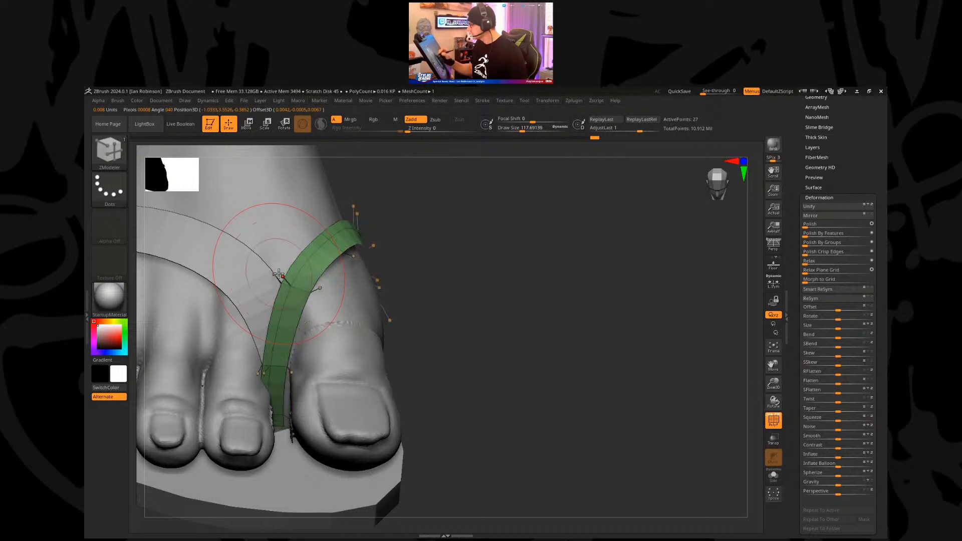
{"action": "left_click", "coordinate": [304, 290]}
{"action": "key", "text": "d"}
{"action": "key", "text": "shift+f"}
Step: Nudge the big toe strap vertically against the foot with the Move gizmo
{"action": "mouse_move", "coordinate": [485, 331]}
{"action": "left_mouse_down", "text": "alt"}
{"action": "mouse_move", "coordinate": [479, 261]}
{"action": "mouse_move", "coordinate": [473, 340]}
{"action": "mouse_move", "coordinate": [496, 412]}
{"action": "left_mouse_up", "text": "alt"}
{"action": "key", "text": "w"}
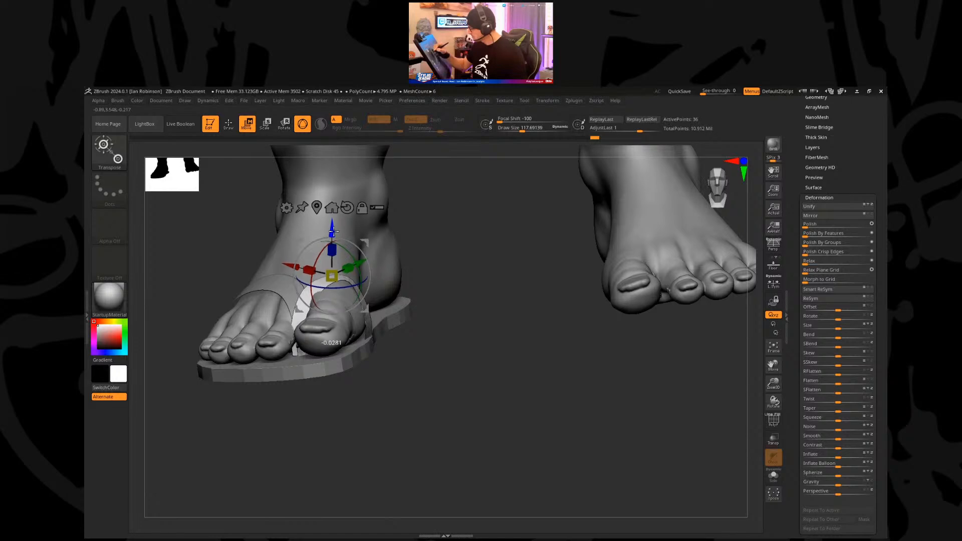
{"action": "key", "text": "q"}
Step: Fit the inner curve of the big toe strap to the foot with the Move brush at draw sizes about 181 and 113
{"action": "mouse_move", "coordinate": [471, 299]}
{"action": "left_mouse_down"}
{"action": "mouse_move", "coordinate": [471, 322]}
{"action": "mouse_move", "coordinate": [462, 321]}
{"action": "left_mouse_up"}
{"action": "key", "text": "s"}
{"action": "left_click_drag", "start_coordinate": [462, 323], "coordinate": [468, 324]}
{"action": "mouse_move", "coordinate": [471, 325]}
{"action": "left_mouse_down"}
{"action": "mouse_move", "coordinate": [467, 310]}
{"action": "mouse_move", "coordinate": [302, 346]}
{"action": "mouse_move", "coordinate": [374, 288]}
{"action": "left_mouse_up"}
{"action": "key", "text": "b"}
{"action": "key", "text": "m"}
{"action": "key", "text": "v"}
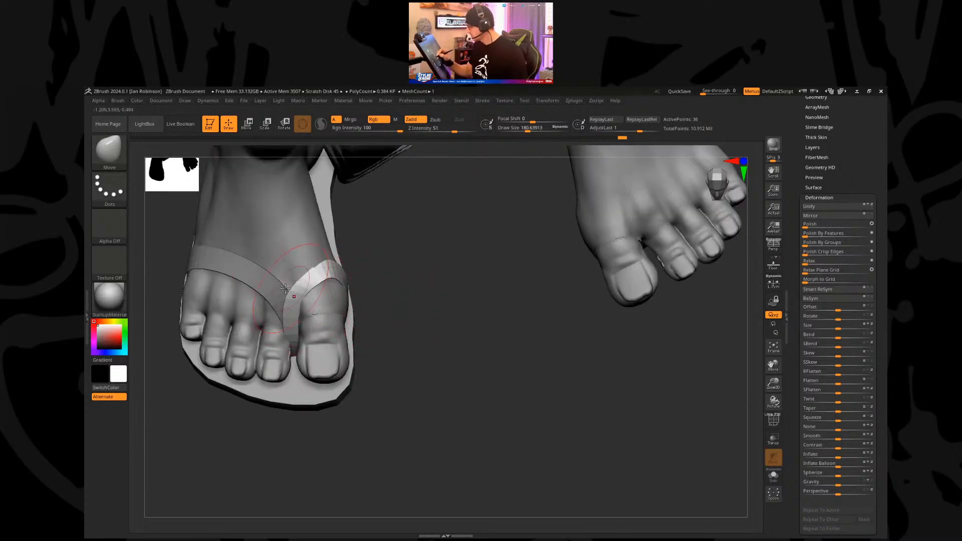
{"action": "left_click_drag", "start_coordinate": [404, 284], "coordinate": [317, 304]}
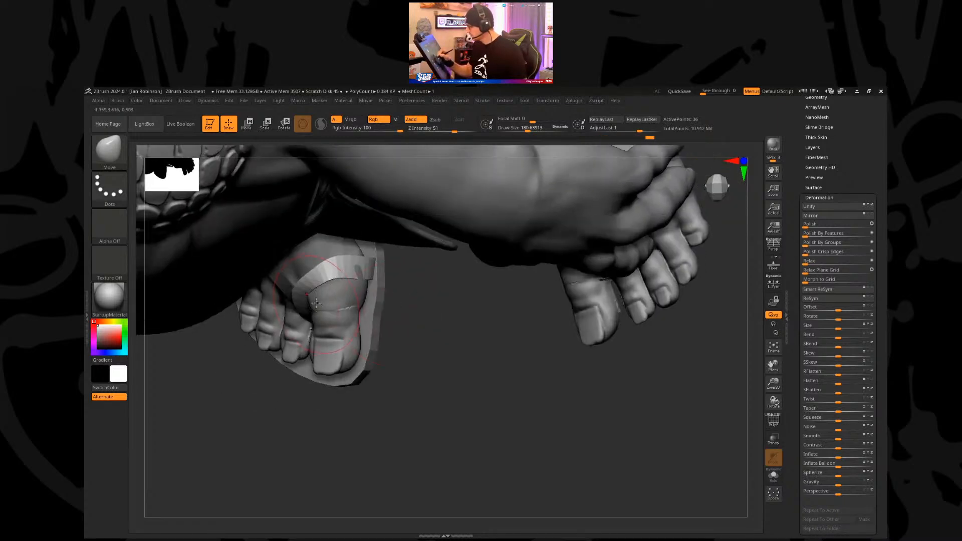
{"action": "key", "text": "["}
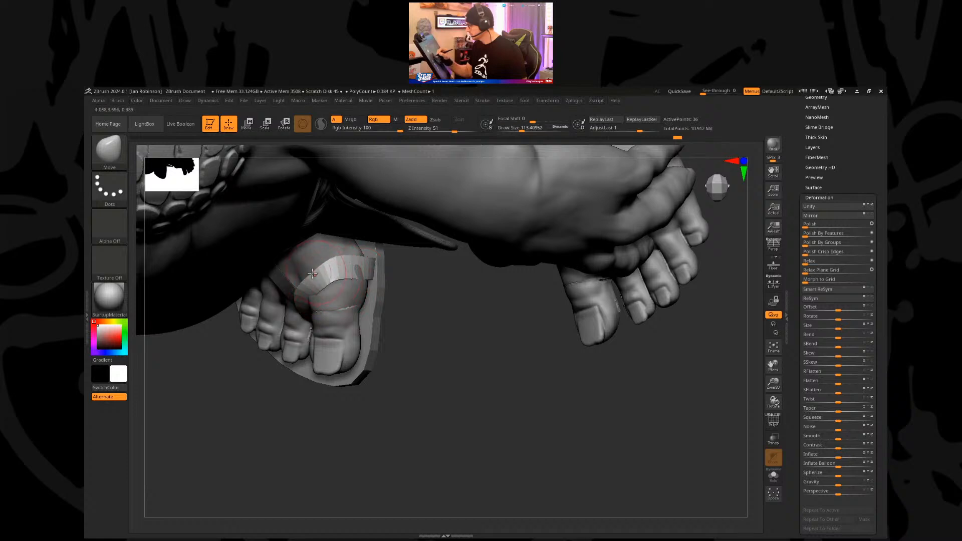
{"action": "mouse_move", "coordinate": [318, 270]}
{"action": "left_mouse_down"}
{"action": "mouse_move", "coordinate": [449, 275]}
{"action": "mouse_move", "coordinate": [379, 281]}
{"action": "mouse_move", "coordinate": [361, 317]}
{"action": "mouse_move", "coordinate": [313, 309]}
{"action": "left_mouse_up"}
Step: Adjust the big toe strap's curve and outer end toward the sole with the Move brush at draw size about 197
{"action": "key", "text": "s"}
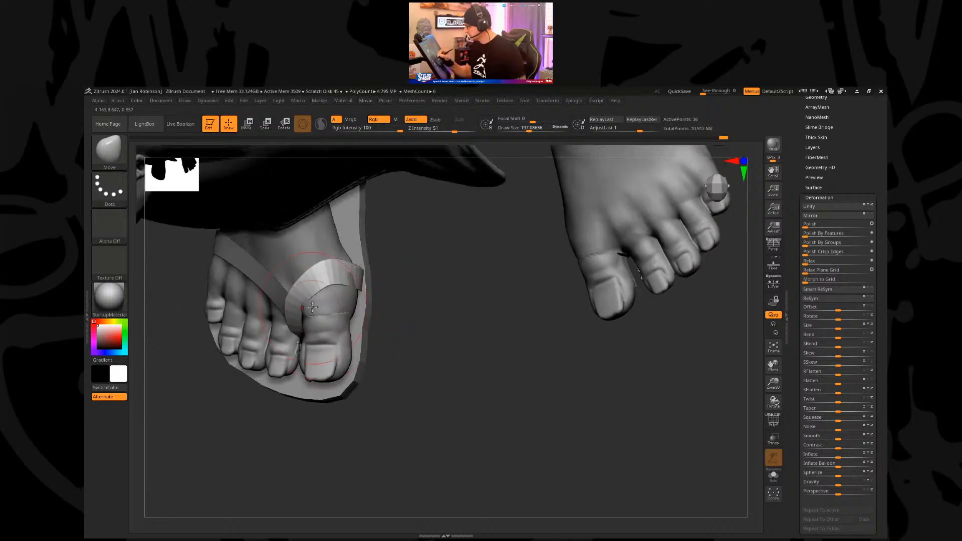
{"action": "left_click_drag", "start_coordinate": [420, 301], "coordinate": [370, 263]}
{"action": "mouse_move", "coordinate": [417, 293]}
{"action": "left_mouse_down"}
{"action": "mouse_move", "coordinate": [351, 287]}
{"action": "mouse_move", "coordinate": [369, 321]}
{"action": "left_mouse_up"}
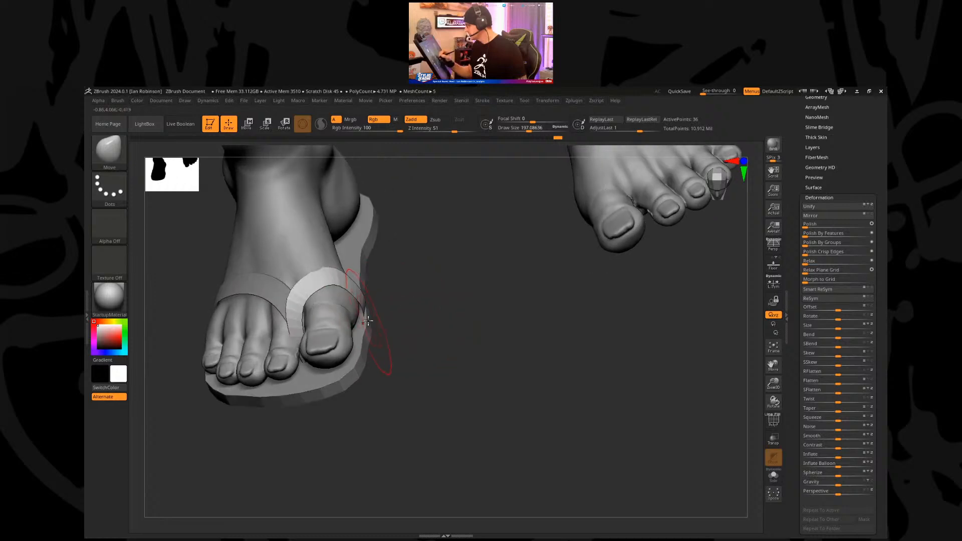
{"action": "left_click_drag", "start_coordinate": [429, 278], "coordinate": [600, 356]}
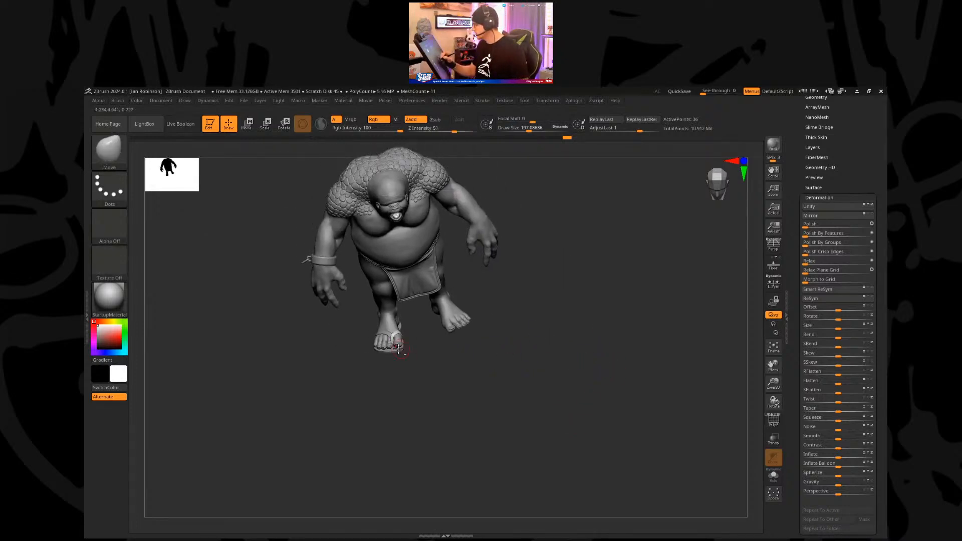
Step: Make the body the active subtool and save the tool
{"action": "left_click", "coordinate": [391, 315], "text": "alt"}
{"action": "left_click_drag", "start_coordinate": [543, 311], "coordinate": [571, 227]}
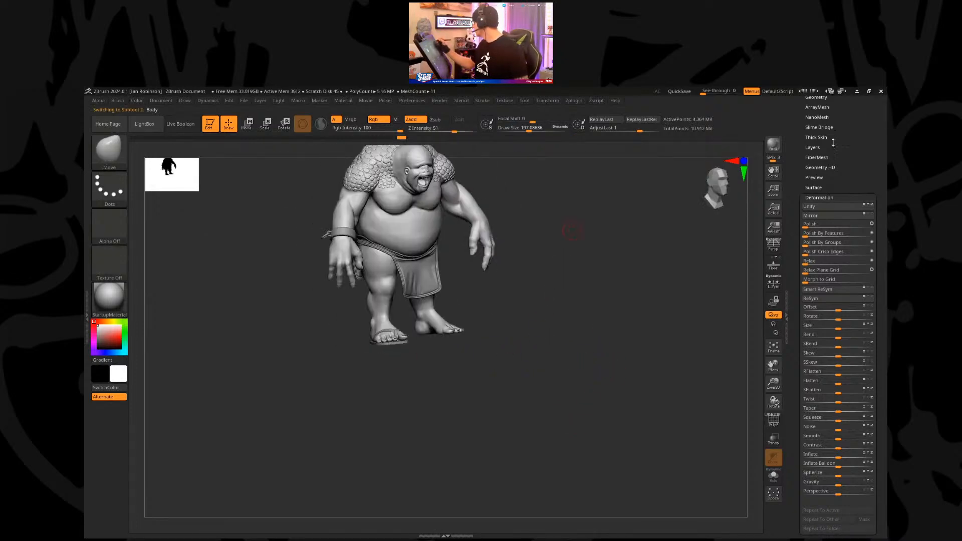
{"action": "scroll", "coordinate": [837, 200], "scroll_direction": "up", "scroll_amount": 5}
{"action": "left_click", "coordinate": [813, 124]}
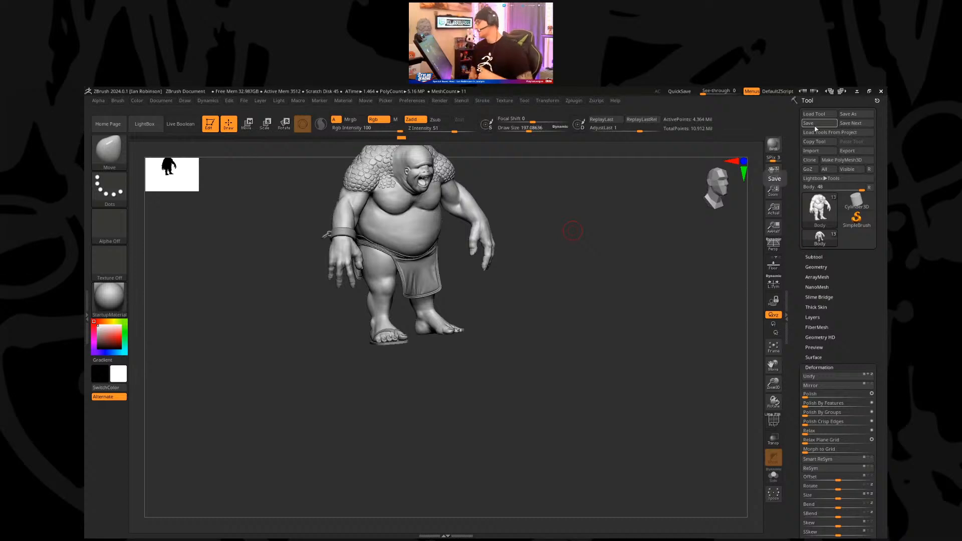
Step: Select the big toe strap and adjust its lower end in the toe gap with the Move brush at draw size about 208
{"action": "left_click_drag", "start_coordinate": [501, 311], "coordinate": [482, 375], "text": "alt"}
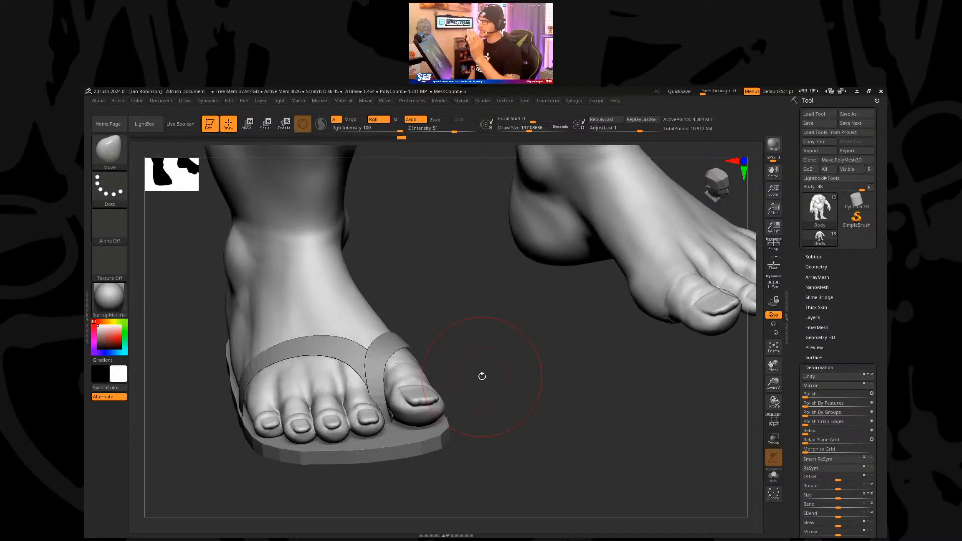
{"action": "mouse_move", "coordinate": [485, 349]}
{"action": "left_mouse_down"}
{"action": "mouse_move", "coordinate": [472, 333]}
{"action": "mouse_move", "coordinate": [392, 359]}
{"action": "mouse_move", "coordinate": [419, 344]}
{"action": "left_mouse_up"}
{"action": "key", "text": "s"}
{"action": "left_click", "coordinate": [391, 362], "text": "alt"}
{"action": "mouse_move", "coordinate": [385, 372]}
{"action": "left_mouse_down"}
{"action": "mouse_move", "coordinate": [373, 390]}
{"action": "mouse_move", "coordinate": [383, 436]}
{"action": "left_mouse_up"}
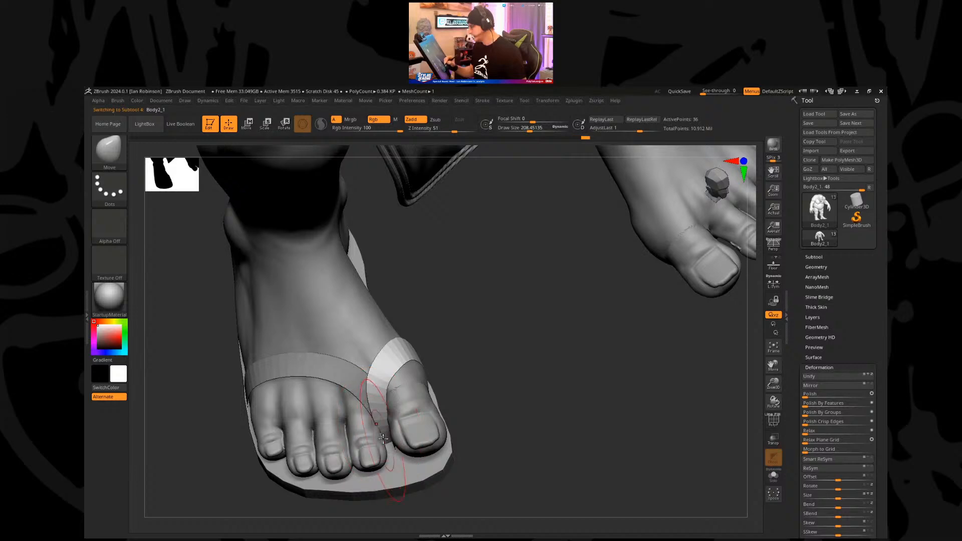
{"action": "left_click_drag", "start_coordinate": [466, 380], "coordinate": [458, 367]}
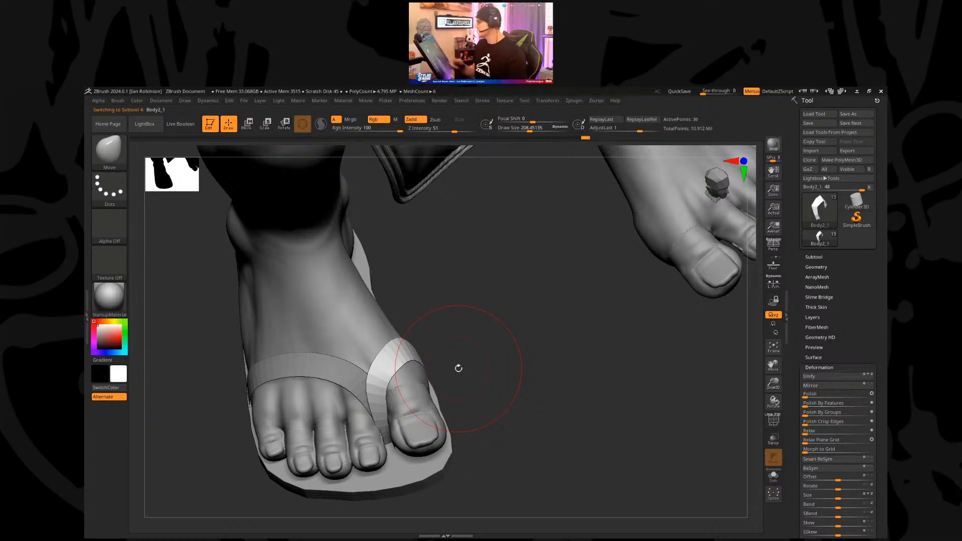
Step: Select the strap over the smaller toes and fit it closer to the foot with the Move brush at draw size about 186
{"action": "mouse_move", "coordinate": [492, 331]}
{"action": "left_mouse_down"}
{"action": "mouse_move", "coordinate": [486, 346]}
{"action": "mouse_move", "coordinate": [461, 346]}
{"action": "mouse_move", "coordinate": [477, 327]}
{"action": "mouse_move", "coordinate": [424, 342]}
{"action": "mouse_move", "coordinate": [474, 333]}
{"action": "mouse_move", "coordinate": [433, 342]}
{"action": "mouse_move", "coordinate": [490, 337]}
{"action": "mouse_move", "coordinate": [481, 351]}
{"action": "mouse_move", "coordinate": [486, 337]}
{"action": "mouse_move", "coordinate": [461, 318]}
{"action": "mouse_move", "coordinate": [496, 323]}
{"action": "mouse_move", "coordinate": [361, 395]}
{"action": "mouse_move", "coordinate": [386, 363]}
{"action": "left_mouse_up"}
{"action": "left_click", "coordinate": [350, 404], "text": "alt"}
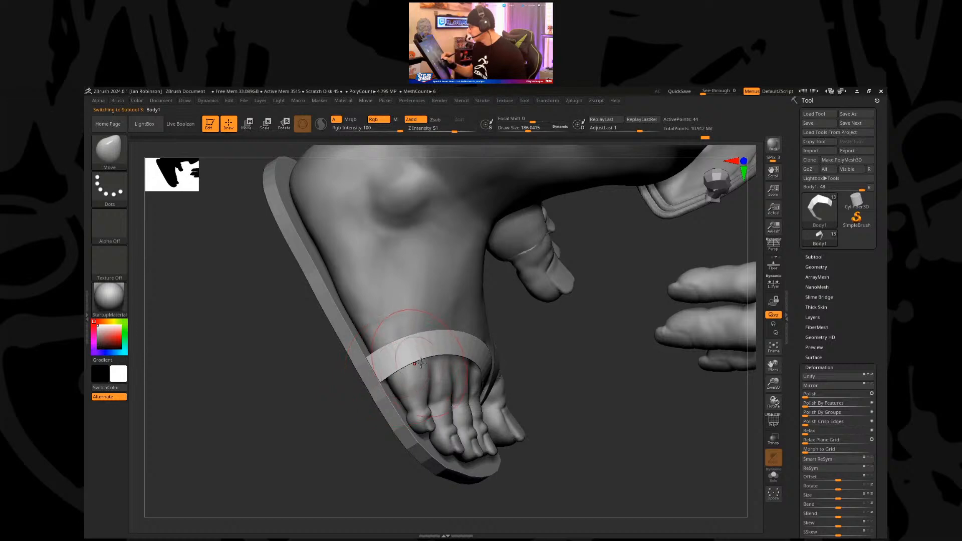
{"action": "mouse_move", "coordinate": [533, 359]}
{"action": "left_mouse_down"}
{"action": "mouse_move", "coordinate": [524, 337]}
{"action": "mouse_move", "coordinate": [476, 335]}
{"action": "left_mouse_up"}
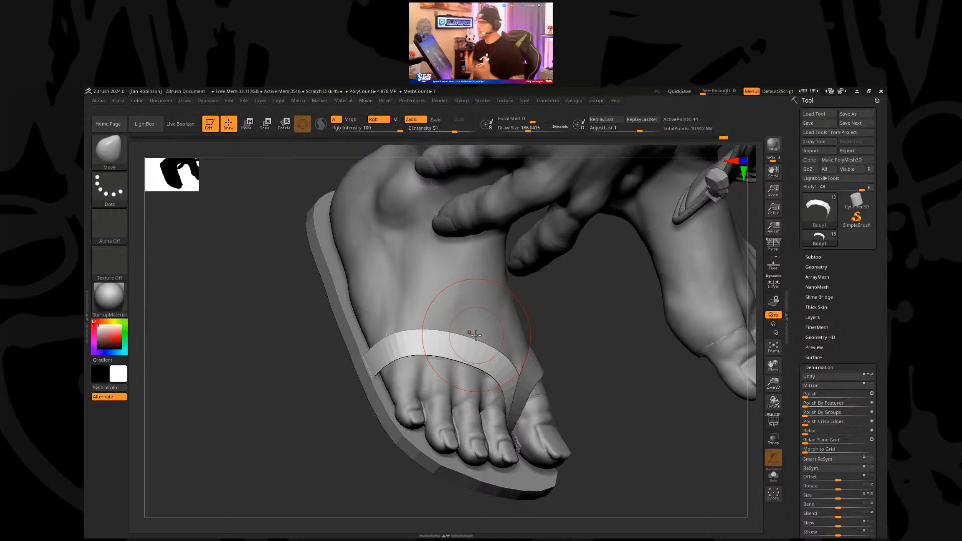
{"action": "mouse_move", "coordinate": [476, 334]}
{"action": "left_mouse_down"}
{"action": "mouse_move", "coordinate": [601, 339]}
{"action": "mouse_move", "coordinate": [539, 321]}
{"action": "mouse_move", "coordinate": [565, 338]}
{"action": "mouse_move", "coordinate": [511, 348]}
{"action": "mouse_move", "coordinate": [566, 372]}
{"action": "mouse_move", "coordinate": [568, 399]}
{"action": "left_mouse_up"}
Step: Select the big toe strap and refine its edges over the toe joint with the Move brush at draw sizes about 145 and 78
{"action": "left_click", "coordinate": [511, 354], "text": "alt"}
{"action": "key", "text": "s"}
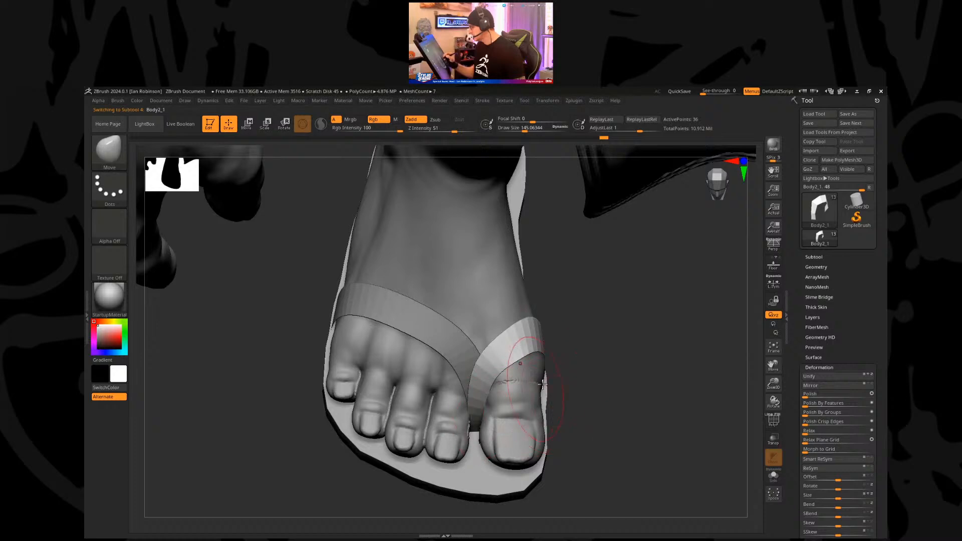
{"action": "mouse_move", "coordinate": [669, 346]}
{"action": "left_mouse_down"}
{"action": "mouse_move", "coordinate": [637, 338]}
{"action": "mouse_move", "coordinate": [639, 313]}
{"action": "left_mouse_up"}
{"action": "key", "text": "s"}
{"action": "left_click_drag", "start_coordinate": [641, 320], "coordinate": [647, 345]}
{"action": "key", "text": "s"}
{"action": "left_click_drag", "start_coordinate": [652, 346], "coordinate": [629, 348]}
{"action": "left_click_drag", "start_coordinate": [527, 358], "coordinate": [508, 333]}
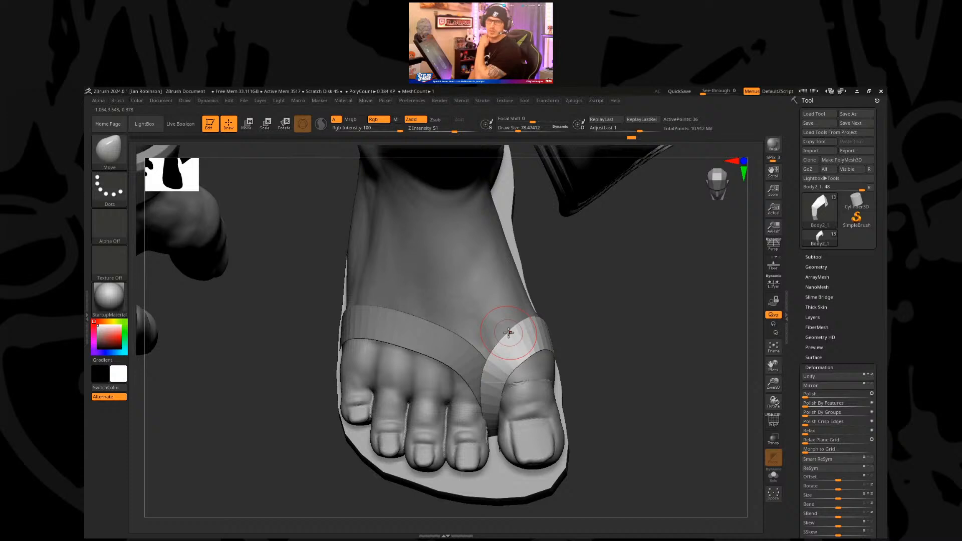
{"action": "left_click_drag", "start_coordinate": [636, 321], "coordinate": [606, 317], "text": "alt"}
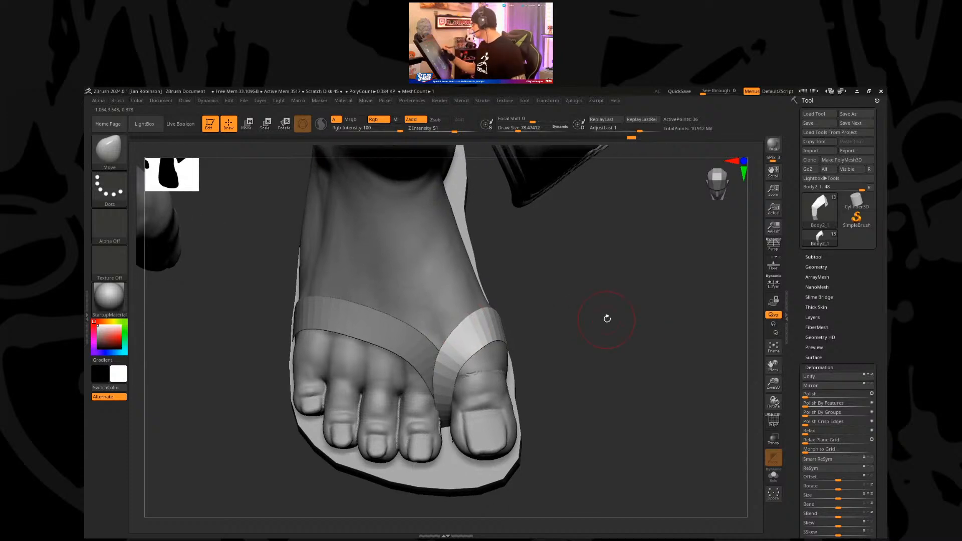
Step: Set the big toe strap's dynamic subdivision thickness to 0.01266
{"action": "left_click", "coordinate": [827, 267]}
{"action": "left_click_drag", "start_coordinate": [661, 350], "coordinate": [606, 334]}
{"action": "left_click", "coordinate": [822, 201]}
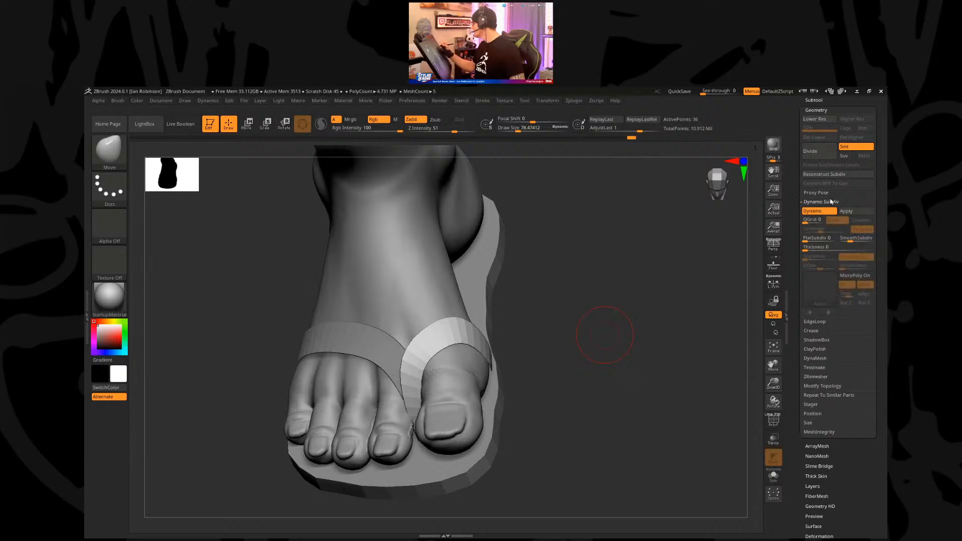
{"action": "left_click", "coordinate": [817, 247]}
{"action": "left_click_drag", "start_coordinate": [817, 247], "coordinate": [827, 247]}
{"action": "mouse_move", "coordinate": [629, 300]}
{"action": "left_mouse_down", "text": "alt"}
{"action": "mouse_move", "coordinate": [629, 321]}
{"action": "mouse_move", "coordinate": [629, 306]}
{"action": "left_mouse_up", "text": "alt"}
Step: Adjust the thickened big toe strap's outer end with the Move brush at draw size about 203
{"action": "key", "text": "s"}
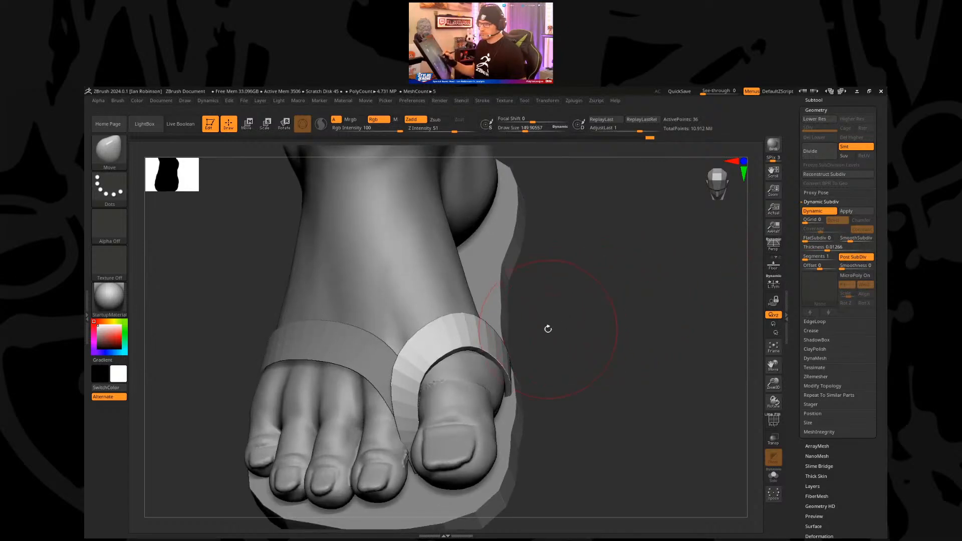
{"action": "key", "text": "s"}
{"action": "left_click_drag", "start_coordinate": [548, 329], "coordinate": [567, 319]}
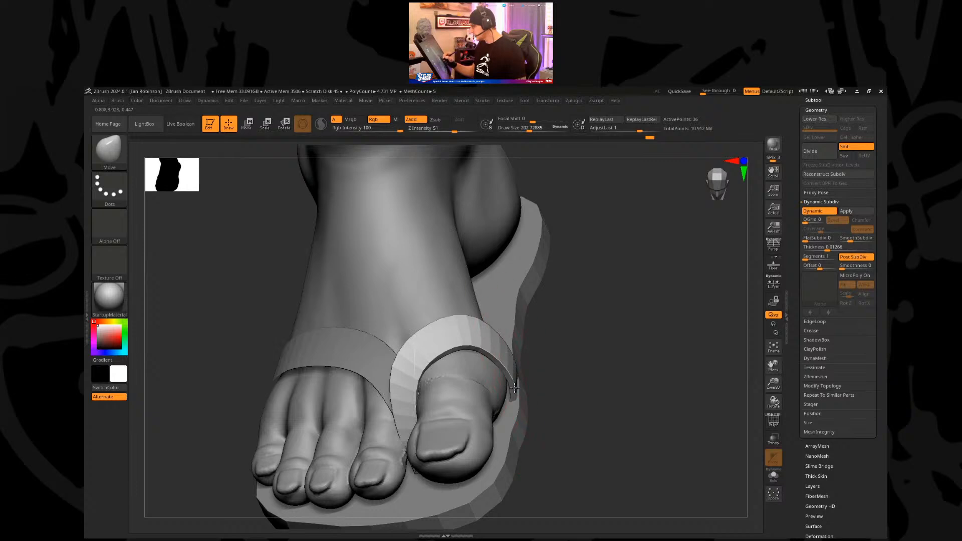
Step: Select the big toe strap and set its dynamic subdivision thickness to 0.015
{"action": "left_click", "coordinate": [387, 364], "text": "alt"}
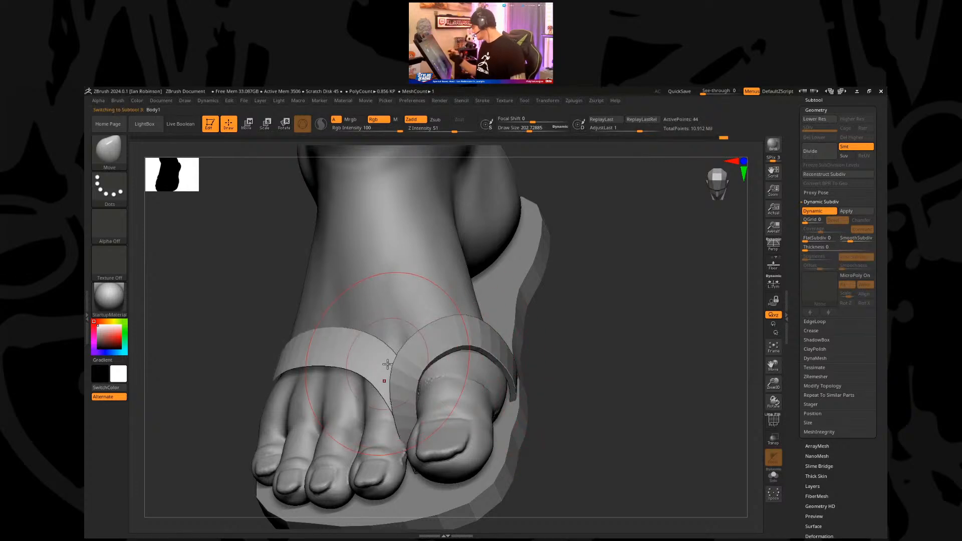
{"action": "left_click", "coordinate": [501, 351], "text": "alt"}
{"action": "left_click", "coordinate": [828, 248]}
{"action": "type", "text": "0"}
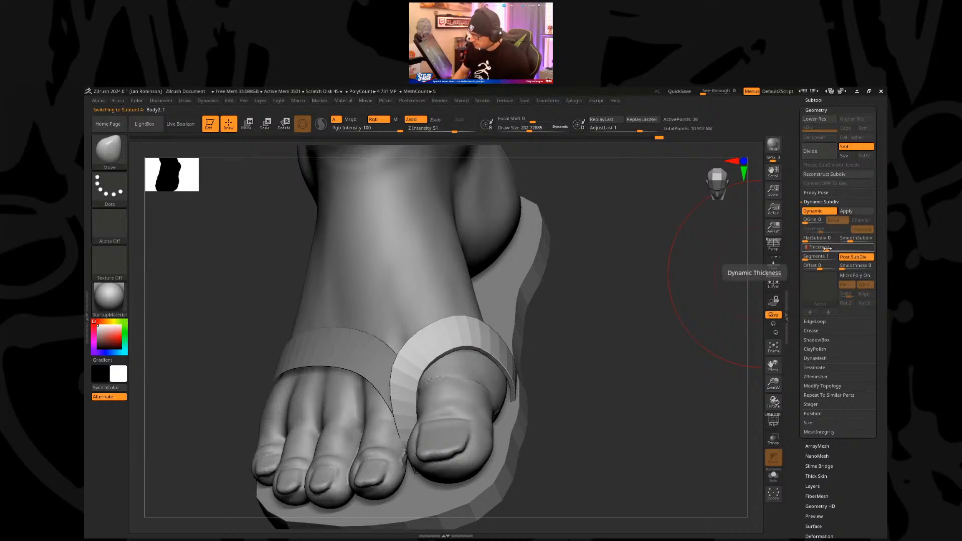
{"action": "type", "text": ".015"}
{"action": "key", "text": "Return"}
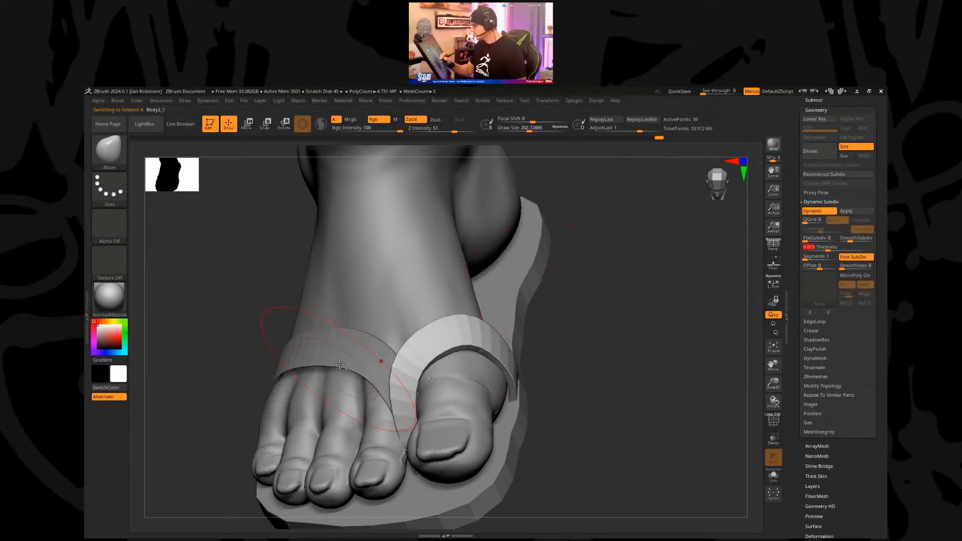
Step: Select the strap over the smaller toes and set its dynamic subdivision thickness to 0.015
{"action": "left_click", "coordinate": [352, 346], "text": "alt"}
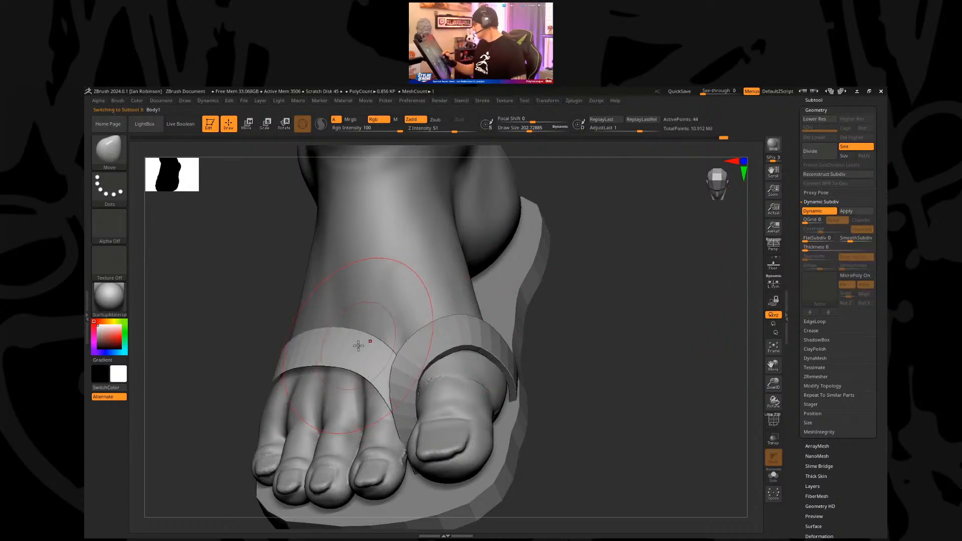
{"action": "left_click", "coordinate": [812, 248]}
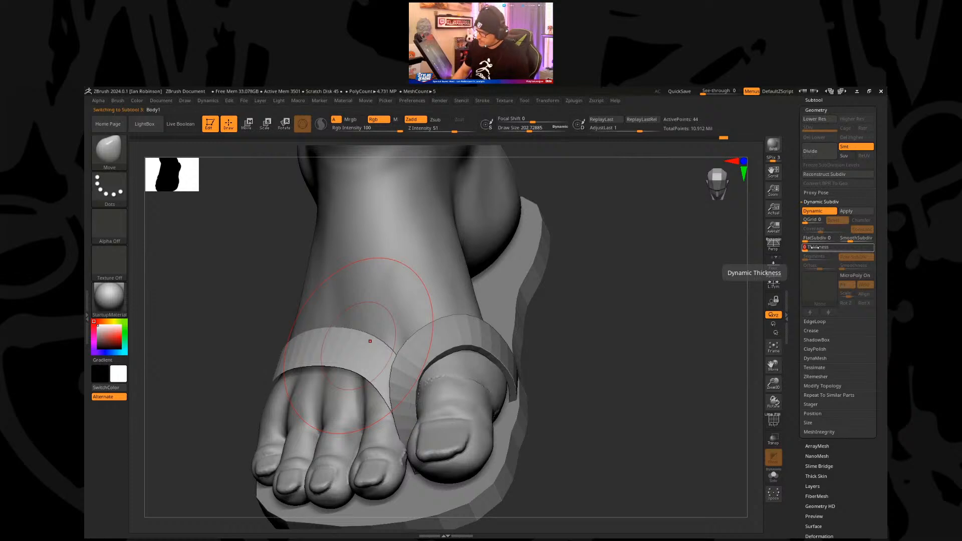
{"action": "type", "text": ".015"}
{"action": "key", "text": "Return"}
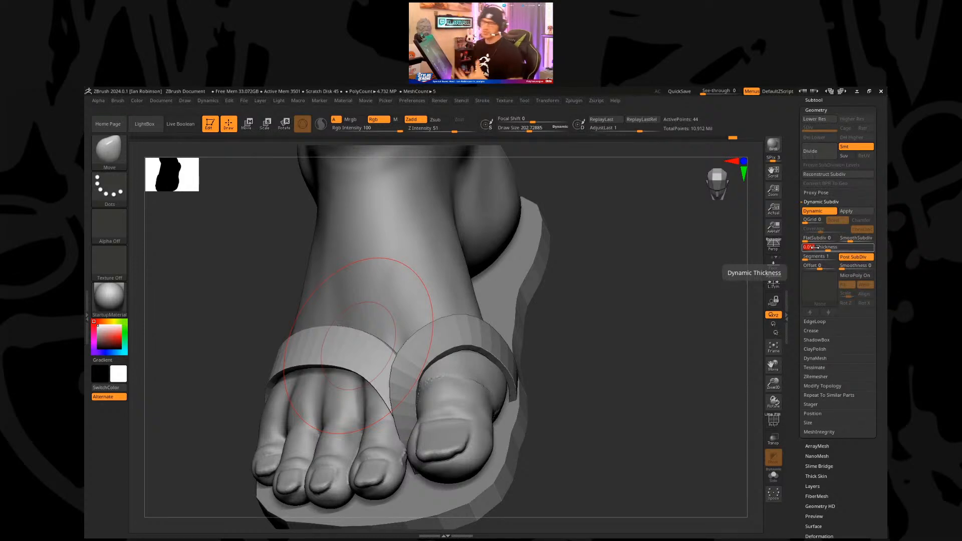
Step: Refine the smaller-toe strap's inner end where it meets the big toe strap with the Move brush at draw size about 160
{"action": "left_click_drag", "start_coordinate": [587, 314], "coordinate": [385, 382]}
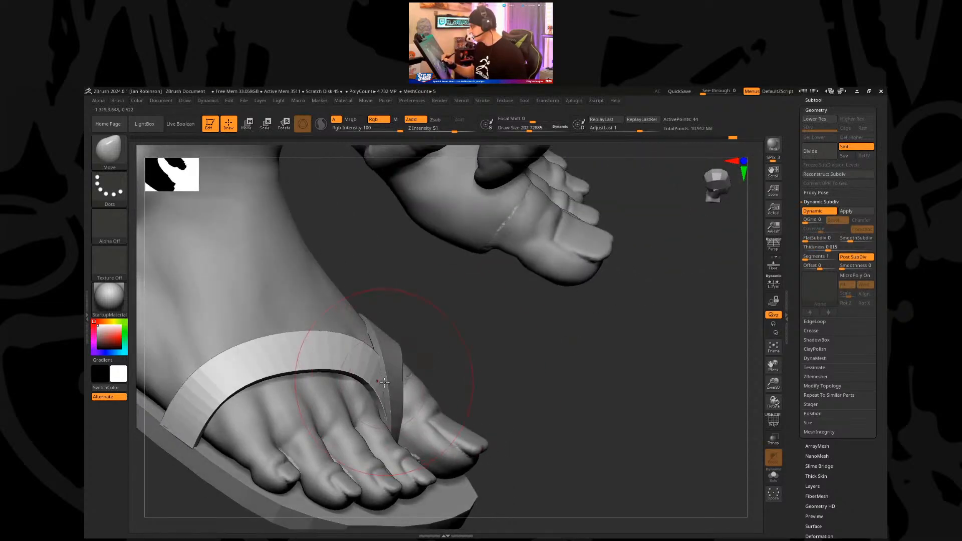
{"action": "key", "text": "s"}
{"action": "left_click_drag", "start_coordinate": [453, 351], "coordinate": [426, 371]}
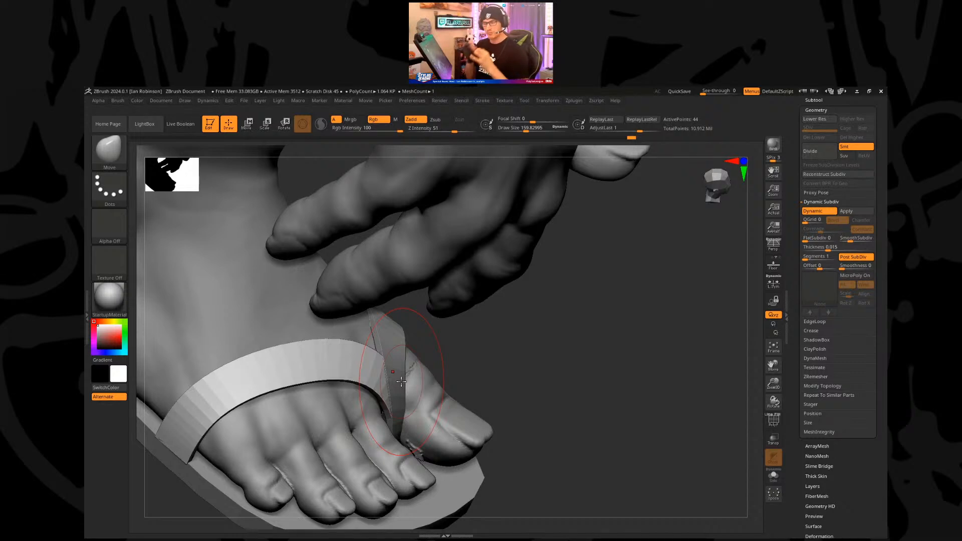
{"action": "left_click_drag", "start_coordinate": [542, 384], "coordinate": [522, 325]}
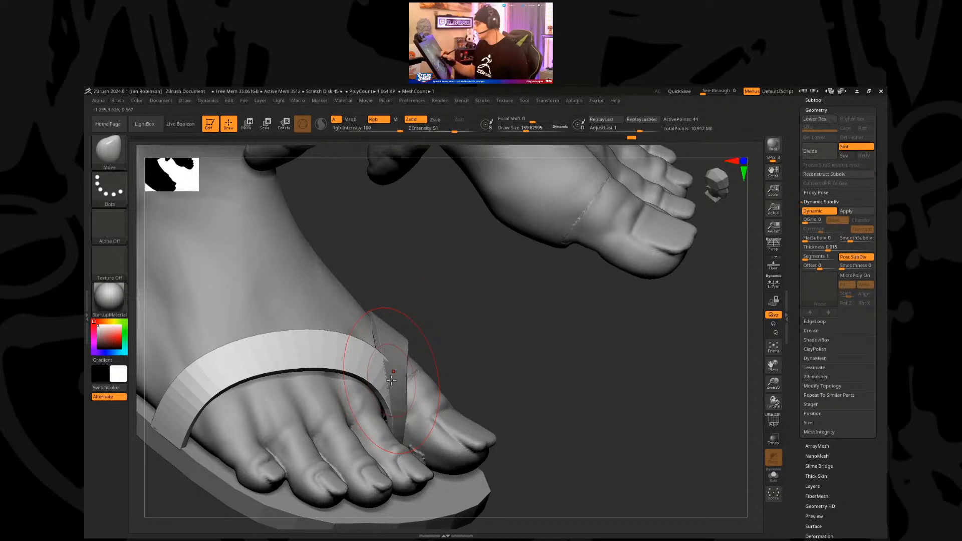
{"action": "right_click_drag", "start_coordinate": [393, 381], "coordinate": [394, 358]}
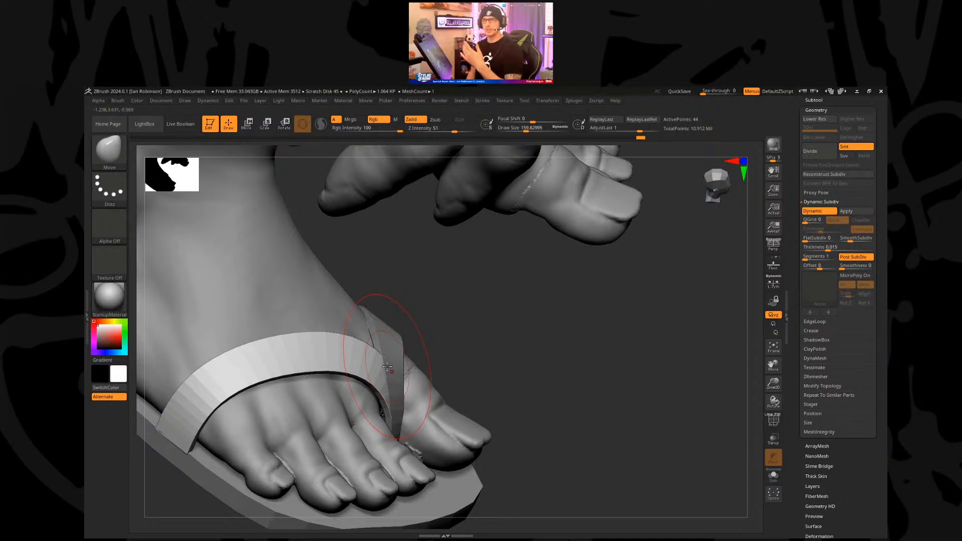
{"action": "left_click_drag", "start_coordinate": [438, 350], "coordinate": [457, 348]}
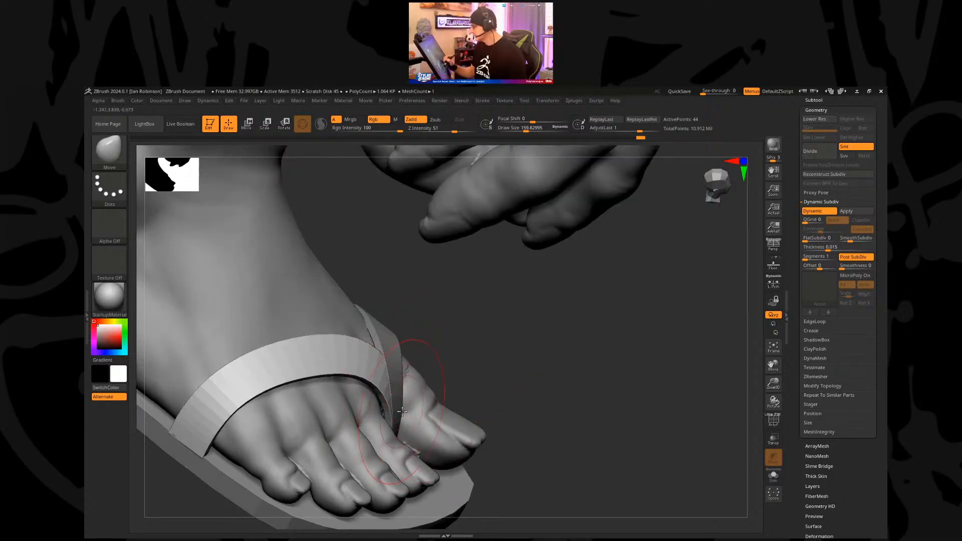
{"action": "mouse_move", "coordinate": [405, 411]}
{"action": "right_mouse_down"}
{"action": "mouse_move", "coordinate": [479, 317]}
{"action": "mouse_move", "coordinate": [515, 305]}
{"action": "mouse_move", "coordinate": [375, 343]}
{"action": "right_mouse_up"}
Step: Fit the thickened smaller-toe strap to the foot and sole with the Move brush at draw size about 220
{"action": "key", "text": "s"}
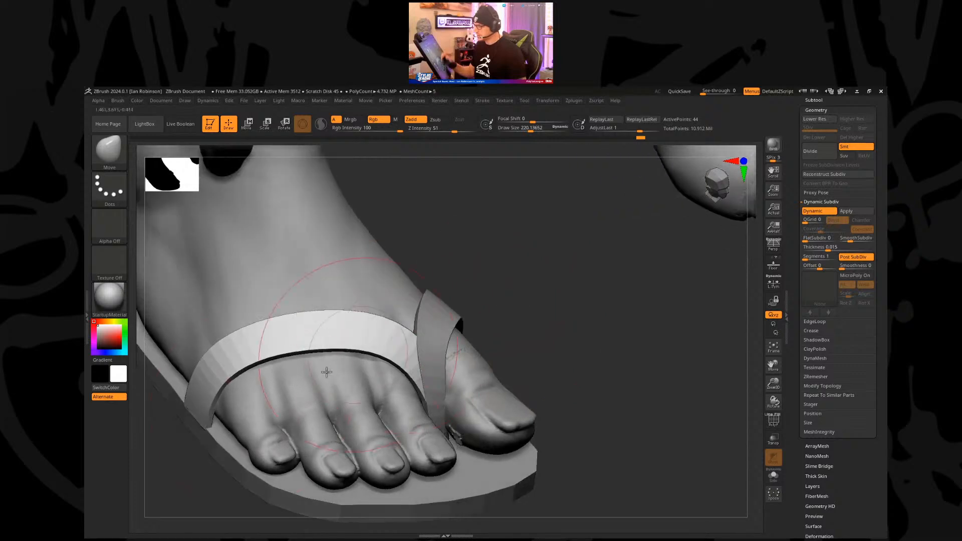
{"action": "left_click", "coordinate": [208, 414], "text": "alt"}
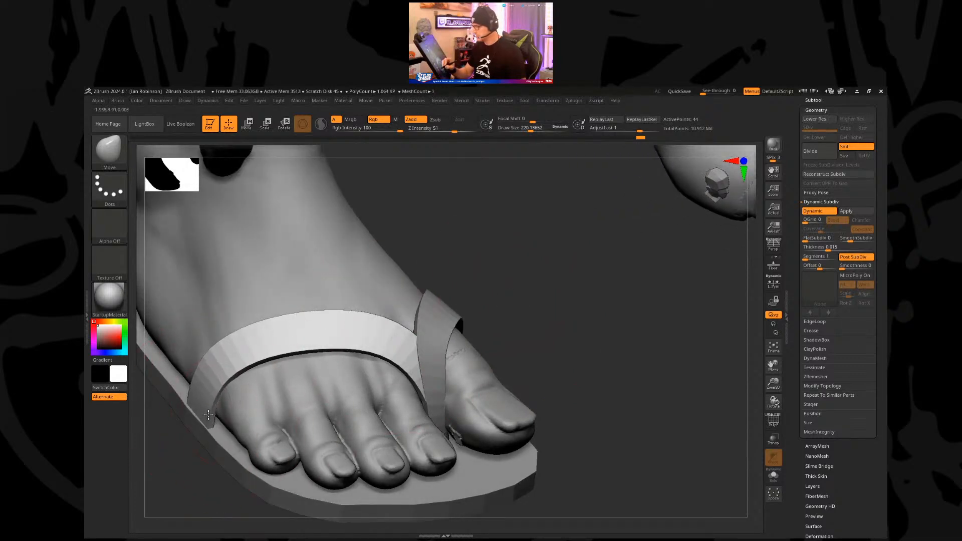
{"action": "mouse_move", "coordinate": [494, 279]}
{"action": "right_mouse_down"}
{"action": "mouse_move", "coordinate": [520, 281]}
{"action": "mouse_move", "coordinate": [501, 296]}
{"action": "right_mouse_up"}
{"action": "left_click", "coordinate": [502, 296], "text": "alt"}
{"action": "mouse_move", "coordinate": [462, 396]}
{"action": "right_mouse_down"}
{"action": "mouse_move", "coordinate": [478, 397]}
{"action": "mouse_move", "coordinate": [455, 386]}
{"action": "right_mouse_up"}
{"action": "left_click", "coordinate": [332, 390], "text": "alt"}
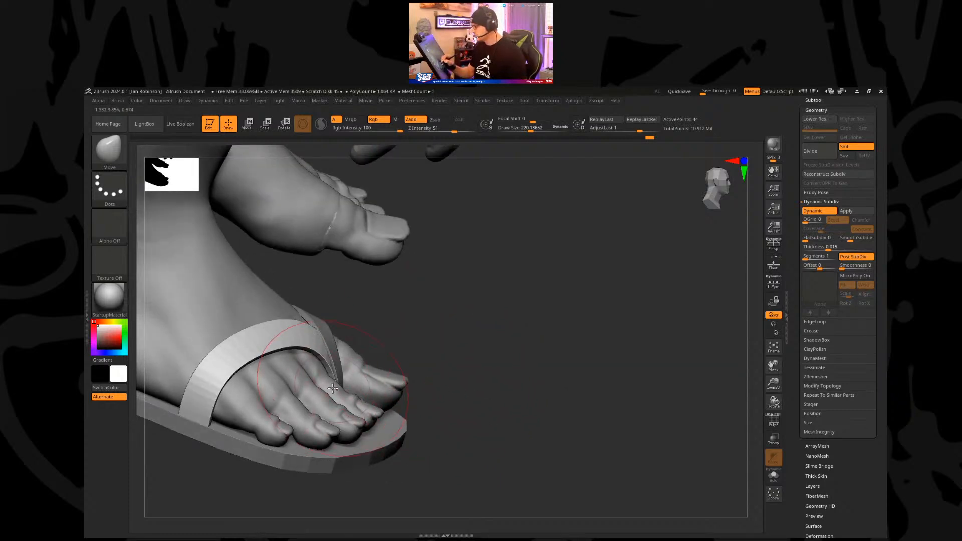
Step: Select the big toe strap and reshape its inner side where it meets the smaller-toe strap with the Move brush at draw size about 220
{"action": "left_click", "coordinate": [363, 357], "text": "alt"}
{"action": "right_click_drag", "start_coordinate": [369, 409], "coordinate": [344, 385]}
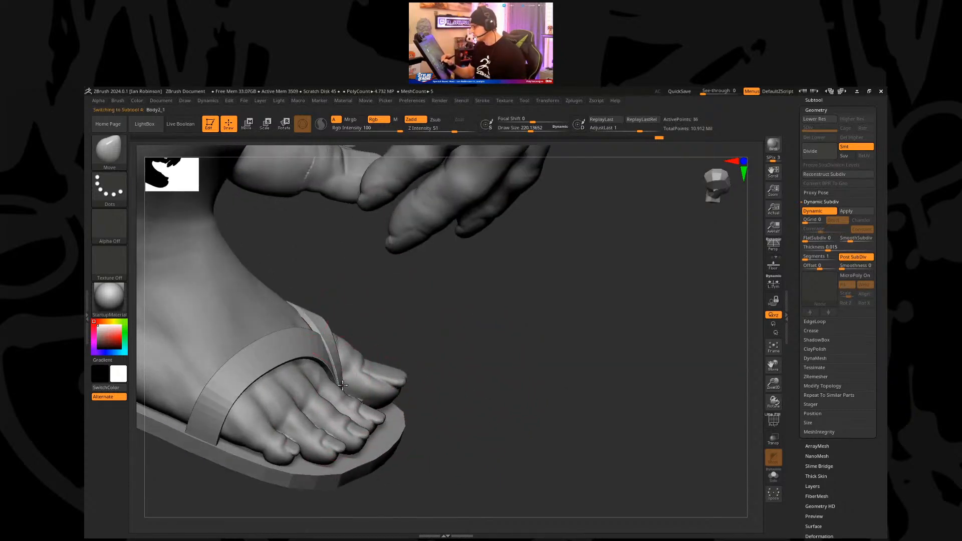
{"action": "left_click", "coordinate": [332, 358], "text": "alt"}
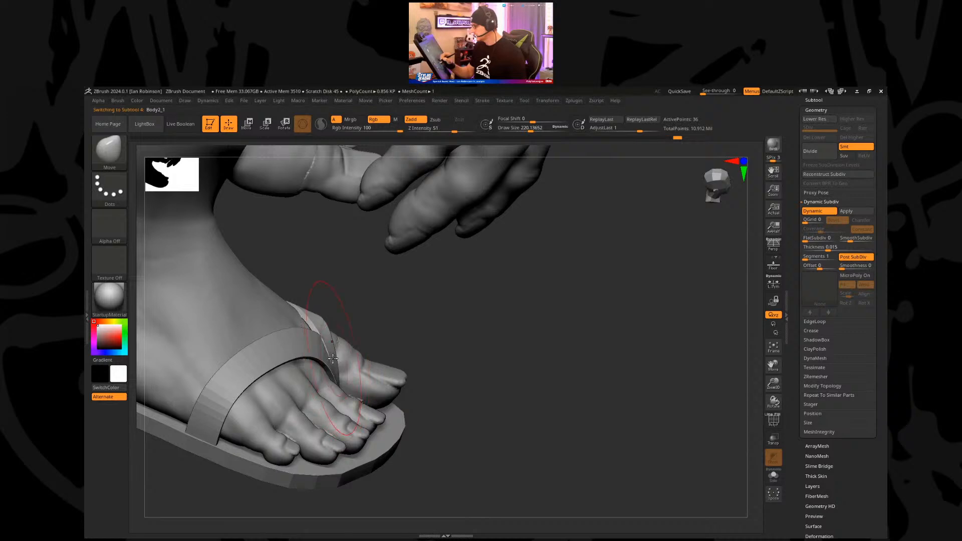
{"action": "right_click_drag", "start_coordinate": [333, 358], "coordinate": [371, 381]}
{"action": "left_click", "coordinate": [368, 415], "text": "alt"}
{"action": "left_click", "coordinate": [366, 414], "text": "alt"}
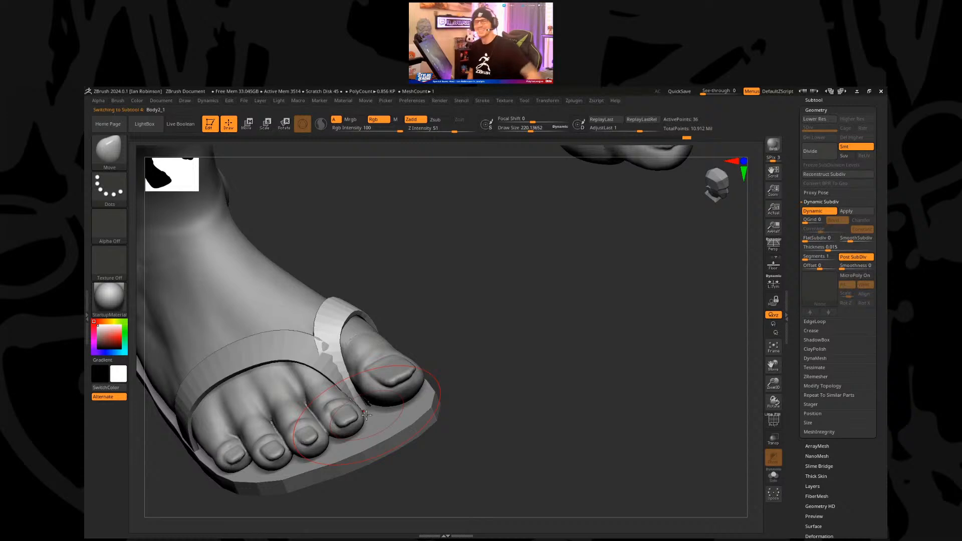
{"action": "right_click_drag", "start_coordinate": [366, 414], "coordinate": [370, 307]}
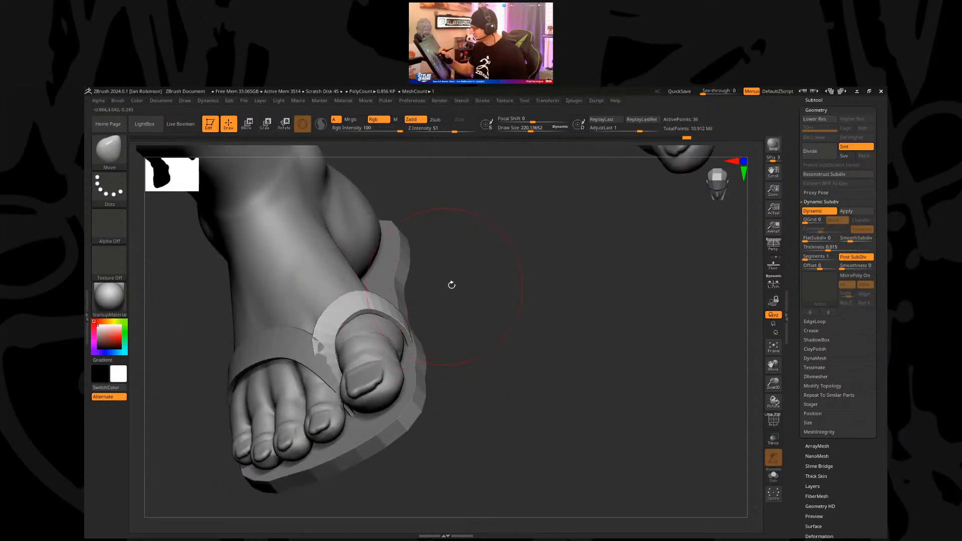
{"action": "right_click_drag", "start_coordinate": [451, 281], "coordinate": [353, 286]}
{"action": "right_click_drag", "start_coordinate": [487, 311], "coordinate": [412, 324]}
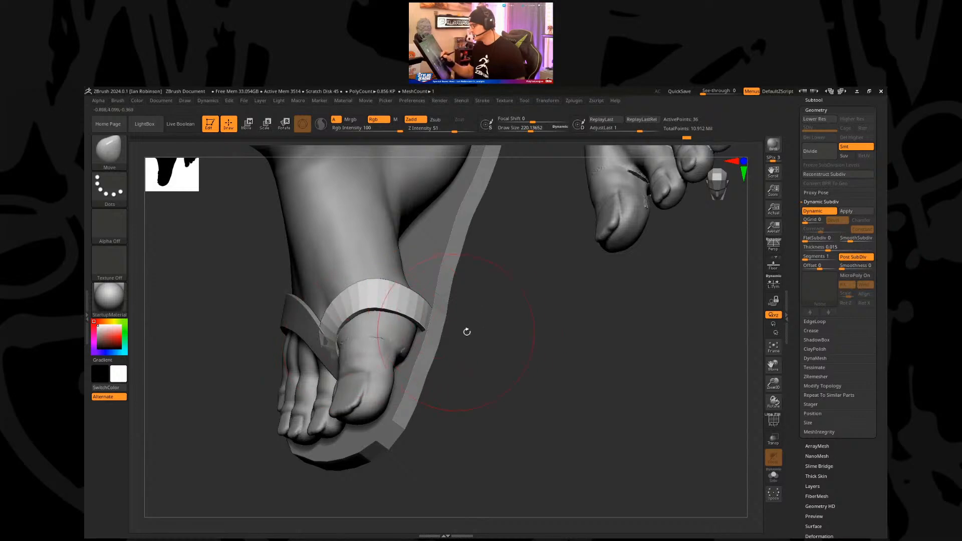
{"action": "left_click_drag", "start_coordinate": [337, 337], "coordinate": [329, 342]}
{"action": "right_click_drag", "start_coordinate": [440, 310], "coordinate": [386, 350]}
{"action": "left_click_drag", "start_coordinate": [334, 315], "coordinate": [326, 320]}
Step: Select the body and isolate it to expose the gap between the big toe and the second toe
{"action": "left_click", "coordinate": [294, 332], "text": "alt"}
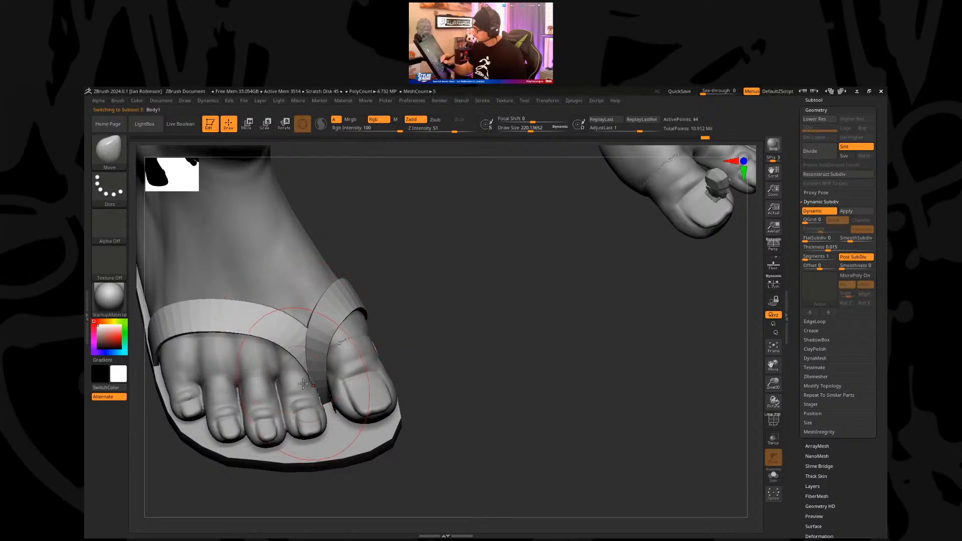
{"action": "right_click_drag", "start_coordinate": [414, 305], "coordinate": [438, 362]}
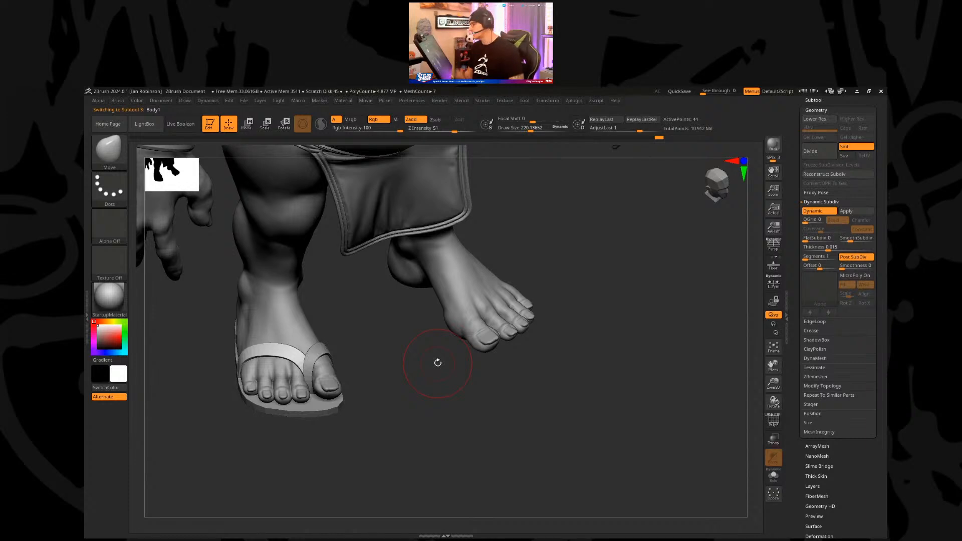
{"action": "right_click_drag", "start_coordinate": [437, 363], "coordinate": [425, 421]}
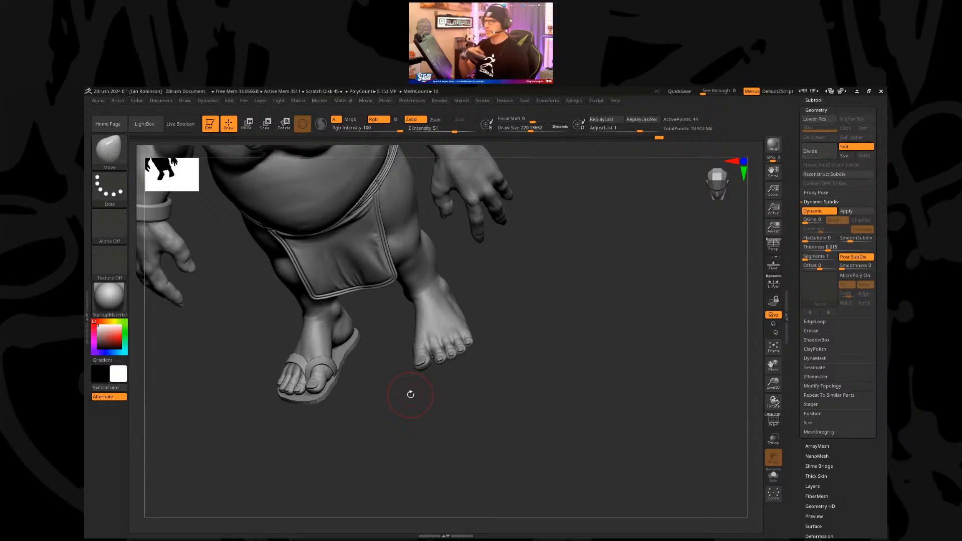
{"action": "left_click_drag", "start_coordinate": [410, 394], "coordinate": [365, 370]}
{"action": "left_click", "coordinate": [372, 369], "text": "alt"}
{"action": "left_click_drag", "start_coordinate": [383, 375], "coordinate": [389, 400]}
{"action": "left_click", "coordinate": [352, 390], "text": "alt"}
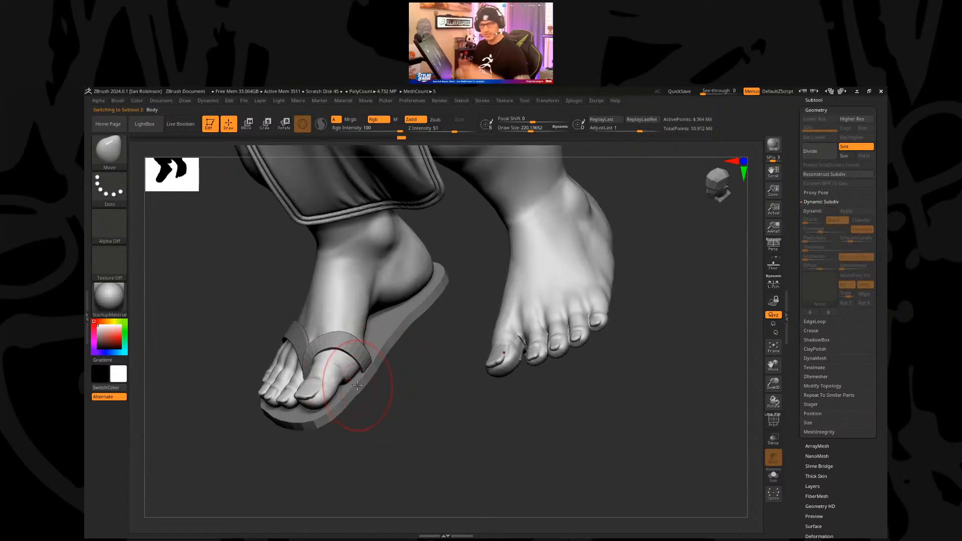
{"action": "key", "text": "s"}
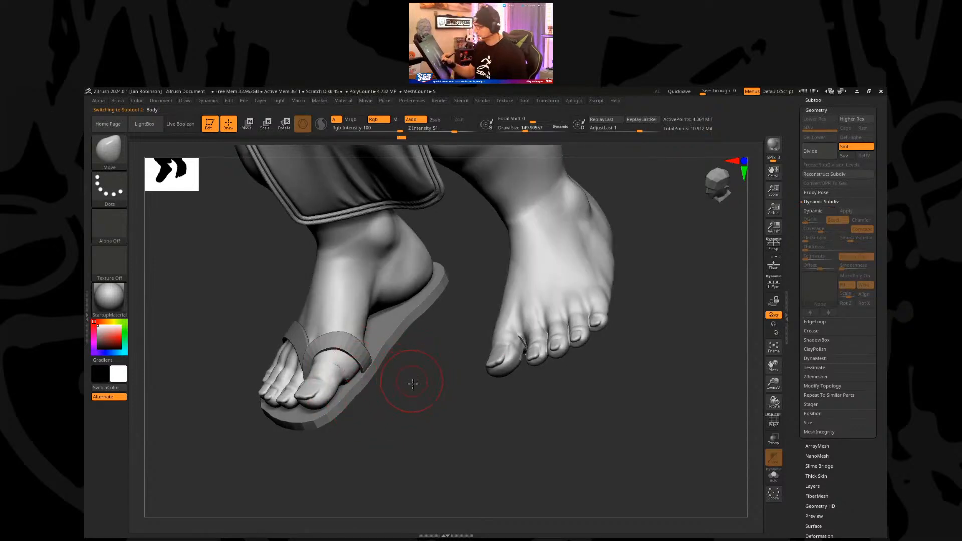
{"action": "left_click_drag", "start_coordinate": [412, 382], "coordinate": [344, 356]}
{"action": "key", "text": "shift"}
{"action": "left_click_drag", "start_coordinate": [401, 368], "coordinate": [429, 362]}
{"action": "left_click", "coordinate": [773, 476]}
{"action": "left_click_drag", "start_coordinate": [426, 396], "coordinate": [449, 470], "text": "alt"}
Step: Fill the torn skin between the big toe and second toe with ClayBuildup and Inflate at draw size about 86, undoing the last stroke
{"action": "key", "text": "s"}
{"action": "mouse_move", "coordinate": [429, 365]}
{"action": "left_mouse_down"}
{"action": "mouse_move", "coordinate": [453, 350]}
{"action": "mouse_move", "coordinate": [404, 319]}
{"action": "mouse_move", "coordinate": [410, 307]}
{"action": "mouse_move", "coordinate": [430, 332]}
{"action": "mouse_move", "coordinate": [418, 364]}
{"action": "left_mouse_up"}
{"action": "key", "text": "b"}
{"action": "key", "text": "c"}
{"action": "key", "text": "b"}
{"action": "key", "text": "s"}
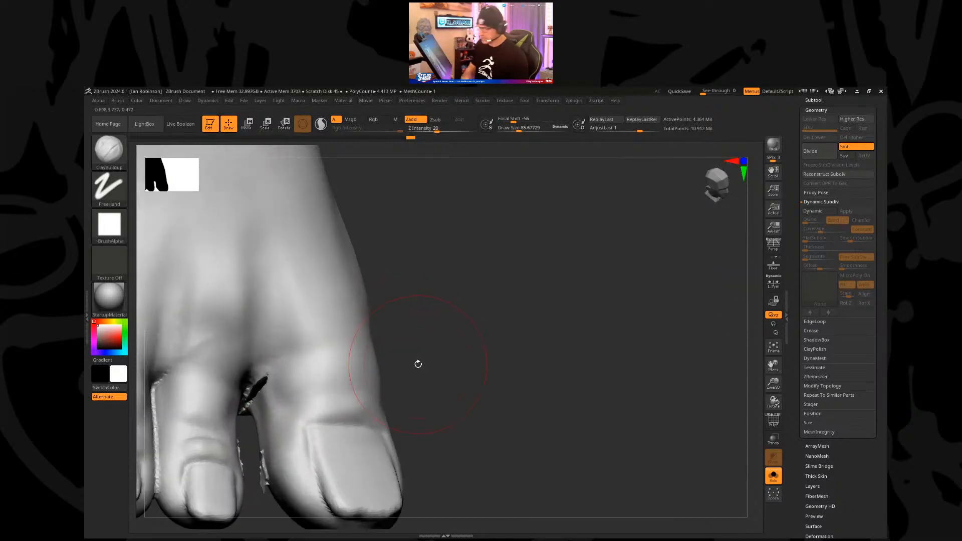
{"action": "key", "text": "b"}
{"action": "key", "text": "i"}
{"action": "key", "text": "n"}
{"action": "mouse_move", "coordinate": [256, 383]}
{"action": "left_mouse_down"}
{"action": "mouse_move", "coordinate": [266, 392]}
{"action": "mouse_move", "coordinate": [257, 382]}
{"action": "left_mouse_up"}
{"action": "key", "text": "ctrl+z"}
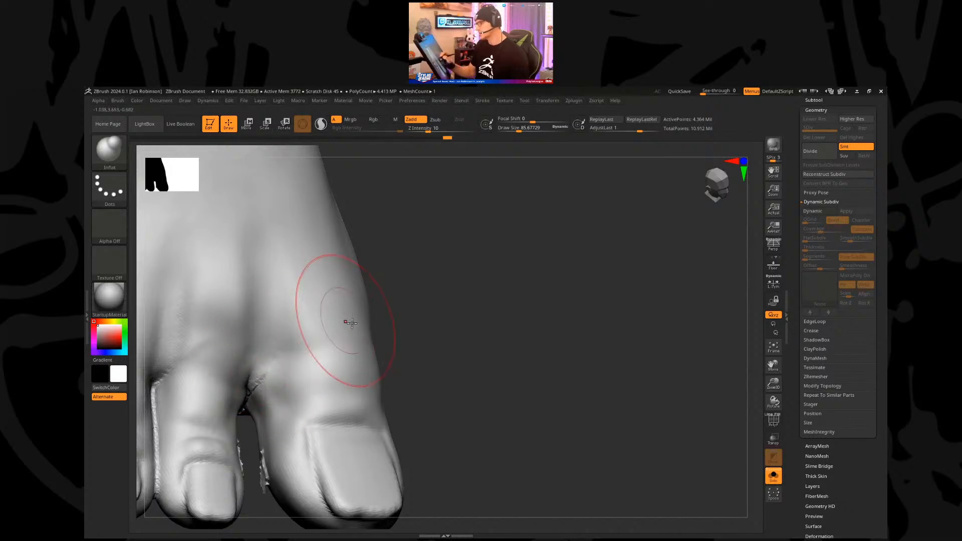
Step: Update the body's DynaMesh and smooth the skin between the big toe and second toe
{"action": "left_click_drag", "start_coordinate": [486, 316], "coordinate": [463, 374], "text": "alt"}
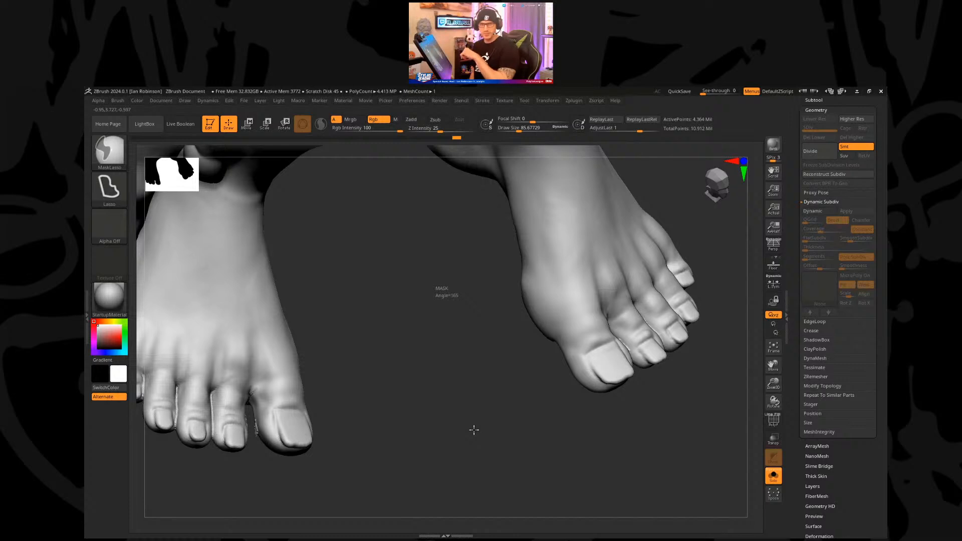
{"action": "left_click", "coordinate": [474, 429], "text": "ctrl"}
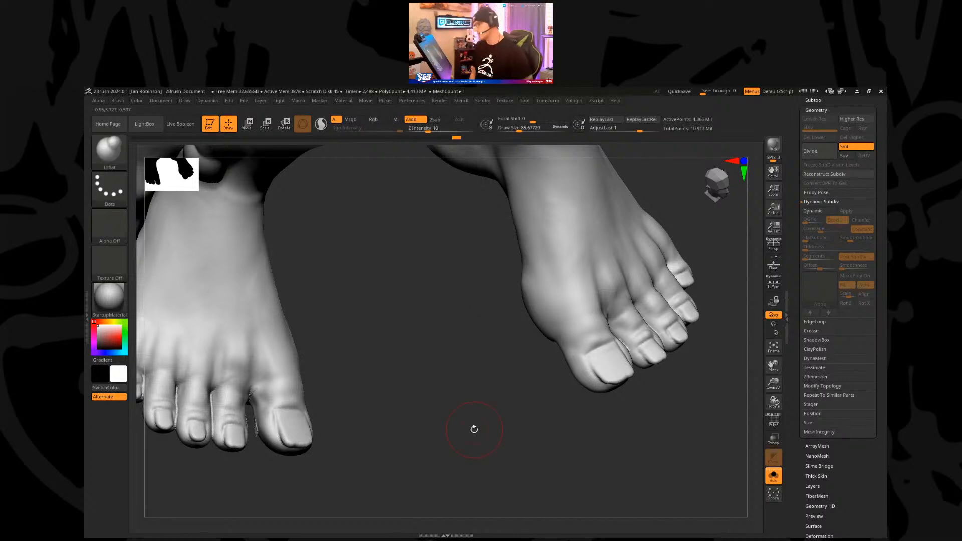
{"action": "left_click_drag", "start_coordinate": [474, 429], "coordinate": [284, 379]}
{"action": "key", "text": "shift"}
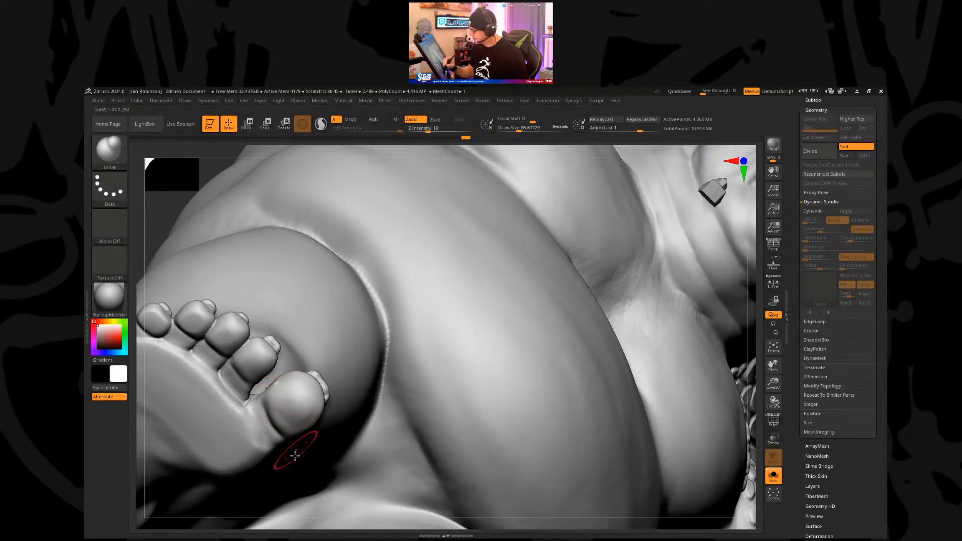
{"action": "mouse_move", "coordinate": [298, 441]}
{"action": "left_mouse_down"}
{"action": "mouse_move", "coordinate": [320, 468]}
{"action": "mouse_move", "coordinate": [308, 447]}
{"action": "mouse_move", "coordinate": [301, 376]}
{"action": "mouse_move", "coordinate": [296, 404]}
{"action": "mouse_move", "coordinate": [308, 434]}
{"action": "mouse_move", "coordinate": [279, 397]}
{"action": "left_mouse_up"}
Step: Clean up the skin between the big toe and second toe with TrimDynamic at draw size about 42, and show the whole character again
{"action": "key", "text": "b"}
{"action": "key", "text": "t"}
{"action": "key", "text": "d"}
{"action": "key", "text": "s"}
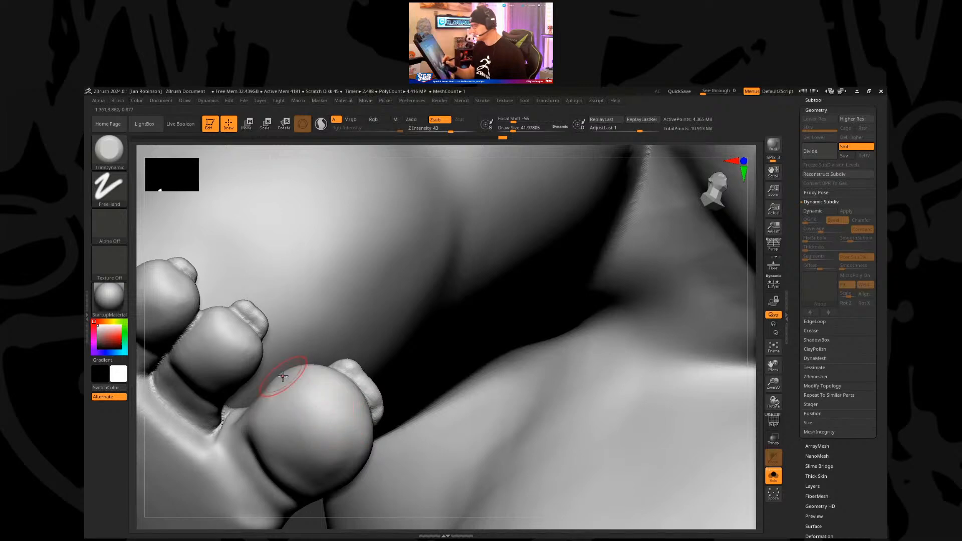
{"action": "key", "text": "f"}
{"action": "mouse_move", "coordinate": [636, 277]}
{"action": "left_mouse_down"}
{"action": "mouse_move", "coordinate": [625, 348]}
{"action": "mouse_move", "coordinate": [507, 449]}
{"action": "mouse_move", "coordinate": [602, 461]}
{"action": "mouse_move", "coordinate": [552, 444]}
{"action": "mouse_move", "coordinate": [612, 516]}
{"action": "mouse_move", "coordinate": [371, 467]}
{"action": "left_mouse_up"}
{"action": "left_click", "coordinate": [774, 477]}
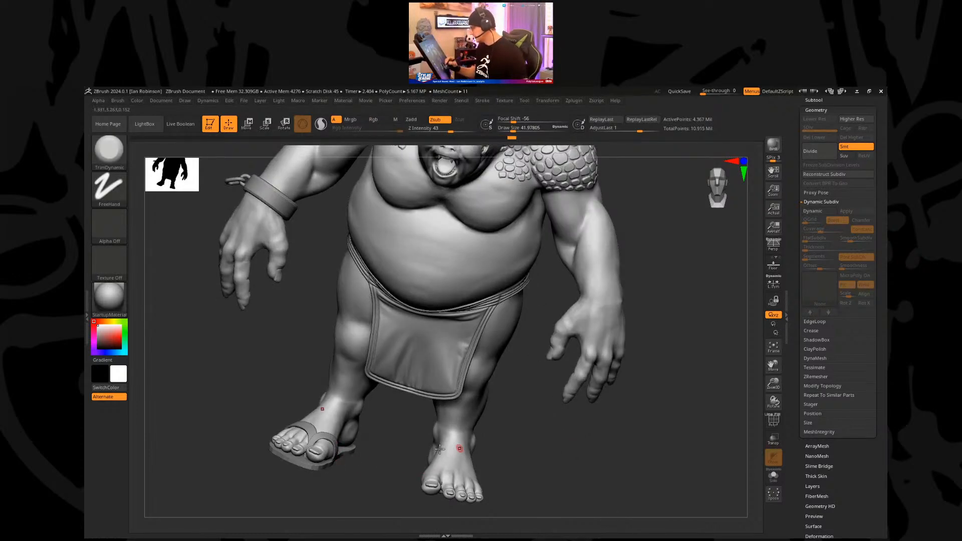
Step: Select the smaller-toe strap's subtool, Body1, in the Sandals folder and copy it
{"action": "left_click", "coordinate": [332, 438], "text": "alt"}
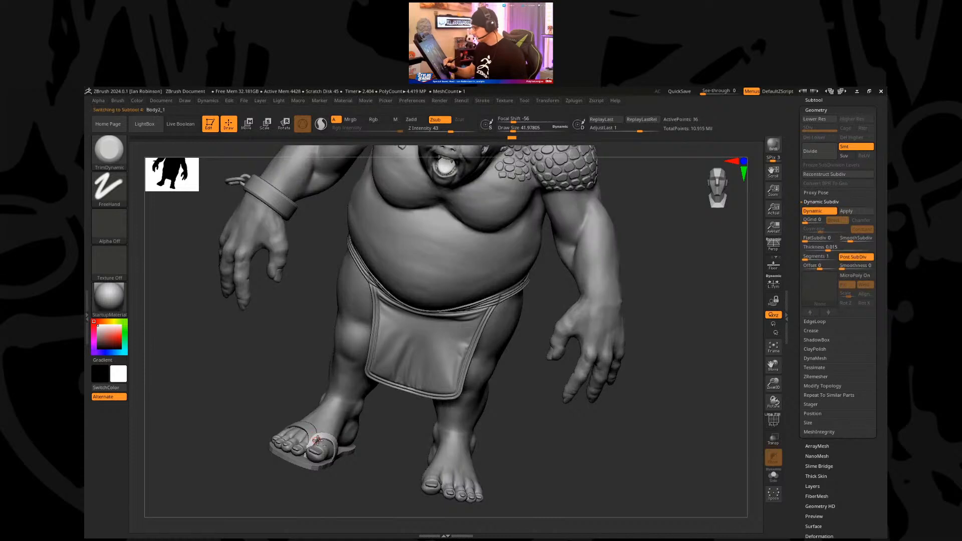
{"action": "left_click", "coordinate": [814, 100]}
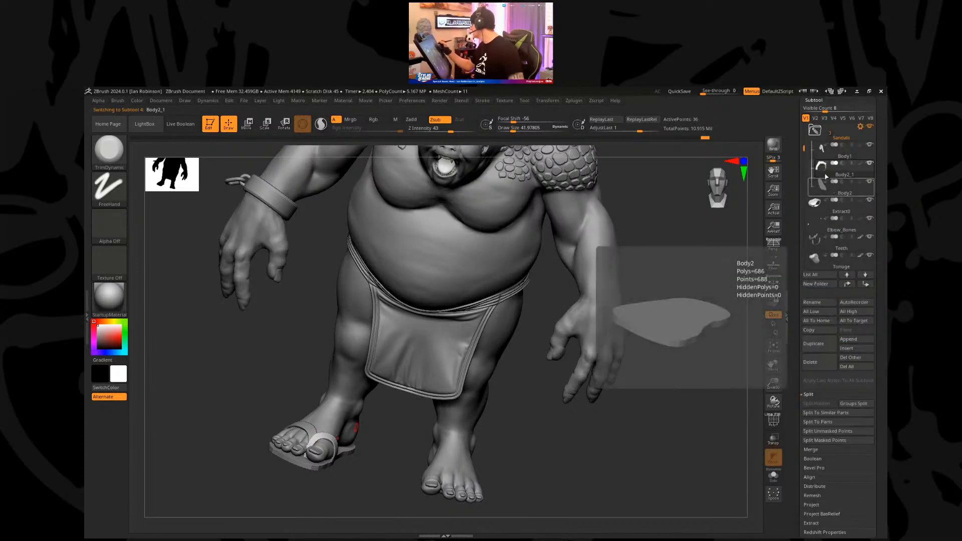
{"action": "left_click", "coordinate": [830, 153]}
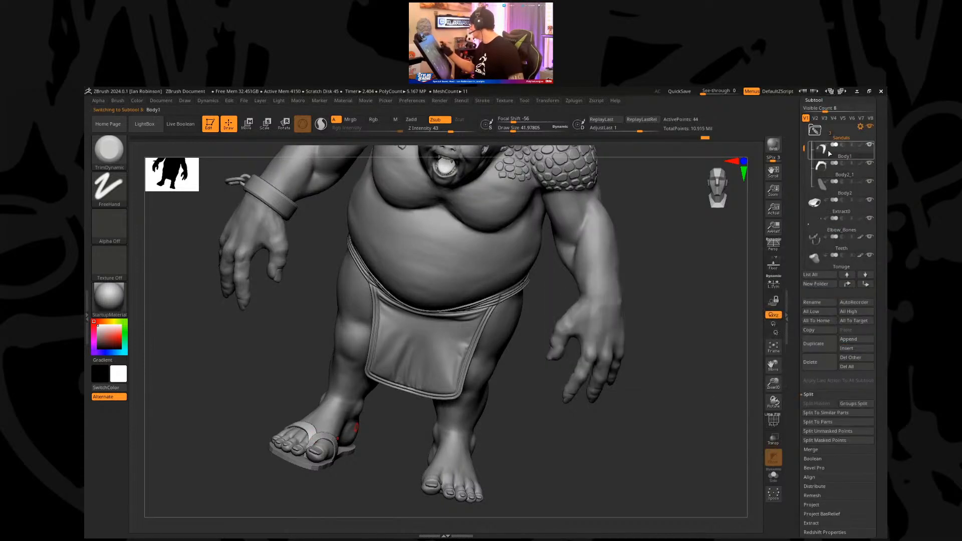
{"action": "left_click", "coordinate": [820, 332]}
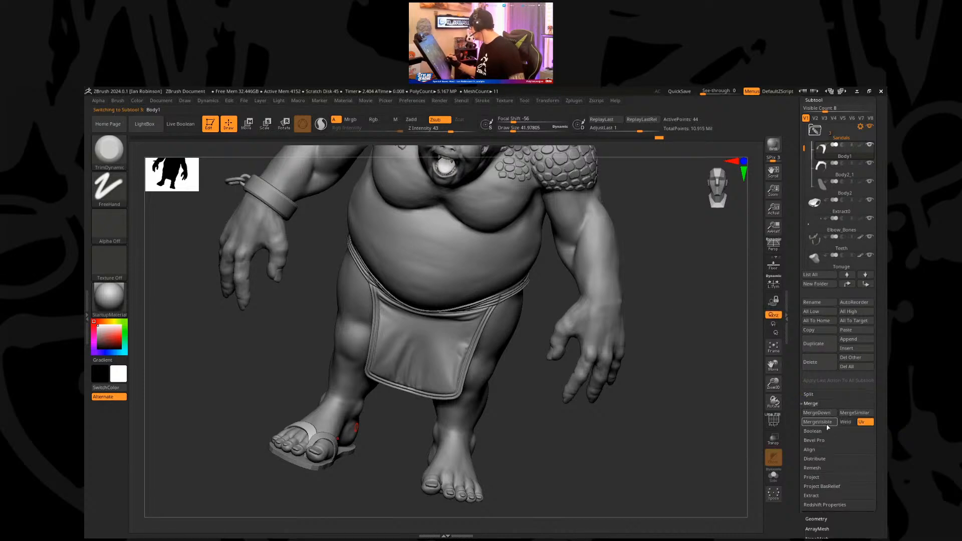
Step: Merge the Body1 strap down into the Body2_1 strap and rename the merged subtool Sandal_Straps
{"action": "left_click", "coordinate": [826, 414]}
{"action": "left_click", "coordinate": [738, 430]}
{"action": "left_click_drag", "start_coordinate": [673, 394], "coordinate": [712, 373]}
{"action": "left_click", "coordinate": [818, 304]}
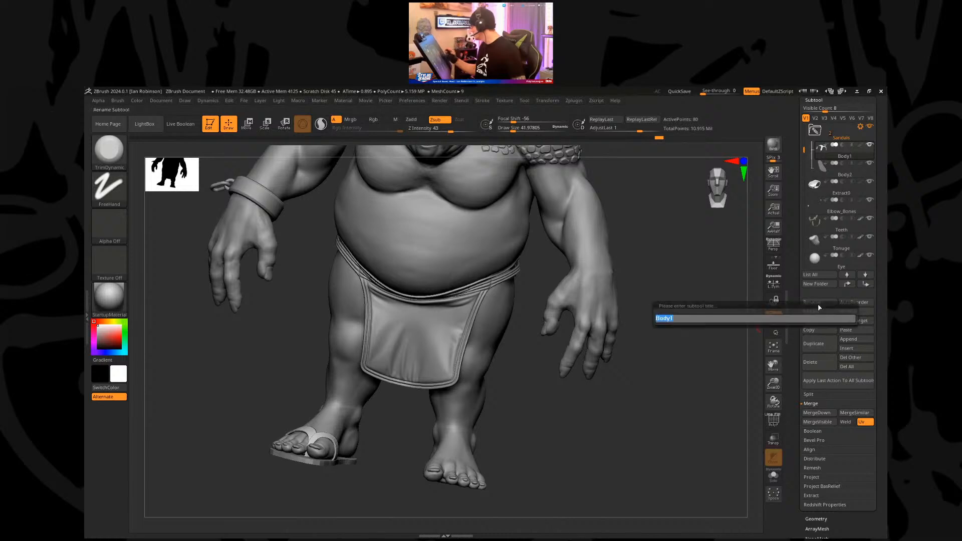
{"action": "type", "text": "Sandal_Strap"}
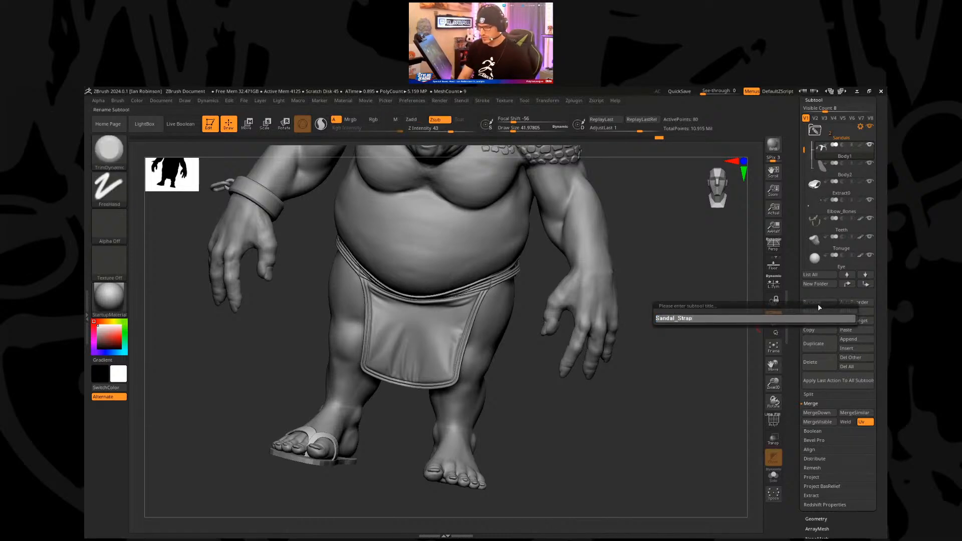
{"action": "type", "text": "s"}
{"action": "key", "text": "Return"}
Step: Select the sole's subtool, Body2, and rename it Sandal_Base
{"action": "key", "text": "Down"}
{"action": "left_click", "coordinate": [820, 303]}
{"action": "type", "text": "Sand"}
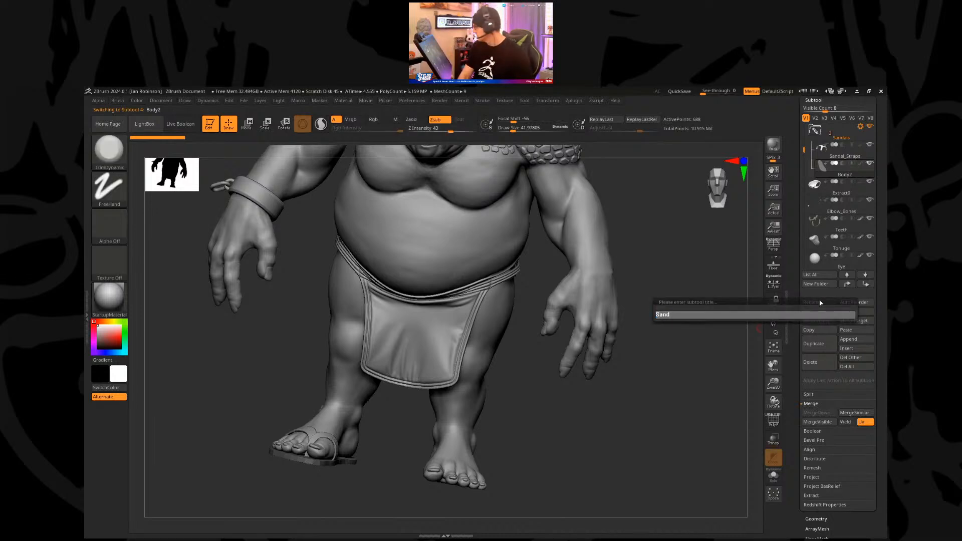
{"action": "type", "text": "al_"}
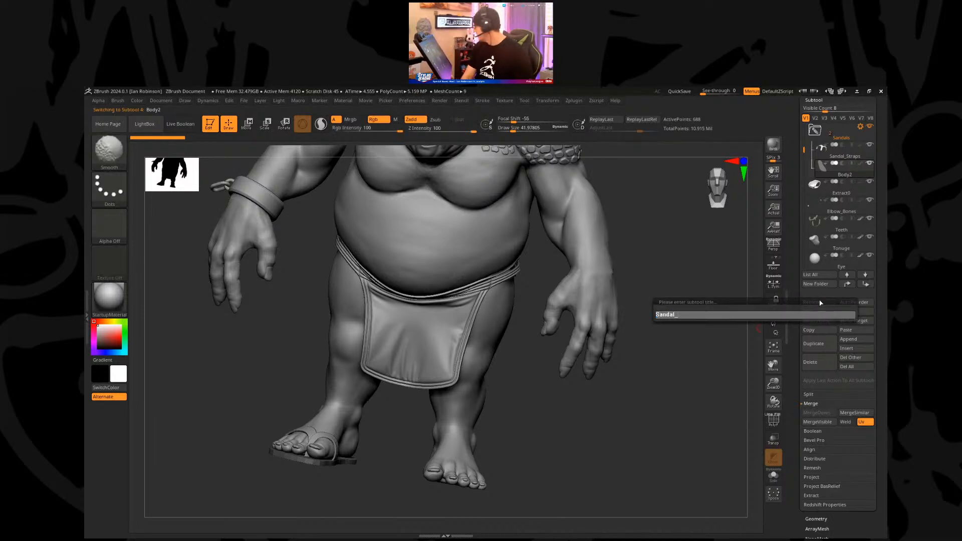
{"action": "type", "text": "Base"}
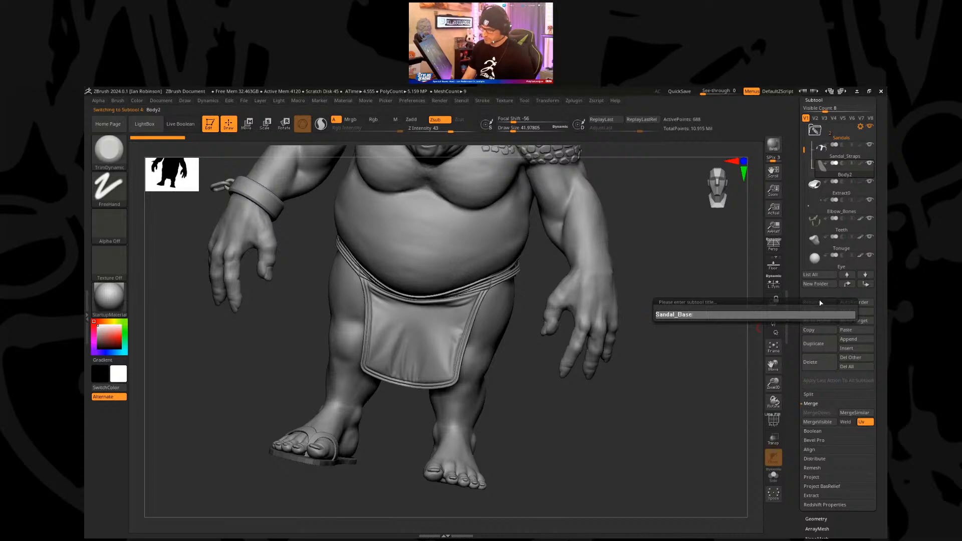
{"action": "key", "text": "Return"}
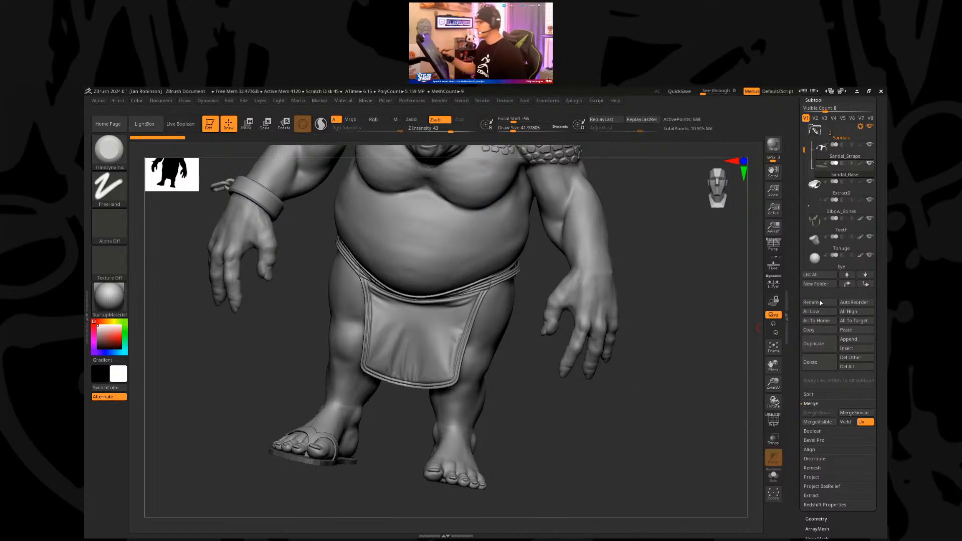
Step: Isolate the sandal base, viewed from below, and reshape the outline of its toe end with the MoveInfiniteDepth brush
{"action": "mouse_move", "coordinate": [544, 389]}
{"action": "left_mouse_down"}
{"action": "mouse_move", "coordinate": [541, 401]}
{"action": "mouse_move", "coordinate": [541, 371]}
{"action": "mouse_move", "coordinate": [348, 420]}
{"action": "mouse_move", "coordinate": [361, 453]}
{"action": "mouse_move", "coordinate": [344, 416]}
{"action": "mouse_move", "coordinate": [355, 350]}
{"action": "mouse_move", "coordinate": [319, 384]}
{"action": "left_mouse_up"}
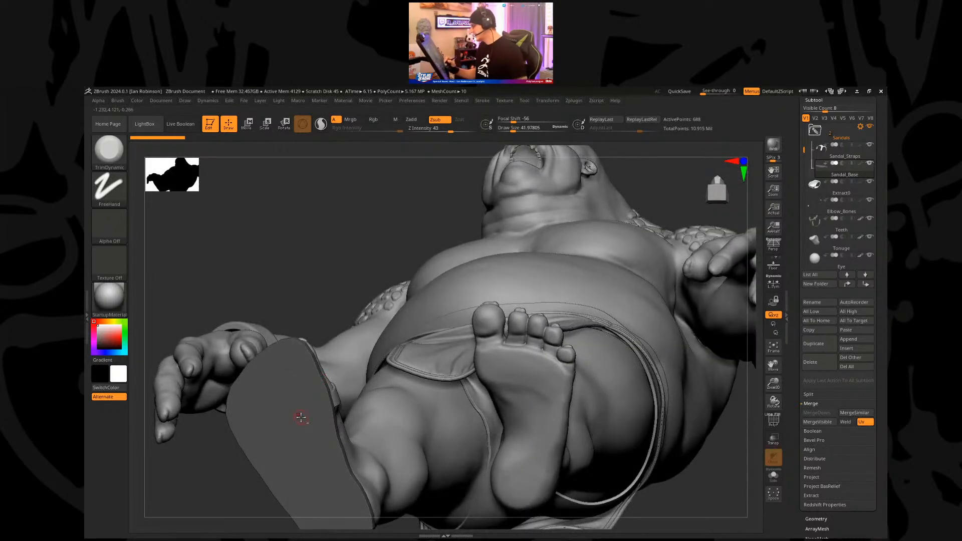
{"action": "key", "text": "shift+f"}
{"action": "key", "text": "shift+f"}
{"action": "left_click", "coordinate": [775, 479]}
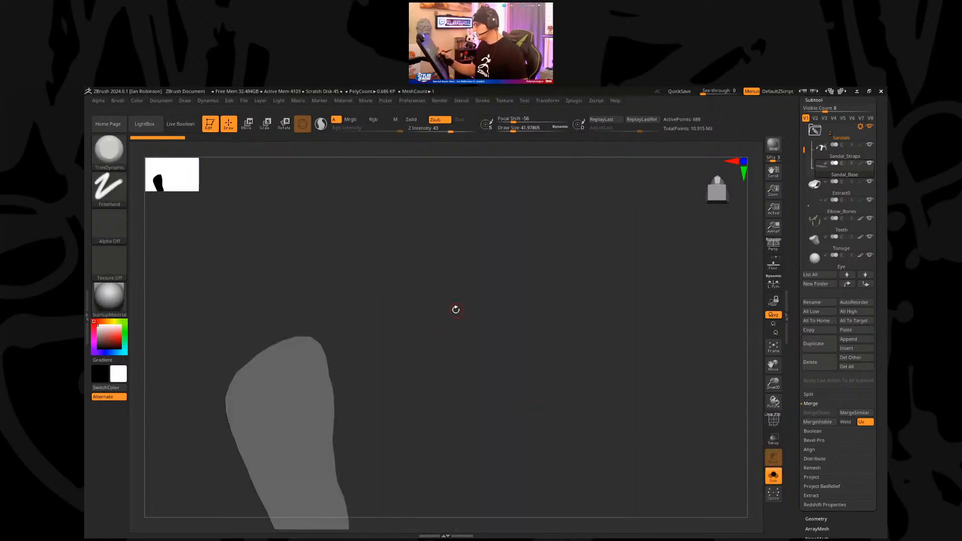
{"action": "key", "text": "b"}
{"action": "key", "text": "m"}
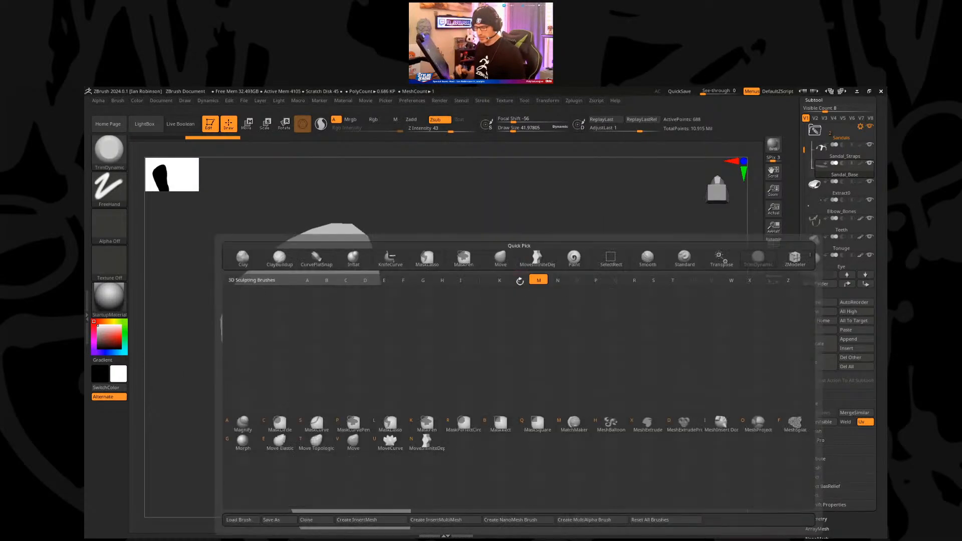
{"action": "key", "text": "i"}
{"action": "key", "text": "s"}
{"action": "left_click_drag", "start_coordinate": [450, 280], "coordinate": [461, 282]}
{"action": "left_click_drag", "start_coordinate": [462, 277], "coordinate": [462, 302], "text": "alt"}
{"action": "left_click_drag", "start_coordinate": [393, 263], "coordinate": [402, 254]}
{"action": "key", "text": "s"}
{"action": "mouse_move", "coordinate": [380, 208]}
{"action": "left_mouse_down"}
{"action": "mouse_move", "coordinate": [370, 200]}
{"action": "mouse_move", "coordinate": [394, 185]}
{"action": "mouse_move", "coordinate": [454, 185]}
{"action": "left_mouse_up"}
{"action": "mouse_move", "coordinate": [310, 224]}
{"action": "left_mouse_down"}
{"action": "mouse_move", "coordinate": [337, 195]}
{"action": "mouse_move", "coordinate": [411, 187]}
{"action": "left_mouse_up"}
Step: Refine the sole's inner and outer edges with MoveInfiniteDepth at draw size about 165, and check the fit with the foot shown again
{"action": "key", "text": "s"}
{"action": "mouse_move", "coordinate": [516, 279]}
{"action": "left_mouse_down"}
{"action": "mouse_move", "coordinate": [516, 296]}
{"action": "mouse_move", "coordinate": [483, 282]}
{"action": "left_mouse_up"}
{"action": "key", "text": "s"}
{"action": "mouse_move", "coordinate": [412, 201]}
{"action": "left_mouse_down"}
{"action": "mouse_move", "coordinate": [400, 203]}
{"action": "mouse_move", "coordinate": [444, 294]}
{"action": "left_mouse_up"}
{"action": "key", "text": "bracketleft"}
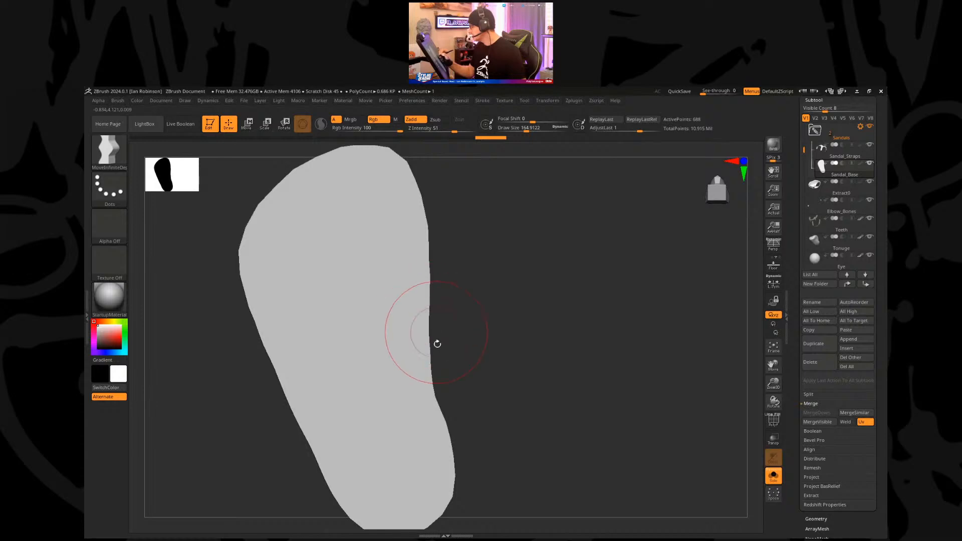
{"action": "left_click_drag", "start_coordinate": [455, 395], "coordinate": [294, 326]}
{"action": "left_click_drag", "start_coordinate": [252, 264], "coordinate": [249, 266]}
{"action": "left_click_drag", "start_coordinate": [268, 333], "coordinate": [274, 335]}
{"action": "left_click_drag", "start_coordinate": [451, 326], "coordinate": [513, 389]}
{"action": "key", "text": "shift+f"}
{"action": "key", "text": "shift+f"}
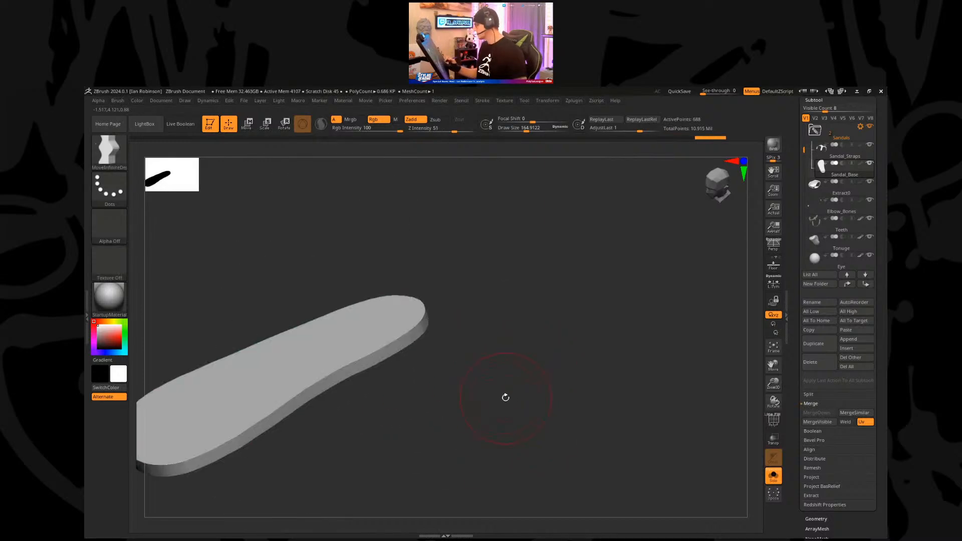
{"action": "left_click", "coordinate": [774, 476]}
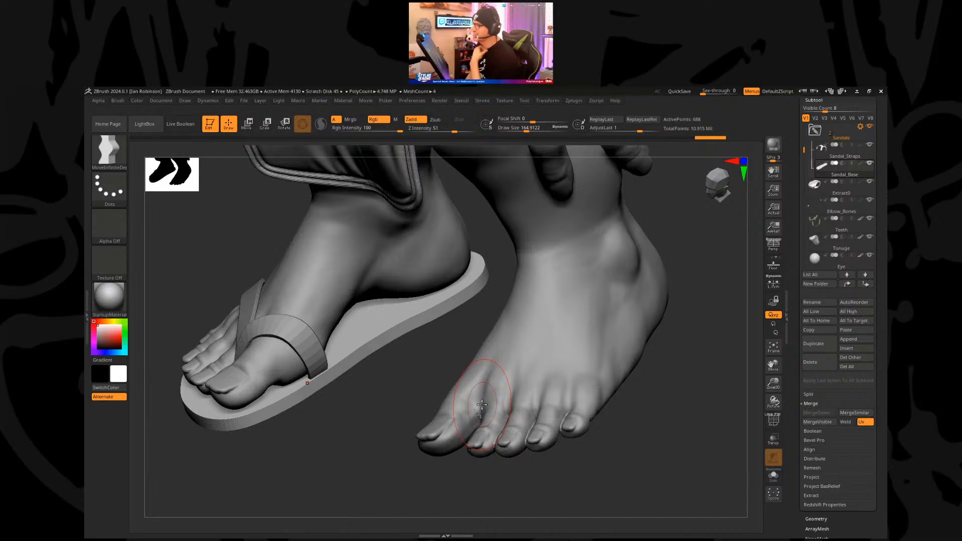
{"action": "left_click_drag", "start_coordinate": [391, 419], "coordinate": [369, 404]}
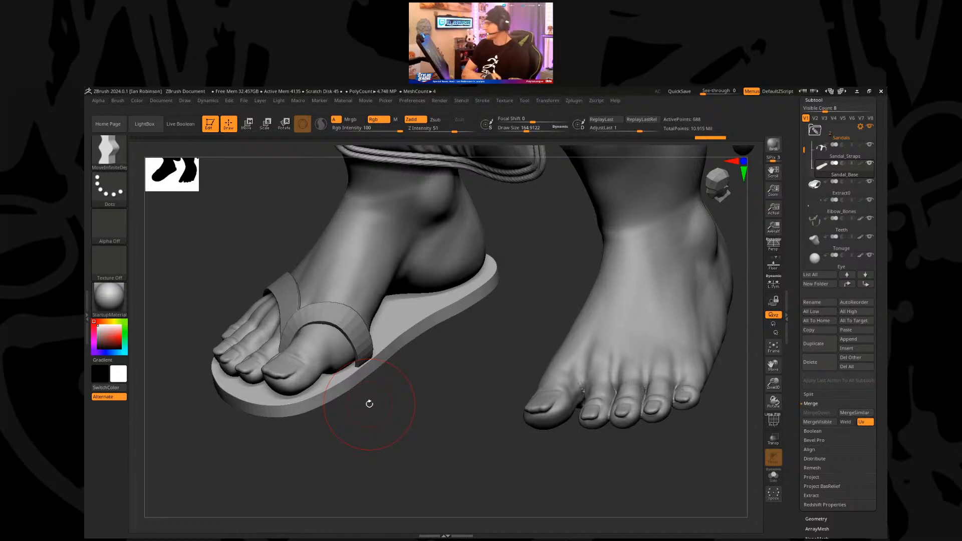
{"action": "left_click_drag", "start_coordinate": [370, 404], "coordinate": [472, 420]}
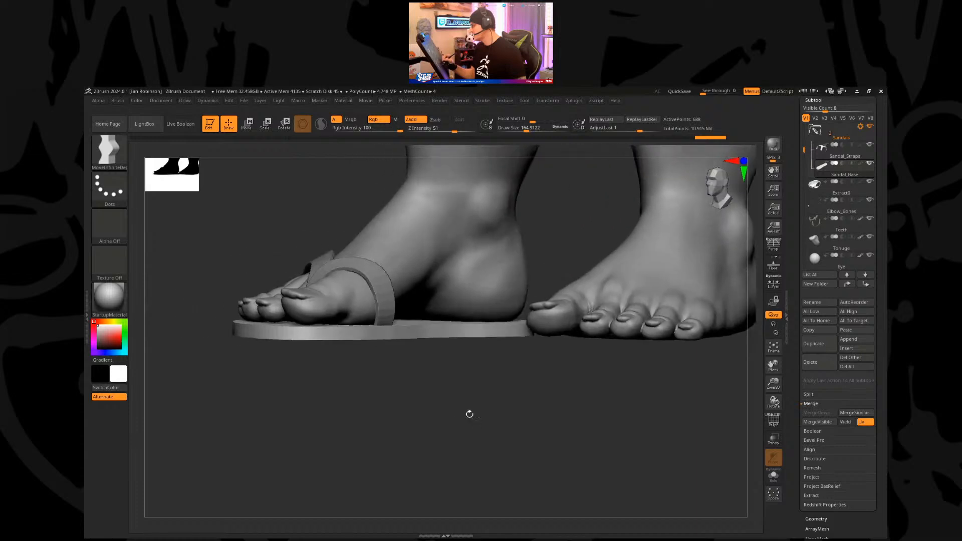
Step: Isolate the sandal base and insert three edge loops around its side wall with ZModeler's Insert Single EdgeLoop, using the polyframe as a guide
{"action": "left_click", "coordinate": [773, 476]}
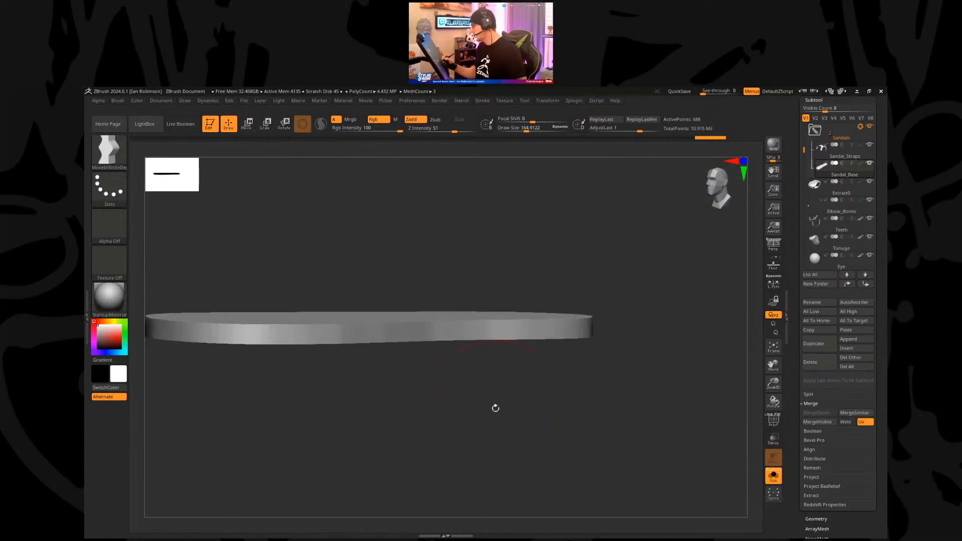
{"action": "key", "text": "shift+f"}
{"action": "key", "text": "s"}
{"action": "mouse_move", "coordinate": [481, 391]}
{"action": "left_mouse_down"}
{"action": "mouse_move", "coordinate": [444, 390]}
{"action": "mouse_move", "coordinate": [446, 430]}
{"action": "mouse_move", "coordinate": [427, 408]}
{"action": "left_mouse_up"}
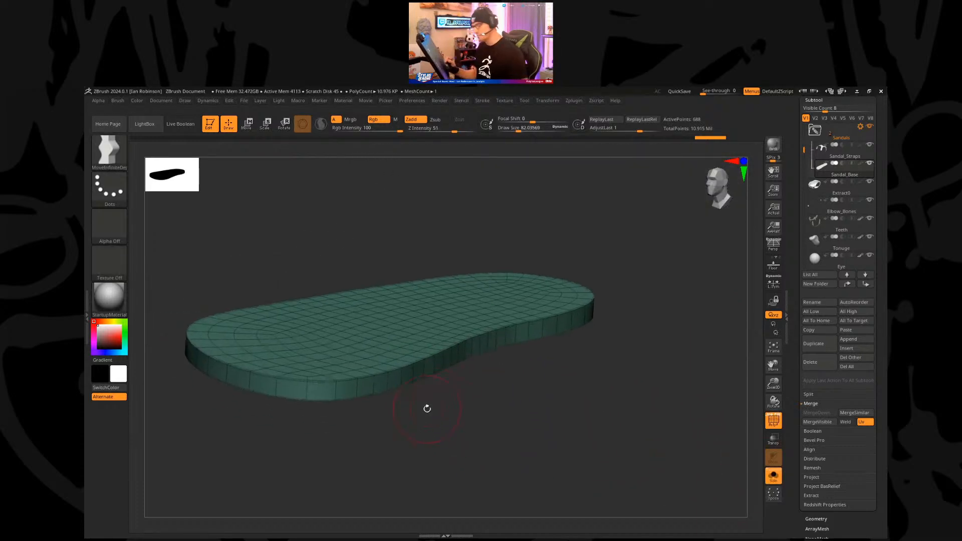
{"action": "key", "text": "b"}
{"action": "key", "text": "z"}
{"action": "key", "text": "m"}
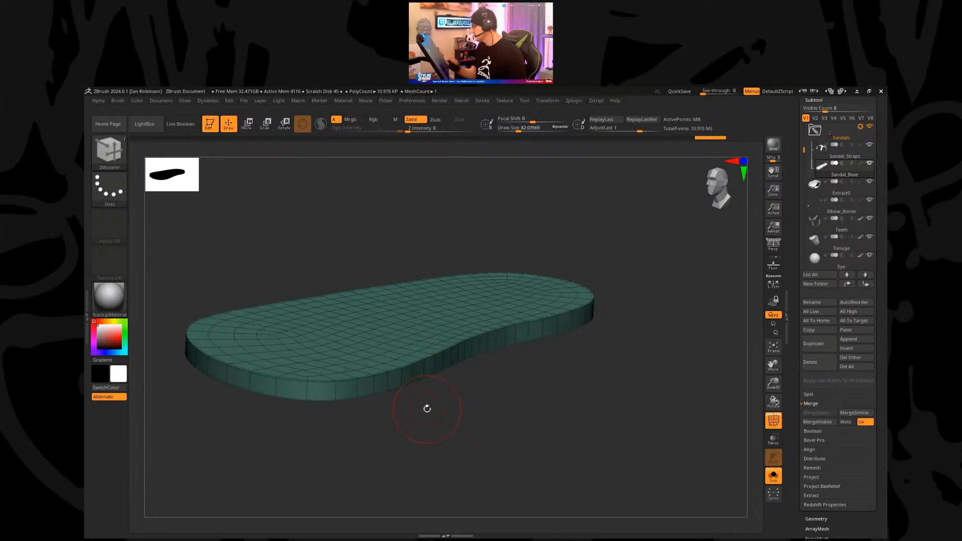
{"action": "key", "text": "shift+f"}
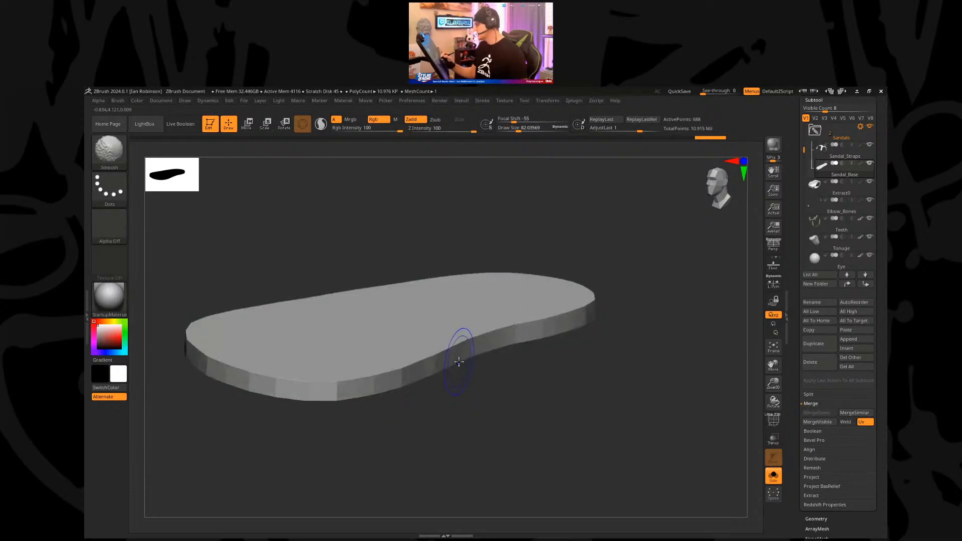
{"action": "key", "text": "shift+f"}
{"action": "key", "text": "super"}
{"action": "key", "text": "Escape"}
{"action": "mouse_move", "coordinate": [468, 403]}
{"action": "left_mouse_down"}
{"action": "mouse_move", "coordinate": [471, 428]}
{"action": "mouse_move", "coordinate": [468, 396]}
{"action": "left_mouse_up"}
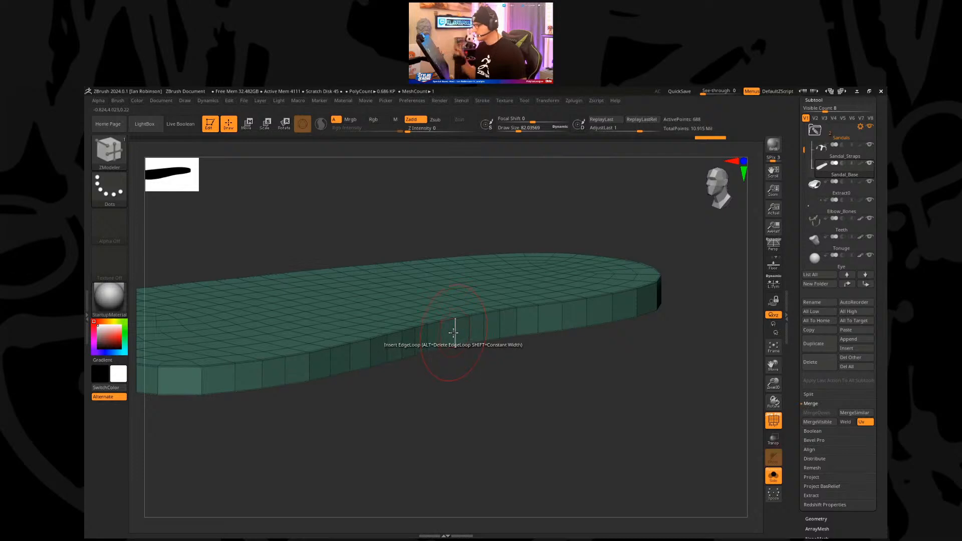
{"action": "key", "text": "space"}
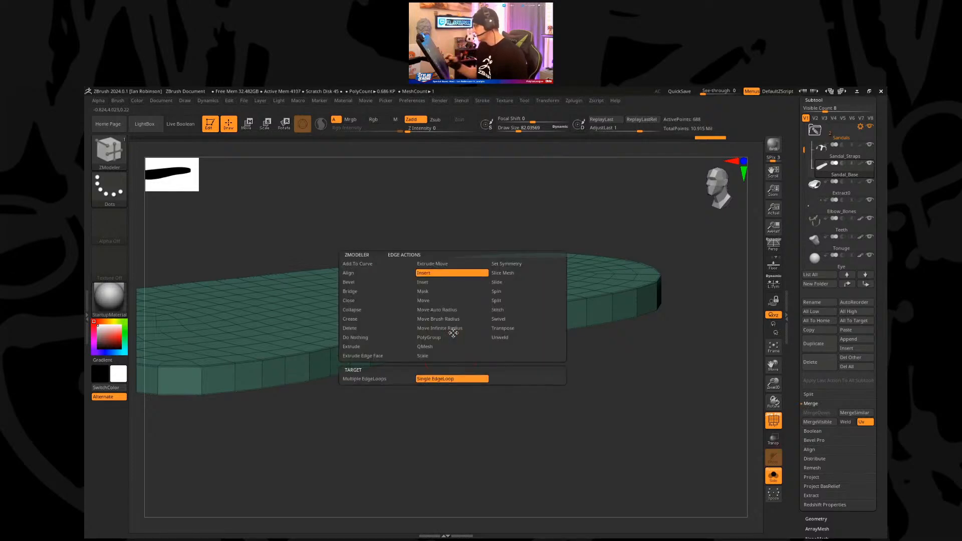
{"action": "left_click", "coordinate": [390, 436]}
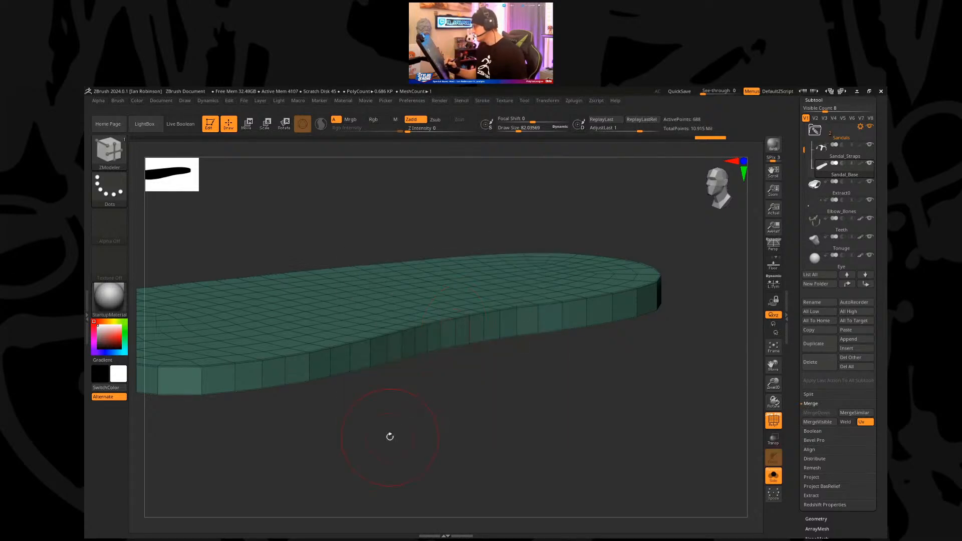
{"action": "left_click_drag", "start_coordinate": [390, 437], "coordinate": [425, 412]}
{"action": "left_click", "coordinate": [490, 365]}
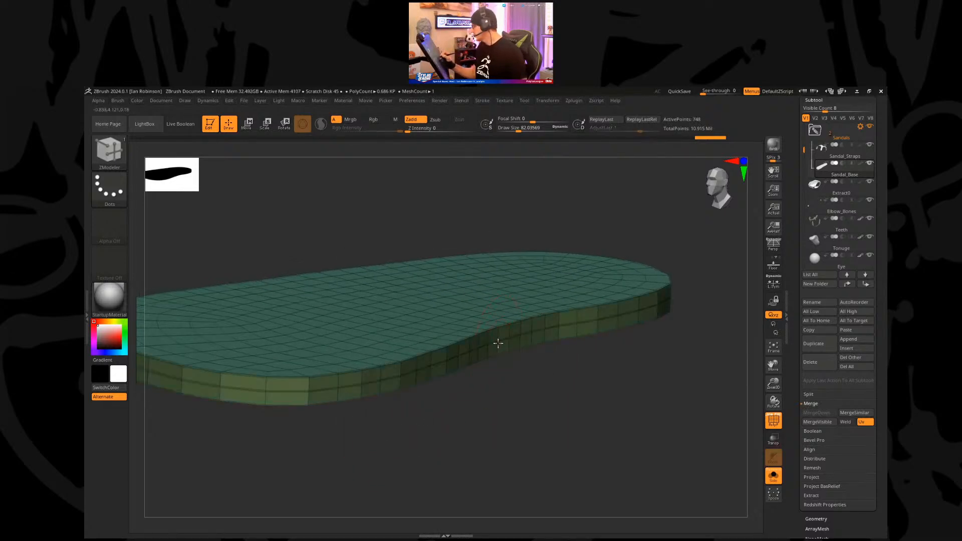
{"action": "left_click", "coordinate": [545, 357]}
{"action": "left_click_drag", "start_coordinate": [548, 360], "coordinate": [599, 399]}
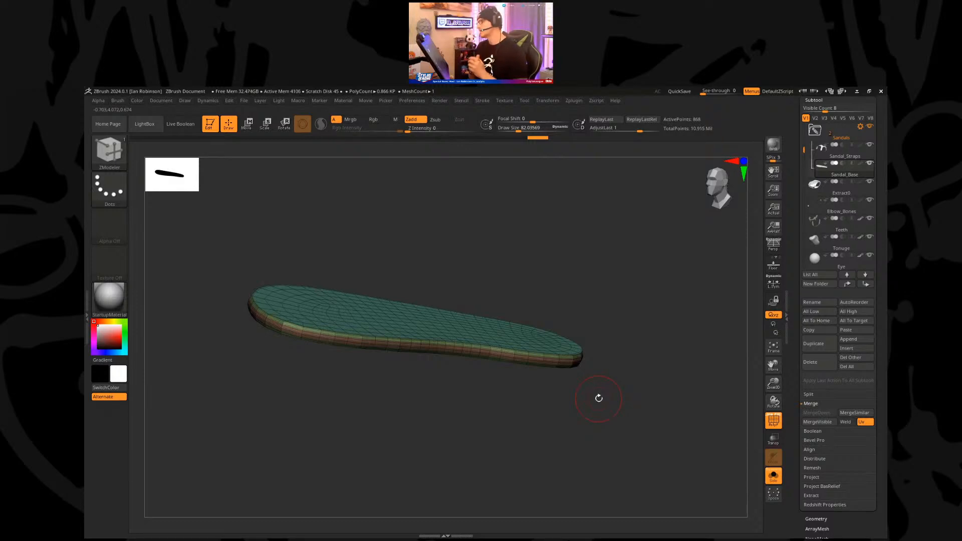
Step: Adjust the sole's inner arch edge with MoveInfiniteDepth at draw size about 122
{"action": "left_click_drag", "start_coordinate": [599, 398], "coordinate": [457, 434]}
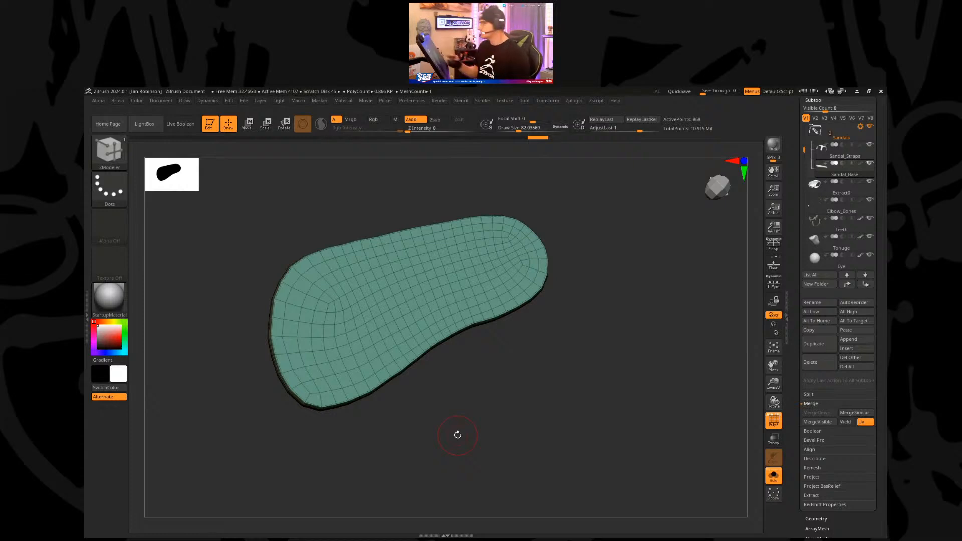
{"action": "left_click_drag", "start_coordinate": [505, 395], "coordinate": [454, 399]}
{"action": "key", "text": "s"}
{"action": "left_click", "coordinate": [449, 392]}
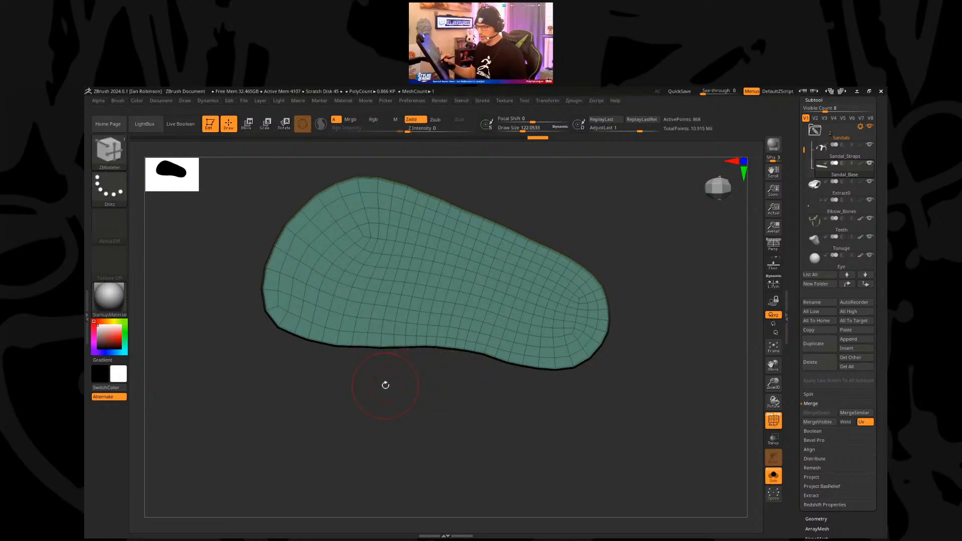
{"action": "key", "text": "b"}
{"action": "key", "text": "m"}
{"action": "key", "text": "i"}
{"action": "mouse_move", "coordinate": [376, 369]}
{"action": "left_mouse_down", "text": "alt"}
{"action": "mouse_move", "coordinate": [386, 391]}
{"action": "mouse_move", "coordinate": [440, 376]}
{"action": "mouse_move", "coordinate": [453, 419]}
{"action": "mouse_move", "coordinate": [492, 357]}
{"action": "left_mouse_up", "text": "alt"}
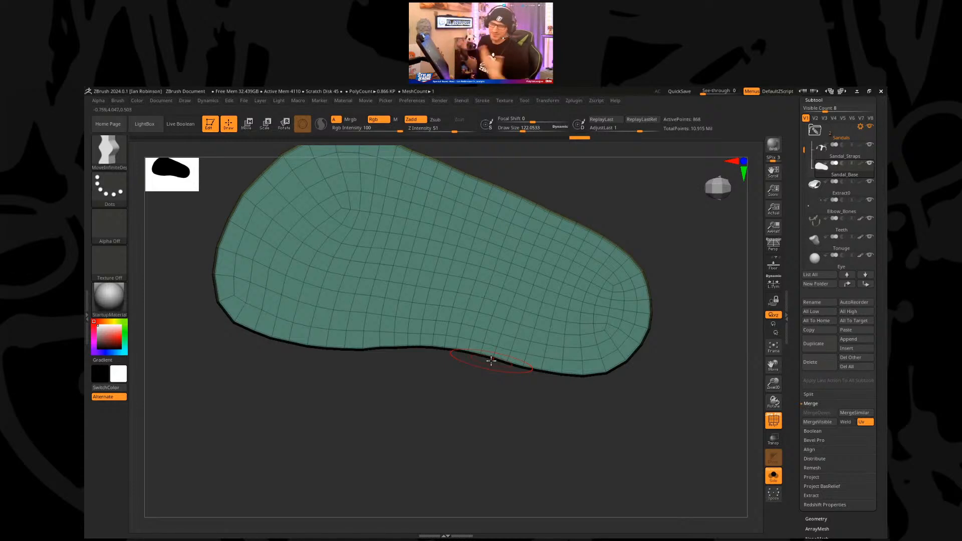
{"action": "left_click_drag", "start_coordinate": [491, 361], "coordinate": [383, 462]}
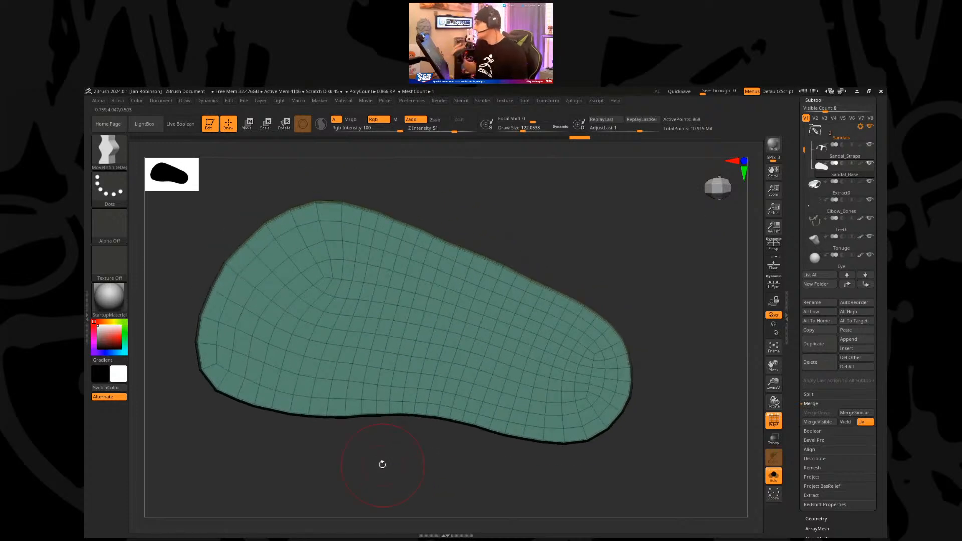
{"action": "left_click_drag", "start_coordinate": [593, 248], "coordinate": [625, 349]}
Step: Uncrease all edges of the sandal base, hide the polyframe and turn on dynamic subdivision
{"action": "left_click", "coordinate": [813, 99]}
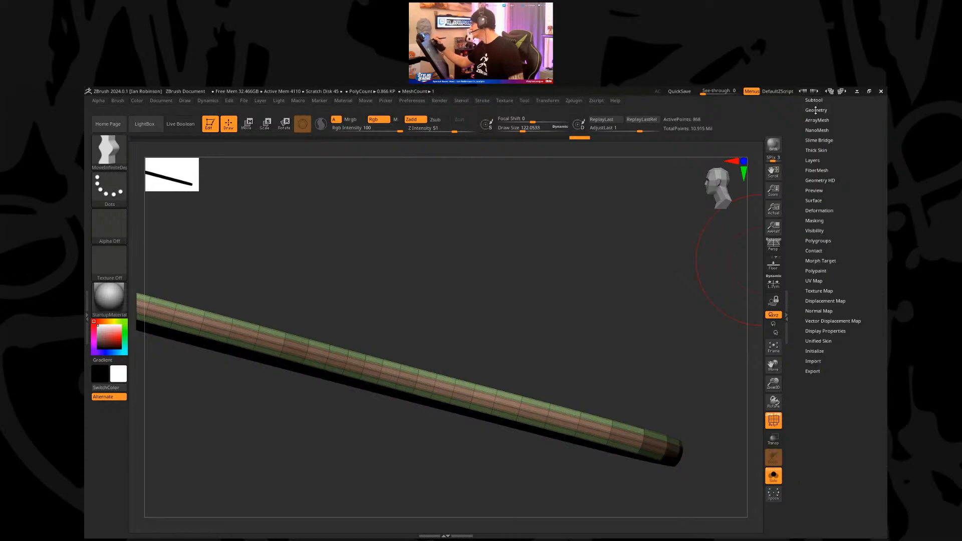
{"action": "left_click", "coordinate": [815, 110]}
{"action": "left_click", "coordinate": [820, 201]}
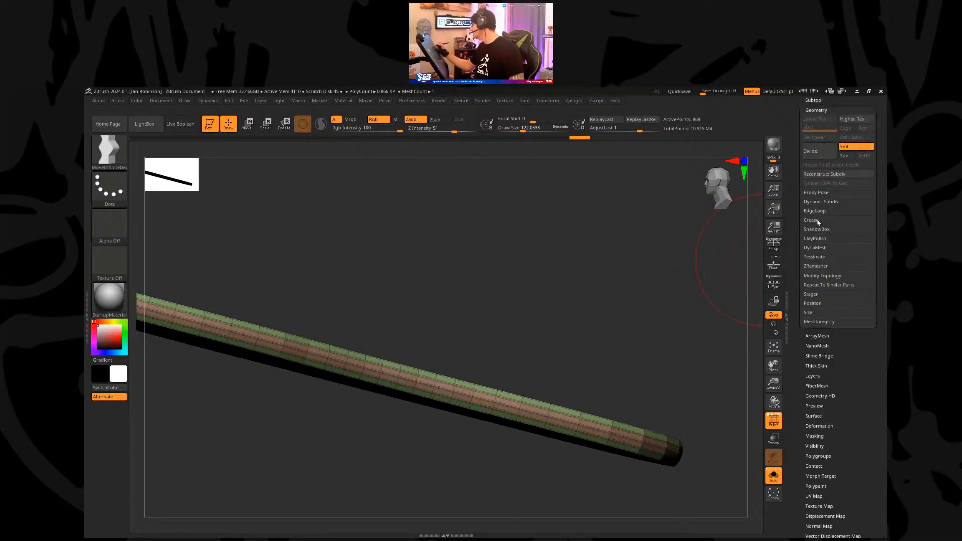
{"action": "left_click", "coordinate": [819, 221]}
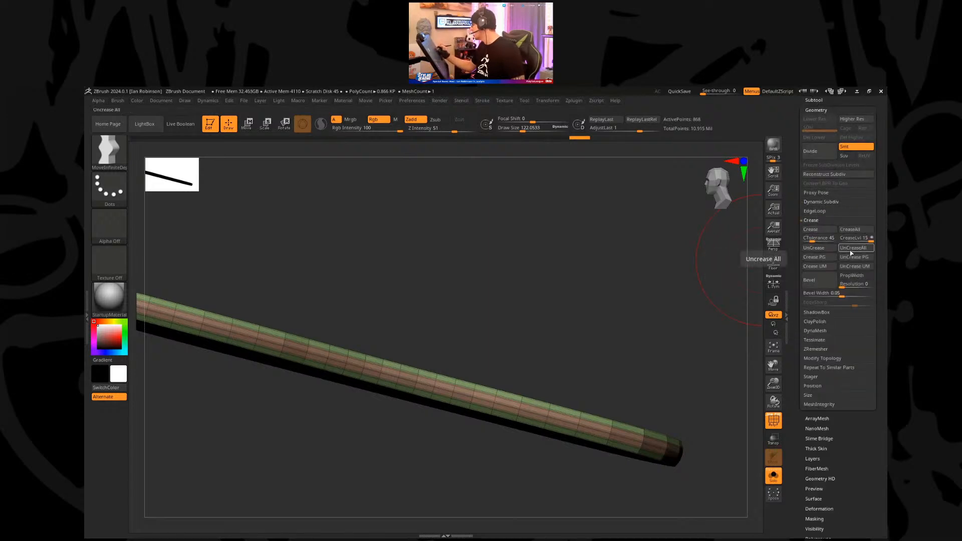
{"action": "left_click_drag", "start_coordinate": [741, 293], "coordinate": [608, 371]}
{"action": "key", "text": "shift+f"}
{"action": "key", "text": "d"}
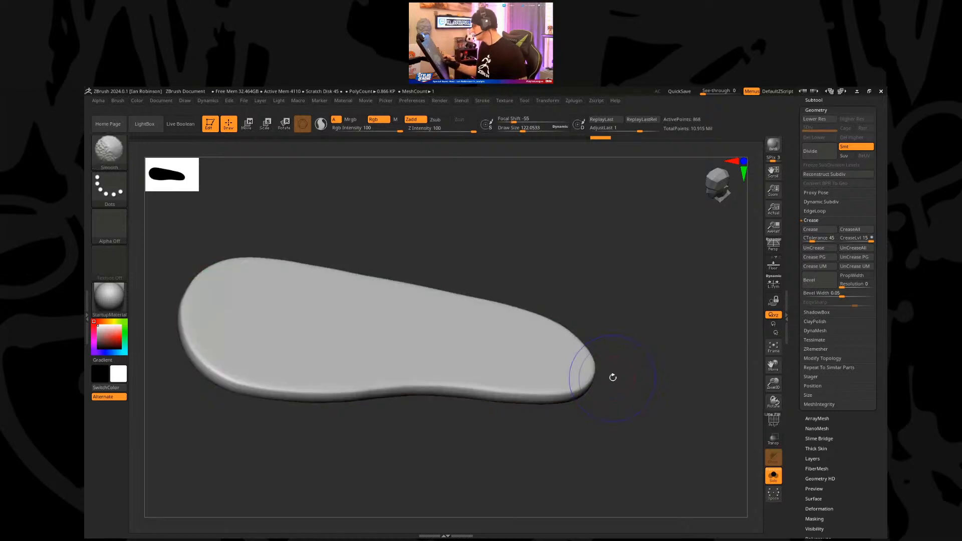
Step: Show the foot and straps again, scale the sandal base slightly in height and raise it a little with the gizmo
{"action": "left_click", "coordinate": [773, 476]}
{"action": "left_click_drag", "start_coordinate": [520, 455], "coordinate": [385, 430]}
{"action": "left_click_drag", "start_coordinate": [468, 462], "coordinate": [452, 485]}
{"action": "key", "text": "w"}
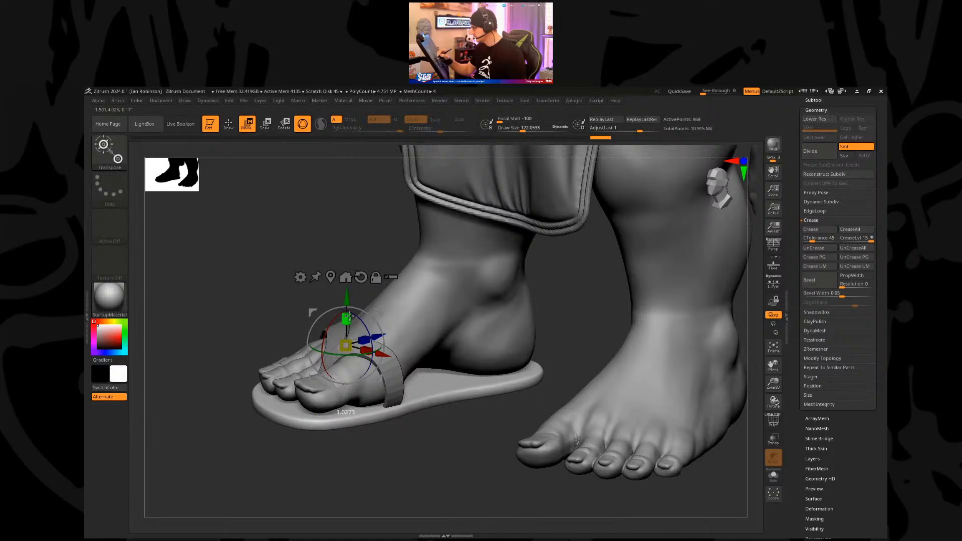
{"action": "left_click_drag", "start_coordinate": [347, 298], "coordinate": [345, 295]}
{"action": "key", "text": "q"}
Step: Check the sandal from its outer side and turn off the base's dynamic subdivision
{"action": "mouse_move", "coordinate": [402, 467]}
{"action": "left_mouse_down"}
{"action": "mouse_move", "coordinate": [393, 457]}
{"action": "mouse_move", "coordinate": [428, 441]}
{"action": "mouse_move", "coordinate": [464, 438]}
{"action": "mouse_move", "coordinate": [438, 447]}
{"action": "mouse_move", "coordinate": [444, 458]}
{"action": "mouse_move", "coordinate": [496, 438]}
{"action": "mouse_move", "coordinate": [546, 388]}
{"action": "mouse_move", "coordinate": [537, 396]}
{"action": "left_mouse_up"}
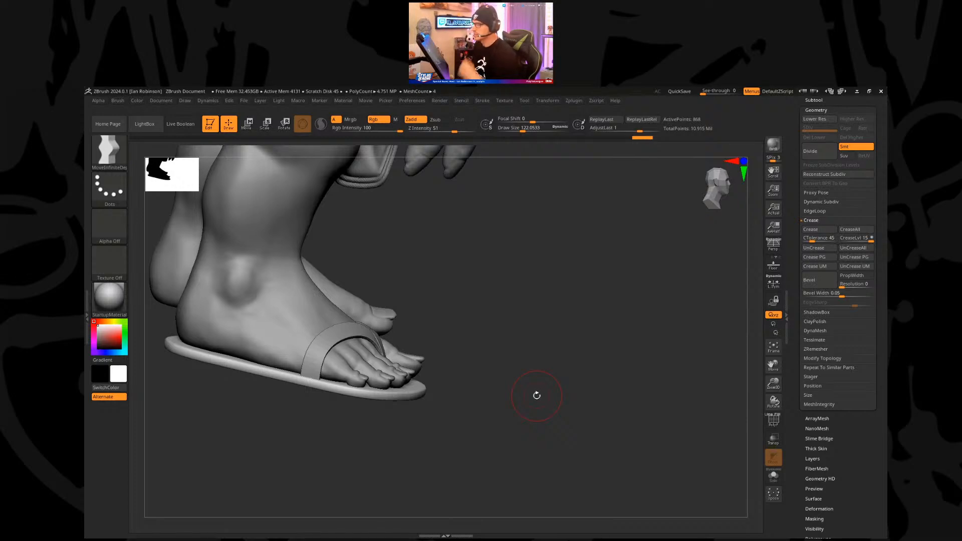
{"action": "mouse_move", "coordinate": [537, 393]}
{"action": "left_mouse_down"}
{"action": "mouse_move", "coordinate": [539, 286]}
{"action": "mouse_move", "coordinate": [555, 261]}
{"action": "left_mouse_up"}
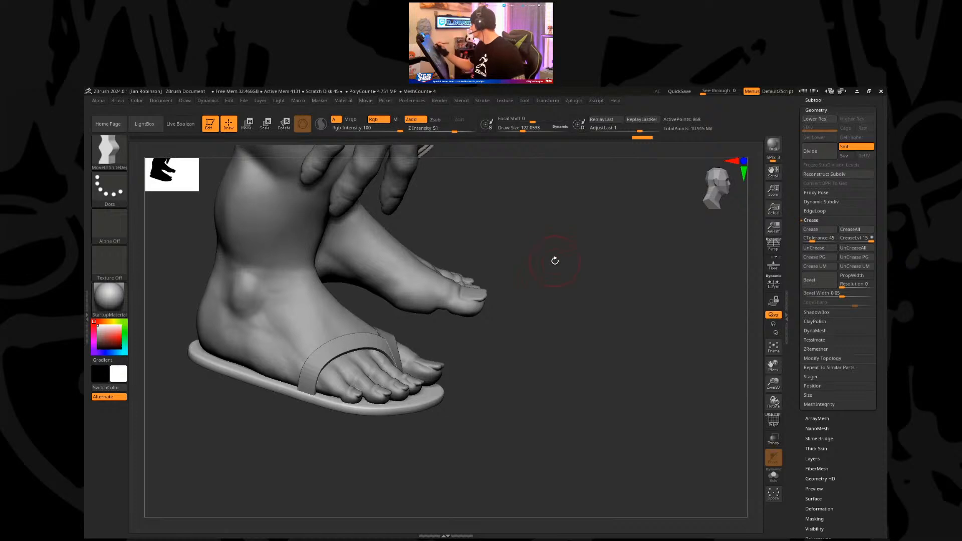
{"action": "key", "text": "shift+d"}
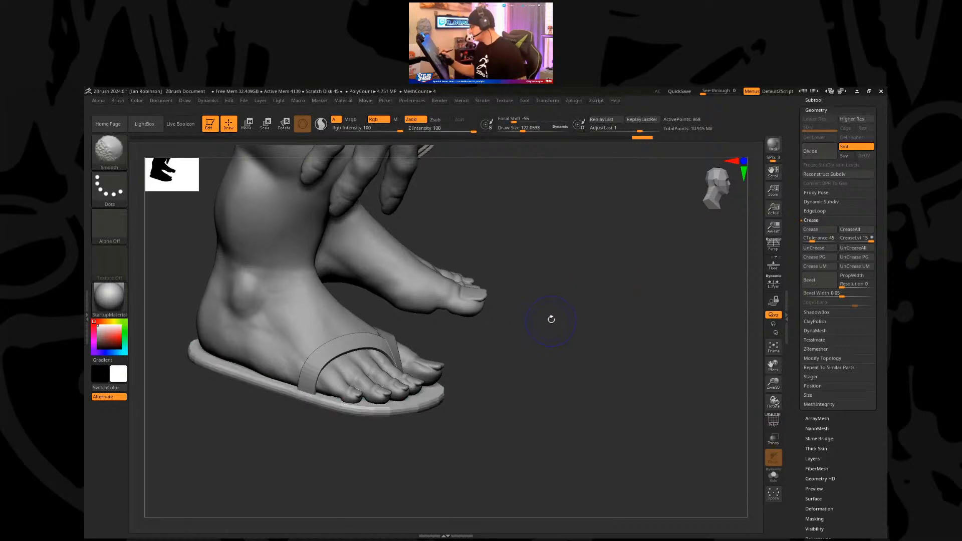
Step: Isolate the sandal sole's side wall and give it its own polygroup, separate from the top surface
{"action": "key", "text": "shift+f"}
{"action": "mouse_move", "coordinate": [554, 314]}
{"action": "left_mouse_down", "text": "alt"}
{"action": "mouse_move", "coordinate": [377, 481]}
{"action": "mouse_move", "coordinate": [365, 481]}
{"action": "mouse_move", "coordinate": [372, 446]}
{"action": "left_mouse_up", "text": "alt"}
{"action": "double_click", "coordinate": [387, 433], "text": "ctrl+shift"}
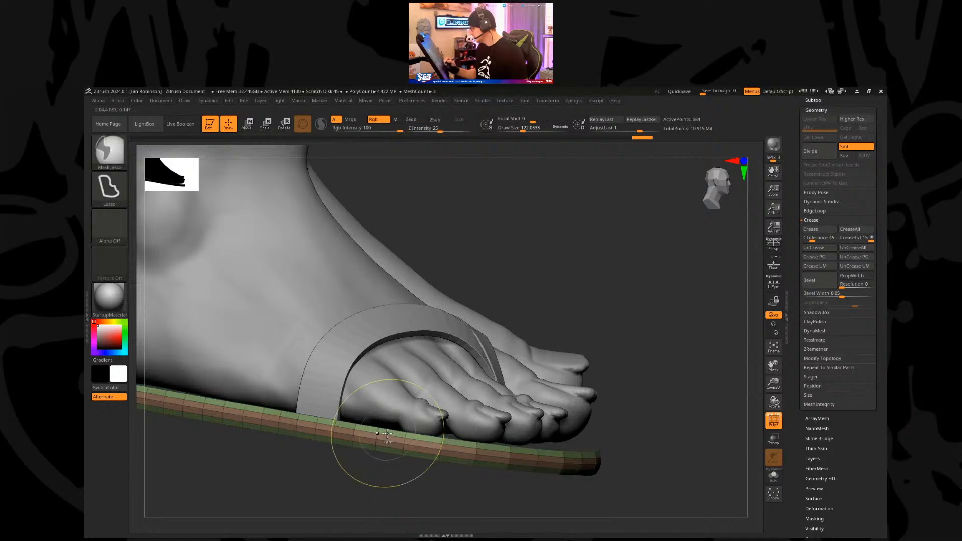
{"action": "key", "text": "ctrl+w"}
{"action": "mouse_move", "coordinate": [639, 350]}
{"action": "left_mouse_down", "text": "shift"}
{"action": "mouse_move", "coordinate": [635, 361]}
{"action": "mouse_move", "coordinate": [619, 351]}
{"action": "mouse_move", "coordinate": [605, 399]}
{"action": "mouse_move", "coordinate": [594, 385]}
{"action": "left_mouse_up", "text": "shift"}
{"action": "key", "text": "ctrl+w"}
{"action": "left_click", "coordinate": [628, 346], "text": "ctrl+shift"}
{"action": "key", "text": "s"}
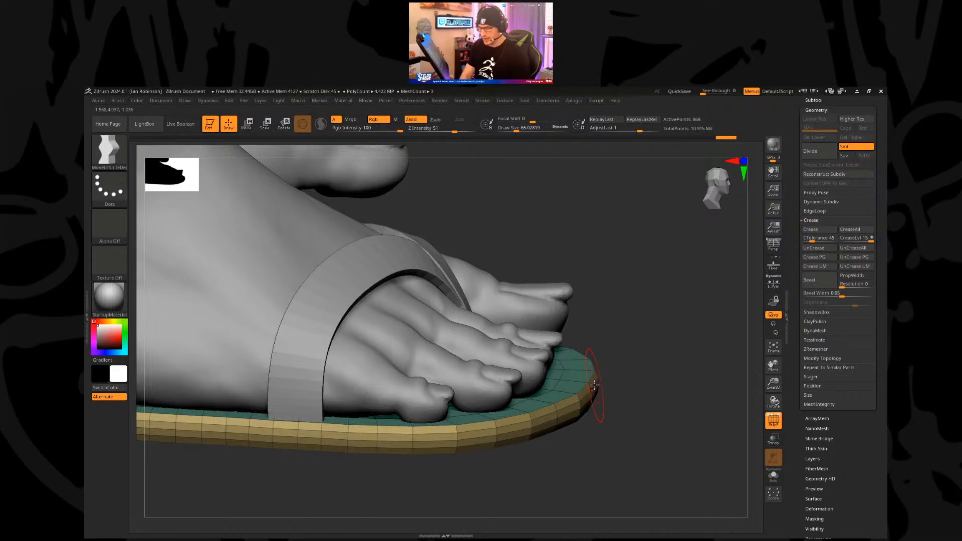
Step: Add edge loops to the sandal sole with the ZModeler brush
{"action": "key", "text": "b"}
{"action": "key", "text": "z"}
{"action": "key", "text": "m"}
{"action": "left_click_drag", "start_coordinate": [508, 474], "coordinate": [481, 446]}
{"action": "key", "text": "space"}
{"action": "left_click", "coordinate": [461, 382]}
{"action": "left_click", "coordinate": [475, 436]}
{"action": "left_click_drag", "start_coordinate": [502, 492], "coordinate": [508, 348]}
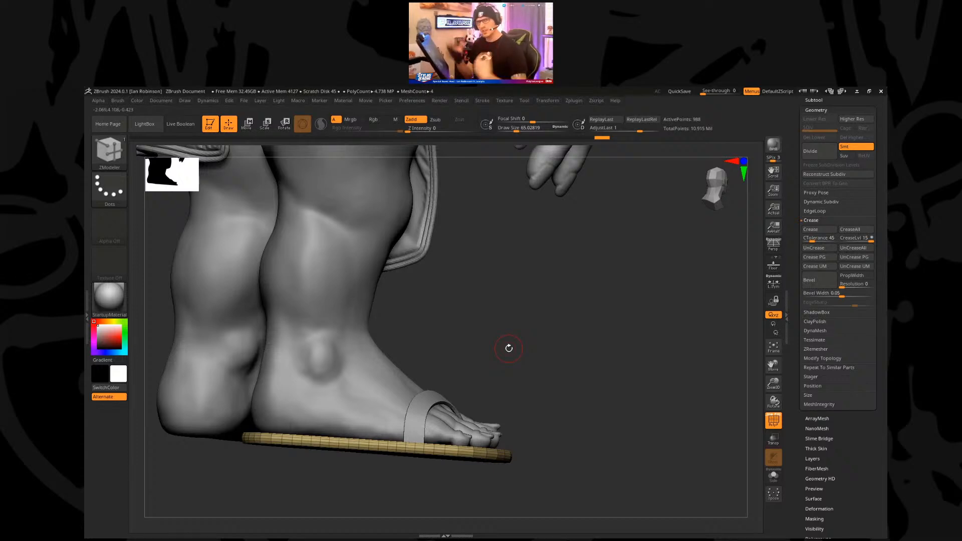
Step: Hide the polyframe and duplicate the sandal base onto the other foot with Mirror And Weld
{"action": "left_click_drag", "start_coordinate": [554, 329], "coordinate": [485, 413]}
{"action": "key", "text": "shift+f"}
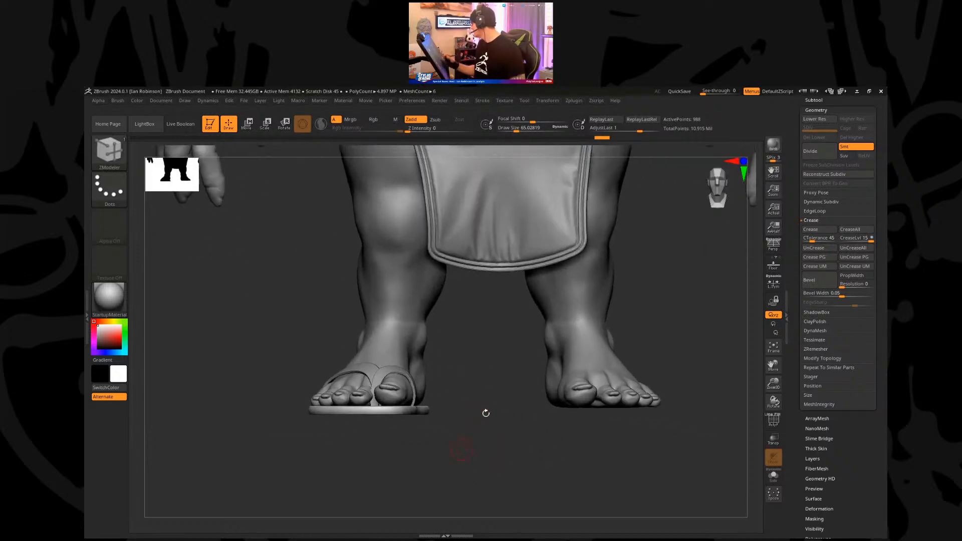
{"action": "left_click", "coordinate": [816, 109]}
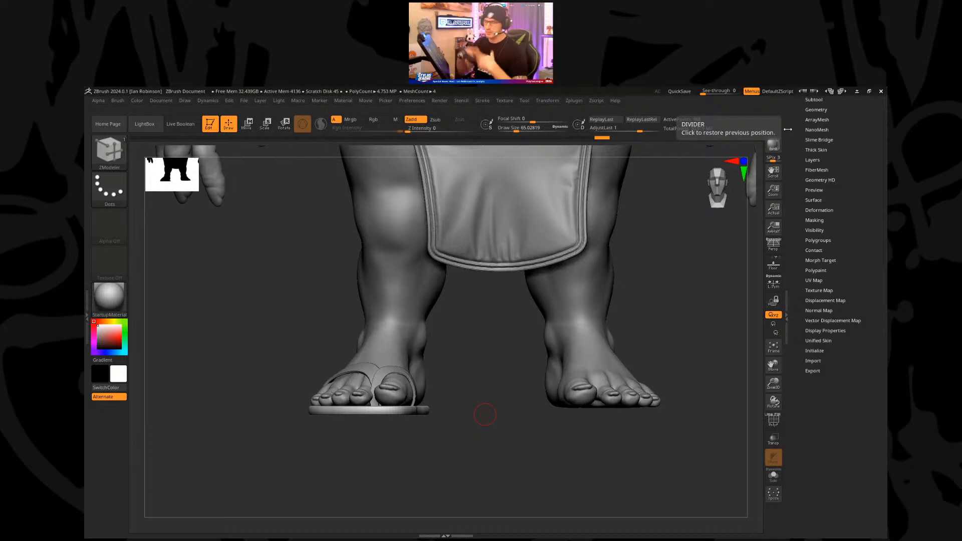
{"action": "left_click_drag", "start_coordinate": [453, 422], "coordinate": [445, 440]}
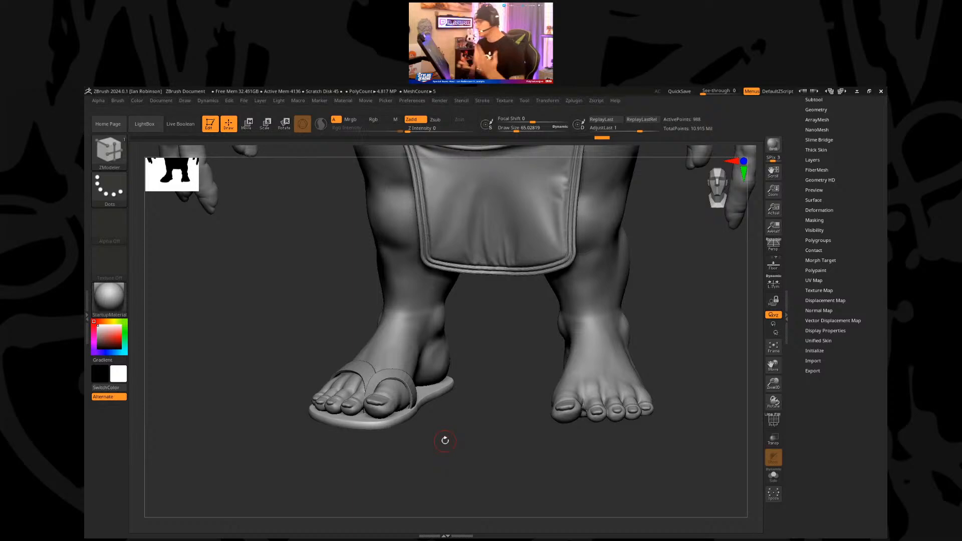
{"action": "left_click_drag", "start_coordinate": [445, 440], "coordinate": [558, 178]}
{"action": "scroll", "coordinate": [821, 288], "scroll_direction": "up", "scroll_amount": 2}
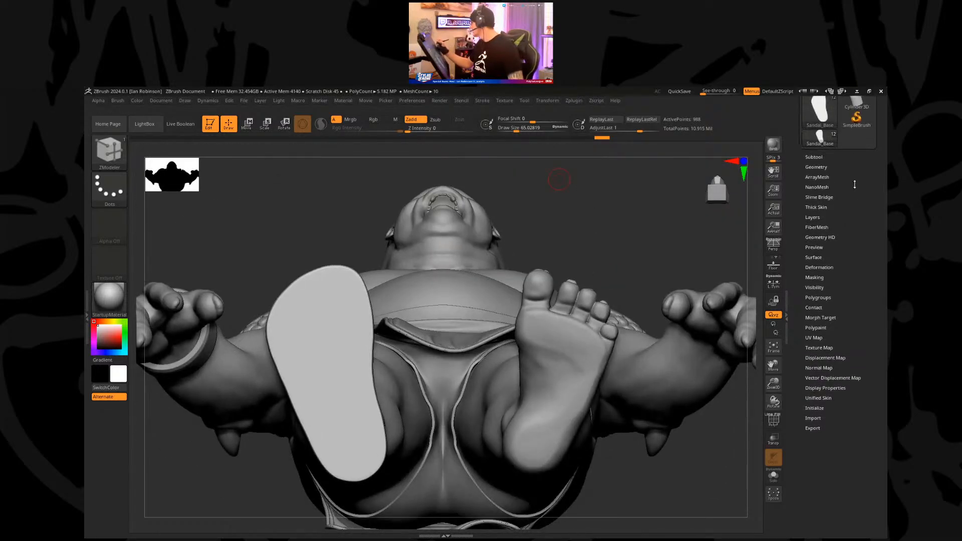
{"action": "left_click", "coordinate": [823, 168]}
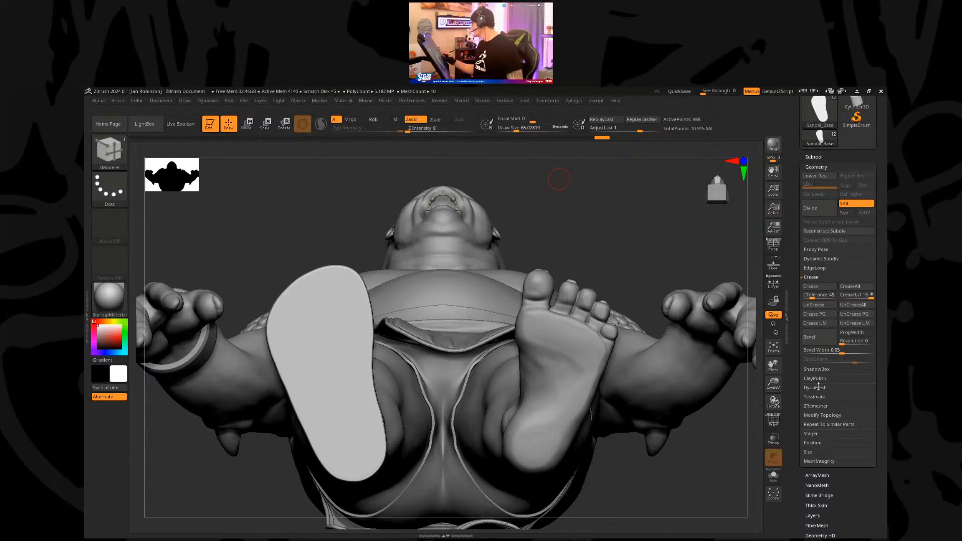
{"action": "left_click", "coordinate": [824, 406]}
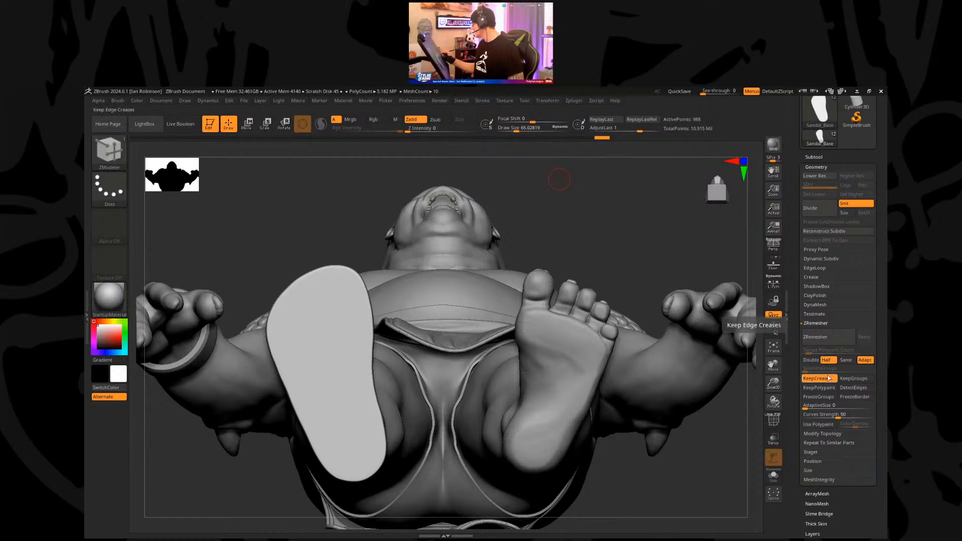
{"action": "left_click", "coordinate": [817, 323]}
{"action": "left_click", "coordinate": [824, 333]}
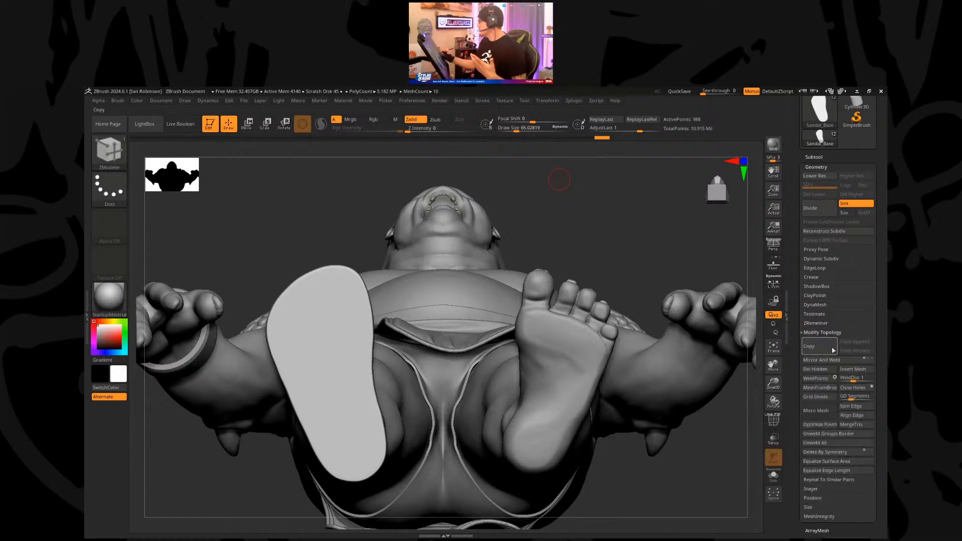
{"action": "left_click", "coordinate": [825, 360]}
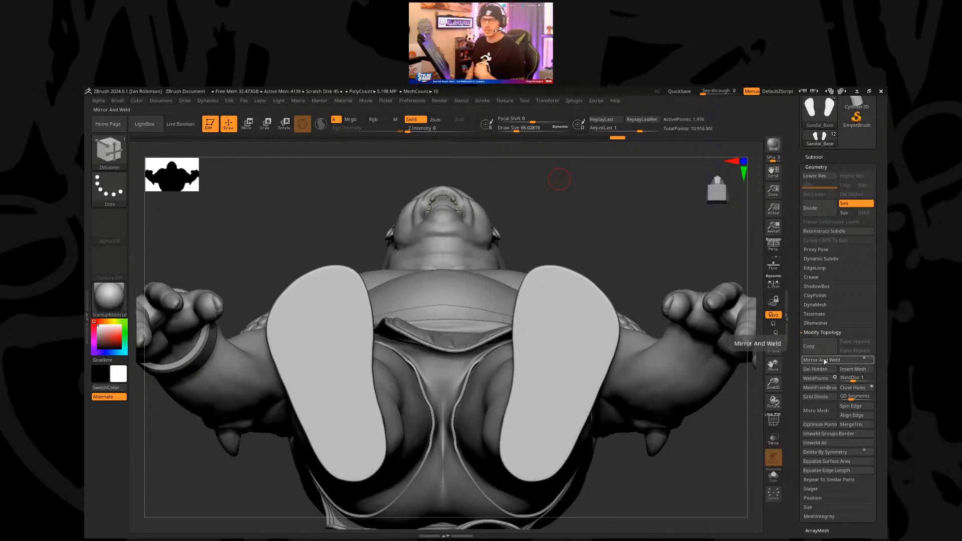
Step: Select the sandal straps and copy them onto the bare sandal base with Mirror And Weld
{"action": "left_click_drag", "start_coordinate": [702, 320], "coordinate": [357, 286]}
{"action": "left_click", "coordinate": [362, 300], "text": "alt"}
{"action": "key", "text": "shift+f"}
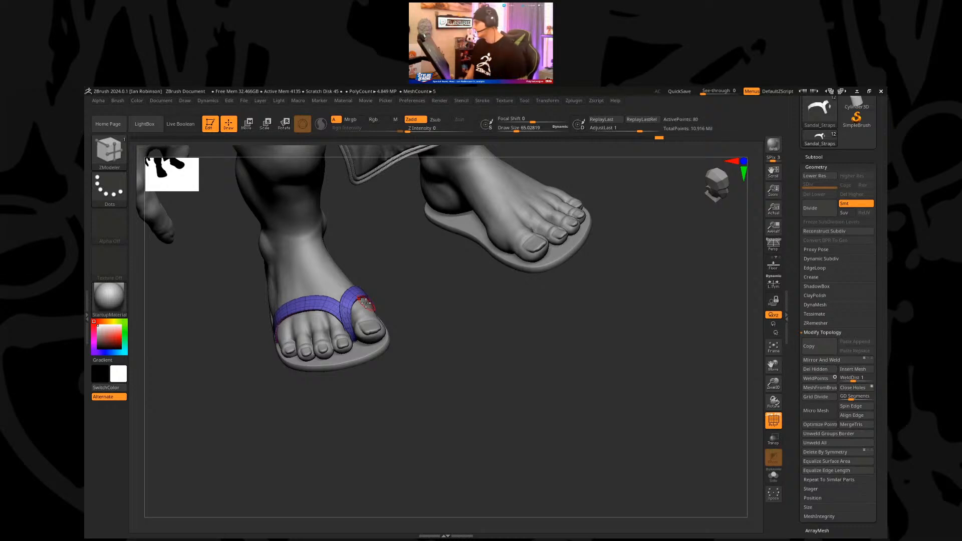
{"action": "left_click_drag", "start_coordinate": [441, 334], "coordinate": [476, 347]}
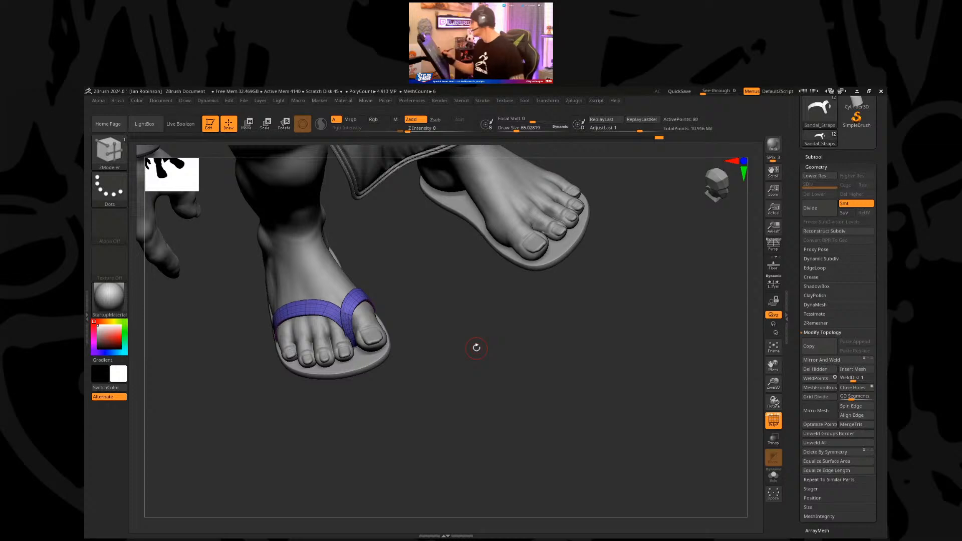
{"action": "left_click", "coordinate": [822, 360]}
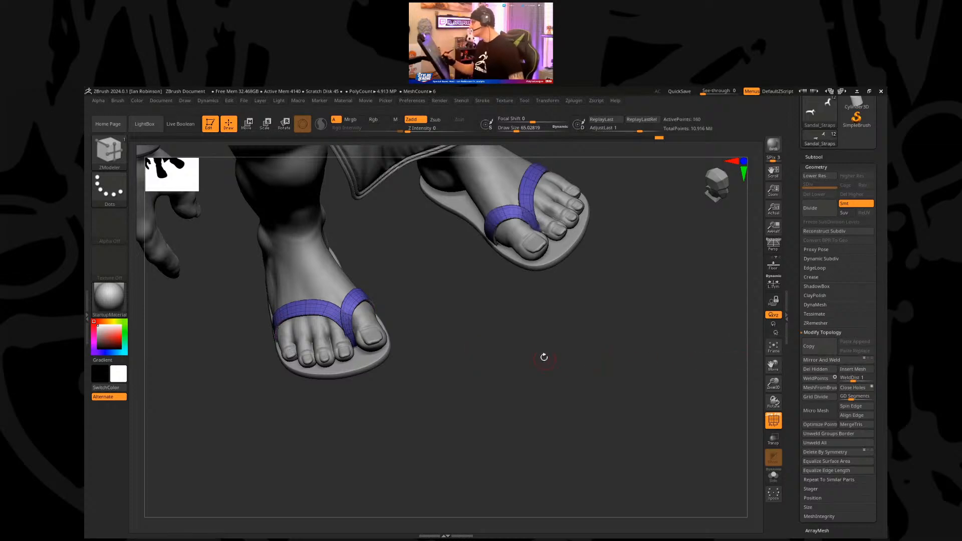
{"action": "key", "text": "shift+f"}
Step: Switch to the Move brush and split the sandal straps into separate polygroups with Auto Groups
{"action": "mouse_move", "coordinate": [521, 358]}
{"action": "left_mouse_down"}
{"action": "mouse_move", "coordinate": [487, 335]}
{"action": "mouse_move", "coordinate": [492, 357]}
{"action": "mouse_move", "coordinate": [464, 331]}
{"action": "left_mouse_up"}
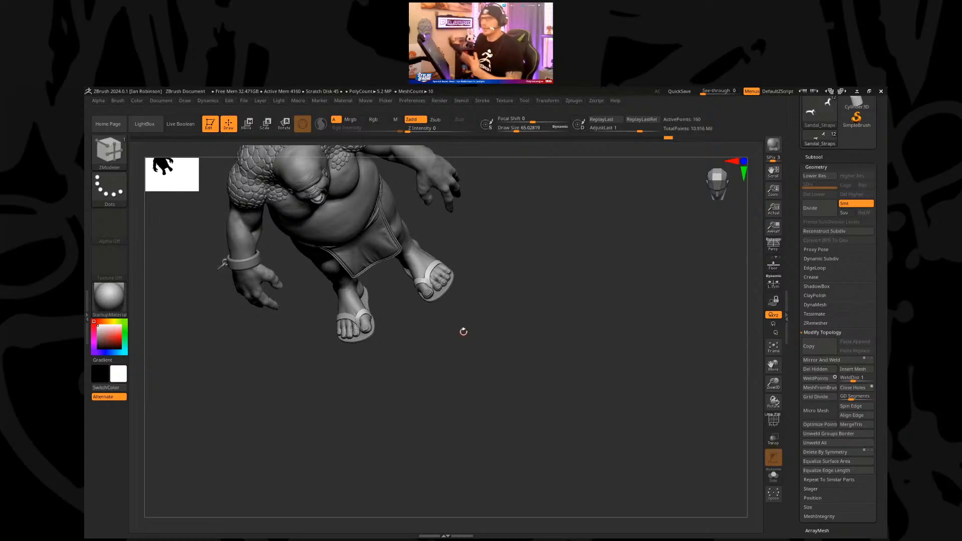
{"action": "left_click_drag", "start_coordinate": [462, 332], "coordinate": [463, 430]}
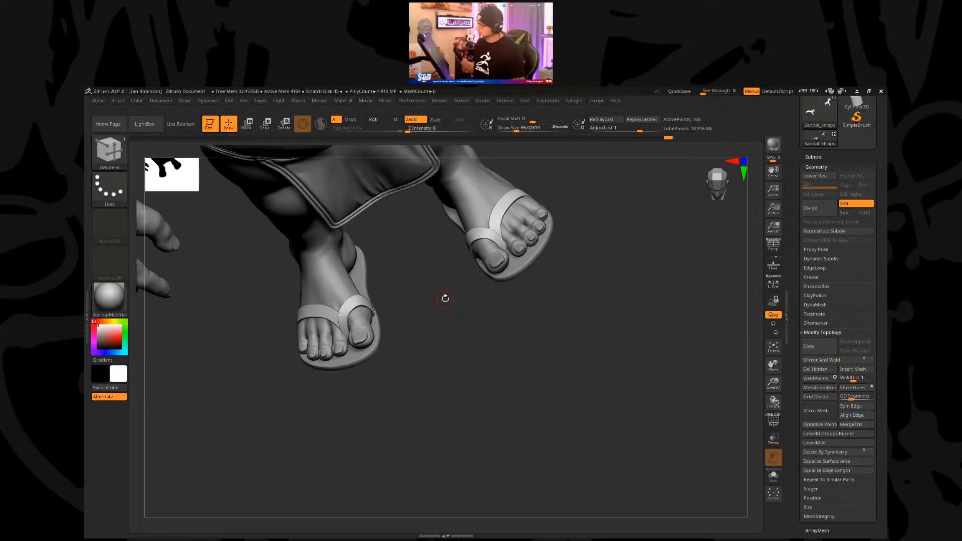
{"action": "left_click_drag", "start_coordinate": [445, 298], "coordinate": [414, 281]}
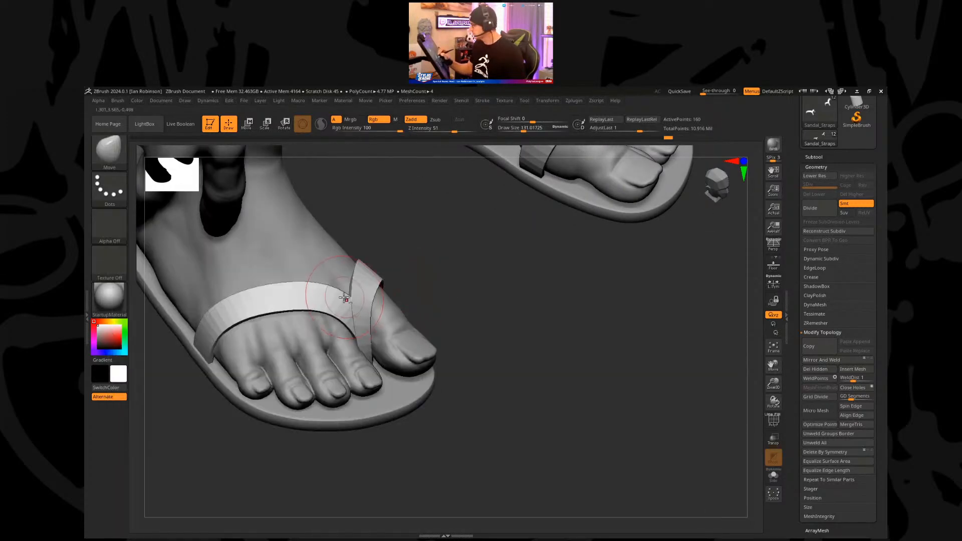
{"action": "key", "text": "b"}
{"action": "key", "text": "m"}
{"action": "key", "text": "v"}
{"action": "key", "text": "shift+f"}
{"action": "left_click", "coordinate": [815, 166]}
{"action": "left_click_drag", "start_coordinate": [626, 309], "coordinate": [591, 289]}
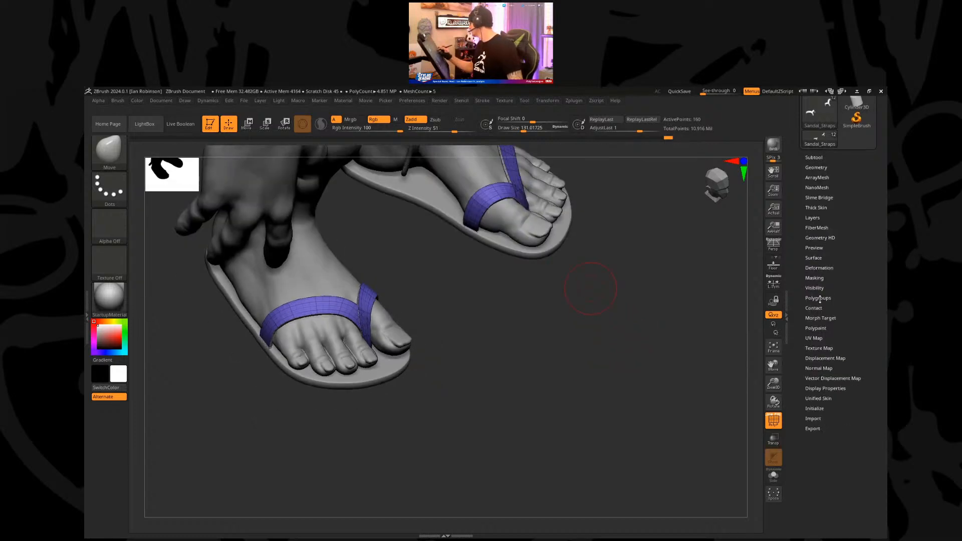
{"action": "left_click", "coordinate": [819, 297]}
{"action": "left_click", "coordinate": [817, 306]}
Step: Mirror and weld the regrouped straps again so both feet share the same polygroups
{"action": "left_click", "coordinate": [821, 157]}
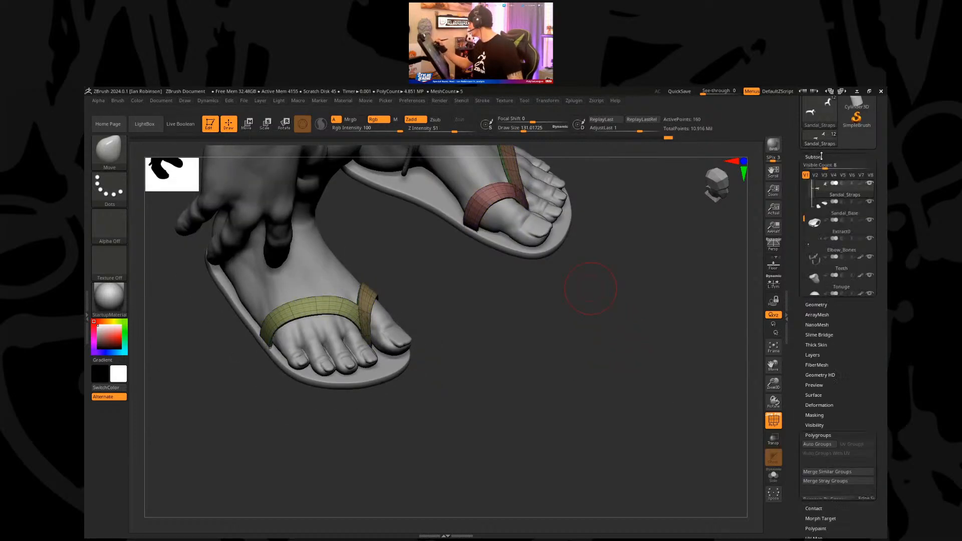
{"action": "left_click", "coordinate": [815, 124]}
{"action": "left_click", "coordinate": [818, 135]}
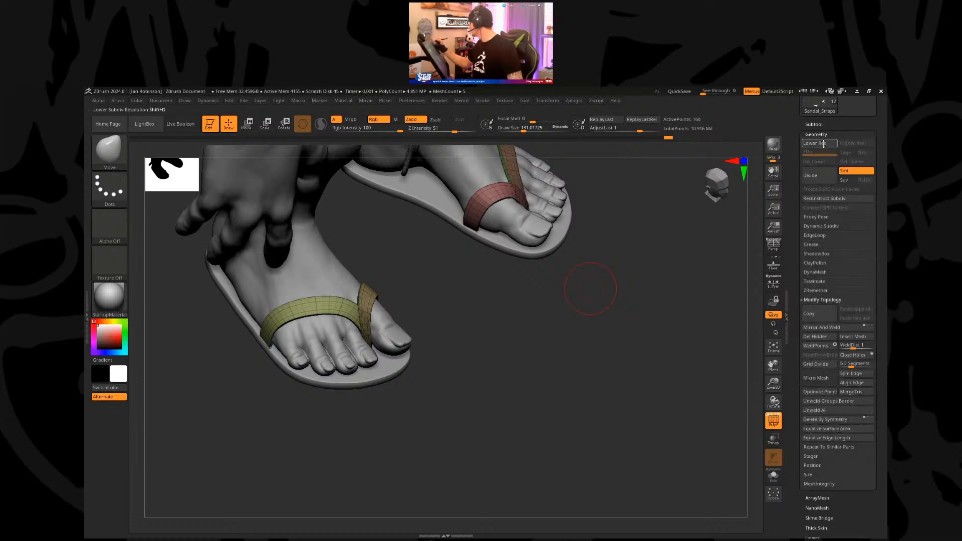
{"action": "left_click", "coordinate": [823, 328]}
Step: Mask the strap over the smaller toes, leaving the big-toe strap free for editing
{"action": "left_click_drag", "start_coordinate": [534, 325], "coordinate": [576, 327]}
{"action": "left_click", "coordinate": [375, 306], "text": "ctrl+shift"}
{"action": "left_click", "coordinate": [451, 309], "text": "ctrl+shift"}
{"action": "left_click_drag", "start_coordinate": [494, 311], "coordinate": [494, 345], "text": "alt"}
{"action": "left_click", "coordinate": [378, 303], "text": "ctrl+shift"}
{"action": "left_click", "coordinate": [451, 303], "text": "ctrl"}
{"action": "left_click", "coordinate": [452, 303], "text": "ctrl+shift"}
{"action": "left_click", "coordinate": [460, 303], "text": "ctrl"}
{"action": "left_click_drag", "start_coordinate": [461, 302], "coordinate": [462, 288]}
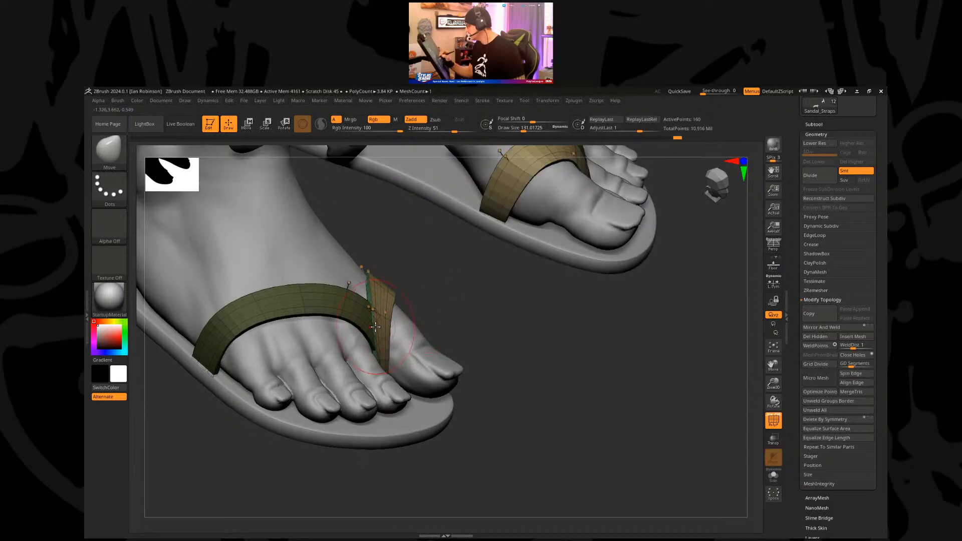
Step: Reshape the big-toe strap where it meets the other strap with the Move brush and clear the mask
{"action": "right_click_drag", "start_coordinate": [375, 326], "coordinate": [373, 328]}
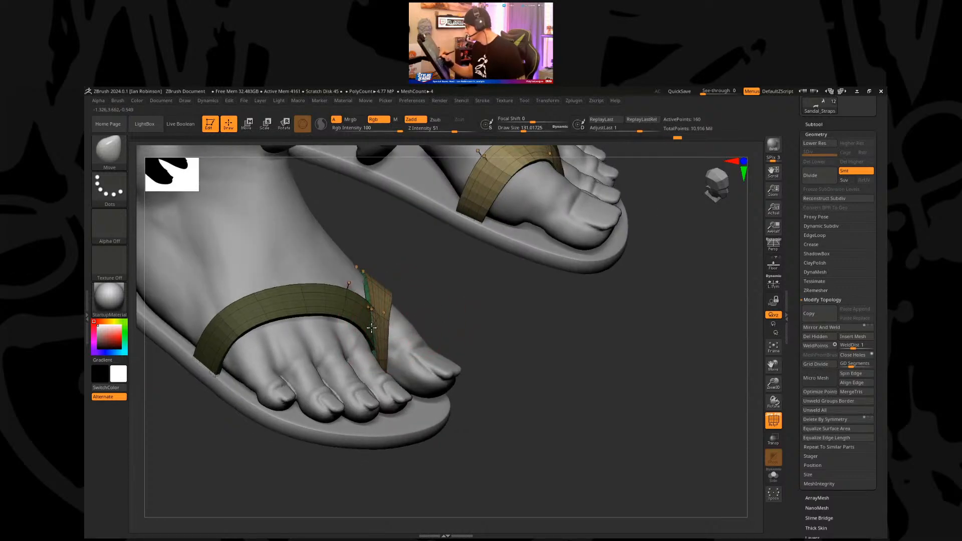
{"action": "left_click_drag", "start_coordinate": [440, 316], "coordinate": [376, 313]}
{"action": "left_click_drag", "start_coordinate": [473, 297], "coordinate": [454, 281]}
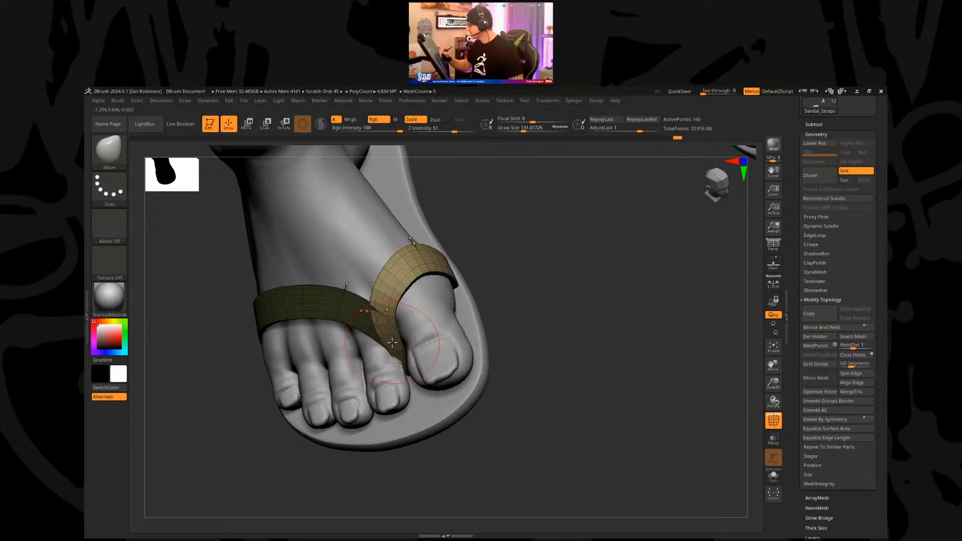
{"action": "left_click_drag", "start_coordinate": [477, 254], "coordinate": [374, 286]}
{"action": "key", "text": "ctrl"}
{"action": "left_click_drag", "start_coordinate": [498, 245], "coordinate": [481, 272]}
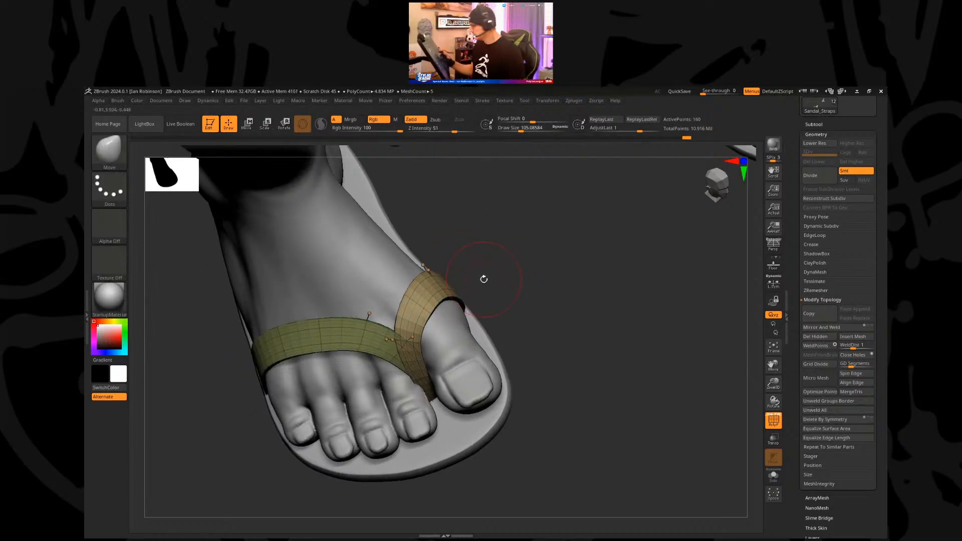
Step: Draw a short strap across the top of the foot with CurveFlatSnap at draw size about 53
{"action": "key", "text": "b"}
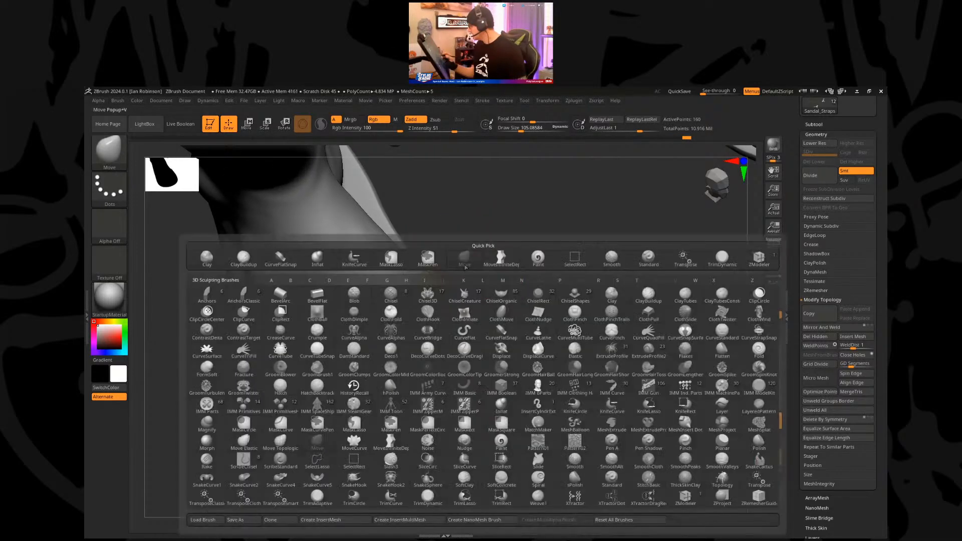
{"action": "left_click", "coordinate": [501, 331]}
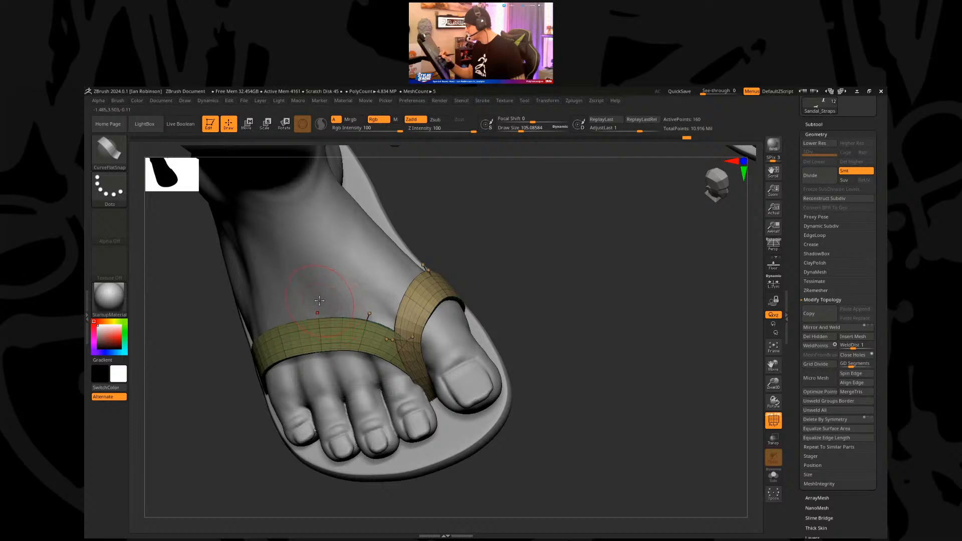
{"action": "left_click_drag", "start_coordinate": [315, 302], "coordinate": [419, 248]}
{"action": "key", "text": "ctrl+z"}
{"action": "key", "text": "s"}
{"action": "left_click_drag", "start_coordinate": [493, 250], "coordinate": [485, 250]}
{"action": "left_click_drag", "start_coordinate": [318, 290], "coordinate": [359, 283]}
{"action": "mouse_move", "coordinate": [507, 245]}
{"action": "left_mouse_down"}
{"action": "mouse_move", "coordinate": [477, 264]}
{"action": "mouse_move", "coordinate": [405, 268]}
{"action": "left_mouse_up"}
{"action": "key", "text": "ctrl+z"}
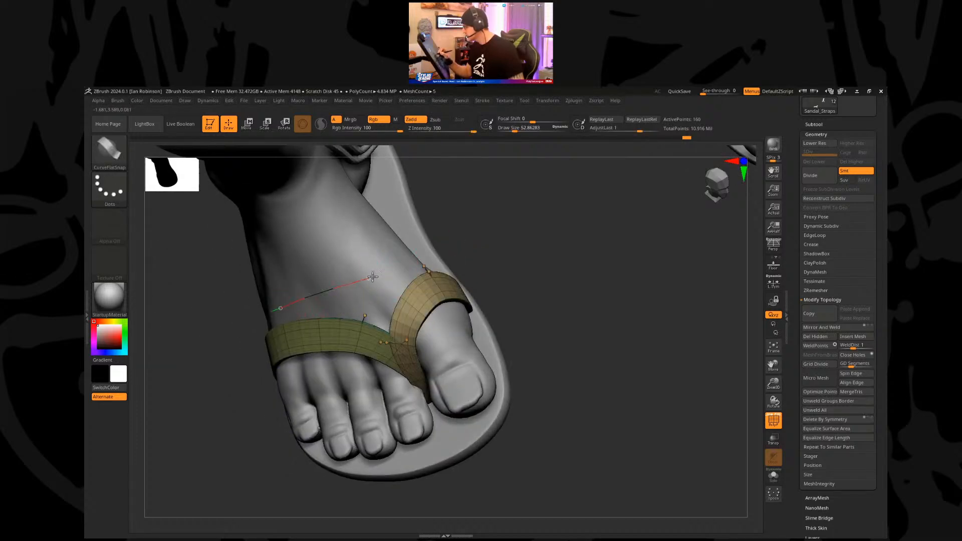
{"action": "left_click", "coordinate": [404, 266]}
Step: Position the new strap piece over the junction of the two straps with the gizmo
{"action": "key", "text": "w"}
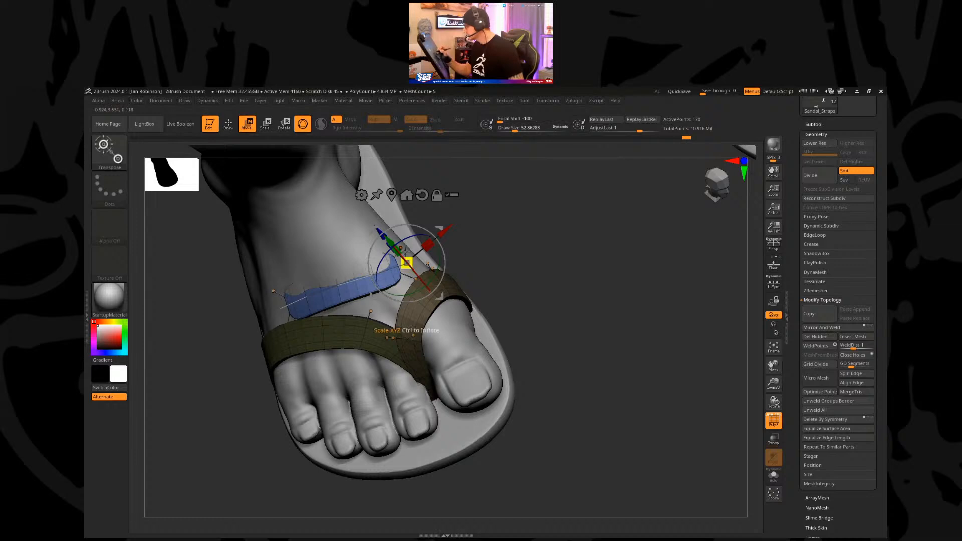
{"action": "left_click_drag", "start_coordinate": [379, 231], "coordinate": [401, 257]}
{"action": "left_click_drag", "start_coordinate": [483, 232], "coordinate": [538, 214]}
{"action": "left_click_drag", "start_coordinate": [432, 248], "coordinate": [432, 257]}
{"action": "left_click_drag", "start_coordinate": [498, 249], "coordinate": [471, 253]}
{"action": "left_click_drag", "start_coordinate": [422, 282], "coordinate": [424, 282]}
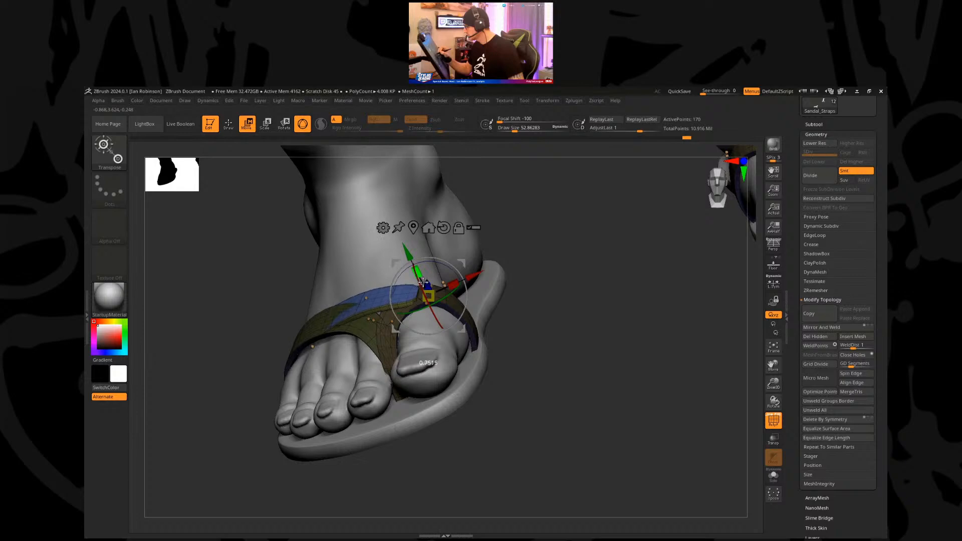
Step: Remove the leftover curve of the new strap piece and return to the Move brush at draw size about 118
{"action": "mouse_move", "coordinate": [534, 248]}
{"action": "left_mouse_down"}
{"action": "mouse_move", "coordinate": [533, 261]}
{"action": "mouse_move", "coordinate": [551, 265]}
{"action": "left_mouse_up"}
{"action": "key", "text": "q"}
{"action": "key", "text": "s"}
{"action": "mouse_move", "coordinate": [551, 281]}
{"action": "left_mouse_down"}
{"action": "mouse_move", "coordinate": [551, 316]}
{"action": "mouse_move", "coordinate": [504, 268]}
{"action": "left_mouse_up"}
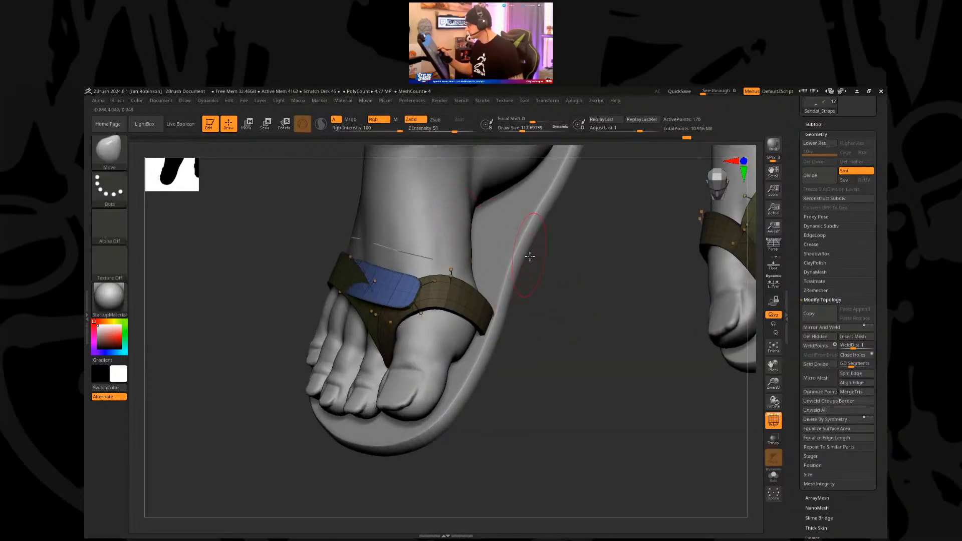
{"action": "key", "text": "b"}
{"action": "key", "text": "c"}
{"action": "left_click", "coordinate": [444, 325]}
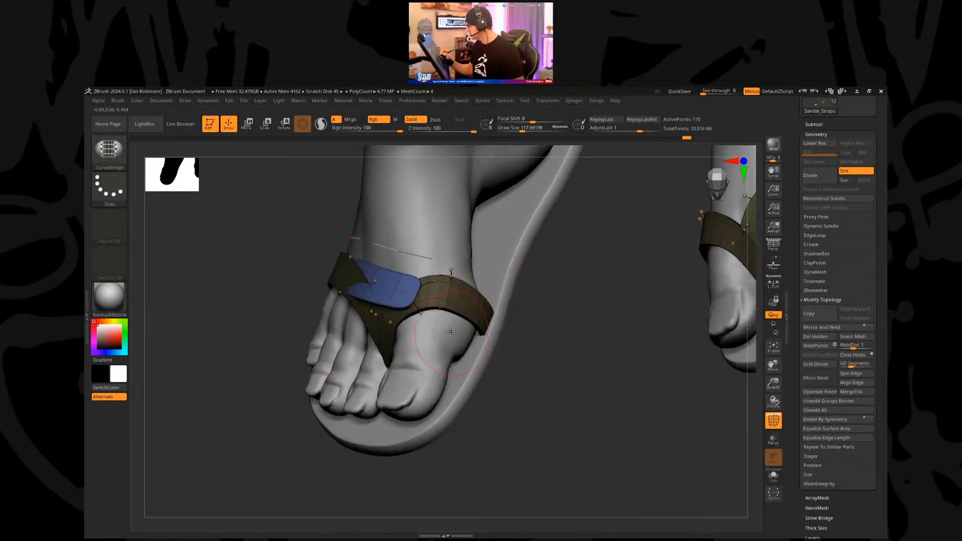
{"action": "key", "text": "b"}
{"action": "key", "text": "c"}
{"action": "left_click", "coordinate": [461, 332]}
{"action": "left_click", "coordinate": [441, 261]}
{"action": "key", "text": "b"}
{"action": "key", "text": "m"}
{"action": "key", "text": "v"}
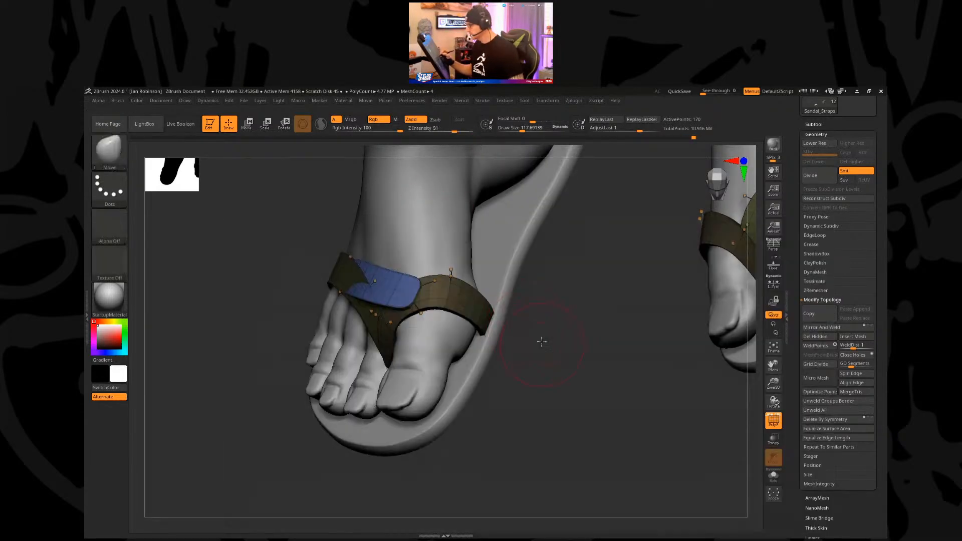
Step: Bend the new strap piece around the strap junction with the Move brush at draw size about 197
{"action": "left_click_drag", "start_coordinate": [541, 344], "coordinate": [526, 310]}
{"action": "left_click_drag", "start_coordinate": [430, 309], "coordinate": [346, 260]}
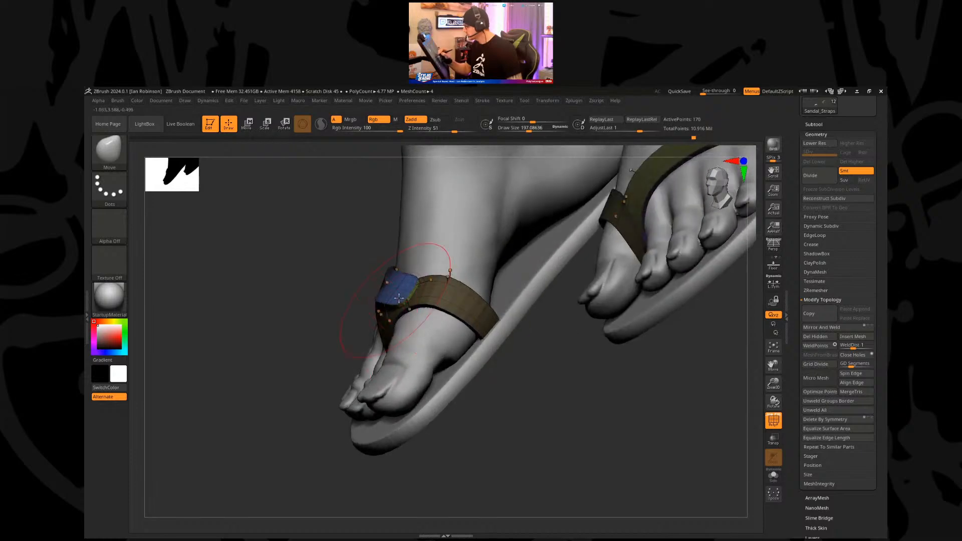
{"action": "mouse_move", "coordinate": [401, 281]}
{"action": "left_mouse_down"}
{"action": "mouse_move", "coordinate": [448, 329]}
{"action": "mouse_move", "coordinate": [389, 249]}
{"action": "mouse_move", "coordinate": [314, 268]}
{"action": "mouse_move", "coordinate": [391, 268]}
{"action": "left_mouse_up"}
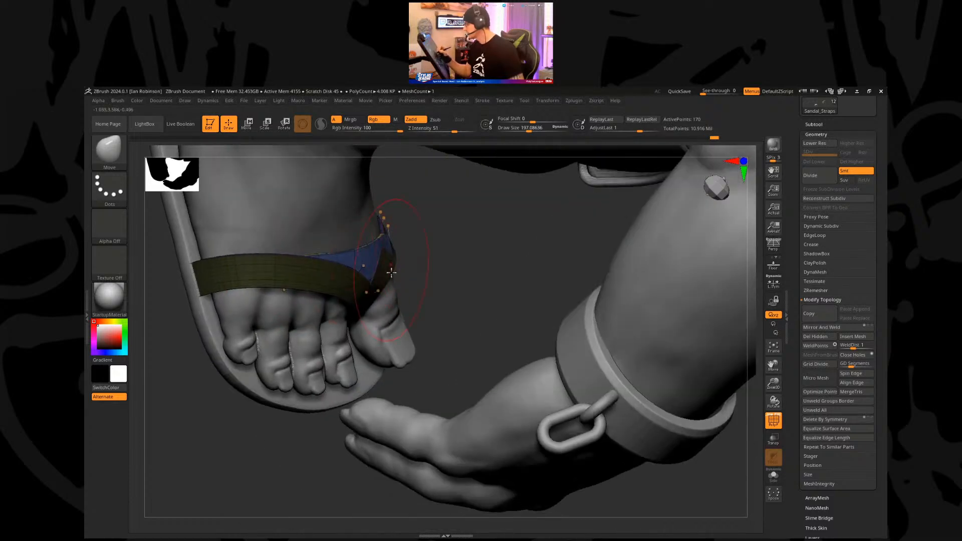
{"action": "left_click_drag", "start_coordinate": [454, 268], "coordinate": [496, 356]}
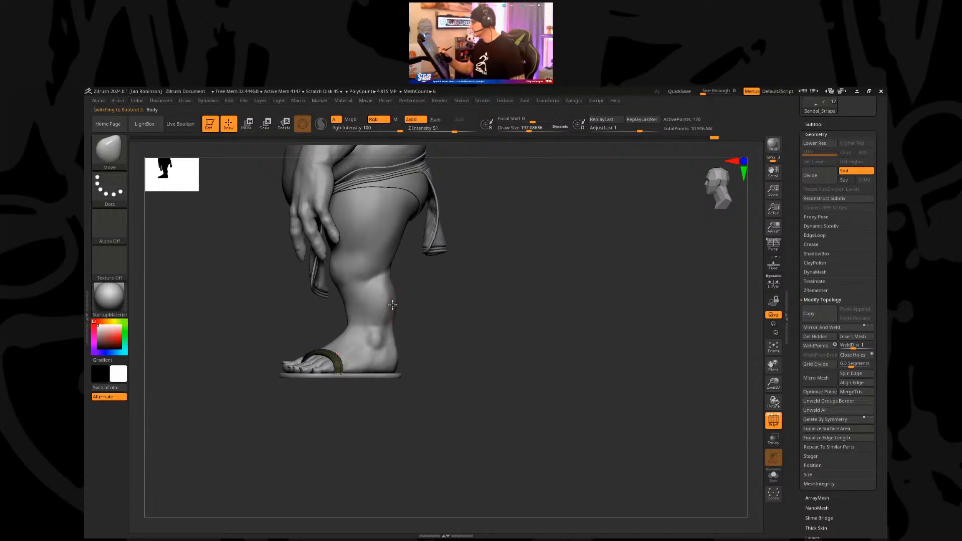
Step: Hide everything of the Body except the feet, switch to visibility set V4 and show the Sandals folder
{"action": "left_click", "coordinate": [427, 299], "text": "alt"}
{"action": "left_click_drag", "start_coordinate": [490, 301], "coordinate": [718, 247], "text": "ctrl+shift"}
{"action": "left_click", "coordinate": [820, 123]}
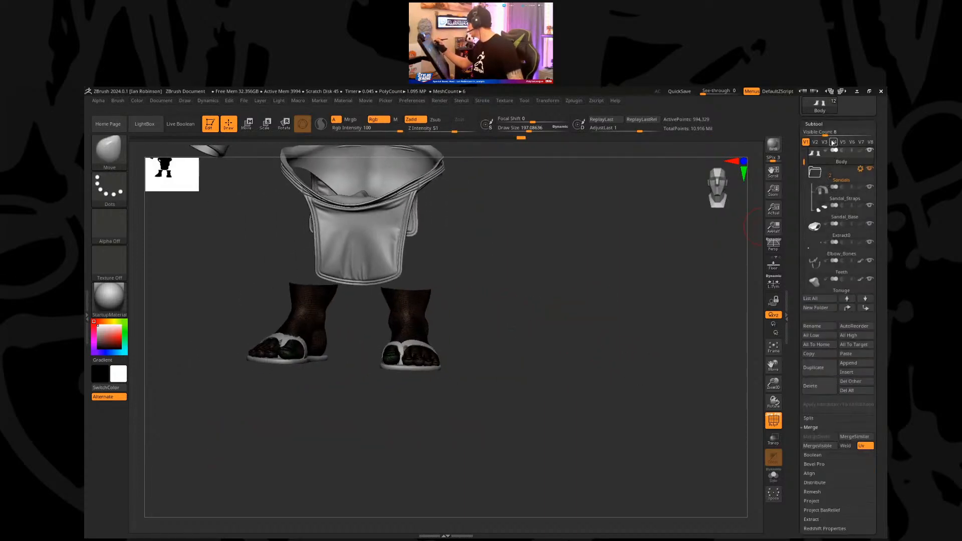
{"action": "left_click", "coordinate": [833, 142]}
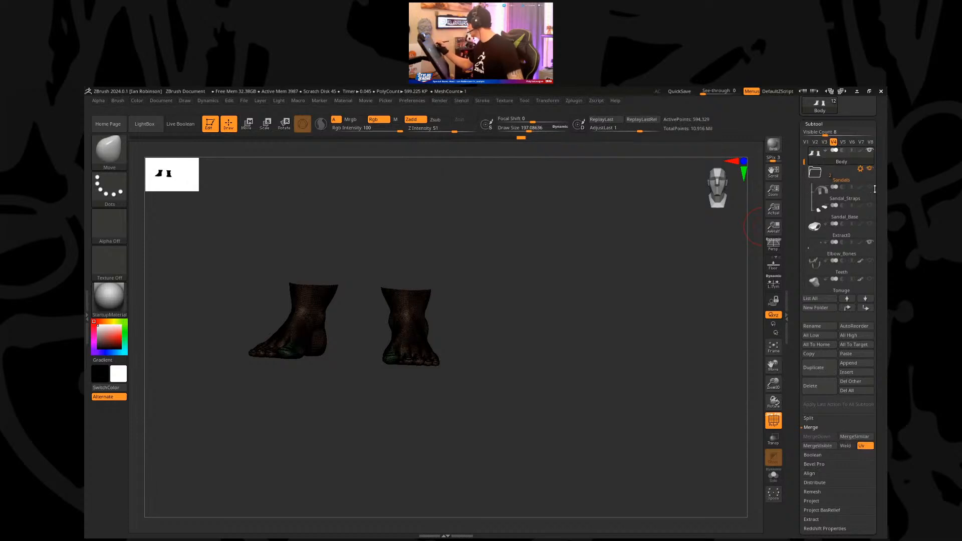
{"action": "left_click", "coordinate": [870, 168]}
{"action": "mouse_move", "coordinate": [564, 294]}
{"action": "left_mouse_down", "text": "alt"}
{"action": "mouse_move", "coordinate": [564, 355]}
{"action": "mouse_move", "coordinate": [539, 327]}
{"action": "mouse_move", "coordinate": [389, 337]}
{"action": "mouse_move", "coordinate": [417, 329]}
{"action": "left_mouse_up", "text": "alt"}
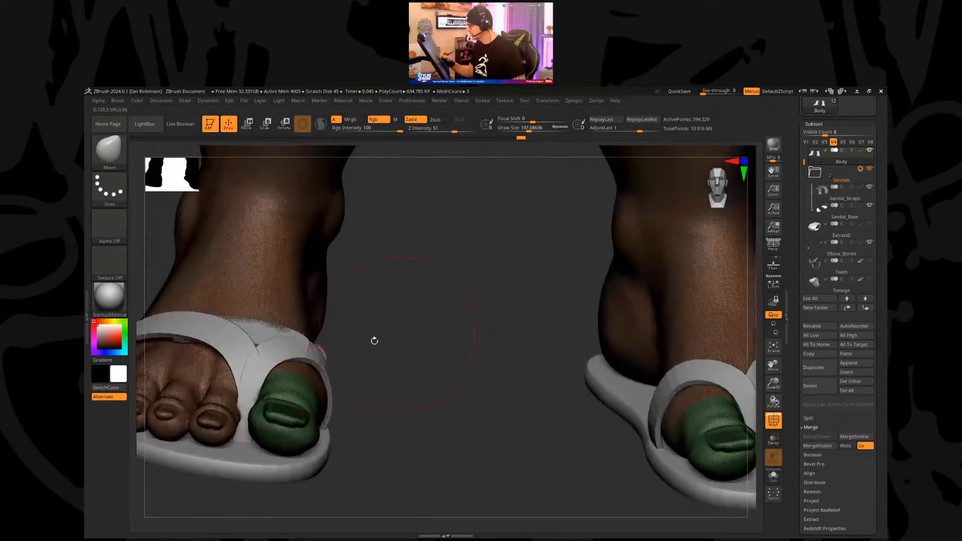
Step: Select the Sandal_Straps subtool and adjust the connecting piece around the strap junction with the Move brush at draw size about 197
{"action": "left_click", "coordinate": [288, 343], "text": "alt"}
{"action": "left_click_drag", "start_coordinate": [344, 327], "coordinate": [340, 360]}
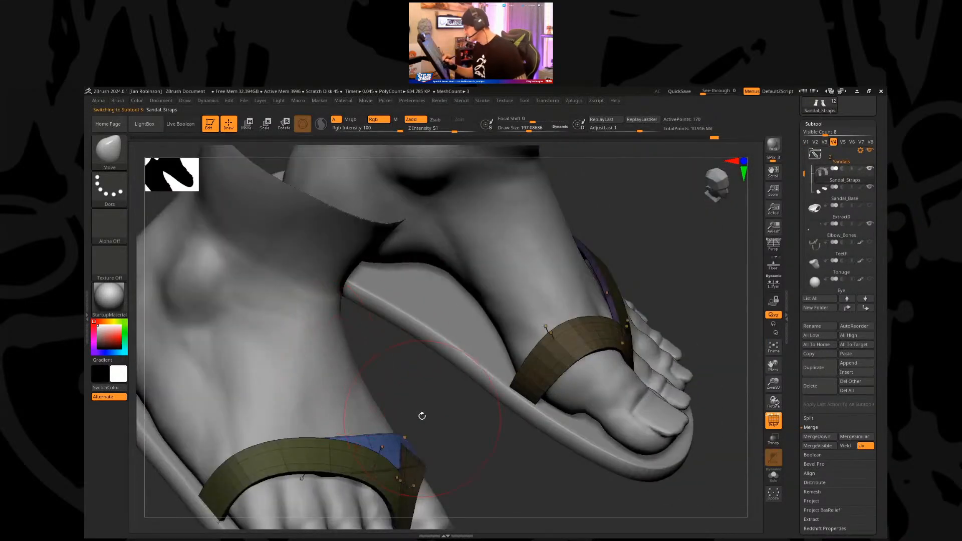
{"action": "left_click_drag", "start_coordinate": [423, 419], "coordinate": [328, 379]}
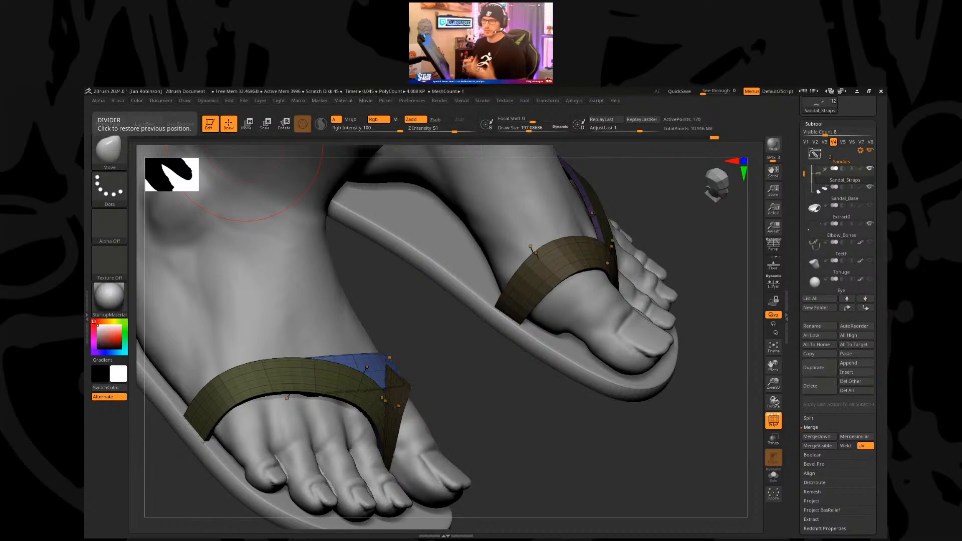
{"action": "left_click_drag", "start_coordinate": [447, 371], "coordinate": [407, 402]}
{"action": "right_click_drag", "start_coordinate": [406, 401], "coordinate": [426, 366]}
{"action": "left_click_drag", "start_coordinate": [426, 362], "coordinate": [435, 350]}
{"action": "right_click_drag", "start_coordinate": [435, 349], "coordinate": [393, 351]}
{"action": "mouse_move", "coordinate": [392, 351]}
{"action": "left_mouse_down"}
{"action": "mouse_move", "coordinate": [374, 315]}
{"action": "mouse_move", "coordinate": [359, 365]}
{"action": "left_mouse_up"}
{"action": "right_click_drag", "start_coordinate": [358, 366], "coordinate": [507, 358]}
{"action": "mouse_move", "coordinate": [524, 350]}
{"action": "left_mouse_down"}
{"action": "mouse_move", "coordinate": [481, 361]}
{"action": "mouse_move", "coordinate": [530, 343]}
{"action": "mouse_move", "coordinate": [543, 381]}
{"action": "mouse_move", "coordinate": [469, 362]}
{"action": "left_mouse_up"}
{"action": "mouse_move", "coordinate": [516, 339]}
{"action": "left_mouse_down"}
{"action": "mouse_move", "coordinate": [561, 318]}
{"action": "mouse_move", "coordinate": [485, 357]}
{"action": "left_mouse_up"}
Step: Fit the connecting piece's end onto the big-toe strap with the Move brush, using draw sizes between about 109 and 140
{"action": "key", "text": "s"}
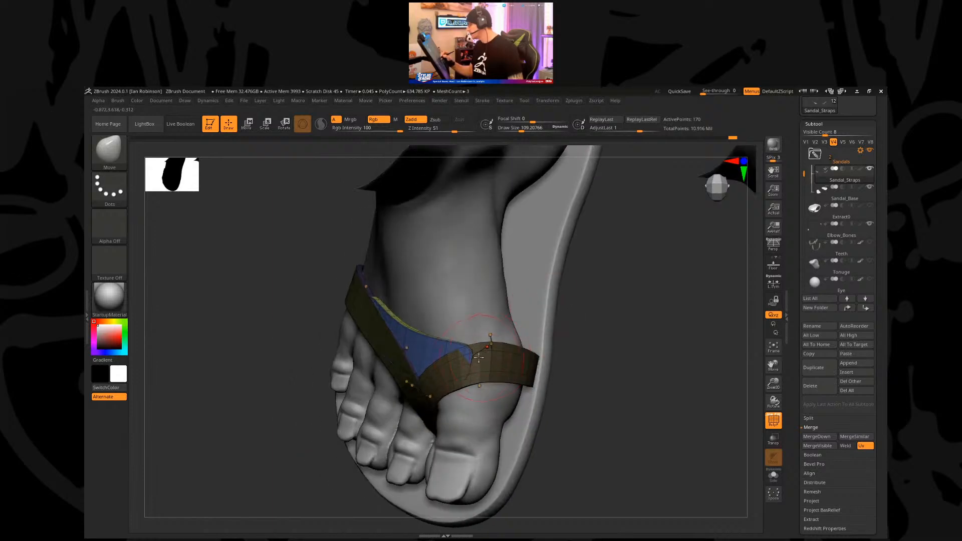
{"action": "mouse_move", "coordinate": [560, 318]}
{"action": "left_mouse_down"}
{"action": "mouse_move", "coordinate": [616, 315]}
{"action": "mouse_move", "coordinate": [571, 322]}
{"action": "left_mouse_up"}
{"action": "key", "text": "s"}
{"action": "left_click_drag", "start_coordinate": [559, 323], "coordinate": [562, 327]}
{"action": "left_click_drag", "start_coordinate": [555, 329], "coordinate": [532, 337]}
{"action": "left_click_drag", "start_coordinate": [455, 347], "coordinate": [452, 350]}
{"action": "mouse_move", "coordinate": [533, 332]}
{"action": "left_mouse_down"}
{"action": "mouse_move", "coordinate": [516, 348]}
{"action": "mouse_move", "coordinate": [481, 345]}
{"action": "mouse_move", "coordinate": [534, 329]}
{"action": "mouse_move", "coordinate": [464, 350]}
{"action": "left_mouse_up"}
{"action": "mouse_move", "coordinate": [583, 274]}
{"action": "left_mouse_down"}
{"action": "mouse_move", "coordinate": [575, 295]}
{"action": "mouse_move", "coordinate": [435, 405]}
{"action": "mouse_move", "coordinate": [458, 451]}
{"action": "mouse_move", "coordinate": [457, 346]}
{"action": "mouse_move", "coordinate": [416, 438]}
{"action": "mouse_move", "coordinate": [431, 345]}
{"action": "mouse_move", "coordinate": [560, 337]}
{"action": "mouse_move", "coordinate": [462, 337]}
{"action": "mouse_move", "coordinate": [507, 340]}
{"action": "mouse_move", "coordinate": [512, 318]}
{"action": "mouse_move", "coordinate": [473, 286]}
{"action": "mouse_move", "coordinate": [427, 269]}
{"action": "left_mouse_up"}
{"action": "left_click_drag", "start_coordinate": [352, 259], "coordinate": [343, 250]}
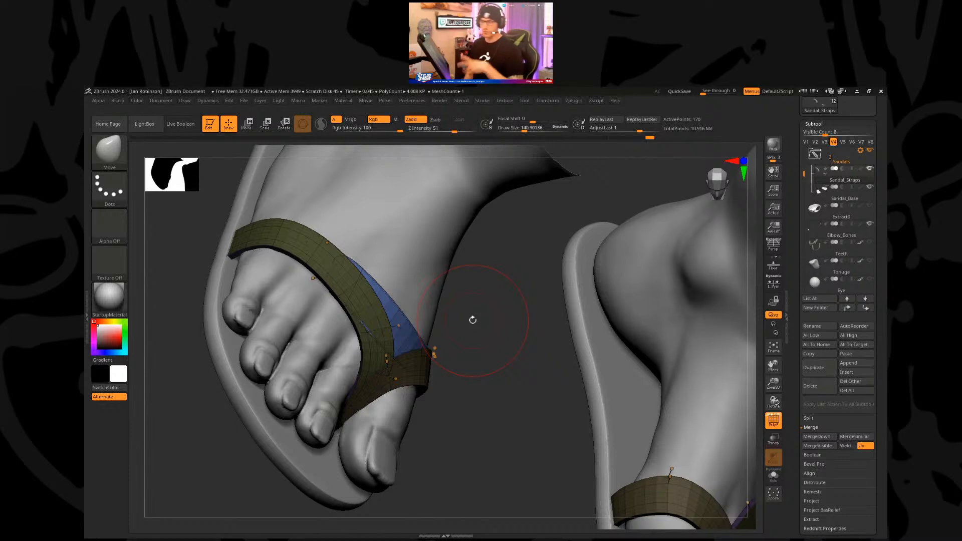
Step: Shape the upper edge and both tips of the connecting piece to follow the foot with the Move brush at draw size about 140
{"action": "left_click_drag", "start_coordinate": [473, 365], "coordinate": [441, 371]}
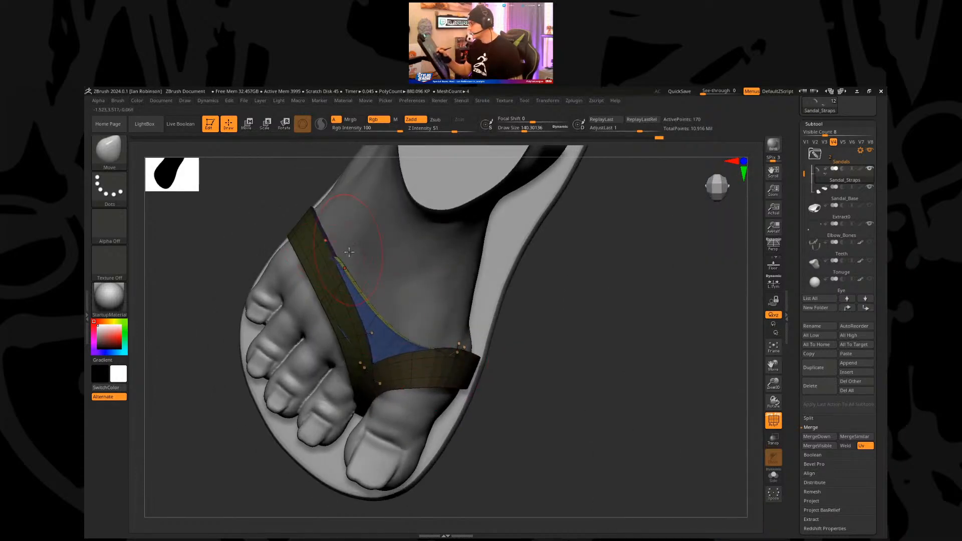
{"action": "left_click_drag", "start_coordinate": [539, 327], "coordinate": [323, 268]}
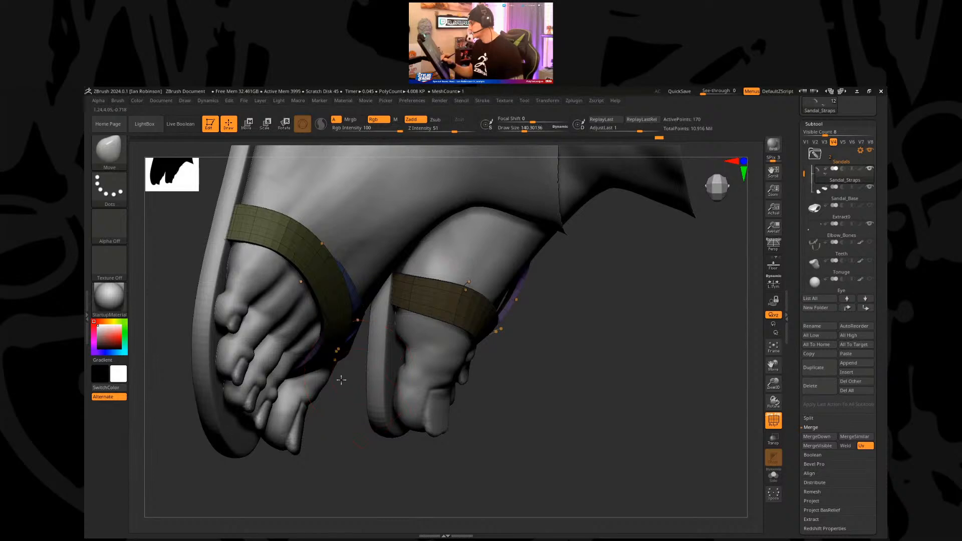
{"action": "mouse_move", "coordinate": [350, 409]}
{"action": "left_mouse_down"}
{"action": "mouse_move", "coordinate": [330, 389]}
{"action": "mouse_move", "coordinate": [428, 427]}
{"action": "mouse_move", "coordinate": [438, 359]}
{"action": "mouse_move", "coordinate": [456, 370]}
{"action": "mouse_move", "coordinate": [455, 382]}
{"action": "left_mouse_up"}
{"action": "left_click_drag", "start_coordinate": [353, 296], "coordinate": [361, 289]}
{"action": "left_click_drag", "start_coordinate": [429, 312], "coordinate": [389, 311]}
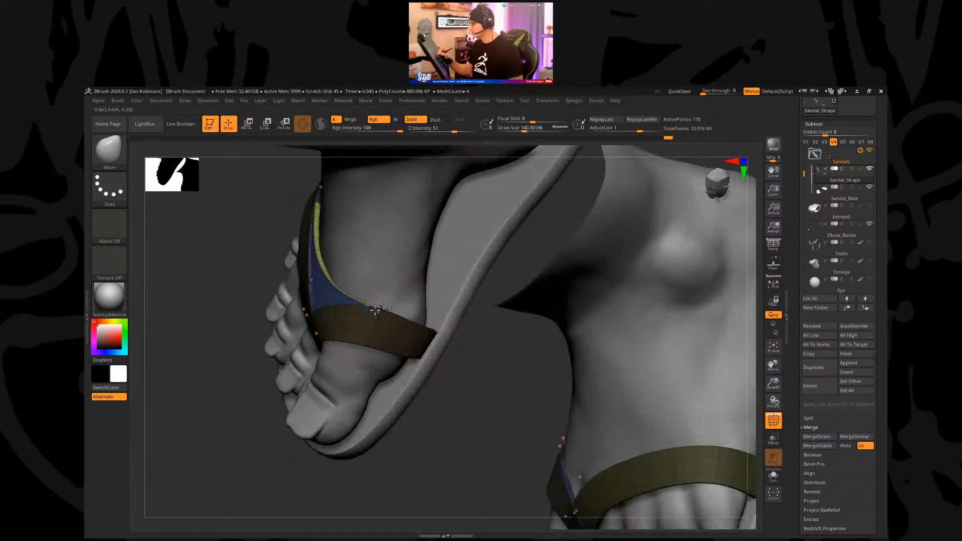
{"action": "left_click_drag", "start_coordinate": [460, 336], "coordinate": [248, 215]}
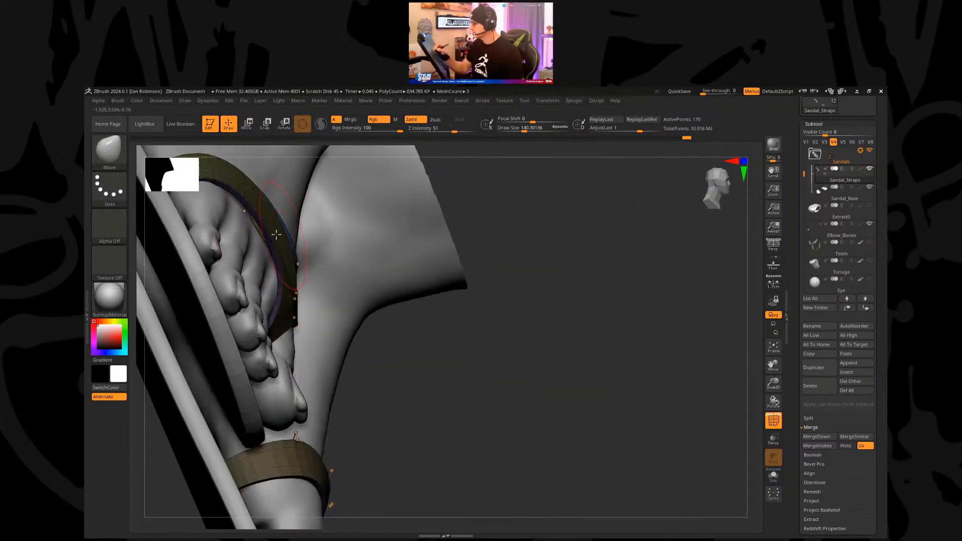
{"action": "left_click_drag", "start_coordinate": [481, 324], "coordinate": [333, 323]}
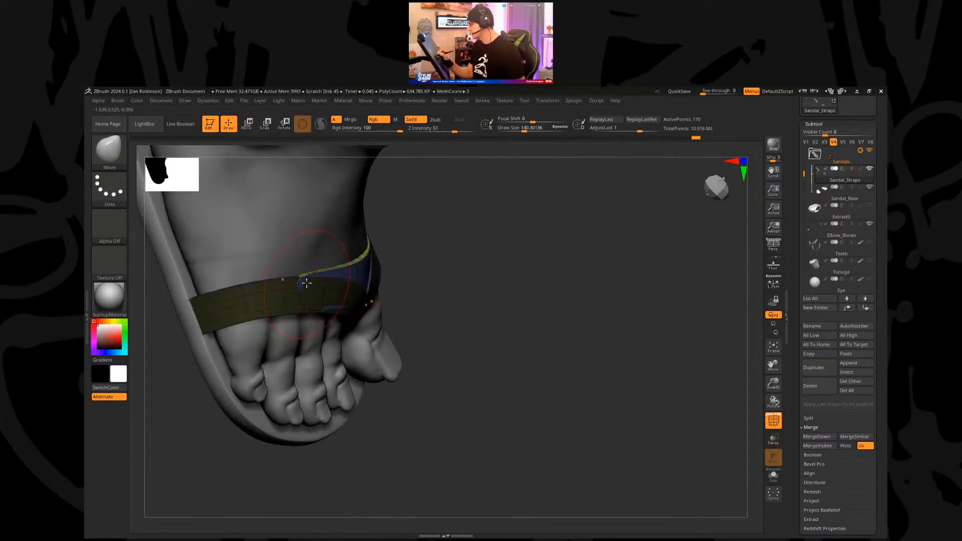
{"action": "right_click_drag", "start_coordinate": [309, 292], "coordinate": [442, 325]}
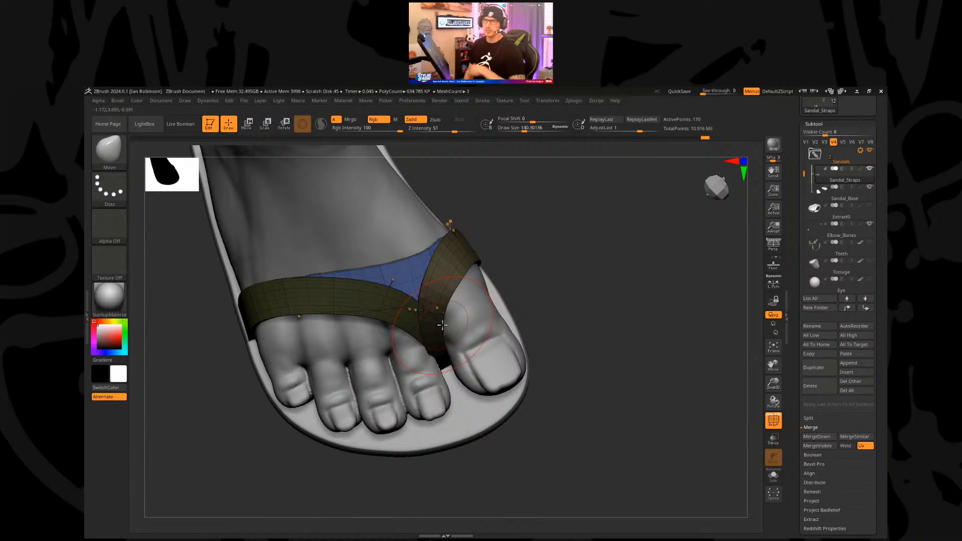
Step: Refine the connecting piece where it meets the big-toe strap with the Move brush at draw size about 105
{"action": "key", "text": "s"}
{"action": "left_click_drag", "start_coordinate": [501, 227], "coordinate": [494, 226]}
{"action": "right_click_drag", "start_coordinate": [503, 217], "coordinate": [451, 213]}
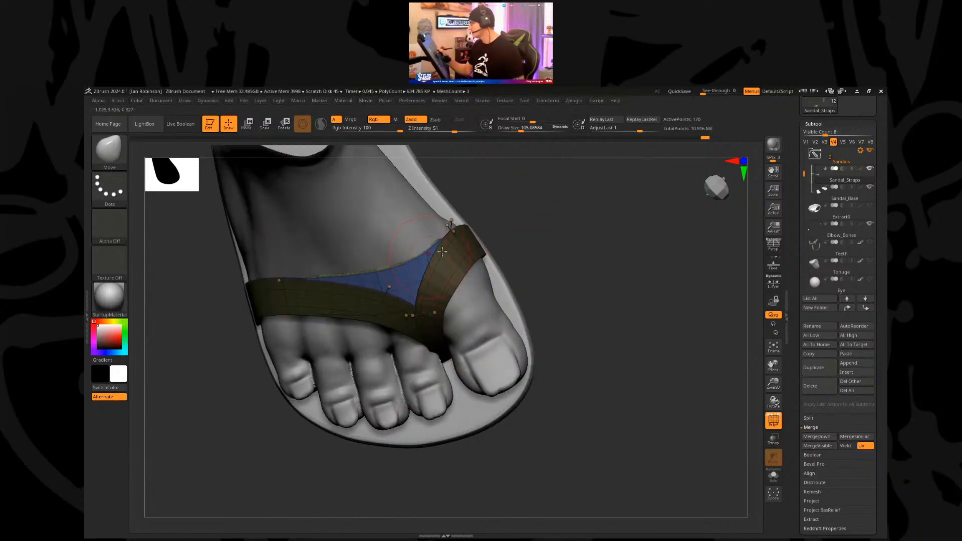
{"action": "right_click_drag", "start_coordinate": [424, 259], "coordinate": [496, 229]}
Step: Adjust the tip of the connecting piece along the inner side of the foot with the Move brush at draw size about 150
{"action": "key", "text": "s"}
{"action": "left_click_drag", "start_coordinate": [509, 230], "coordinate": [518, 230]}
{"action": "mouse_move", "coordinate": [519, 229]}
{"action": "right_mouse_down"}
{"action": "mouse_move", "coordinate": [447, 244]}
{"action": "mouse_move", "coordinate": [506, 220]}
{"action": "right_mouse_up"}
{"action": "mouse_move", "coordinate": [442, 221]}
{"action": "right_mouse_down"}
{"action": "mouse_move", "coordinate": [499, 228]}
{"action": "mouse_move", "coordinate": [444, 215]}
{"action": "right_mouse_up"}
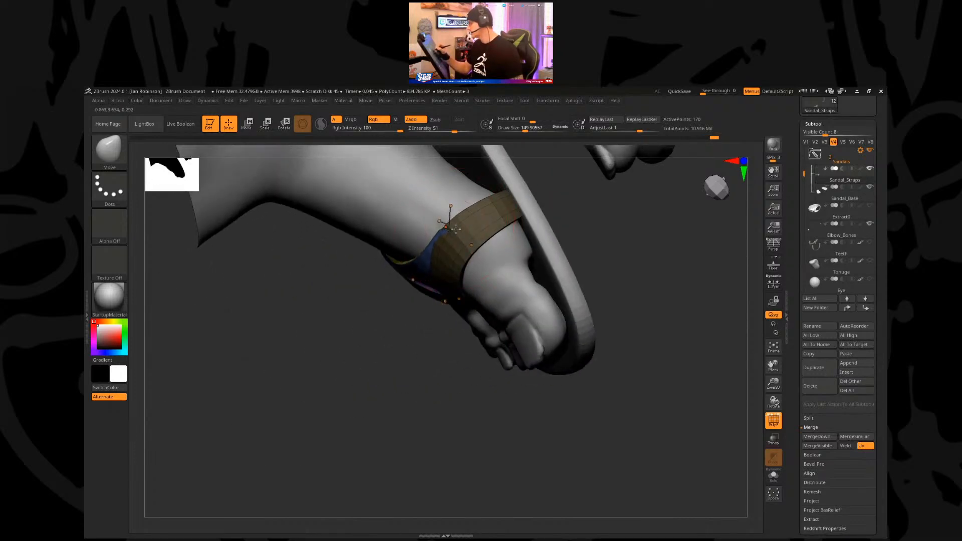
{"action": "right_click_drag", "start_coordinate": [404, 355], "coordinate": [412, 299]}
{"action": "right_click_drag", "start_coordinate": [458, 275], "coordinate": [401, 281]}
{"action": "right_click_drag", "start_coordinate": [444, 331], "coordinate": [424, 315]}
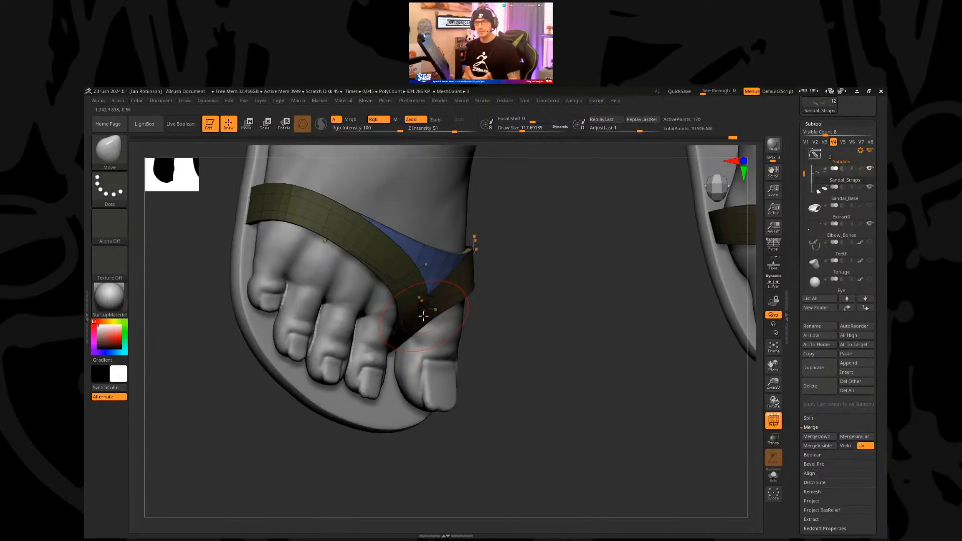
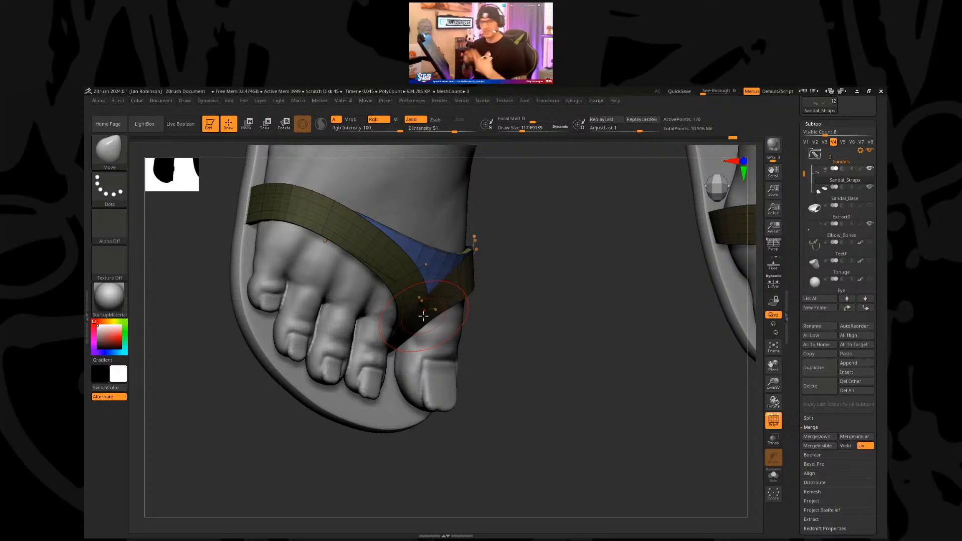
Step: Fit the connecting piece's inner edge closer to the foot and straps with the Move brush at draw size about 118
{"action": "right_click_drag", "start_coordinate": [424, 316], "coordinate": [515, 238]}
{"action": "left_click_drag", "start_coordinate": [496, 225], "coordinate": [495, 218]}
{"action": "right_click_drag", "start_coordinate": [517, 225], "coordinate": [510, 227]}
{"action": "left_click_drag", "start_coordinate": [487, 234], "coordinate": [490, 232]}
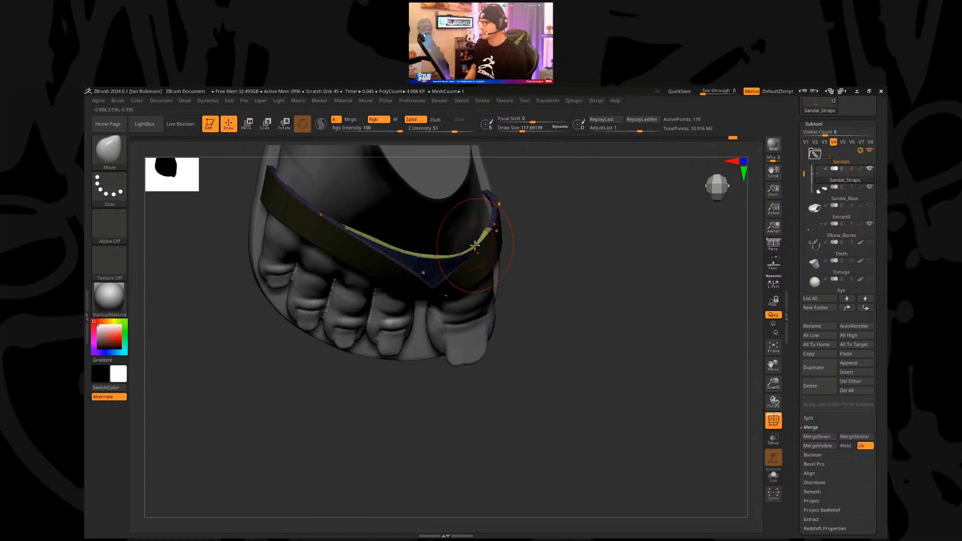
{"action": "left_click_drag", "start_coordinate": [475, 245], "coordinate": [448, 285]}
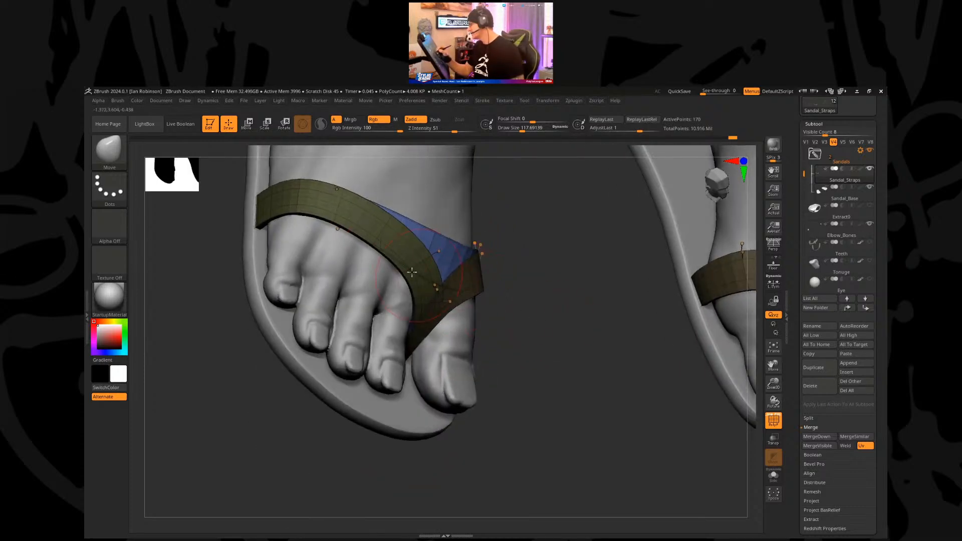
{"action": "mouse_move", "coordinate": [527, 301]}
{"action": "left_mouse_down"}
{"action": "mouse_move", "coordinate": [526, 360]}
{"action": "mouse_move", "coordinate": [540, 361]}
{"action": "mouse_move", "coordinate": [522, 376]}
{"action": "mouse_move", "coordinate": [494, 356]}
{"action": "mouse_move", "coordinate": [516, 337]}
{"action": "mouse_move", "coordinate": [516, 351]}
{"action": "mouse_move", "coordinate": [507, 329]}
{"action": "mouse_move", "coordinate": [509, 344]}
{"action": "mouse_move", "coordinate": [531, 322]}
{"action": "mouse_move", "coordinate": [496, 268]}
{"action": "mouse_move", "coordinate": [506, 274]}
{"action": "mouse_move", "coordinate": [411, 292]}
{"action": "mouse_move", "coordinate": [453, 326]}
{"action": "mouse_move", "coordinate": [366, 315]}
{"action": "left_mouse_up"}
Step: Turn off the polyframe display, then hide the straps on the other foot and delete the hidden geometry
{"action": "key", "text": "shift+f"}
{"action": "mouse_move", "coordinate": [499, 314]}
{"action": "left_mouse_down"}
{"action": "mouse_move", "coordinate": [483, 307]}
{"action": "mouse_move", "coordinate": [492, 260]}
{"action": "mouse_move", "coordinate": [498, 287]}
{"action": "mouse_move", "coordinate": [499, 279]}
{"action": "mouse_move", "coordinate": [399, 285]}
{"action": "left_mouse_up"}
{"action": "left_click_drag", "start_coordinate": [481, 370], "coordinate": [458, 352]}
{"action": "left_click_drag", "start_coordinate": [430, 272], "coordinate": [473, 263]}
{"action": "mouse_move", "coordinate": [639, 405]}
{"action": "left_mouse_down"}
{"action": "mouse_move", "coordinate": [649, 423]}
{"action": "mouse_move", "coordinate": [696, 410]}
{"action": "left_mouse_up"}
{"action": "left_click_drag", "start_coordinate": [676, 286], "coordinate": [459, 443], "text": "ctrl+shift"}
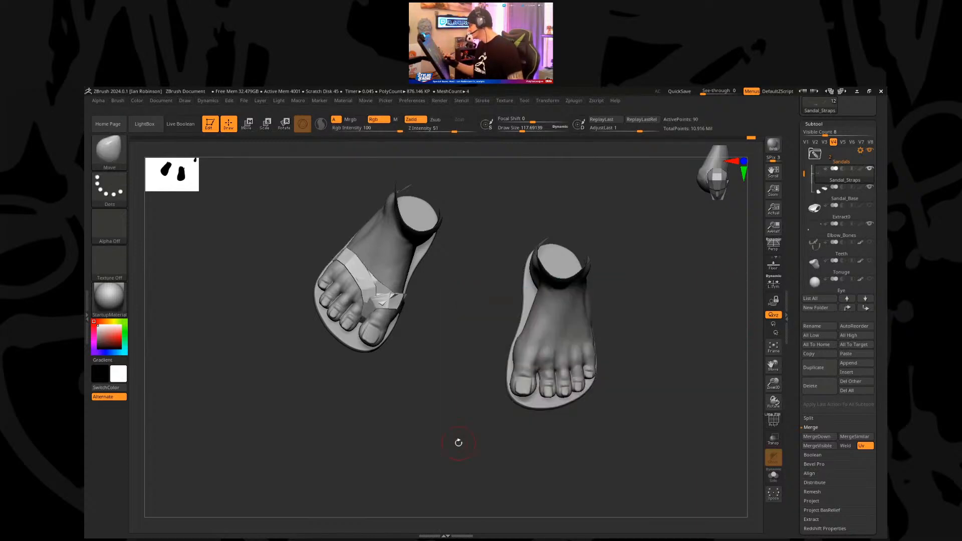
{"action": "left_click", "coordinate": [811, 427]}
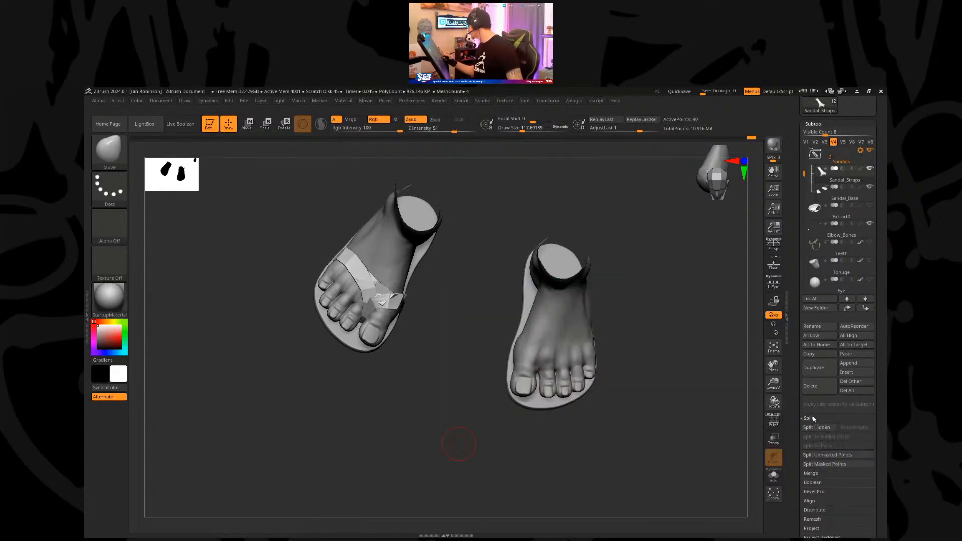
{"action": "left_click_drag", "start_coordinate": [867, 463], "coordinate": [867, 363]}
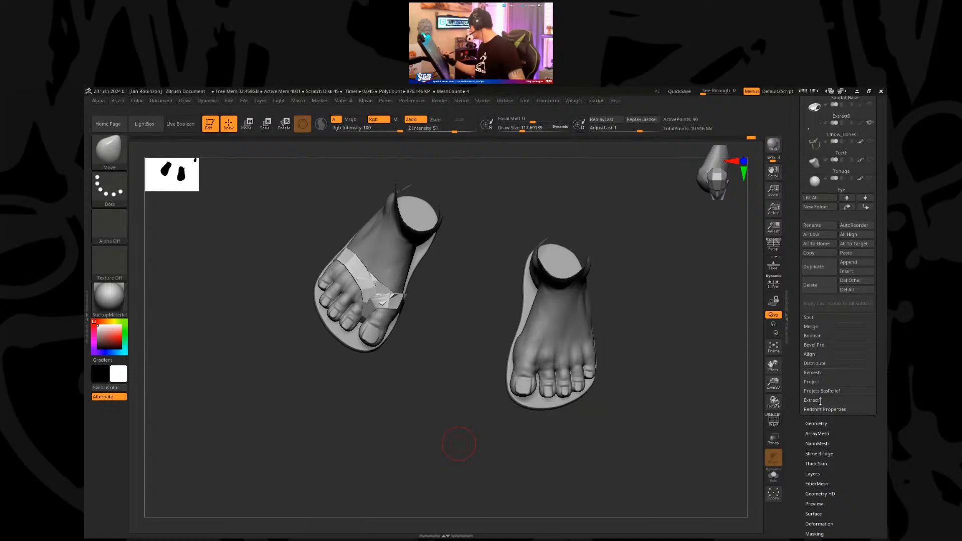
{"action": "left_click_drag", "start_coordinate": [662, 416], "coordinate": [666, 398]}
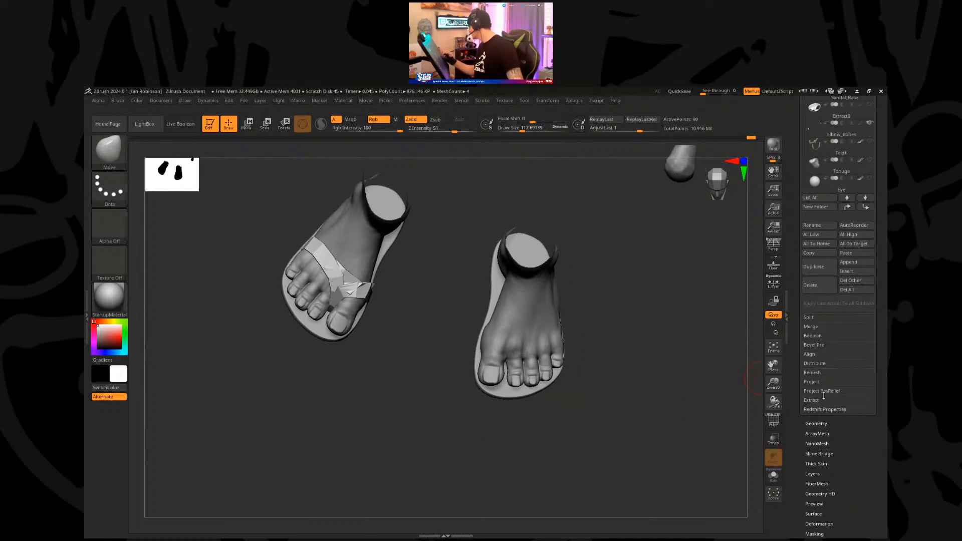
{"action": "left_click", "coordinate": [818, 423]}
{"action": "left_click", "coordinate": [825, 320]}
{"action": "left_click_drag", "start_coordinate": [638, 341], "coordinate": [360, 302]}
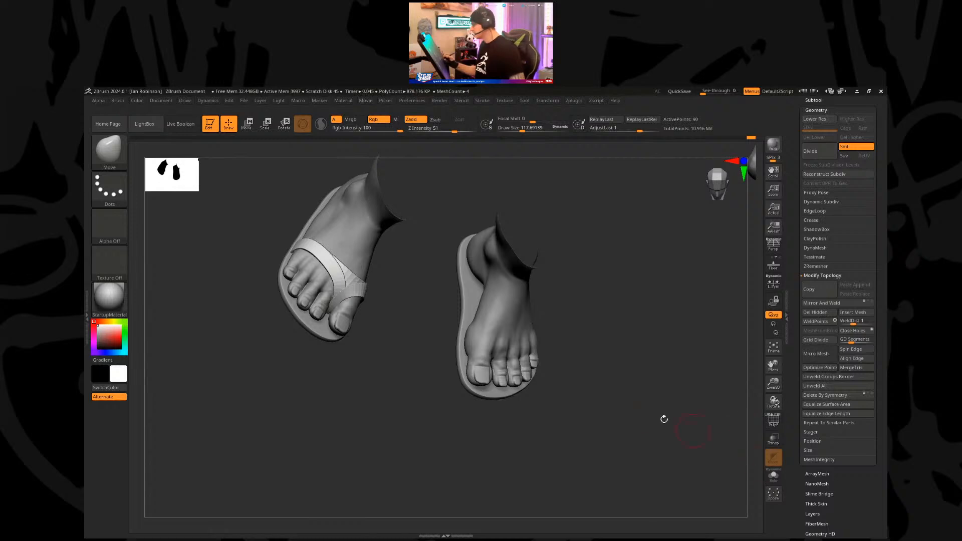
Step: Solo the remaining straps and turn their polyframe display back on
{"action": "left_click", "coordinate": [773, 476]}
{"action": "mouse_move", "coordinate": [541, 382]}
{"action": "left_mouse_down"}
{"action": "mouse_move", "coordinate": [447, 393]}
{"action": "mouse_move", "coordinate": [498, 436]}
{"action": "mouse_move", "coordinate": [425, 393]}
{"action": "mouse_move", "coordinate": [451, 369]}
{"action": "mouse_move", "coordinate": [397, 387]}
{"action": "mouse_move", "coordinate": [513, 355]}
{"action": "mouse_move", "coordinate": [414, 383]}
{"action": "mouse_move", "coordinate": [490, 339]}
{"action": "mouse_move", "coordinate": [475, 359]}
{"action": "left_mouse_up"}
{"action": "key", "text": "ctrl+shift"}
{"action": "key", "text": "ctrl"}
{"action": "key", "text": "shift+f"}
Step: Isolate individual strap polygroups for inspection, restore the full straps and switch off the dynamic subdivision preview
{"action": "left_click", "coordinate": [404, 382], "text": "ctrl+shift"}
{"action": "left_click", "coordinate": [477, 340], "text": "ctrl+shift"}
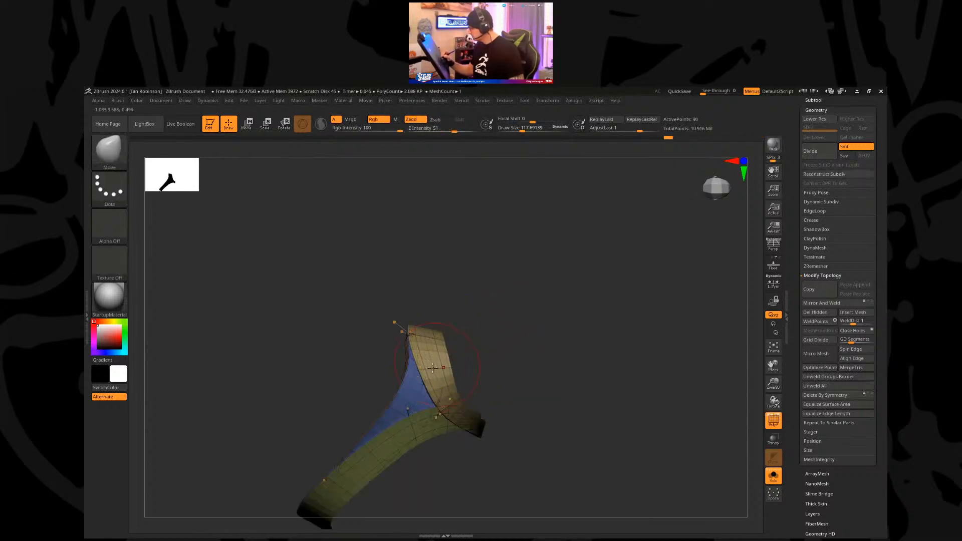
{"action": "left_click", "coordinate": [403, 382], "text": "ctrl+shift"}
{"action": "left_click", "coordinate": [509, 346], "text": "ctrl+shift"}
{"action": "left_click", "coordinate": [446, 426], "text": "ctrl+shift"}
{"action": "left_click", "coordinate": [533, 344], "text": "ctrl+shift"}
{"action": "mouse_move", "coordinate": [537, 332]}
{"action": "left_mouse_down"}
{"action": "mouse_move", "coordinate": [556, 348]}
{"action": "mouse_move", "coordinate": [526, 337]}
{"action": "mouse_move", "coordinate": [554, 327]}
{"action": "left_mouse_up"}
{"action": "key", "text": "shift+d"}
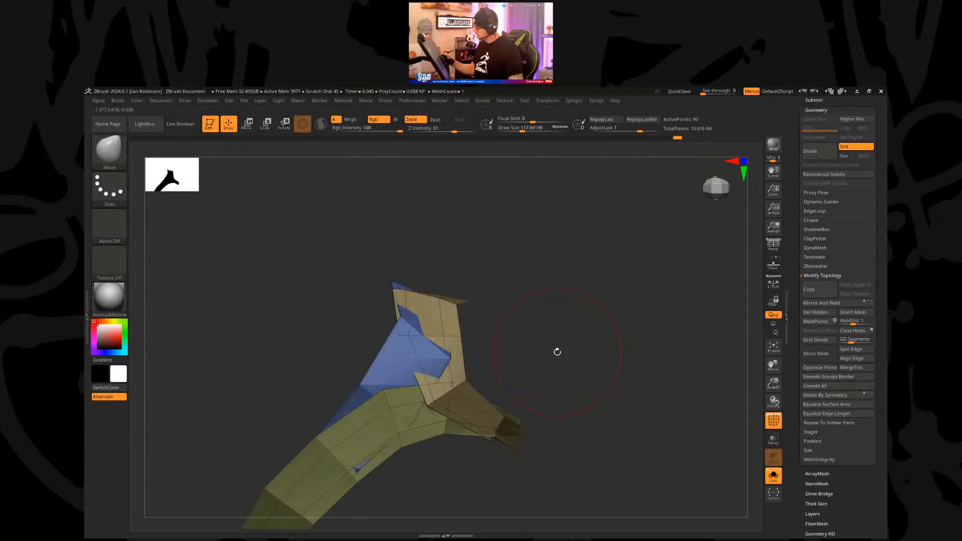
Step: Insert two edge loops across the blue connecting piece with the ZModeler brush and inspect that piece in isolation
{"action": "key", "text": "b"}
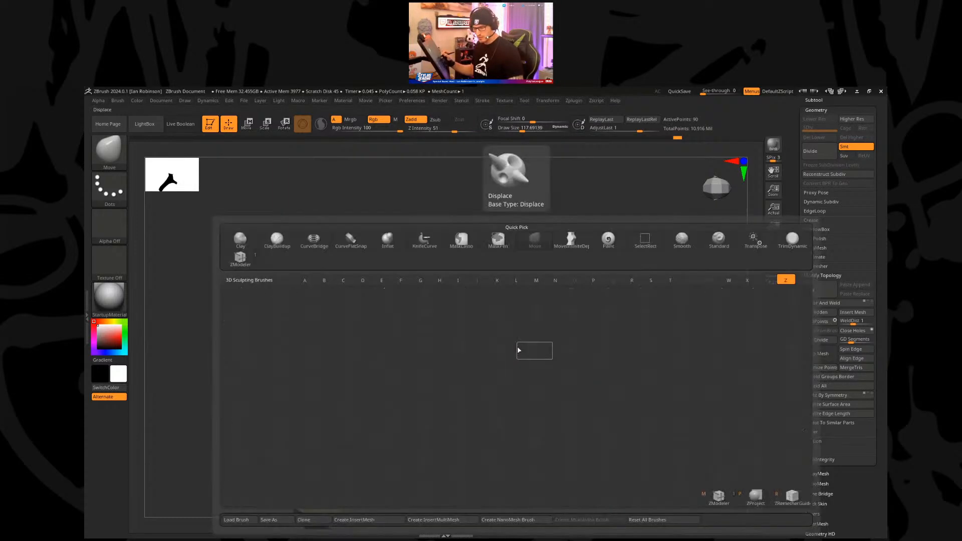
{"action": "key", "text": "z"}
{"action": "key", "text": "m"}
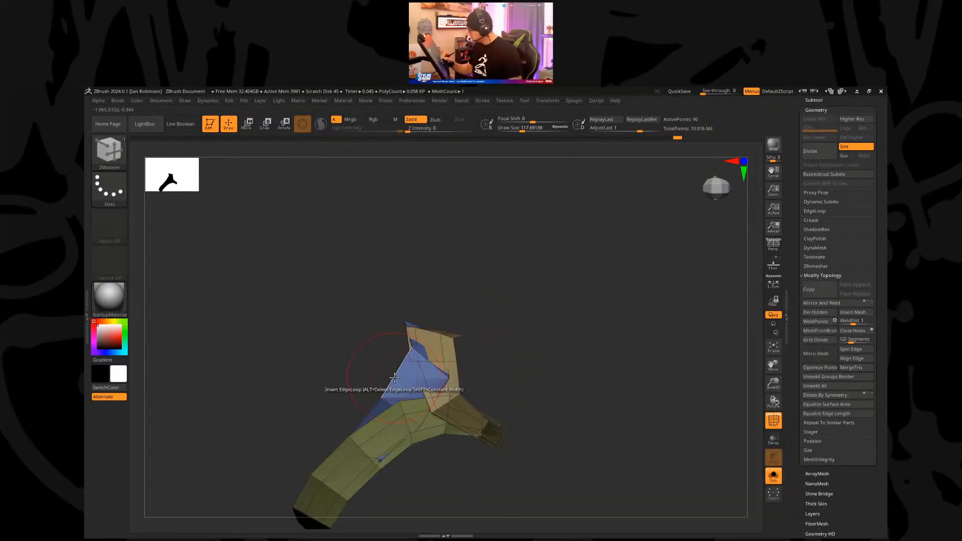
{"action": "key", "text": "space"}
{"action": "left_click", "coordinate": [366, 354]}
{"action": "left_click", "coordinate": [398, 375]}
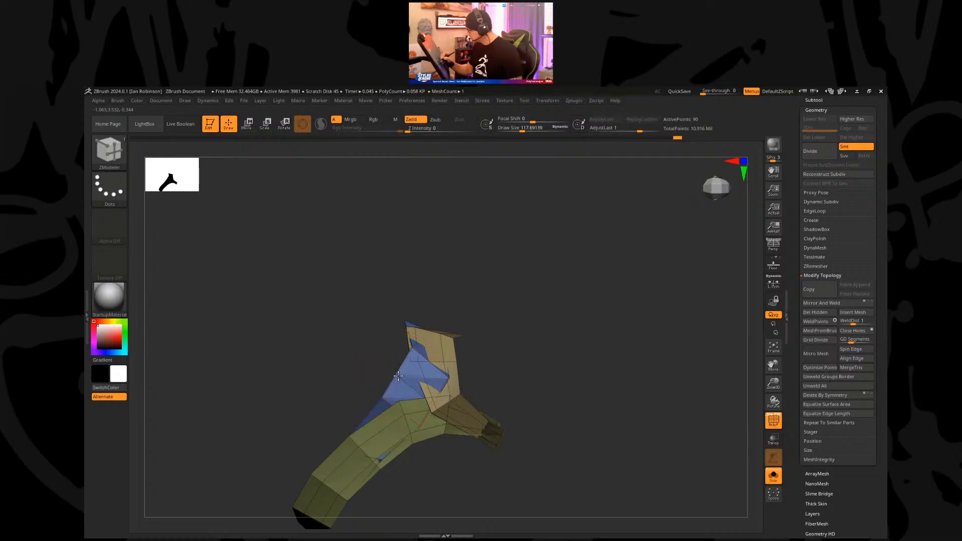
{"action": "left_click", "coordinate": [373, 407]}
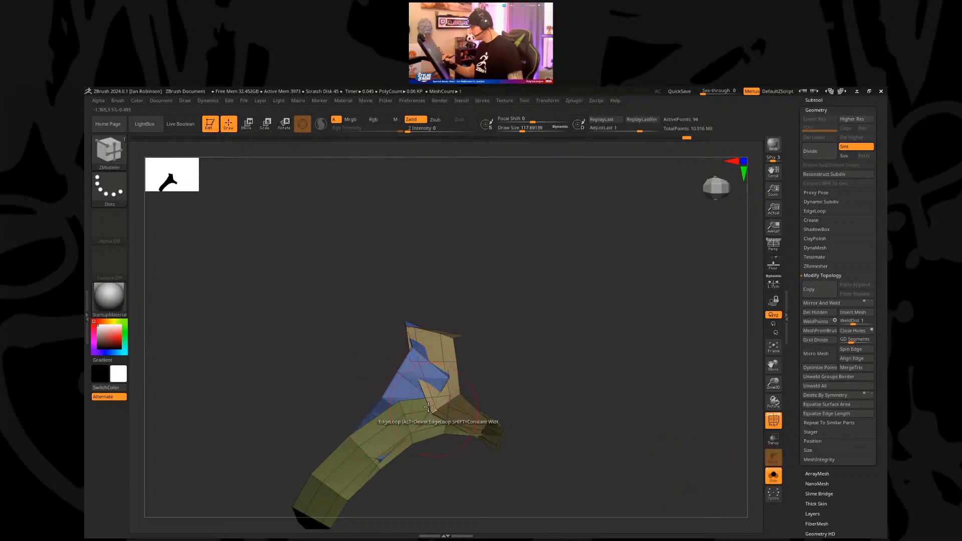
{"action": "left_click", "coordinate": [389, 371], "text": "ctrl+shift"}
{"action": "left_click_drag", "start_coordinate": [537, 346], "coordinate": [491, 333]}
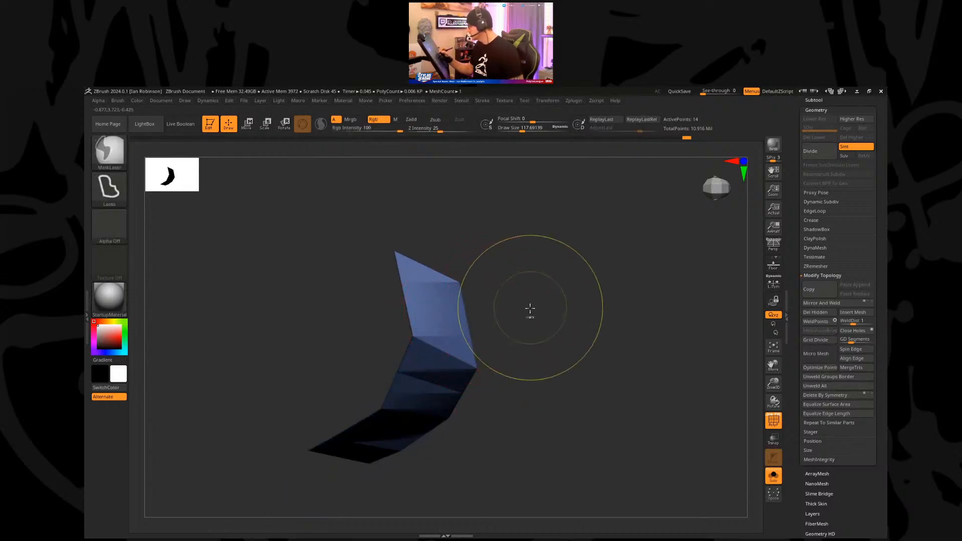
{"action": "left_click", "coordinate": [532, 308], "text": "ctrl+shift"}
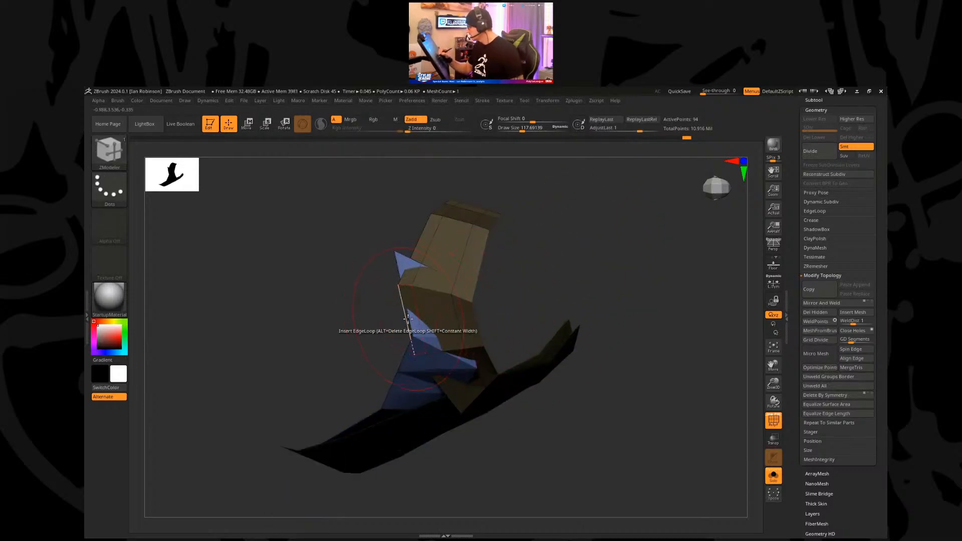
Step: Insert an edge loop near the edge of the blue strap section and preview the mesh with dynamic subdivision
{"action": "left_click", "coordinate": [397, 261]}
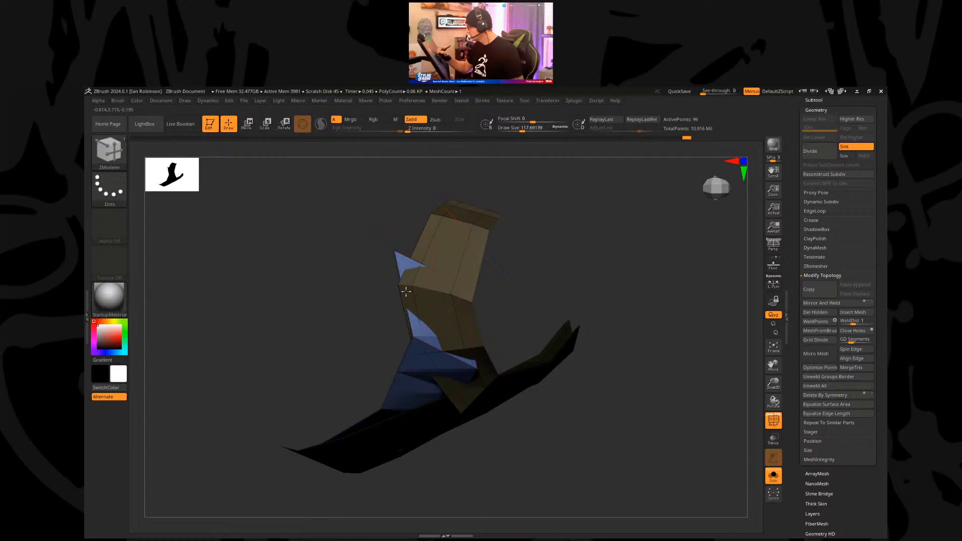
{"action": "left_click_drag", "start_coordinate": [636, 358], "coordinate": [616, 339]}
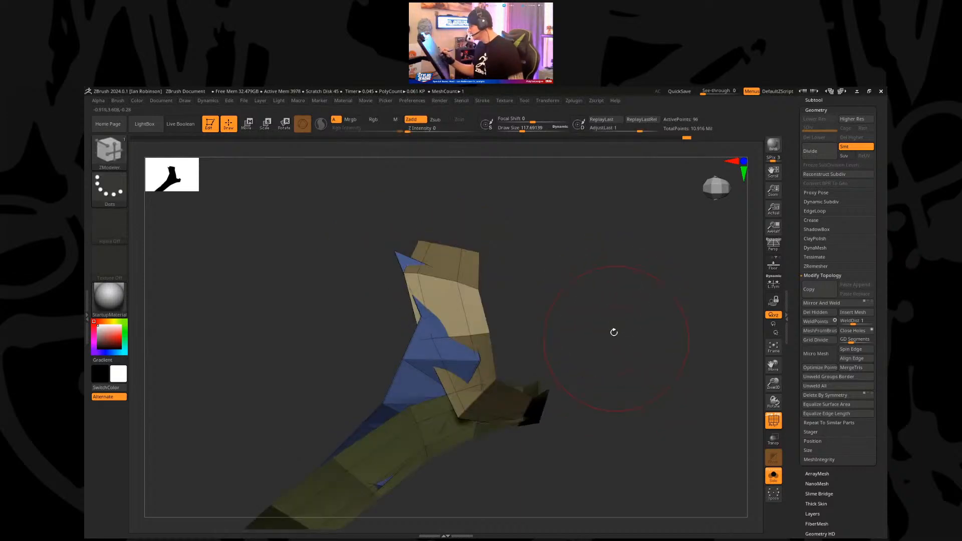
{"action": "key", "text": "ctrl+d"}
{"action": "key", "text": "ctrl+shift"}
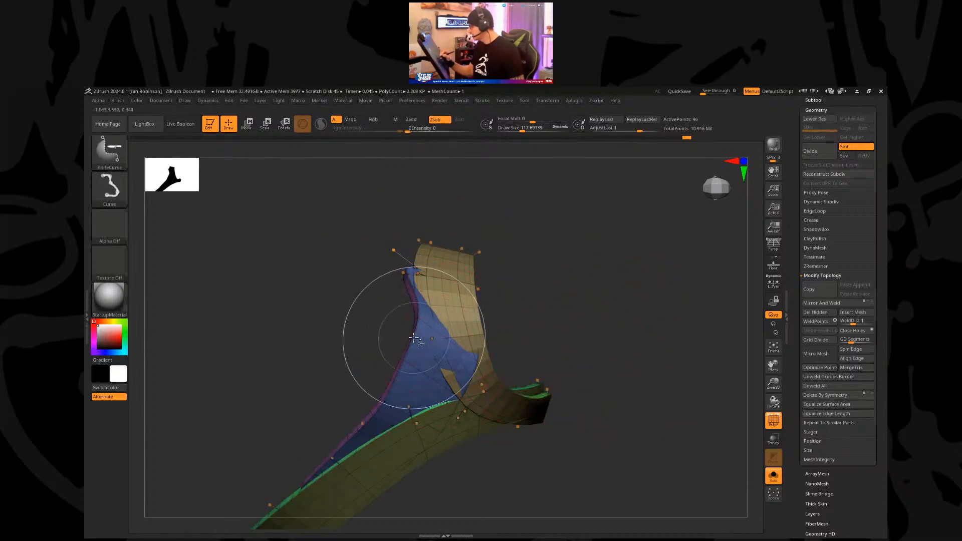
Step: Isolate the blue strap's polygroup to inspect its low-poly faces, then restore the full mesh with the smoothed preview
{"action": "key", "text": "shift+d"}
{"action": "left_click", "coordinate": [409, 375], "text": "ctrl+shift"}
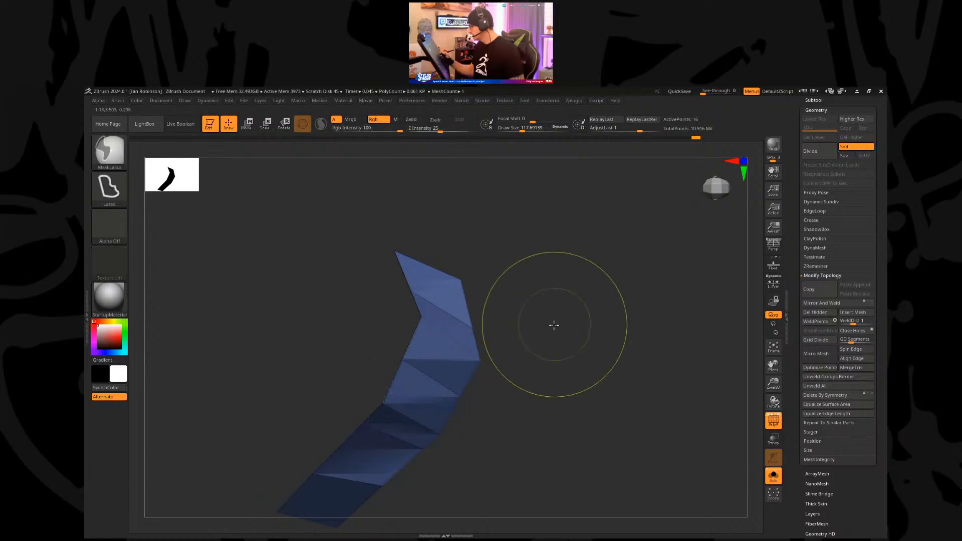
{"action": "left_click", "coordinate": [561, 321], "text": "ctrl+shift"}
{"action": "key", "text": "d"}
{"action": "key", "text": "b"}
{"action": "key", "text": "z"}
{"action": "key", "text": "m"}
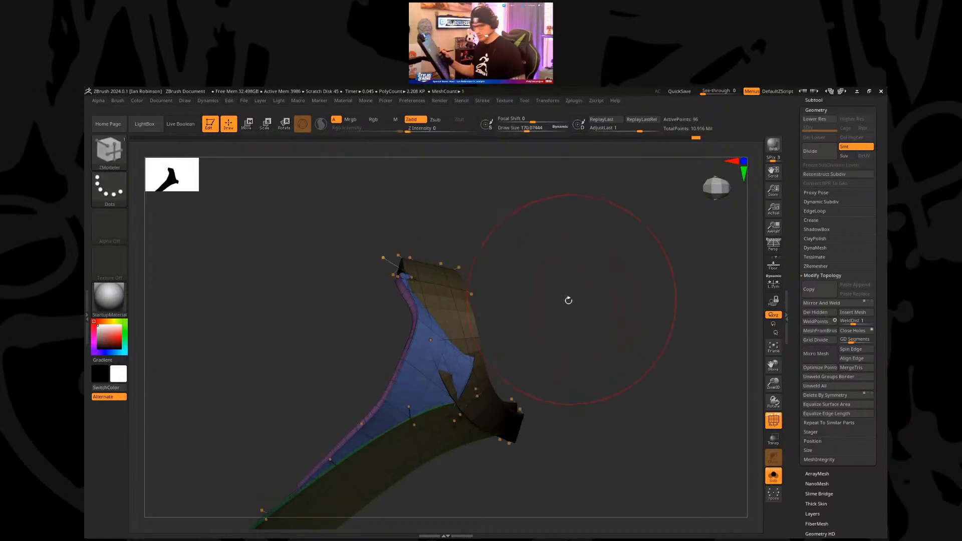
Step: Reshape the blue strap where it overlaps the other straps using the Move brush, reducing the draw size to about 140
{"action": "key", "text": "b"}
{"action": "key", "text": "m"}
{"action": "key", "text": "v"}
{"action": "mouse_move", "coordinate": [563, 300]}
{"action": "left_mouse_down"}
{"action": "mouse_move", "coordinate": [559, 264]}
{"action": "mouse_move", "coordinate": [501, 274]}
{"action": "left_mouse_up"}
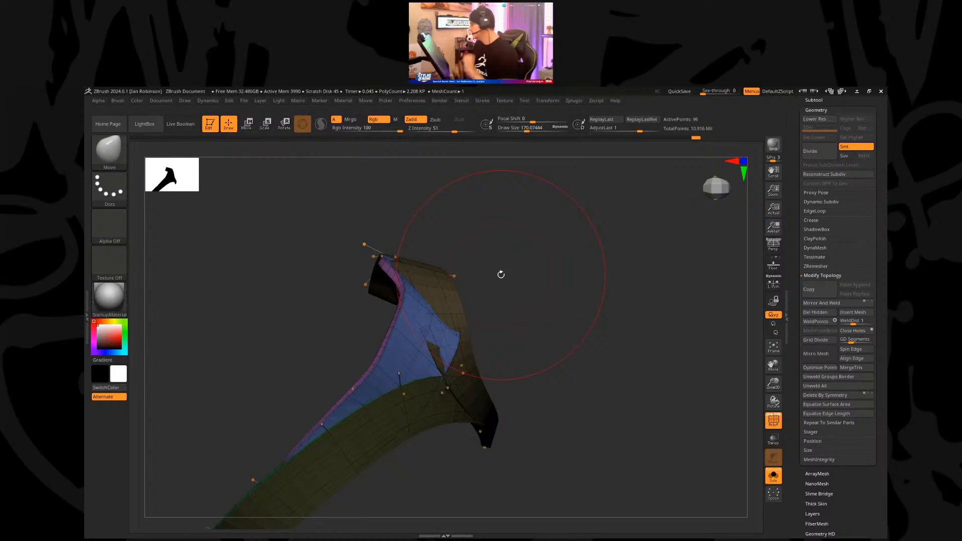
{"action": "left_click_drag", "start_coordinate": [537, 290], "coordinate": [441, 390]}
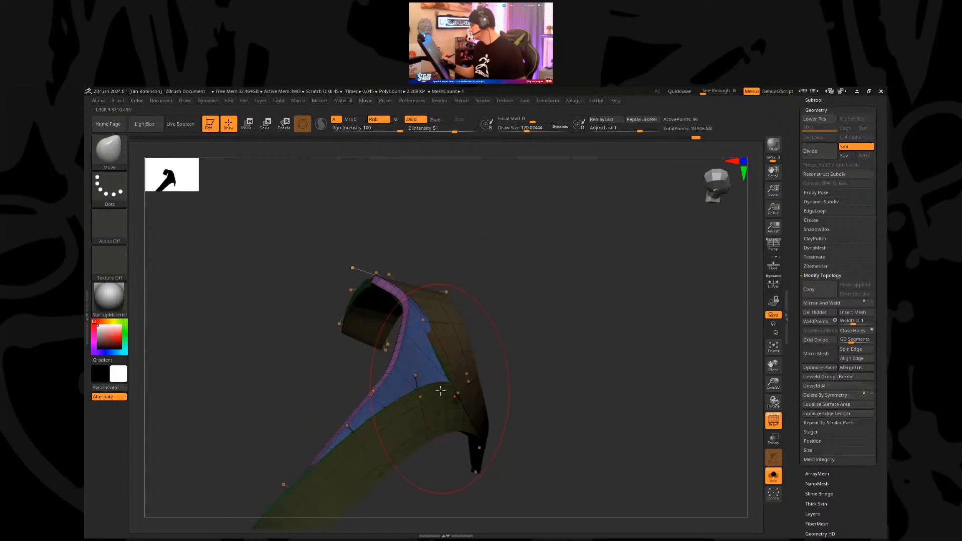
{"action": "mouse_move", "coordinate": [504, 361]}
{"action": "left_mouse_down"}
{"action": "mouse_move", "coordinate": [542, 333]}
{"action": "mouse_move", "coordinate": [532, 356]}
{"action": "left_mouse_up"}
{"action": "key", "text": "s"}
{"action": "mouse_move", "coordinate": [532, 353]}
{"action": "left_mouse_down"}
{"action": "mouse_move", "coordinate": [542, 337]}
{"action": "mouse_move", "coordinate": [571, 337]}
{"action": "mouse_move", "coordinate": [544, 325]}
{"action": "left_mouse_up"}
{"action": "mouse_move", "coordinate": [483, 344]}
{"action": "left_mouse_down"}
{"action": "mouse_move", "coordinate": [500, 344]}
{"action": "mouse_move", "coordinate": [496, 315]}
{"action": "mouse_move", "coordinate": [525, 341]}
{"action": "mouse_move", "coordinate": [541, 340]}
{"action": "left_mouse_up"}
{"action": "key", "text": "s"}
{"action": "mouse_move", "coordinate": [542, 341]}
{"action": "left_mouse_down"}
{"action": "mouse_move", "coordinate": [524, 326]}
{"action": "mouse_move", "coordinate": [420, 364]}
{"action": "left_mouse_up"}
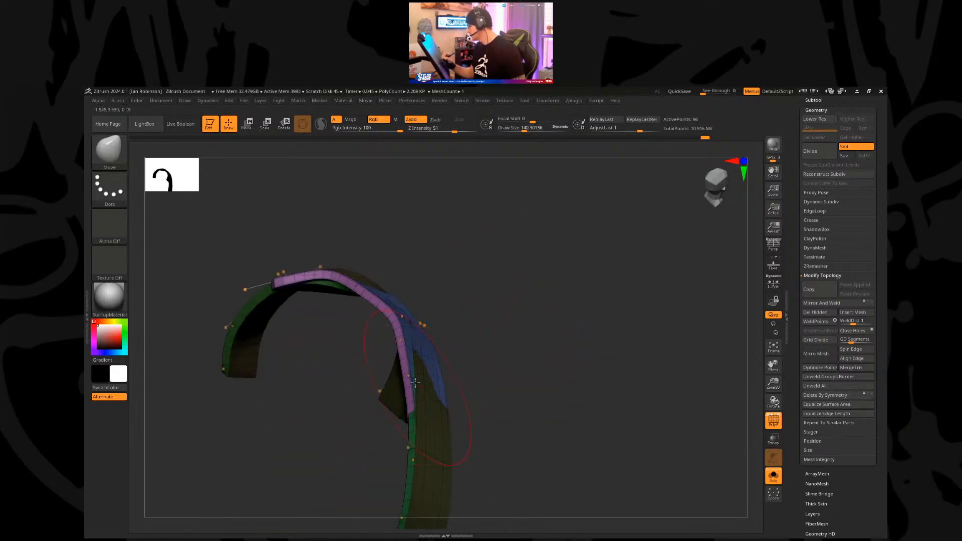
Step: Adjust the pointed end of the blue strap with the Move brush at a draw size of about 59
{"action": "left_click_drag", "start_coordinate": [506, 307], "coordinate": [449, 259]}
{"action": "mouse_move", "coordinate": [243, 271]}
{"action": "left_mouse_down"}
{"action": "mouse_move", "coordinate": [412, 239]}
{"action": "mouse_move", "coordinate": [449, 283]}
{"action": "mouse_move", "coordinate": [432, 305]}
{"action": "mouse_move", "coordinate": [302, 348]}
{"action": "mouse_move", "coordinate": [318, 339]}
{"action": "mouse_move", "coordinate": [279, 325]}
{"action": "left_mouse_up"}
{"action": "key", "text": "s"}
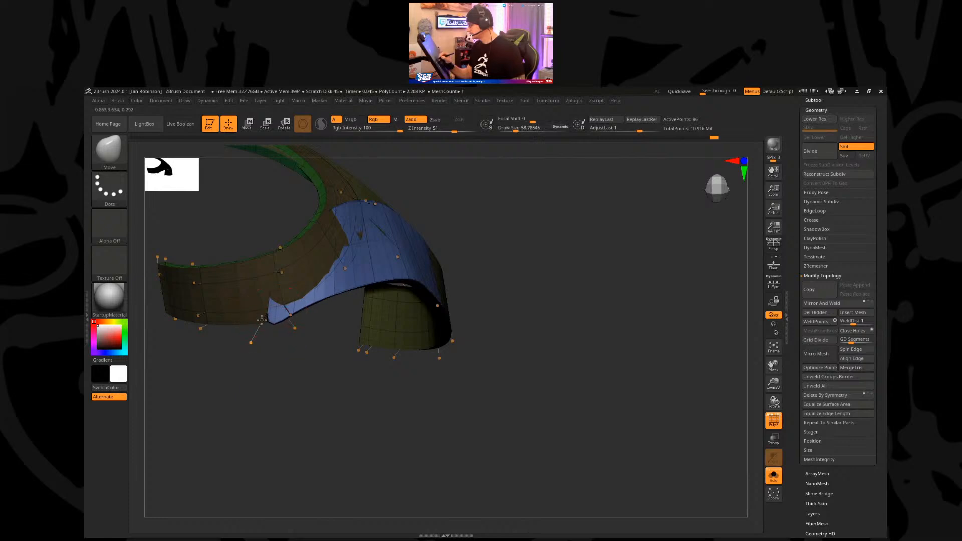
{"action": "left_click_drag", "start_coordinate": [294, 366], "coordinate": [364, 280]}
Step: Fit the overlapping straps' curves and inner edges together with the Move brush at a draw size of about 105
{"action": "key", "text": "s"}
{"action": "left_click_drag", "start_coordinate": [299, 287], "coordinate": [305, 286]}
{"action": "mouse_move", "coordinate": [341, 258]}
{"action": "left_mouse_down"}
{"action": "mouse_move", "coordinate": [436, 255]}
{"action": "mouse_move", "coordinate": [432, 271]}
{"action": "left_mouse_up"}
{"action": "left_click_drag", "start_coordinate": [290, 328], "coordinate": [346, 303]}
{"action": "left_click_drag", "start_coordinate": [478, 357], "coordinate": [353, 328]}
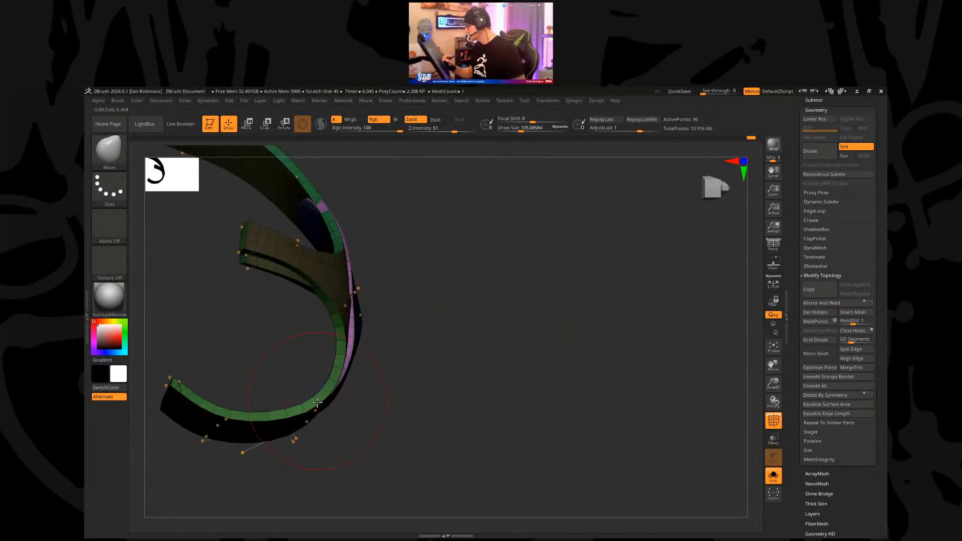
{"action": "left_click_drag", "start_coordinate": [436, 333], "coordinate": [610, 325]}
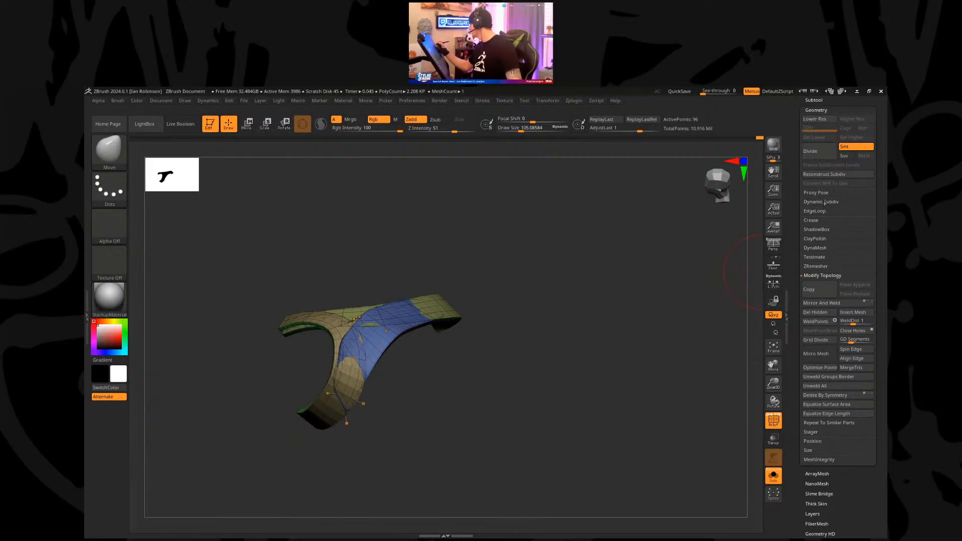
Step: Apply the dynamic subdivision to the strap mesh and hide its polygroup wireframe
{"action": "left_click", "coordinate": [825, 202]}
{"action": "left_click", "coordinate": [850, 213]}
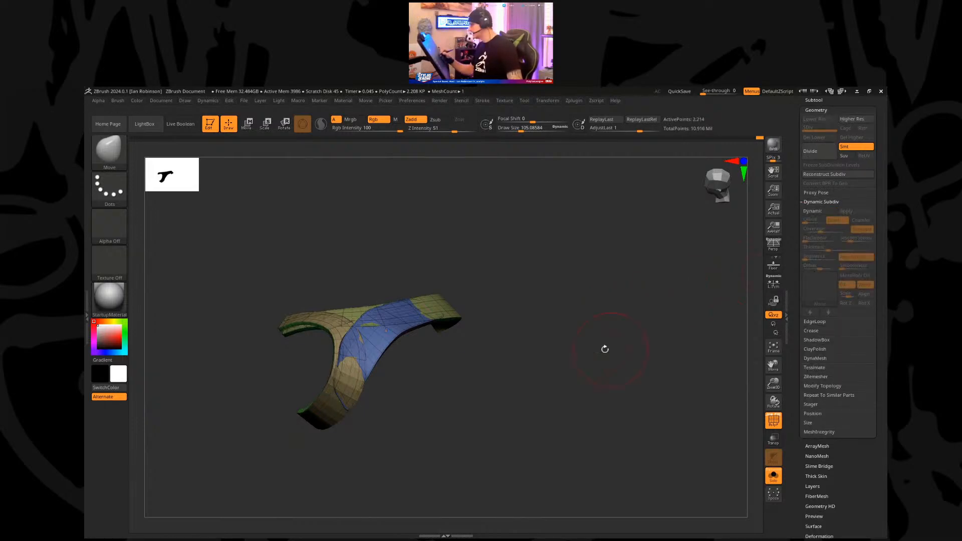
{"action": "left_click_drag", "start_coordinate": [591, 340], "coordinate": [607, 326]}
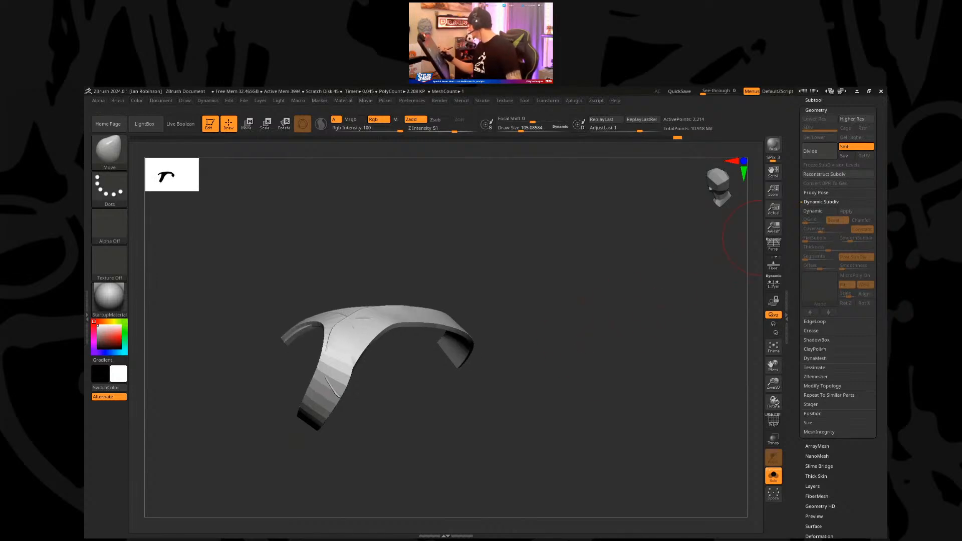
Step: Subdivide the strap mesh twice and delete its lower subdivision levels
{"action": "left_click", "coordinate": [816, 358]}
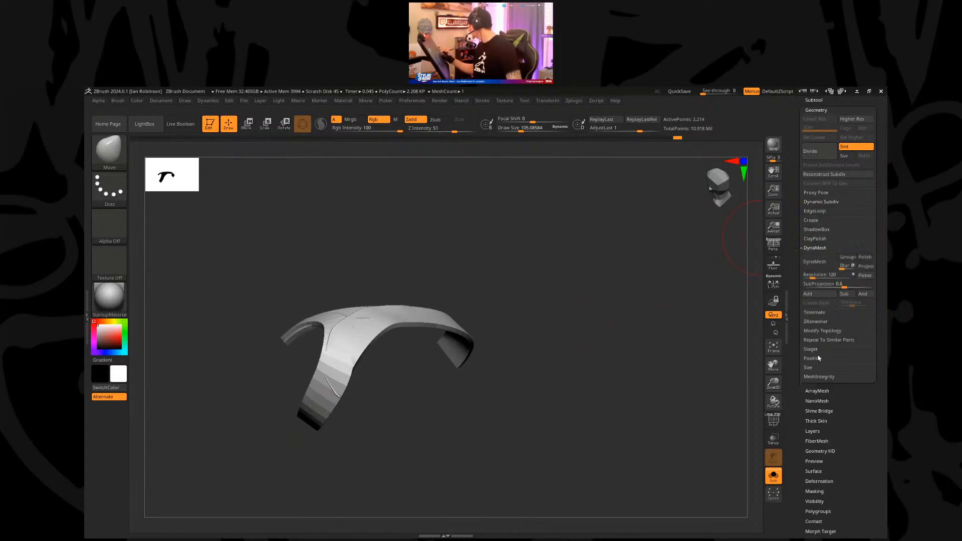
{"action": "left_click", "coordinate": [859, 147]}
{"action": "left_click_drag", "start_coordinate": [688, 234], "coordinate": [673, 216]}
{"action": "left_click", "coordinate": [826, 151]}
{"action": "left_click", "coordinate": [819, 137]}
Step: DynaMesh the straps into one merged surface at resolution 440
{"action": "left_click_drag", "start_coordinate": [567, 239], "coordinate": [556, 356]}
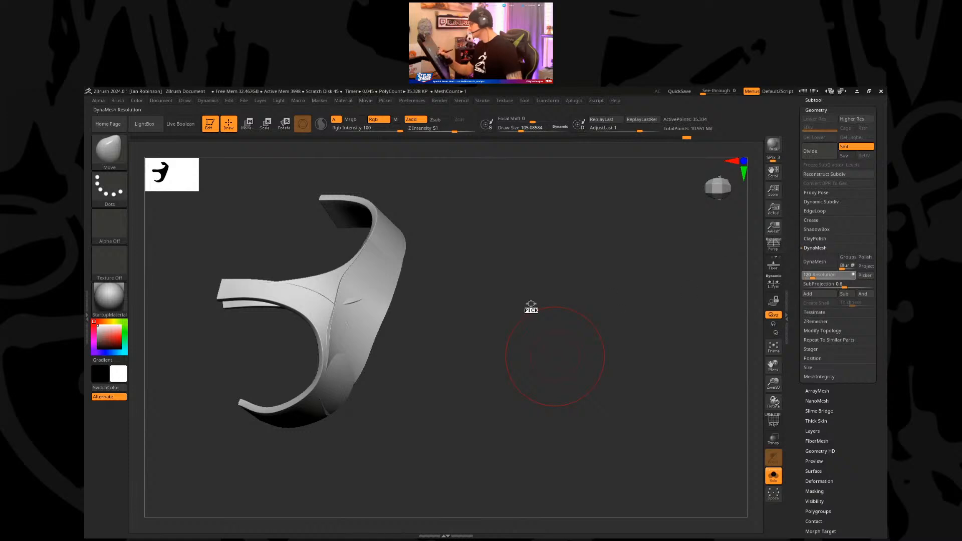
{"action": "left_click", "coordinate": [816, 265]}
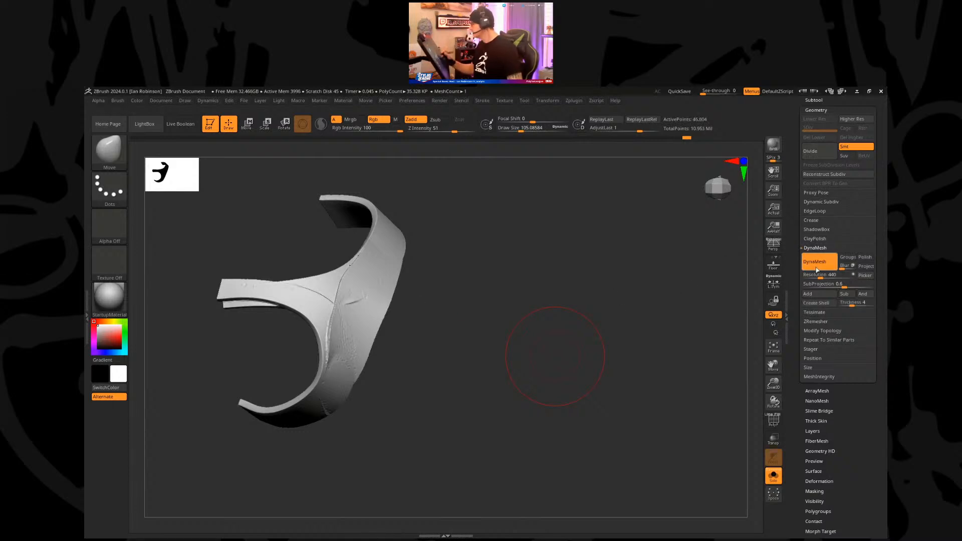
{"action": "mouse_move", "coordinate": [471, 300]}
{"action": "left_mouse_down"}
{"action": "mouse_move", "coordinate": [515, 300]}
{"action": "mouse_move", "coordinate": [516, 289]}
{"action": "left_mouse_up"}
{"action": "key", "text": "shift+f"}
{"action": "key", "text": "ctrl"}
{"action": "key", "text": "shift+f"}
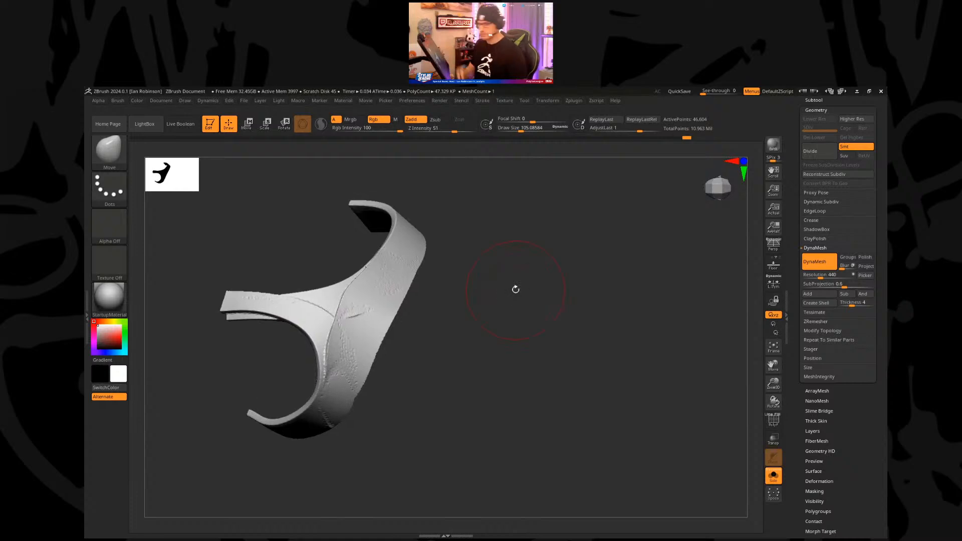
Step: Load the Fill_3DCW.ZBP brush from the BrushPresets folder of 3DCW_Custom_ZBrush2019
{"action": "key", "text": "b"}
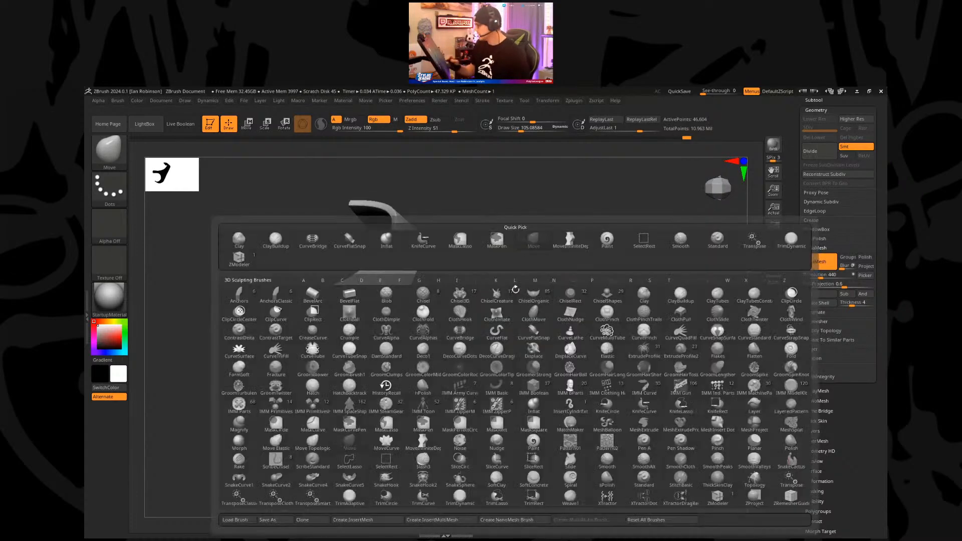
{"action": "left_click", "coordinate": [244, 521]}
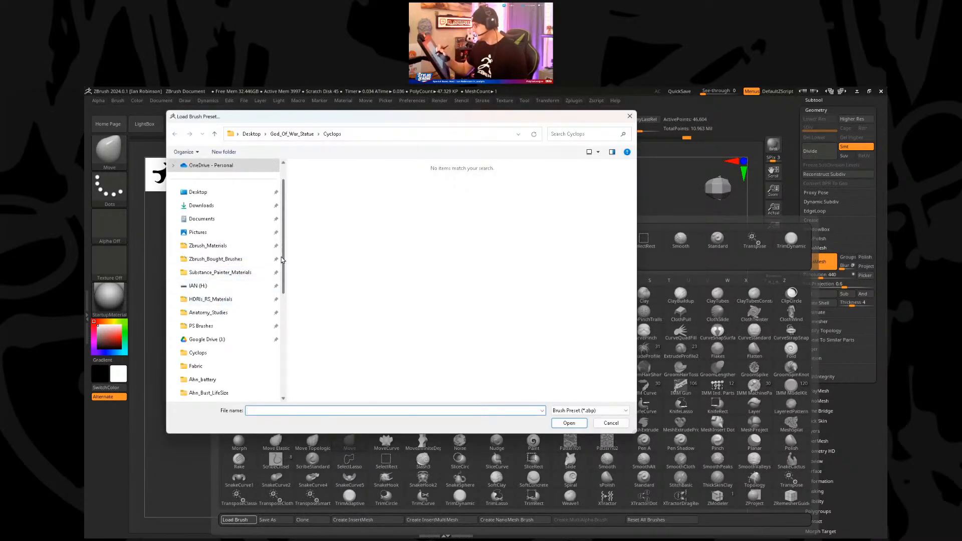
{"action": "scroll", "coordinate": [283, 278], "scroll_direction": "down", "scroll_amount": 1}
{"action": "scroll", "coordinate": [288, 281], "scroll_direction": "up", "scroll_amount": 1}
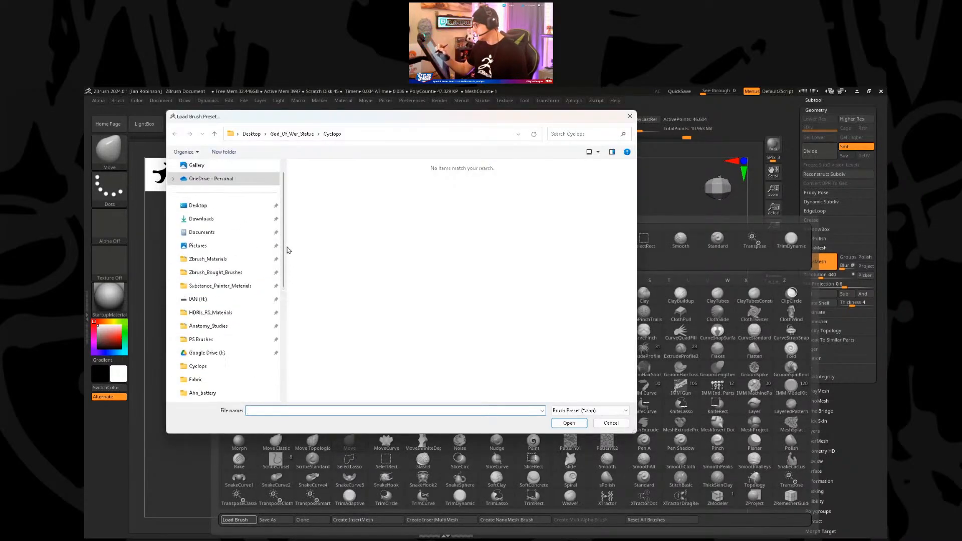
{"action": "left_click", "coordinate": [234, 273]}
{"action": "double_click", "coordinate": [353, 219]}
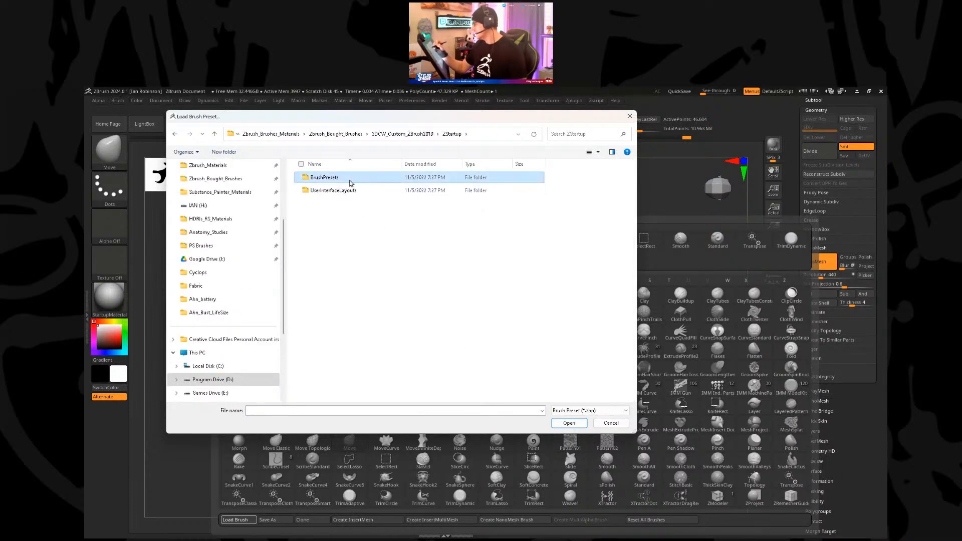
{"action": "left_click", "coordinate": [353, 192]}
{"action": "double_click", "coordinate": [352, 179]}
{"action": "left_click", "coordinate": [353, 178]}
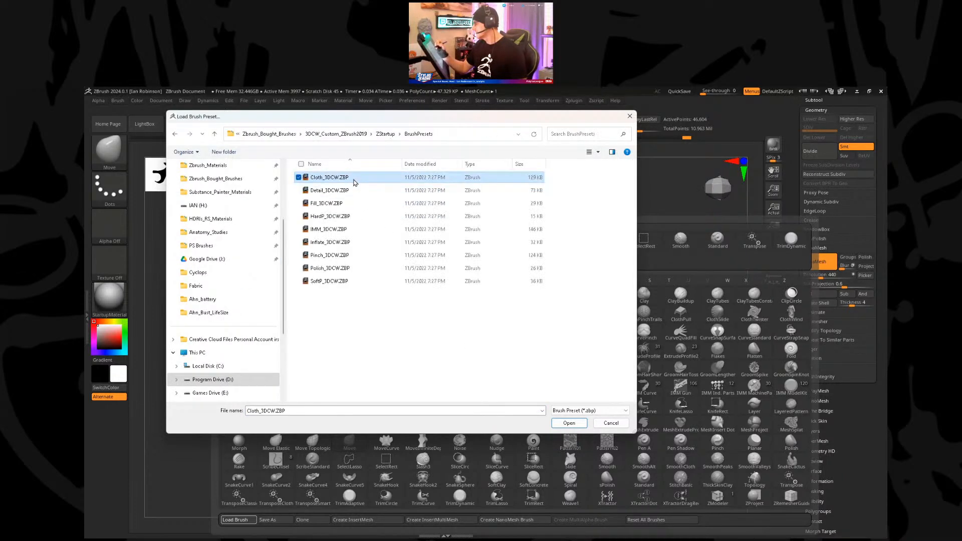
{"action": "left_click", "coordinate": [346, 207]}
{"action": "left_click", "coordinate": [570, 423]}
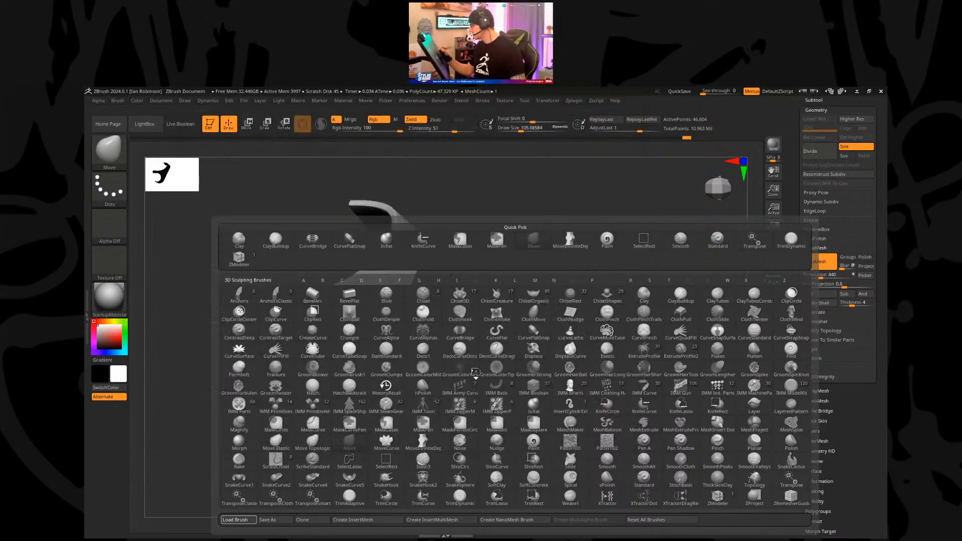
Step: Adjust the auto masking settings of the Fill_3DCW brush and set its draw size to about 47
{"action": "left_click", "coordinate": [137, 100]}
{"action": "mouse_move", "coordinate": [125, 103]}
{"action": "scroll", "coordinate": [161, 288], "scroll_direction": "down", "scroll_amount": 4}
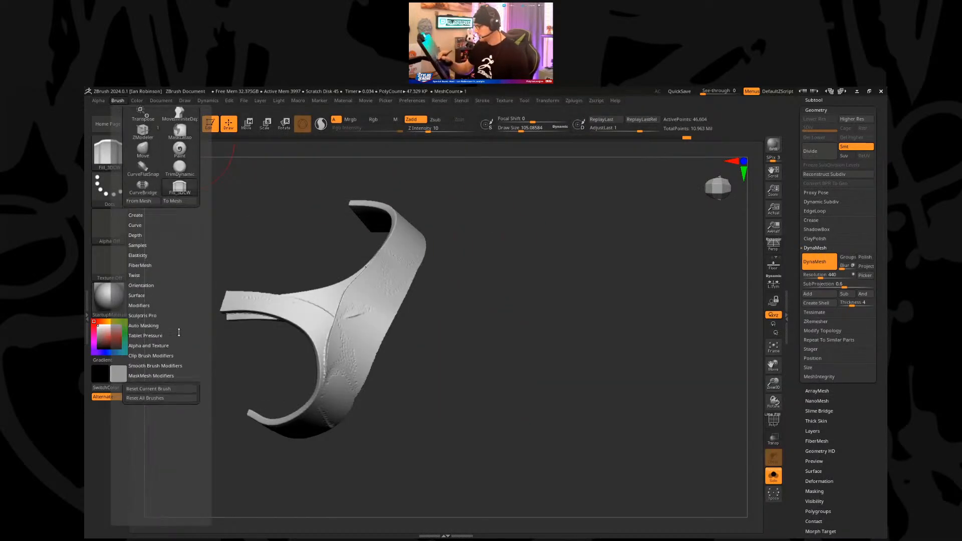
{"action": "left_click", "coordinate": [151, 325]}
{"action": "left_click_drag", "start_coordinate": [189, 276], "coordinate": [189, 217]}
{"action": "left_click", "coordinate": [145, 389]}
{"action": "key", "text": "s"}
Step: Fill and smooth the creases and rough seams where the straps meet using the Fill_3DCW brush
{"action": "left_click_drag", "start_coordinate": [489, 261], "coordinate": [494, 322], "text": "alt"}
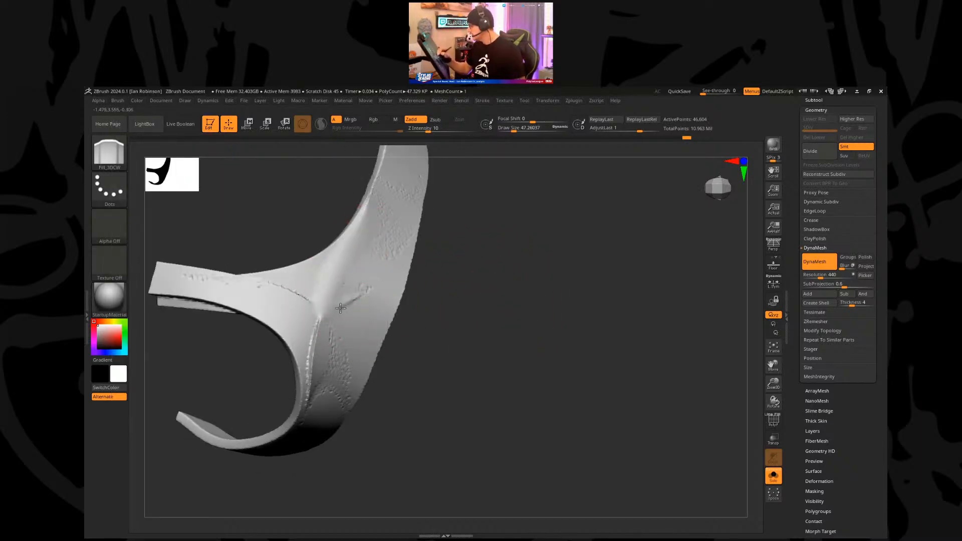
{"action": "left_click_drag", "start_coordinate": [327, 327], "coordinate": [315, 351], "text": "shift"}
{"action": "left_click_drag", "start_coordinate": [441, 351], "coordinate": [316, 325]}
{"action": "left_click_drag", "start_coordinate": [449, 300], "coordinate": [466, 246]}
{"action": "left_click_drag", "start_coordinate": [358, 307], "coordinate": [504, 283]}
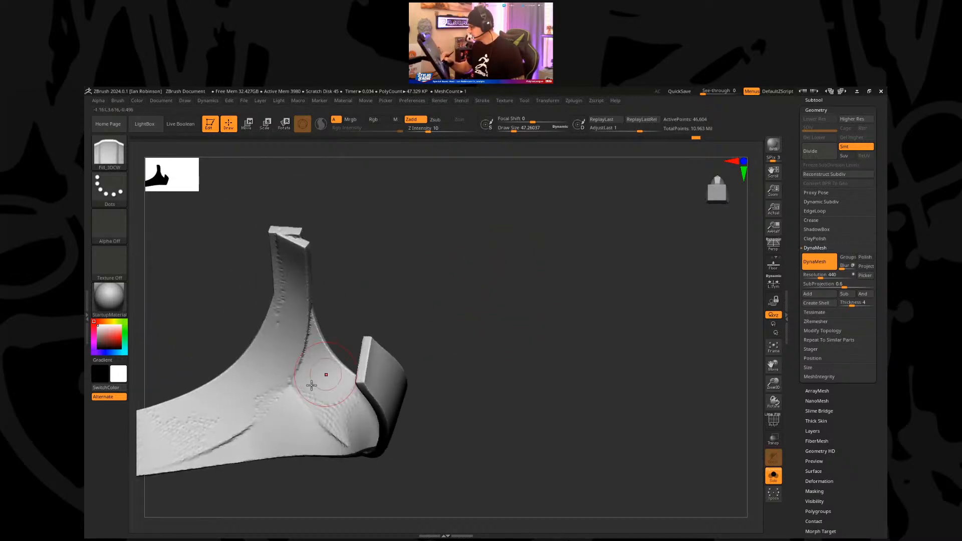
{"action": "mouse_move", "coordinate": [436, 281]}
{"action": "left_mouse_down"}
{"action": "mouse_move", "coordinate": [444, 251]}
{"action": "mouse_move", "coordinate": [454, 280]}
{"action": "left_mouse_up"}
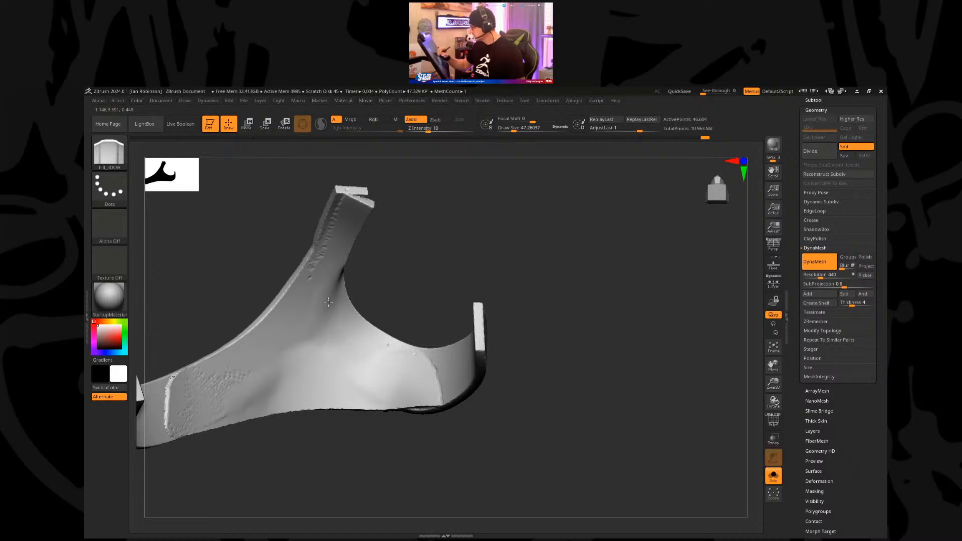
{"action": "mouse_move", "coordinate": [338, 204]}
{"action": "left_mouse_down"}
{"action": "mouse_move", "coordinate": [414, 225]}
{"action": "mouse_move", "coordinate": [323, 255]}
{"action": "mouse_move", "coordinate": [414, 240]}
{"action": "mouse_move", "coordinate": [325, 324]}
{"action": "mouse_move", "coordinate": [356, 331]}
{"action": "mouse_move", "coordinate": [327, 307]}
{"action": "mouse_move", "coordinate": [361, 337]}
{"action": "mouse_move", "coordinate": [324, 352]}
{"action": "mouse_move", "coordinate": [507, 256]}
{"action": "left_mouse_up"}
Step: Refine the free end of the middle strap with the DamStandard brush
{"action": "key", "text": "b"}
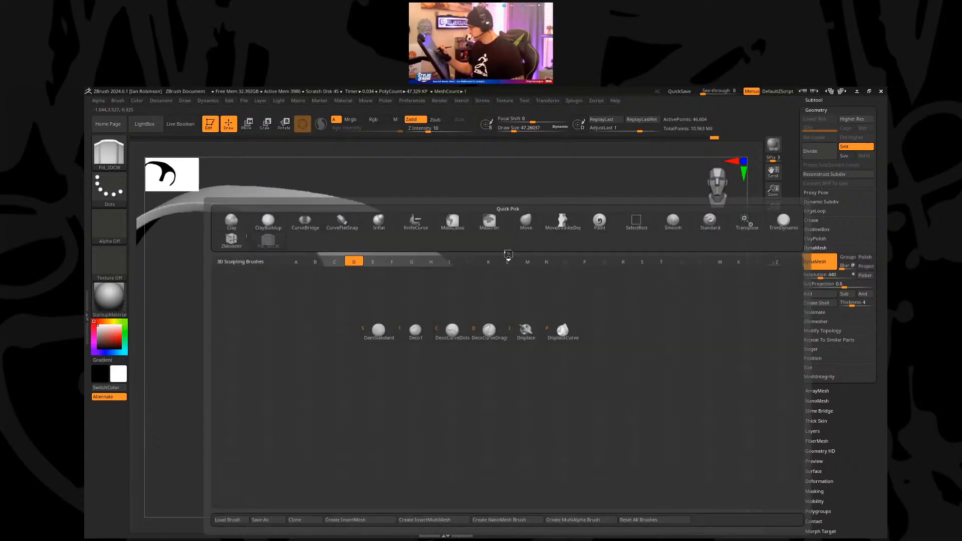
{"action": "key", "text": "d"}
{"action": "key", "text": "s"}
{"action": "left_click_drag", "start_coordinate": [509, 252], "coordinate": [395, 326]}
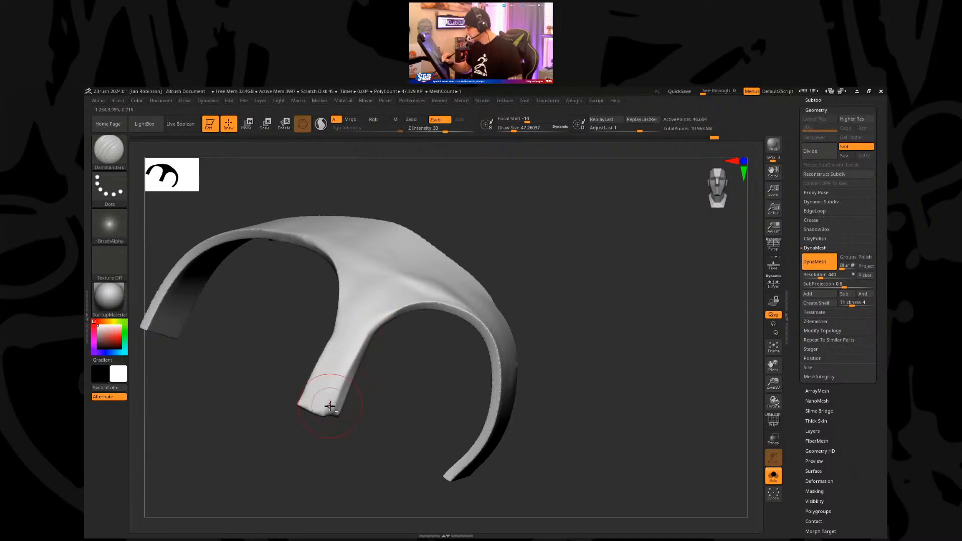
{"action": "mouse_move", "coordinate": [421, 316]}
{"action": "left_mouse_down"}
{"action": "mouse_move", "coordinate": [407, 374]}
{"action": "mouse_move", "coordinate": [414, 343]}
{"action": "mouse_move", "coordinate": [541, 275]}
{"action": "mouse_move", "coordinate": [550, 285]}
{"action": "mouse_move", "coordinate": [531, 294]}
{"action": "mouse_move", "coordinate": [561, 279]}
{"action": "mouse_move", "coordinate": [562, 255]}
{"action": "left_mouse_up"}
Step: Flatten the strap surfaces and thin rim with the TrimDynamic brush, undoing and redoing the stroke on the rim
{"action": "key", "text": "b"}
{"action": "key", "text": "t"}
{"action": "key", "text": "d"}
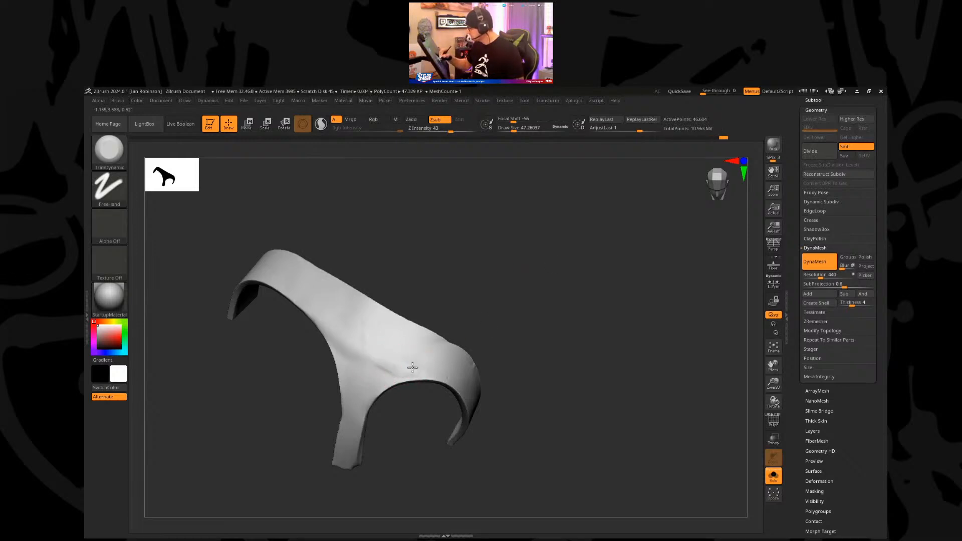
{"action": "left_click_drag", "start_coordinate": [428, 365], "coordinate": [460, 419]}
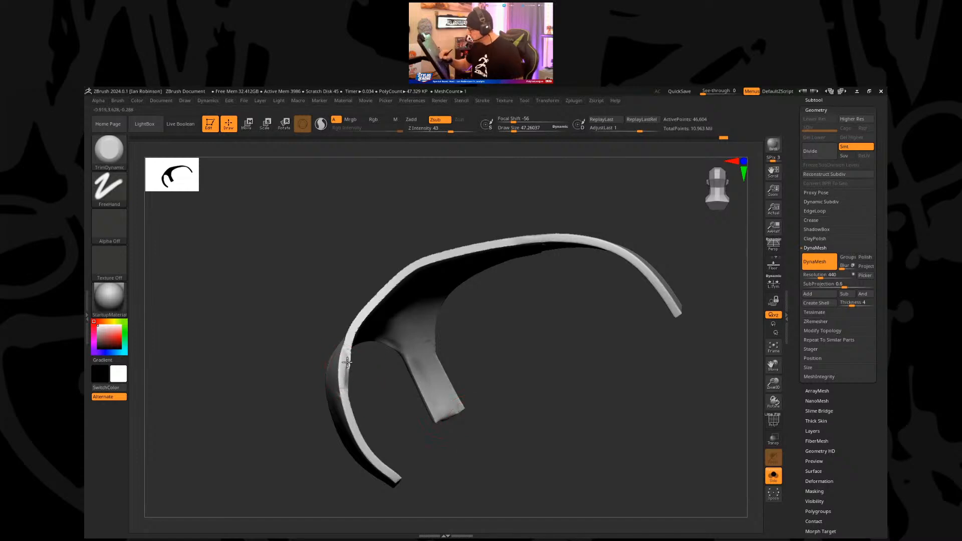
{"action": "key", "text": "ctrl+z"}
{"action": "mouse_move", "coordinate": [349, 351]}
{"action": "left_mouse_down"}
{"action": "mouse_move", "coordinate": [344, 389]}
{"action": "mouse_move", "coordinate": [355, 330]}
{"action": "left_mouse_up"}
{"action": "mouse_move", "coordinate": [552, 350]}
{"action": "left_mouse_down", "text": "alt"}
{"action": "mouse_move", "coordinate": [537, 364]}
{"action": "mouse_move", "coordinate": [387, 386]}
{"action": "mouse_move", "coordinate": [417, 426]}
{"action": "mouse_move", "coordinate": [389, 400]}
{"action": "mouse_move", "coordinate": [526, 432]}
{"action": "mouse_move", "coordinate": [559, 393]}
{"action": "mouse_move", "coordinate": [533, 335]}
{"action": "left_mouse_up", "text": "alt"}
{"action": "right_click_drag", "start_coordinate": [361, 327], "coordinate": [515, 255], "text": "ctrl"}
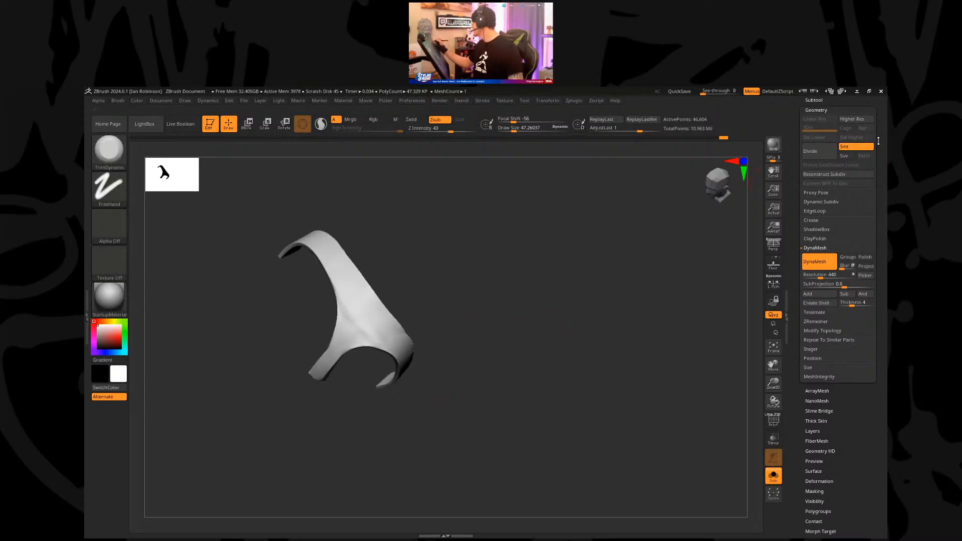
Step: Save the Sandal_Straps tool to disk
{"action": "left_click_drag", "start_coordinate": [797, 173], "coordinate": [796, 329]}
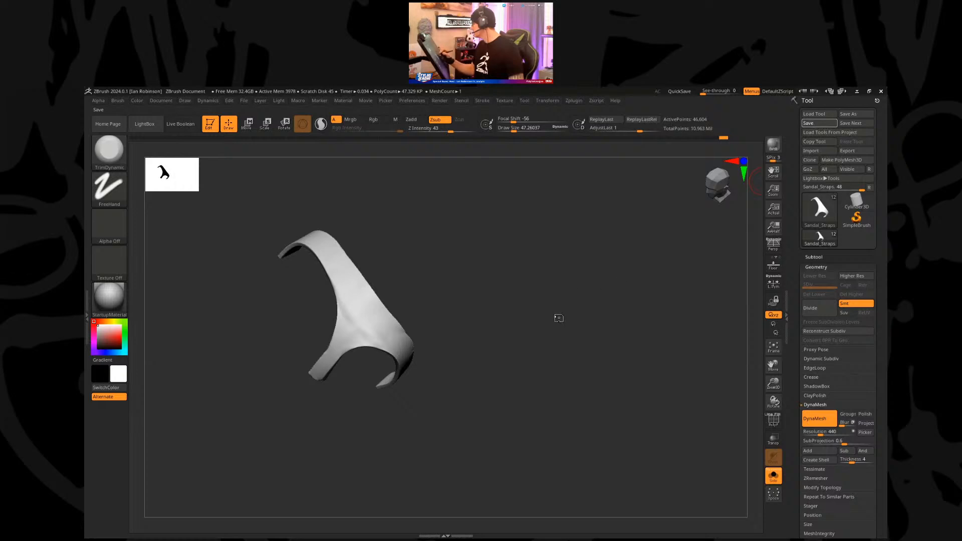
{"action": "left_click_drag", "start_coordinate": [526, 332], "coordinate": [558, 389]}
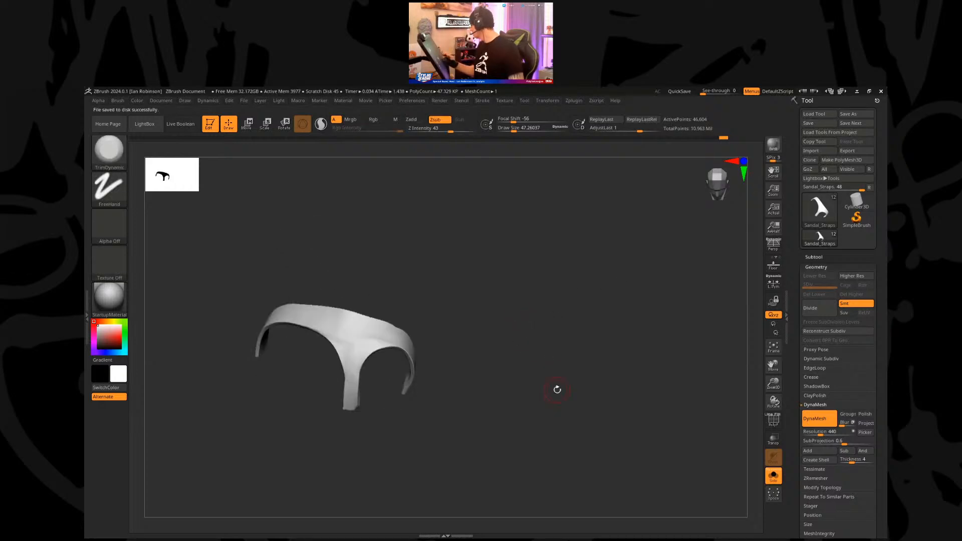
{"action": "left_click_drag", "start_coordinate": [797, 441], "coordinate": [797, 271]}
{"action": "left_click_drag", "start_coordinate": [642, 345], "coordinate": [686, 341], "text": "alt"}
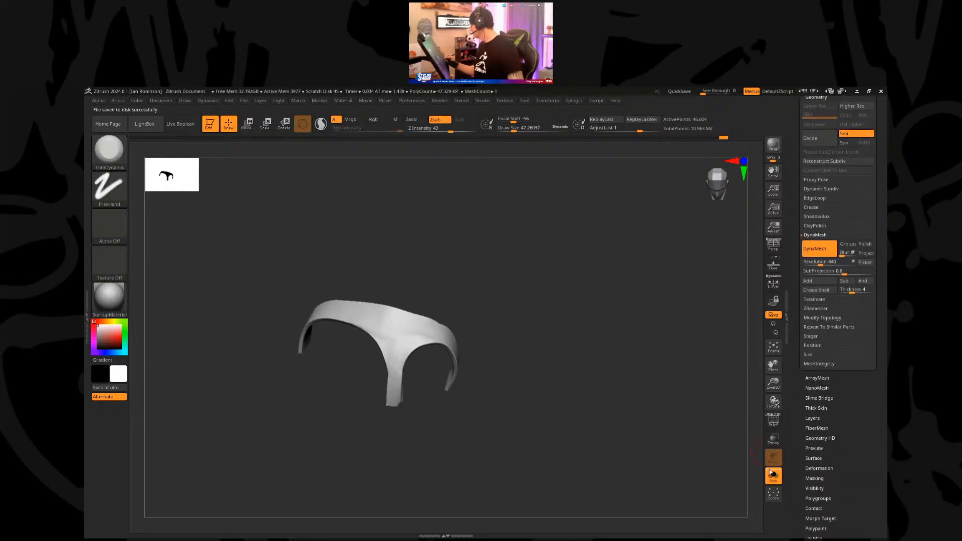
Step: Show all subtools again and ZRemesh the straps with a target polygon count of 10
{"action": "left_click", "coordinate": [773, 475]}
{"action": "key", "text": "f"}
{"action": "left_click_drag", "start_coordinate": [535, 402], "coordinate": [559, 377]}
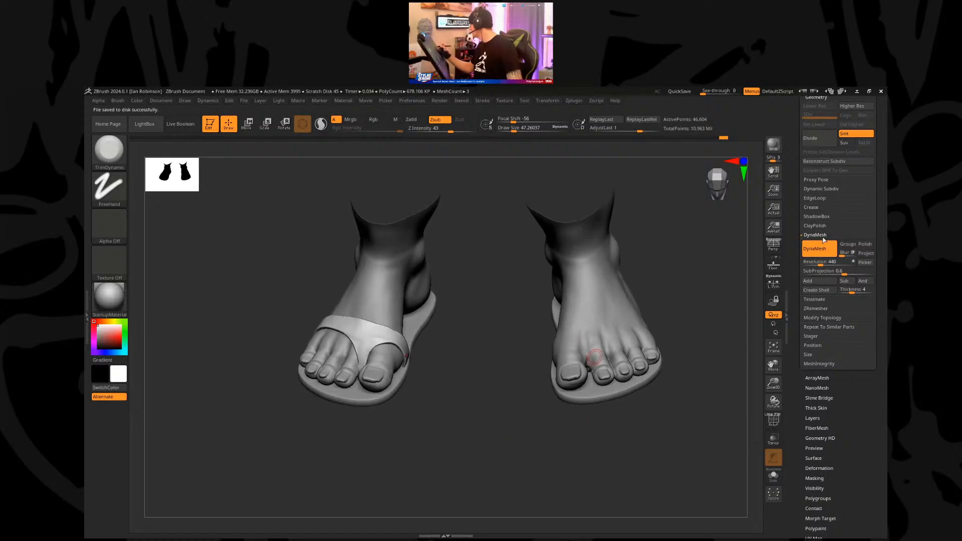
{"action": "left_click", "coordinate": [816, 308]}
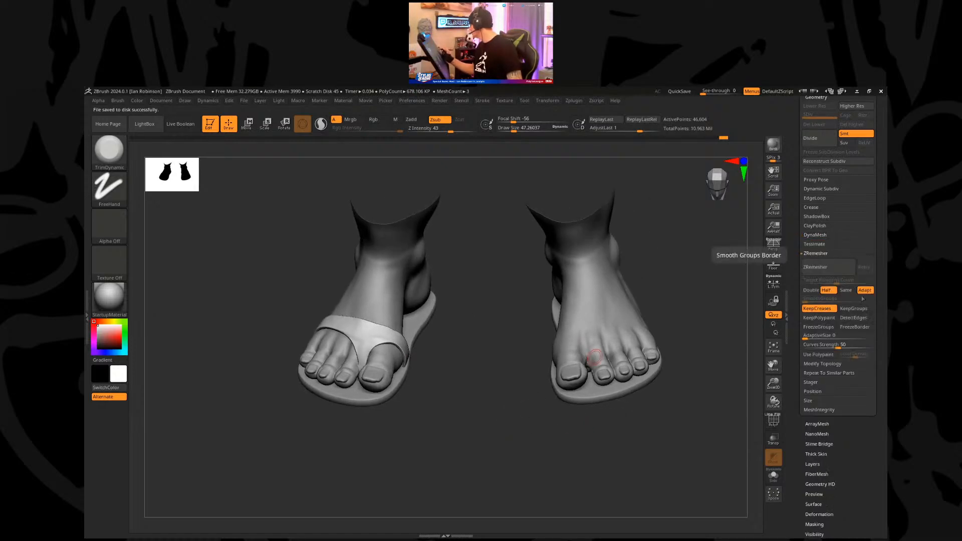
{"action": "left_click", "coordinate": [836, 283]}
{"action": "type", "text": "10"}
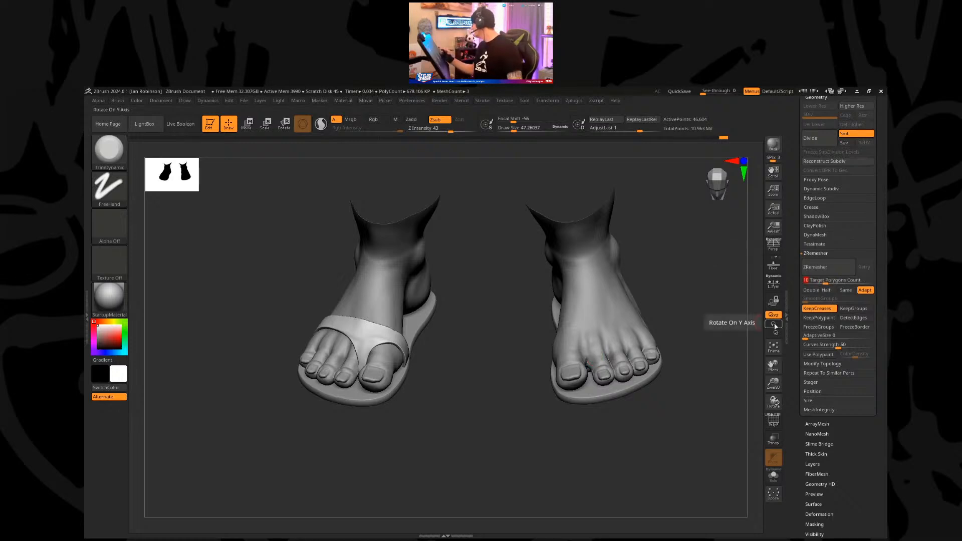
{"action": "left_click", "coordinate": [830, 266]}
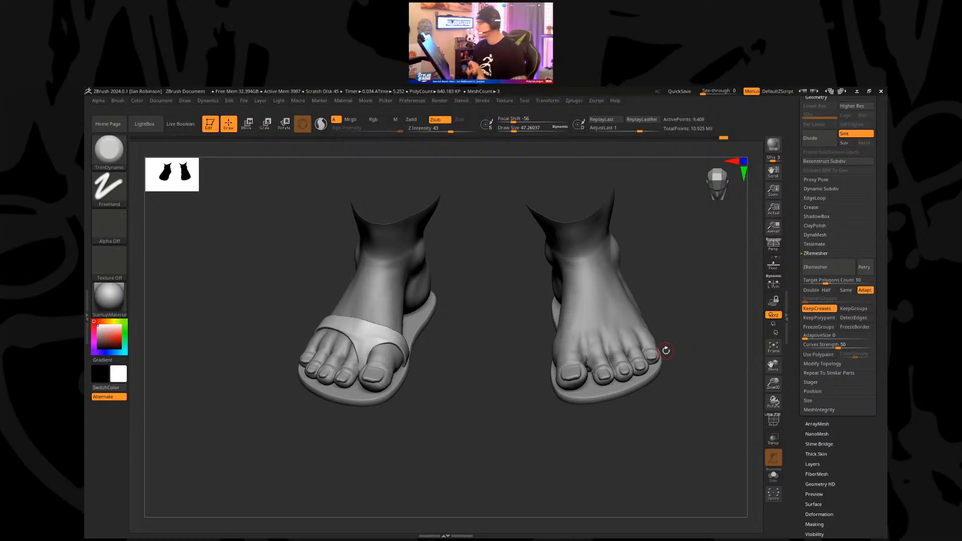
Step: Try another ZRemesh of the straps at half the polygon count with the polyframe shown, and undo the remeshing
{"action": "key", "text": "shift+f"}
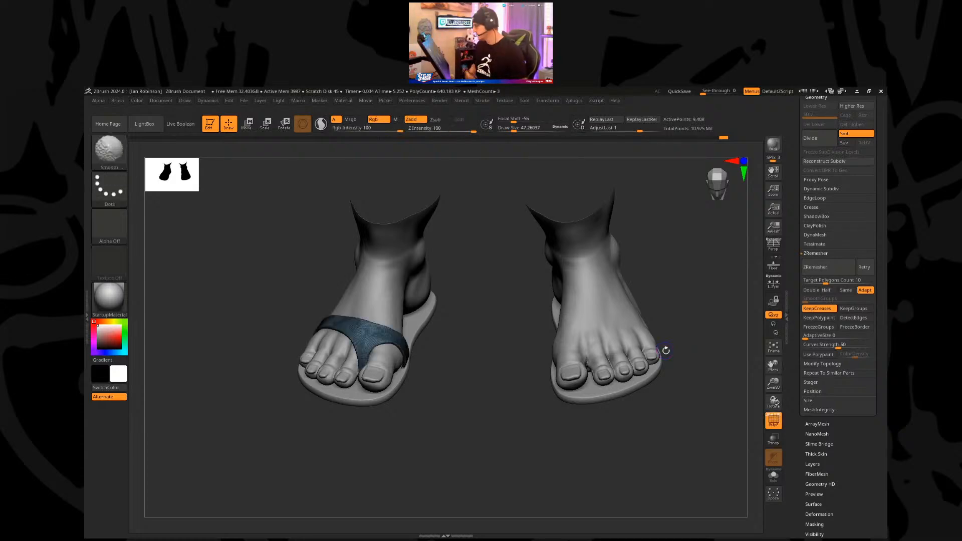
{"action": "left_click_drag", "start_coordinate": [492, 350], "coordinate": [500, 393], "text": "alt"}
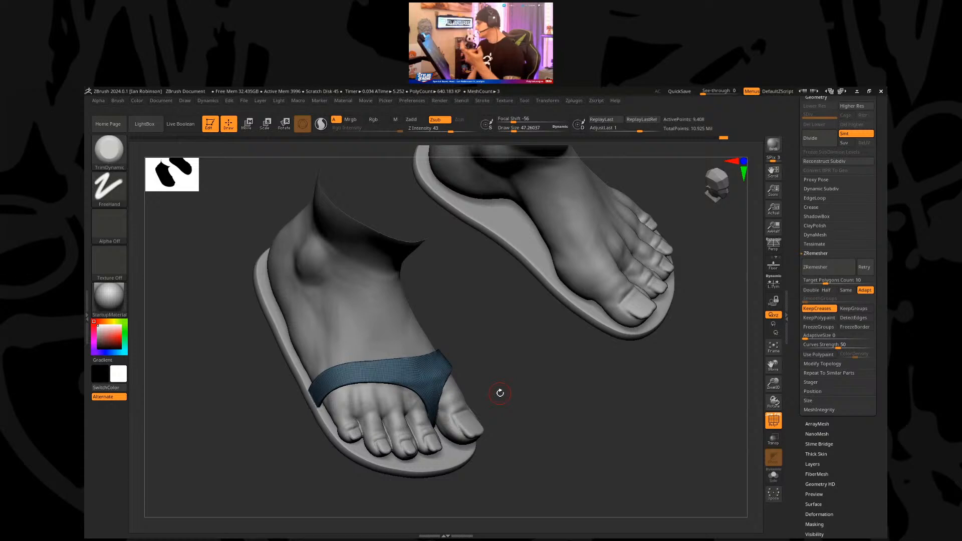
{"action": "left_click_drag", "start_coordinate": [500, 393], "coordinate": [501, 383]}
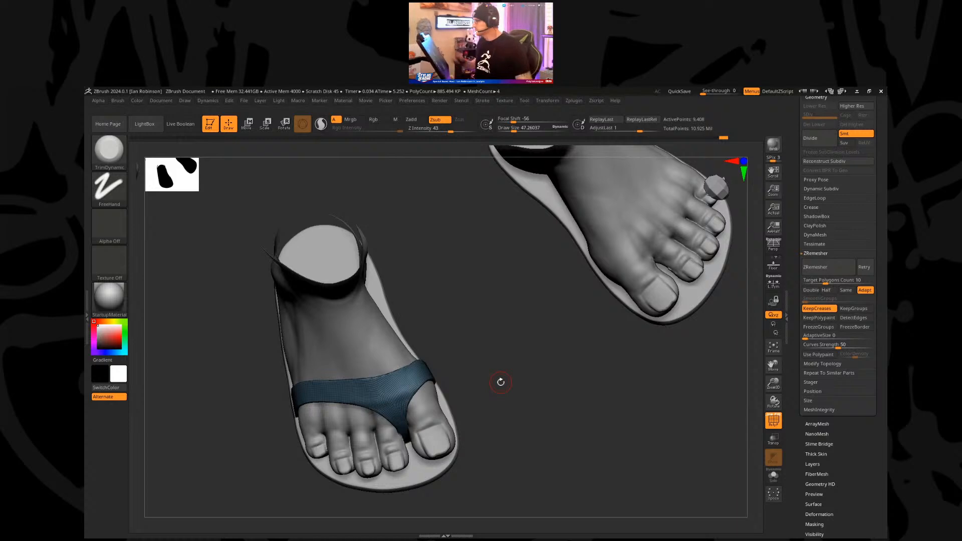
{"action": "left_click_drag", "start_coordinate": [477, 288], "coordinate": [509, 316]}
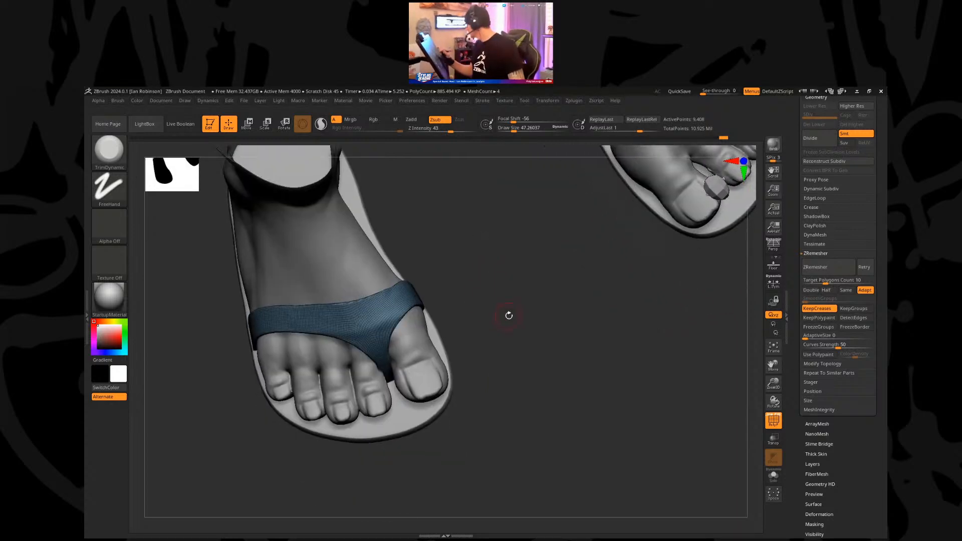
{"action": "left_click", "coordinate": [827, 290]}
{"action": "left_click", "coordinate": [815, 266]}
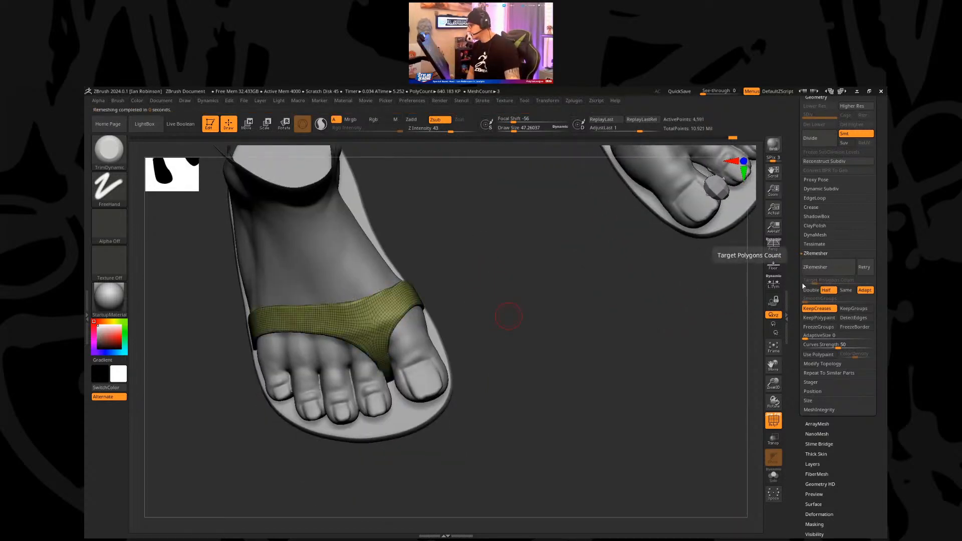
{"action": "left_click_drag", "start_coordinate": [551, 345], "coordinate": [549, 432]}
{"action": "key", "text": "ctrl+w"}
{"action": "left_click_drag", "start_coordinate": [551, 368], "coordinate": [523, 317], "text": "alt"}
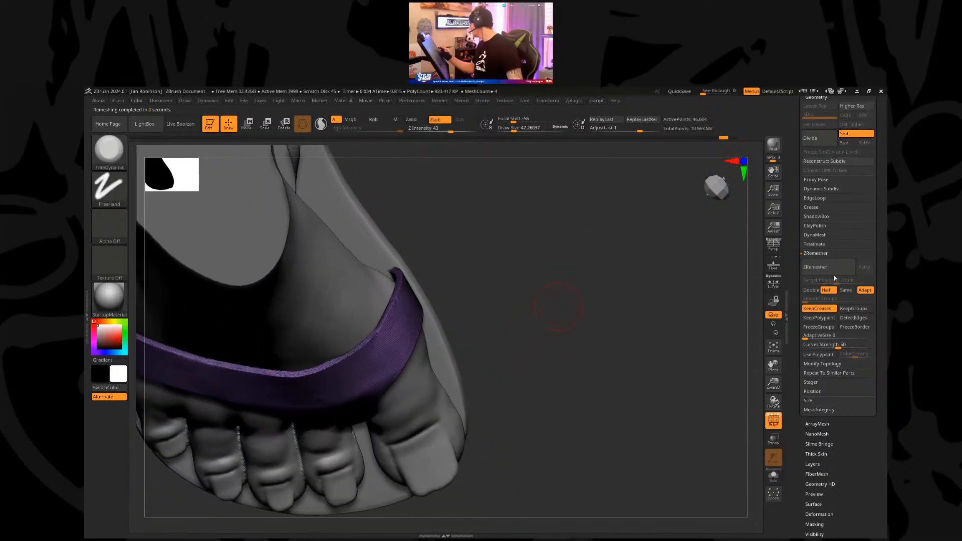
Step: DynaMesh the straps at a resolution of 960 with Polish enabled
{"action": "left_click", "coordinate": [828, 255]}
{"action": "left_click", "coordinate": [815, 234]}
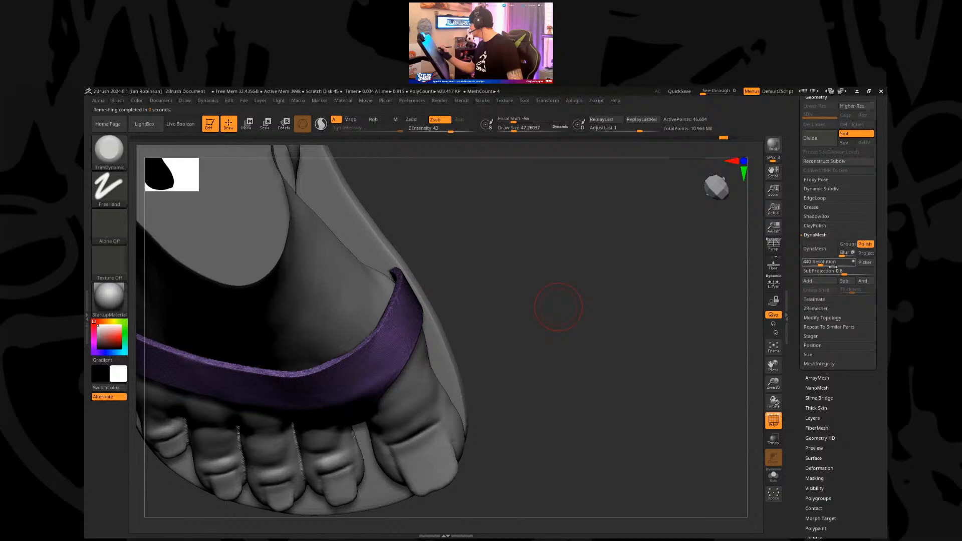
{"action": "left_click", "coordinate": [824, 263]}
{"action": "type", "text": "960"}
{"action": "key", "text": "Return"}
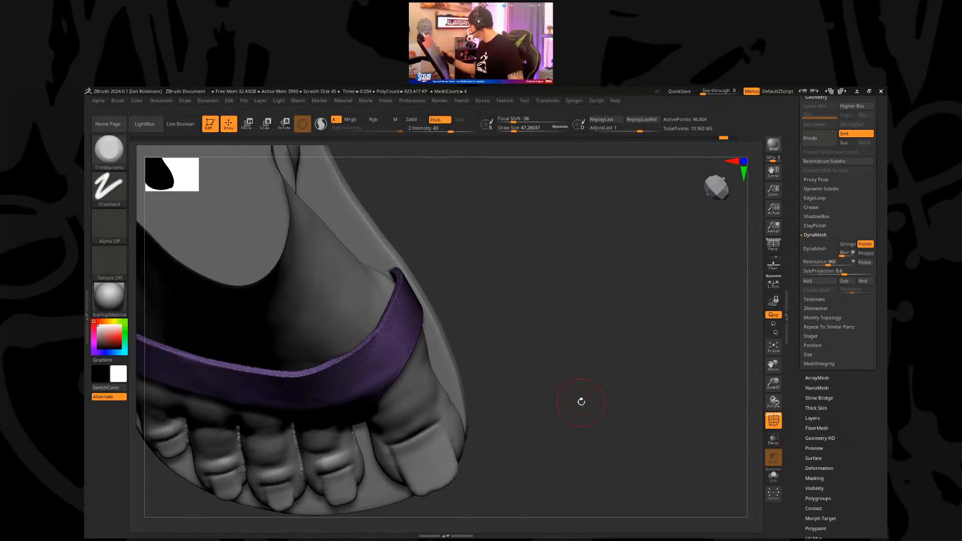
{"action": "left_click", "coordinate": [816, 249]}
Step: Isolate the straps and polish their thin rims with the hPolish brush
{"action": "left_click", "coordinate": [773, 476]}
{"action": "mouse_move", "coordinate": [595, 361]}
{"action": "left_mouse_down", "text": "shift"}
{"action": "mouse_move", "coordinate": [573, 348]}
{"action": "mouse_move", "coordinate": [566, 387]}
{"action": "mouse_move", "coordinate": [582, 411]}
{"action": "mouse_move", "coordinate": [546, 359]}
{"action": "left_mouse_up", "text": "shift"}
{"action": "key", "text": "b"}
{"action": "key", "text": "t"}
{"action": "key", "text": "d"}
{"action": "key", "text": "b"}
{"action": "key", "text": "h"}
{"action": "key", "text": "p"}
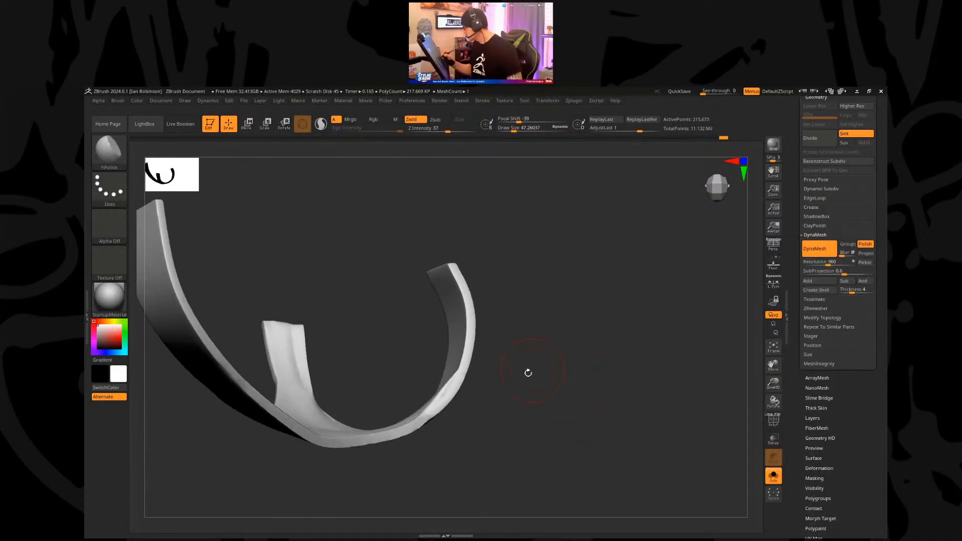
{"action": "left_click_drag", "start_coordinate": [431, 416], "coordinate": [275, 453]}
{"action": "left_click_drag", "start_coordinate": [262, 391], "coordinate": [262, 302]}
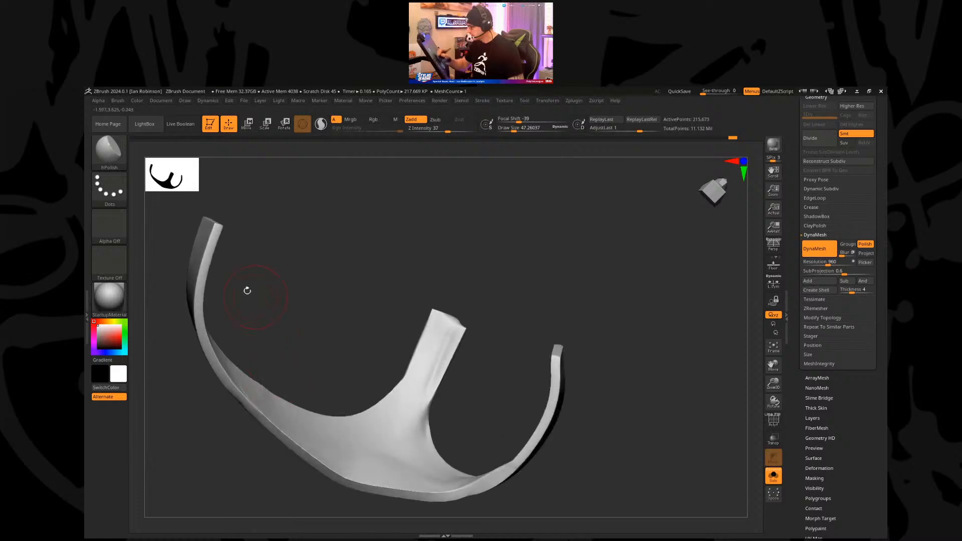
{"action": "left_click_drag", "start_coordinate": [200, 311], "coordinate": [228, 263]}
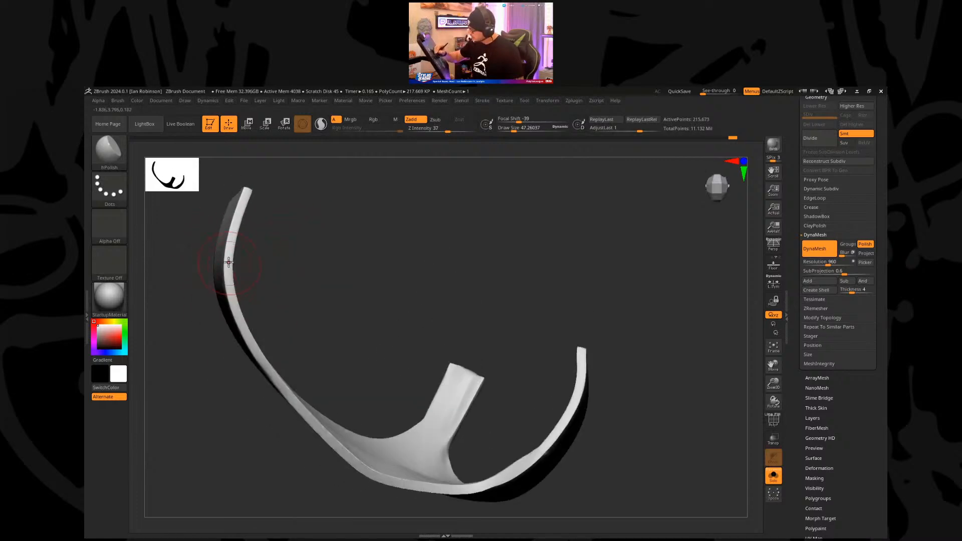
{"action": "left_click_drag", "start_coordinate": [240, 318], "coordinate": [307, 288], "text": "alt"}
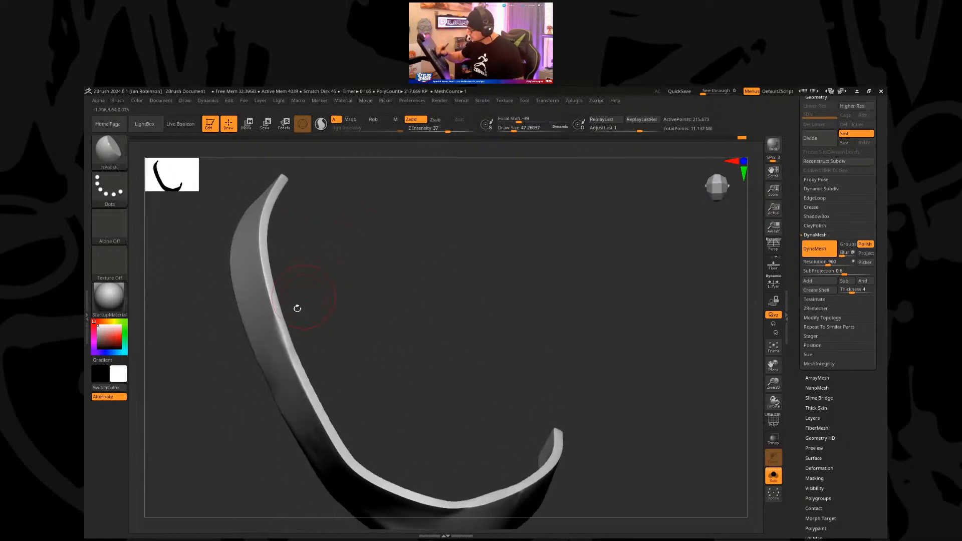
{"action": "mouse_move", "coordinate": [286, 345]}
{"action": "left_mouse_down"}
{"action": "mouse_move", "coordinate": [346, 268]}
{"action": "mouse_move", "coordinate": [382, 262]}
{"action": "mouse_move", "coordinate": [393, 270]}
{"action": "mouse_move", "coordinate": [344, 342]}
{"action": "left_mouse_up"}
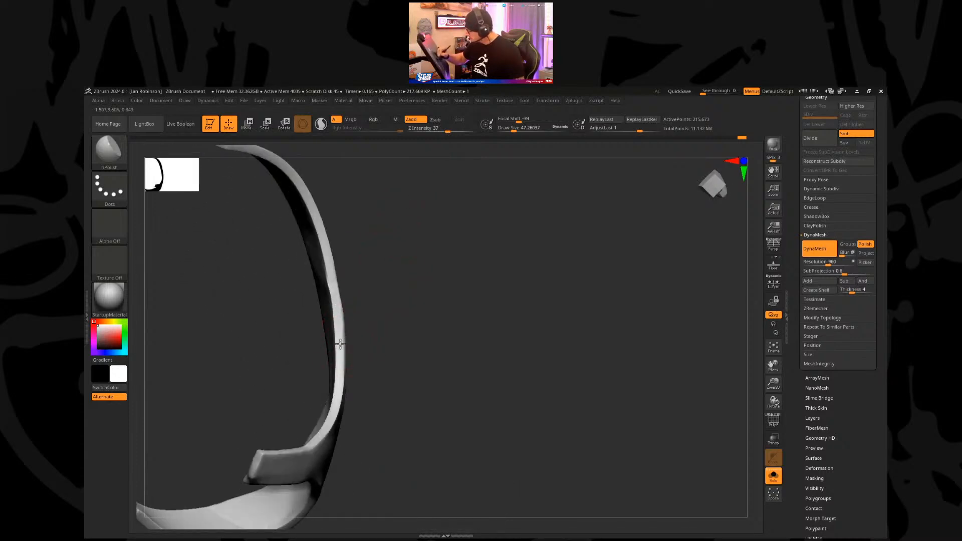
Step: Polish the outer surface where the straps join, using hPolish at a draw size of about 78
{"action": "left_click_drag", "start_coordinate": [349, 236], "coordinate": [378, 316]}
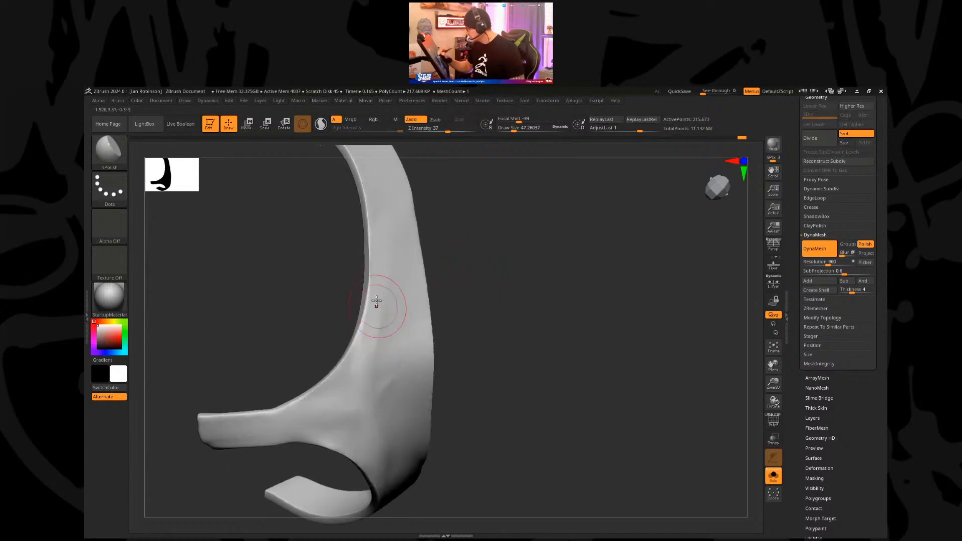
{"action": "left_click_drag", "start_coordinate": [465, 278], "coordinate": [408, 275]}
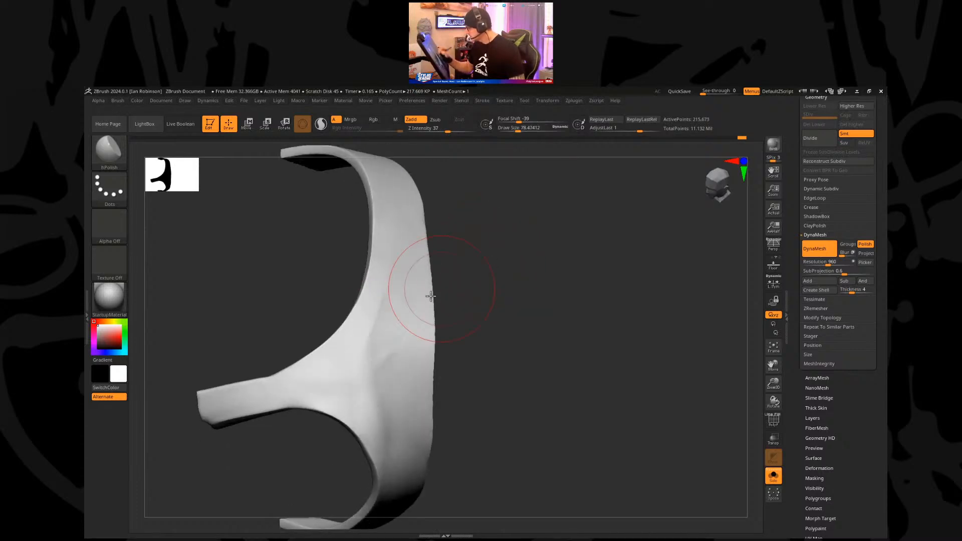
{"action": "left_click_drag", "start_coordinate": [471, 318], "coordinate": [368, 350]}
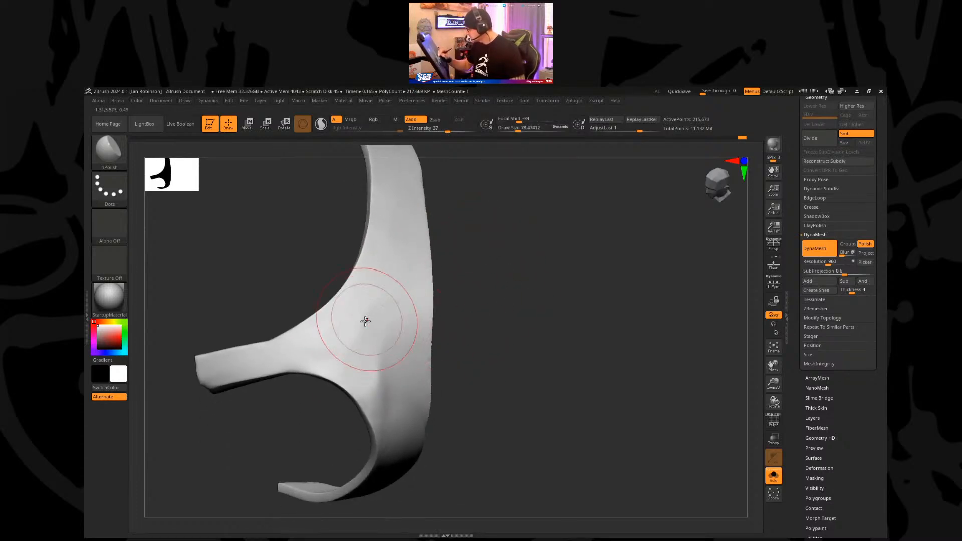
{"action": "mouse_move", "coordinate": [395, 320]}
{"action": "left_mouse_down"}
{"action": "mouse_move", "coordinate": [495, 296]}
{"action": "mouse_move", "coordinate": [377, 343]}
{"action": "left_mouse_up"}
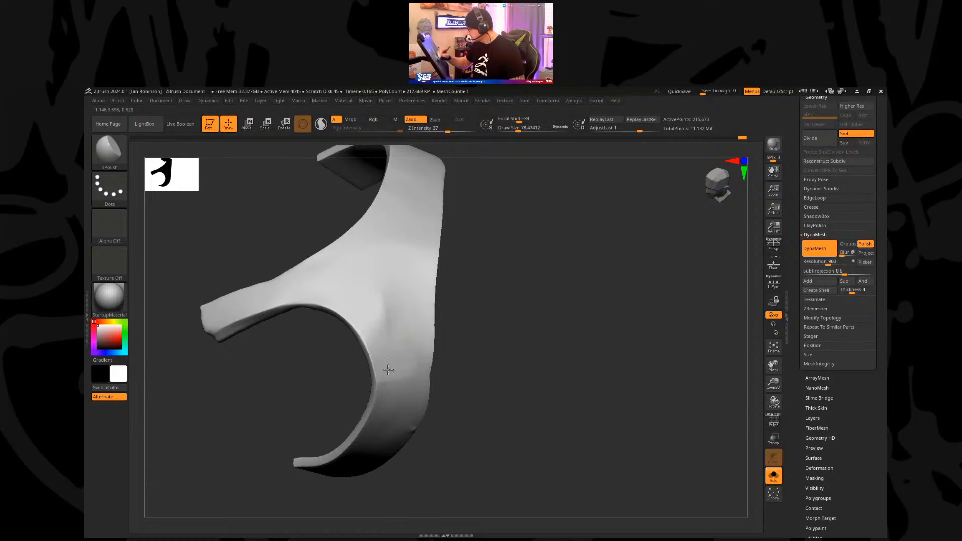
{"action": "left_click_drag", "start_coordinate": [481, 320], "coordinate": [388, 372]}
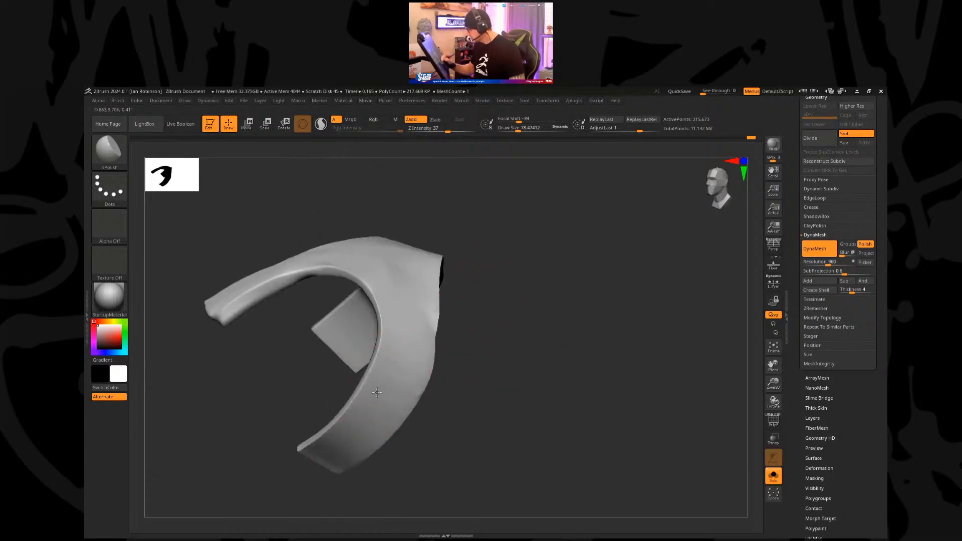
{"action": "left_click_drag", "start_coordinate": [531, 382], "coordinate": [305, 370]}
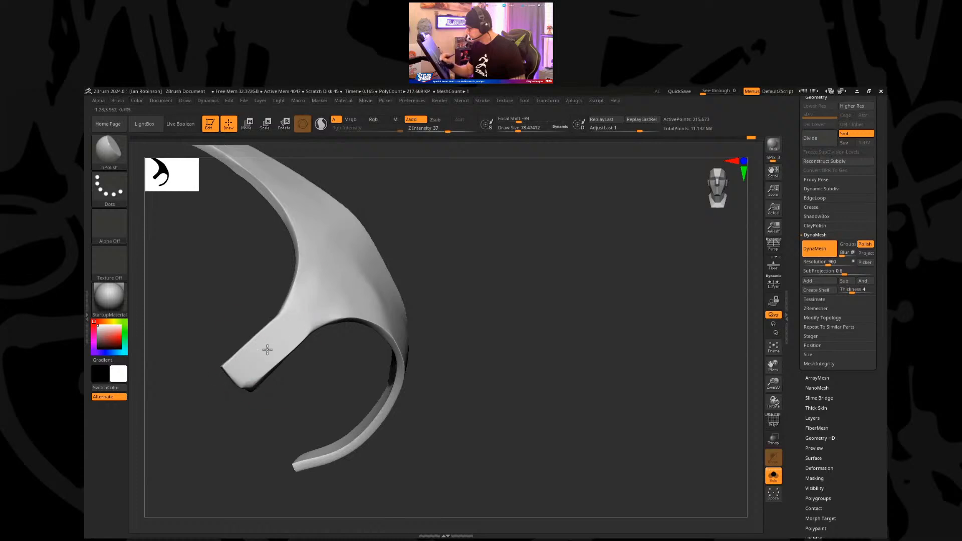
Step: Polish the thin side edge of the middle strap using hPolish at a draw size of about 59
{"action": "mouse_move", "coordinate": [406, 294]}
{"action": "left_mouse_down"}
{"action": "mouse_move", "coordinate": [498, 269]}
{"action": "mouse_move", "coordinate": [495, 254]}
{"action": "mouse_move", "coordinate": [484, 255]}
{"action": "left_mouse_up"}
{"action": "key", "text": "s"}
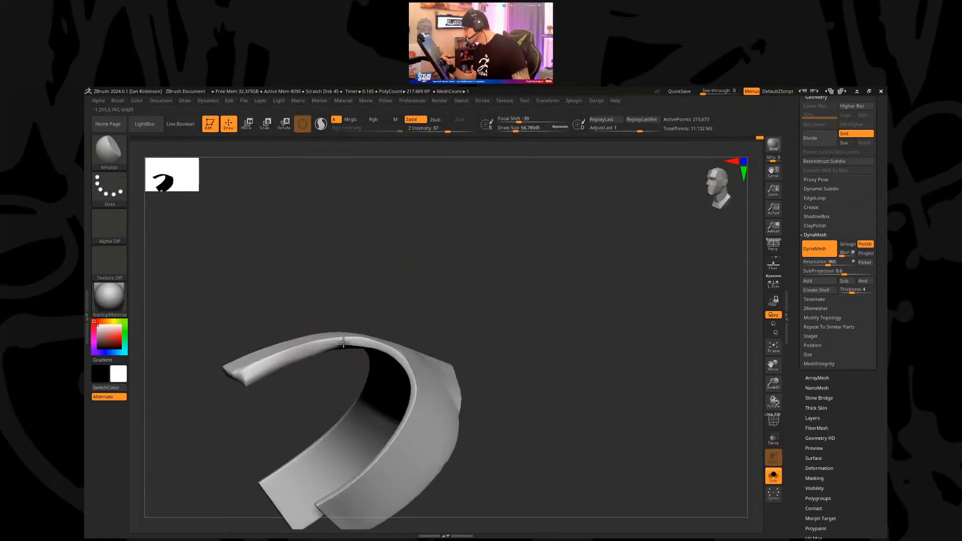
{"action": "left_click_drag", "start_coordinate": [251, 396], "coordinate": [303, 346]}
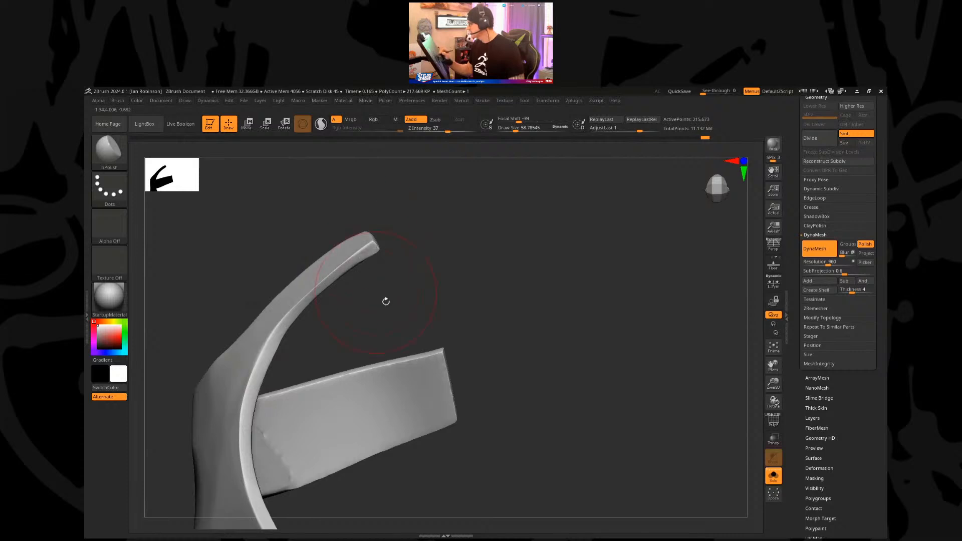
{"action": "left_click_drag", "start_coordinate": [371, 281], "coordinate": [416, 272]}
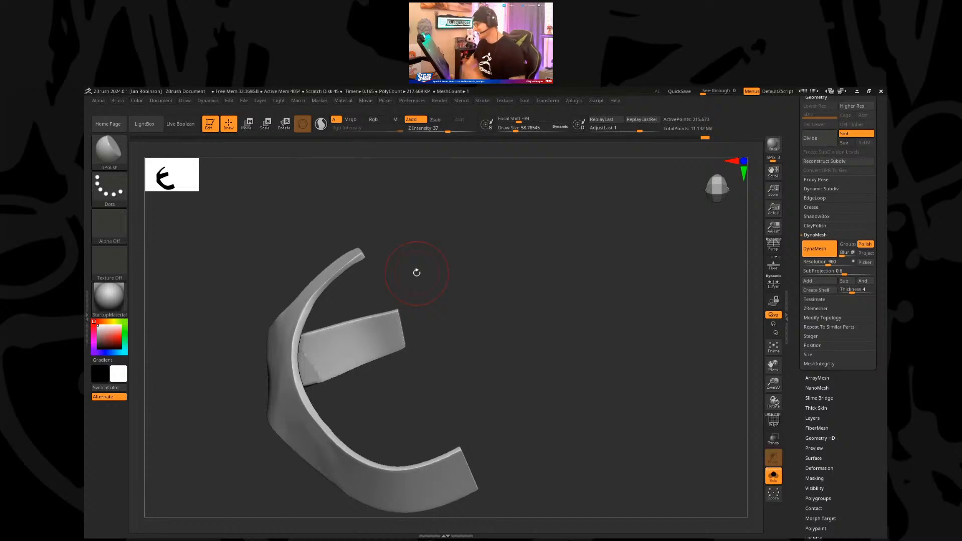
Step: Smooth the uneven inner surface near the strap junction with the Fill_3DCW brush
{"action": "mouse_move", "coordinate": [417, 272]}
{"action": "left_mouse_down"}
{"action": "mouse_move", "coordinate": [471, 335]}
{"action": "mouse_move", "coordinate": [419, 316]}
{"action": "left_mouse_up"}
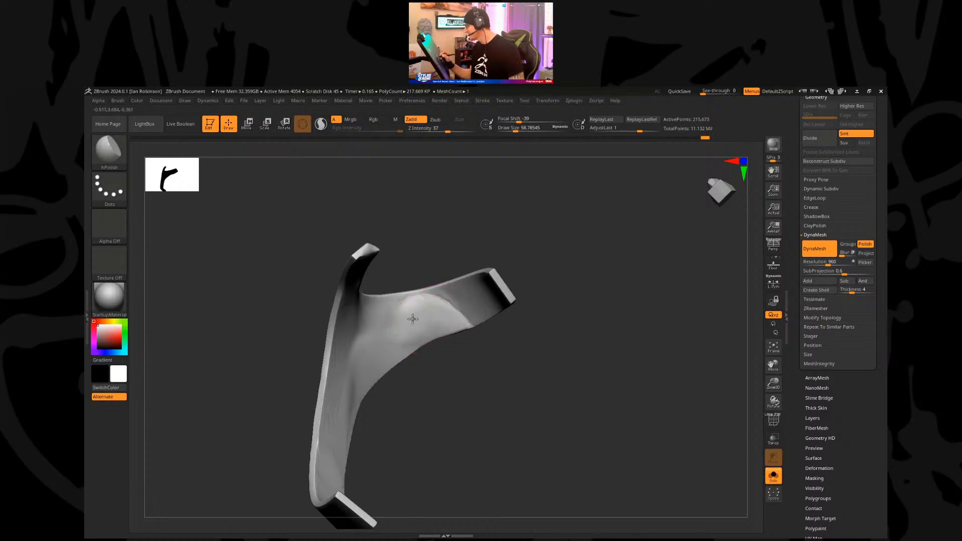
{"action": "mouse_move", "coordinate": [473, 325]}
{"action": "left_mouse_down"}
{"action": "mouse_move", "coordinate": [494, 401]}
{"action": "mouse_move", "coordinate": [516, 350]}
{"action": "left_mouse_up"}
{"action": "key", "text": "ctrl"}
{"action": "key", "text": "b"}
{"action": "left_click", "coordinate": [259, 491]}
{"action": "left_click_drag", "start_coordinate": [459, 368], "coordinate": [444, 316]}
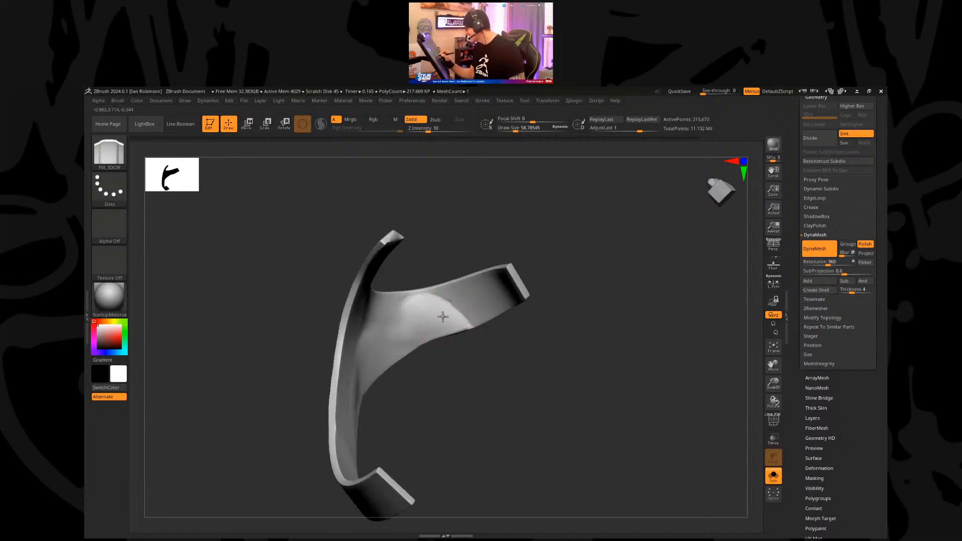
Step: Configure ZRemesher with a target polygon count of 20, KeepCreases off, and DetectEdges and KeepGroups on
{"action": "left_click_drag", "start_coordinate": [489, 381], "coordinate": [660, 414]}
{"action": "left_click", "coordinate": [826, 309]}
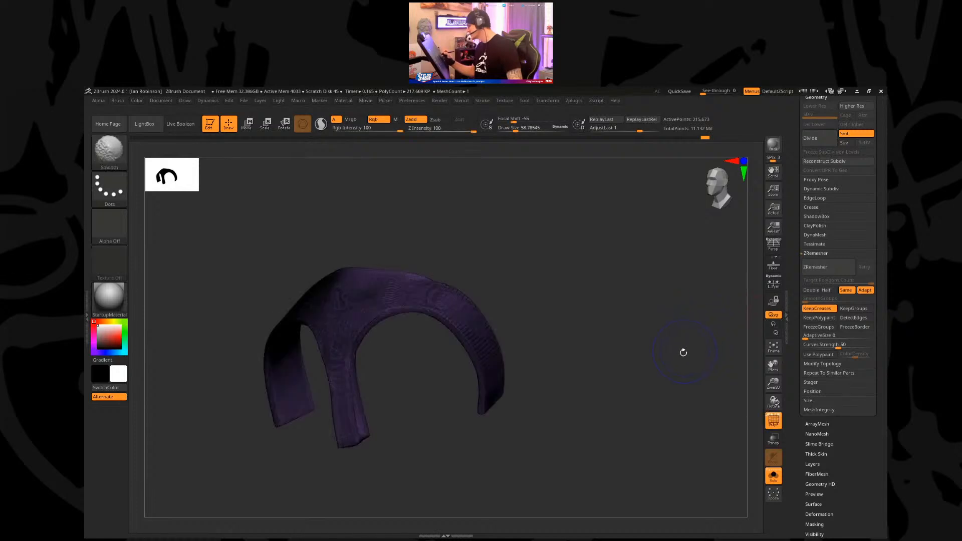
{"action": "left_click", "coordinate": [825, 290]}
{"action": "left_click", "coordinate": [826, 290]}
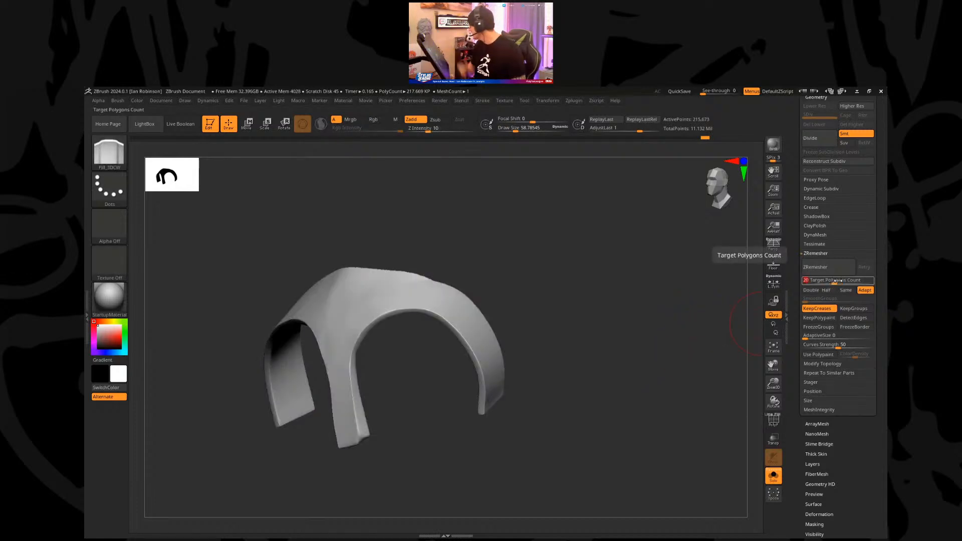
{"action": "left_click_drag", "start_coordinate": [601, 323], "coordinate": [631, 321]}
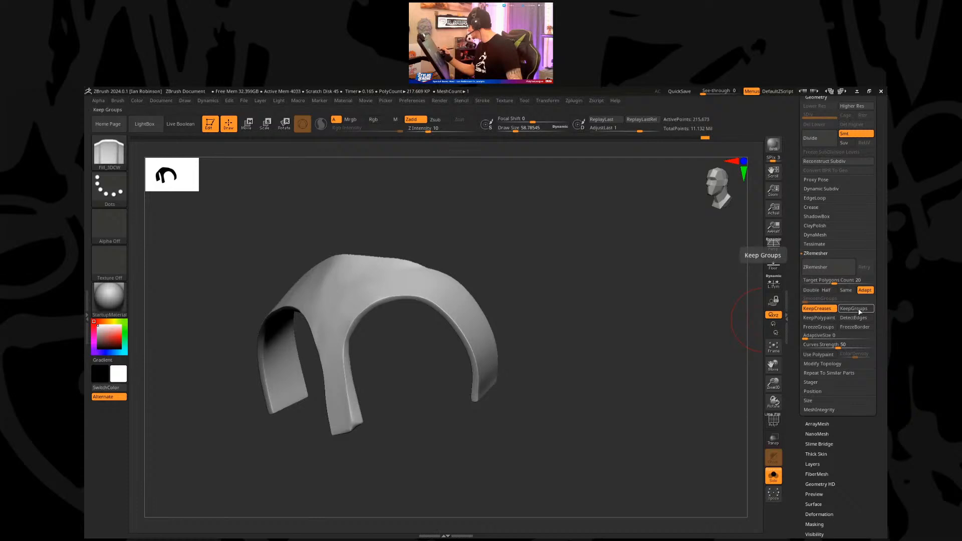
{"action": "left_click", "coordinate": [848, 319]}
{"action": "left_click", "coordinate": [824, 310]}
{"action": "left_click", "coordinate": [847, 309]}
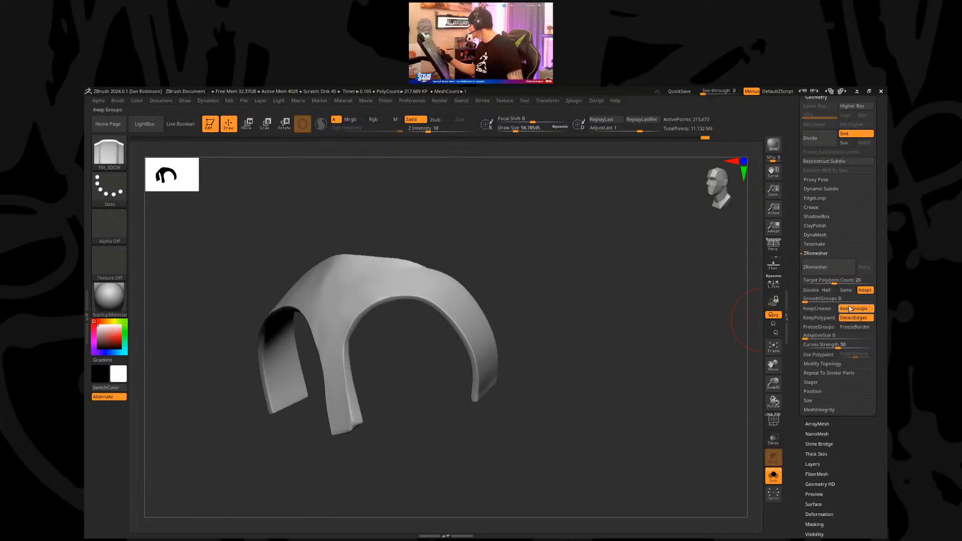
Step: Display the straps' polyframe and update their DynaMesh at resolution 960
{"action": "left_click_drag", "start_coordinate": [681, 359], "coordinate": [625, 320]}
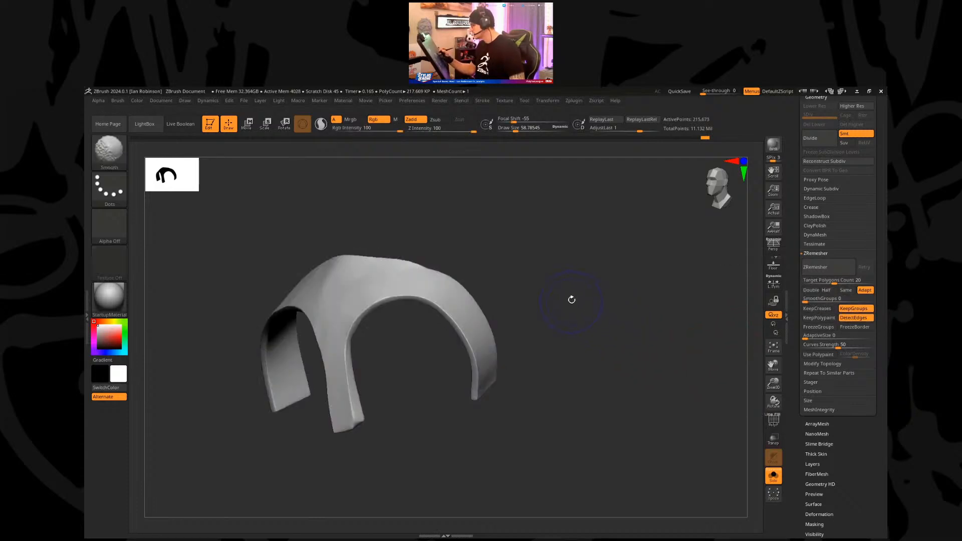
{"action": "key", "text": "shift+f"}
{"action": "left_click_drag", "start_coordinate": [578, 294], "coordinate": [605, 315], "text": "alt"}
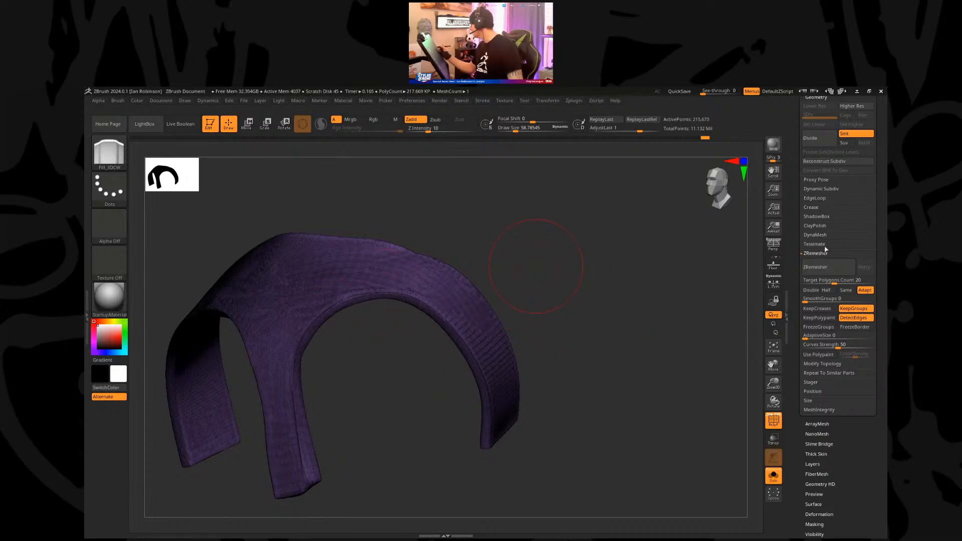
{"action": "left_click", "coordinate": [832, 236]}
{"action": "left_click_drag", "start_coordinate": [613, 250], "coordinate": [640, 339], "text": "ctrl"}
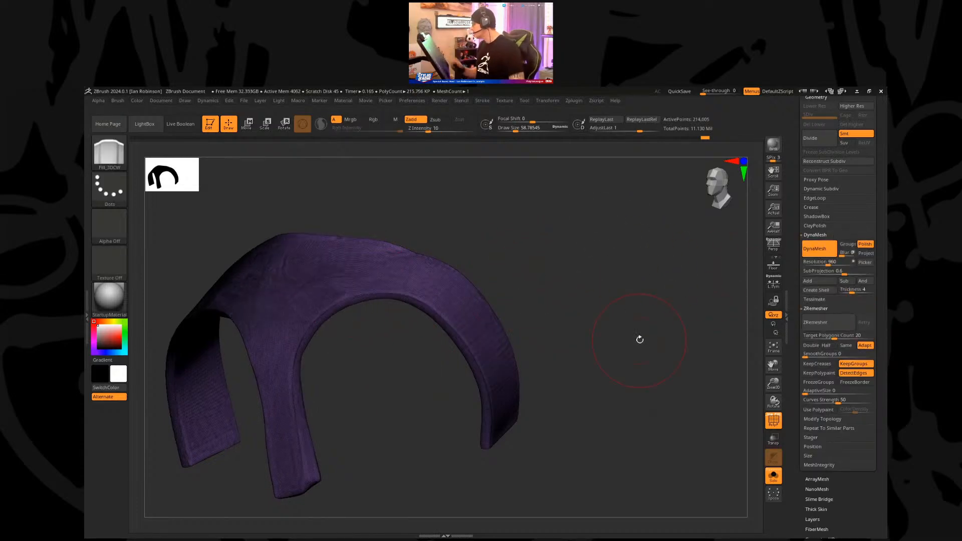
Step: Hide the polyframe and check the updated strap surfaces from another angle
{"action": "key", "text": "shift+f"}
{"action": "key", "text": "shift+f"}
{"action": "key", "text": "shift+f"}
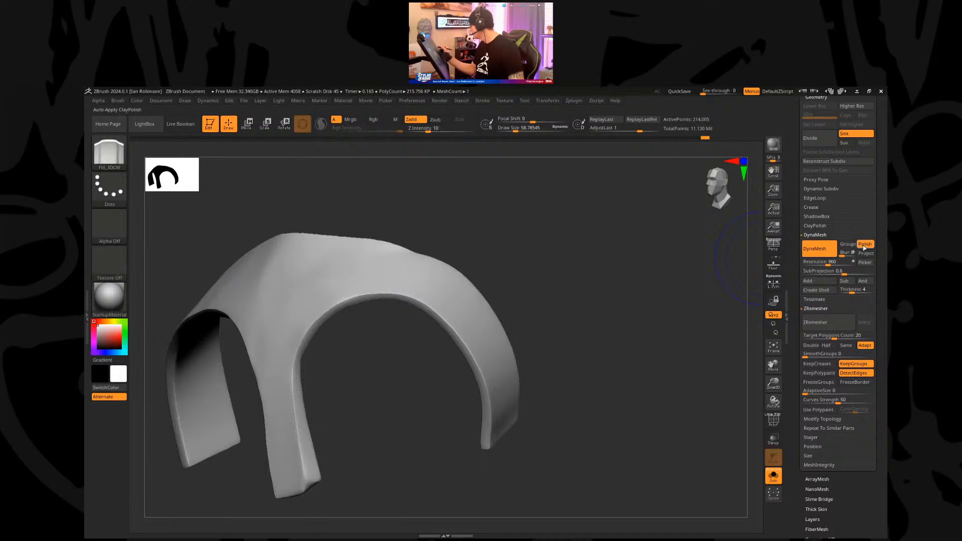
{"action": "left_click_drag", "start_coordinate": [680, 287], "coordinate": [559, 329]}
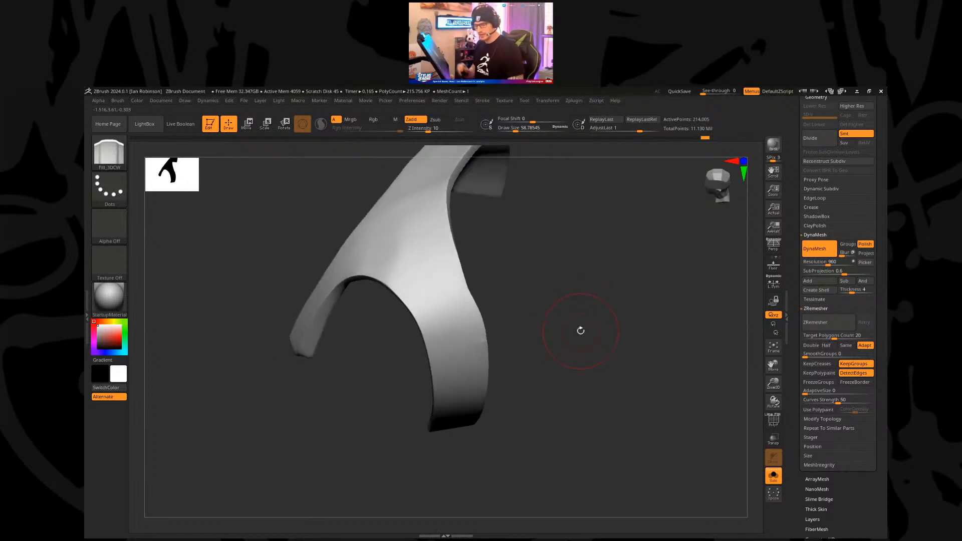
Step: Adjust the strap shape with the MoveInfiniteDepth brush at a draw size of about 59, and update the DynaMesh at resolution 960
{"action": "key", "text": "b"}
{"action": "key", "text": "m"}
{"action": "key", "text": "i"}
{"action": "left_click_drag", "start_coordinate": [582, 329], "coordinate": [532, 322]}
{"action": "left_click_drag", "start_coordinate": [496, 290], "coordinate": [540, 386]}
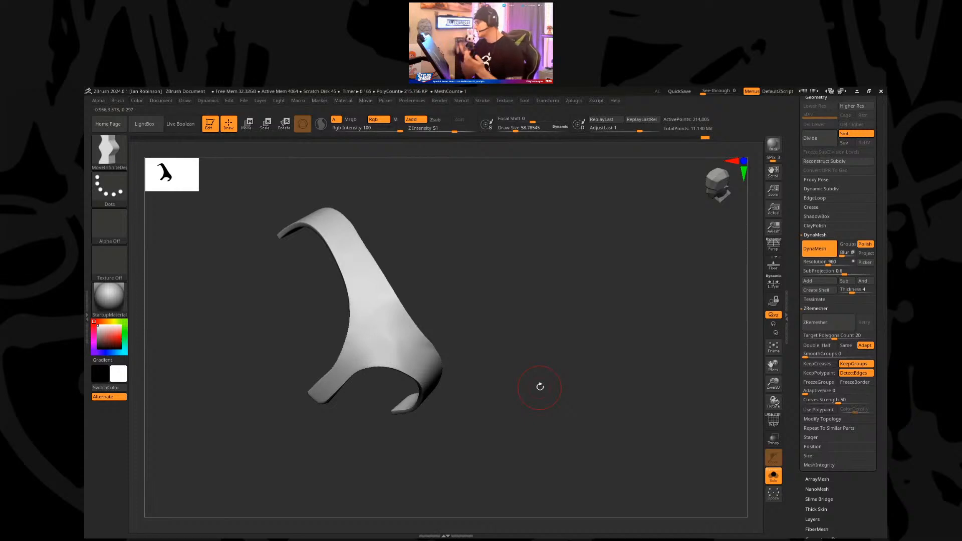
{"action": "left_click_drag", "start_coordinate": [539, 387], "coordinate": [574, 340]}
{"action": "left_click_drag", "start_coordinate": [530, 301], "coordinate": [489, 332]}
{"action": "left_click_drag", "start_coordinate": [401, 311], "coordinate": [577, 303]}
{"action": "left_click_drag", "start_coordinate": [491, 250], "coordinate": [490, 249]}
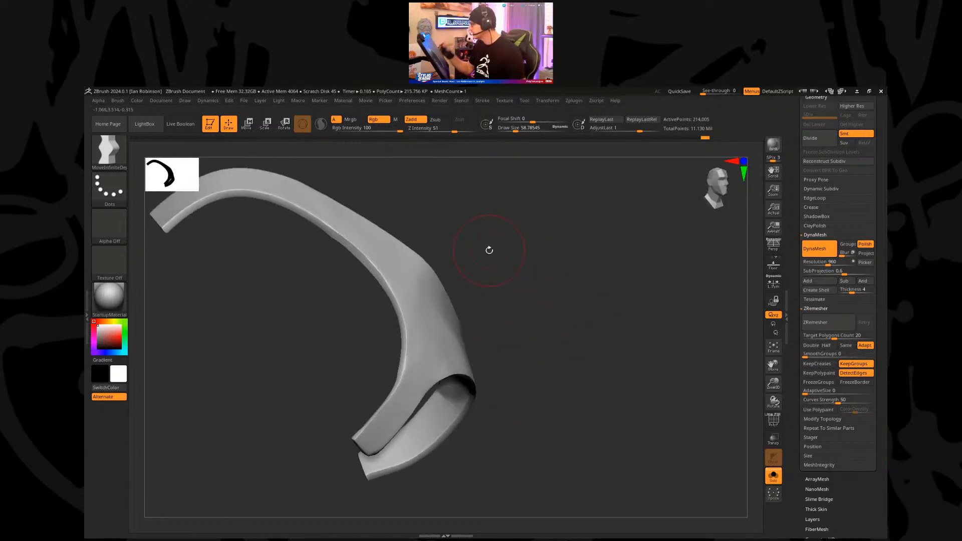
{"action": "left_click_drag", "start_coordinate": [555, 293], "coordinate": [636, 295]}
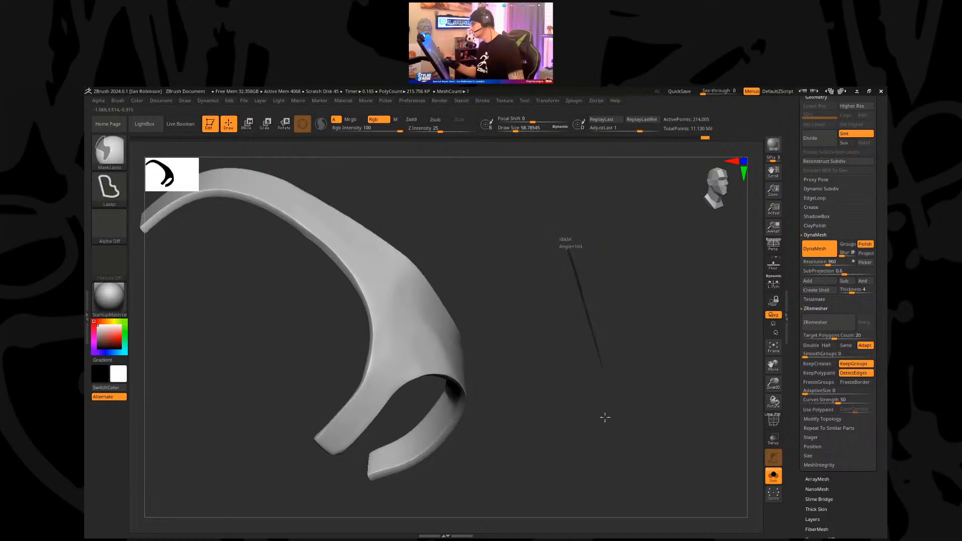
{"action": "left_click_drag", "start_coordinate": [597, 369], "coordinate": [425, 295]}
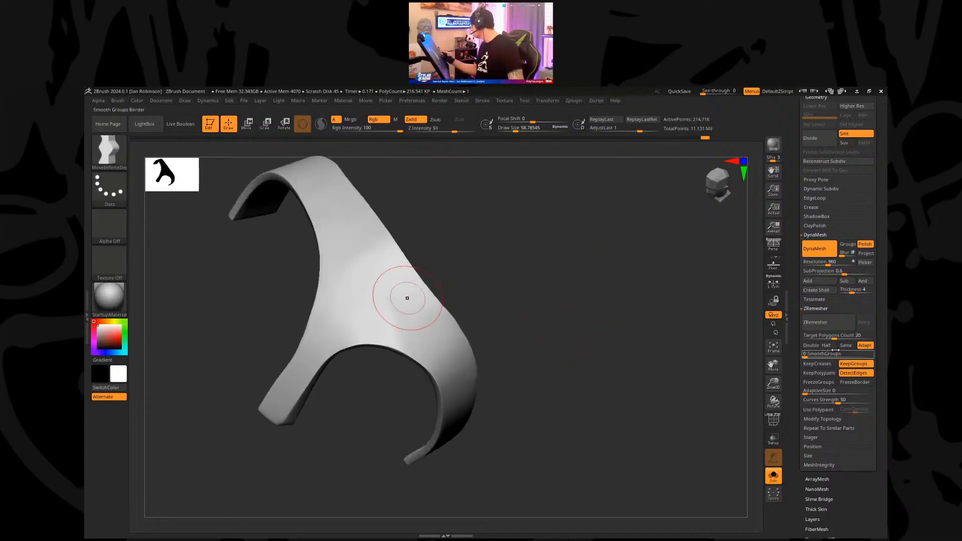
Step: Try remeshing the straps with ZRemesher at a target polygon count of 20 with KeepGroups and DetectEdges on
{"action": "left_click", "coordinate": [821, 325]}
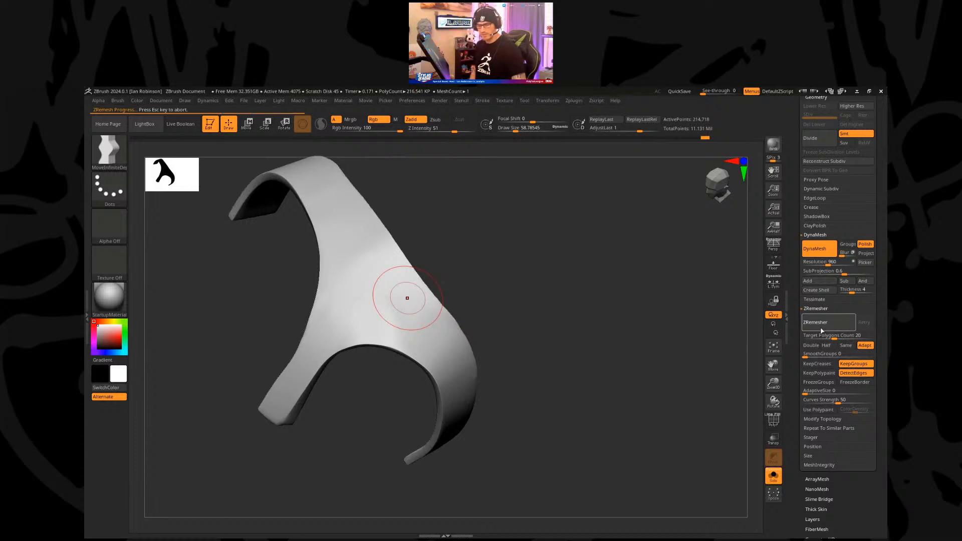
{"action": "key", "text": "Escape"}
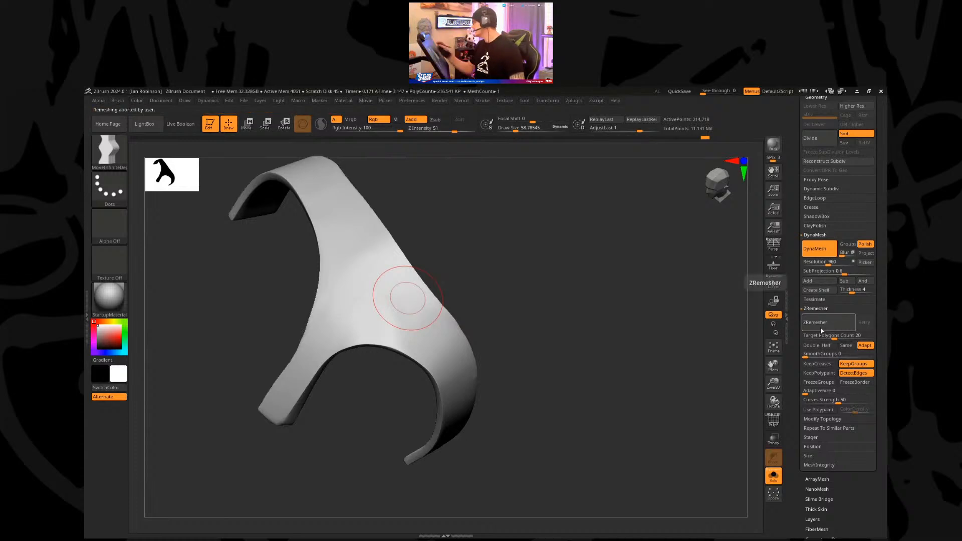
{"action": "left_click_drag", "start_coordinate": [616, 241], "coordinate": [642, 336]}
{"action": "key", "text": "shift+f"}
{"action": "key", "text": "shift+f"}
{"action": "left_click", "coordinate": [829, 323]}
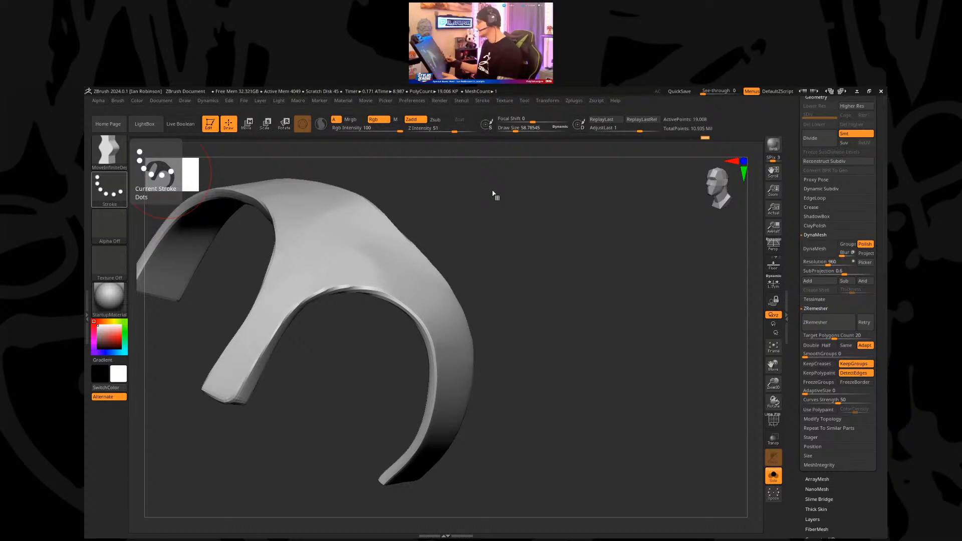
Step: Examine the remeshed straps' polygon flow in polyframe and restore the DynaMesh version
{"action": "mouse_move", "coordinate": [493, 194]}
{"action": "left_mouse_down"}
{"action": "mouse_move", "coordinate": [595, 331]}
{"action": "mouse_move", "coordinate": [558, 337]}
{"action": "mouse_move", "coordinate": [579, 323]}
{"action": "left_mouse_up"}
{"action": "key", "text": "shift+f"}
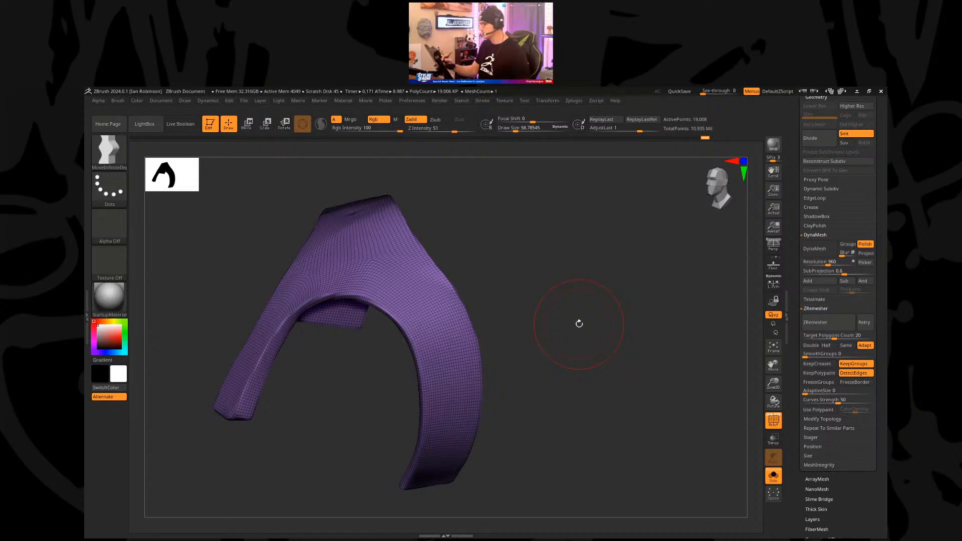
{"action": "left_click_drag", "start_coordinate": [496, 240], "coordinate": [554, 253]}
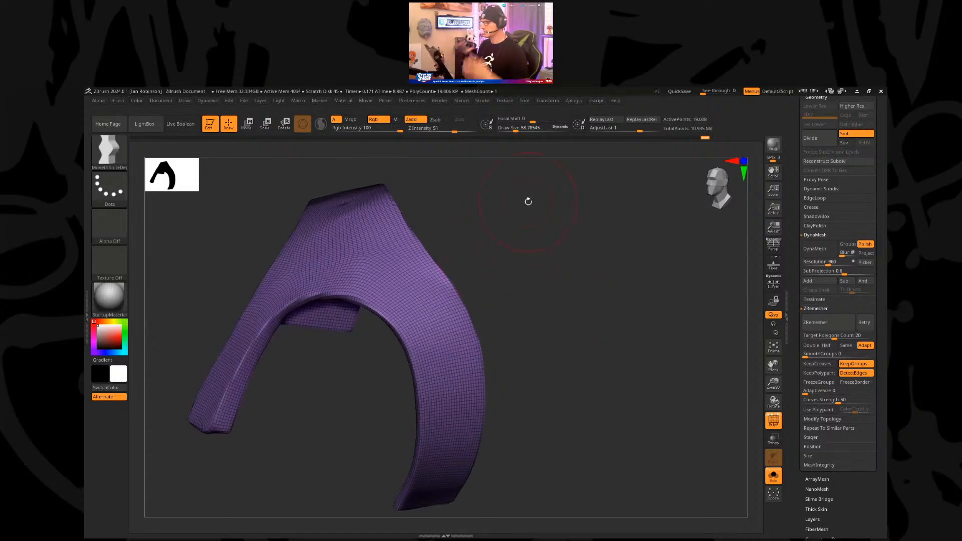
{"action": "mouse_move", "coordinate": [517, 243]}
{"action": "left_mouse_down"}
{"action": "mouse_move", "coordinate": [546, 234]}
{"action": "mouse_move", "coordinate": [527, 247]}
{"action": "left_mouse_up"}
{"action": "left_click_drag", "start_coordinate": [496, 209], "coordinate": [461, 219], "text": "ctrl"}
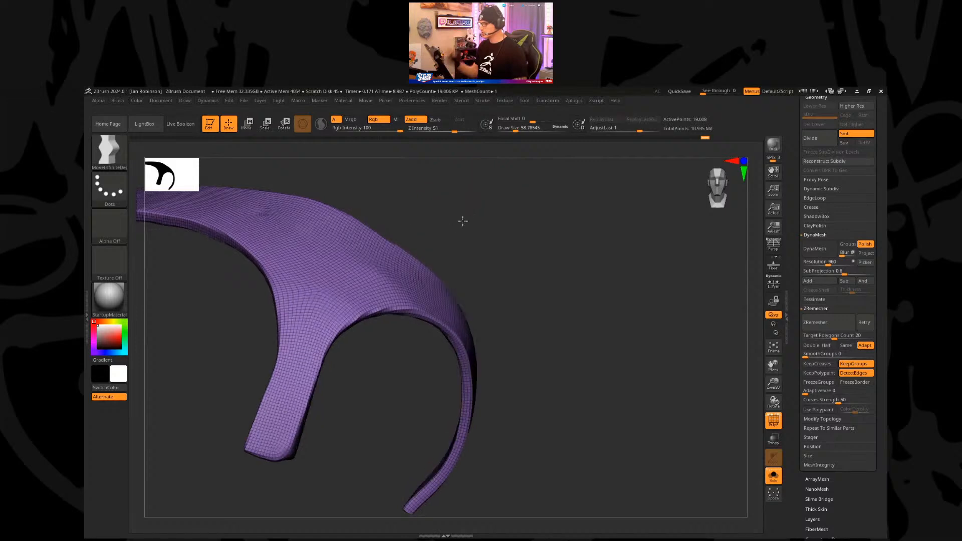
{"action": "mouse_move", "coordinate": [595, 269]}
{"action": "left_mouse_down"}
{"action": "mouse_move", "coordinate": [604, 268]}
{"action": "mouse_move", "coordinate": [589, 268]}
{"action": "left_mouse_up"}
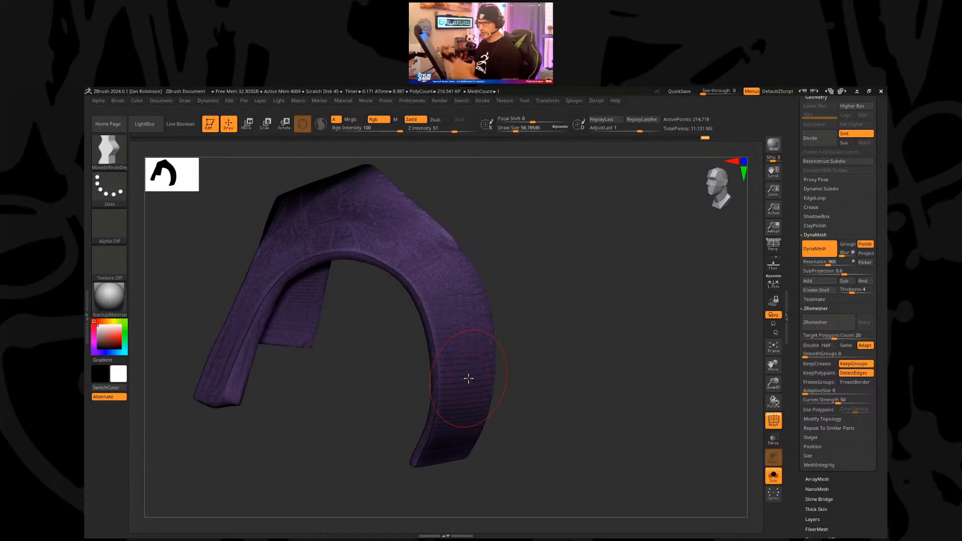
{"action": "mouse_move", "coordinate": [585, 299]}
{"action": "left_mouse_down"}
{"action": "mouse_move", "coordinate": [575, 308]}
{"action": "mouse_move", "coordinate": [584, 303]}
{"action": "mouse_move", "coordinate": [592, 320]}
{"action": "mouse_move", "coordinate": [584, 307]}
{"action": "mouse_move", "coordinate": [575, 333]}
{"action": "left_mouse_up"}
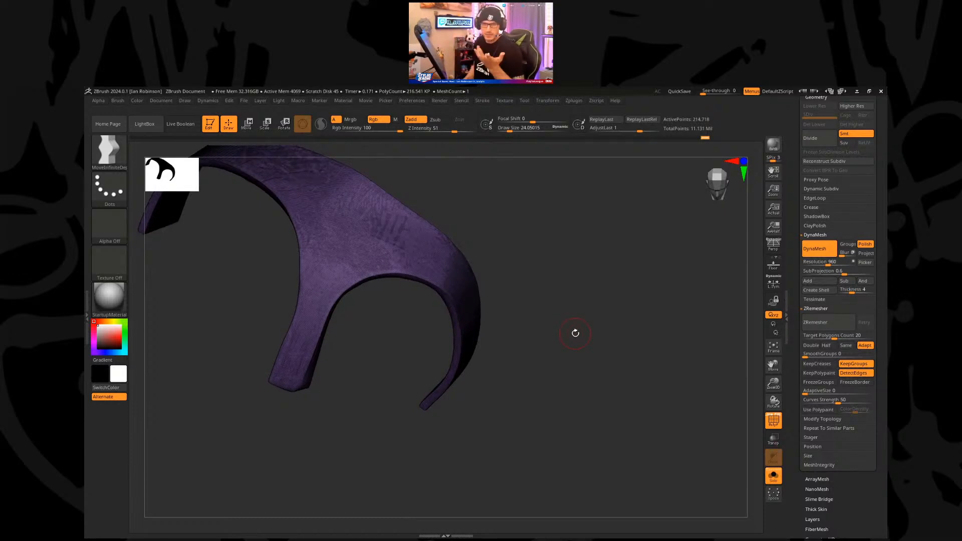
{"action": "left_click_drag", "start_coordinate": [575, 333], "coordinate": [630, 329]}
Step: Set the ZRemesher target polygon count to 25, with DetectEdges off and KeepGroups on
{"action": "left_click", "coordinate": [816, 235]}
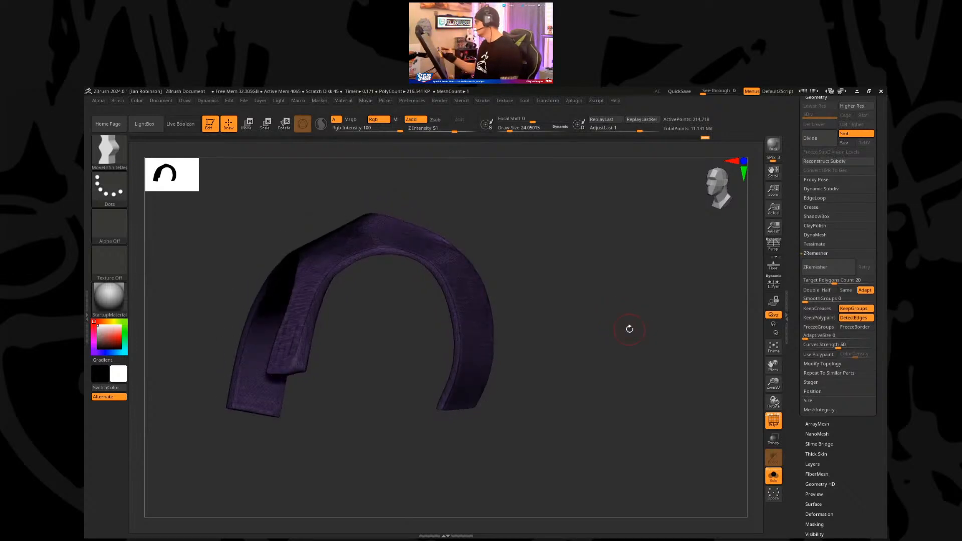
{"action": "scroll", "coordinate": [850, 396], "scroll_direction": "down", "scroll_amount": 3}
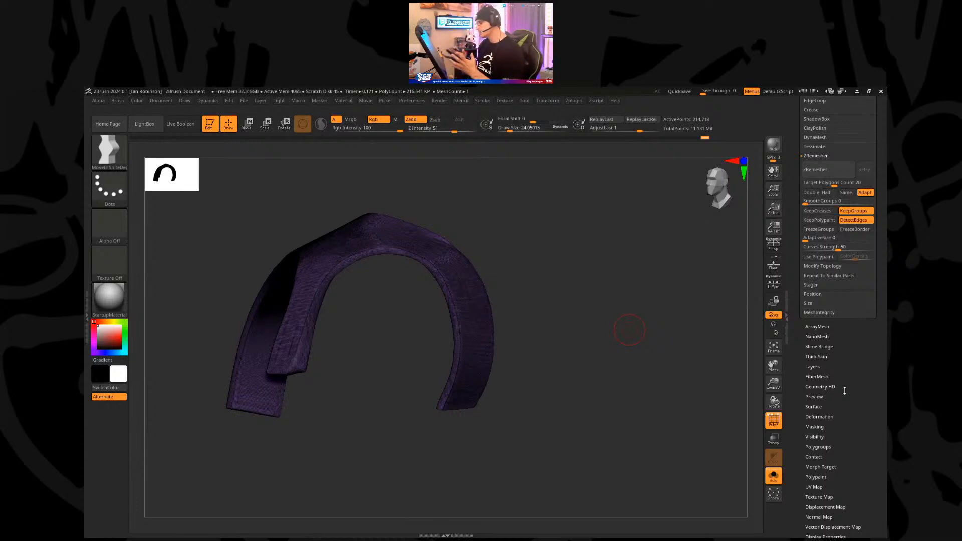
{"action": "left_click_drag", "start_coordinate": [629, 330], "coordinate": [635, 361]}
{"action": "key", "text": "shift+f"}
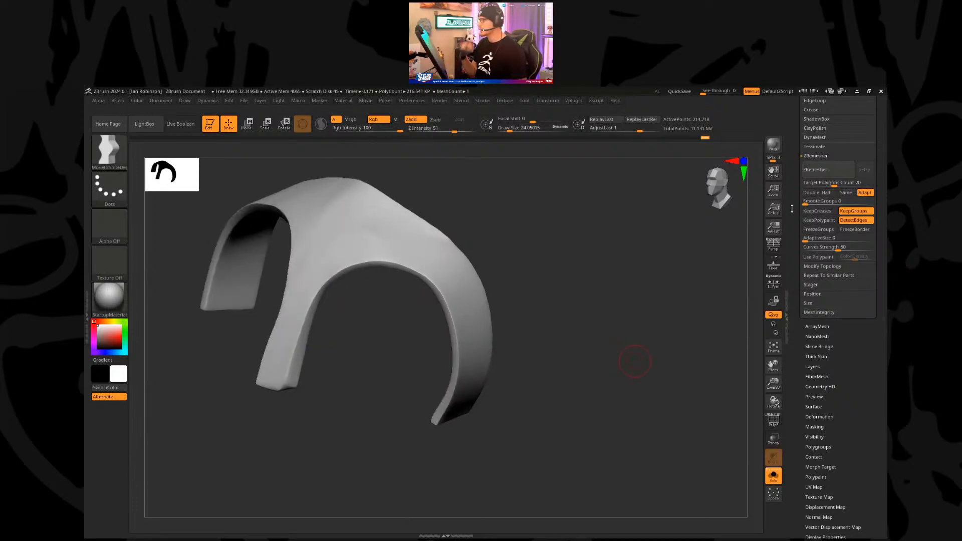
{"action": "left_click_drag", "start_coordinate": [833, 184], "coordinate": [842, 185]}
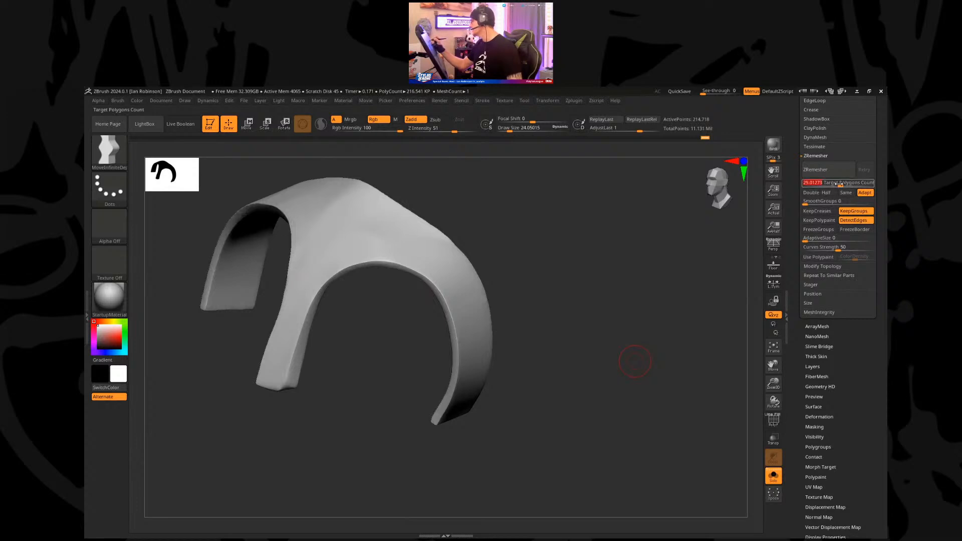
{"action": "left_click", "coordinate": [847, 215]}
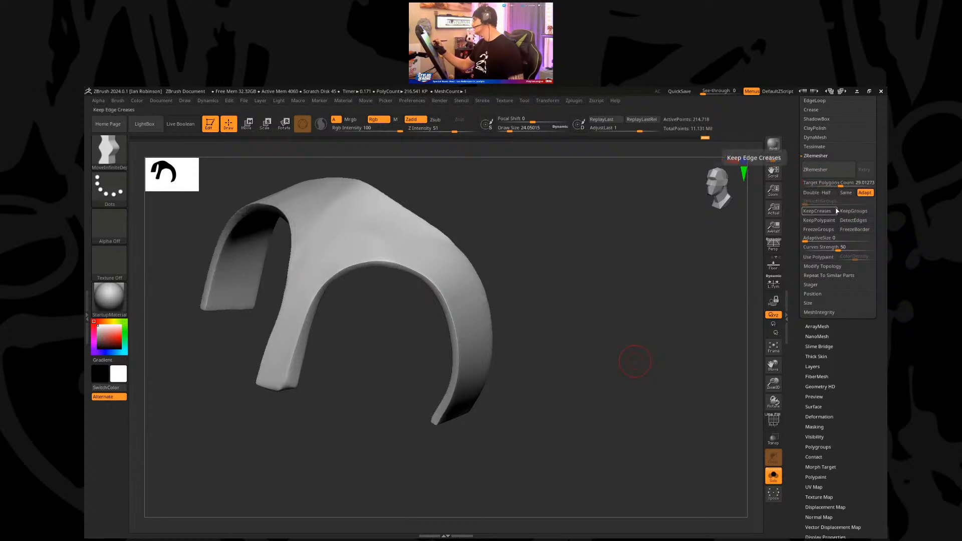
{"action": "left_click", "coordinate": [850, 211]}
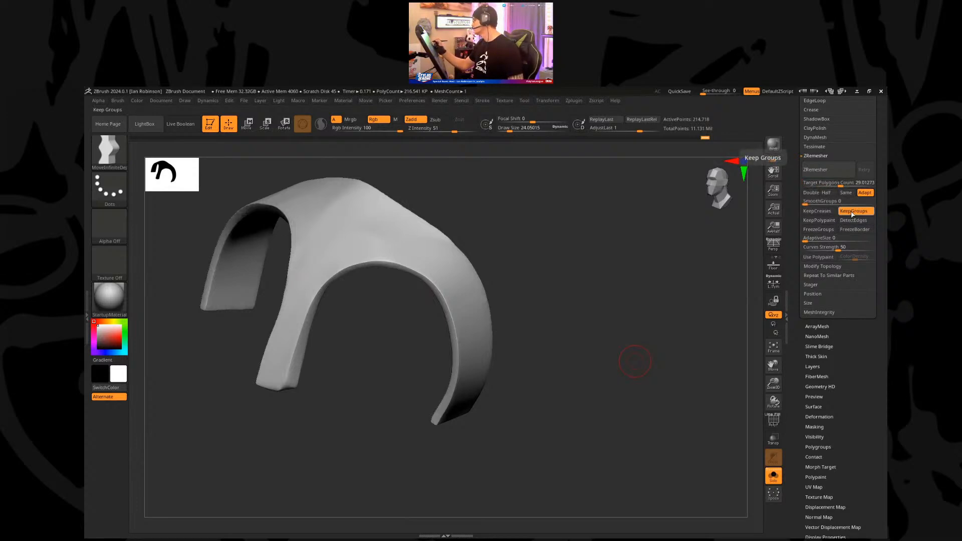
{"action": "left_click", "coordinate": [838, 184]}
{"action": "type", "text": "25"}
{"action": "key", "text": "Return"}
Step: Try remeshing the straps with the new ZRemesher settings, and undo the remesh after checking its polyframe
{"action": "left_click", "coordinate": [818, 169]}
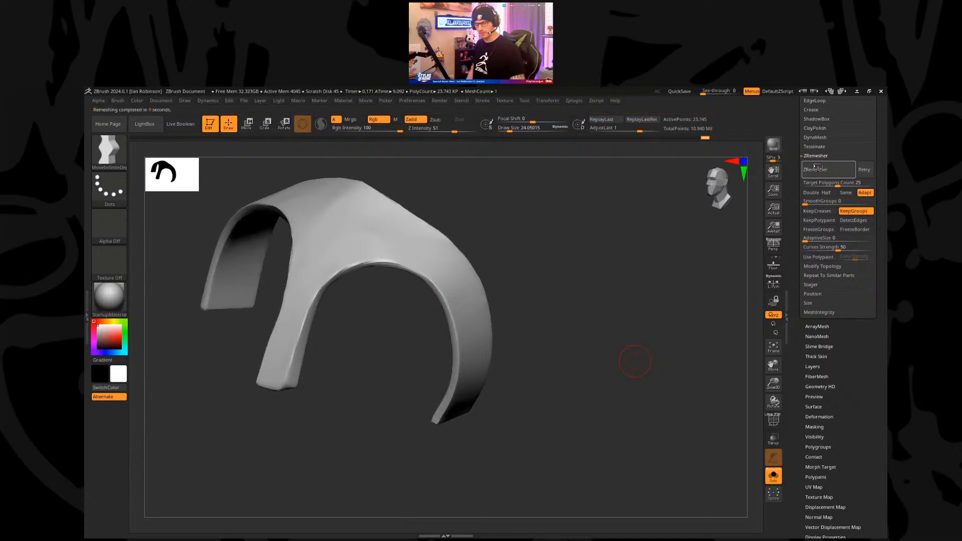
{"action": "key", "text": "shift+f"}
{"action": "left_click_drag", "start_coordinate": [593, 292], "coordinate": [589, 288]}
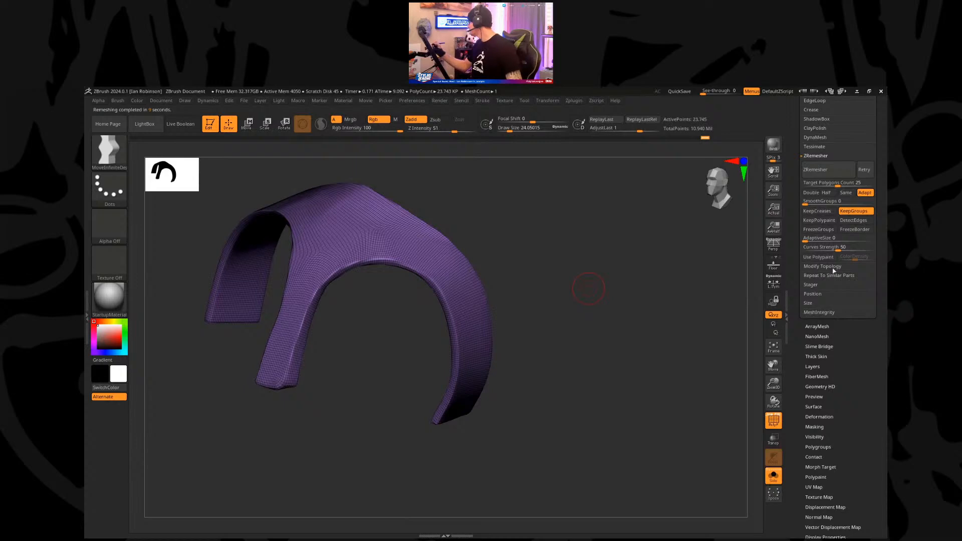
{"action": "left_click_drag", "start_coordinate": [884, 162], "coordinate": [875, 191]}
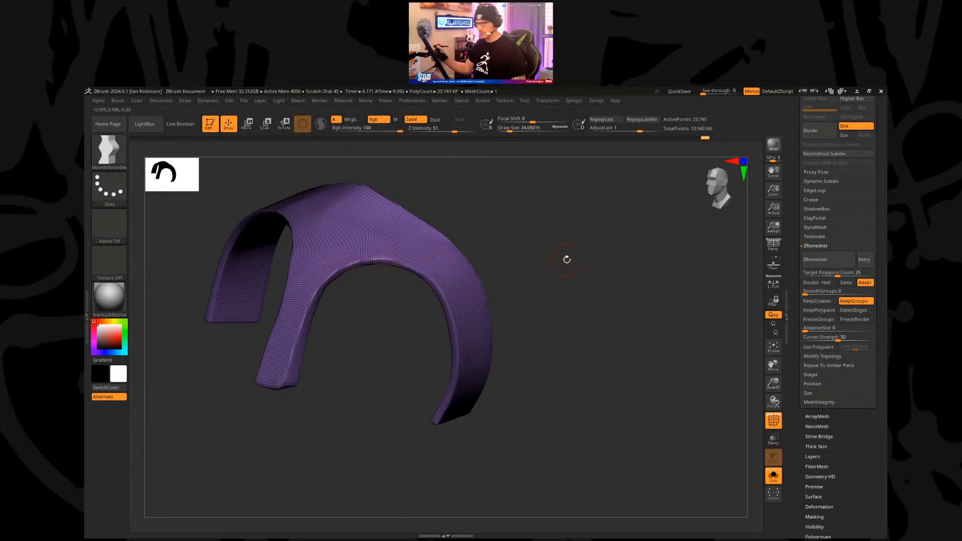
{"action": "key", "text": "ctrl+z"}
Step: Select the ZRemesherGuides brush at a draw size of about 13 and open its Lazy Mouse stroke settings
{"action": "left_click_drag", "start_coordinate": [585, 255], "coordinate": [606, 262], "text": "alt"}
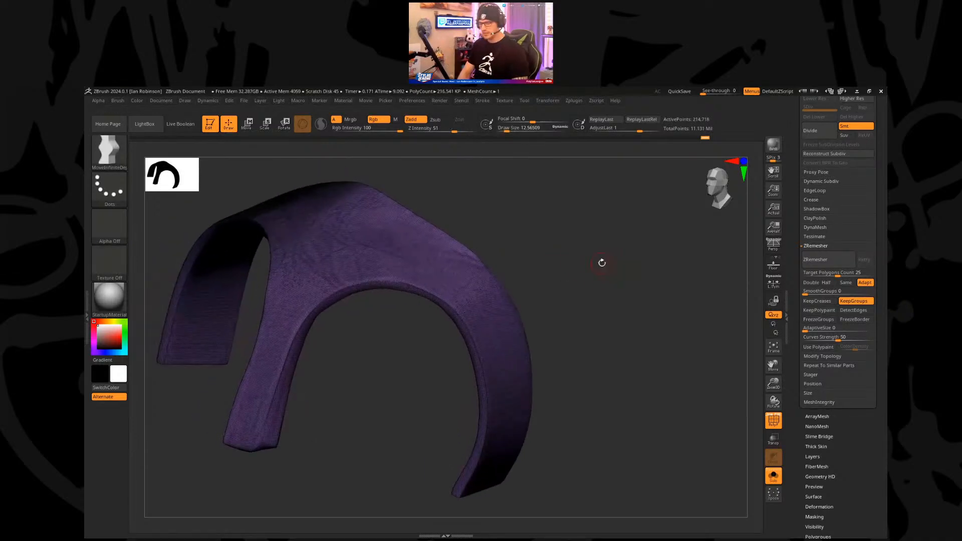
{"action": "key", "text": "b"}
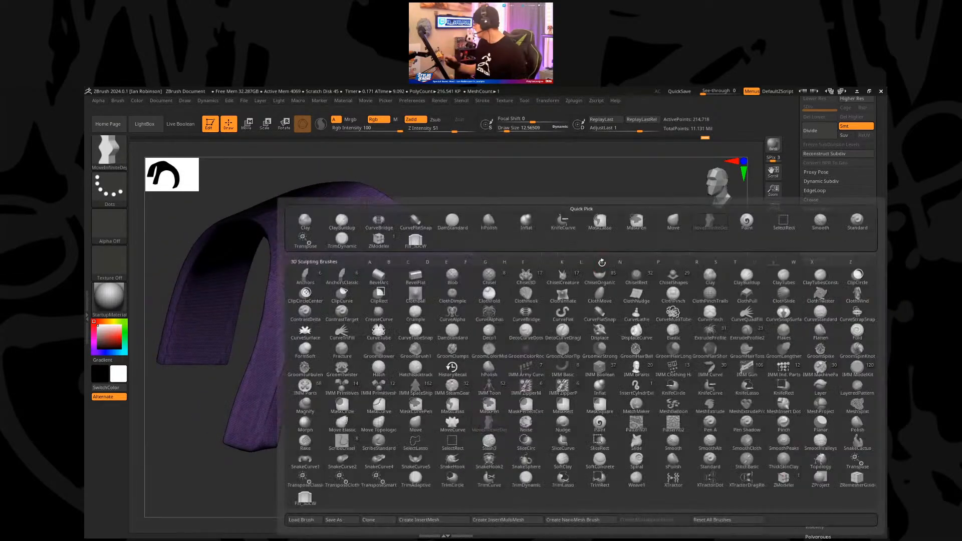
{"action": "left_click", "coordinate": [842, 477]}
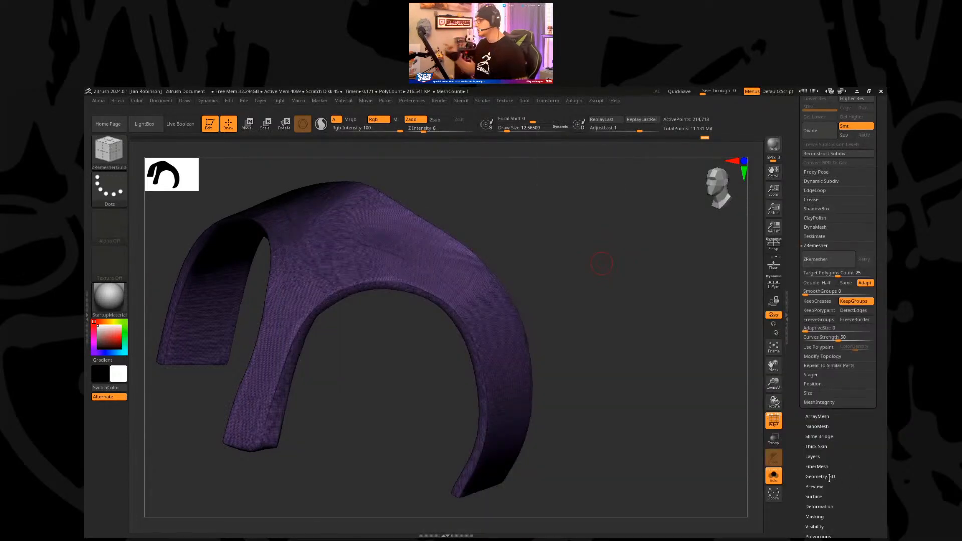
{"action": "left_click_drag", "start_coordinate": [607, 282], "coordinate": [363, 419]}
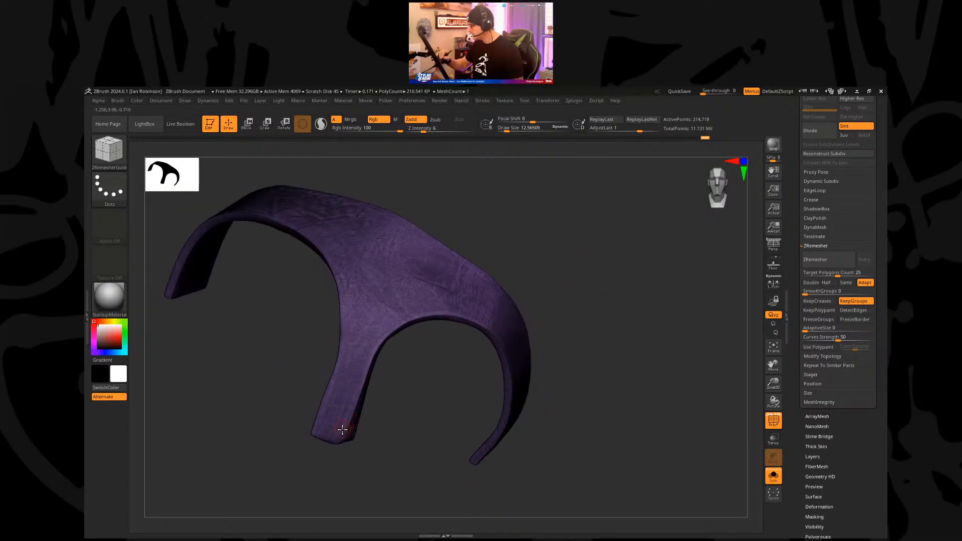
{"action": "left_click", "coordinate": [482, 101]}
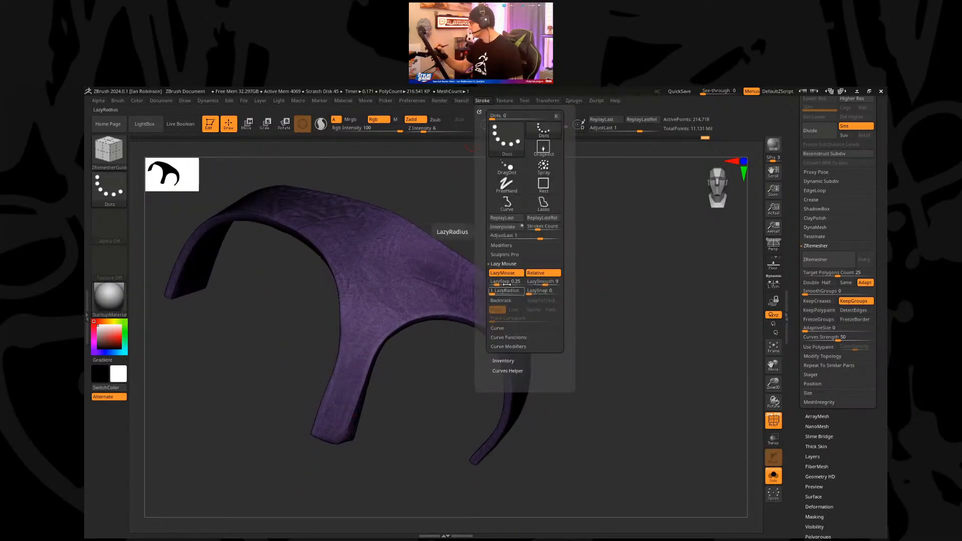
Step: Draw guide curves along both inner strap edges, running between the middle strap's tip and each side strap's end
{"action": "mouse_move", "coordinate": [342, 434]}
{"action": "left_mouse_down"}
{"action": "mouse_move", "coordinate": [362, 358]}
{"action": "mouse_move", "coordinate": [389, 322]}
{"action": "mouse_move", "coordinate": [437, 303]}
{"action": "mouse_move", "coordinate": [480, 310]}
{"action": "mouse_move", "coordinate": [527, 365]}
{"action": "left_mouse_up"}
{"action": "left_click_drag", "start_coordinate": [608, 337], "coordinate": [539, 307]}
{"action": "mouse_move", "coordinate": [331, 403]}
{"action": "left_mouse_down"}
{"action": "mouse_move", "coordinate": [370, 295]}
{"action": "mouse_move", "coordinate": [411, 274]}
{"action": "mouse_move", "coordinate": [454, 272]}
{"action": "mouse_move", "coordinate": [504, 312]}
{"action": "mouse_move", "coordinate": [516, 401]}
{"action": "mouse_move", "coordinate": [495, 445]}
{"action": "mouse_move", "coordinate": [629, 323]}
{"action": "mouse_move", "coordinate": [655, 359]}
{"action": "mouse_move", "coordinate": [627, 323]}
{"action": "mouse_move", "coordinate": [619, 265]}
{"action": "mouse_move", "coordinate": [603, 262]}
{"action": "mouse_move", "coordinate": [279, 333]}
{"action": "left_mouse_up"}
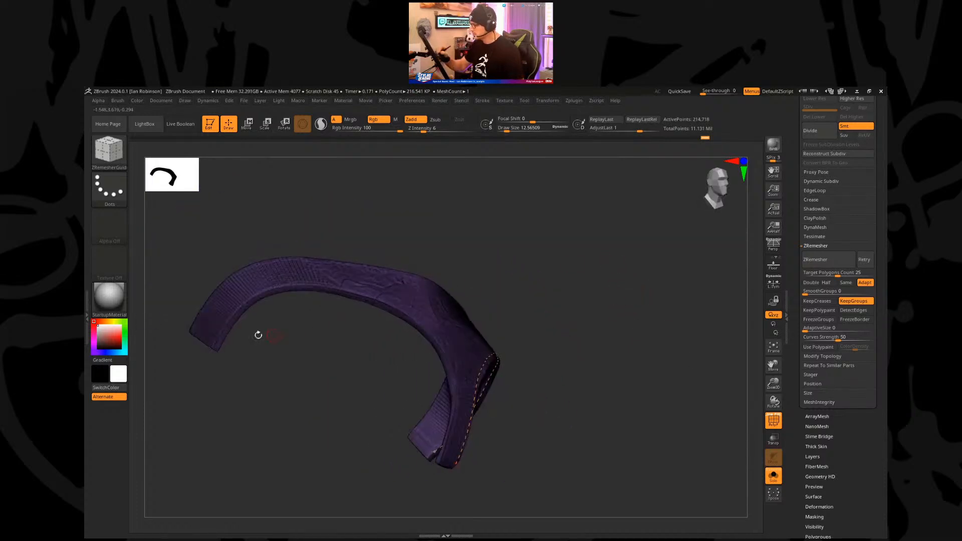
{"action": "mouse_move", "coordinate": [211, 343]}
{"action": "left_mouse_down"}
{"action": "mouse_move", "coordinate": [247, 293]}
{"action": "mouse_move", "coordinate": [289, 280]}
{"action": "mouse_move", "coordinate": [336, 283]}
{"action": "mouse_move", "coordinate": [414, 312]}
{"action": "mouse_move", "coordinate": [447, 347]}
{"action": "mouse_move", "coordinate": [460, 397]}
{"action": "mouse_move", "coordinate": [442, 463]}
{"action": "mouse_move", "coordinate": [423, 471]}
{"action": "mouse_move", "coordinate": [586, 356]}
{"action": "mouse_move", "coordinate": [626, 314]}
{"action": "left_mouse_up"}
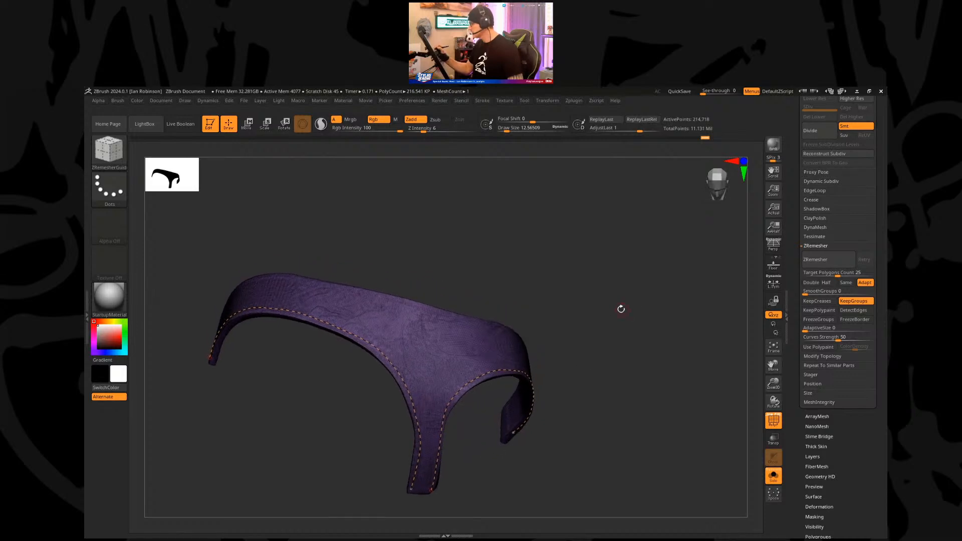
{"action": "key", "text": "ctrl"}
{"action": "key", "text": "ctrl"}
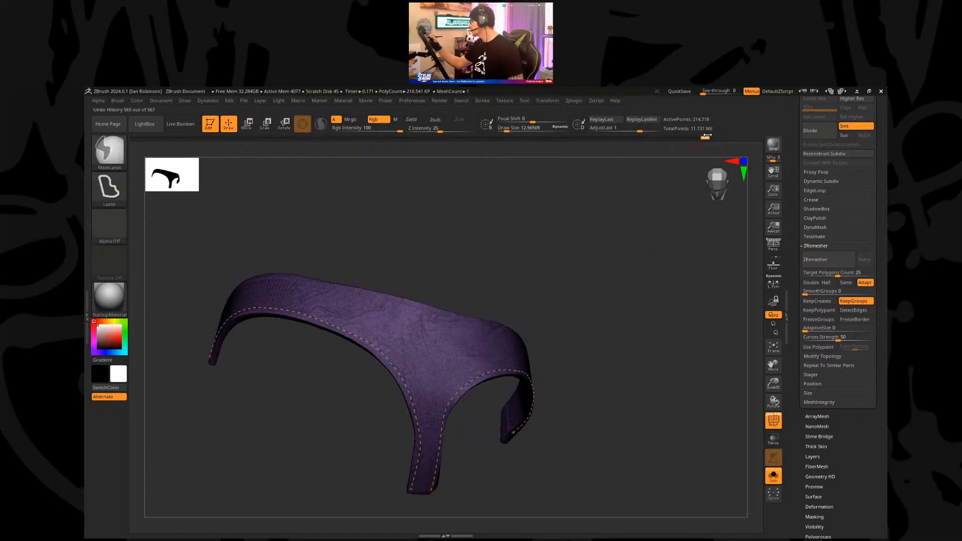
Step: Draw a guide curve along the straps' remaining long edge, from one side strap's end to the other
{"action": "mouse_move", "coordinate": [601, 262]}
{"action": "left_mouse_down"}
{"action": "mouse_move", "coordinate": [625, 249]}
{"action": "mouse_move", "coordinate": [607, 257]}
{"action": "mouse_move", "coordinate": [627, 279]}
{"action": "mouse_move", "coordinate": [666, 189]}
{"action": "mouse_move", "coordinate": [610, 268]}
{"action": "mouse_move", "coordinate": [625, 279]}
{"action": "mouse_move", "coordinate": [558, 354]}
{"action": "mouse_move", "coordinate": [552, 389]}
{"action": "mouse_move", "coordinate": [391, 279]}
{"action": "mouse_move", "coordinate": [448, 281]}
{"action": "mouse_move", "coordinate": [393, 281]}
{"action": "mouse_move", "coordinate": [355, 418]}
{"action": "left_mouse_up"}
{"action": "mouse_move", "coordinate": [494, 337]}
{"action": "left_mouse_down"}
{"action": "mouse_move", "coordinate": [563, 298]}
{"action": "mouse_move", "coordinate": [454, 324]}
{"action": "mouse_move", "coordinate": [396, 323]}
{"action": "mouse_move", "coordinate": [354, 365]}
{"action": "mouse_move", "coordinate": [236, 439]}
{"action": "left_mouse_up"}
{"action": "left_click_drag", "start_coordinate": [545, 356], "coordinate": [308, 355]}
{"action": "left_click", "coordinate": [311, 347]}
{"action": "key", "text": "ctrl+z"}
{"action": "mouse_move", "coordinate": [410, 389]}
{"action": "left_mouse_down"}
{"action": "mouse_move", "coordinate": [419, 460]}
{"action": "mouse_move", "coordinate": [319, 339]}
{"action": "mouse_move", "coordinate": [178, 464]}
{"action": "left_mouse_up"}
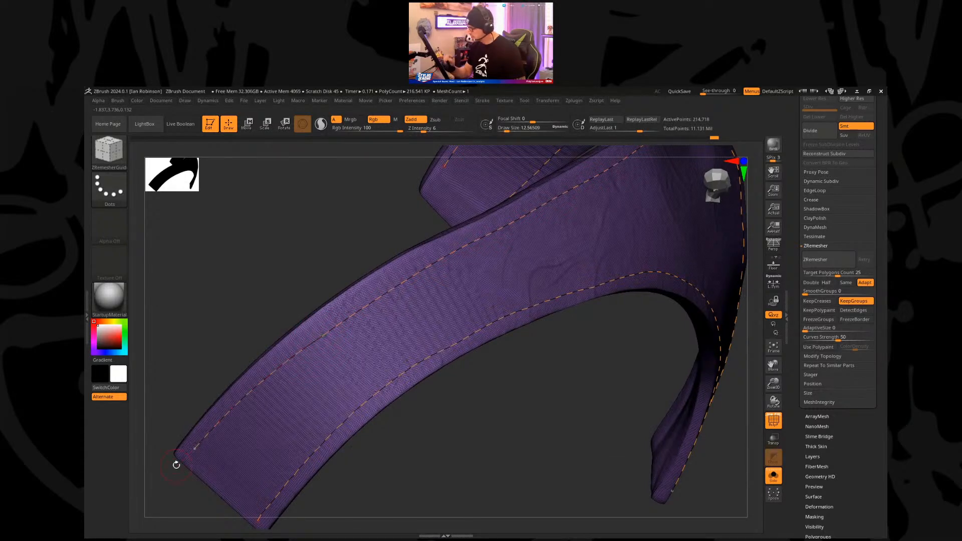
Step: Review the finished guide curves around the straps and set the ZRemesher Curves Strength to 100
{"action": "left_click_drag", "start_coordinate": [502, 429], "coordinate": [575, 377]}
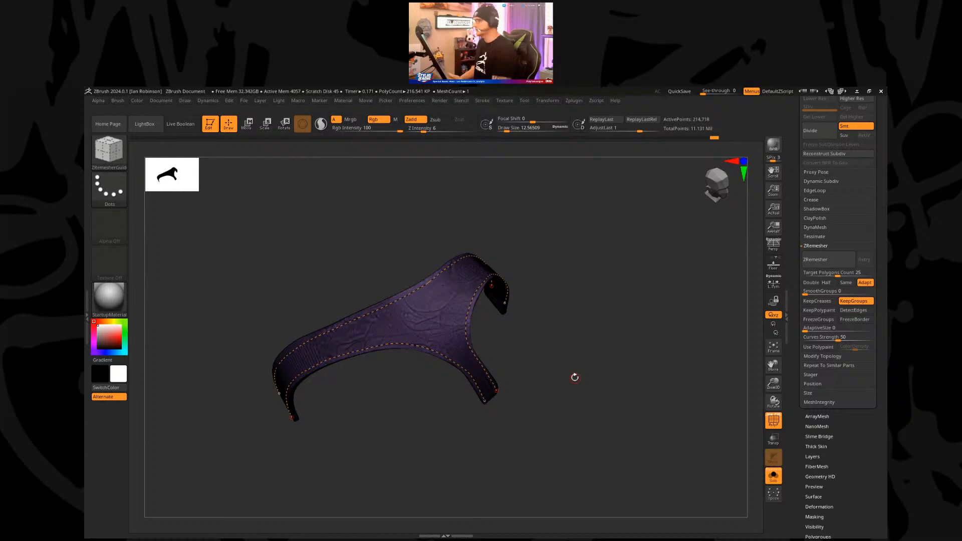
{"action": "left_click_drag", "start_coordinate": [574, 378], "coordinate": [712, 345]}
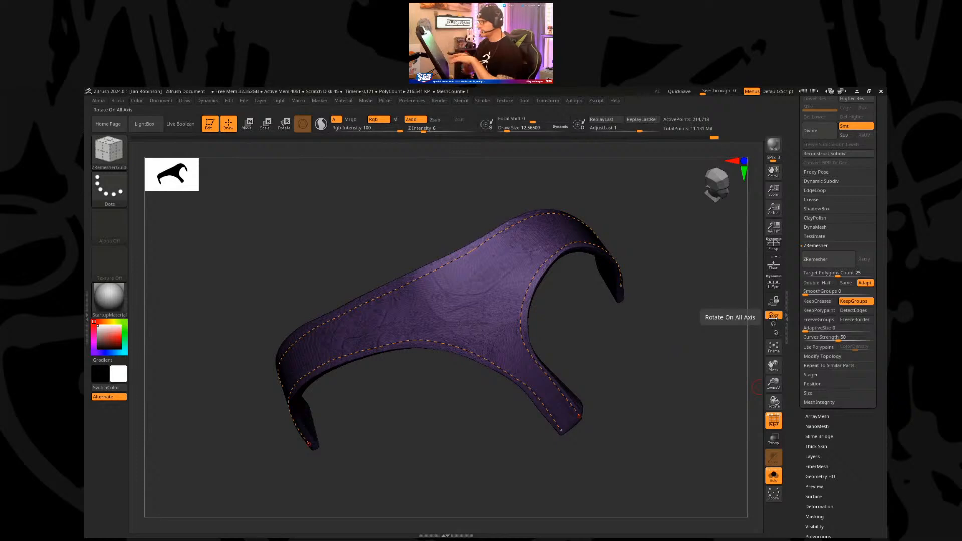
{"action": "left_click_drag", "start_coordinate": [840, 338], "coordinate": [885, 339]}
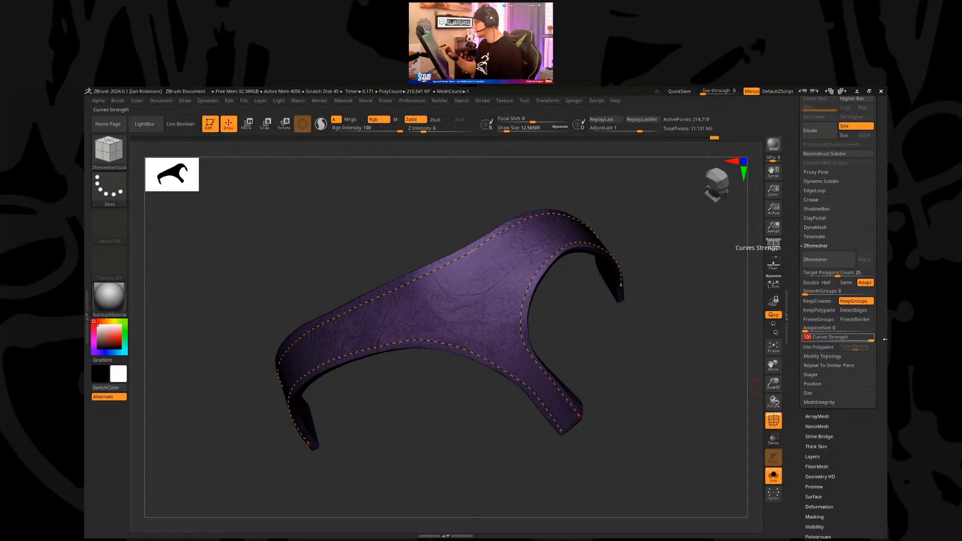
Step: Set the ZRemesher target polygon count to 25 and remesh the straps along the guide curves
{"action": "left_click_drag", "start_coordinate": [702, 350], "coordinate": [471, 299]}
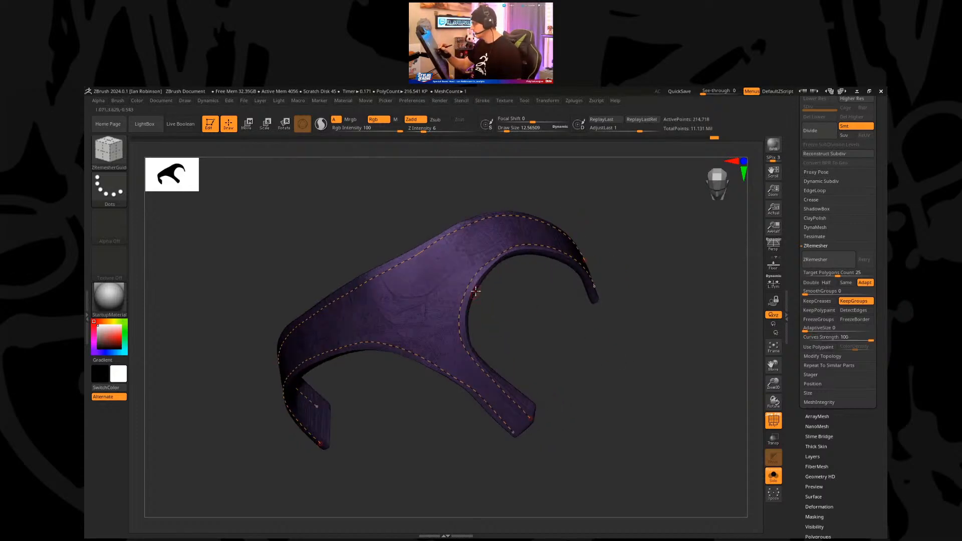
{"action": "left_click_drag", "start_coordinate": [552, 340], "coordinate": [571, 308]}
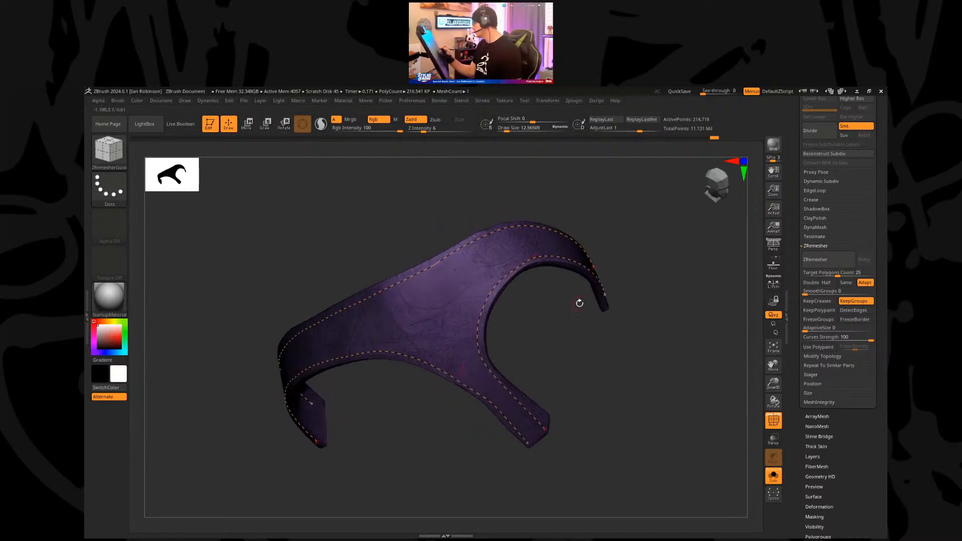
{"action": "left_click", "coordinate": [845, 272]}
{"action": "left_click_drag", "start_coordinate": [836, 273], "coordinate": [842, 274]}
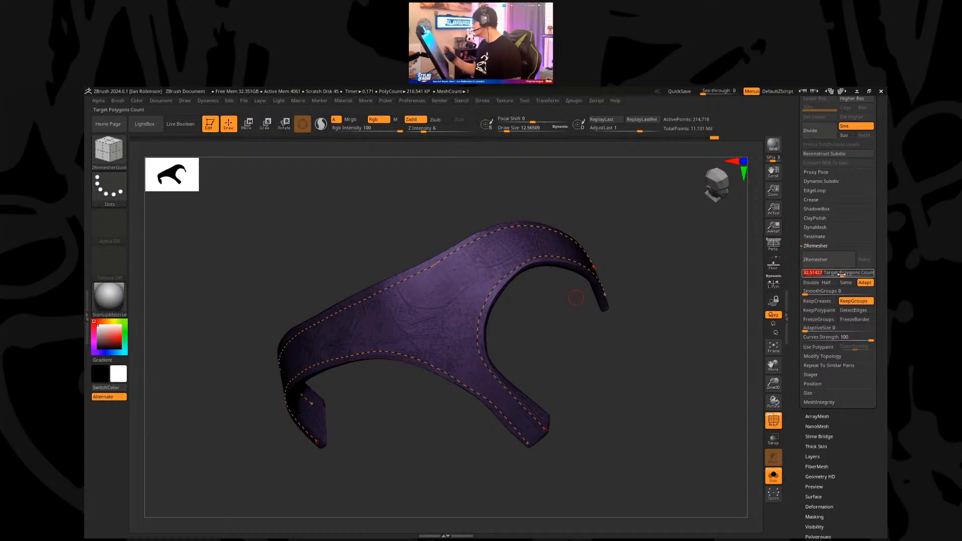
{"action": "type", "text": "5"}
{"action": "key", "text": "BackSpace"}
{"action": "type", "text": "25"}
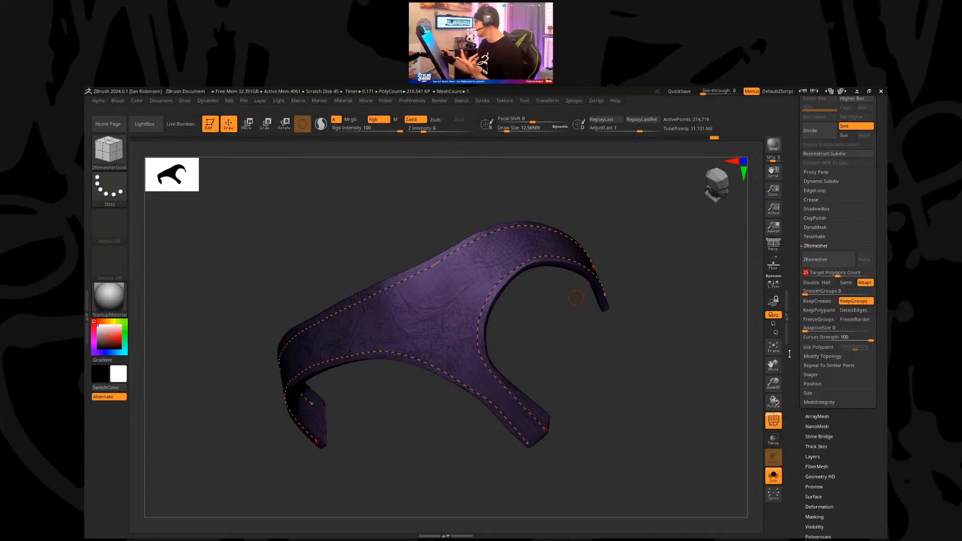
{"action": "left_click", "coordinate": [834, 261]}
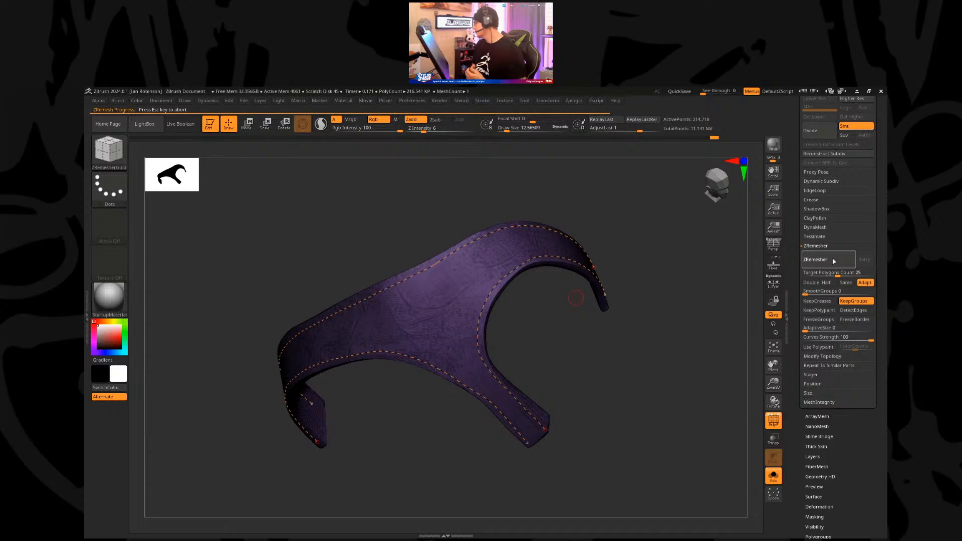
{"action": "left_click_drag", "start_coordinate": [575, 298], "coordinate": [604, 372]}
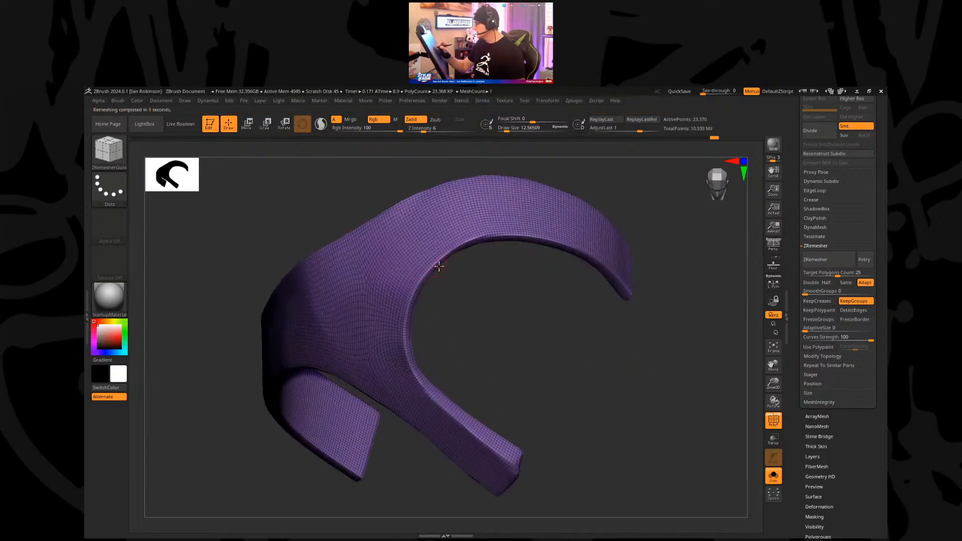
{"action": "left_click_drag", "start_coordinate": [536, 272], "coordinate": [548, 307]}
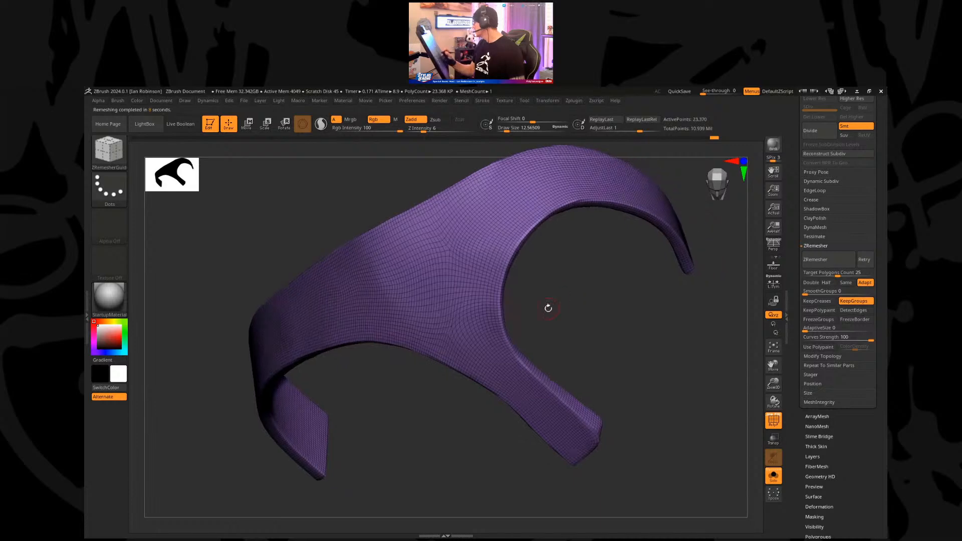
Step: Enable ZRemesher's Half option and remesh the straps again for a coarser mesh
{"action": "left_click", "coordinate": [838, 273]}
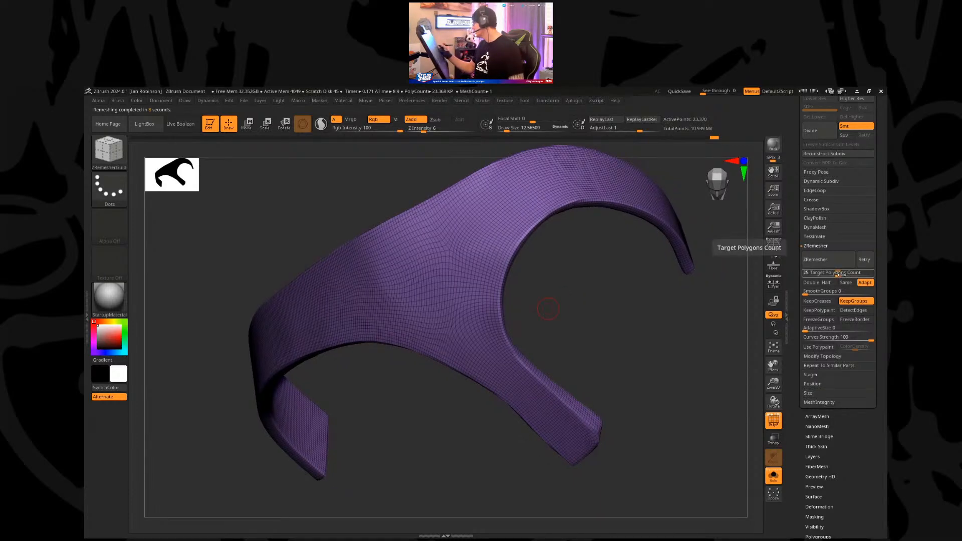
{"action": "left_click", "coordinate": [826, 282]}
{"action": "left_click", "coordinate": [865, 259]}
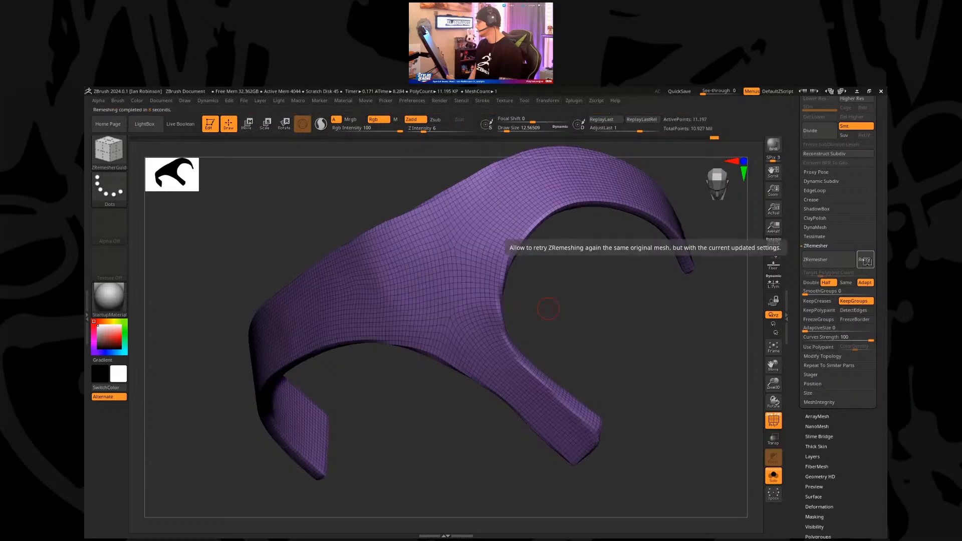
{"action": "left_click_drag", "start_coordinate": [592, 351], "coordinate": [652, 331]}
{"action": "left_click", "coordinate": [870, 261]}
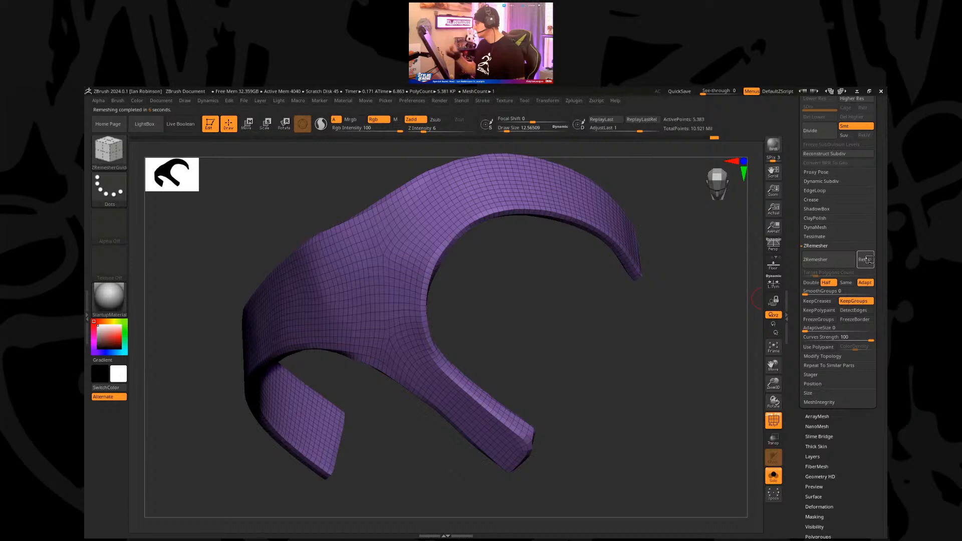
Step: Run two more half-density ZRemesher passes on the straps to reduce their polygons further
{"action": "left_click_drag", "start_coordinate": [533, 326], "coordinate": [429, 322]}
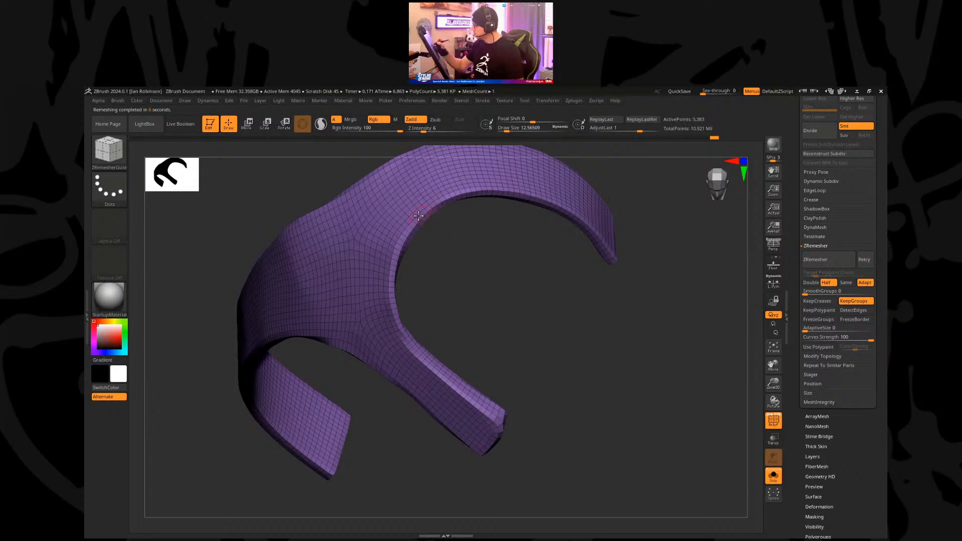
{"action": "left_click_drag", "start_coordinate": [481, 376], "coordinate": [492, 259]}
{"action": "left_click_drag", "start_coordinate": [464, 218], "coordinate": [504, 339], "text": "alt"}
{"action": "left_click", "coordinate": [830, 259]}
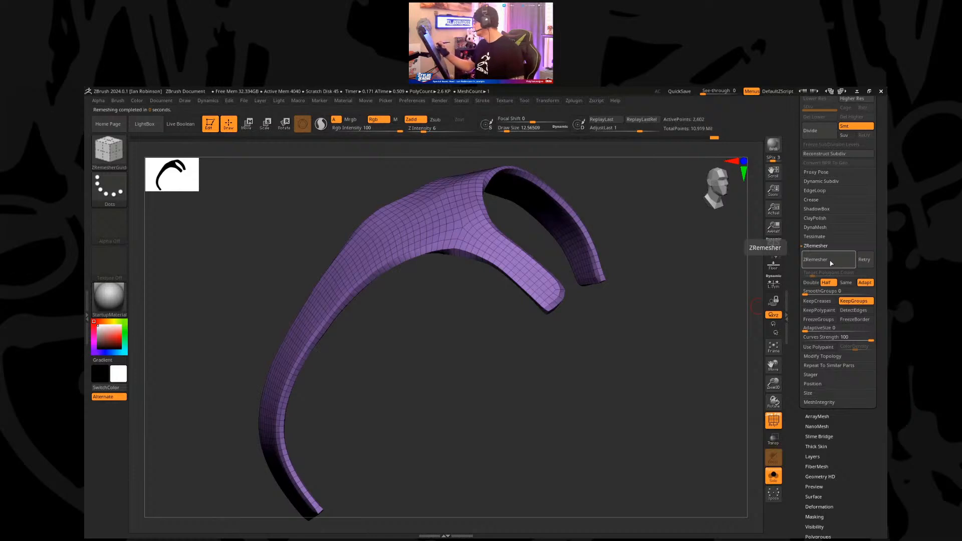
{"action": "left_click_drag", "start_coordinate": [741, 285], "coordinate": [651, 365]}
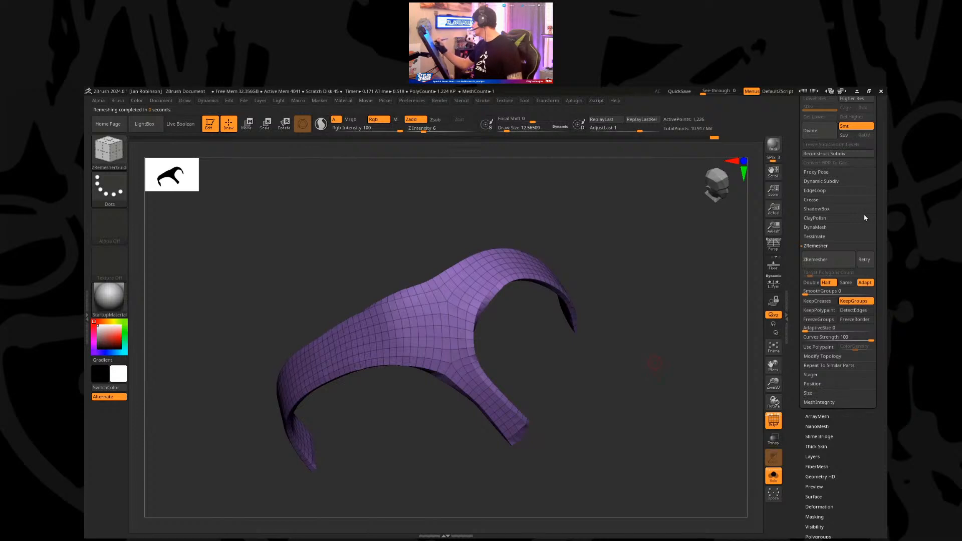
Step: Mark the original straps in the undo history as the projection source and project that history onto the remeshed straps
{"action": "left_click", "coordinate": [823, 356]}
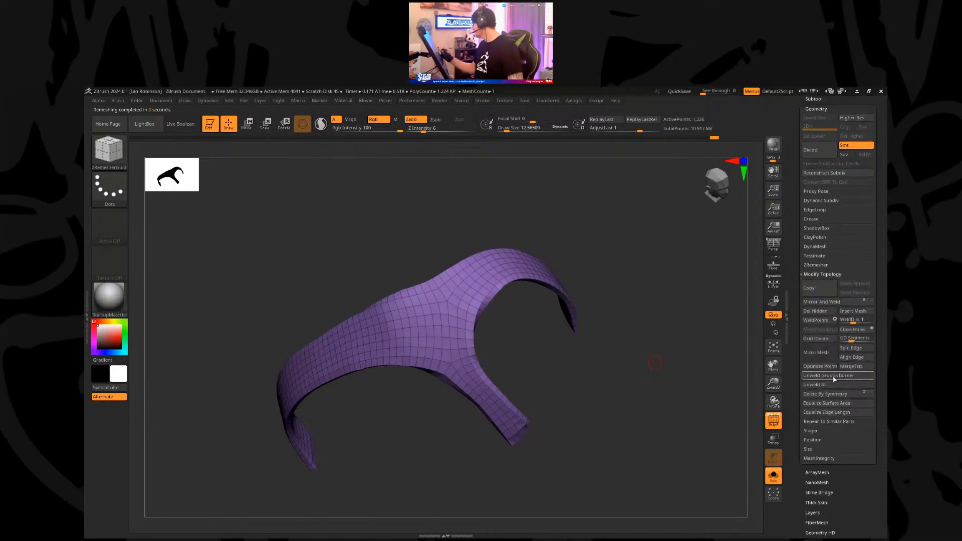
{"action": "left_click", "coordinate": [822, 275]}
{"action": "left_click", "coordinate": [826, 100]}
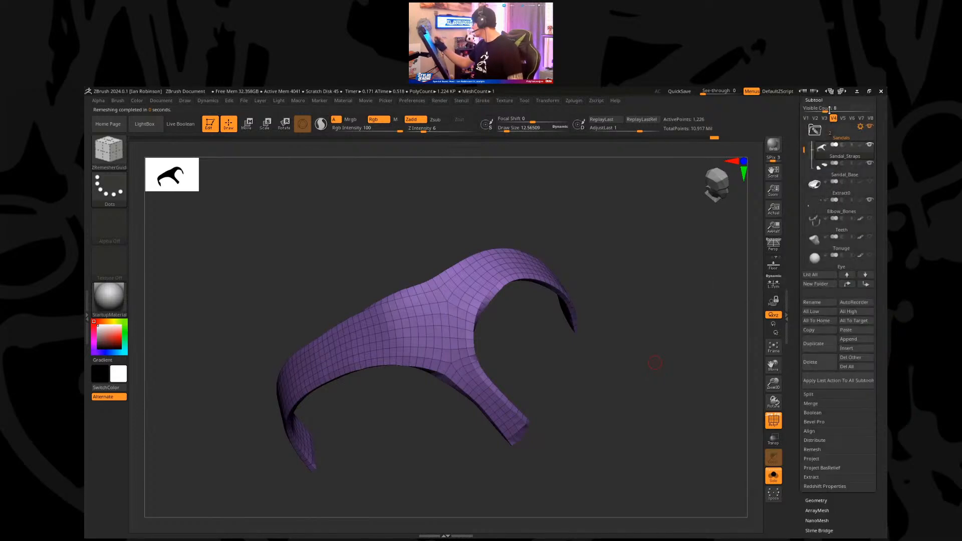
{"action": "left_click_drag", "start_coordinate": [709, 140], "coordinate": [717, 140]}
{"action": "scroll", "coordinate": [886, 396], "scroll_direction": "down", "scroll_amount": 2}
{"action": "scroll", "coordinate": [885, 396], "scroll_direction": "down", "scroll_amount": 1}
{"action": "left_click", "coordinate": [811, 406]}
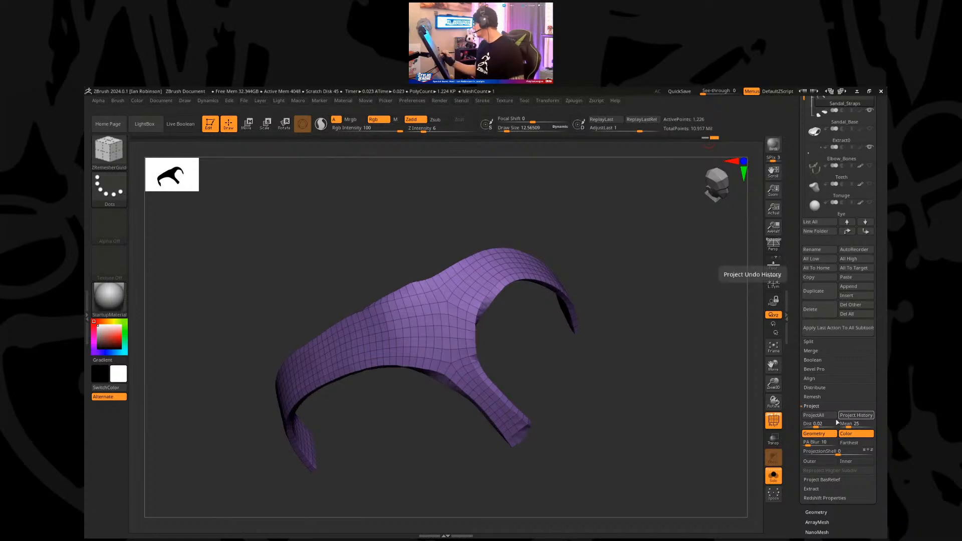
{"action": "left_click_drag", "start_coordinate": [668, 402], "coordinate": [623, 414]}
Step: Step back to the denser remesh pass and subdivide the straps to level 4, projecting the original shape from the history
{"action": "key", "text": "ctrl+z"}
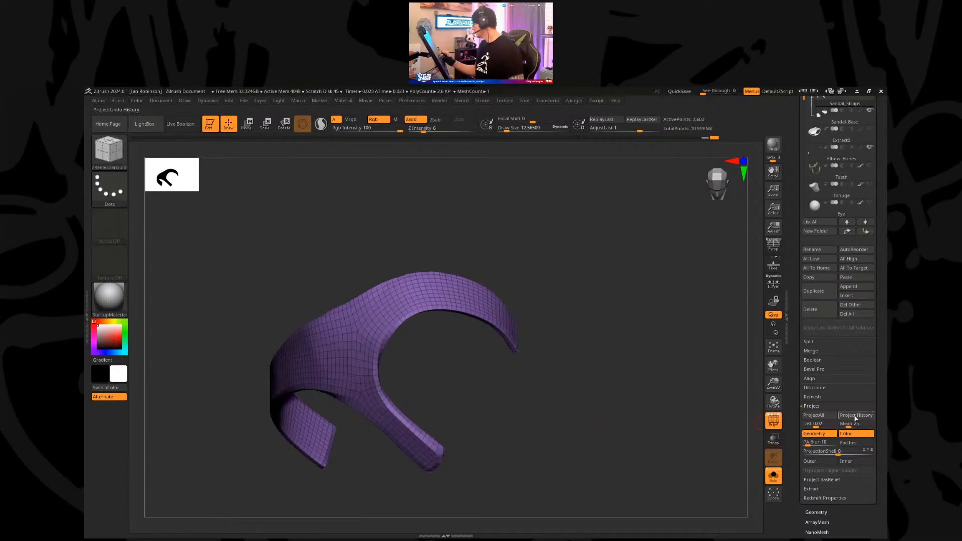
{"action": "left_click_drag", "start_coordinate": [562, 406], "coordinate": [590, 392]}
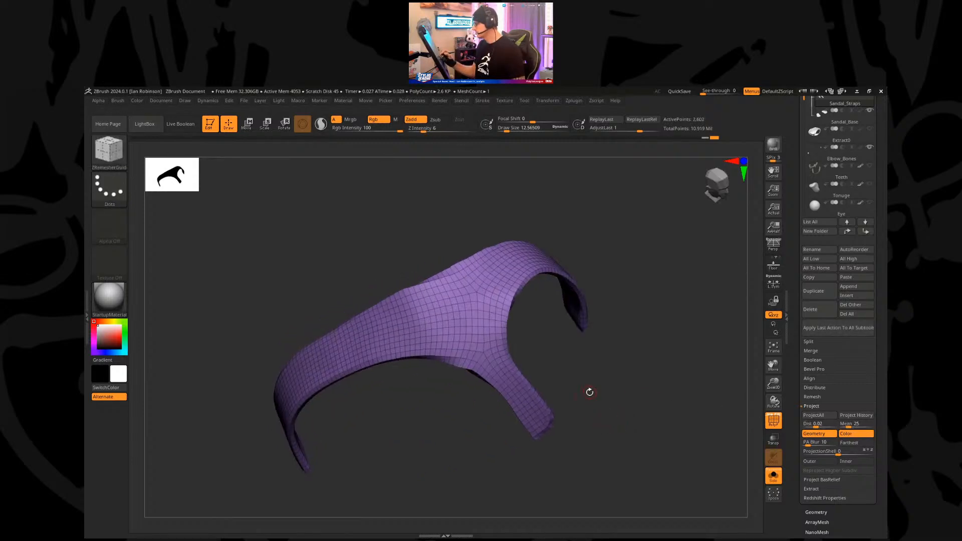
{"action": "key", "text": "shift+f"}
{"action": "key", "text": "ctrl+d"}
{"action": "key", "text": "ctrl+d"}
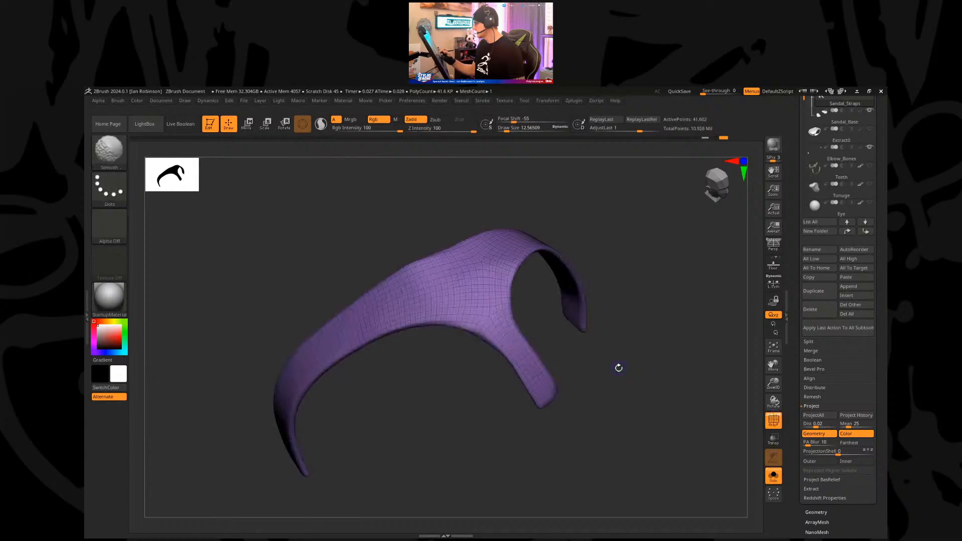
{"action": "left_click_drag", "start_coordinate": [623, 384], "coordinate": [640, 361]}
{"action": "key", "text": "ctrl+d"}
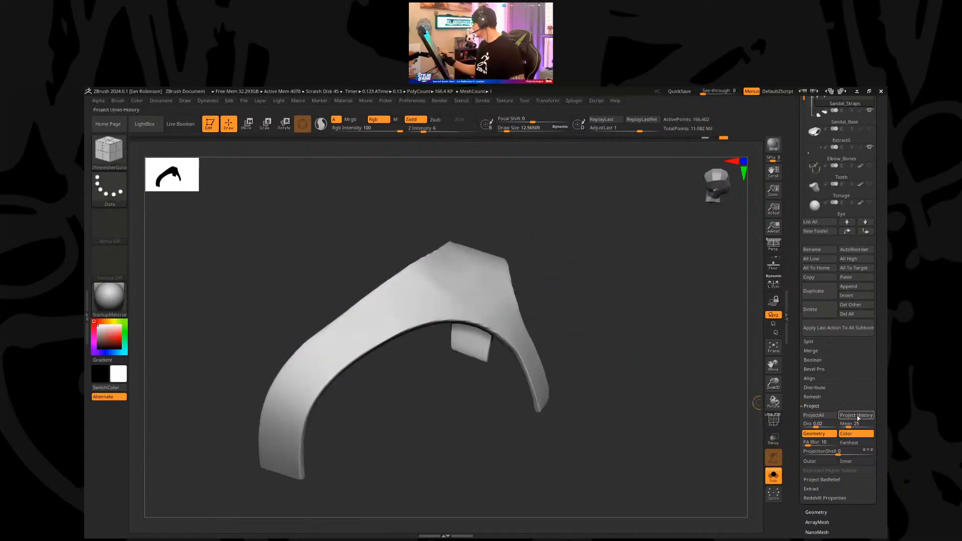
Step: Inspect the projected straps with and without wireframe, across subdivision levels and together with the feet
{"action": "mouse_move", "coordinate": [623, 371]}
{"action": "left_mouse_down"}
{"action": "mouse_move", "coordinate": [627, 388]}
{"action": "mouse_move", "coordinate": [591, 377]}
{"action": "left_mouse_up"}
{"action": "key", "text": "shift+f"}
{"action": "key", "text": "shift+f"}
{"action": "key", "text": "f"}
{"action": "key", "text": "shift+f"}
{"action": "left_click_drag", "start_coordinate": [591, 333], "coordinate": [599, 354]}
{"action": "key", "text": "alt+s"}
{"action": "key", "text": "shift+d"}
{"action": "key", "text": "shift+f"}
{"action": "key", "text": "d"}
Step: Smooth the straps across the top of the foot with a draw size of about 72
{"action": "key", "text": "s"}
{"action": "left_click_drag", "start_coordinate": [555, 316], "coordinate": [557, 317]}
{"action": "key", "text": "shift"}
{"action": "left_click_drag", "start_coordinate": [411, 372], "coordinate": [310, 424], "text": "shift"}
{"action": "left_click_drag", "start_coordinate": [335, 349], "coordinate": [378, 298], "text": "shift"}
{"action": "left_click_drag", "start_coordinate": [479, 259], "coordinate": [426, 316]}
{"action": "mouse_move", "coordinate": [356, 363]}
{"action": "left_mouse_down", "text": "shift"}
{"action": "mouse_move", "coordinate": [388, 327]}
{"action": "mouse_move", "coordinate": [401, 334]}
{"action": "left_mouse_up", "text": "shift"}
{"action": "left_click_drag", "start_coordinate": [516, 256], "coordinate": [376, 403]}
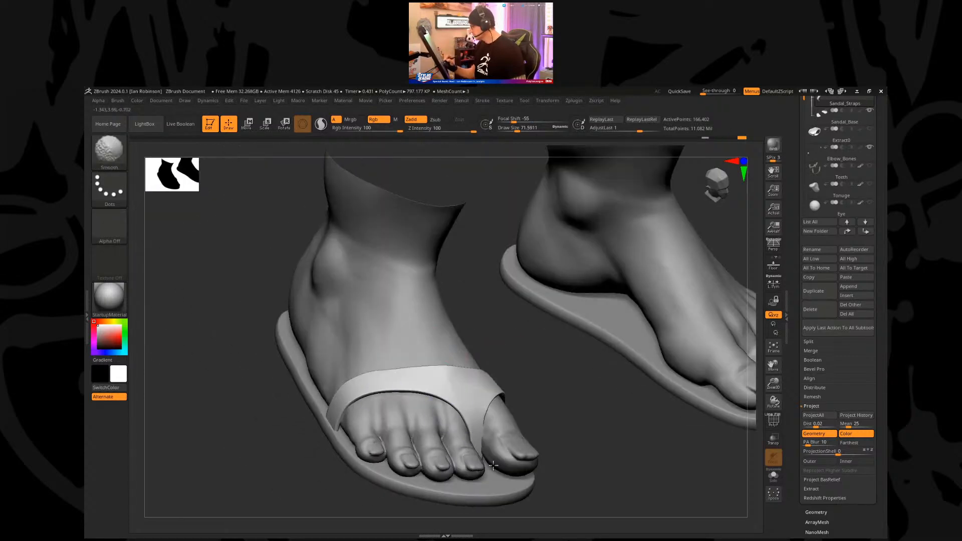
{"action": "left_click_drag", "start_coordinate": [478, 474], "coordinate": [501, 453], "text": "shift"}
Step: Isolate the straps, mask everything except the toe strap's lower end, and place the move gizmo on that end
{"action": "key", "text": "b"}
{"action": "key", "text": "m"}
{"action": "key", "text": "v"}
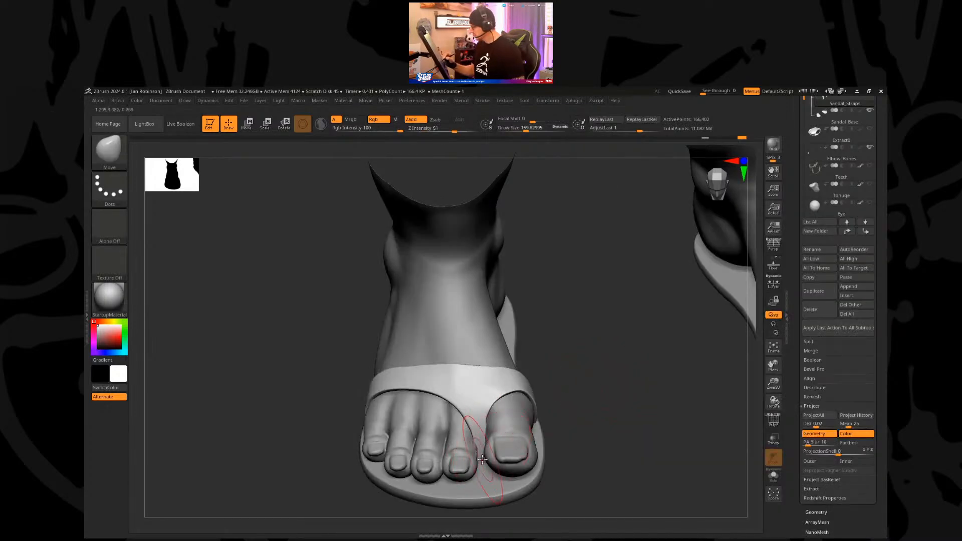
{"action": "left_click", "coordinate": [774, 476]}
{"action": "key", "text": "s"}
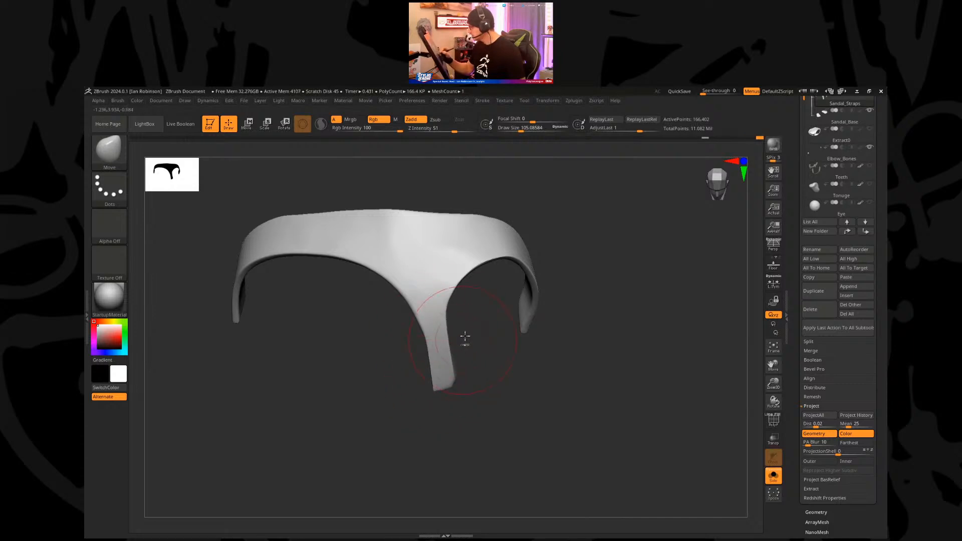
{"action": "left_click_drag", "start_coordinate": [451, 310], "coordinate": [475, 351], "text": "ctrl"}
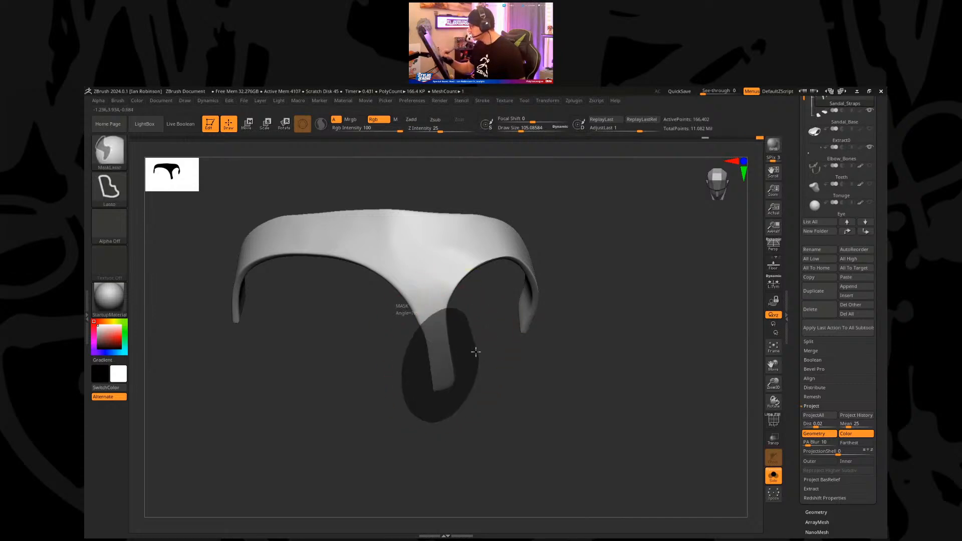
{"action": "key", "text": "ctrl+i"}
{"action": "key", "text": "w"}
{"action": "left_click", "coordinate": [441, 354]}
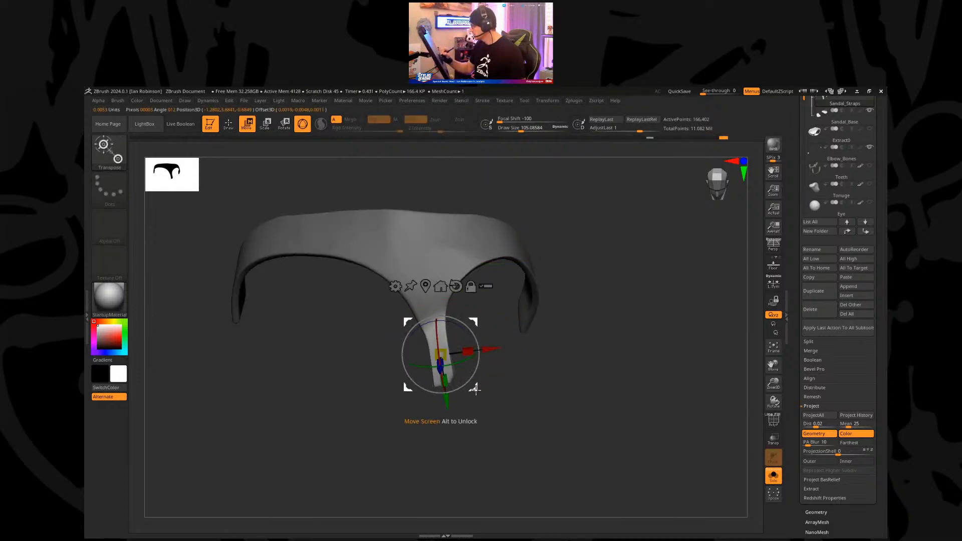
Step: Bring the other subtools back and move the unmasked toe strap end into place between the big toe and second toe
{"action": "left_click", "coordinate": [774, 476]}
{"action": "left_click_drag", "start_coordinate": [570, 425], "coordinate": [493, 375]}
{"action": "left_click_drag", "start_coordinate": [618, 345], "coordinate": [438, 393]}
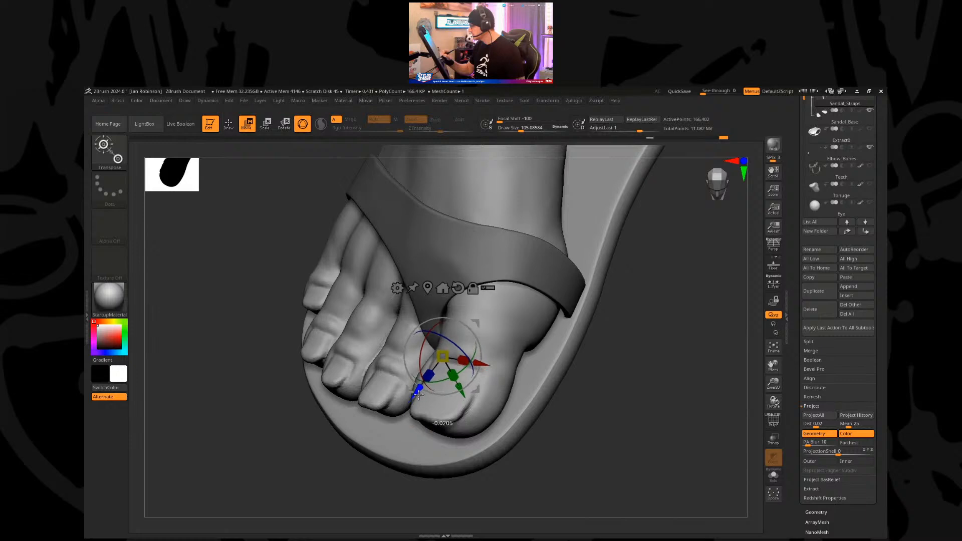
{"action": "key", "text": "q"}
{"action": "mouse_move", "coordinate": [657, 441]}
{"action": "left_mouse_down"}
{"action": "mouse_move", "coordinate": [619, 367]}
{"action": "mouse_move", "coordinate": [482, 360]}
{"action": "left_mouse_up"}
{"action": "key", "text": "w"}
{"action": "left_click_drag", "start_coordinate": [561, 351], "coordinate": [466, 374]}
{"action": "key", "text": "q"}
Step: Open the straps' geometry settings and examine the fitted straps on the foot with and without wireframe
{"action": "mouse_move", "coordinate": [597, 326]}
{"action": "left_mouse_down"}
{"action": "mouse_move", "coordinate": [560, 337]}
{"action": "mouse_move", "coordinate": [499, 324]}
{"action": "mouse_move", "coordinate": [607, 287]}
{"action": "mouse_move", "coordinate": [470, 316]}
{"action": "mouse_move", "coordinate": [573, 348]}
{"action": "mouse_move", "coordinate": [490, 425]}
{"action": "left_mouse_up"}
{"action": "scroll", "coordinate": [831, 163], "scroll_direction": "up", "scroll_amount": 5}
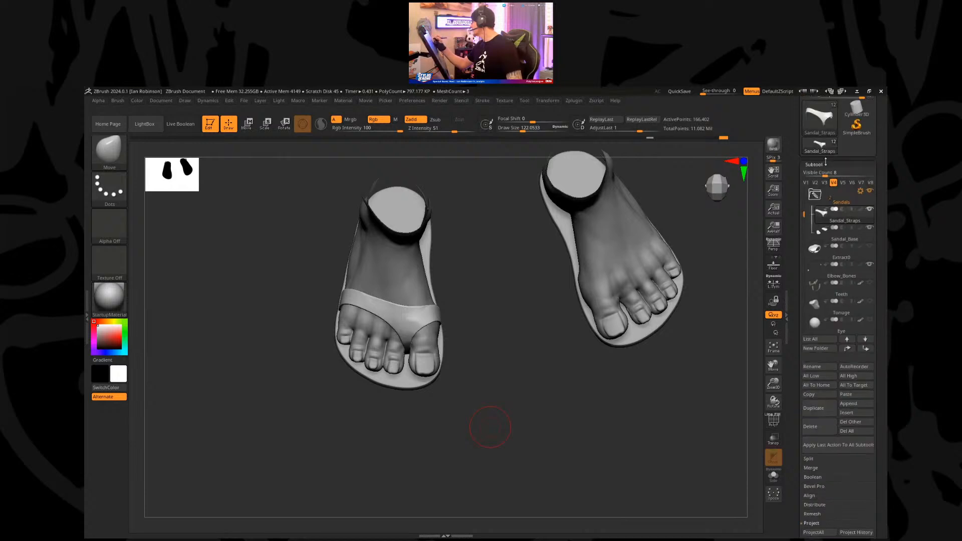
{"action": "left_click", "coordinate": [822, 164]}
{"action": "scroll", "coordinate": [832, 200], "scroll_direction": "up", "scroll_amount": 2}
{"action": "left_click", "coordinate": [817, 143]}
{"action": "left_click_drag", "start_coordinate": [664, 397], "coordinate": [603, 336]}
{"action": "mouse_move", "coordinate": [591, 380]}
{"action": "left_mouse_down"}
{"action": "mouse_move", "coordinate": [522, 415]}
{"action": "mouse_move", "coordinate": [451, 354]}
{"action": "mouse_move", "coordinate": [448, 331]}
{"action": "left_mouse_up"}
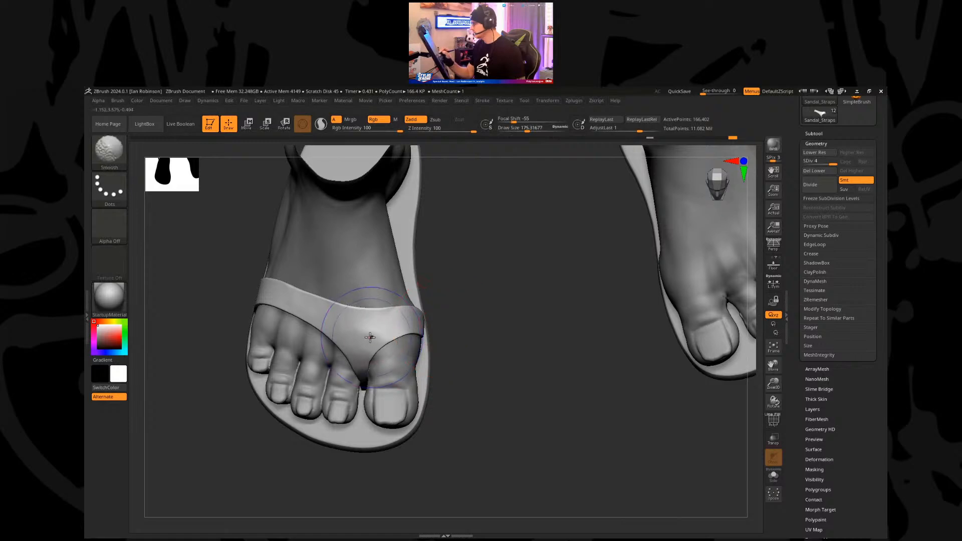
{"action": "key", "text": "shift+f"}
{"action": "left_click_drag", "start_coordinate": [490, 330], "coordinate": [495, 335]}
{"action": "key", "text": "shift+f"}
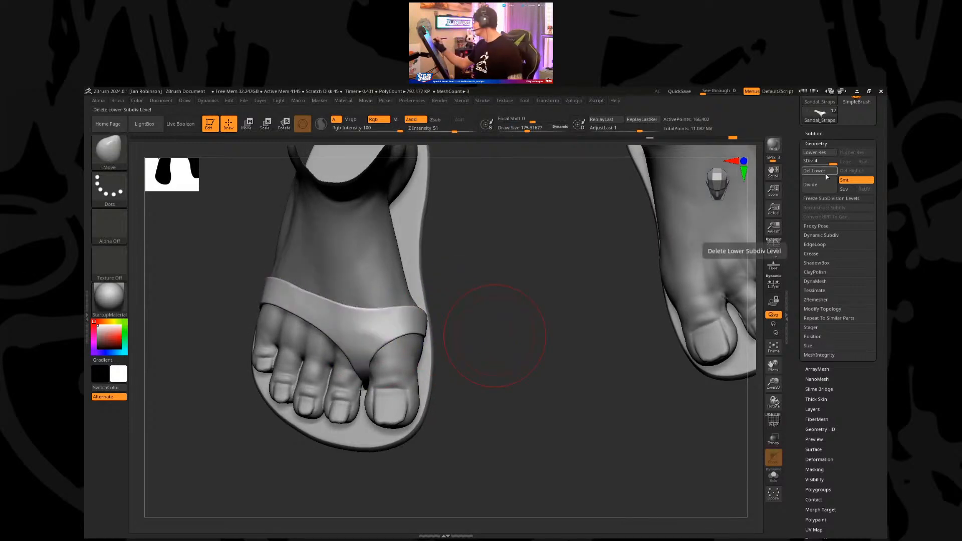
Step: Delete the straps' lower subdivision levels and mirror and weld them onto the other foot
{"action": "left_click", "coordinate": [814, 171]}
{"action": "left_click", "coordinate": [823, 309]}
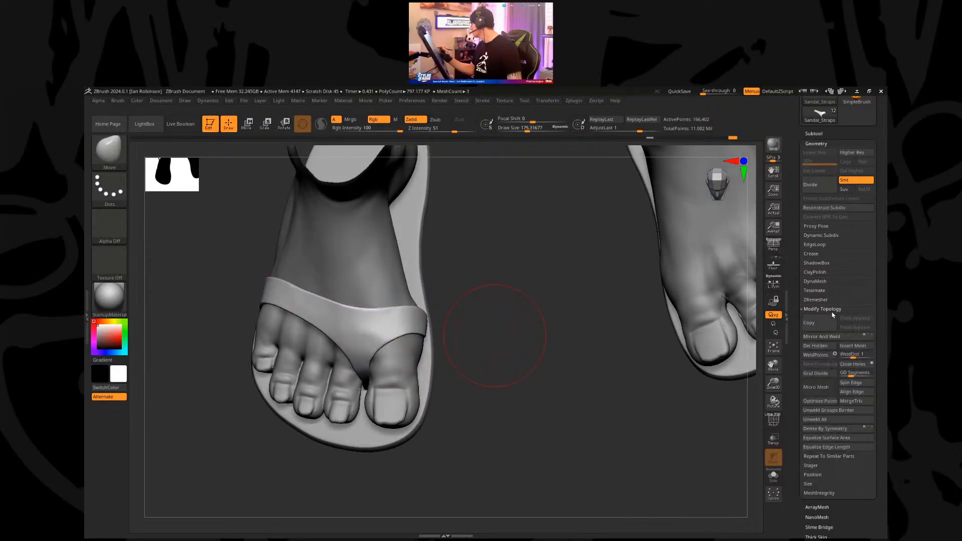
{"action": "left_click", "coordinate": [831, 339]}
Step: Reconstruct the mirrored straps' lower subdivision levels and return to level 4
{"action": "left_click", "coordinate": [825, 208]}
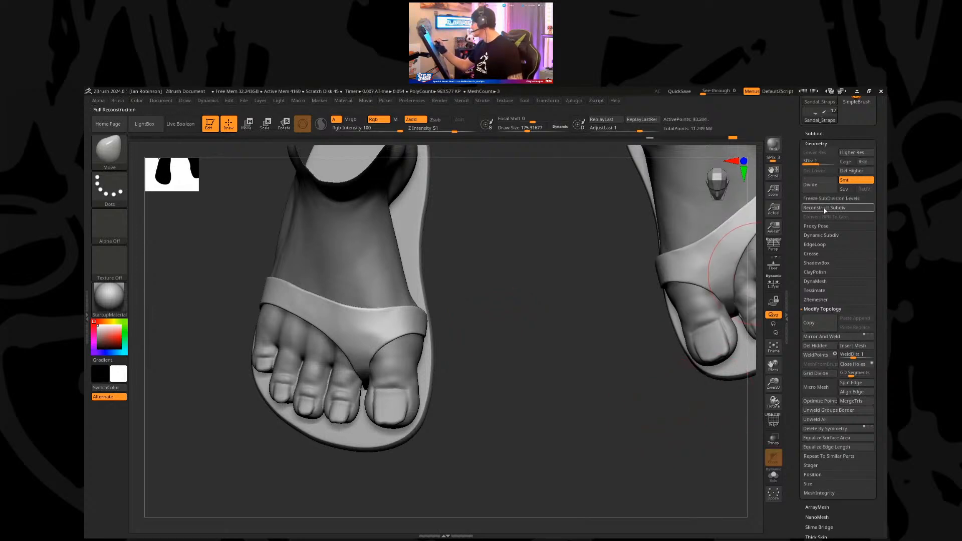
{"action": "key", "text": "d"}
{"action": "key", "text": "d"}
{"action": "key", "text": "d"}
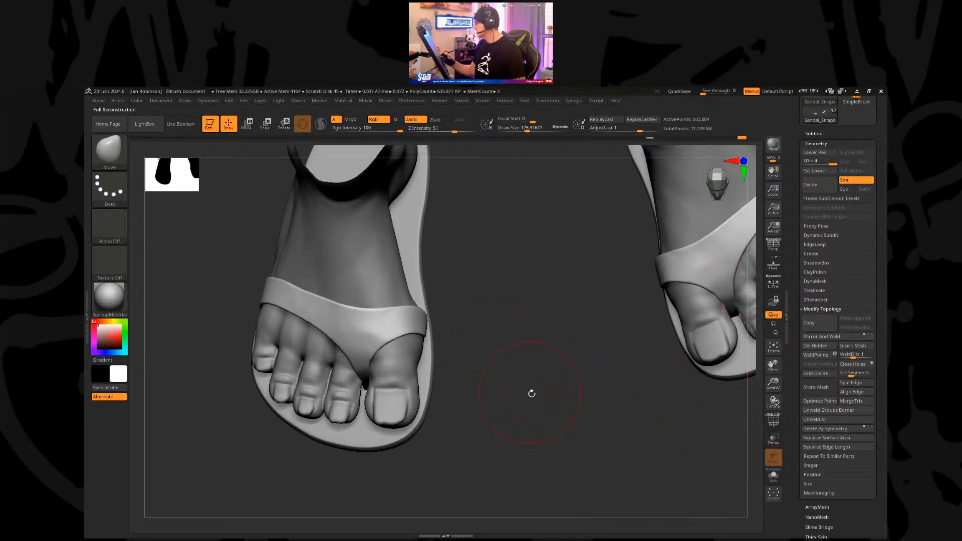
Step: Select the Body subtool and switch to visibility set V1 to review the whole character from several angles
{"action": "key", "text": "f"}
{"action": "left_click_drag", "start_coordinate": [503, 359], "coordinate": [583, 341]}
{"action": "left_click", "coordinate": [359, 262], "text": "alt"}
{"action": "left_click", "coordinate": [590, 332], "text": "ctrl+shift"}
{"action": "left_click", "coordinate": [815, 134]}
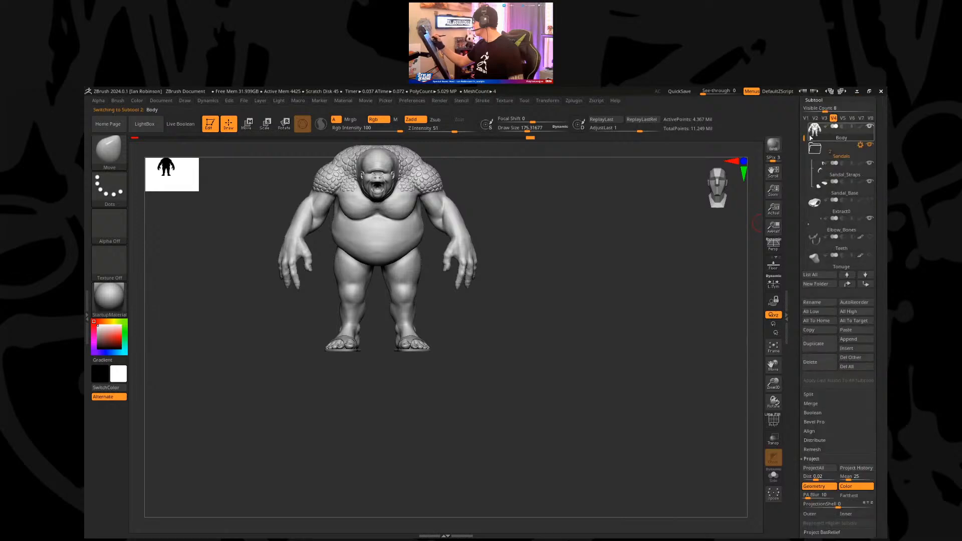
{"action": "left_click", "coordinate": [806, 118]}
{"action": "left_click_drag", "start_coordinate": [604, 273], "coordinate": [680, 284]}
{"action": "scroll", "coordinate": [814, 126], "scroll_direction": "up", "scroll_amount": 3}
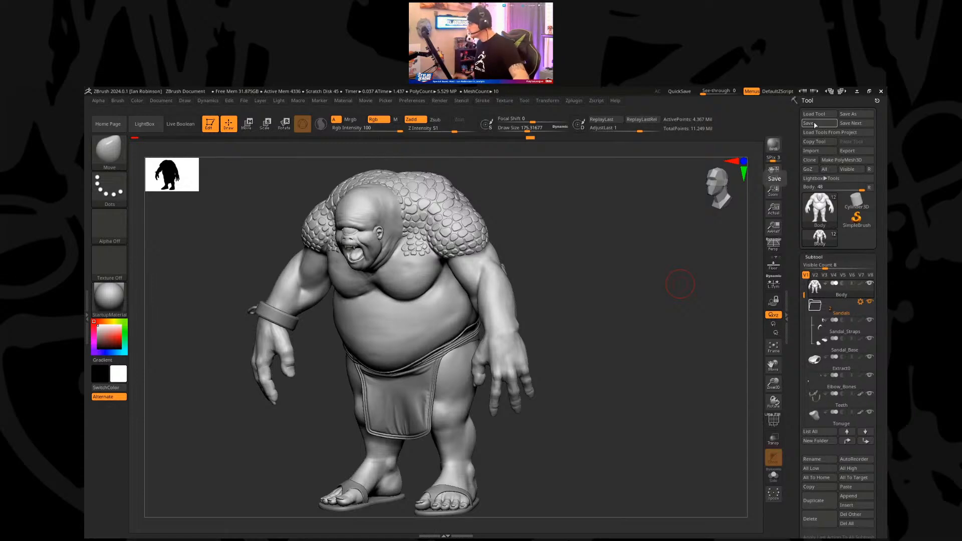
{"action": "left_click_drag", "start_coordinate": [680, 284], "coordinate": [540, 273]}
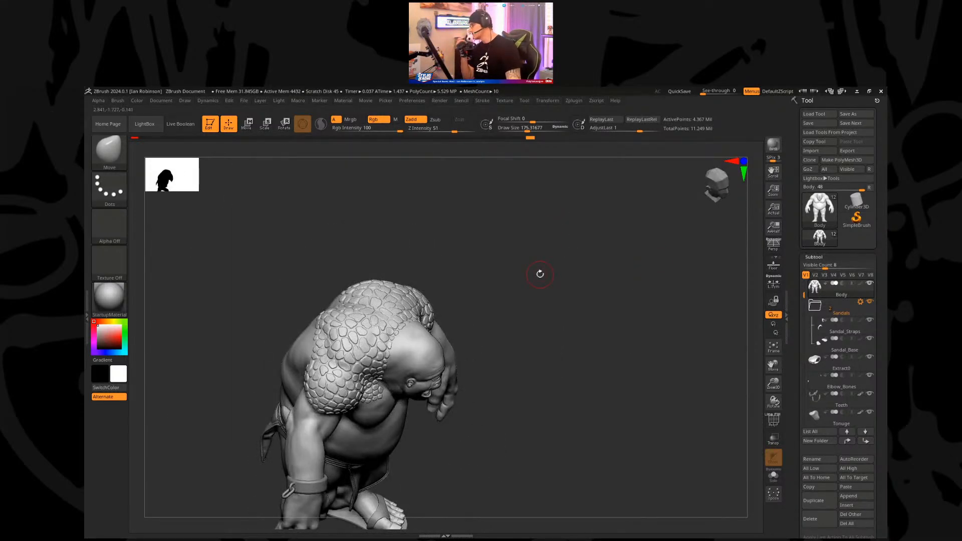
Step: Switch to the ClayBuildup brush with a draw size of about 122 for sculpting the belly
{"action": "mouse_move", "coordinate": [539, 274]}
{"action": "left_mouse_down"}
{"action": "mouse_move", "coordinate": [506, 332]}
{"action": "mouse_move", "coordinate": [483, 339]}
{"action": "mouse_move", "coordinate": [521, 320]}
{"action": "mouse_move", "coordinate": [507, 276]}
{"action": "mouse_move", "coordinate": [500, 318]}
{"action": "mouse_move", "coordinate": [659, 337]}
{"action": "left_mouse_up"}
{"action": "key", "text": "s"}
{"action": "left_click_drag", "start_coordinate": [602, 217], "coordinate": [603, 213]}
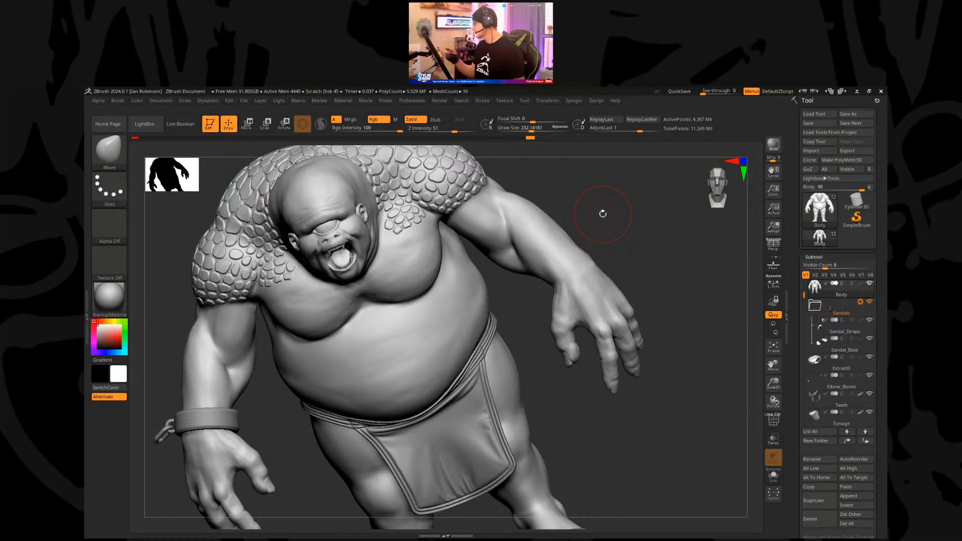
{"action": "key", "text": "b"}
{"action": "key", "text": "c"}
{"action": "key", "text": "b"}
{"action": "mouse_move", "coordinate": [516, 369]}
{"action": "left_mouse_down"}
{"action": "mouse_move", "coordinate": [560, 378]}
{"action": "mouse_move", "coordinate": [430, 396]}
{"action": "left_mouse_up"}
{"action": "key", "text": "s"}
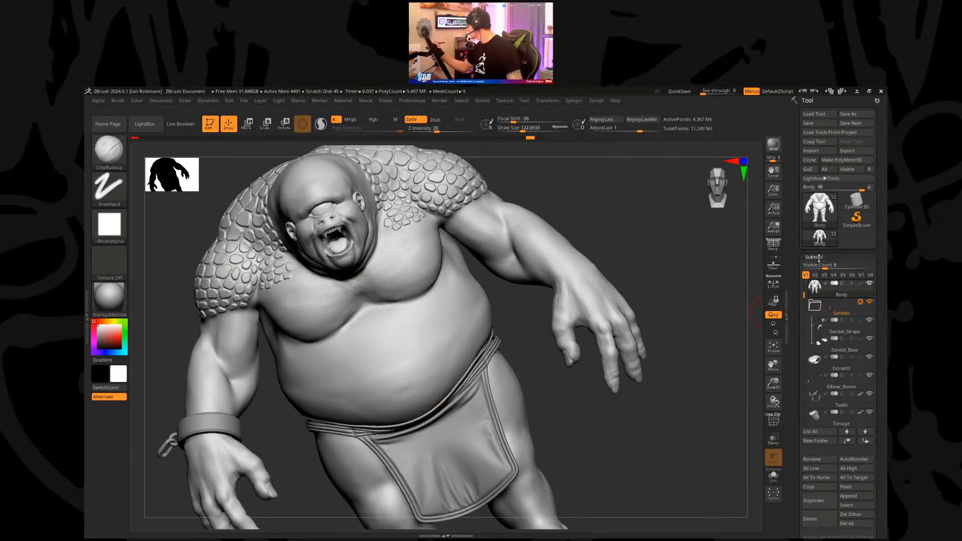
Step: Try enabling Thick Skin on the Body subtool
{"action": "left_click", "coordinate": [819, 258]}
{"action": "left_click", "coordinate": [817, 114]}
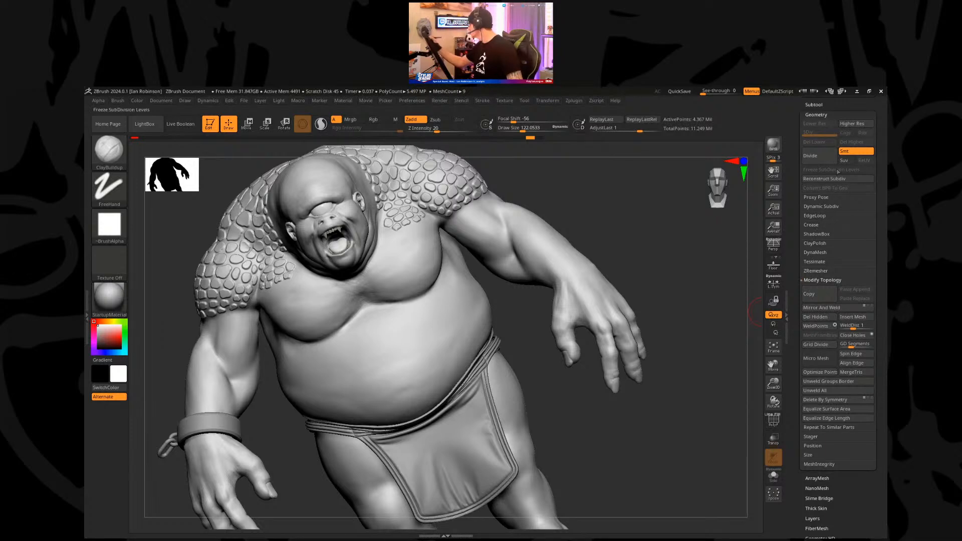
{"action": "left_click", "coordinate": [821, 114]}
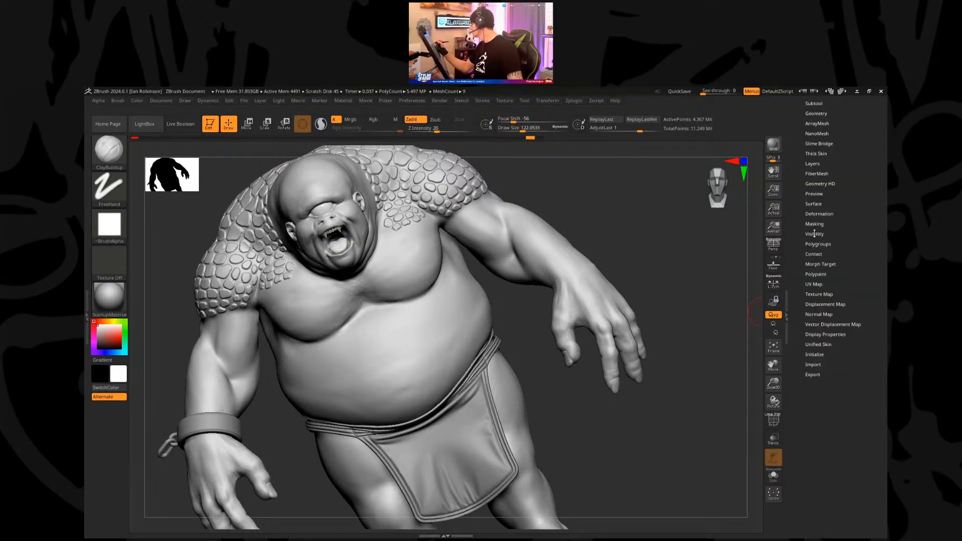
{"action": "left_click", "coordinate": [816, 153]}
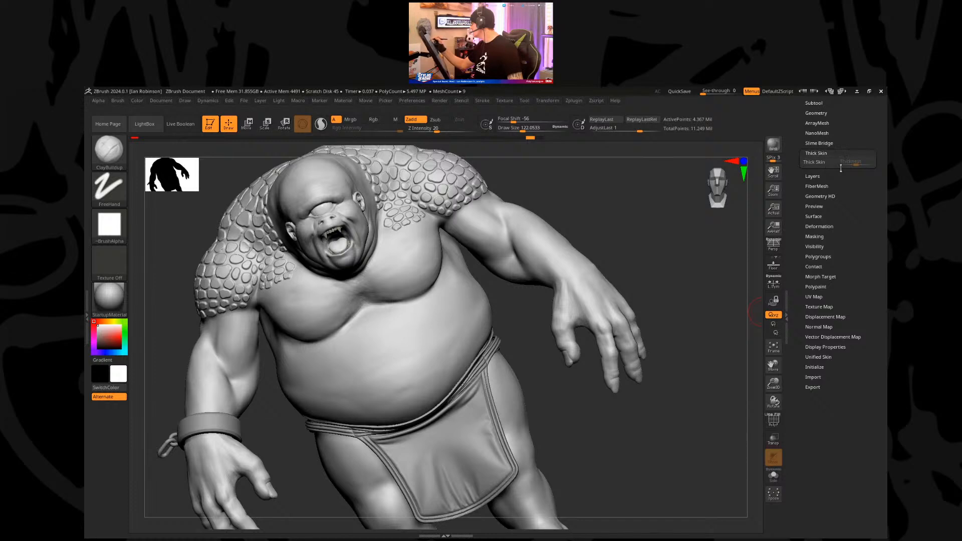
{"action": "left_click", "coordinate": [824, 164]}
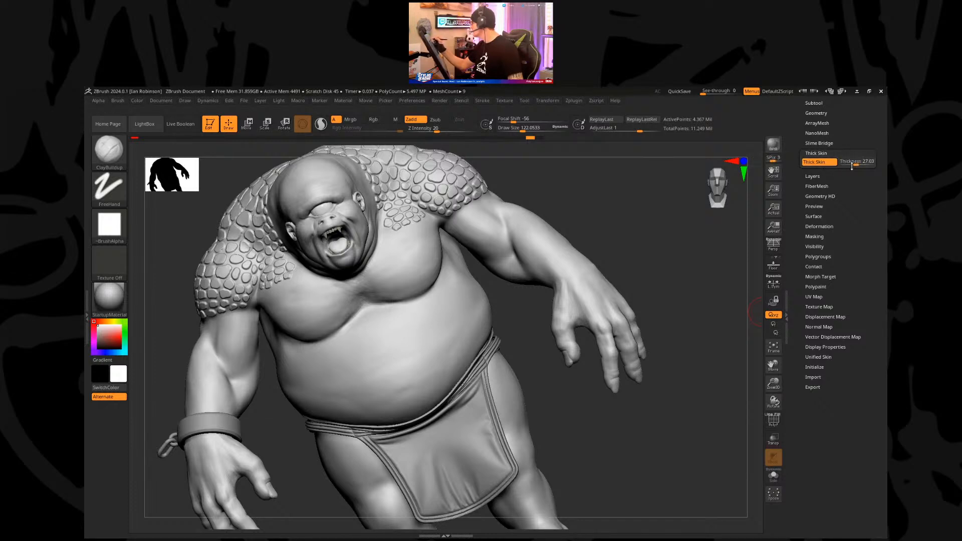
{"action": "key", "text": "ctrl+z"}
{"action": "left_click_drag", "start_coordinate": [750, 196], "coordinate": [638, 268]}
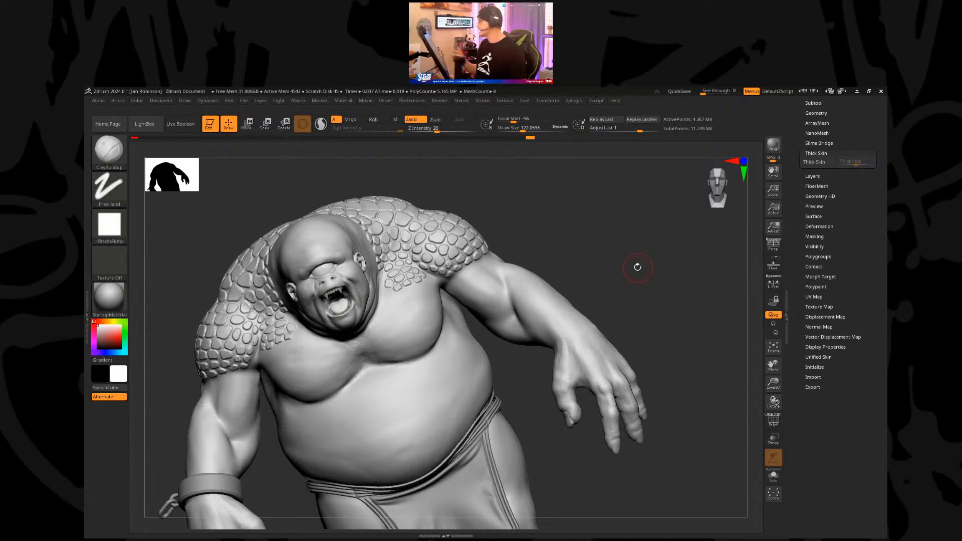
{"action": "left_click_drag", "start_coordinate": [800, 128], "coordinate": [800, 282]}
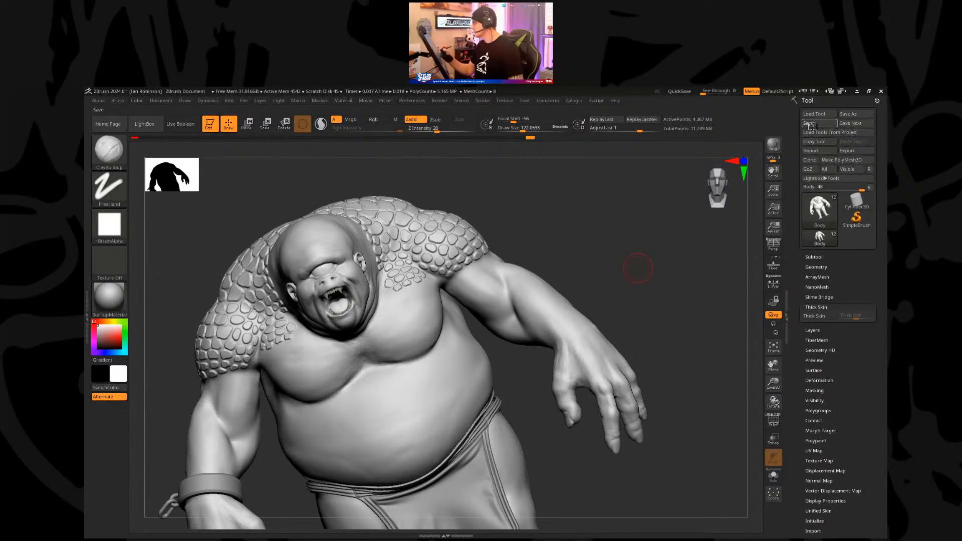
Step: Sculpt a navel on the lower belly with ClayBuildup using Alpha 18 and a draw size of about 65, and smooth it
{"action": "left_click_drag", "start_coordinate": [514, 397], "coordinate": [423, 418]}
{"action": "key", "text": "ctrl+z"}
{"action": "right_click_drag", "start_coordinate": [423, 408], "coordinate": [437, 441], "text": "alt"}
{"action": "key", "text": "s"}
{"action": "left_click_drag", "start_coordinate": [443, 410], "coordinate": [437, 414]}
{"action": "left_click", "coordinate": [109, 226]}
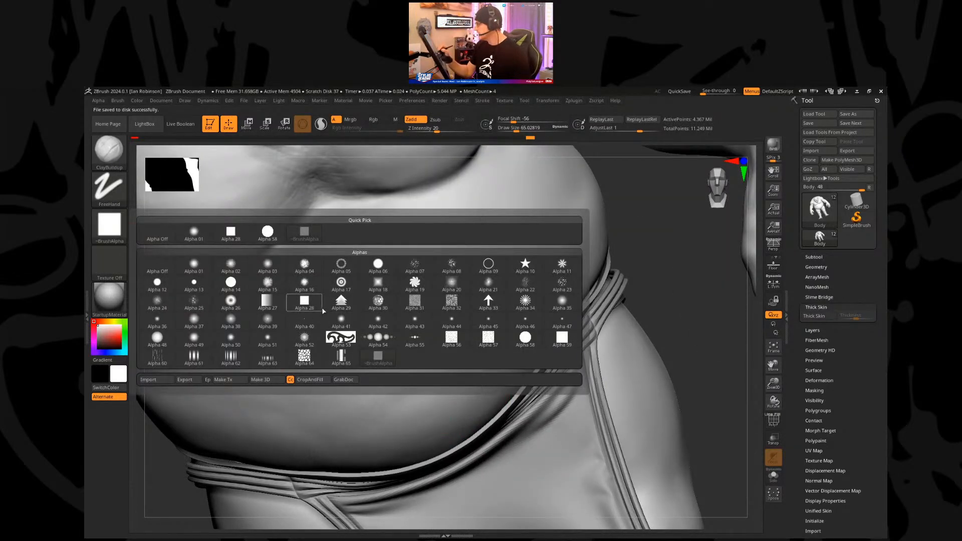
{"action": "left_click", "coordinate": [338, 335]}
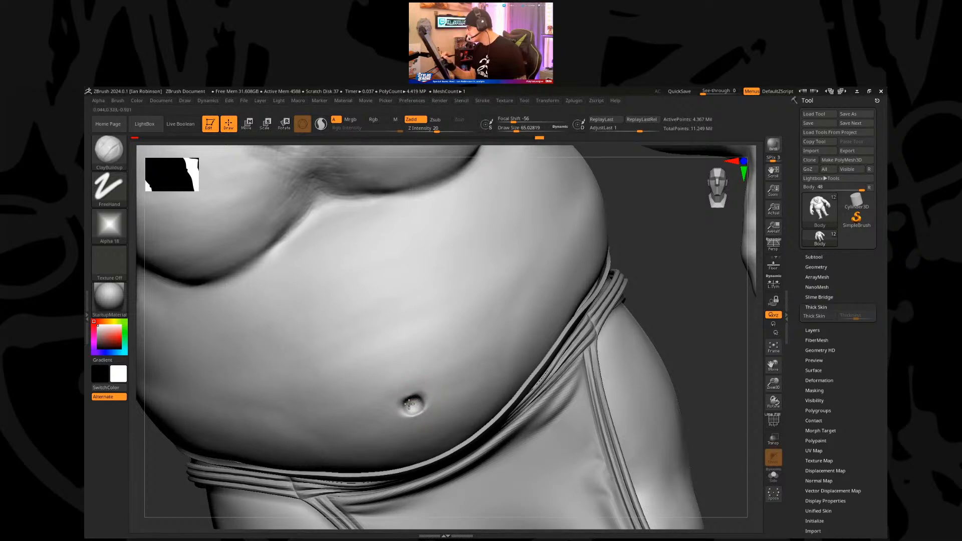
{"action": "left_click_drag", "start_coordinate": [427, 398], "coordinate": [409, 401]}
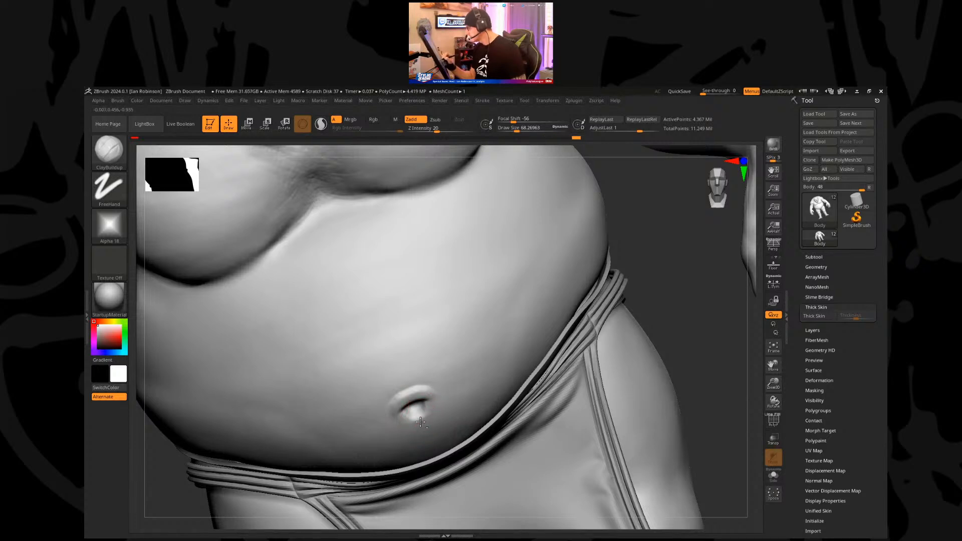
{"action": "key", "text": "shift"}
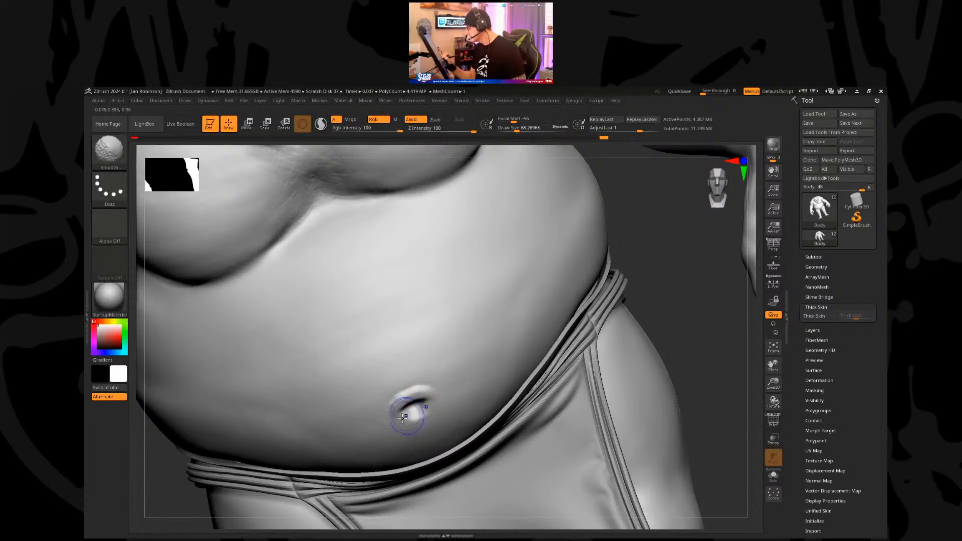
{"action": "left_click_drag", "start_coordinate": [404, 397], "coordinate": [400, 415], "text": "shift"}
Step: Inflate the flesh around the navel with the Inflat brush at a draw size of about 175 and smooth the result
{"action": "mouse_move", "coordinate": [652, 273]}
{"action": "left_mouse_down", "text": "alt"}
{"action": "mouse_move", "coordinate": [642, 260]}
{"action": "mouse_move", "coordinate": [559, 415]}
{"action": "mouse_move", "coordinate": [631, 332]}
{"action": "mouse_move", "coordinate": [519, 416]}
{"action": "mouse_move", "coordinate": [523, 440]}
{"action": "left_mouse_up", "text": "alt"}
{"action": "key", "text": "b"}
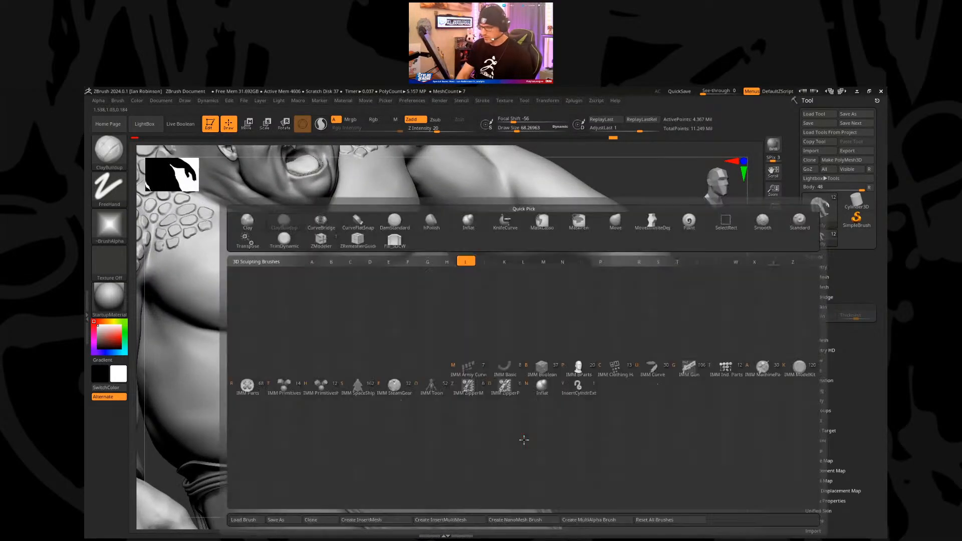
{"action": "key", "text": "i"}
{"action": "key", "text": "n"}
{"action": "key", "text": "s"}
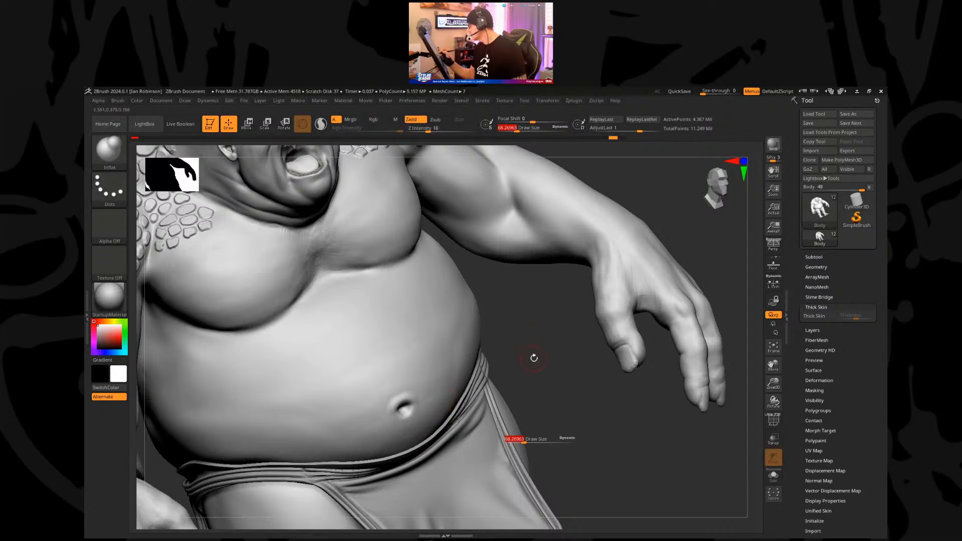
{"action": "left_click_drag", "start_coordinate": [523, 442], "coordinate": [534, 442]}
{"action": "left_click_drag", "start_coordinate": [402, 407], "coordinate": [403, 410]}
{"action": "left_click_drag", "start_coordinate": [554, 358], "coordinate": [541, 361]}
{"action": "left_click_drag", "start_coordinate": [407, 413], "coordinate": [412, 415], "text": "shift"}
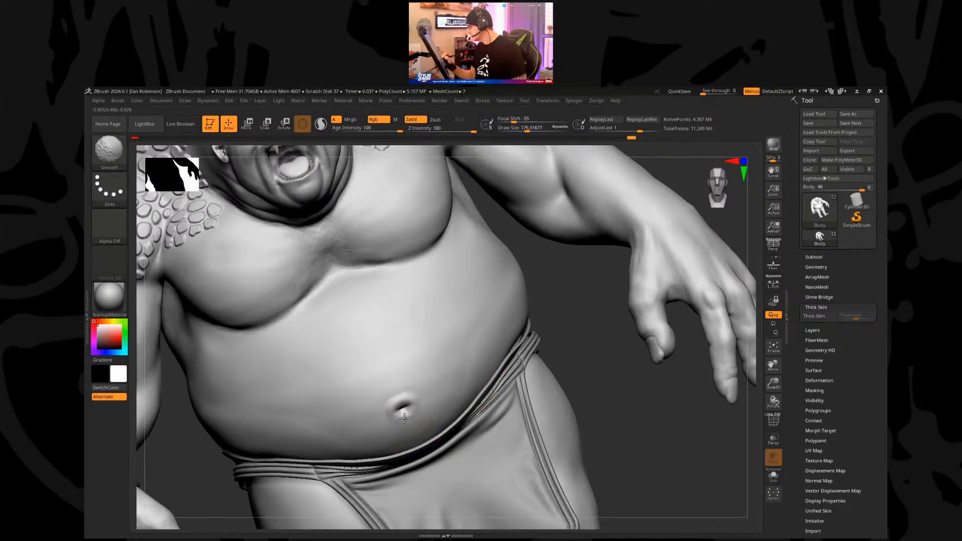
Step: Refine the upper rim of the navel with ClayBuildup and smooth the surrounding skin
{"action": "key", "text": "b"}
{"action": "key", "text": "c"}
{"action": "key", "text": "b"}
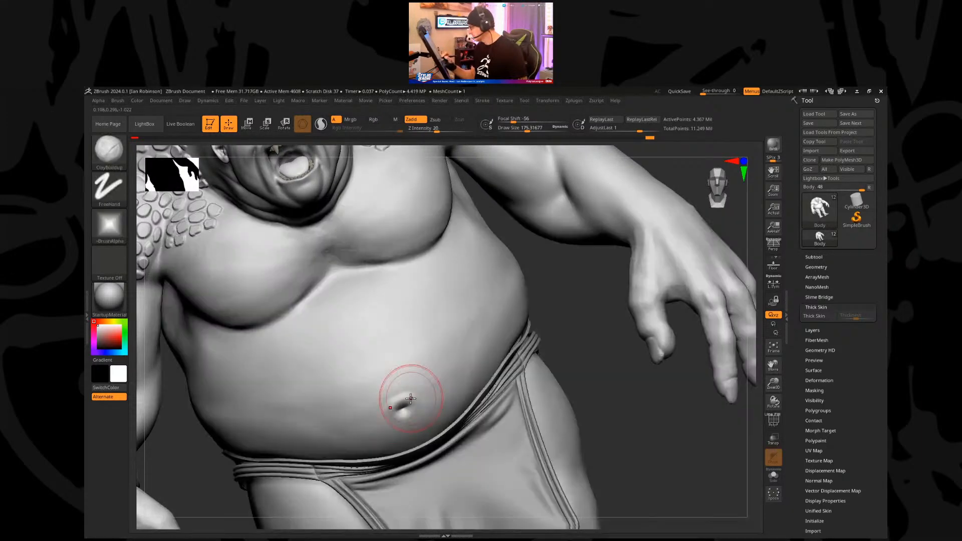
{"action": "left_click_drag", "start_coordinate": [397, 398], "coordinate": [384, 404], "text": "shift"}
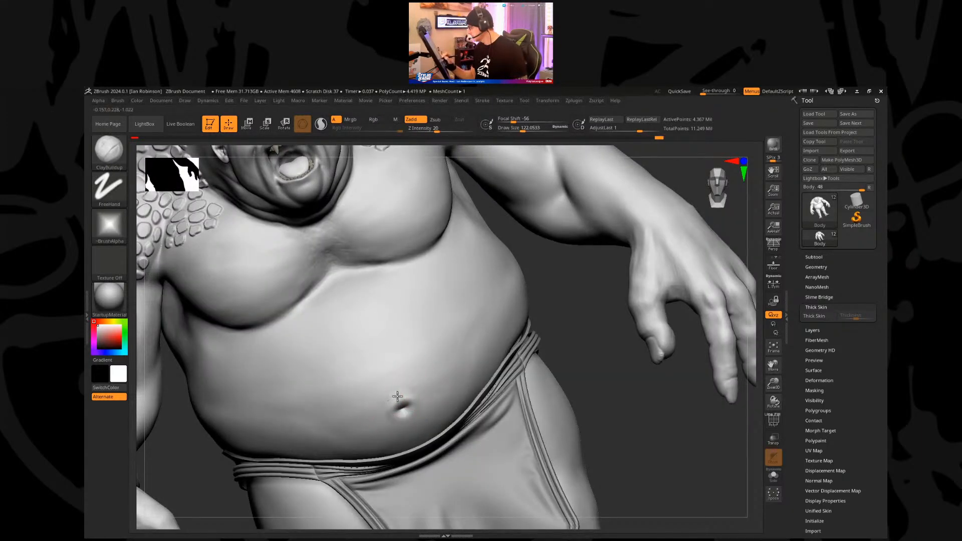
Step: Sculpt the undersides and middle of the chest with ClayBuildup at a draw size of about 226
{"action": "mouse_move", "coordinate": [594, 333]}
{"action": "left_mouse_down", "text": "alt"}
{"action": "mouse_move", "coordinate": [573, 309]}
{"action": "mouse_move", "coordinate": [524, 308]}
{"action": "left_mouse_up", "text": "alt"}
{"action": "key", "text": "]"}
{"action": "key", "text": "]"}
{"action": "key", "text": "]"}
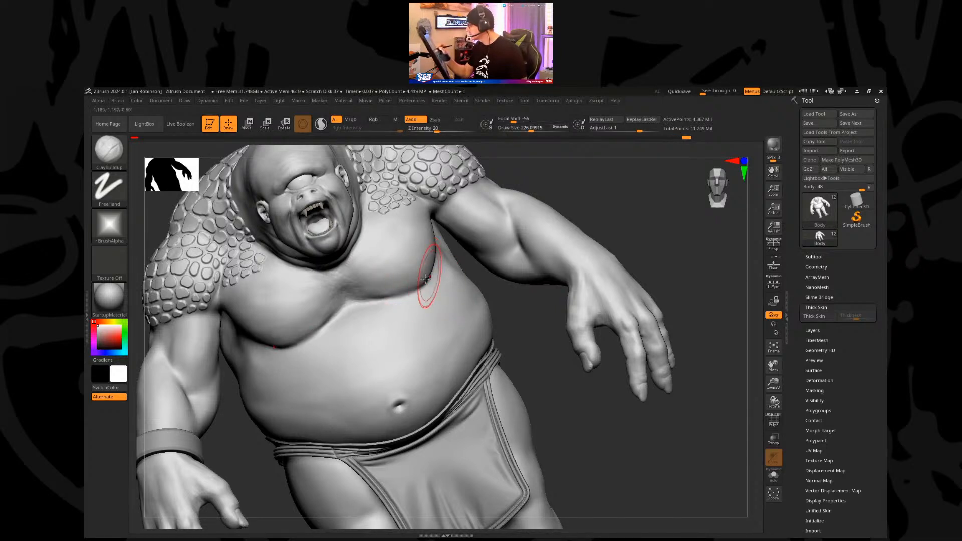
{"action": "mouse_move", "coordinate": [425, 278]}
{"action": "left_mouse_down"}
{"action": "mouse_move", "coordinate": [365, 280]}
{"action": "mouse_move", "coordinate": [420, 269]}
{"action": "mouse_move", "coordinate": [385, 265]}
{"action": "mouse_move", "coordinate": [343, 307]}
{"action": "mouse_move", "coordinate": [286, 333]}
{"action": "mouse_move", "coordinate": [283, 308]}
{"action": "mouse_move", "coordinate": [293, 296]}
{"action": "mouse_move", "coordinate": [301, 311]}
{"action": "mouse_move", "coordinate": [324, 288]}
{"action": "left_mouse_up"}
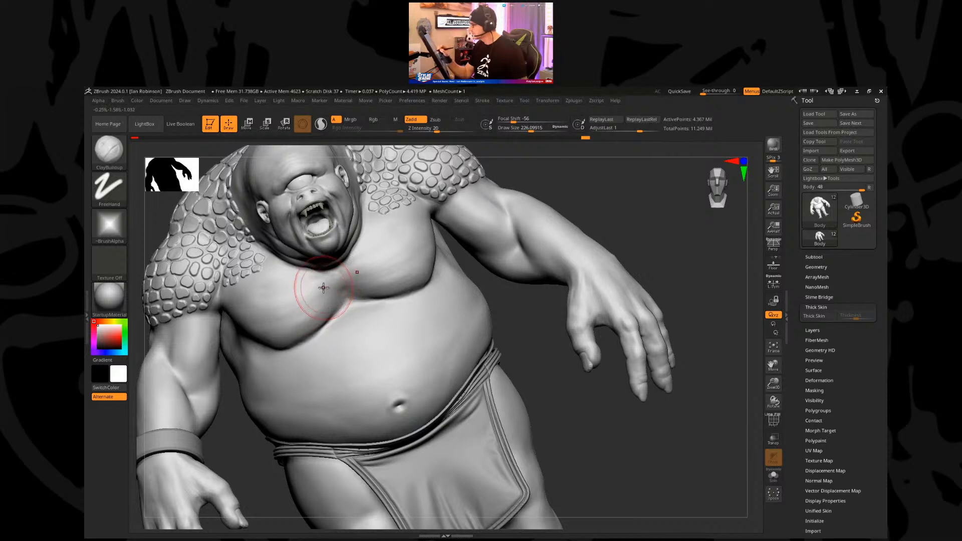
Step: Define the crease between the neck folds and the chest with ClayBuildup at a draw size of about 97
{"action": "left_click_drag", "start_coordinate": [526, 300], "coordinate": [401, 283]}
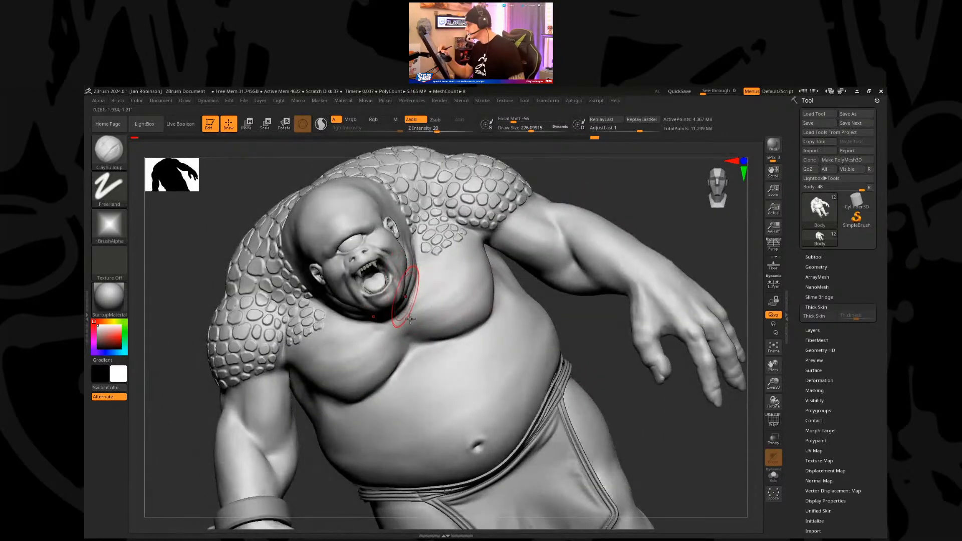
{"action": "left_click_drag", "start_coordinate": [410, 318], "coordinate": [419, 296], "text": "alt"}
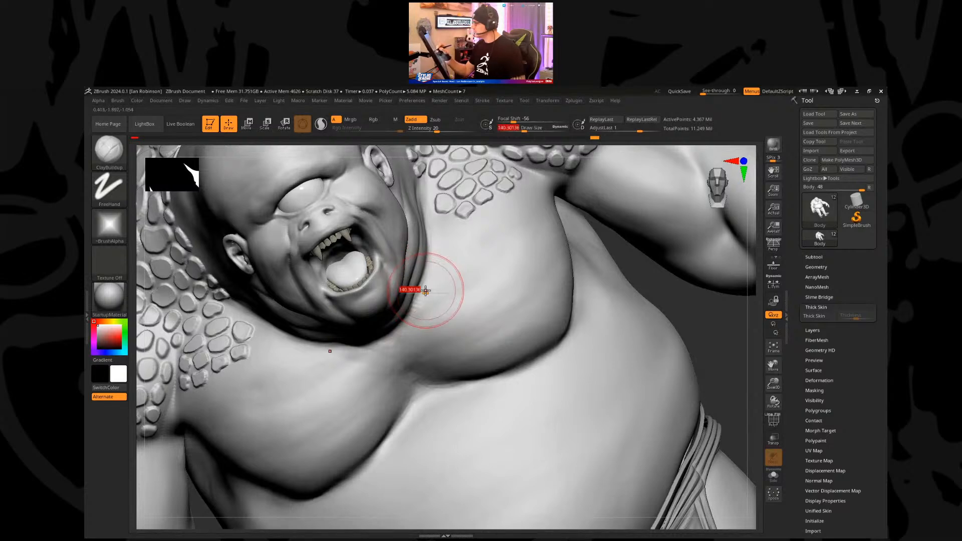
{"action": "left_click_drag", "start_coordinate": [434, 288], "coordinate": [439, 281], "text": "alt"}
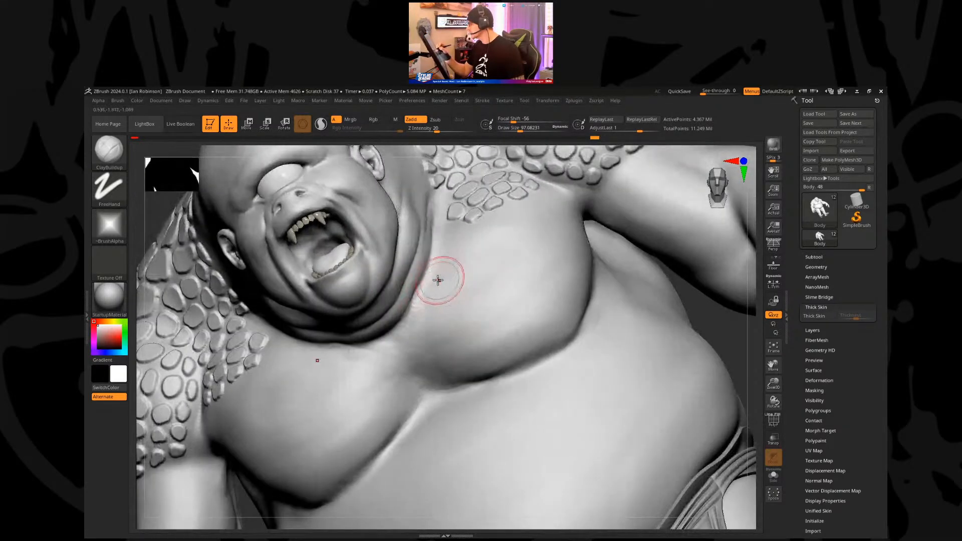
{"action": "right_click_drag", "start_coordinate": [422, 297], "coordinate": [378, 280]}
{"action": "left_click_drag", "start_coordinate": [374, 285], "coordinate": [342, 326]}
{"action": "left_click_drag", "start_coordinate": [387, 304], "coordinate": [413, 254]}
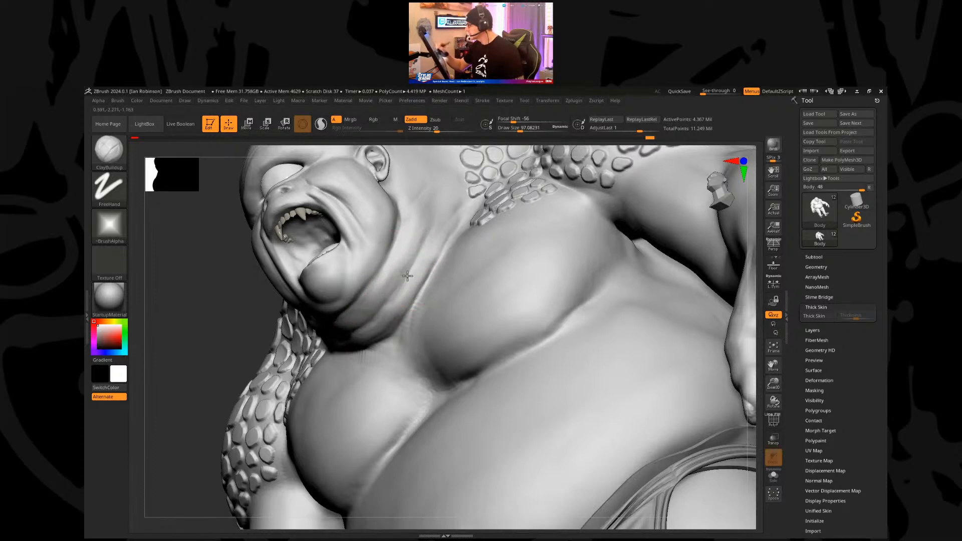
Step: Refine the neck folds and the side of the head around the ear and temple with ClayBuildup
{"action": "right_click_drag", "start_coordinate": [393, 226], "coordinate": [399, 323], "text": "ctrl"}
{"action": "mouse_move", "coordinate": [463, 316]}
{"action": "right_mouse_down"}
{"action": "mouse_move", "coordinate": [396, 346]}
{"action": "mouse_move", "coordinate": [441, 236]}
{"action": "right_mouse_up"}
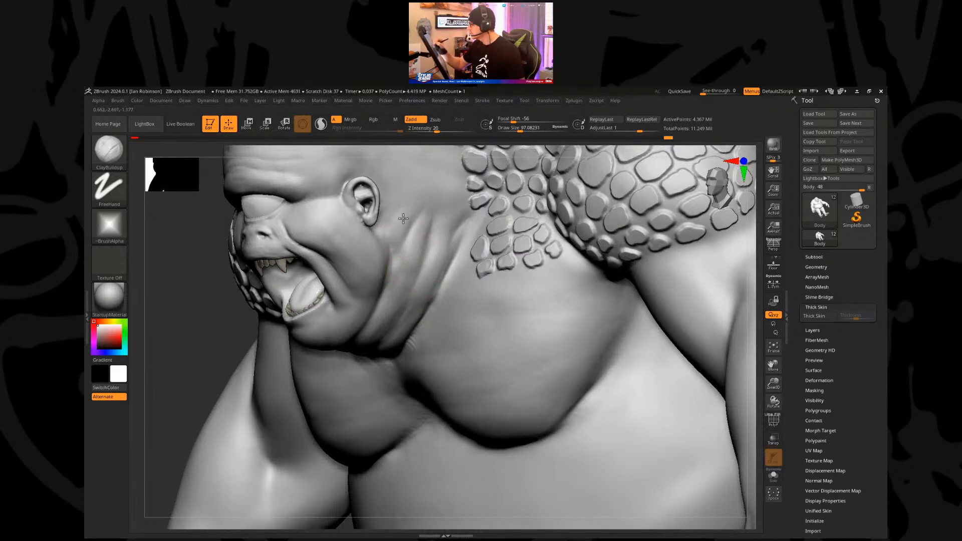
{"action": "right_click_drag", "start_coordinate": [397, 218], "coordinate": [461, 355], "text": "alt"}
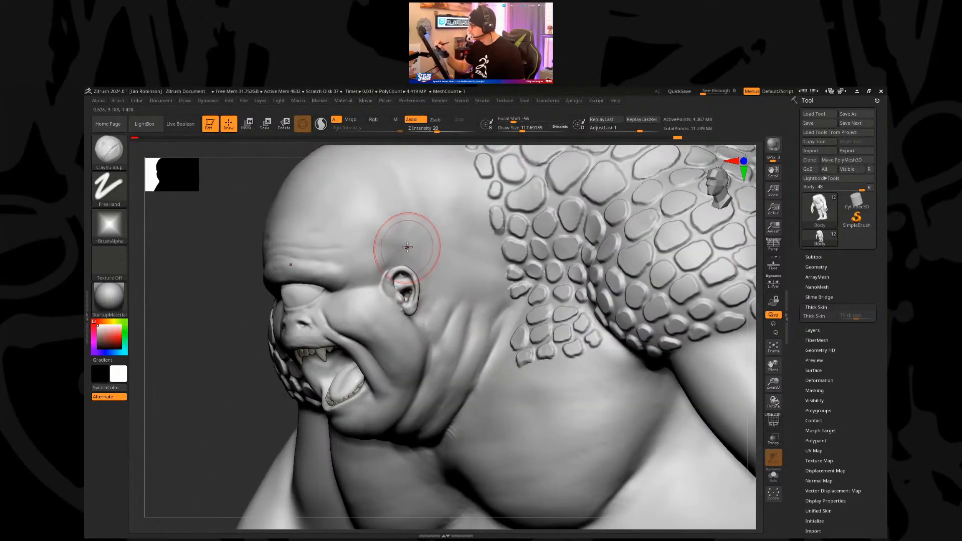
{"action": "mouse_move", "coordinate": [322, 258]}
{"action": "right_mouse_down"}
{"action": "mouse_move", "coordinate": [351, 260]}
{"action": "mouse_move", "coordinate": [333, 254]}
{"action": "right_mouse_up"}
{"action": "right_click_drag", "start_coordinate": [409, 287], "coordinate": [401, 294]}
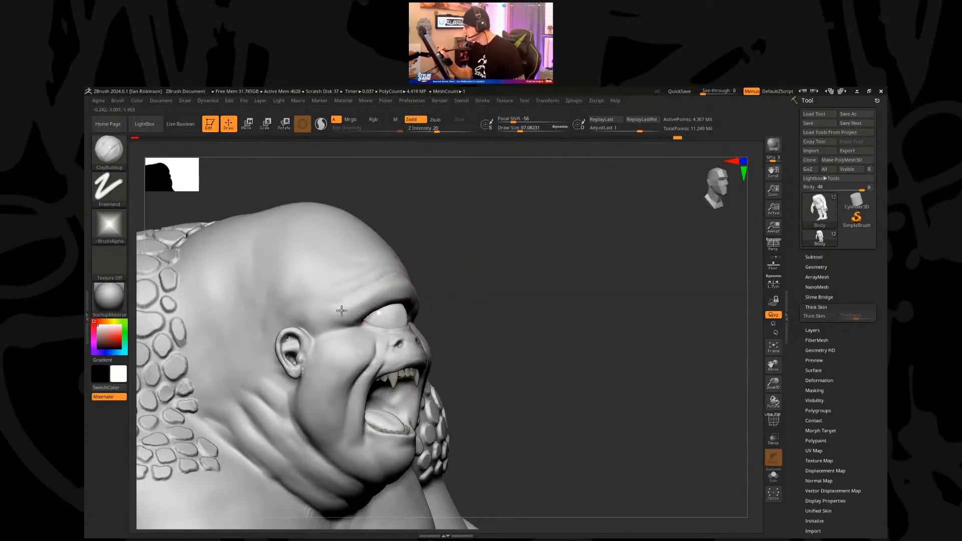
{"action": "mouse_move", "coordinate": [500, 270]}
{"action": "right_mouse_down"}
{"action": "mouse_move", "coordinate": [511, 310]}
{"action": "mouse_move", "coordinate": [545, 294]}
{"action": "mouse_move", "coordinate": [428, 301]}
{"action": "right_mouse_up"}
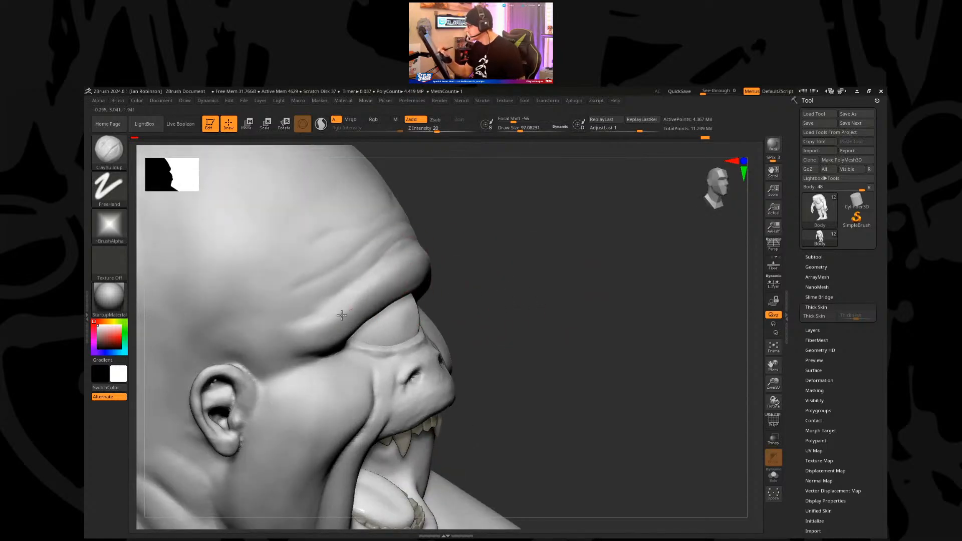
Step: Sculpt the forehead wrinkles and brow ridge above the eye with ClayBuildup at a draw size of about 53
{"action": "key", "text": "s"}
{"action": "left_click_drag", "start_coordinate": [385, 249], "coordinate": [300, 301]}
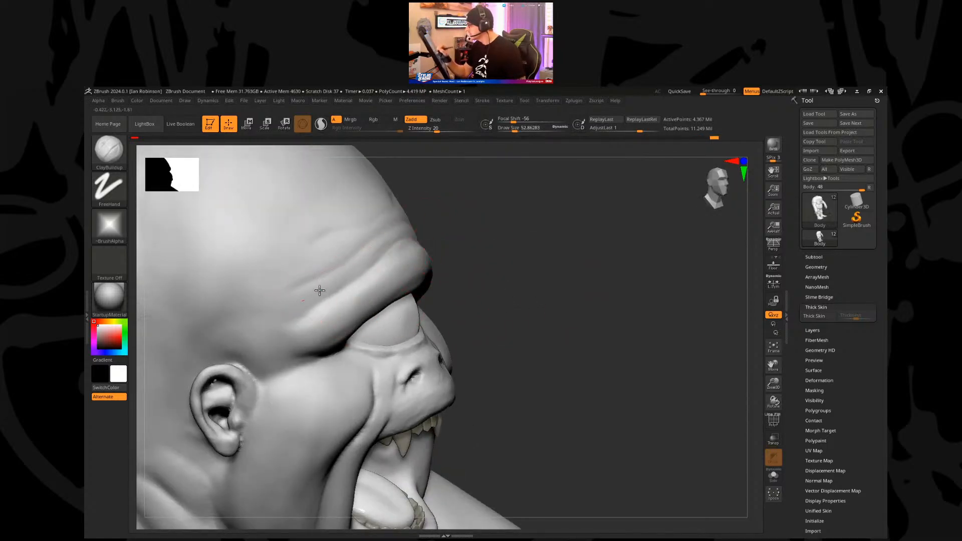
{"action": "mouse_move", "coordinate": [379, 245]}
{"action": "left_mouse_down"}
{"action": "mouse_move", "coordinate": [394, 241]}
{"action": "mouse_move", "coordinate": [320, 291]}
{"action": "mouse_move", "coordinate": [350, 232]}
{"action": "mouse_move", "coordinate": [369, 225]}
{"action": "left_mouse_up"}
{"action": "left_click_drag", "start_coordinate": [316, 265], "coordinate": [303, 275]}
{"action": "left_click_drag", "start_coordinate": [341, 248], "coordinate": [338, 251]}
{"action": "mouse_move", "coordinate": [485, 228]}
{"action": "left_mouse_down"}
{"action": "mouse_move", "coordinate": [563, 245]}
{"action": "mouse_move", "coordinate": [411, 239]}
{"action": "mouse_move", "coordinate": [337, 317]}
{"action": "mouse_move", "coordinate": [516, 243]}
{"action": "mouse_move", "coordinate": [508, 251]}
{"action": "left_mouse_up"}
{"action": "left_click_drag", "start_coordinate": [359, 303], "coordinate": [395, 276]}
{"action": "left_click_drag", "start_coordinate": [533, 260], "coordinate": [457, 268]}
{"action": "left_click_drag", "start_coordinate": [330, 329], "coordinate": [319, 336]}
{"action": "left_click_drag", "start_coordinate": [612, 252], "coordinate": [594, 247]}
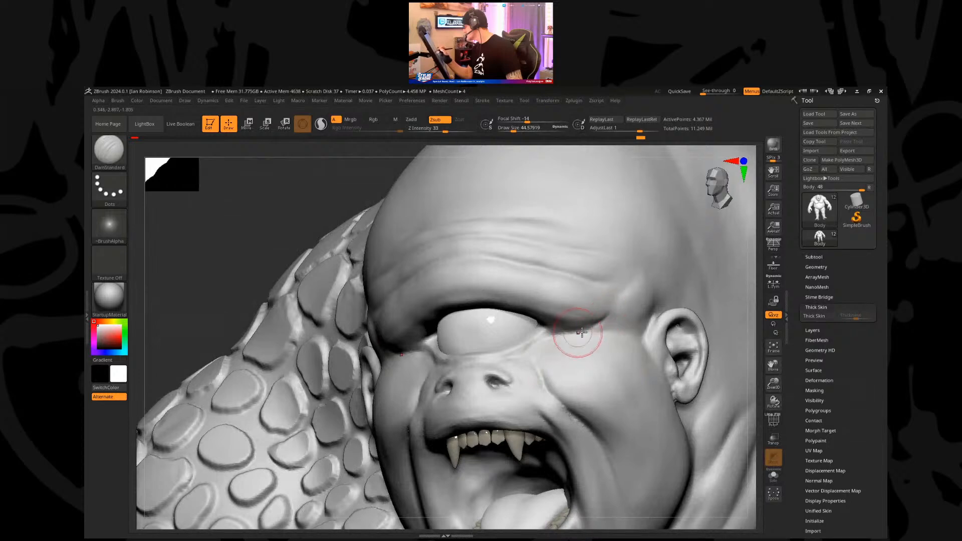
Step: Carve creases beneath the brow at the eye's outer corner with DamStandard at a draw size of about 45
{"action": "mouse_move", "coordinate": [576, 335]}
{"action": "left_mouse_down"}
{"action": "mouse_move", "coordinate": [620, 316]}
{"action": "mouse_move", "coordinate": [604, 337]}
{"action": "mouse_move", "coordinate": [616, 340]}
{"action": "mouse_move", "coordinate": [564, 341]}
{"action": "left_mouse_up"}
{"action": "mouse_move", "coordinate": [573, 345]}
{"action": "right_mouse_down"}
{"action": "mouse_move", "coordinate": [614, 311]}
{"action": "mouse_move", "coordinate": [576, 326]}
{"action": "right_mouse_up"}
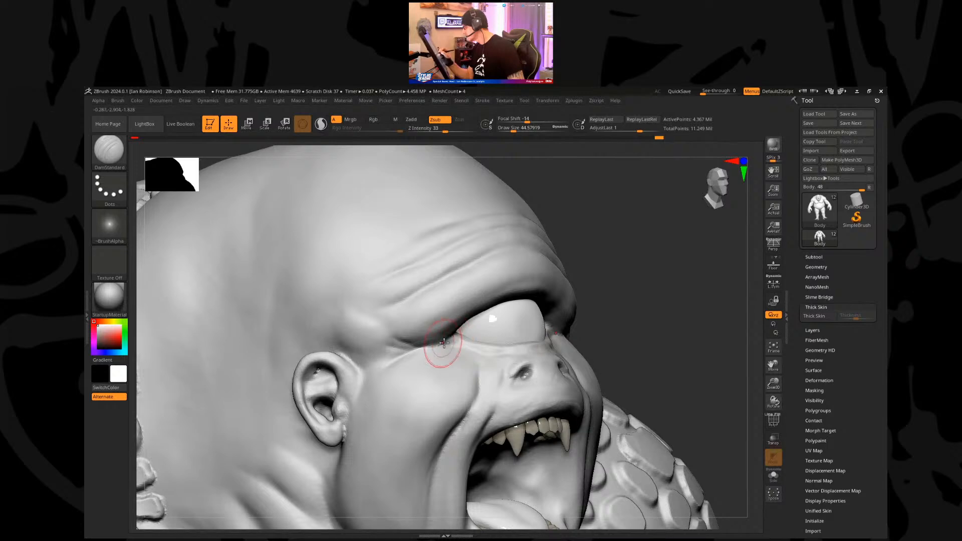
{"action": "left_click_drag", "start_coordinate": [642, 301], "coordinate": [647, 291]}
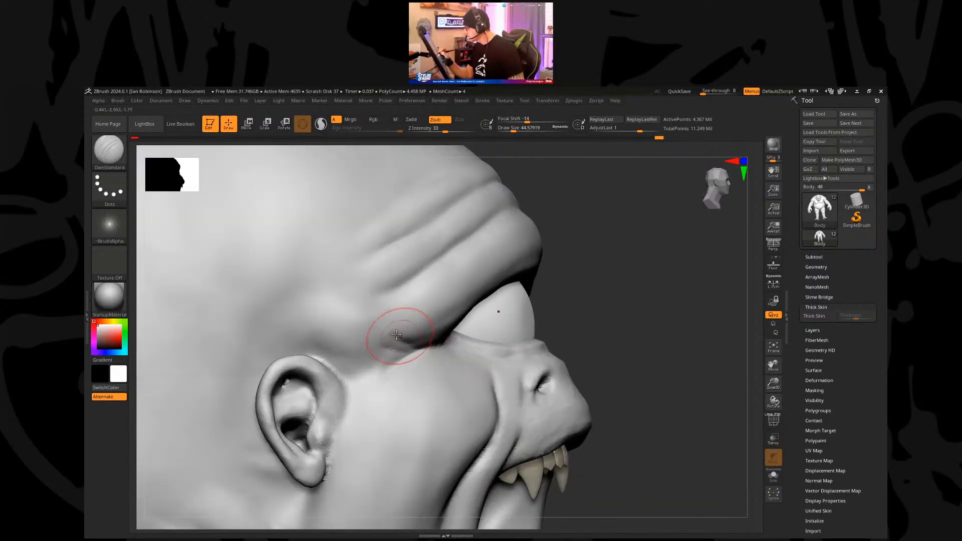
{"action": "mouse_move", "coordinate": [401, 339]}
{"action": "left_mouse_down"}
{"action": "mouse_move", "coordinate": [399, 359]}
{"action": "mouse_move", "coordinate": [419, 344]}
{"action": "mouse_move", "coordinate": [407, 350]}
{"action": "left_mouse_up"}
Step: Deepen the nostrils with DamStandard and build up their rims with ClayBuildup at a draw size of about 28
{"action": "mouse_move", "coordinate": [623, 311]}
{"action": "left_mouse_down"}
{"action": "mouse_move", "coordinate": [633, 311]}
{"action": "mouse_move", "coordinate": [597, 275]}
{"action": "left_mouse_up"}
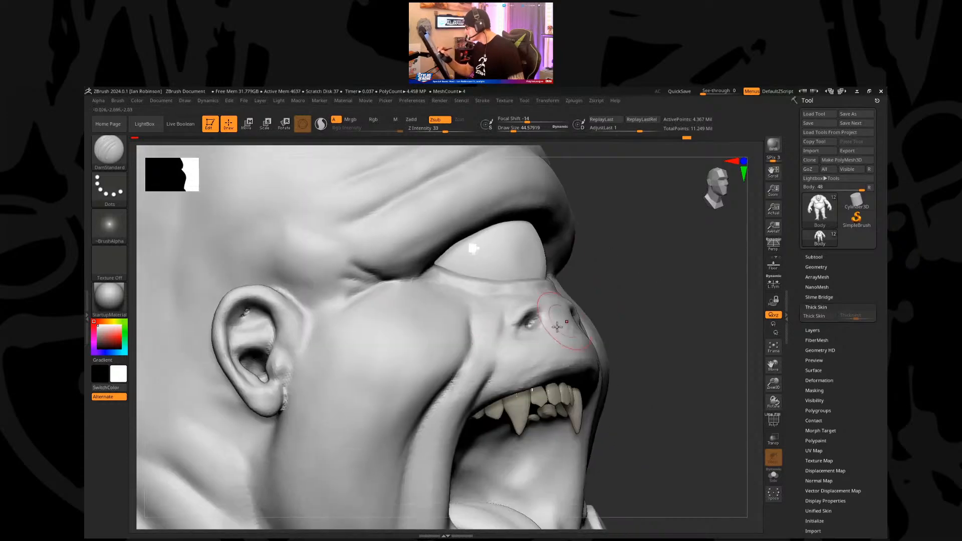
{"action": "mouse_move", "coordinate": [548, 332]}
{"action": "left_mouse_down"}
{"action": "mouse_move", "coordinate": [538, 320]}
{"action": "mouse_move", "coordinate": [507, 323]}
{"action": "left_mouse_up"}
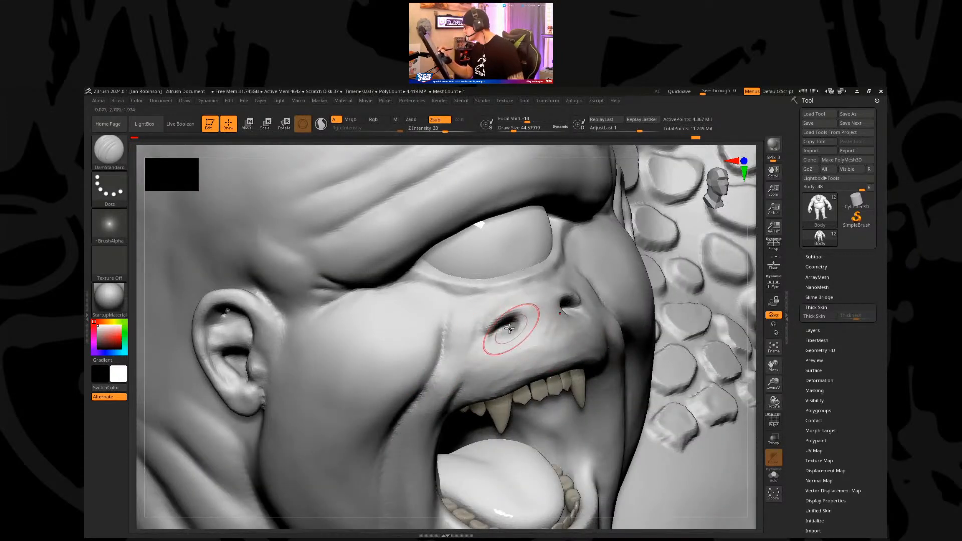
{"action": "key", "text": "b"}
{"action": "key", "text": "c"}
{"action": "key", "text": "b"}
{"action": "key", "text": "s"}
{"action": "left_click_drag", "start_coordinate": [512, 327], "coordinate": [509, 328]}
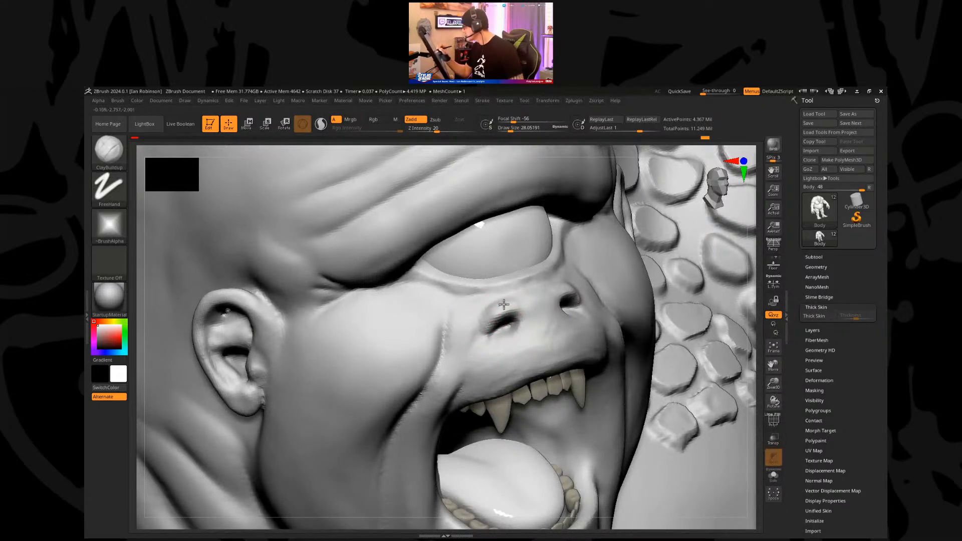
{"action": "left_click_drag", "start_coordinate": [491, 313], "coordinate": [475, 334]}
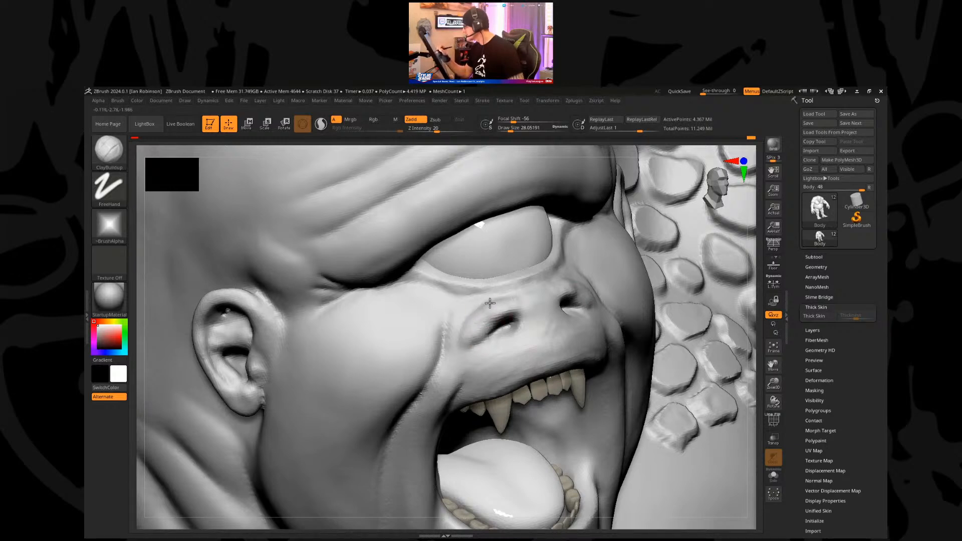
Step: Build up the nose between the nostrils and the lower nostril rim with ClayBuildup at a draw size of about 28
{"action": "left_click_drag", "start_coordinate": [521, 308], "coordinate": [542, 319]}
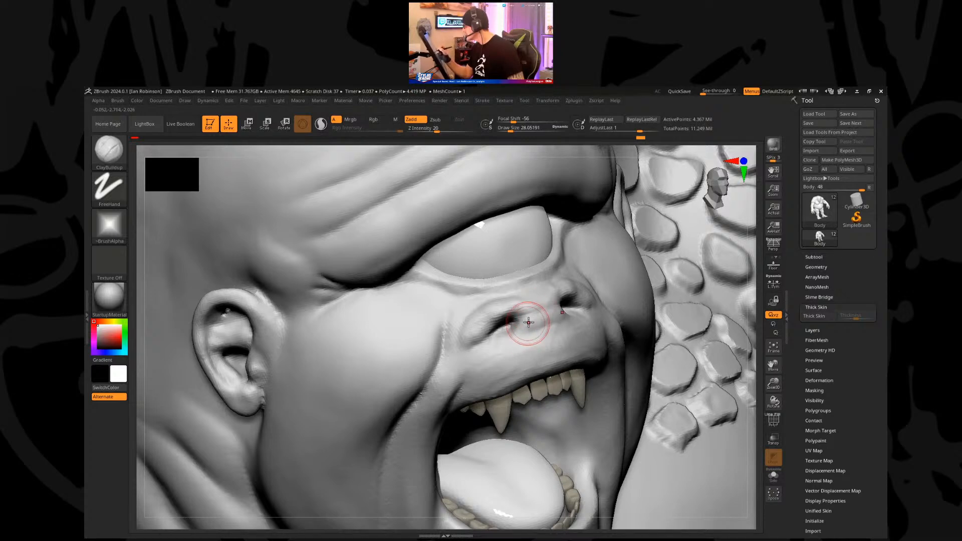
{"action": "left_click_drag", "start_coordinate": [569, 286], "coordinate": [535, 305]}
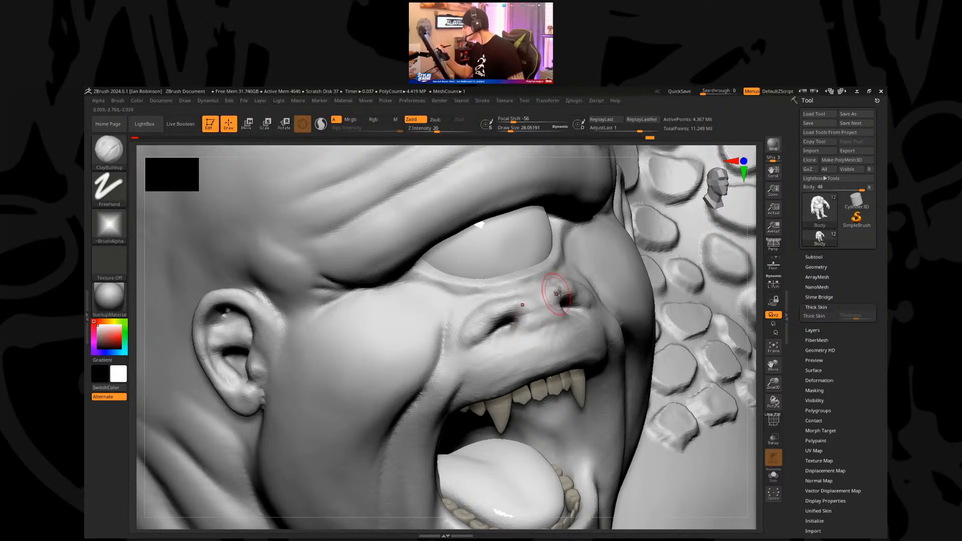
{"action": "right_click_drag", "start_coordinate": [495, 331], "coordinate": [483, 329]}
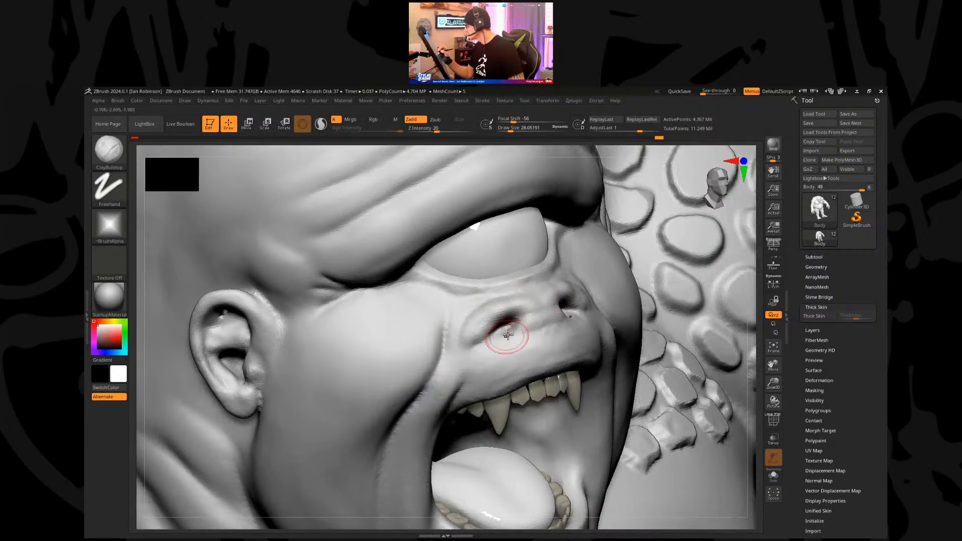
{"action": "mouse_move", "coordinate": [483, 346]}
{"action": "left_mouse_down"}
{"action": "mouse_move", "coordinate": [517, 339]}
{"action": "mouse_move", "coordinate": [469, 371]}
{"action": "mouse_move", "coordinate": [460, 372]}
{"action": "mouse_move", "coordinate": [471, 359]}
{"action": "mouse_move", "coordinate": [443, 373]}
{"action": "mouse_move", "coordinate": [493, 351]}
{"action": "left_mouse_up"}
Step: Refine the upper lip between the nose and the mouth corner with ClayBuildup at a draw size of about 39
{"action": "key", "text": "s"}
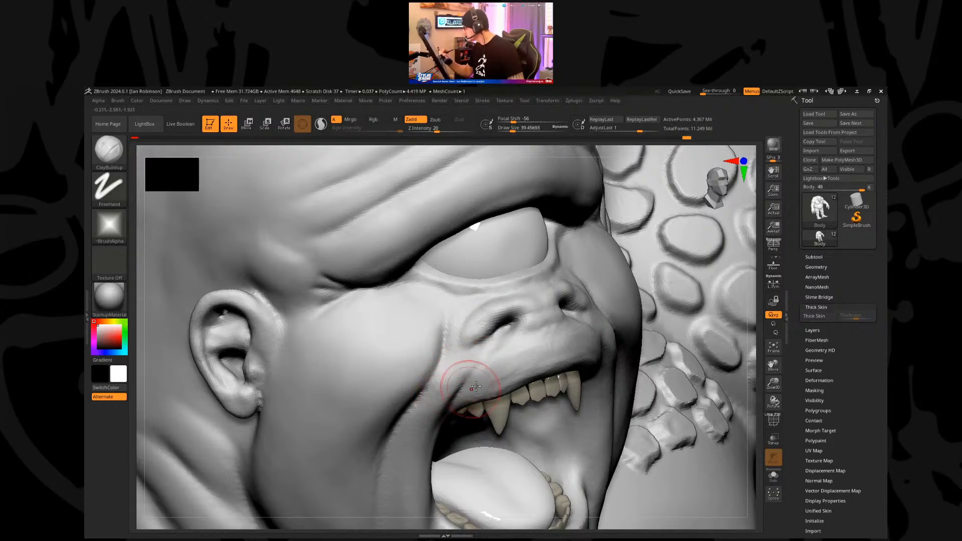
{"action": "left_click", "coordinate": [626, 319]}
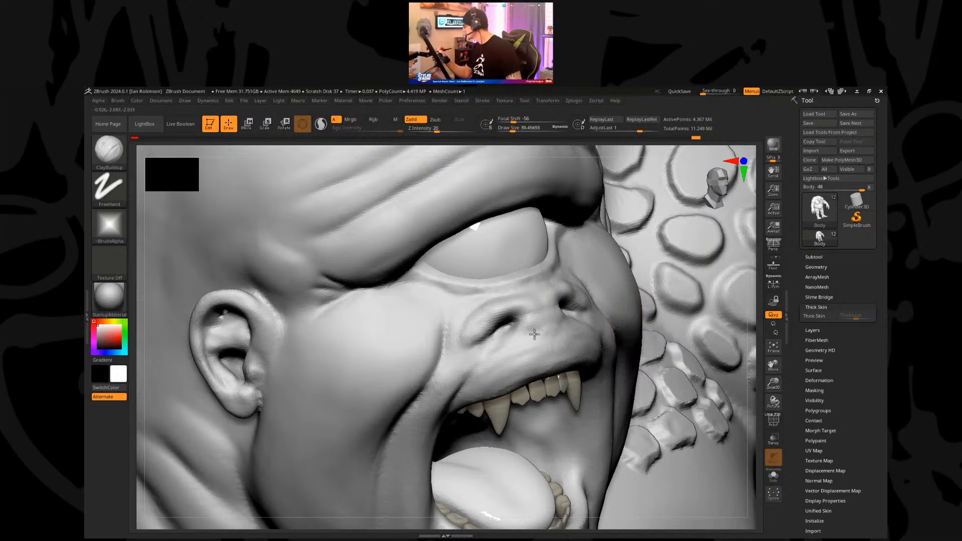
{"action": "mouse_move", "coordinate": [554, 316]}
{"action": "left_mouse_down"}
{"action": "mouse_move", "coordinate": [535, 318]}
{"action": "mouse_move", "coordinate": [537, 332]}
{"action": "mouse_move", "coordinate": [526, 322]}
{"action": "mouse_move", "coordinate": [501, 355]}
{"action": "left_mouse_up"}
{"action": "key", "text": "f"}
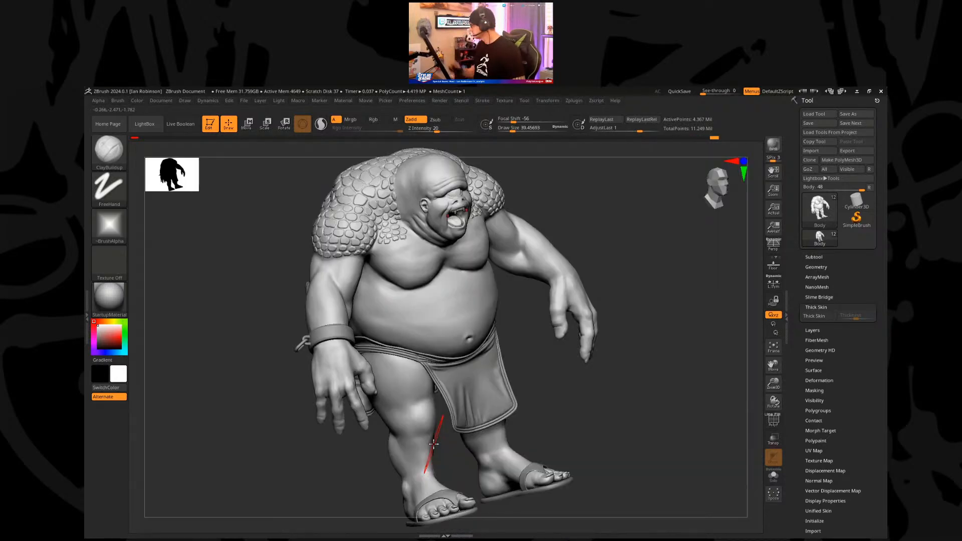
Step: Refine the side of the jaw and neck with ClayBuildup at a draw size of about 122, and save the file
{"action": "mouse_move", "coordinate": [587, 404]}
{"action": "left_mouse_down"}
{"action": "mouse_move", "coordinate": [655, 333]}
{"action": "mouse_move", "coordinate": [637, 361]}
{"action": "mouse_move", "coordinate": [415, 327]}
{"action": "mouse_move", "coordinate": [411, 369]}
{"action": "mouse_move", "coordinate": [346, 361]}
{"action": "mouse_move", "coordinate": [496, 257]}
{"action": "left_mouse_up"}
{"action": "key", "text": "s"}
{"action": "key", "text": "s"}
{"action": "left_click_drag", "start_coordinate": [396, 322], "coordinate": [404, 323]}
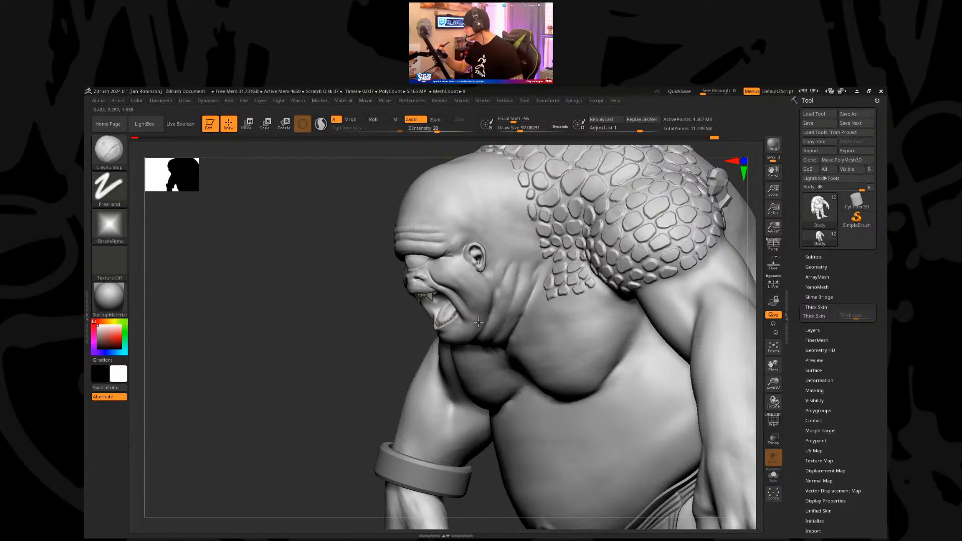
{"action": "left_click_drag", "start_coordinate": [398, 379], "coordinate": [472, 331]}
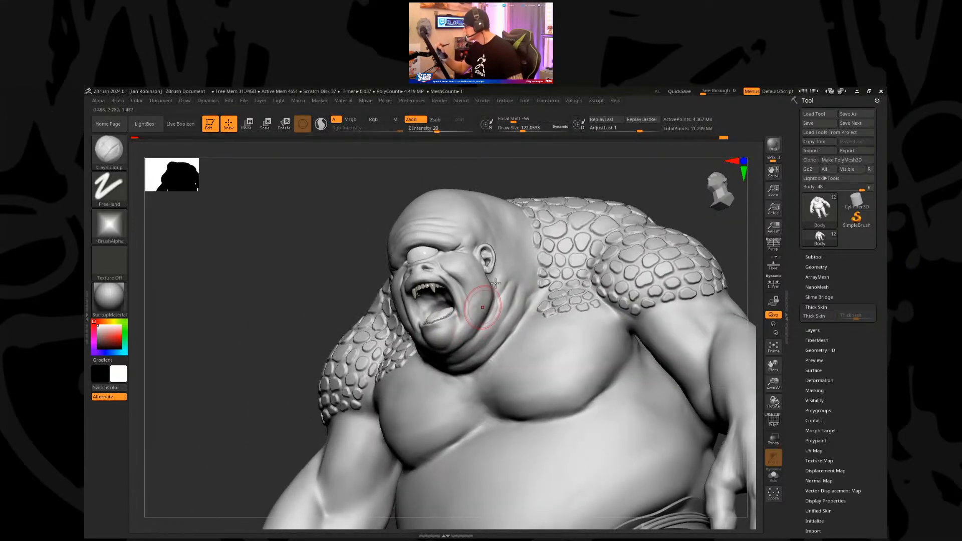
{"action": "left_click_drag", "start_coordinate": [228, 319], "coordinate": [225, 260], "text": "alt"}
{"action": "mouse_move", "coordinate": [670, 230]}
{"action": "left_mouse_down"}
{"action": "mouse_move", "coordinate": [638, 258]}
{"action": "mouse_move", "coordinate": [642, 281]}
{"action": "mouse_move", "coordinate": [627, 262]}
{"action": "mouse_move", "coordinate": [635, 272]}
{"action": "left_mouse_up"}
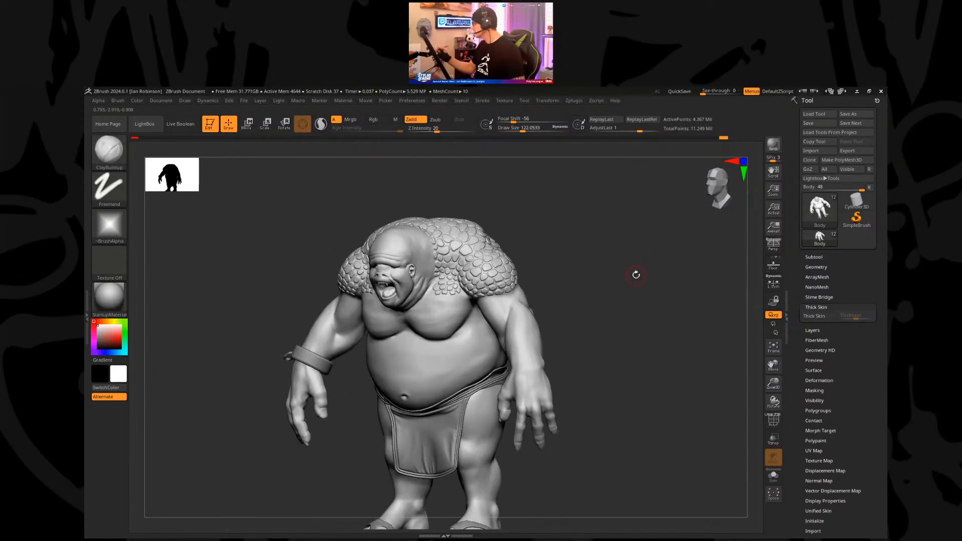
{"action": "left_click", "coordinate": [829, 121]}
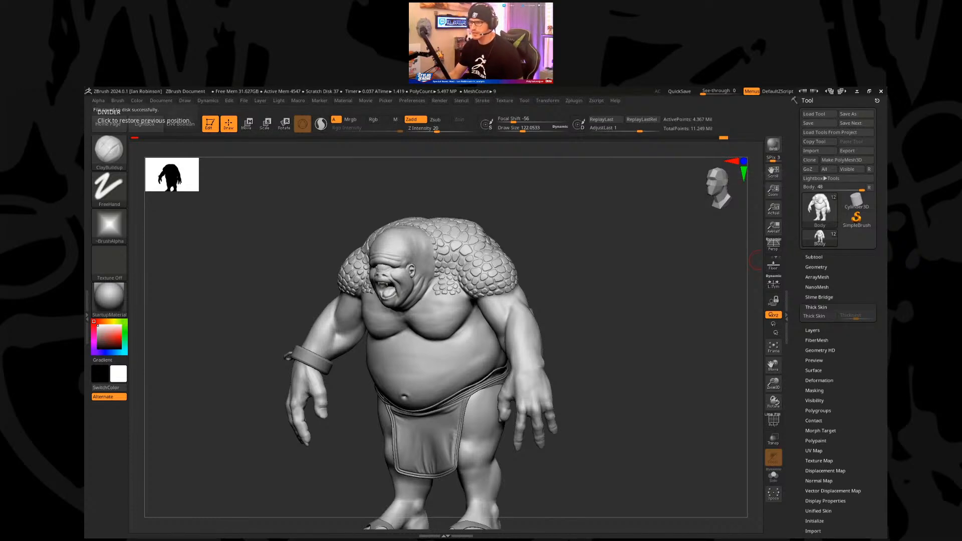
Step: Examine the cyclops reference image, studying the skin colouring of its head, torso, belly, arms and legs
{"action": "right_click_drag", "start_coordinate": [85, 255], "coordinate": [284, 270]}
{"action": "scroll", "coordinate": [321, 340], "scroll_direction": "down", "scroll_amount": 4}
{"action": "scroll", "coordinate": [304, 335], "scroll_direction": "down", "scroll_amount": 5}
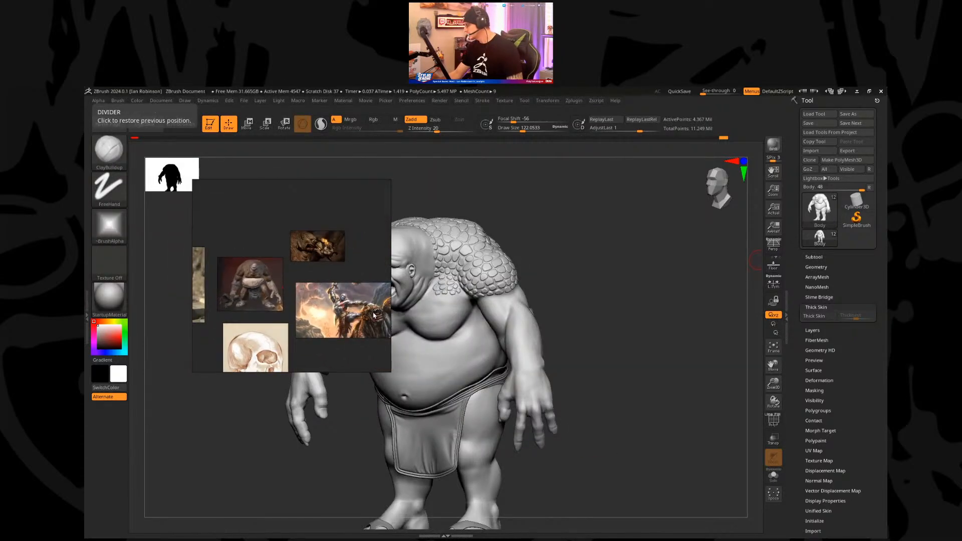
{"action": "scroll", "coordinate": [318, 311], "scroll_direction": "up", "scroll_amount": 4}
{"action": "scroll", "coordinate": [344, 325], "scroll_direction": "up", "scroll_amount": 5}
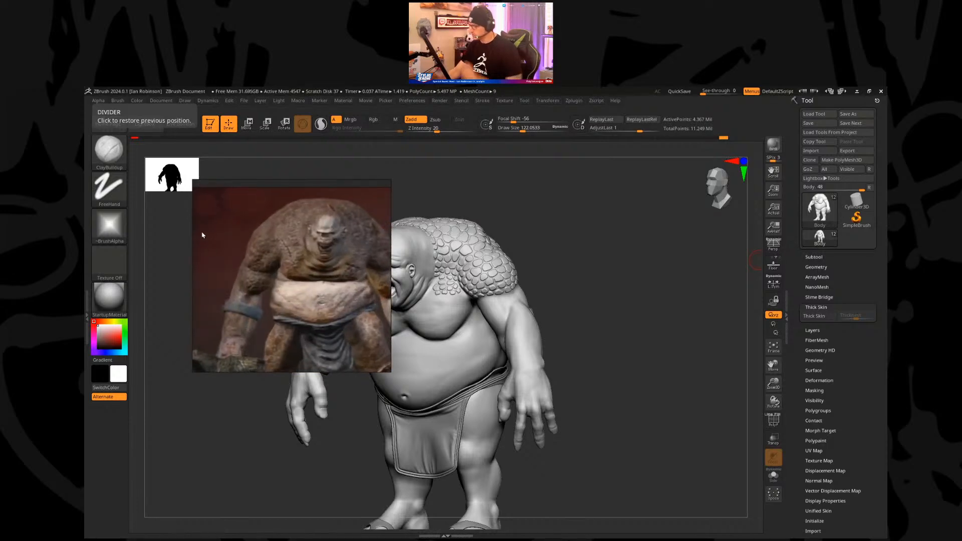
{"action": "scroll", "coordinate": [335, 274], "scroll_direction": "down", "scroll_amount": 1}
{"action": "middle_click_drag", "start_coordinate": [326, 277], "coordinate": [307, 271]}
{"action": "scroll", "coordinate": [302, 273], "scroll_direction": "up", "scroll_amount": 2}
{"action": "scroll", "coordinate": [310, 273], "scroll_direction": "down", "scroll_amount": 2}
{"action": "scroll", "coordinate": [335, 279], "scroll_direction": "up", "scroll_amount": 2}
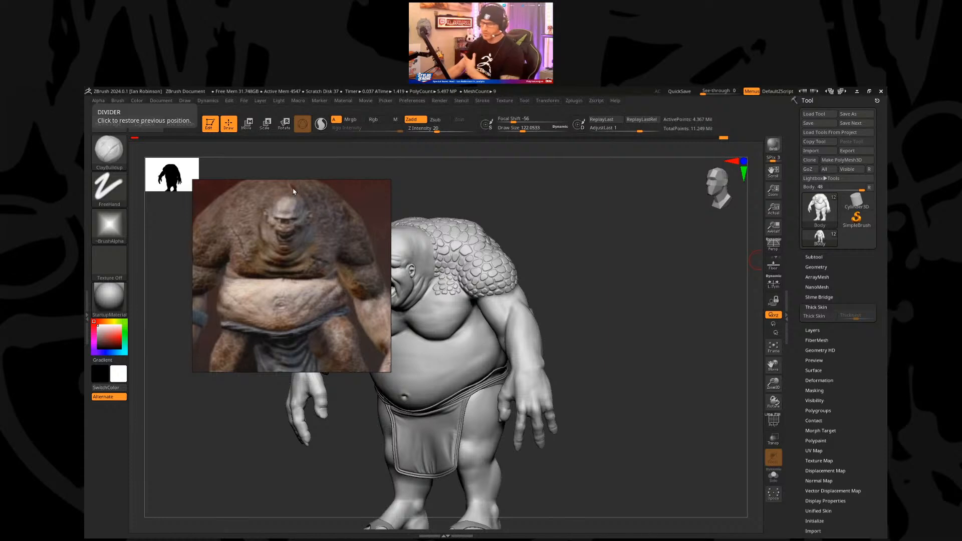
{"action": "scroll", "coordinate": [295, 224], "scroll_direction": "down", "scroll_amount": 2}
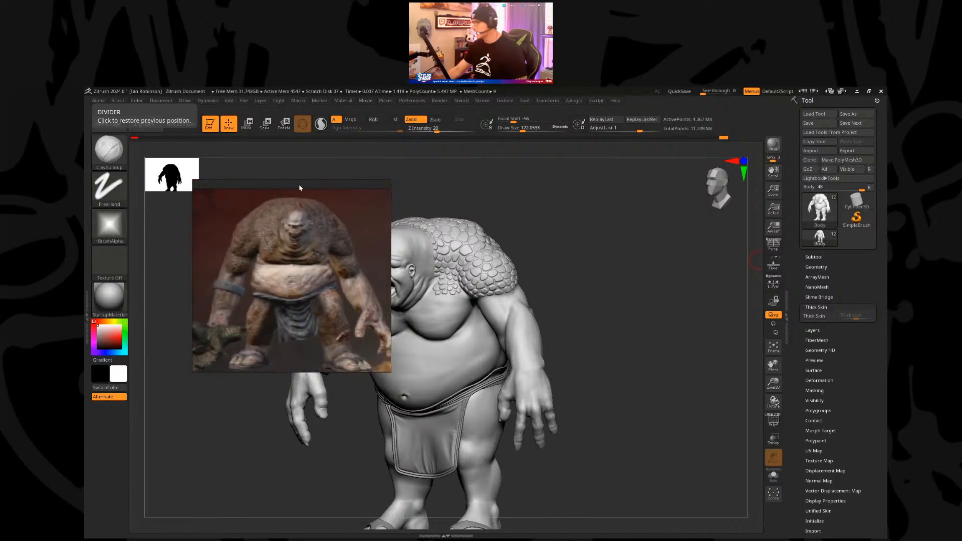
{"action": "right_click_drag", "start_coordinate": [303, 241], "coordinate": [85, 263]}
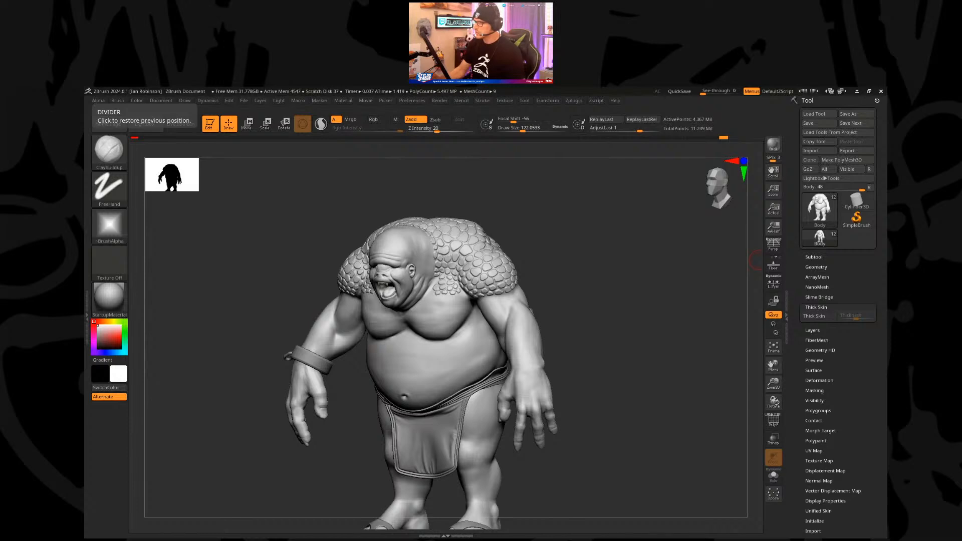
Step: Refine the back and side fat folds above the waist with ClayBuildup at a draw size of about 512, and save the file
{"action": "mouse_move", "coordinate": [598, 304]}
{"action": "left_mouse_down"}
{"action": "mouse_move", "coordinate": [623, 294]}
{"action": "mouse_move", "coordinate": [608, 262]}
{"action": "mouse_move", "coordinate": [620, 292]}
{"action": "mouse_move", "coordinate": [623, 279]}
{"action": "mouse_move", "coordinate": [504, 290]}
{"action": "left_mouse_up"}
{"action": "key", "text": "ctrl+z"}
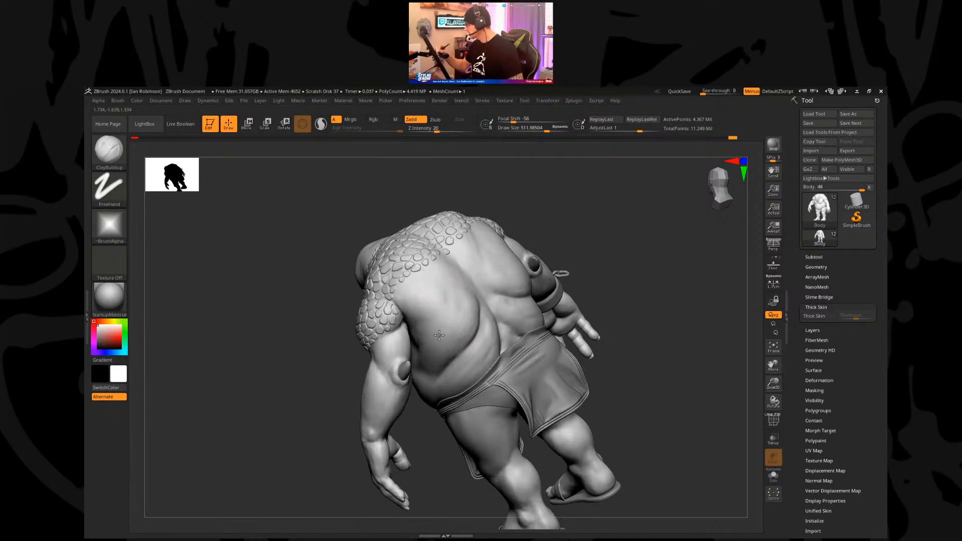
{"action": "mouse_move", "coordinate": [649, 276]}
{"action": "left_mouse_down"}
{"action": "mouse_move", "coordinate": [615, 271]}
{"action": "mouse_move", "coordinate": [681, 230]}
{"action": "mouse_move", "coordinate": [651, 282]}
{"action": "mouse_move", "coordinate": [586, 262]}
{"action": "mouse_move", "coordinate": [443, 296]}
{"action": "left_mouse_up"}
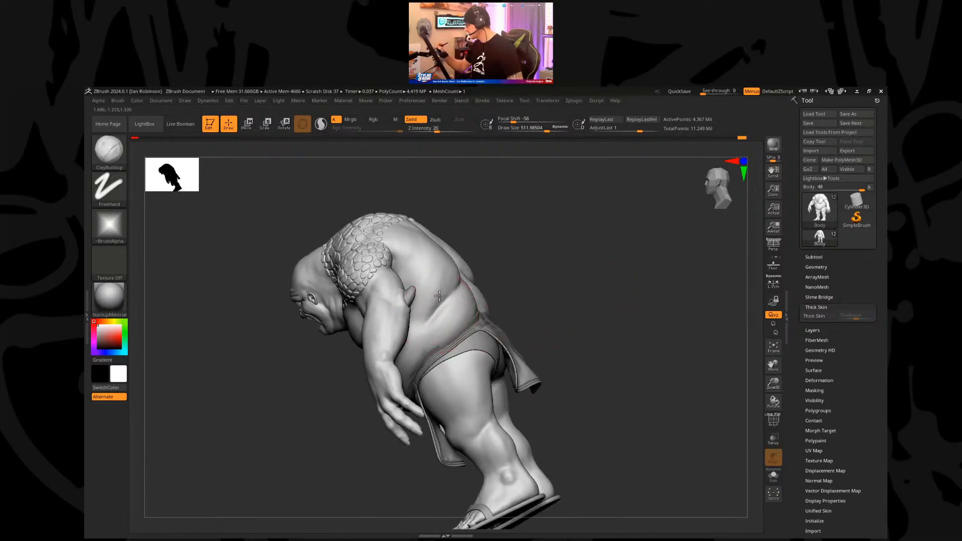
{"action": "mouse_move", "coordinate": [589, 276]}
{"action": "left_mouse_down"}
{"action": "mouse_move", "coordinate": [625, 245]}
{"action": "mouse_move", "coordinate": [644, 279]}
{"action": "mouse_move", "coordinate": [645, 384]}
{"action": "left_mouse_up"}
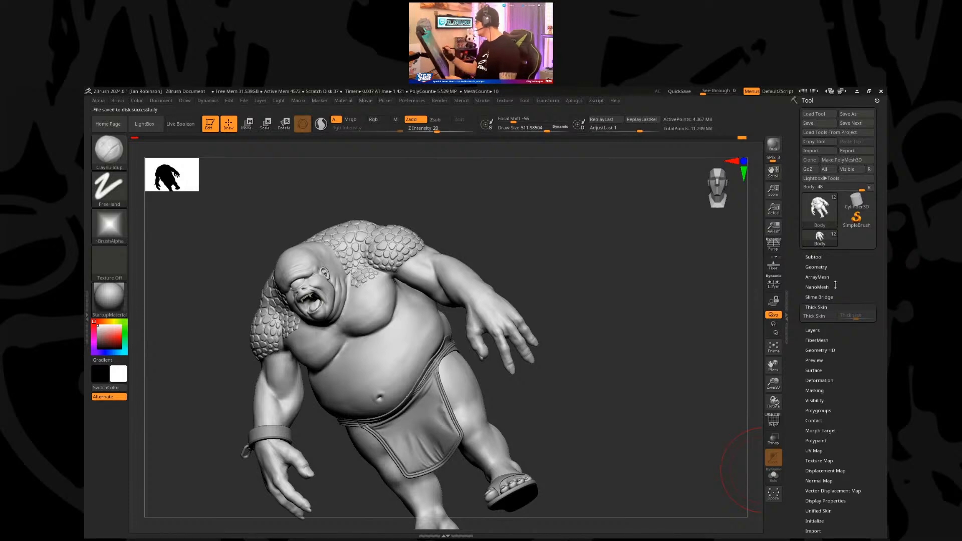
Step: Add a new layer to the Body subtool
{"action": "left_click", "coordinate": [821, 331]}
{"action": "mouse_move", "coordinate": [639, 332]}
{"action": "left_mouse_down"}
{"action": "mouse_move", "coordinate": [674, 337]}
{"action": "mouse_move", "coordinate": [633, 311]}
{"action": "mouse_move", "coordinate": [649, 325]}
{"action": "left_mouse_up"}
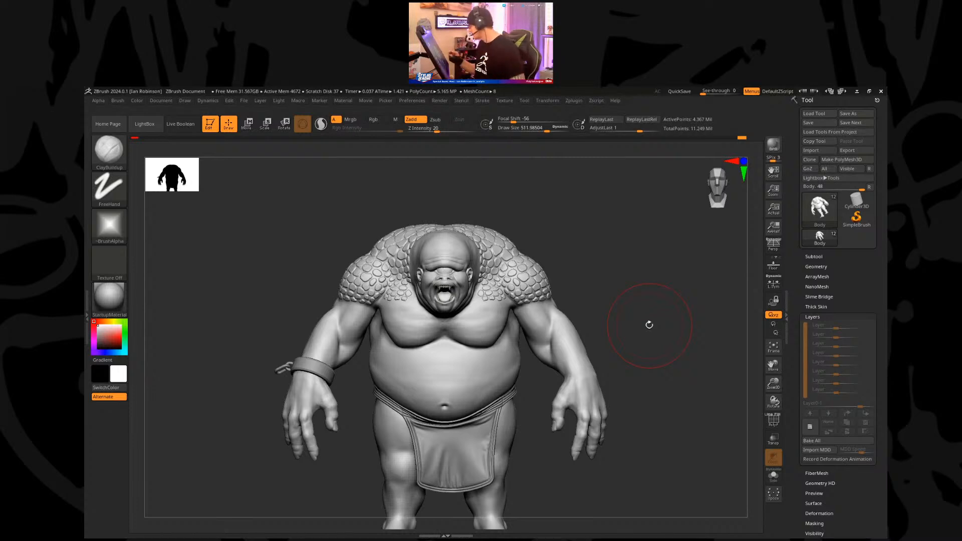
{"action": "left_click", "coordinate": [810, 426]}
{"action": "left_click_drag", "start_coordinate": [639, 321], "coordinate": [636, 292], "text": "alt"}
Step: Set the active colour to a dark red (R 117, G 21, B 21) and dock the colour palette
{"action": "left_click_drag", "start_coordinate": [115, 332], "coordinate": [120, 341]}
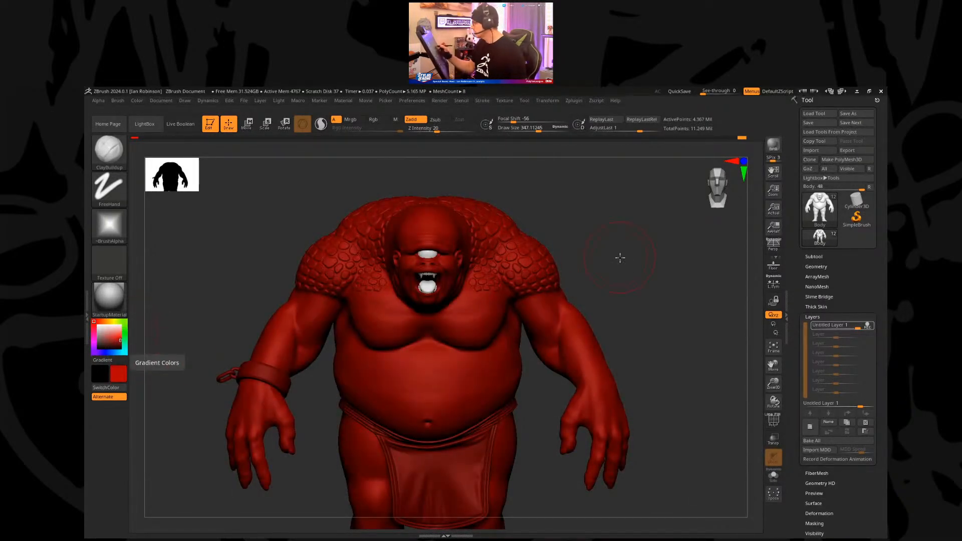
{"action": "left_click_drag", "start_coordinate": [620, 257], "coordinate": [634, 252], "text": "alt"}
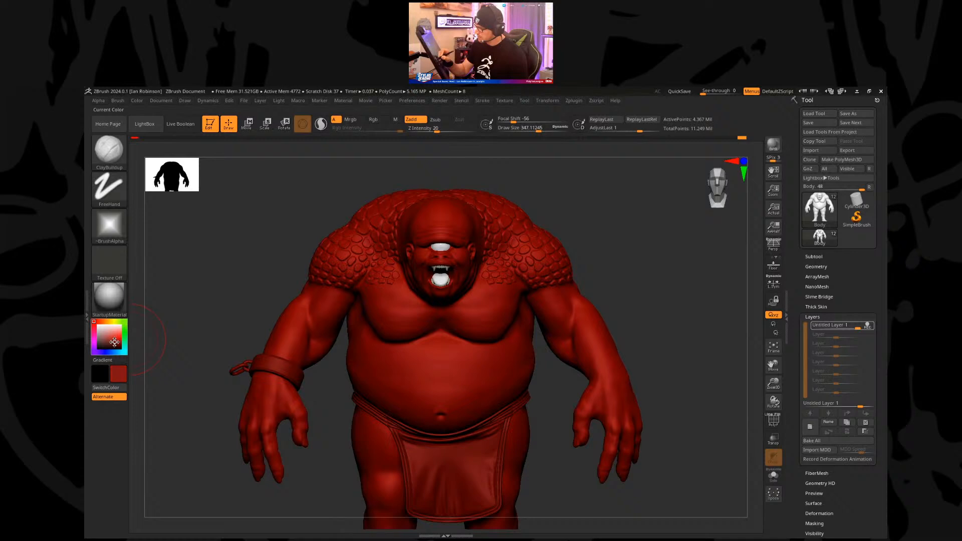
{"action": "left_click_drag", "start_coordinate": [640, 243], "coordinate": [604, 262]}
{"action": "left_click", "coordinate": [143, 102]}
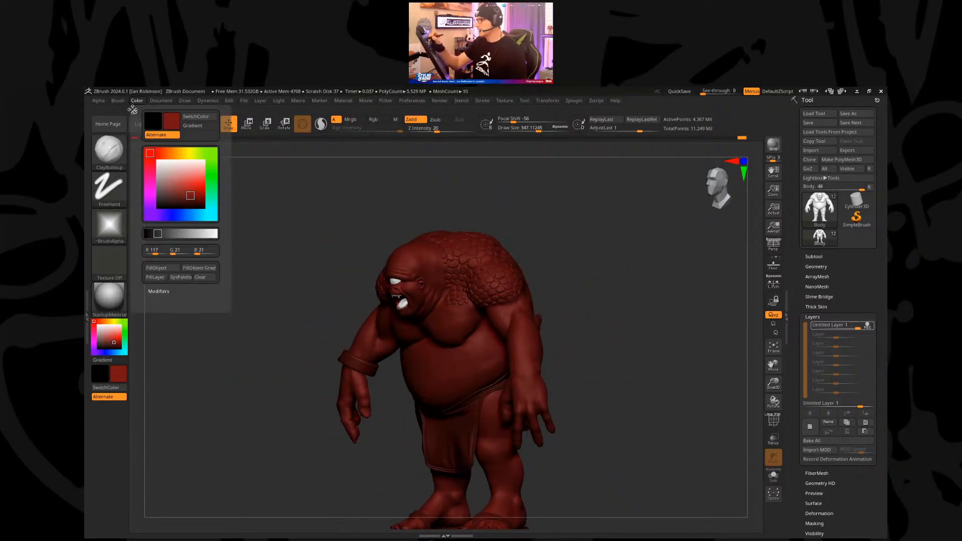
{"action": "left_click", "coordinate": [133, 109]}
Step: Try to fill the Body with the dark red, before and after enabling Rgb at intensity 100, and undo both fills
{"action": "left_click", "coordinate": [813, 265]}
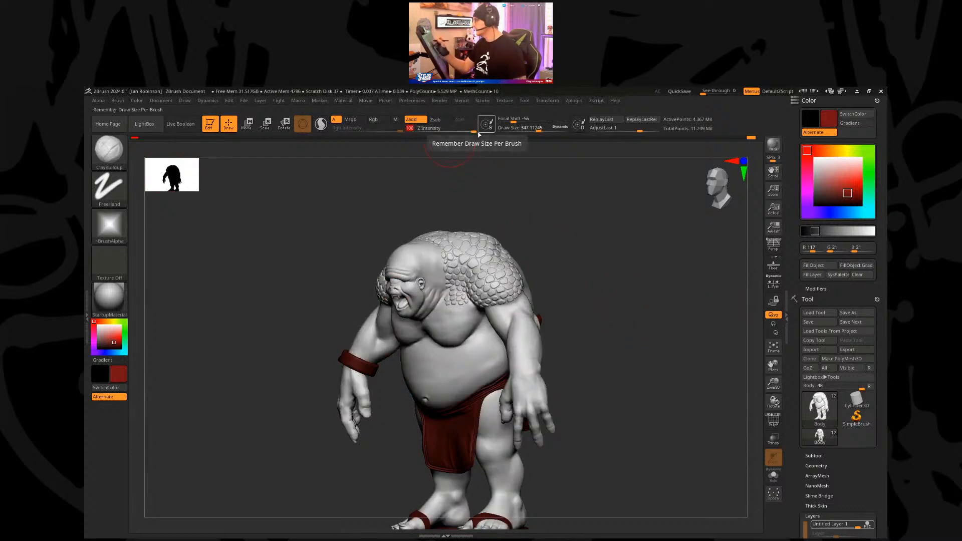
{"action": "left_click_drag", "start_coordinate": [435, 129], "coordinate": [397, 127]}
{"action": "left_click", "coordinate": [381, 121]}
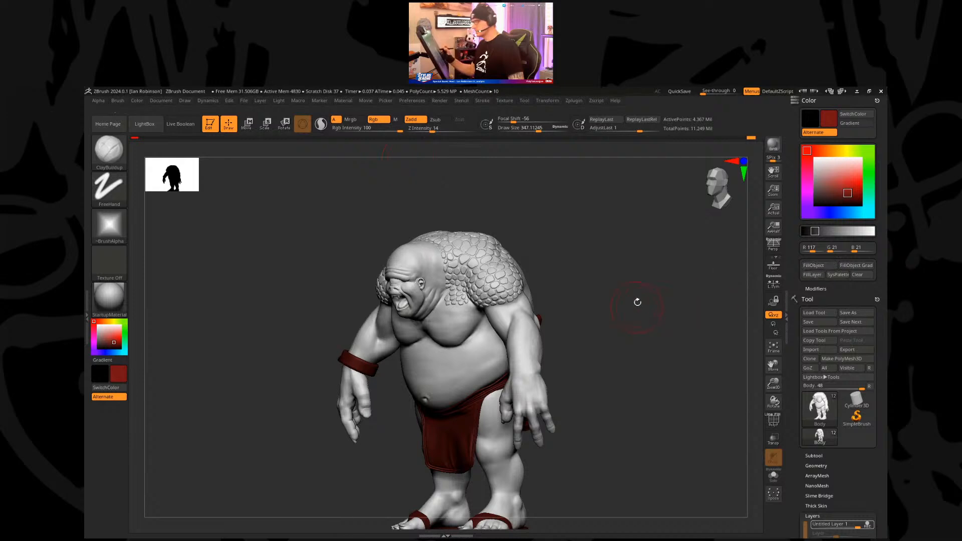
{"action": "left_click_drag", "start_coordinate": [615, 299], "coordinate": [617, 296]}
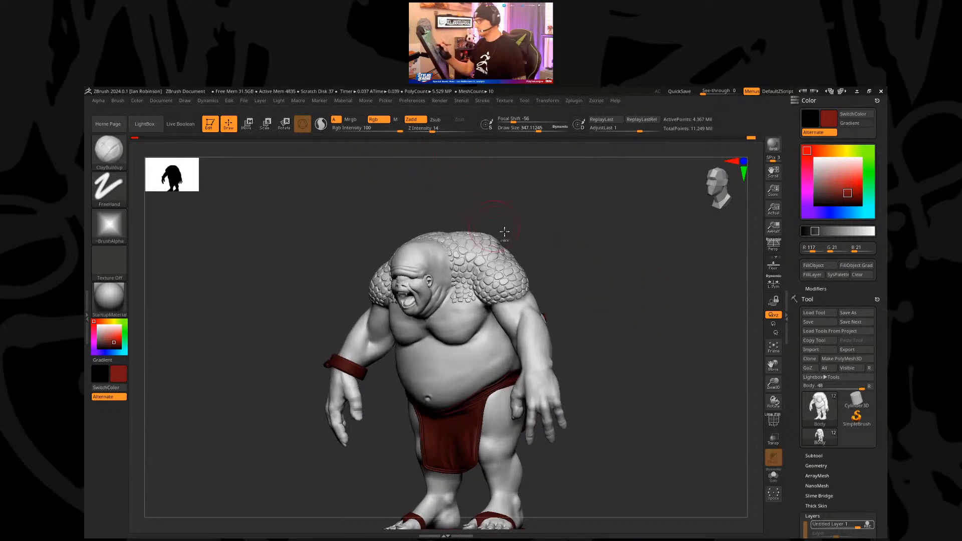
{"action": "key", "text": "ctrl+f"}
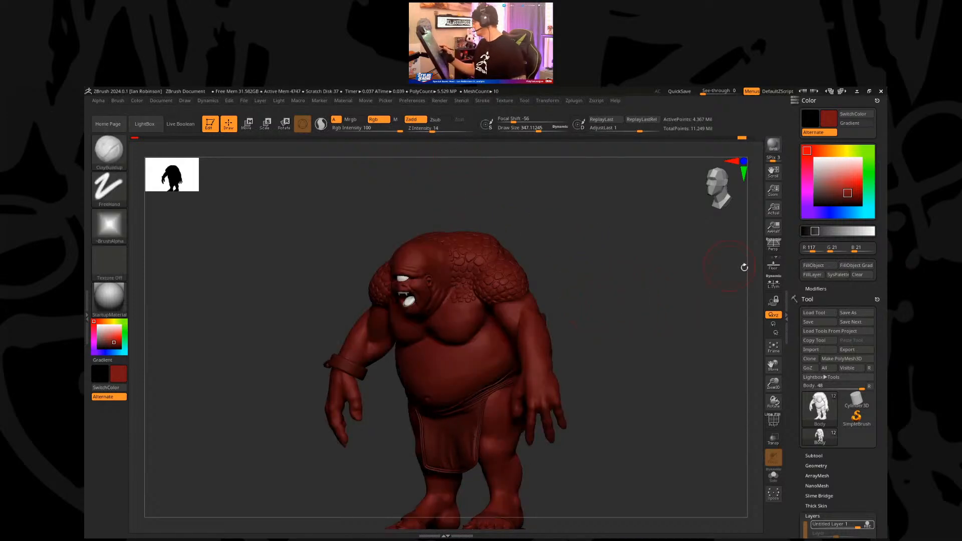
{"action": "left_click_drag", "start_coordinate": [880, 287], "coordinate": [880, 194]}
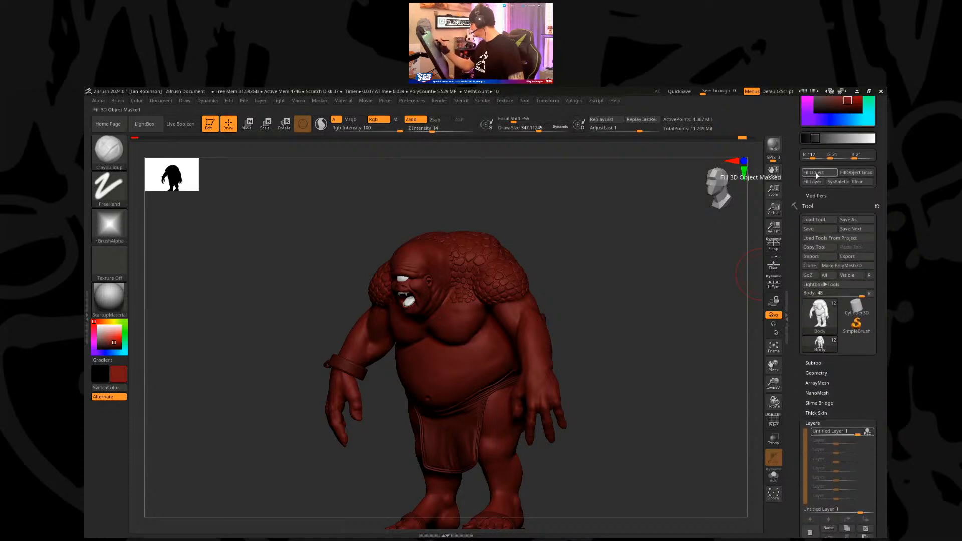
{"action": "left_click", "coordinate": [818, 175]}
{"action": "left_click_drag", "start_coordinate": [636, 310], "coordinate": [608, 294]}
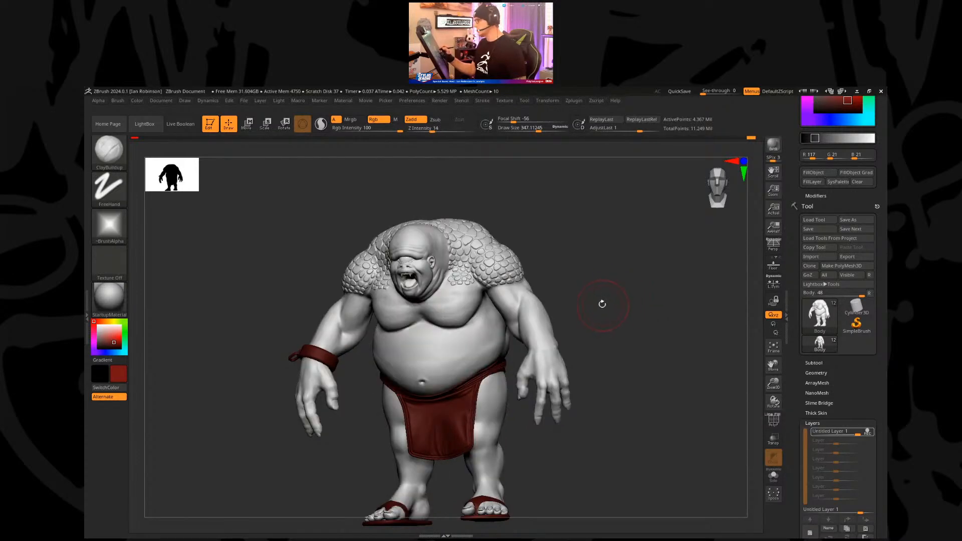
{"action": "key", "text": "ctrl+z"}
Step: Activate the Paint brush for polypainting the body
{"action": "key", "text": "b"}
{"action": "key", "text": "p"}
{"action": "key", "text": "a"}
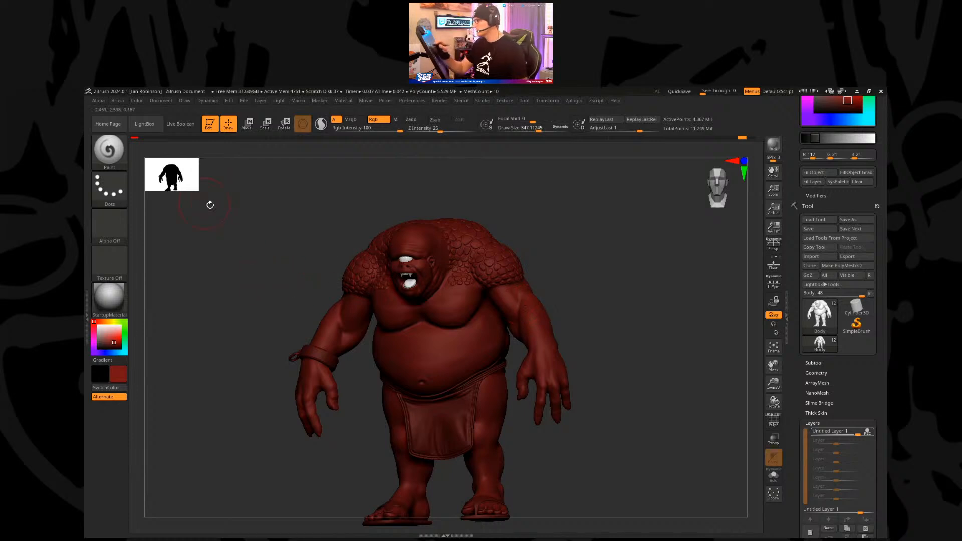
Step: Try once more to fill the Body subtool with the dark red while the Paint brush is active
{"action": "left_click", "coordinate": [814, 363]}
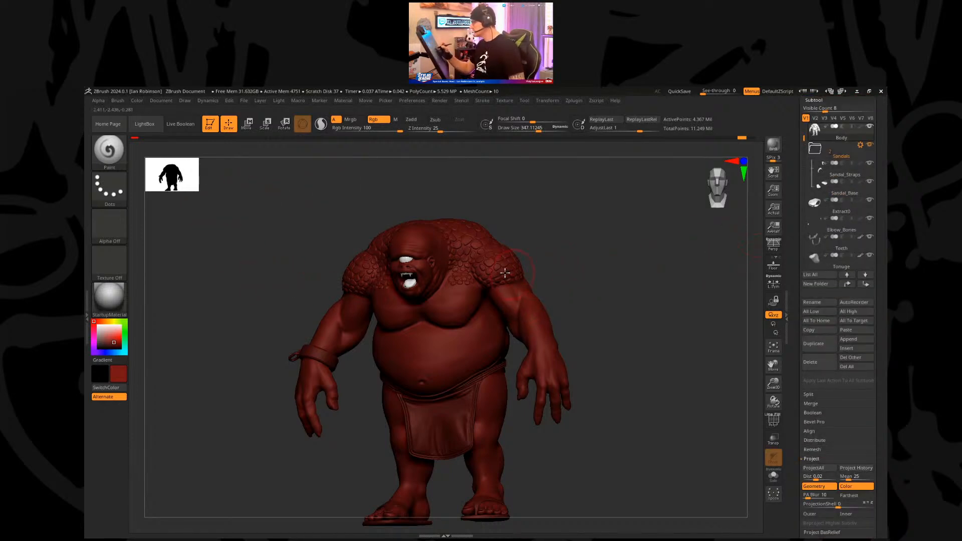
{"action": "left_click", "coordinate": [138, 102]}
{"action": "left_click", "coordinate": [167, 269]}
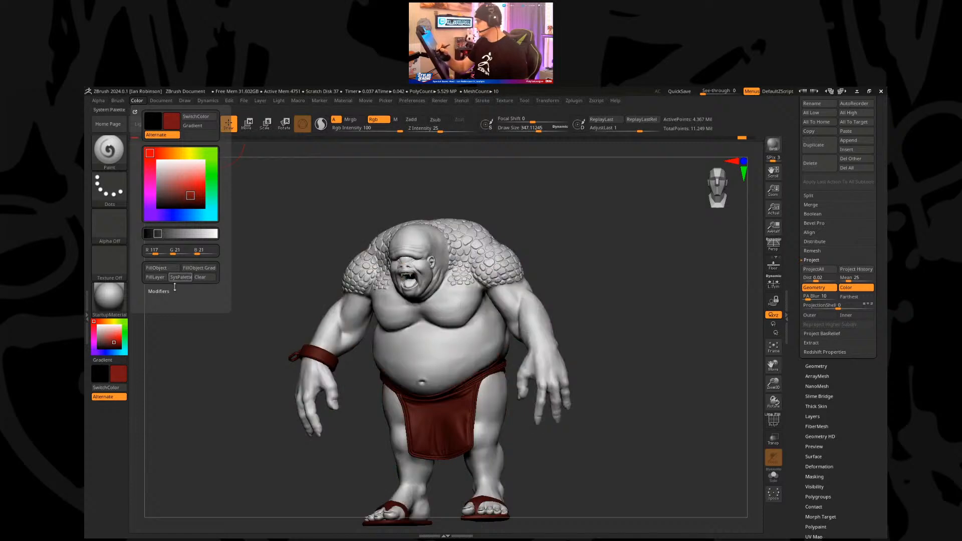
{"action": "left_click_drag", "start_coordinate": [596, 245], "coordinate": [638, 331]}
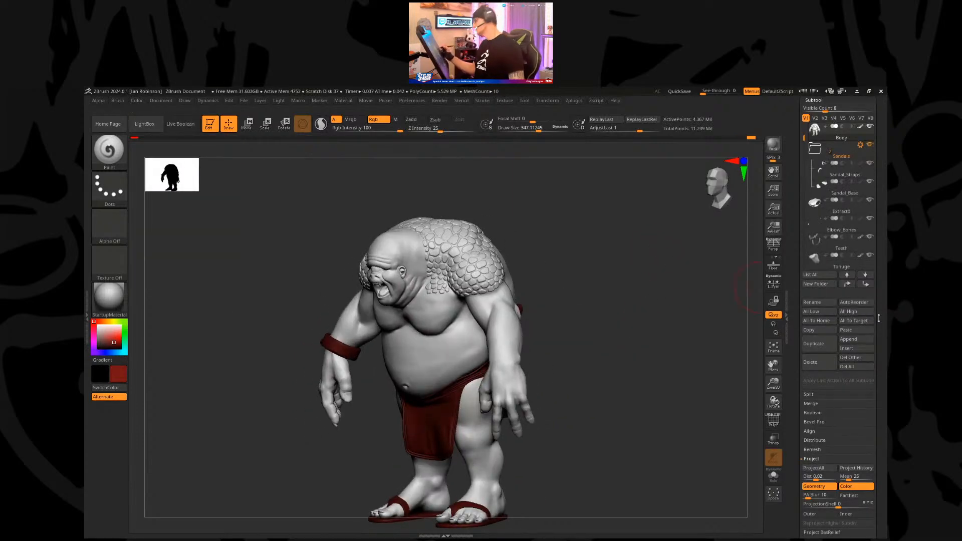
{"action": "left_click_drag", "start_coordinate": [882, 345], "coordinate": [881, 282]}
{"action": "scroll", "coordinate": [870, 299], "scroll_direction": "down", "scroll_amount": 3}
Step: Isolate the Body and paint it dark red all over with the Paint brush at a draw size of 1000
{"action": "left_click_drag", "start_coordinate": [575, 309], "coordinate": [622, 316]}
{"action": "key", "text": "s"}
{"action": "left_click", "coordinate": [773, 477]}
{"action": "key", "text": "s"}
{"action": "mouse_move", "coordinate": [476, 325]}
{"action": "left_mouse_down"}
{"action": "mouse_move", "coordinate": [433, 300]}
{"action": "mouse_move", "coordinate": [398, 298]}
{"action": "mouse_move", "coordinate": [451, 426]}
{"action": "mouse_move", "coordinate": [321, 371]}
{"action": "mouse_move", "coordinate": [539, 371]}
{"action": "mouse_move", "coordinate": [569, 344]}
{"action": "mouse_move", "coordinate": [506, 383]}
{"action": "left_mouse_up"}
{"action": "left_click_drag", "start_coordinate": [630, 269], "coordinate": [551, 441]}
{"action": "mouse_move", "coordinate": [521, 321]}
{"action": "left_mouse_down"}
{"action": "mouse_move", "coordinate": [451, 281]}
{"action": "mouse_move", "coordinate": [477, 241]}
{"action": "mouse_move", "coordinate": [612, 178]}
{"action": "mouse_move", "coordinate": [606, 206]}
{"action": "left_mouse_up"}
{"action": "left_click_drag", "start_coordinate": [651, 367], "coordinate": [461, 444]}
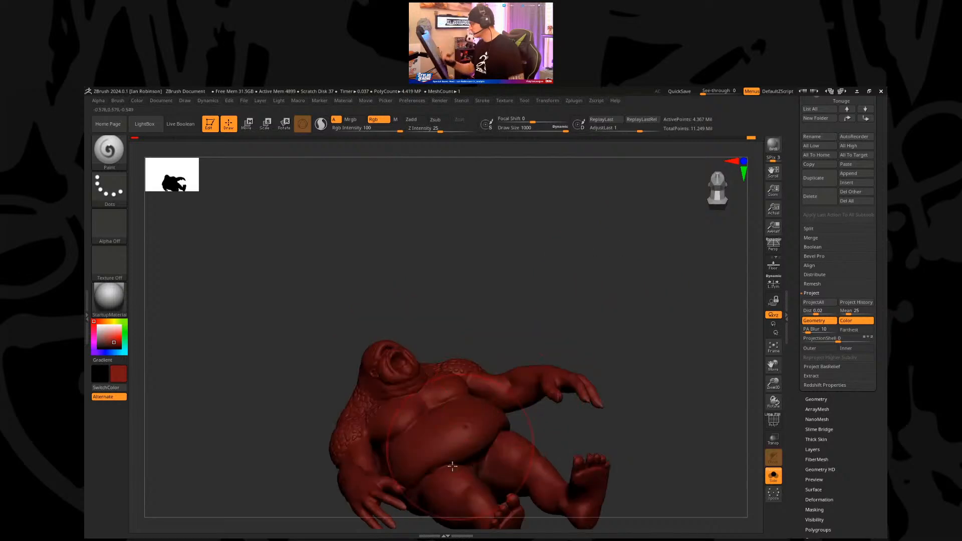
{"action": "left_click_drag", "start_coordinate": [601, 321], "coordinate": [521, 317]}
Step: Rename the Body's untitled layer to BloodRed
{"action": "left_click_drag", "start_coordinate": [821, 476], "coordinate": [821, 394]}
{"action": "left_click", "coordinate": [816, 367]}
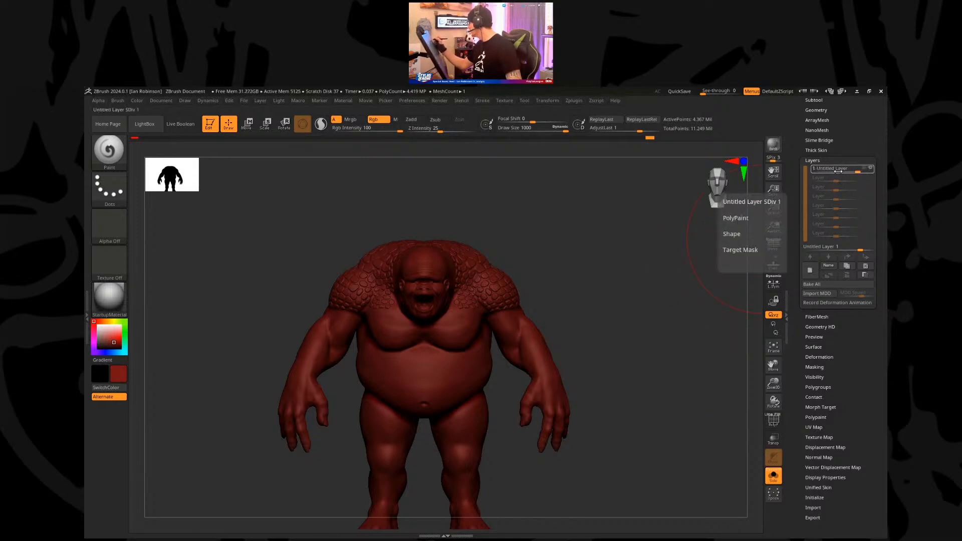
{"action": "type", "text": "Blood"}
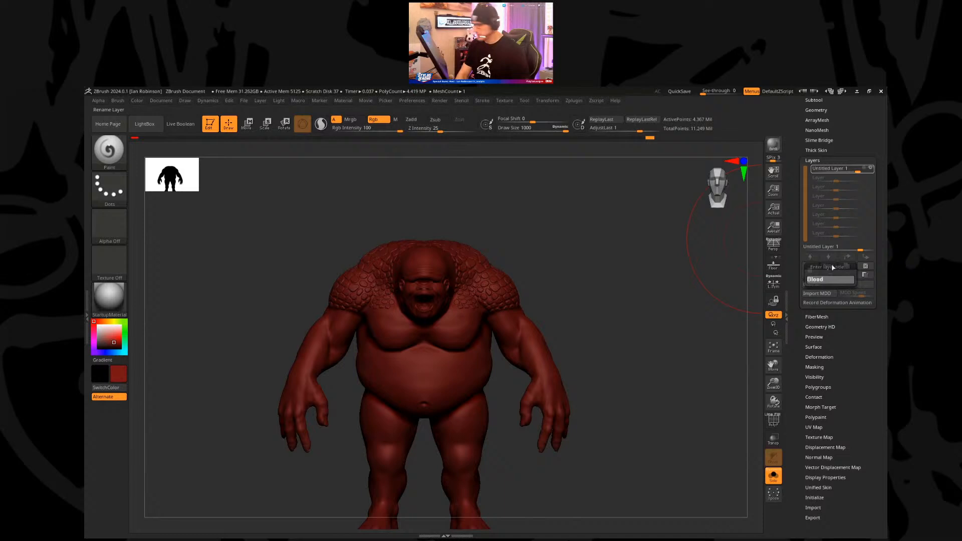
{"action": "type", "text": "Red"}
{"action": "key", "text": "Return"}
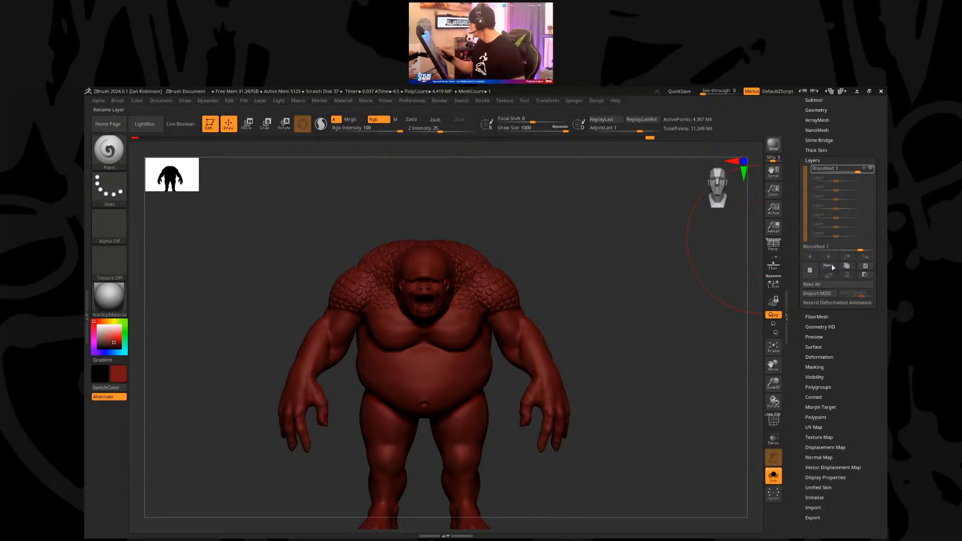
Step: Add a second layer to the Body, choose an orange paint colour and reduce the draw size to about 385
{"action": "left_click", "coordinate": [810, 270]}
{"action": "key", "text": "s"}
{"action": "mouse_move", "coordinate": [603, 269]}
{"action": "left_mouse_down"}
{"action": "mouse_move", "coordinate": [591, 267]}
{"action": "mouse_move", "coordinate": [619, 267]}
{"action": "mouse_move", "coordinate": [587, 265]}
{"action": "left_mouse_up"}
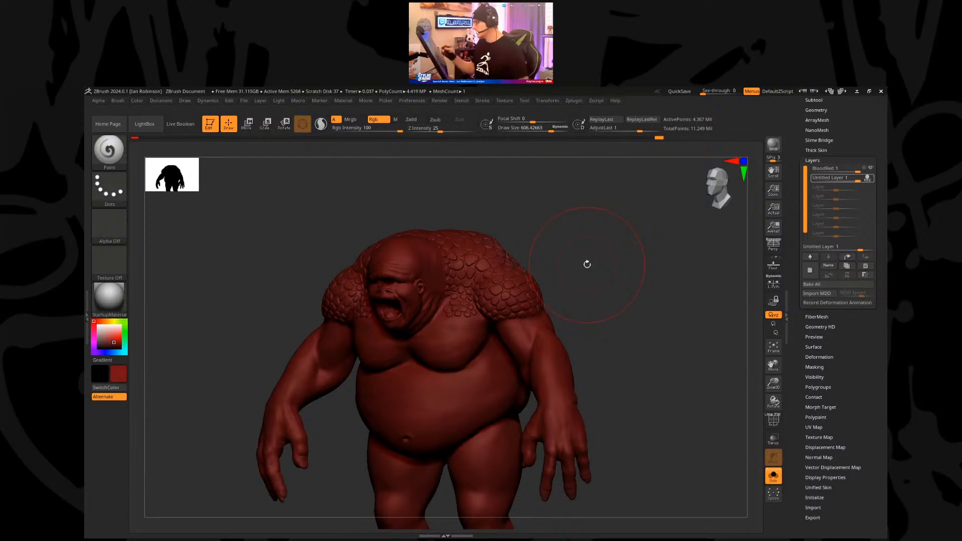
{"action": "left_click", "coordinate": [106, 321]}
{"action": "left_click", "coordinate": [119, 339]}
{"action": "mouse_move", "coordinate": [612, 253]}
{"action": "left_mouse_down", "text": "alt"}
{"action": "mouse_move", "coordinate": [618, 262]}
{"action": "mouse_move", "coordinate": [608, 262]}
{"action": "mouse_move", "coordinate": [621, 232]}
{"action": "left_mouse_up", "text": "alt"}
{"action": "key", "text": "s"}
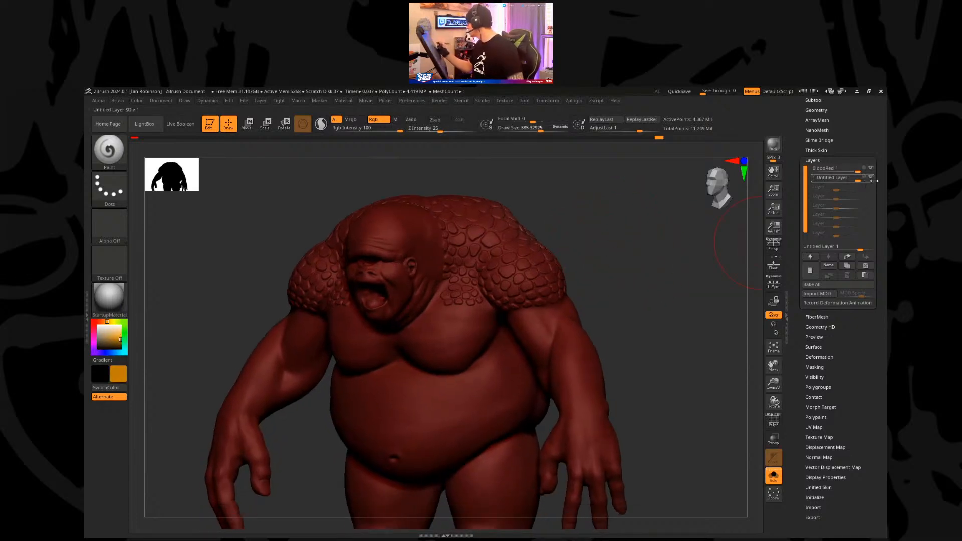
Step: Rename the new layer to OrangeHighlight and turn on recording for it
{"action": "left_click", "coordinate": [831, 265]}
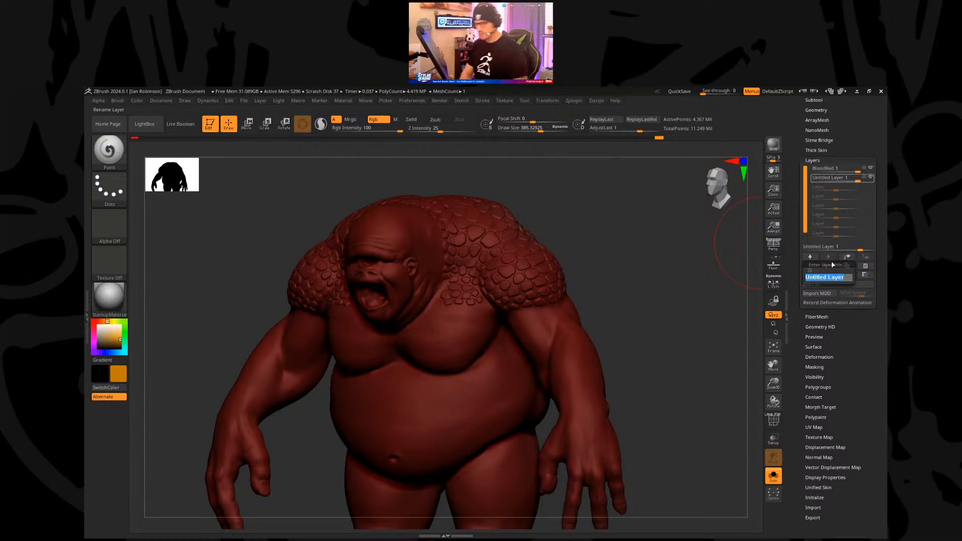
{"action": "type", "text": "Oa"}
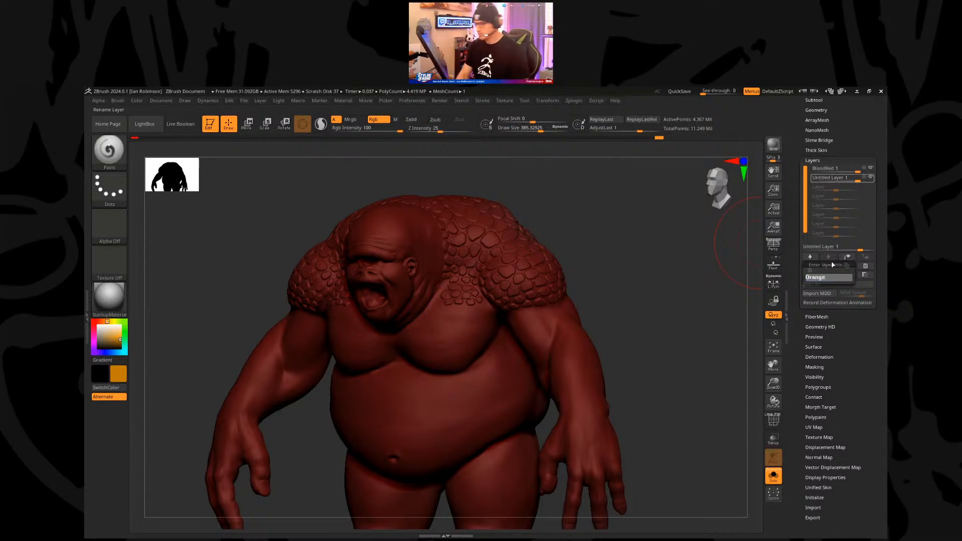
{"action": "key", "text": "shift"}
{"action": "type", "text": "angeHighlight"}
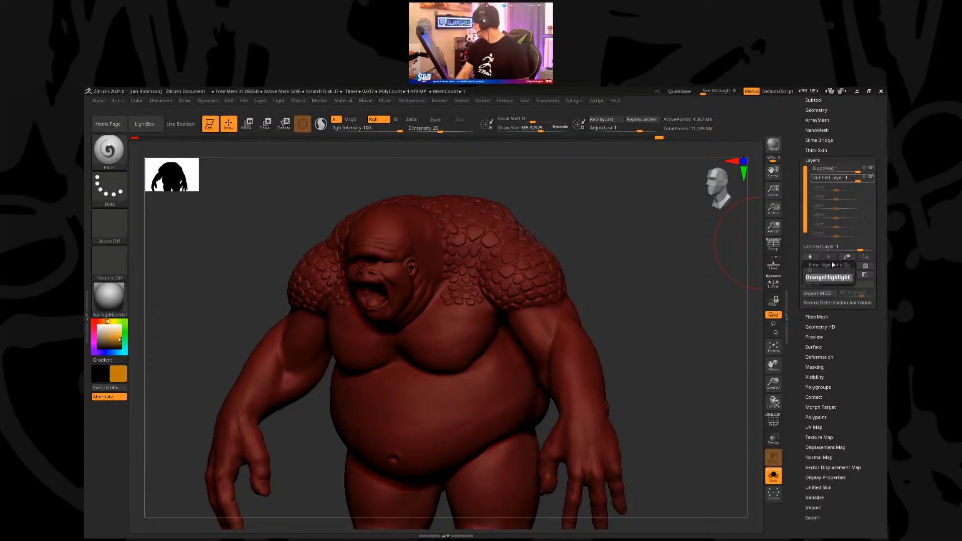
{"action": "key", "text": "Return"}
{"action": "left_click", "coordinate": [865, 178]}
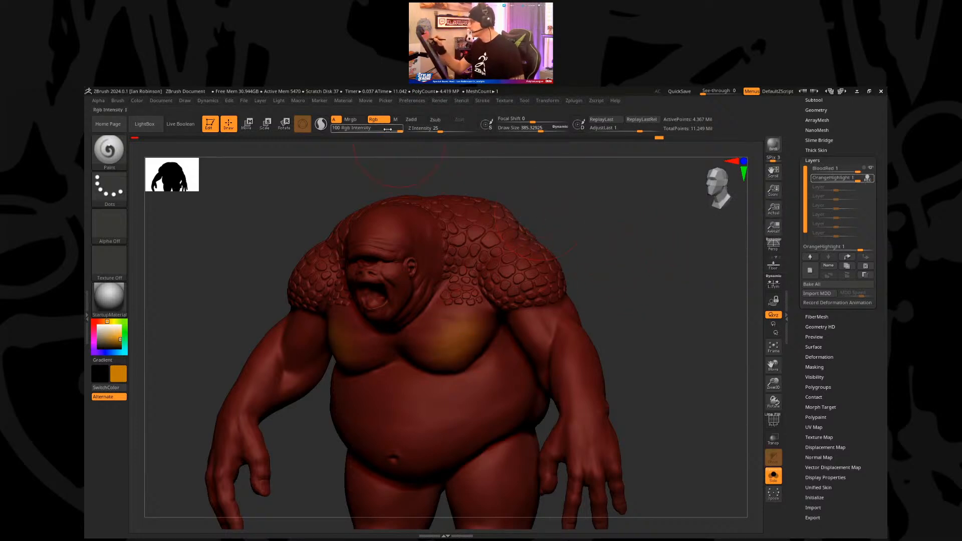
Step: Paint orange highlights on the chest and outer shoulder scales at Rgb intensity 39, raising the draw size to about 512
{"action": "left_click_drag", "start_coordinate": [544, 222], "coordinate": [507, 301]}
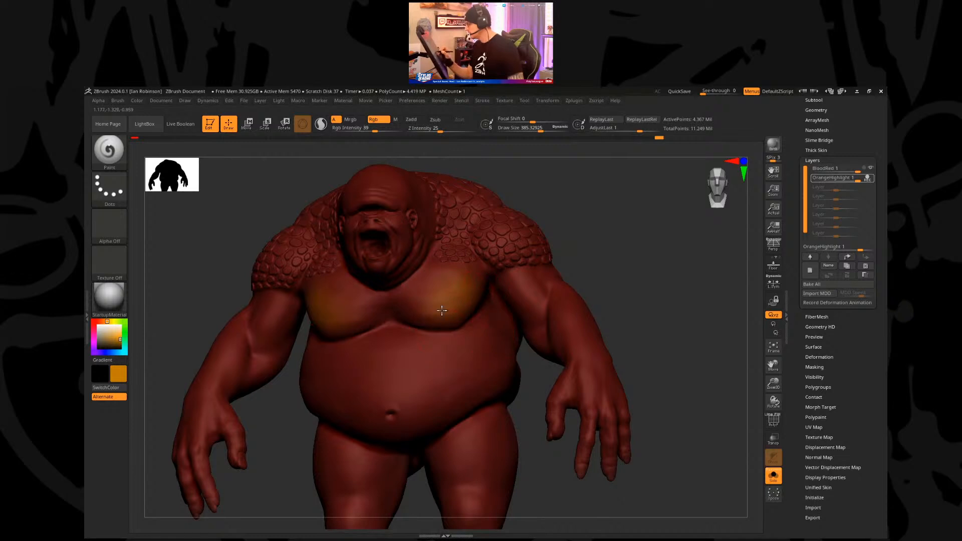
{"action": "key", "text": "s"}
{"action": "mouse_move", "coordinate": [610, 260]}
{"action": "left_mouse_down"}
{"action": "mouse_move", "coordinate": [624, 253]}
{"action": "mouse_move", "coordinate": [588, 249]}
{"action": "mouse_move", "coordinate": [565, 273]}
{"action": "mouse_move", "coordinate": [565, 258]}
{"action": "left_mouse_up"}
{"action": "key", "text": "s"}
{"action": "key", "text": "s"}
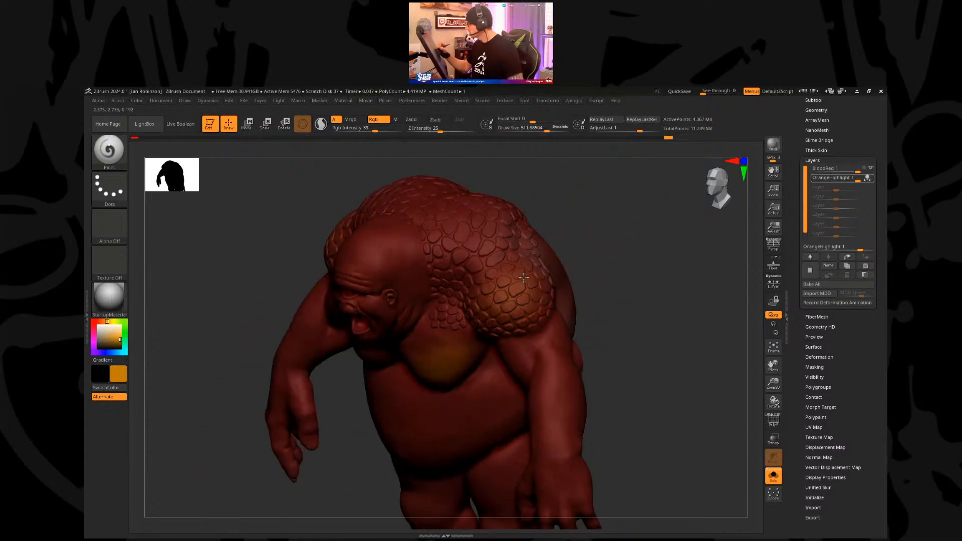
Step: Paint orange highlights over the shoulder and upper-back scales and on the crown of the head
{"action": "left_click_drag", "start_coordinate": [616, 226], "coordinate": [483, 310]}
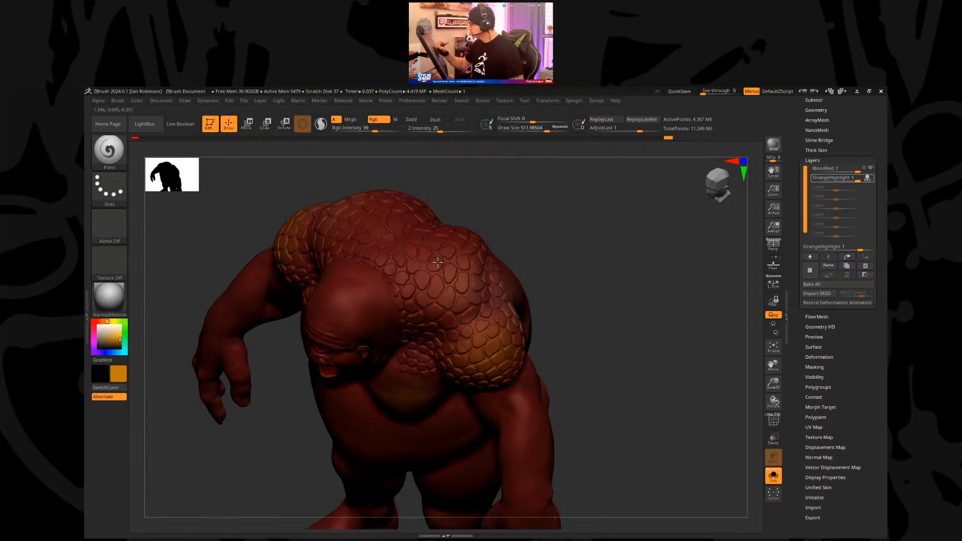
{"action": "left_click_drag", "start_coordinate": [573, 228], "coordinate": [482, 278]}
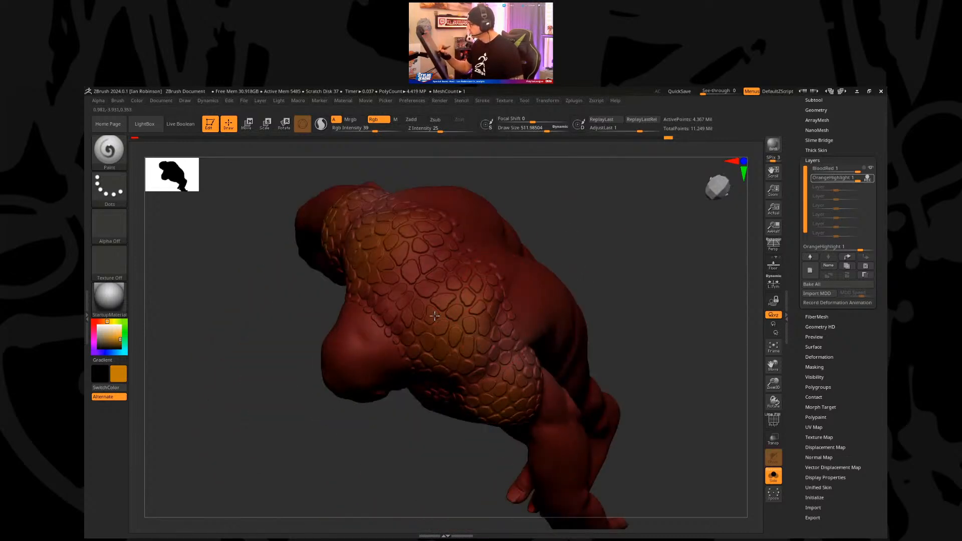
{"action": "left_click_drag", "start_coordinate": [354, 438], "coordinate": [514, 227]}
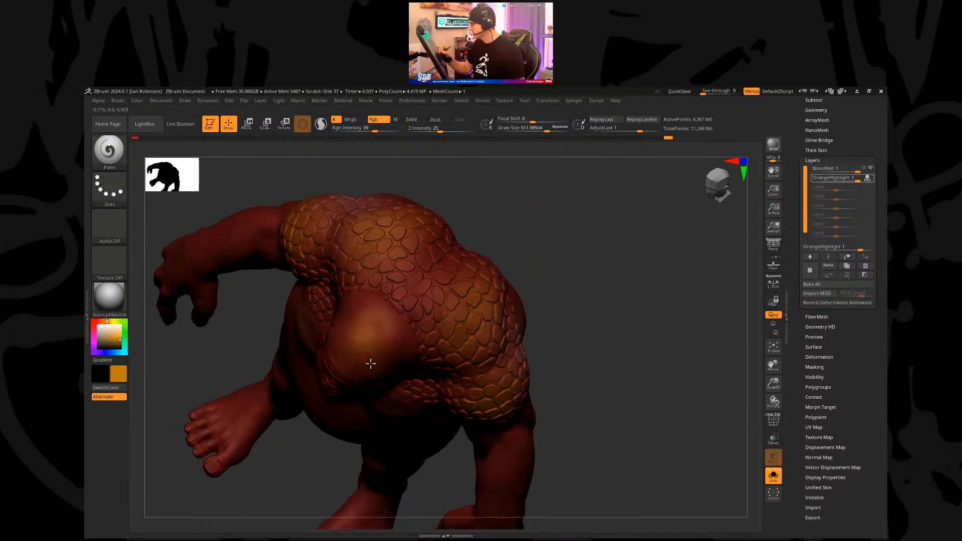
Step: Reduce the draw size to about 434 and build up orange on the side of the head and the chest muscles
{"action": "mouse_move", "coordinate": [534, 269]}
{"action": "left_mouse_down"}
{"action": "mouse_move", "coordinate": [578, 249]}
{"action": "mouse_move", "coordinate": [535, 249]}
{"action": "left_mouse_up"}
{"action": "key", "text": "s"}
{"action": "left_click_drag", "start_coordinate": [535, 249], "coordinate": [530, 249]}
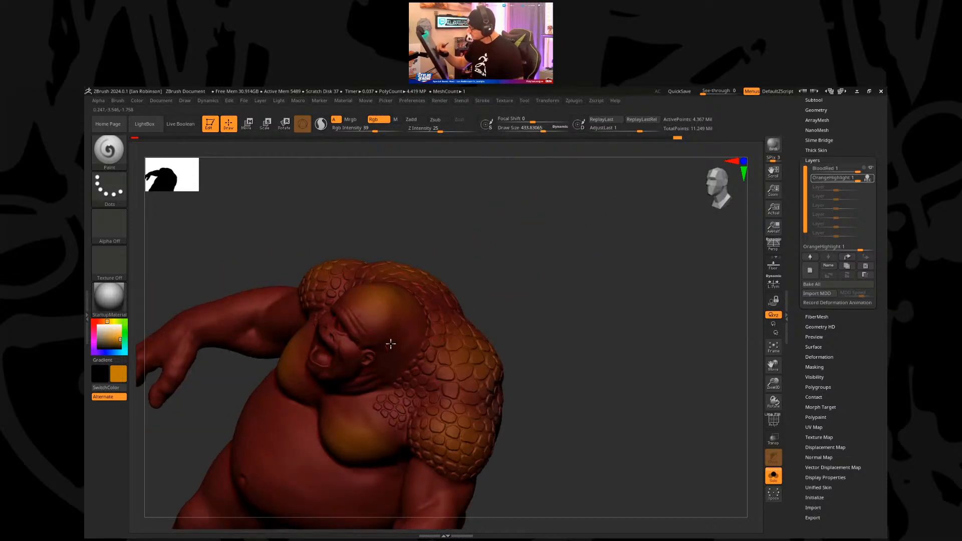
{"action": "left_click_drag", "start_coordinate": [471, 269], "coordinate": [427, 275]}
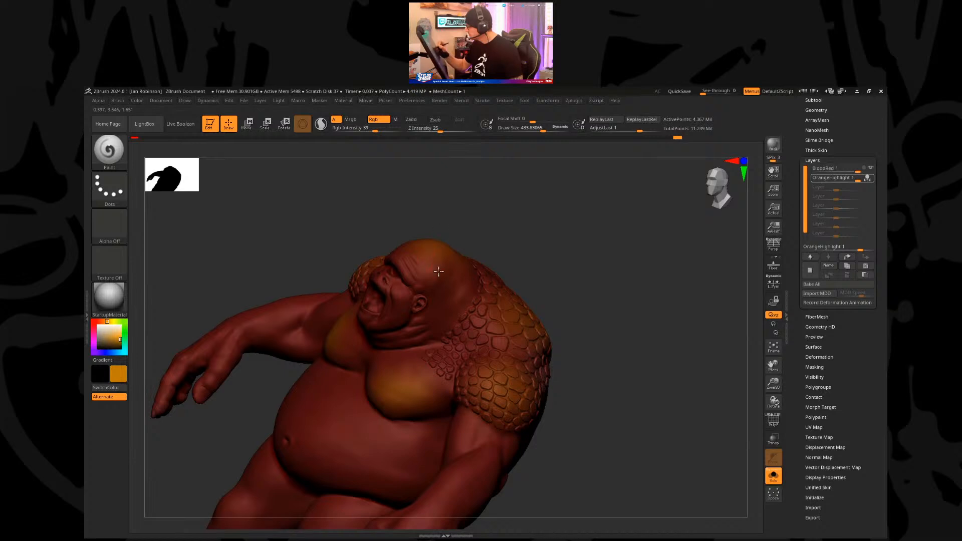
{"action": "mouse_move", "coordinate": [456, 314]}
{"action": "left_mouse_down"}
{"action": "mouse_move", "coordinate": [575, 276]}
{"action": "mouse_move", "coordinate": [430, 335]}
{"action": "left_mouse_up"}
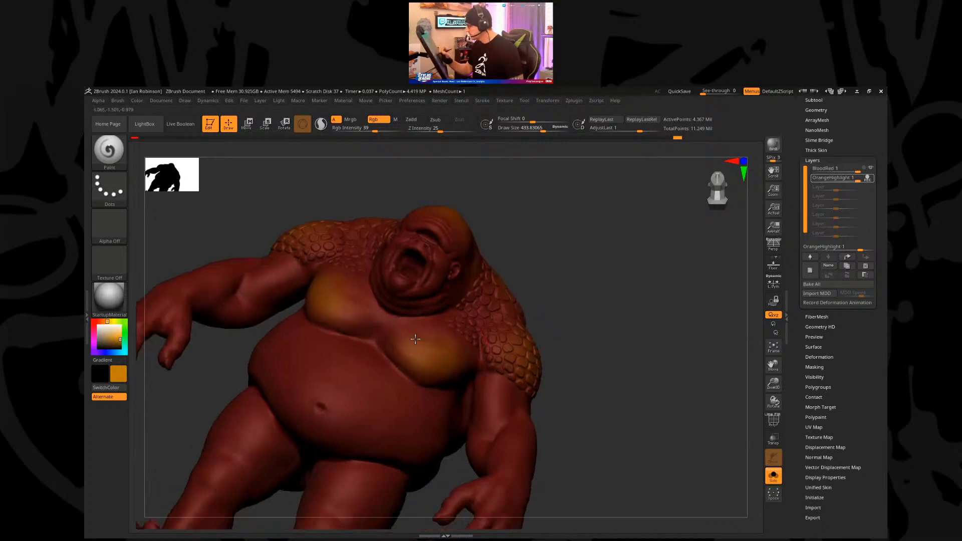
Step: Paint orange highlights along the upper arms and forearms, using draw sizes of about 362 and 451
{"action": "left_click_drag", "start_coordinate": [579, 288], "coordinate": [580, 297]}
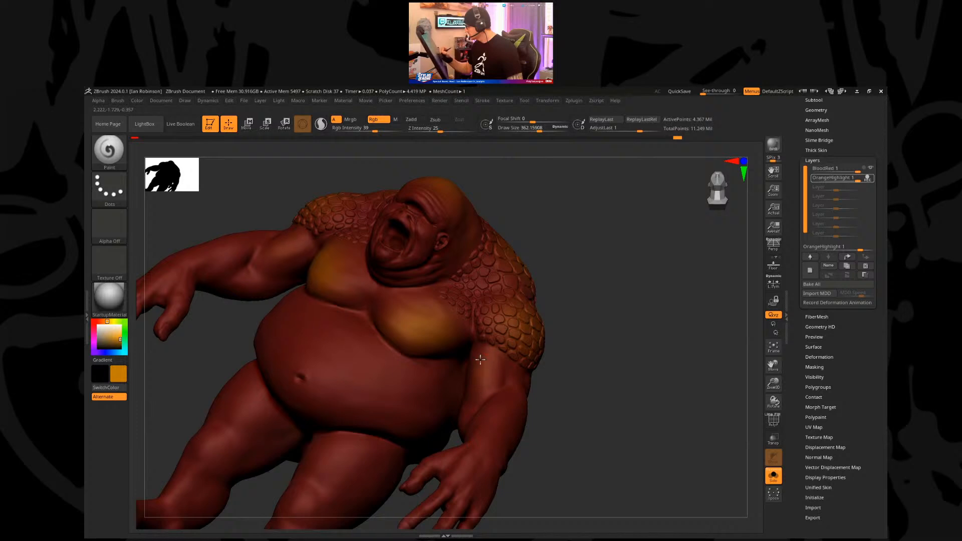
{"action": "mouse_move", "coordinate": [596, 346]}
{"action": "left_mouse_down"}
{"action": "mouse_move", "coordinate": [602, 287]}
{"action": "mouse_move", "coordinate": [595, 315]}
{"action": "left_mouse_up"}
{"action": "key", "text": "s"}
{"action": "left_click_drag", "start_coordinate": [554, 345], "coordinate": [563, 346]}
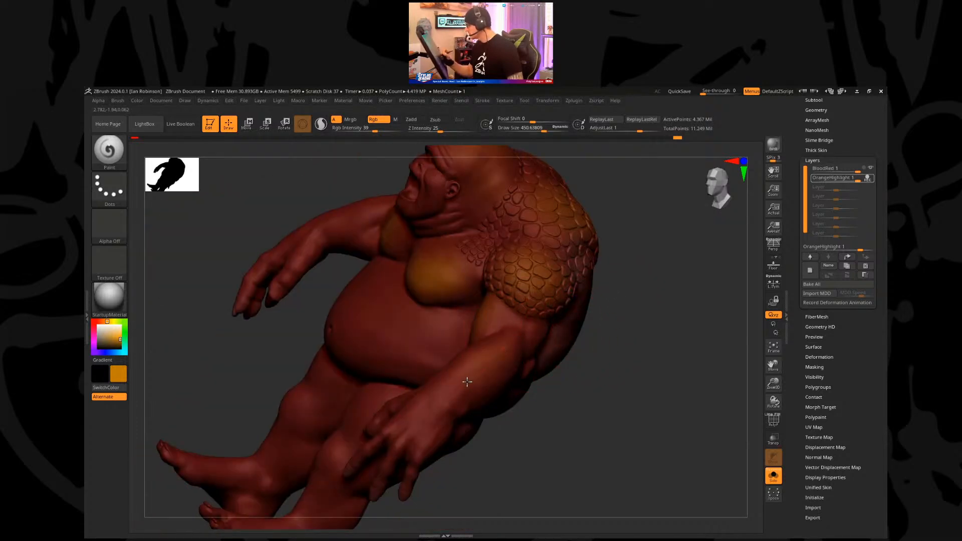
{"action": "left_click_drag", "start_coordinate": [597, 401], "coordinate": [488, 329]}
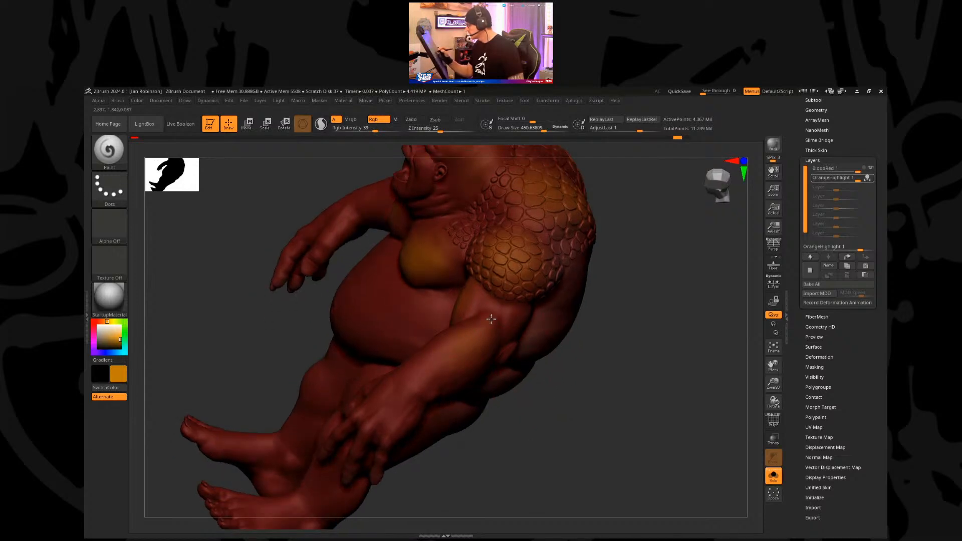
{"action": "left_click_drag", "start_coordinate": [552, 408], "coordinate": [529, 328]}
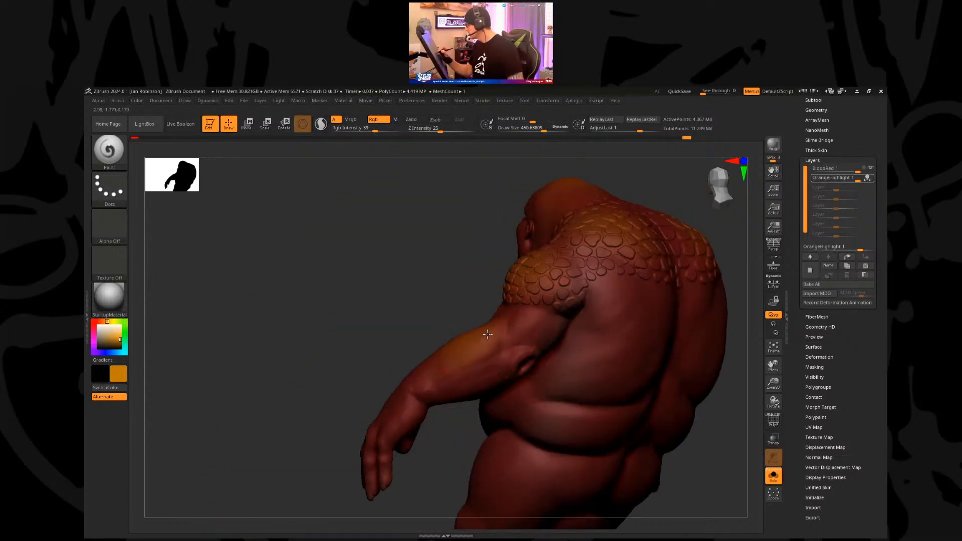
Step: Paint orange on the backs of the upper arms above the elbows at a draw size of about 325
{"action": "key", "text": "s"}
{"action": "mouse_move", "coordinate": [431, 292]}
{"action": "left_mouse_down"}
{"action": "mouse_move", "coordinate": [419, 290]}
{"action": "mouse_move", "coordinate": [507, 326]}
{"action": "left_mouse_up"}
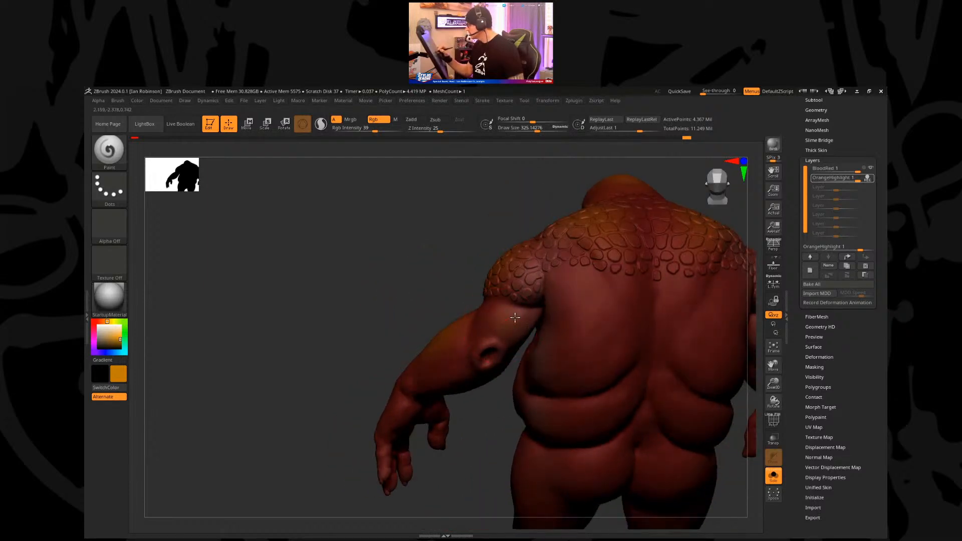
{"action": "mouse_move", "coordinate": [480, 427]}
{"action": "left_mouse_down", "text": "alt"}
{"action": "mouse_move", "coordinate": [416, 423]}
{"action": "mouse_move", "coordinate": [421, 410]}
{"action": "left_mouse_up", "text": "alt"}
Step: Increase the draw size to about 494 and strengthen the orange on the rear shoulder and upper-back scales
{"action": "key", "text": "s"}
{"action": "mouse_move", "coordinate": [523, 292]}
{"action": "left_mouse_down"}
{"action": "mouse_move", "coordinate": [535, 292]}
{"action": "mouse_move", "coordinate": [472, 318]}
{"action": "mouse_move", "coordinate": [600, 228]}
{"action": "mouse_move", "coordinate": [474, 275]}
{"action": "left_mouse_up"}
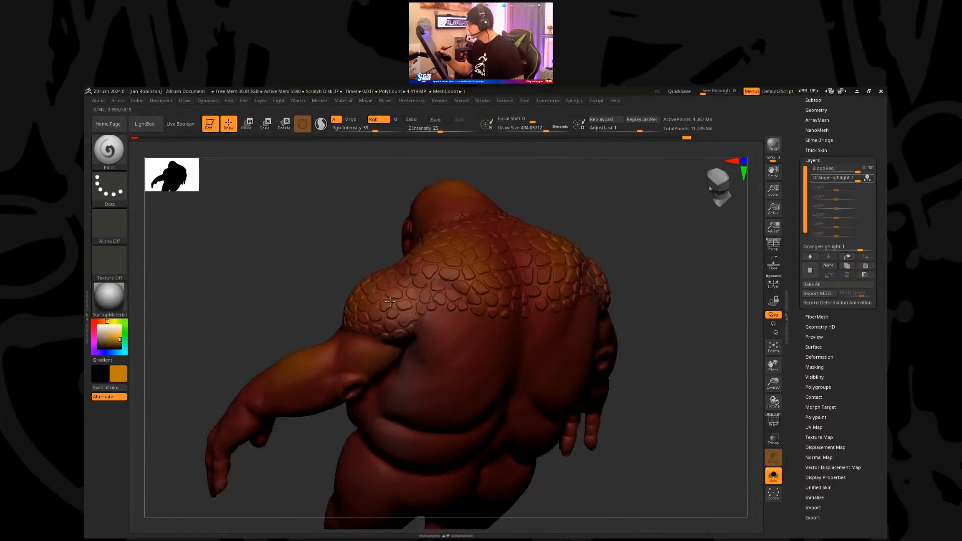
{"action": "mouse_move", "coordinate": [608, 251]}
{"action": "left_mouse_down"}
{"action": "mouse_move", "coordinate": [565, 311]}
{"action": "mouse_move", "coordinate": [574, 278]}
{"action": "left_mouse_up"}
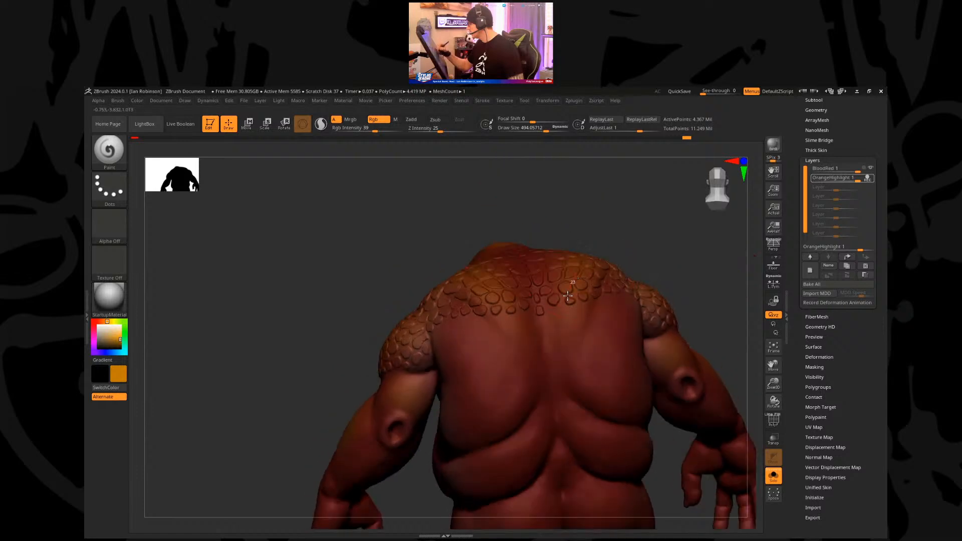
{"action": "left_click_drag", "start_coordinate": [649, 232], "coordinate": [514, 209]}
Step: Paint orange highlights over the back muscles, the lower-back folds and the belly
{"action": "left_click_drag", "start_coordinate": [587, 250], "coordinate": [436, 350]}
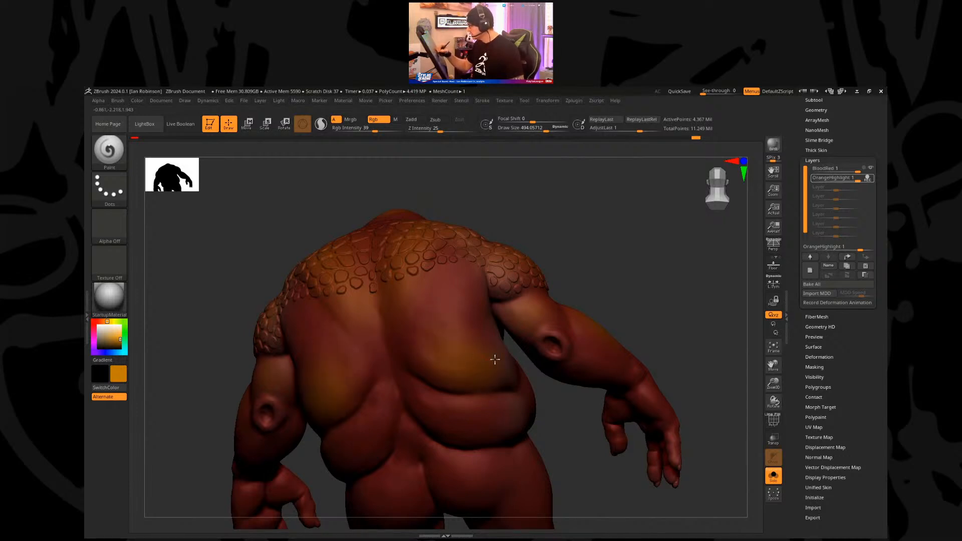
{"action": "left_click_drag", "start_coordinate": [621, 251], "coordinate": [532, 382]}
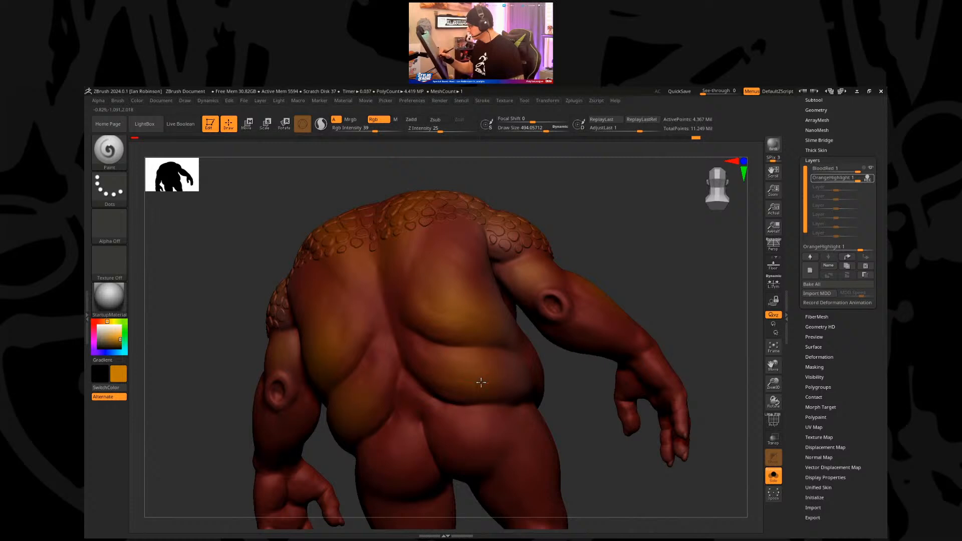
{"action": "mouse_move", "coordinate": [646, 281]}
{"action": "left_mouse_down"}
{"action": "mouse_move", "coordinate": [668, 245]}
{"action": "mouse_move", "coordinate": [636, 281]}
{"action": "mouse_move", "coordinate": [616, 344]}
{"action": "mouse_move", "coordinate": [623, 365]}
{"action": "mouse_move", "coordinate": [492, 315]}
{"action": "left_mouse_up"}
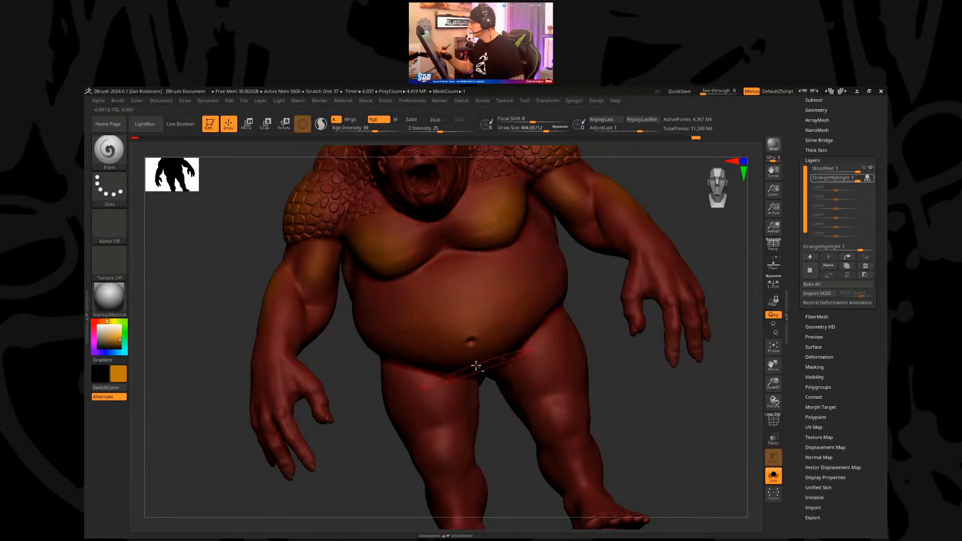
{"action": "left_click_drag", "start_coordinate": [453, 230], "coordinate": [469, 403]}
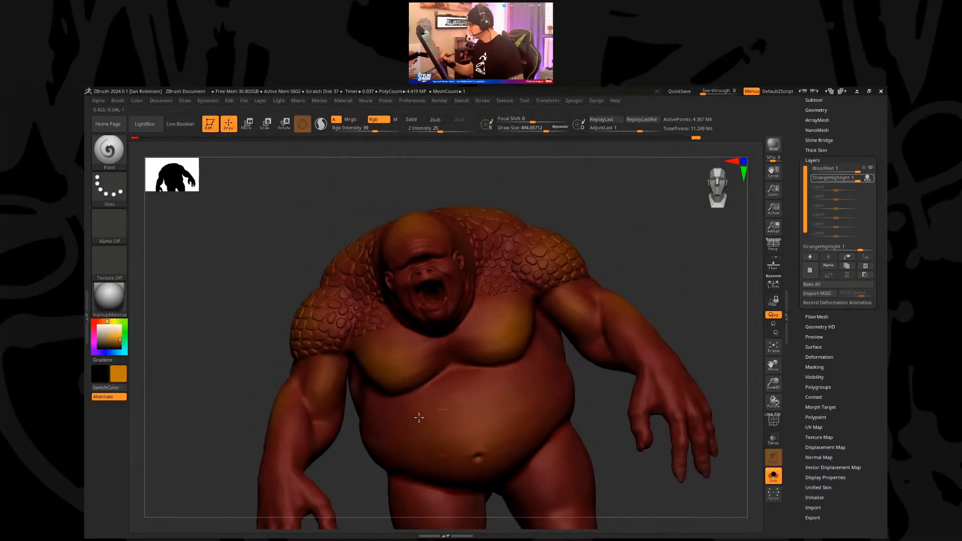
Step: Paint an orange highlight along the brow ridge above the eye with a draw size of about 68
{"action": "right_click_drag", "start_coordinate": [425, 321], "coordinate": [430, 284]}
{"action": "mouse_move", "coordinate": [518, 191]}
{"action": "left_mouse_down"}
{"action": "mouse_move", "coordinate": [526, 189]}
{"action": "mouse_move", "coordinate": [512, 197]}
{"action": "mouse_move", "coordinate": [542, 290]}
{"action": "left_mouse_up"}
{"action": "key", "text": "s"}
{"action": "right_click_drag", "start_coordinate": [542, 290], "coordinate": [545, 326], "text": "ctrl"}
{"action": "right_click_drag", "start_coordinate": [430, 306], "coordinate": [470, 411], "text": "alt"}
{"action": "key", "text": "s"}
{"action": "left_click_drag", "start_coordinate": [420, 248], "coordinate": [409, 247]}
{"action": "right_click_drag", "start_coordinate": [398, 260], "coordinate": [434, 360], "text": "alt"}
{"action": "left_click_drag", "start_coordinate": [397, 246], "coordinate": [430, 240]}
{"action": "key", "text": "s"}
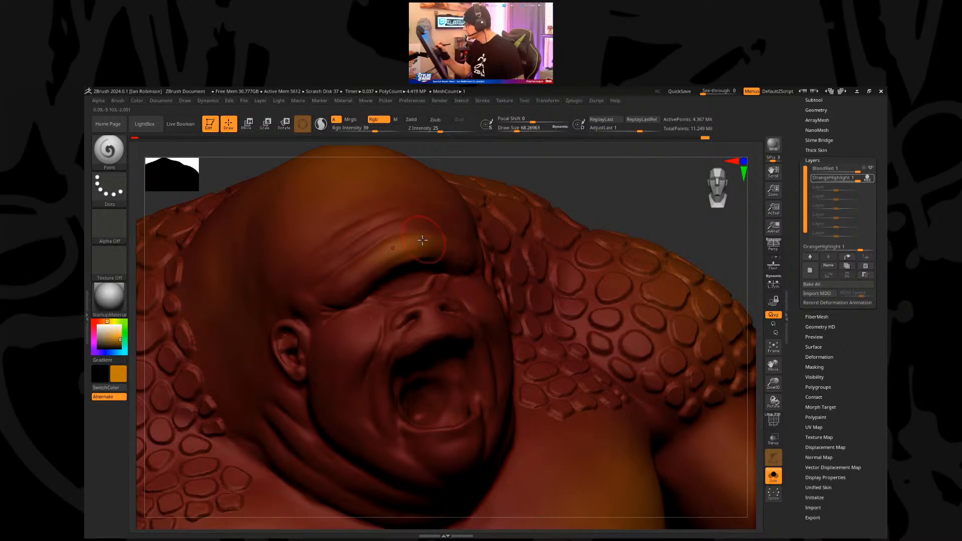
Step: Reduce the draw size to about 39 and paint orange highlights around the nostrils
{"action": "right_click_drag", "start_coordinate": [426, 307], "coordinate": [457, 338], "text": "ctrl"}
{"action": "key", "text": "s"}
{"action": "left_click_drag", "start_coordinate": [457, 316], "coordinate": [438, 326]}
{"action": "right_click_drag", "start_coordinate": [438, 326], "coordinate": [441, 305]}
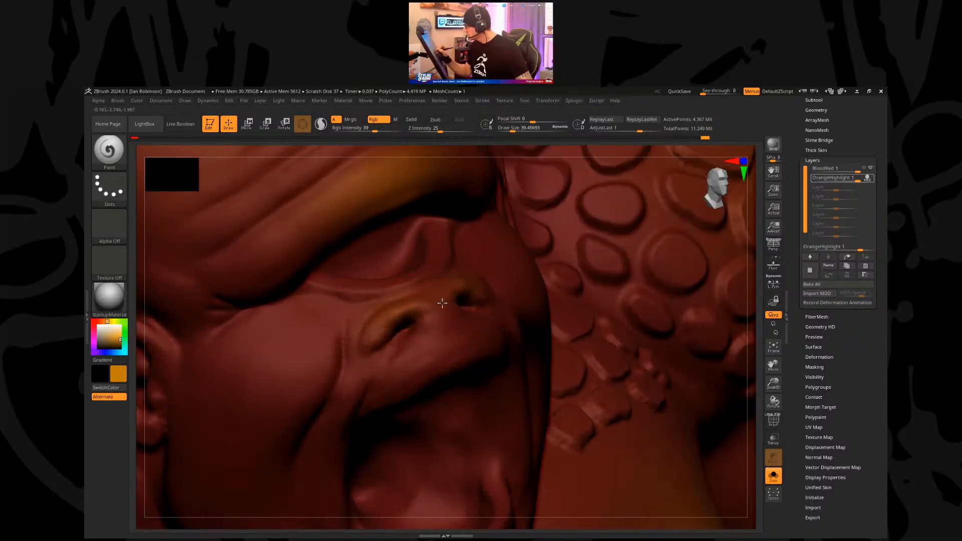
Step: Paint orange highlights on the upper lip and cheeks, enlarging the draw size to about 72 and 105
{"action": "key", "text": "s"}
{"action": "left_click_drag", "start_coordinate": [286, 362], "coordinate": [306, 362]}
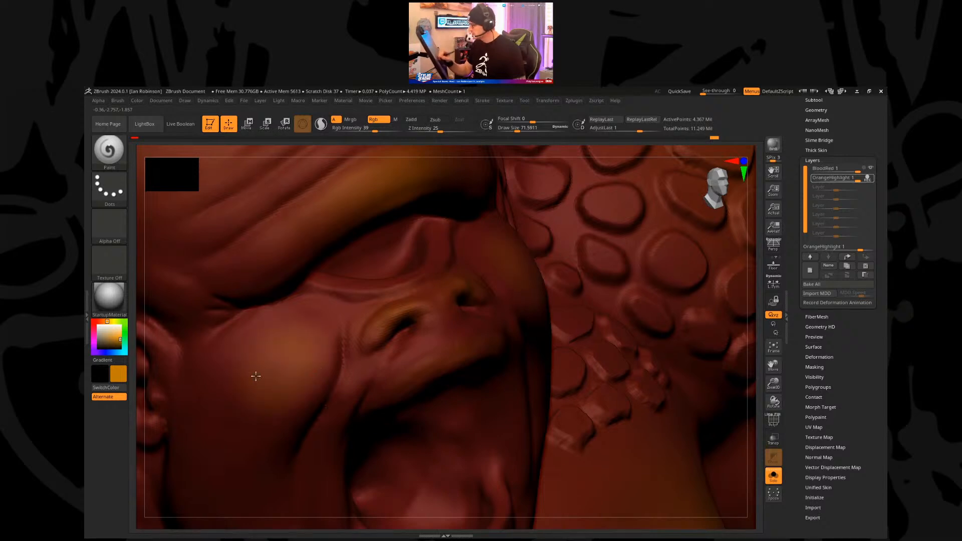
{"action": "right_click_drag", "start_coordinate": [307, 385], "coordinate": [360, 319]}
{"action": "mouse_move", "coordinate": [633, 214]}
{"action": "right_mouse_down"}
{"action": "mouse_move", "coordinate": [625, 238]}
{"action": "mouse_move", "coordinate": [588, 247]}
{"action": "right_mouse_up"}
{"action": "key", "text": "s"}
{"action": "left_click_drag", "start_coordinate": [589, 248], "coordinate": [608, 248]}
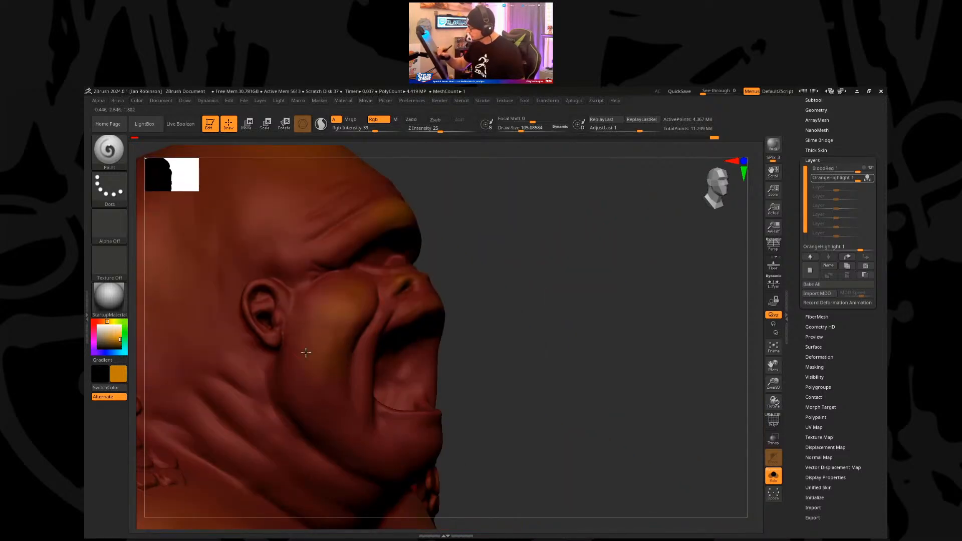
Step: Reduce the draw size to about 45 and highlight the rim and lobe of the ear in orange
{"action": "key", "text": "s"}
{"action": "mouse_move", "coordinate": [266, 293]}
{"action": "left_mouse_down"}
{"action": "mouse_move", "coordinate": [249, 285]}
{"action": "mouse_move", "coordinate": [277, 301]}
{"action": "mouse_move", "coordinate": [280, 289]}
{"action": "left_mouse_up"}
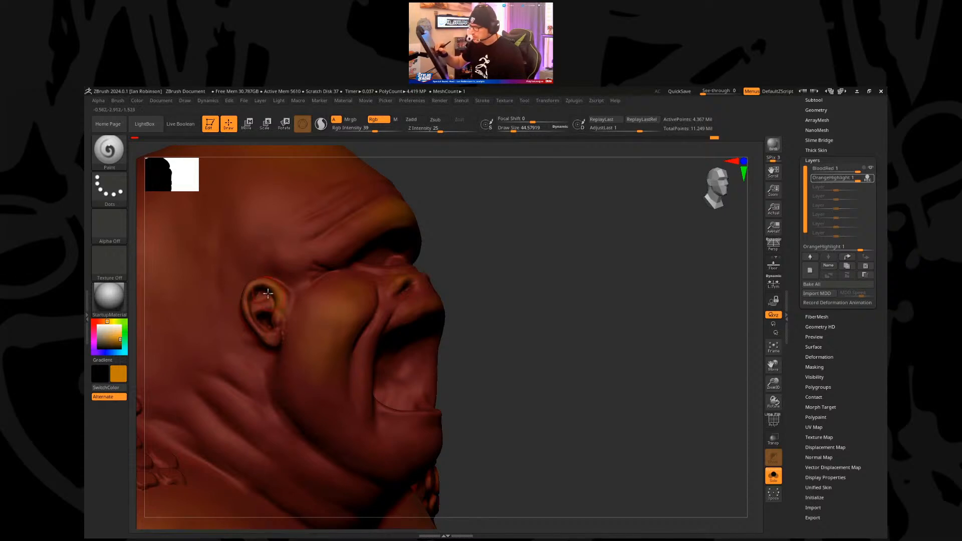
{"action": "left_click_drag", "start_coordinate": [453, 208], "coordinate": [522, 226]}
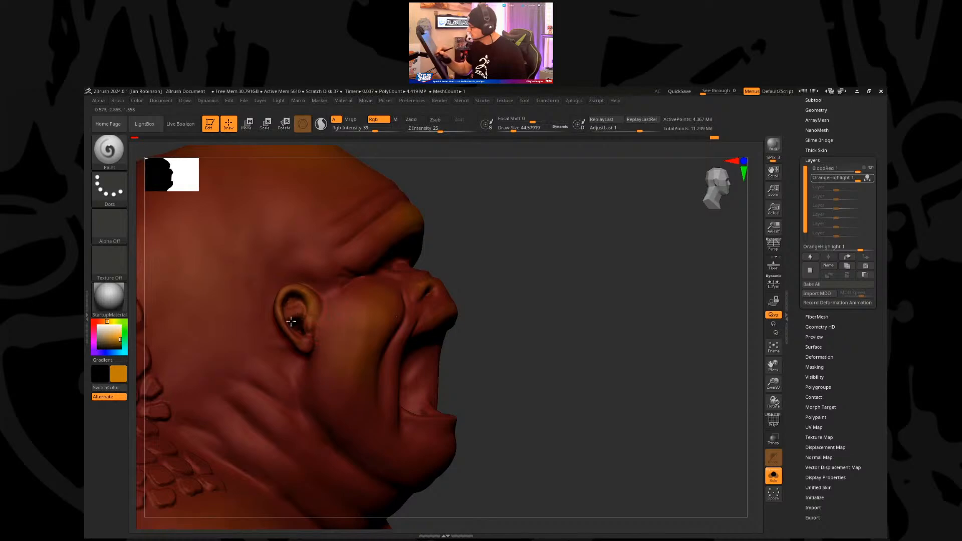
Step: Enlarge the draw size to about 160 and paint orange highlights on the chin, jowls and neck folds
{"action": "mouse_move", "coordinate": [516, 281]}
{"action": "left_mouse_down"}
{"action": "mouse_move", "coordinate": [533, 279]}
{"action": "mouse_move", "coordinate": [516, 306]}
{"action": "mouse_move", "coordinate": [575, 229]}
{"action": "mouse_move", "coordinate": [596, 251]}
{"action": "mouse_move", "coordinate": [533, 266]}
{"action": "left_mouse_up"}
{"action": "key", "text": "s"}
{"action": "left_click_drag", "start_coordinate": [426, 278], "coordinate": [434, 267]}
{"action": "key", "text": "s"}
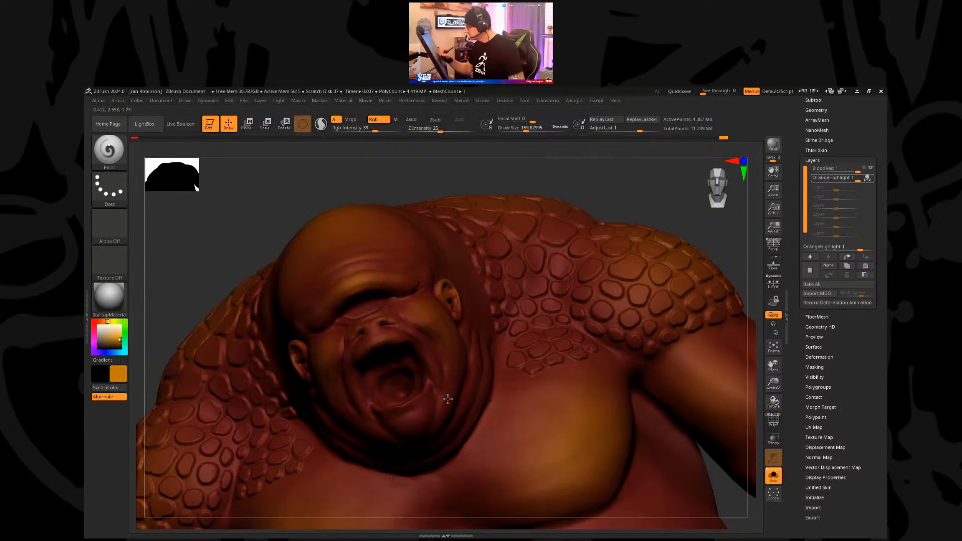
{"action": "right_click_drag", "start_coordinate": [480, 371], "coordinate": [420, 407]}
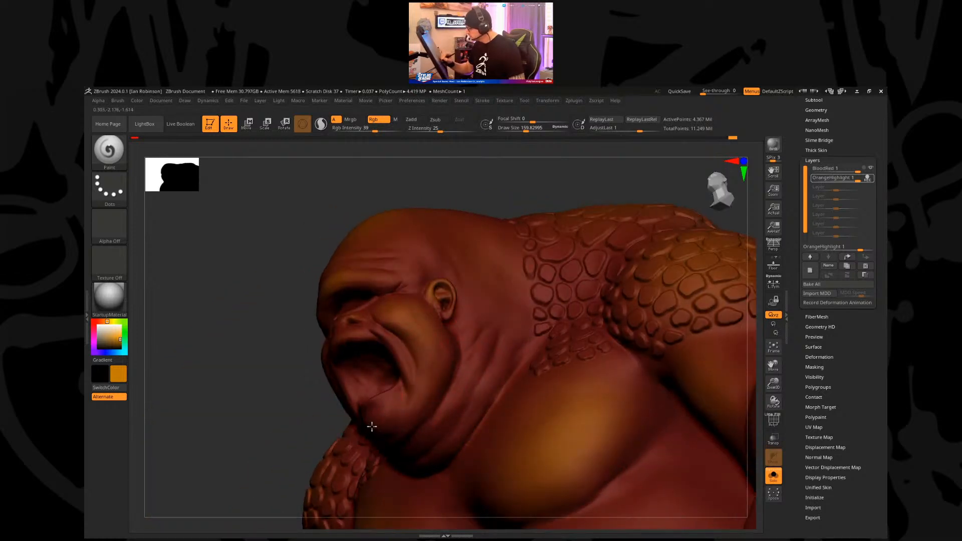
{"action": "mouse_move", "coordinate": [527, 191]}
{"action": "right_mouse_down"}
{"action": "mouse_move", "coordinate": [539, 172]}
{"action": "mouse_move", "coordinate": [555, 194]}
{"action": "mouse_move", "coordinate": [543, 269]}
{"action": "mouse_move", "coordinate": [540, 249]}
{"action": "mouse_move", "coordinate": [408, 404]}
{"action": "mouse_move", "coordinate": [508, 309]}
{"action": "right_mouse_up"}
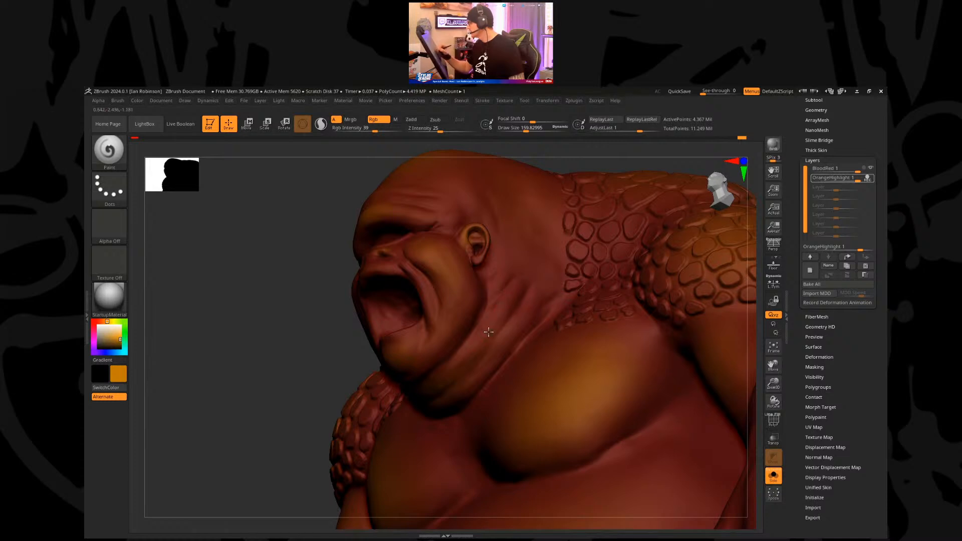
Step: Enlarge the draw size to about 264 and paint orange highlights across the back of the hand
{"action": "mouse_move", "coordinate": [337, 369]}
{"action": "right_mouse_down"}
{"action": "mouse_move", "coordinate": [307, 329]}
{"action": "mouse_move", "coordinate": [331, 350]}
{"action": "mouse_move", "coordinate": [606, 251]}
{"action": "mouse_move", "coordinate": [634, 271]}
{"action": "mouse_move", "coordinate": [629, 262]}
{"action": "mouse_move", "coordinate": [649, 315]}
{"action": "mouse_move", "coordinate": [657, 411]}
{"action": "mouse_move", "coordinate": [716, 418]}
{"action": "mouse_move", "coordinate": [604, 266]}
{"action": "right_mouse_up"}
{"action": "mouse_move", "coordinate": [604, 265]}
{"action": "right_mouse_down"}
{"action": "mouse_move", "coordinate": [616, 344]}
{"action": "mouse_move", "coordinate": [722, 359]}
{"action": "mouse_move", "coordinate": [642, 324]}
{"action": "mouse_move", "coordinate": [651, 325]}
{"action": "mouse_move", "coordinate": [635, 347]}
{"action": "right_mouse_up"}
{"action": "key", "text": "s"}
{"action": "left_click_drag", "start_coordinate": [564, 340], "coordinate": [569, 341]}
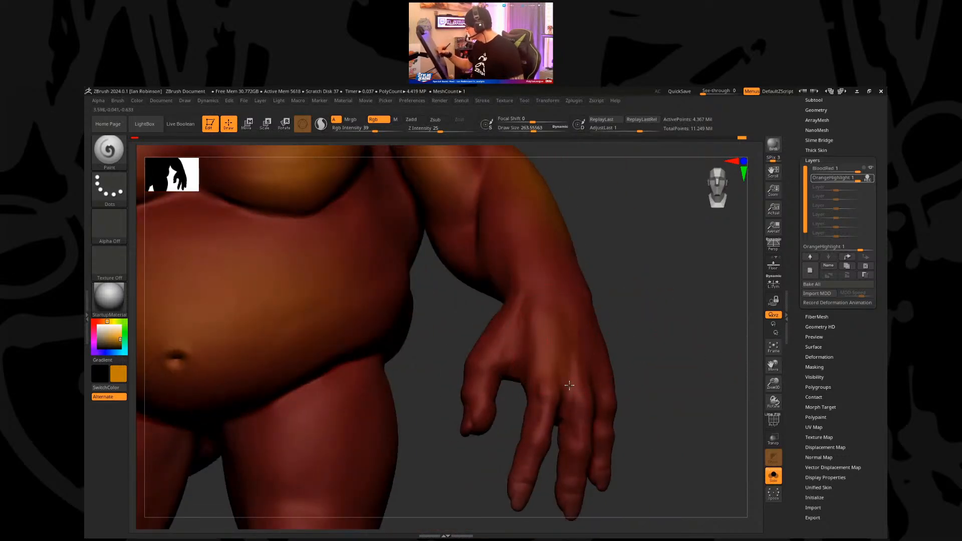
{"action": "mouse_move", "coordinate": [590, 387]}
{"action": "right_mouse_down"}
{"action": "mouse_move", "coordinate": [616, 326]}
{"action": "mouse_move", "coordinate": [498, 358]}
{"action": "right_mouse_up"}
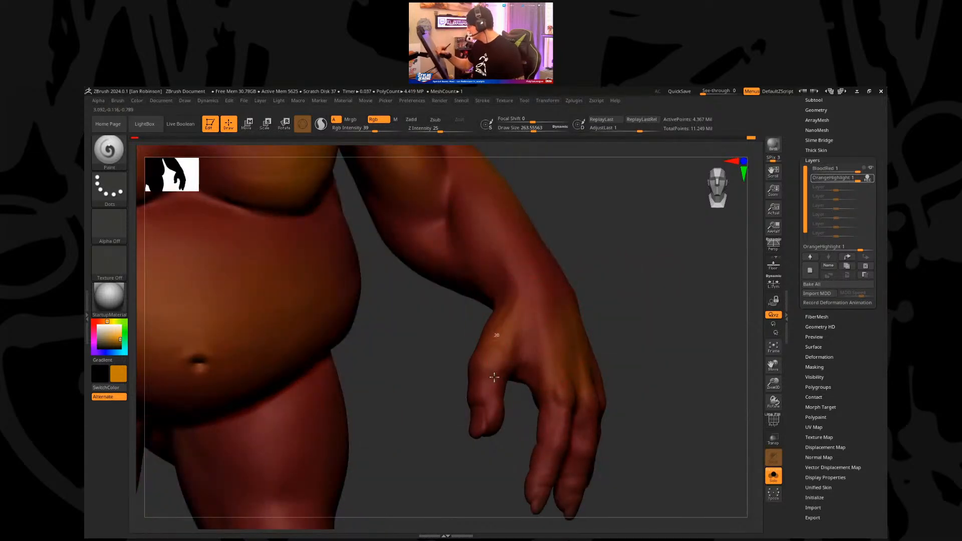
Step: Reduce the draw size to about 186 and highlight the knuckles, fingers and thumb in orange
{"action": "mouse_move", "coordinate": [609, 311]}
{"action": "right_mouse_down"}
{"action": "mouse_move", "coordinate": [647, 348]}
{"action": "mouse_move", "coordinate": [677, 355]}
{"action": "right_mouse_up"}
{"action": "key", "text": "s"}
{"action": "left_click_drag", "start_coordinate": [675, 355], "coordinate": [670, 353]}
{"action": "right_click_drag", "start_coordinate": [664, 340], "coordinate": [591, 366]}
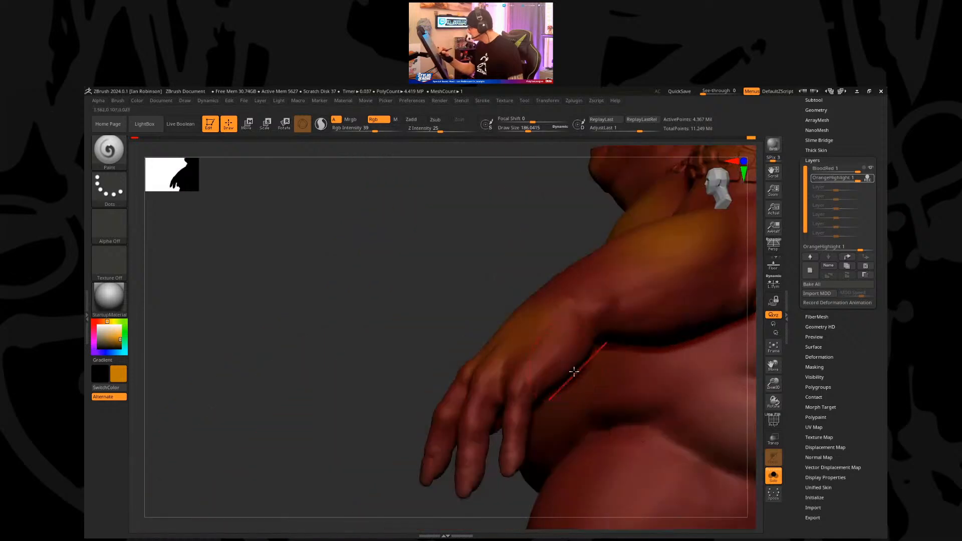
{"action": "left_click_drag", "start_coordinate": [547, 357], "coordinate": [516, 438]}
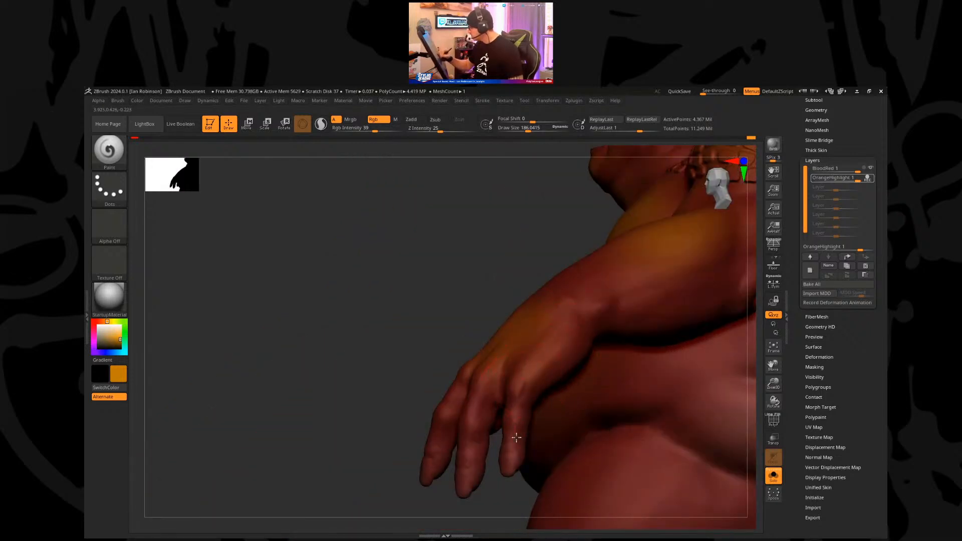
{"action": "right_click_drag", "start_coordinate": [461, 323], "coordinate": [478, 412]}
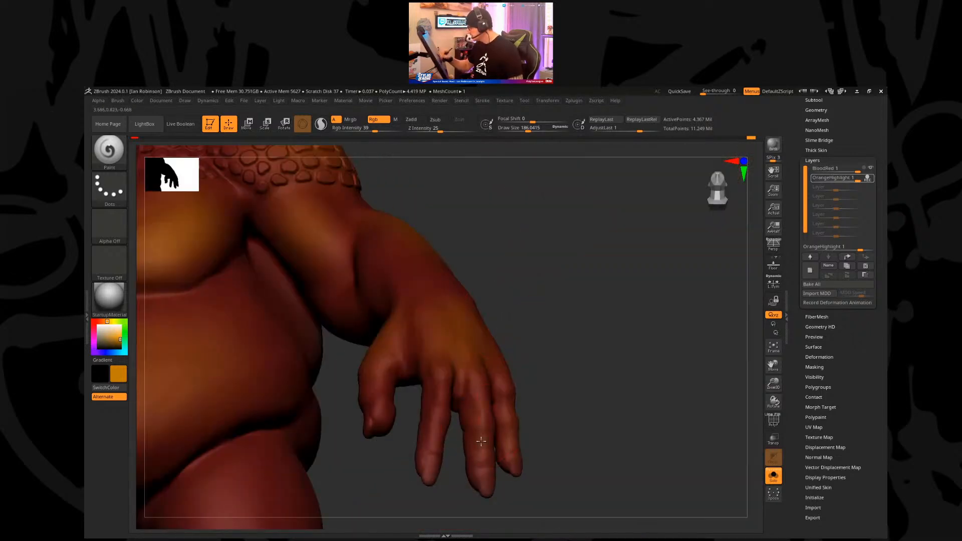
{"action": "right_click_drag", "start_coordinate": [551, 305], "coordinate": [369, 371]}
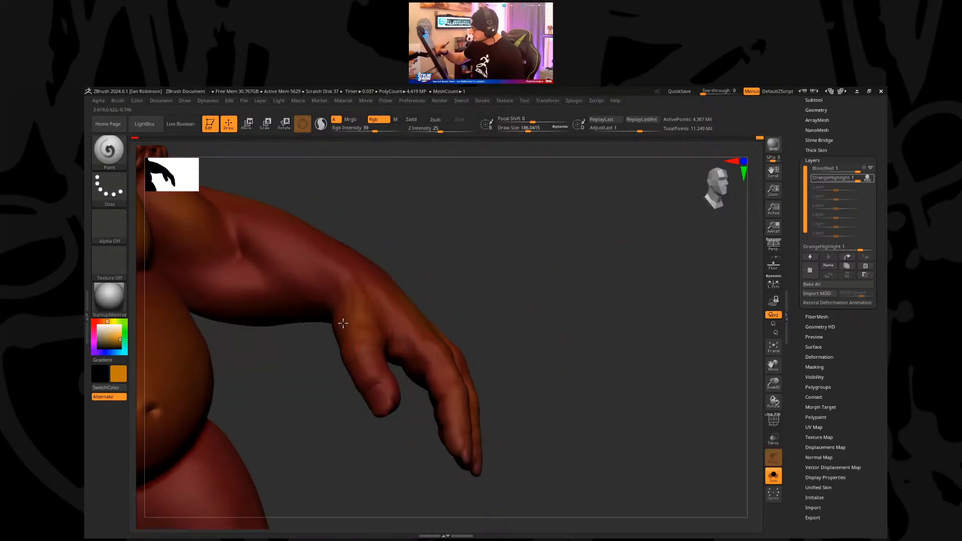
Step: Enlarge the draw size to about 304 and paint soft orange highlights along the forearm and upper arm
{"action": "right_click_drag", "start_coordinate": [344, 311], "coordinate": [513, 326]}
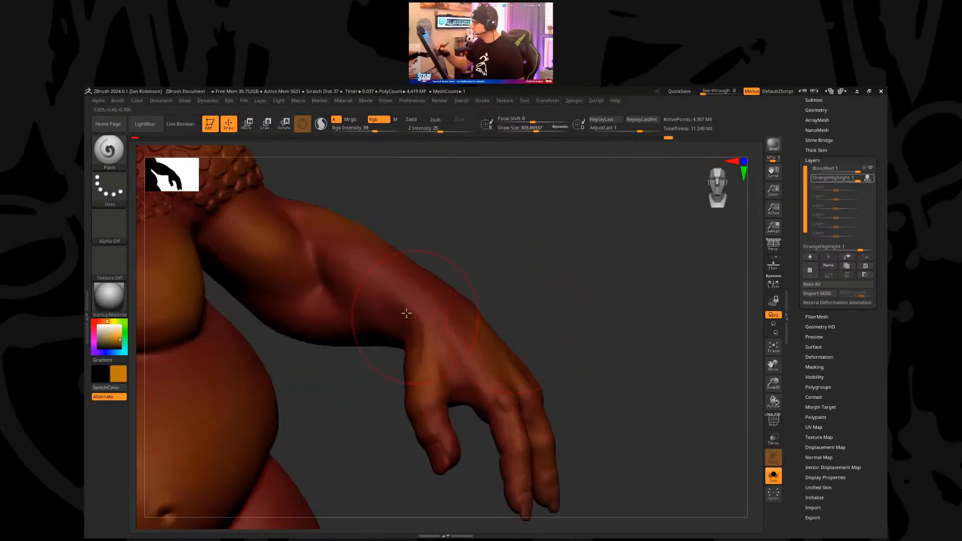
{"action": "right_click_drag", "start_coordinate": [451, 272], "coordinate": [404, 305]}
{"action": "right_click_drag", "start_coordinate": [386, 258], "coordinate": [332, 255]}
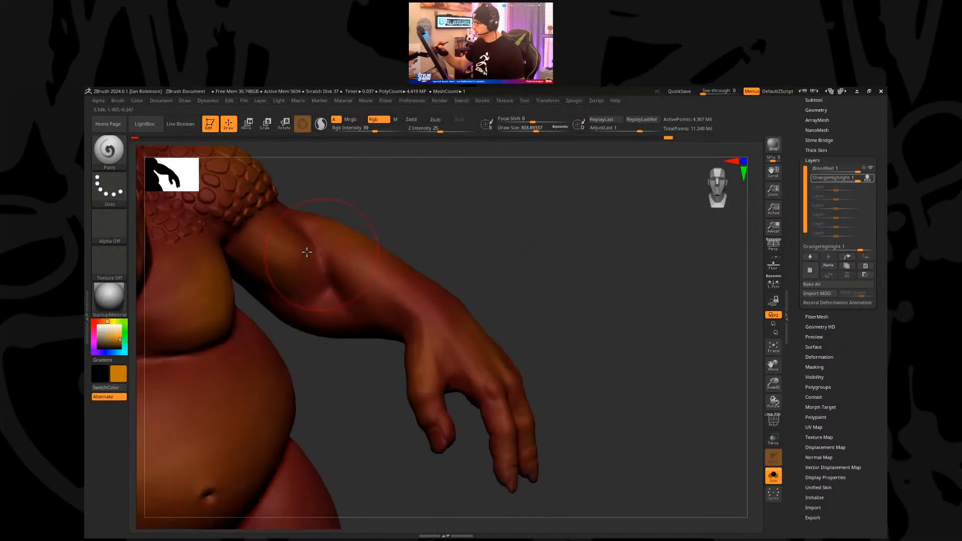
{"action": "right_click_drag", "start_coordinate": [282, 217], "coordinate": [391, 268]}
{"action": "right_click_drag", "start_coordinate": [370, 311], "coordinate": [423, 293]}
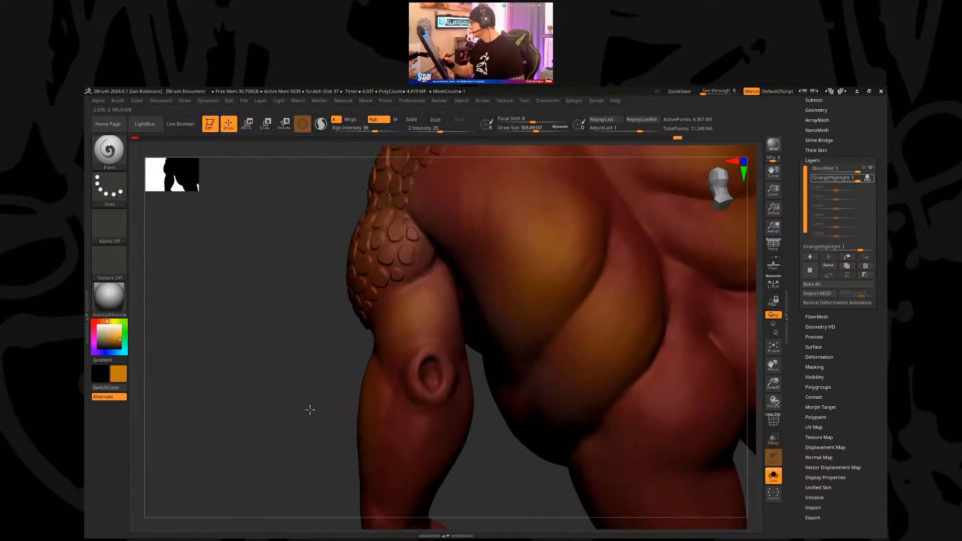
Step: Enlarge the draw size to about 521 and paint broad orange highlights over the shoulders, back and back rolls
{"action": "key", "text": "f"}
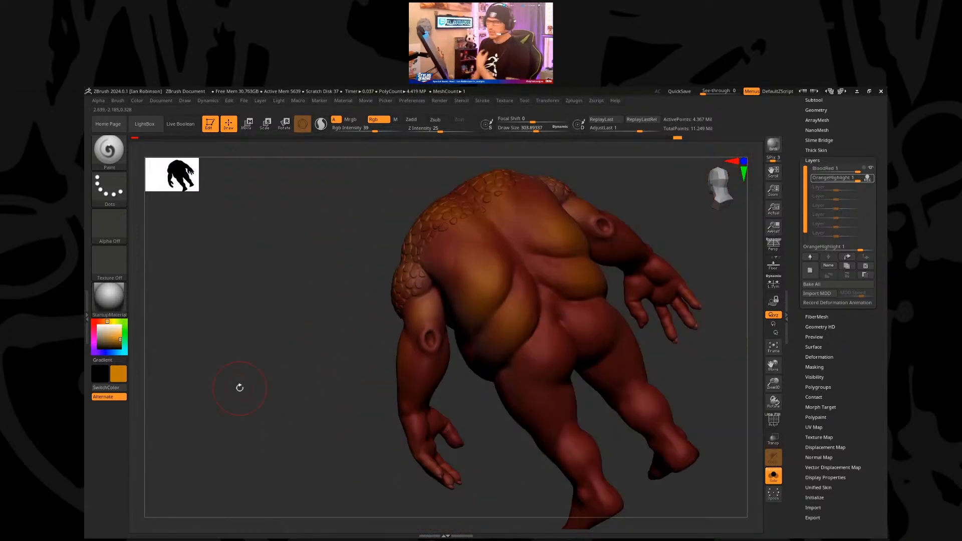
{"action": "right_click_drag", "start_coordinate": [374, 326], "coordinate": [476, 254]}
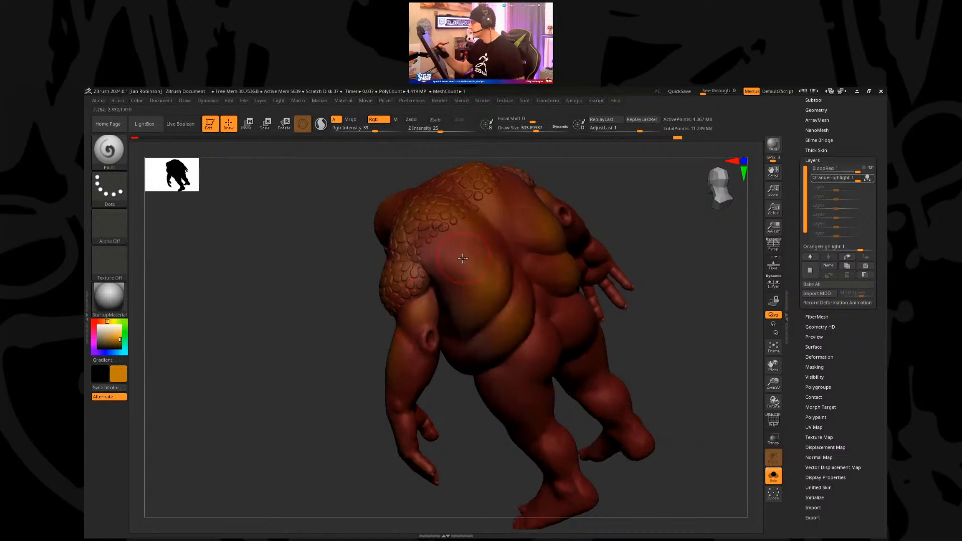
{"action": "key", "text": "s"}
{"action": "left_click", "coordinate": [432, 244]}
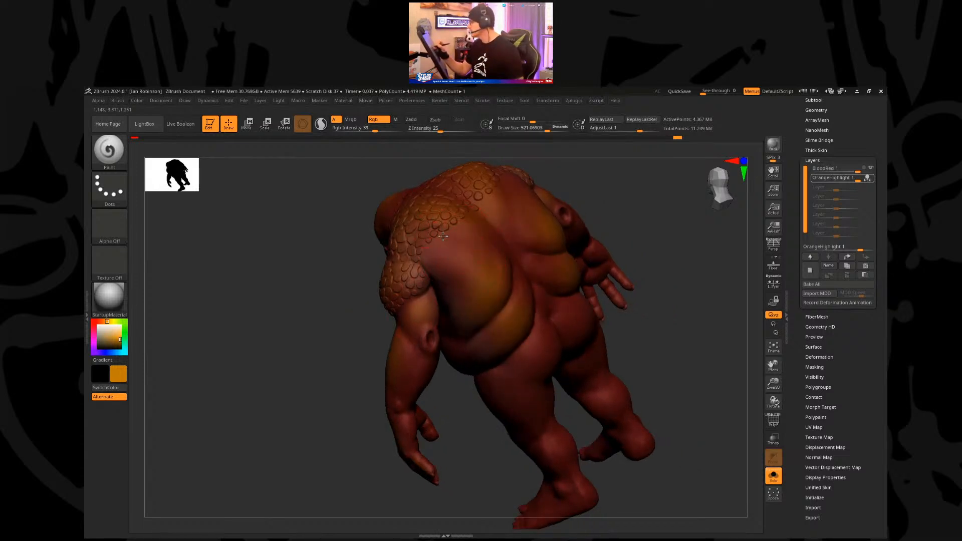
{"action": "right_click_drag", "start_coordinate": [344, 348], "coordinate": [431, 260]}
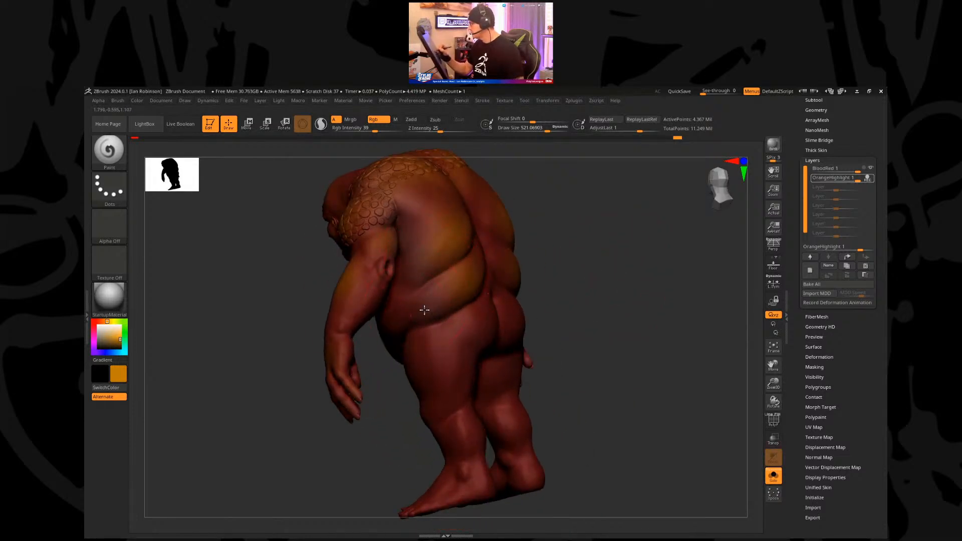
{"action": "right_click_drag", "start_coordinate": [594, 273], "coordinate": [454, 278]}
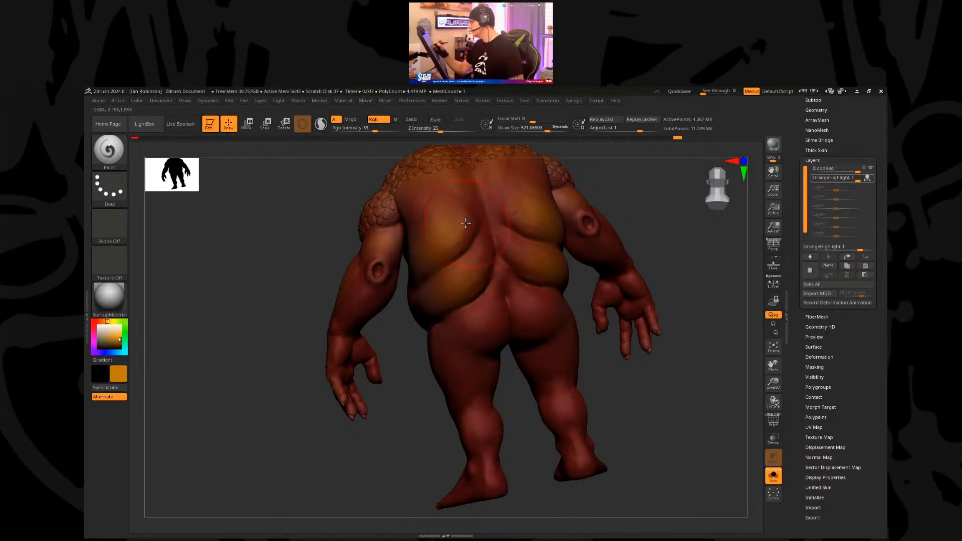
{"action": "right_click_drag", "start_coordinate": [404, 393], "coordinate": [354, 321]}
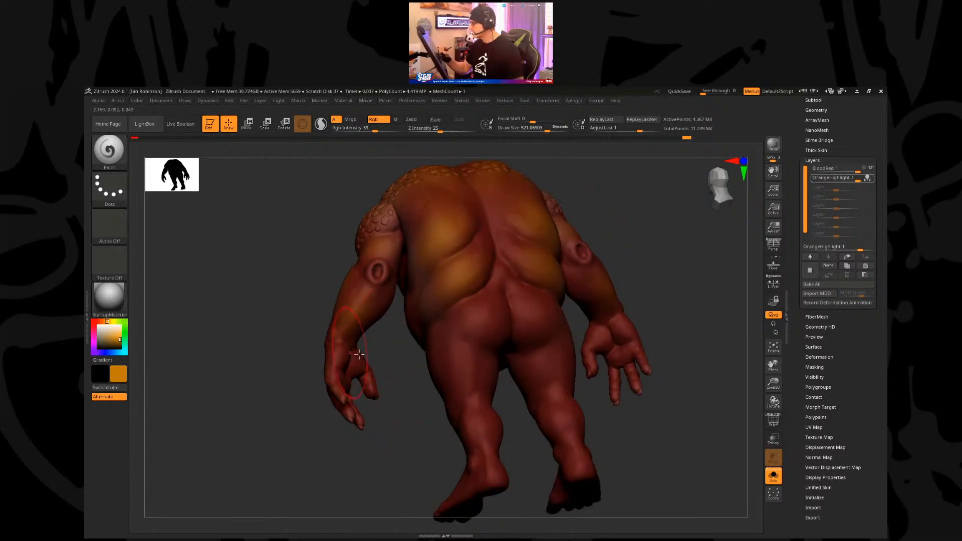
Step: Reduce the draw size to about 393 and blend more orange into the outer forearm
{"action": "mouse_move", "coordinate": [392, 415]}
{"action": "right_mouse_down"}
{"action": "mouse_move", "coordinate": [449, 387]}
{"action": "mouse_move", "coordinate": [530, 312]}
{"action": "mouse_move", "coordinate": [510, 302]}
{"action": "right_mouse_up"}
{"action": "key", "text": "s"}
{"action": "left_click", "coordinate": [516, 303]}
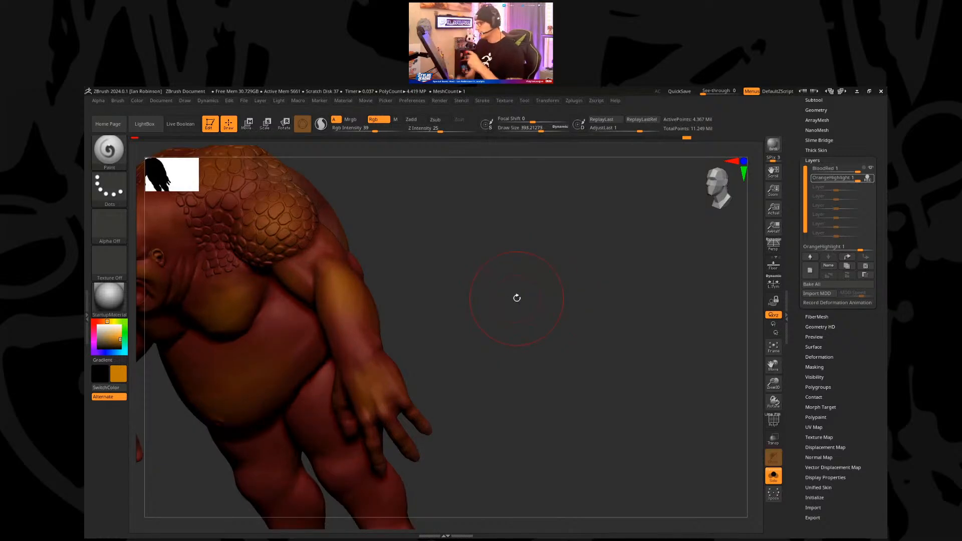
{"action": "mouse_move", "coordinate": [517, 298]}
{"action": "right_mouse_down"}
{"action": "mouse_move", "coordinate": [511, 339]}
{"action": "mouse_move", "coordinate": [516, 328]}
{"action": "right_mouse_up"}
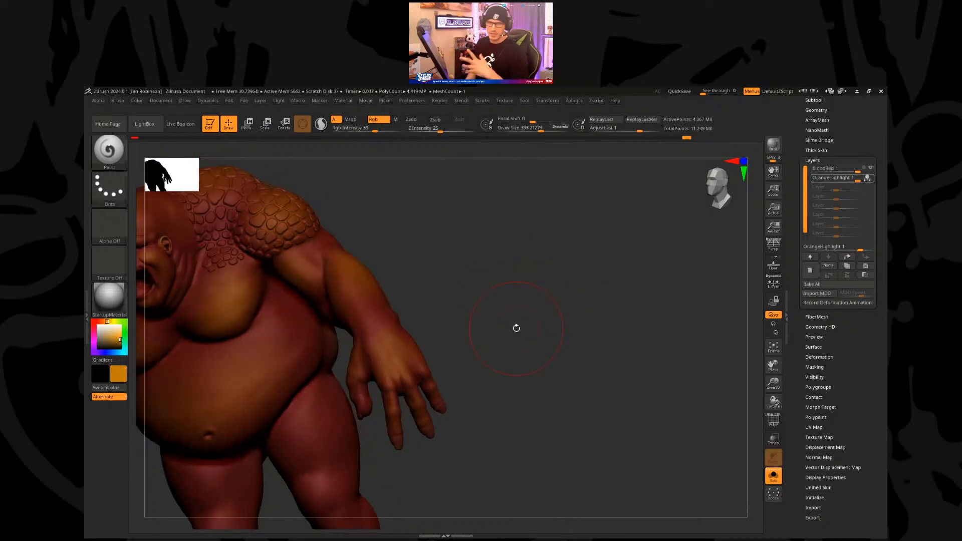
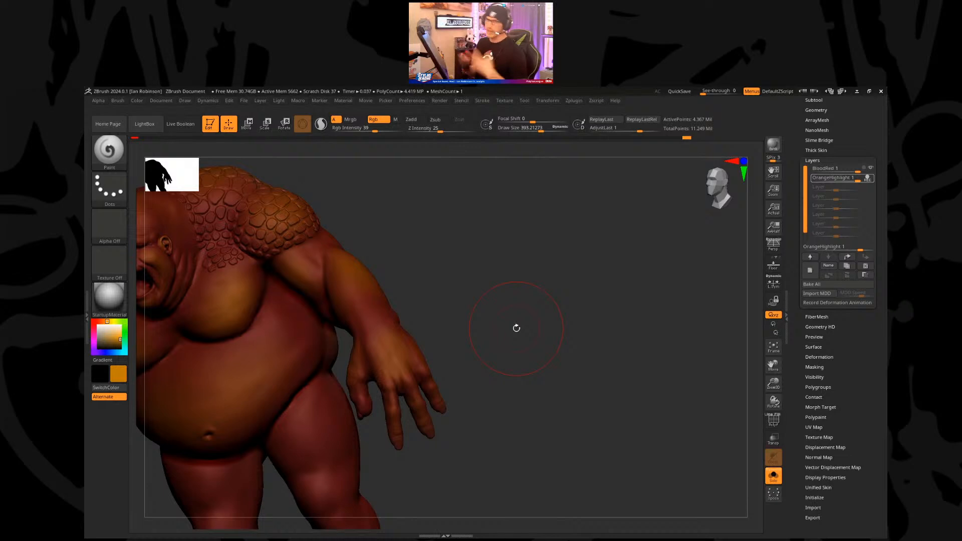
Step: Paint orange highlights over the belly and its side, using draw sizes of about 332 and 512
{"action": "mouse_move", "coordinate": [526, 311]}
{"action": "left_mouse_down"}
{"action": "mouse_move", "coordinate": [552, 264]}
{"action": "mouse_move", "coordinate": [551, 300]}
{"action": "mouse_move", "coordinate": [536, 289]}
{"action": "mouse_move", "coordinate": [560, 287]}
{"action": "mouse_move", "coordinate": [556, 370]}
{"action": "mouse_move", "coordinate": [568, 395]}
{"action": "mouse_move", "coordinate": [406, 306]}
{"action": "left_mouse_up"}
{"action": "key", "text": "s"}
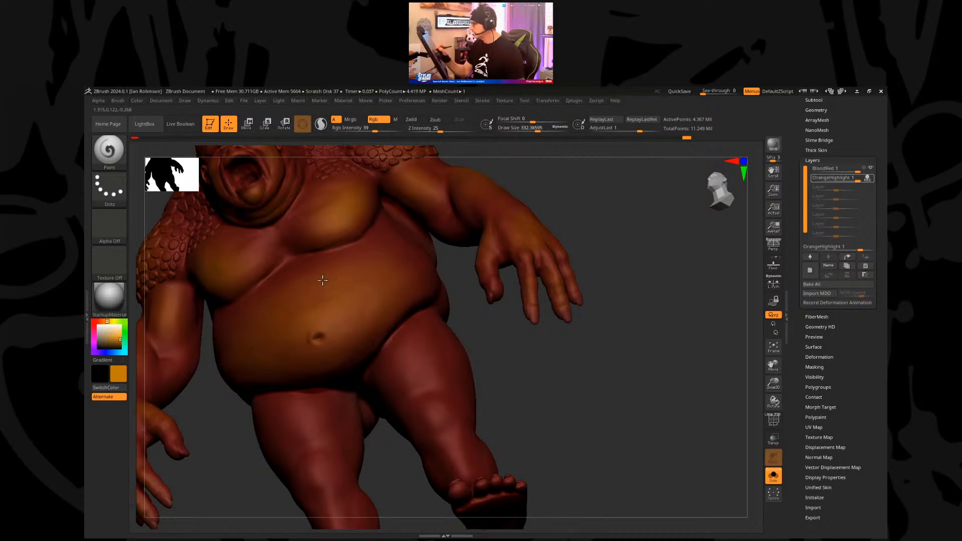
{"action": "left_click_drag", "start_coordinate": [537, 382], "coordinate": [494, 346]}
{"action": "key", "text": "s"}
{"action": "left_click_drag", "start_coordinate": [405, 242], "coordinate": [418, 243]}
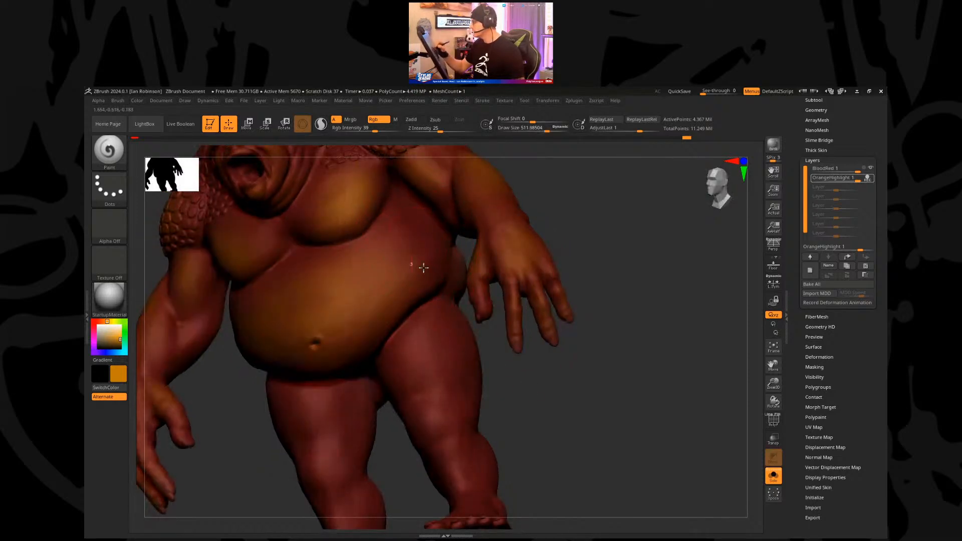
Step: Reduce the draw size to about 340 and paint orange highlights on the front thighs and kneecaps
{"action": "mouse_move", "coordinate": [542, 419]}
{"action": "left_mouse_down"}
{"action": "mouse_move", "coordinate": [539, 383]}
{"action": "mouse_move", "coordinate": [480, 350]}
{"action": "mouse_move", "coordinate": [448, 313]}
{"action": "mouse_move", "coordinate": [436, 250]}
{"action": "left_mouse_up"}
{"action": "key", "text": "s"}
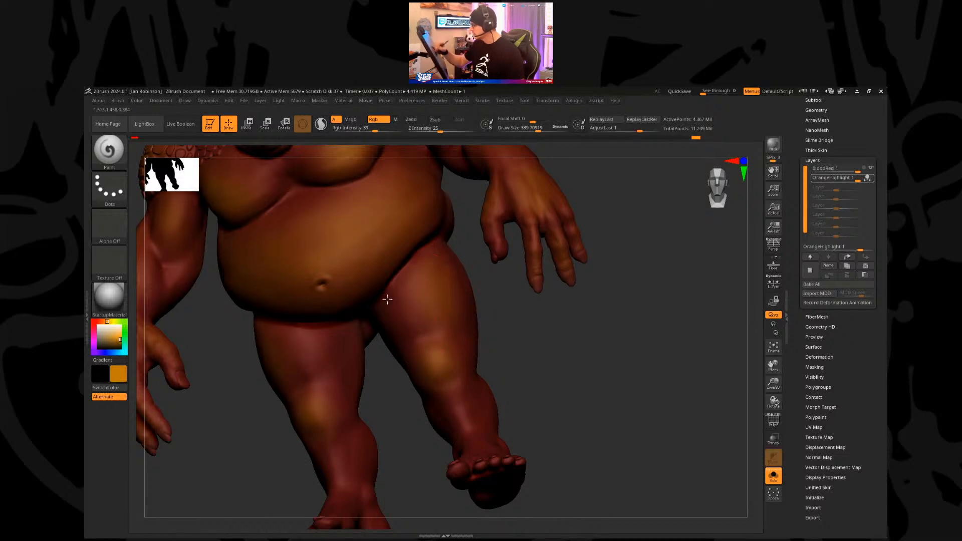
{"action": "left_click_drag", "start_coordinate": [534, 344], "coordinate": [456, 367]}
Step: Paint orange highlights down the shins and over the ankles with the same brush size
{"action": "left_click_drag", "start_coordinate": [573, 386], "coordinate": [475, 422]}
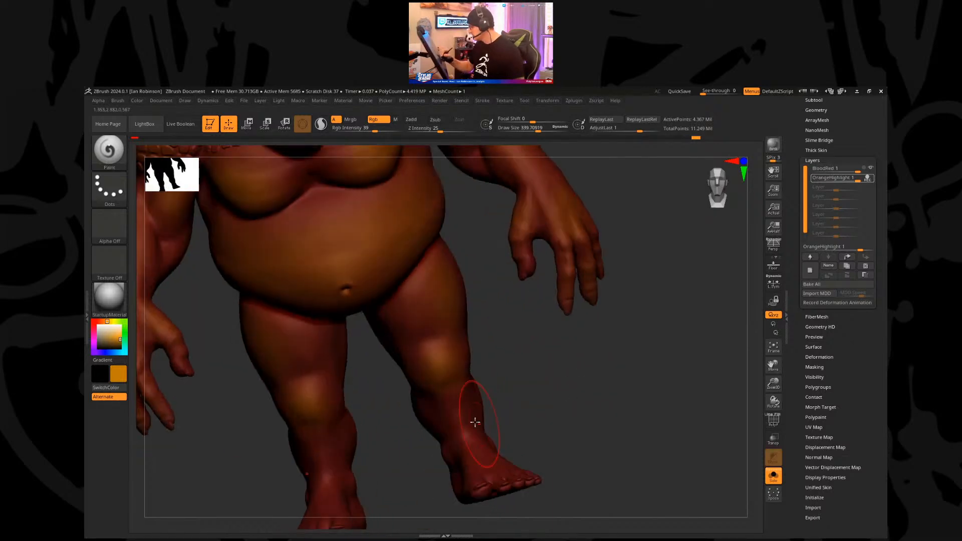
{"action": "left_click_drag", "start_coordinate": [567, 430], "coordinate": [469, 415]}
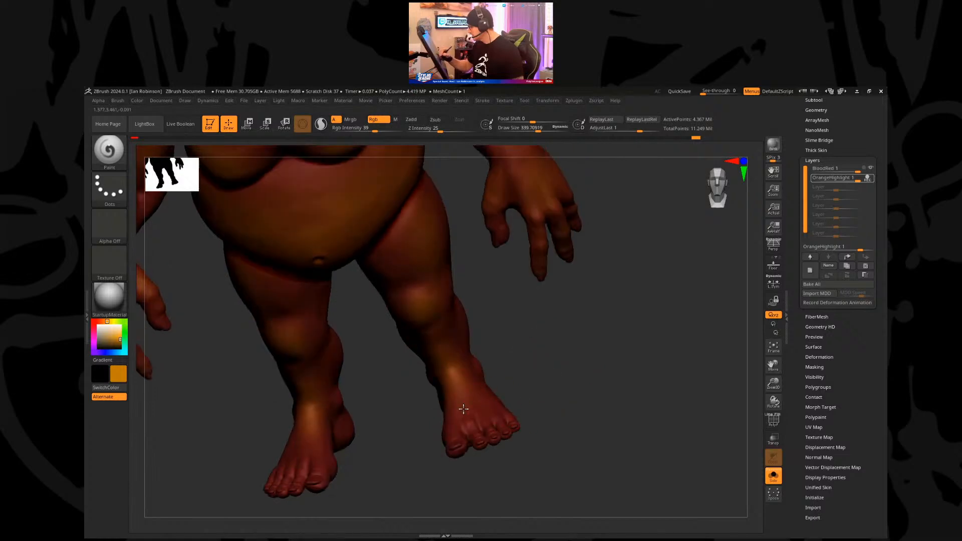
{"action": "left_click_drag", "start_coordinate": [554, 381], "coordinate": [489, 369]}
Step: Paint orange highlights on the calves, buttocks and backs of the thighs
{"action": "mouse_move", "coordinate": [605, 303]}
{"action": "left_mouse_down"}
{"action": "mouse_move", "coordinate": [515, 351]}
{"action": "mouse_move", "coordinate": [527, 334]}
{"action": "mouse_move", "coordinate": [506, 340]}
{"action": "left_mouse_up"}
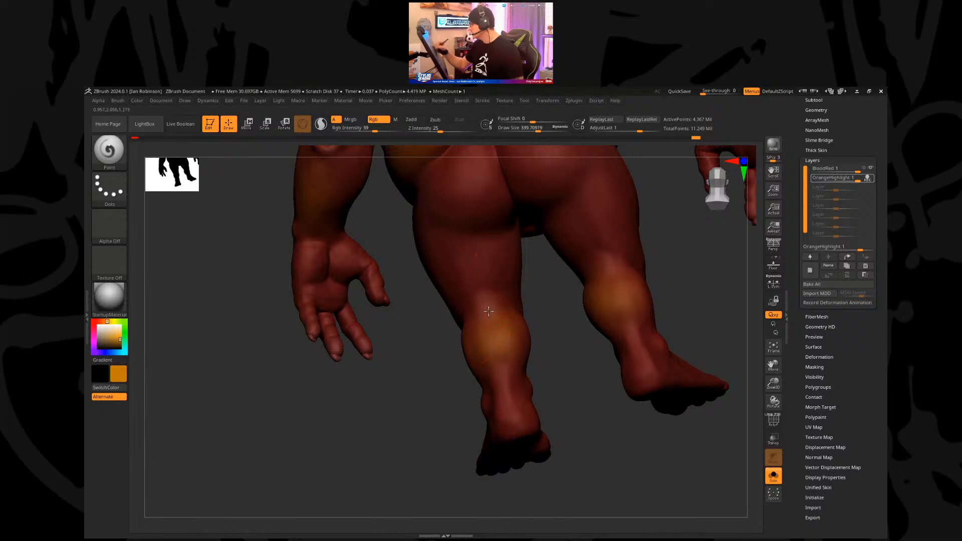
{"action": "left_click_drag", "start_coordinate": [415, 382], "coordinate": [536, 311]}
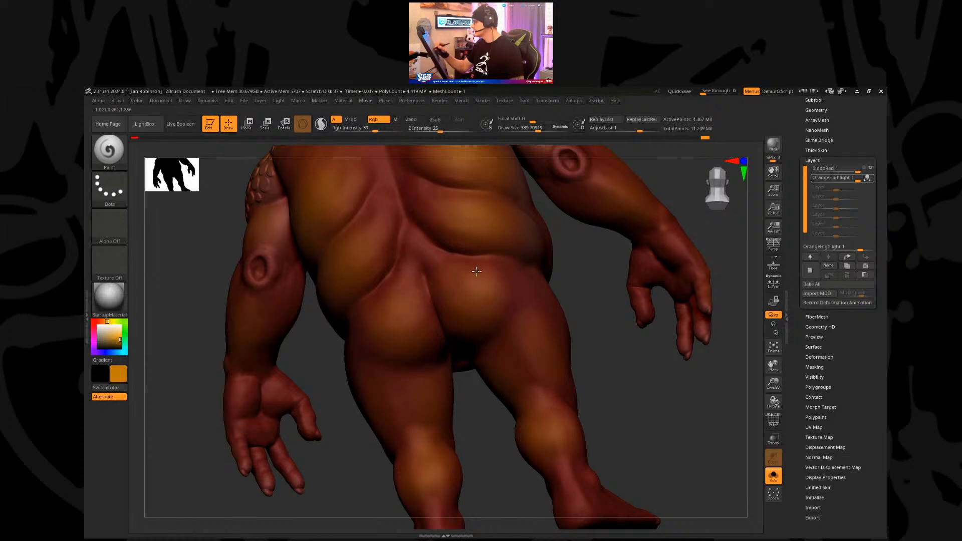
{"action": "left_click_drag", "start_coordinate": [628, 360], "coordinate": [535, 267]}
{"action": "left_click_drag", "start_coordinate": [418, 386], "coordinate": [455, 279]}
{"action": "key", "text": "f"}
{"action": "left_click_drag", "start_coordinate": [596, 370], "coordinate": [631, 400]}
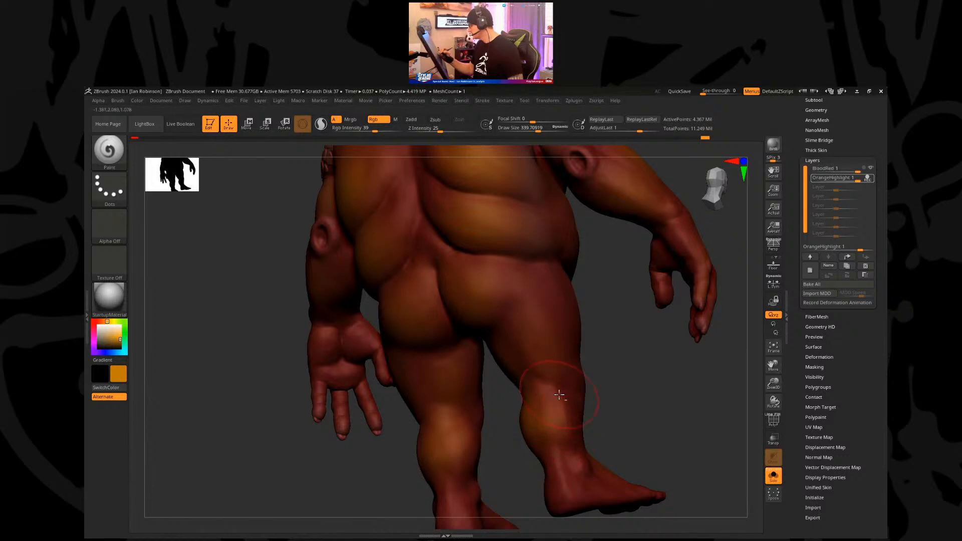
{"action": "left_click_drag", "start_coordinate": [603, 441], "coordinate": [552, 384], "text": "alt"}
Step: Paint orange highlights over the tops of the feet and the toes
{"action": "left_click_drag", "start_coordinate": [498, 442], "coordinate": [505, 453]}
{"action": "mouse_move", "coordinate": [642, 421]}
{"action": "left_mouse_down"}
{"action": "mouse_move", "coordinate": [585, 453]}
{"action": "mouse_move", "coordinate": [545, 456]}
{"action": "left_mouse_up"}
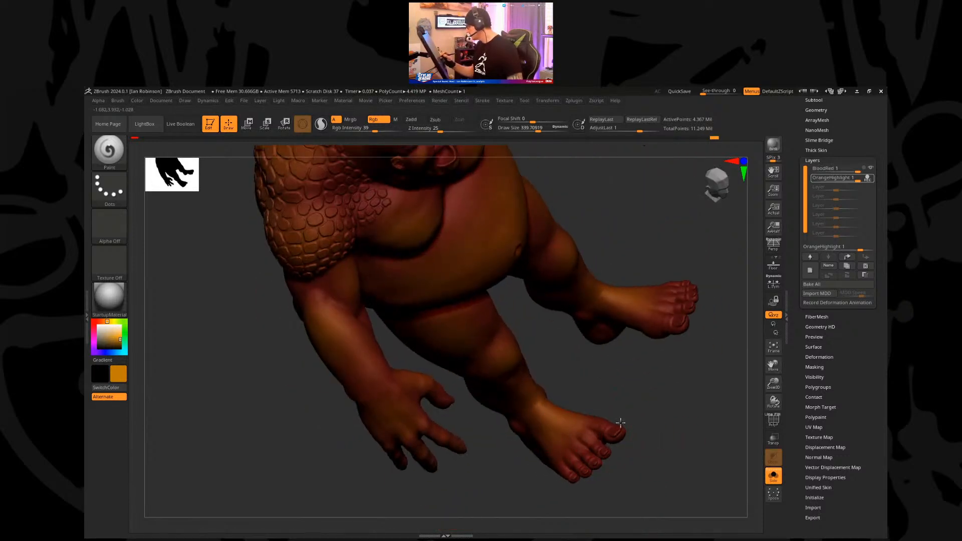
{"action": "left_click_drag", "start_coordinate": [661, 442], "coordinate": [702, 438]}
{"action": "left_click_drag", "start_coordinate": [552, 447], "coordinate": [548, 438]}
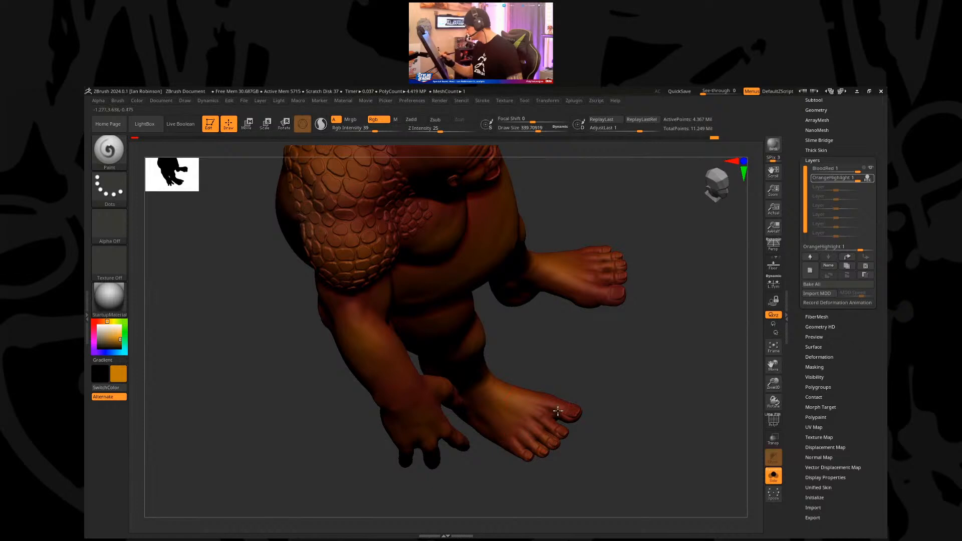
{"action": "left_click_drag", "start_coordinate": [634, 370], "coordinate": [655, 333]}
{"action": "left_click_drag", "start_coordinate": [698, 426], "coordinate": [602, 430], "text": "alt"}
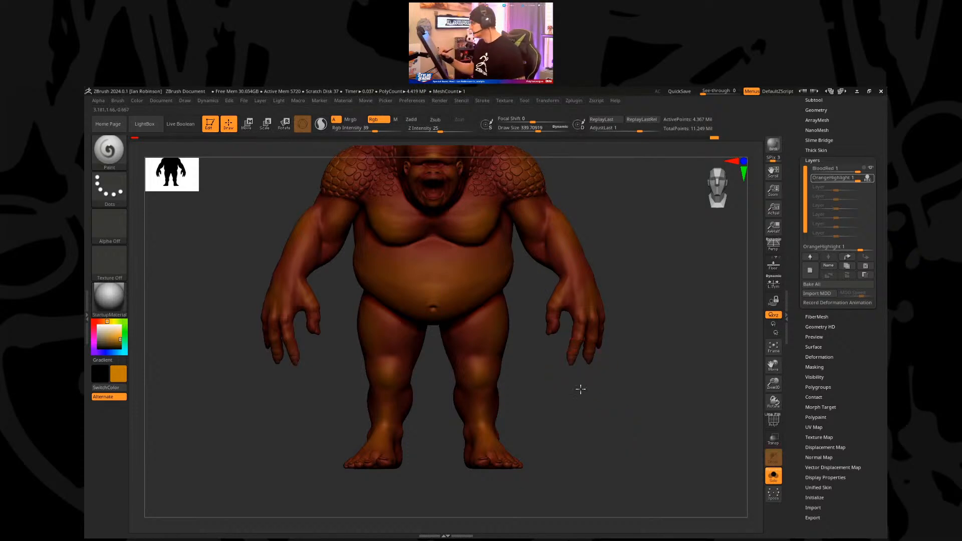
Step: Touch up the orange on the outer arms, then reduce the draw size to about 283 for the hands
{"action": "left_click_drag", "start_coordinate": [580, 389], "coordinate": [530, 384]}
{"action": "left_click_drag", "start_coordinate": [350, 340], "coordinate": [312, 282]}
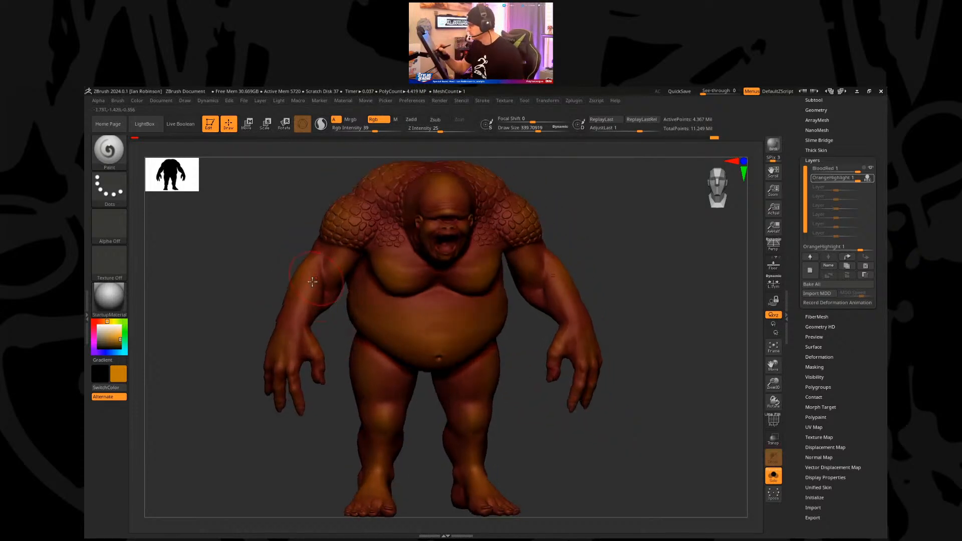
{"action": "left_click_drag", "start_coordinate": [249, 317], "coordinate": [304, 253]}
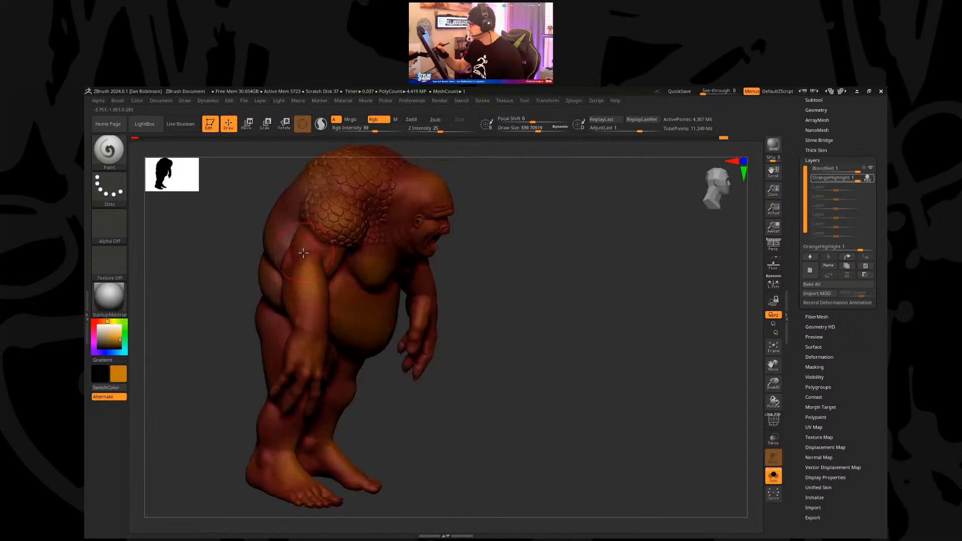
{"action": "mouse_move", "coordinate": [576, 326]}
{"action": "left_mouse_down"}
{"action": "mouse_move", "coordinate": [545, 301]}
{"action": "mouse_move", "coordinate": [531, 306]}
{"action": "left_mouse_up"}
{"action": "mouse_move", "coordinate": [606, 282]}
{"action": "left_mouse_down"}
{"action": "mouse_move", "coordinate": [451, 326]}
{"action": "mouse_move", "coordinate": [341, 378]}
{"action": "mouse_move", "coordinate": [333, 401]}
{"action": "mouse_move", "coordinate": [376, 385]}
{"action": "mouse_move", "coordinate": [316, 375]}
{"action": "left_mouse_up"}
{"action": "key", "text": "s"}
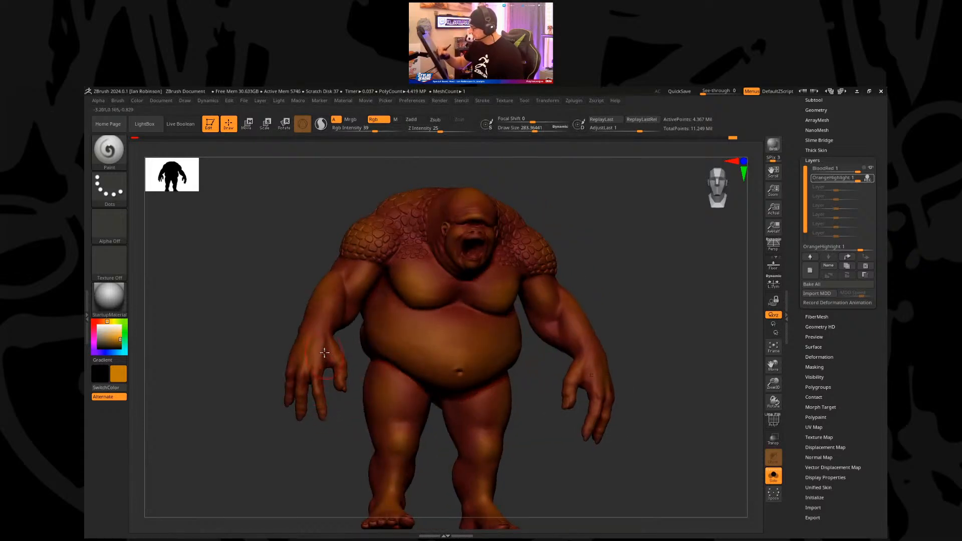
Step: Take the OrangeHighlight layer out of record mode and save the tool
{"action": "left_click_drag", "start_coordinate": [622, 221], "coordinate": [639, 242], "text": "alt"}
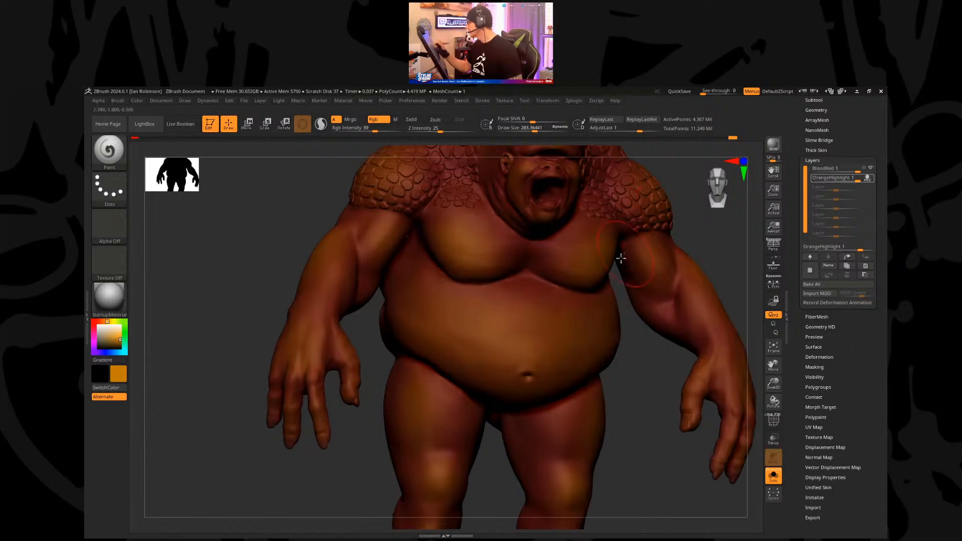
{"action": "left_click_drag", "start_coordinate": [638, 423], "coordinate": [702, 311], "text": "alt"}
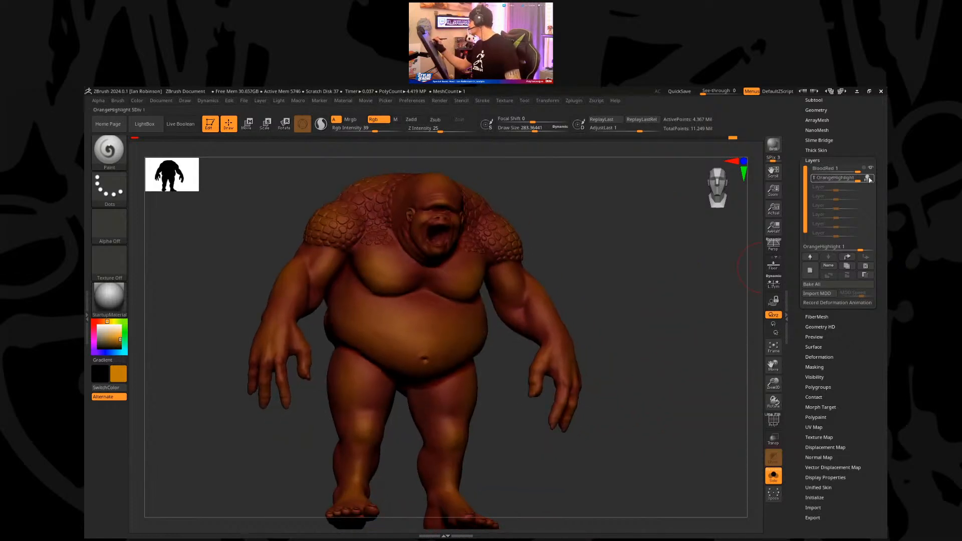
{"action": "scroll", "coordinate": [841, 225], "scroll_direction": "up", "scroll_amount": 6}
{"action": "left_click", "coordinate": [824, 261]}
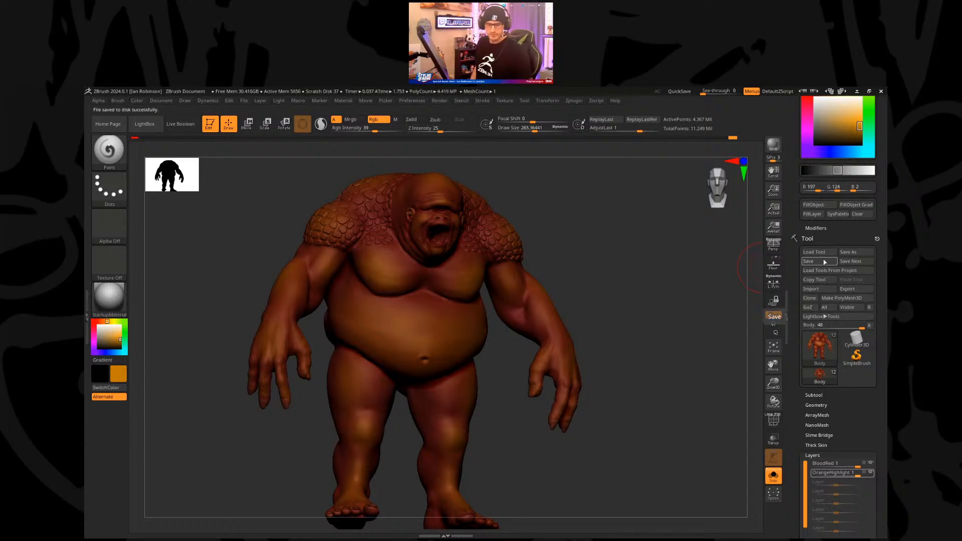
Step: Add a new layer above OrangeHighlight and name it Yellow-Highligh
{"action": "left_click_drag", "start_coordinate": [644, 342], "coordinate": [643, 367]}
{"action": "left_click_drag", "start_coordinate": [868, 420], "coordinate": [868, 299]}
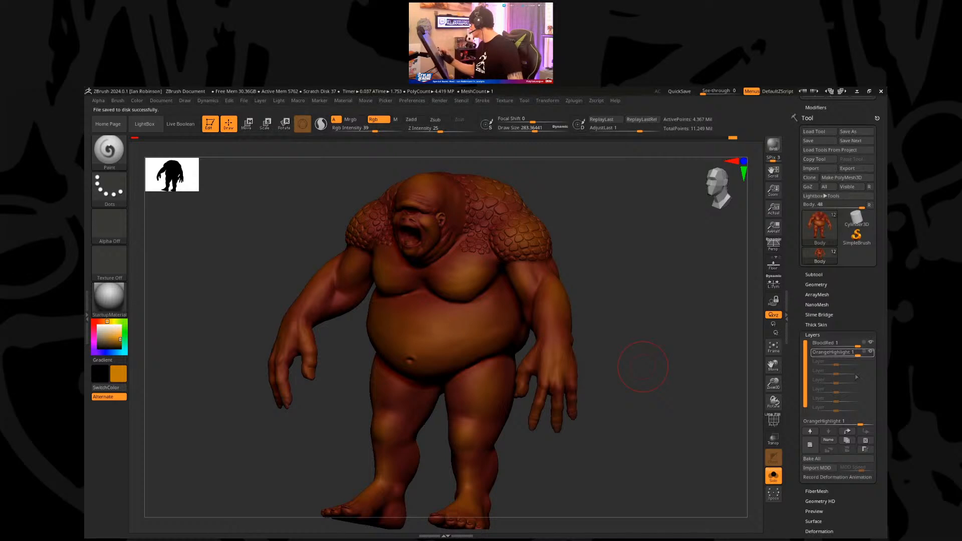
{"action": "left_click", "coordinate": [847, 440]}
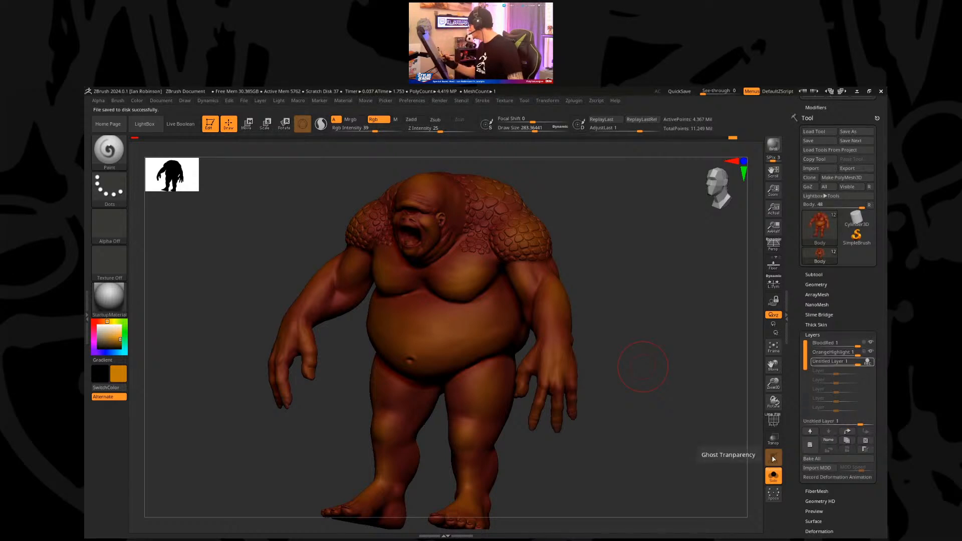
{"action": "left_click", "coordinate": [829, 440]}
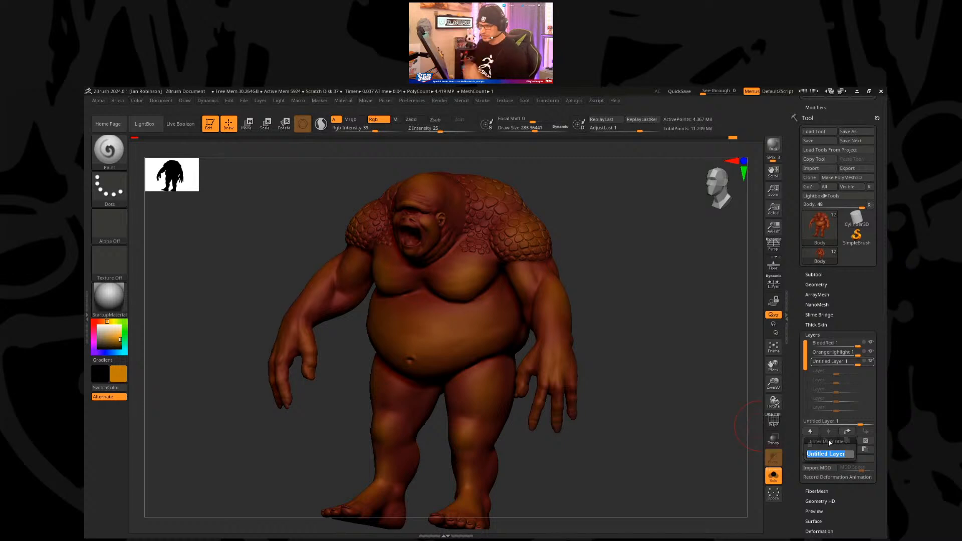
{"action": "key", "text": "shift"}
{"action": "type", "text": "Yellow AHighlig"}
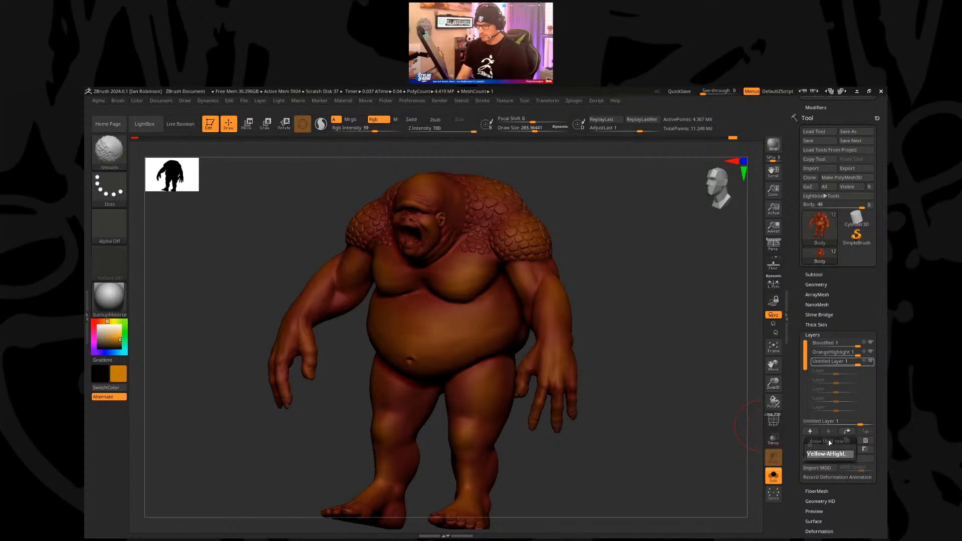
{"action": "key", "text": "BackSpace"}
{"action": "key", "text": "BackSpace"}
{"action": "key", "text": "BackSpace"}
{"action": "key", "text": "BackSpace"}
{"action": "key", "text": "BackSpace"}
{"action": "key", "text": "BackSpace"}
{"action": "key", "text": "BackSpace"}
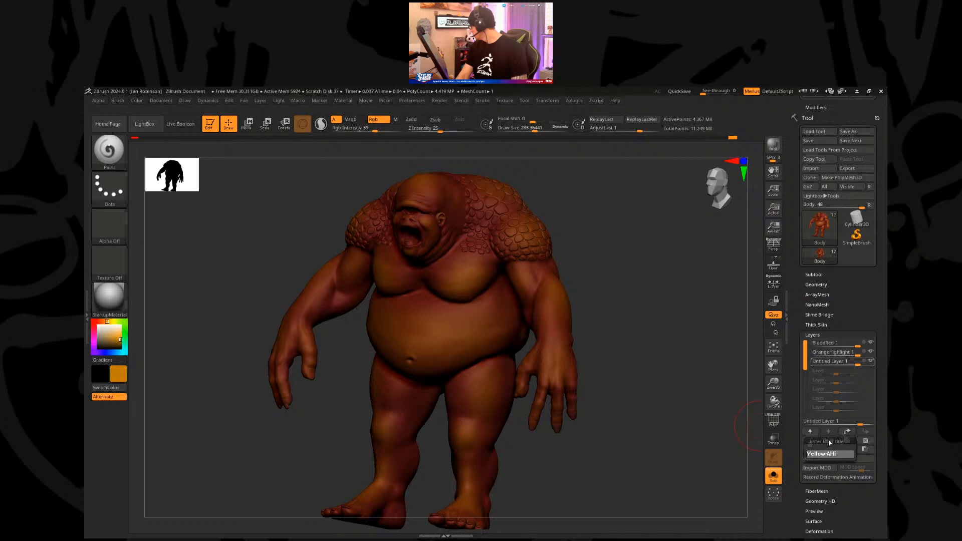
{"action": "type", "text": "H"}
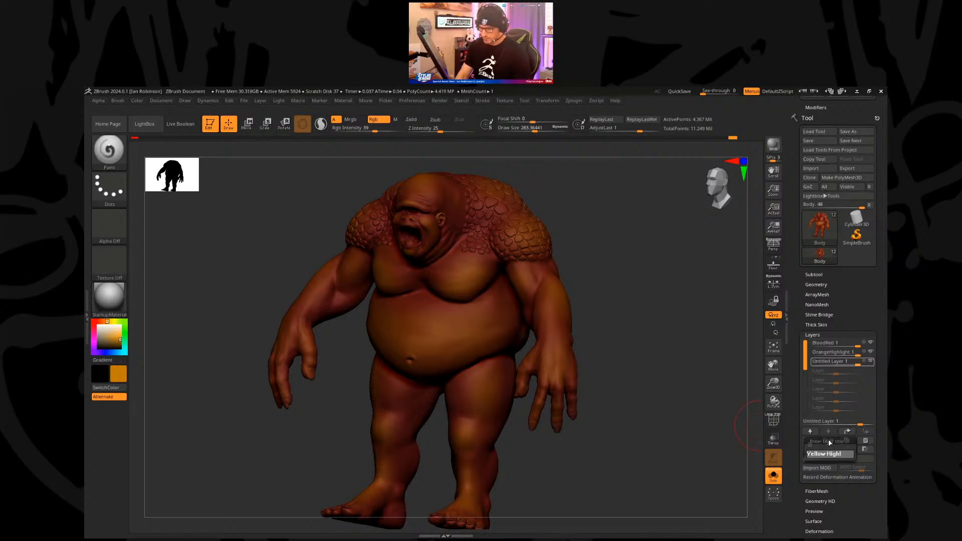
{"action": "key", "text": "Return"}
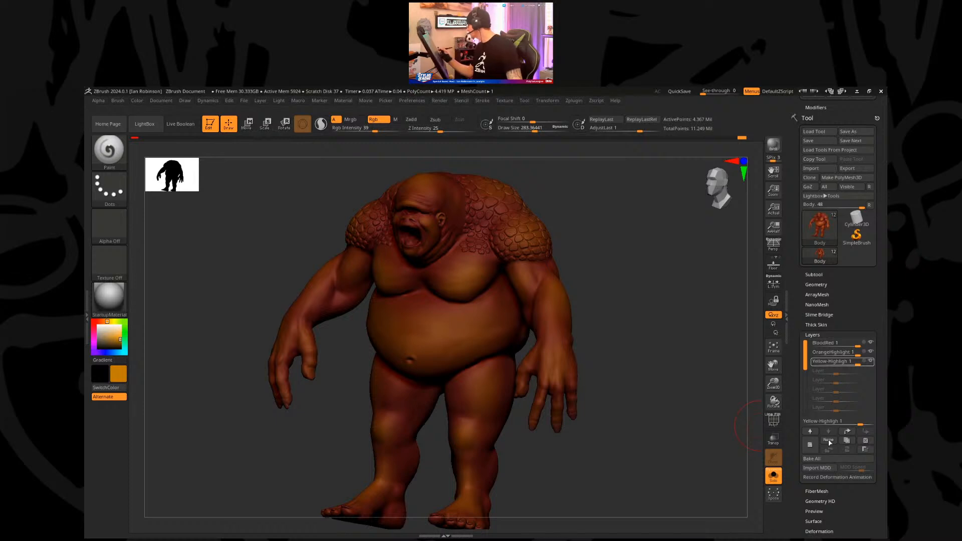
Step: Put the Yellow-Highligh layer in record mode and choose a bright yellow as the paint colour
{"action": "left_click", "coordinate": [865, 360]}
{"action": "left_click", "coordinate": [117, 332]}
{"action": "left_click", "coordinate": [111, 321]}
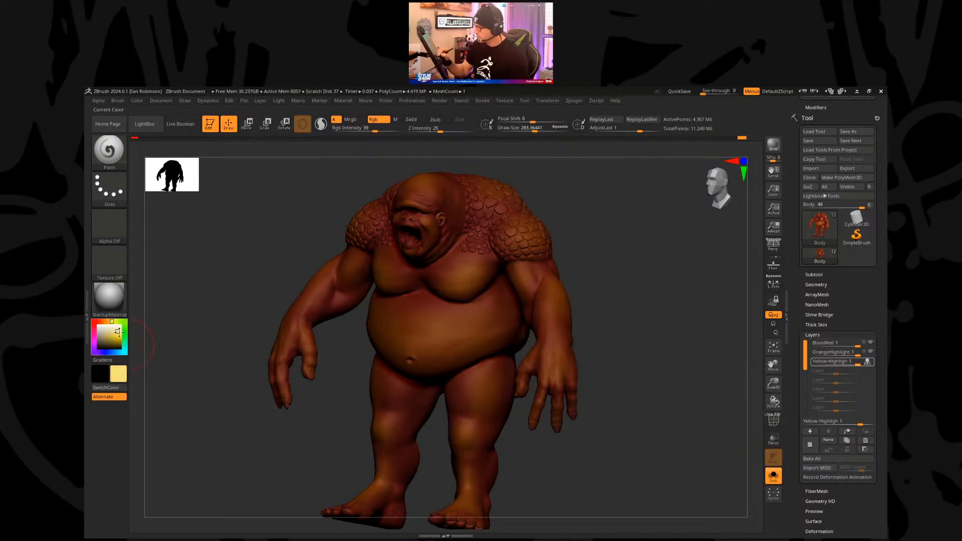
{"action": "mouse_move", "coordinate": [616, 270]}
{"action": "left_mouse_down"}
{"action": "mouse_move", "coordinate": [627, 254]}
{"action": "mouse_move", "coordinate": [621, 313]}
{"action": "left_mouse_up"}
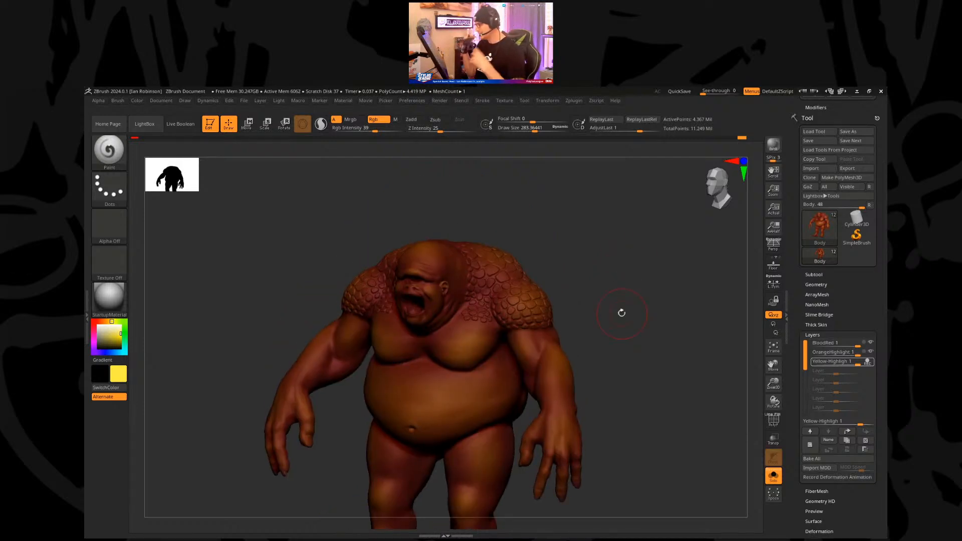
{"action": "mouse_move", "coordinate": [621, 312]}
{"action": "left_mouse_down"}
{"action": "mouse_move", "coordinate": [615, 264]}
{"action": "mouse_move", "coordinate": [617, 319]}
{"action": "mouse_move", "coordinate": [371, 381]}
{"action": "left_mouse_up"}
Step: Reduce the draw size to about 155, shift the hue slightly towards pure yellow and paint highlights on the cheek
{"action": "right_click_drag", "start_coordinate": [520, 238], "coordinate": [403, 364], "text": "alt"}
{"action": "mouse_move", "coordinate": [462, 310]}
{"action": "right_mouse_down"}
{"action": "mouse_move", "coordinate": [450, 303]}
{"action": "mouse_move", "coordinate": [455, 365]}
{"action": "mouse_move", "coordinate": [436, 325]}
{"action": "right_mouse_up"}
{"action": "key", "text": "s"}
{"action": "left_click_drag", "start_coordinate": [436, 324], "coordinate": [418, 340]}
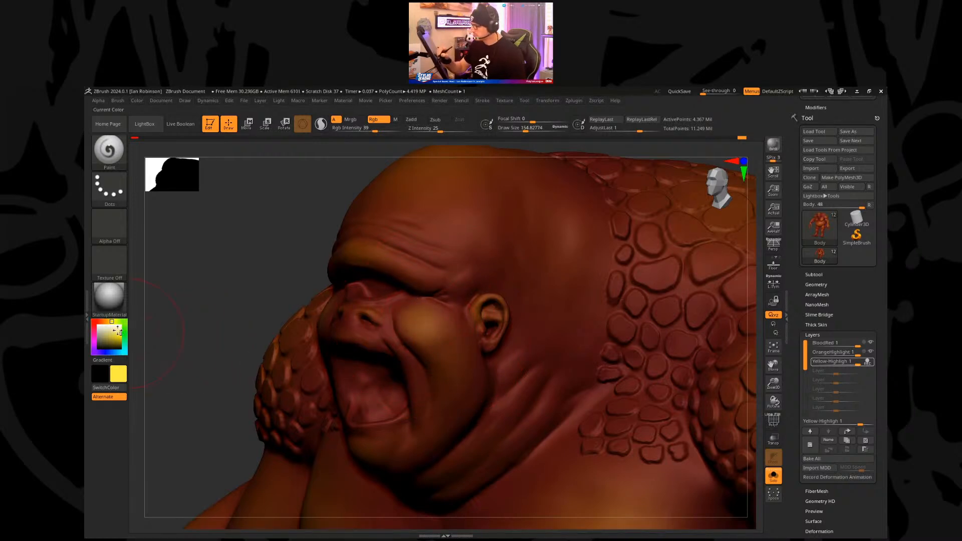
{"action": "left_click", "coordinate": [114, 321]}
{"action": "mouse_move", "coordinate": [410, 338]}
{"action": "left_mouse_down"}
{"action": "mouse_move", "coordinate": [419, 326]}
{"action": "mouse_move", "coordinate": [431, 333]}
{"action": "left_mouse_up"}
Step: Set the draw size to about 113 and RGB intensity to 62, and paint yellow highlights on the brow
{"action": "key", "text": "s"}
{"action": "left_click", "coordinate": [386, 131]}
{"action": "left_click_drag", "start_coordinate": [296, 201], "coordinate": [364, 220]}
{"action": "mouse_move", "coordinate": [375, 254]}
{"action": "left_mouse_down"}
{"action": "mouse_move", "coordinate": [341, 251]}
{"action": "mouse_move", "coordinate": [365, 255]}
{"action": "left_mouse_up"}
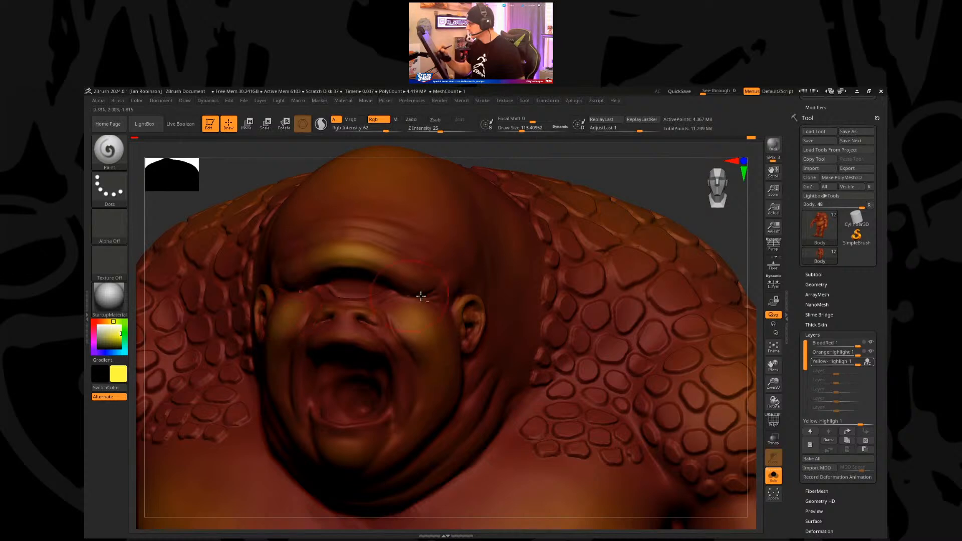
Step: Paint yellow highlights on the forehead and the shoulder scales with a draw size of about 325
{"action": "mouse_move", "coordinate": [640, 178]}
{"action": "left_mouse_down", "text": "alt"}
{"action": "mouse_move", "coordinate": [599, 189]}
{"action": "mouse_move", "coordinate": [608, 231]}
{"action": "mouse_move", "coordinate": [587, 206]}
{"action": "left_mouse_up", "text": "alt"}
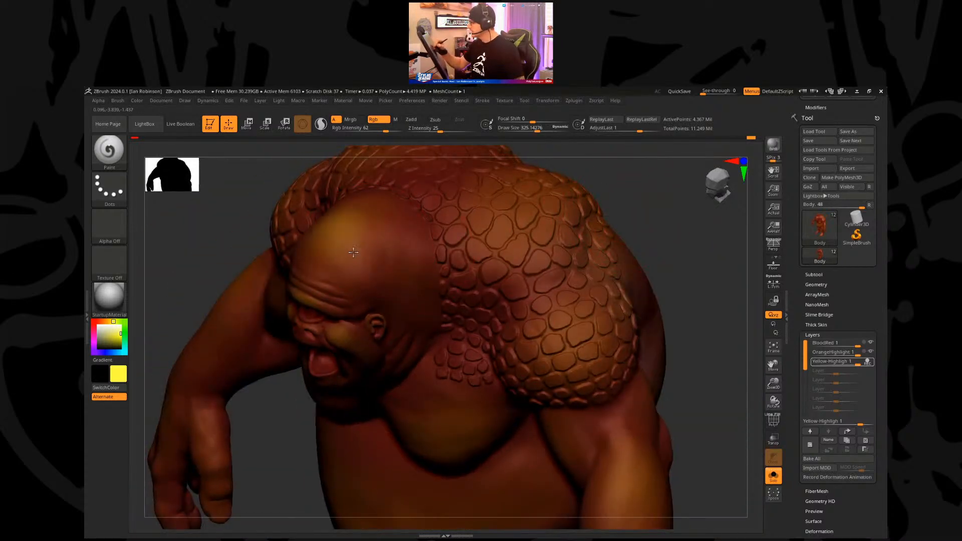
{"action": "left_click_drag", "start_coordinate": [662, 236], "coordinate": [520, 352]}
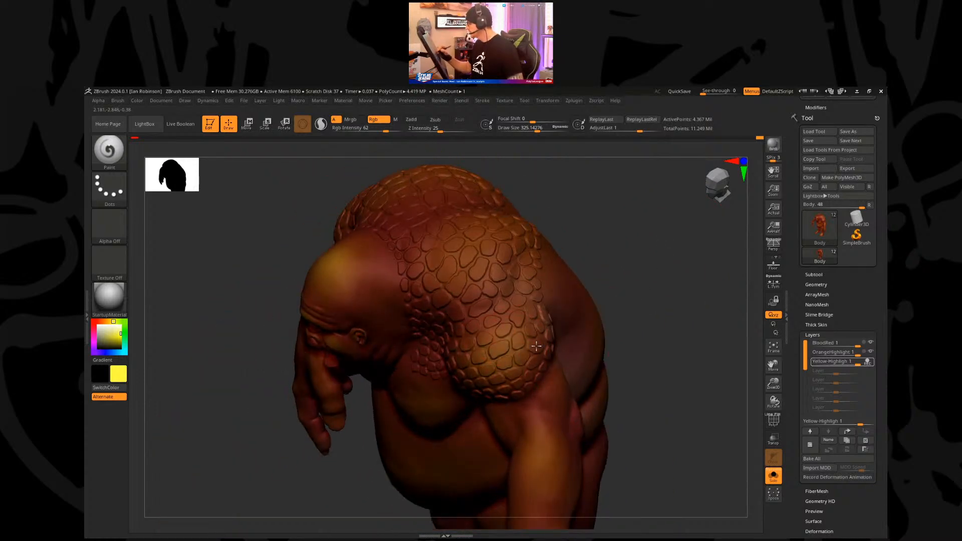
{"action": "left_click_drag", "start_coordinate": [630, 259], "coordinate": [510, 217]}
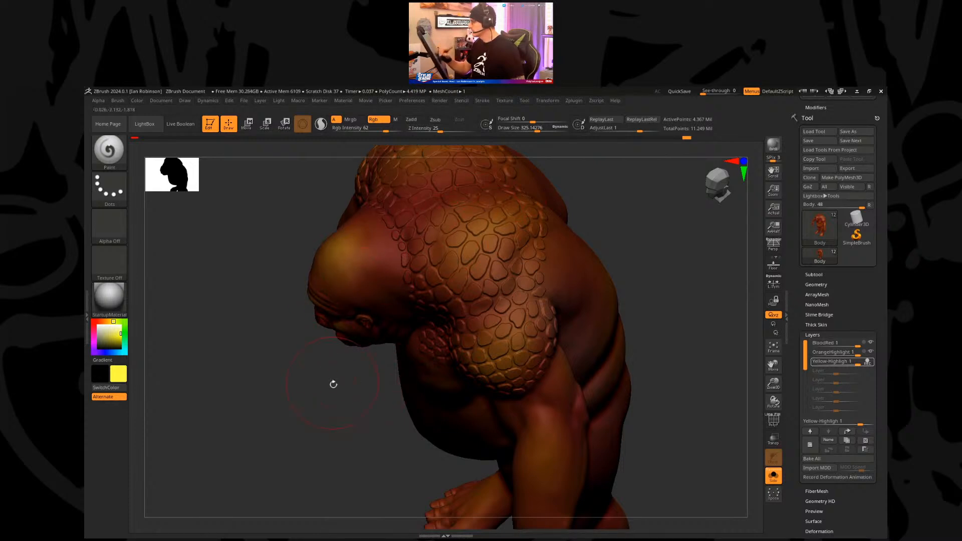
{"action": "left_click_drag", "start_coordinate": [333, 383], "coordinate": [361, 281]}
Step: Paint yellow highlights on the neck folds at draw size about 192 and on the chest at about 244
{"action": "left_click_drag", "start_coordinate": [511, 210], "coordinate": [375, 319]}
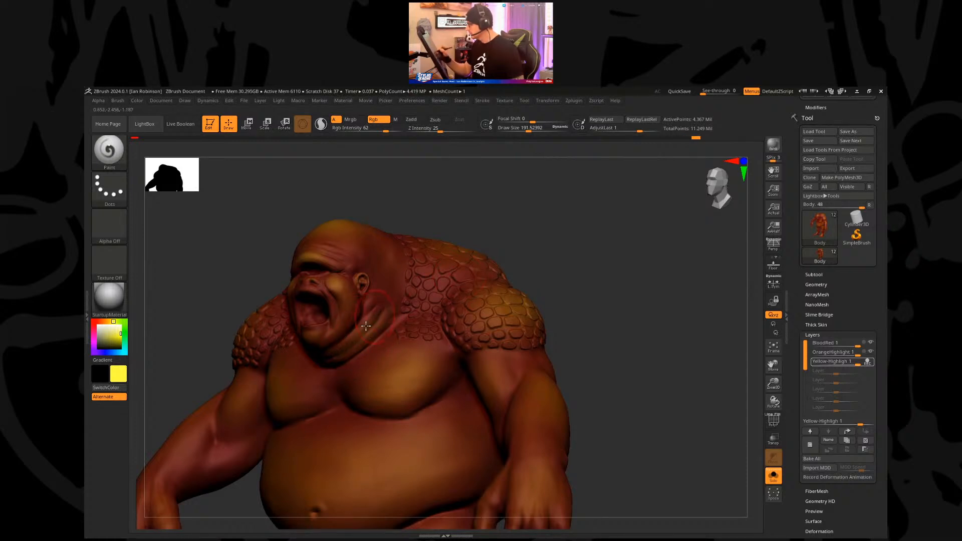
{"action": "mouse_move", "coordinate": [569, 234]}
{"action": "left_mouse_down"}
{"action": "mouse_move", "coordinate": [424, 331]}
{"action": "mouse_move", "coordinate": [429, 350]}
{"action": "left_mouse_up"}
{"action": "key", "text": "s"}
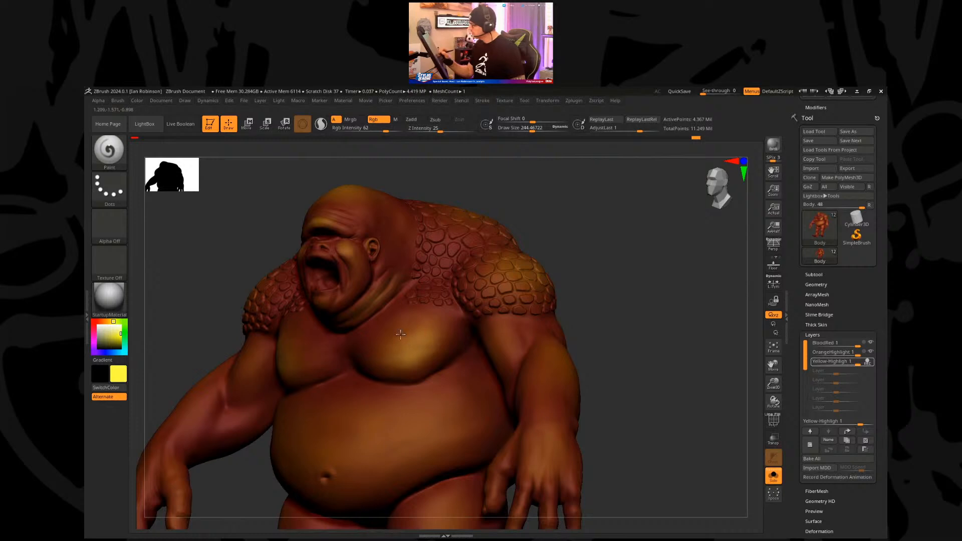
Step: Give the Paint brush the Alpha 22 vein alpha and the Color Spray stroke
{"action": "left_click", "coordinate": [110, 226]}
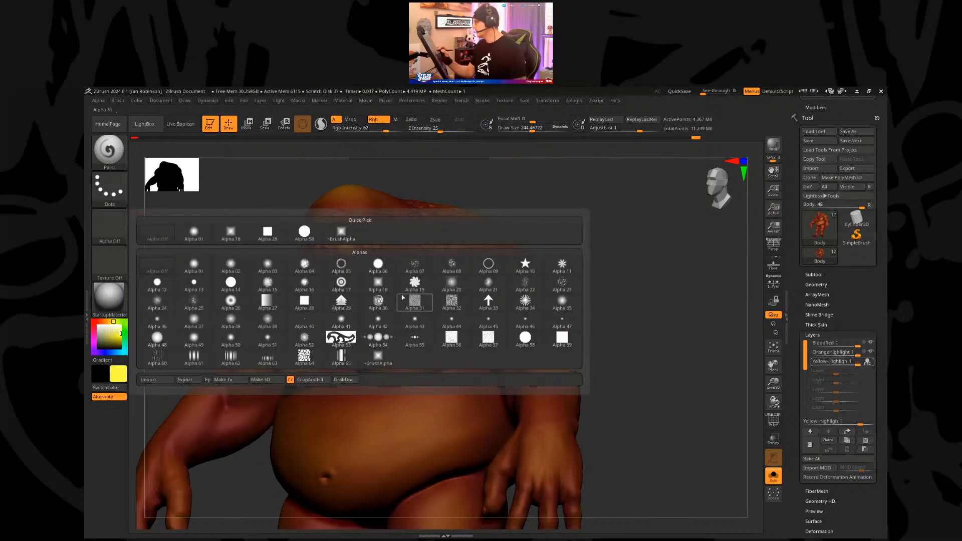
{"action": "left_click", "coordinate": [531, 289]}
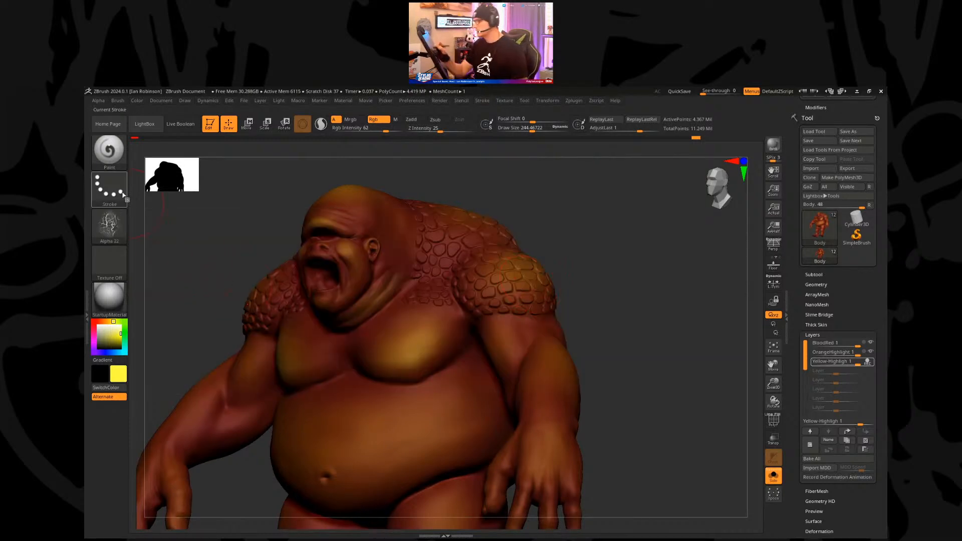
{"action": "left_click", "coordinate": [109, 188]}
{"action": "left_click", "coordinate": [280, 196]}
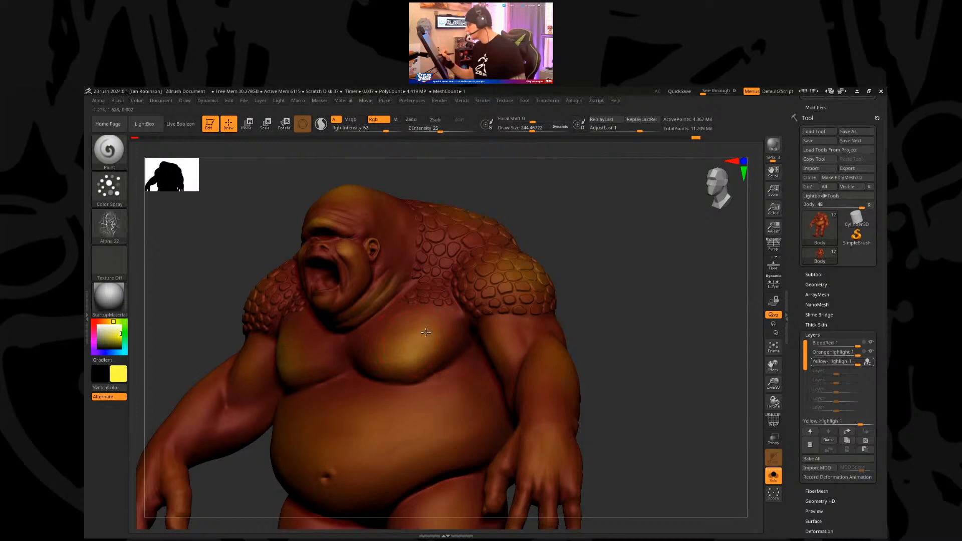
Step: Spray textured yellow highlights over the chest and shoulder scales at draw size about 244
{"action": "left_click_drag", "start_coordinate": [367, 341], "coordinate": [422, 357]}
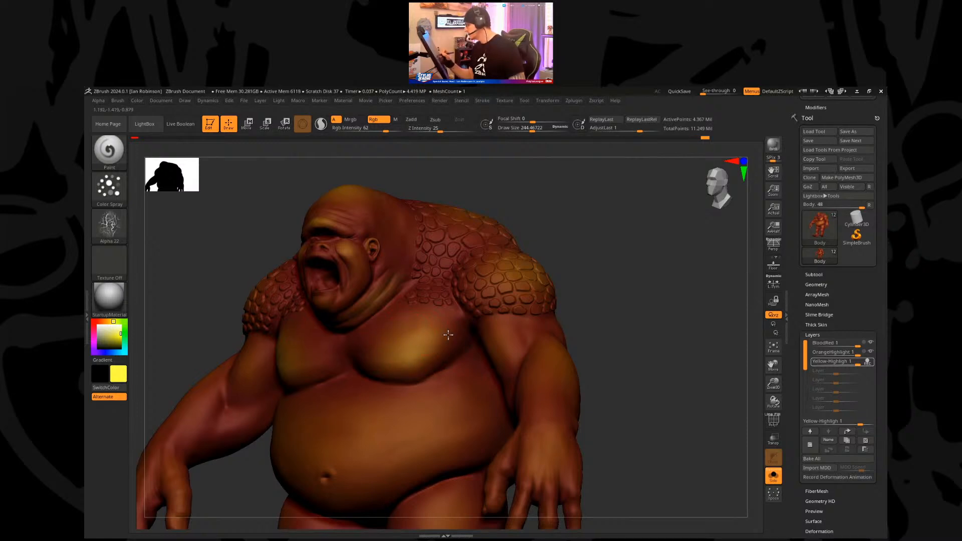
{"action": "left_click_drag", "start_coordinate": [570, 274], "coordinate": [512, 297]}
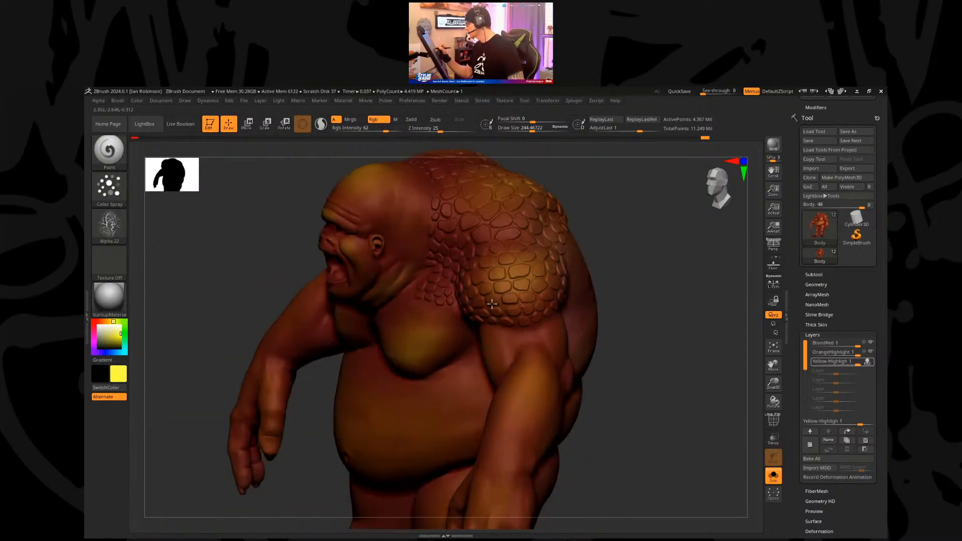
{"action": "mouse_move", "coordinate": [554, 272]}
{"action": "left_mouse_down"}
{"action": "mouse_move", "coordinate": [562, 230]}
{"action": "mouse_move", "coordinate": [356, 247]}
{"action": "left_mouse_up"}
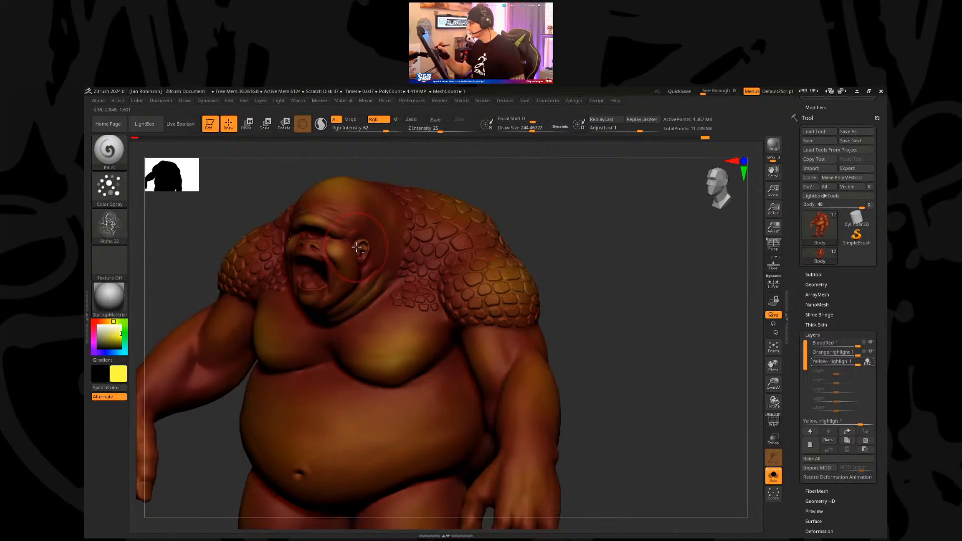
Step: Reduce the draw size to about 109 and spray textured yellow over the cheeks, nose, jaw and neck folds
{"action": "key", "text": "s"}
{"action": "left_click_drag", "start_coordinate": [413, 270], "coordinate": [406, 271]}
{"action": "mouse_move", "coordinate": [338, 247]}
{"action": "right_mouse_down", "text": "ctrl"}
{"action": "mouse_move", "coordinate": [503, 264]}
{"action": "mouse_move", "coordinate": [344, 262]}
{"action": "right_mouse_up", "text": "ctrl"}
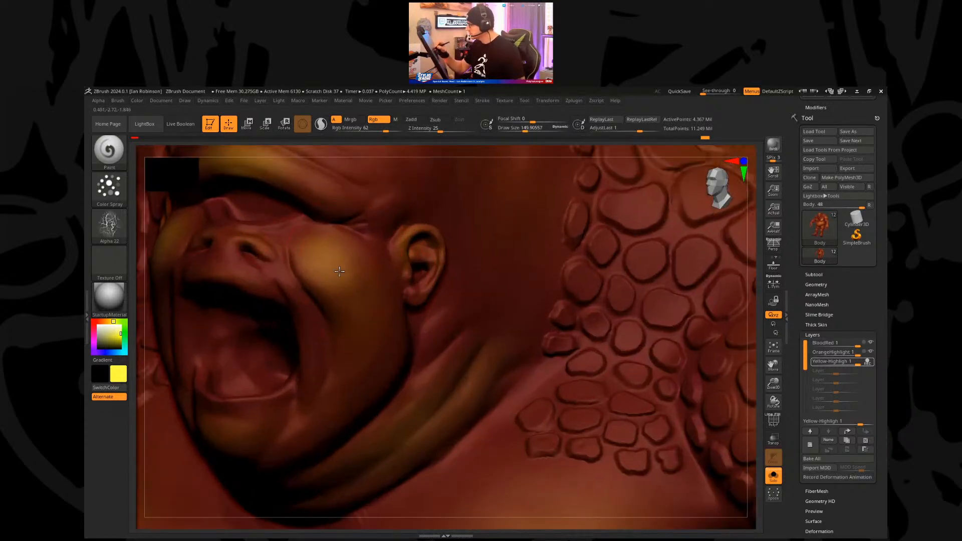
{"action": "key", "text": "s"}
{"action": "left_click_drag", "start_coordinate": [346, 275], "coordinate": [342, 275]}
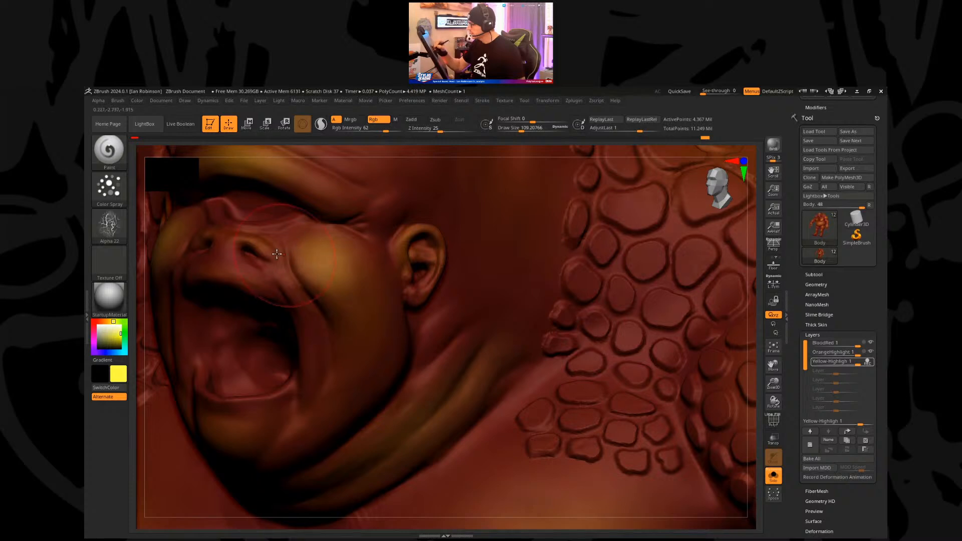
{"action": "mouse_move", "coordinate": [292, 244]}
{"action": "left_mouse_down"}
{"action": "mouse_move", "coordinate": [326, 311]}
{"action": "mouse_move", "coordinate": [356, 340]}
{"action": "left_mouse_up"}
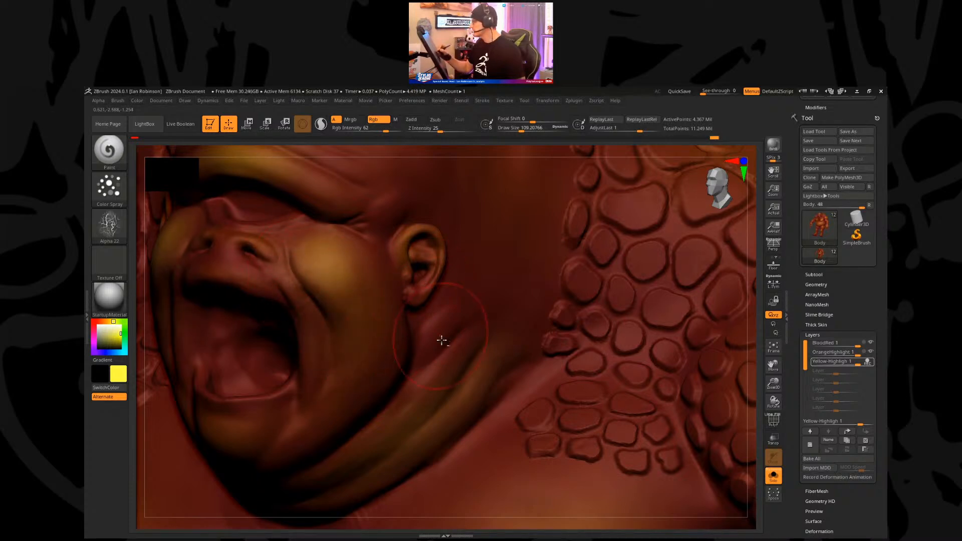
{"action": "left_click_drag", "start_coordinate": [505, 281], "coordinate": [513, 321]}
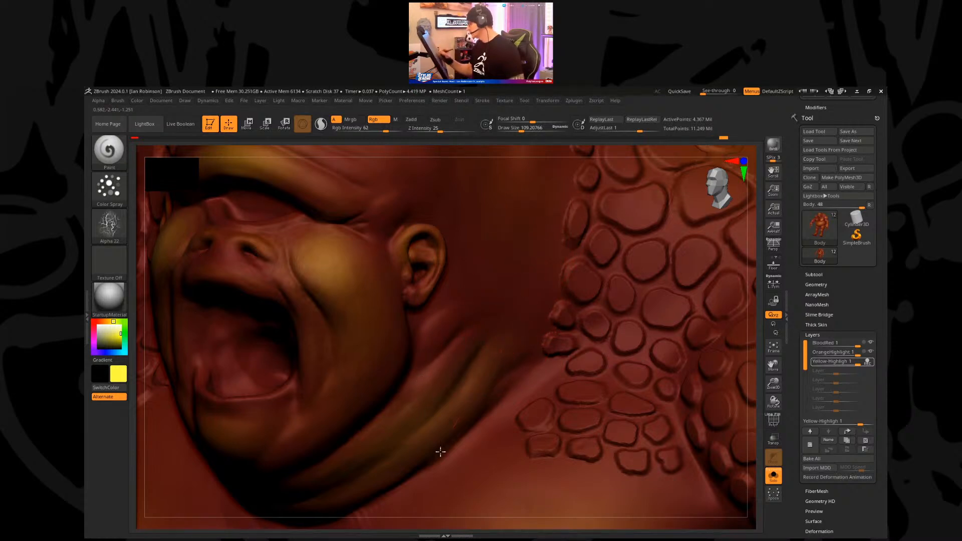
Step: Set the draw size to about 197 and spray textured yellow over the upper arms and both sides of the chest
{"action": "mouse_move", "coordinate": [479, 346]}
{"action": "right_mouse_down", "text": "ctrl"}
{"action": "mouse_move", "coordinate": [447, 284]}
{"action": "mouse_move", "coordinate": [453, 262]}
{"action": "mouse_move", "coordinate": [496, 215]}
{"action": "mouse_move", "coordinate": [524, 225]}
{"action": "right_mouse_up", "text": "ctrl"}
{"action": "key", "text": "s"}
{"action": "left_click", "coordinate": [533, 226]}
{"action": "mouse_move", "coordinate": [533, 264]}
{"action": "right_mouse_down"}
{"action": "mouse_move", "coordinate": [499, 267]}
{"action": "mouse_move", "coordinate": [371, 320]}
{"action": "right_mouse_up"}
{"action": "right_click_drag", "start_coordinate": [552, 275], "coordinate": [563, 297]}
{"action": "right_click_drag", "start_coordinate": [576, 264], "coordinate": [371, 299]}
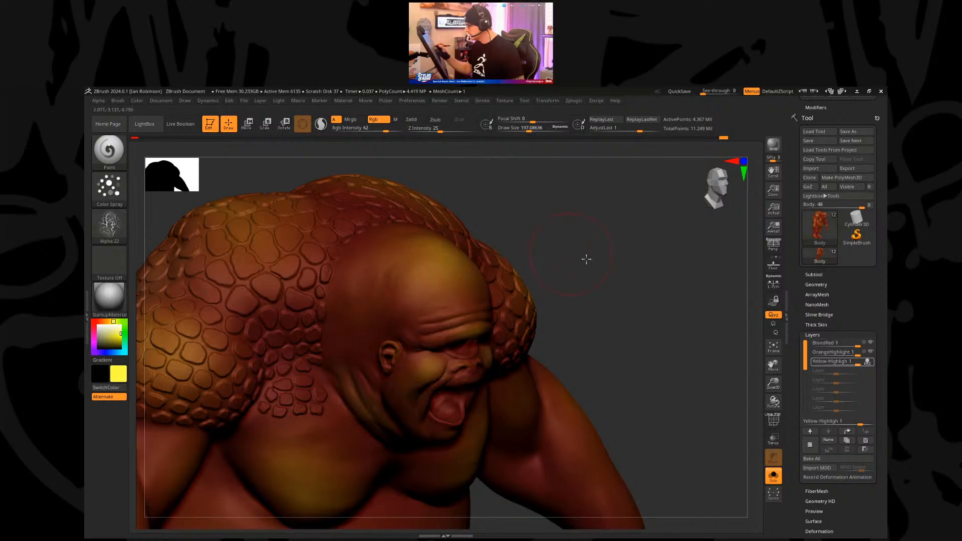
{"action": "right_click_drag", "start_coordinate": [586, 260], "coordinate": [392, 321]}
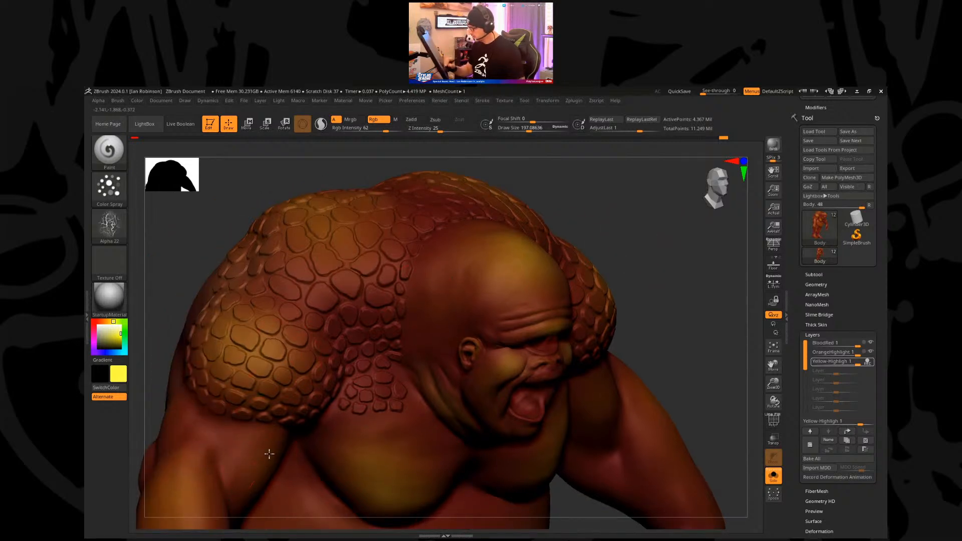
{"action": "right_click_drag", "start_coordinate": [668, 296], "coordinate": [522, 289]}
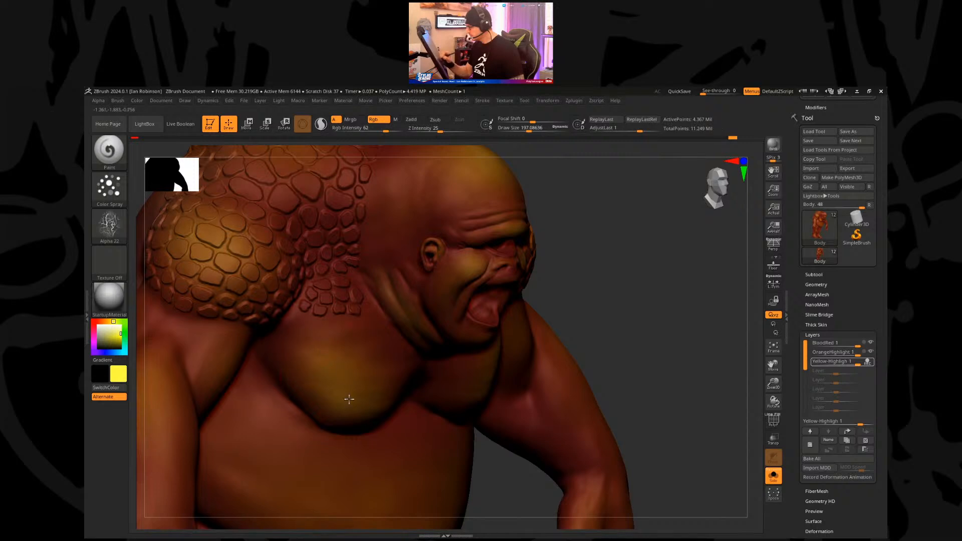
{"action": "right_click_drag", "start_coordinate": [634, 290], "coordinate": [571, 371]}
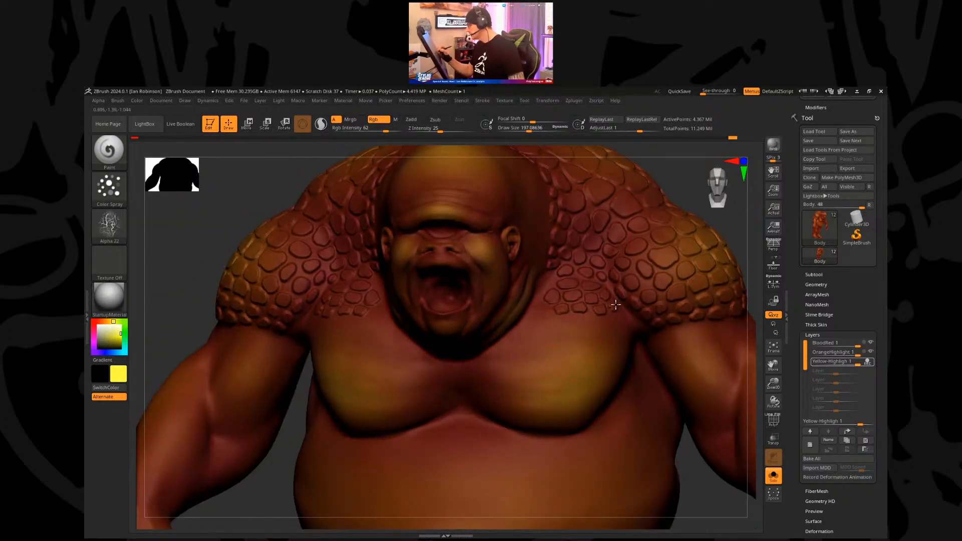
{"action": "left_click", "coordinate": [627, 408]}
Step: Set the draw size to about 355 and spray textured yellow over the belly and outer forearm
{"action": "right_click_drag", "start_coordinate": [614, 349], "coordinate": [523, 201], "text": "alt"}
{"action": "key", "text": "s"}
{"action": "left_click_drag", "start_coordinate": [560, 366], "coordinate": [572, 365]}
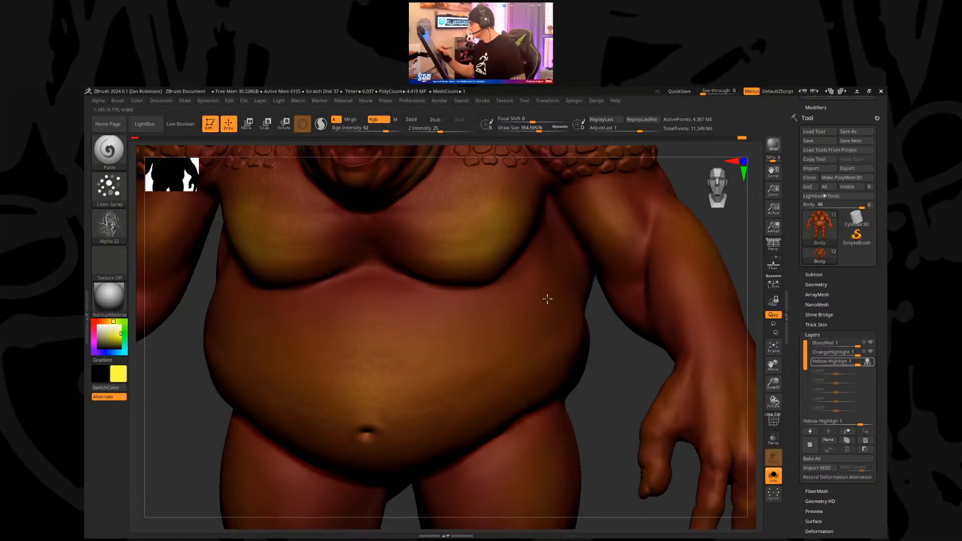
{"action": "key", "text": "f"}
{"action": "left_click_drag", "start_coordinate": [670, 268], "coordinate": [507, 307]}
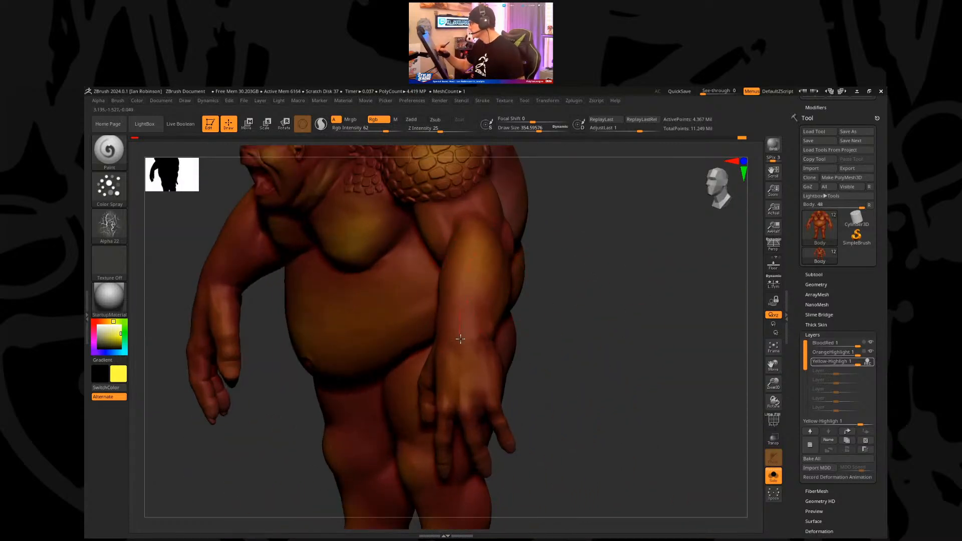
Step: Reduce the draw size to about 226 and 105 to spray textured yellow over the back of the hand, knuckles and fingers
{"action": "key", "text": "s"}
{"action": "mouse_move", "coordinate": [566, 296]}
{"action": "left_mouse_down"}
{"action": "mouse_move", "coordinate": [579, 295]}
{"action": "mouse_move", "coordinate": [584, 340]}
{"action": "mouse_move", "coordinate": [619, 376]}
{"action": "mouse_move", "coordinate": [508, 351]}
{"action": "left_mouse_up"}
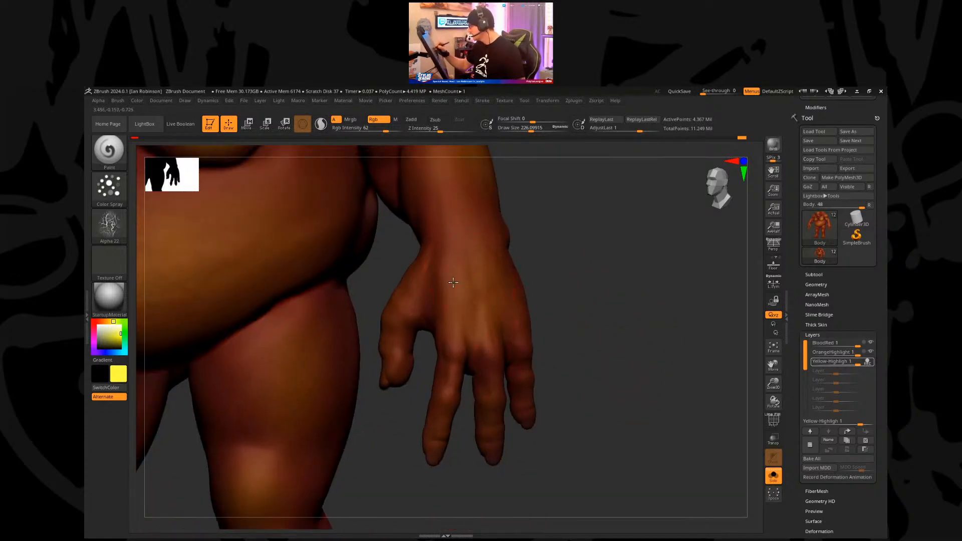
{"action": "key", "text": "s"}
{"action": "mouse_move", "coordinate": [563, 297]}
{"action": "left_mouse_down"}
{"action": "mouse_move", "coordinate": [571, 302]}
{"action": "mouse_move", "coordinate": [466, 351]}
{"action": "left_mouse_up"}
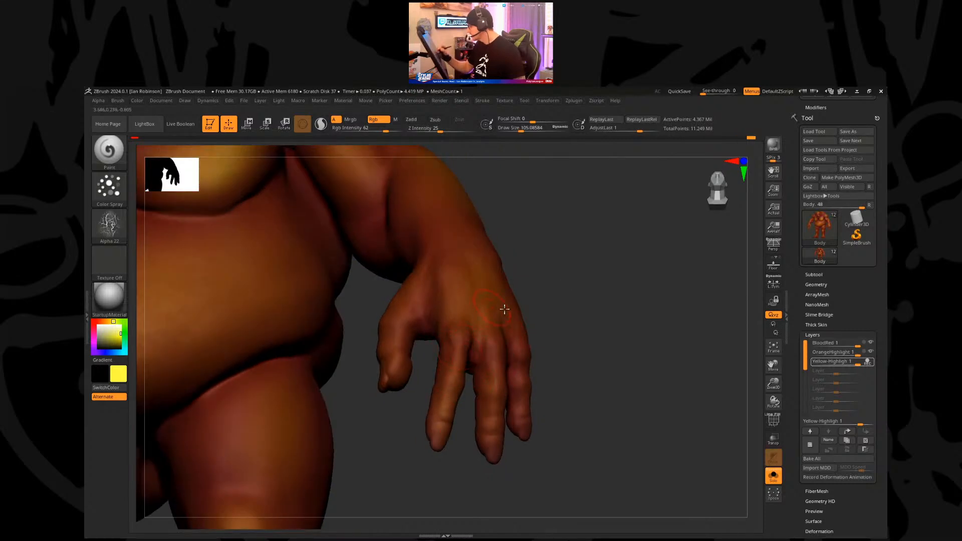
{"action": "left_click_drag", "start_coordinate": [577, 328], "coordinate": [506, 392]}
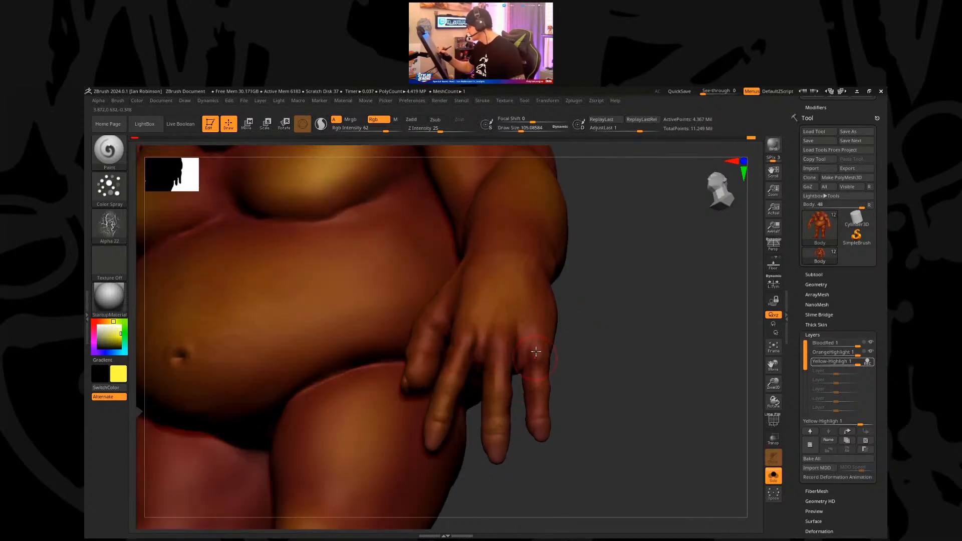
{"action": "left_click_drag", "start_coordinate": [580, 330], "coordinate": [571, 290]}
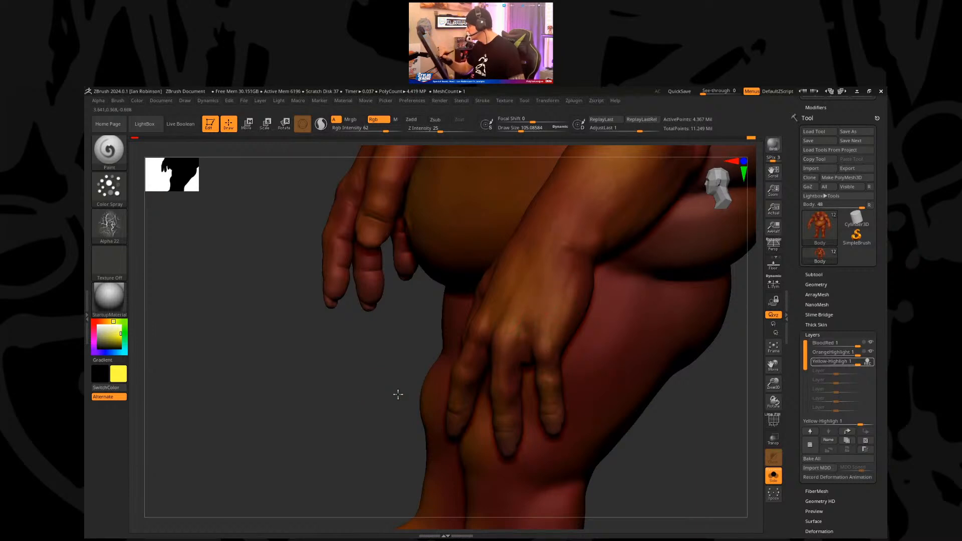
{"action": "left_click_drag", "start_coordinate": [398, 394], "coordinate": [474, 328]}
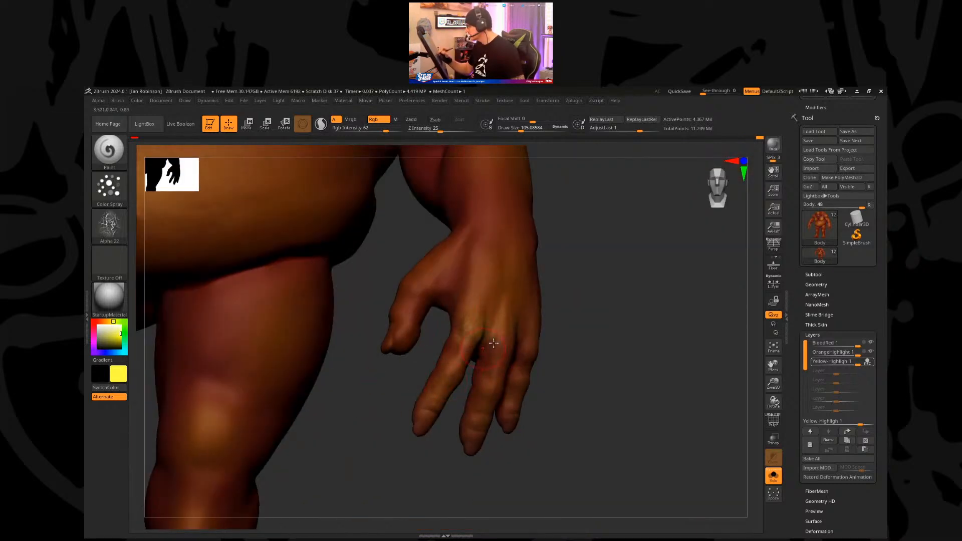
{"action": "left_click_drag", "start_coordinate": [612, 273], "coordinate": [423, 347]}
{"action": "mouse_move", "coordinate": [420, 314]}
{"action": "left_mouse_down"}
{"action": "mouse_move", "coordinate": [444, 288]}
{"action": "mouse_move", "coordinate": [461, 300]}
{"action": "mouse_move", "coordinate": [434, 332]}
{"action": "mouse_move", "coordinate": [460, 321]}
{"action": "left_mouse_up"}
Step: Set the draw size to about 192 and spray textured yellow over the forearm, elbow and upper arm
{"action": "key", "text": "s"}
{"action": "left_click_drag", "start_coordinate": [551, 326], "coordinate": [411, 290], "text": "alt"}
{"action": "left_click_drag", "start_coordinate": [555, 288], "coordinate": [384, 317]}
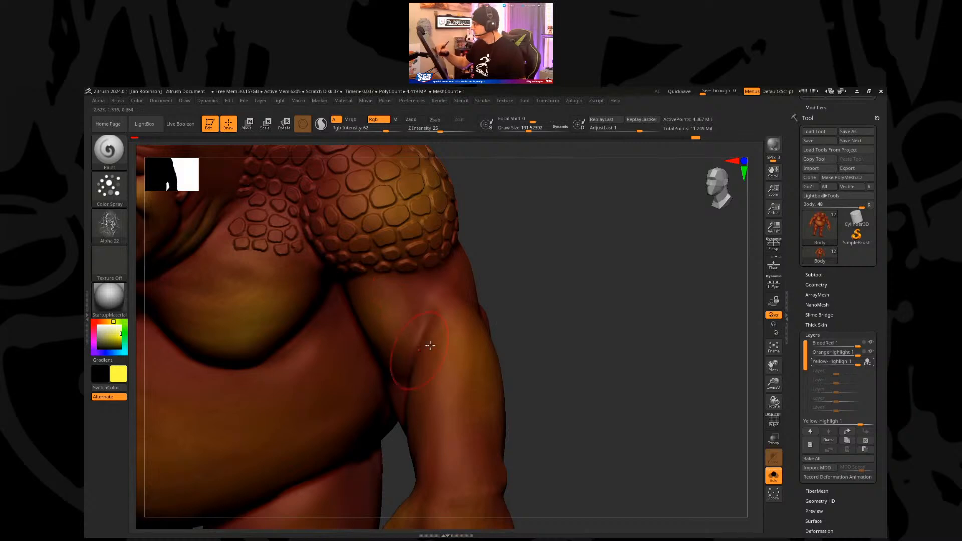
{"action": "left_click_drag", "start_coordinate": [552, 303], "coordinate": [489, 301]}
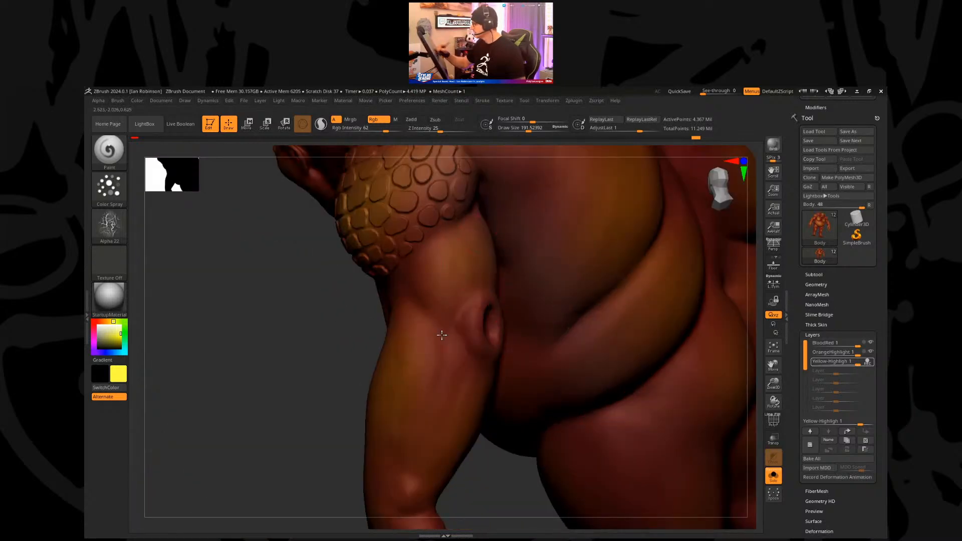
{"action": "left_click_drag", "start_coordinate": [485, 483], "coordinate": [554, 313]}
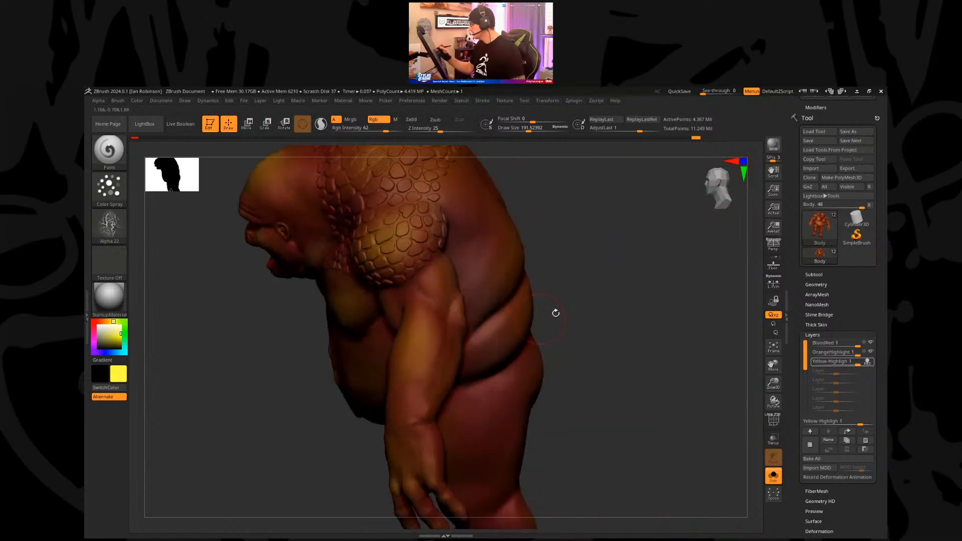
Step: Set the draw size to about 318 and spray textured yellow over the back folds, buttocks and backs of the legs
{"action": "mouse_move", "coordinate": [610, 281]}
{"action": "left_mouse_down"}
{"action": "mouse_move", "coordinate": [626, 282]}
{"action": "mouse_move", "coordinate": [584, 296]}
{"action": "left_mouse_up"}
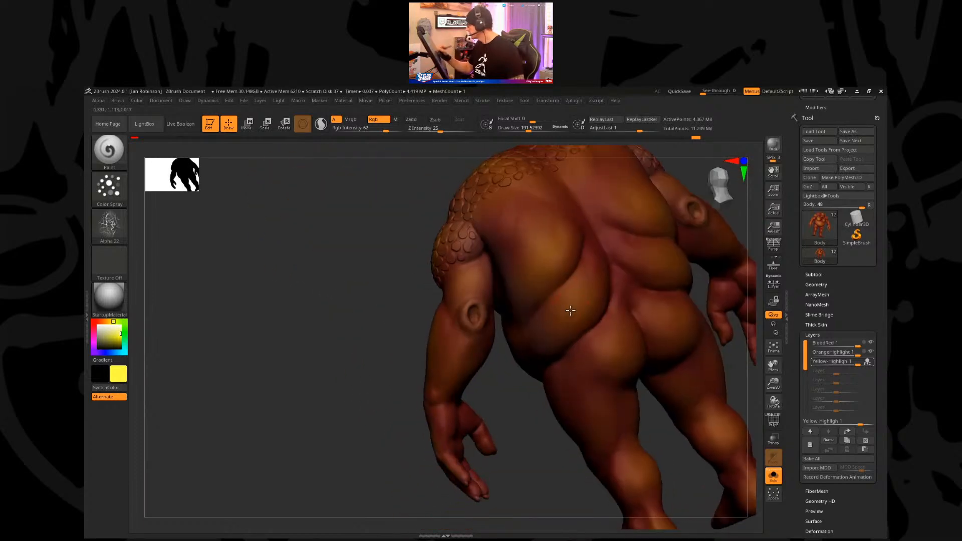
{"action": "key", "text": "s"}
{"action": "left_click", "coordinate": [591, 287]}
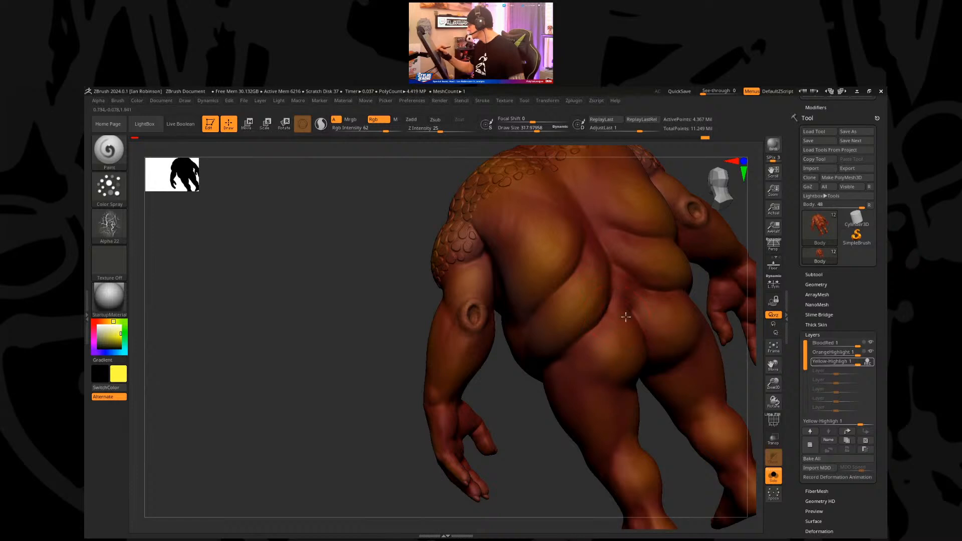
{"action": "left_click_drag", "start_coordinate": [552, 490], "coordinate": [522, 404], "text": "alt"}
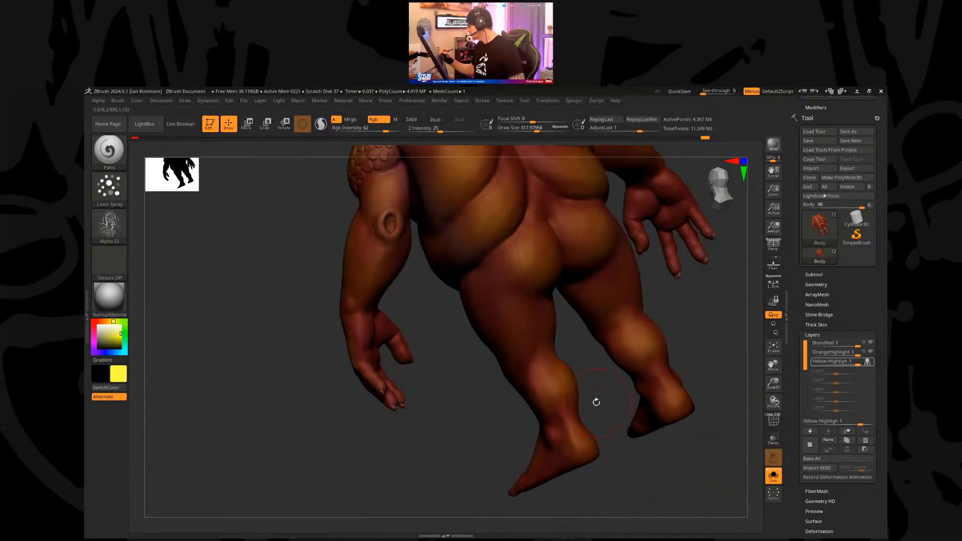
{"action": "left_click_drag", "start_coordinate": [599, 402], "coordinate": [577, 418]}
{"action": "mouse_move", "coordinate": [454, 368]}
{"action": "left_mouse_down"}
{"action": "mouse_move", "coordinate": [472, 362]}
{"action": "mouse_move", "coordinate": [462, 357]}
{"action": "left_mouse_up"}
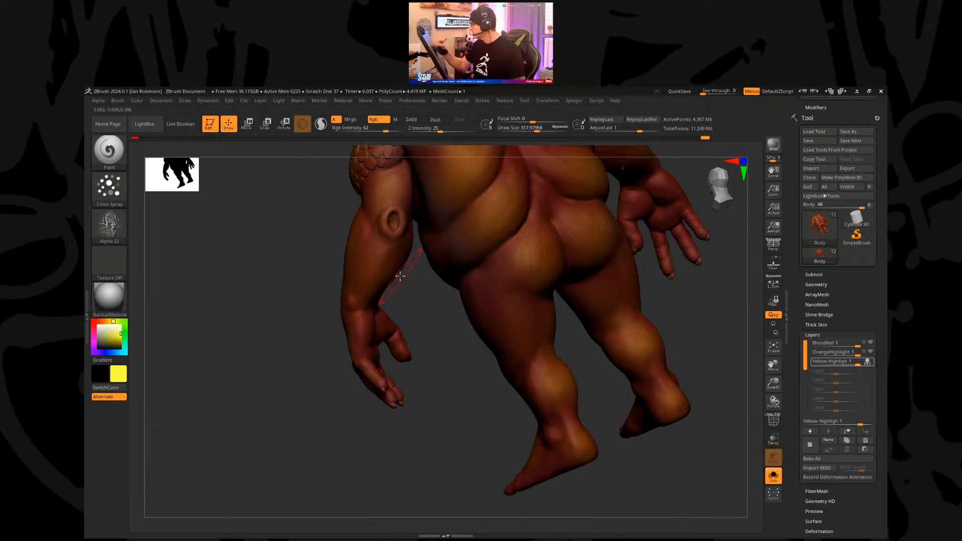
{"action": "mouse_move", "coordinate": [447, 415]}
{"action": "left_mouse_down"}
{"action": "mouse_move", "coordinate": [511, 399]}
{"action": "mouse_move", "coordinate": [575, 361]}
{"action": "mouse_move", "coordinate": [413, 366]}
{"action": "mouse_move", "coordinate": [451, 387]}
{"action": "mouse_move", "coordinate": [453, 416]}
{"action": "mouse_move", "coordinate": [436, 326]}
{"action": "mouse_move", "coordinate": [475, 328]}
{"action": "left_mouse_up"}
Step: Reduce the draw size to about 220 and spray textured yellow over the knees, shins and tops of the feet
{"action": "key", "text": "s"}
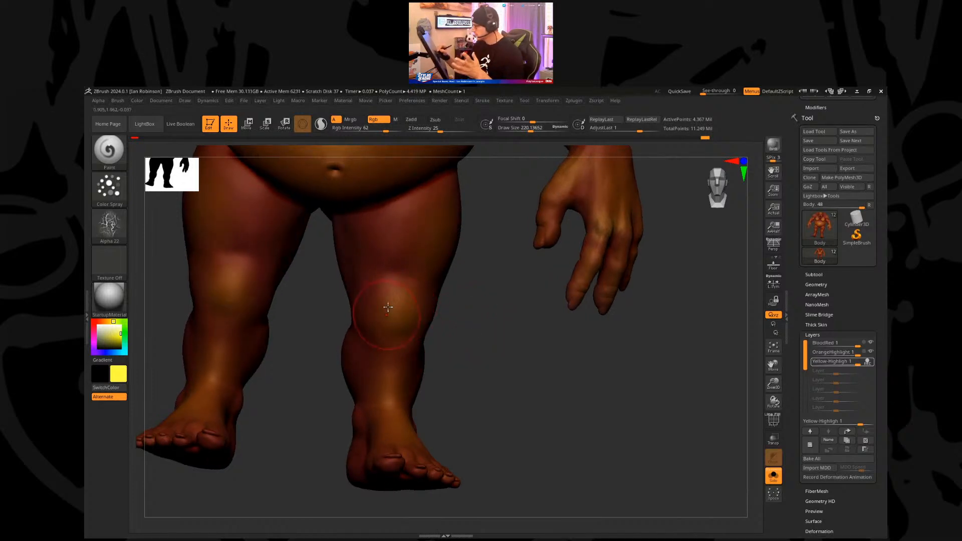
{"action": "left_click_drag", "start_coordinate": [457, 326], "coordinate": [391, 408]}
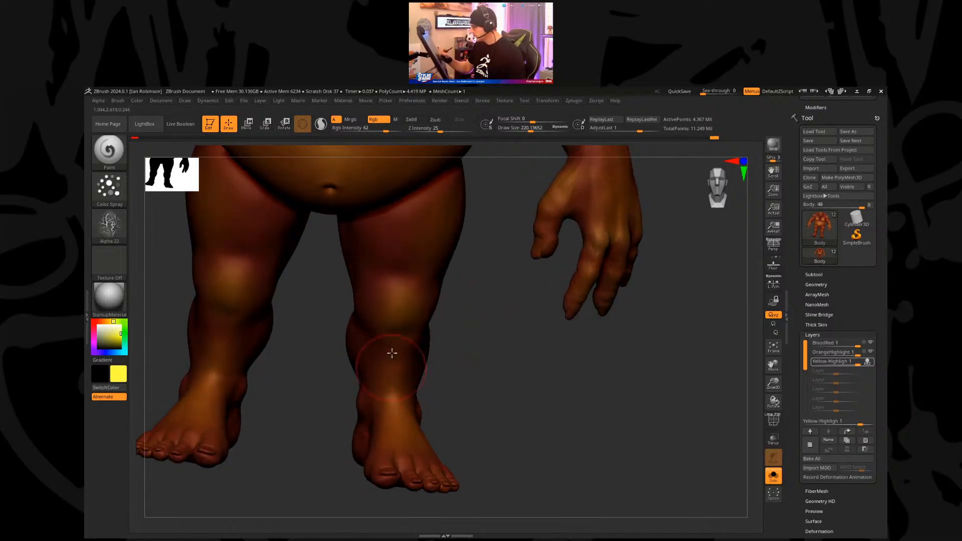
{"action": "left_click_drag", "start_coordinate": [481, 420], "coordinate": [423, 402]}
{"action": "left_click_drag", "start_coordinate": [491, 387], "coordinate": [438, 364]}
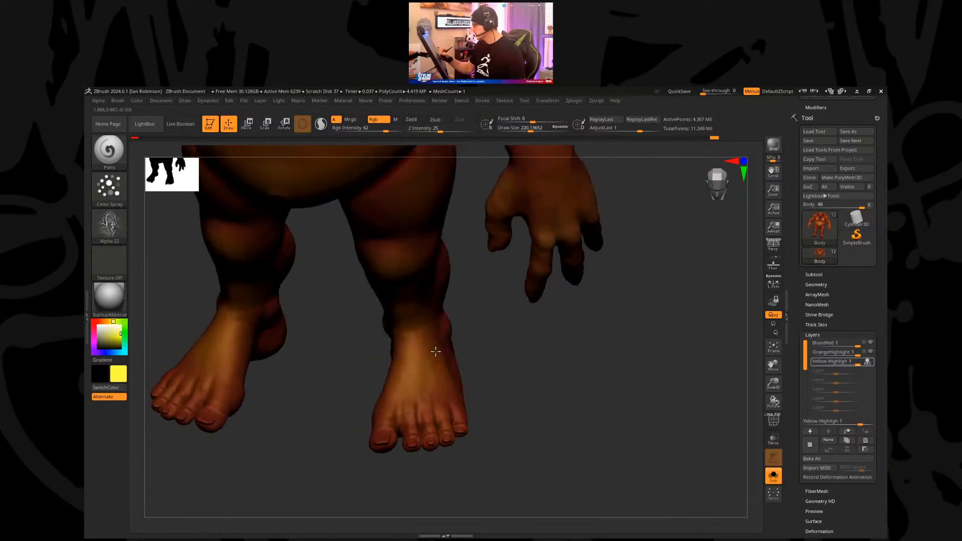
{"action": "left_click_drag", "start_coordinate": [522, 389], "coordinate": [515, 399]}
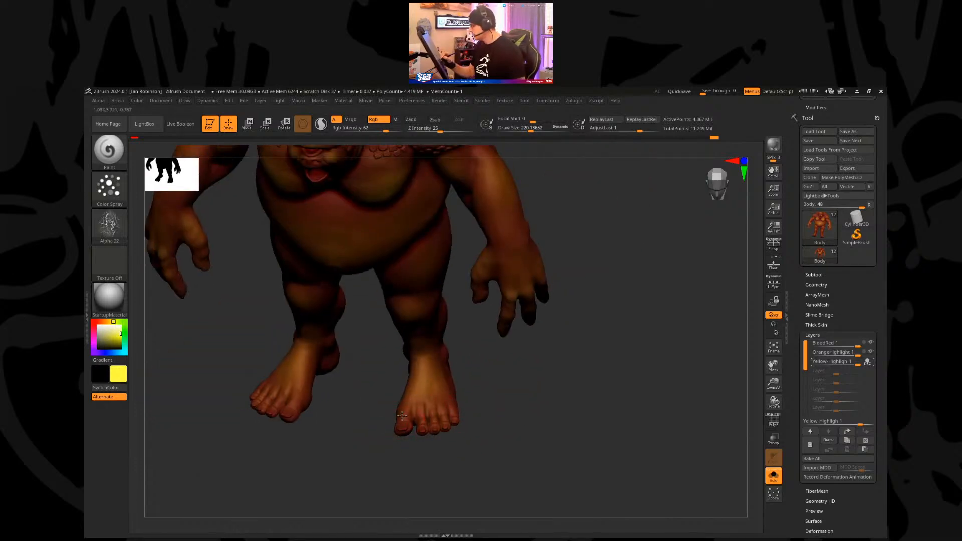
Step: Enlarge the draw size to about 304 and spray textured yellow over the head, shoulders and upper body
{"action": "left_click_drag", "start_coordinate": [483, 348], "coordinate": [453, 340]}
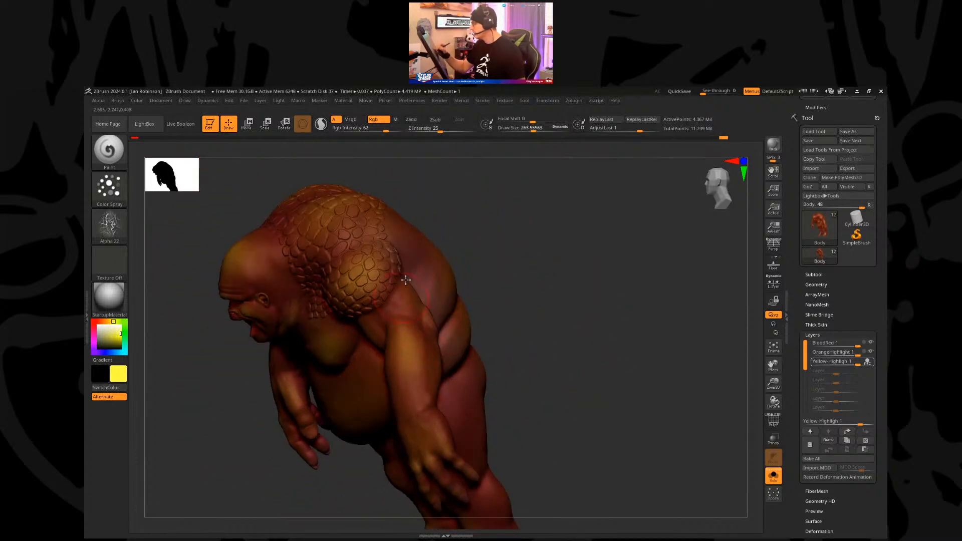
{"action": "left_click_drag", "start_coordinate": [429, 215], "coordinate": [327, 310]}
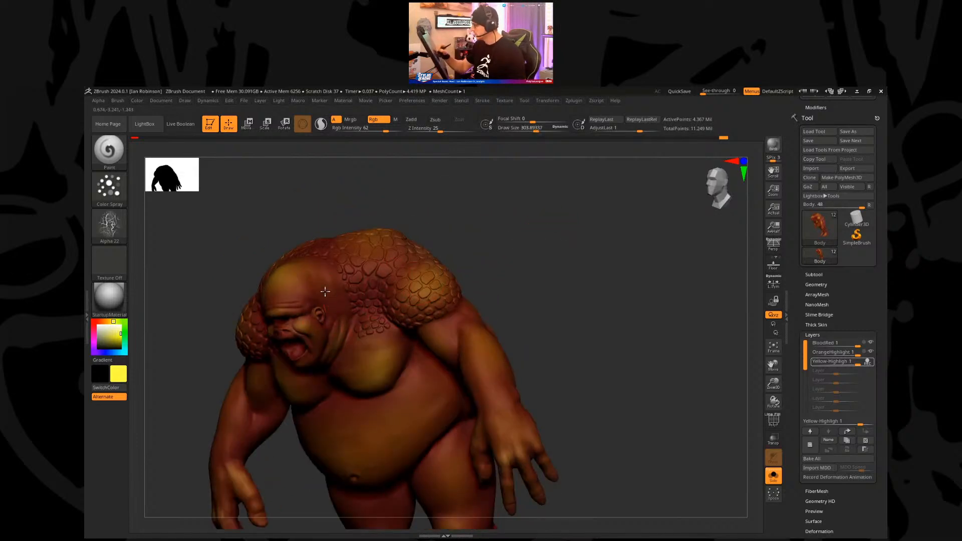
{"action": "left_click_drag", "start_coordinate": [464, 244], "coordinate": [285, 286]}
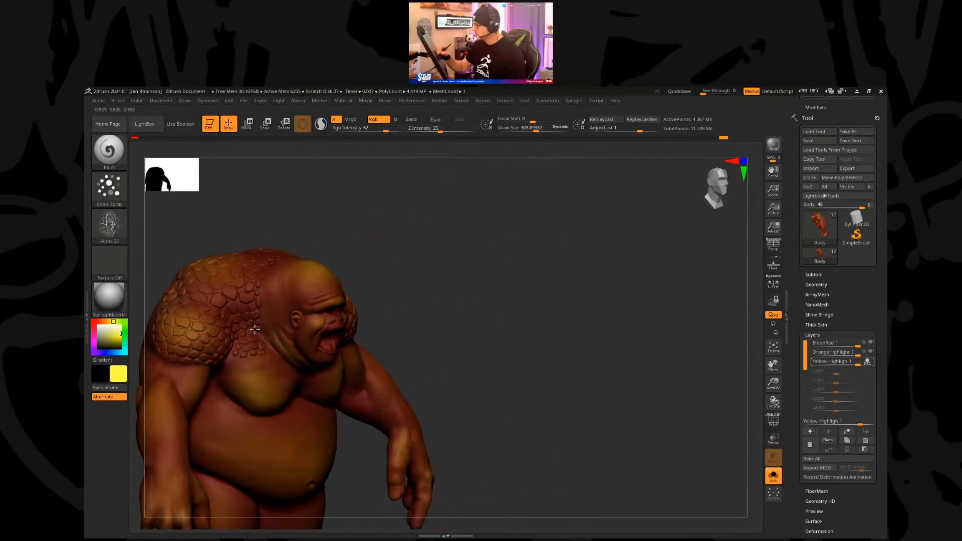
{"action": "left_click_drag", "start_coordinate": [427, 271], "coordinate": [331, 270]}
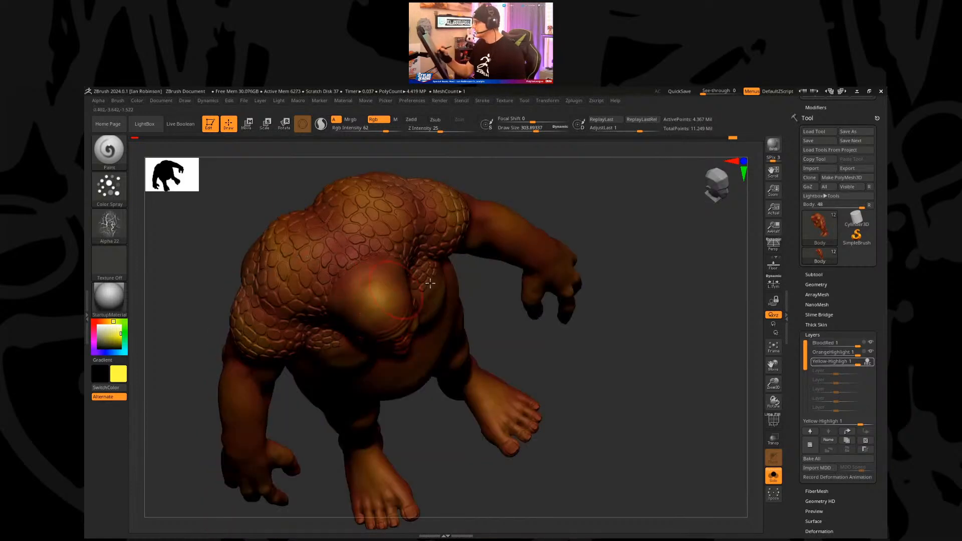
Step: Stop recording on the Yellow-Highligh layer and save the tool
{"action": "left_click_drag", "start_coordinate": [561, 371], "coordinate": [575, 247]}
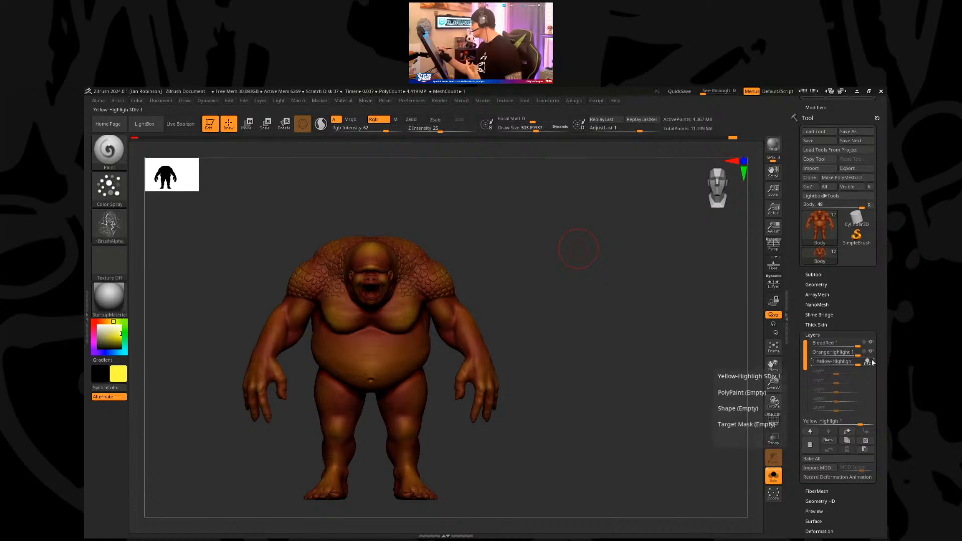
{"action": "scroll", "coordinate": [821, 179], "scroll_direction": "up", "scroll_amount": 1}
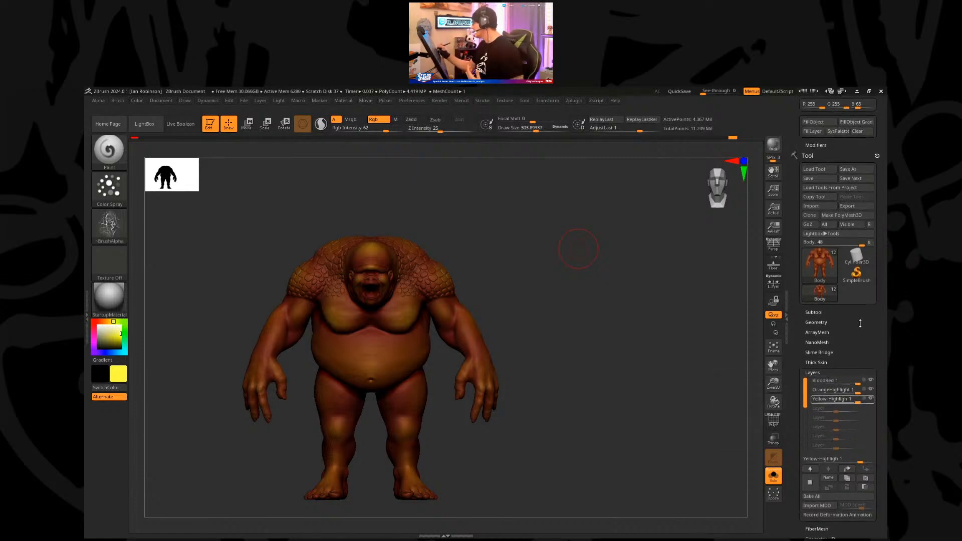
{"action": "left_click", "coordinate": [819, 176]}
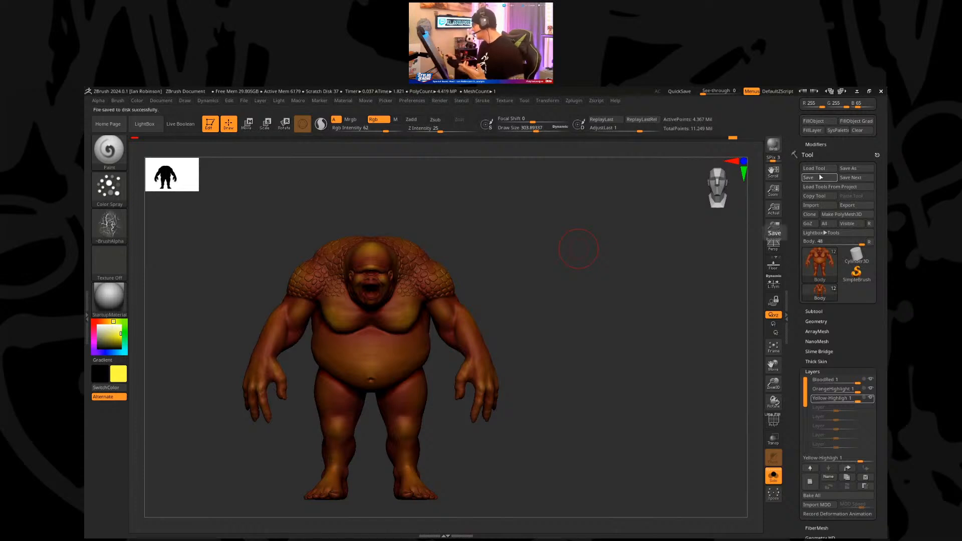
Step: Add a new layer to the body and name it Purple_Shadow
{"action": "left_click", "coordinate": [809, 481]}
{"action": "left_click", "coordinate": [829, 479]}
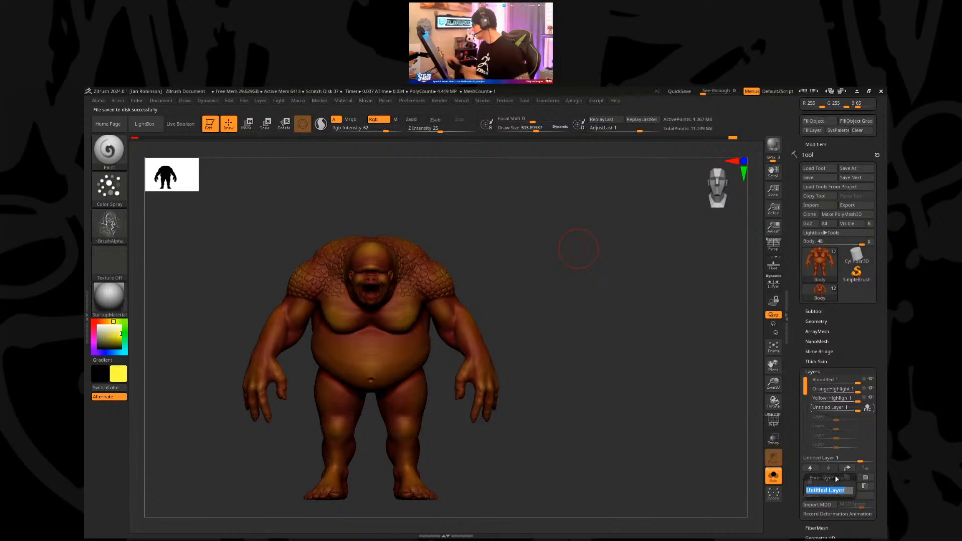
{"action": "type", "text": "Purple_Sha"}
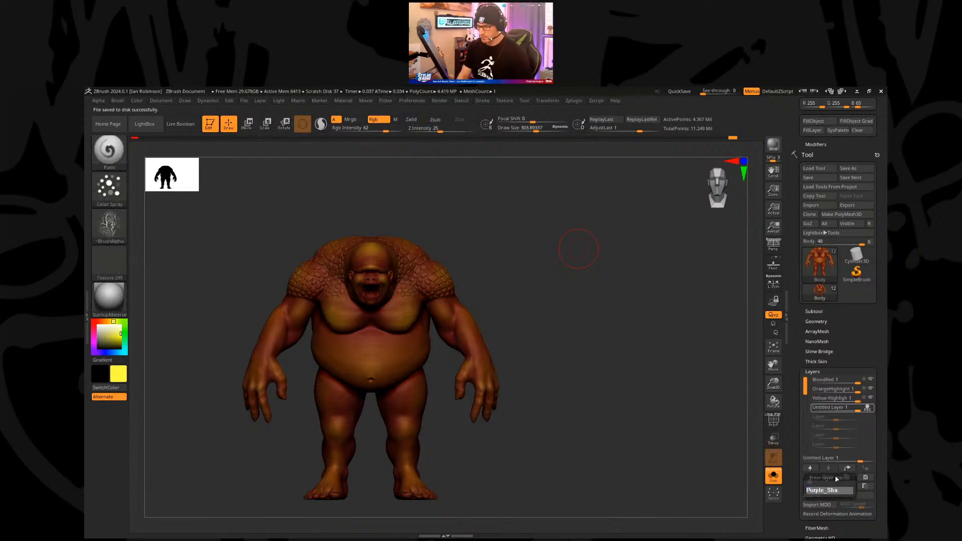
{"action": "type", "text": "dw"}
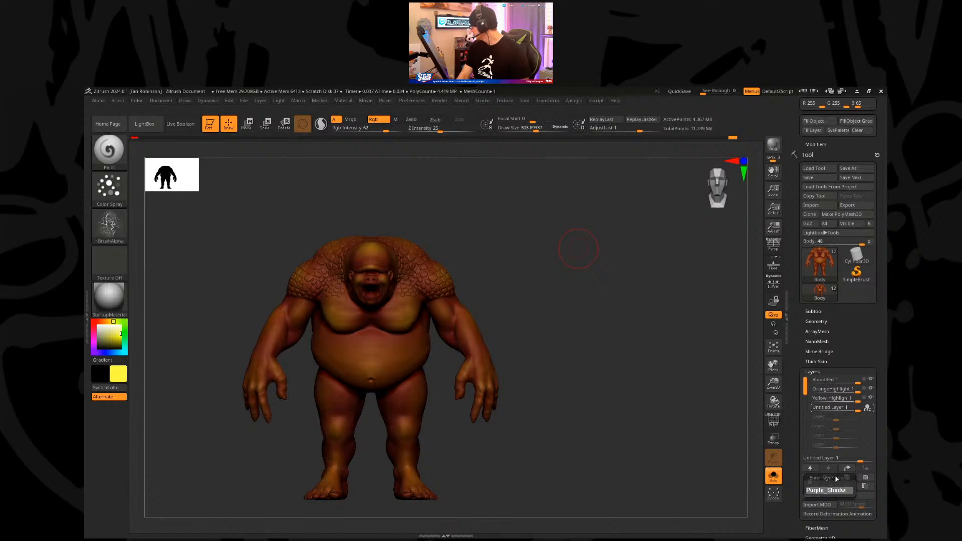
{"action": "key", "text": "Return"}
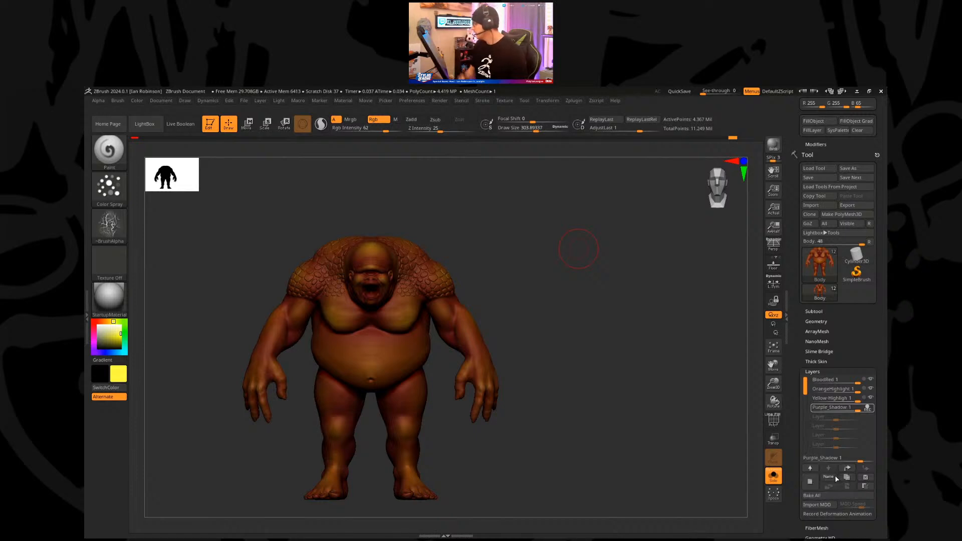
Step: Mask the body by ambient occlusion with the Ambient Occlusion plugin and invert the mask
{"action": "left_click", "coordinate": [574, 100]}
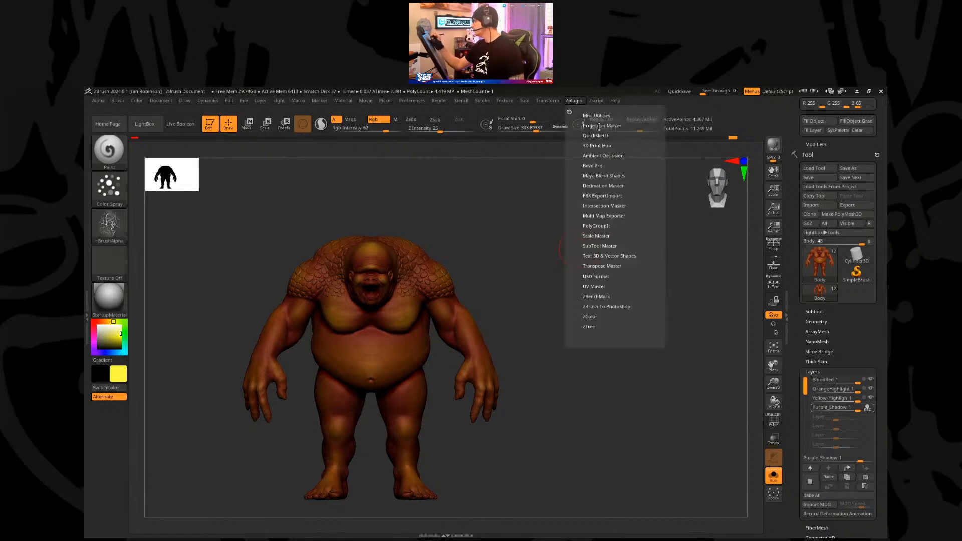
{"action": "left_click", "coordinate": [606, 155]}
{"action": "left_click", "coordinate": [600, 184]}
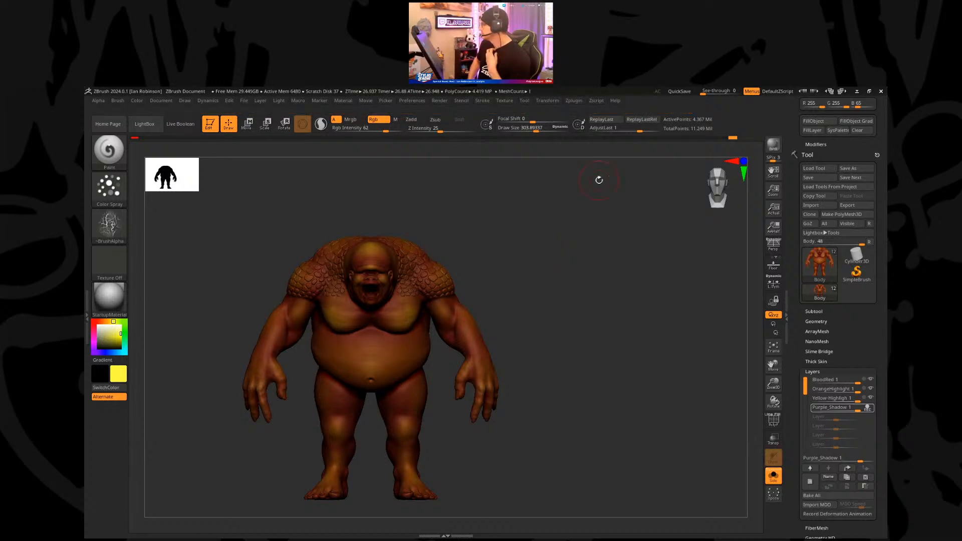
{"action": "left_click_drag", "start_coordinate": [576, 299], "coordinate": [576, 246]}
{"action": "left_click", "coordinate": [603, 285], "text": "ctrl"}
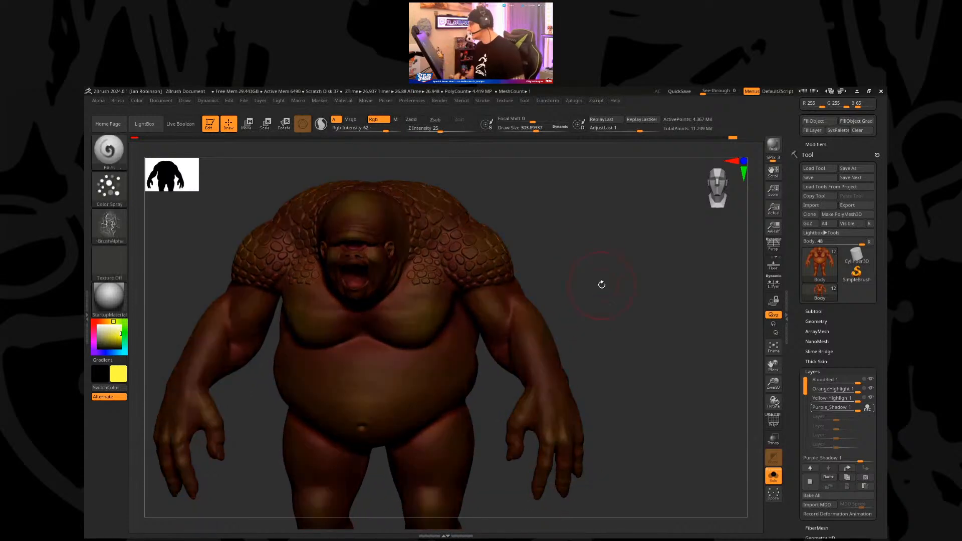
Step: Fill the Body on the Purple_Shadow layer with dark purple (R 54, G 16, B 105) at RGB intensity 26
{"action": "left_click_drag", "start_coordinate": [597, 315], "coordinate": [590, 312]}
{"action": "left_click", "coordinate": [590, 311], "text": "ctrl"}
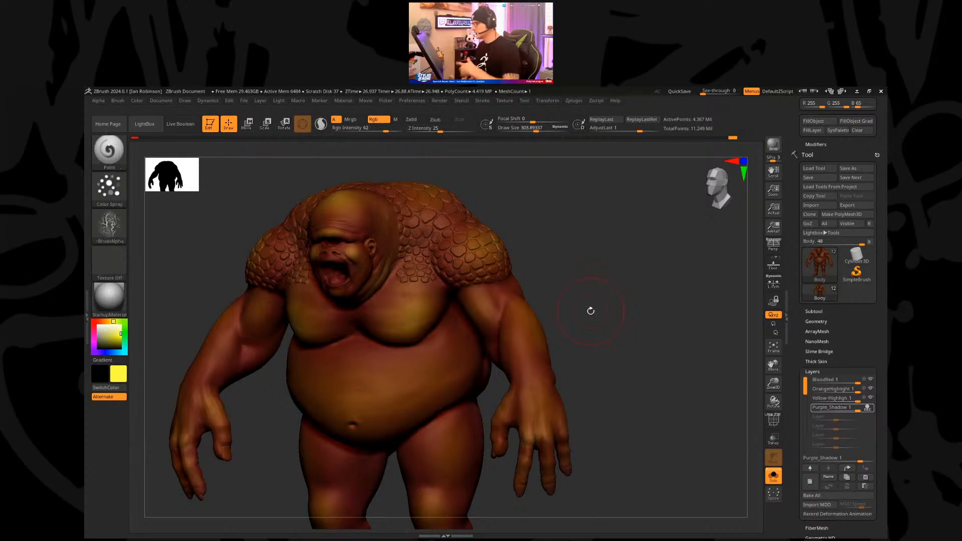
{"action": "left_click", "coordinate": [99, 352]}
{"action": "left_click", "coordinate": [117, 341]}
{"action": "left_click", "coordinate": [115, 343]}
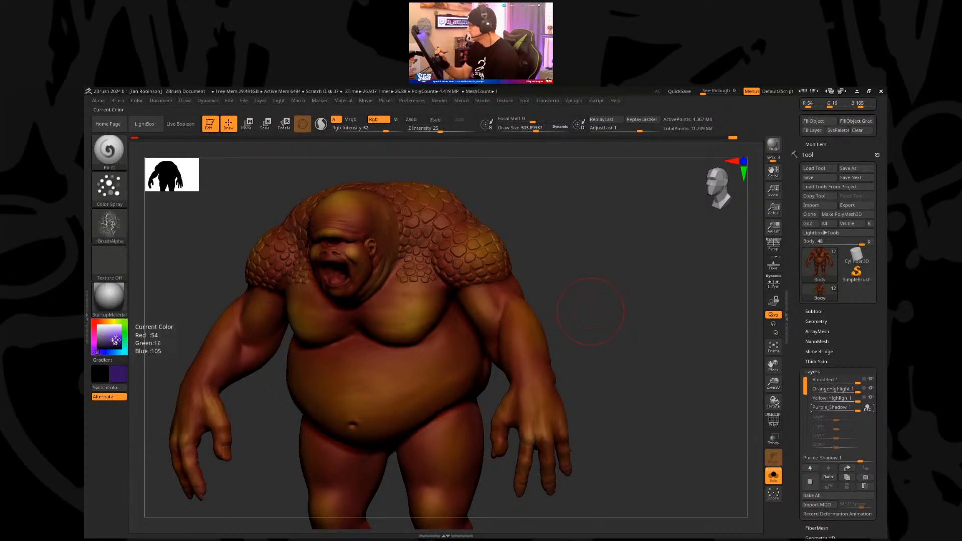
{"action": "left_click_drag", "start_coordinate": [385, 130], "coordinate": [368, 132]}
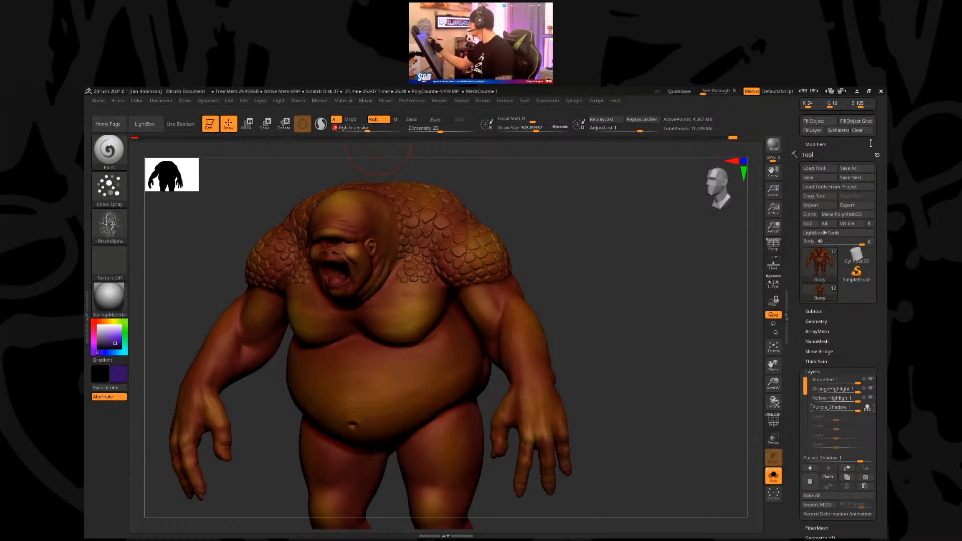
{"action": "left_click", "coordinate": [814, 121]}
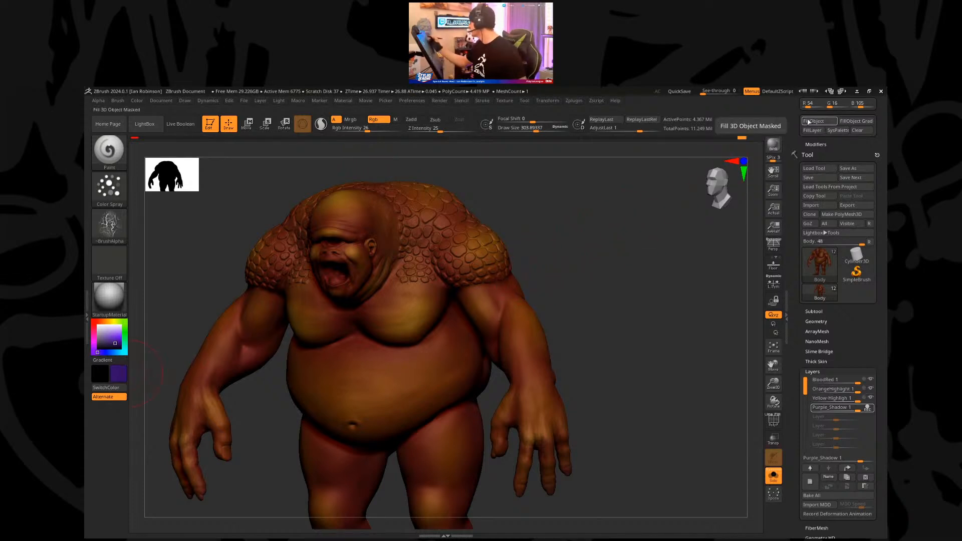
Step: Resize the Paint brush to a draw size of about 468 and raise its RGB intensity to 47
{"action": "key", "text": "s"}
{"action": "left_click_drag", "start_coordinate": [593, 230], "coordinate": [606, 220]}
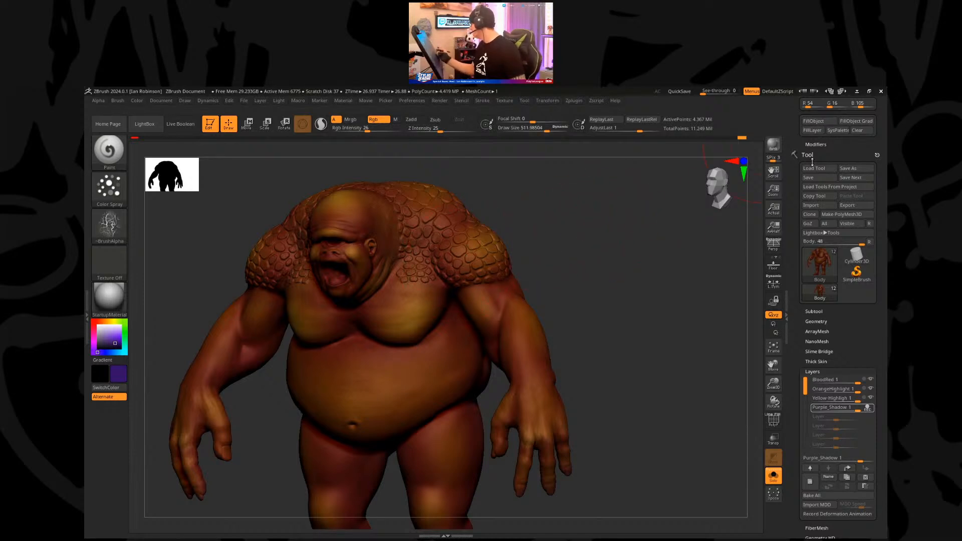
{"action": "key", "text": "s"}
{"action": "left_click_drag", "start_coordinate": [581, 251], "coordinate": [598, 252]}
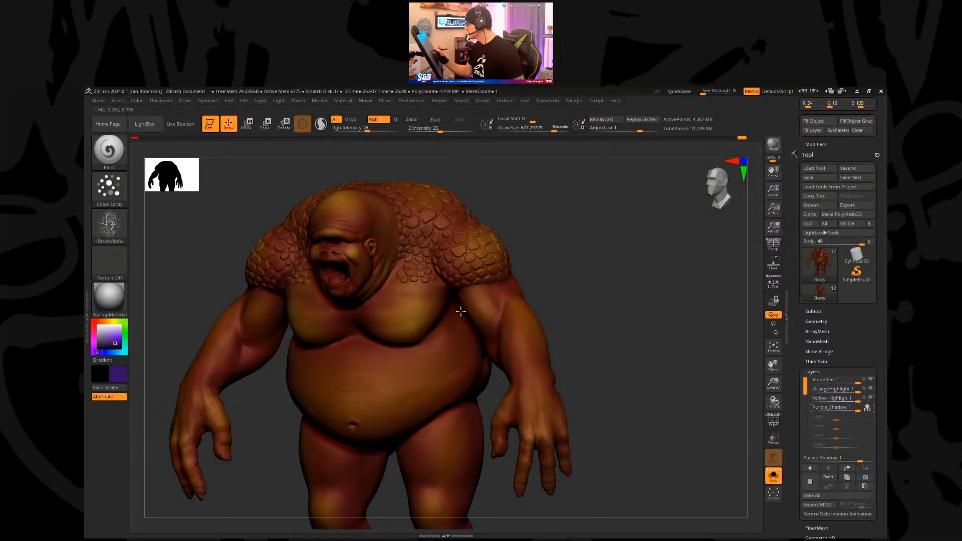
{"action": "left_click_drag", "start_coordinate": [573, 270], "coordinate": [471, 172], "text": "shift"}
{"action": "left_click_drag", "start_coordinate": [368, 128], "coordinate": [380, 127]}
{"action": "key", "text": "s"}
{"action": "mouse_move", "coordinate": [530, 197]}
{"action": "left_mouse_down"}
{"action": "mouse_move", "coordinate": [514, 197]}
{"action": "mouse_move", "coordinate": [562, 249]}
{"action": "mouse_move", "coordinate": [358, 337]}
{"action": "left_mouse_up"}
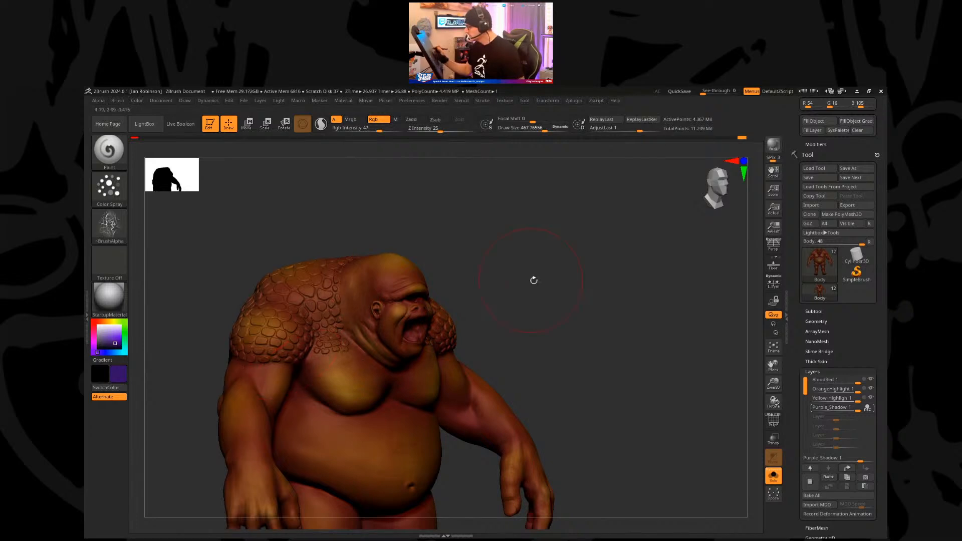
{"action": "left_click", "coordinate": [547, 323], "text": "ctrl"}
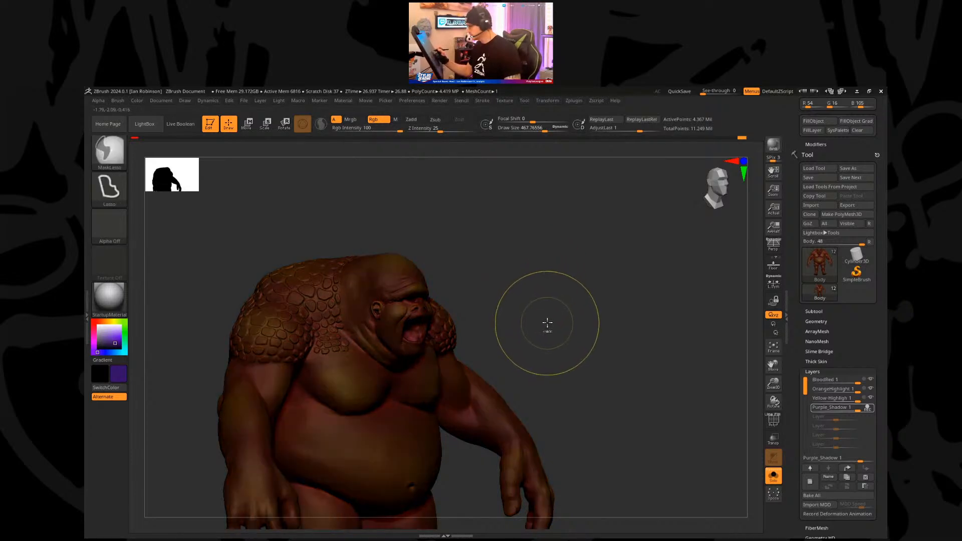
{"action": "left_click", "coordinate": [474, 325], "text": "ctrl"}
Step: Raise the RGB intensity to 89 and paint purple shadow inside the open mouth, reducing the draw size to about 214
{"action": "key", "text": "s"}
{"action": "mouse_move", "coordinate": [545, 257]}
{"action": "left_mouse_down", "text": "alt"}
{"action": "mouse_move", "coordinate": [545, 275]}
{"action": "mouse_move", "coordinate": [389, 330]}
{"action": "left_mouse_up", "text": "alt"}
{"action": "left_click", "coordinate": [547, 276]}
{"action": "left_click", "coordinate": [396, 129]}
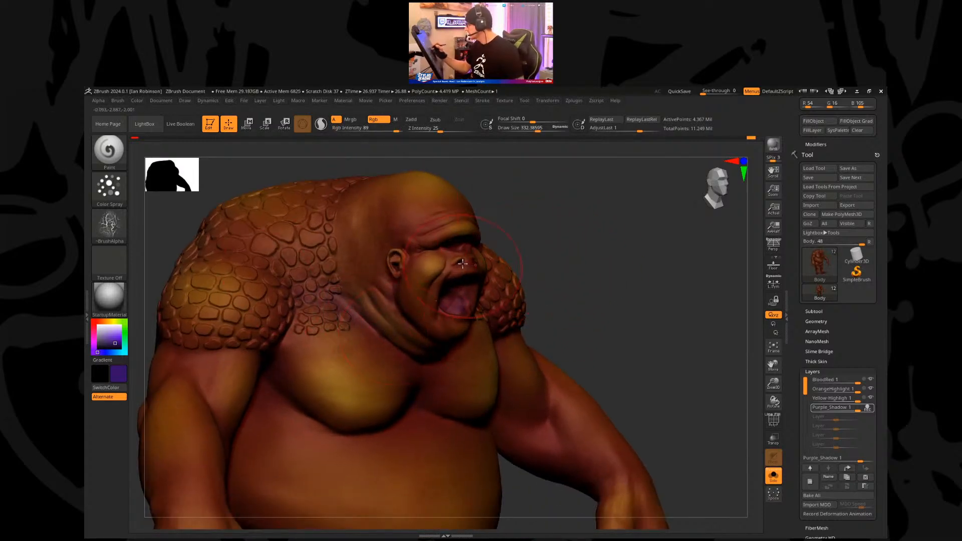
{"action": "key", "text": "s"}
{"action": "mouse_move", "coordinate": [585, 251]}
{"action": "left_mouse_down"}
{"action": "mouse_move", "coordinate": [601, 247]}
{"action": "mouse_move", "coordinate": [439, 300]}
{"action": "left_mouse_up"}
{"action": "left_click_drag", "start_coordinate": [640, 211], "coordinate": [419, 372]}
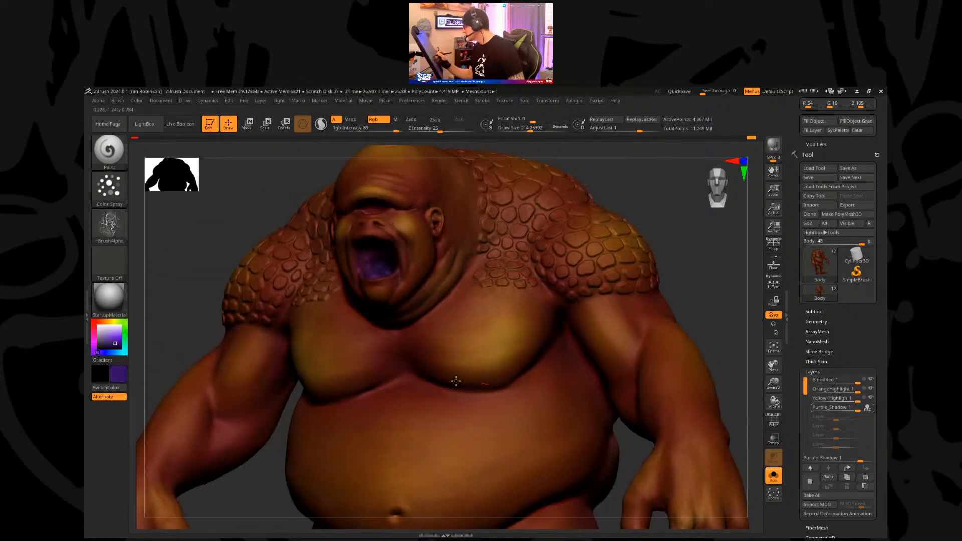
Step: Paint purple shadow beneath the chest and into the armpit with a draw size of about 332
{"action": "mouse_move", "coordinate": [583, 257]}
{"action": "left_mouse_down"}
{"action": "mouse_move", "coordinate": [647, 242]}
{"action": "mouse_move", "coordinate": [584, 290]}
{"action": "left_mouse_up"}
{"action": "key", "text": "s"}
{"action": "left_click_drag", "start_coordinate": [646, 275], "coordinate": [494, 322]}
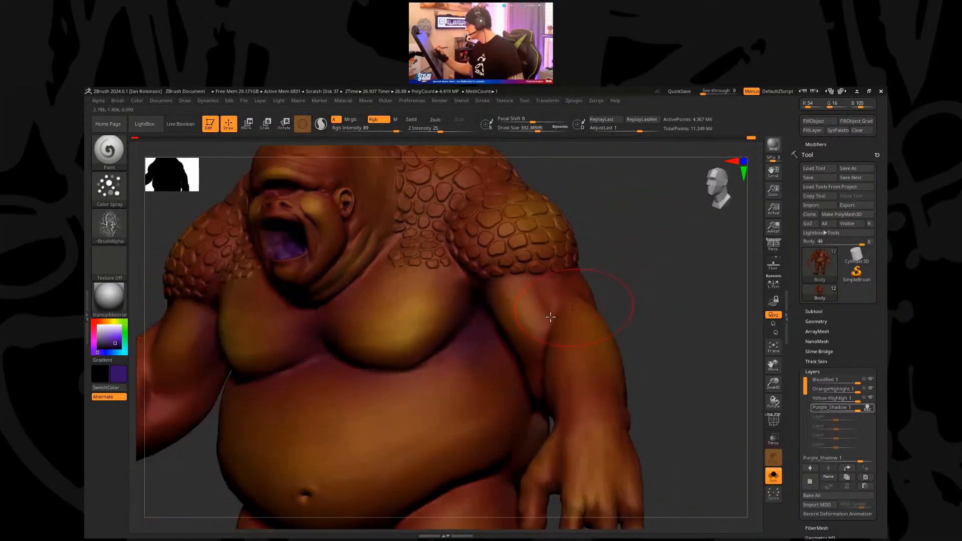
Step: Turn off the Paint brush's alpha
{"action": "left_click", "coordinate": [119, 232]}
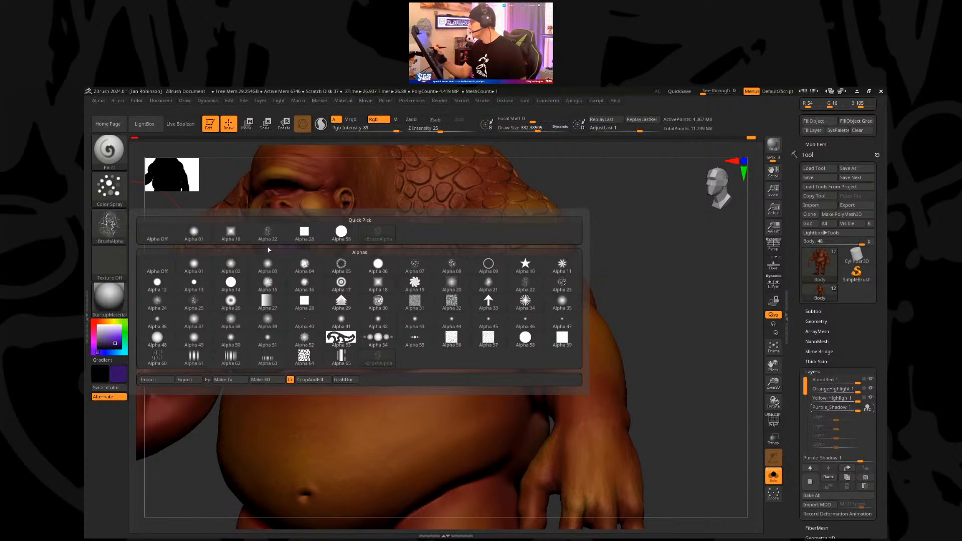
{"action": "left_click", "coordinate": [230, 228]}
{"action": "left_click", "coordinate": [109, 226]}
{"action": "left_click", "coordinate": [155, 231]}
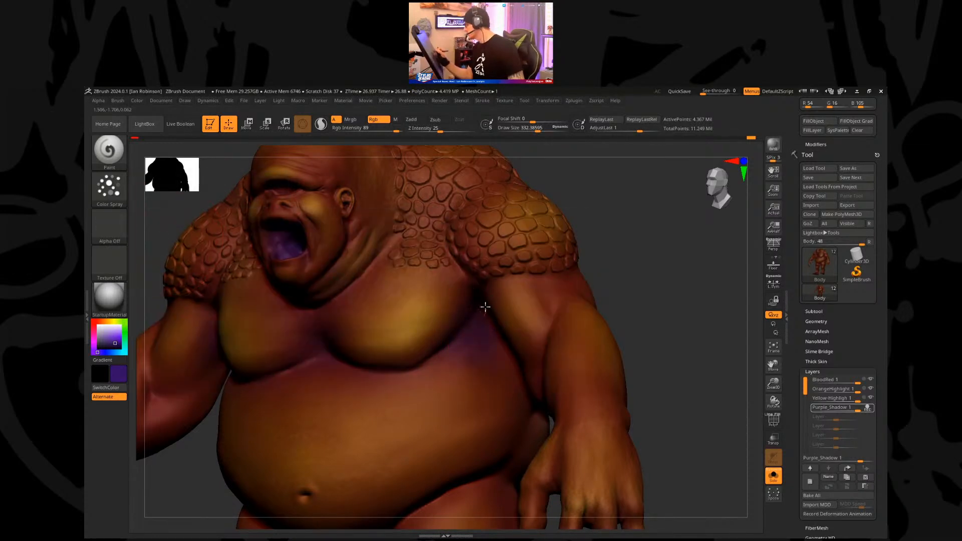
Step: Paint purple shadow into the creases under the chest and the eye socket, reducing the draw size to about 150
{"action": "mouse_move", "coordinate": [638, 281]}
{"action": "left_mouse_down"}
{"action": "mouse_move", "coordinate": [325, 222]}
{"action": "mouse_move", "coordinate": [607, 251]}
{"action": "mouse_move", "coordinate": [601, 258]}
{"action": "left_mouse_up"}
{"action": "key", "text": "s"}
{"action": "left_click", "coordinate": [602, 257]}
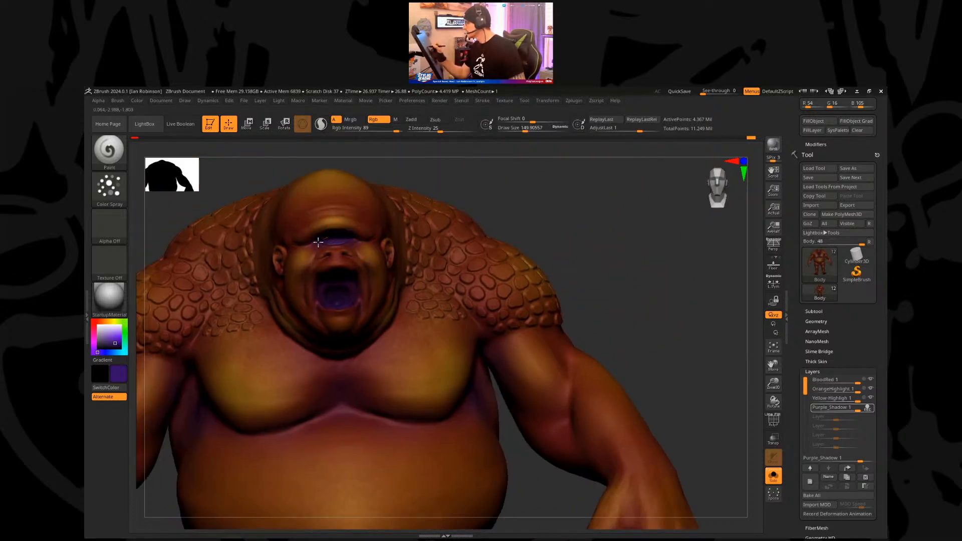
Step: Enlarge the draw size to about 401 and paint purple shadow along the spine and lower back creases
{"action": "mouse_move", "coordinate": [535, 215]}
{"action": "left_mouse_down"}
{"action": "mouse_move", "coordinate": [543, 243]}
{"action": "mouse_move", "coordinate": [447, 268]}
{"action": "mouse_move", "coordinate": [458, 270]}
{"action": "mouse_move", "coordinate": [476, 307]}
{"action": "mouse_move", "coordinate": [552, 219]}
{"action": "mouse_move", "coordinate": [561, 240]}
{"action": "left_mouse_up"}
{"action": "key", "text": "s"}
{"action": "left_click_drag", "start_coordinate": [464, 254], "coordinate": [531, 280]}
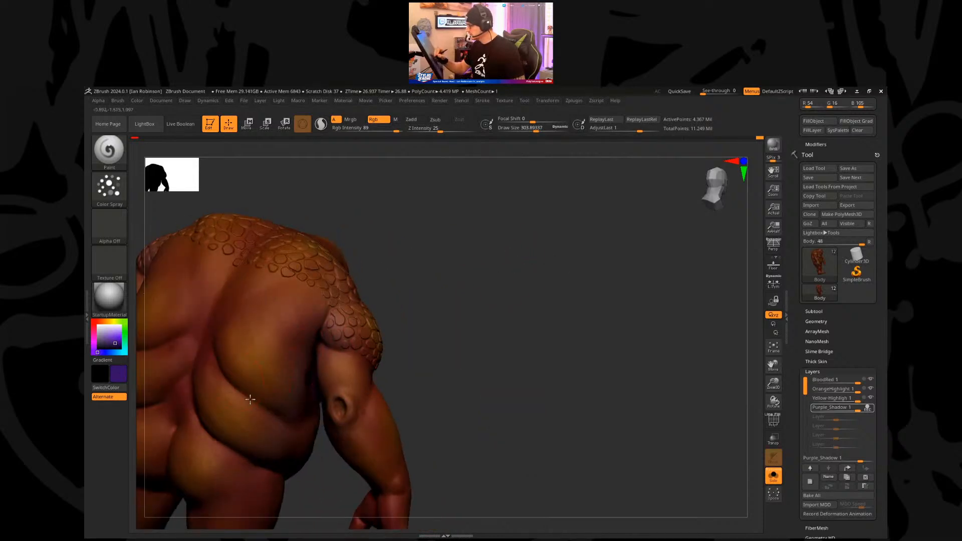
{"action": "left_click_drag", "start_coordinate": [457, 223], "coordinate": [505, 226]}
{"action": "key", "text": "s"}
{"action": "left_click", "coordinate": [505, 226]}
{"action": "left_click_drag", "start_coordinate": [545, 263], "coordinate": [338, 373]}
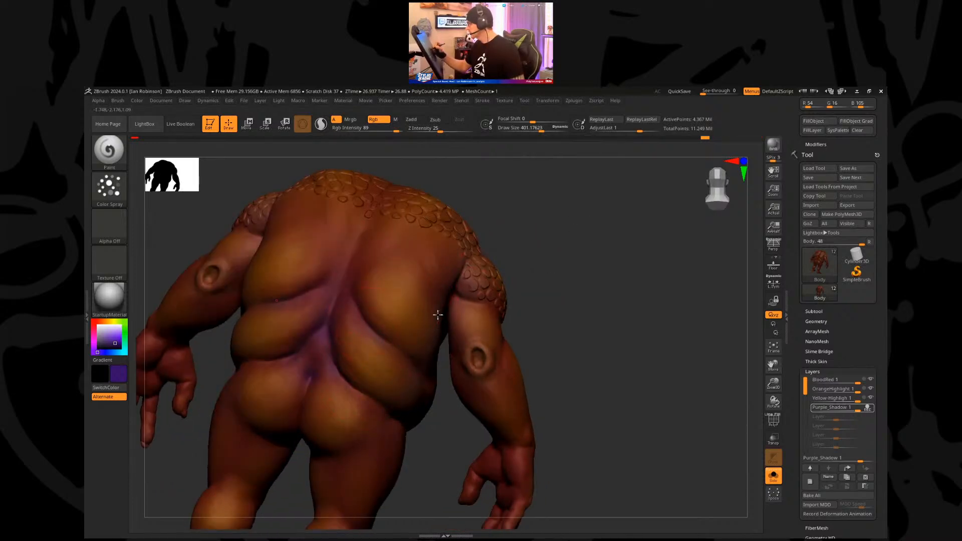
Step: Paint purple shadow over the scaly upper back, shoulders and base of the neck
{"action": "left_click_drag", "start_coordinate": [425, 202], "coordinate": [487, 291]}
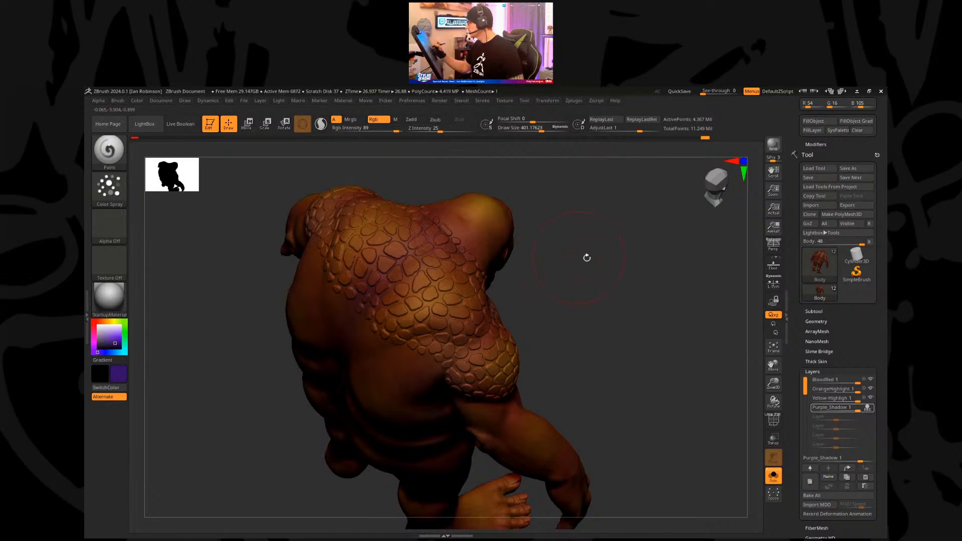
{"action": "left_click_drag", "start_coordinate": [587, 258], "coordinate": [459, 244]}
{"action": "left_click_drag", "start_coordinate": [624, 221], "coordinate": [485, 316]}
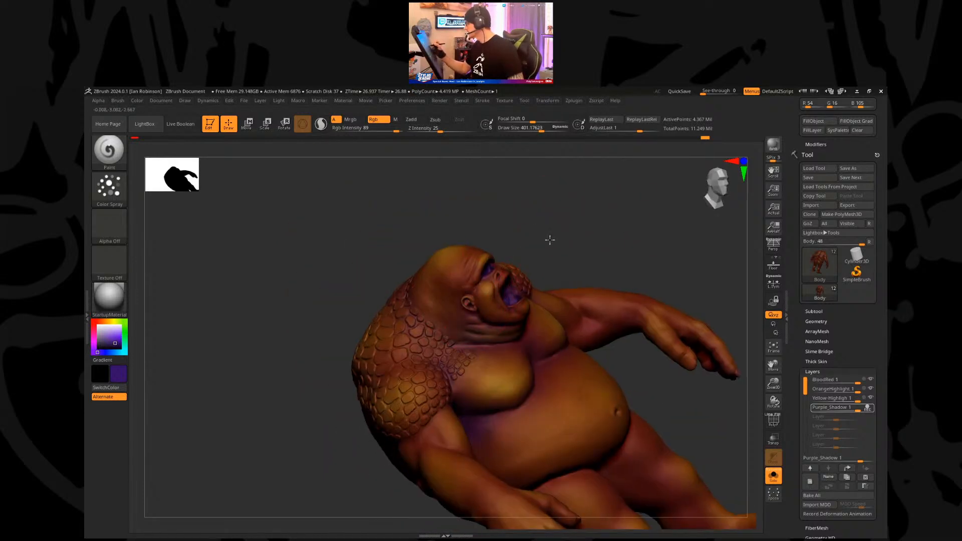
{"action": "left_click_drag", "start_coordinate": [549, 241], "coordinate": [454, 281]}
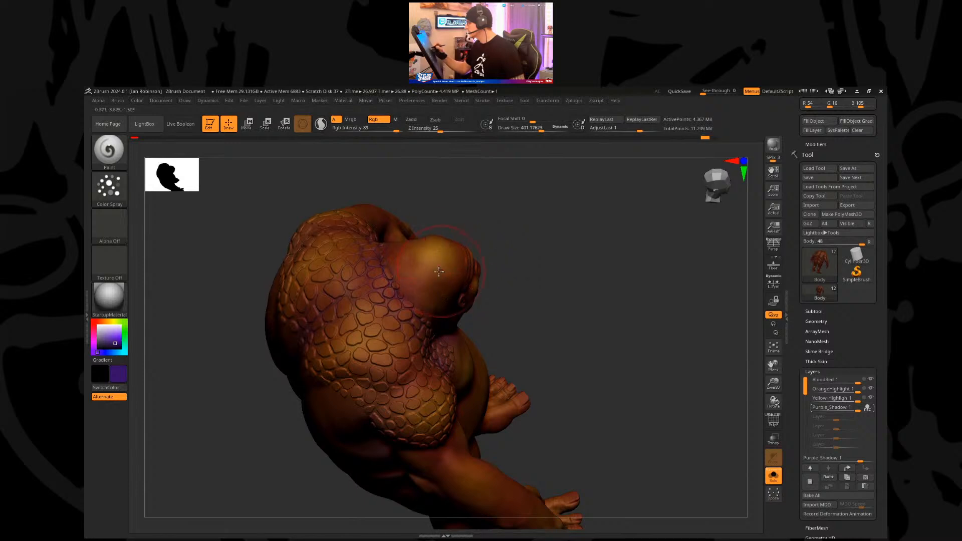
{"action": "left_click_drag", "start_coordinate": [501, 253], "coordinate": [393, 281]}
Step: Paint purple shadow into the back folds, between the buttocks and at the tops of the rear thighs
{"action": "left_click_drag", "start_coordinate": [537, 221], "coordinate": [438, 340]}
{"action": "left_click_drag", "start_coordinate": [518, 234], "coordinate": [345, 259]}
{"action": "left_click_drag", "start_coordinate": [531, 250], "coordinate": [360, 309]}
{"action": "left_click_drag", "start_coordinate": [506, 270], "coordinate": [321, 300]}
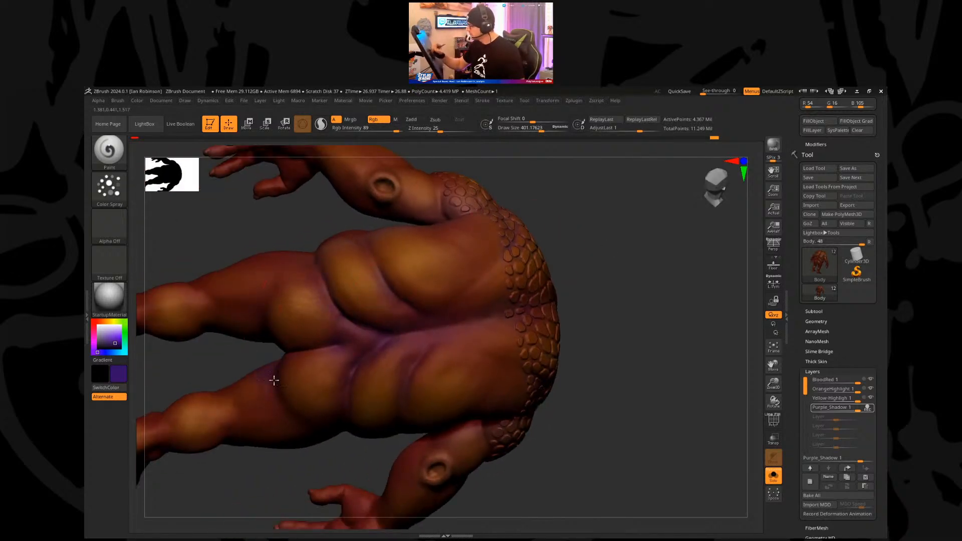
{"action": "mouse_move", "coordinate": [599, 334]}
{"action": "left_mouse_down"}
{"action": "mouse_move", "coordinate": [587, 335]}
{"action": "mouse_move", "coordinate": [525, 266]}
{"action": "mouse_move", "coordinate": [555, 279]}
{"action": "mouse_move", "coordinate": [549, 272]}
{"action": "mouse_move", "coordinate": [560, 315]}
{"action": "mouse_move", "coordinate": [530, 334]}
{"action": "mouse_move", "coordinate": [524, 320]}
{"action": "left_mouse_up"}
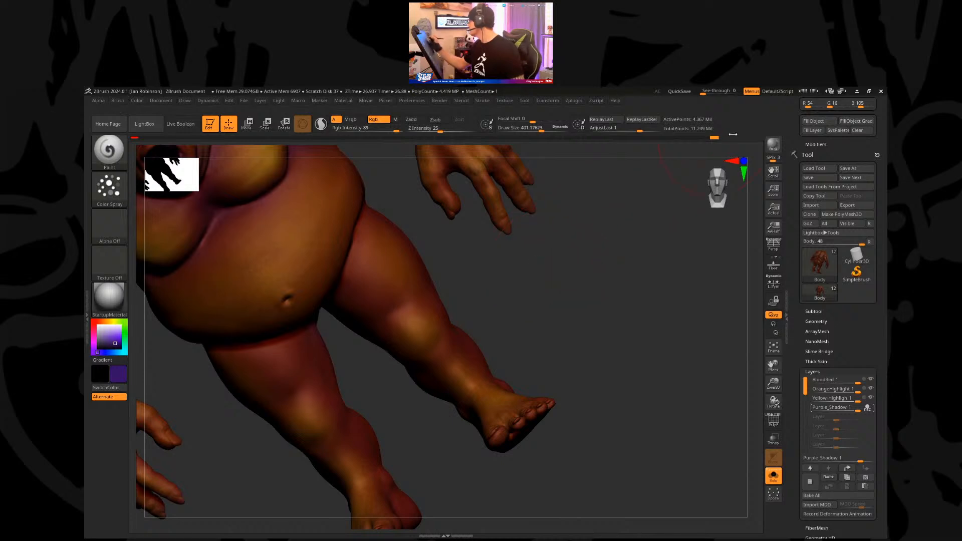
Step: Fill the Body with the dark purple at RGB intensity 89 on the Purple_Shadow layer
{"action": "left_click", "coordinate": [817, 122]}
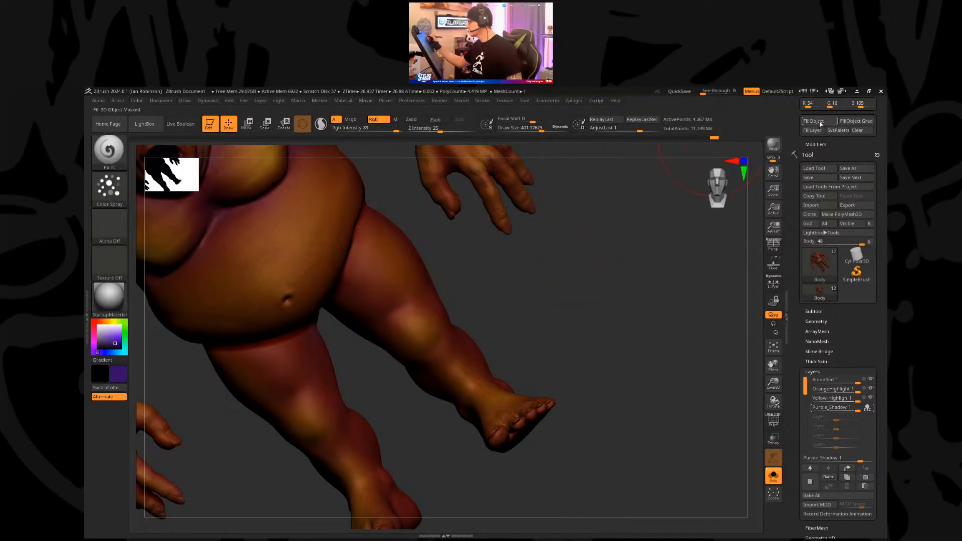
{"action": "mouse_move", "coordinate": [681, 188]}
{"action": "left_mouse_down"}
{"action": "mouse_move", "coordinate": [609, 318]}
{"action": "mouse_move", "coordinate": [567, 368]}
{"action": "mouse_move", "coordinate": [543, 361]}
{"action": "left_mouse_up"}
{"action": "mouse_move", "coordinate": [547, 251]}
{"action": "left_mouse_down"}
{"action": "mouse_move", "coordinate": [591, 243]}
{"action": "mouse_move", "coordinate": [367, 252]}
{"action": "left_mouse_up"}
{"action": "left_click_drag", "start_coordinate": [487, 231], "coordinate": [463, 254]}
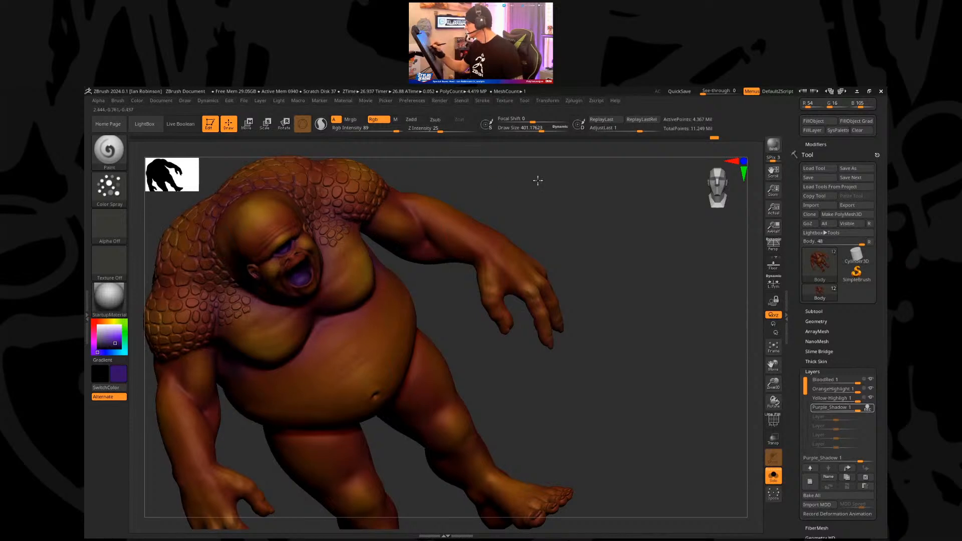
Step: Paint purple shadow on the inner arms and the body's sides beneath them
{"action": "left_click_drag", "start_coordinate": [536, 178], "coordinate": [441, 256]}
{"action": "left_click_drag", "start_coordinate": [535, 222], "coordinate": [503, 253]}
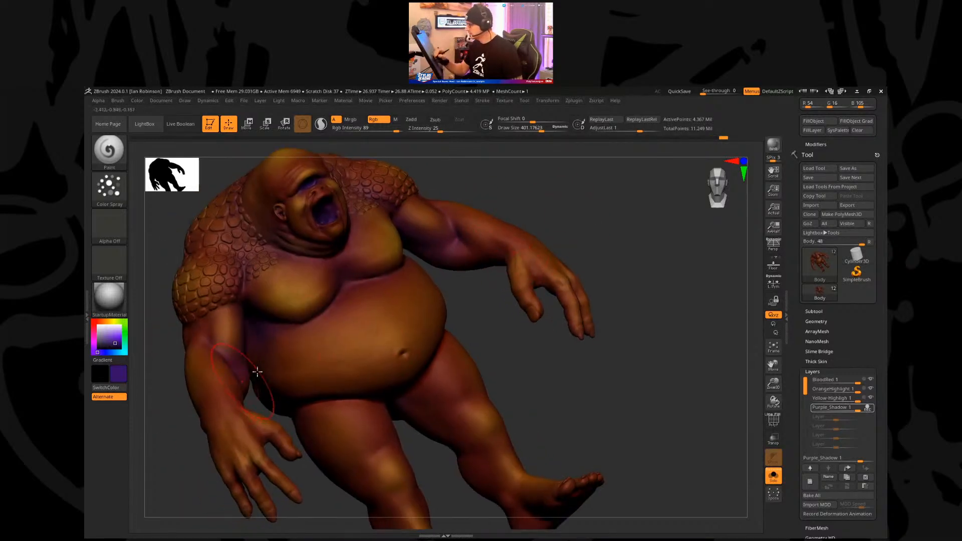
{"action": "left_click_drag", "start_coordinate": [537, 354], "coordinate": [410, 315]}
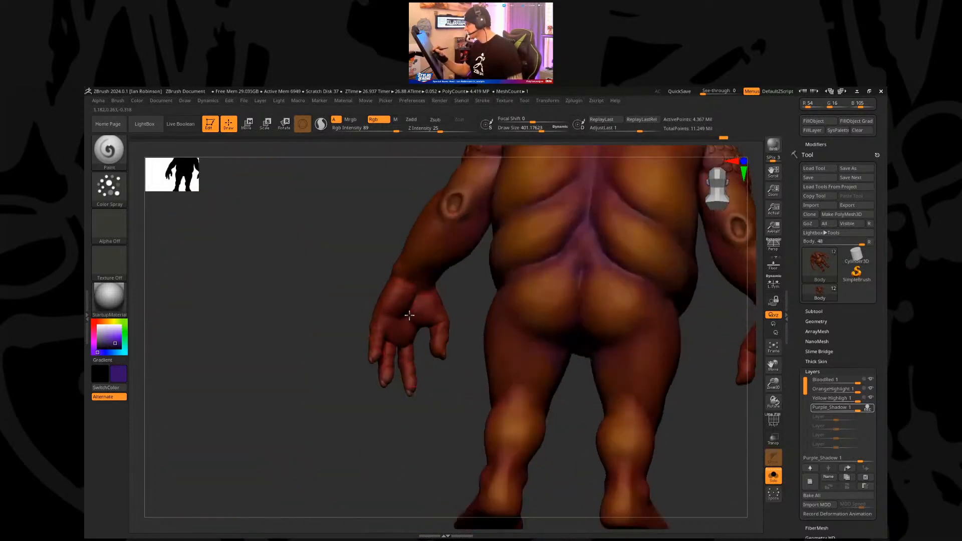
Step: Lower the RGB intensity to 41 and paint softer purple shadow on the palm and wrist
{"action": "left_click_drag", "start_coordinate": [395, 130], "coordinate": [376, 130]}
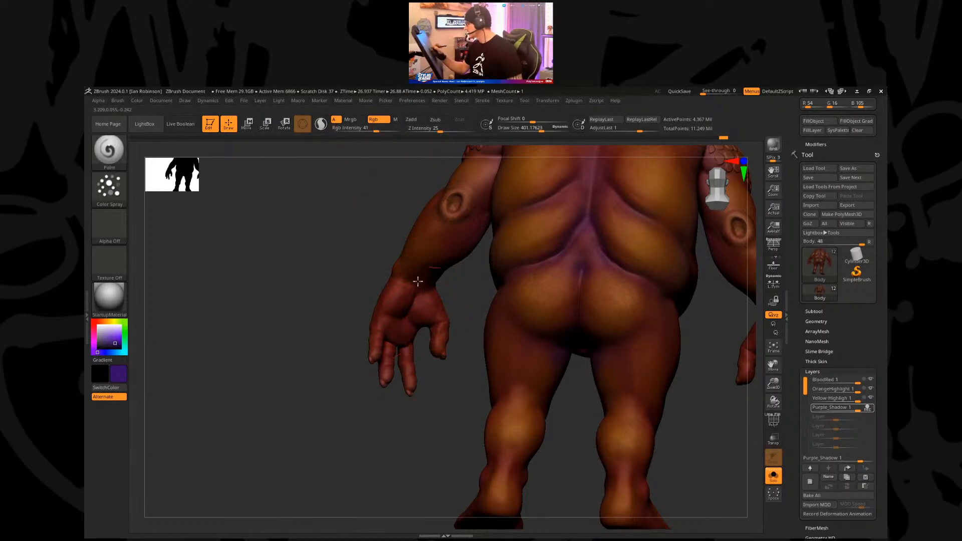
{"action": "left_click_drag", "start_coordinate": [389, 419], "coordinate": [409, 310]}
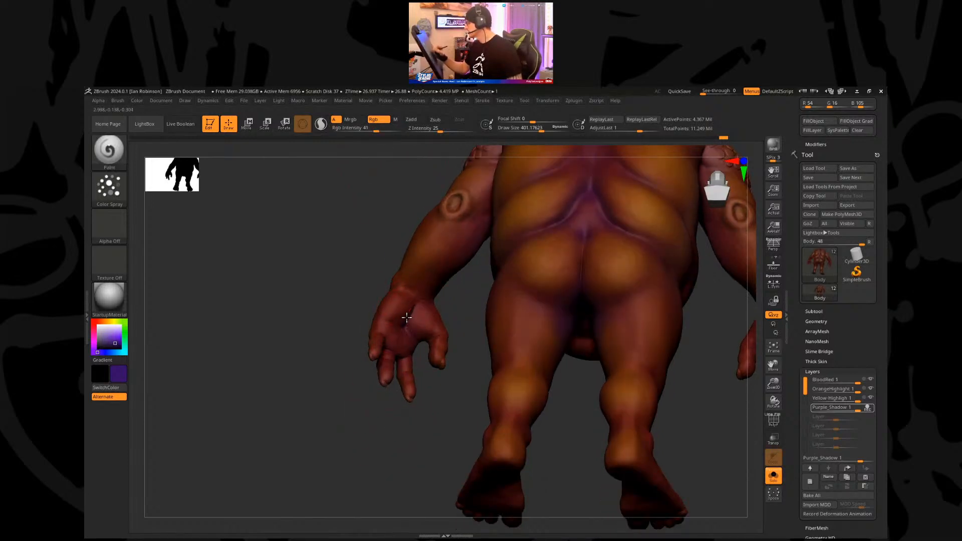
{"action": "left_click_drag", "start_coordinate": [406, 440], "coordinate": [472, 346]}
Step: Paint soft purple shadow on the feet, lower legs and the thighs beneath the belly
{"action": "left_click_drag", "start_coordinate": [560, 341], "coordinate": [467, 402]}
{"action": "left_click_drag", "start_coordinate": [524, 378], "coordinate": [428, 438]}
{"action": "left_click_drag", "start_coordinate": [498, 410], "coordinate": [448, 434]}
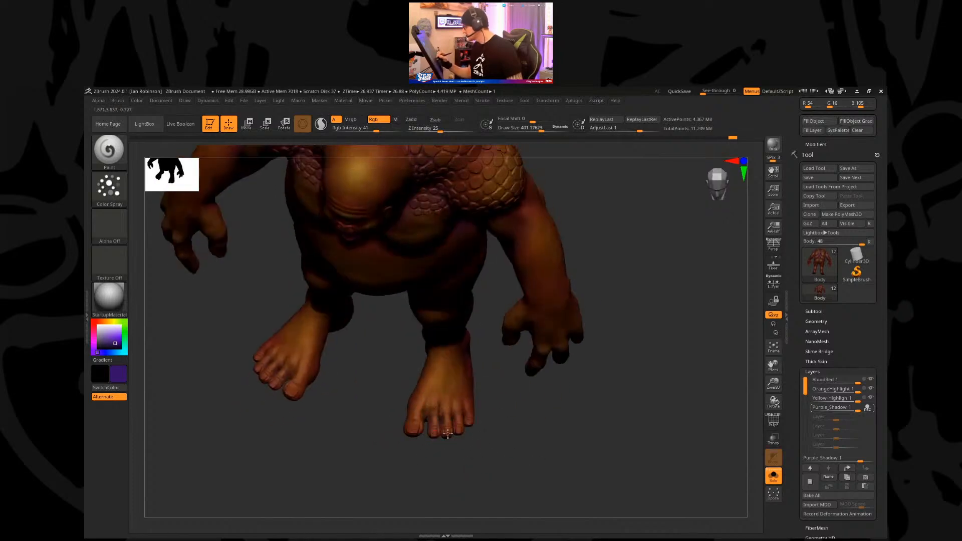
{"action": "left_click_drag", "start_coordinate": [516, 424], "coordinate": [371, 384]}
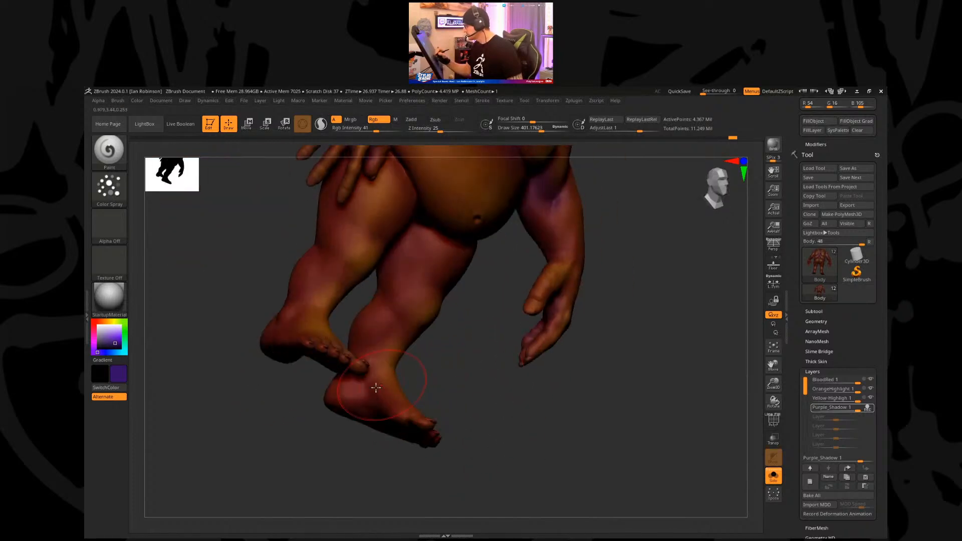
{"action": "mouse_move", "coordinate": [442, 370]}
{"action": "left_mouse_down"}
{"action": "mouse_move", "coordinate": [369, 344]}
{"action": "mouse_move", "coordinate": [501, 381]}
{"action": "mouse_move", "coordinate": [507, 446]}
{"action": "mouse_move", "coordinate": [445, 324]}
{"action": "mouse_move", "coordinate": [433, 320]}
{"action": "left_mouse_up"}
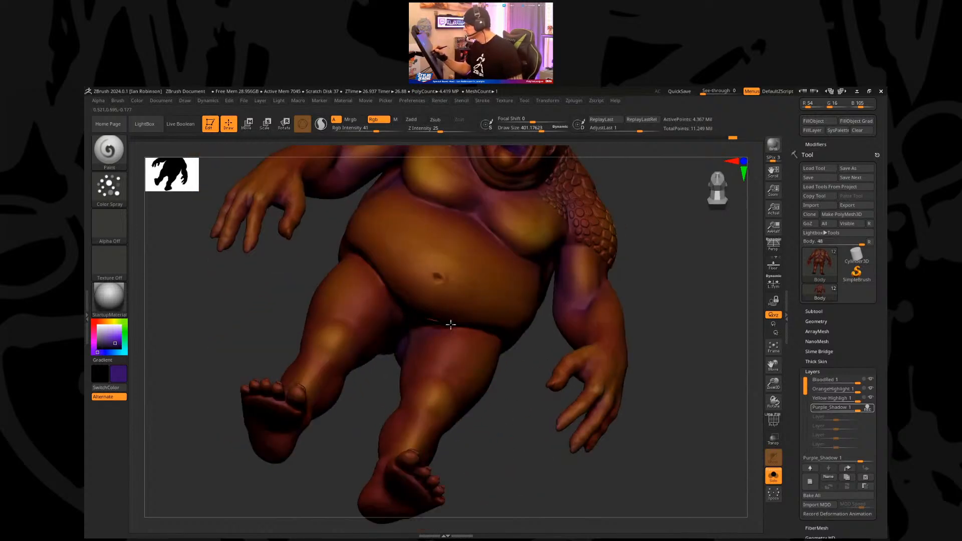
Step: Paint soft purple shadow over the creature's flanks and upper back, with the whole body framed for checking
{"action": "left_click_drag", "start_coordinate": [522, 436], "coordinate": [451, 275]}
{"action": "left_click_drag", "start_coordinate": [581, 243], "coordinate": [501, 288]}
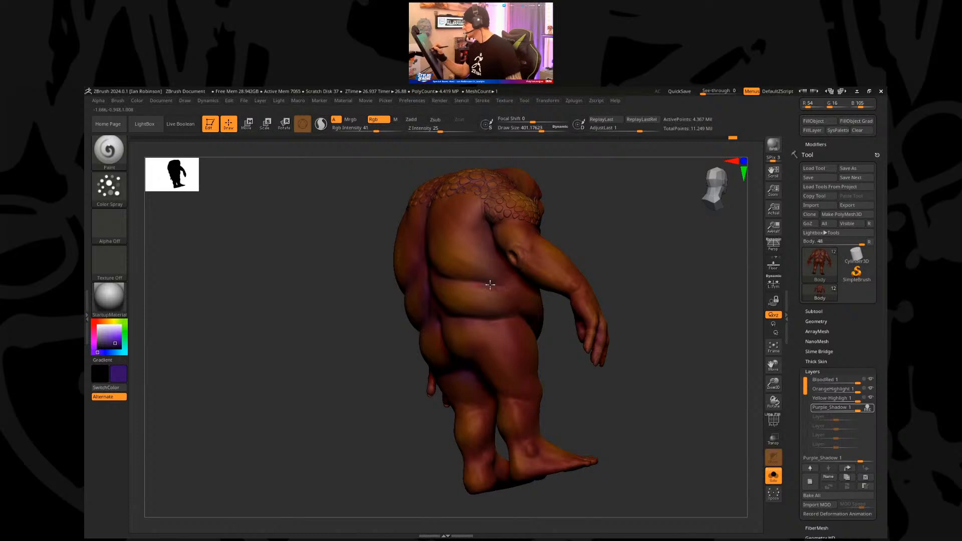
{"action": "left_click_drag", "start_coordinate": [565, 213], "coordinate": [409, 270]}
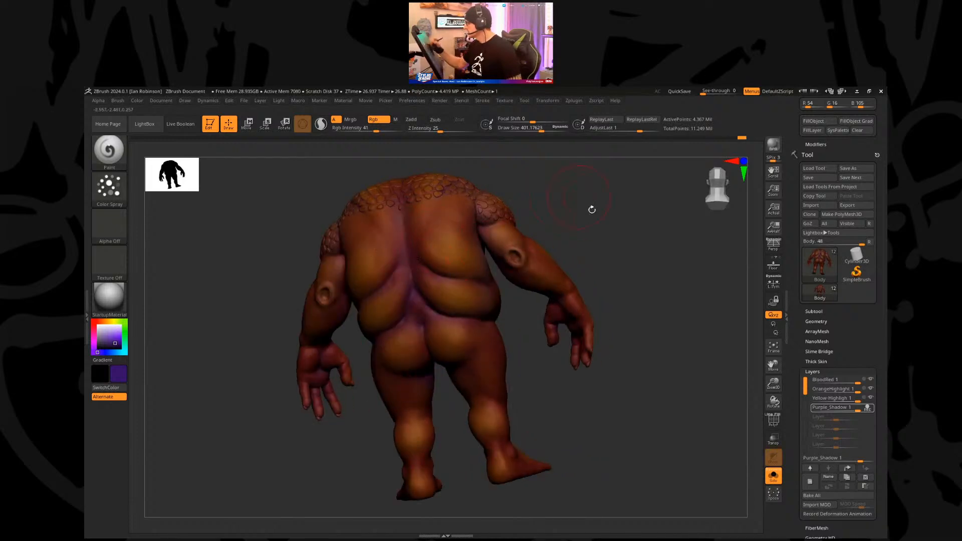
{"action": "left_click_drag", "start_coordinate": [568, 195], "coordinate": [593, 301], "text": "alt"}
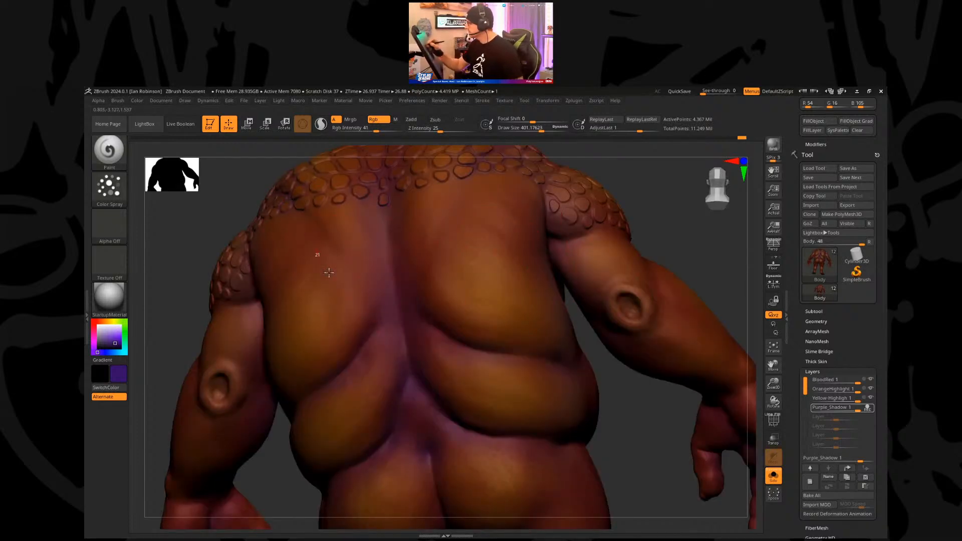
{"action": "key", "text": "f"}
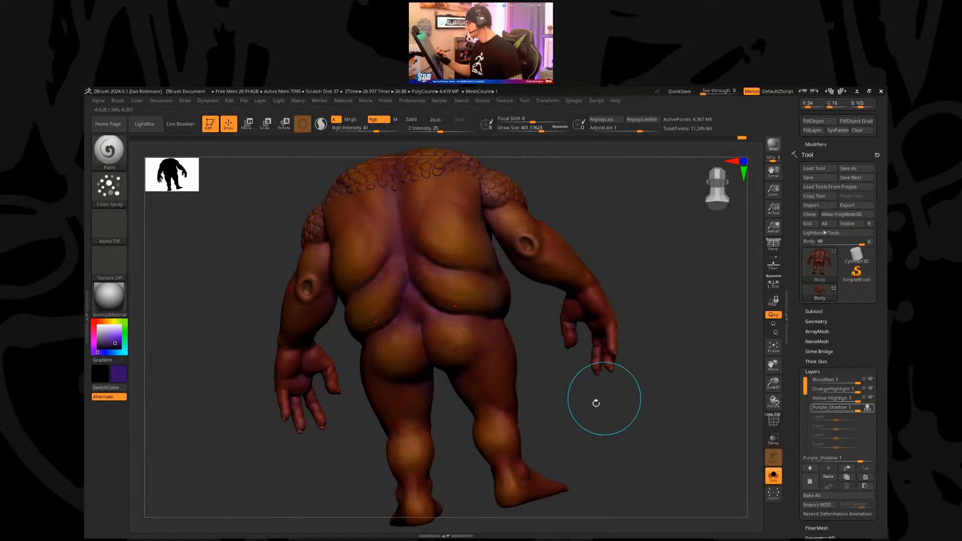
{"action": "left_click_drag", "start_coordinate": [614, 425], "coordinate": [589, 423]}
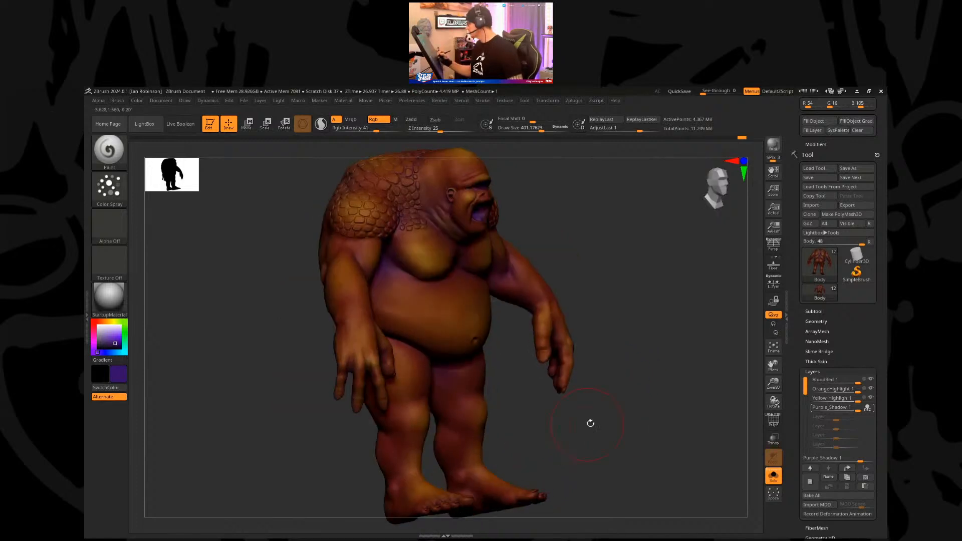
Step: Stop recording on the Purple_Shadow layer and bring up the cyclops reference image, enlarged on its head and scaly shoulders
{"action": "left_click", "coordinate": [867, 407]}
{"action": "left_click_drag", "start_coordinate": [644, 414], "coordinate": [617, 383]}
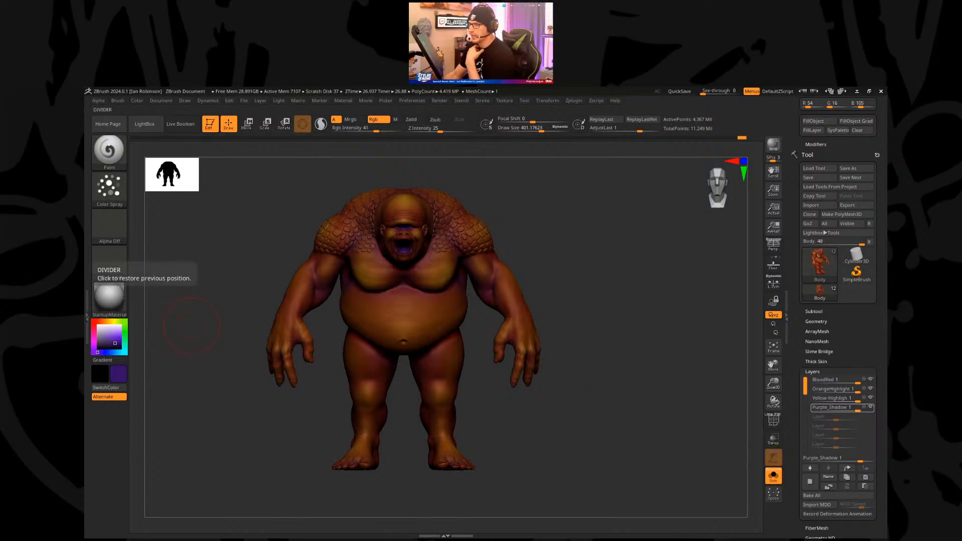
{"action": "right_click_drag", "start_coordinate": [85, 225], "coordinate": [362, 257]}
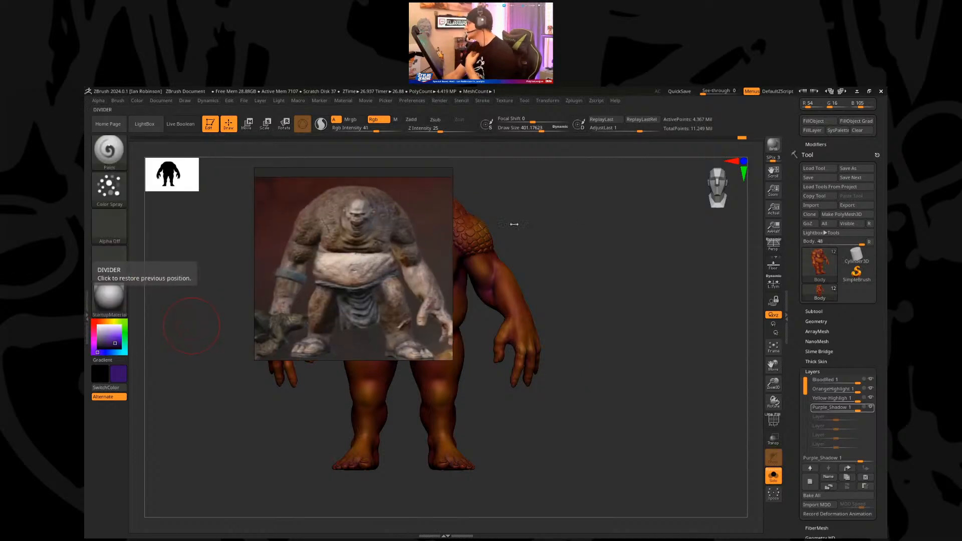
{"action": "scroll", "coordinate": [358, 247], "scroll_direction": "down", "scroll_amount": 3}
{"action": "scroll", "coordinate": [311, 271], "scroll_direction": "up", "scroll_amount": 4}
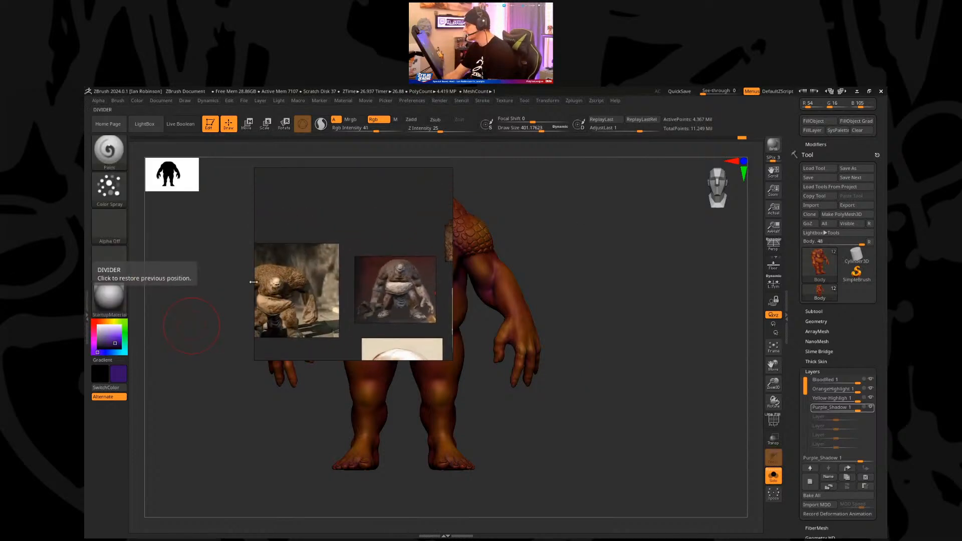
{"action": "scroll", "coordinate": [297, 279], "scroll_direction": "up", "scroll_amount": 4}
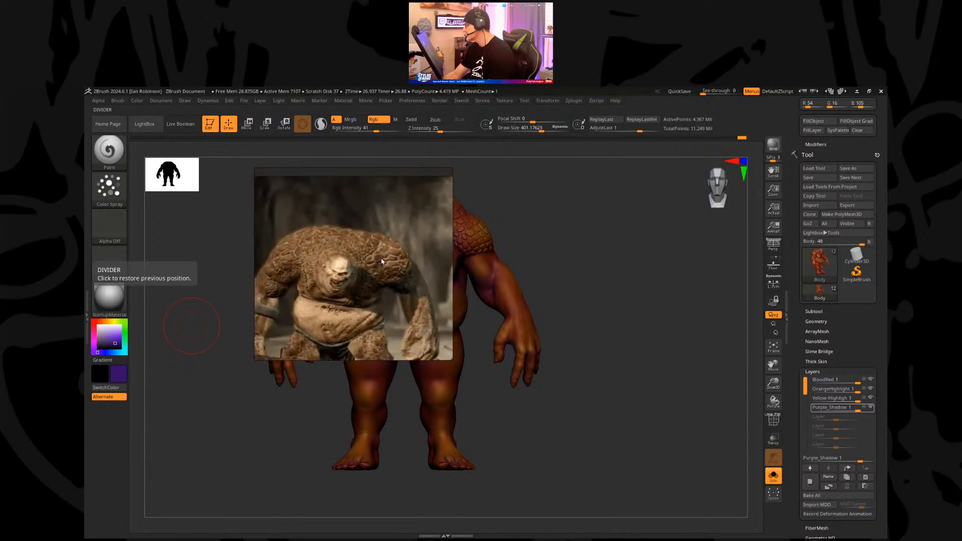
{"action": "scroll", "coordinate": [400, 276], "scroll_direction": "down", "scroll_amount": 2}
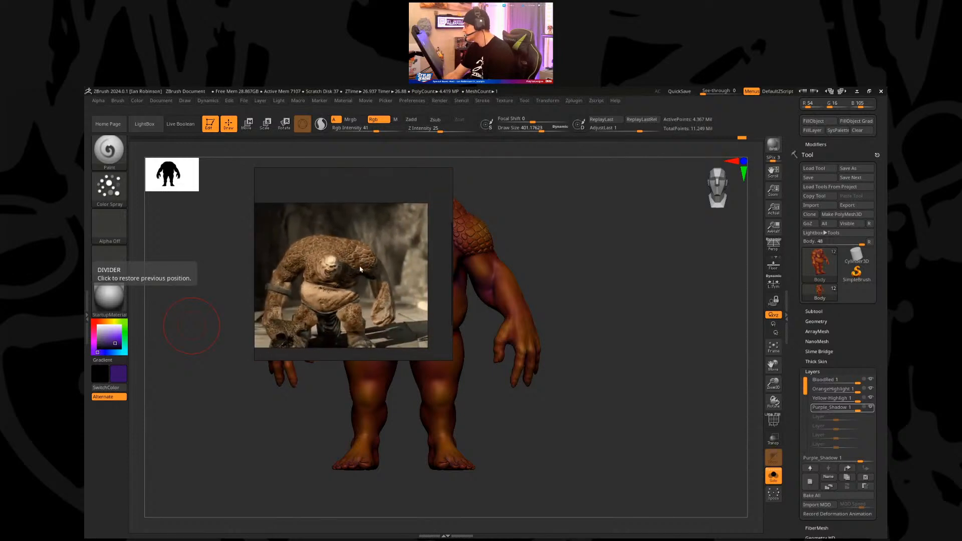
{"action": "scroll", "coordinate": [361, 271], "scroll_direction": "up", "scroll_amount": 3}
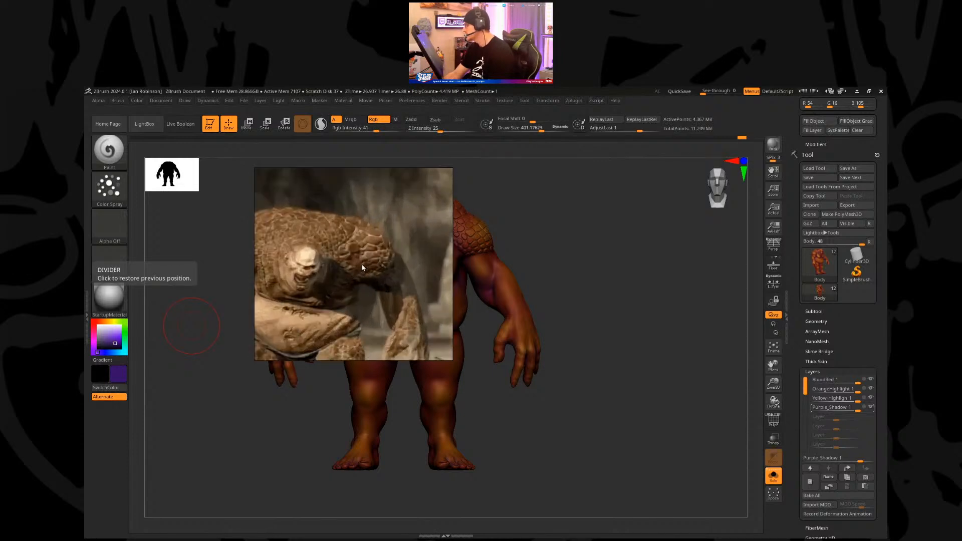
Step: Sample a brown from the creature reference with ZColor and make it the paint colour, R 73, G 47, B 23
{"action": "left_click", "coordinate": [581, 101]}
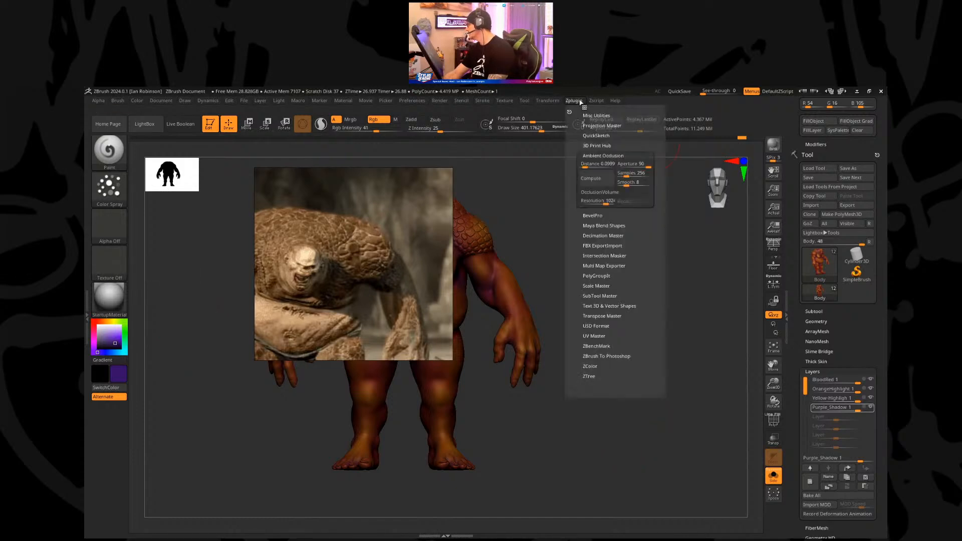
{"action": "left_click", "coordinate": [590, 366]}
{"action": "left_click", "coordinate": [587, 331]}
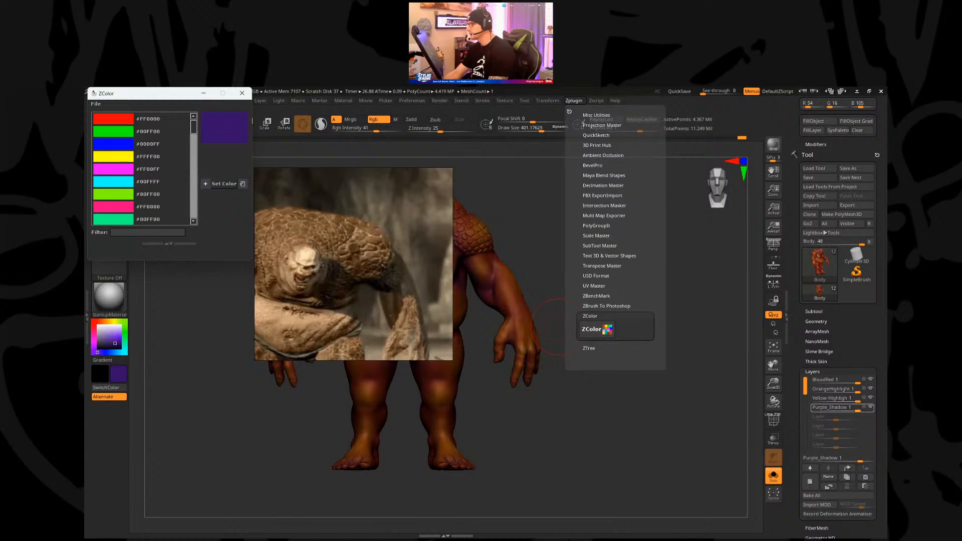
{"action": "left_click_drag", "start_coordinate": [339, 212], "coordinate": [84, 139]}
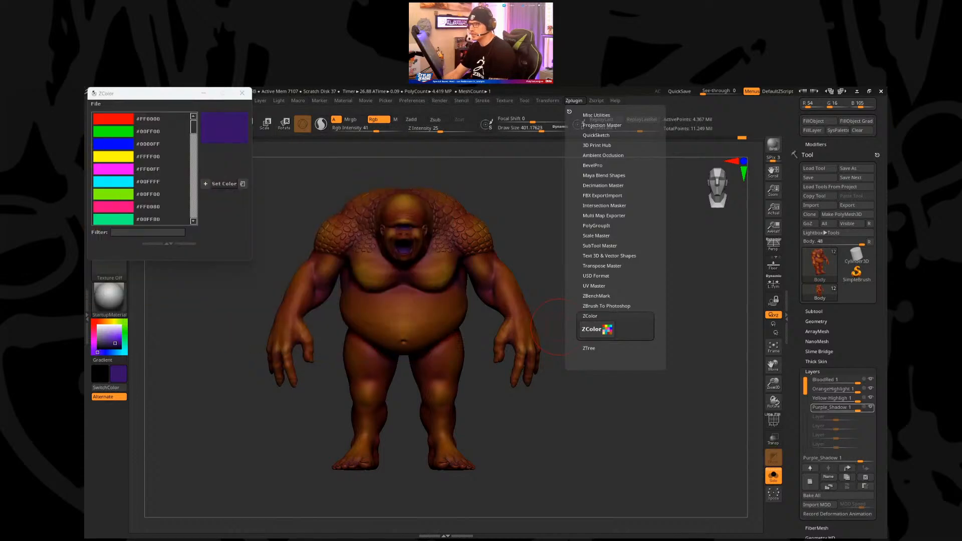
{"action": "left_click", "coordinate": [232, 160]}
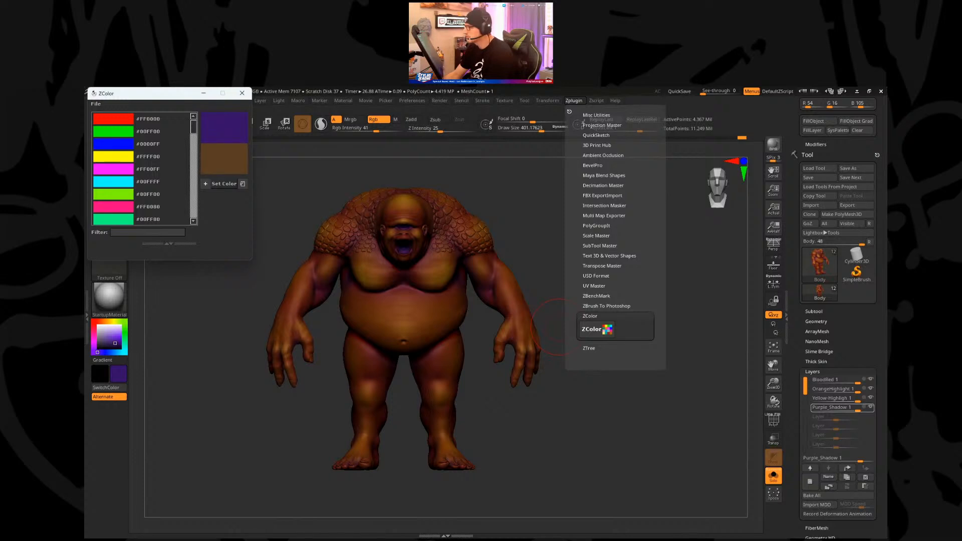
{"action": "left_click", "coordinate": [242, 184]}
{"action": "left_click", "coordinate": [242, 93]}
{"action": "left_click", "coordinate": [109, 343]}
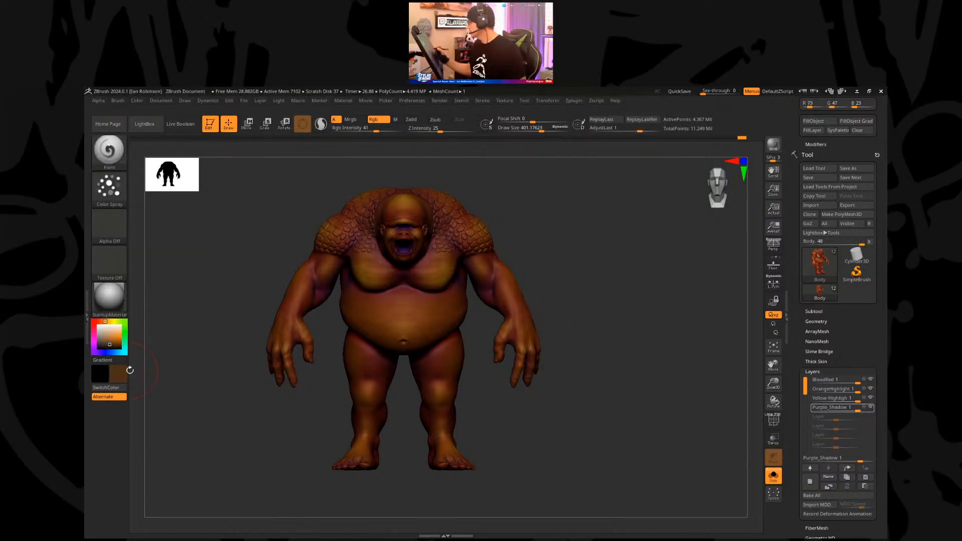
Step: Add a new layer for the body and name it Main_Color
{"action": "left_click_drag", "start_coordinate": [561, 313], "coordinate": [591, 314]}
{"action": "left_click", "coordinate": [847, 477]}
{"action": "left_click", "coordinate": [836, 477]}
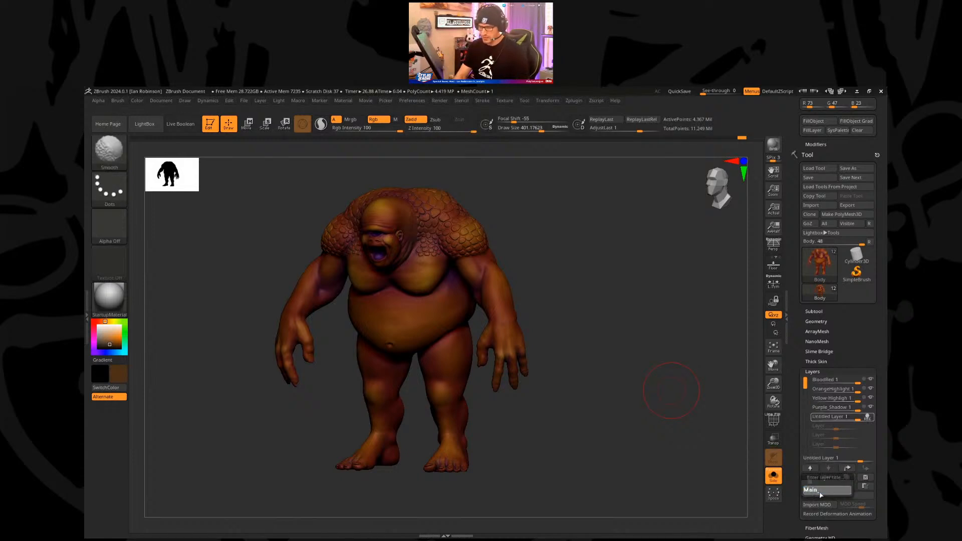
{"action": "key", "text": "BackSpace"}
{"action": "type", "text": "Main_Color"}
{"action": "key", "text": "Return"}
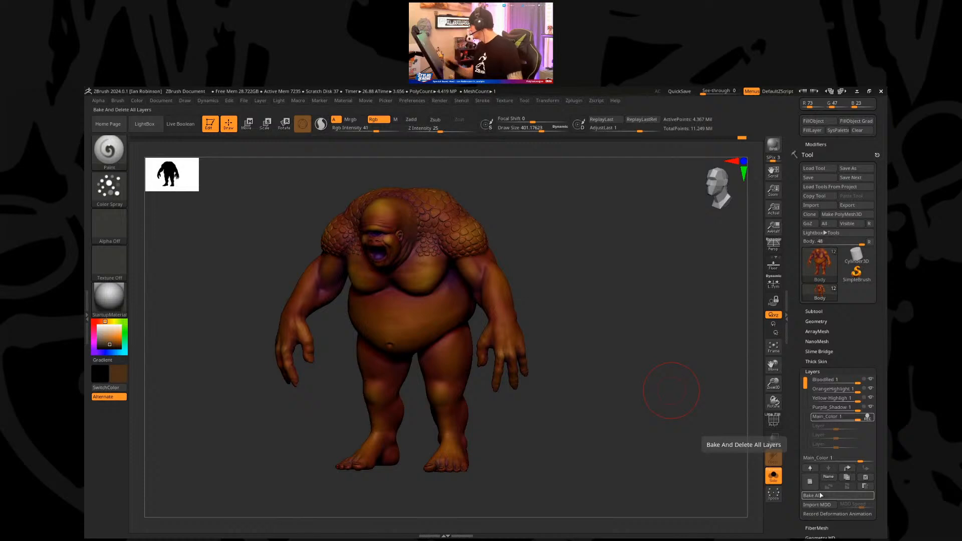
Step: Enlarge the brush to a draw size of 1000 and paint brown over the creature's head, chest, belly and legs from the front
{"action": "left_click_drag", "start_coordinate": [591, 384], "coordinate": [592, 347]}
{"action": "key", "text": "s"}
{"action": "left_click_drag", "start_coordinate": [556, 298], "coordinate": [576, 297]}
{"action": "mouse_move", "coordinate": [544, 212]}
{"action": "left_mouse_down"}
{"action": "mouse_move", "coordinate": [569, 215]}
{"action": "mouse_move", "coordinate": [569, 232]}
{"action": "left_mouse_up"}
{"action": "key", "text": "s"}
{"action": "left_click", "coordinate": [528, 241]}
{"action": "key", "text": "s"}
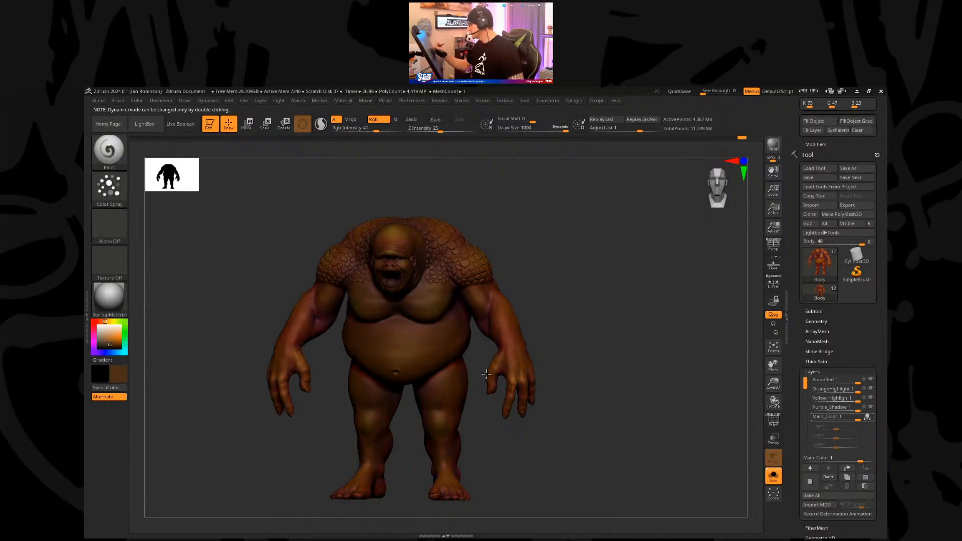
Step: Paint brown over the creature's sides, back, arms and legs to cover the whole body on the Main_Color layer
{"action": "left_click_drag", "start_coordinate": [601, 286], "coordinate": [520, 322]}
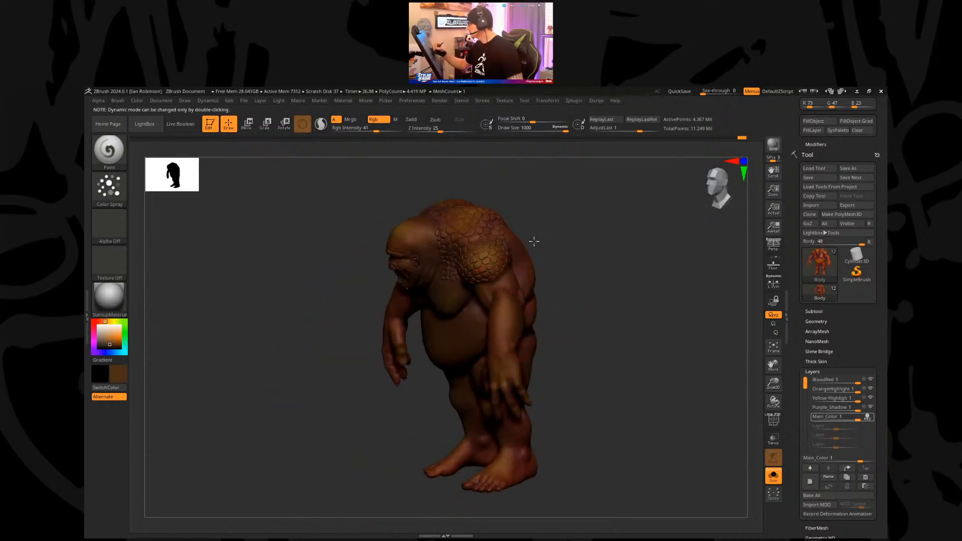
{"action": "left_click_drag", "start_coordinate": [581, 253], "coordinate": [455, 320]}
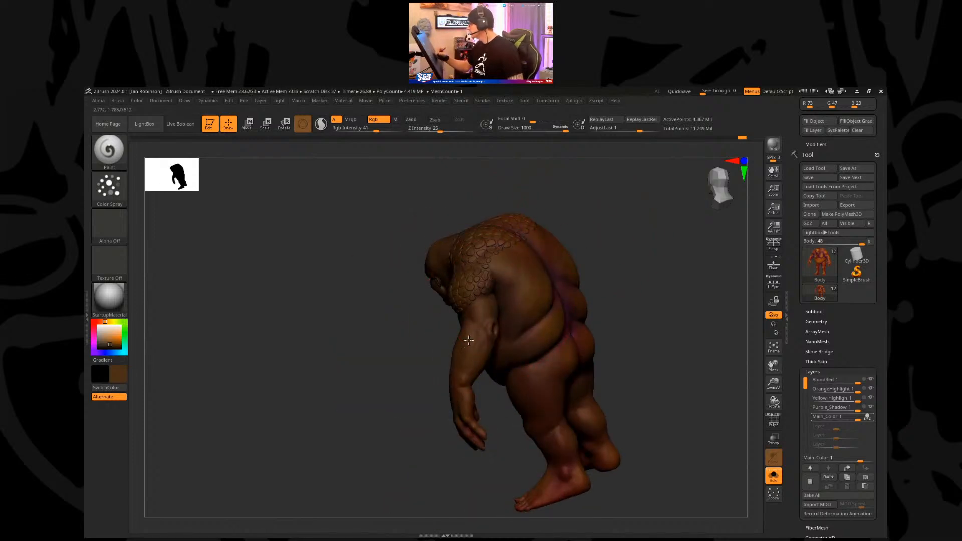
{"action": "left_click_drag", "start_coordinate": [619, 453], "coordinate": [540, 343]}
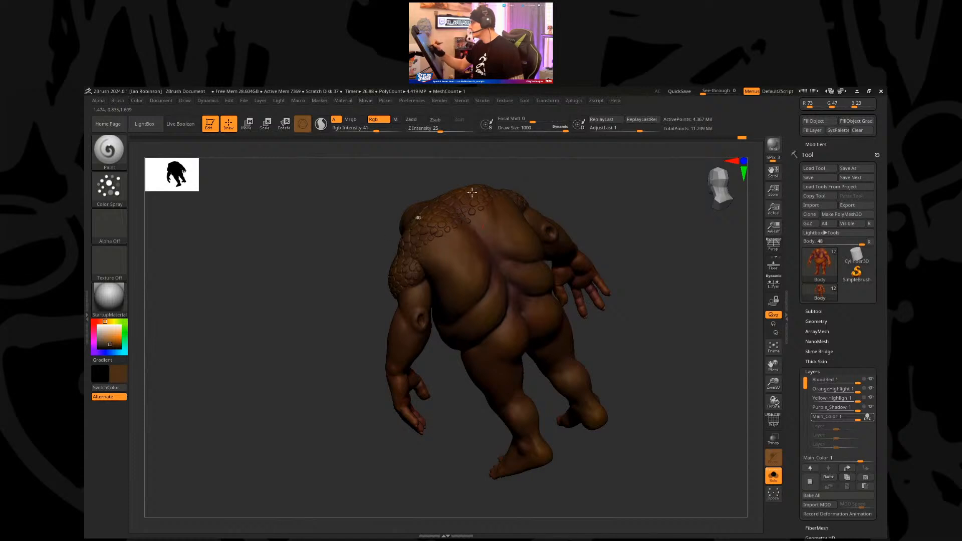
{"action": "left_click_drag", "start_coordinate": [576, 408], "coordinate": [473, 279]}
{"action": "left_click_drag", "start_coordinate": [560, 277], "coordinate": [376, 339]}
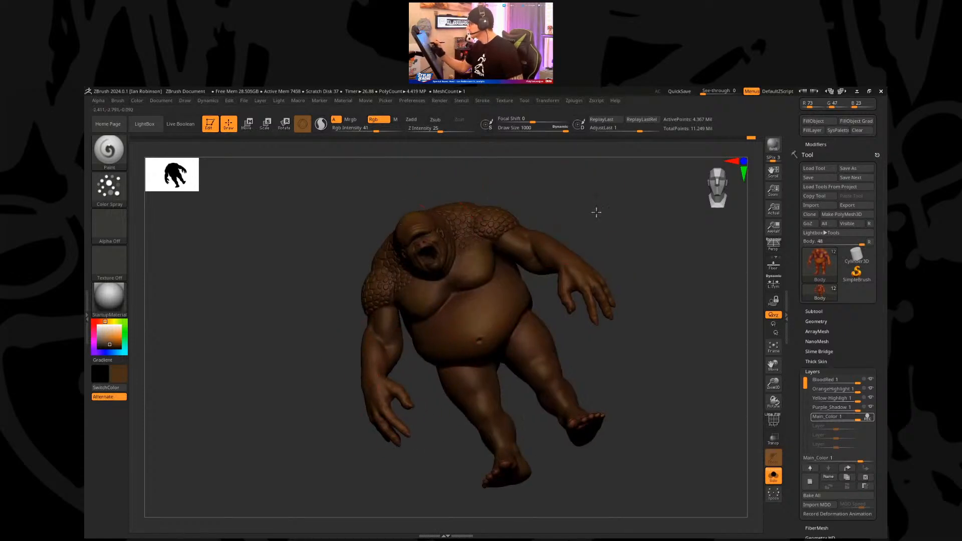
{"action": "left_click_drag", "start_coordinate": [596, 212], "coordinate": [381, 246]}
Step: Stop recording on the Main_Color layer and lower its intensity to 0.77777
{"action": "left_click_drag", "start_coordinate": [578, 301], "coordinate": [613, 362]}
{"action": "mouse_move", "coordinate": [612, 330]}
{"action": "left_mouse_down", "text": "alt"}
{"action": "mouse_move", "coordinate": [620, 400]}
{"action": "mouse_move", "coordinate": [594, 360]}
{"action": "left_mouse_up", "text": "alt"}
{"action": "key", "text": "s"}
{"action": "left_click_drag", "start_coordinate": [597, 342], "coordinate": [592, 342]}
{"action": "left_click", "coordinate": [868, 418]}
{"action": "left_click_drag", "start_coordinate": [856, 421], "coordinate": [846, 419]}
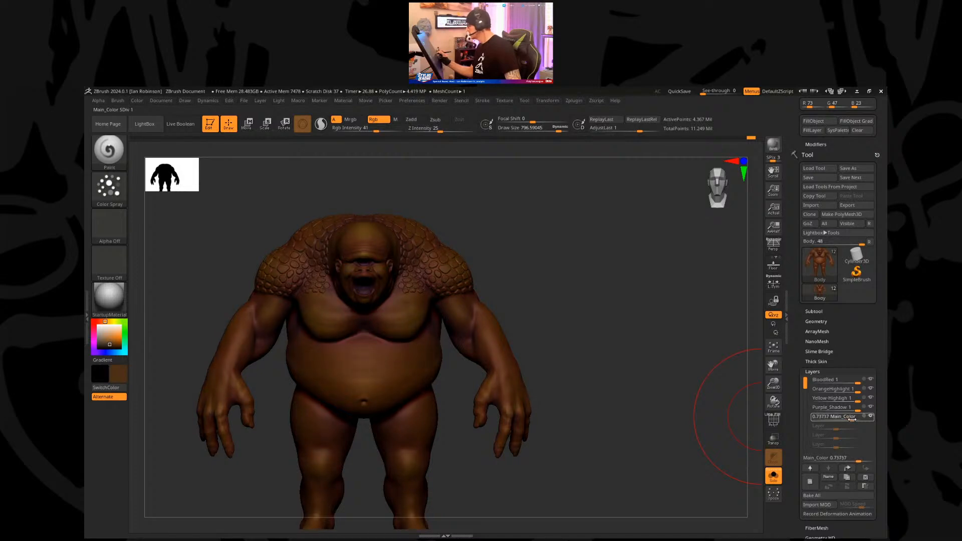
{"action": "left_click_drag", "start_coordinate": [853, 420], "coordinate": [858, 420]}
Step: Hide the Purple_Shadow, yellow, orange and BloodRed layers, then toggle Main_Color to compare each layer's contribution
{"action": "mouse_move", "coordinate": [620, 362]}
{"action": "left_mouse_down"}
{"action": "mouse_move", "coordinate": [595, 357]}
{"action": "mouse_move", "coordinate": [578, 325]}
{"action": "left_mouse_up"}
{"action": "key", "text": "s"}
{"action": "mouse_move", "coordinate": [577, 251]}
{"action": "left_mouse_down"}
{"action": "mouse_move", "coordinate": [522, 292]}
{"action": "mouse_move", "coordinate": [584, 266]}
{"action": "mouse_move", "coordinate": [416, 313]}
{"action": "left_mouse_up"}
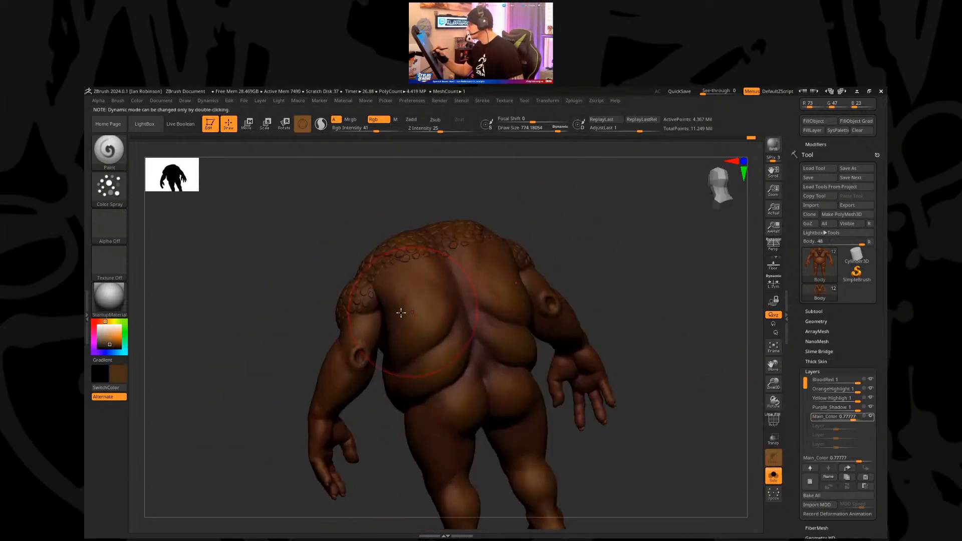
{"action": "left_click_drag", "start_coordinate": [294, 335], "coordinate": [524, 285]}
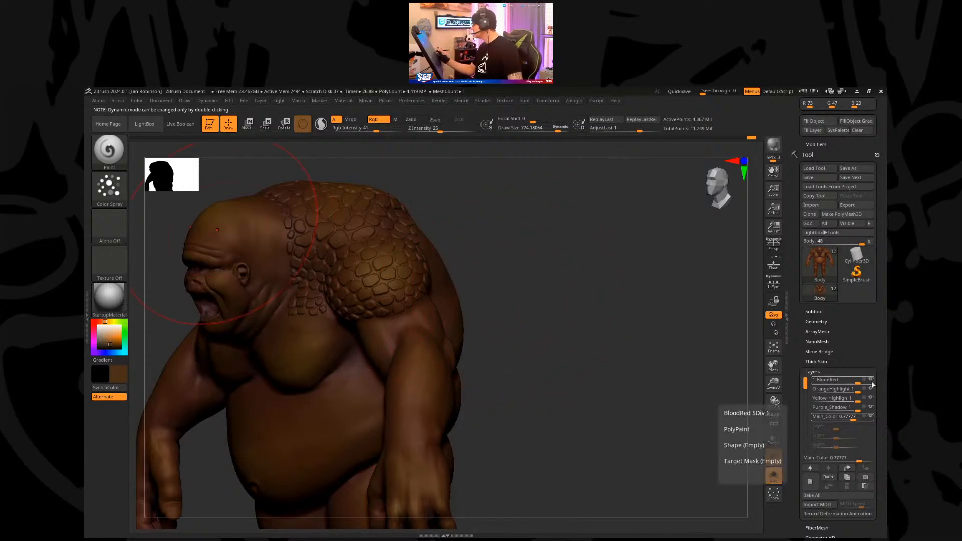
{"action": "left_click", "coordinate": [871, 408]}
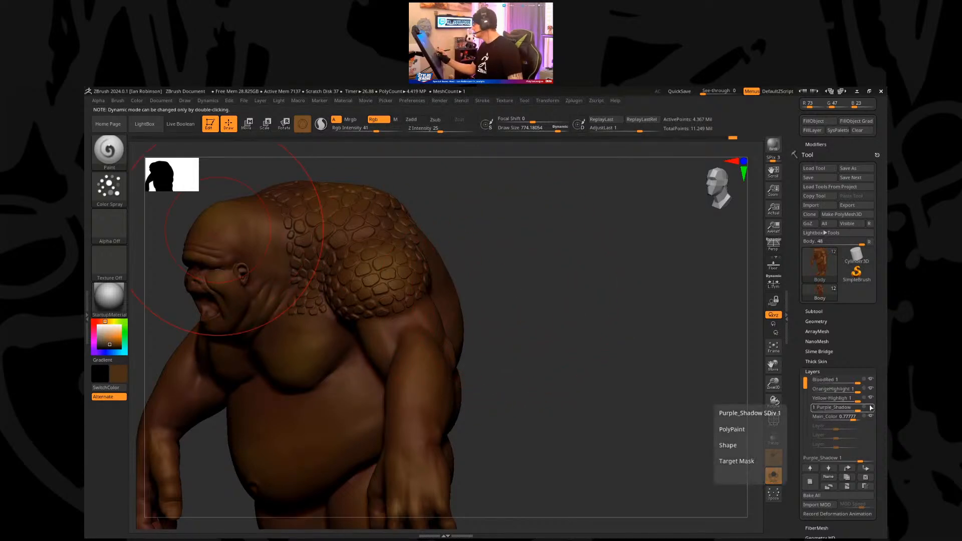
{"action": "left_click", "coordinate": [871, 389]}
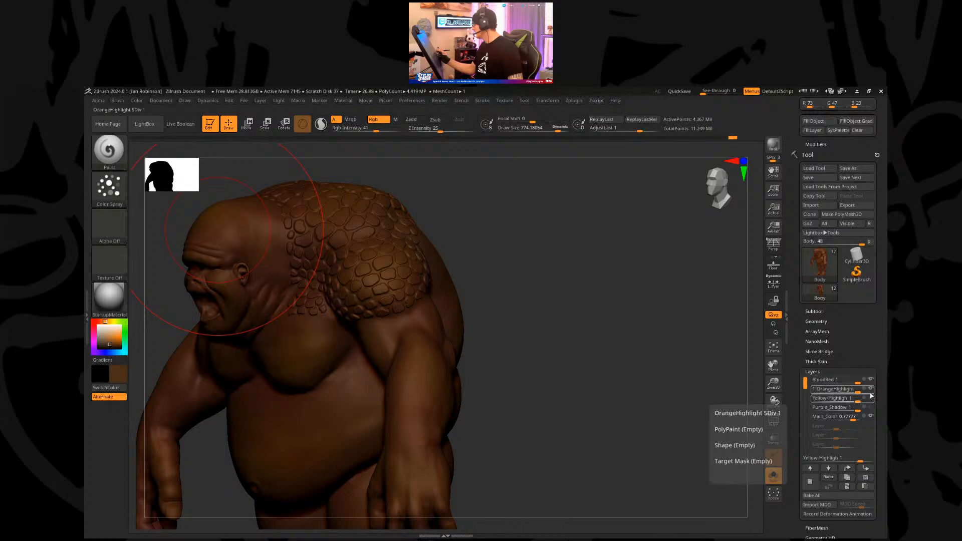
{"action": "left_click", "coordinate": [871, 379]}
{"action": "left_click", "coordinate": [870, 379]}
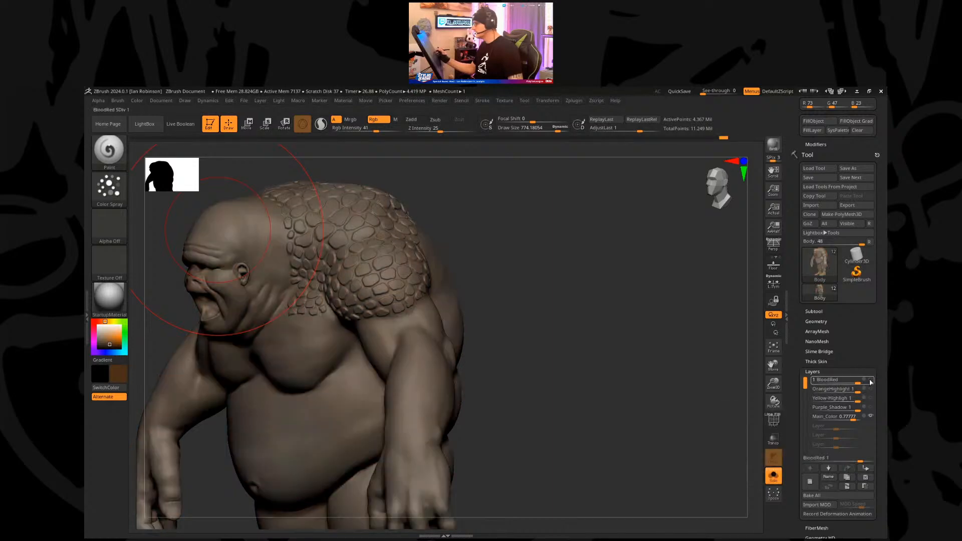
{"action": "left_click", "coordinate": [871, 416]}
{"action": "left_click", "coordinate": [871, 416]}
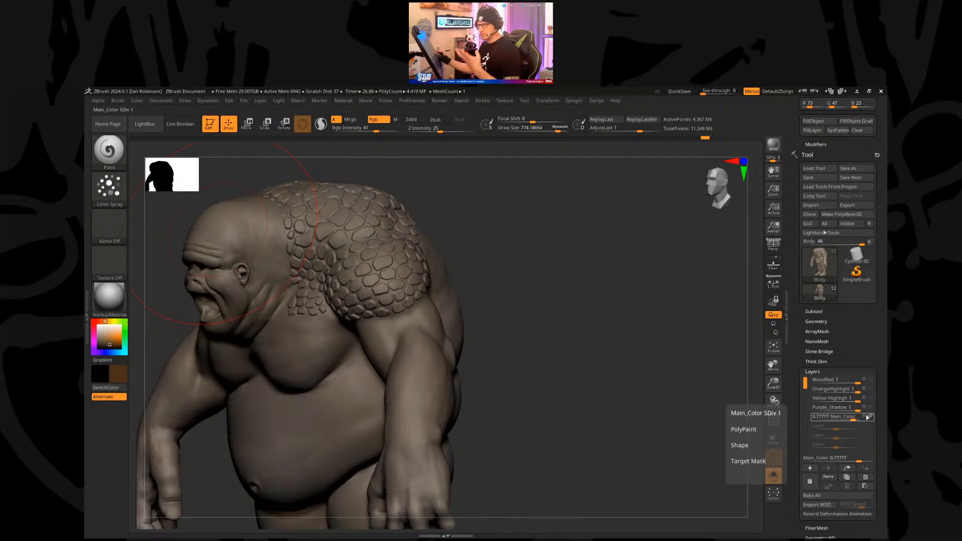
Step: Show the BloodRed, OrangeHighlight, yellow highlight and Purple_Shadow layers again, one after another
{"action": "left_click", "coordinate": [870, 379]}
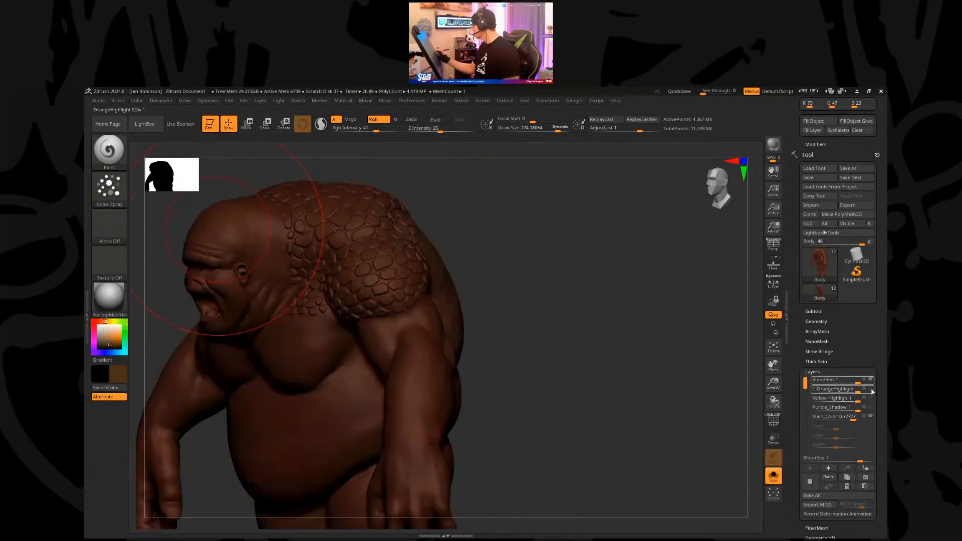
{"action": "left_click", "coordinate": [871, 388]}
{"action": "left_click", "coordinate": [870, 398]}
{"action": "left_click", "coordinate": [871, 406]}
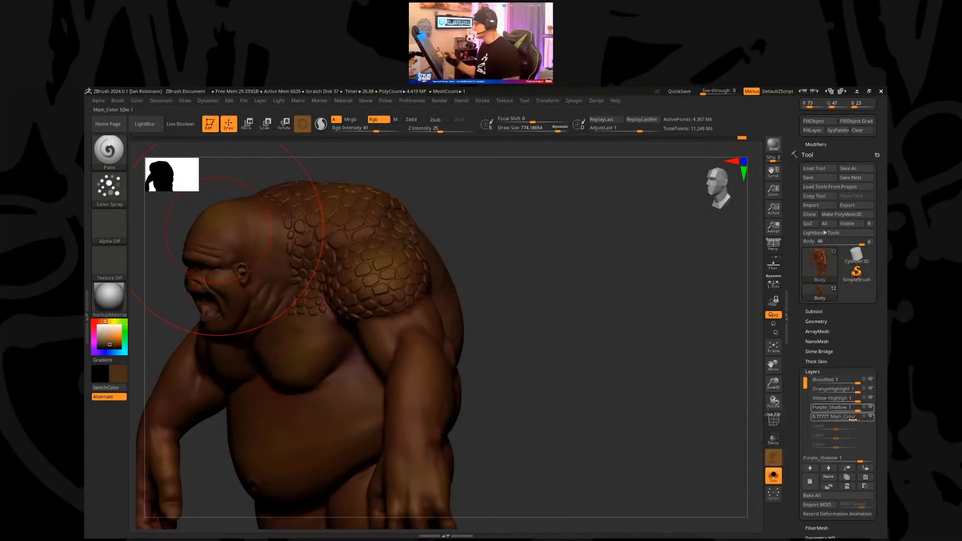
Step: Lower the layer intensities of BloodRed to 0.73737, OrangeHighlight to 0.65656 and Purple_Shadow to 0.63636
{"action": "left_click_drag", "start_coordinate": [567, 354], "coordinate": [651, 338]}
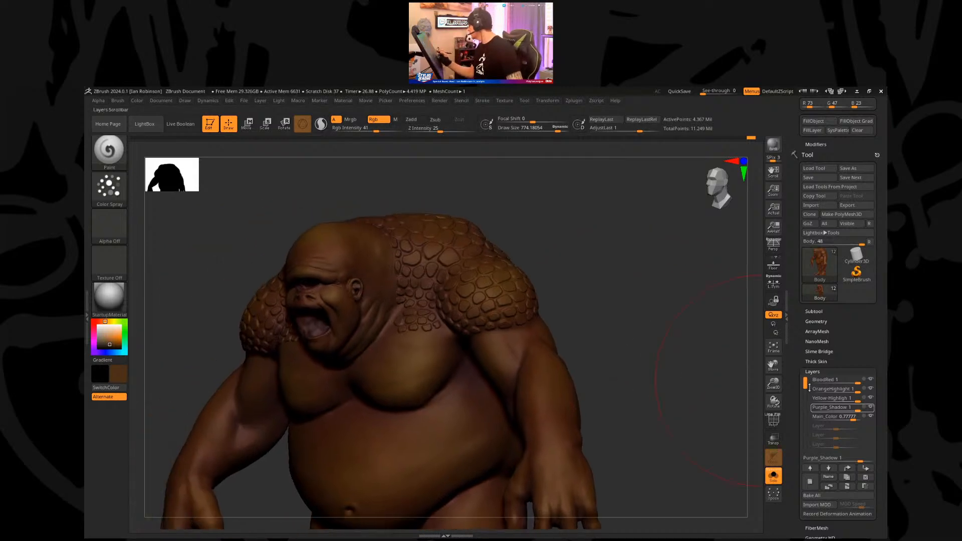
{"action": "left_click_drag", "start_coordinate": [850, 384], "coordinate": [848, 411]}
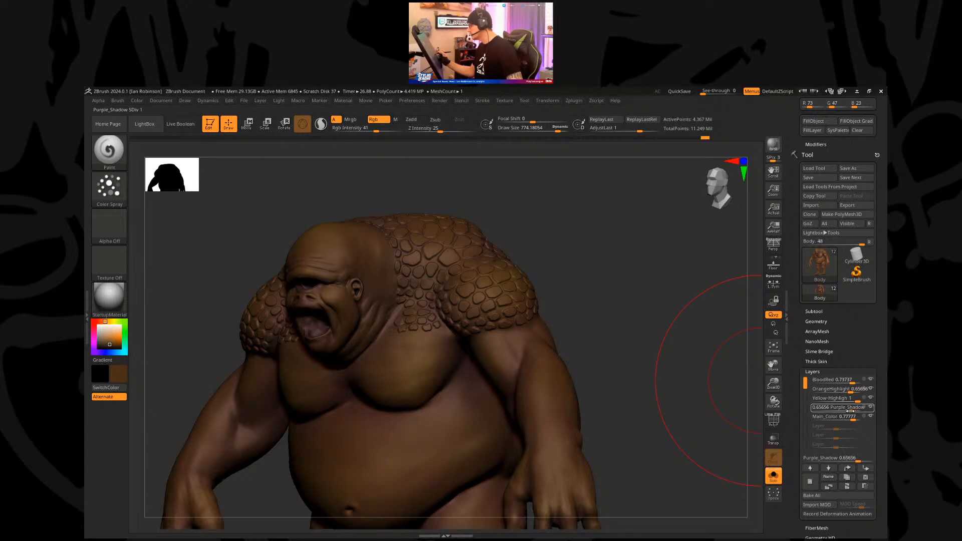
{"action": "mouse_move", "coordinate": [616, 335]}
{"action": "left_mouse_down"}
{"action": "mouse_move", "coordinate": [631, 329]}
{"action": "mouse_move", "coordinate": [589, 307]}
{"action": "mouse_move", "coordinate": [559, 252]}
{"action": "left_mouse_up"}
{"action": "key", "text": "s"}
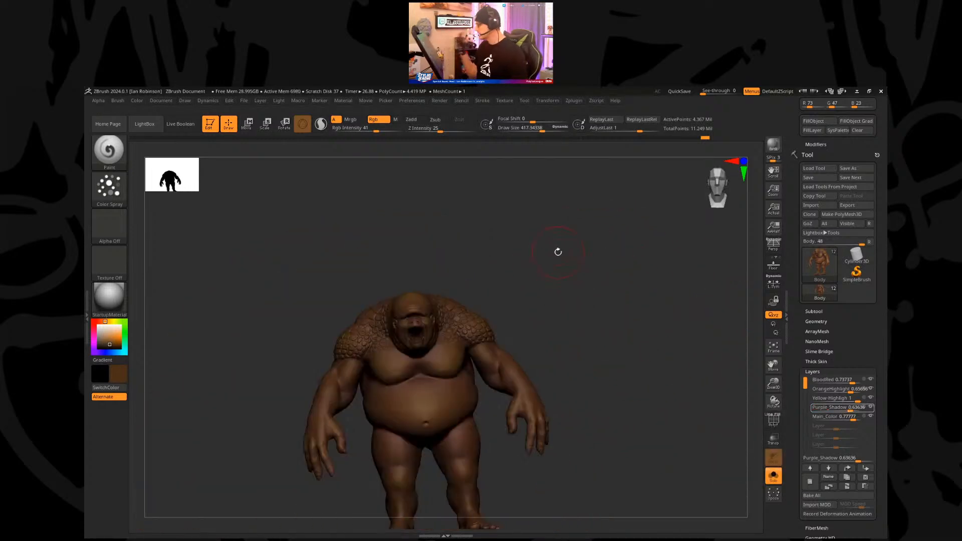
{"action": "mouse_move", "coordinate": [614, 382]}
{"action": "left_mouse_down"}
{"action": "mouse_move", "coordinate": [642, 351]}
{"action": "mouse_move", "coordinate": [645, 375]}
{"action": "mouse_move", "coordinate": [637, 343]}
{"action": "mouse_move", "coordinate": [617, 354]}
{"action": "left_mouse_up"}
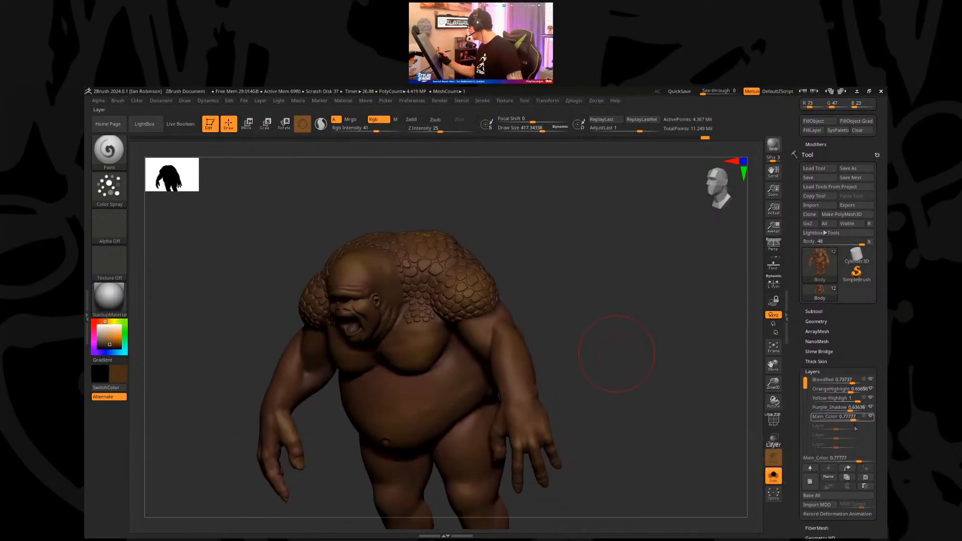
Step: Add another new layer on the body and name it Skin_Tone
{"action": "left_click", "coordinate": [815, 480]}
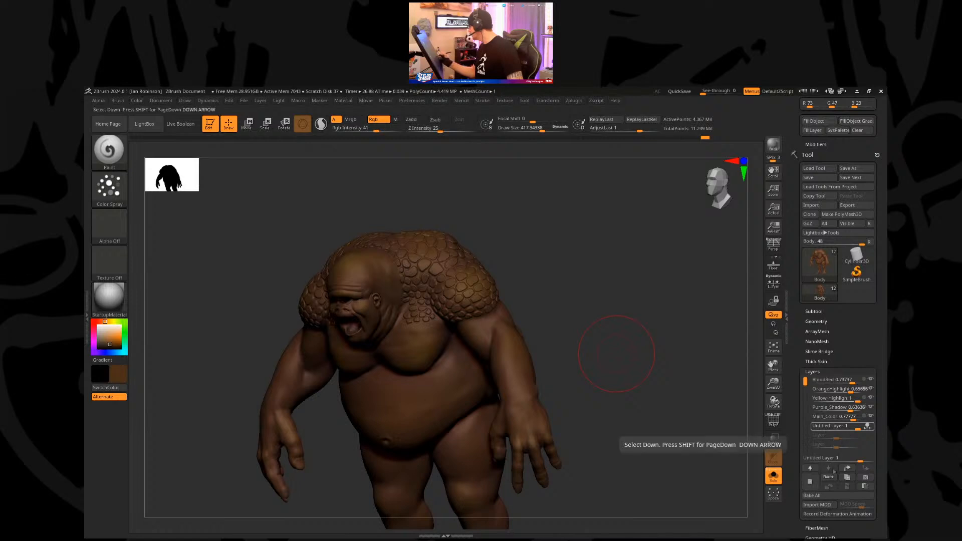
{"action": "left_click", "coordinate": [833, 479]}
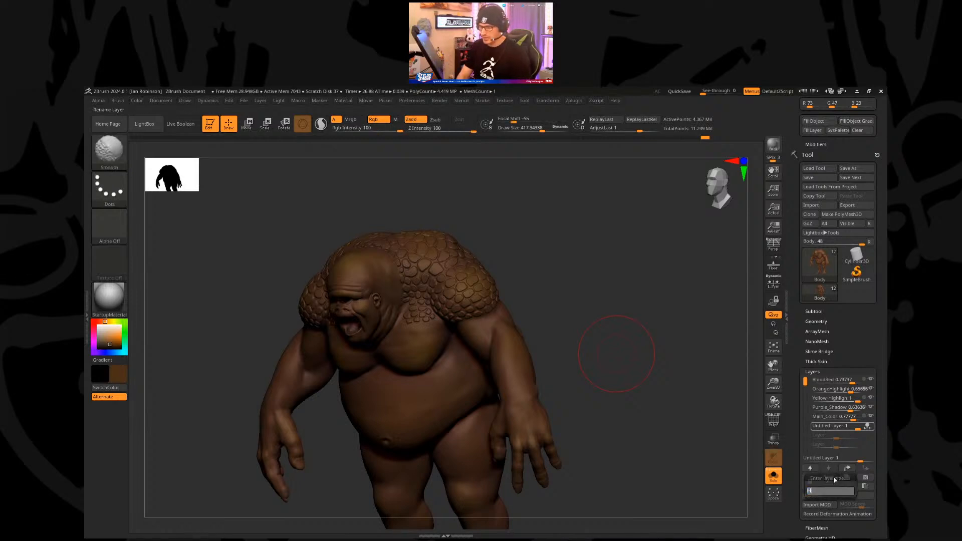
{"action": "key", "text": "BackSpace"}
{"action": "type", "text": "Skin_Tone"}
{"action": "key", "text": "Return"}
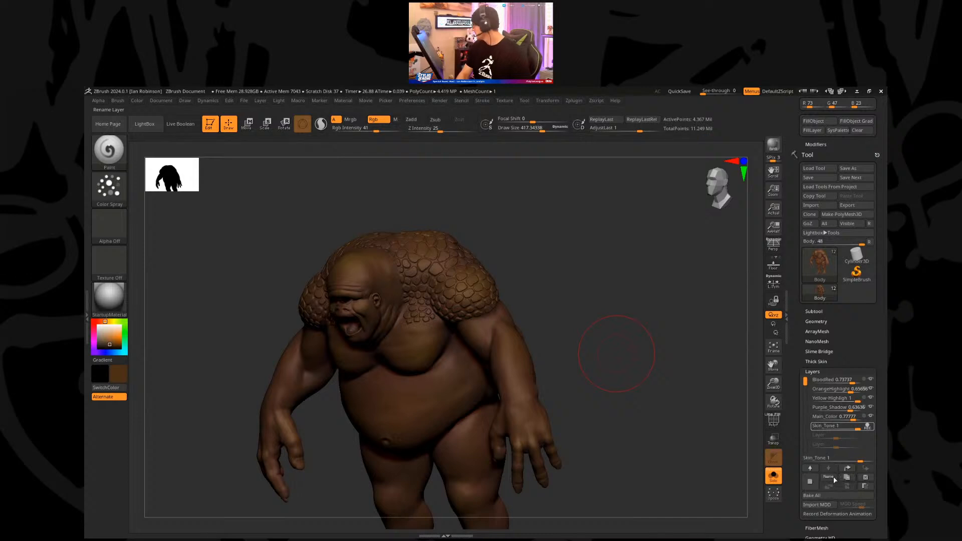
{"action": "left_click_drag", "start_coordinate": [576, 326], "coordinate": [594, 293]}
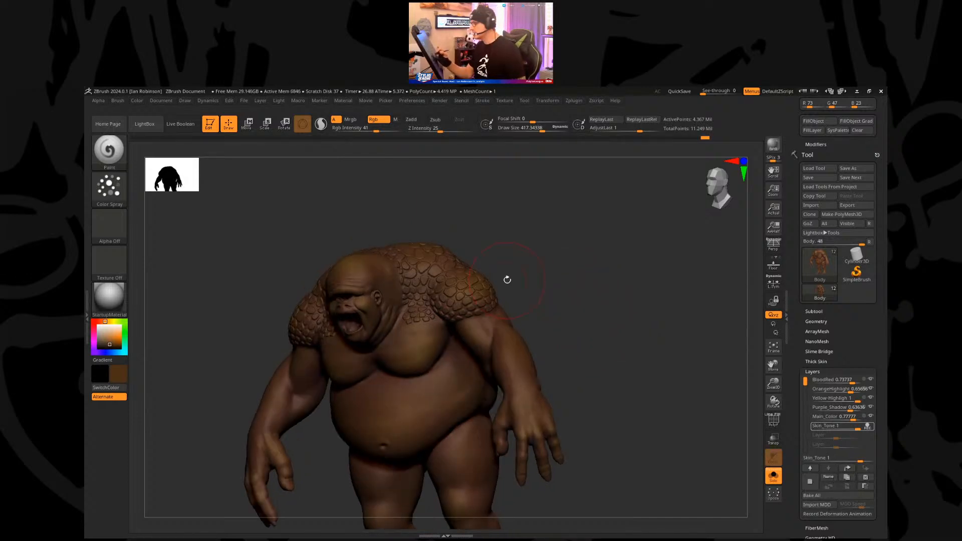
Step: Pick a light tan (R 152, G 115, B 81) and paint skin tone over the belly, chest and arms on the Skin_Tone layer
{"action": "left_click_drag", "start_coordinate": [108, 336], "coordinate": [104, 338]}
{"action": "mouse_move", "coordinate": [571, 316]}
{"action": "left_mouse_down"}
{"action": "mouse_move", "coordinate": [606, 308]}
{"action": "mouse_move", "coordinate": [618, 278]}
{"action": "left_mouse_up"}
{"action": "key", "text": "s"}
{"action": "left_click_drag", "start_coordinate": [619, 279], "coordinate": [629, 279]}
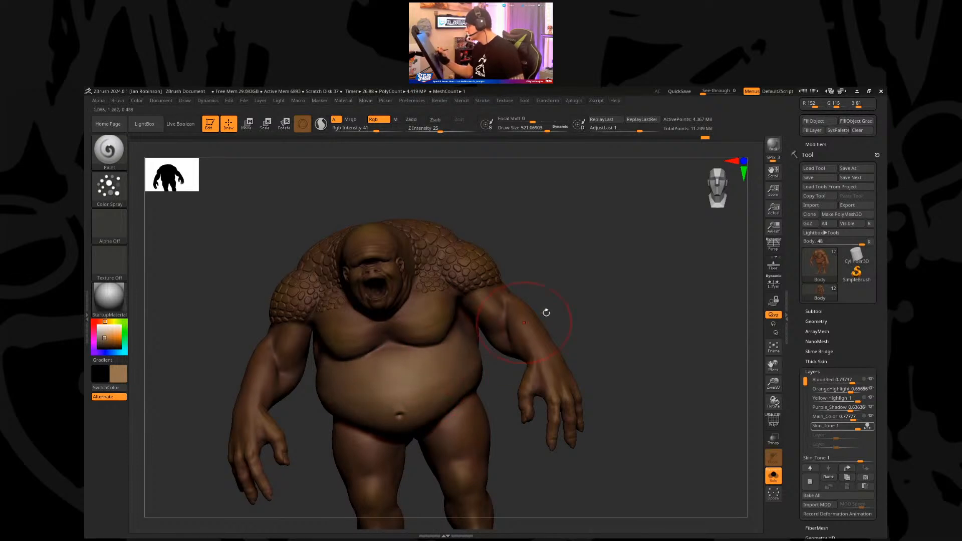
{"action": "left_click_drag", "start_coordinate": [593, 298], "coordinate": [571, 300]}
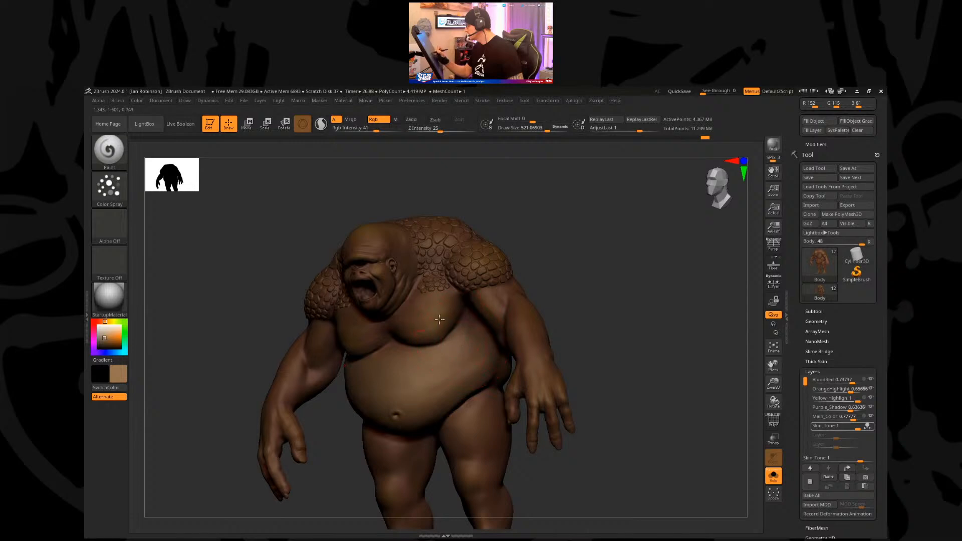
{"action": "key", "text": "s"}
{"action": "left_click_drag", "start_coordinate": [419, 314], "coordinate": [403, 314]}
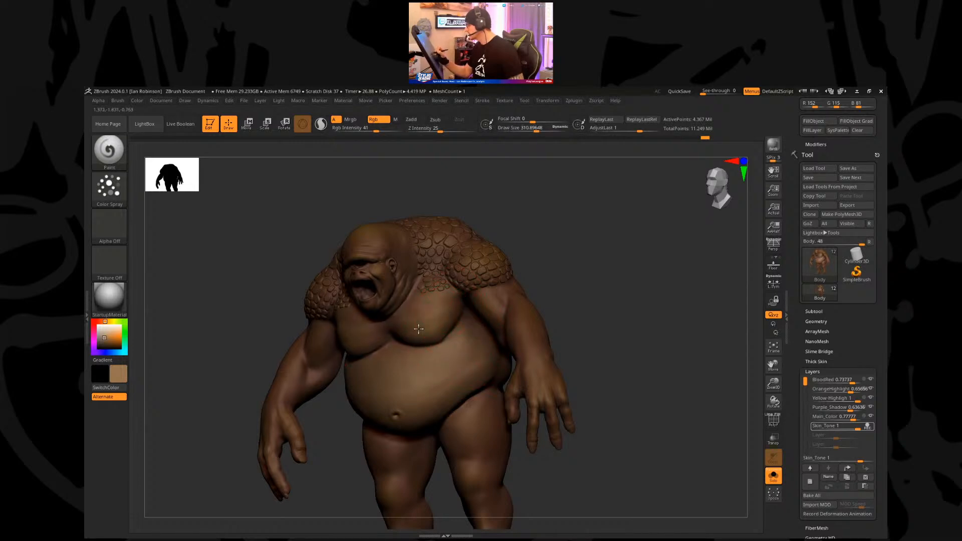
{"action": "left_click_drag", "start_coordinate": [571, 283], "coordinate": [533, 284]}
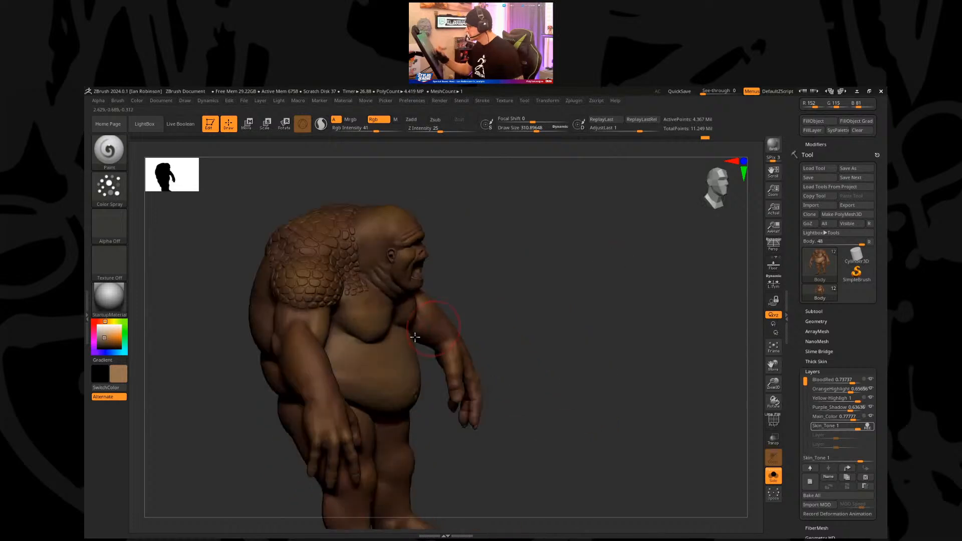
Step: Paint skin tone over the creature's side, back rolls and hips with a Draw Size of about 450
{"action": "left_click_drag", "start_coordinate": [466, 286], "coordinate": [616, 279]}
{"action": "left_click_drag", "start_coordinate": [501, 313], "coordinate": [333, 365]}
{"action": "key", "text": "s"}
{"action": "left_click", "coordinate": [335, 387]}
{"action": "left_click_drag", "start_coordinate": [329, 391], "coordinate": [346, 359]}
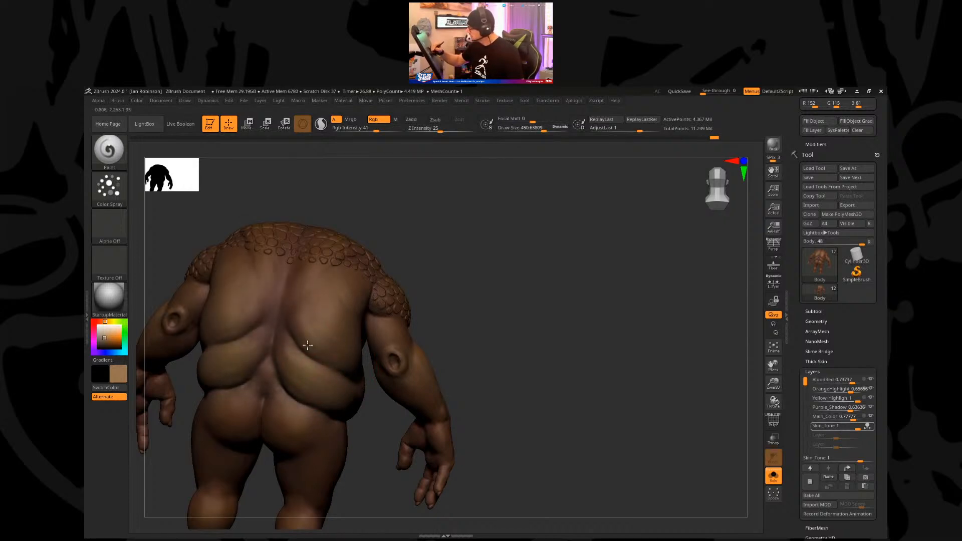
{"action": "left_click_drag", "start_coordinate": [431, 305], "coordinate": [517, 409]}
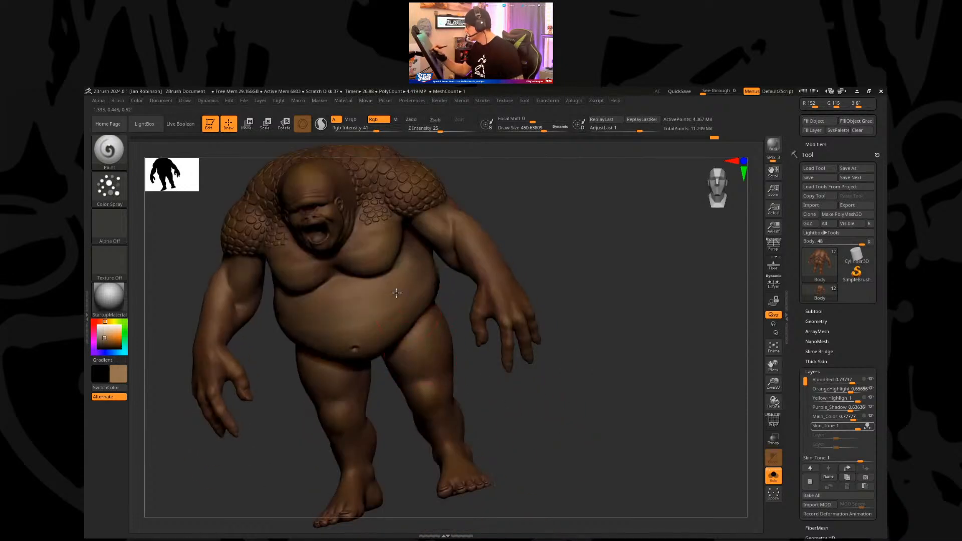
Step: Turn off Solo to show all subtools and paint skin tone onto the legs, feet and upper back
{"action": "left_click", "coordinate": [773, 476]}
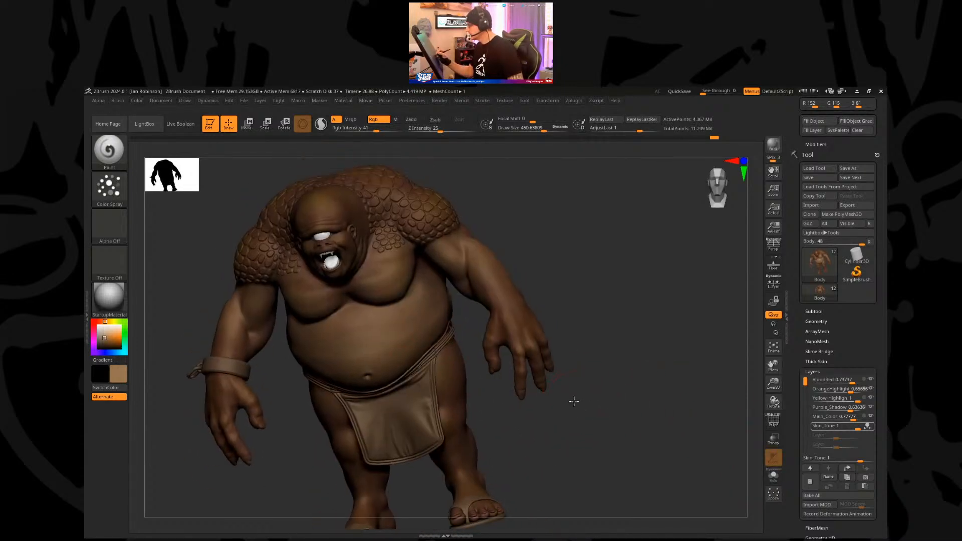
{"action": "left_click_drag", "start_coordinate": [582, 406], "coordinate": [452, 337]}
{"action": "left_click_drag", "start_coordinate": [517, 378], "coordinate": [469, 361]}
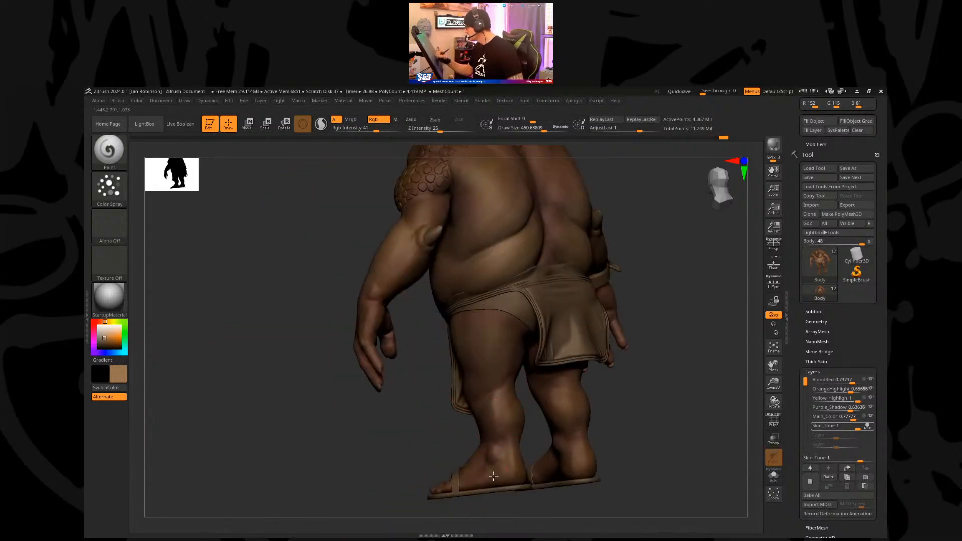
{"action": "left_click_drag", "start_coordinate": [413, 410], "coordinate": [389, 287]}
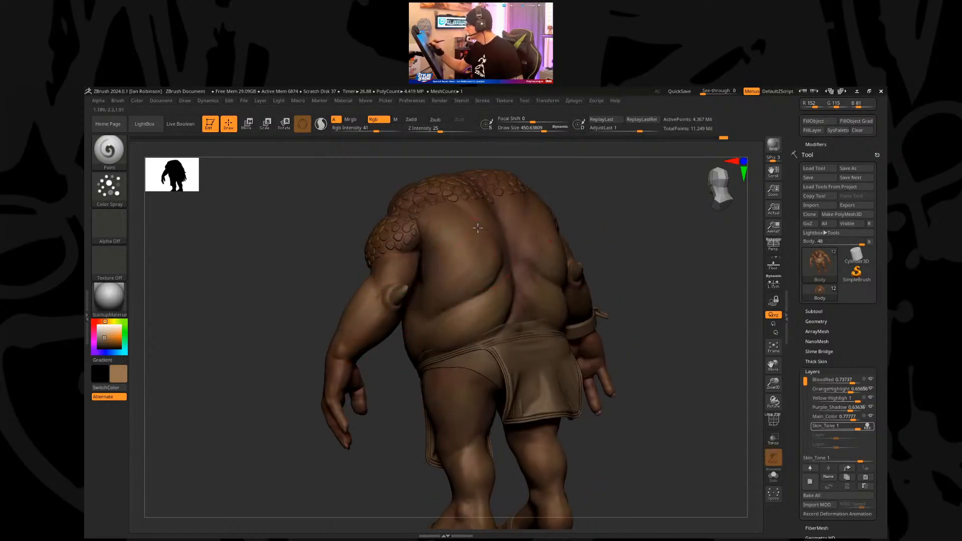
{"action": "left_click_drag", "start_coordinate": [619, 242], "coordinate": [512, 258]}
Step: Switch the stroke type to Dots and paint skin tone along the back and the shackled arm
{"action": "left_click", "coordinate": [120, 189]}
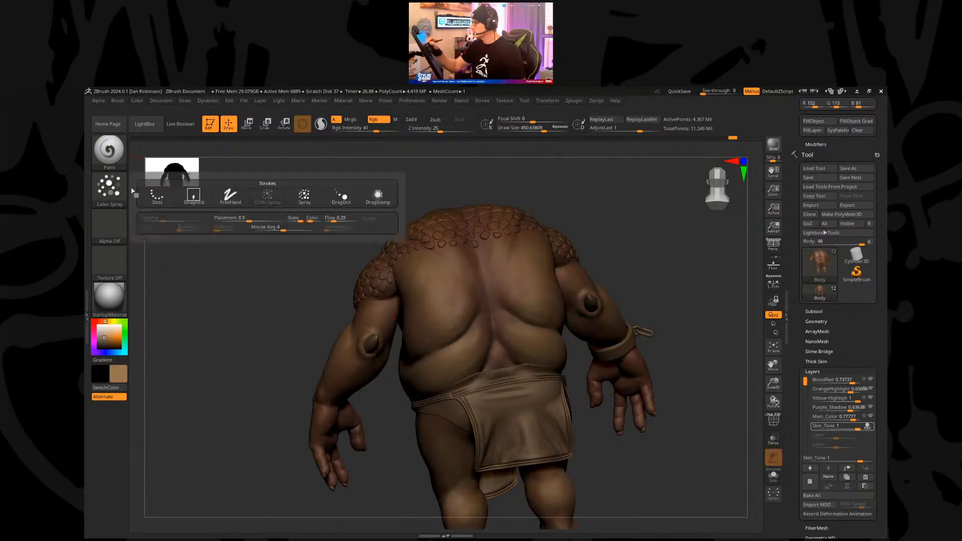
{"action": "left_click", "coordinate": [169, 200]}
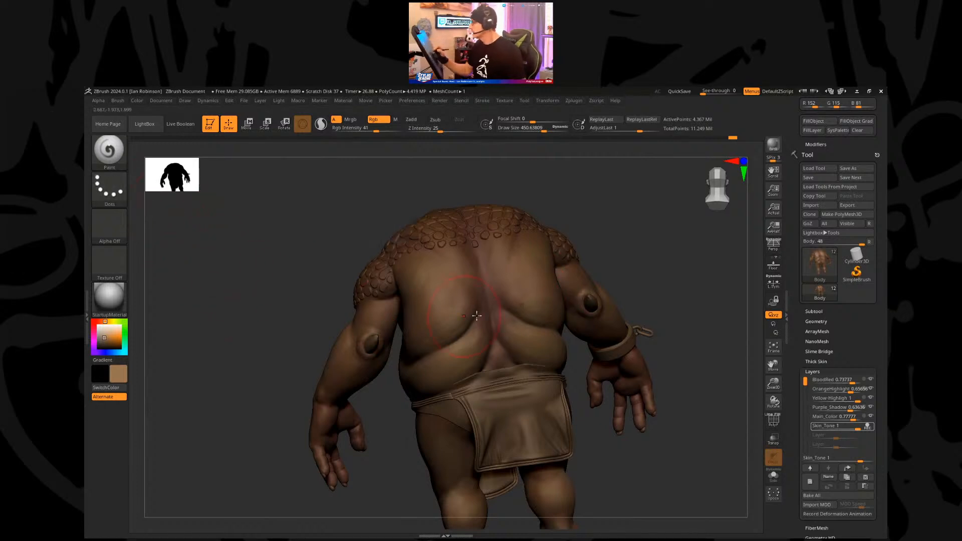
{"action": "mouse_move", "coordinate": [541, 462]}
{"action": "left_mouse_down"}
{"action": "mouse_move", "coordinate": [619, 457]}
{"action": "mouse_move", "coordinate": [600, 431]}
{"action": "mouse_move", "coordinate": [548, 438]}
{"action": "mouse_move", "coordinate": [542, 352]}
{"action": "left_mouse_up"}
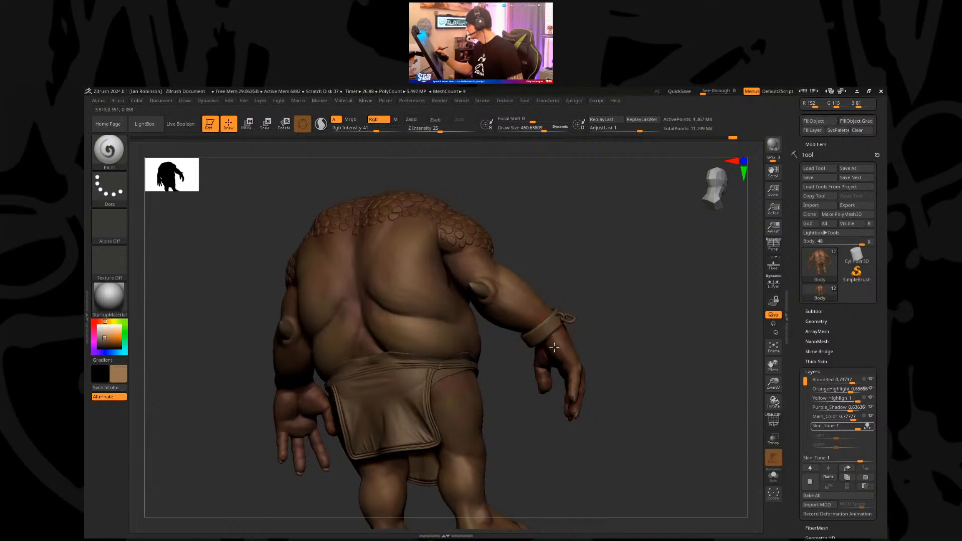
{"action": "key", "text": "s"}
{"action": "mouse_move", "coordinate": [619, 354]}
{"action": "left_mouse_down"}
{"action": "mouse_move", "coordinate": [644, 339]}
{"action": "mouse_move", "coordinate": [562, 361]}
{"action": "left_mouse_up"}
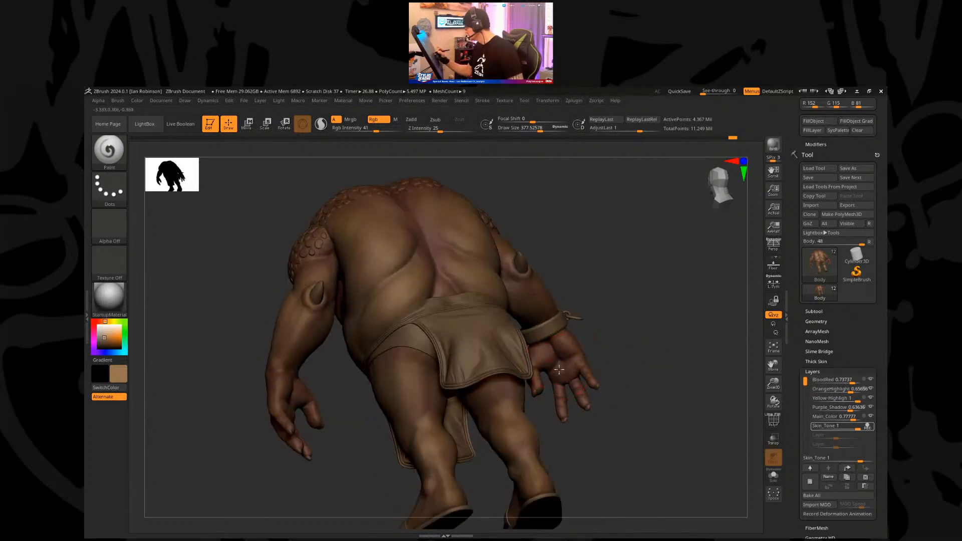
Step: Raise Rgb Intensity to 63 and paint stronger skin tone on the back of the legs and arms with Draw Size about 347
{"action": "left_click_drag", "start_coordinate": [377, 130], "coordinate": [386, 130]}
{"action": "key", "text": "s"}
{"action": "left_click_drag", "start_coordinate": [597, 242], "coordinate": [596, 239]}
{"action": "key", "text": "c"}
{"action": "mouse_move", "coordinate": [676, 359]}
{"action": "left_mouse_down", "text": "alt"}
{"action": "mouse_move", "coordinate": [636, 338]}
{"action": "mouse_move", "coordinate": [601, 335]}
{"action": "left_mouse_up", "text": "alt"}
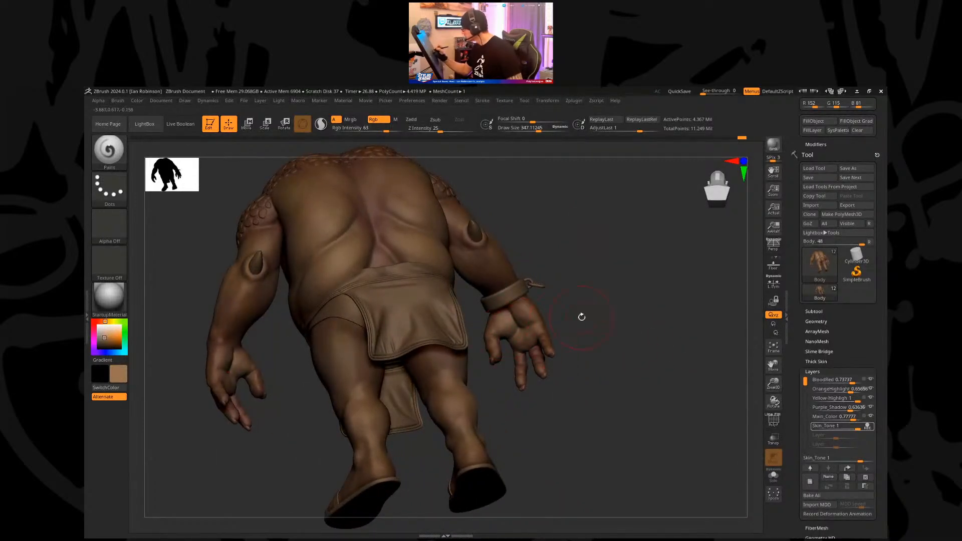
{"action": "left_click_drag", "start_coordinate": [582, 316], "coordinate": [586, 329]}
Step: Paint skin tone onto the shackled hand's palm and fingers with a smaller brush, Draw Size about 165
{"action": "key", "text": "s"}
{"action": "mouse_move", "coordinate": [601, 389]}
{"action": "left_mouse_down", "text": "alt"}
{"action": "mouse_move", "coordinate": [613, 447]}
{"action": "mouse_move", "coordinate": [567, 455]}
{"action": "left_mouse_up", "text": "alt"}
{"action": "key", "text": "s"}
{"action": "left_click_drag", "start_coordinate": [549, 383], "coordinate": [539, 383]}
{"action": "left_click_drag", "start_coordinate": [576, 406], "coordinate": [504, 414]}
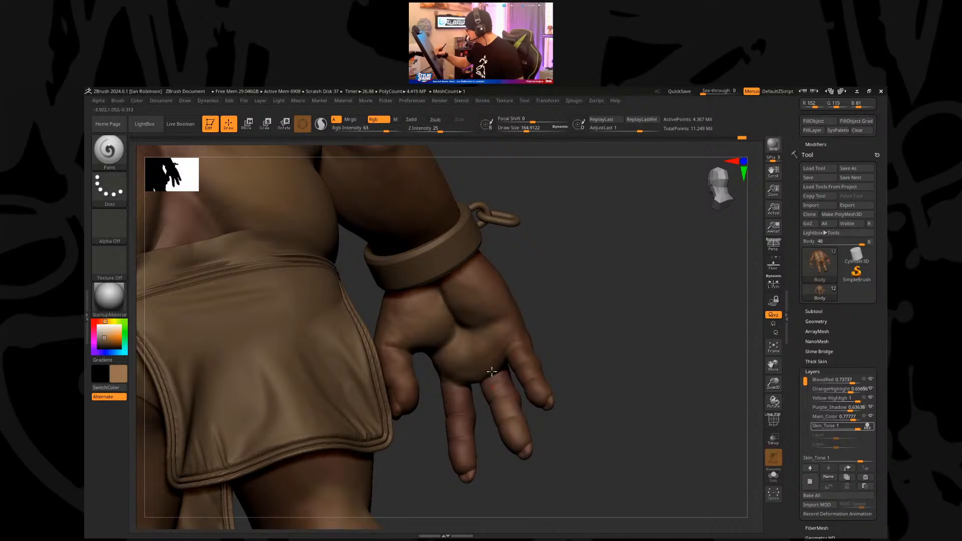
{"action": "key", "text": "ctrl+z"}
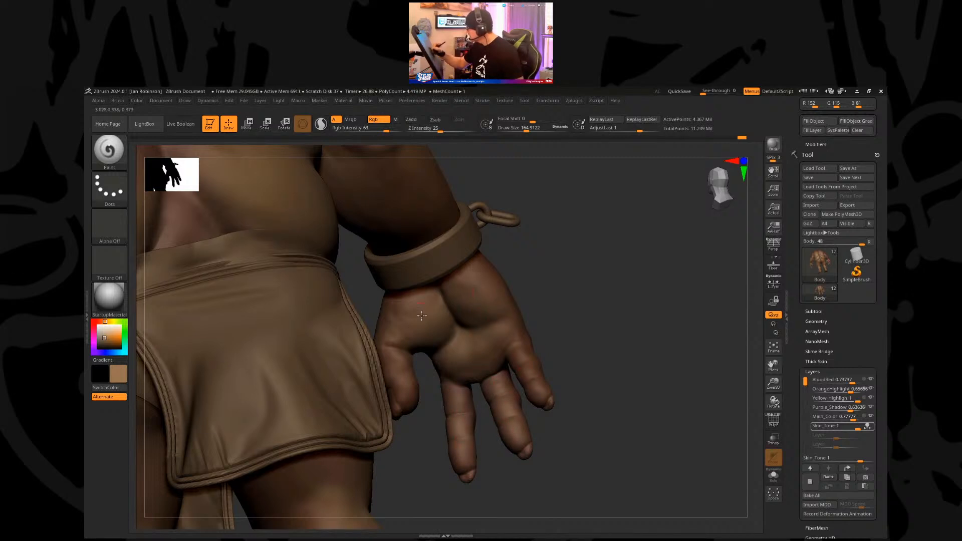
Step: Paint skin tone on the belly, chest and forearms from the front, reducing the Draw Size to about 282
{"action": "mouse_move", "coordinate": [600, 262]}
{"action": "left_mouse_down"}
{"action": "mouse_move", "coordinate": [565, 269]}
{"action": "mouse_move", "coordinate": [591, 265]}
{"action": "mouse_move", "coordinate": [592, 277]}
{"action": "mouse_move", "coordinate": [562, 309]}
{"action": "mouse_move", "coordinate": [576, 396]}
{"action": "mouse_move", "coordinate": [554, 346]}
{"action": "left_mouse_up"}
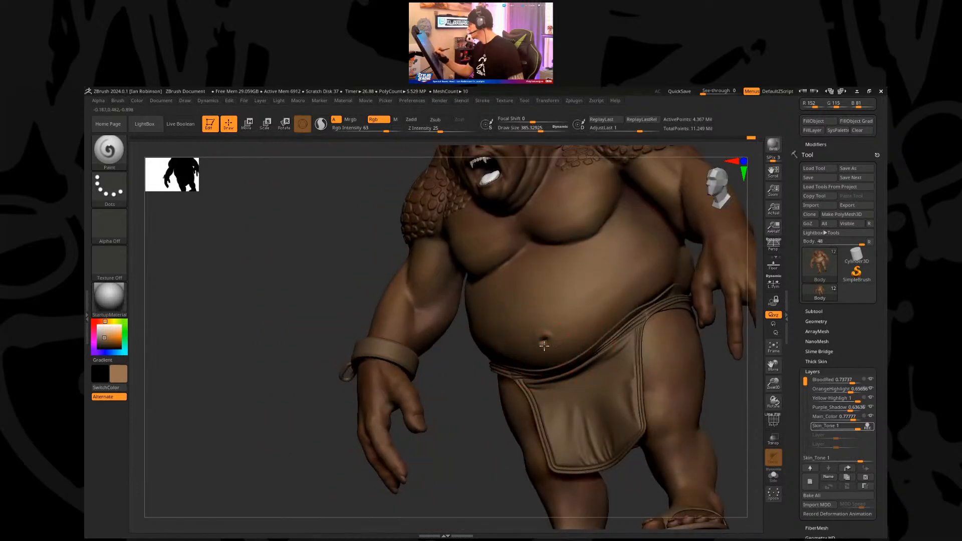
{"action": "left_click_drag", "start_coordinate": [482, 418], "coordinate": [564, 252]}
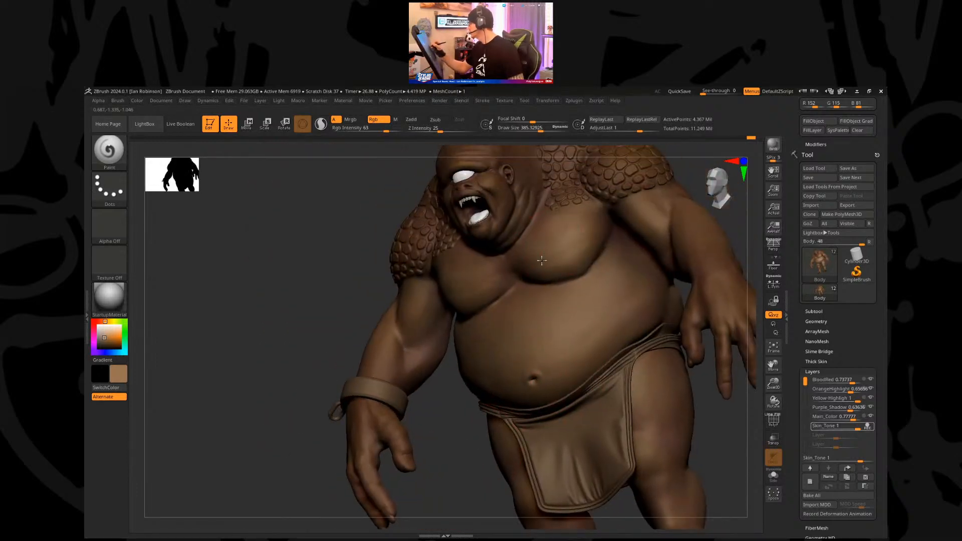
{"action": "left_click_drag", "start_coordinate": [468, 362], "coordinate": [451, 282]}
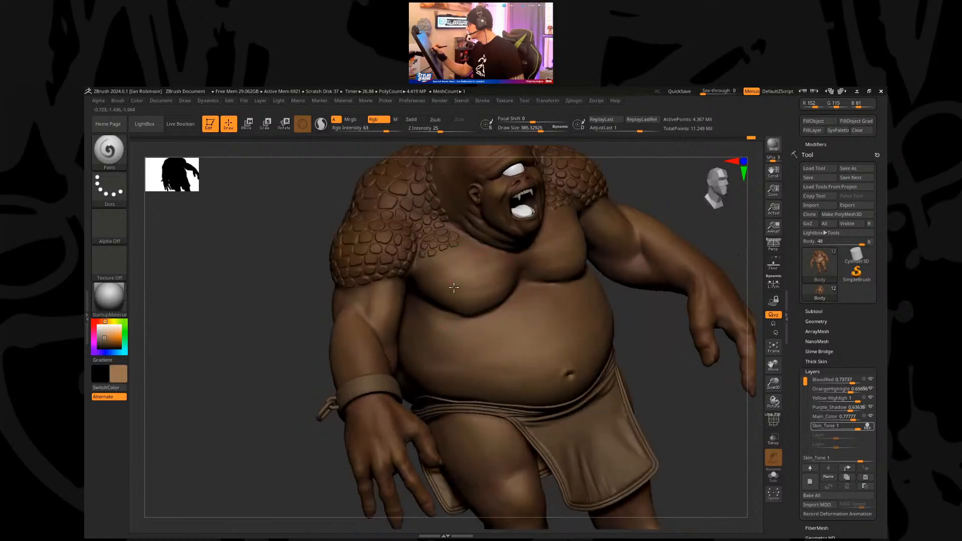
{"action": "key", "text": "s"}
{"action": "left_click_drag", "start_coordinate": [396, 324], "coordinate": [385, 325]}
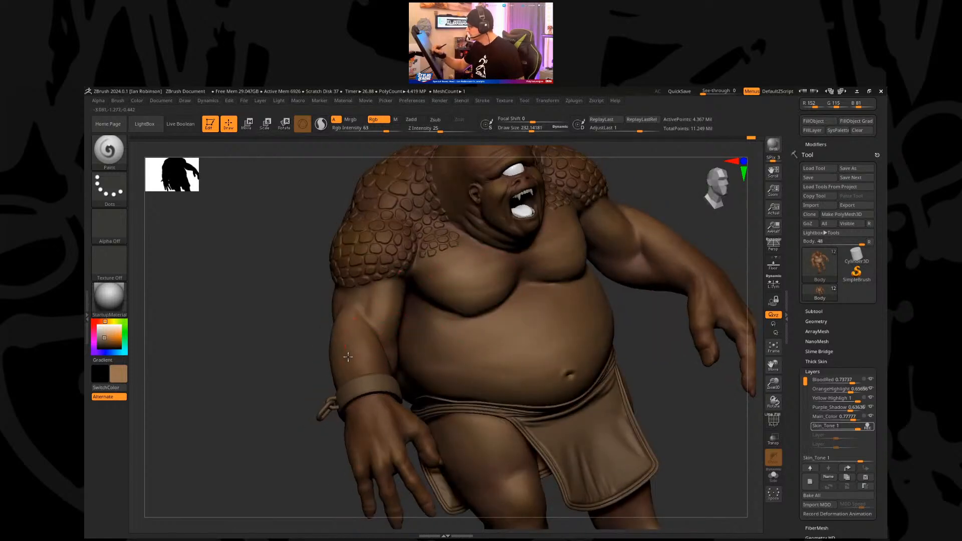
Step: Paint skin tone over the top of the head and the scaly shoulders with Draw Size about 355
{"action": "mouse_move", "coordinate": [583, 339]}
{"action": "left_mouse_down"}
{"action": "mouse_move", "coordinate": [632, 421]}
{"action": "mouse_move", "coordinate": [585, 414]}
{"action": "mouse_move", "coordinate": [593, 414]}
{"action": "mouse_move", "coordinate": [573, 303]}
{"action": "mouse_move", "coordinate": [584, 338]}
{"action": "mouse_move", "coordinate": [545, 217]}
{"action": "mouse_move", "coordinate": [639, 201]}
{"action": "left_mouse_up"}
{"action": "key", "text": "s"}
{"action": "key", "text": "s"}
{"action": "mouse_move", "coordinate": [542, 272]}
{"action": "left_mouse_down"}
{"action": "mouse_move", "coordinate": [525, 306]}
{"action": "mouse_move", "coordinate": [390, 348]}
{"action": "left_mouse_up"}
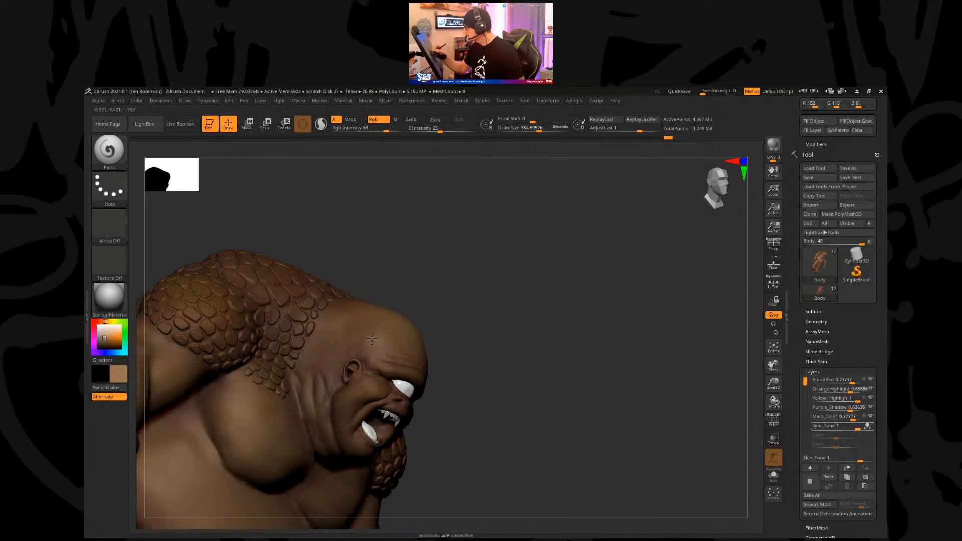
{"action": "left_click_drag", "start_coordinate": [462, 296], "coordinate": [451, 308]}
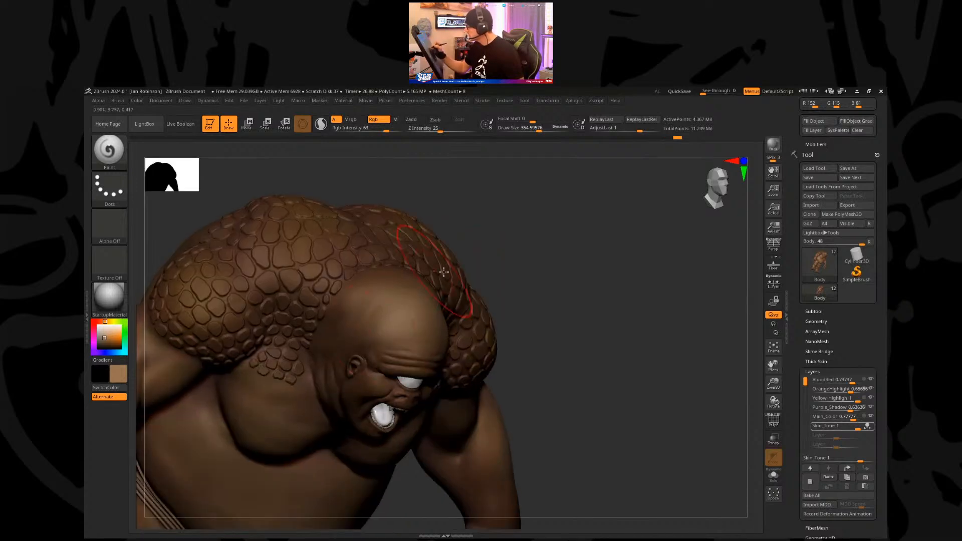
Step: Blend skin tone into the neck, armpit and side of the chest with Draw Size about 270
{"action": "left_click_drag", "start_coordinate": [539, 251], "coordinate": [340, 364]}
{"action": "key", "text": "s"}
{"action": "left_click_drag", "start_coordinate": [467, 290], "coordinate": [453, 275]}
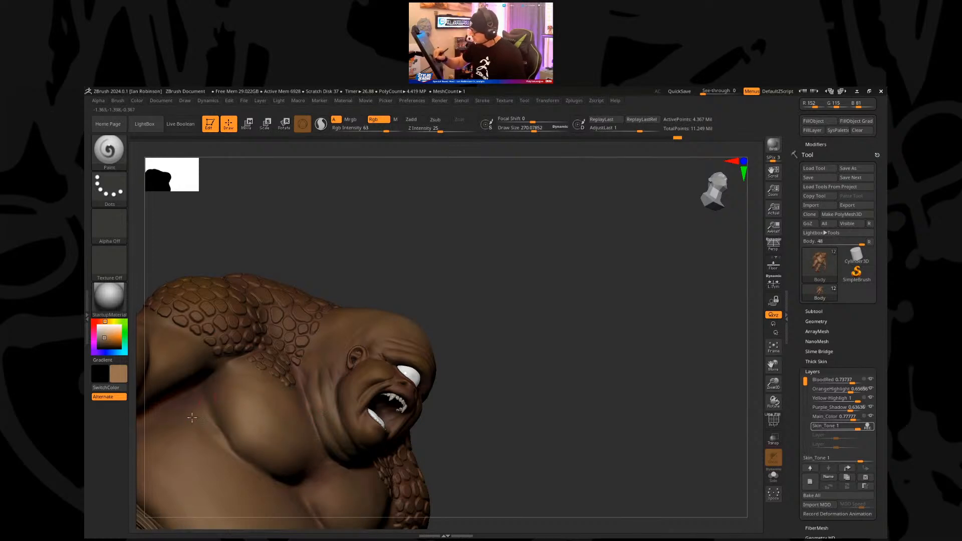
{"action": "left_click_drag", "start_coordinate": [473, 272], "coordinate": [489, 252]}
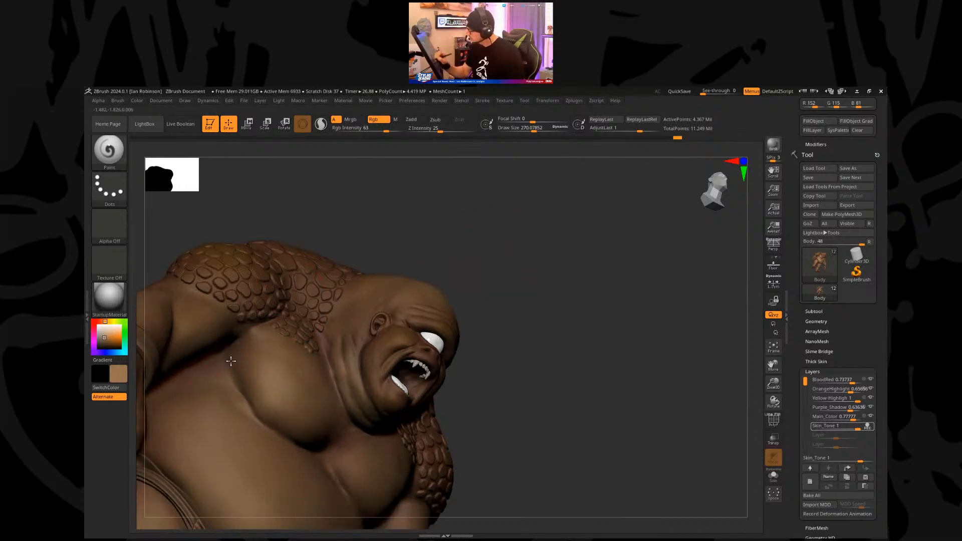
{"action": "left_click_drag", "start_coordinate": [511, 289], "coordinate": [351, 392]}
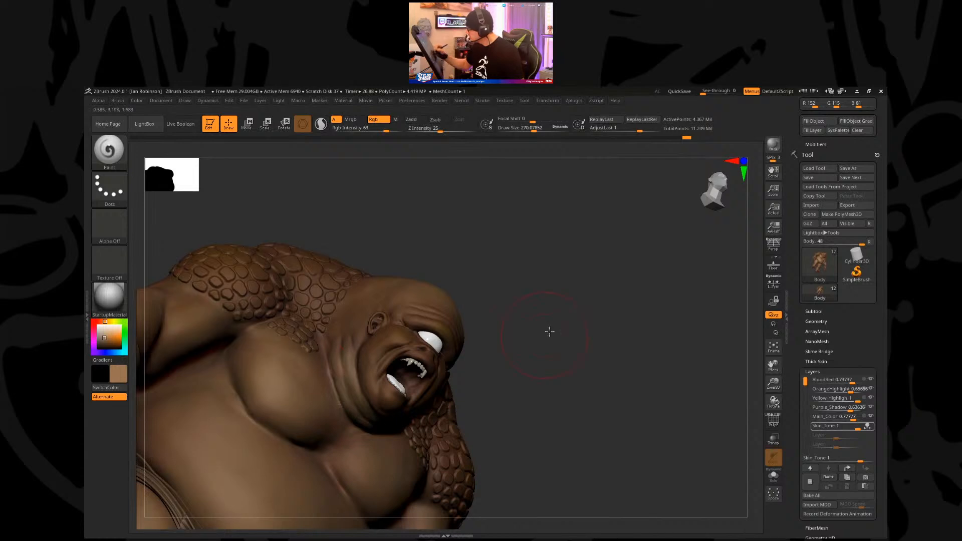
Step: Paint skin tone around the ear, cheek, jaw and neck folds, using a Draw Size of about 170 for the close-up areas
{"action": "left_click_drag", "start_coordinate": [535, 336], "coordinate": [450, 364]}
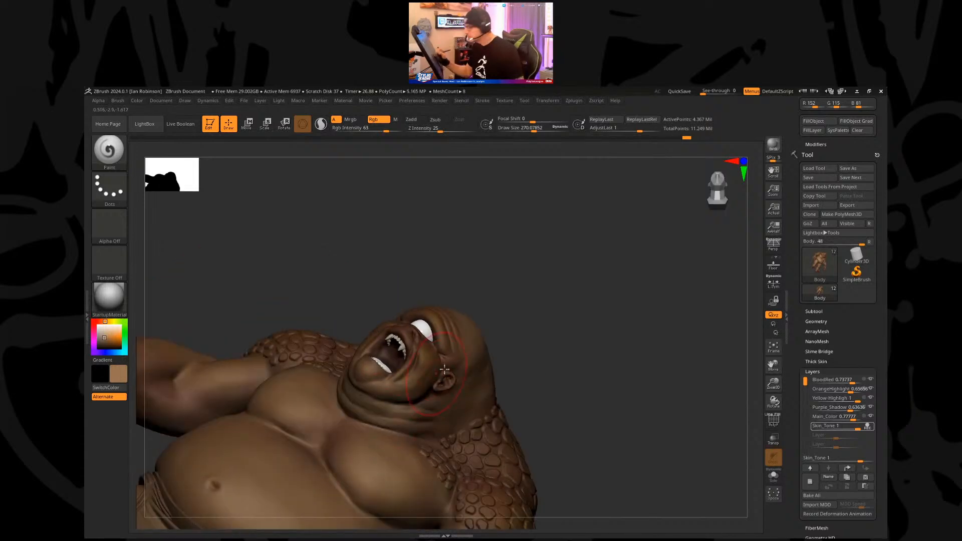
{"action": "left_click_drag", "start_coordinate": [558, 308], "coordinate": [477, 349]}
{"action": "left_click_drag", "start_coordinate": [618, 293], "coordinate": [524, 264]}
{"action": "mouse_move", "coordinate": [586, 219]}
{"action": "left_mouse_down"}
{"action": "mouse_move", "coordinate": [579, 273]}
{"action": "mouse_move", "coordinate": [440, 278]}
{"action": "left_mouse_up"}
{"action": "mouse_move", "coordinate": [615, 272]}
{"action": "left_mouse_down"}
{"action": "mouse_move", "coordinate": [603, 243]}
{"action": "mouse_move", "coordinate": [437, 367]}
{"action": "left_mouse_up"}
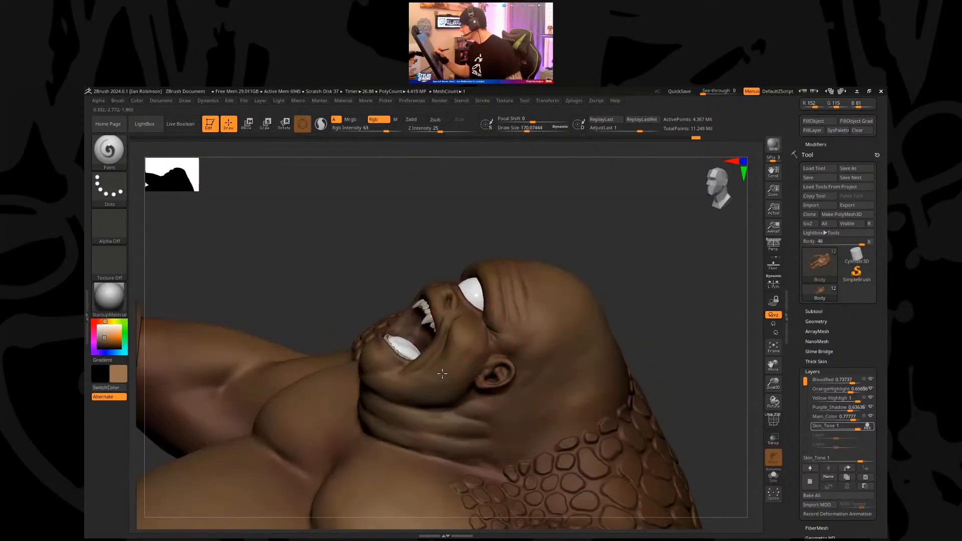
{"action": "mouse_move", "coordinate": [596, 313]}
{"action": "left_mouse_down"}
{"action": "mouse_move", "coordinate": [633, 283]}
{"action": "mouse_move", "coordinate": [504, 367]}
{"action": "left_mouse_up"}
Step: Enlarge the brush to about 378 and blend skin tone over the arms, hands and remaining body areas
{"action": "key", "text": "s"}
{"action": "mouse_move", "coordinate": [645, 300]}
{"action": "left_mouse_down"}
{"action": "mouse_move", "coordinate": [656, 300]}
{"action": "mouse_move", "coordinate": [657, 354]}
{"action": "mouse_move", "coordinate": [689, 393]}
{"action": "mouse_move", "coordinate": [631, 309]}
{"action": "mouse_move", "coordinate": [611, 331]}
{"action": "mouse_move", "coordinate": [595, 309]}
{"action": "mouse_move", "coordinate": [604, 328]}
{"action": "mouse_move", "coordinate": [599, 279]}
{"action": "mouse_move", "coordinate": [532, 356]}
{"action": "mouse_move", "coordinate": [573, 326]}
{"action": "mouse_move", "coordinate": [477, 397]}
{"action": "left_mouse_up"}
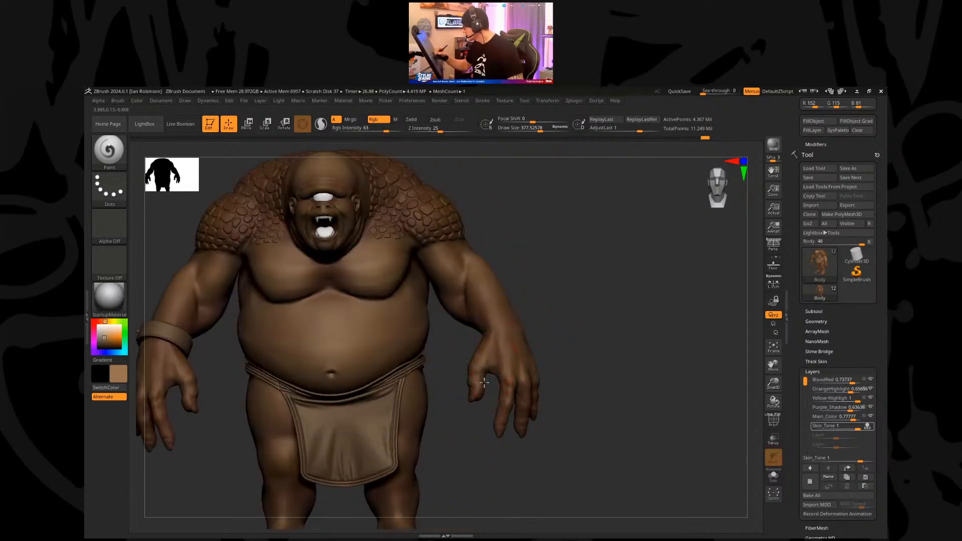
{"action": "left_click_drag", "start_coordinate": [551, 338], "coordinate": [504, 316]}
{"action": "mouse_move", "coordinate": [479, 260]}
{"action": "left_mouse_down"}
{"action": "mouse_move", "coordinate": [580, 307]}
{"action": "mouse_move", "coordinate": [574, 316]}
{"action": "mouse_move", "coordinate": [594, 326]}
{"action": "mouse_move", "coordinate": [576, 290]}
{"action": "mouse_move", "coordinate": [493, 251]}
{"action": "mouse_move", "coordinate": [536, 261]}
{"action": "mouse_move", "coordinate": [494, 240]}
{"action": "left_mouse_up"}
{"action": "mouse_move", "coordinate": [489, 356]}
{"action": "left_mouse_down"}
{"action": "mouse_move", "coordinate": [454, 419]}
{"action": "mouse_move", "coordinate": [436, 391]}
{"action": "mouse_move", "coordinate": [424, 330]}
{"action": "left_mouse_up"}
Step: Select the Elbow_Bones subtool and set the paint colour to a bone beige (R 165, G 145, B 103)
{"action": "left_click", "coordinate": [420, 311], "text": "alt"}
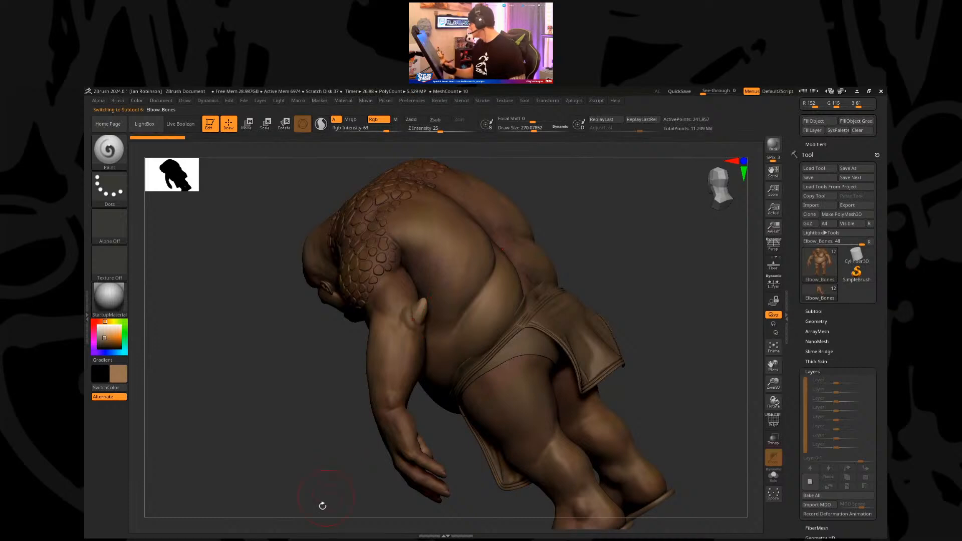
{"action": "left_click_drag", "start_coordinate": [106, 338], "coordinate": [103, 331]}
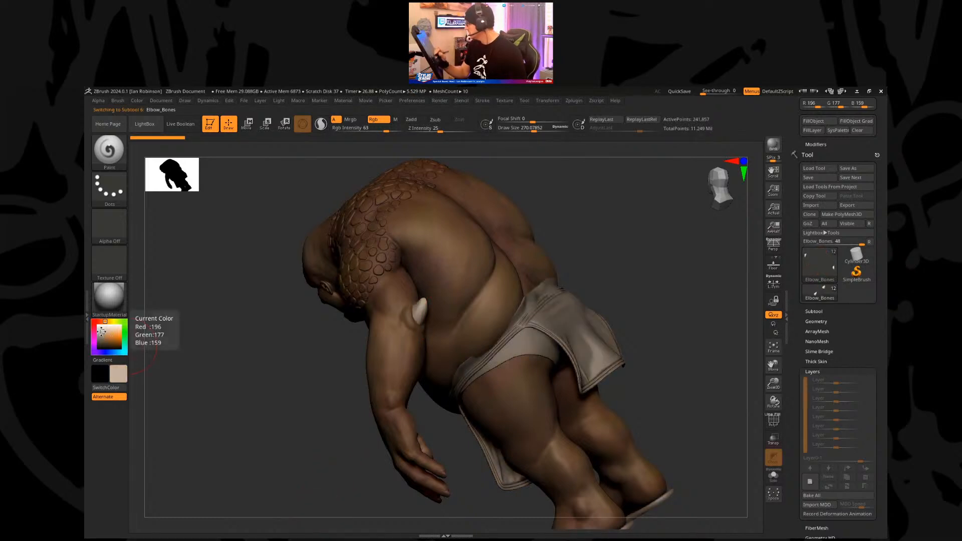
{"action": "left_click_drag", "start_coordinate": [261, 360], "coordinate": [420, 312]}
{"action": "left_click_drag", "start_coordinate": [103, 331], "coordinate": [103, 336]}
{"action": "left_click_drag", "start_coordinate": [266, 376], "coordinate": [162, 103]}
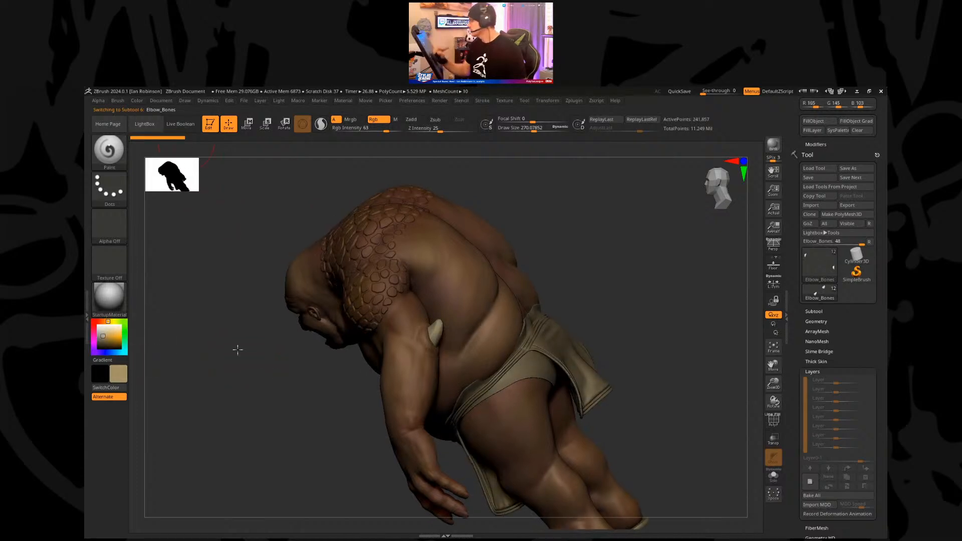
Step: Select the Teeth subtool, expand the Subtool list and isolate the teeth with Solo
{"action": "left_click_drag", "start_coordinate": [211, 215], "coordinate": [339, 305]}
{"action": "mouse_move", "coordinate": [487, 288]}
{"action": "left_mouse_down", "text": "alt"}
{"action": "mouse_move", "coordinate": [502, 295]}
{"action": "mouse_move", "coordinate": [472, 289]}
{"action": "mouse_move", "coordinate": [811, 240]}
{"action": "left_mouse_up", "text": "alt"}
{"action": "left_click", "coordinate": [188, 380], "text": "alt"}
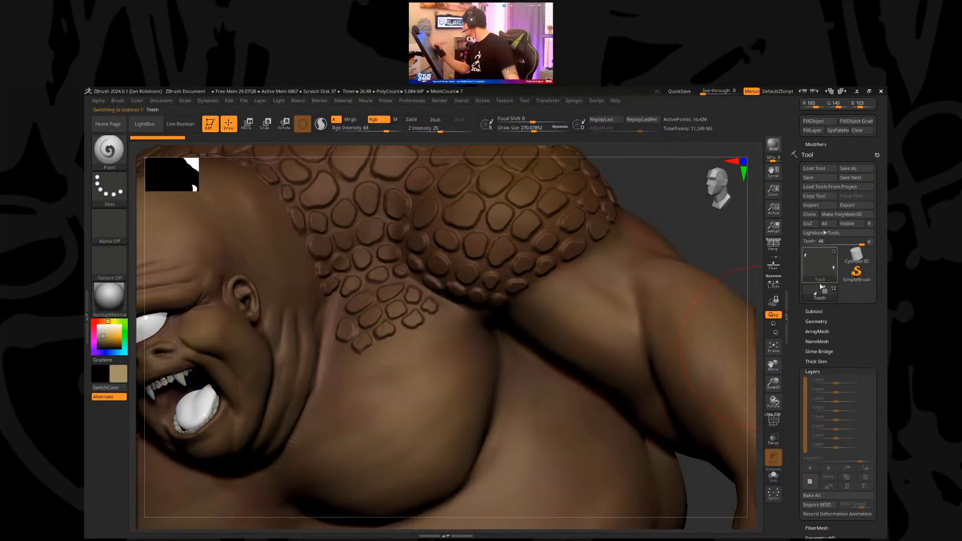
{"action": "left_click", "coordinate": [814, 311]}
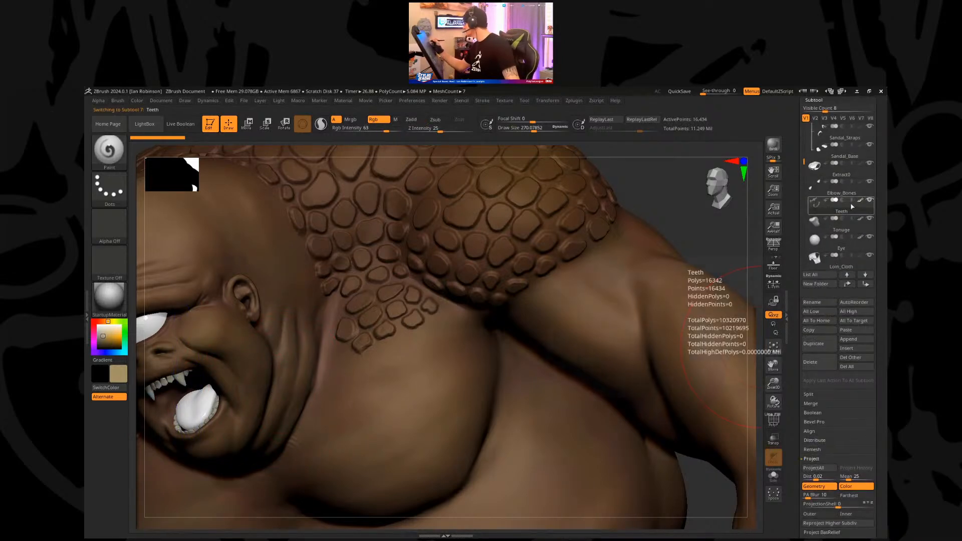
{"action": "mouse_move", "coordinate": [820, 207]}
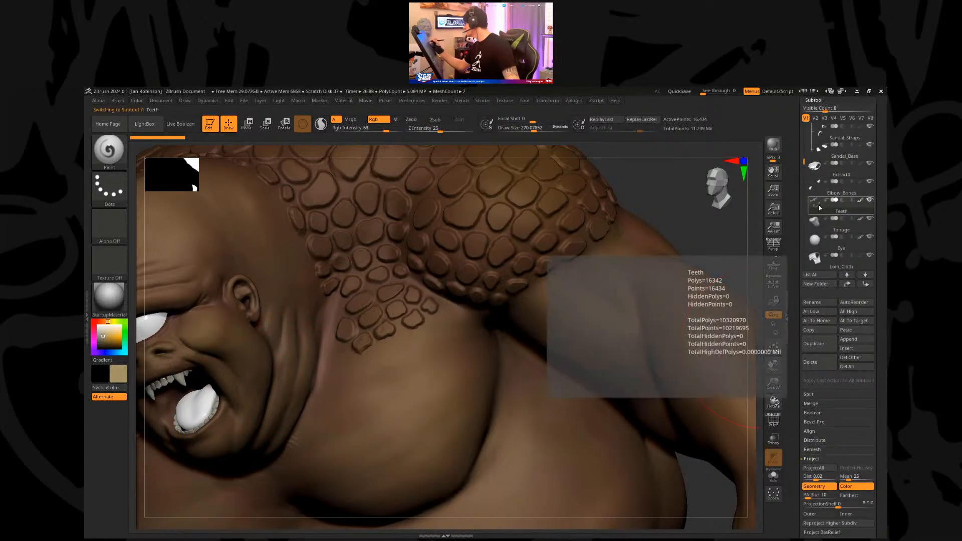
{"action": "left_click", "coordinate": [774, 477]}
{"action": "left_click_drag", "start_coordinate": [453, 370], "coordinate": [451, 393]}
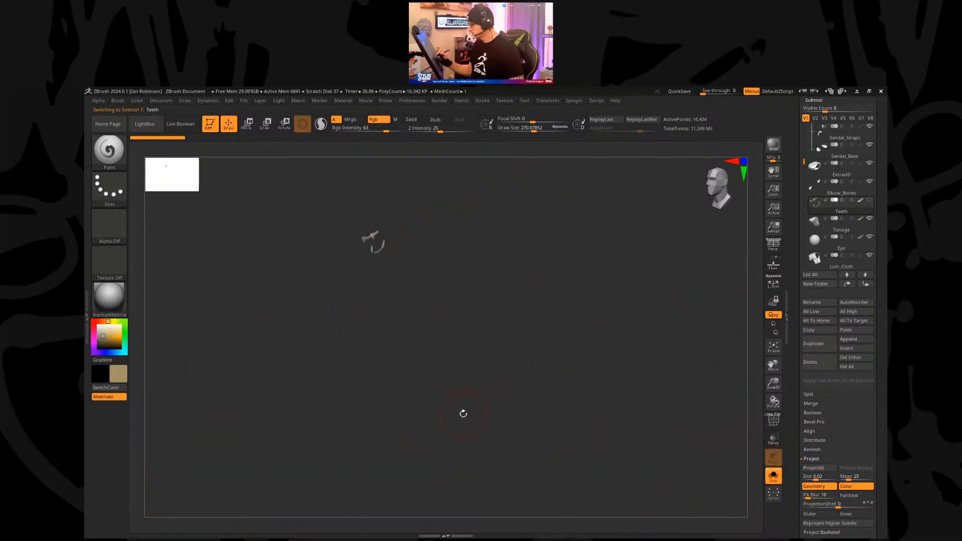
Step: Frame the isolated teeth, reduce the Draw Size to about 109 and undo the last change
{"action": "key", "text": "f"}
{"action": "key", "text": "s"}
{"action": "left_click", "coordinate": [487, 310]}
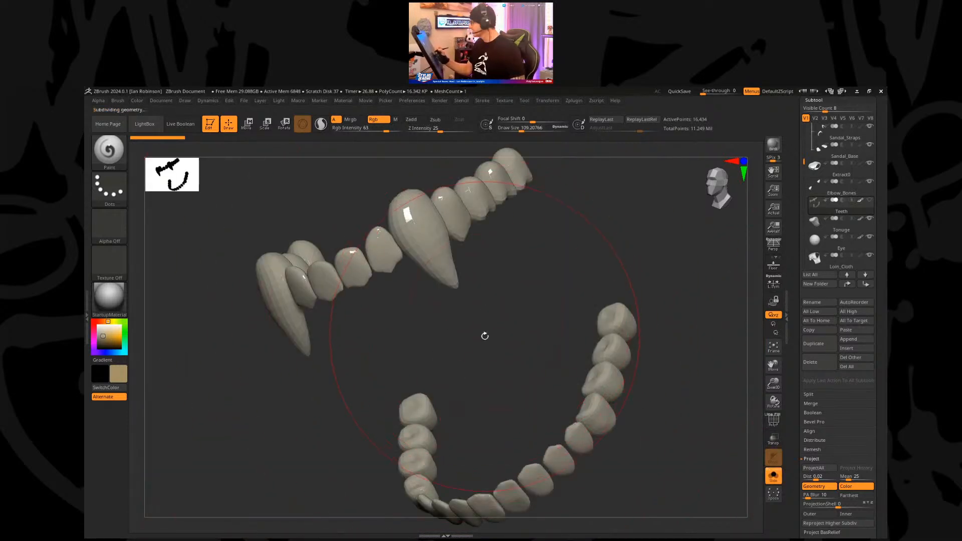
{"action": "key", "text": "ctrl+z"}
{"action": "left_click_drag", "start_coordinate": [504, 425], "coordinate": [672, 321], "text": "alt"}
Step: Delete the teeth's higher subdivision levels in the Geometry settings and check the mesh with PolyFrame
{"action": "left_click_drag", "start_coordinate": [815, 101], "coordinate": [814, 125]}
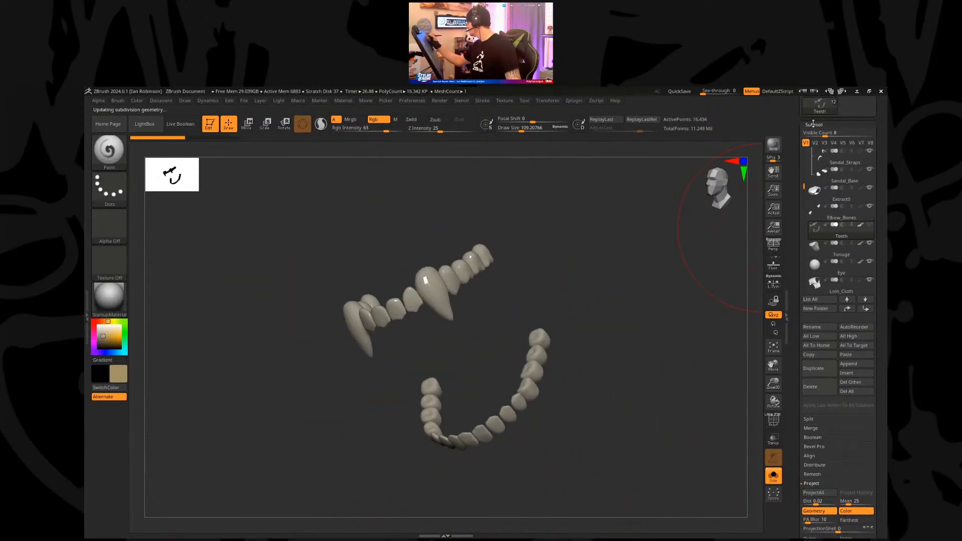
{"action": "left_click", "coordinate": [815, 126]}
{"action": "left_click", "coordinate": [817, 110]}
{"action": "left_click", "coordinate": [850, 138]}
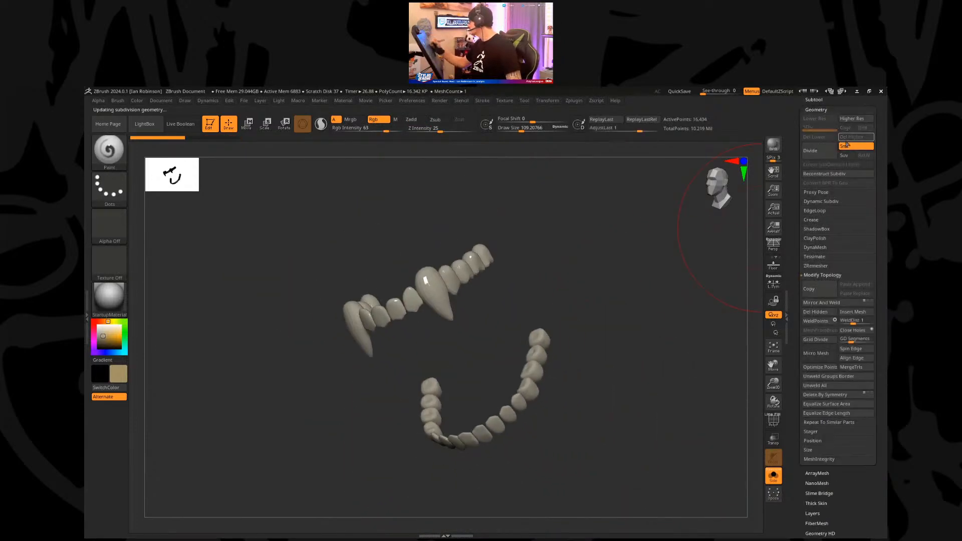
{"action": "key", "text": "shift+f"}
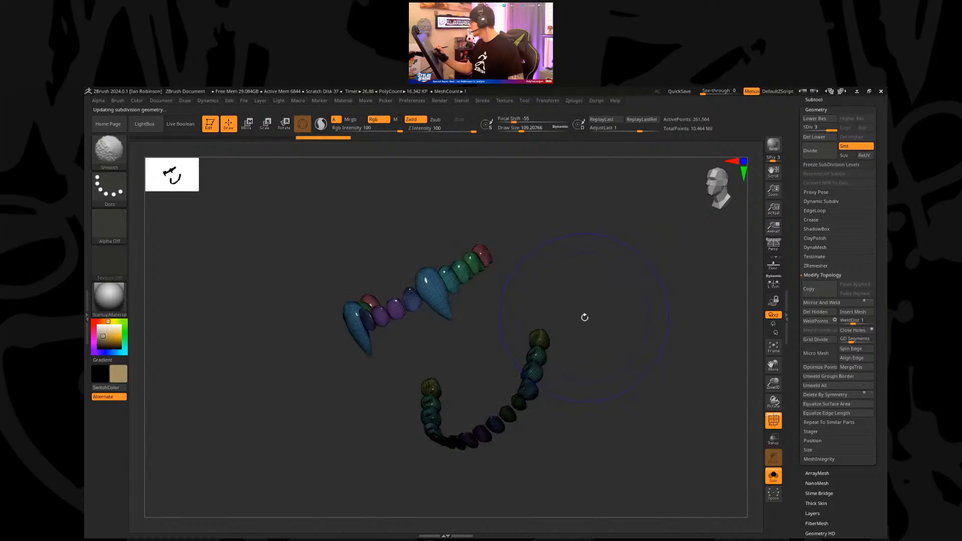
{"action": "key", "text": "shift+f"}
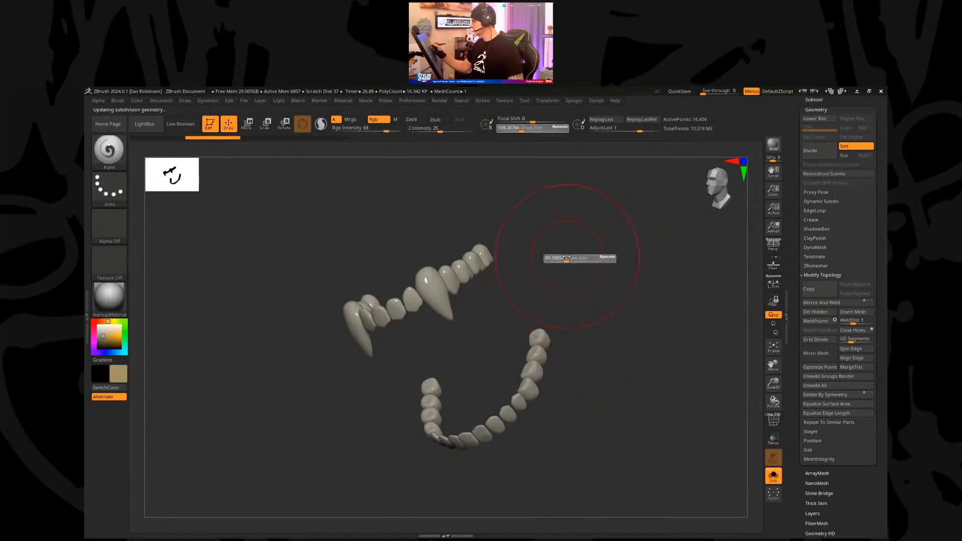
Step: Fill the teeth with the bone beige, darken the colour to R 135, G 120, B 90 and fill them again
{"action": "left_click", "coordinate": [137, 101]}
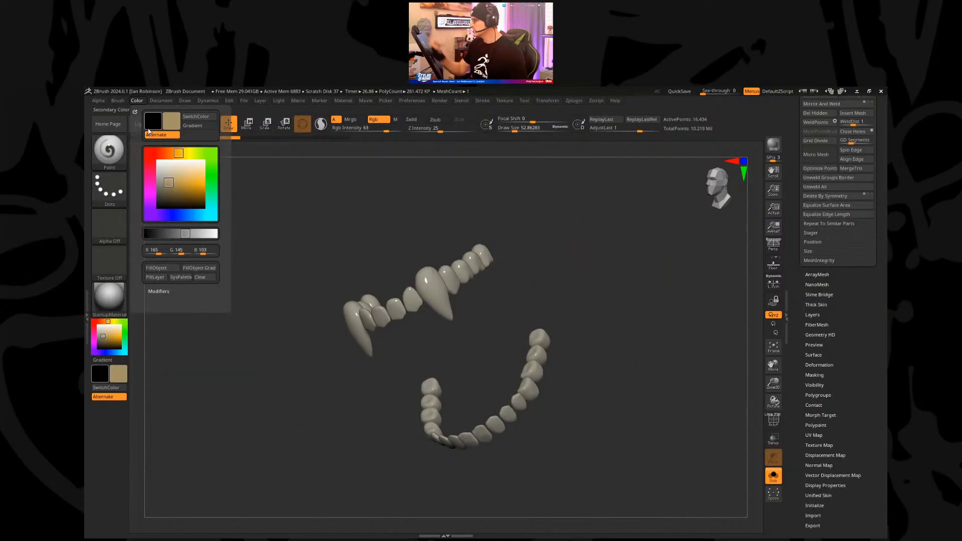
{"action": "left_click", "coordinate": [165, 268]}
{"action": "left_click_drag", "start_coordinate": [273, 421], "coordinate": [130, 344]}
{"action": "left_click", "coordinate": [102, 339]}
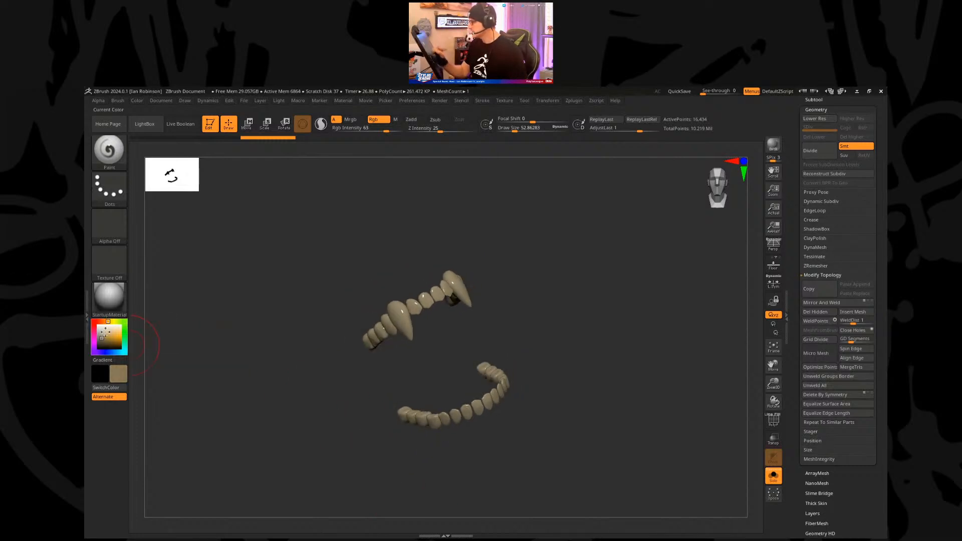
{"action": "left_click", "coordinate": [137, 100]}
{"action": "left_click", "coordinate": [165, 269]}
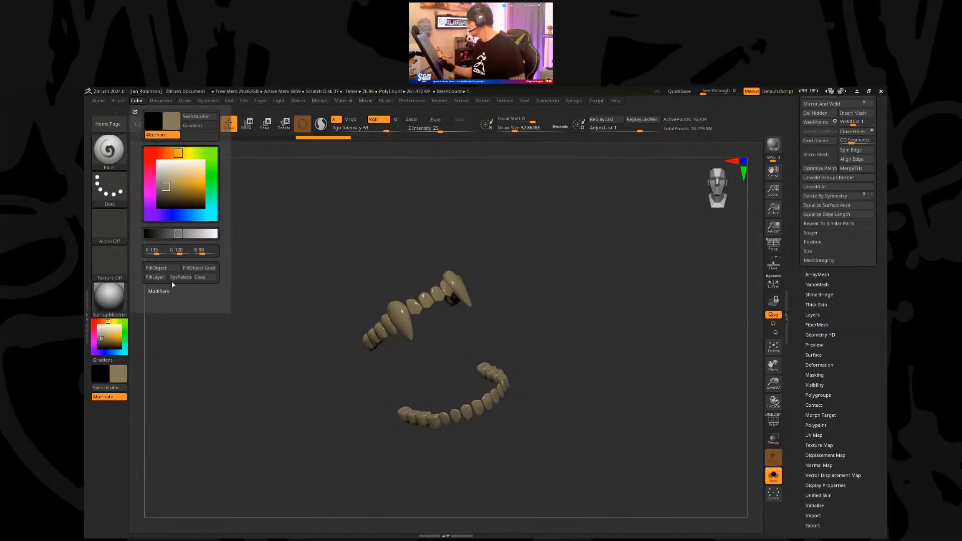
Step: Turn off Solo, select the Elbow_Bones subtool and fill it with the darker beige
{"action": "left_click", "coordinate": [771, 480]}
{"action": "key", "text": "f"}
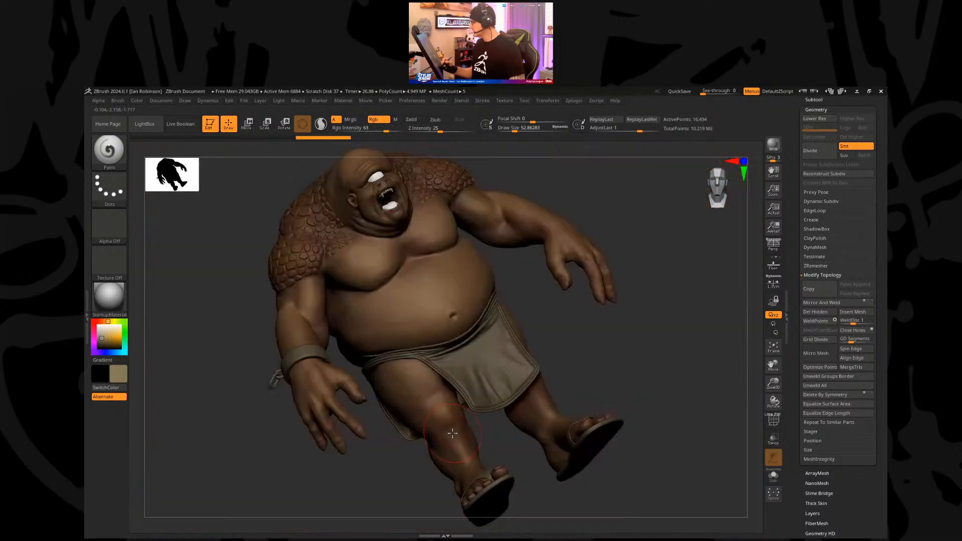
{"action": "left_click_drag", "start_coordinate": [642, 330], "coordinate": [552, 284]}
{"action": "left_click", "coordinate": [393, 296], "text": "alt"}
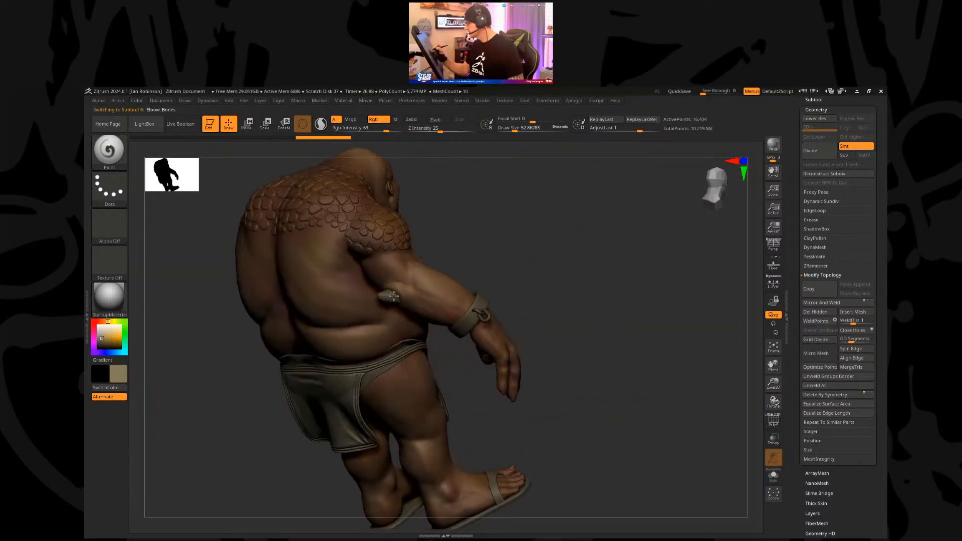
{"action": "left_click", "coordinate": [138, 101]}
{"action": "left_click", "coordinate": [162, 269]}
Step: Swap the primary and secondary colours and set the active paint colour to a dark grey
{"action": "left_click_drag", "start_coordinate": [552, 264], "coordinate": [363, 438]}
{"action": "left_click_drag", "start_coordinate": [365, 473], "coordinate": [191, 424]}
{"action": "key", "text": "v"}
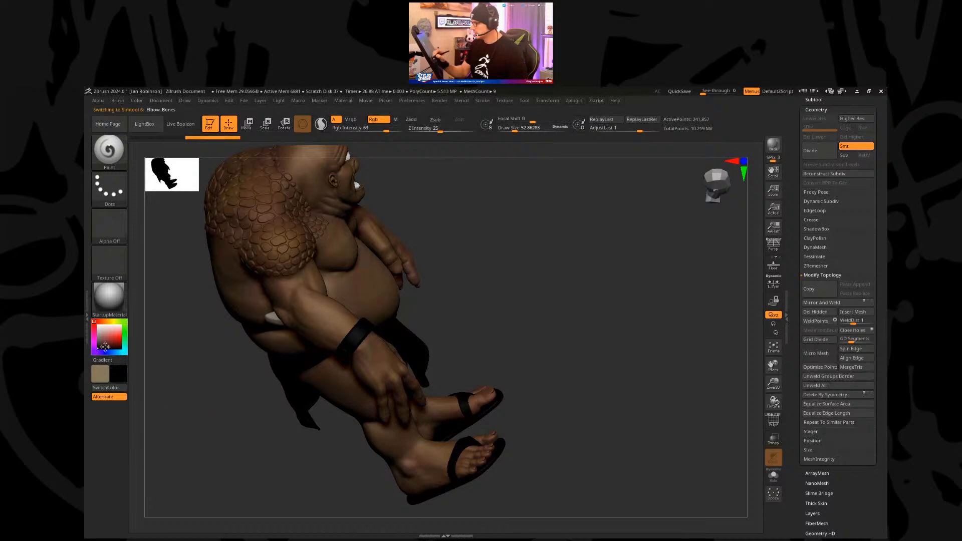
{"action": "left_click_drag", "start_coordinate": [107, 349], "coordinate": [99, 343]}
{"action": "left_click_drag", "start_coordinate": [273, 466], "coordinate": [301, 446]}
Step: Select the Chain subtool on the wrist, inspect it with PolyFrame and fill it twice with dark grey
{"action": "left_click", "coordinate": [369, 335], "text": "alt"}
{"action": "key", "text": "shift+f"}
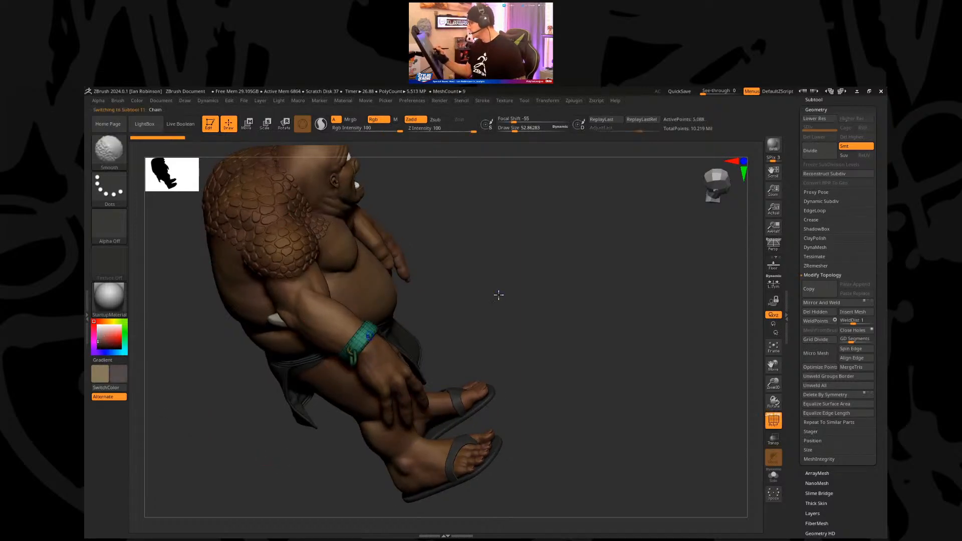
{"action": "key", "text": "shift+f"}
{"action": "left_click", "coordinate": [137, 100]}
{"action": "left_click", "coordinate": [161, 268]}
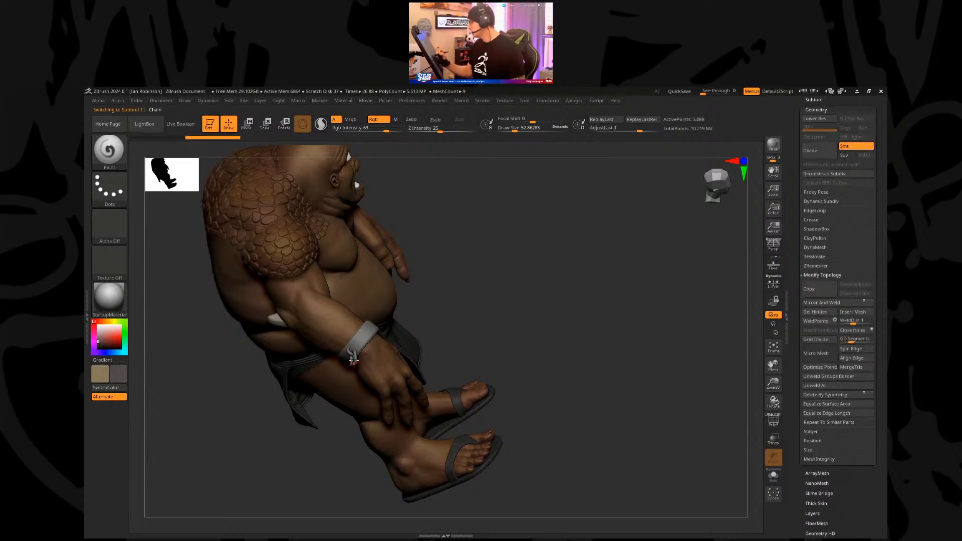
{"action": "left_click_drag", "start_coordinate": [501, 451], "coordinate": [401, 451]}
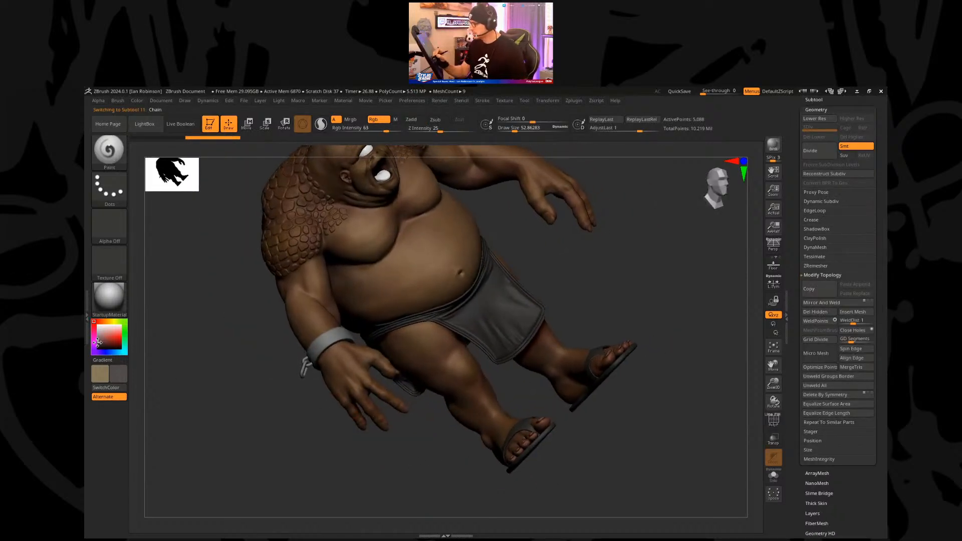
{"action": "left_click", "coordinate": [137, 100]}
{"action": "left_click", "coordinate": [163, 269]}
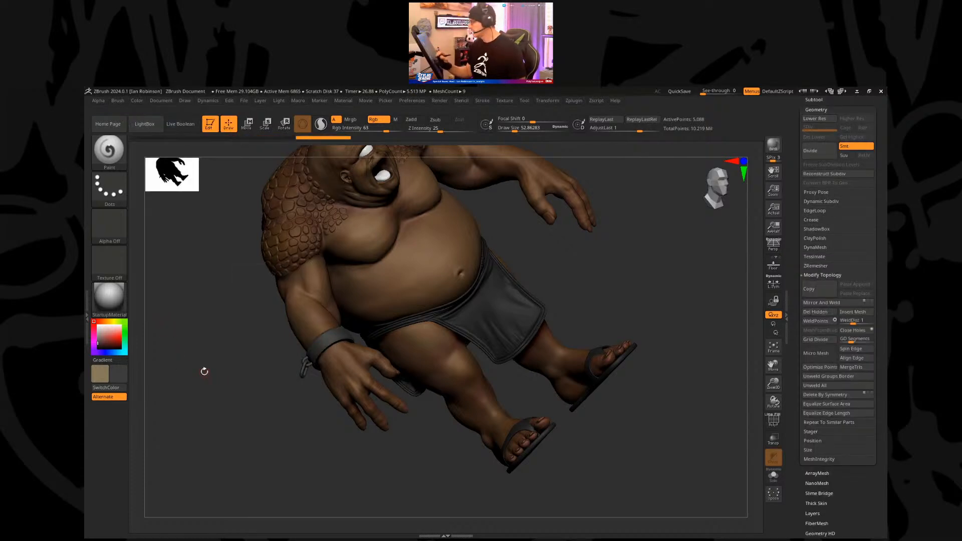
Step: Shift the paint colour's hue towards orange and choose a muted dark brown for the loincloth
{"action": "left_click", "coordinate": [102, 322]}
{"action": "left_click", "coordinate": [116, 334]}
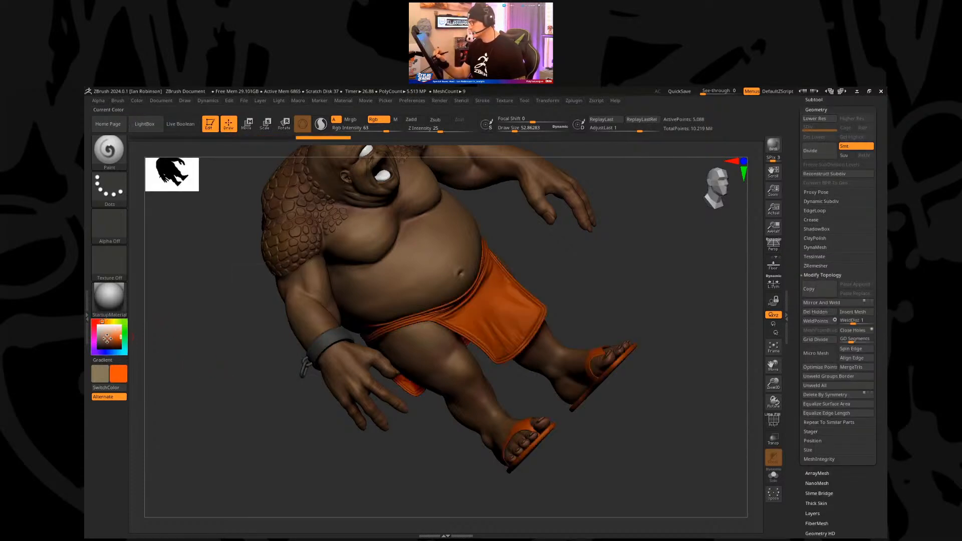
{"action": "left_click", "coordinate": [104, 342]}
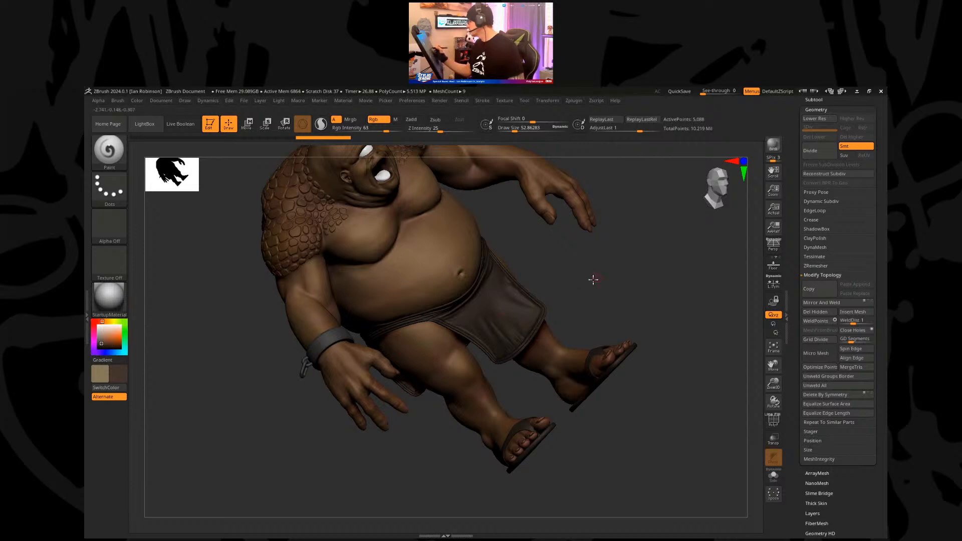
{"action": "left_click_drag", "start_coordinate": [593, 279], "coordinate": [482, 312]}
{"action": "left_click", "coordinate": [102, 341]}
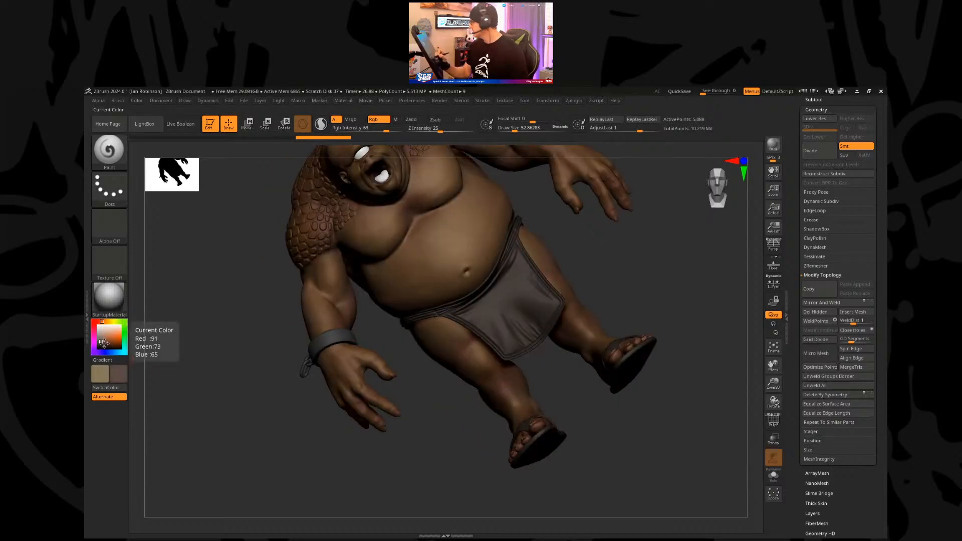
{"action": "left_click", "coordinate": [101, 341]}
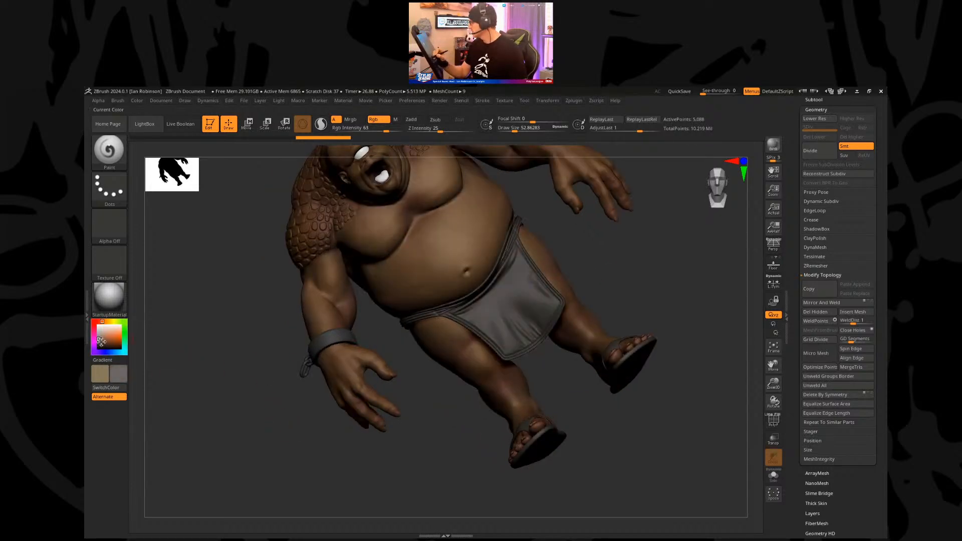
{"action": "left_click", "coordinate": [100, 341]}
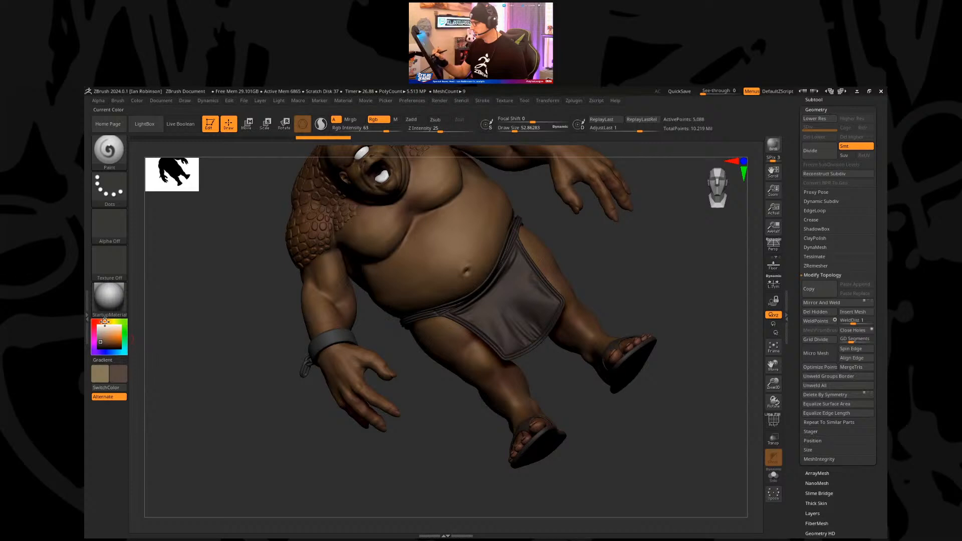
{"action": "left_click", "coordinate": [138, 101]}
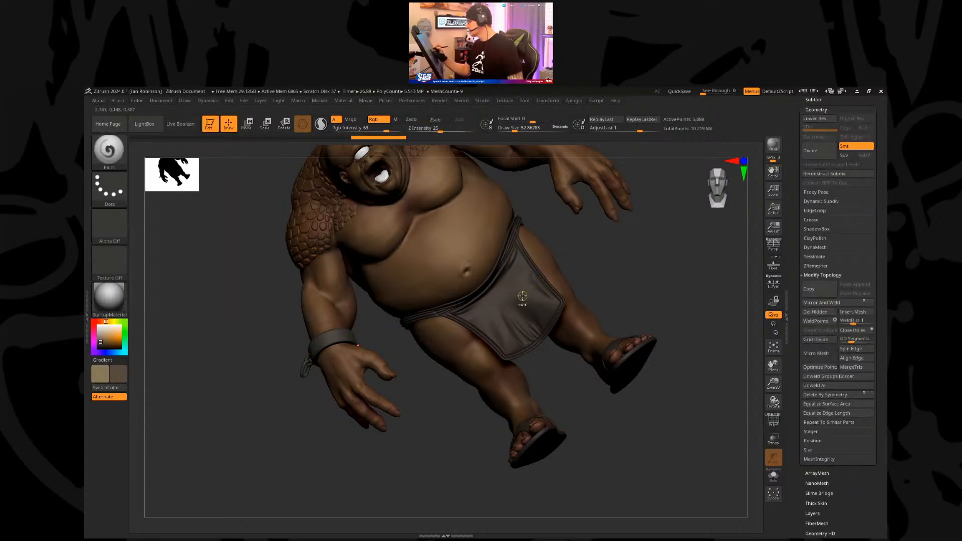
Step: Fill the Loin_Cloth subtool and the Extract0 subtool with the muted brown
{"action": "left_click", "coordinate": [499, 302], "text": "alt"}
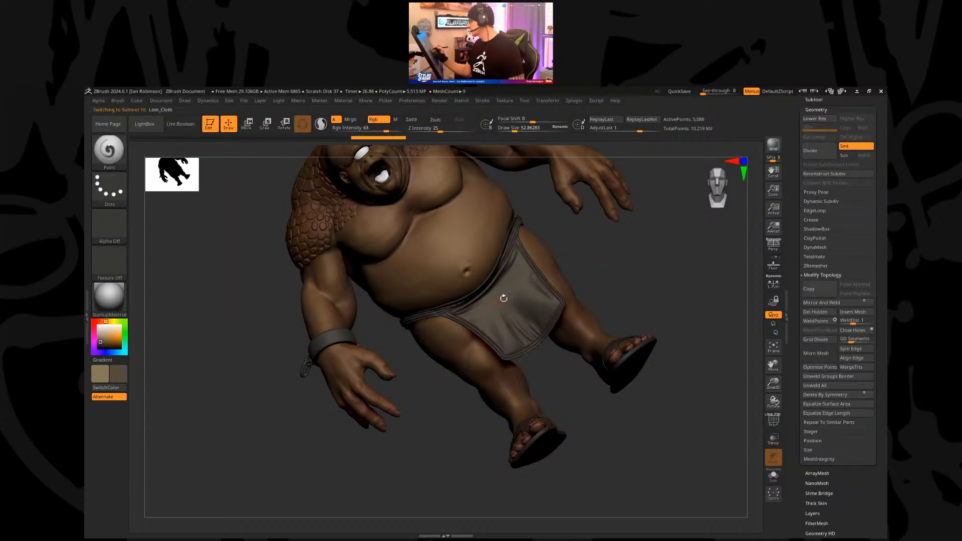
{"action": "left_click", "coordinate": [137, 101]}
{"action": "left_click", "coordinate": [153, 268]}
{"action": "mouse_move", "coordinate": [638, 286]}
{"action": "left_mouse_down"}
{"action": "mouse_move", "coordinate": [574, 257]}
{"action": "mouse_move", "coordinate": [569, 279]}
{"action": "mouse_move", "coordinate": [513, 291]}
{"action": "mouse_move", "coordinate": [510, 259]}
{"action": "left_mouse_up"}
{"action": "left_click", "coordinate": [450, 290], "text": "alt"}
{"action": "key", "text": "s"}
{"action": "left_click", "coordinate": [138, 101]}
{"action": "left_click", "coordinate": [153, 269]}
Step: Switch to the Move brush at the back of the loincloth and set its Draw Size to about 530
{"action": "left_click_drag", "start_coordinate": [451, 300], "coordinate": [530, 308]}
{"action": "key", "text": "b"}
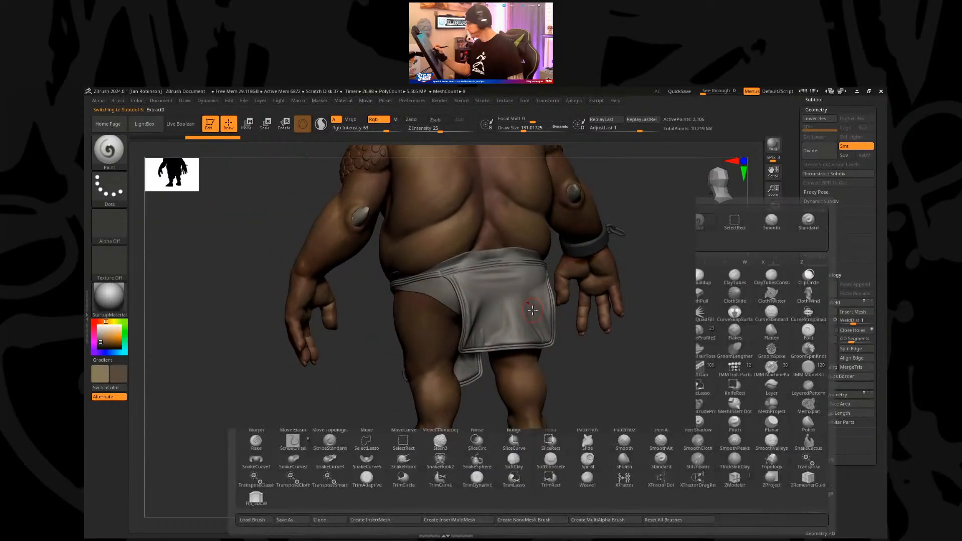
{"action": "key", "text": "m"}
{"action": "key", "text": "v"}
{"action": "left_click_drag", "start_coordinate": [660, 227], "coordinate": [571, 256]}
{"action": "key", "text": "s"}
{"action": "left_click_drag", "start_coordinate": [571, 256], "coordinate": [586, 256]}
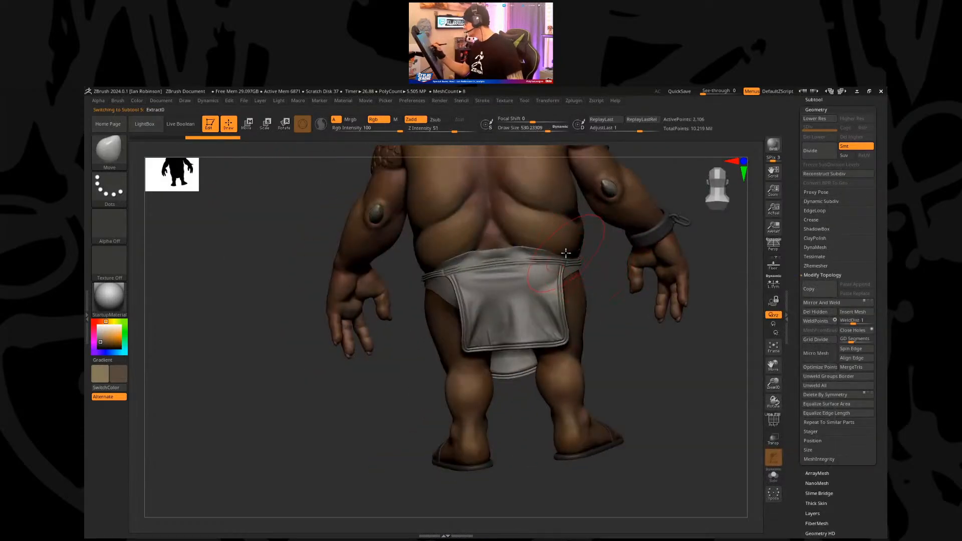
Step: Set a darker brown (R 61, G 53, B 43) and fill the Sandal_Base and Sandal_Straps subtools with it
{"action": "left_click_drag", "start_coordinate": [614, 336], "coordinate": [363, 401]}
{"action": "left_click", "coordinate": [99, 344]}
{"action": "left_click", "coordinate": [558, 357], "text": "alt"}
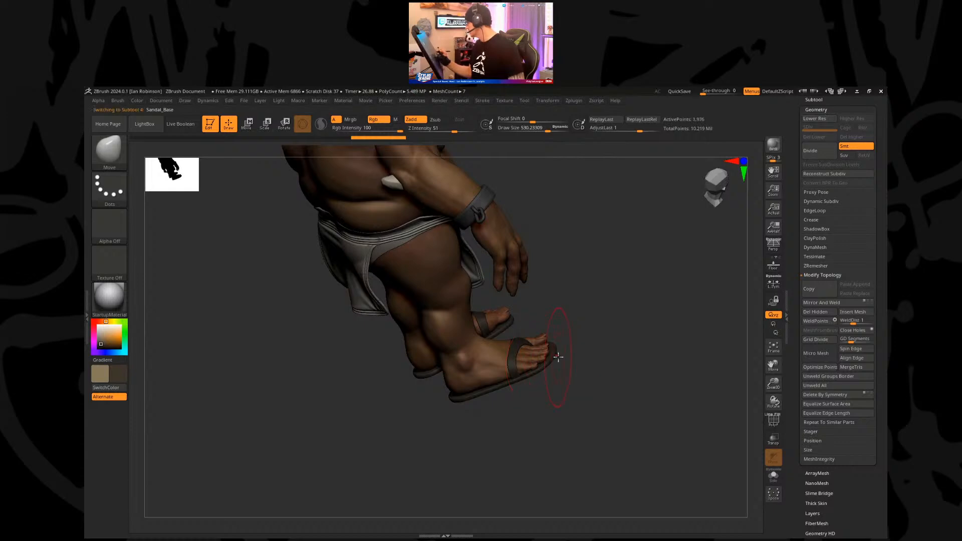
{"action": "left_click", "coordinate": [136, 100]}
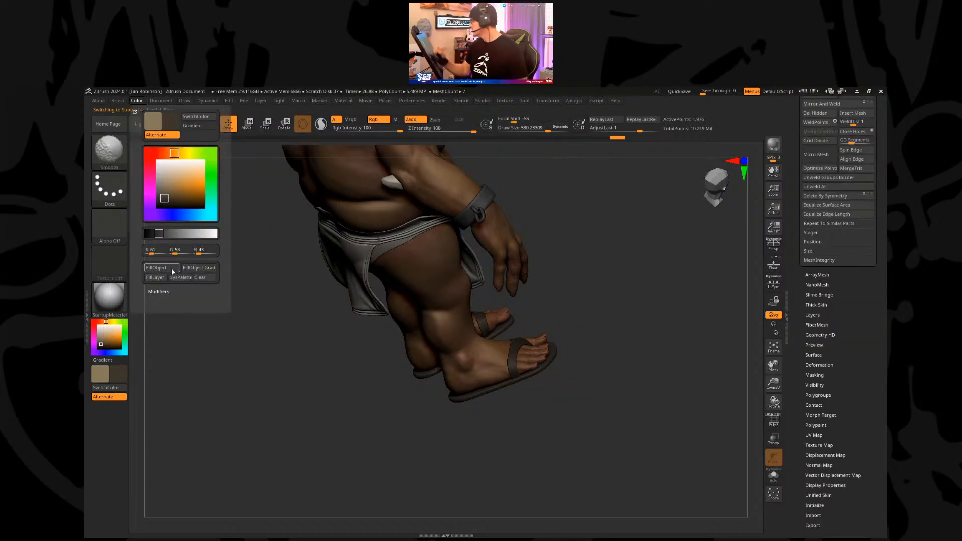
{"action": "left_click", "coordinate": [516, 351], "text": "alt"}
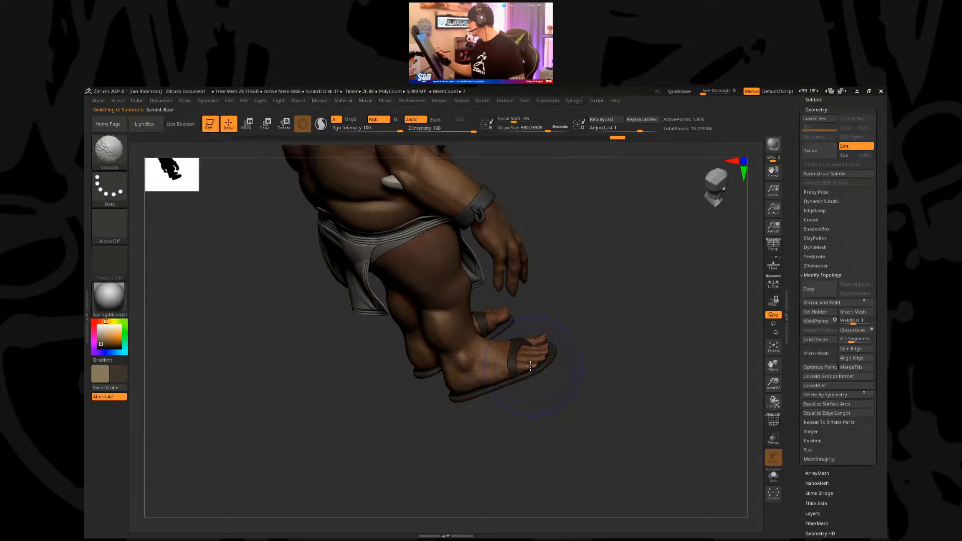
{"action": "left_click", "coordinate": [137, 100]}
Step: Choose a muted dark red, select the tongue subtool in the open mouth and fill it
{"action": "left_click_drag", "start_coordinate": [360, 378], "coordinate": [386, 313]}
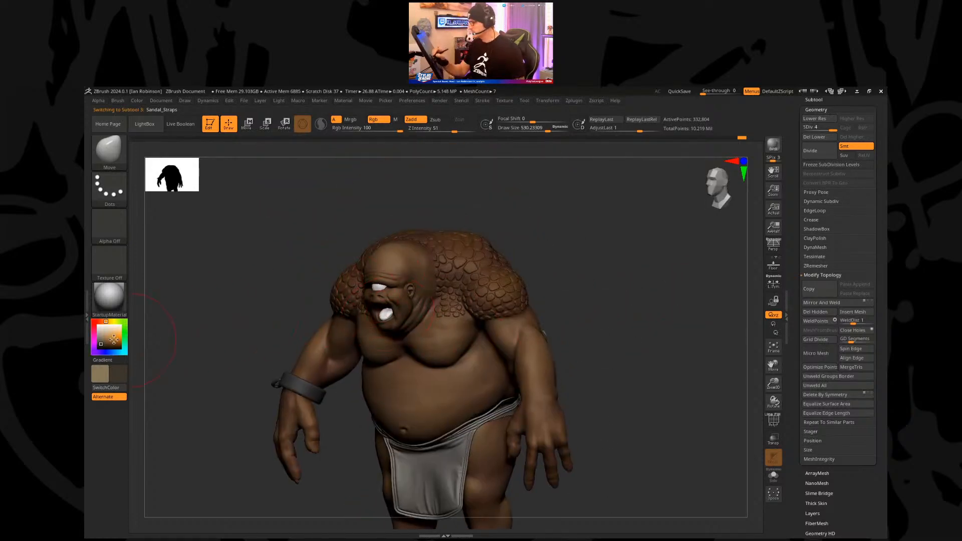
{"action": "mouse_move", "coordinate": [105, 337]}
{"action": "left_mouse_down"}
{"action": "mouse_move", "coordinate": [96, 324]}
{"action": "mouse_move", "coordinate": [106, 340]}
{"action": "left_mouse_up"}
{"action": "left_click", "coordinate": [386, 314], "text": "alt"}
{"action": "key", "text": "shift"}
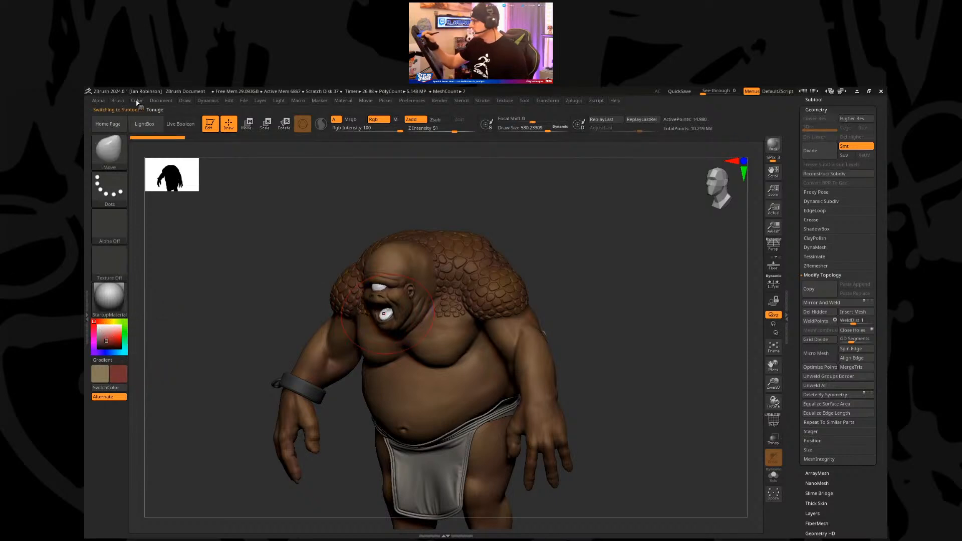
{"action": "left_click", "coordinate": [137, 102]}
{"action": "left_click", "coordinate": [171, 268]}
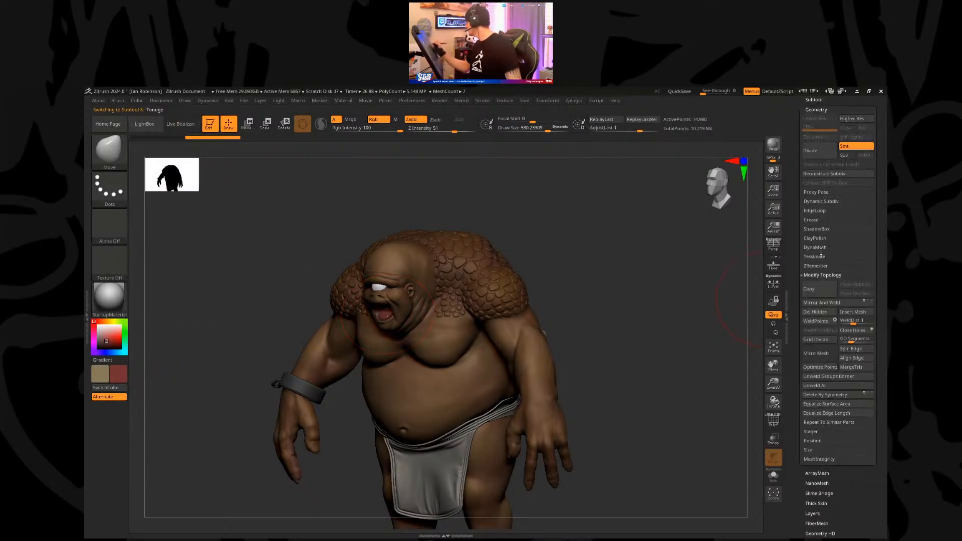
Step: Swap back to the beige paint colour, select the Body subtool and isolate it with Solo
{"action": "left_click", "coordinate": [816, 103]}
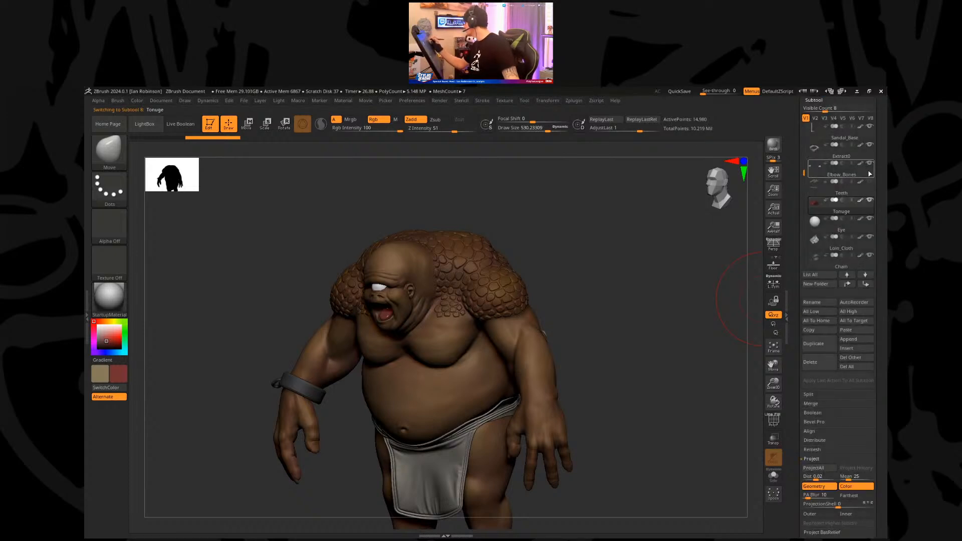
{"action": "mouse_move", "coordinate": [596, 278]}
{"action": "left_mouse_down"}
{"action": "mouse_move", "coordinate": [612, 256]}
{"action": "mouse_move", "coordinate": [631, 272]}
{"action": "left_mouse_up"}
{"action": "key", "text": "s"}
{"action": "left_click_drag", "start_coordinate": [464, 220], "coordinate": [452, 220]}
{"action": "key", "text": "v"}
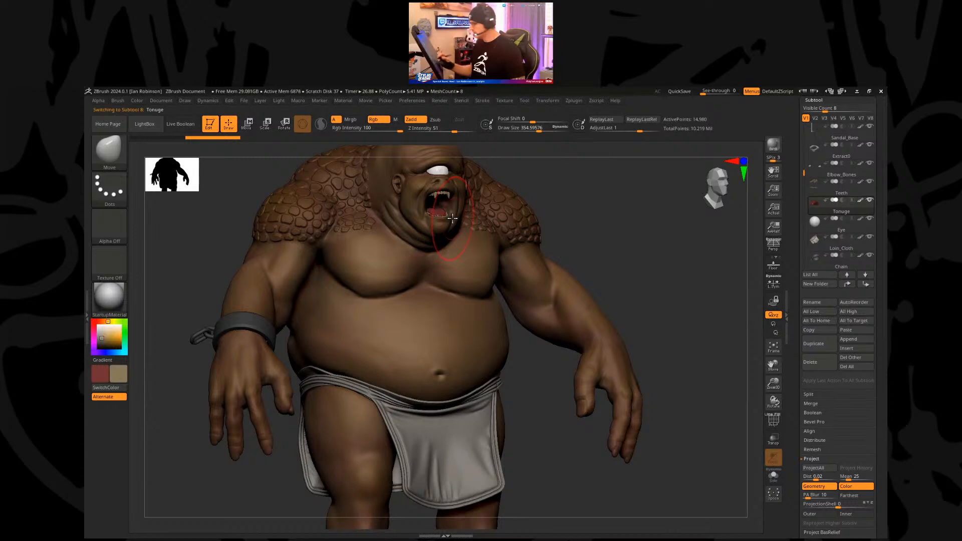
{"action": "left_click", "coordinate": [285, 382], "text": "alt"}
{"action": "left_click", "coordinate": [775, 482]}
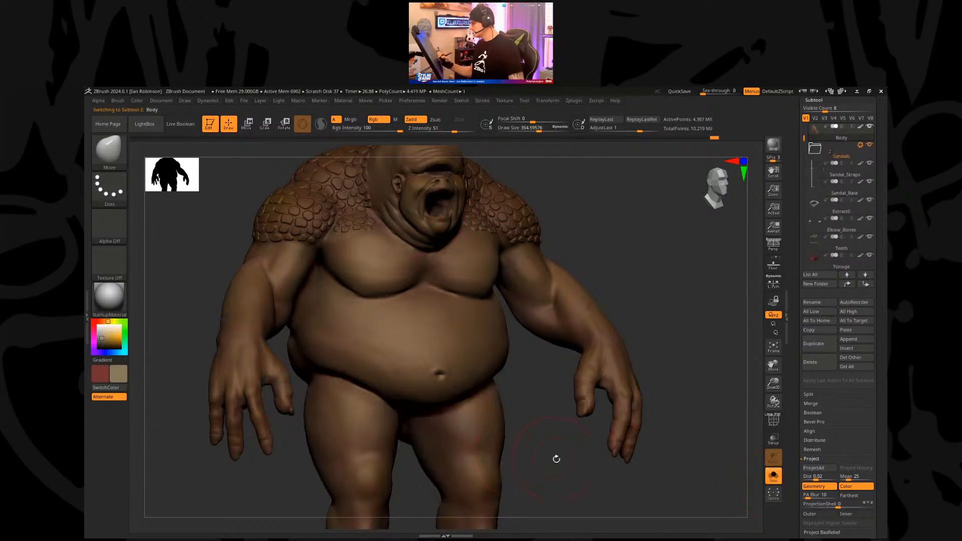
Step: Switch to the Paint brush for close-up work on the hand's fingers and reduce its Draw Size to about 62
{"action": "left_click_drag", "start_coordinate": [537, 453], "coordinate": [536, 372], "text": "alt"}
{"action": "left_click_drag", "start_coordinate": [333, 430], "coordinate": [346, 427], "text": "alt"}
{"action": "right_click_drag", "start_coordinate": [329, 386], "coordinate": [291, 390]}
{"action": "right_click_drag", "start_coordinate": [338, 413], "coordinate": [341, 397]}
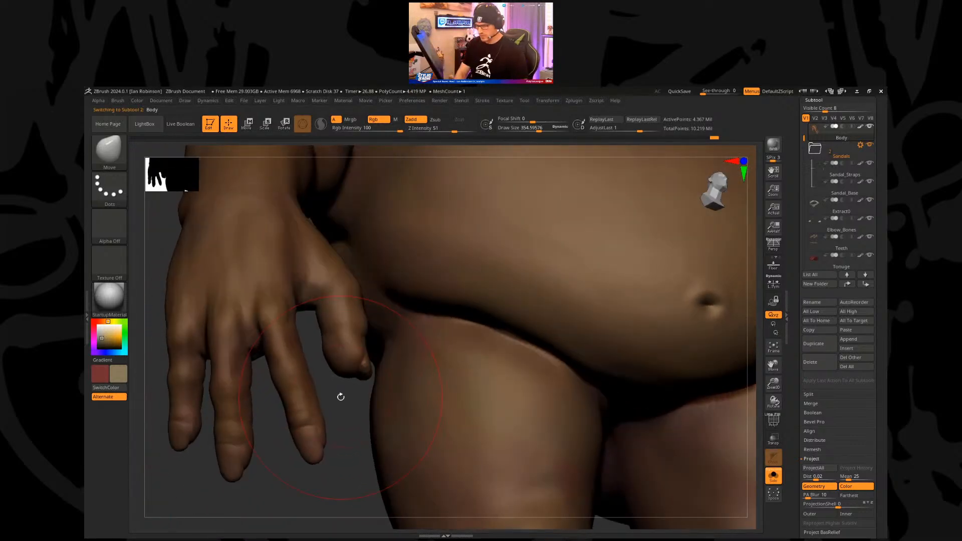
{"action": "key", "text": "b"}
{"action": "key", "text": "p"}
{"action": "key", "text": "a"}
{"action": "key", "text": "s"}
{"action": "left_click_drag", "start_coordinate": [351, 413], "coordinate": [329, 413]}
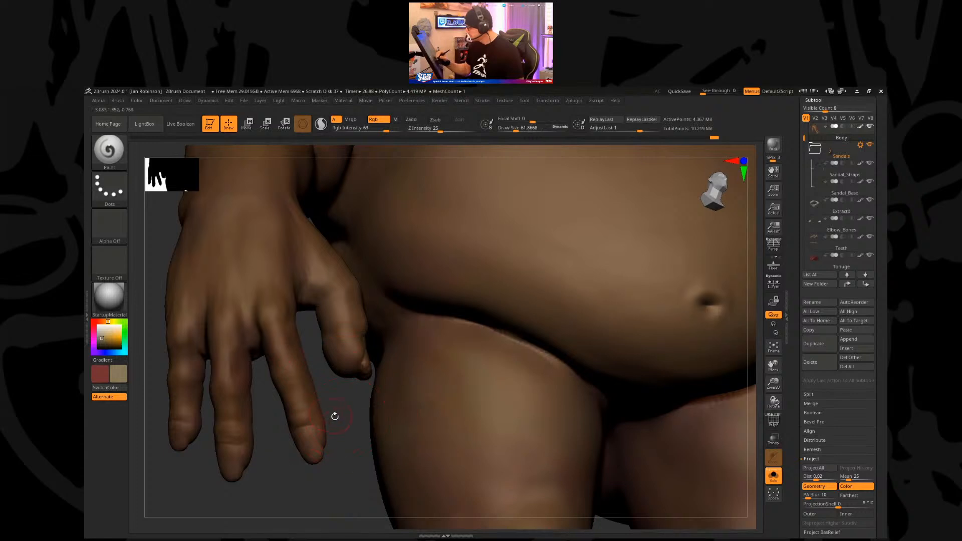
Step: Get close to the fingertips of the hand and reduce the Paint brush's Draw Size to about 37
{"action": "right_click_drag", "start_coordinate": [342, 424], "coordinate": [338, 404]}
{"action": "mouse_move", "coordinate": [328, 445]}
{"action": "right_mouse_down"}
{"action": "mouse_move", "coordinate": [335, 461]}
{"action": "mouse_move", "coordinate": [333, 444]}
{"action": "right_mouse_up"}
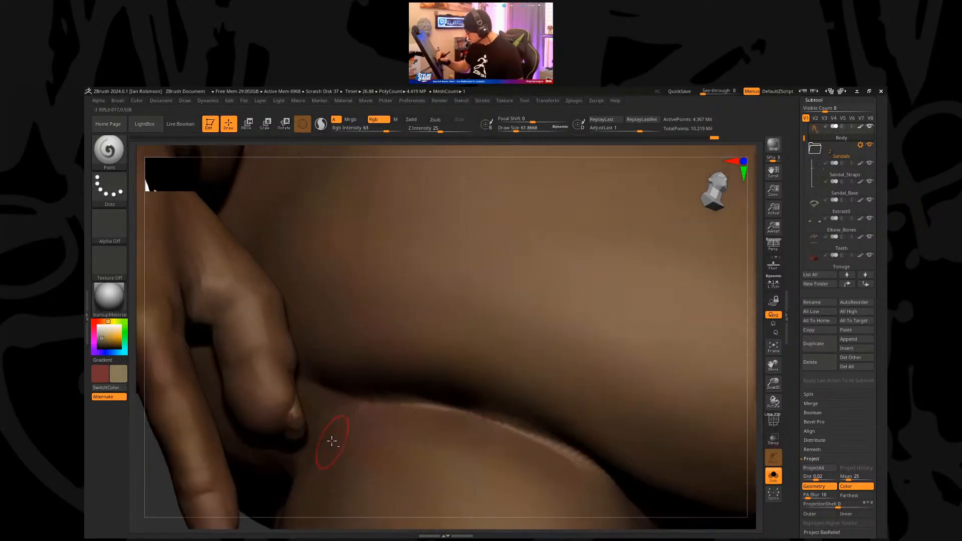
{"action": "right_click_drag", "start_coordinate": [358, 393], "coordinate": [437, 274], "text": "alt"}
{"action": "mouse_move", "coordinate": [270, 474]}
{"action": "right_mouse_down", "text": "alt"}
{"action": "mouse_move", "coordinate": [284, 436]}
{"action": "mouse_move", "coordinate": [285, 445]}
{"action": "right_mouse_up", "text": "alt"}
{"action": "key", "text": "s"}
{"action": "left_click_drag", "start_coordinate": [381, 330], "coordinate": [371, 331]}
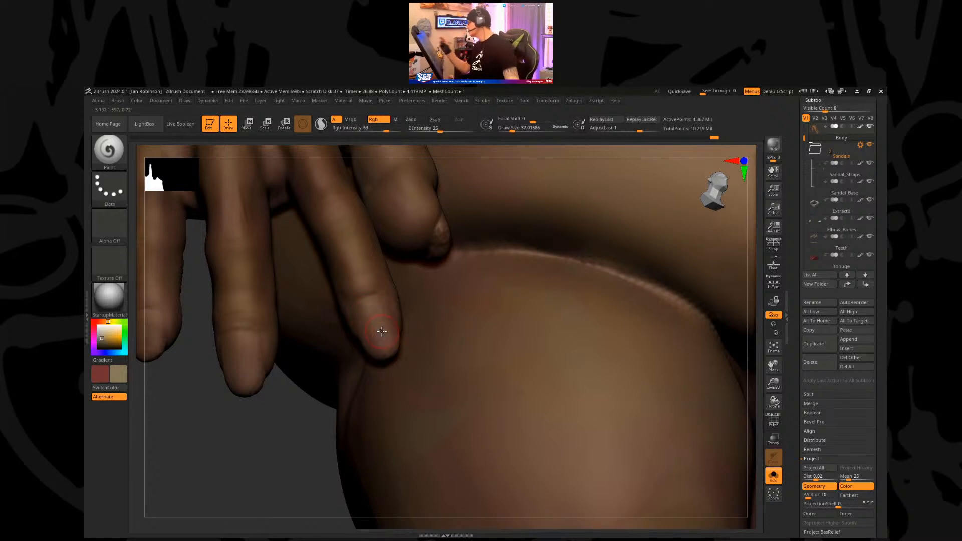
Step: Show the Body subtool's layers and end recording on the Skin_Tone layer
{"action": "left_click", "coordinate": [817, 101]}
{"action": "left_click", "coordinate": [821, 110]}
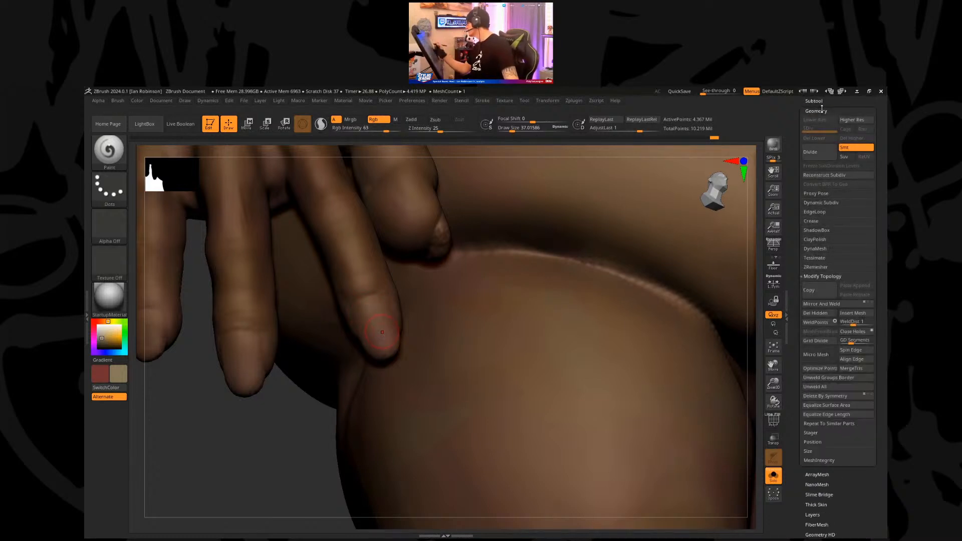
{"action": "left_click", "coordinate": [820, 111]}
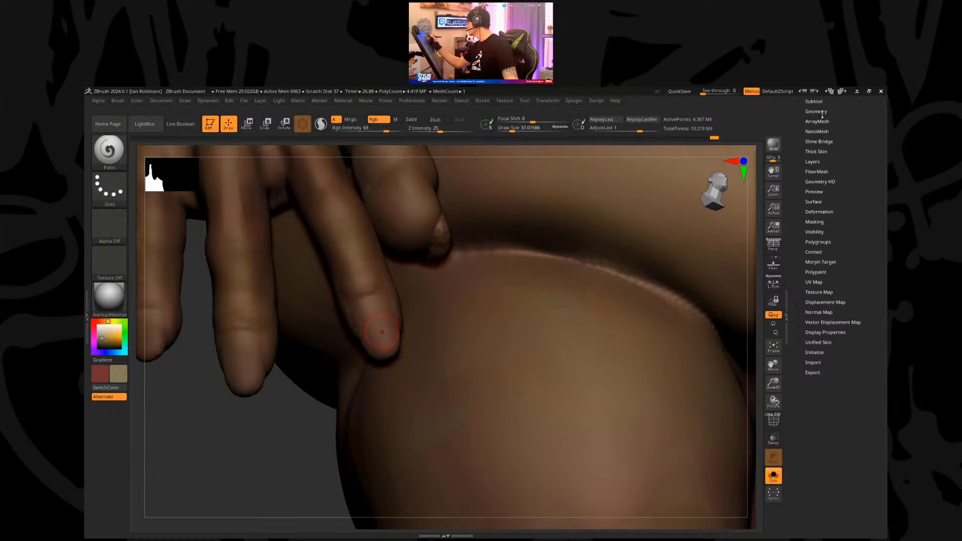
{"action": "left_click", "coordinate": [819, 161]}
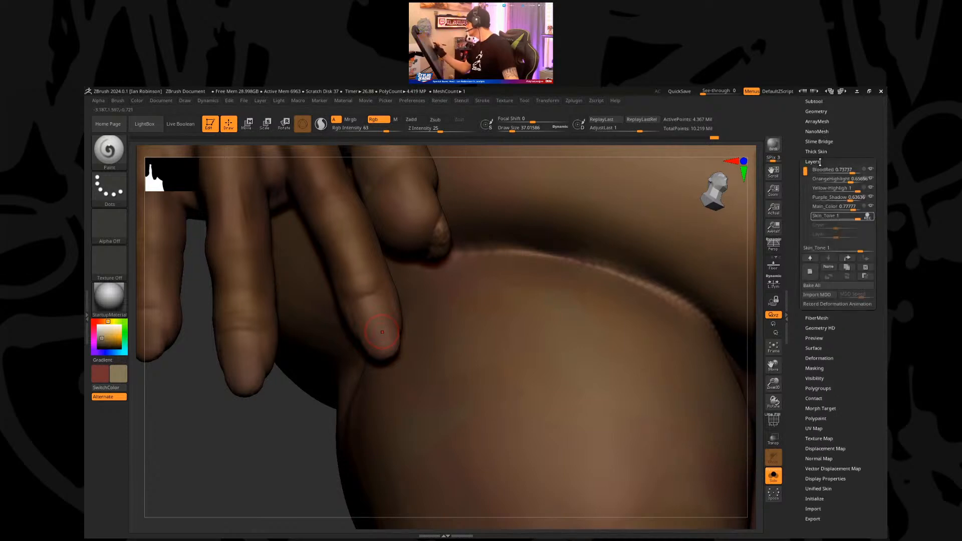
{"action": "left_click", "coordinate": [873, 217]}
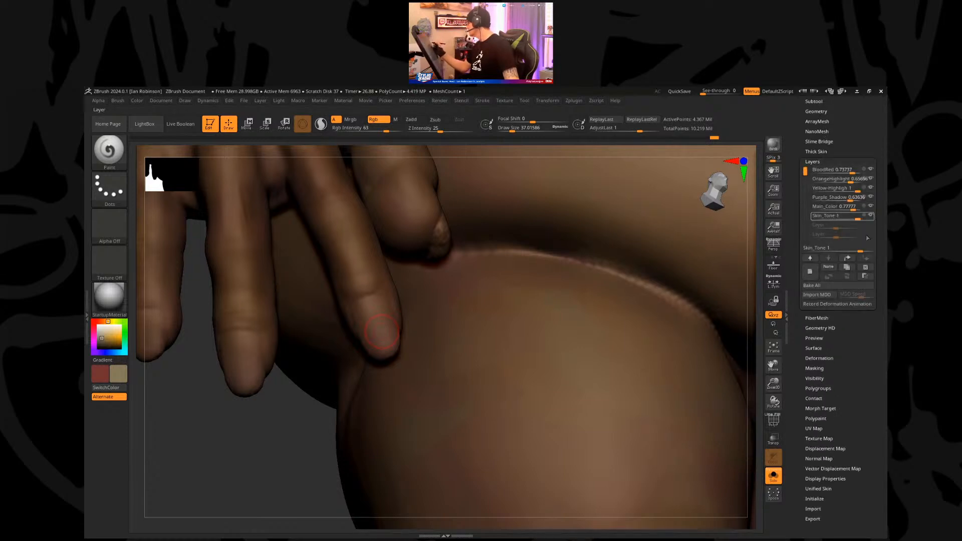
{"action": "left_click", "coordinate": [829, 268]}
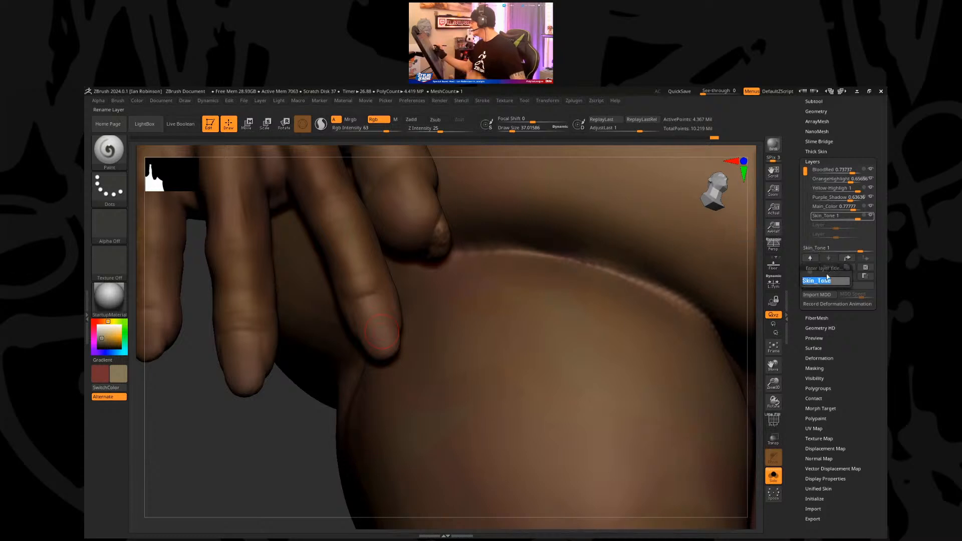
{"action": "key", "text": "Escape"}
Step: Add a new layer to the Body subtool and name it Nails
{"action": "left_click", "coordinate": [817, 278]}
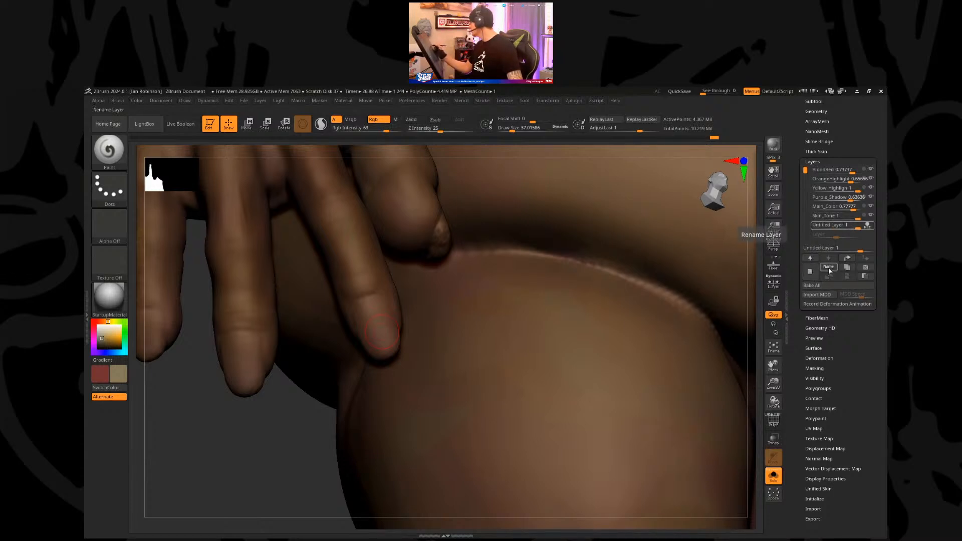
{"action": "left_click", "coordinate": [831, 269]}
{"action": "key", "text": "shift"}
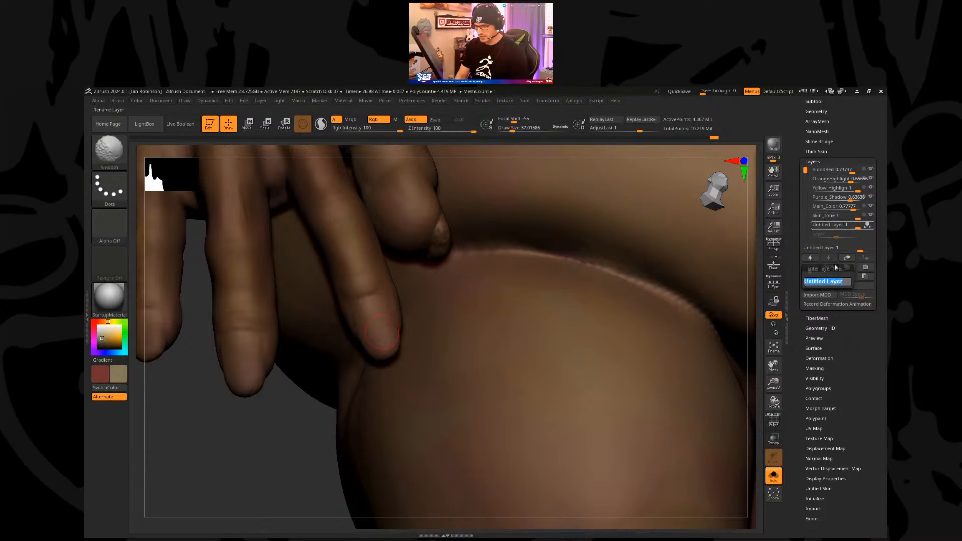
{"action": "type", "text": "Nails"}
{"action": "key", "text": "Return"}
Step: With Draw Size about 24 and Rgb Intensity 100, paint the index fingernail beige
{"action": "key", "text": "s"}
{"action": "left_click_drag", "start_coordinate": [365, 309], "coordinate": [361, 309]}
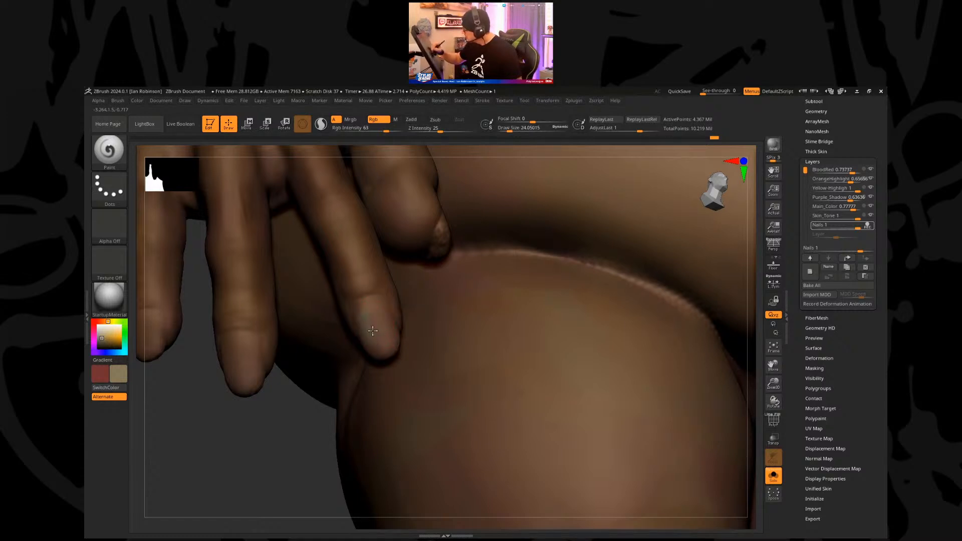
{"action": "left_click_drag", "start_coordinate": [393, 129], "coordinate": [405, 129]}
{"action": "mouse_move", "coordinate": [380, 308]}
{"action": "left_mouse_down"}
{"action": "mouse_move", "coordinate": [385, 315]}
{"action": "mouse_move", "coordinate": [368, 301]}
{"action": "left_mouse_up"}
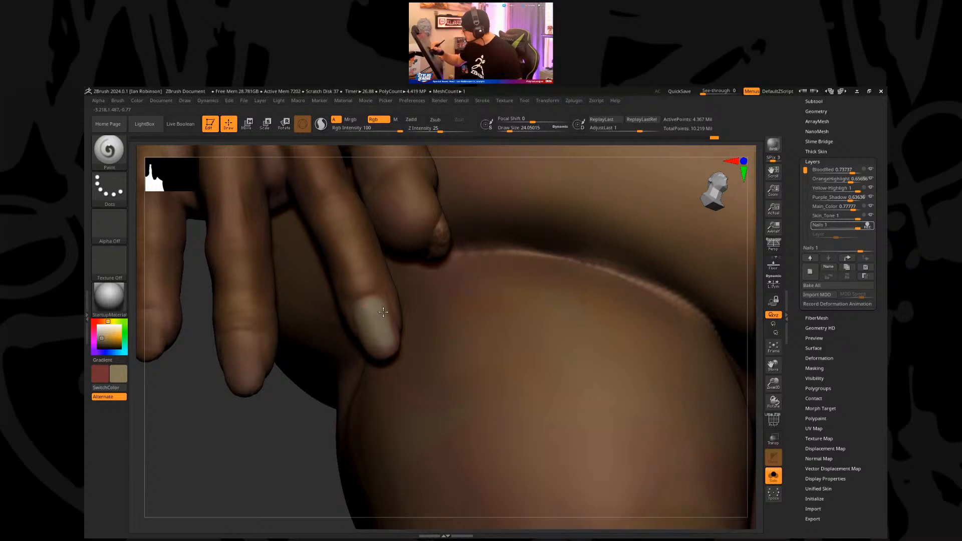
{"action": "left_click_drag", "start_coordinate": [323, 432], "coordinate": [395, 335]}
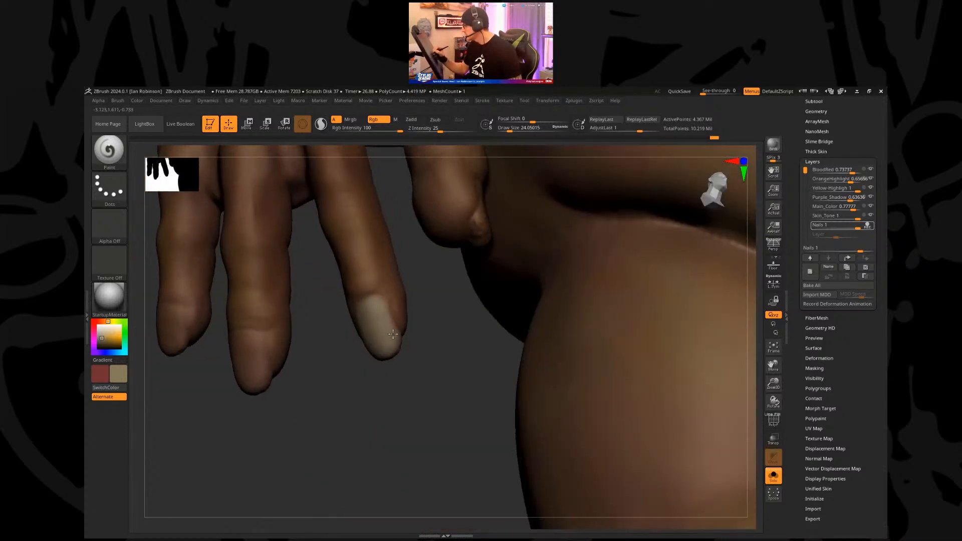
Step: Paint the nails of the two remaining fingers beige, covering them out to their edges
{"action": "mouse_move", "coordinate": [320, 400]}
{"action": "left_mouse_down"}
{"action": "mouse_move", "coordinate": [251, 351]}
{"action": "mouse_move", "coordinate": [253, 371]}
{"action": "mouse_move", "coordinate": [237, 336]}
{"action": "left_mouse_up"}
{"action": "mouse_move", "coordinate": [226, 415]}
{"action": "left_mouse_down"}
{"action": "mouse_move", "coordinate": [229, 341]}
{"action": "mouse_move", "coordinate": [237, 386]}
{"action": "mouse_move", "coordinate": [243, 378]}
{"action": "mouse_move", "coordinate": [255, 393]}
{"action": "left_mouse_up"}
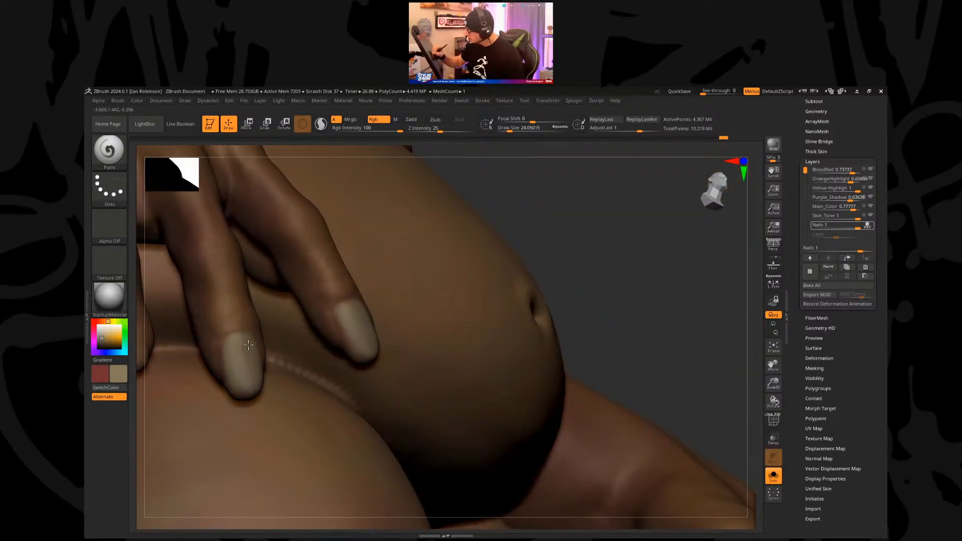
{"action": "right_click_drag", "start_coordinate": [263, 347], "coordinate": [318, 303]}
{"action": "mouse_move", "coordinate": [318, 303]}
{"action": "left_mouse_down"}
{"action": "mouse_move", "coordinate": [314, 321]}
{"action": "mouse_move", "coordinate": [332, 333]}
{"action": "mouse_move", "coordinate": [336, 297]}
{"action": "mouse_move", "coordinate": [328, 313]}
{"action": "mouse_move", "coordinate": [312, 299]}
{"action": "left_mouse_up"}
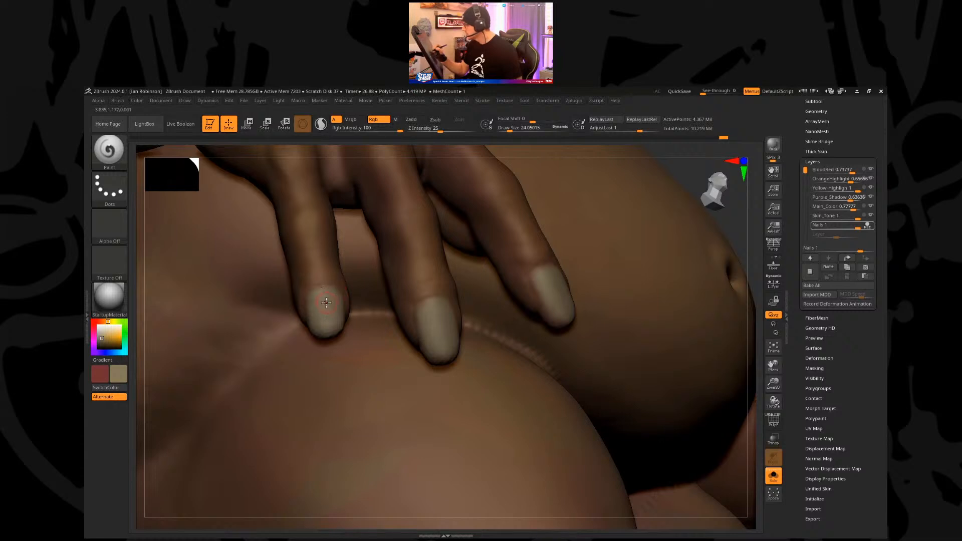
{"action": "right_click_drag", "start_coordinate": [443, 313], "coordinate": [463, 331]}
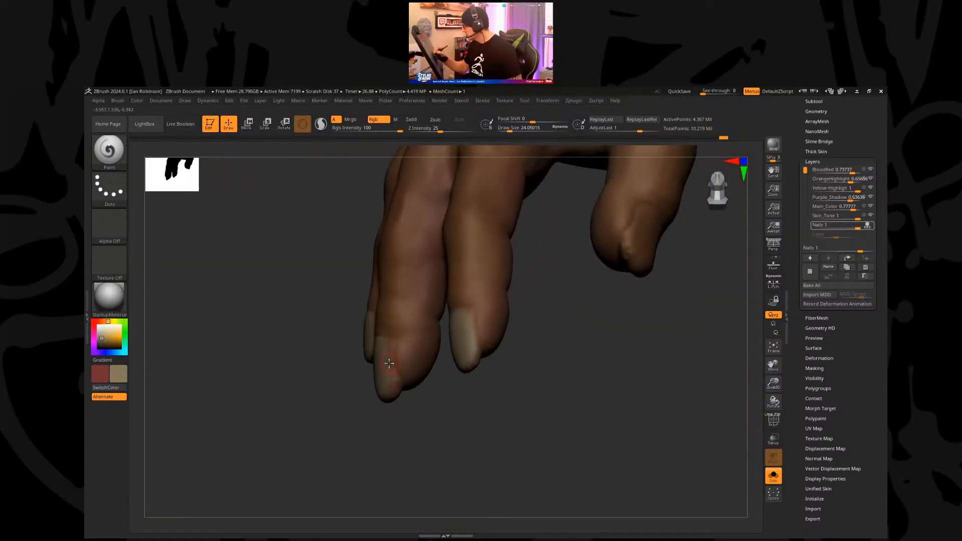
{"action": "right_click_drag", "start_coordinate": [405, 423], "coordinate": [396, 398]}
Step: Paint the thumbnail of the same hand beige
{"action": "right_click_drag", "start_coordinate": [561, 273], "coordinate": [471, 311]}
{"action": "right_click_drag", "start_coordinate": [529, 309], "coordinate": [547, 365]}
{"action": "left_click_drag", "start_coordinate": [615, 319], "coordinate": [573, 307]}
{"action": "right_click_drag", "start_coordinate": [575, 399], "coordinate": [617, 342]}
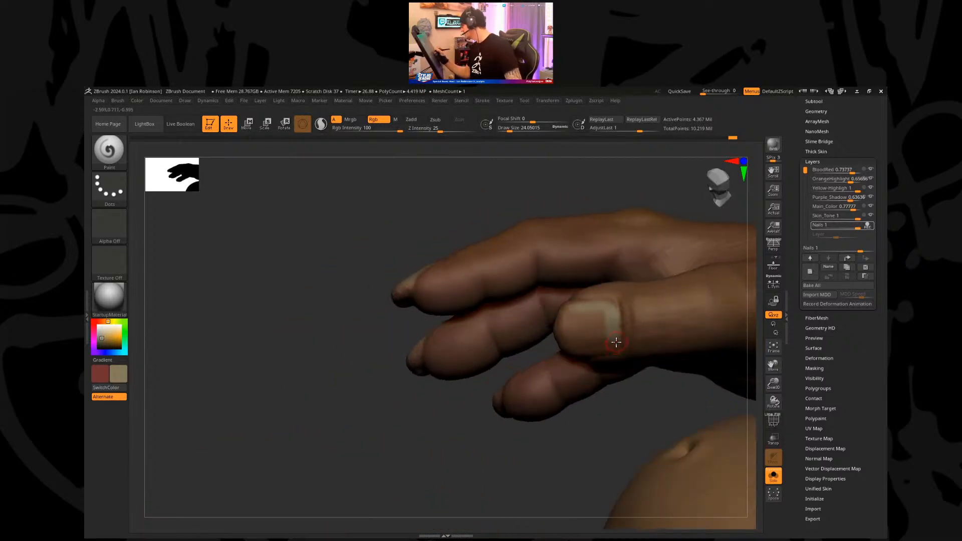
{"action": "mouse_move", "coordinate": [608, 347]}
{"action": "left_mouse_down"}
{"action": "mouse_move", "coordinate": [574, 348]}
{"action": "mouse_move", "coordinate": [561, 329]}
{"action": "mouse_move", "coordinate": [568, 314]}
{"action": "mouse_move", "coordinate": [586, 315]}
{"action": "mouse_move", "coordinate": [580, 330]}
{"action": "mouse_move", "coordinate": [602, 334]}
{"action": "mouse_move", "coordinate": [584, 334]}
{"action": "mouse_move", "coordinate": [586, 423]}
{"action": "mouse_move", "coordinate": [576, 334]}
{"action": "left_mouse_up"}
{"action": "left_click_drag", "start_coordinate": [638, 236], "coordinate": [569, 323]}
Step: Paint the nails of the big toe and the toe beside it beige
{"action": "left_click_drag", "start_coordinate": [570, 369], "coordinate": [539, 391]}
{"action": "mouse_move", "coordinate": [602, 396]}
{"action": "left_mouse_down"}
{"action": "mouse_move", "coordinate": [623, 393]}
{"action": "mouse_move", "coordinate": [552, 372]}
{"action": "mouse_move", "coordinate": [568, 403]}
{"action": "mouse_move", "coordinate": [580, 412]}
{"action": "mouse_move", "coordinate": [515, 350]}
{"action": "mouse_move", "coordinate": [508, 321]}
{"action": "mouse_move", "coordinate": [451, 332]}
{"action": "mouse_move", "coordinate": [458, 371]}
{"action": "mouse_move", "coordinate": [494, 356]}
{"action": "mouse_move", "coordinate": [499, 322]}
{"action": "mouse_move", "coordinate": [479, 326]}
{"action": "left_mouse_up"}
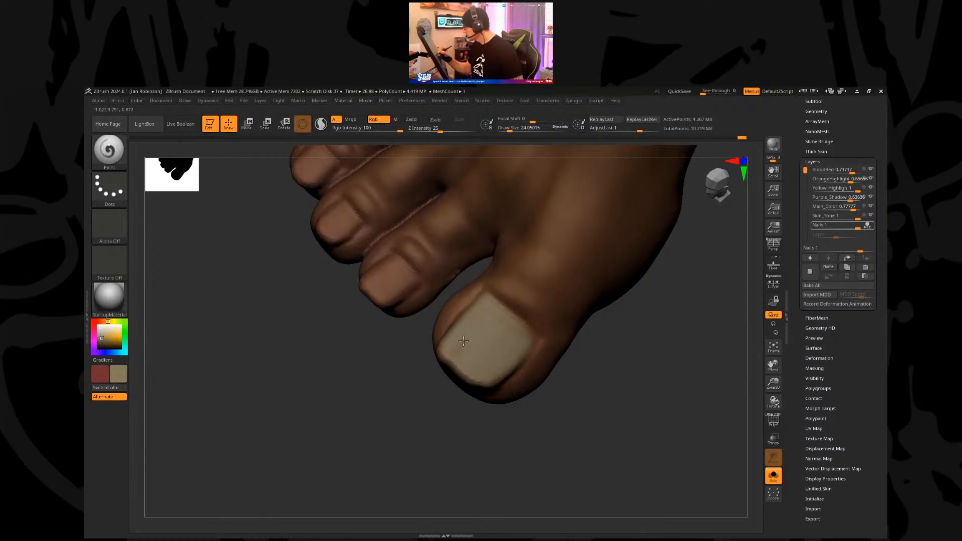
{"action": "left_click_drag", "start_coordinate": [425, 429], "coordinate": [466, 346]}
{"action": "mouse_move", "coordinate": [458, 429]}
{"action": "left_mouse_down"}
{"action": "mouse_move", "coordinate": [423, 423]}
{"action": "mouse_move", "coordinate": [424, 323]}
{"action": "mouse_move", "coordinate": [393, 301]}
{"action": "mouse_move", "coordinate": [376, 324]}
{"action": "mouse_move", "coordinate": [396, 336]}
{"action": "mouse_move", "coordinate": [421, 318]}
{"action": "left_mouse_up"}
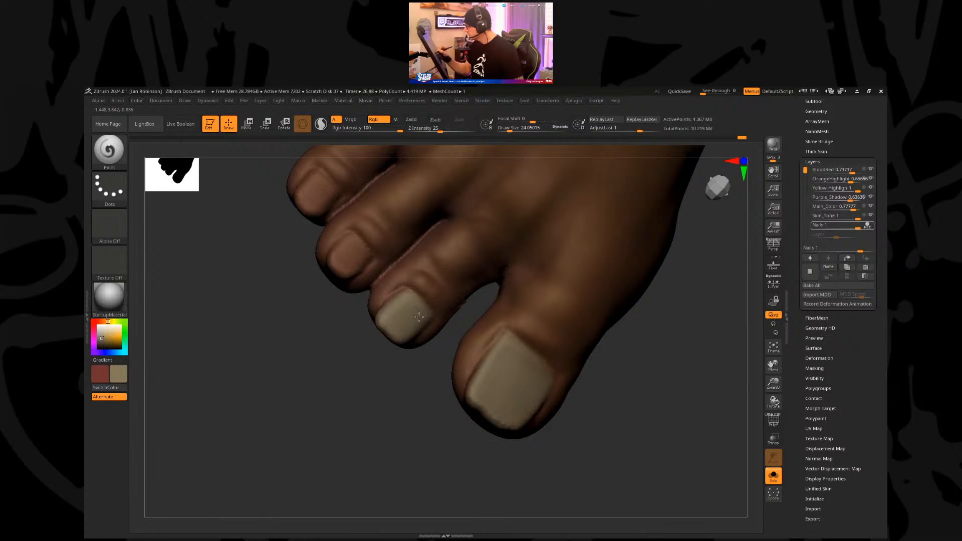
Step: Paint the nails of the three remaining smaller toes beige
{"action": "left_click_drag", "start_coordinate": [380, 351], "coordinate": [374, 325]}
{"action": "mouse_move", "coordinate": [376, 280]}
{"action": "left_mouse_down"}
{"action": "mouse_move", "coordinate": [360, 305]}
{"action": "mouse_move", "coordinate": [374, 314]}
{"action": "mouse_move", "coordinate": [376, 286]}
{"action": "left_mouse_up"}
{"action": "left_click_drag", "start_coordinate": [346, 348], "coordinate": [369, 318]}
{"action": "mouse_move", "coordinate": [370, 281]}
{"action": "left_mouse_down"}
{"action": "mouse_move", "coordinate": [374, 293]}
{"action": "mouse_move", "coordinate": [347, 302]}
{"action": "mouse_move", "coordinate": [377, 299]}
{"action": "left_mouse_up"}
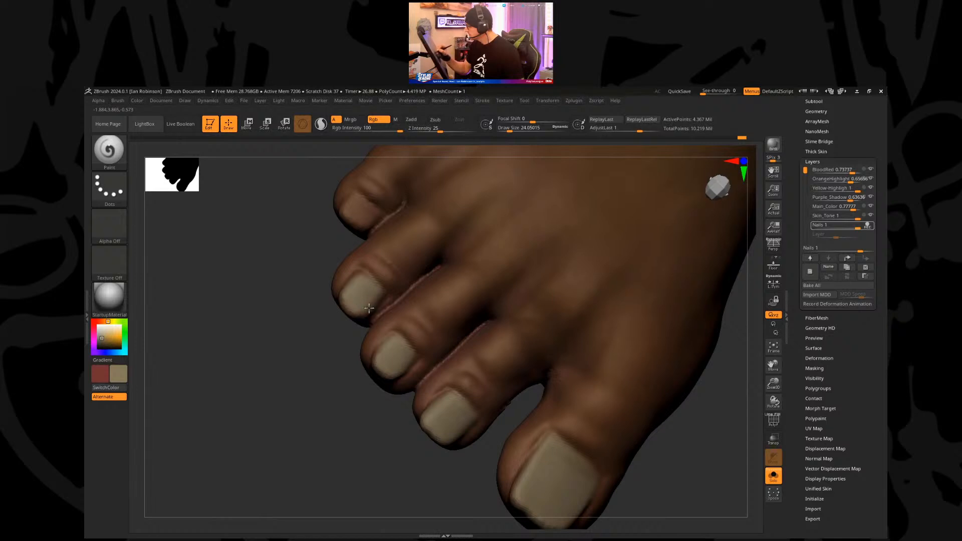
{"action": "mouse_move", "coordinate": [355, 201]}
{"action": "left_mouse_down"}
{"action": "mouse_move", "coordinate": [362, 209]}
{"action": "mouse_move", "coordinate": [347, 208]}
{"action": "mouse_move", "coordinate": [354, 203]}
{"action": "left_mouse_up"}
Step: Turn off Solo to show all subtools and review the whole creature from several angles
{"action": "left_click_drag", "start_coordinate": [358, 415], "coordinate": [238, 298], "text": "alt"}
{"action": "left_click_drag", "start_coordinate": [447, 408], "coordinate": [381, 331], "text": "alt"}
{"action": "left_click_drag", "start_coordinate": [464, 405], "coordinate": [530, 392]}
{"action": "left_click", "coordinate": [773, 476]}
{"action": "mouse_move", "coordinate": [595, 354]}
{"action": "left_mouse_down"}
{"action": "mouse_move", "coordinate": [617, 385]}
{"action": "mouse_move", "coordinate": [641, 344]}
{"action": "mouse_move", "coordinate": [627, 399]}
{"action": "mouse_move", "coordinate": [614, 345]}
{"action": "mouse_move", "coordinate": [601, 365]}
{"action": "left_mouse_up"}
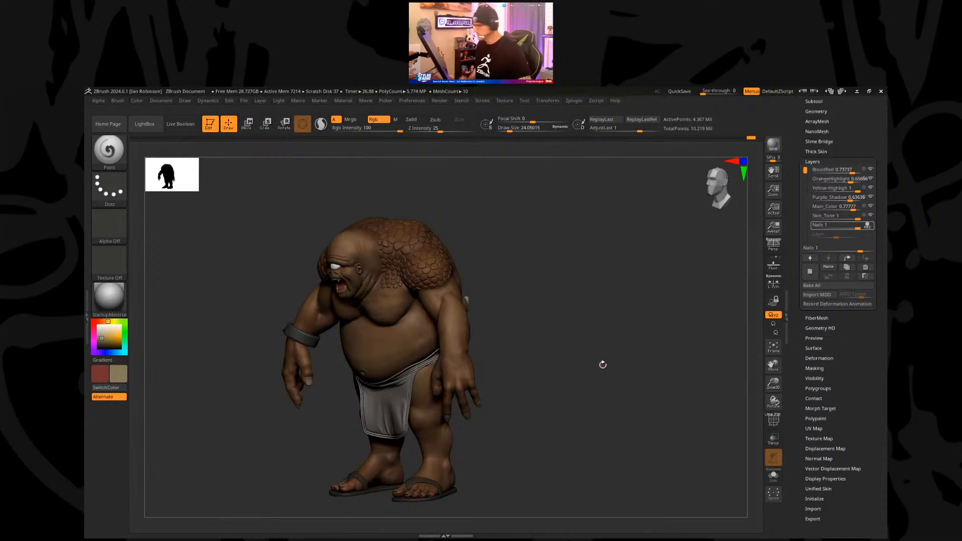
{"action": "left_click_drag", "start_coordinate": [603, 364], "coordinate": [585, 286]}
{"action": "left_click_drag", "start_coordinate": [611, 361], "coordinate": [606, 395]}
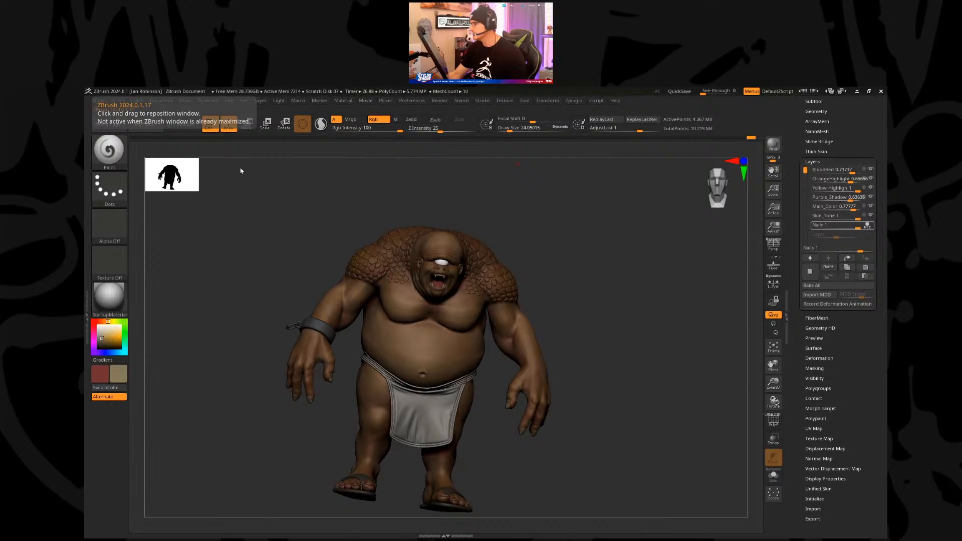
Step: Switch to the web browser, open google.com and search for "goat eyes" as reference
{"action": "type", "text": "google.com/"}
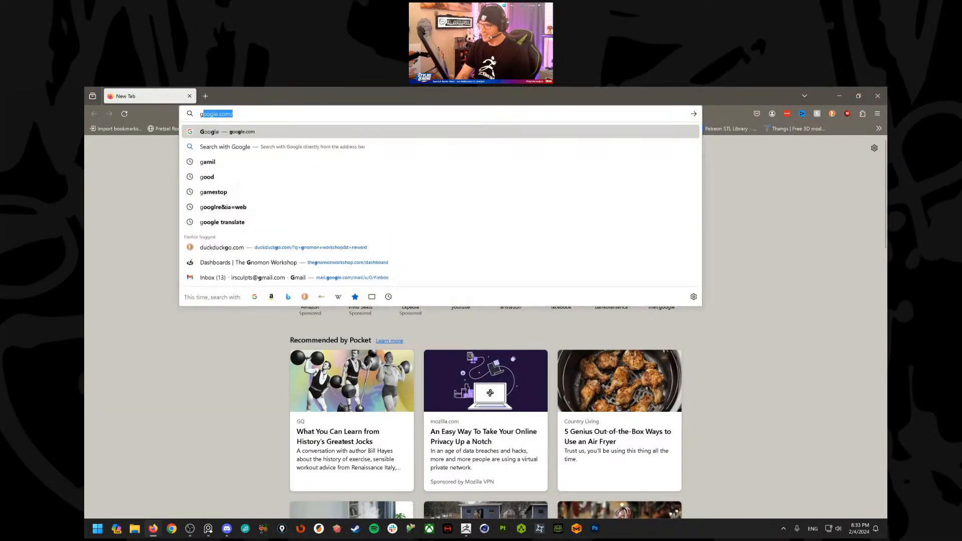
{"action": "key", "text": "Return"}
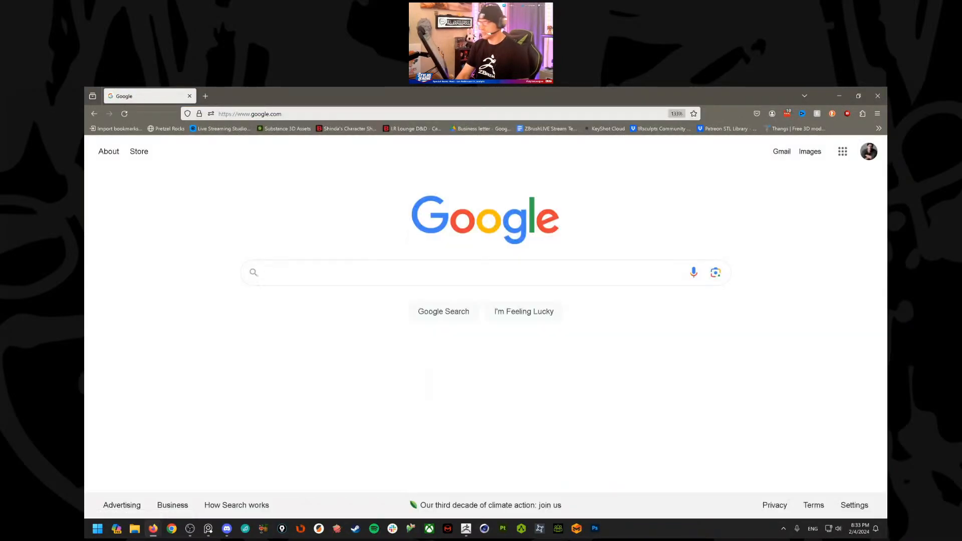
{"action": "type", "text": "goart"}
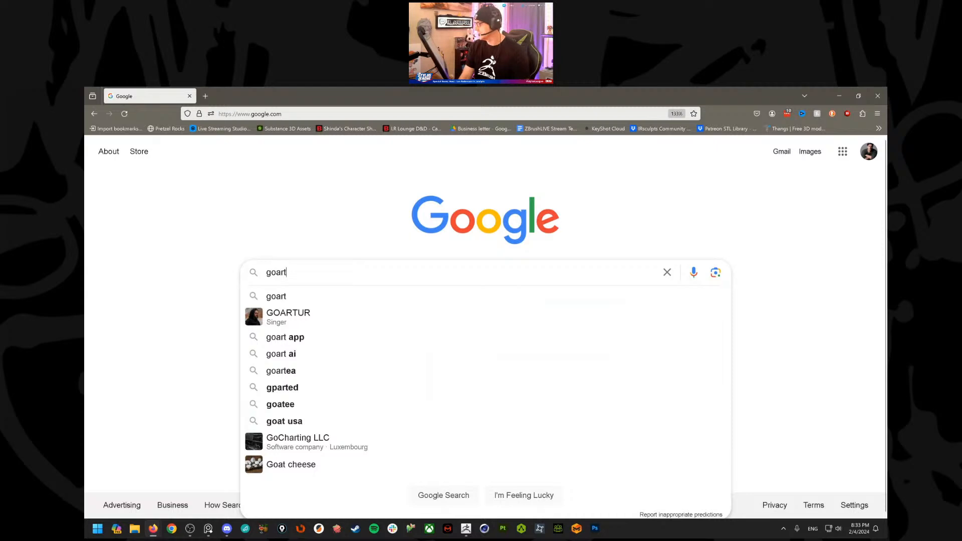
{"action": "key", "text": "BackSpace"}
{"action": "key", "text": "BackSpace"}
{"action": "type", "text": "t"}
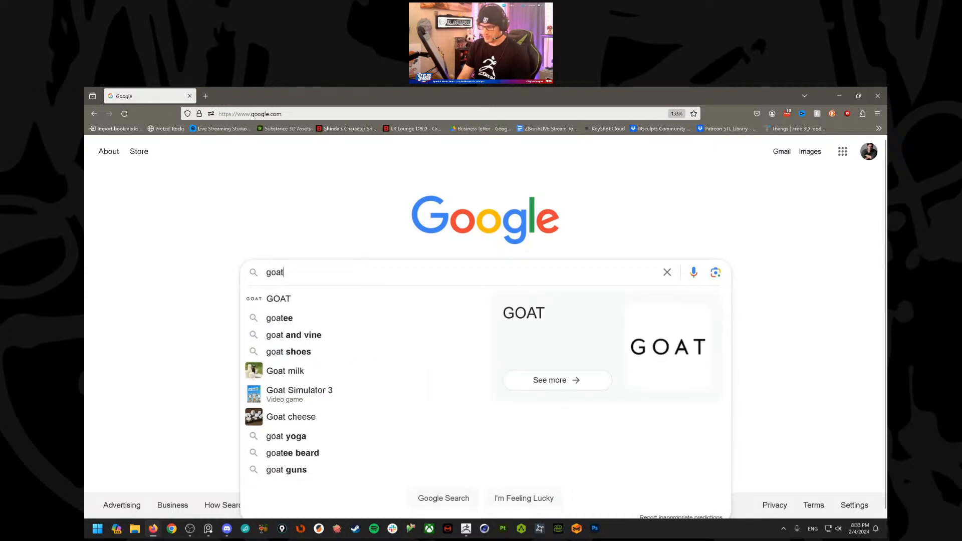
{"action": "type", "text": " eyes"}
{"action": "key", "text": "Return"}
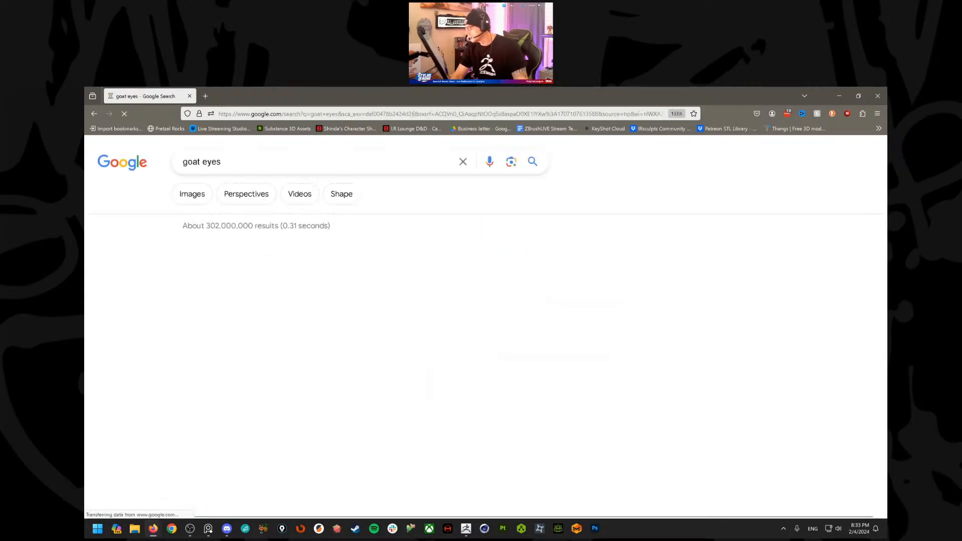
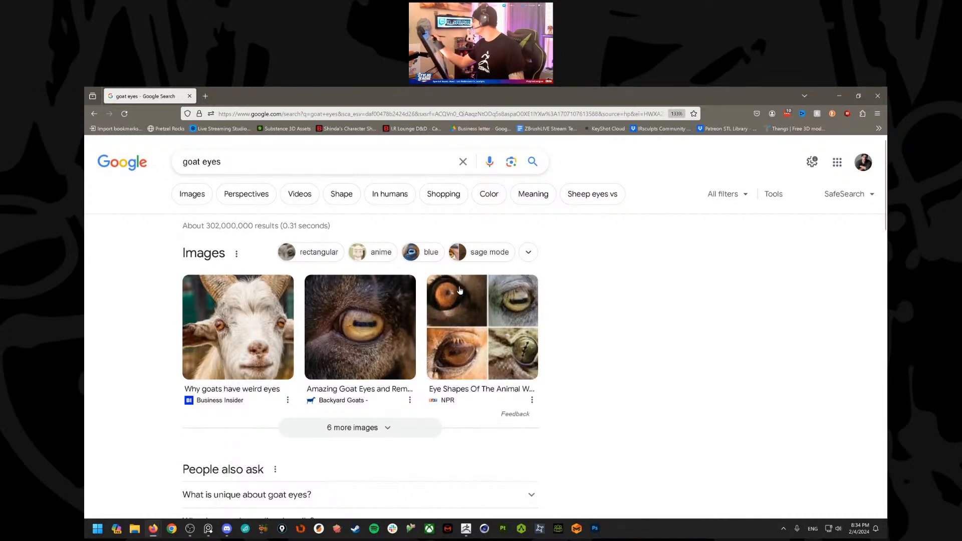
Step: Switch back to ZBrush, select the Eye subtool and view it close up within the face
{"action": "key", "text": "alt+Tab"}
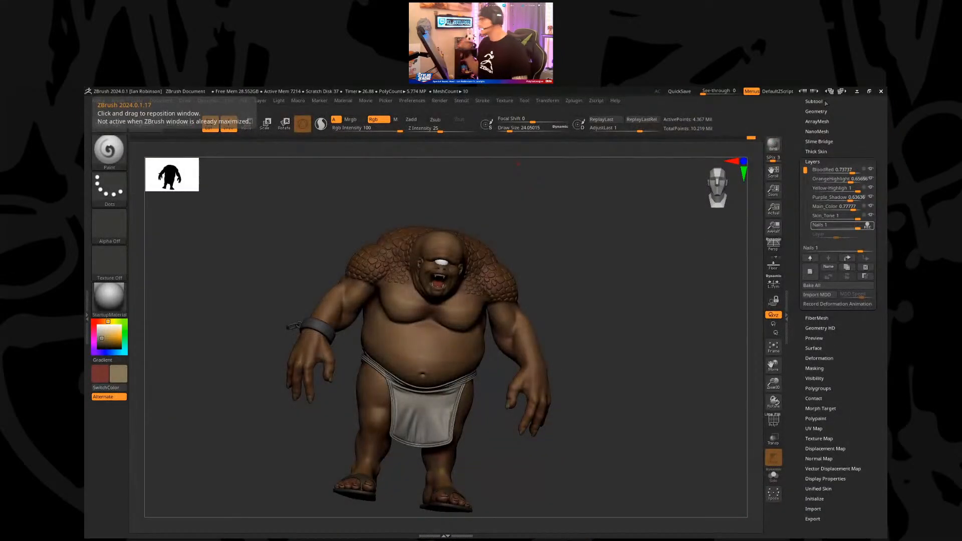
{"action": "left_click_drag", "start_coordinate": [627, 301], "coordinate": [590, 303]}
{"action": "left_click_drag", "start_coordinate": [595, 285], "coordinate": [600, 283]}
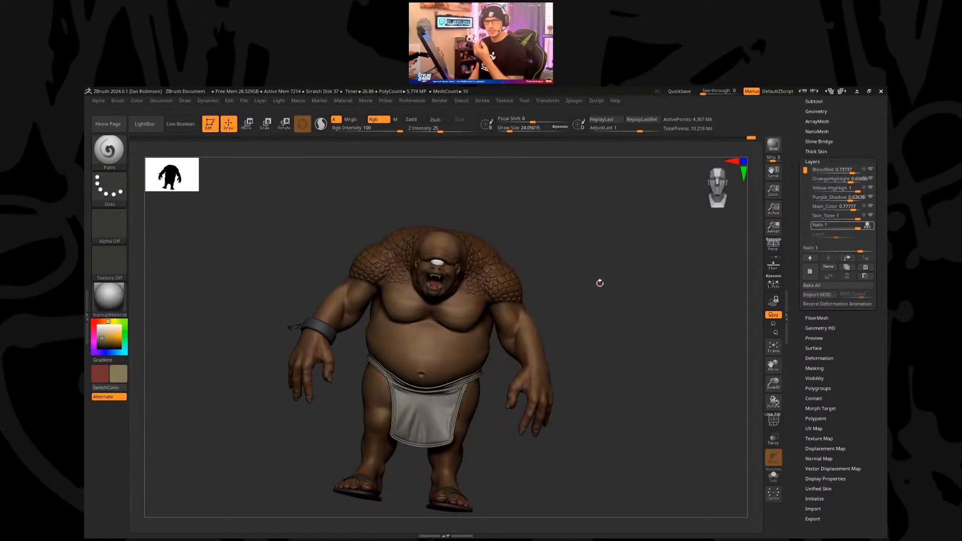
{"action": "left_click_drag", "start_coordinate": [617, 308], "coordinate": [621, 266]}
{"action": "left_click", "coordinate": [366, 256], "text": "alt"}
{"action": "key", "text": "alt+s"}
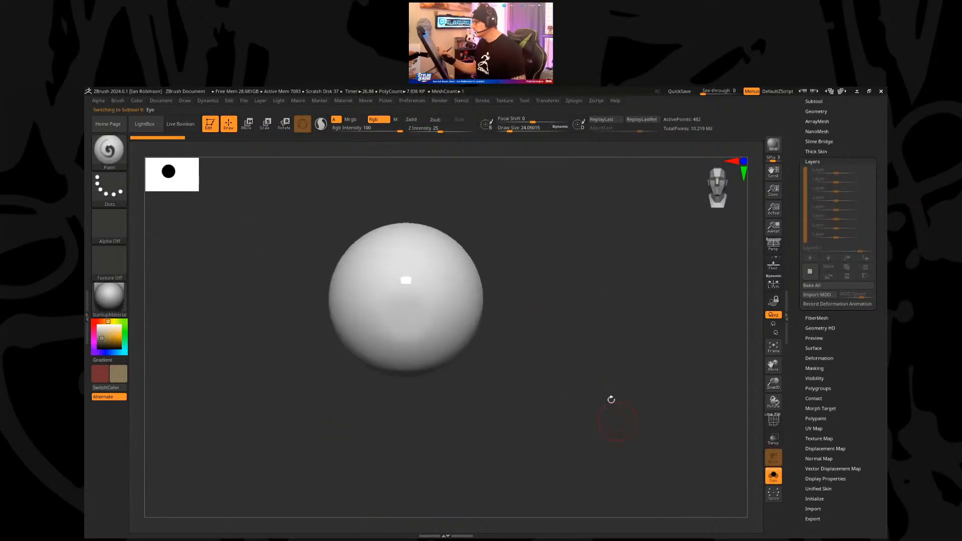
{"action": "key", "text": "shift"}
{"action": "left_click", "coordinate": [772, 476]}
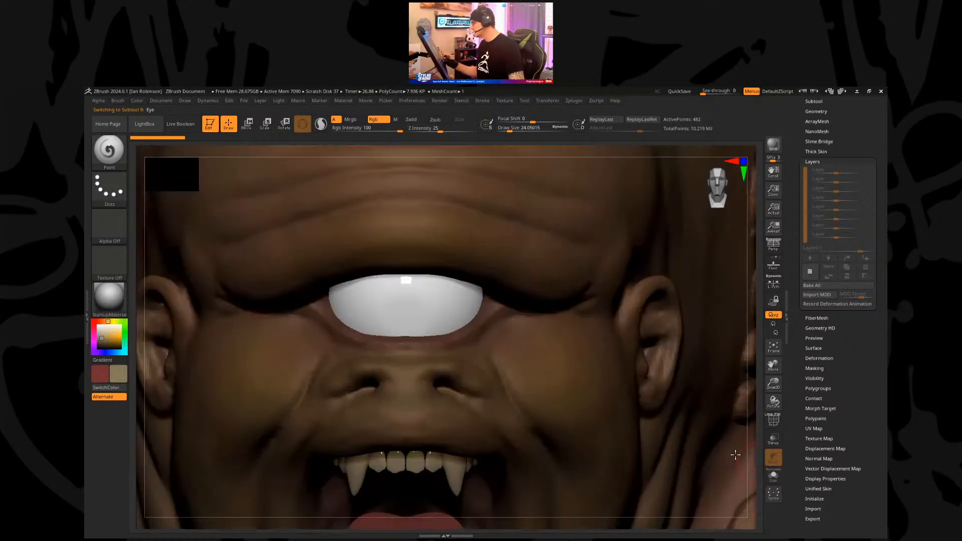
{"action": "right_click_drag", "start_coordinate": [441, 326], "coordinate": [422, 317]}
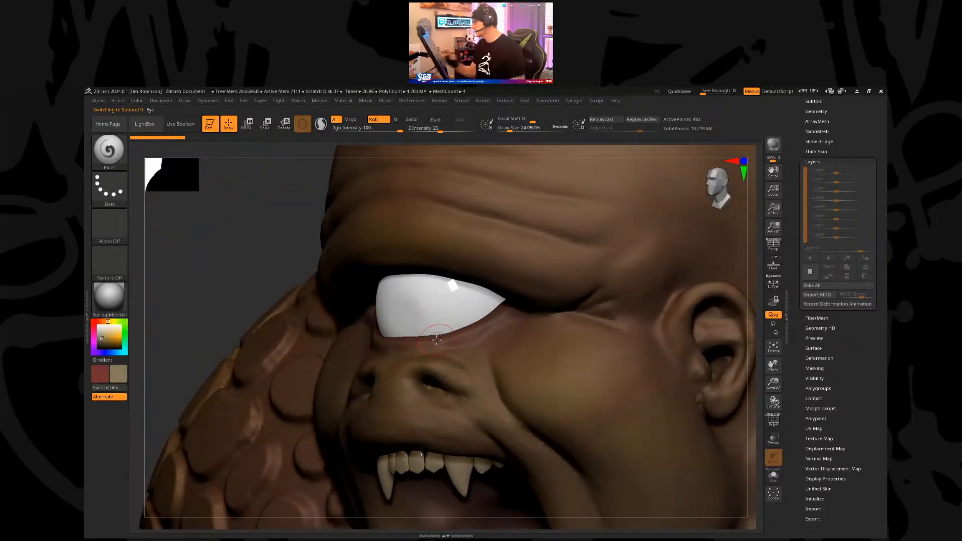
Step: Choose a light off-white paint colour and fill the Eye subtool with it
{"action": "left_click_drag", "start_coordinate": [102, 338], "coordinate": [99, 329]}
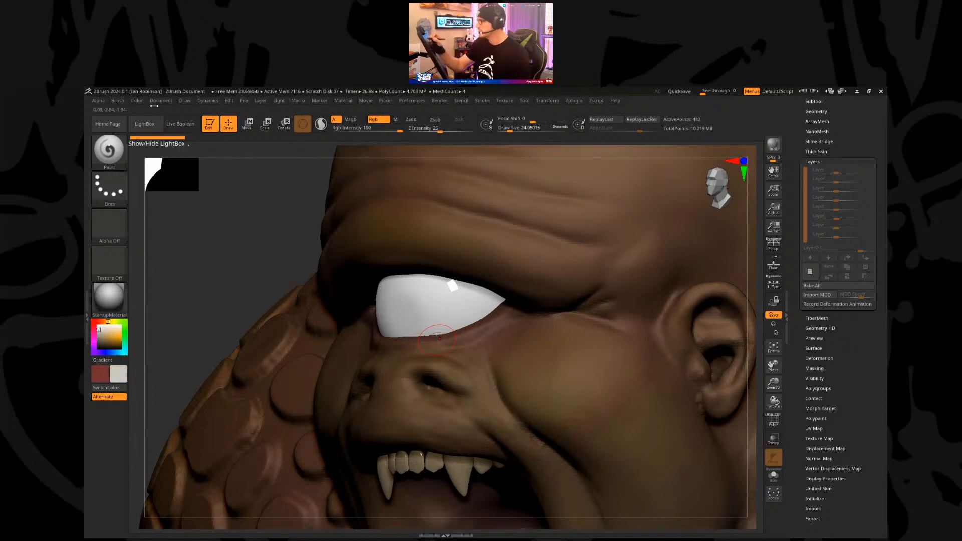
{"action": "left_click", "coordinate": [136, 100]}
{"action": "left_click", "coordinate": [161, 264]}
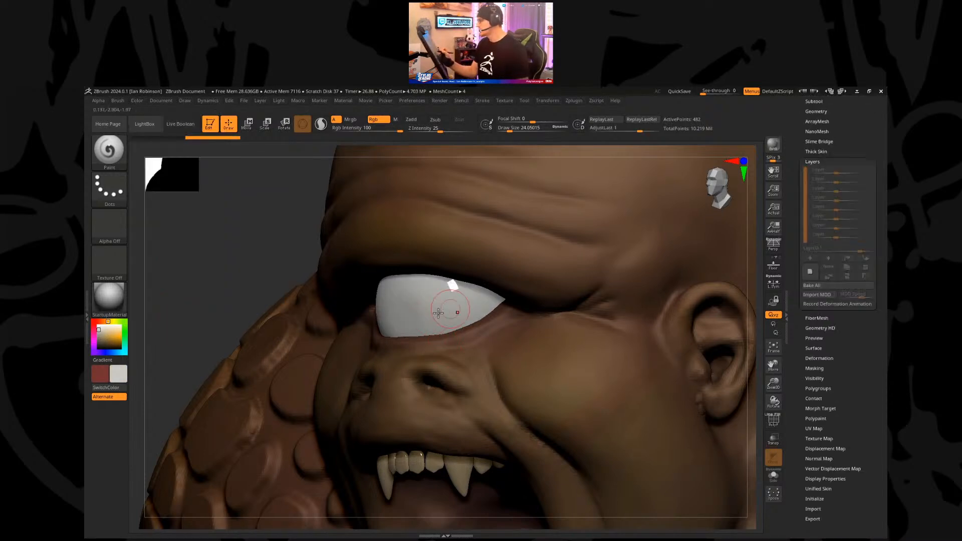
Step: Set the paint hue to red, isolate the Eye subtool, inspect its wireframe and enlarge the brush to about 113
{"action": "left_click", "coordinate": [100, 321]}
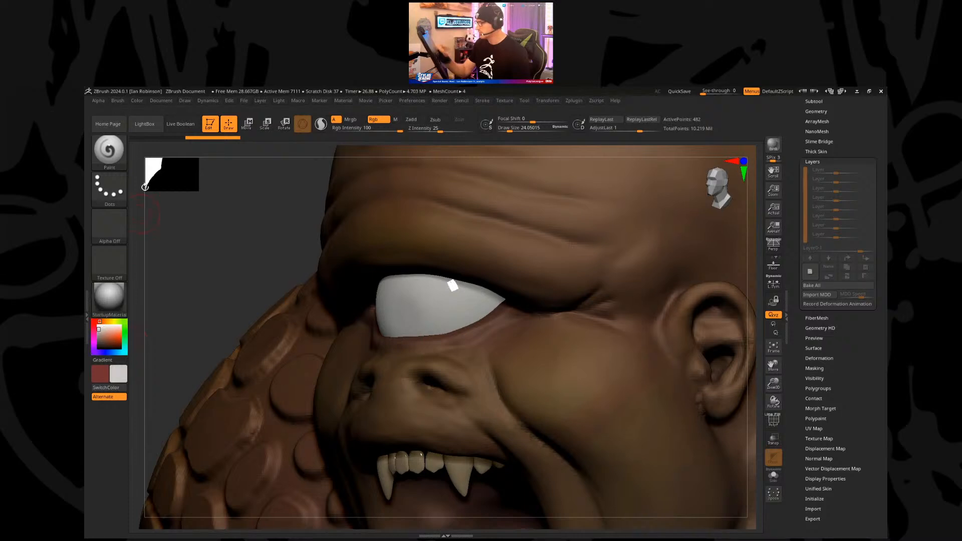
{"action": "left_click", "coordinate": [138, 101]}
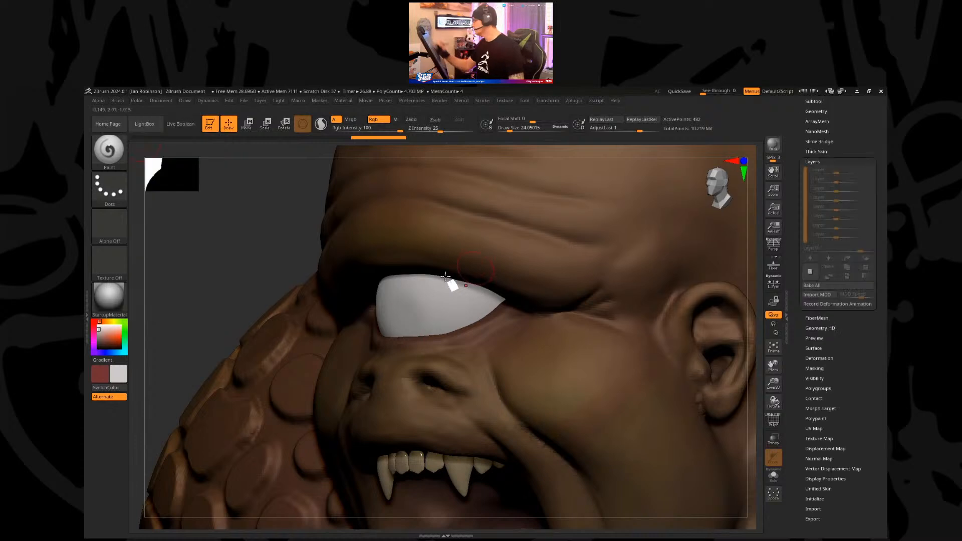
{"action": "right_click_drag", "start_coordinate": [275, 266], "coordinate": [289, 257]}
{"action": "key", "text": "alt+s"}
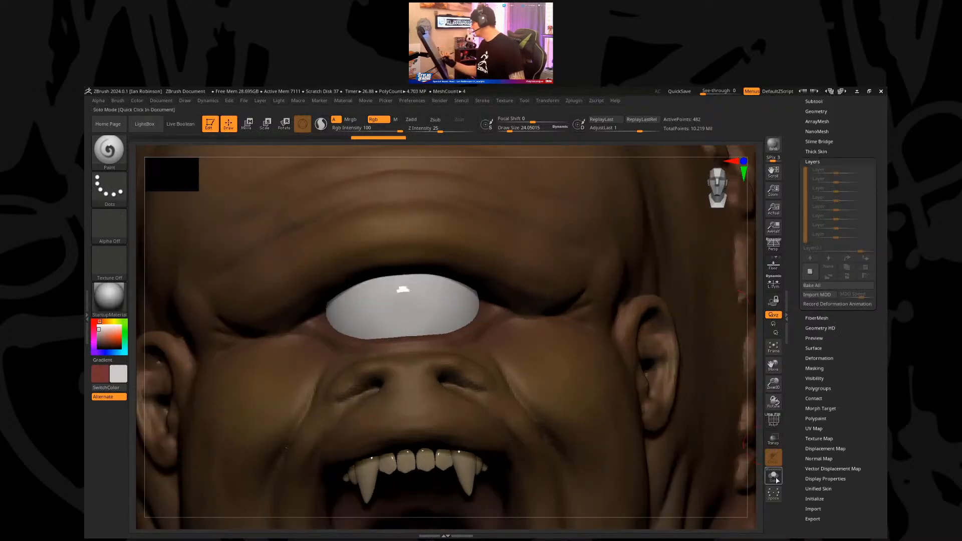
{"action": "key", "text": "shift+f"}
{"action": "mouse_move", "coordinate": [627, 375]}
{"action": "right_mouse_down"}
{"action": "mouse_move", "coordinate": [576, 384]}
{"action": "mouse_move", "coordinate": [614, 357]}
{"action": "mouse_move", "coordinate": [664, 352]}
{"action": "mouse_move", "coordinate": [640, 350]}
{"action": "right_mouse_up"}
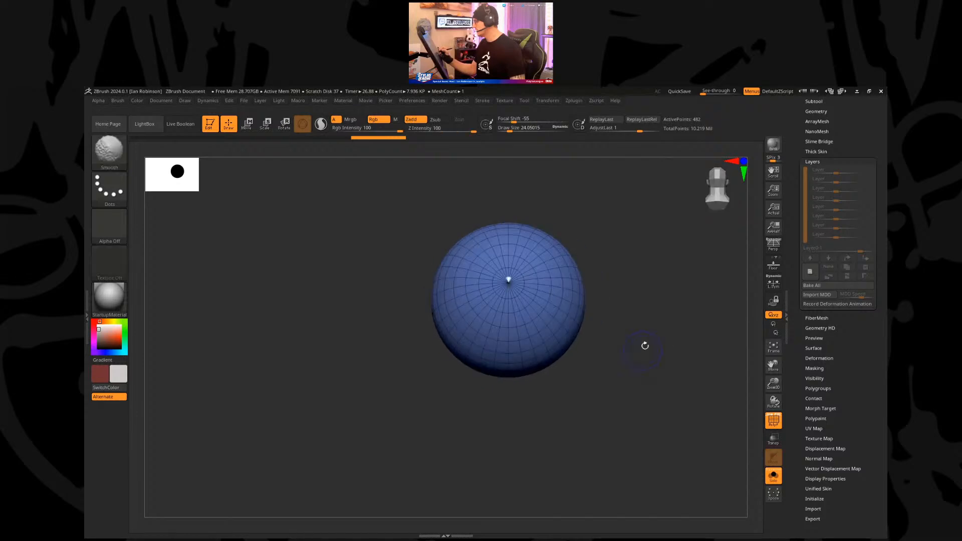
{"action": "key", "text": "s"}
{"action": "left_click_drag", "start_coordinate": [652, 319], "coordinate": [664, 318]}
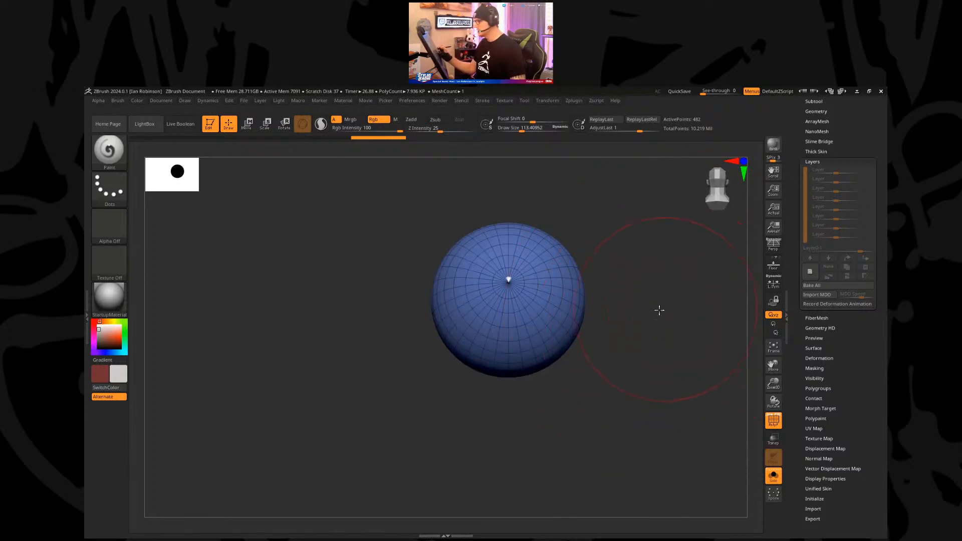
Step: Choose a dark red and paint the back of the eyeball with a brush size of about 203, undoing unwanted strokes
{"action": "right_click_drag", "start_coordinate": [668, 308], "coordinate": [628, 326], "text": "alt"}
{"action": "left_click_drag", "start_coordinate": [119, 342], "coordinate": [117, 345]}
{"action": "mouse_move", "coordinate": [470, 304]}
{"action": "left_mouse_down"}
{"action": "mouse_move", "coordinate": [465, 345]}
{"action": "mouse_move", "coordinate": [457, 316]}
{"action": "mouse_move", "coordinate": [498, 314]}
{"action": "mouse_move", "coordinate": [453, 358]}
{"action": "mouse_move", "coordinate": [435, 270]}
{"action": "mouse_move", "coordinate": [491, 230]}
{"action": "mouse_move", "coordinate": [633, 408]}
{"action": "mouse_move", "coordinate": [636, 393]}
{"action": "mouse_move", "coordinate": [569, 365]}
{"action": "left_mouse_up"}
{"action": "key", "text": "shift+f"}
{"action": "key", "text": "s"}
{"action": "left_click_drag", "start_coordinate": [549, 318], "coordinate": [552, 318]}
{"action": "left_click_drag", "start_coordinate": [591, 321], "coordinate": [547, 330]}
{"action": "mouse_move", "coordinate": [462, 317]}
{"action": "left_mouse_down"}
{"action": "mouse_move", "coordinate": [483, 307]}
{"action": "mouse_move", "coordinate": [387, 315]}
{"action": "mouse_move", "coordinate": [465, 251]}
{"action": "left_mouse_up"}
{"action": "key", "text": "ctrl+z"}
{"action": "key", "text": "ctrl+z"}
{"action": "key", "text": "ctrl+z"}
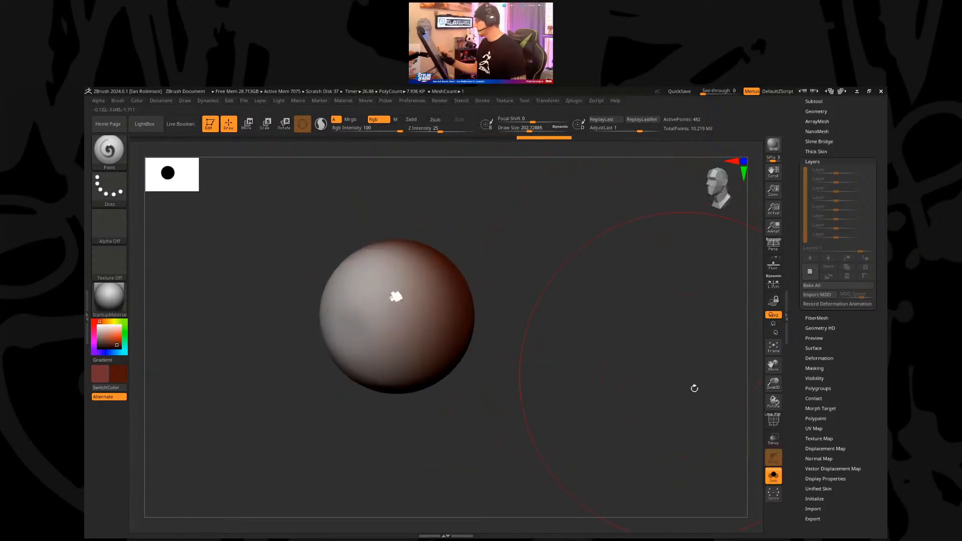
Step: Compare the eyeball within the face and in isolation, checking the red paint from the front and back
{"action": "left_click", "coordinate": [773, 476]}
{"action": "right_click_drag", "start_coordinate": [562, 382], "coordinate": [462, 337]}
{"action": "left_click", "coordinate": [773, 476]}
{"action": "mouse_move", "coordinate": [606, 391]}
{"action": "right_mouse_down"}
{"action": "mouse_move", "coordinate": [645, 400]}
{"action": "mouse_move", "coordinate": [420, 380]}
{"action": "right_mouse_up"}
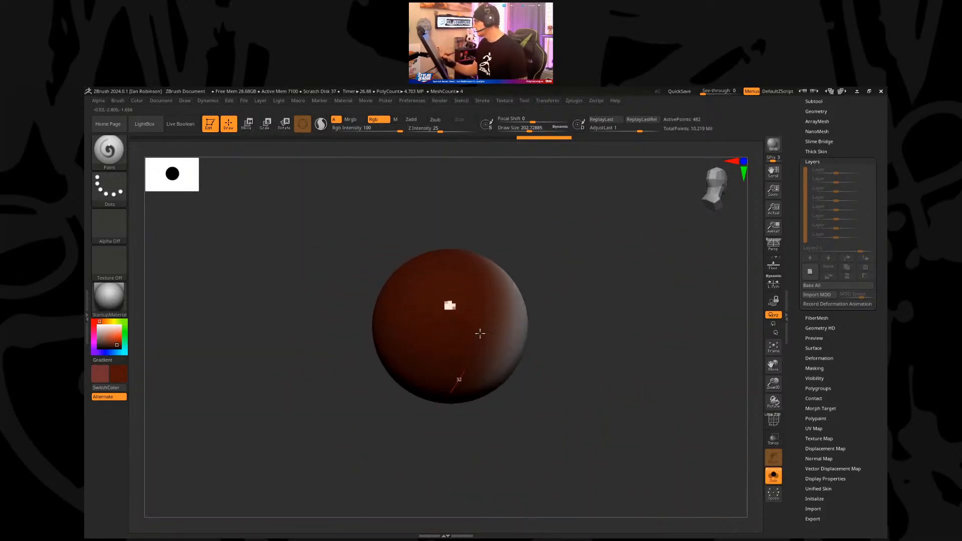
{"action": "right_click_drag", "start_coordinate": [589, 417], "coordinate": [511, 384]}
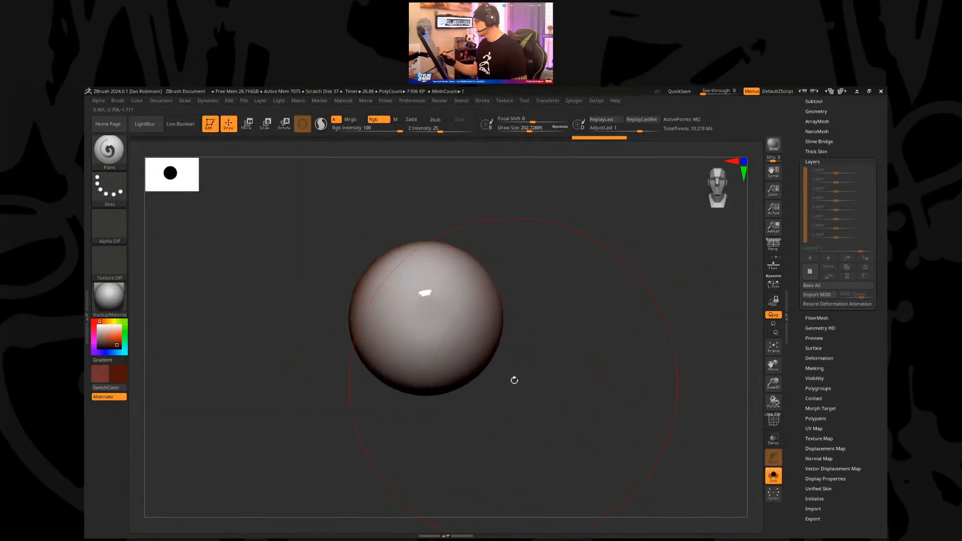
Step: Set Rgb Intensity to 4 and softly blend the dark red around the sides of the isolated eyeball
{"action": "left_click", "coordinate": [347, 129]}
{"action": "type", "text": "4"}
{"action": "key", "text": "Return"}
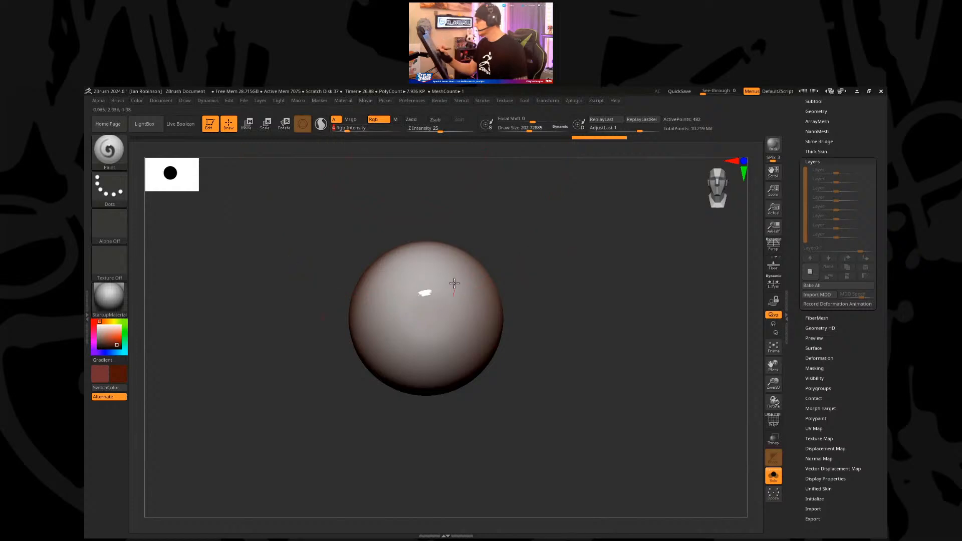
{"action": "left_click_drag", "start_coordinate": [388, 341], "coordinate": [449, 315]}
{"action": "right_click_drag", "start_coordinate": [552, 314], "coordinate": [391, 300]}
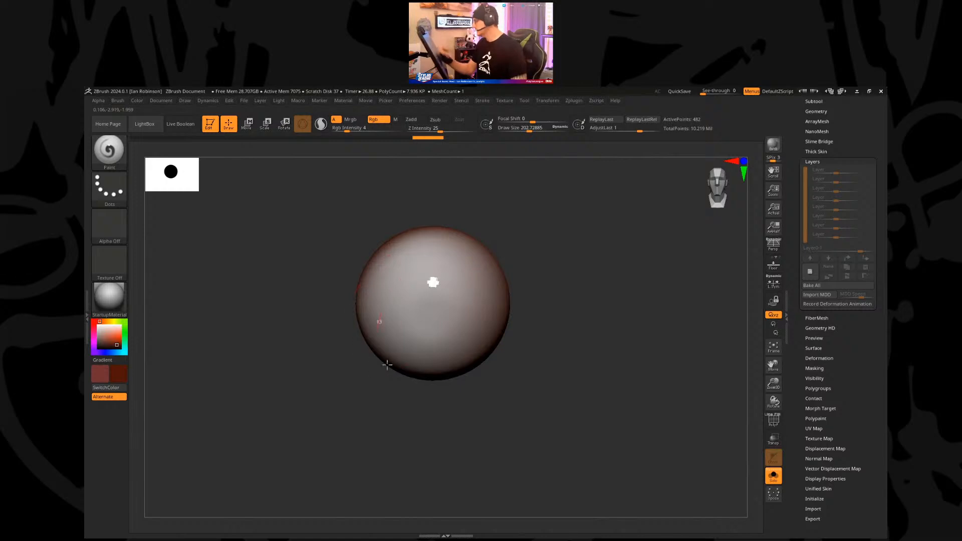
{"action": "right_click_drag", "start_coordinate": [573, 311], "coordinate": [516, 331]}
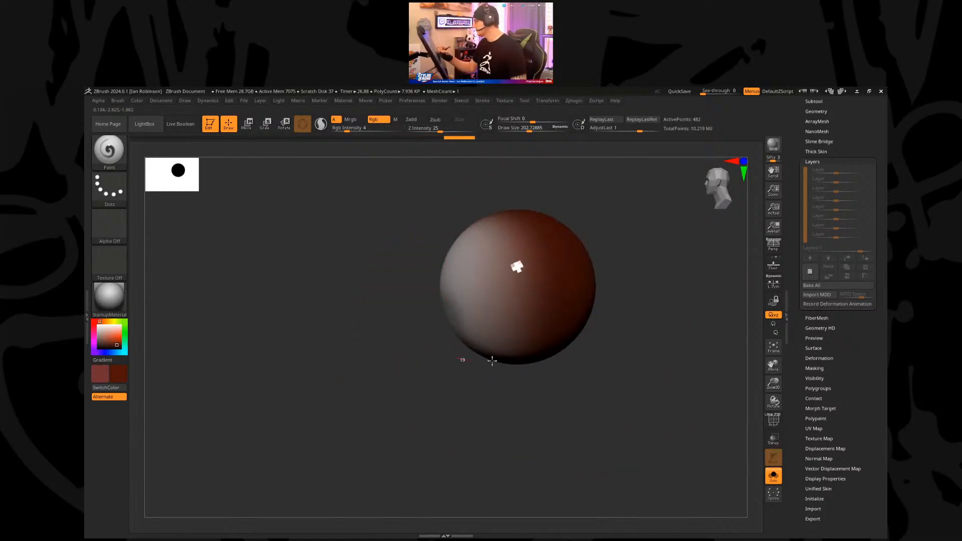
Step: Show all subtools, raise Rgb Intensity to 18 and tint the visible eye's edges and corners dark red
{"action": "left_click", "coordinate": [773, 475]}
{"action": "right_click_drag", "start_coordinate": [394, 352], "coordinate": [458, 313]}
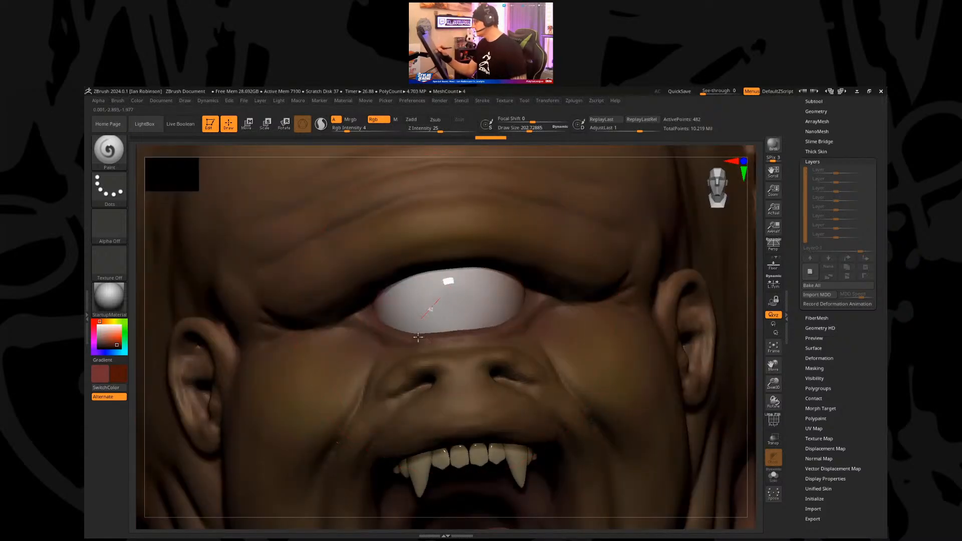
{"action": "left_click", "coordinate": [354, 130]}
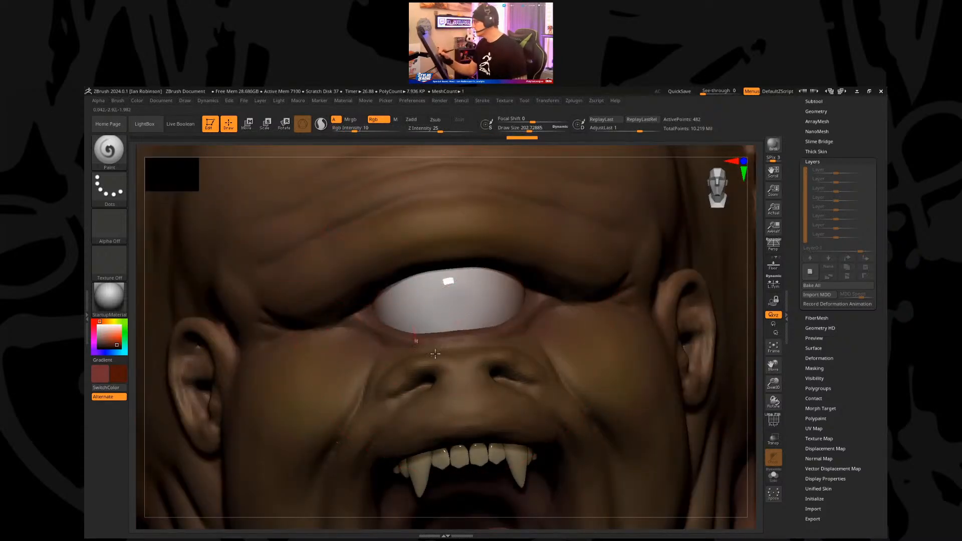
{"action": "right_click_drag", "start_coordinate": [516, 337], "coordinate": [482, 335]}
{"action": "right_click_drag", "start_coordinate": [621, 319], "coordinate": [646, 316]}
Step: Reduce the brush size to about 45 and refine the dark red tint where the eye meets the eyelids
{"action": "key", "text": "s"}
{"action": "left_click_drag", "start_coordinate": [611, 313], "coordinate": [594, 313]}
{"action": "mouse_move", "coordinate": [704, 253]}
{"action": "right_mouse_down"}
{"action": "mouse_move", "coordinate": [627, 211]}
{"action": "mouse_move", "coordinate": [614, 223]}
{"action": "right_mouse_up"}
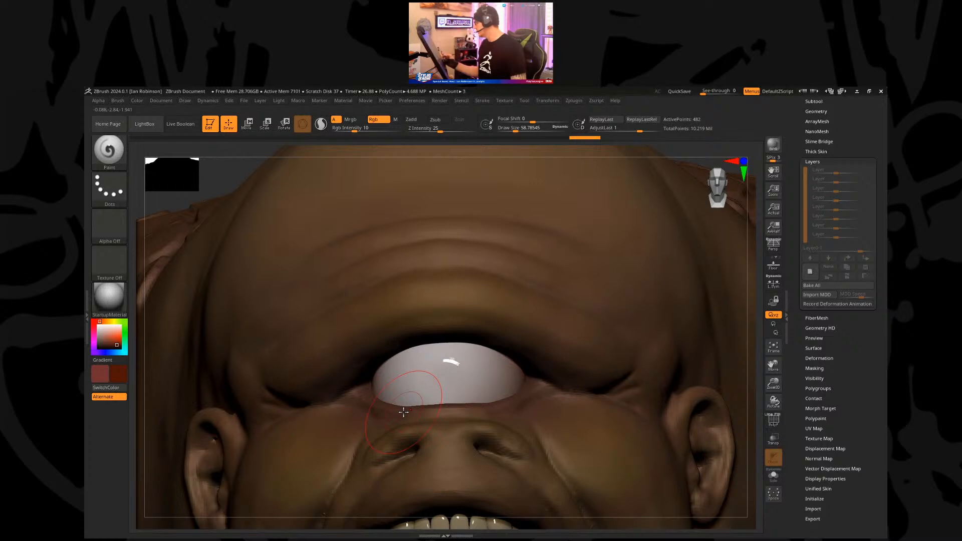
{"action": "key", "text": "bracketleft"}
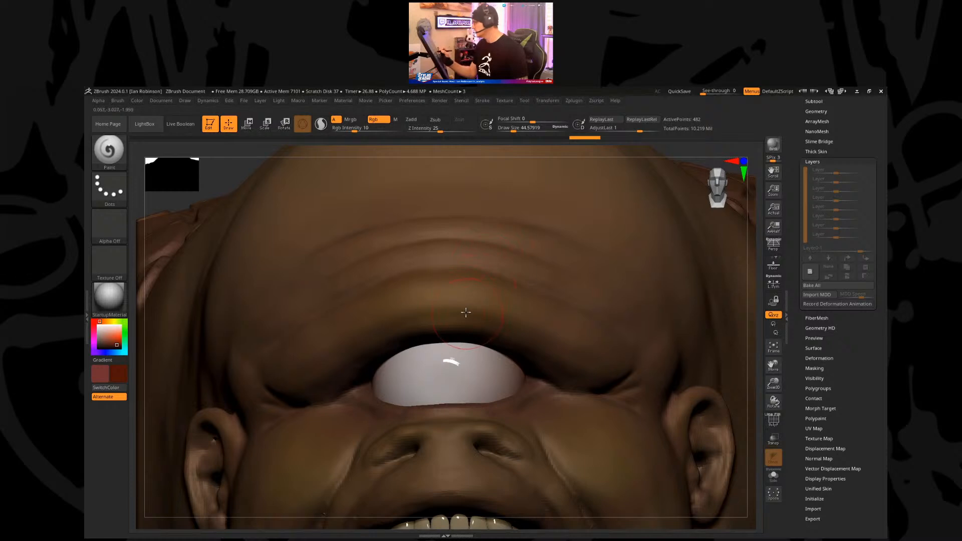
Step: Choose a near-black blue and shade the eye's upper edge beneath the brow
{"action": "key", "text": "v"}
{"action": "left_click_drag", "start_coordinate": [107, 341], "coordinate": [100, 352]}
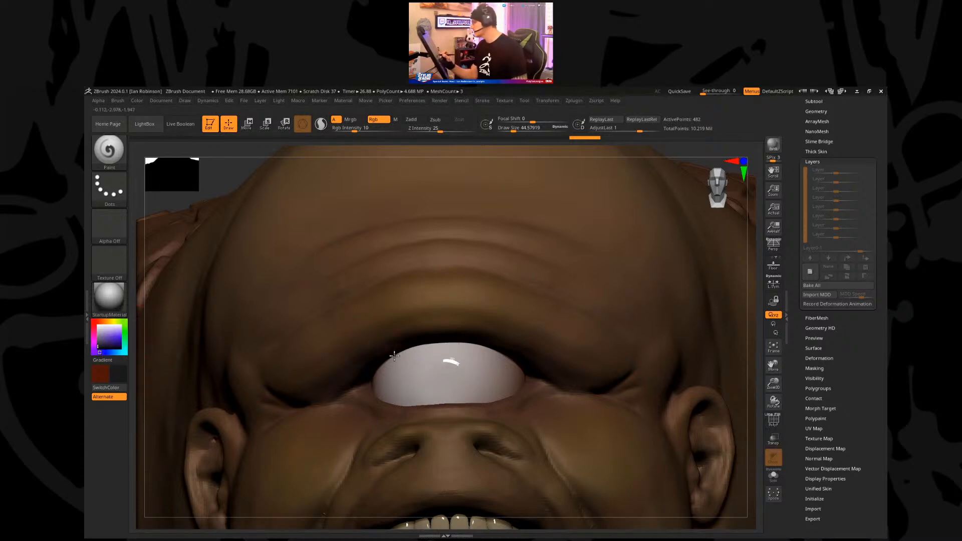
{"action": "left_click_drag", "start_coordinate": [406, 357], "coordinate": [493, 333]}
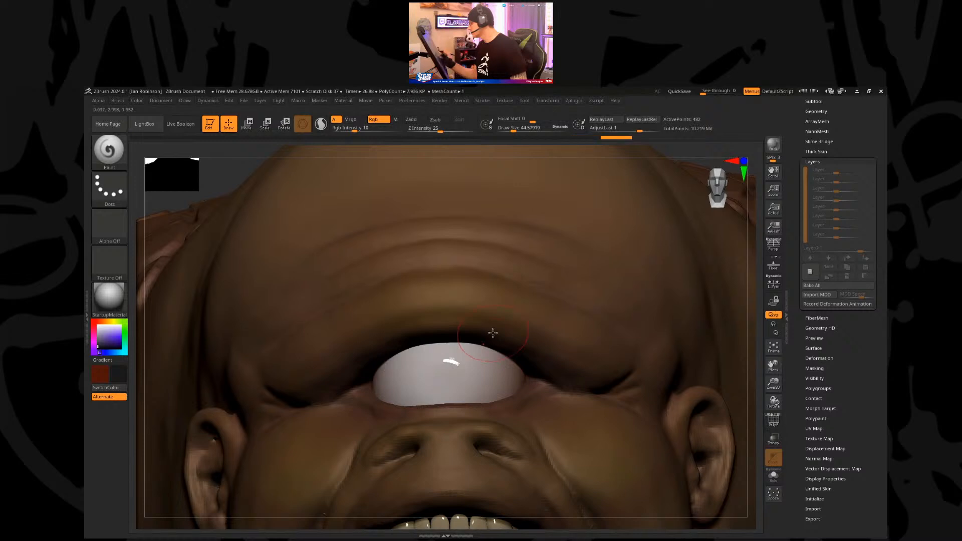
Step: Check the shading on the isolated Eye, raise Rgb Intensity to 26 and show all subtools again
{"action": "left_click", "coordinate": [773, 474]}
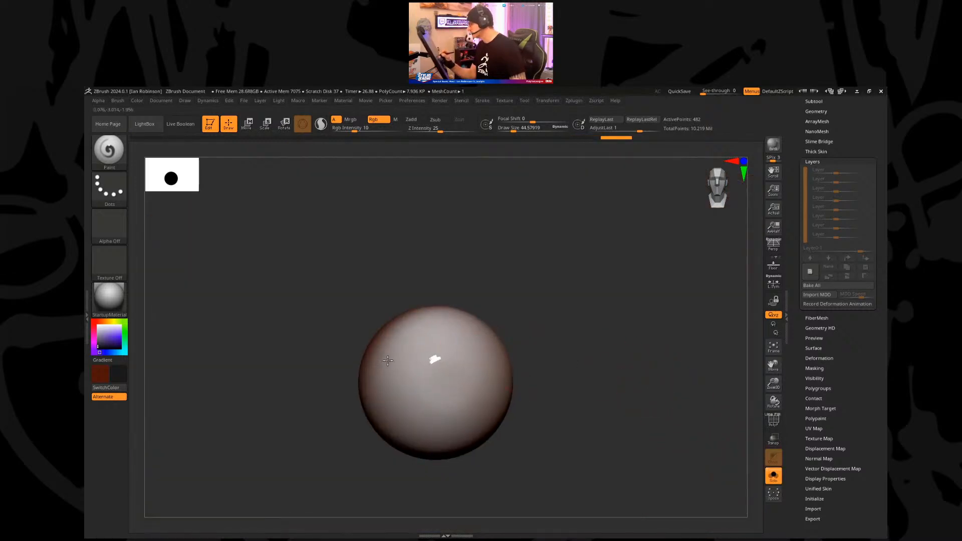
{"action": "left_click_drag", "start_coordinate": [354, 129], "coordinate": [368, 129]}
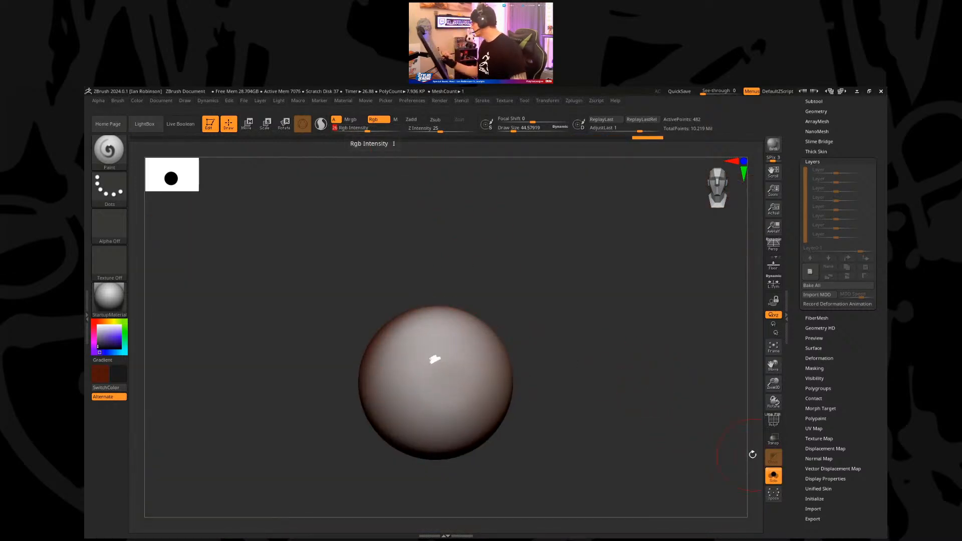
{"action": "left_click", "coordinate": [773, 475]}
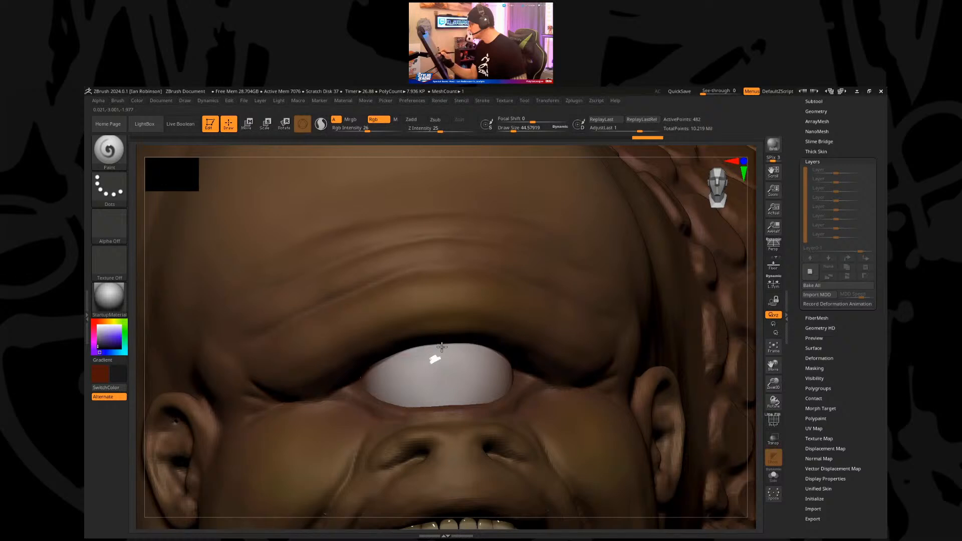
Step: Reduce the brush size to about 30, inspect the Eye's wireframe and subdivide its mesh for smoother paint
{"action": "right_click_drag", "start_coordinate": [526, 371], "coordinate": [591, 326]}
{"action": "key", "text": "s"}
{"action": "left_click_drag", "start_coordinate": [625, 302], "coordinate": [621, 302]}
{"action": "key", "text": "shift+f"}
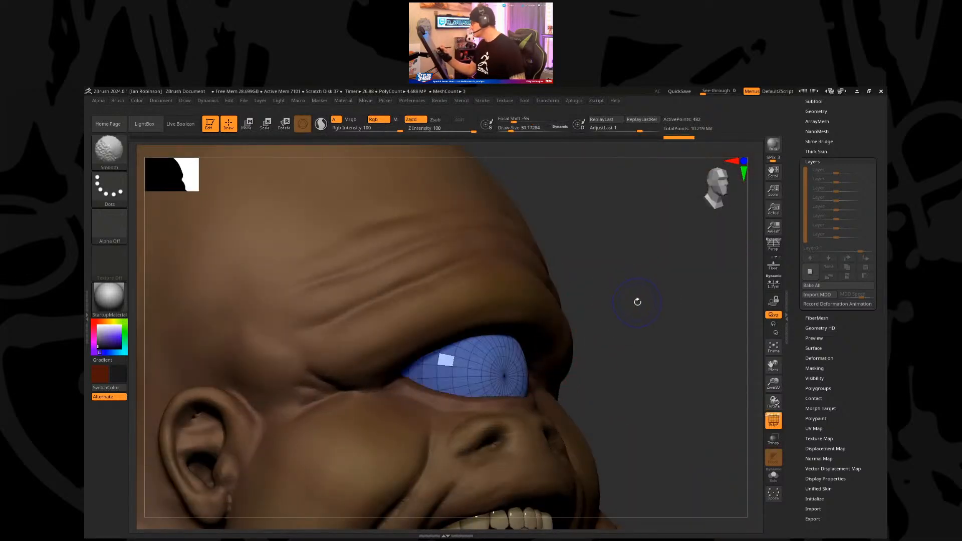
{"action": "key", "text": "ctrl"}
{"action": "key", "text": "shift+f"}
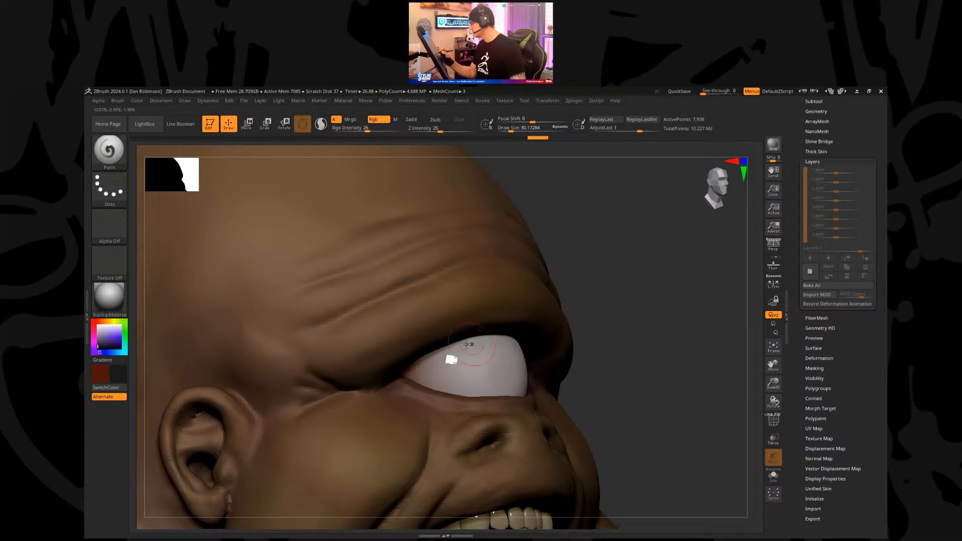
Step: Shade the eye's edges and both corners along the eyelids in near-black blue, using a brush size of about 50
{"action": "left_click_drag", "start_coordinate": [462, 343], "coordinate": [414, 365]}
{"action": "left_click_drag", "start_coordinate": [575, 307], "coordinate": [621, 296]}
{"action": "key", "text": "s"}
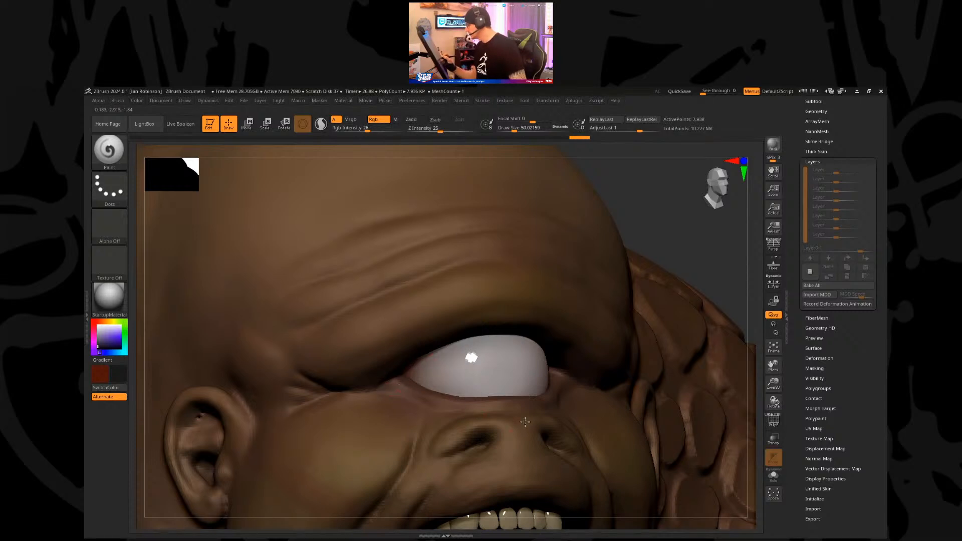
{"action": "right_click_drag", "start_coordinate": [537, 418], "coordinate": [536, 411]}
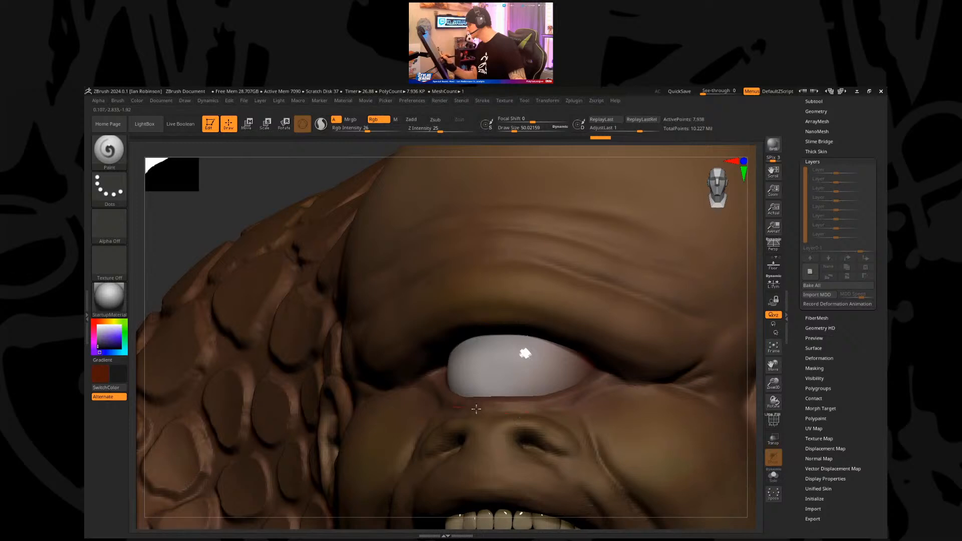
{"action": "right_click_drag", "start_coordinate": [459, 420], "coordinate": [505, 410]}
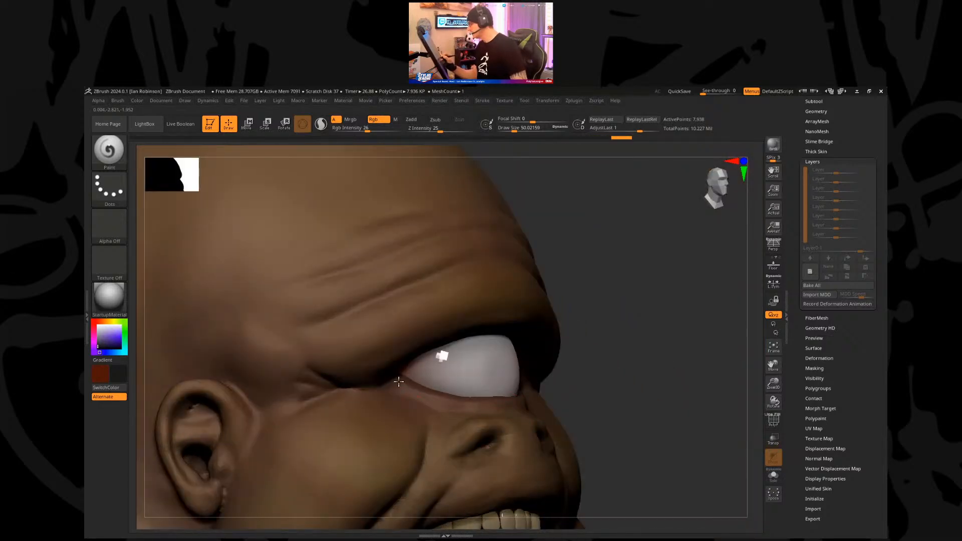
{"action": "mouse_move", "coordinate": [492, 338]}
{"action": "right_mouse_down"}
{"action": "mouse_move", "coordinate": [624, 300]}
{"action": "mouse_move", "coordinate": [561, 358]}
{"action": "right_mouse_up"}
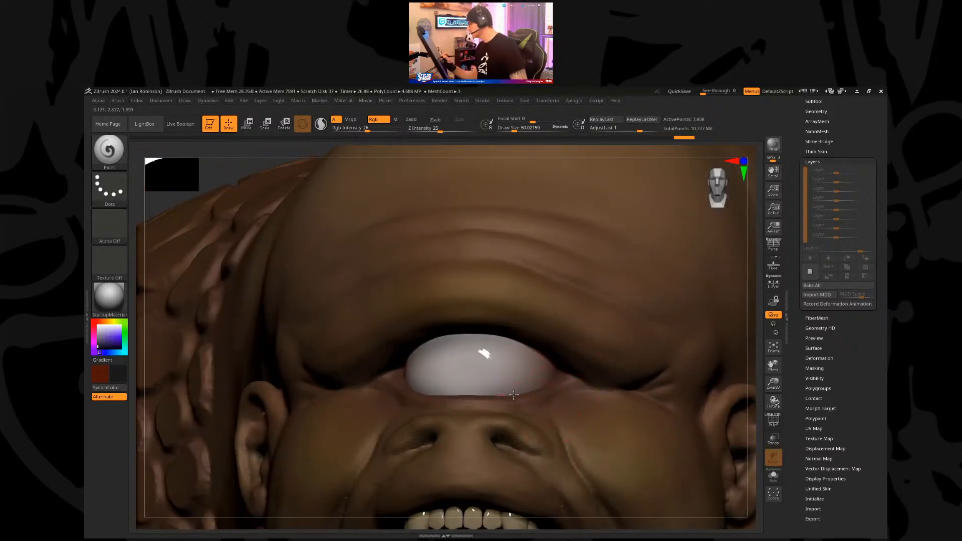
Step: Select the Body subtool and choose a dark grey-brown paint colour
{"action": "left_click", "coordinate": [465, 397], "text": "alt"}
{"action": "key", "text": "space"}
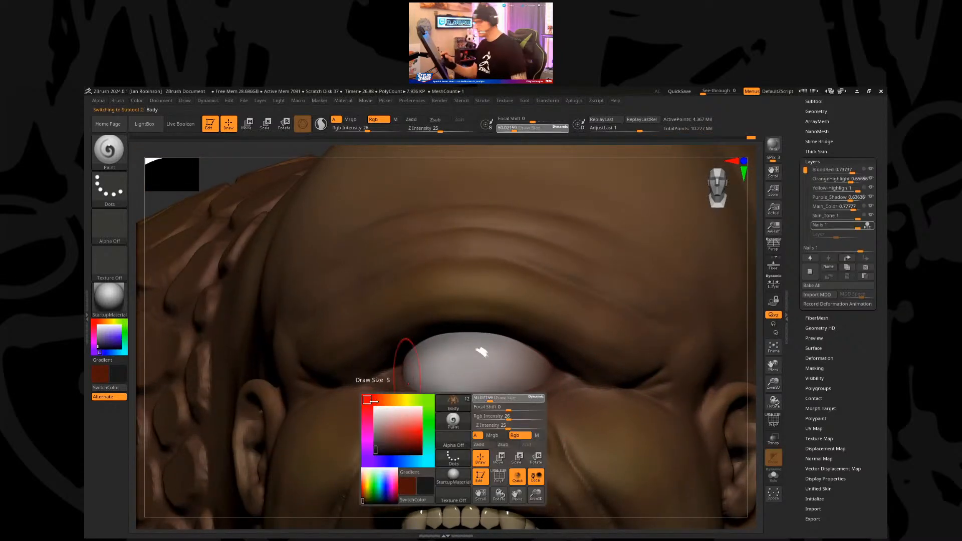
{"action": "key", "text": "c"}
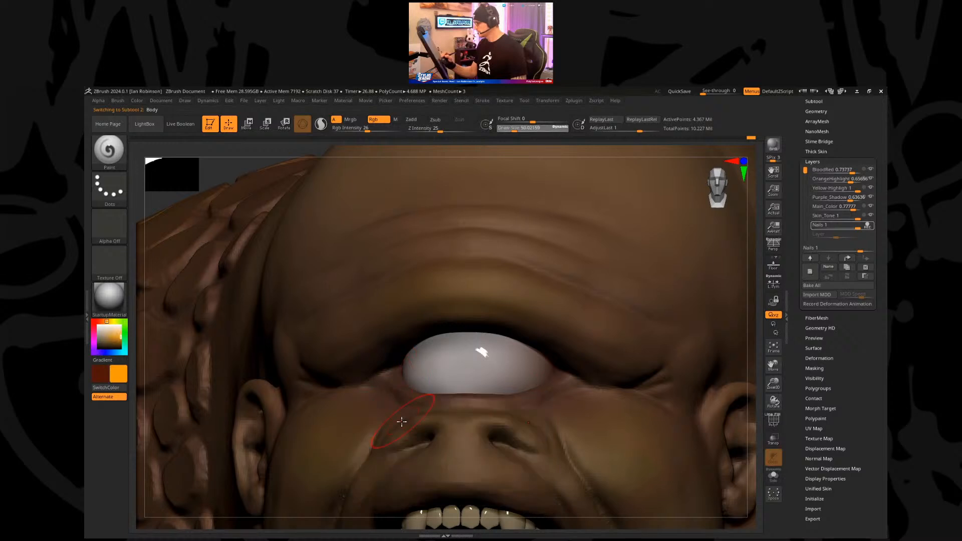
{"action": "left_click", "coordinate": [99, 345]}
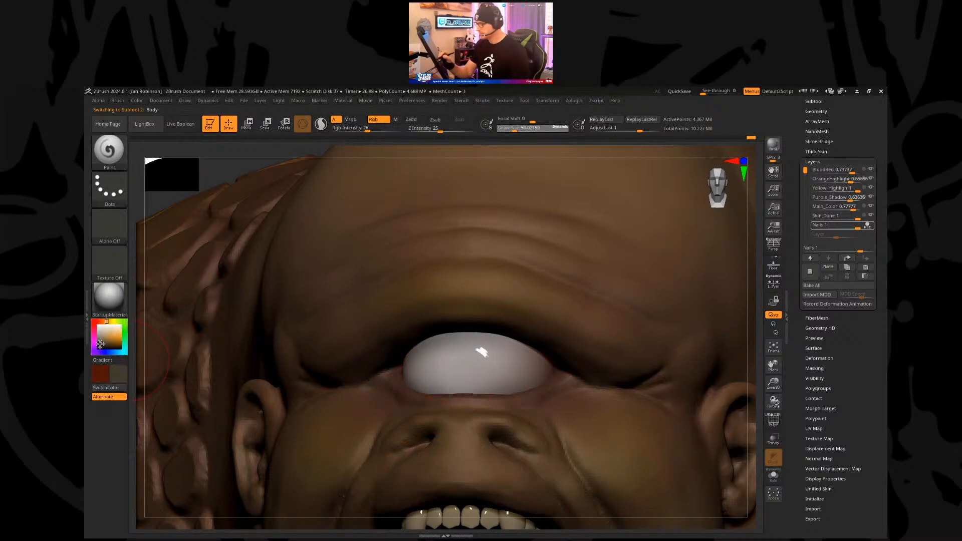
Step: Frame the whole creature and review the painted eye, face and upper body from the front and side
{"action": "key", "text": "f"}
{"action": "left_click_drag", "start_coordinate": [683, 363], "coordinate": [675, 329]}
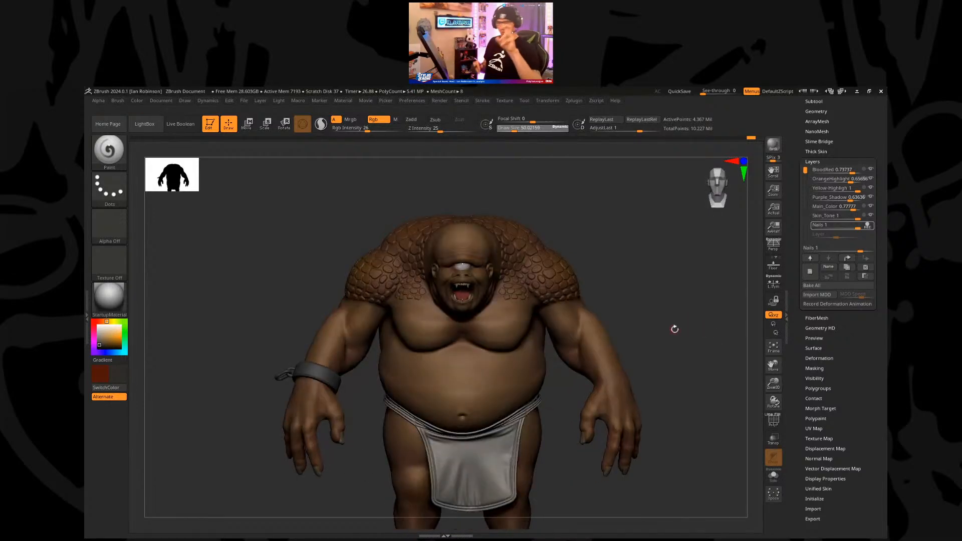
{"action": "mouse_move", "coordinate": [650, 281]}
{"action": "left_mouse_down"}
{"action": "mouse_move", "coordinate": [640, 281]}
{"action": "mouse_move", "coordinate": [636, 254]}
{"action": "mouse_move", "coordinate": [647, 305]}
{"action": "mouse_move", "coordinate": [636, 326]}
{"action": "left_mouse_up"}
{"action": "left_click_drag", "start_coordinate": [289, 384], "coordinate": [351, 535], "text": "alt"}
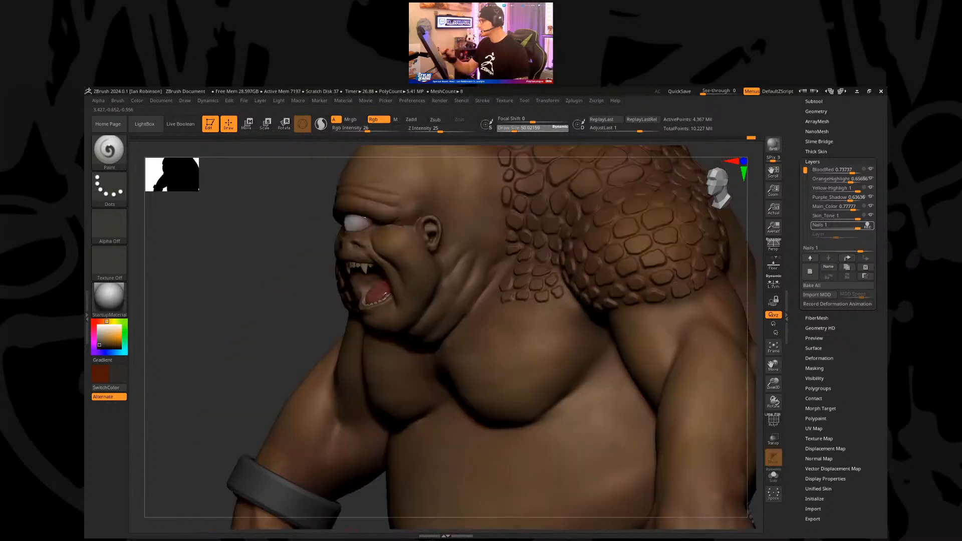
{"action": "mouse_move", "coordinate": [300, 318]}
{"action": "left_mouse_down"}
{"action": "mouse_move", "coordinate": [302, 303]}
{"action": "mouse_move", "coordinate": [519, 269]}
{"action": "left_mouse_up"}
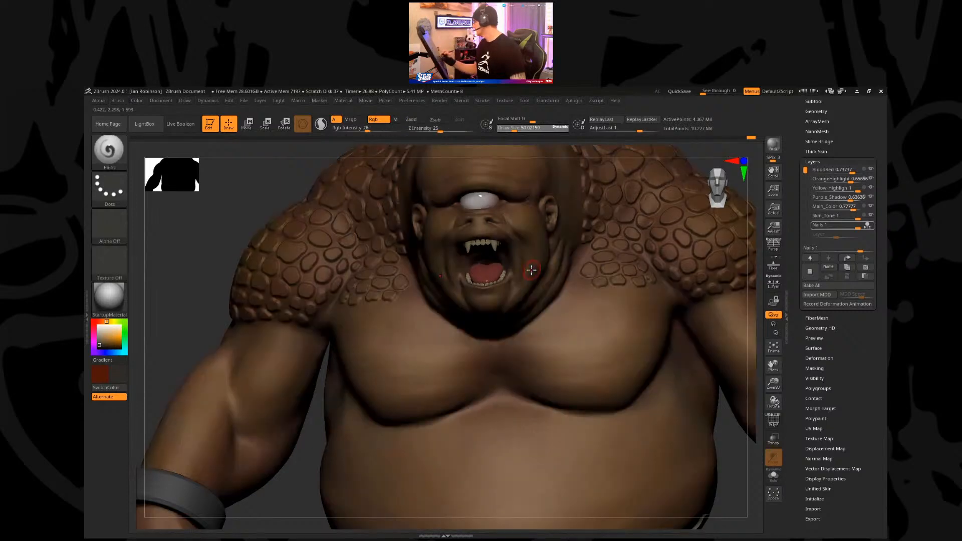
Step: Isolate the Body subtool, view the open mouth close up and add a new layer below Nails
{"action": "left_click", "coordinate": [773, 476]}
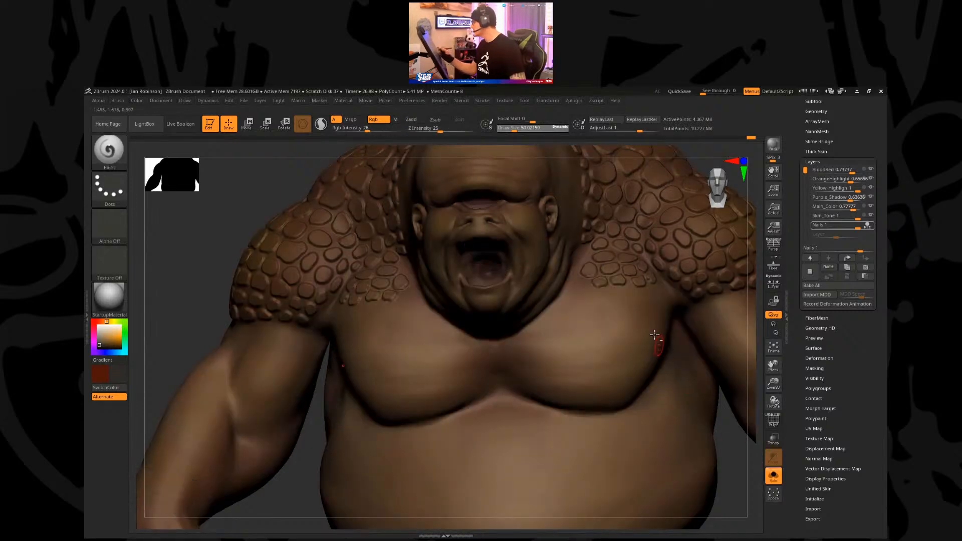
{"action": "right_click_drag", "start_coordinate": [489, 266], "coordinate": [492, 328], "text": "ctrl"}
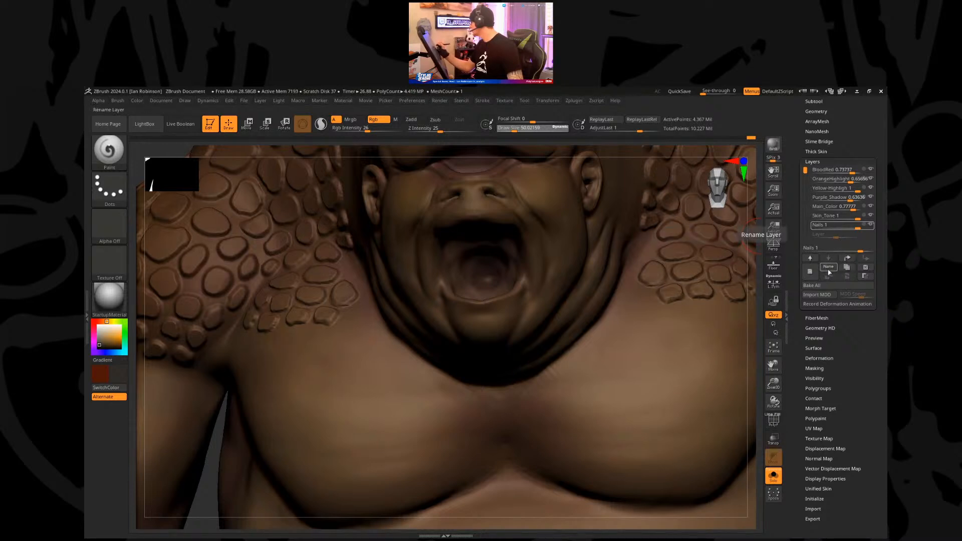
{"action": "left_click", "coordinate": [847, 267]}
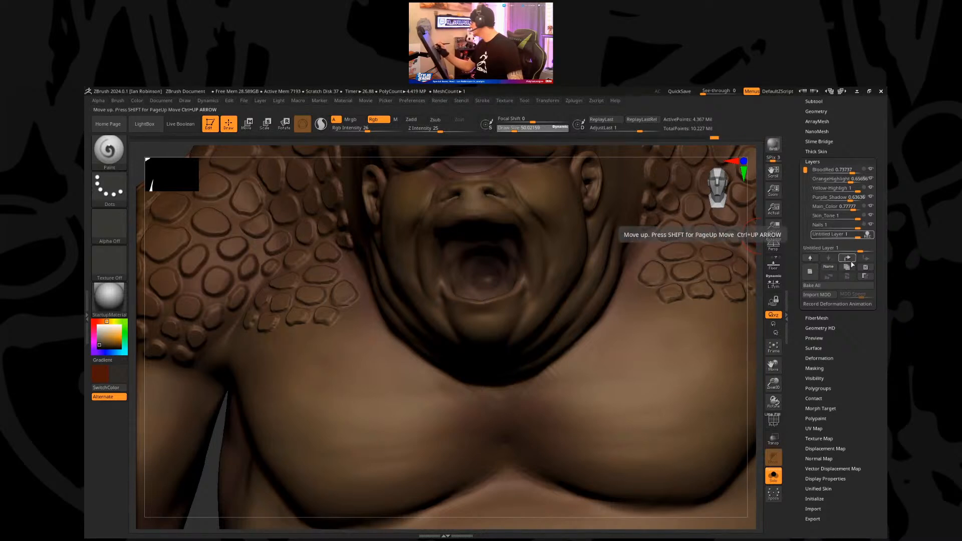
Step: Move the new layer above Nails and rename it Mouth_Shadow
{"action": "left_click", "coordinate": [851, 261]}
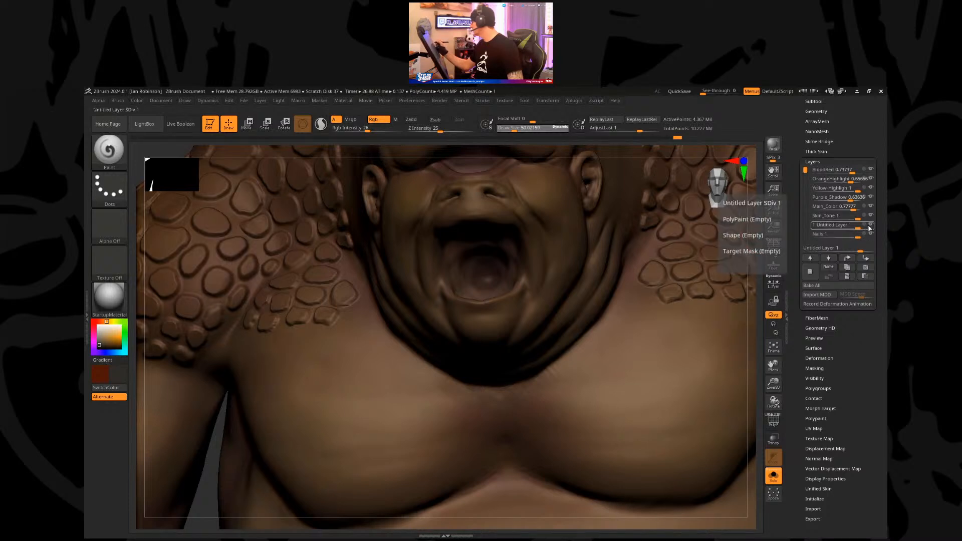
{"action": "left_click", "coordinate": [829, 266]}
{"action": "type", "text": "Mouth_Sha"}
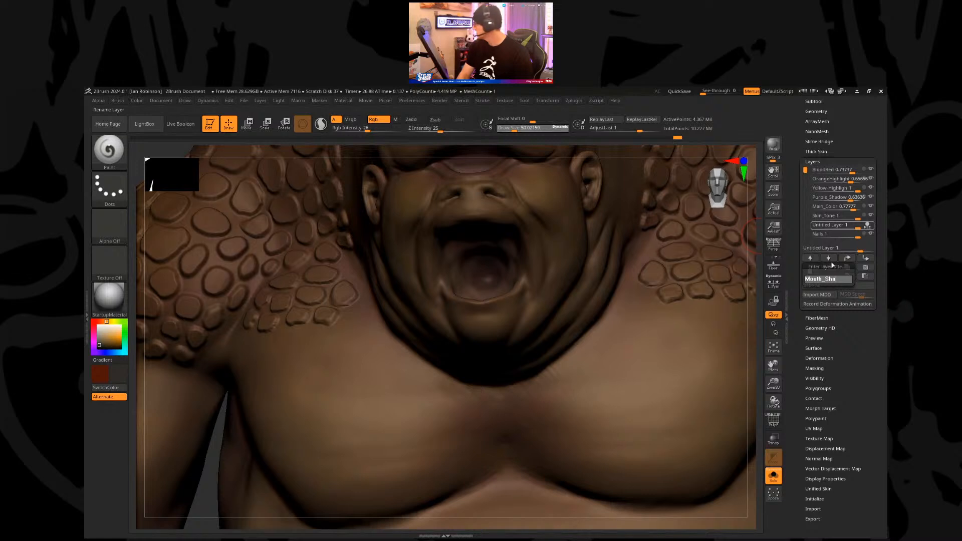
{"action": "type", "text": "dow"}
{"action": "key", "text": "Return"}
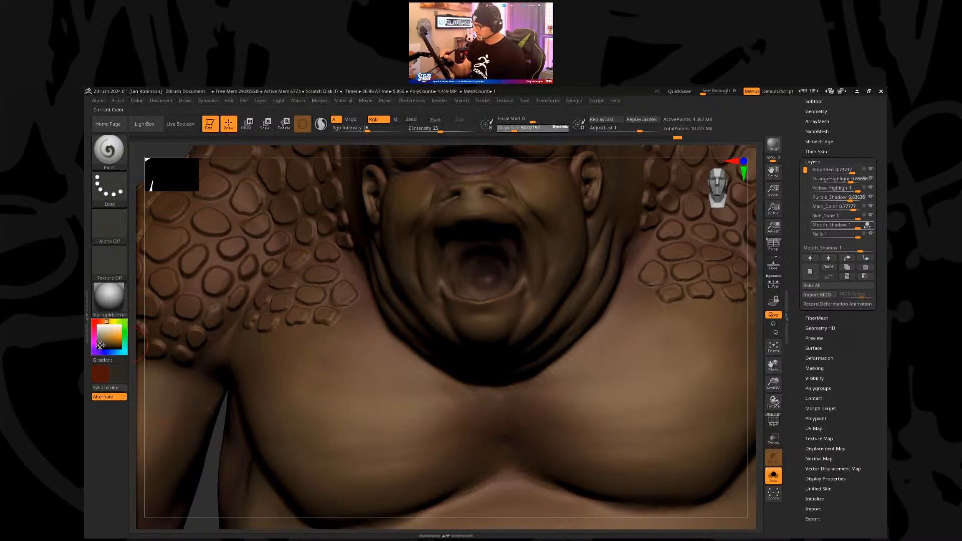
Step: Darken the inside of the open mouth in dark grey, starting with a brush size of about 160
{"action": "key", "text": "s"}
{"action": "left_click_drag", "start_coordinate": [459, 273], "coordinate": [495, 258]}
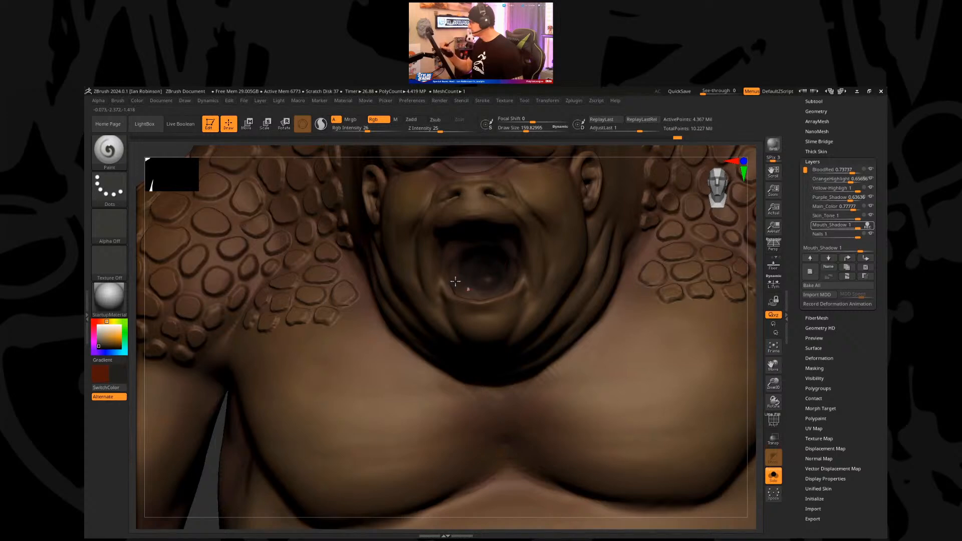
{"action": "left_click_drag", "start_coordinate": [503, 255], "coordinate": [482, 267]}
{"action": "mouse_move", "coordinate": [492, 272]}
{"action": "right_mouse_down"}
{"action": "mouse_move", "coordinate": [496, 280]}
{"action": "mouse_move", "coordinate": [473, 280]}
{"action": "mouse_move", "coordinate": [506, 249]}
{"action": "mouse_move", "coordinate": [490, 269]}
{"action": "mouse_move", "coordinate": [496, 281]}
{"action": "mouse_move", "coordinate": [519, 246]}
{"action": "mouse_move", "coordinate": [496, 256]}
{"action": "mouse_move", "coordinate": [496, 272]}
{"action": "right_mouse_up"}
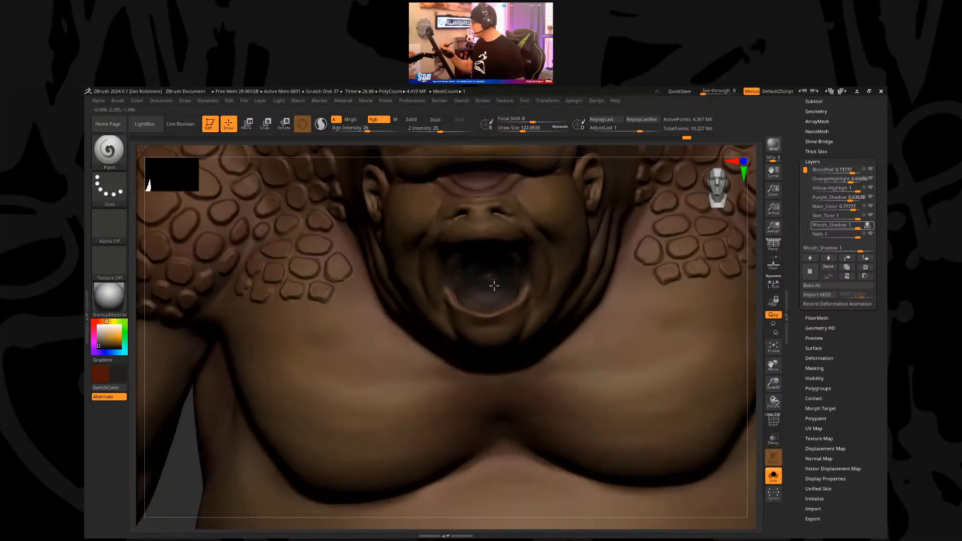
Step: Deepen the back of the mouth with darker near-black tones at a brush size of about 68
{"action": "key", "text": "s"}
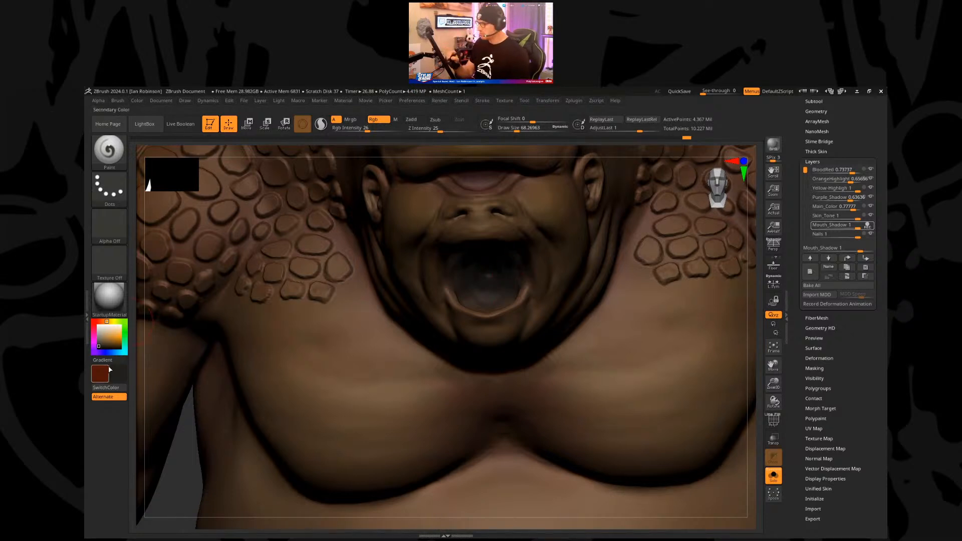
{"action": "left_click", "coordinate": [98, 347]}
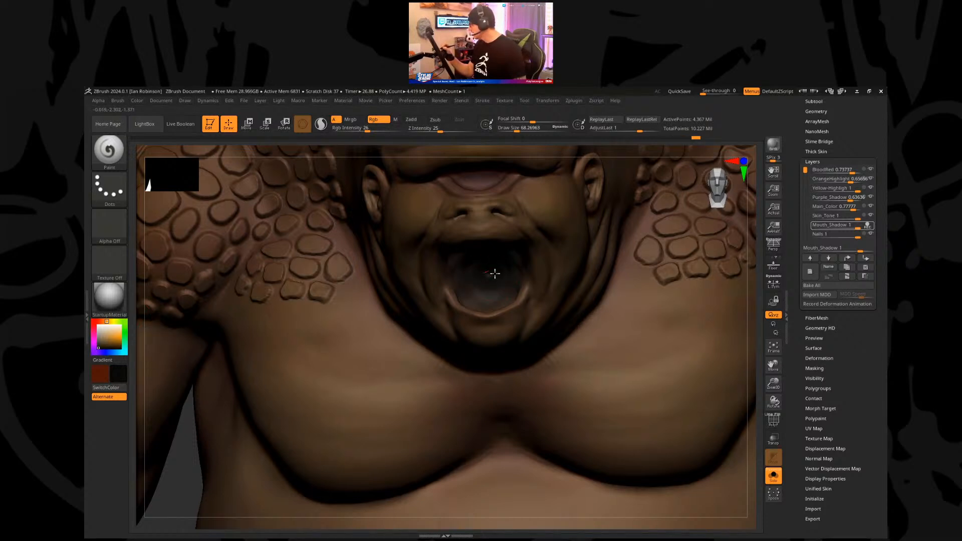
{"action": "mouse_move", "coordinate": [499, 280]}
{"action": "left_mouse_down"}
{"action": "mouse_move", "coordinate": [482, 266]}
{"action": "mouse_move", "coordinate": [487, 275]}
{"action": "mouse_move", "coordinate": [500, 262]}
{"action": "left_mouse_up"}
{"action": "left_click_drag", "start_coordinate": [101, 345], "coordinate": [99, 346]}
{"action": "mouse_move", "coordinate": [494, 299]}
{"action": "left_mouse_down"}
{"action": "mouse_move", "coordinate": [471, 250]}
{"action": "mouse_move", "coordinate": [505, 296]}
{"action": "left_mouse_up"}
Step: Check the shaded mouth from farther back with all subtools shown, then isolate the Body again
{"action": "right_click_drag", "start_coordinate": [505, 296], "coordinate": [381, 311], "text": "ctrl"}
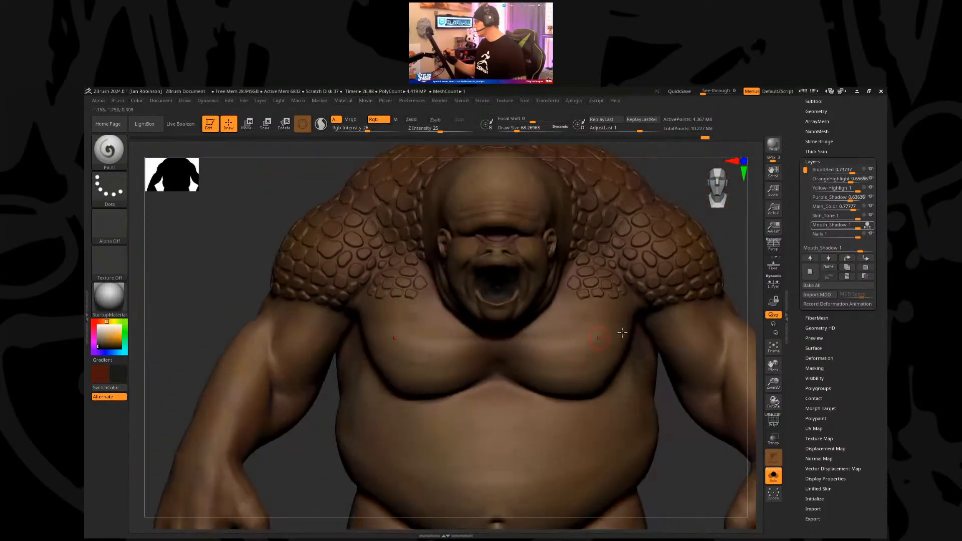
{"action": "left_click", "coordinate": [773, 476]}
{"action": "right_click_drag", "start_coordinate": [735, 243], "coordinate": [682, 305], "text": "ctrl"}
{"action": "left_click", "coordinate": [773, 476]}
{"action": "mouse_move", "coordinate": [682, 255]}
{"action": "right_mouse_down", "text": "ctrl"}
{"action": "mouse_move", "coordinate": [527, 221]}
{"action": "mouse_move", "coordinate": [479, 352]}
{"action": "right_mouse_up", "text": "ctrl"}
Step: Shade the empty eye socket in dark grey, using brush sizes of about 53 to 93
{"action": "key", "text": "s"}
{"action": "left_click_drag", "start_coordinate": [623, 197], "coordinate": [621, 198]}
{"action": "right_click_drag", "start_coordinate": [521, 260], "coordinate": [474, 260]}
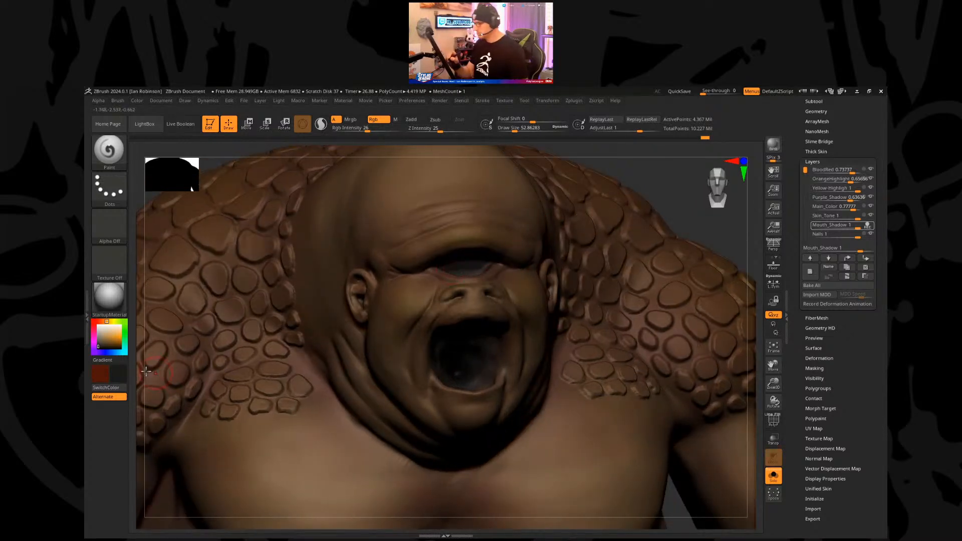
{"action": "key", "text": "s"}
{"action": "left_click", "coordinate": [463, 261]}
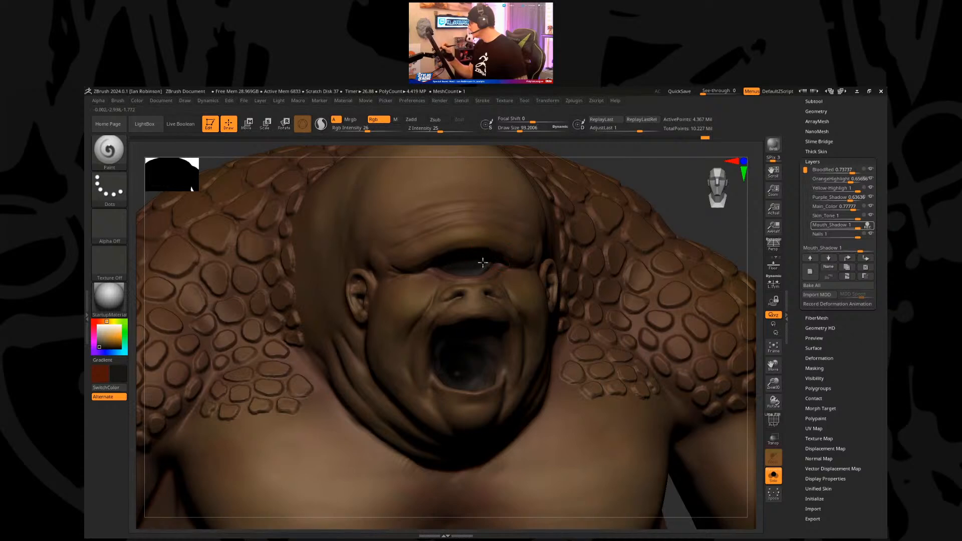
Step: Compare the socket with the eyeball shown, then darken its inner edge with a brush size of about 50
{"action": "left_click", "coordinate": [773, 476]}
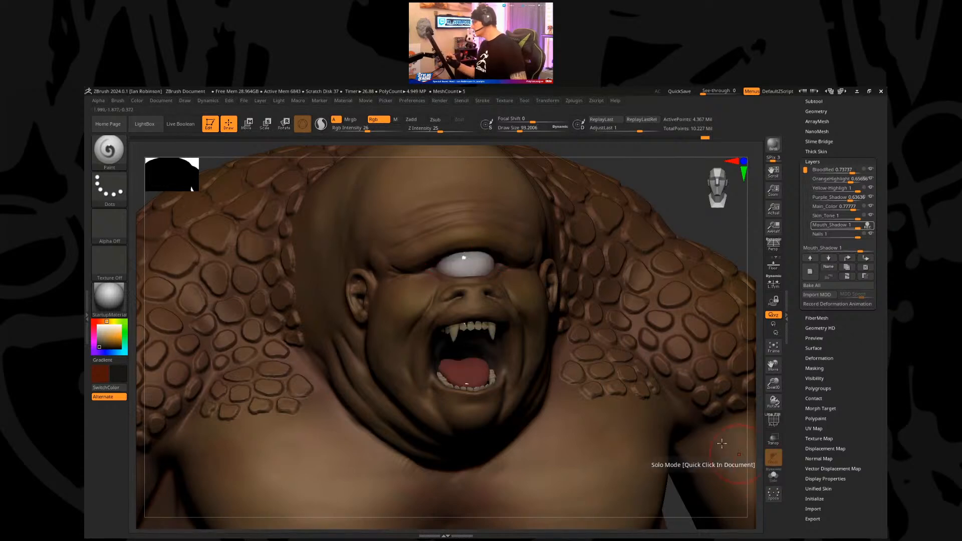
{"action": "left_click", "coordinate": [776, 476]}
{"action": "key", "text": "s"}
{"action": "mouse_move", "coordinate": [493, 267]}
{"action": "left_mouse_down"}
{"action": "mouse_move", "coordinate": [484, 269]}
{"action": "mouse_move", "coordinate": [494, 265]}
{"action": "left_mouse_up"}
{"action": "mouse_move", "coordinate": [496, 274]}
{"action": "right_mouse_down", "text": "ctrl"}
{"action": "mouse_move", "coordinate": [509, 335]}
{"action": "mouse_move", "coordinate": [476, 282]}
{"action": "mouse_move", "coordinate": [478, 301]}
{"action": "mouse_move", "coordinate": [477, 271]}
{"action": "right_mouse_up", "text": "ctrl"}
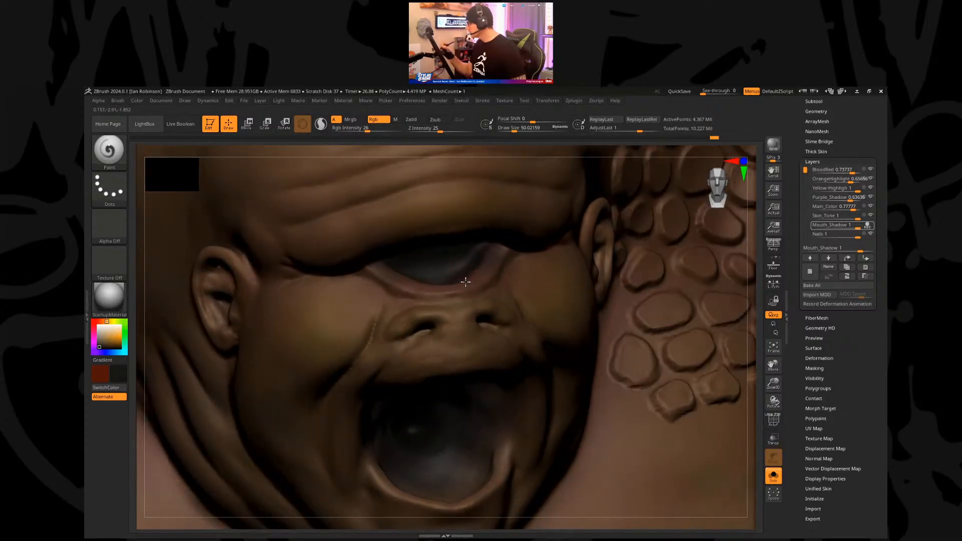
Step: Deepen the eye socket's shading in pure black at an RGB intensity of 55
{"action": "left_click", "coordinate": [96, 349]}
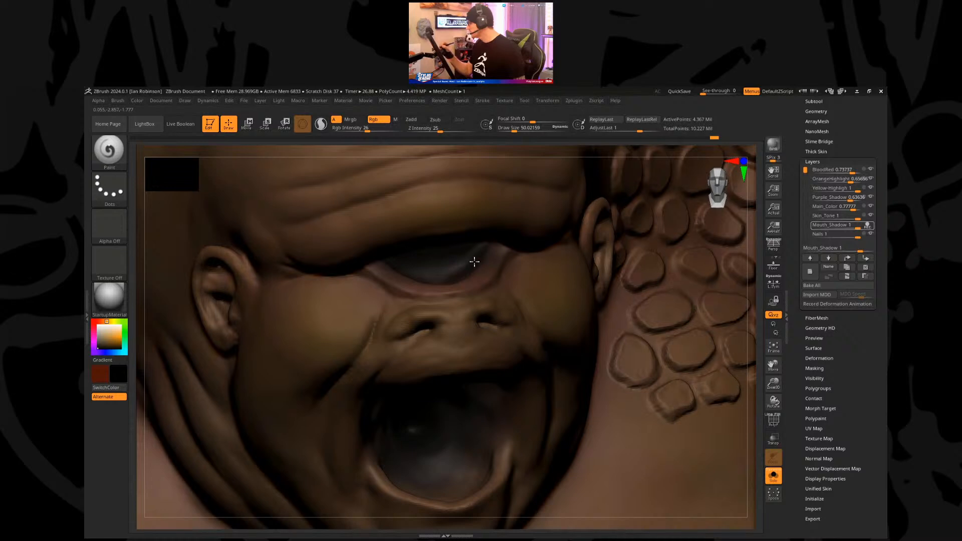
{"action": "left_click", "coordinate": [383, 130]}
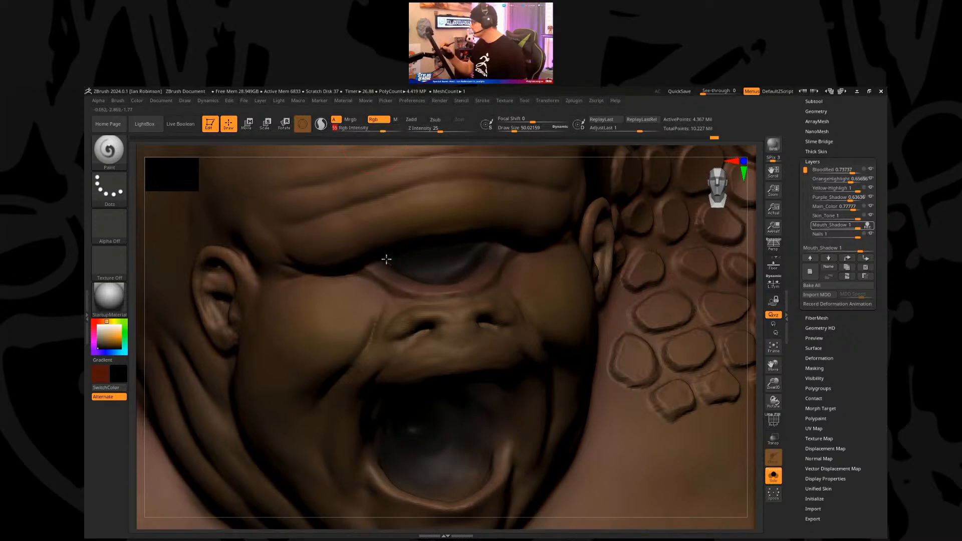
{"action": "key", "text": "s"}
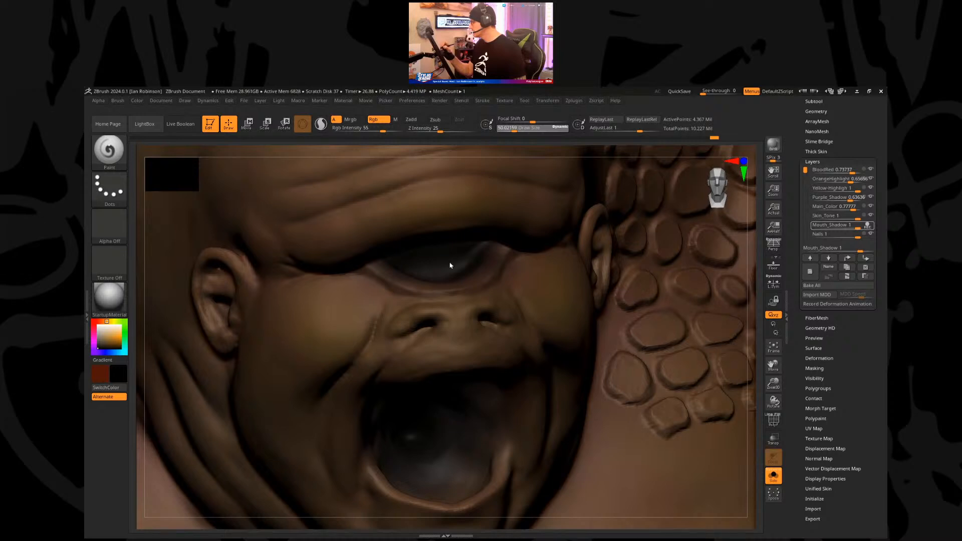
{"action": "right_click_drag", "start_coordinate": [447, 264], "coordinate": [451, 232]}
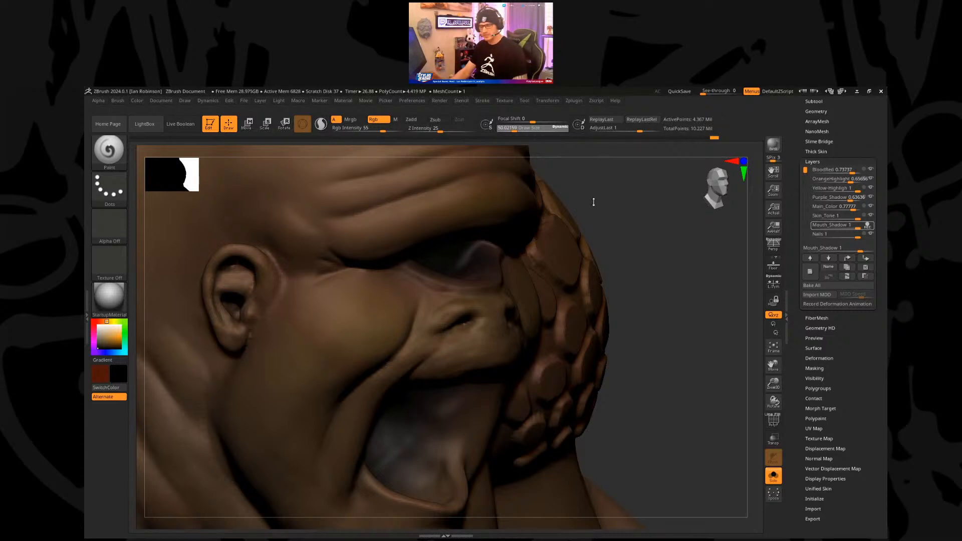
Step: Switch to the PureRef reference board and study the cyclops images close up
{"action": "key", "text": "alt+Tab"}
{"action": "key", "text": "alt+Tab"}
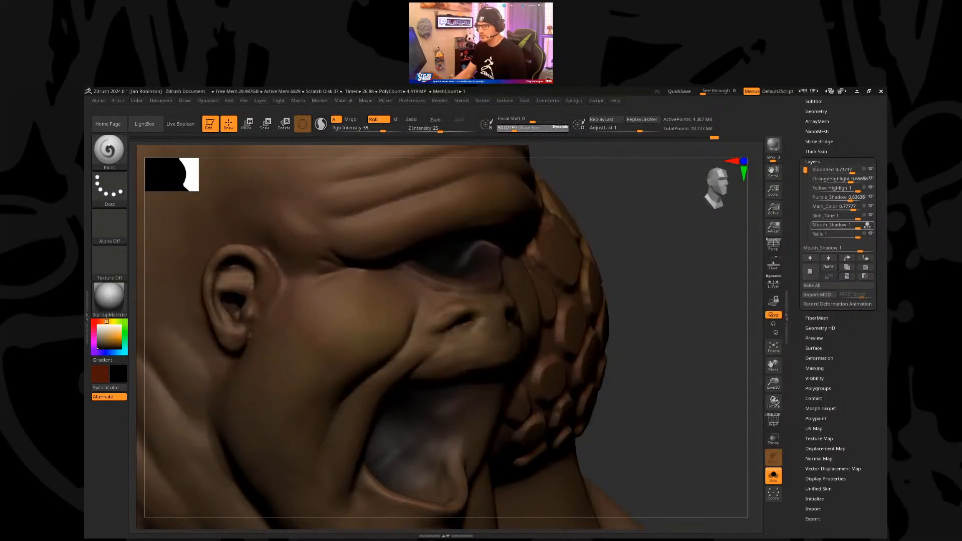
{"action": "key", "text": "alt+Tab"}
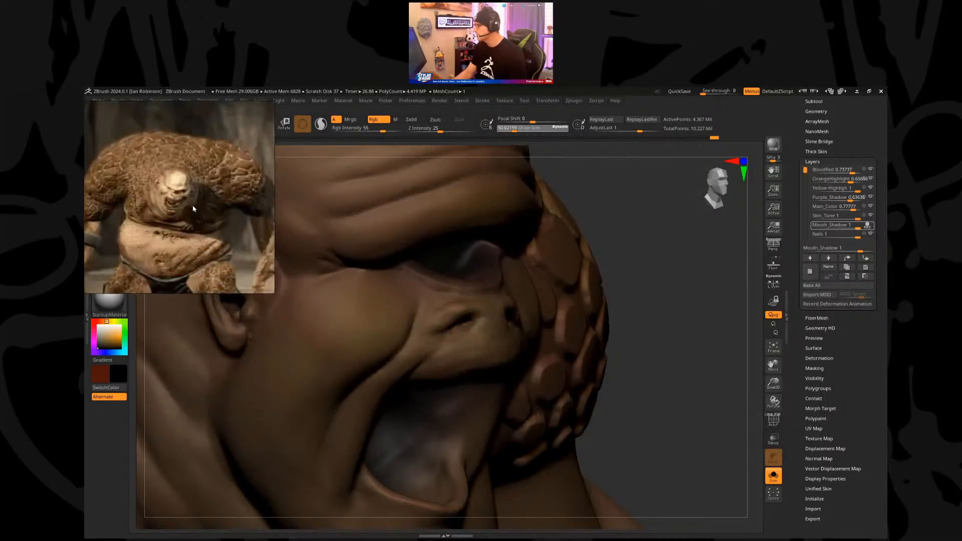
{"action": "scroll", "coordinate": [290, 243], "scroll_direction": "down", "scroll_amount": 3}
{"action": "scroll", "coordinate": [353, 237], "scroll_direction": "up", "scroll_amount": 5}
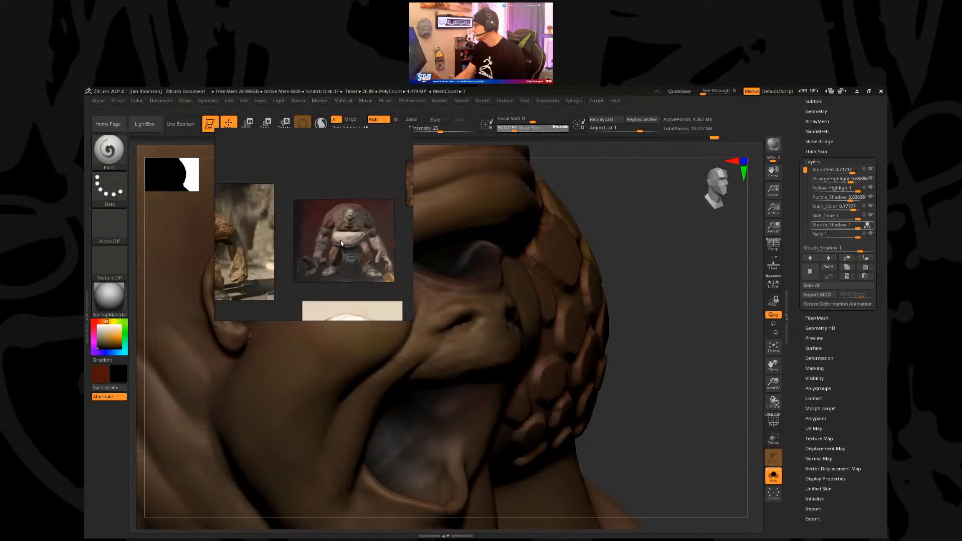
{"action": "middle_click_drag", "start_coordinate": [368, 245], "coordinate": [326, 254]}
{"action": "scroll", "coordinate": [326, 254], "scroll_direction": "up", "scroll_amount": 2}
{"action": "scroll", "coordinate": [326, 255], "scroll_direction": "down", "scroll_amount": 2}
{"action": "scroll", "coordinate": [333, 230], "scroll_direction": "up", "scroll_amount": 5}
{"action": "scroll", "coordinate": [337, 220], "scroll_direction": "down", "scroll_amount": 2}
{"action": "scroll", "coordinate": [334, 224], "scroll_direction": "up", "scroll_amount": 2}
{"action": "scroll", "coordinate": [332, 229], "scroll_direction": "down", "scroll_amount": 3}
{"action": "key", "text": "alt+Tab"}
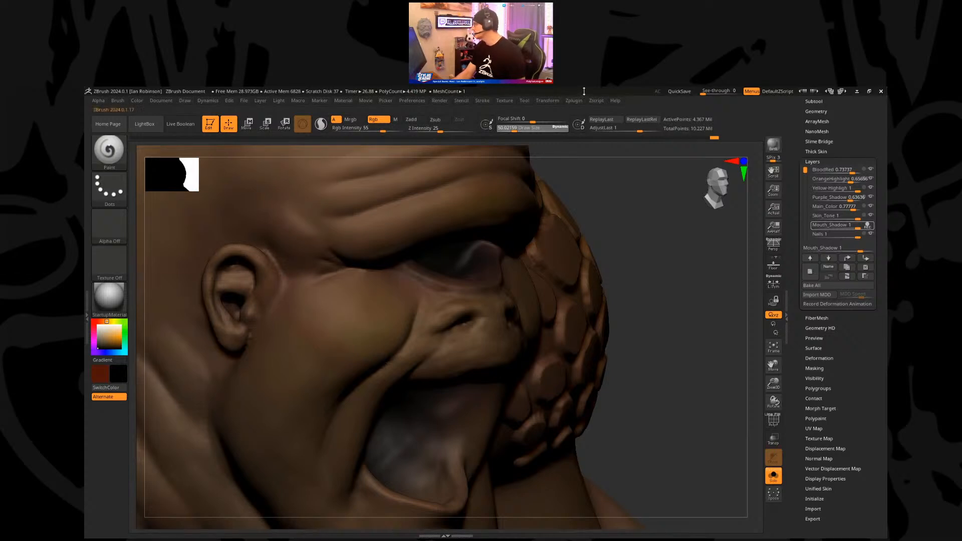
Step: Return to the front view of the face and stop recording on the Mouth_Shadow layer
{"action": "left_click_drag", "start_coordinate": [630, 165], "coordinate": [603, 172], "text": "shift"}
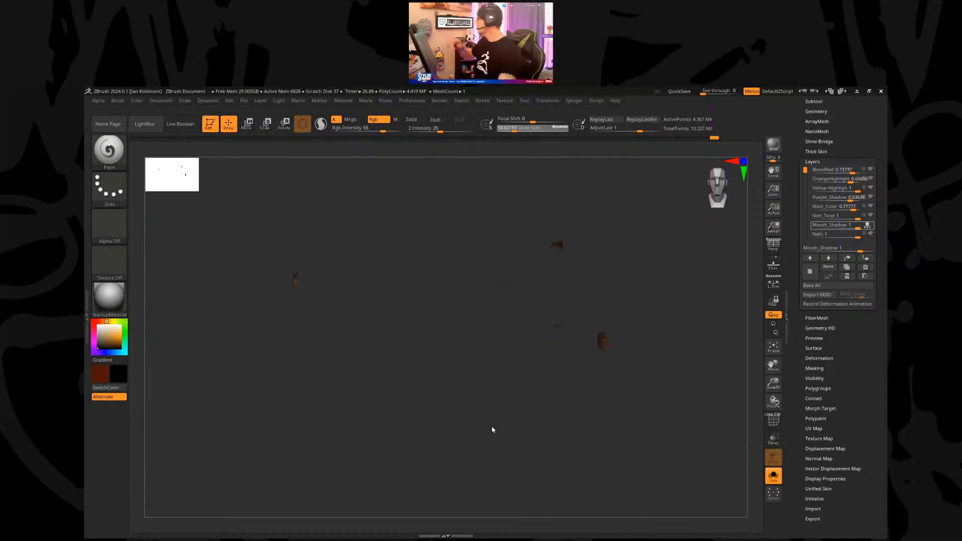
{"action": "left_click", "coordinate": [868, 226]}
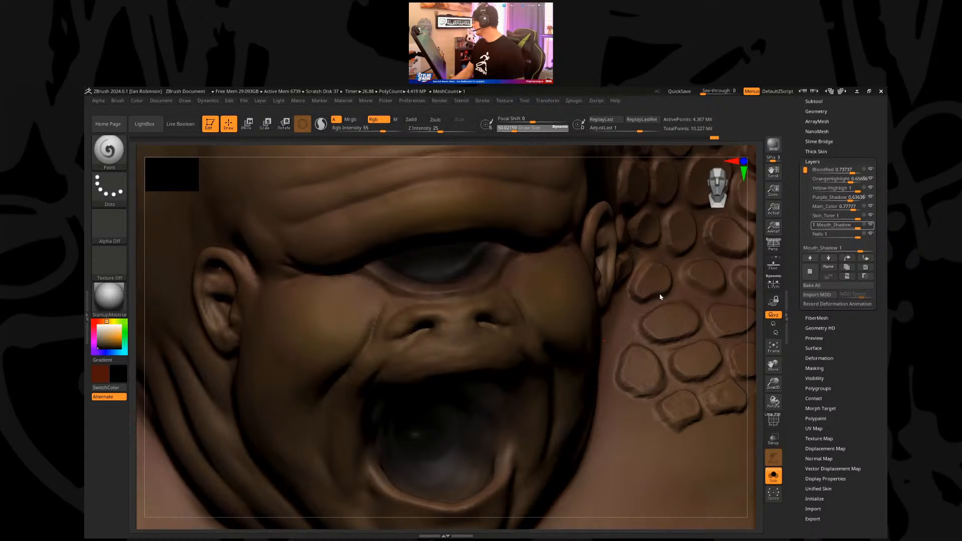
{"action": "scroll", "coordinate": [848, 148], "scroll_direction": "up", "scroll_amount": 4}
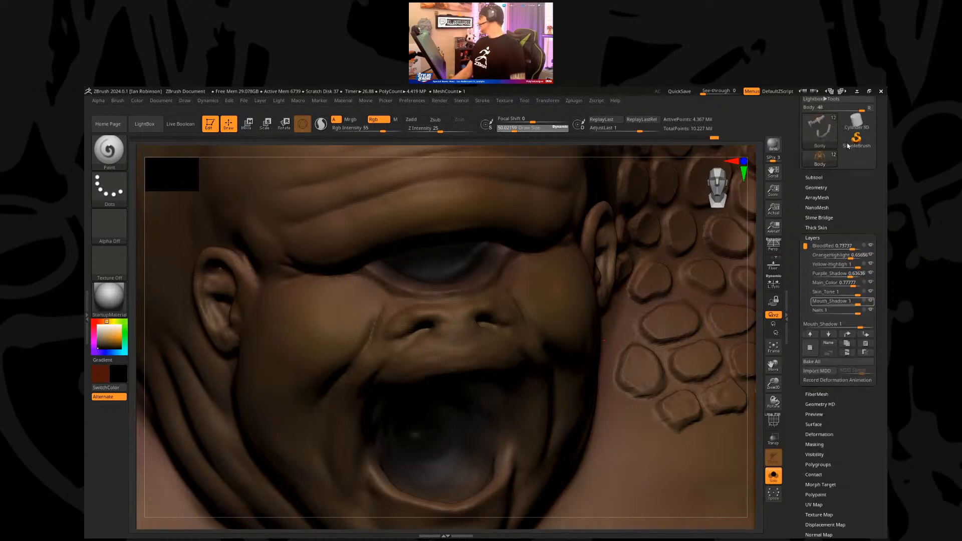
{"action": "scroll", "coordinate": [848, 149], "scroll_direction": "up", "scroll_amount": 7}
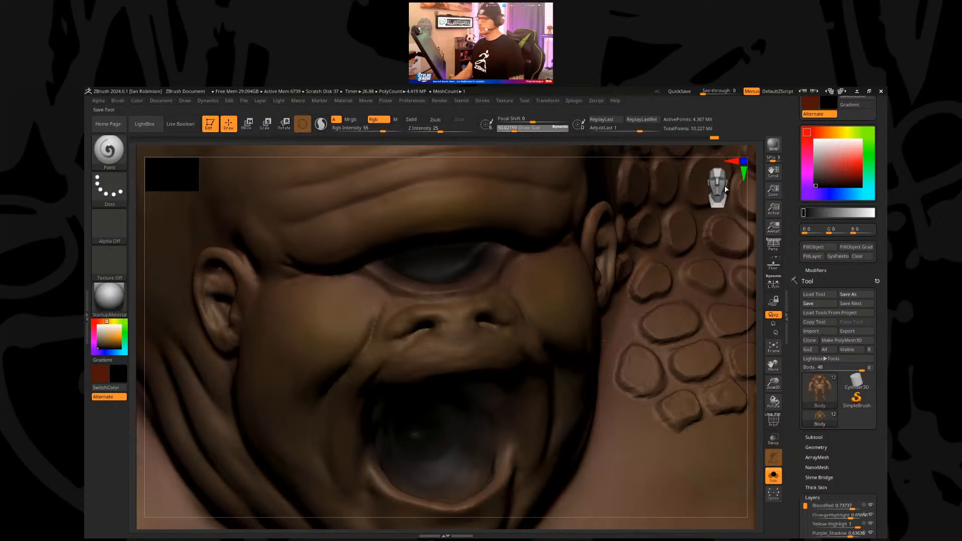
{"action": "key", "text": "alt+Tab"}
{"action": "key", "text": "Tab"}
{"action": "key", "text": "Tab"}
{"action": "key", "text": "Tab"}
{"action": "key", "text": "Tab"}
{"action": "key", "text": "Tab"}
{"action": "key", "text": "Tab"}
{"action": "key", "text": "Tab"}
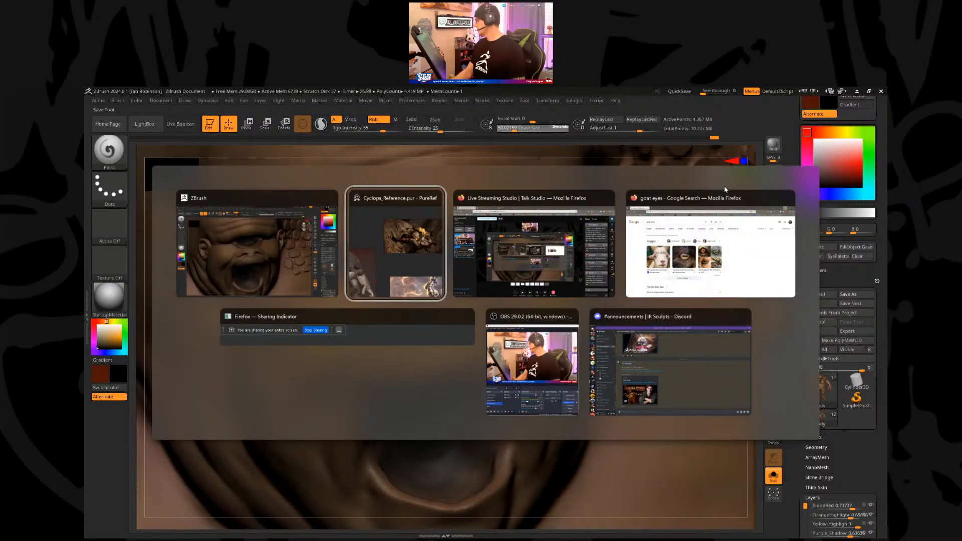
{"action": "key", "text": "Tab"}
{"action": "key", "text": "Tab"}
{"action": "key", "text": "Tab"}
{"action": "key", "text": "Tab"}
{"action": "key", "text": "Tab"}
{"action": "key", "text": "Tab"}
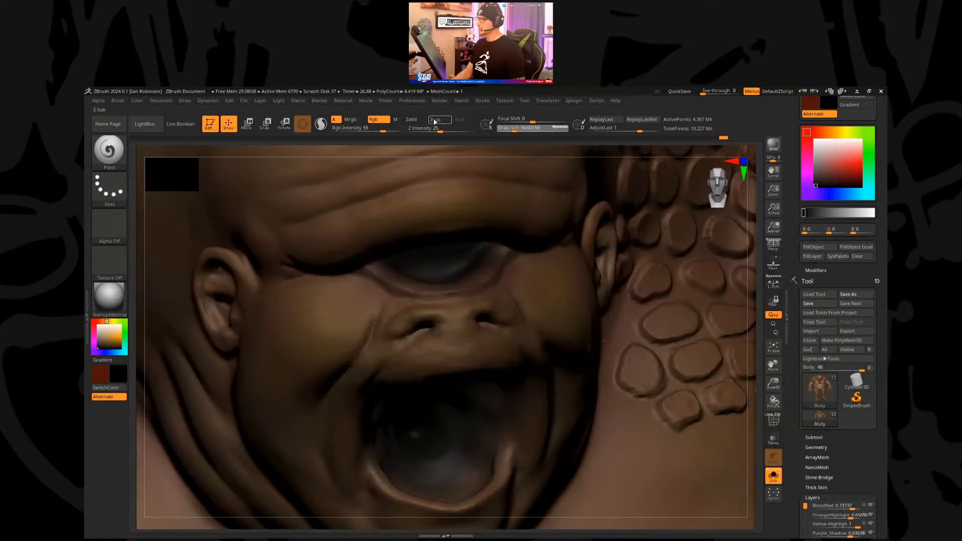
Step: Set the Z Intensity to 28 and save the tool as a new version, Cyclops_BlockOut_004.ztl
{"action": "left_click_drag", "start_coordinate": [441, 127], "coordinate": [444, 127]}
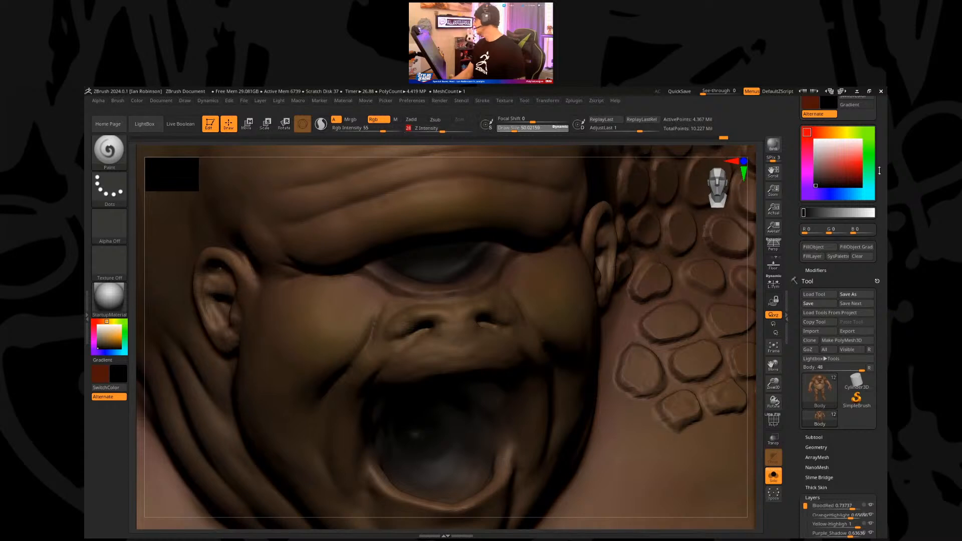
{"action": "left_click", "coordinate": [871, 296]}
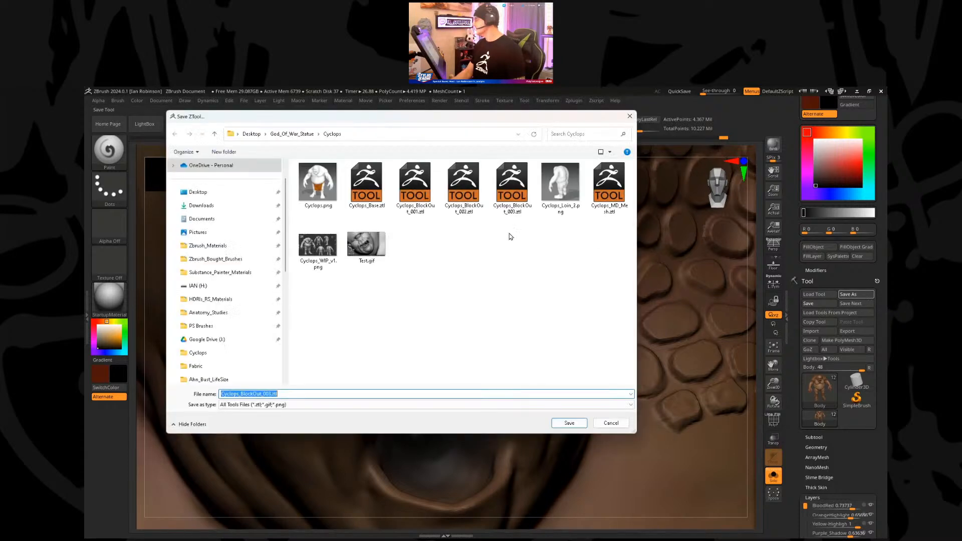
{"action": "key", "text": "Right"}
{"action": "key", "text": "BackSpace"}
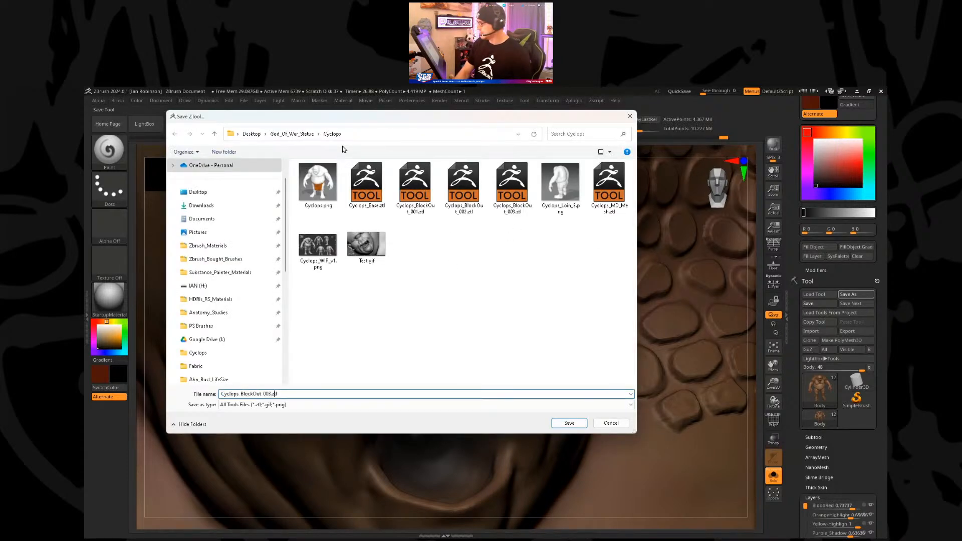
{"action": "type", "text": "4"}
{"action": "key", "text": "Return"}
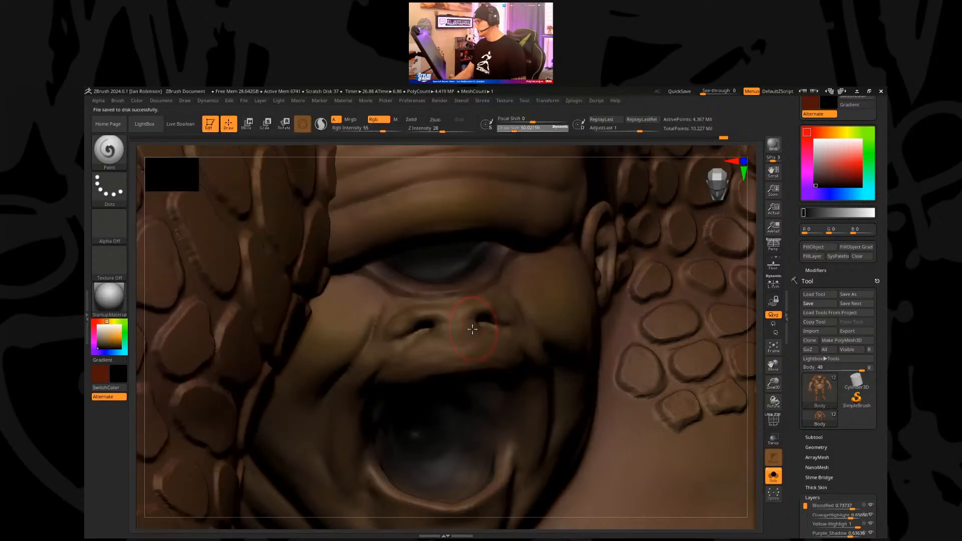
Step: Frame the whole creature, show all subtools again and review the paint from the front and side
{"action": "right_click_drag", "start_coordinate": [468, 335], "coordinate": [419, 198]}
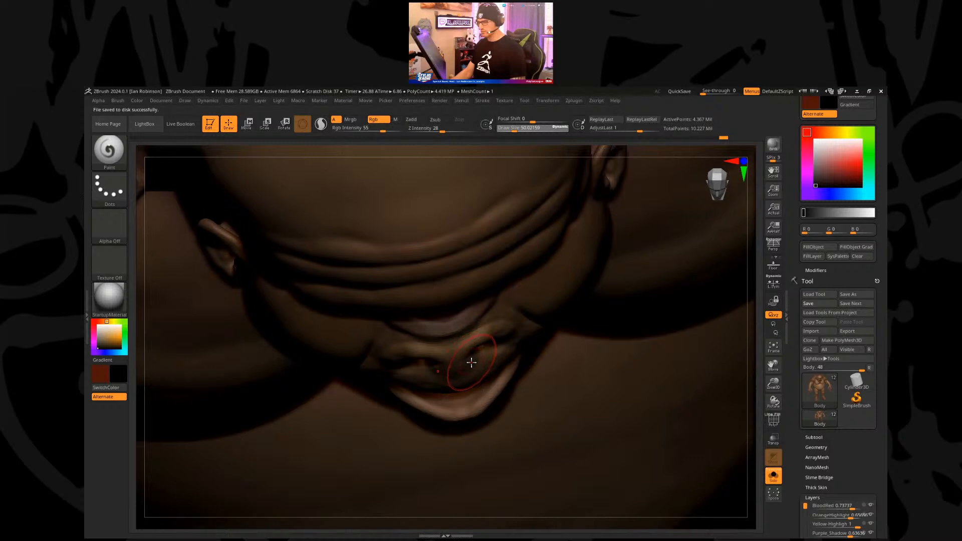
{"action": "key", "text": "f"}
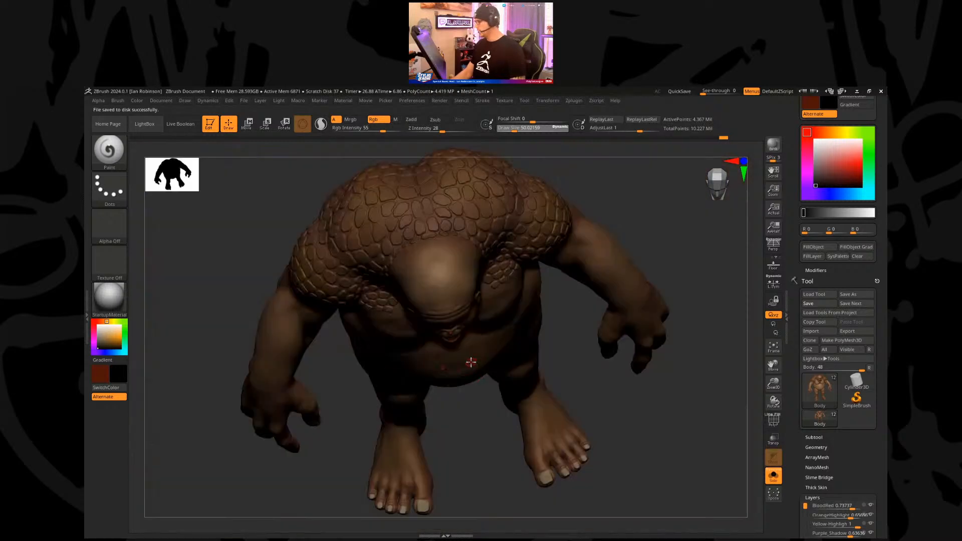
{"action": "right_click_drag", "start_coordinate": [610, 403], "coordinate": [715, 311]}
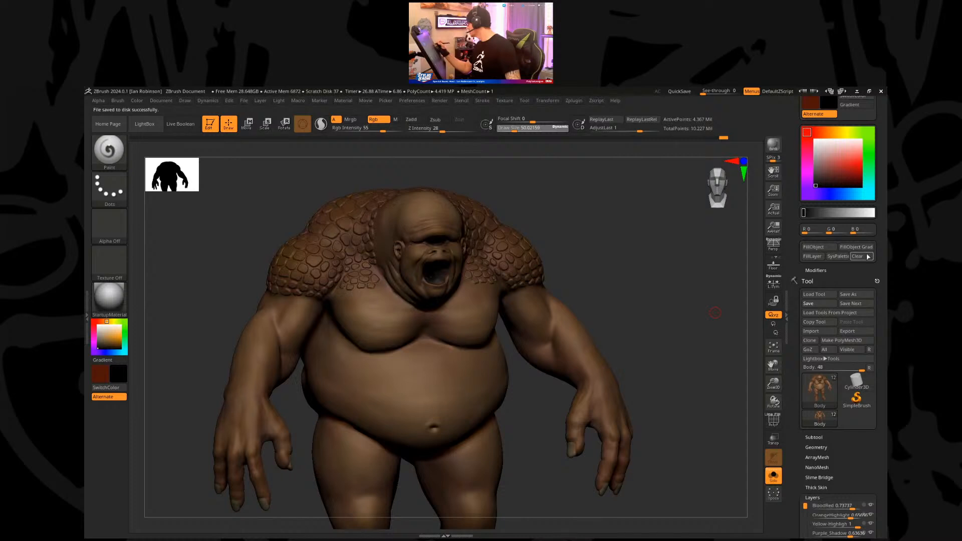
{"action": "scroll", "coordinate": [867, 271], "scroll_direction": "down", "scroll_amount": 5}
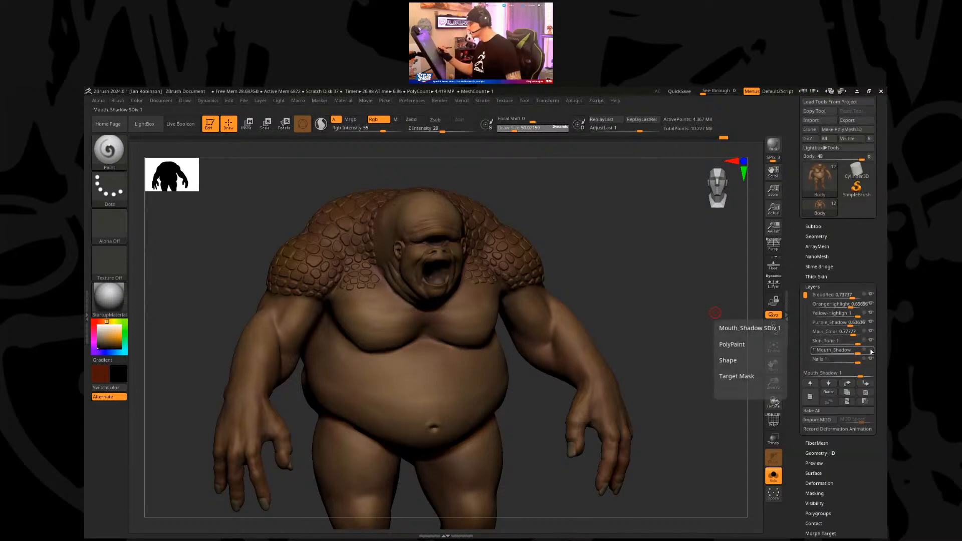
{"action": "mouse_move", "coordinate": [647, 329]}
{"action": "right_mouse_down"}
{"action": "mouse_move", "coordinate": [639, 316]}
{"action": "mouse_move", "coordinate": [627, 327]}
{"action": "mouse_move", "coordinate": [664, 329]}
{"action": "mouse_move", "coordinate": [698, 359]}
{"action": "mouse_move", "coordinate": [657, 302]}
{"action": "mouse_move", "coordinate": [675, 308]}
{"action": "mouse_move", "coordinate": [665, 264]}
{"action": "mouse_move", "coordinate": [679, 289]}
{"action": "mouse_move", "coordinate": [668, 305]}
{"action": "mouse_move", "coordinate": [659, 294]}
{"action": "mouse_move", "coordinate": [662, 336]}
{"action": "mouse_move", "coordinate": [668, 329]}
{"action": "mouse_move", "coordinate": [659, 355]}
{"action": "mouse_move", "coordinate": [645, 298]}
{"action": "right_mouse_up"}
{"action": "key", "text": "shift+ctrl+s"}
{"action": "right_click_drag", "start_coordinate": [640, 256], "coordinate": [693, 263]}
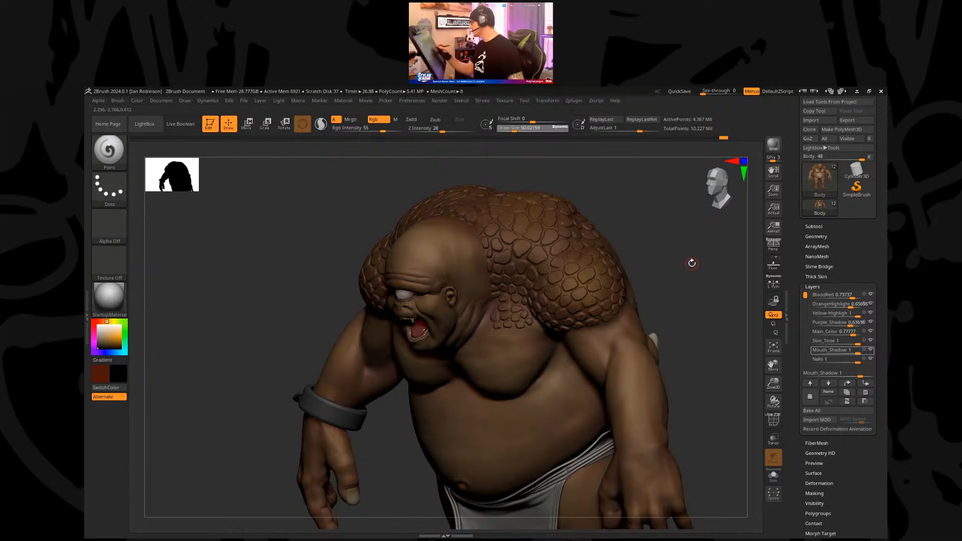
Step: Add a new layer to the body and name it Scales
{"action": "right_click_drag", "start_coordinate": [520, 256], "coordinate": [648, 260]}
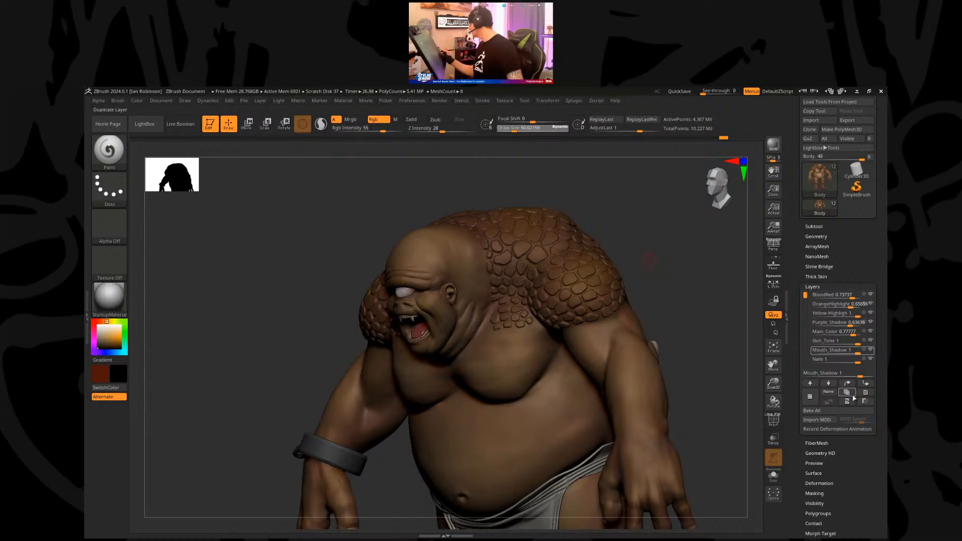
{"action": "left_click", "coordinate": [811, 397]}
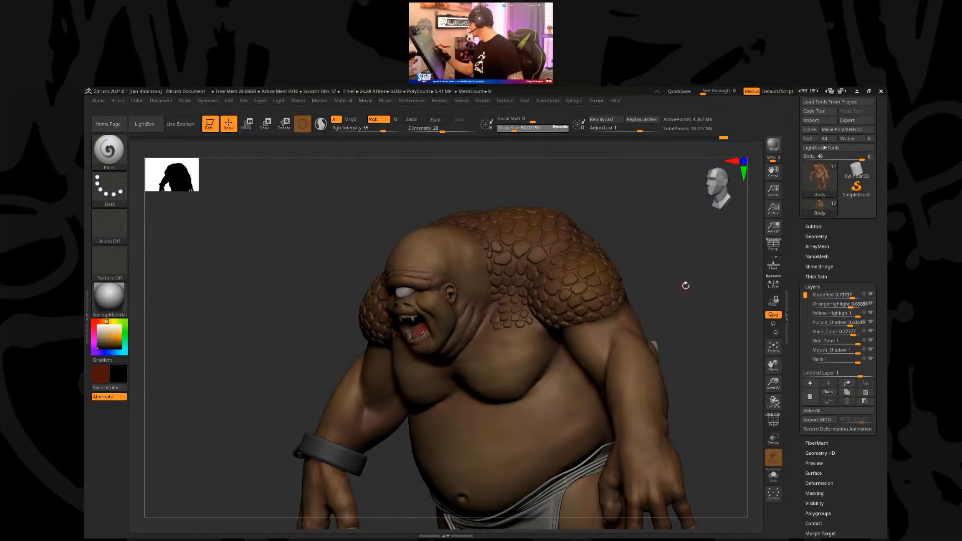
{"action": "right_click_drag", "start_coordinate": [683, 283], "coordinate": [676, 300]}
{"action": "left_click", "coordinate": [806, 315]}
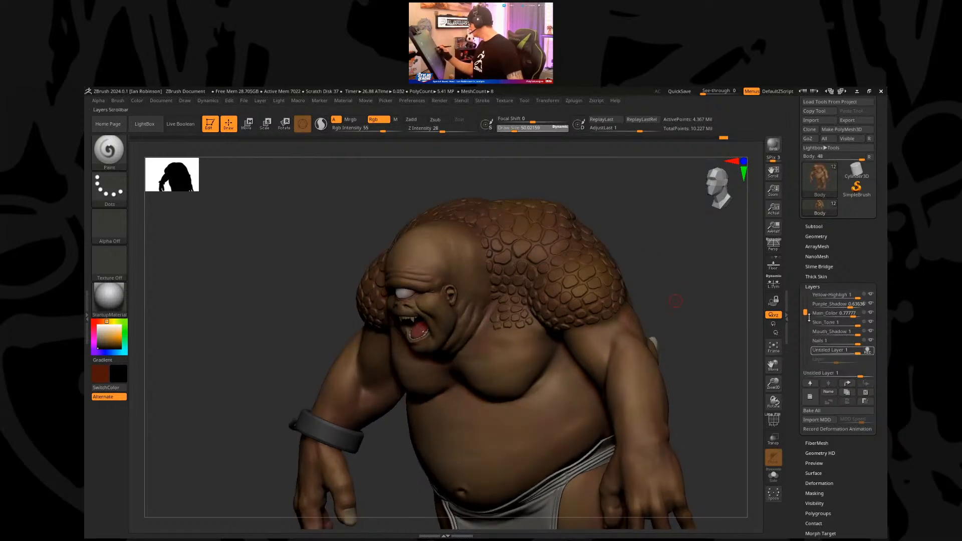
{"action": "left_click", "coordinate": [829, 392]}
{"action": "type", "text": "Sca"}
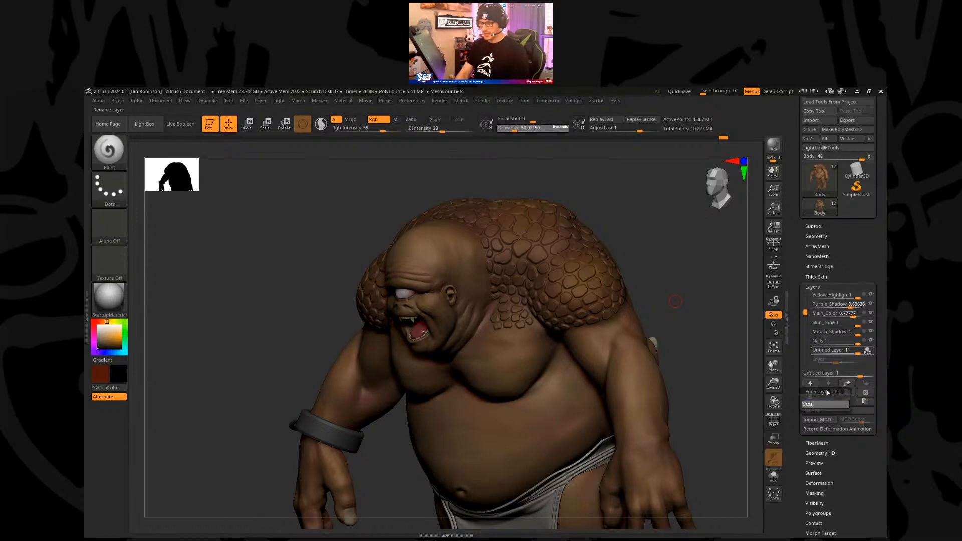
{"action": "type", "text": "les"}
{"action": "key", "text": "Return"}
Step: Pick a dark grey colour and set the Paint brush to a draw size of about 56 and RGB intensity 100 for the scales
{"action": "left_click_drag", "start_coordinate": [692, 301], "coordinate": [642, 317]}
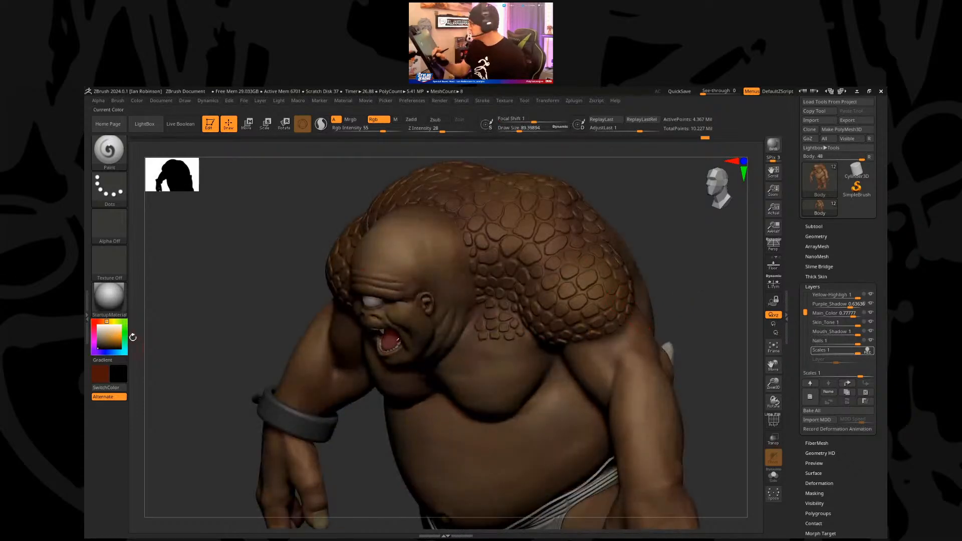
{"action": "left_click_drag", "start_coordinate": [511, 278], "coordinate": [501, 311]}
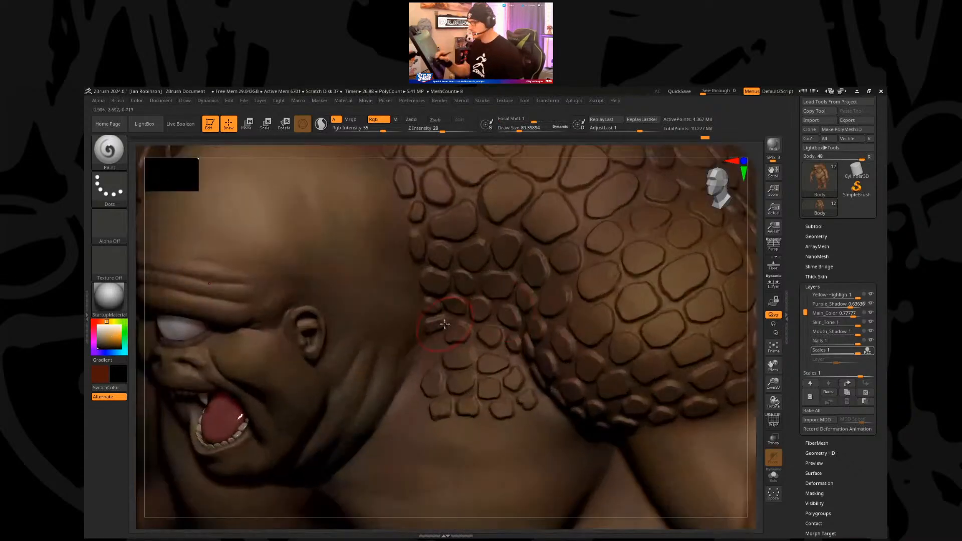
{"action": "left_click_drag", "start_coordinate": [106, 343], "coordinate": [101, 346]}
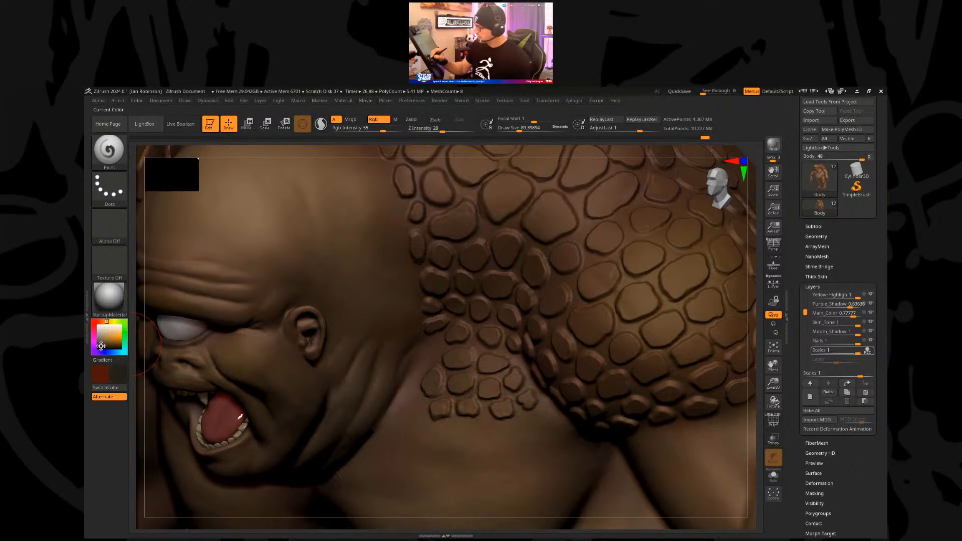
{"action": "right_click_drag", "start_coordinate": [524, 251], "coordinate": [520, 241]}
{"action": "key", "text": "s"}
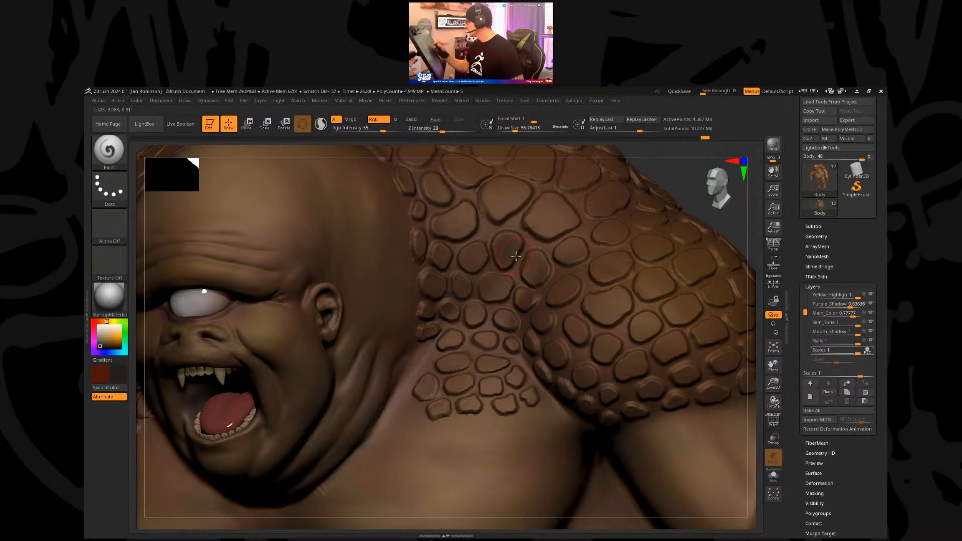
{"action": "left_click_drag", "start_coordinate": [382, 130], "coordinate": [406, 130]}
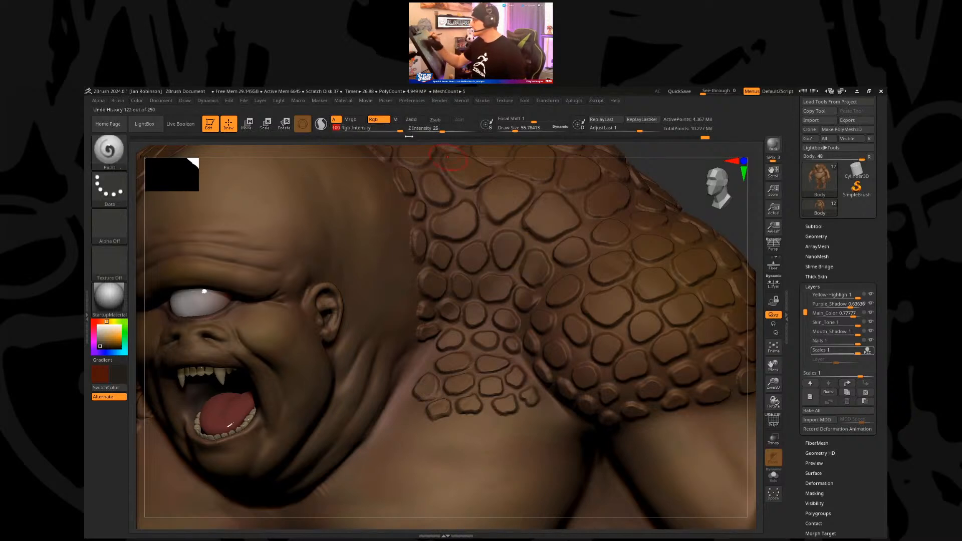
Step: Open the Paint brush's depth settings and turn on Depth Mask
{"action": "left_click", "coordinate": [136, 101]}
{"action": "left_click", "coordinate": [117, 100]}
{"action": "left_click", "coordinate": [132, 129]}
{"action": "scroll", "coordinate": [118, 250], "scroll_direction": "down", "scroll_amount": 5}
{"action": "left_click", "coordinate": [118, 248]}
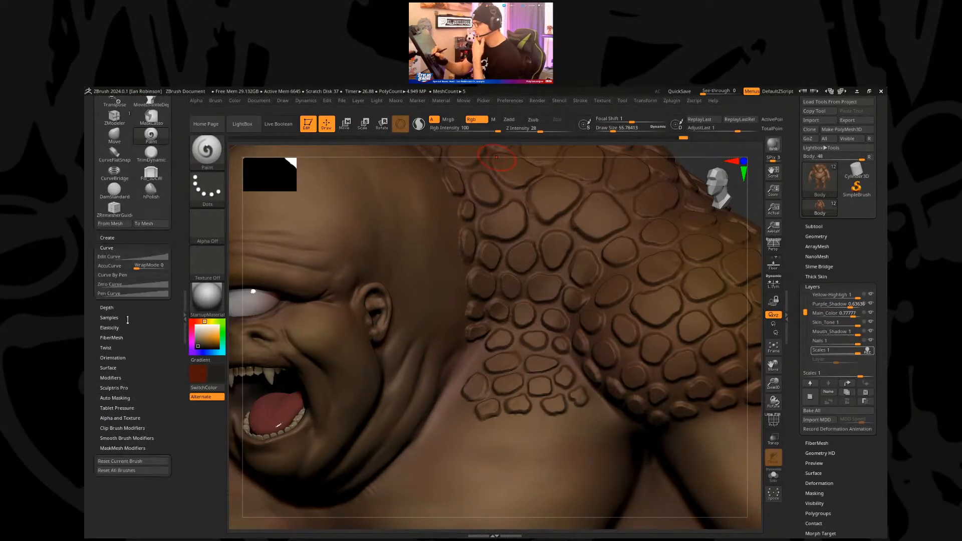
{"action": "left_click", "coordinate": [118, 248]}
{"action": "left_click", "coordinate": [107, 258]}
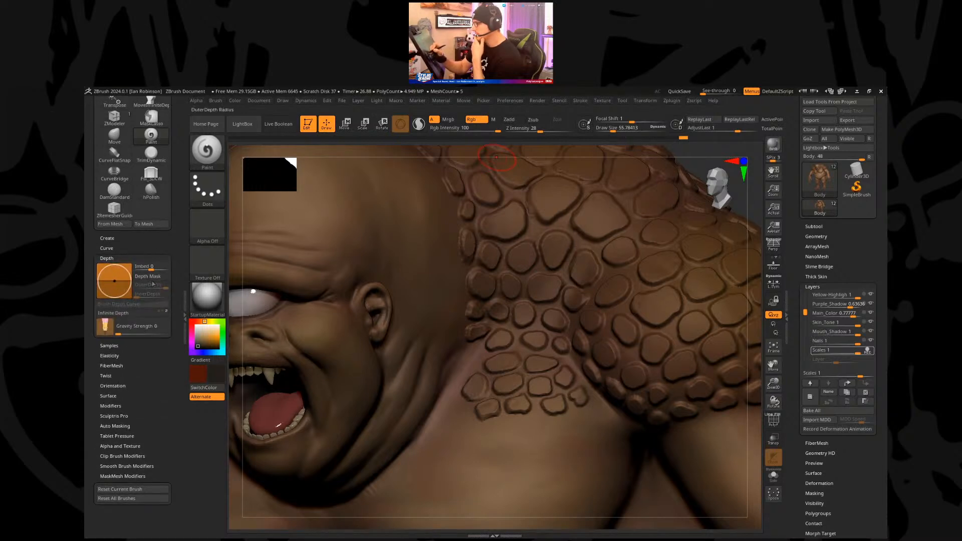
{"action": "left_click", "coordinate": [149, 276]}
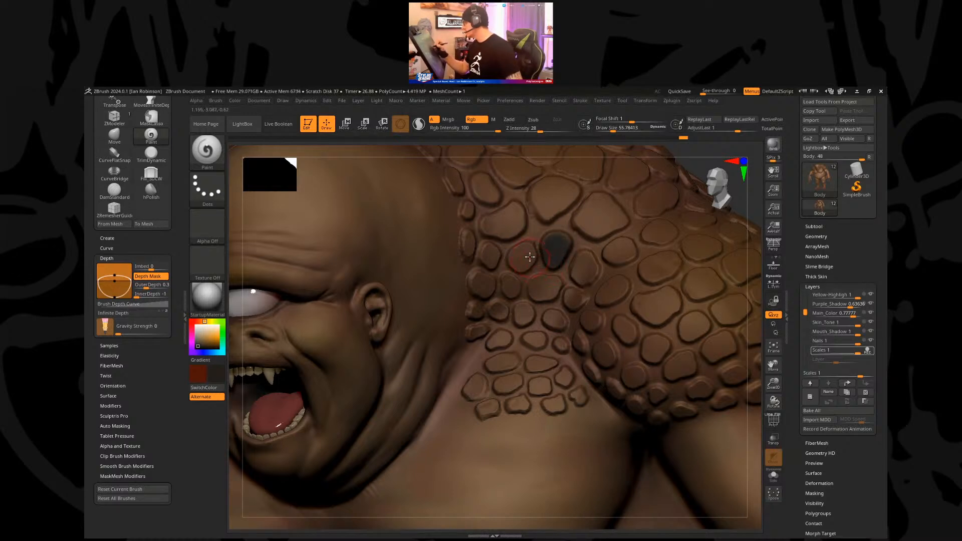
Step: Paint the upper group of neck scales dark grey, reducing the draw size to about 37
{"action": "left_click_drag", "start_coordinate": [584, 261], "coordinate": [578, 264]}
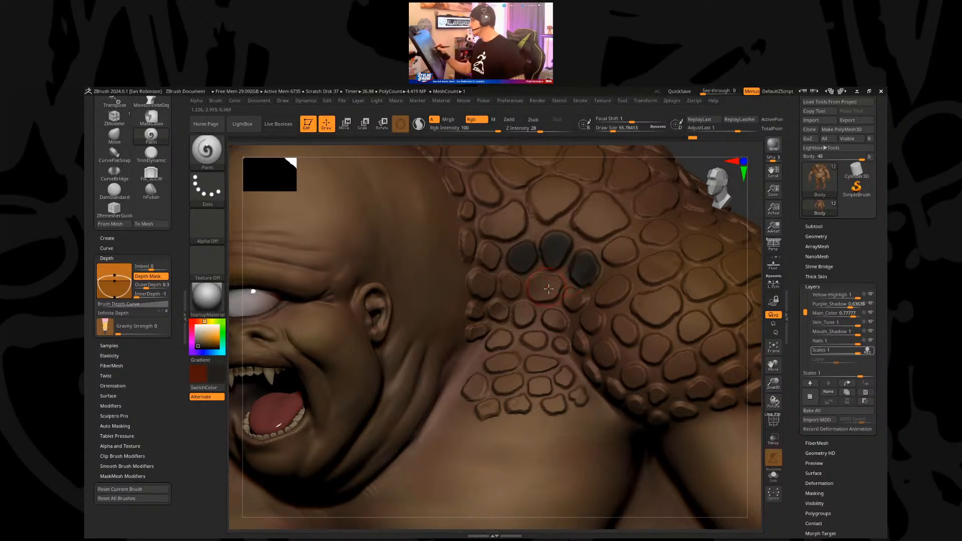
{"action": "right_click_drag", "start_coordinate": [554, 286], "coordinate": [572, 324], "text": "ctrl"}
{"action": "mouse_move", "coordinate": [539, 301]}
{"action": "left_mouse_down"}
{"action": "mouse_move", "coordinate": [531, 286]}
{"action": "mouse_move", "coordinate": [558, 291]}
{"action": "mouse_move", "coordinate": [546, 288]}
{"action": "left_mouse_up"}
{"action": "key", "text": "s"}
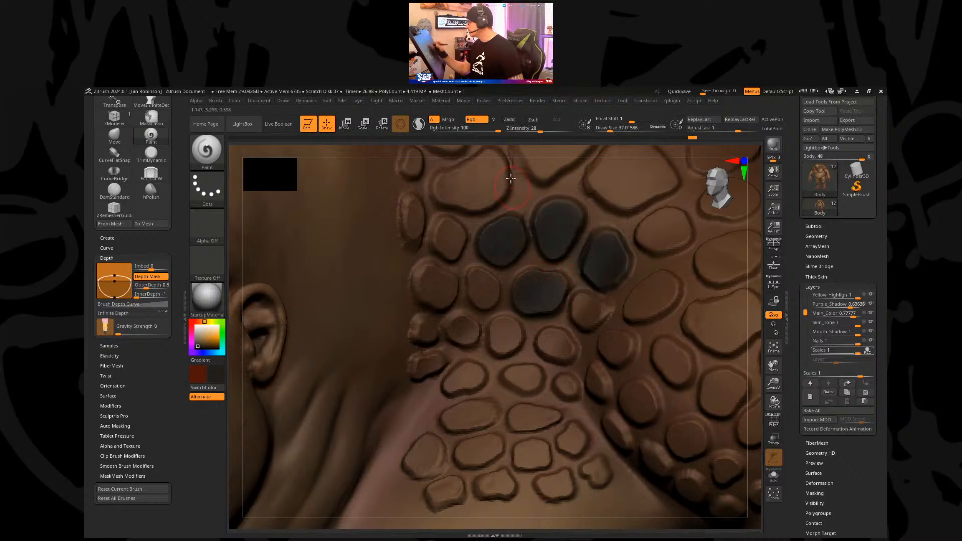
{"action": "mouse_move", "coordinate": [489, 297]}
{"action": "left_mouse_down"}
{"action": "mouse_move", "coordinate": [480, 289]}
{"action": "mouse_move", "coordinate": [490, 284]}
{"action": "left_mouse_up"}
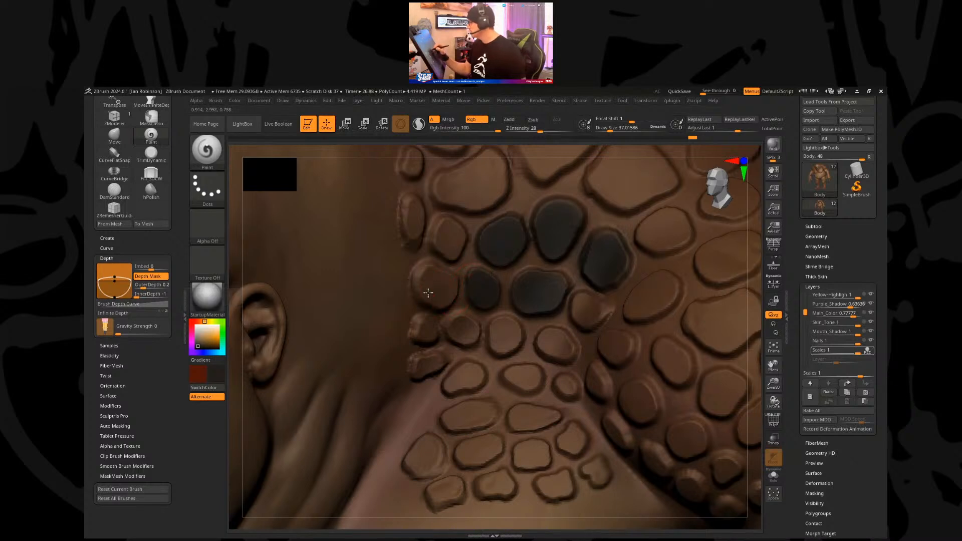
{"action": "left_click_drag", "start_coordinate": [437, 281], "coordinate": [425, 294]}
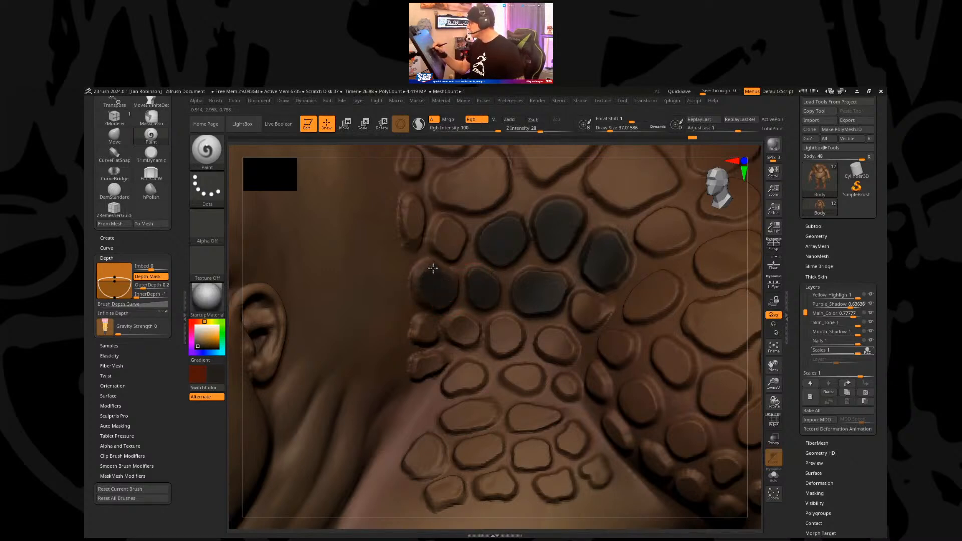
{"action": "left_click_drag", "start_coordinate": [455, 227], "coordinate": [452, 248]}
Step: Fill the remaining small scales from the side of the neck down to the collarbone with dark grey
{"action": "mouse_move", "coordinate": [470, 331]}
{"action": "left_mouse_down"}
{"action": "mouse_move", "coordinate": [460, 333]}
{"action": "mouse_move", "coordinate": [511, 348]}
{"action": "mouse_move", "coordinate": [528, 384]}
{"action": "left_mouse_up"}
{"action": "mouse_move", "coordinate": [566, 341]}
{"action": "left_mouse_down"}
{"action": "mouse_move", "coordinate": [549, 346]}
{"action": "mouse_move", "coordinate": [558, 347]}
{"action": "left_mouse_up"}
{"action": "left_click_drag", "start_coordinate": [469, 371], "coordinate": [464, 388]}
{"action": "left_click_drag", "start_coordinate": [600, 312], "coordinate": [578, 306]}
{"action": "mouse_move", "coordinate": [431, 360]}
{"action": "left_mouse_down"}
{"action": "mouse_move", "coordinate": [421, 364]}
{"action": "mouse_move", "coordinate": [456, 368]}
{"action": "left_mouse_up"}
{"action": "mouse_move", "coordinate": [456, 421]}
{"action": "left_mouse_down"}
{"action": "mouse_move", "coordinate": [539, 421]}
{"action": "mouse_move", "coordinate": [513, 438]}
{"action": "left_mouse_up"}
{"action": "mouse_move", "coordinate": [463, 457]}
{"action": "left_mouse_down"}
{"action": "mouse_move", "coordinate": [499, 444]}
{"action": "mouse_move", "coordinate": [539, 456]}
{"action": "mouse_move", "coordinate": [585, 441]}
{"action": "left_mouse_up"}
{"action": "mouse_move", "coordinate": [586, 481]}
{"action": "left_mouse_down"}
{"action": "mouse_move", "coordinate": [598, 472]}
{"action": "mouse_move", "coordinate": [557, 482]}
{"action": "mouse_move", "coordinate": [571, 489]}
{"action": "left_mouse_up"}
{"action": "mouse_move", "coordinate": [489, 487]}
{"action": "left_mouse_down"}
{"action": "mouse_move", "coordinate": [506, 486]}
{"action": "mouse_move", "coordinate": [441, 496]}
{"action": "mouse_move", "coordinate": [448, 490]}
{"action": "mouse_move", "coordinate": [420, 454]}
{"action": "mouse_move", "coordinate": [430, 447]}
{"action": "left_mouse_up"}
{"action": "left_click_drag", "start_coordinate": [565, 384], "coordinate": [559, 399]}
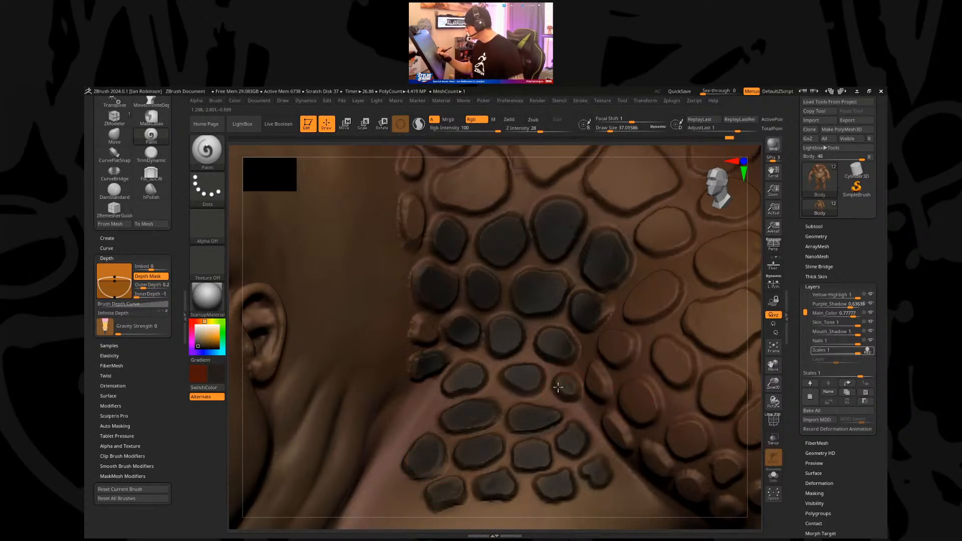
{"action": "left_click_drag", "start_coordinate": [428, 328], "coordinate": [422, 335]}
Step: Paint the larger scales above the neck patch and along its edge near the back of the head dark grey
{"action": "right_click_drag", "start_coordinate": [497, 326], "coordinate": [484, 372], "text": "alt"}
{"action": "right_click_drag", "start_coordinate": [493, 295], "coordinate": [478, 365], "text": "alt"}
{"action": "mouse_move", "coordinate": [426, 301]}
{"action": "left_mouse_down"}
{"action": "mouse_move", "coordinate": [444, 306]}
{"action": "mouse_move", "coordinate": [477, 277]}
{"action": "left_mouse_up"}
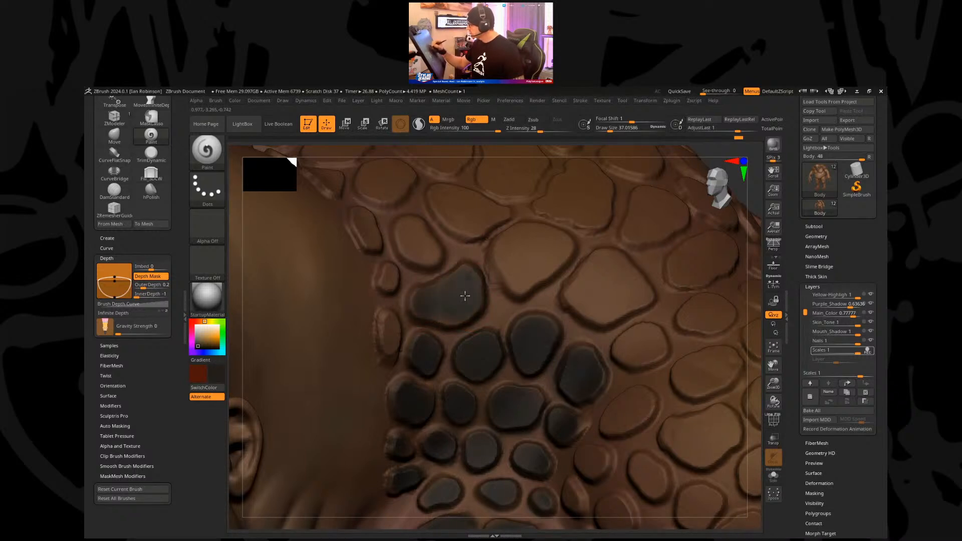
{"action": "right_click_drag", "start_coordinate": [473, 317], "coordinate": [444, 322]}
{"action": "mouse_move", "coordinate": [383, 336]}
{"action": "left_mouse_down"}
{"action": "mouse_move", "coordinate": [395, 316]}
{"action": "mouse_move", "coordinate": [393, 281]}
{"action": "mouse_move", "coordinate": [391, 291]}
{"action": "mouse_move", "coordinate": [373, 229]}
{"action": "mouse_move", "coordinate": [387, 240]}
{"action": "left_mouse_up"}
{"action": "mouse_move", "coordinate": [513, 278]}
{"action": "left_mouse_down"}
{"action": "mouse_move", "coordinate": [531, 232]}
{"action": "mouse_move", "coordinate": [552, 228]}
{"action": "mouse_move", "coordinate": [550, 258]}
{"action": "mouse_move", "coordinate": [560, 260]}
{"action": "mouse_move", "coordinate": [534, 270]}
{"action": "left_mouse_up"}
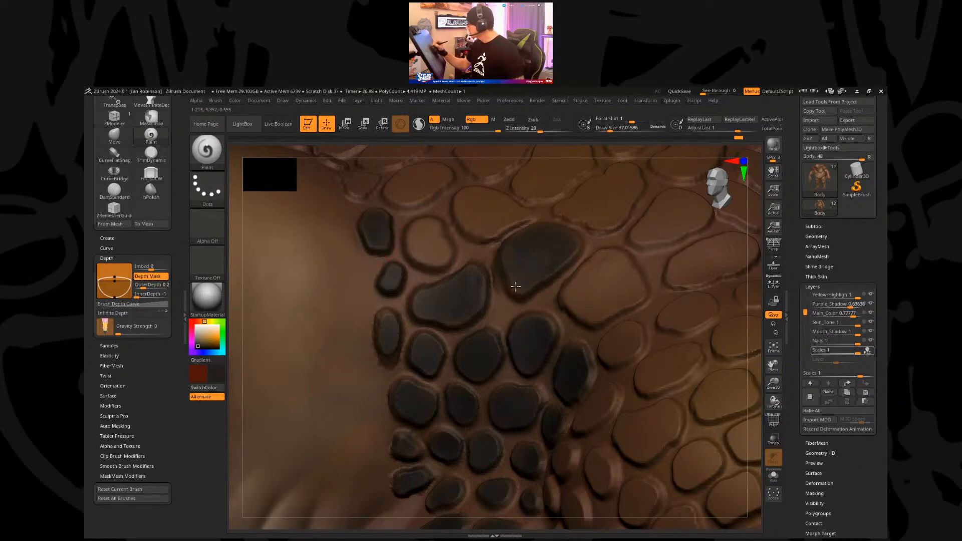
{"action": "mouse_move", "coordinate": [574, 308]}
{"action": "left_mouse_down"}
{"action": "mouse_move", "coordinate": [586, 273]}
{"action": "mouse_move", "coordinate": [611, 258]}
{"action": "mouse_move", "coordinate": [631, 288]}
{"action": "mouse_move", "coordinate": [599, 307]}
{"action": "mouse_move", "coordinate": [574, 293]}
{"action": "left_mouse_up"}
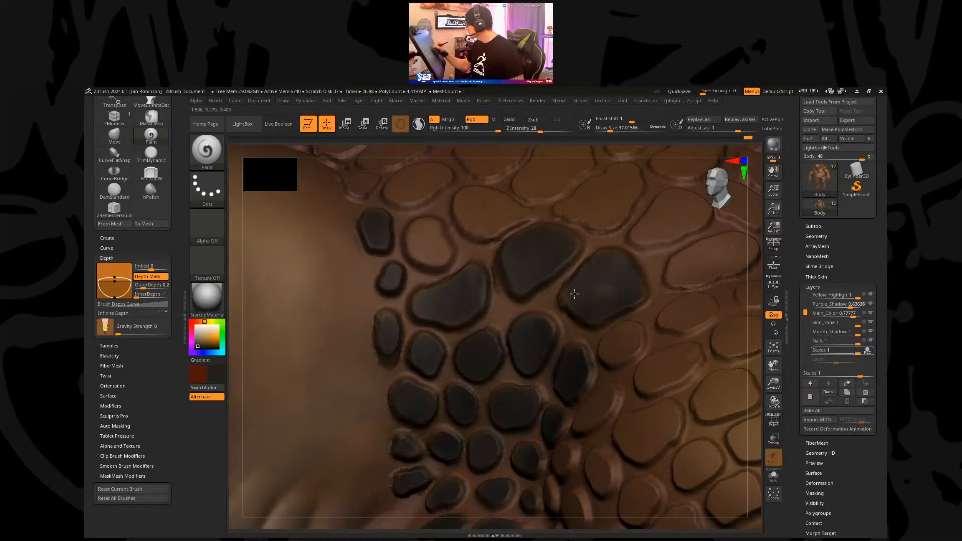
{"action": "left_click_drag", "start_coordinate": [602, 345], "coordinate": [635, 341]}
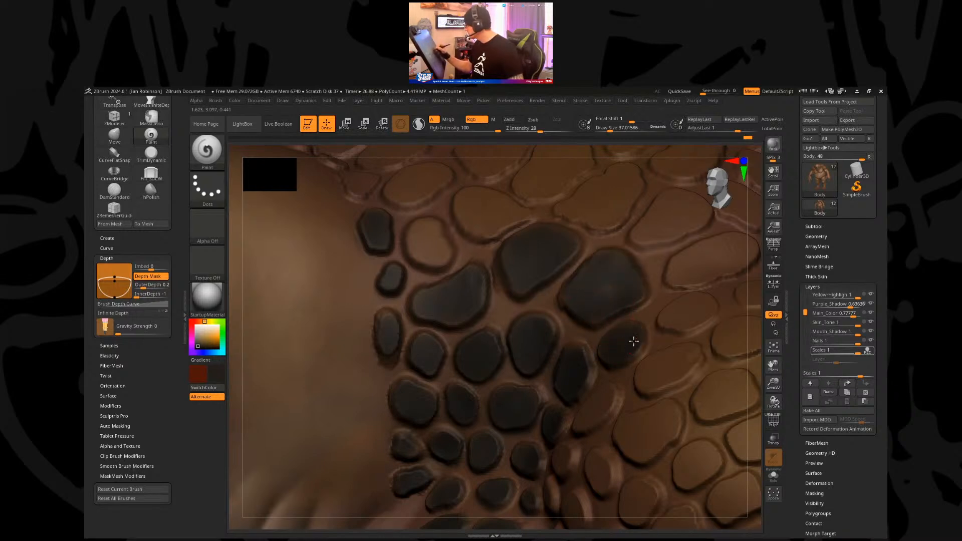
Step: Darken the scales in the crease where the neck patch meets the shoulder
{"action": "mouse_move", "coordinate": [620, 350]}
{"action": "right_mouse_down"}
{"action": "mouse_move", "coordinate": [629, 369]}
{"action": "mouse_move", "coordinate": [596, 400]}
{"action": "right_mouse_up"}
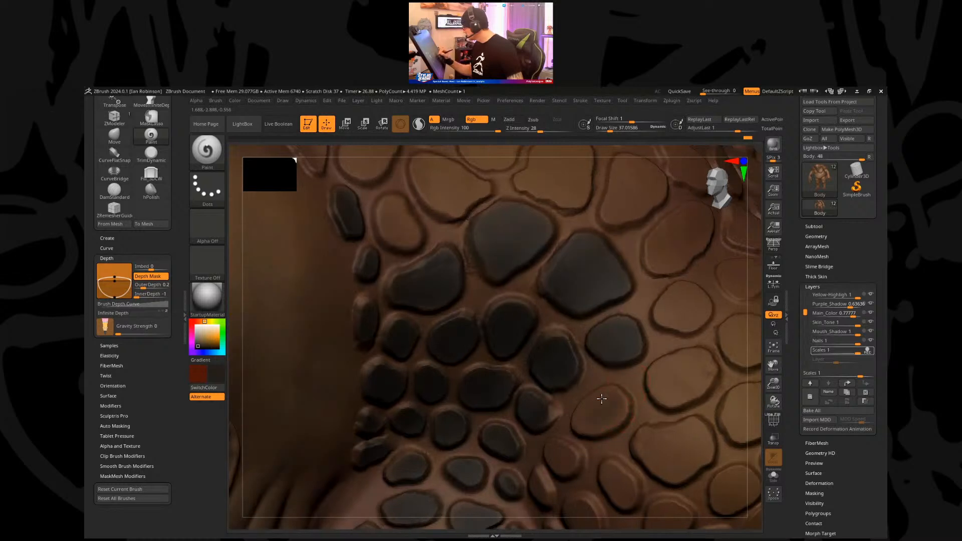
{"action": "left_click_drag", "start_coordinate": [614, 404], "coordinate": [602, 415]}
{"action": "mouse_move", "coordinate": [550, 451]}
{"action": "left_mouse_down"}
{"action": "mouse_move", "coordinate": [569, 453]}
{"action": "mouse_move", "coordinate": [577, 441]}
{"action": "left_mouse_up"}
{"action": "mouse_move", "coordinate": [570, 435]}
{"action": "right_mouse_down"}
{"action": "mouse_move", "coordinate": [533, 344]}
{"action": "mouse_move", "coordinate": [518, 389]}
{"action": "mouse_move", "coordinate": [537, 369]}
{"action": "mouse_move", "coordinate": [476, 342]}
{"action": "right_mouse_up"}
{"action": "mouse_move", "coordinate": [476, 342]}
{"action": "left_mouse_down"}
{"action": "mouse_move", "coordinate": [485, 415]}
{"action": "mouse_move", "coordinate": [501, 394]}
{"action": "mouse_move", "coordinate": [533, 380]}
{"action": "mouse_move", "coordinate": [540, 394]}
{"action": "mouse_move", "coordinate": [551, 349]}
{"action": "left_mouse_up"}
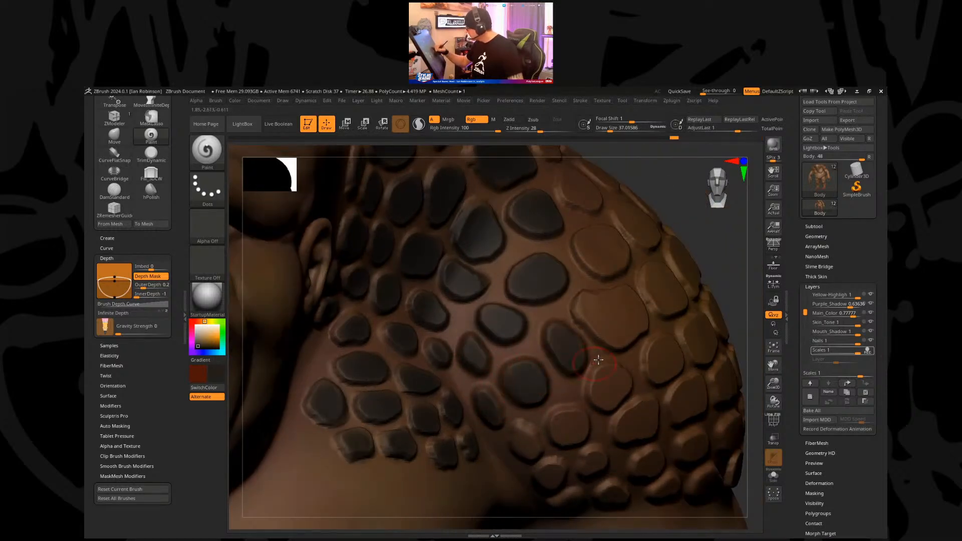
Step: Paint the scales across the front of the shoulder dark grey, down toward the armpit
{"action": "right_click_drag", "start_coordinate": [597, 388], "coordinate": [588, 375]}
{"action": "left_click_drag", "start_coordinate": [568, 417], "coordinate": [579, 440]}
{"action": "left_click_drag", "start_coordinate": [525, 453], "coordinate": [531, 432]}
{"action": "mouse_move", "coordinate": [600, 380]}
{"action": "left_mouse_down"}
{"action": "mouse_move", "coordinate": [616, 396]}
{"action": "mouse_move", "coordinate": [614, 377]}
{"action": "left_mouse_up"}
{"action": "mouse_move", "coordinate": [612, 332]}
{"action": "left_mouse_down"}
{"action": "mouse_move", "coordinate": [593, 321]}
{"action": "mouse_move", "coordinate": [607, 303]}
{"action": "mouse_move", "coordinate": [642, 312]}
{"action": "mouse_move", "coordinate": [631, 349]}
{"action": "mouse_move", "coordinate": [609, 334]}
{"action": "left_mouse_up"}
{"action": "mouse_move", "coordinate": [635, 421]}
{"action": "left_mouse_down"}
{"action": "mouse_move", "coordinate": [643, 436]}
{"action": "mouse_move", "coordinate": [591, 473]}
{"action": "mouse_move", "coordinate": [550, 467]}
{"action": "left_mouse_up"}
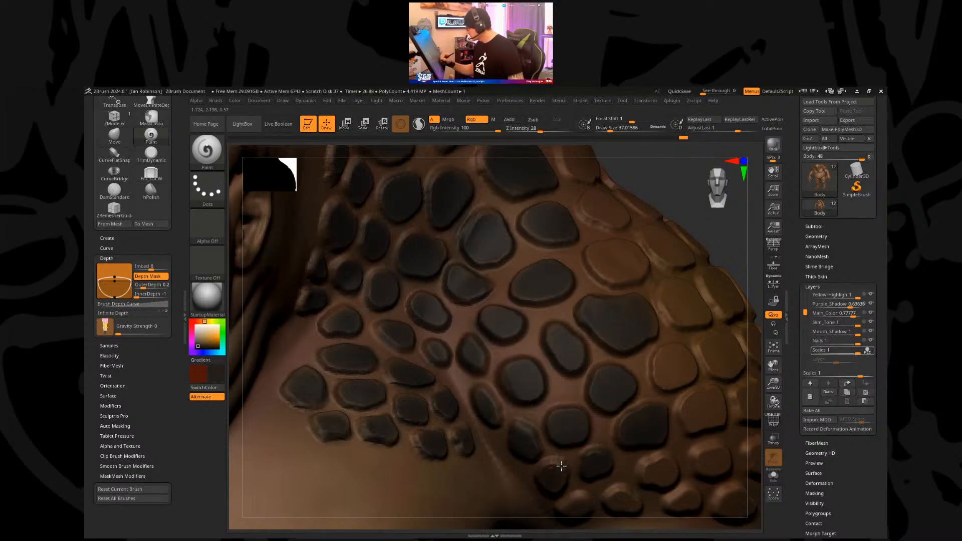
Step: Darken the front scales along the shoulder's lower edge, undoing one stray stroke
{"action": "right_click_drag", "start_coordinate": [613, 447], "coordinate": [500, 386], "text": "alt"}
{"action": "left_click_drag", "start_coordinate": [700, 278], "coordinate": [674, 275]}
{"action": "mouse_move", "coordinate": [569, 317]}
{"action": "left_mouse_down"}
{"action": "mouse_move", "coordinate": [572, 295]}
{"action": "mouse_move", "coordinate": [589, 308]}
{"action": "mouse_move", "coordinate": [584, 318]}
{"action": "mouse_move", "coordinate": [544, 333]}
{"action": "mouse_move", "coordinate": [536, 321]}
{"action": "mouse_move", "coordinate": [592, 313]}
{"action": "mouse_move", "coordinate": [574, 326]}
{"action": "mouse_move", "coordinate": [632, 353]}
{"action": "mouse_move", "coordinate": [620, 401]}
{"action": "mouse_move", "coordinate": [627, 415]}
{"action": "left_mouse_up"}
{"action": "key", "text": "ctrl+z"}
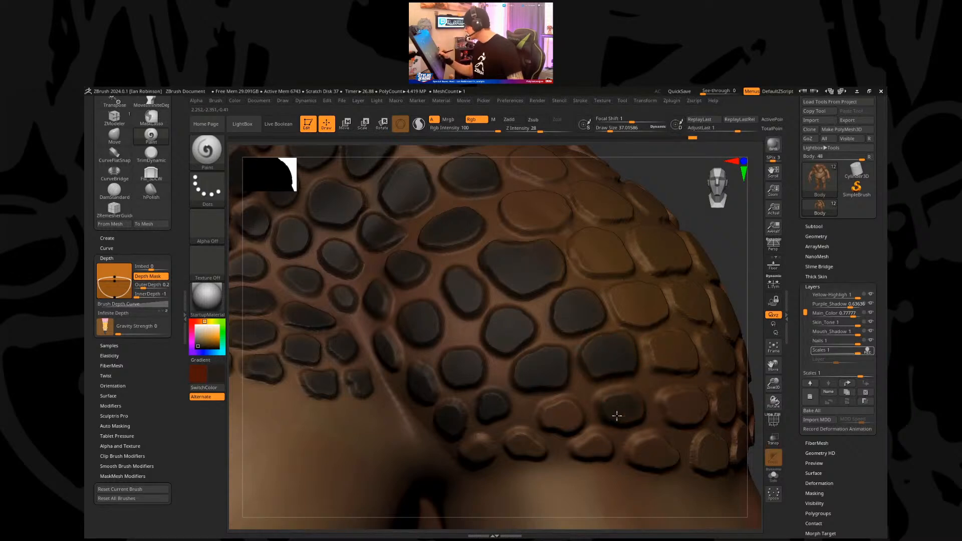
{"action": "mouse_move", "coordinate": [590, 454]}
{"action": "left_mouse_down"}
{"action": "mouse_move", "coordinate": [549, 419]}
{"action": "mouse_move", "coordinate": [534, 448]}
{"action": "mouse_move", "coordinate": [476, 442]}
{"action": "left_mouse_up"}
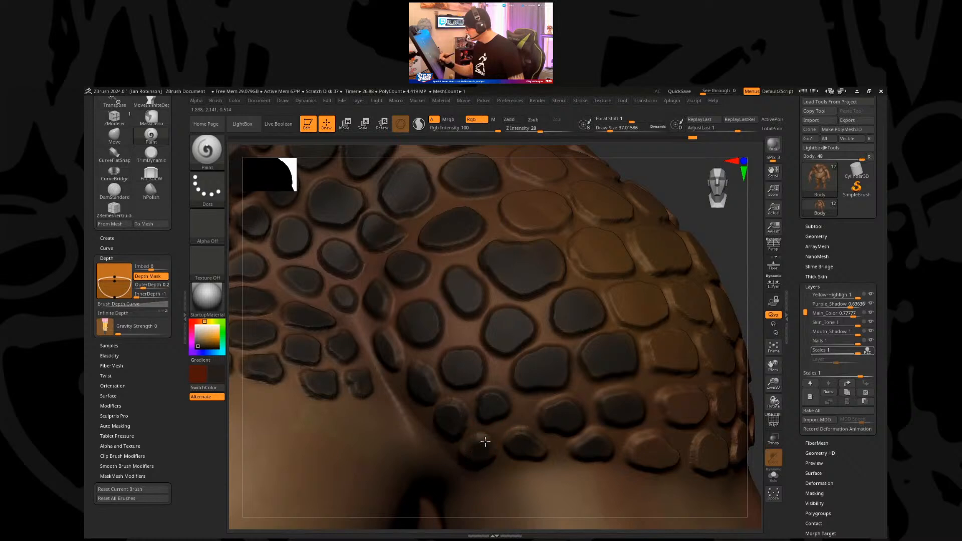
Step: Continue the dark grey paint along the shoulder's lower rows around to the outer arm
{"action": "mouse_move", "coordinate": [607, 419]}
{"action": "right_mouse_down"}
{"action": "mouse_move", "coordinate": [607, 369]}
{"action": "mouse_move", "coordinate": [669, 354]}
{"action": "mouse_move", "coordinate": [536, 443]}
{"action": "right_mouse_up"}
{"action": "mouse_move", "coordinate": [536, 443]}
{"action": "left_mouse_down"}
{"action": "mouse_move", "coordinate": [569, 457]}
{"action": "mouse_move", "coordinate": [567, 419]}
{"action": "mouse_move", "coordinate": [621, 463]}
{"action": "mouse_move", "coordinate": [621, 481]}
{"action": "left_mouse_up"}
{"action": "mouse_move", "coordinate": [575, 371]}
{"action": "left_mouse_down"}
{"action": "mouse_move", "coordinate": [556, 364]}
{"action": "mouse_move", "coordinate": [650, 356]}
{"action": "mouse_move", "coordinate": [659, 380]}
{"action": "mouse_move", "coordinate": [622, 369]}
{"action": "mouse_move", "coordinate": [630, 407]}
{"action": "mouse_move", "coordinate": [664, 415]}
{"action": "mouse_move", "coordinate": [669, 456]}
{"action": "mouse_move", "coordinate": [679, 444]}
{"action": "left_mouse_up"}
{"action": "mouse_move", "coordinate": [559, 320]}
{"action": "left_mouse_down"}
{"action": "mouse_move", "coordinate": [521, 300]}
{"action": "mouse_move", "coordinate": [571, 320]}
{"action": "mouse_move", "coordinate": [538, 328]}
{"action": "left_mouse_up"}
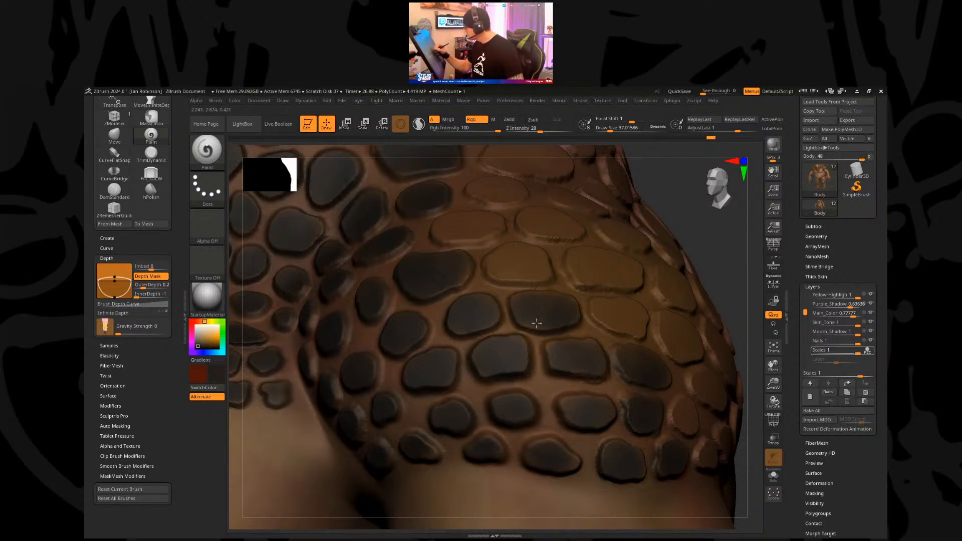
Step: Paint the large scales on the outer side of the shoulder dark grey, undoing a misplaced stroke
{"action": "right_click_drag", "start_coordinate": [580, 315], "coordinate": [584, 271]}
{"action": "mouse_move", "coordinate": [653, 244]}
{"action": "right_mouse_down"}
{"action": "mouse_move", "coordinate": [655, 255]}
{"action": "mouse_move", "coordinate": [681, 217]}
{"action": "mouse_move", "coordinate": [688, 237]}
{"action": "mouse_move", "coordinate": [647, 266]}
{"action": "right_mouse_up"}
{"action": "mouse_move", "coordinate": [434, 342]}
{"action": "left_mouse_down"}
{"action": "mouse_move", "coordinate": [448, 370]}
{"action": "mouse_move", "coordinate": [470, 340]}
{"action": "mouse_move", "coordinate": [427, 373]}
{"action": "mouse_move", "coordinate": [471, 346]}
{"action": "mouse_move", "coordinate": [455, 350]}
{"action": "left_mouse_up"}
{"action": "key", "text": "ctrl+z"}
{"action": "mouse_move", "coordinate": [408, 309]}
{"action": "left_mouse_down"}
{"action": "mouse_move", "coordinate": [383, 307]}
{"action": "mouse_move", "coordinate": [410, 299]}
{"action": "left_mouse_up"}
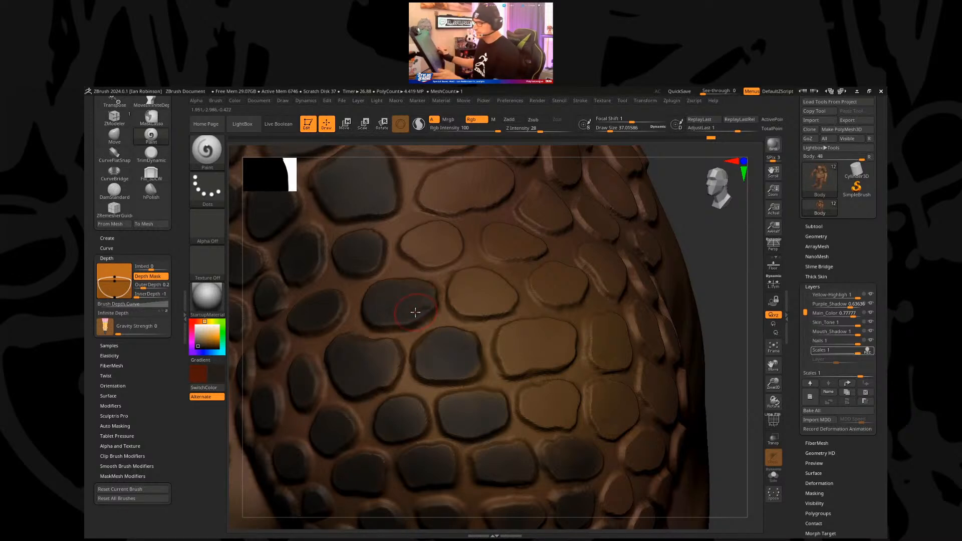
{"action": "mouse_move", "coordinate": [504, 343]}
{"action": "left_mouse_down"}
{"action": "mouse_move", "coordinate": [513, 332]}
{"action": "mouse_move", "coordinate": [550, 339]}
{"action": "left_mouse_up"}
{"action": "left_click_drag", "start_coordinate": [555, 348], "coordinate": [530, 357]}
{"action": "left_click_drag", "start_coordinate": [529, 396], "coordinate": [575, 416]}
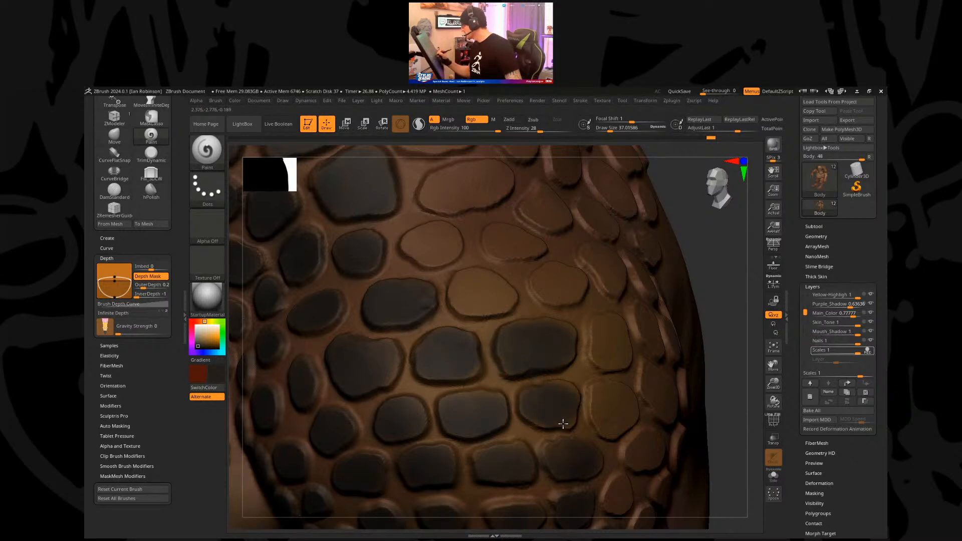
{"action": "mouse_move", "coordinate": [474, 281]}
{"action": "left_mouse_down"}
{"action": "mouse_move", "coordinate": [463, 294]}
{"action": "mouse_move", "coordinate": [484, 292]}
{"action": "mouse_move", "coordinate": [497, 306]}
{"action": "mouse_move", "coordinate": [480, 293]}
{"action": "left_mouse_up"}
Step: Darken the next scales toward the back of the shoulder
{"action": "mouse_move", "coordinate": [504, 289]}
{"action": "right_mouse_down"}
{"action": "mouse_move", "coordinate": [543, 345]}
{"action": "mouse_move", "coordinate": [441, 340]}
{"action": "right_mouse_up"}
{"action": "mouse_move", "coordinate": [601, 330]}
{"action": "left_mouse_down"}
{"action": "mouse_move", "coordinate": [591, 361]}
{"action": "mouse_move", "coordinate": [621, 334]}
{"action": "mouse_move", "coordinate": [590, 345]}
{"action": "left_mouse_up"}
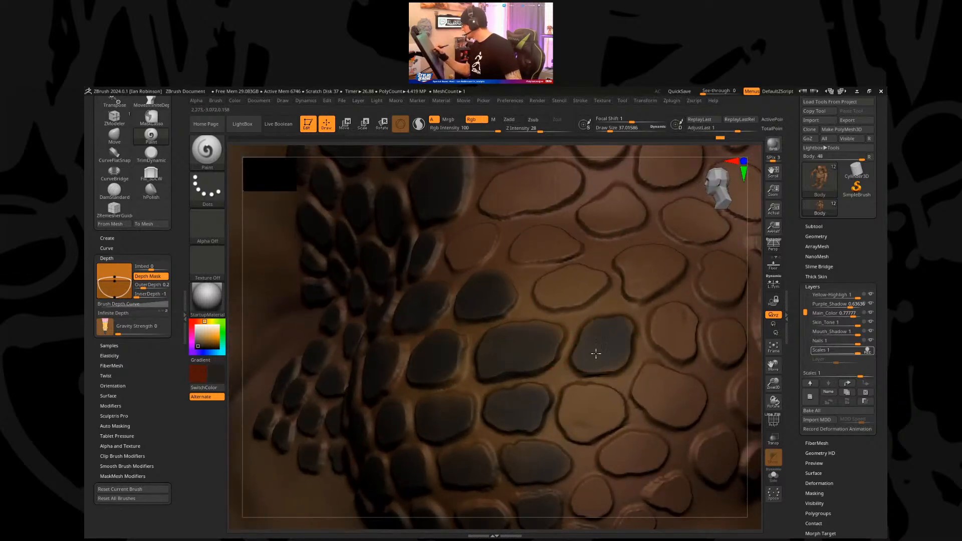
{"action": "mouse_move", "coordinate": [592, 418]}
{"action": "left_mouse_down"}
{"action": "mouse_move", "coordinate": [580, 419]}
{"action": "mouse_move", "coordinate": [659, 453]}
{"action": "mouse_move", "coordinate": [627, 445]}
{"action": "left_mouse_up"}
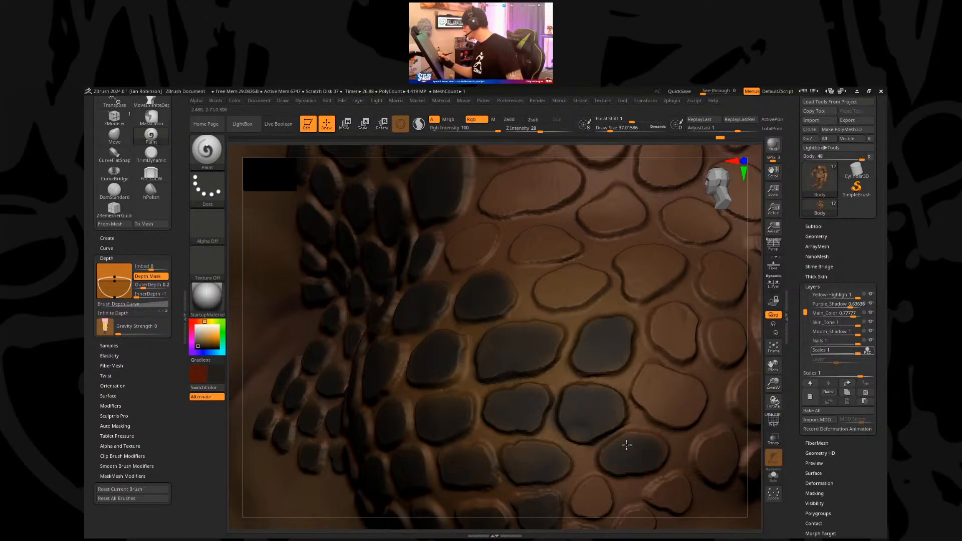
Step: Paint the first scales bordering the back of the head dark grey, along the top of the bald scalp
{"action": "right_click_drag", "start_coordinate": [627, 444], "coordinate": [422, 317]}
{"action": "mouse_move", "coordinate": [583, 418]}
{"action": "right_mouse_down", "text": "ctrl"}
{"action": "mouse_move", "coordinate": [506, 378]}
{"action": "mouse_move", "coordinate": [410, 421]}
{"action": "mouse_move", "coordinate": [687, 290]}
{"action": "mouse_move", "coordinate": [661, 331]}
{"action": "mouse_move", "coordinate": [664, 312]}
{"action": "mouse_move", "coordinate": [668, 339]}
{"action": "mouse_move", "coordinate": [671, 299]}
{"action": "mouse_move", "coordinate": [671, 321]}
{"action": "right_mouse_up", "text": "ctrl"}
{"action": "key", "text": "f"}
{"action": "right_click_drag", "start_coordinate": [671, 320], "coordinate": [651, 361], "text": "ctrl"}
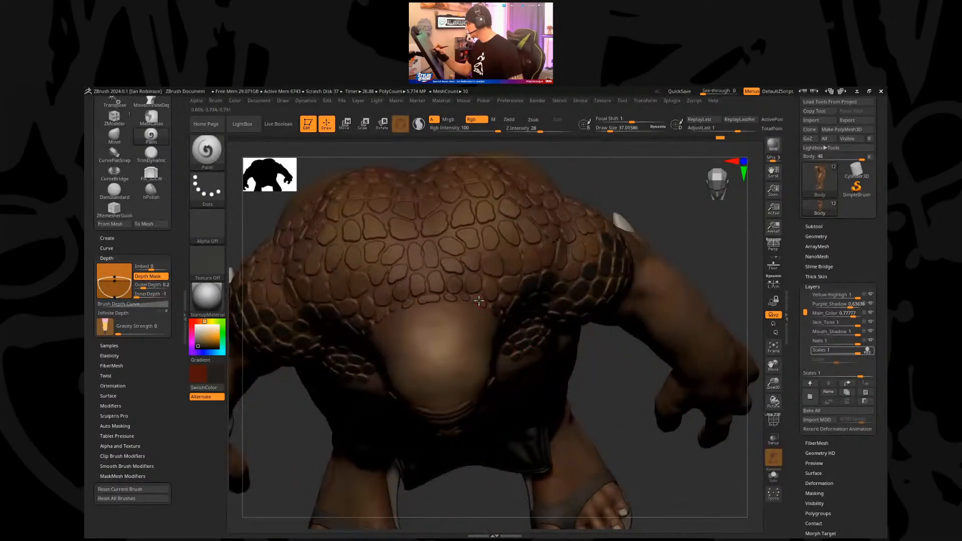
{"action": "right_click_drag", "start_coordinate": [506, 336], "coordinate": [476, 299], "text": "ctrl"}
{"action": "left_click_drag", "start_coordinate": [471, 295], "coordinate": [484, 307]}
{"action": "mouse_move", "coordinate": [417, 296]}
{"action": "left_mouse_down"}
{"action": "mouse_move", "coordinate": [312, 305]}
{"action": "mouse_move", "coordinate": [410, 285]}
{"action": "mouse_move", "coordinate": [350, 295]}
{"action": "mouse_move", "coordinate": [378, 287]}
{"action": "mouse_move", "coordinate": [365, 257]}
{"action": "mouse_move", "coordinate": [328, 268]}
{"action": "mouse_move", "coordinate": [422, 262]}
{"action": "mouse_move", "coordinate": [425, 280]}
{"action": "left_mouse_up"}
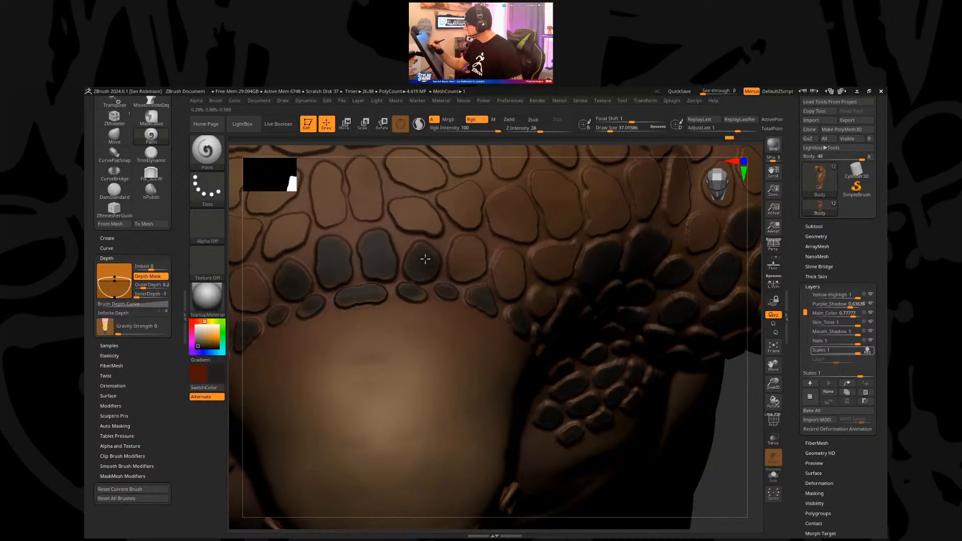
Step: Paint the second row of scales around the back of the bald scalp dark grey, plus neighbouring scales in the row above
{"action": "mouse_move", "coordinate": [454, 251]}
{"action": "left_mouse_down"}
{"action": "mouse_move", "coordinate": [465, 245]}
{"action": "mouse_move", "coordinate": [476, 265]}
{"action": "mouse_move", "coordinate": [457, 275]}
{"action": "mouse_move", "coordinate": [471, 251]}
{"action": "mouse_move", "coordinate": [514, 274]}
{"action": "left_mouse_up"}
{"action": "right_click_drag", "start_coordinate": [521, 314], "coordinate": [503, 256]}
{"action": "mouse_move", "coordinate": [446, 217]}
{"action": "left_mouse_down"}
{"action": "mouse_move", "coordinate": [440, 201]}
{"action": "mouse_move", "coordinate": [471, 198]}
{"action": "mouse_move", "coordinate": [469, 219]}
{"action": "mouse_move", "coordinate": [393, 215]}
{"action": "mouse_move", "coordinate": [408, 200]}
{"action": "left_mouse_up"}
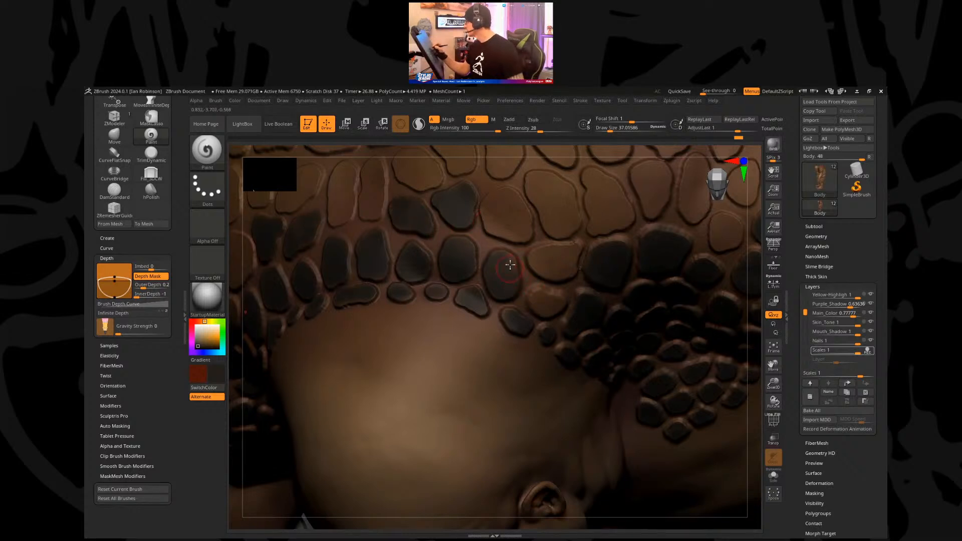
{"action": "mouse_move", "coordinate": [553, 245]}
{"action": "left_mouse_down"}
{"action": "mouse_move", "coordinate": [543, 256]}
{"action": "mouse_move", "coordinate": [552, 273]}
{"action": "mouse_move", "coordinate": [570, 260]}
{"action": "mouse_move", "coordinate": [553, 253]}
{"action": "left_mouse_up"}
{"action": "left_click_drag", "start_coordinate": [541, 303], "coordinate": [531, 302]}
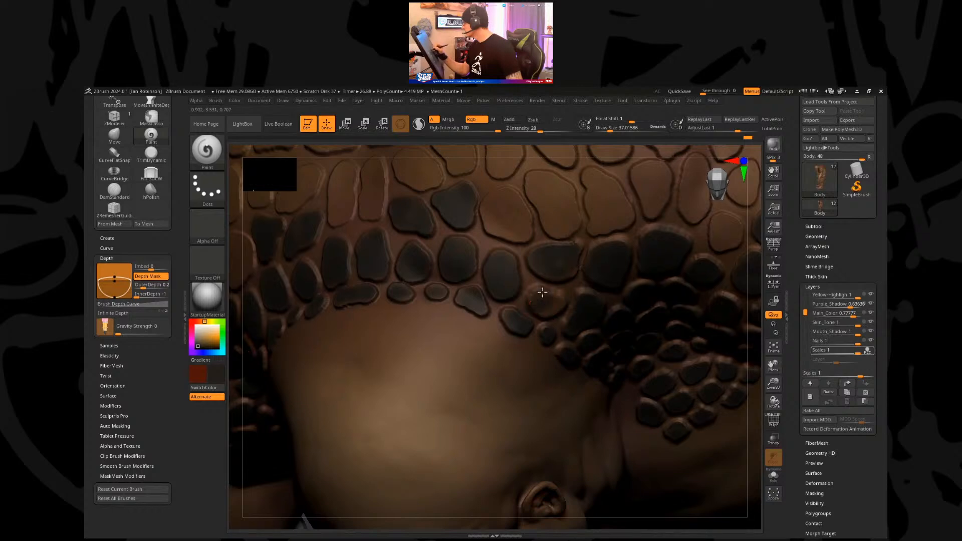
Step: Darken the next row of larger scales behind the head, from the middle of the upper back toward the shoulder
{"action": "mouse_move", "coordinate": [569, 344]}
{"action": "right_mouse_down"}
{"action": "mouse_move", "coordinate": [553, 311]}
{"action": "mouse_move", "coordinate": [354, 386]}
{"action": "mouse_move", "coordinate": [292, 429]}
{"action": "mouse_move", "coordinate": [323, 440]}
{"action": "mouse_move", "coordinate": [732, 333]}
{"action": "mouse_move", "coordinate": [707, 414]}
{"action": "right_mouse_up"}
{"action": "mouse_move", "coordinate": [420, 332]}
{"action": "left_mouse_down"}
{"action": "mouse_move", "coordinate": [414, 320]}
{"action": "mouse_move", "coordinate": [429, 324]}
{"action": "mouse_move", "coordinate": [443, 359]}
{"action": "mouse_move", "coordinate": [421, 330]}
{"action": "left_mouse_up"}
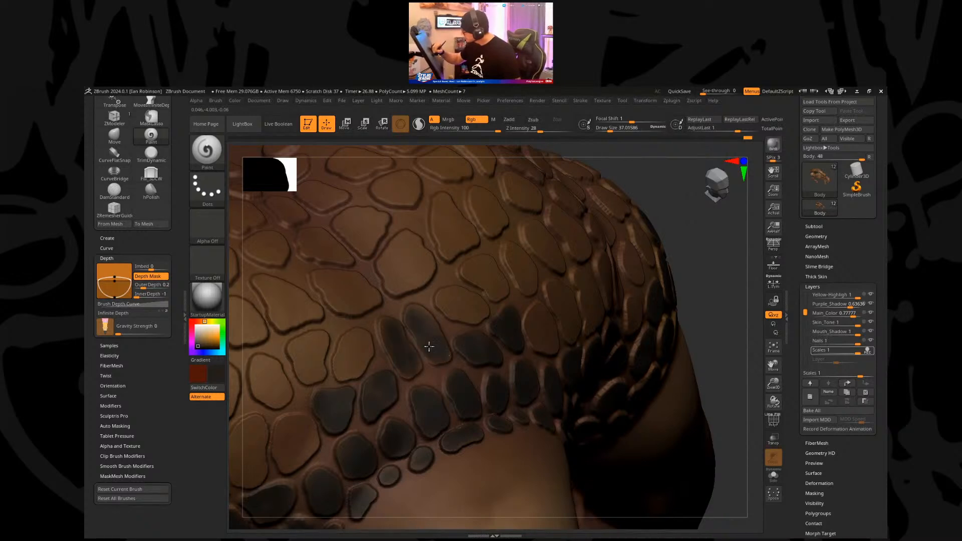
{"action": "left_click_drag", "start_coordinate": [452, 298], "coordinate": [468, 308]}
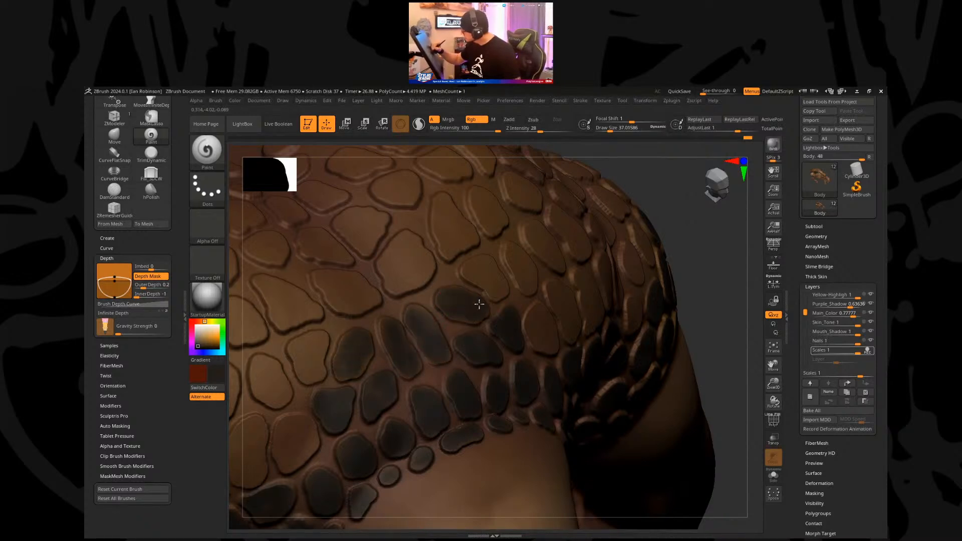
{"action": "mouse_move", "coordinate": [478, 268]}
{"action": "left_mouse_down"}
{"action": "mouse_move", "coordinate": [496, 279]}
{"action": "mouse_move", "coordinate": [490, 287]}
{"action": "left_mouse_up"}
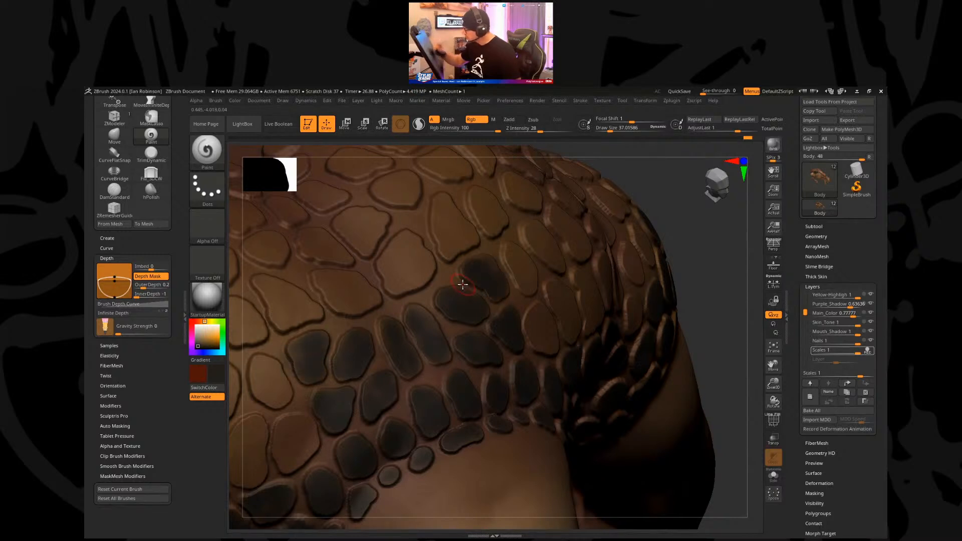
{"action": "mouse_move", "coordinate": [284, 426]}
{"action": "left_mouse_down"}
{"action": "mouse_move", "coordinate": [283, 462]}
{"action": "mouse_move", "coordinate": [301, 457]}
{"action": "mouse_move", "coordinate": [307, 438]}
{"action": "mouse_move", "coordinate": [288, 432]}
{"action": "mouse_move", "coordinate": [309, 441]}
{"action": "left_mouse_up"}
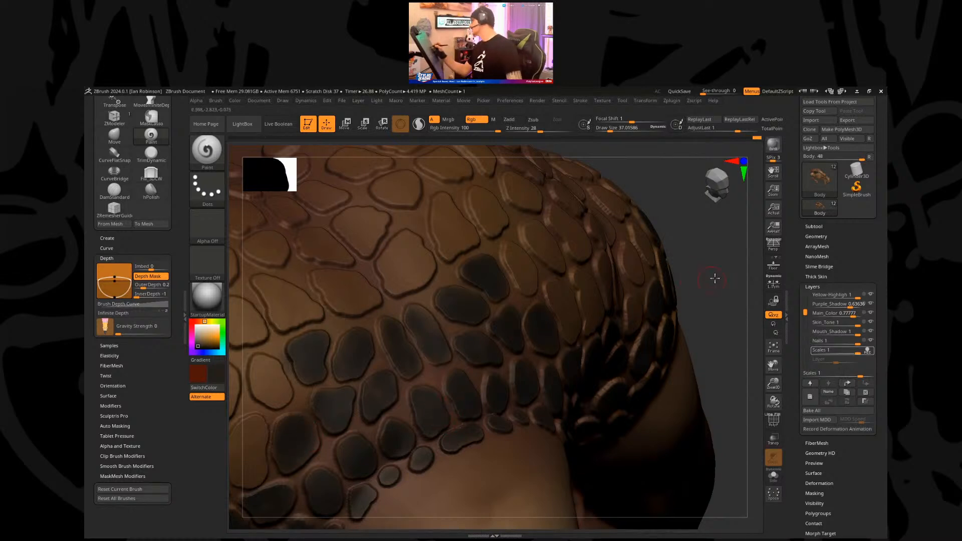
Step: Extend the dark grey over the large scales between neck and shoulder, and collapse the brush tray to widen the canvas
{"action": "left_click_drag", "start_coordinate": [715, 279], "coordinate": [696, 271]}
{"action": "mouse_move", "coordinate": [332, 357]}
{"action": "left_mouse_down"}
{"action": "mouse_move", "coordinate": [330, 338]}
{"action": "mouse_move", "coordinate": [347, 370]}
{"action": "mouse_move", "coordinate": [323, 360]}
{"action": "left_mouse_up"}
{"action": "mouse_move", "coordinate": [311, 402]}
{"action": "left_mouse_down"}
{"action": "mouse_move", "coordinate": [306, 445]}
{"action": "mouse_move", "coordinate": [320, 449]}
{"action": "mouse_move", "coordinate": [324, 406]}
{"action": "mouse_move", "coordinate": [310, 405]}
{"action": "left_mouse_up"}
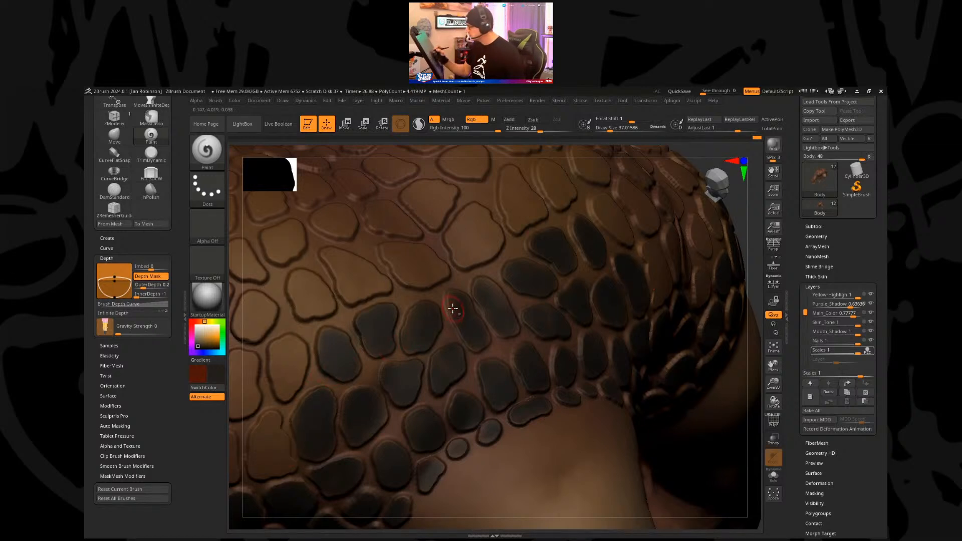
{"action": "right_click_drag", "start_coordinate": [353, 374], "coordinate": [422, 328], "text": "alt"}
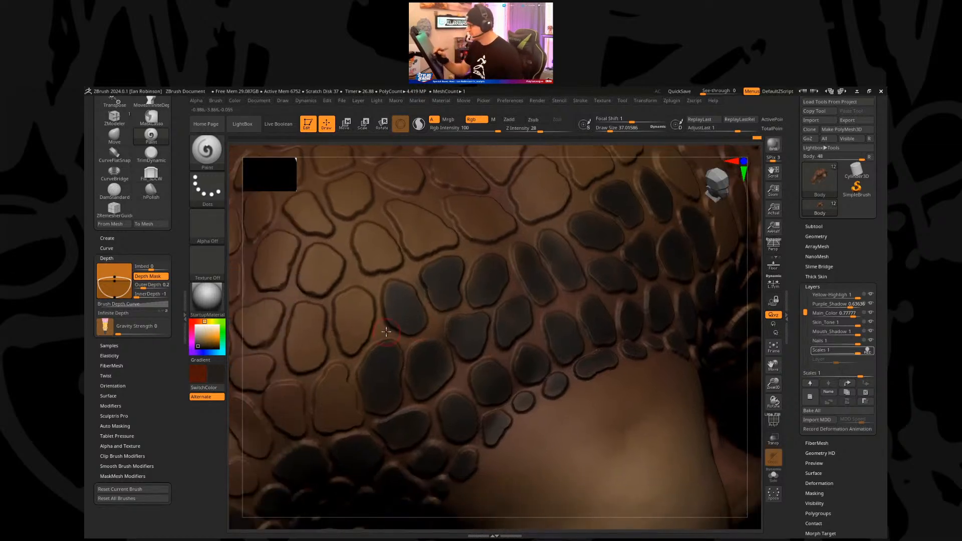
{"action": "left_click", "coordinate": [183, 307]}
{"action": "mouse_move", "coordinate": [310, 332]}
{"action": "left_mouse_down"}
{"action": "mouse_move", "coordinate": [295, 301]}
{"action": "mouse_move", "coordinate": [304, 307]}
{"action": "mouse_move", "coordinate": [307, 296]}
{"action": "mouse_move", "coordinate": [316, 321]}
{"action": "mouse_move", "coordinate": [303, 341]}
{"action": "mouse_move", "coordinate": [299, 316]}
{"action": "mouse_move", "coordinate": [273, 401]}
{"action": "mouse_move", "coordinate": [278, 424]}
{"action": "mouse_move", "coordinate": [301, 412]}
{"action": "mouse_move", "coordinate": [315, 364]}
{"action": "left_mouse_up"}
Step: Paint the big scales across the top of the shoulder dark grey, including the first ones of the next higher row
{"action": "right_click_drag", "start_coordinate": [344, 376], "coordinate": [546, 321]}
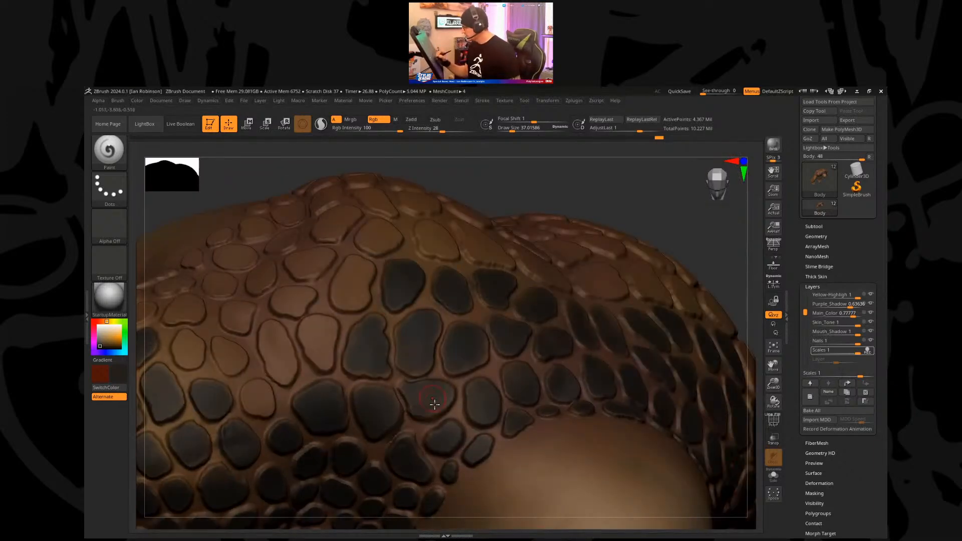
{"action": "mouse_move", "coordinate": [352, 359]}
{"action": "left_mouse_down"}
{"action": "mouse_move", "coordinate": [323, 358]}
{"action": "mouse_move", "coordinate": [310, 343]}
{"action": "mouse_move", "coordinate": [313, 321]}
{"action": "mouse_move", "coordinate": [330, 322]}
{"action": "mouse_move", "coordinate": [269, 350]}
{"action": "mouse_move", "coordinate": [273, 333]}
{"action": "mouse_move", "coordinate": [287, 348]}
{"action": "mouse_move", "coordinate": [274, 372]}
{"action": "mouse_move", "coordinate": [266, 366]}
{"action": "mouse_move", "coordinate": [256, 392]}
{"action": "mouse_move", "coordinate": [267, 393]}
{"action": "left_mouse_up"}
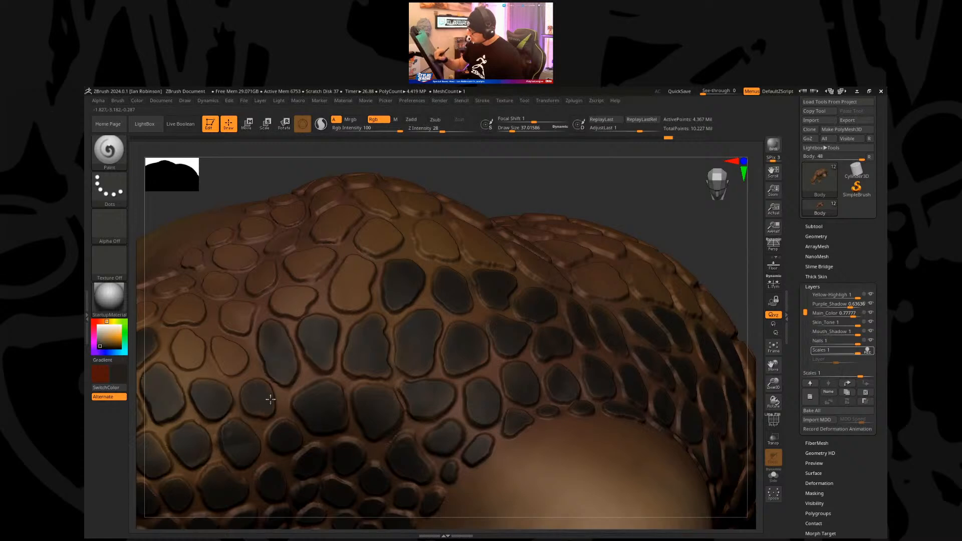
{"action": "mouse_move", "coordinate": [350, 281]}
{"action": "left_mouse_down"}
{"action": "mouse_move", "coordinate": [339, 299]}
{"action": "mouse_move", "coordinate": [359, 269]}
{"action": "left_mouse_up"}
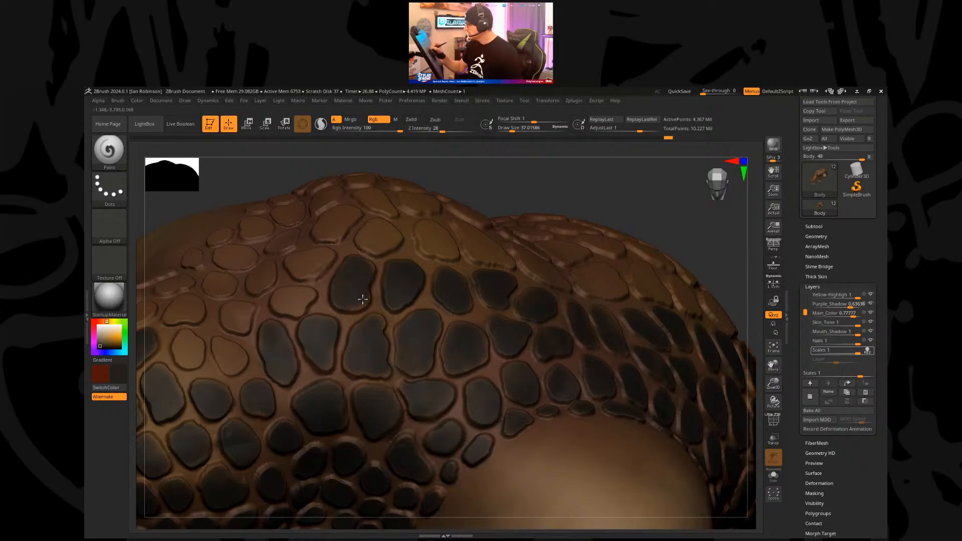
{"action": "left_click_drag", "start_coordinate": [305, 298], "coordinate": [288, 299]}
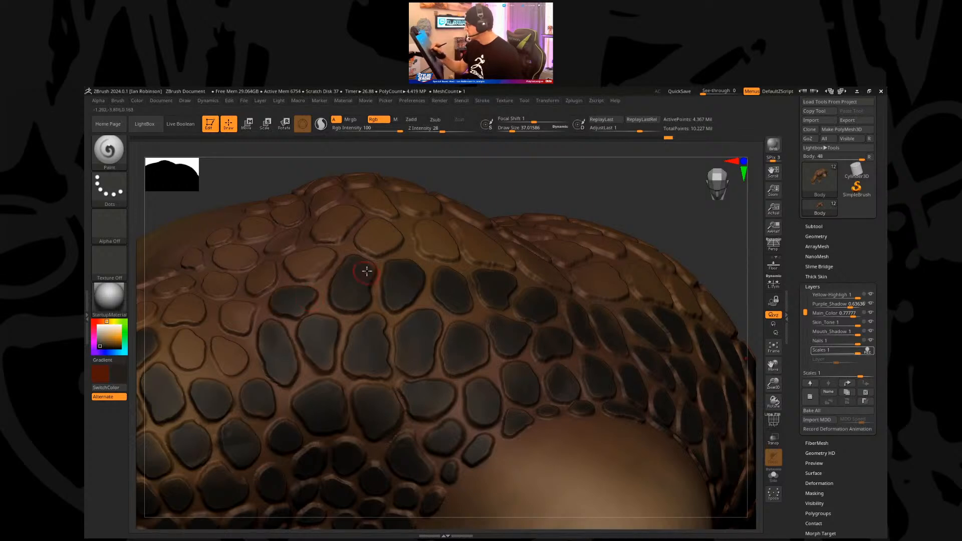
{"action": "left_click_drag", "start_coordinate": [231, 347], "coordinate": [235, 361]}
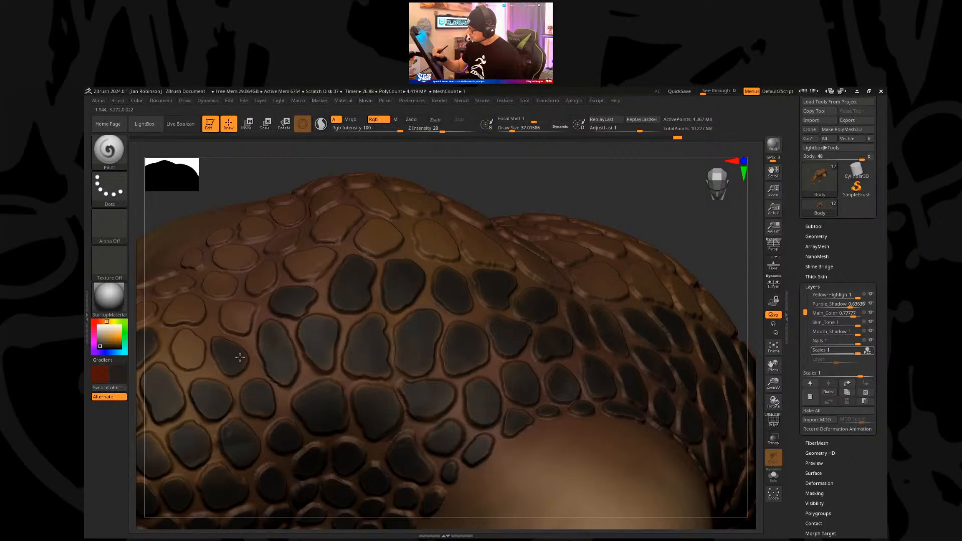
Step: Continue the dark grey row over the shoulder's crest and down toward the outer arm
{"action": "mouse_move", "coordinate": [466, 201]}
{"action": "left_mouse_down"}
{"action": "mouse_move", "coordinate": [571, 197]}
{"action": "mouse_move", "coordinate": [606, 240]}
{"action": "mouse_move", "coordinate": [591, 266]}
{"action": "mouse_move", "coordinate": [556, 285]}
{"action": "left_mouse_up"}
{"action": "mouse_move", "coordinate": [293, 386]}
{"action": "left_mouse_down"}
{"action": "mouse_move", "coordinate": [307, 384]}
{"action": "mouse_move", "coordinate": [306, 402]}
{"action": "mouse_move", "coordinate": [292, 388]}
{"action": "left_mouse_up"}
{"action": "mouse_move", "coordinate": [342, 334]}
{"action": "left_mouse_down"}
{"action": "mouse_move", "coordinate": [327, 338]}
{"action": "mouse_move", "coordinate": [342, 330]}
{"action": "left_mouse_up"}
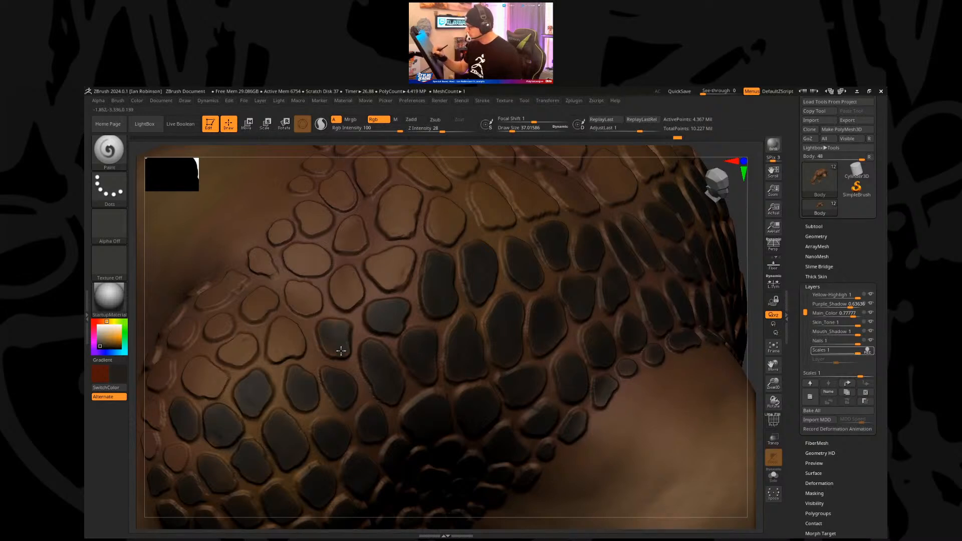
{"action": "mouse_move", "coordinate": [329, 346]}
{"action": "left_mouse_down"}
{"action": "mouse_move", "coordinate": [296, 344]}
{"action": "mouse_move", "coordinate": [285, 328]}
{"action": "mouse_move", "coordinate": [287, 350]}
{"action": "mouse_move", "coordinate": [218, 358]}
{"action": "mouse_move", "coordinate": [250, 351]}
{"action": "left_mouse_up"}
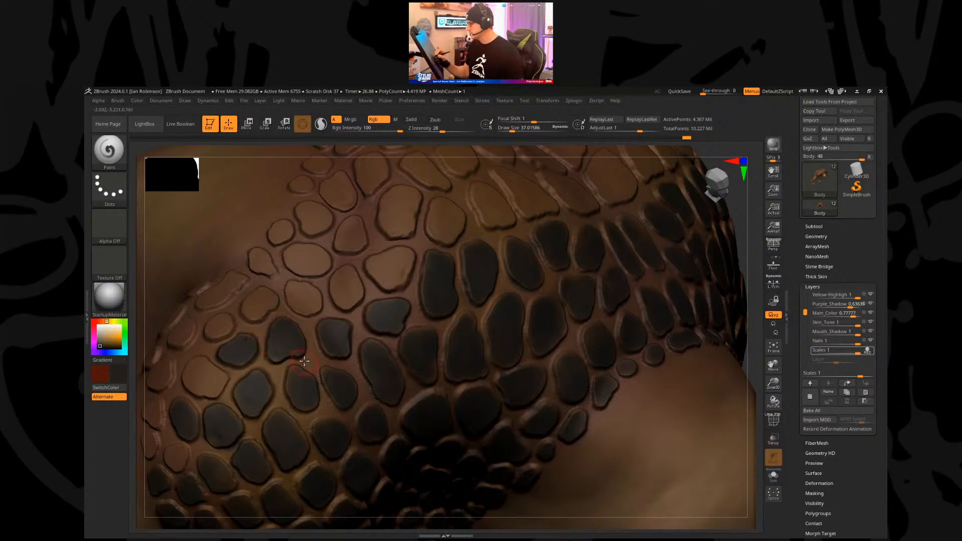
{"action": "mouse_move", "coordinate": [447, 150]}
{"action": "left_mouse_down"}
{"action": "mouse_move", "coordinate": [632, 262]}
{"action": "mouse_move", "coordinate": [336, 412]}
{"action": "mouse_move", "coordinate": [322, 424]}
{"action": "mouse_move", "coordinate": [329, 430]}
{"action": "mouse_move", "coordinate": [291, 404]}
{"action": "mouse_move", "coordinate": [288, 377]}
{"action": "mouse_move", "coordinate": [302, 399]}
{"action": "left_mouse_up"}
{"action": "mouse_move", "coordinate": [337, 333]}
{"action": "left_mouse_down"}
{"action": "mouse_move", "coordinate": [332, 350]}
{"action": "mouse_move", "coordinate": [348, 341]}
{"action": "mouse_move", "coordinate": [365, 352]}
{"action": "mouse_move", "coordinate": [339, 358]}
{"action": "left_mouse_up"}
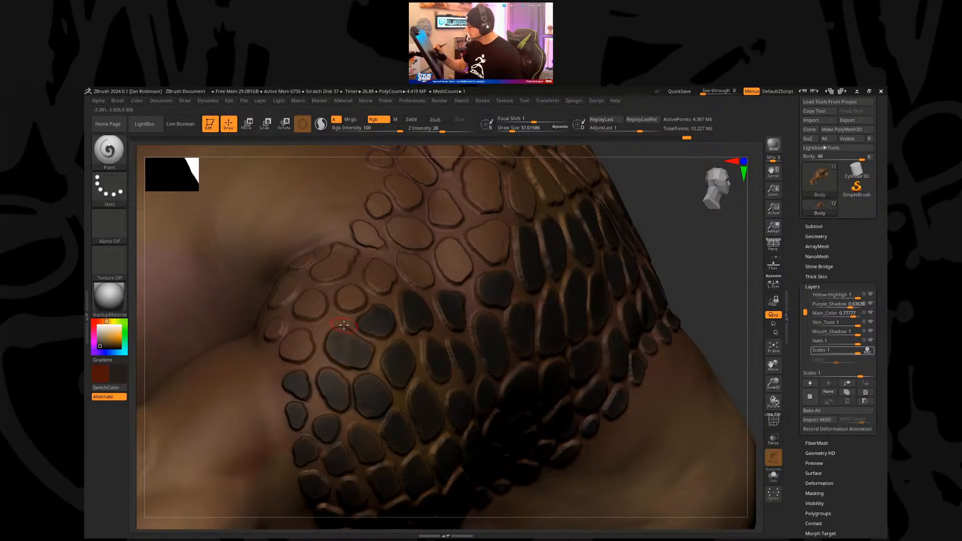
Step: Darken the scales at the shoulder's rear outer edge, where they border the bare skin of the back
{"action": "mouse_move", "coordinate": [682, 256]}
{"action": "left_mouse_down"}
{"action": "mouse_move", "coordinate": [331, 350]}
{"action": "mouse_move", "coordinate": [281, 345]}
{"action": "mouse_move", "coordinate": [264, 326]}
{"action": "mouse_move", "coordinate": [308, 296]}
{"action": "mouse_move", "coordinate": [261, 278]}
{"action": "mouse_move", "coordinate": [272, 284]}
{"action": "mouse_move", "coordinate": [283, 239]}
{"action": "mouse_move", "coordinate": [316, 262]}
{"action": "mouse_move", "coordinate": [313, 239]}
{"action": "left_mouse_up"}
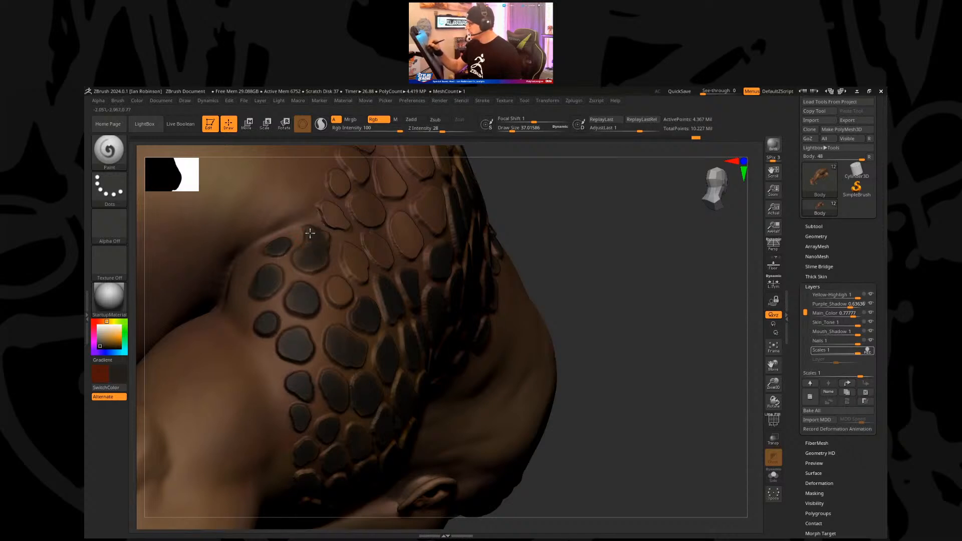
{"action": "left_click_drag", "start_coordinate": [608, 247], "coordinate": [317, 239]}
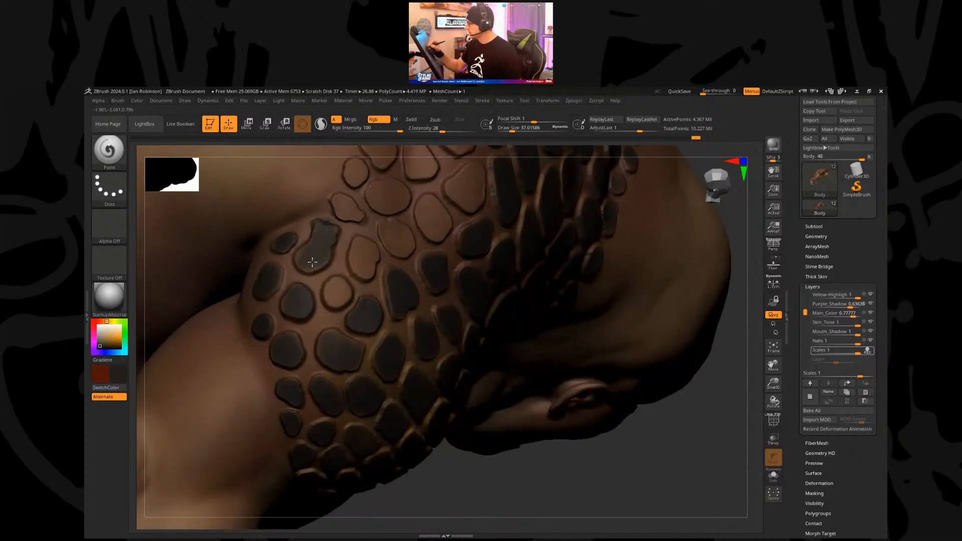
{"action": "mouse_move", "coordinate": [344, 293]}
{"action": "left_mouse_down"}
{"action": "mouse_move", "coordinate": [335, 295]}
{"action": "mouse_move", "coordinate": [333, 283]}
{"action": "mouse_move", "coordinate": [367, 259]}
{"action": "left_mouse_up"}
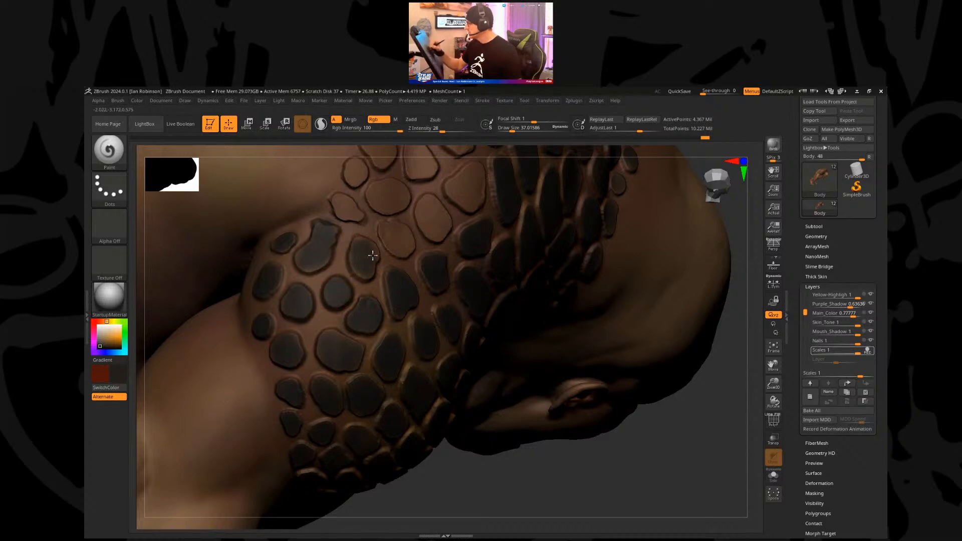
Step: Paint the next scales from the rear of the shoulder toward the back dark grey, redoing the small edge scale
{"action": "mouse_move", "coordinate": [664, 453]}
{"action": "left_mouse_down"}
{"action": "mouse_move", "coordinate": [581, 454]}
{"action": "mouse_move", "coordinate": [363, 283]}
{"action": "mouse_move", "coordinate": [402, 246]}
{"action": "mouse_move", "coordinate": [401, 271]}
{"action": "mouse_move", "coordinate": [421, 273]}
{"action": "mouse_move", "coordinate": [413, 256]}
{"action": "left_mouse_up"}
{"action": "mouse_move", "coordinate": [444, 225]}
{"action": "left_mouse_down"}
{"action": "mouse_move", "coordinate": [431, 230]}
{"action": "mouse_move", "coordinate": [438, 243]}
{"action": "mouse_move", "coordinate": [457, 244]}
{"action": "mouse_move", "coordinate": [454, 213]}
{"action": "mouse_move", "coordinate": [444, 223]}
{"action": "left_mouse_up"}
{"action": "mouse_move", "coordinate": [358, 235]}
{"action": "left_mouse_down"}
{"action": "mouse_move", "coordinate": [350, 232]}
{"action": "mouse_move", "coordinate": [354, 243]}
{"action": "mouse_move", "coordinate": [380, 239]}
{"action": "left_mouse_up"}
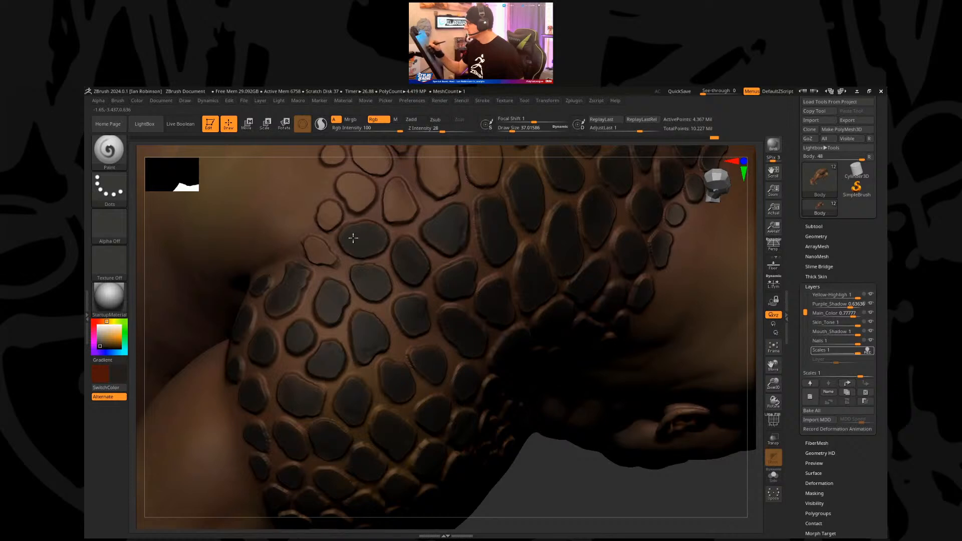
{"action": "mouse_move", "coordinate": [318, 256]}
{"action": "left_mouse_down"}
{"action": "mouse_move", "coordinate": [313, 248]}
{"action": "mouse_move", "coordinate": [331, 253]}
{"action": "left_mouse_up"}
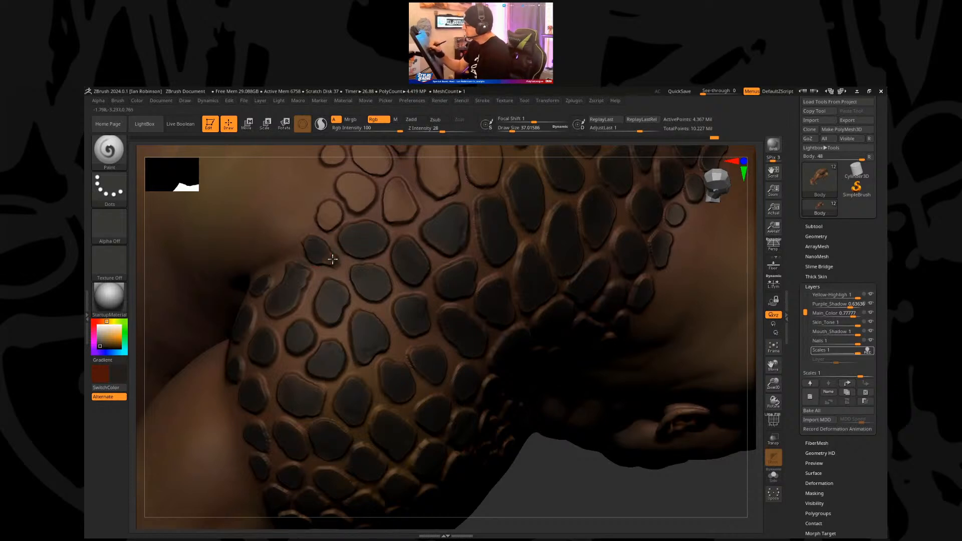
{"action": "key", "text": "ctrl+z"}
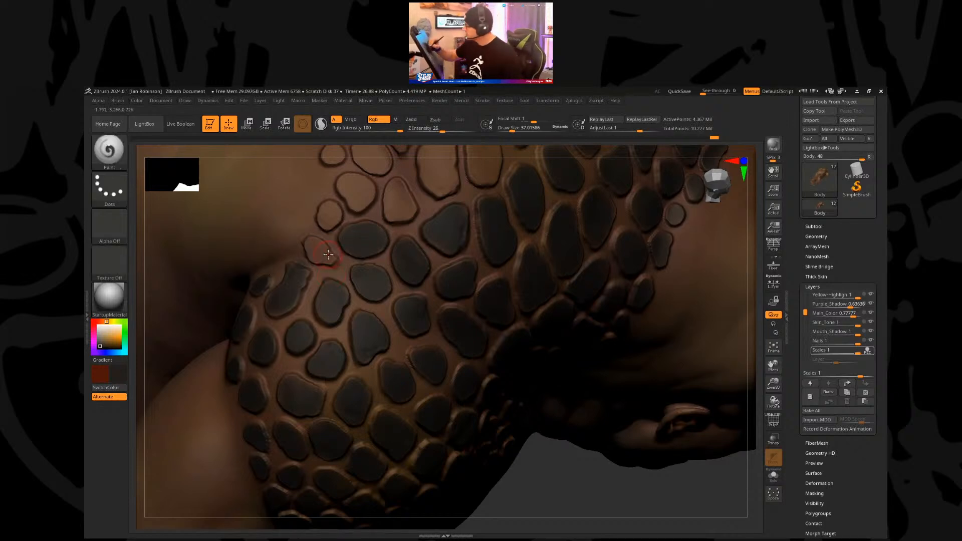
{"action": "left_click_drag", "start_coordinate": [308, 245], "coordinate": [332, 258]}
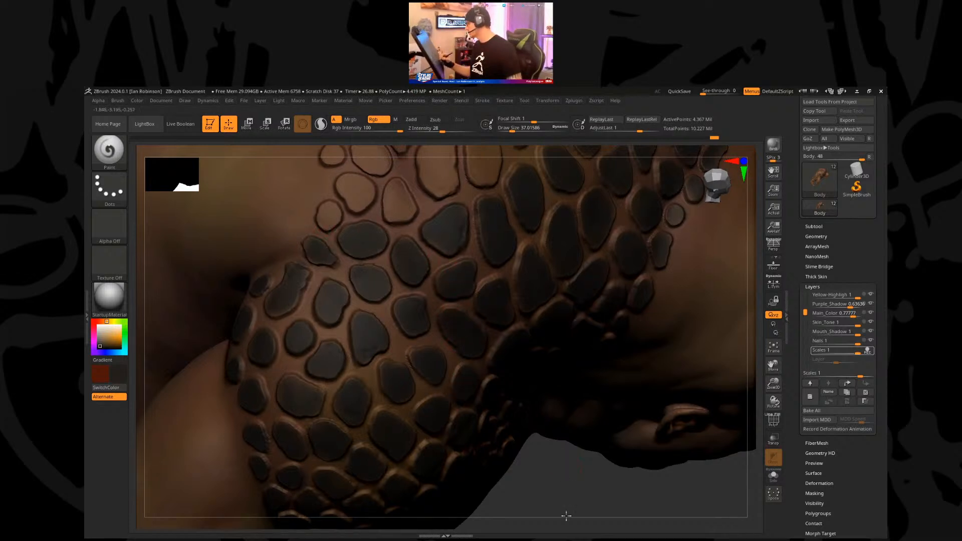
Step: Carry the dark grey up from the rear of the shoulder onto the first large scales of the upper back
{"action": "left_click_drag", "start_coordinate": [565, 516], "coordinate": [580, 526]}
{"action": "mouse_move", "coordinate": [406, 277]}
{"action": "left_mouse_down"}
{"action": "mouse_move", "coordinate": [414, 264]}
{"action": "mouse_move", "coordinate": [420, 285]}
{"action": "mouse_move", "coordinate": [404, 267]}
{"action": "mouse_move", "coordinate": [371, 278]}
{"action": "mouse_move", "coordinate": [361, 263]}
{"action": "mouse_move", "coordinate": [381, 257]}
{"action": "left_mouse_up"}
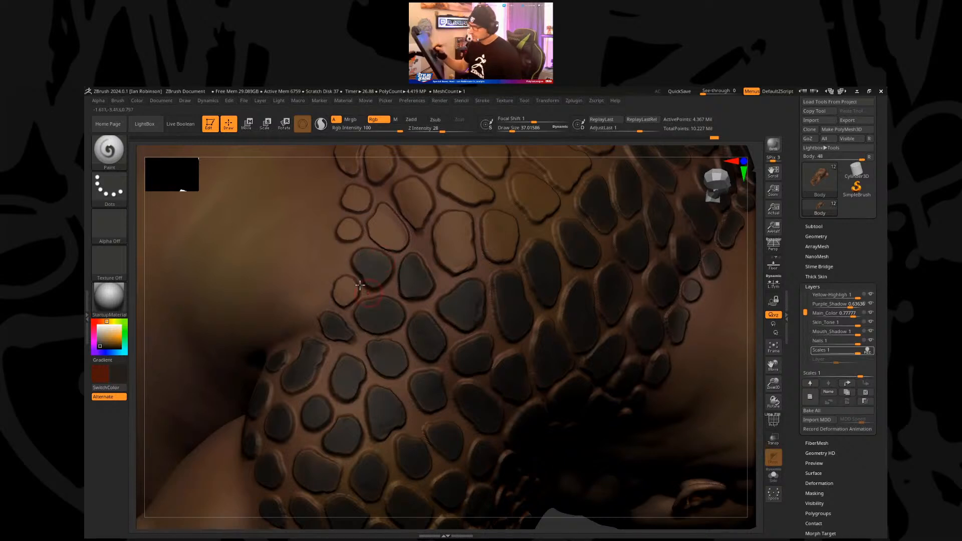
{"action": "mouse_move", "coordinate": [398, 229]}
{"action": "left_mouse_down"}
{"action": "mouse_move", "coordinate": [381, 223]}
{"action": "mouse_move", "coordinate": [394, 231]}
{"action": "left_mouse_up"}
{"action": "right_click_drag", "start_coordinate": [450, 296], "coordinate": [431, 409], "text": "alt"}
{"action": "mouse_move", "coordinate": [432, 338]}
{"action": "left_mouse_down"}
{"action": "mouse_move", "coordinate": [421, 352]}
{"action": "mouse_move", "coordinate": [440, 363]}
{"action": "mouse_move", "coordinate": [434, 379]}
{"action": "mouse_move", "coordinate": [421, 360]}
{"action": "mouse_move", "coordinate": [466, 337]}
{"action": "mouse_move", "coordinate": [489, 338]}
{"action": "mouse_move", "coordinate": [484, 370]}
{"action": "left_mouse_up"}
{"action": "left_click_drag", "start_coordinate": [507, 293], "coordinate": [519, 324]}
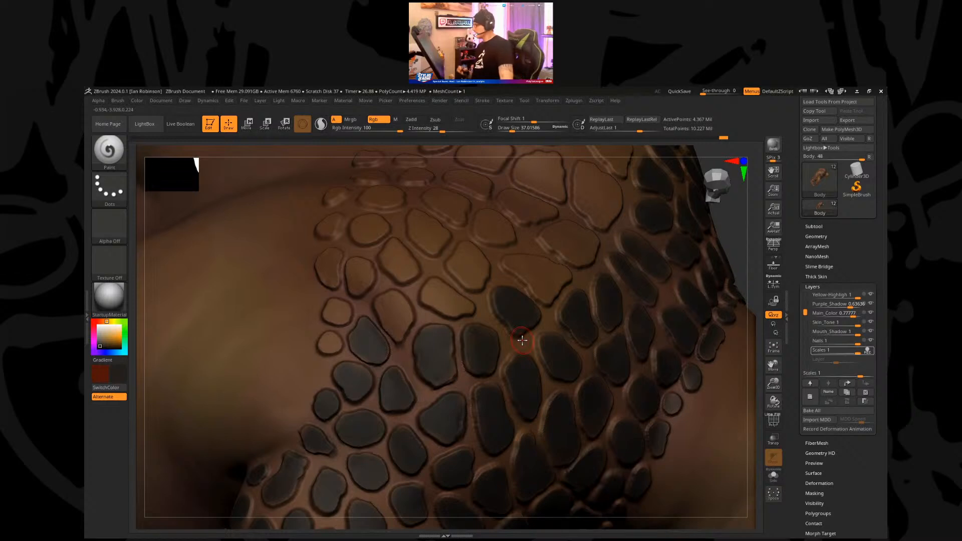
Step: Paint the two small scales bordering the shoulder blade and the larger ones beside them dark grey
{"action": "left_click_drag", "start_coordinate": [386, 302], "coordinate": [396, 304]}
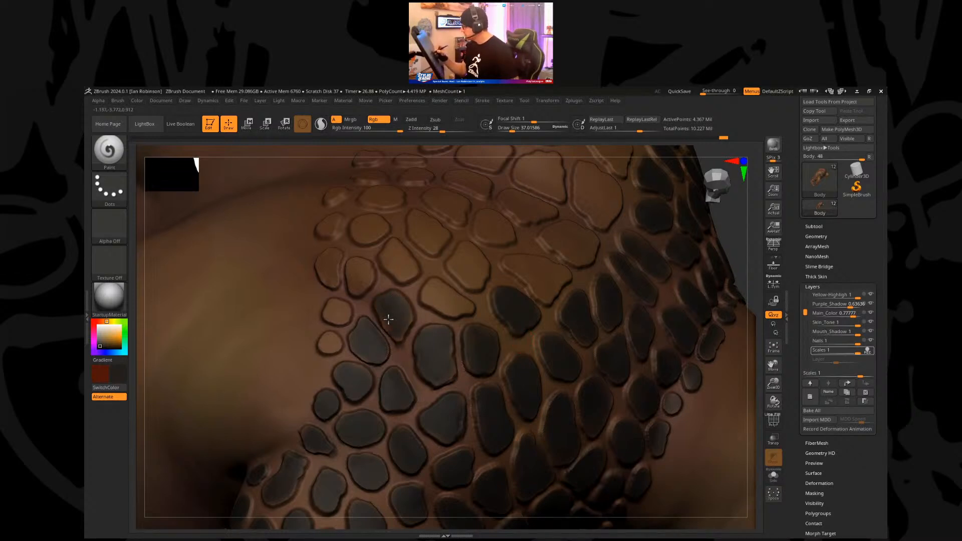
{"action": "left_click_drag", "start_coordinate": [329, 317], "coordinate": [327, 309]}
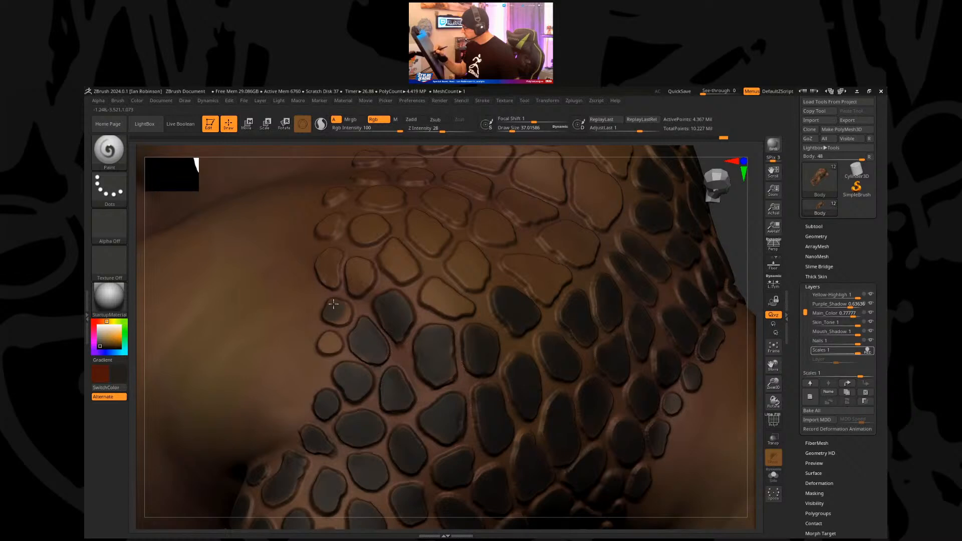
{"action": "left_click_drag", "start_coordinate": [326, 347], "coordinate": [337, 341]}
{"action": "mouse_move", "coordinate": [428, 296]}
{"action": "left_mouse_down"}
{"action": "mouse_move", "coordinate": [447, 294]}
{"action": "mouse_move", "coordinate": [454, 314]}
{"action": "mouse_move", "coordinate": [474, 305]}
{"action": "left_mouse_up"}
Step: Darken the large scales in the middle of the upper back, enlarging the draw size to about 78
{"action": "right_click_drag", "start_coordinate": [404, 347], "coordinate": [407, 281], "text": "ctrl"}
{"action": "left_click_drag", "start_coordinate": [687, 275], "coordinate": [670, 344]}
{"action": "right_click_drag", "start_coordinate": [670, 344], "coordinate": [455, 318], "text": "ctrl"}
{"action": "left_click_drag", "start_coordinate": [445, 299], "coordinate": [457, 319]}
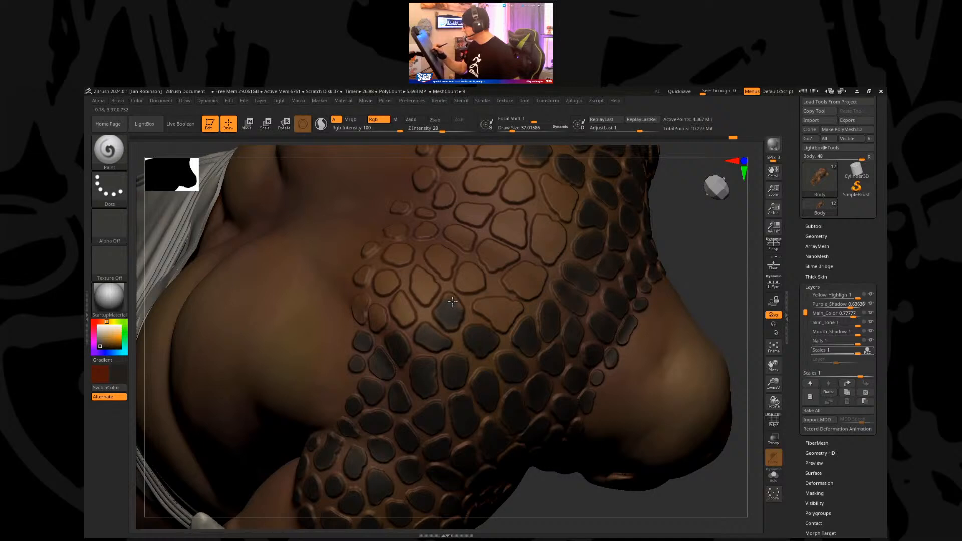
{"action": "mouse_move", "coordinate": [491, 316]}
{"action": "left_mouse_down"}
{"action": "mouse_move", "coordinate": [481, 302]}
{"action": "mouse_move", "coordinate": [501, 304]}
{"action": "mouse_move", "coordinate": [497, 322]}
{"action": "mouse_move", "coordinate": [525, 330]}
{"action": "left_mouse_up"}
{"action": "key", "text": "s"}
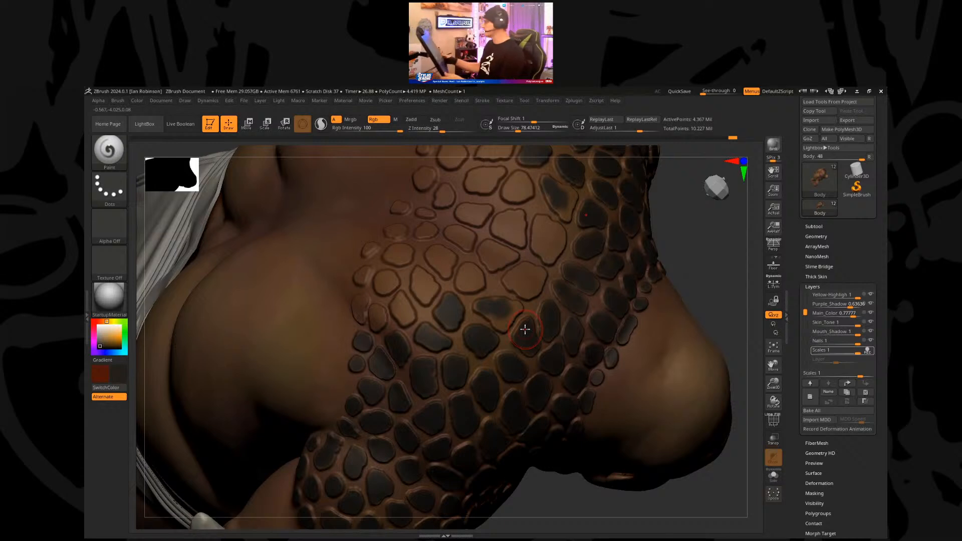
{"action": "mouse_move", "coordinate": [515, 311]}
{"action": "left_mouse_down"}
{"action": "mouse_move", "coordinate": [508, 305]}
{"action": "mouse_move", "coordinate": [505, 322]}
{"action": "left_mouse_up"}
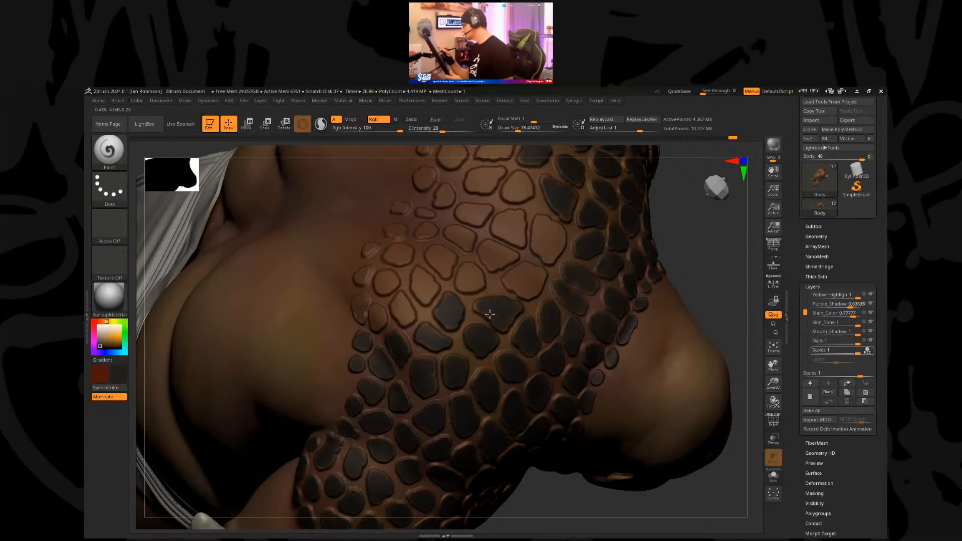
{"action": "left_click_drag", "start_coordinate": [529, 279], "coordinate": [542, 275]}
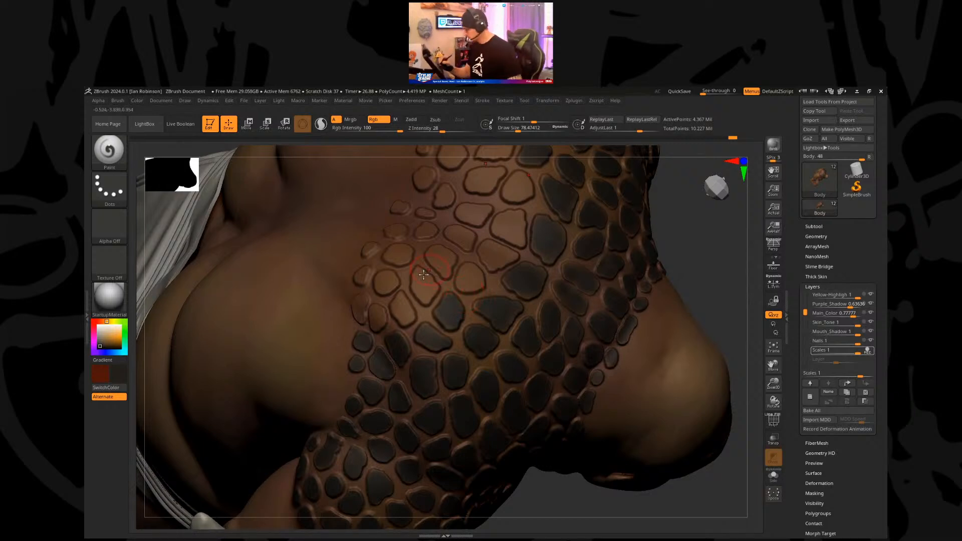
Step: Reduce the draw size to about 50 and paint the medium scales along the shoulder blade's edge dark grey
{"action": "key", "text": "s"}
{"action": "left_click_drag", "start_coordinate": [424, 279], "coordinate": [421, 279]}
{"action": "mouse_move", "coordinate": [422, 305]}
{"action": "right_mouse_down", "text": "alt"}
{"action": "mouse_move", "coordinate": [425, 316]}
{"action": "mouse_move", "coordinate": [423, 301]}
{"action": "right_mouse_up", "text": "alt"}
{"action": "mouse_move", "coordinate": [421, 305]}
{"action": "left_mouse_down"}
{"action": "mouse_move", "coordinate": [419, 266]}
{"action": "mouse_move", "coordinate": [436, 286]}
{"action": "mouse_move", "coordinate": [430, 307]}
{"action": "mouse_move", "coordinate": [386, 333]}
{"action": "mouse_move", "coordinate": [400, 339]}
{"action": "left_mouse_up"}
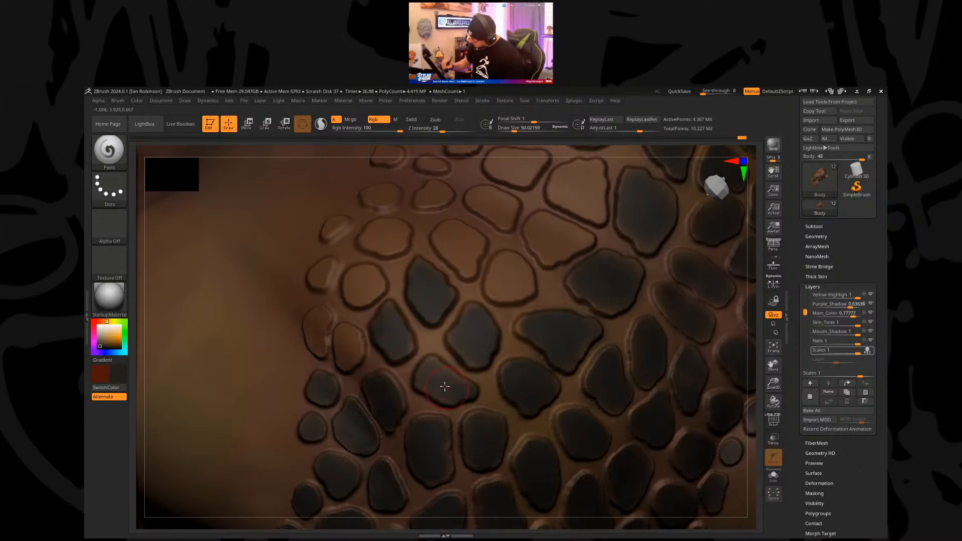
{"action": "right_click_drag", "start_coordinate": [423, 338], "coordinate": [435, 320]}
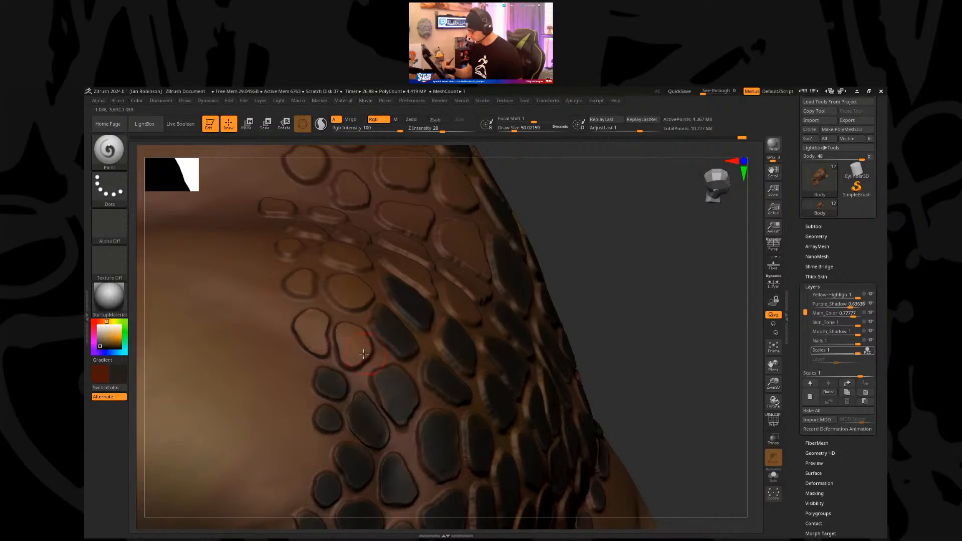
{"action": "mouse_move", "coordinate": [354, 353]}
{"action": "left_mouse_down"}
{"action": "mouse_move", "coordinate": [315, 337]}
{"action": "mouse_move", "coordinate": [324, 334]}
{"action": "left_mouse_up"}
Step: Set the draw size to about 39 and darken the next two rows of scales along the shoulder blade border
{"action": "left_click_drag", "start_coordinate": [632, 256], "coordinate": [622, 265]}
{"action": "key", "text": "s"}
{"action": "left_click_drag", "start_coordinate": [349, 302], "coordinate": [347, 302]}
{"action": "mouse_move", "coordinate": [347, 295]}
{"action": "left_mouse_down"}
{"action": "mouse_move", "coordinate": [342, 274]}
{"action": "mouse_move", "coordinate": [371, 292]}
{"action": "left_mouse_up"}
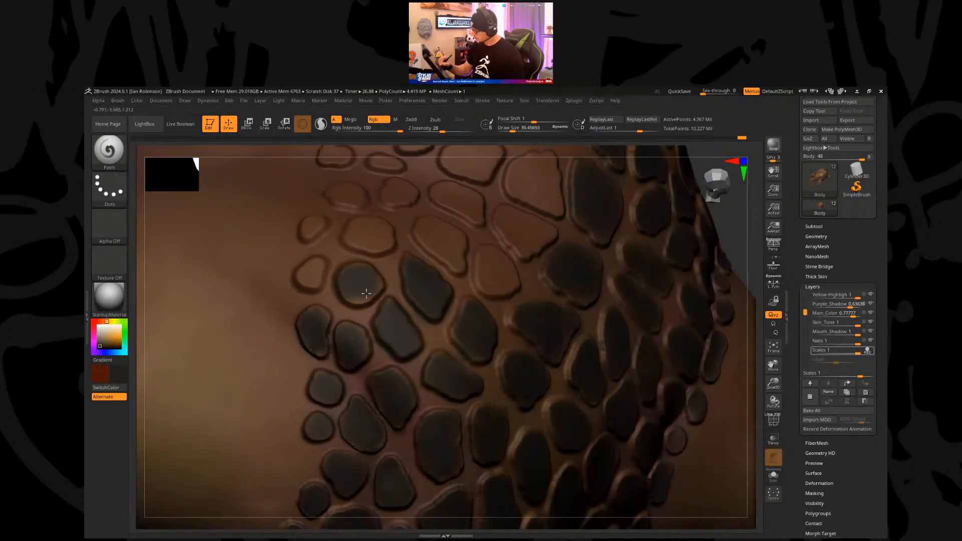
{"action": "mouse_move", "coordinate": [308, 284]}
{"action": "left_mouse_down"}
{"action": "mouse_move", "coordinate": [311, 266]}
{"action": "mouse_move", "coordinate": [392, 229]}
{"action": "left_mouse_up"}
{"action": "mouse_move", "coordinate": [393, 229]}
{"action": "right_mouse_down"}
{"action": "mouse_move", "coordinate": [404, 275]}
{"action": "mouse_move", "coordinate": [384, 225]}
{"action": "right_mouse_up"}
{"action": "mouse_move", "coordinate": [317, 219]}
{"action": "left_mouse_down"}
{"action": "mouse_move", "coordinate": [307, 235]}
{"action": "mouse_move", "coordinate": [319, 217]}
{"action": "left_mouse_up"}
{"action": "mouse_move", "coordinate": [446, 235]}
{"action": "left_mouse_down"}
{"action": "mouse_move", "coordinate": [424, 220]}
{"action": "mouse_move", "coordinate": [440, 214]}
{"action": "mouse_move", "coordinate": [459, 227]}
{"action": "mouse_move", "coordinate": [452, 252]}
{"action": "mouse_move", "coordinate": [426, 228]}
{"action": "left_mouse_up"}
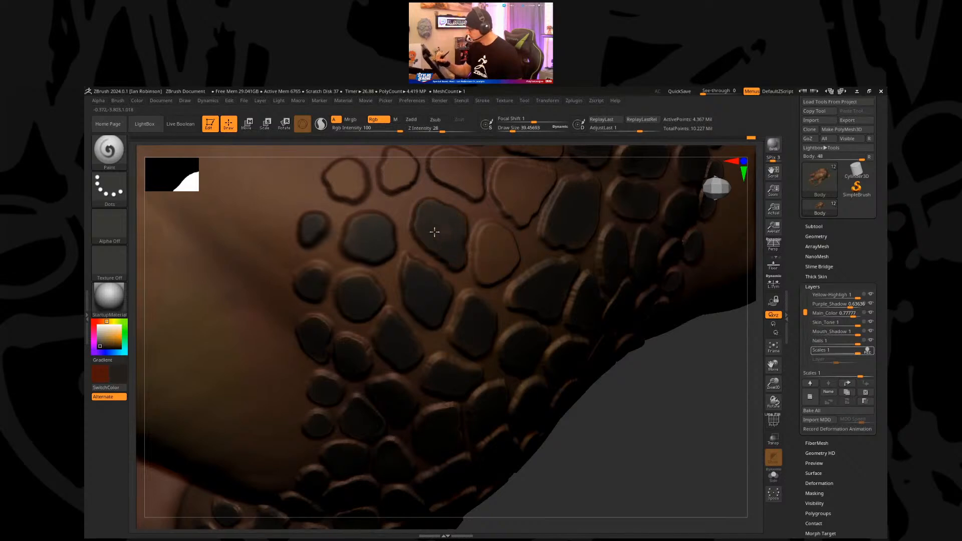
Step: Paint the unpainted oval scale near the shoulder blade and the neighbouring scales above it dark grey
{"action": "mouse_move", "coordinate": [487, 238]}
{"action": "left_mouse_down"}
{"action": "mouse_move", "coordinate": [498, 232]}
{"action": "mouse_move", "coordinate": [511, 257]}
{"action": "mouse_move", "coordinate": [512, 213]}
{"action": "left_mouse_up"}
{"action": "left_click_drag", "start_coordinate": [484, 251], "coordinate": [486, 256]}
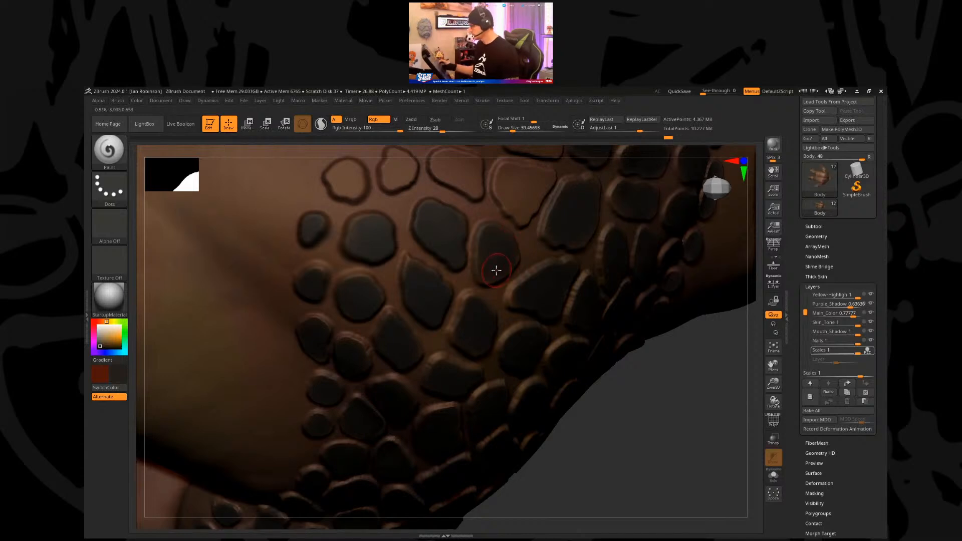
{"action": "left_click_drag", "start_coordinate": [696, 372], "coordinate": [520, 350]}
{"action": "mouse_move", "coordinate": [475, 303]}
{"action": "left_mouse_down"}
{"action": "mouse_move", "coordinate": [468, 311]}
{"action": "mouse_move", "coordinate": [481, 317]}
{"action": "mouse_move", "coordinate": [516, 318]}
{"action": "mouse_move", "coordinate": [487, 348]}
{"action": "mouse_move", "coordinate": [472, 338]}
{"action": "left_mouse_up"}
{"action": "mouse_move", "coordinate": [437, 310]}
{"action": "left_mouse_down"}
{"action": "mouse_move", "coordinate": [446, 253]}
{"action": "mouse_move", "coordinate": [432, 306]}
{"action": "mouse_move", "coordinate": [421, 248]}
{"action": "mouse_move", "coordinate": [423, 292]}
{"action": "left_mouse_up"}
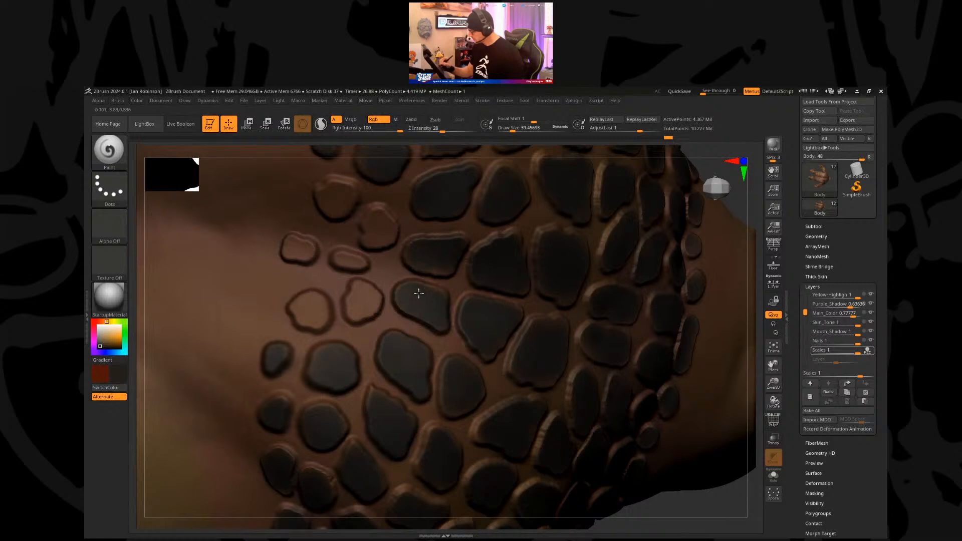
Step: Darken the remaining small scales along the inner border of the upper back's scale patch
{"action": "mouse_move", "coordinate": [364, 314]}
{"action": "left_mouse_down"}
{"action": "mouse_move", "coordinate": [377, 230]}
{"action": "mouse_move", "coordinate": [364, 303]}
{"action": "left_mouse_up"}
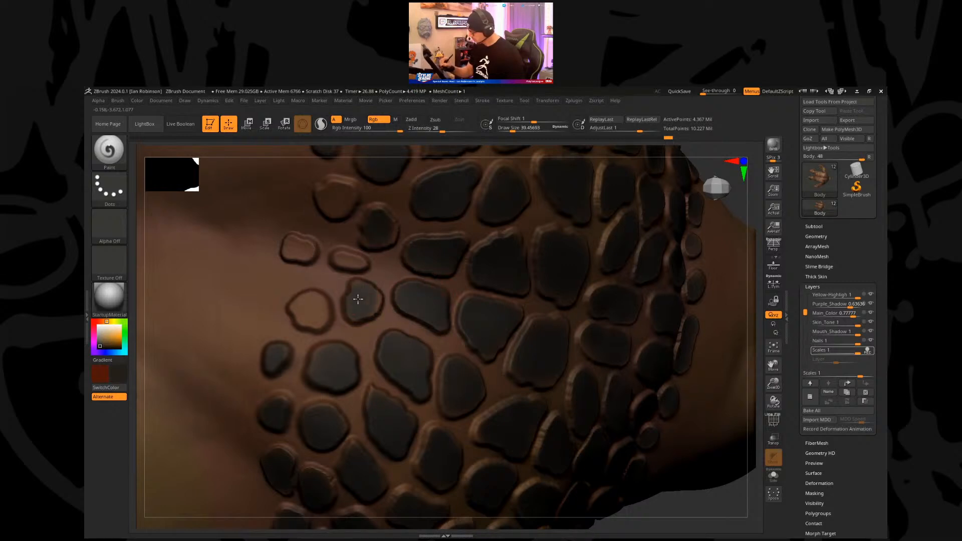
{"action": "left_click_drag", "start_coordinate": [351, 268], "coordinate": [349, 261]}
{"action": "left_click_drag", "start_coordinate": [293, 246], "coordinate": [303, 251]}
{"action": "mouse_move", "coordinate": [304, 318]}
{"action": "left_mouse_down"}
{"action": "mouse_move", "coordinate": [315, 307]}
{"action": "mouse_move", "coordinate": [325, 315]}
{"action": "left_mouse_up"}
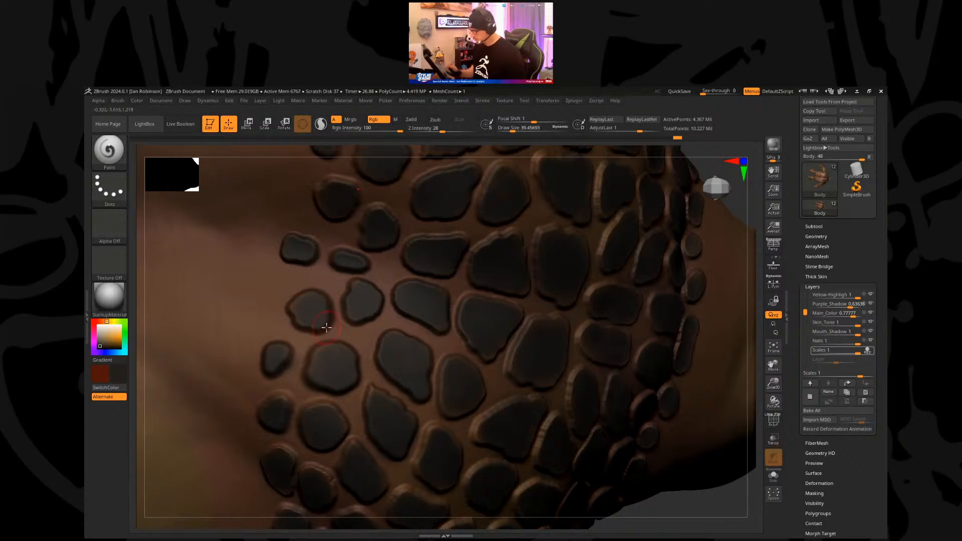
Step: Frame the whole creature and save the tool over its existing file
{"action": "key", "text": "f"}
{"action": "left_click_drag", "start_coordinate": [687, 307], "coordinate": [660, 198]}
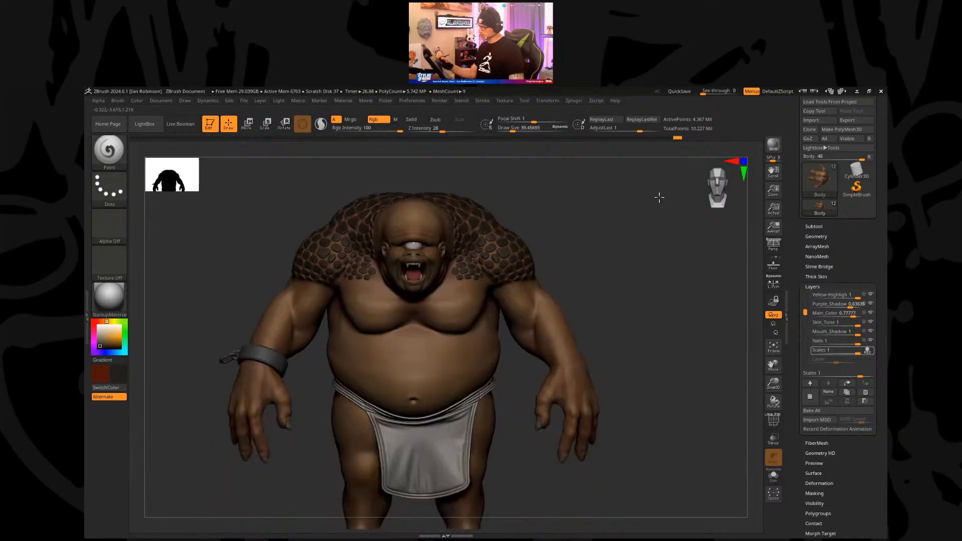
{"action": "key", "text": "f"}
{"action": "scroll", "coordinate": [825, 153], "scroll_direction": "up", "scroll_amount": 3}
{"action": "scroll", "coordinate": [855, 204], "scroll_direction": "up", "scroll_amount": 3}
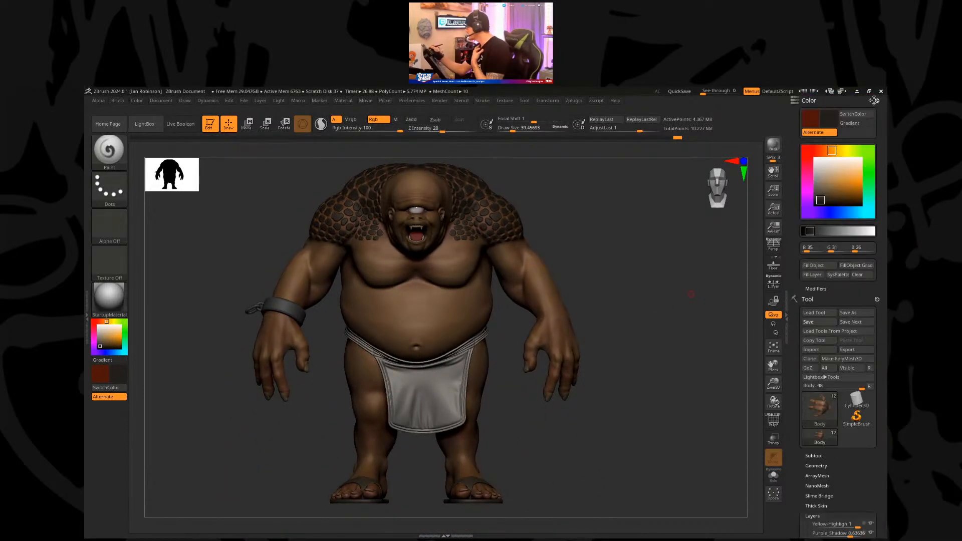
{"action": "scroll", "coordinate": [874, 100], "scroll_direction": "down", "scroll_amount": 6}
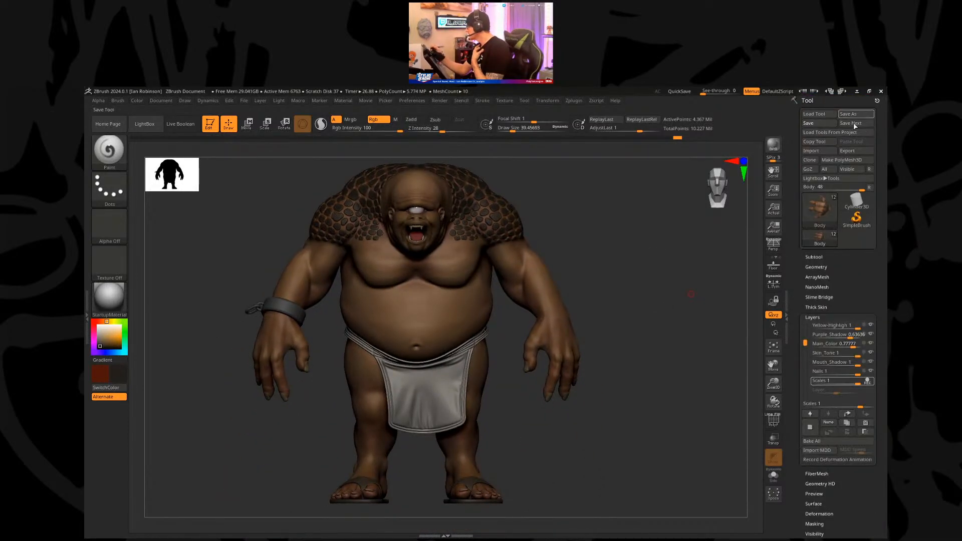
{"action": "left_click", "coordinate": [820, 121]}
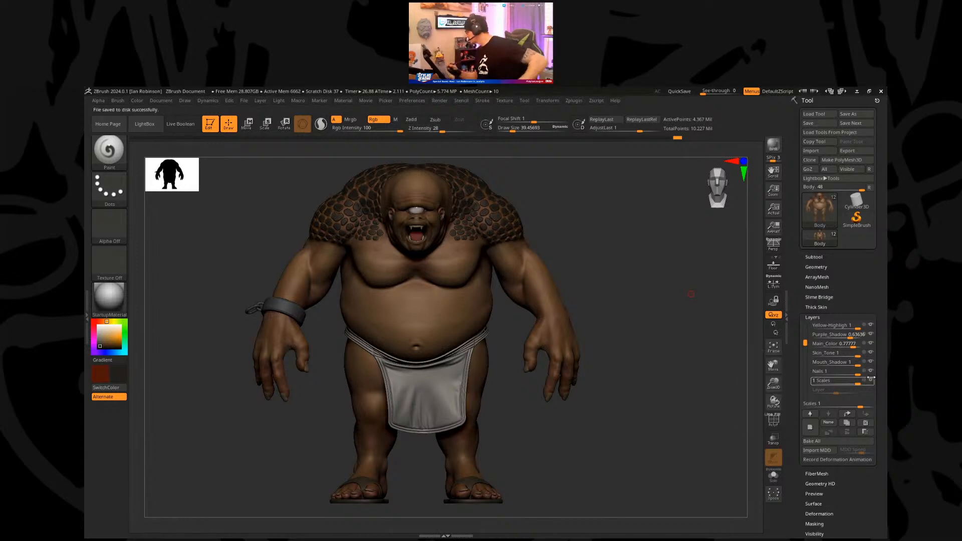
Step: Stop recording on the Scales layer and lower its intensity to 0.69697, checking the body from several angles
{"action": "left_click_drag", "start_coordinate": [626, 346], "coordinate": [618, 341]}
{"action": "left_click_drag", "start_coordinate": [855, 382], "coordinate": [851, 386]}
{"action": "left_click_drag", "start_coordinate": [575, 321], "coordinate": [603, 331]}
{"action": "mouse_move", "coordinate": [624, 252]}
{"action": "left_mouse_down"}
{"action": "mouse_move", "coordinate": [655, 262]}
{"action": "mouse_move", "coordinate": [631, 259]}
{"action": "left_mouse_up"}
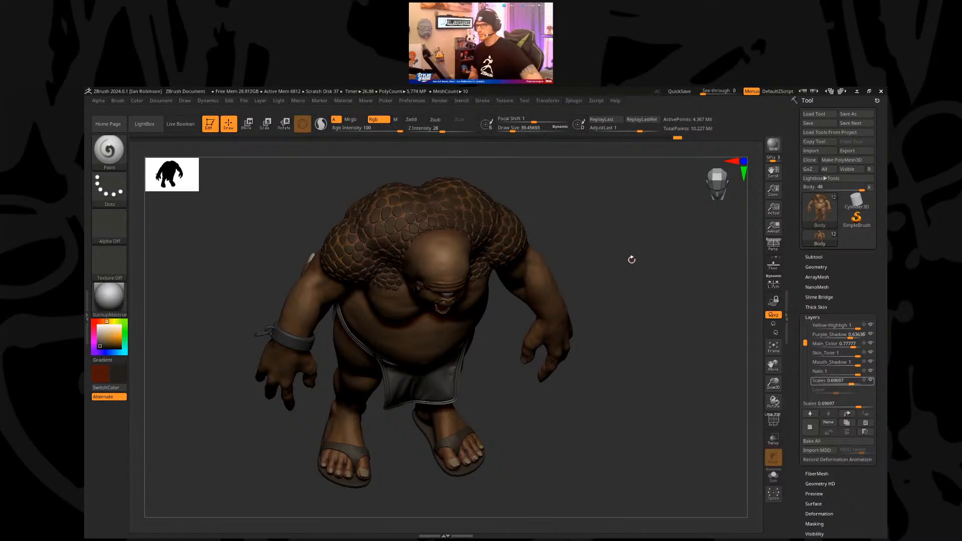
{"action": "mouse_move", "coordinate": [632, 259]}
{"action": "left_mouse_down"}
{"action": "mouse_move", "coordinate": [610, 247]}
{"action": "mouse_move", "coordinate": [642, 255]}
{"action": "mouse_move", "coordinate": [603, 291]}
{"action": "mouse_move", "coordinate": [635, 264]}
{"action": "left_mouse_up"}
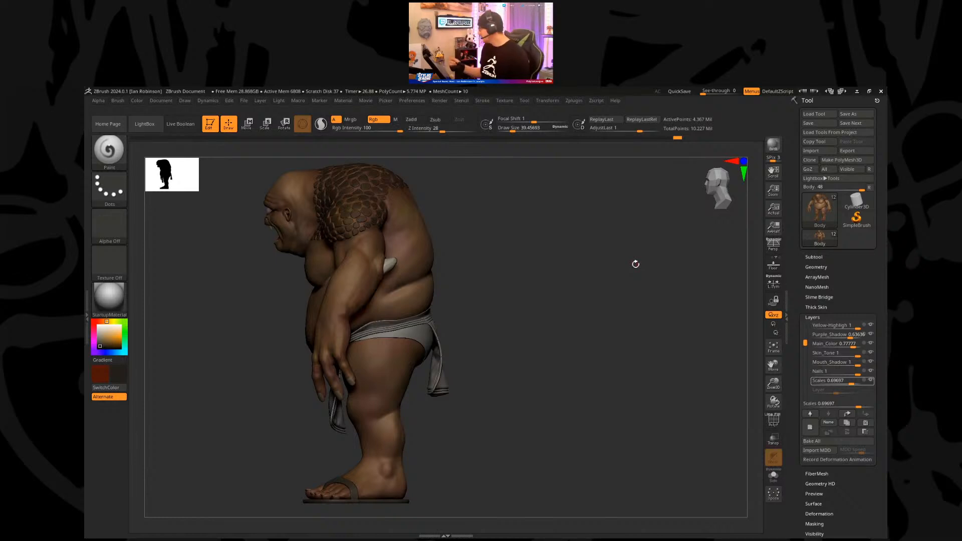
Step: Restore the Scales layer's intensity to 1 and choose the DamStandard brush with a draw size of about 126
{"action": "key", "text": "b"}
{"action": "key", "text": "Escape"}
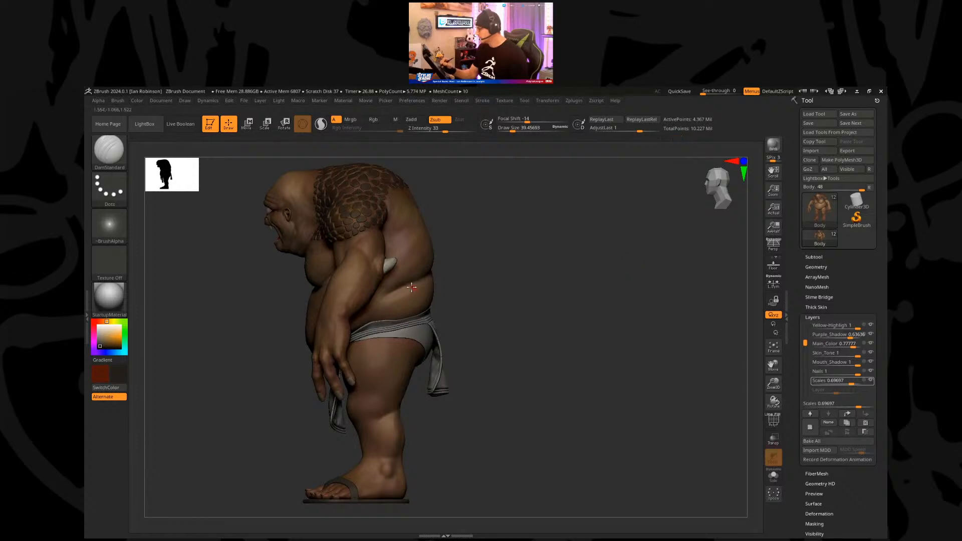
{"action": "key", "text": "ctrl"}
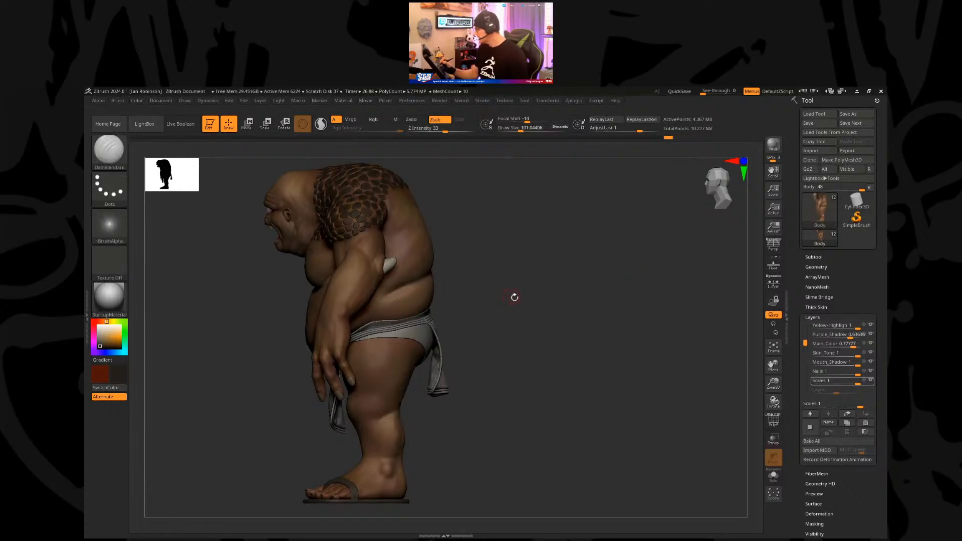
{"action": "left_click_drag", "start_coordinate": [557, 304], "coordinate": [573, 322]}
{"action": "left_click_drag", "start_coordinate": [745, 373], "coordinate": [541, 273]}
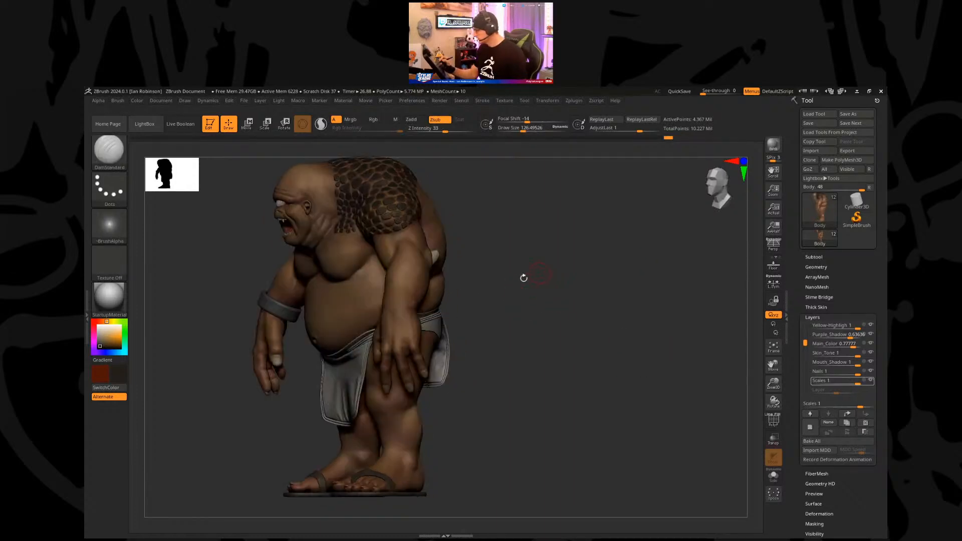
{"action": "mouse_move", "coordinate": [813, 362]}
{"action": "left_mouse_down"}
{"action": "mouse_move", "coordinate": [812, 326]}
{"action": "mouse_move", "coordinate": [816, 358]}
{"action": "left_mouse_up"}
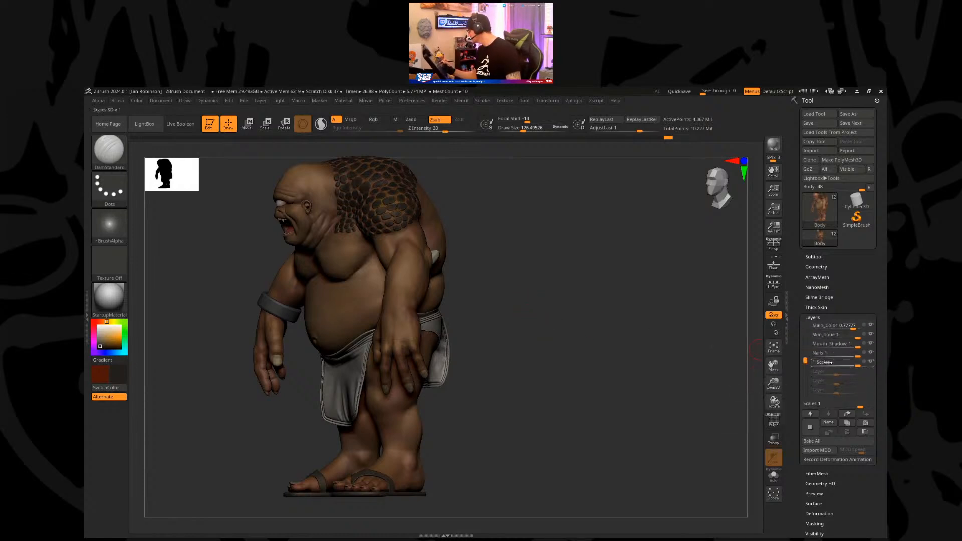
Step: Try adding a new layer below Scales, stop its recording and go back to the upper colour layers
{"action": "left_click", "coordinate": [810, 427]}
{"action": "mouse_move", "coordinate": [556, 268]}
{"action": "left_mouse_down"}
{"action": "mouse_move", "coordinate": [349, 269]}
{"action": "mouse_move", "coordinate": [335, 281]}
{"action": "mouse_move", "coordinate": [330, 325]}
{"action": "left_mouse_up"}
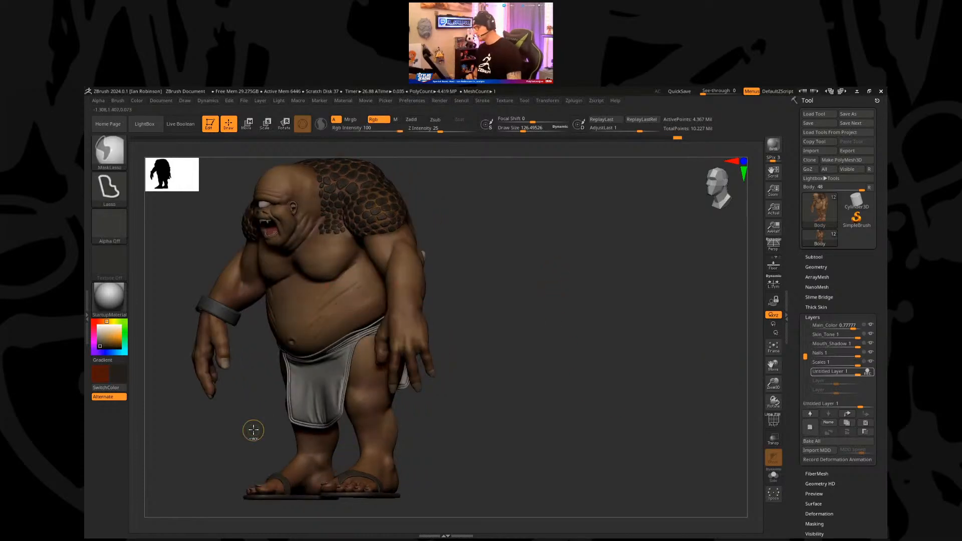
{"action": "key", "text": "ctrl"}
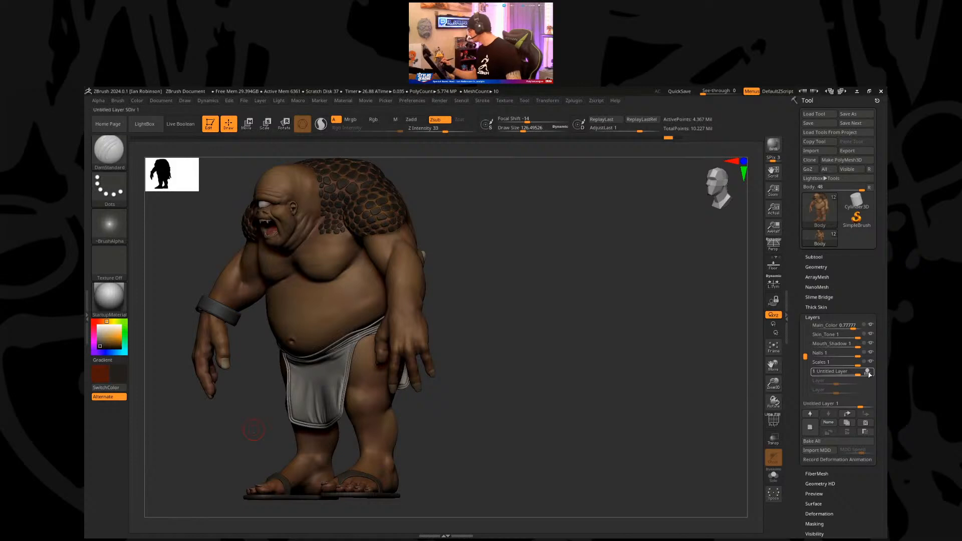
{"action": "left_click_drag", "start_coordinate": [629, 372], "coordinate": [710, 337]}
{"action": "left_click_drag", "start_coordinate": [805, 360], "coordinate": [806, 325]}
{"action": "left_click", "coordinate": [867, 345]}
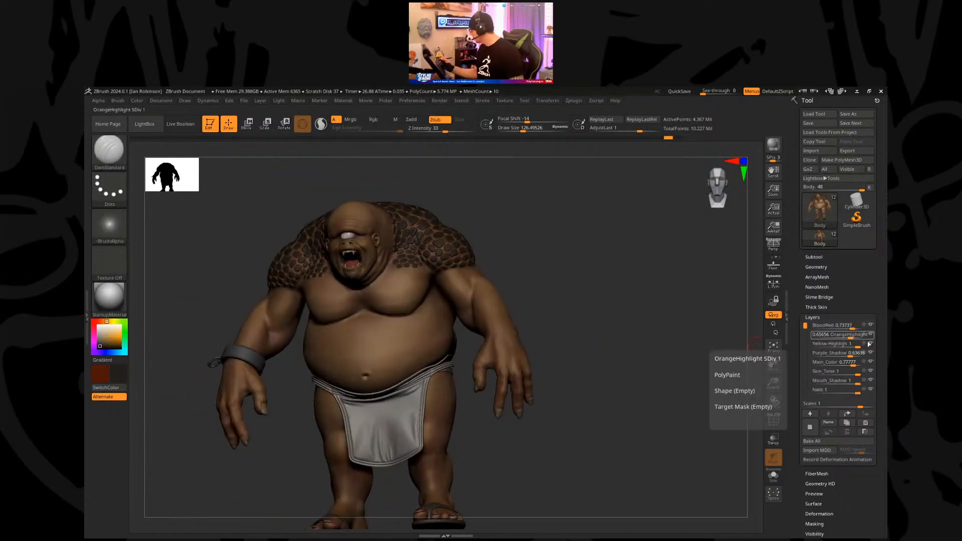
Step: Select the loin cloth and fill the whole object with a dark brown-grey, RGB 67, 54, 43
{"action": "left_click_drag", "start_coordinate": [644, 301], "coordinate": [732, 360], "text": "alt"}
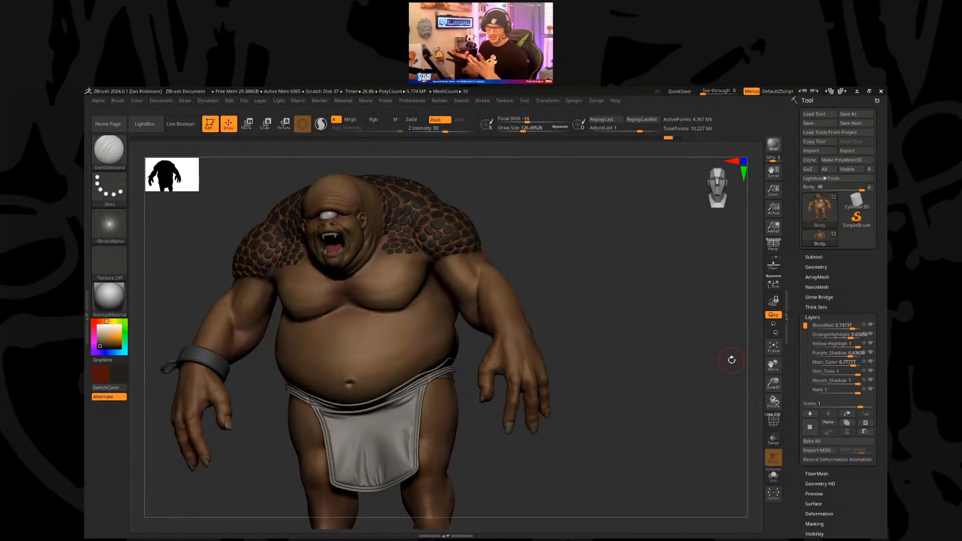
{"action": "left_click_drag", "start_coordinate": [612, 303], "coordinate": [507, 342], "text": "alt"}
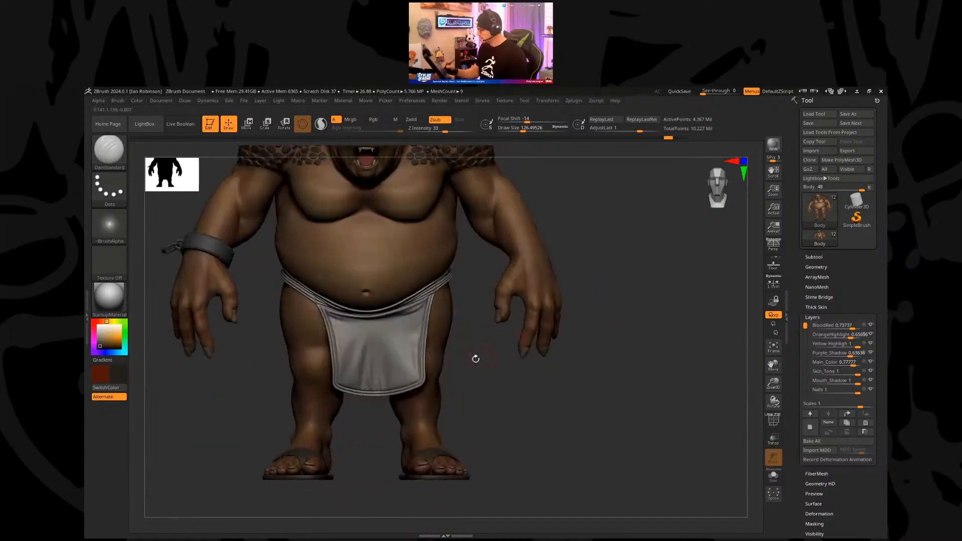
{"action": "left_click", "coordinate": [420, 327], "text": "alt"}
{"action": "left_click_drag", "start_coordinate": [633, 335], "coordinate": [632, 298], "text": "alt"}
{"action": "left_click", "coordinate": [101, 345]}
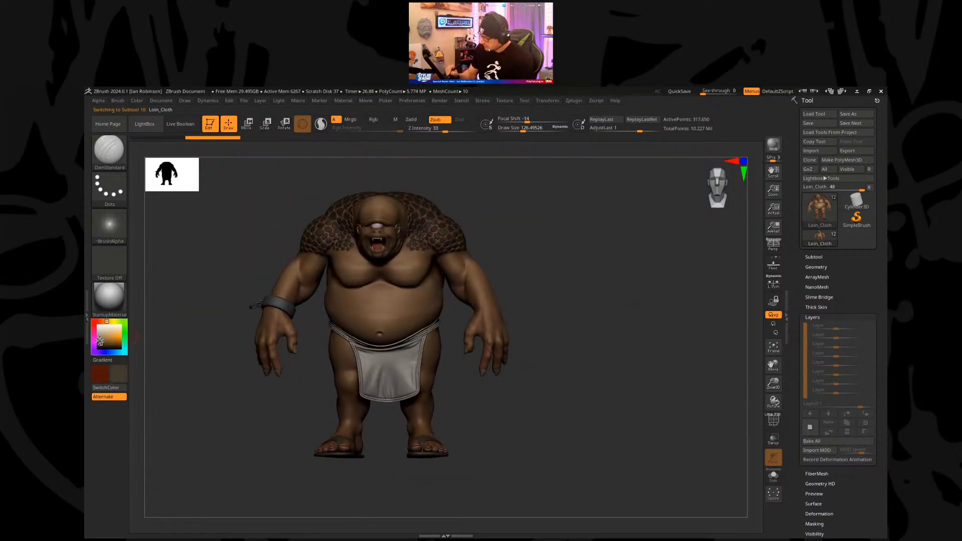
{"action": "left_click", "coordinate": [137, 100]}
{"action": "left_click", "coordinate": [162, 268]}
Step: Select the light waist wrap, fill it with the same dark brown-grey and check it from behind and in front
{"action": "left_click_drag", "start_coordinate": [586, 247], "coordinate": [461, 324]}
{"action": "left_click", "coordinate": [461, 324], "text": "alt"}
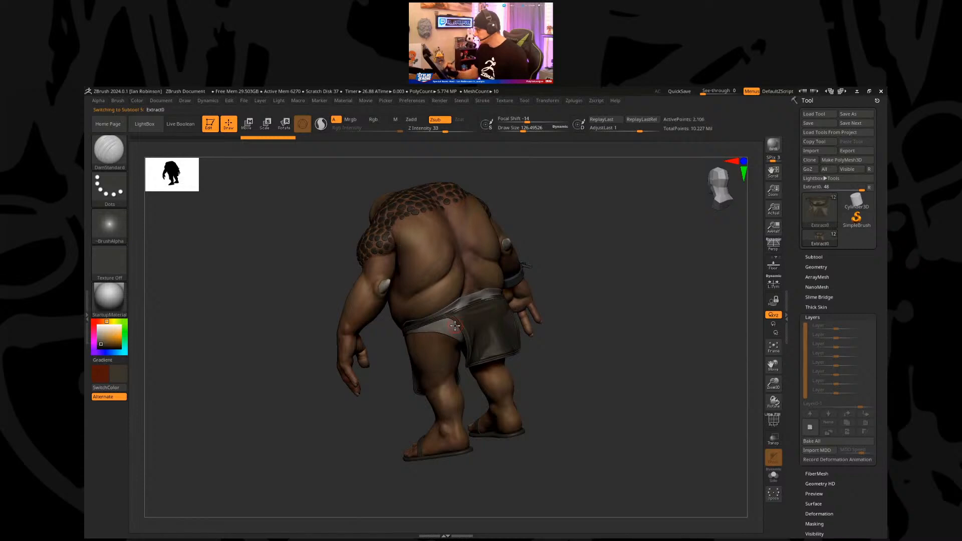
{"action": "left_click", "coordinate": [138, 100]}
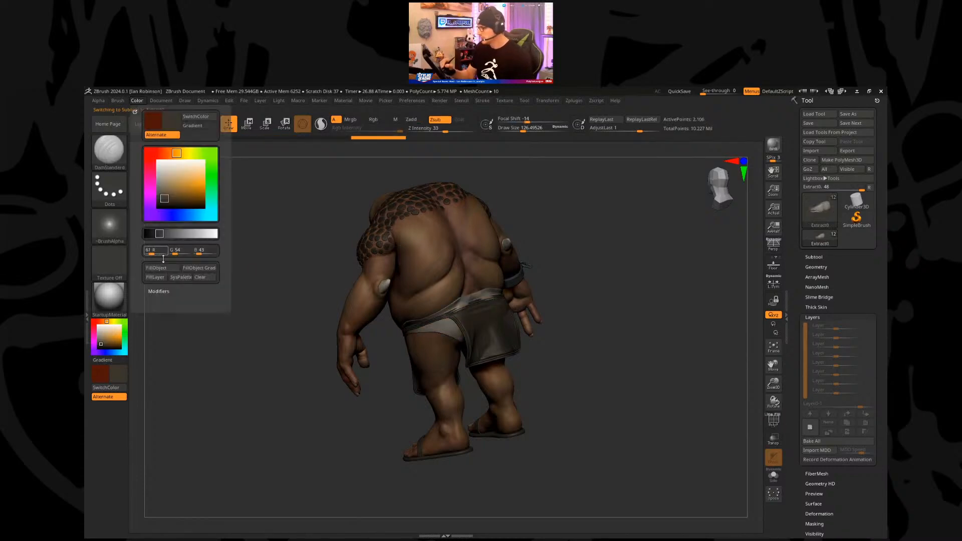
{"action": "left_click", "coordinate": [162, 268]}
{"action": "key", "text": "s"}
{"action": "mouse_move", "coordinate": [608, 247]}
{"action": "left_mouse_down"}
{"action": "mouse_move", "coordinate": [653, 228]}
{"action": "mouse_move", "coordinate": [662, 238]}
{"action": "mouse_move", "coordinate": [637, 239]}
{"action": "mouse_move", "coordinate": [644, 269]}
{"action": "mouse_move", "coordinate": [671, 293]}
{"action": "mouse_move", "coordinate": [705, 286]}
{"action": "mouse_move", "coordinate": [662, 299]}
{"action": "mouse_move", "coordinate": [606, 250]}
{"action": "mouse_move", "coordinate": [521, 266]}
{"action": "mouse_move", "coordinate": [485, 219]}
{"action": "mouse_move", "coordinate": [366, 256]}
{"action": "left_mouse_up"}
{"action": "left_click_drag", "start_coordinate": [537, 235], "coordinate": [365, 239]}
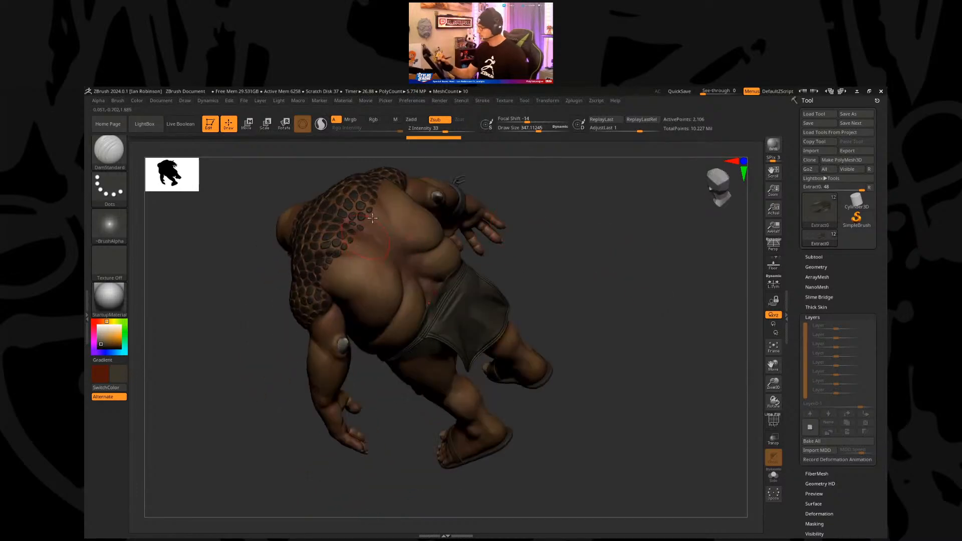
{"action": "left_click_drag", "start_coordinate": [582, 221], "coordinate": [376, 228]}
{"action": "mouse_move", "coordinate": [609, 253]}
{"action": "left_mouse_down"}
{"action": "mouse_move", "coordinate": [595, 294]}
{"action": "mouse_move", "coordinate": [632, 257]}
{"action": "mouse_move", "coordinate": [621, 286]}
{"action": "mouse_move", "coordinate": [636, 241]}
{"action": "left_mouse_up"}
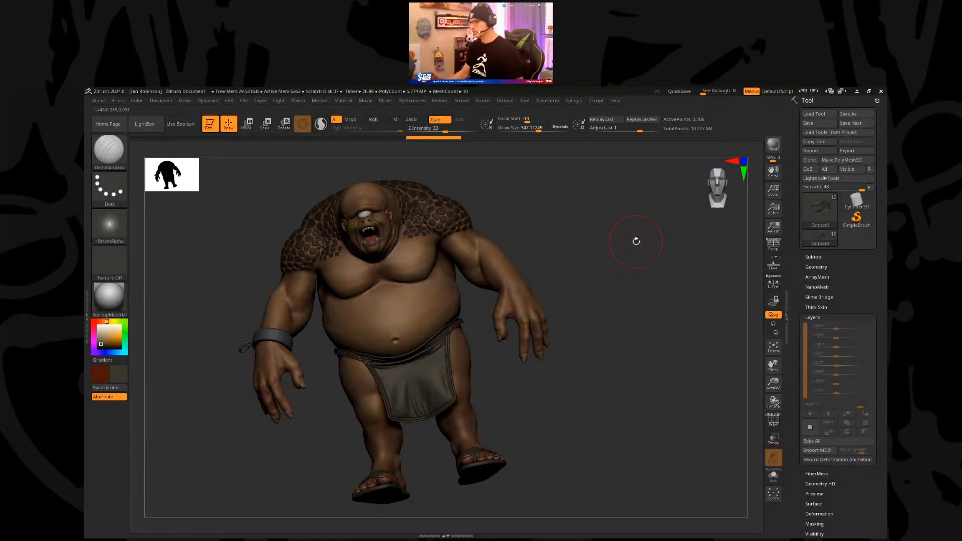
Step: Try snapshotting a perspective three-quarter view and smaller front and side views on the canvas, and clear the canvas
{"action": "left_click_drag", "start_coordinate": [671, 350], "coordinate": [576, 351]}
{"action": "key", "text": "p"}
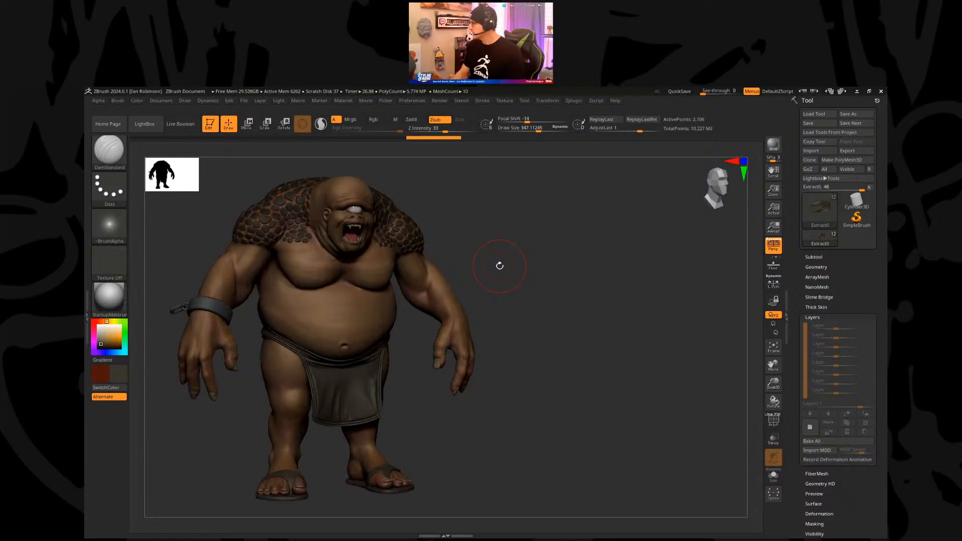
{"action": "left_click_drag", "start_coordinate": [566, 236], "coordinate": [552, 248], "text": "alt"}
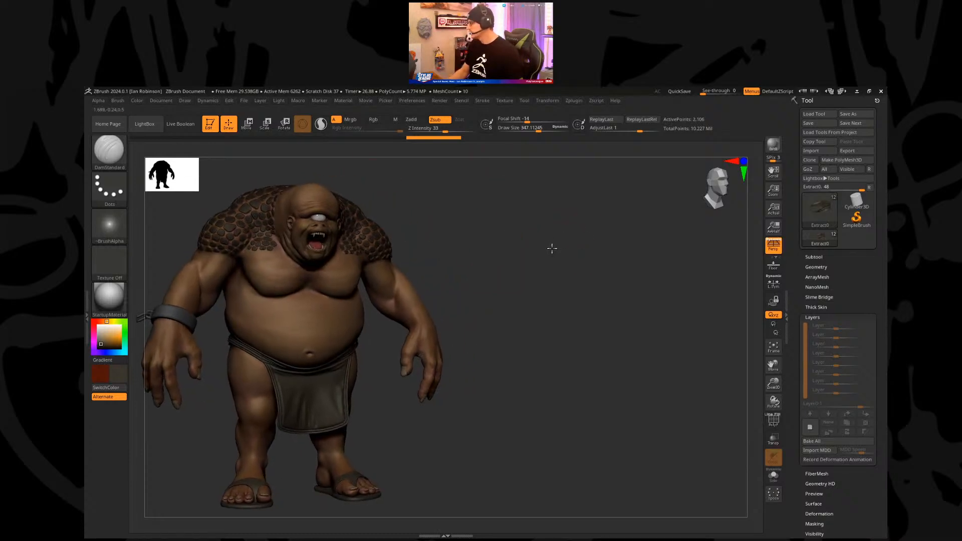
{"action": "left_click_drag", "start_coordinate": [556, 299], "coordinate": [755, 257], "text": "alt"}
{"action": "key", "text": "shift+f"}
{"action": "key", "text": "shift+s"}
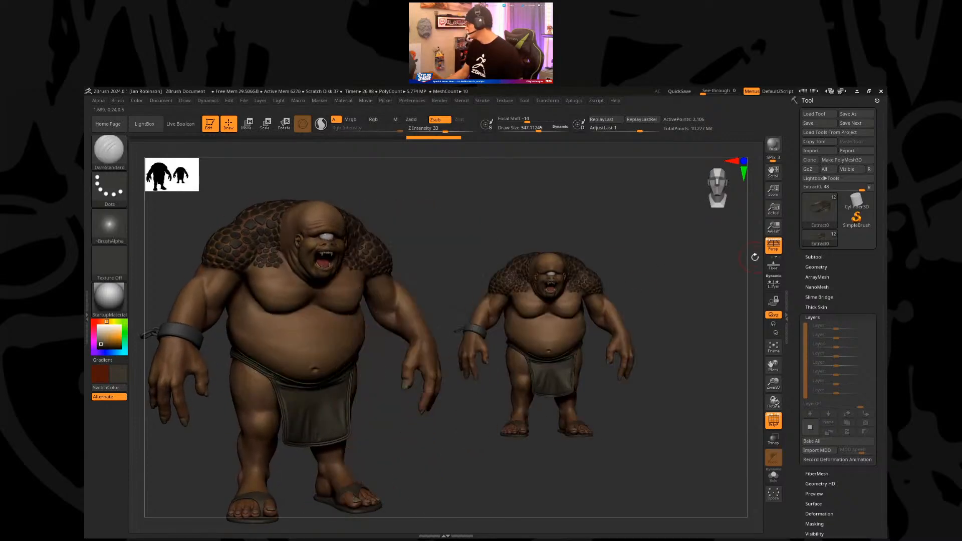
{"action": "left_click_drag", "start_coordinate": [614, 253], "coordinate": [778, 249], "text": "alt"}
{"action": "key", "text": "shift+s"}
{"action": "key", "text": "f"}
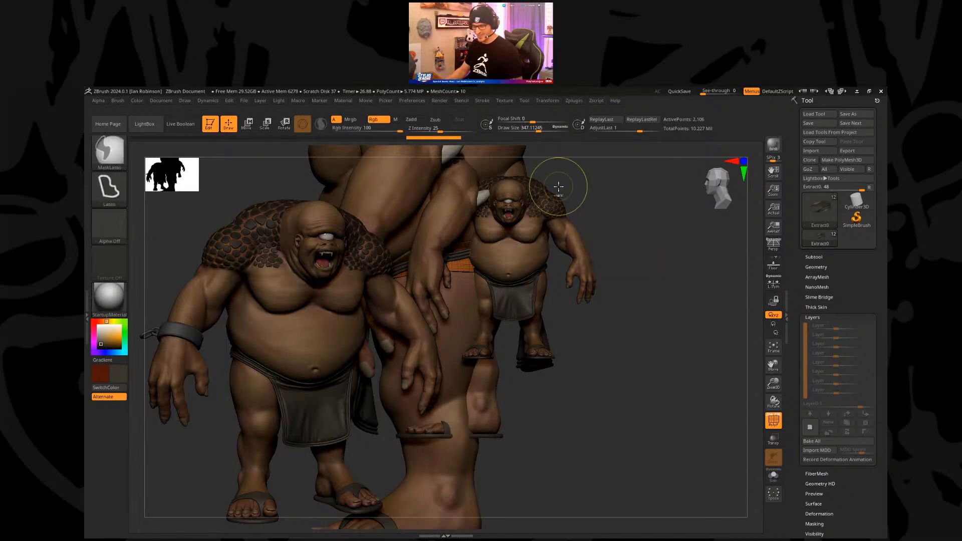
{"action": "key", "text": "ctrl+n"}
Step: Place the creature large in a three-quarter perspective view without the polyframe and snapshot it to the canvas
{"action": "left_click_drag", "start_coordinate": [693, 280], "coordinate": [621, 290], "text": "alt"}
{"action": "key", "text": "shift+f"}
{"action": "left_click", "coordinate": [780, 249]}
{"action": "left_click_drag", "start_coordinate": [683, 257], "coordinate": [508, 180]}
{"action": "key", "text": "shift"}
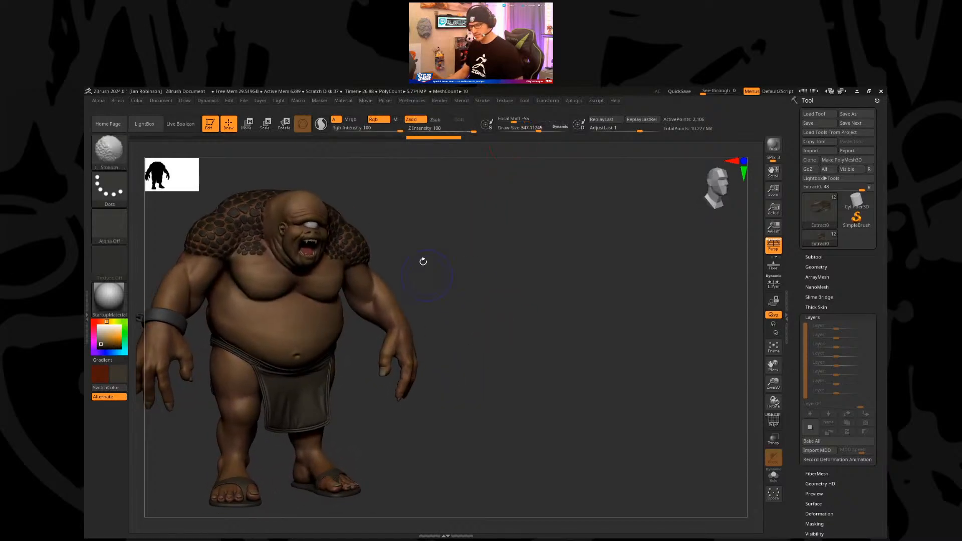
{"action": "key", "text": "shift+s"}
Step: Turn perspective off and snapshot smaller front and side views beside the large one, placing the back view below them
{"action": "mouse_move", "coordinate": [536, 272]}
{"action": "left_mouse_down", "text": "alt"}
{"action": "mouse_move", "coordinate": [625, 274]}
{"action": "mouse_move", "coordinate": [595, 239]}
{"action": "mouse_move", "coordinate": [616, 229]}
{"action": "left_mouse_up", "text": "alt"}
{"action": "left_click", "coordinate": [773, 246]}
{"action": "mouse_move", "coordinate": [600, 303]}
{"action": "left_mouse_down", "text": "alt"}
{"action": "mouse_move", "coordinate": [601, 262]}
{"action": "mouse_move", "coordinate": [612, 268]}
{"action": "mouse_move", "coordinate": [579, 265]}
{"action": "mouse_move", "coordinate": [722, 269]}
{"action": "mouse_move", "coordinate": [689, 274]}
{"action": "mouse_move", "coordinate": [702, 281]}
{"action": "mouse_move", "coordinate": [704, 415]}
{"action": "mouse_move", "coordinate": [583, 482]}
{"action": "mouse_move", "coordinate": [597, 473]}
{"action": "mouse_move", "coordinate": [563, 468]}
{"action": "left_mouse_up", "text": "alt"}
{"action": "key", "text": "shift+s"}
{"action": "key", "text": "shift+s"}
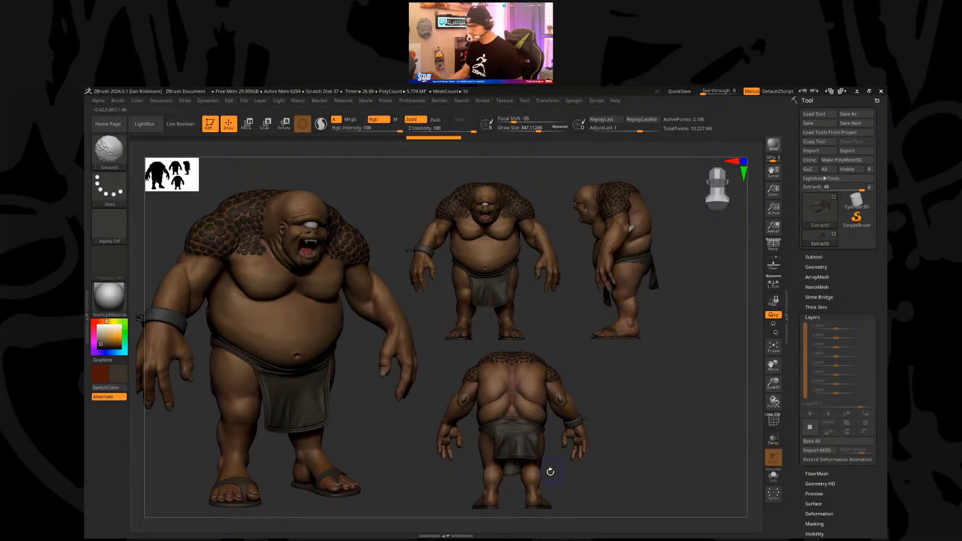
Step: Snapshot the back view and place a top-down view of the creature beside it
{"action": "left_click_drag", "start_coordinate": [591, 438], "coordinate": [713, 452], "text": "alt"}
{"action": "key", "text": "shift+s"}
{"action": "left_click_drag", "start_coordinate": [684, 308], "coordinate": [710, 387]}
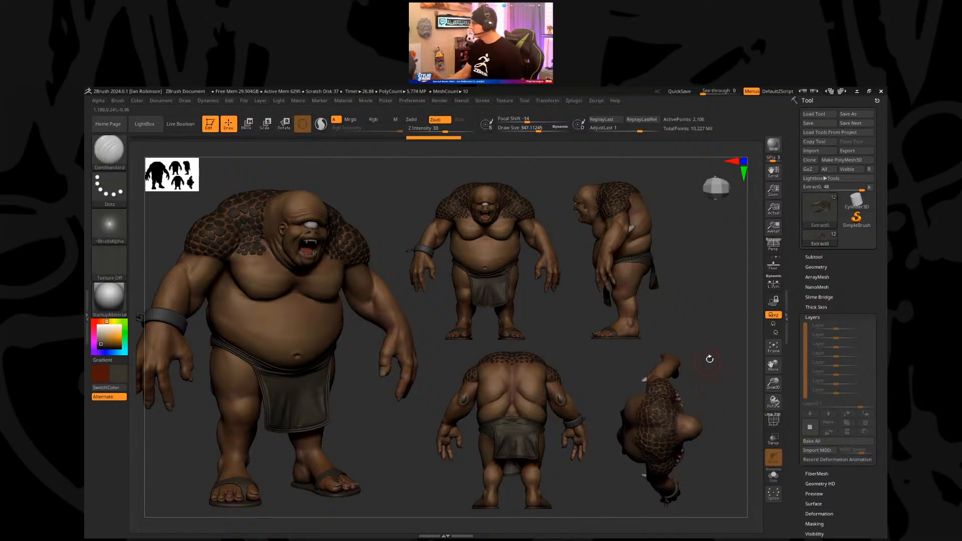